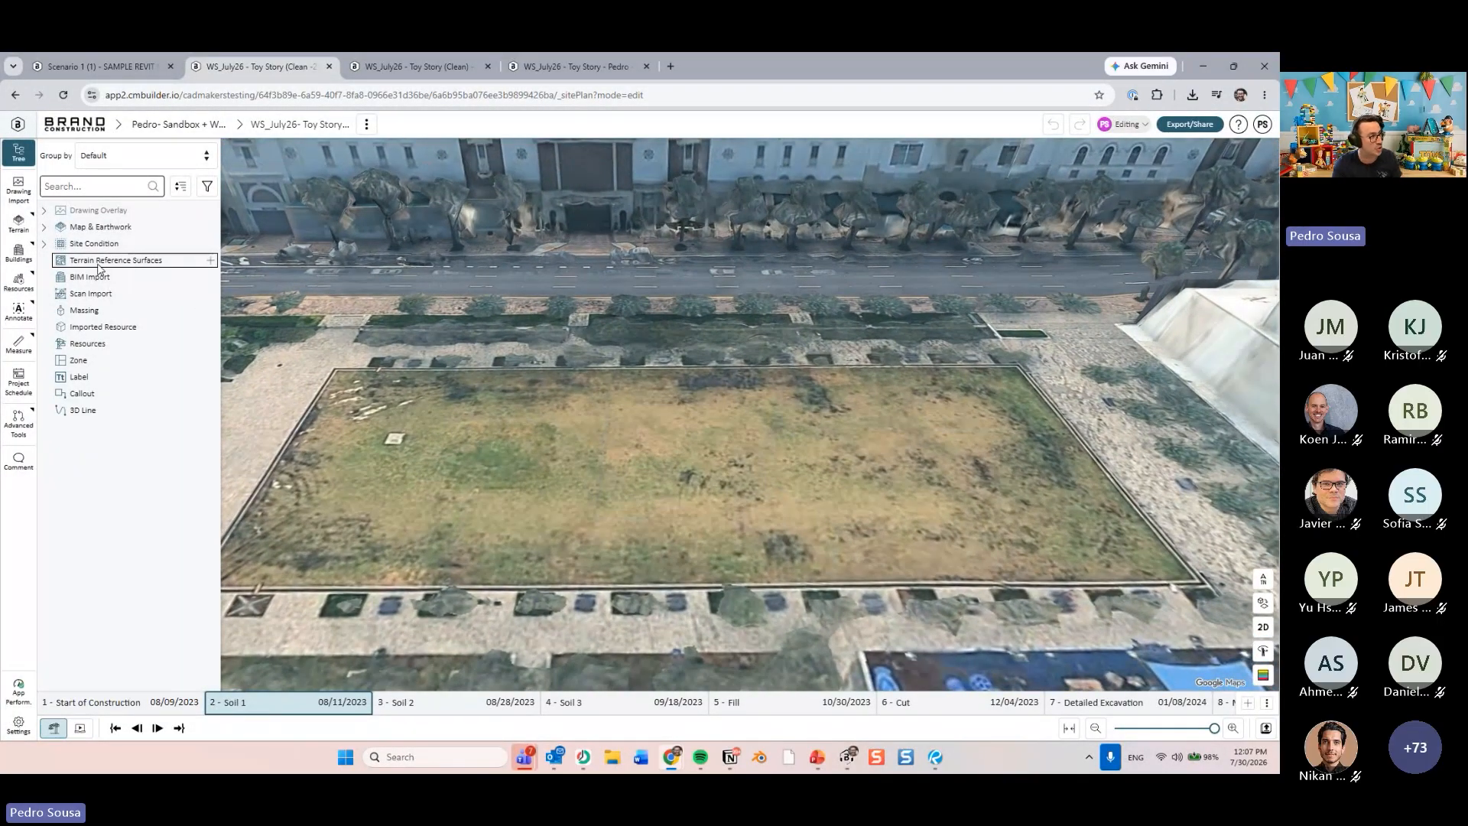
- Start a terrain reference surface from points and place its first point near the lawn's far-left corner, lowered to Z -0.72 m
key(ctrl)
key(ctrl)
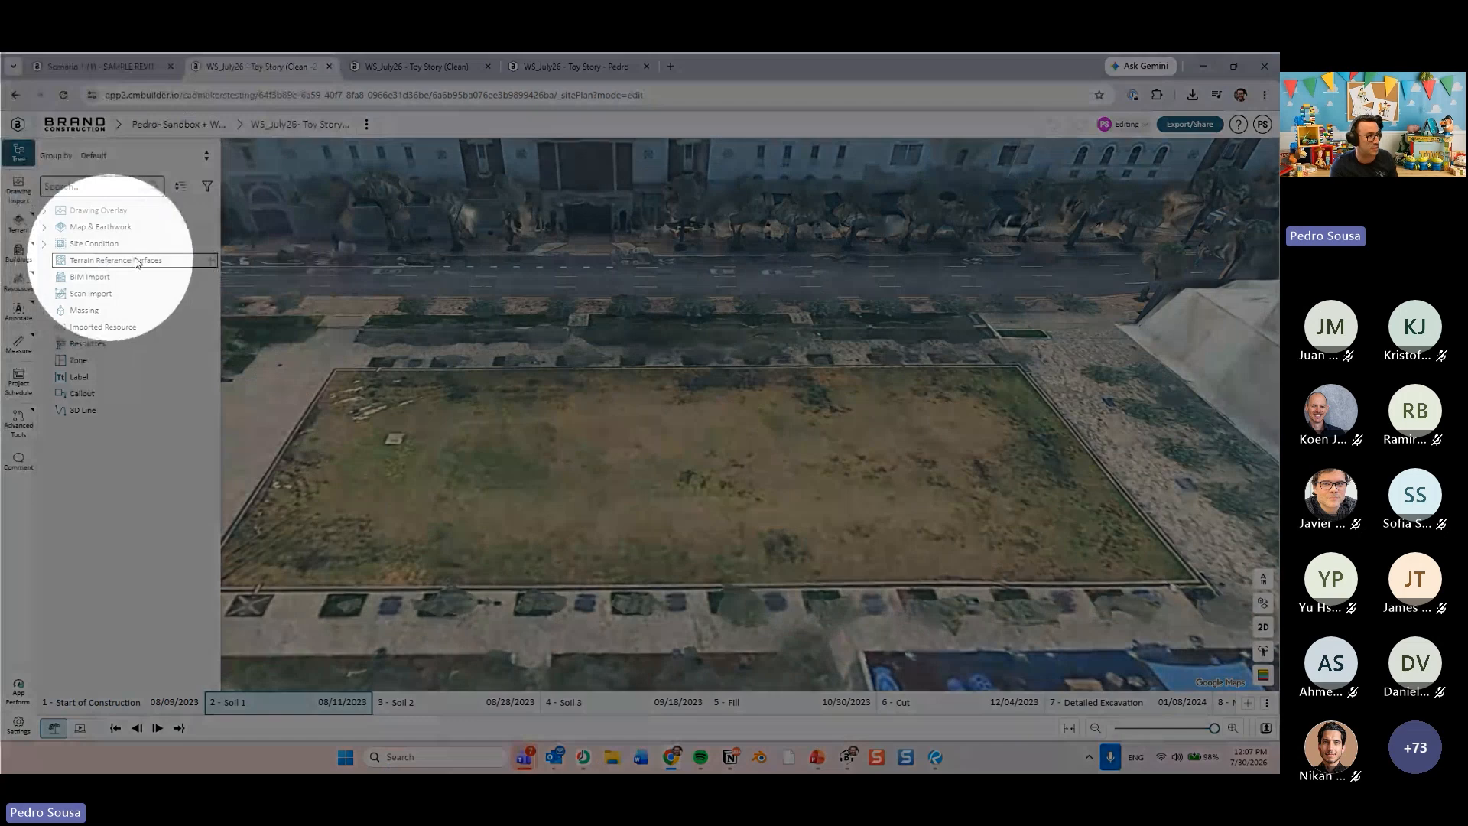
click(210, 264)
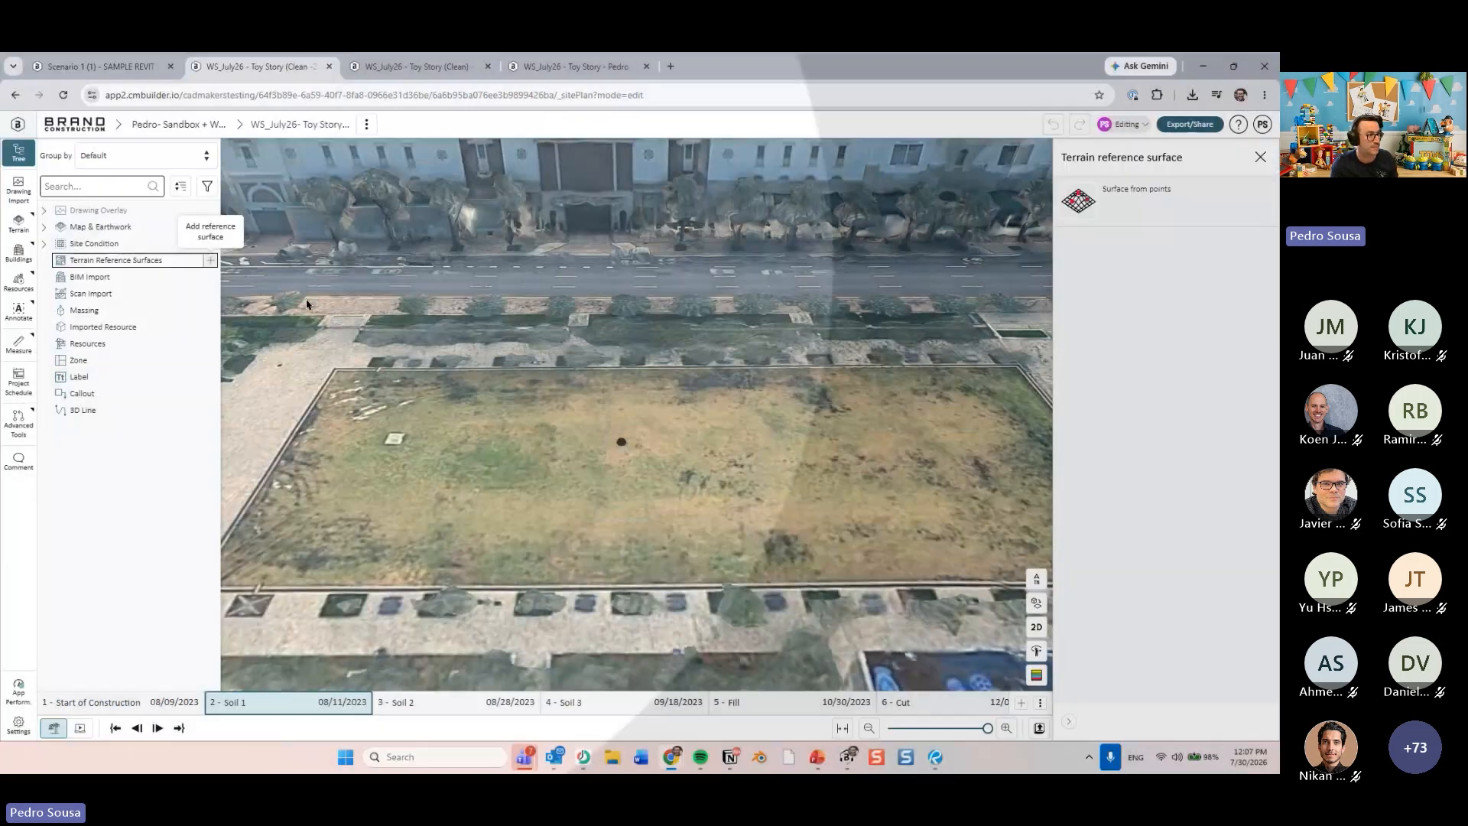
key(ctrl)
key(ctrl)
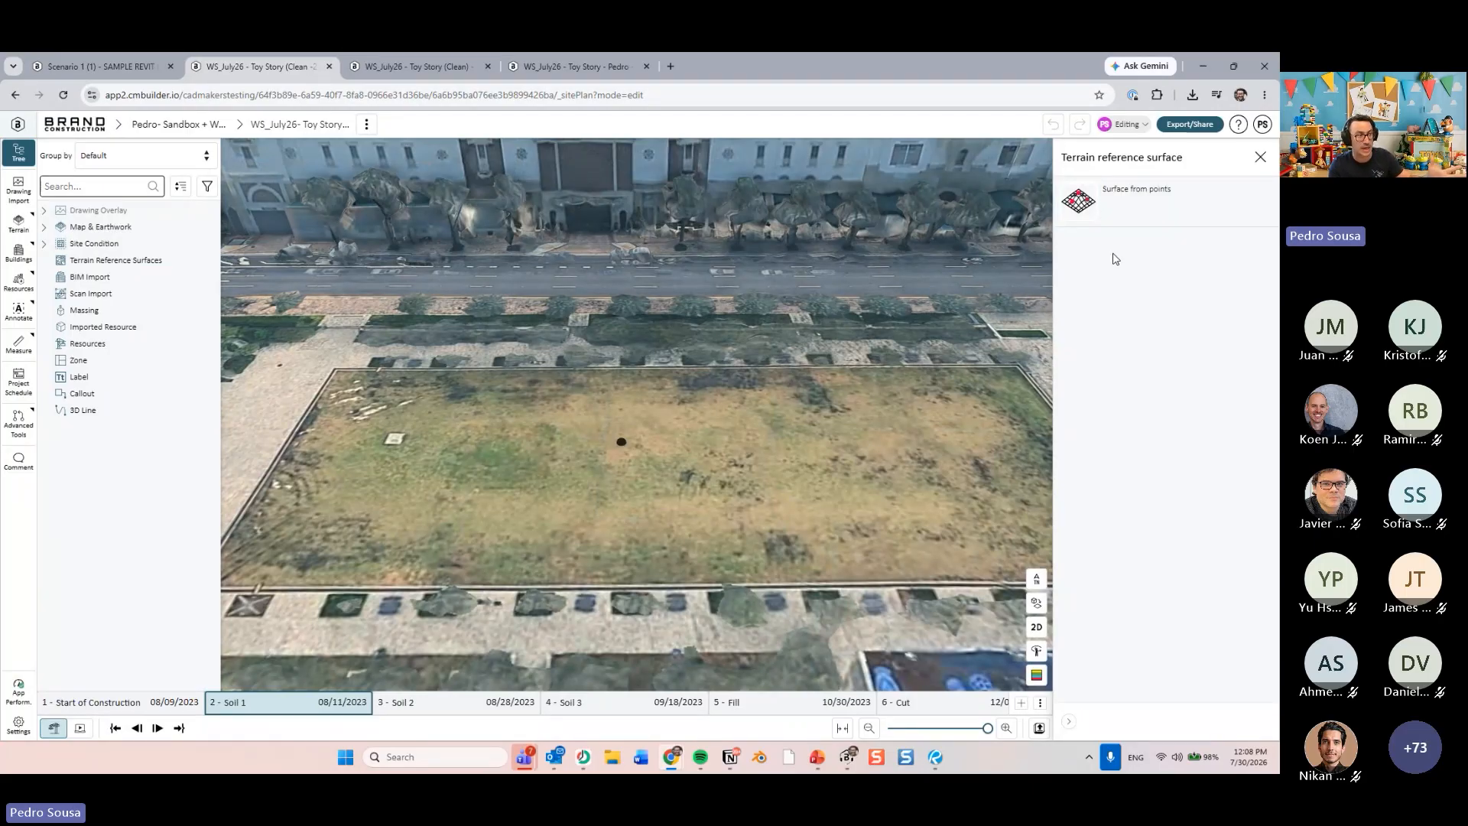
click(1150, 216)
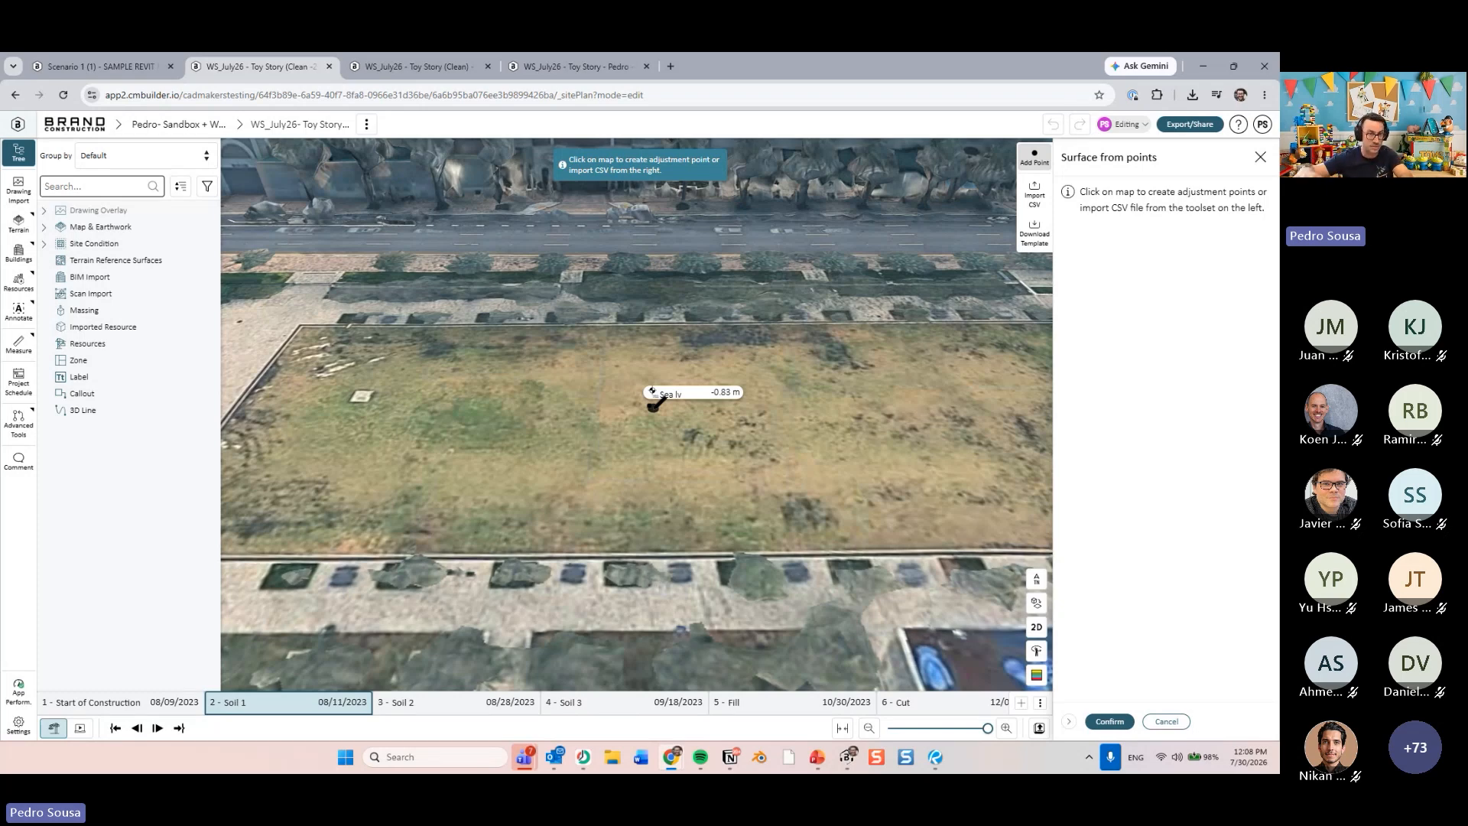
right_drag(652, 408, 508, 451)
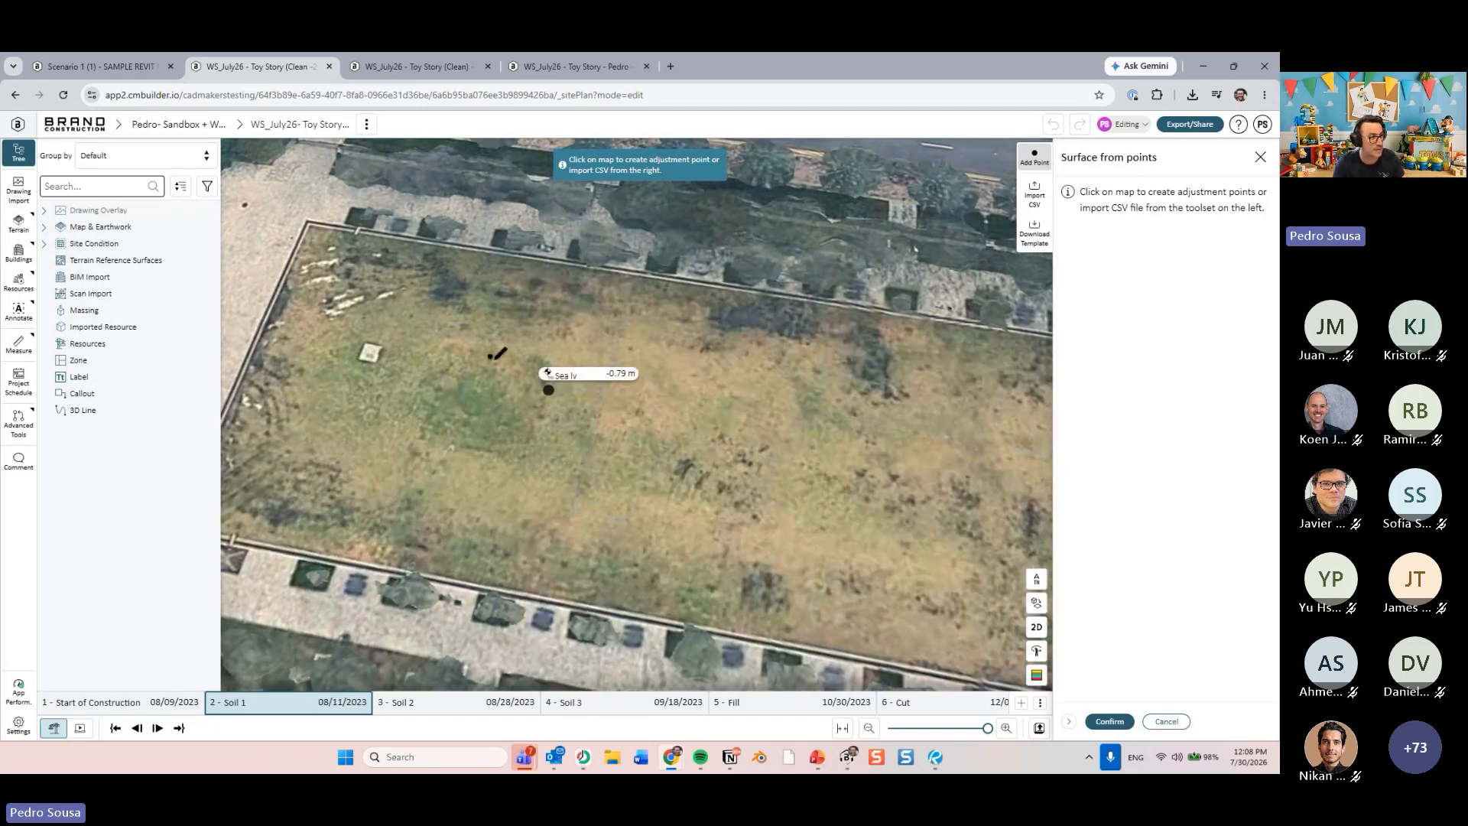
click(458, 281)
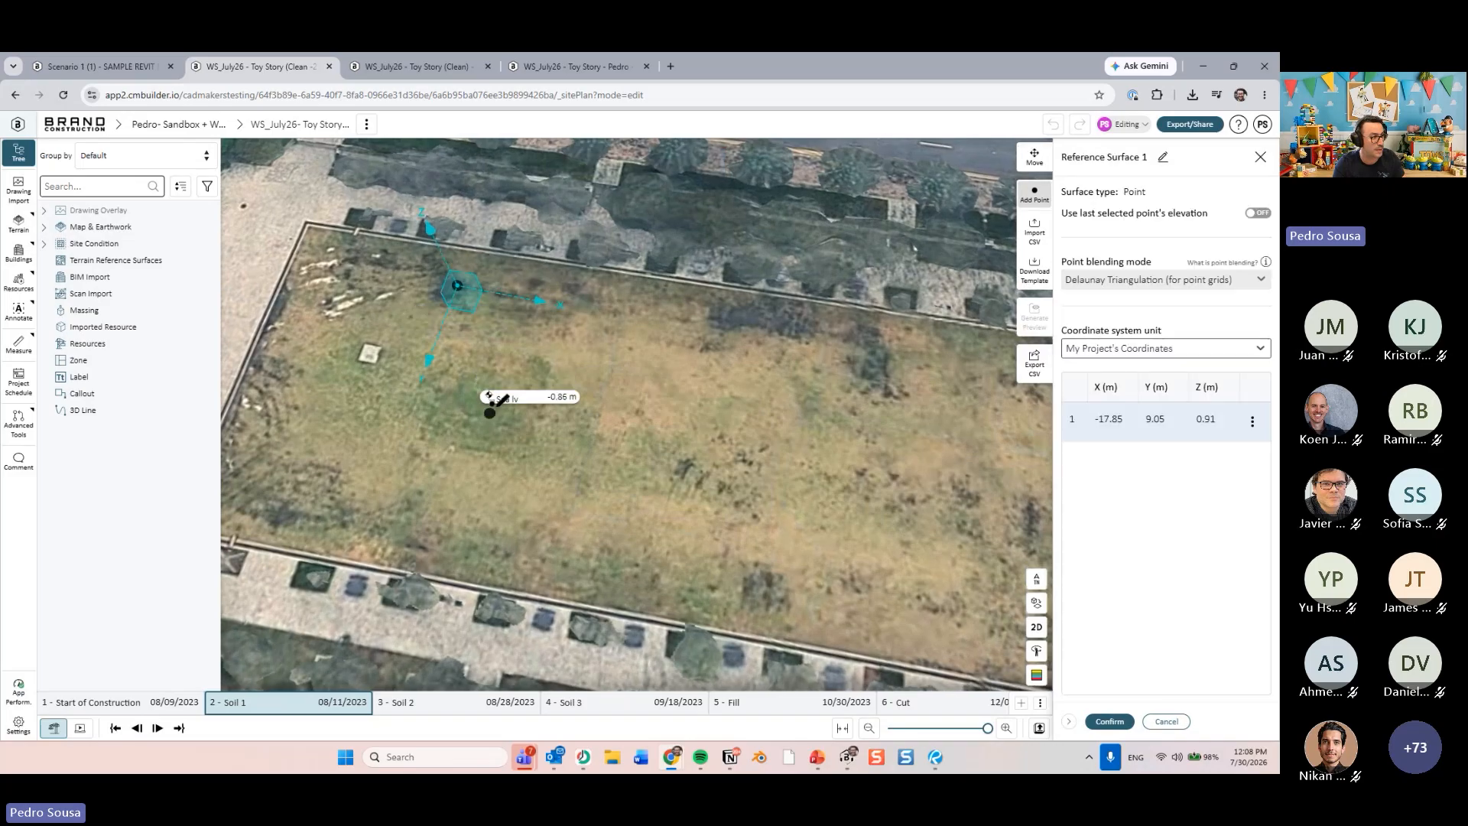
right_drag(492, 393, 680, 357)
drag(523, 352, 525, 457)
- Add surface points near the lawn's near-left corner at Z -1.00 m and near its far-right corner at Z -2.00 m
right_drag(656, 487, 550, 563)
click(563, 570)
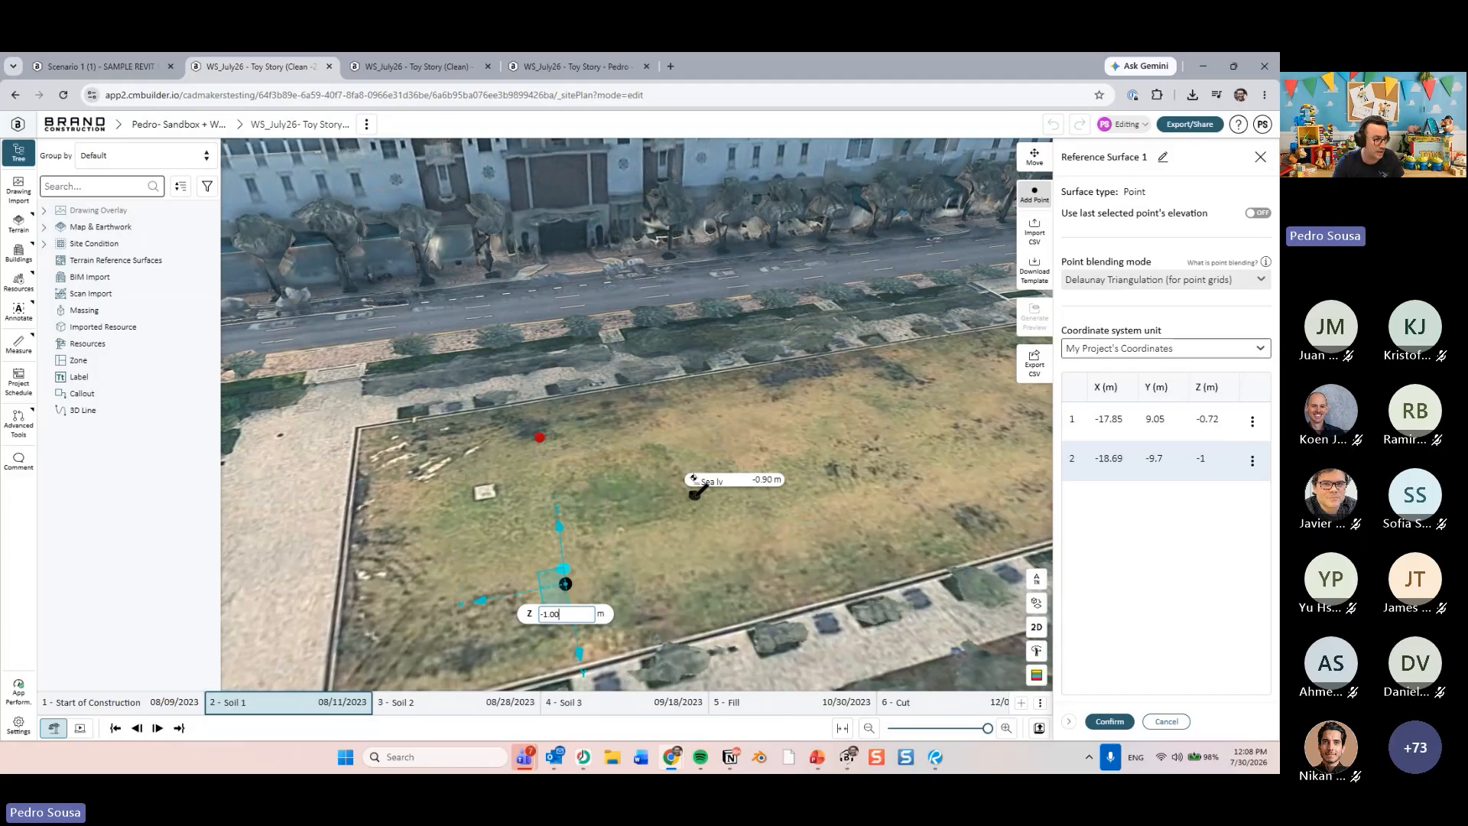
right_drag(695, 490, 770, 393)
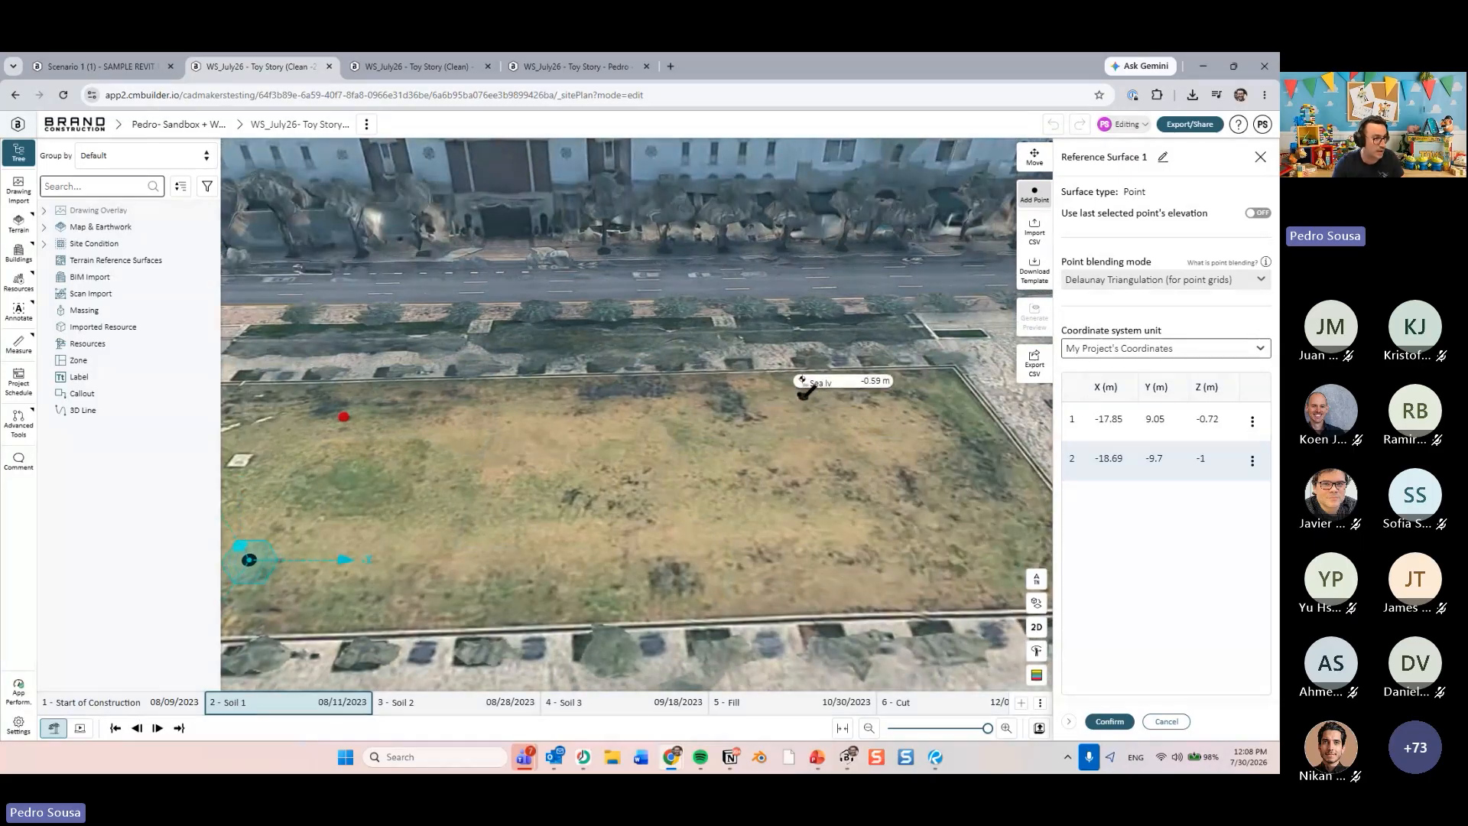
click(807, 401)
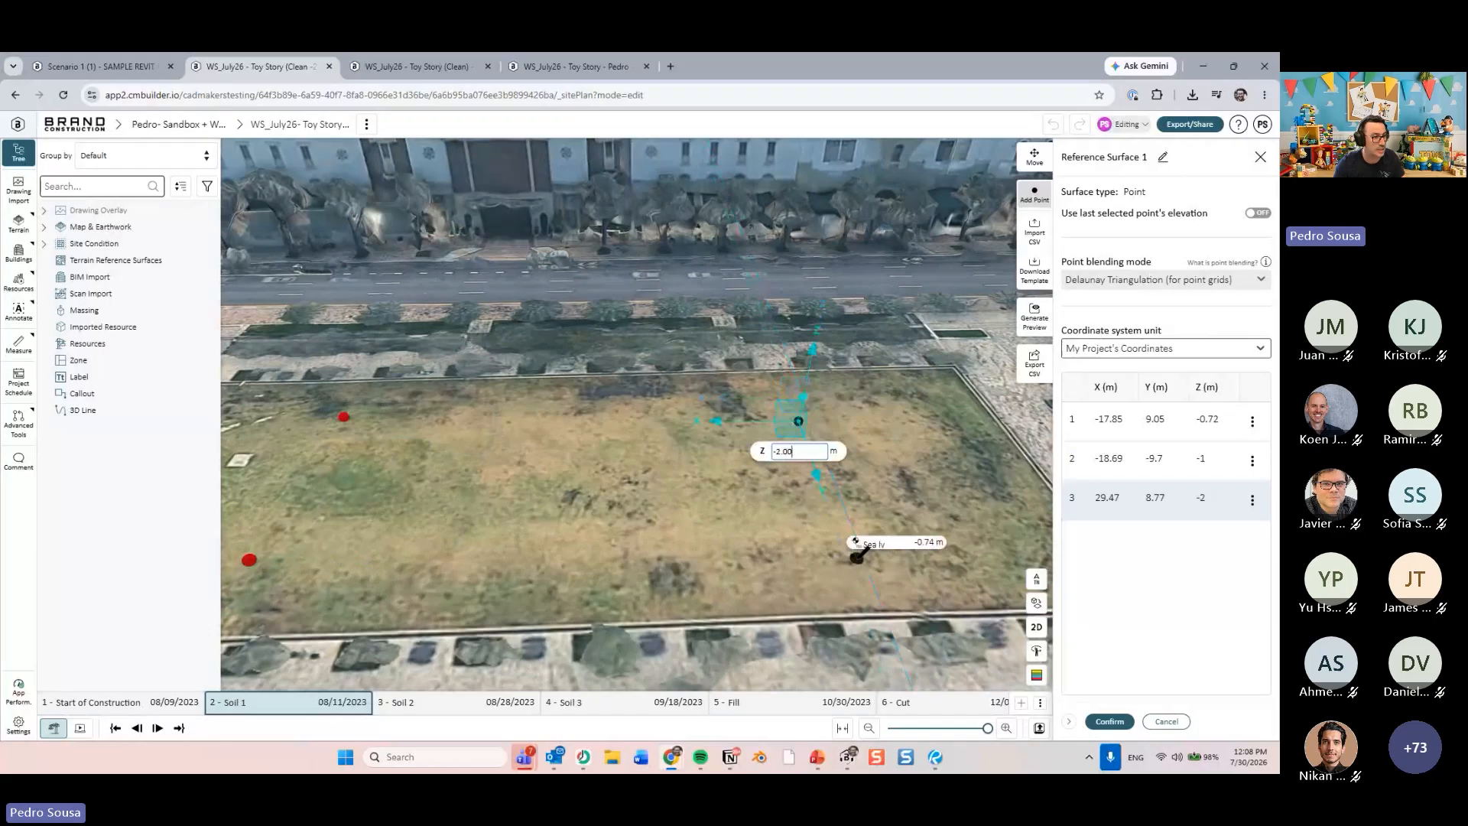
- Add a fourth point near the lawn's near-right corner at Z -2.50 m and finish the reference surface
click(858, 544)
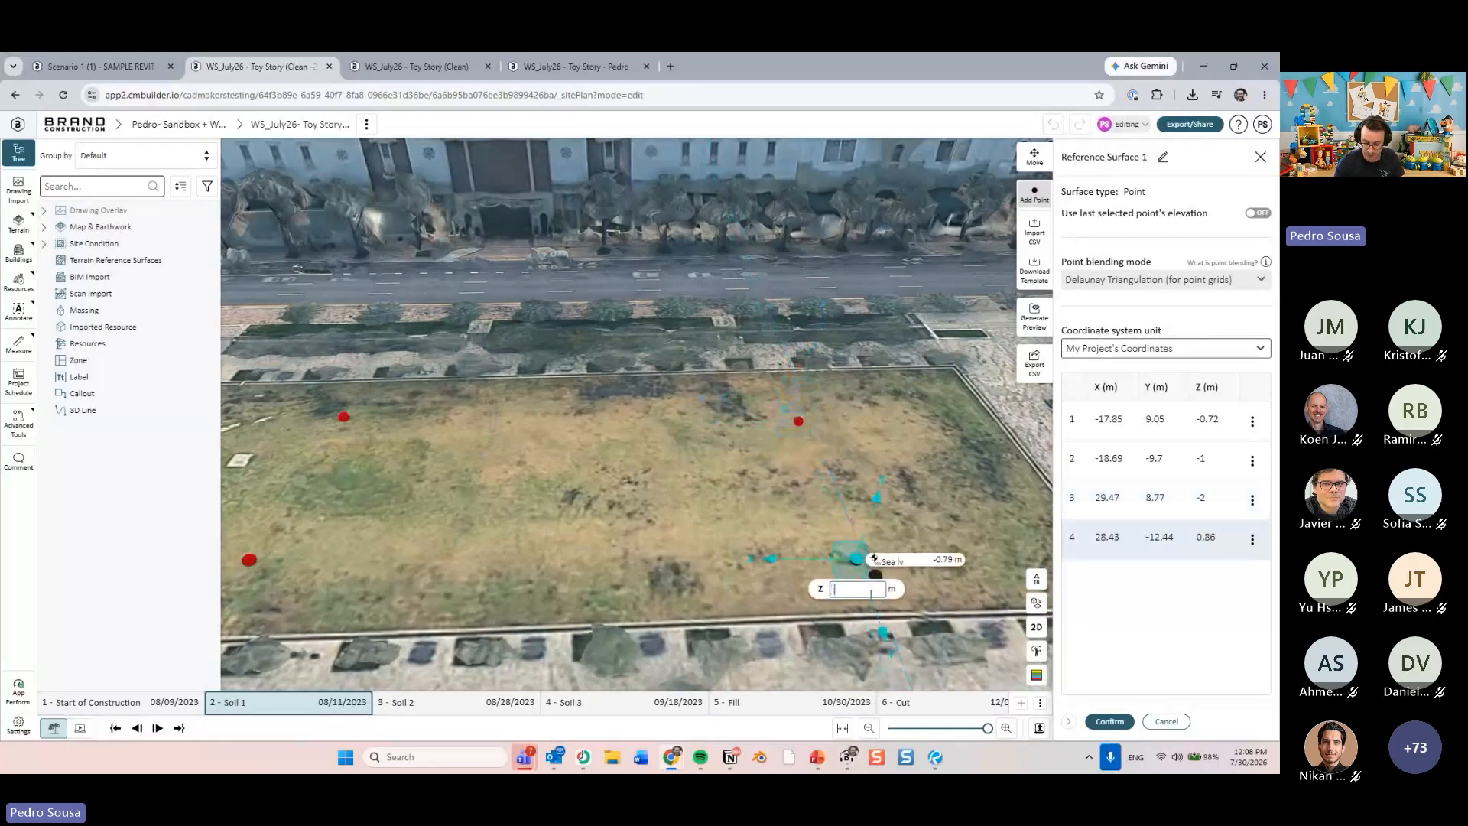
text(-2.50)
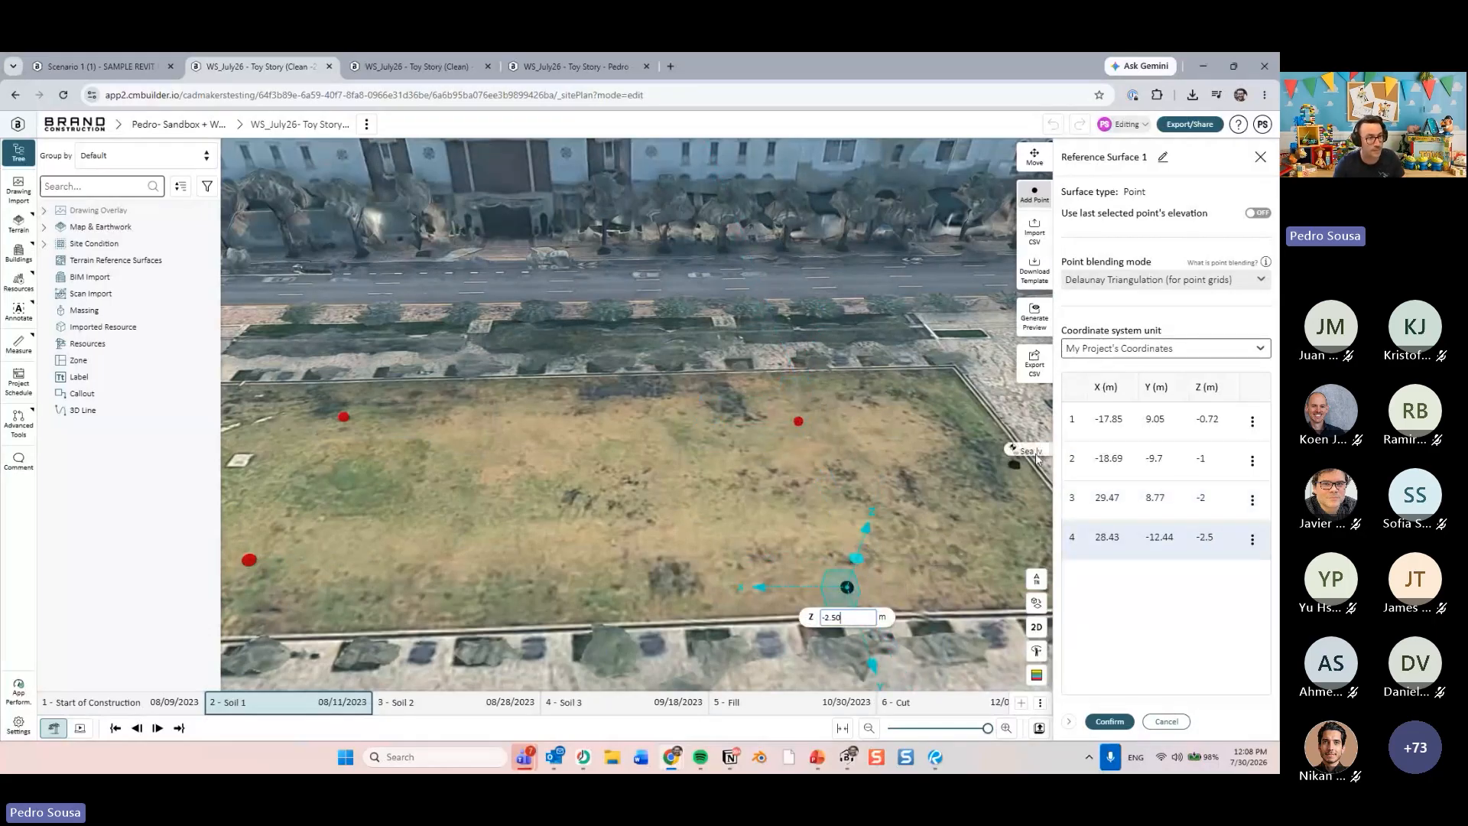
right_drag(925, 454, 996, 539)
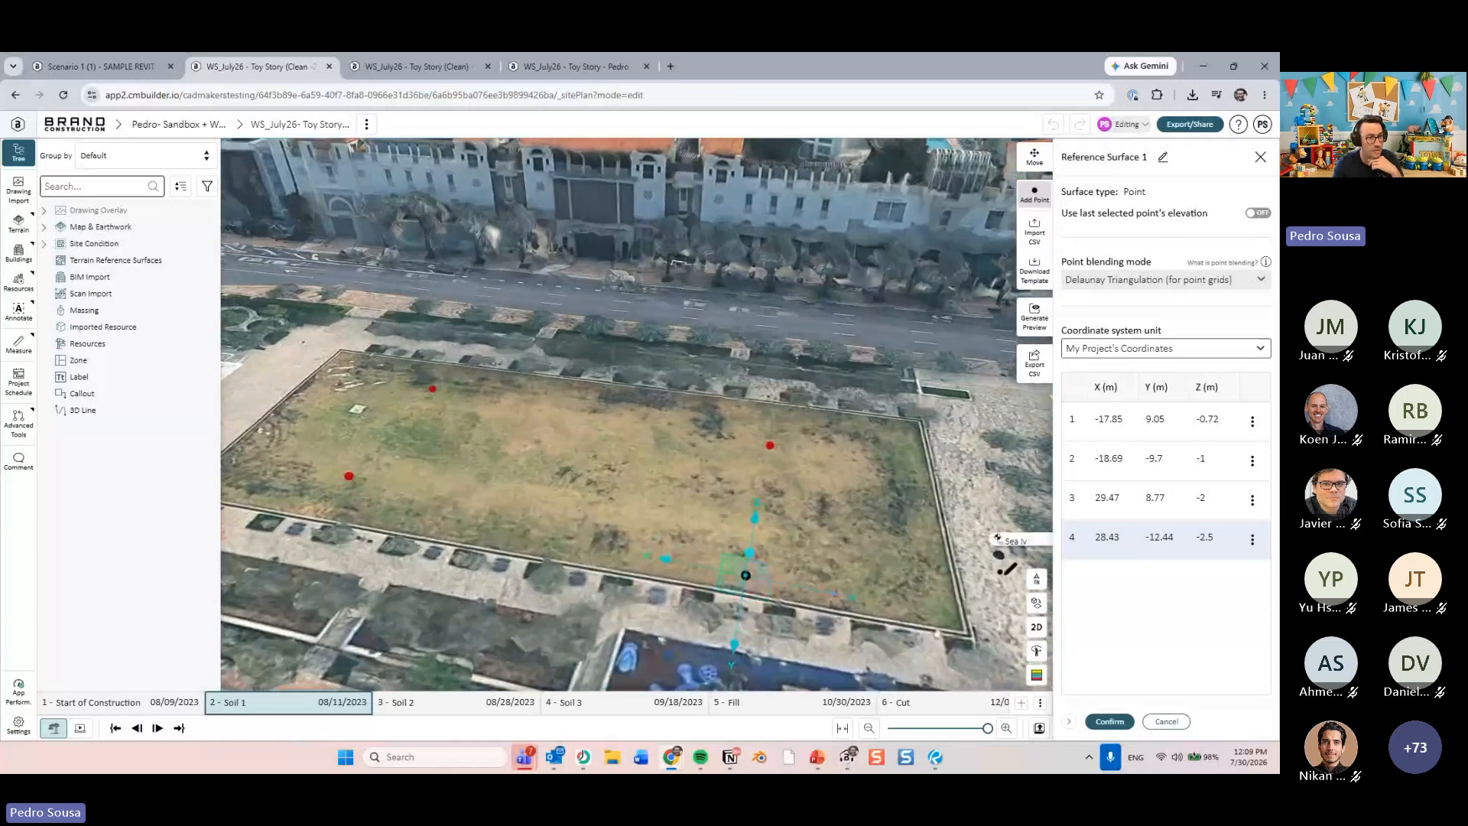
click(1109, 721)
scroll(626, 470, up, 3)
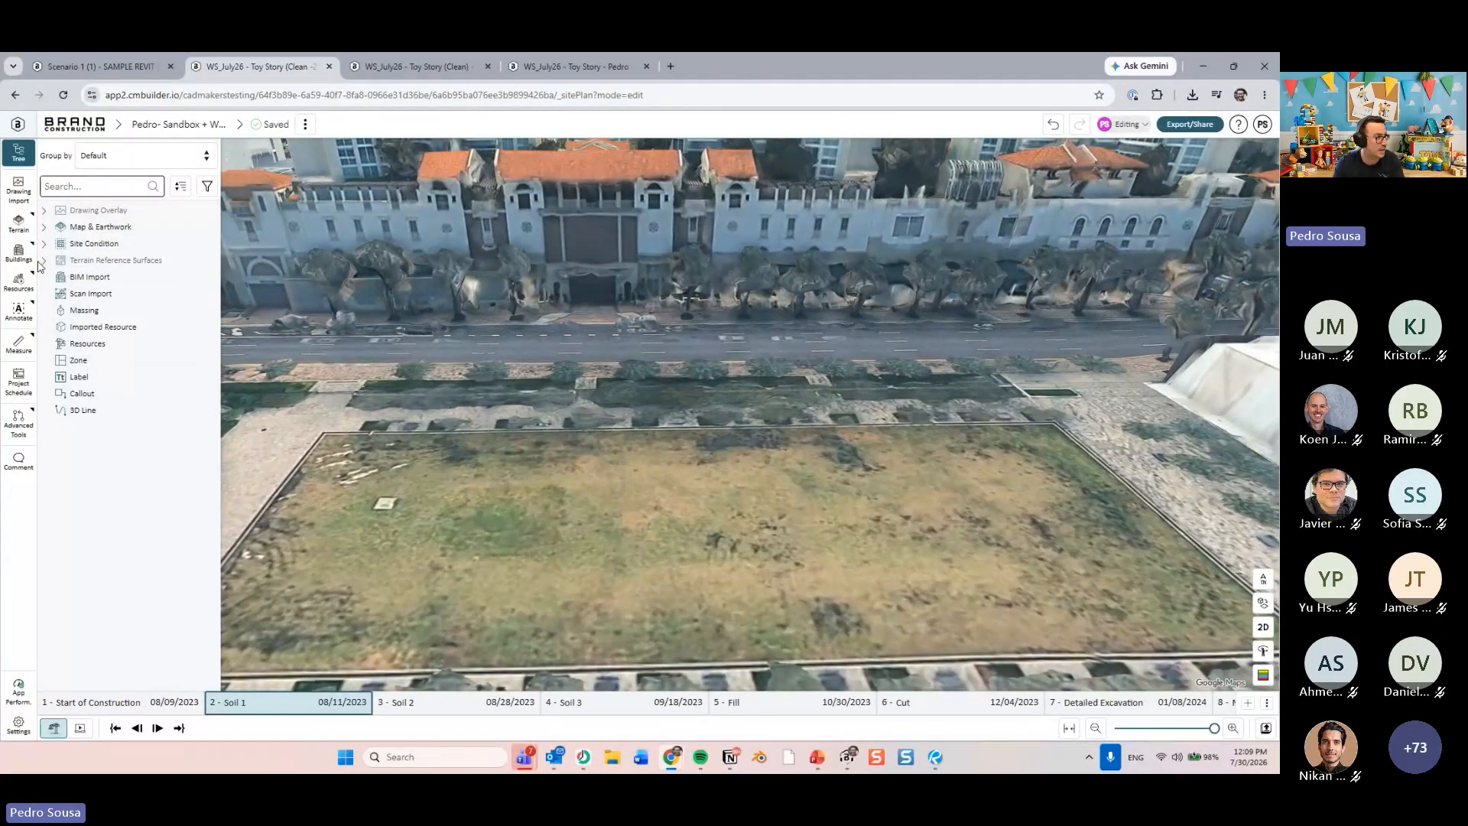
- Select Reference Surface 1 among the terrain reference surfaces and make it temporarily visible
click(42, 260)
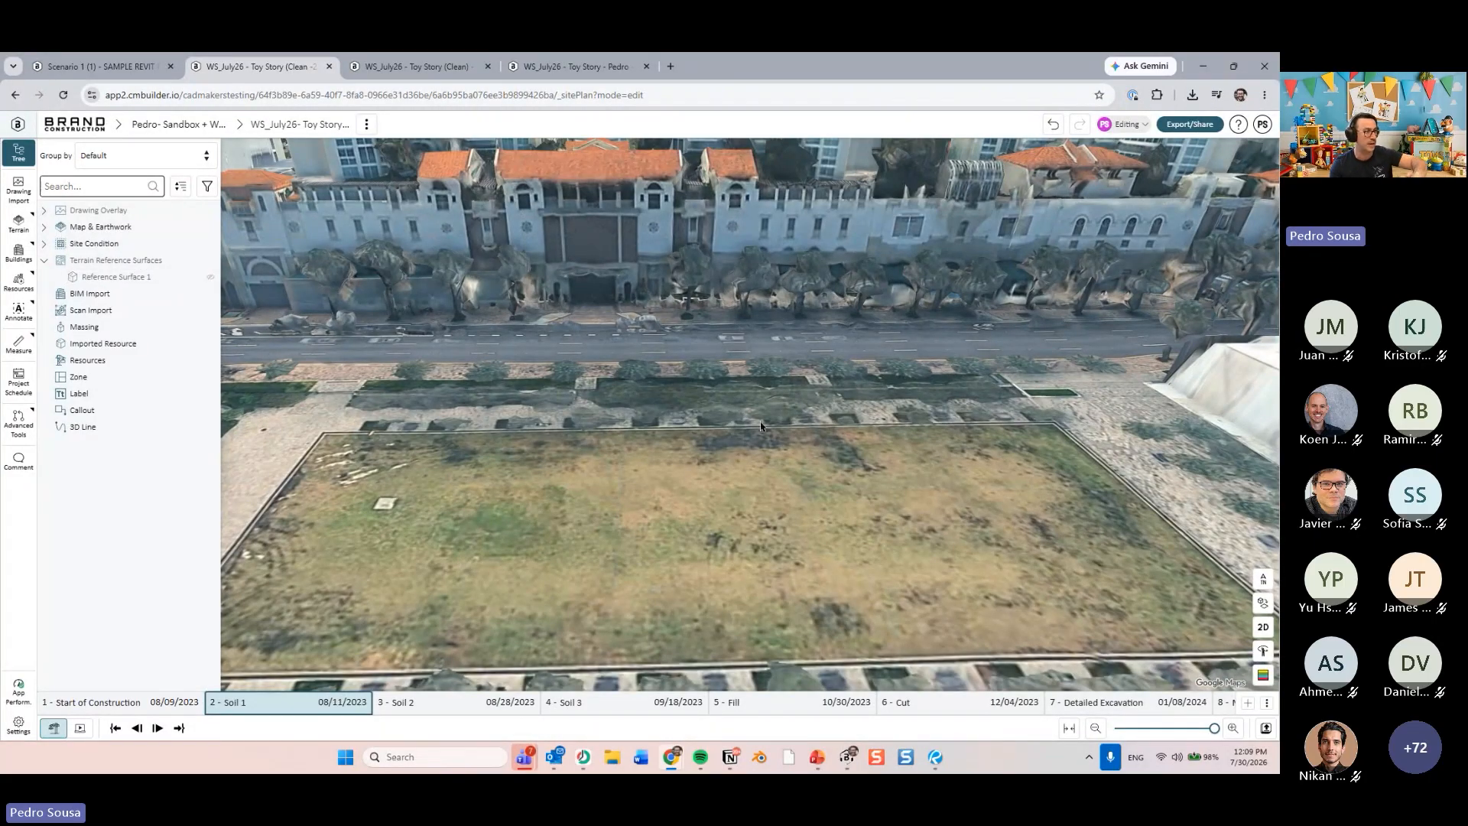
mouse_move(735, 510)
mouse_down()
mouse_move(711, 497)
mouse_move(729, 516)
mouse_up()
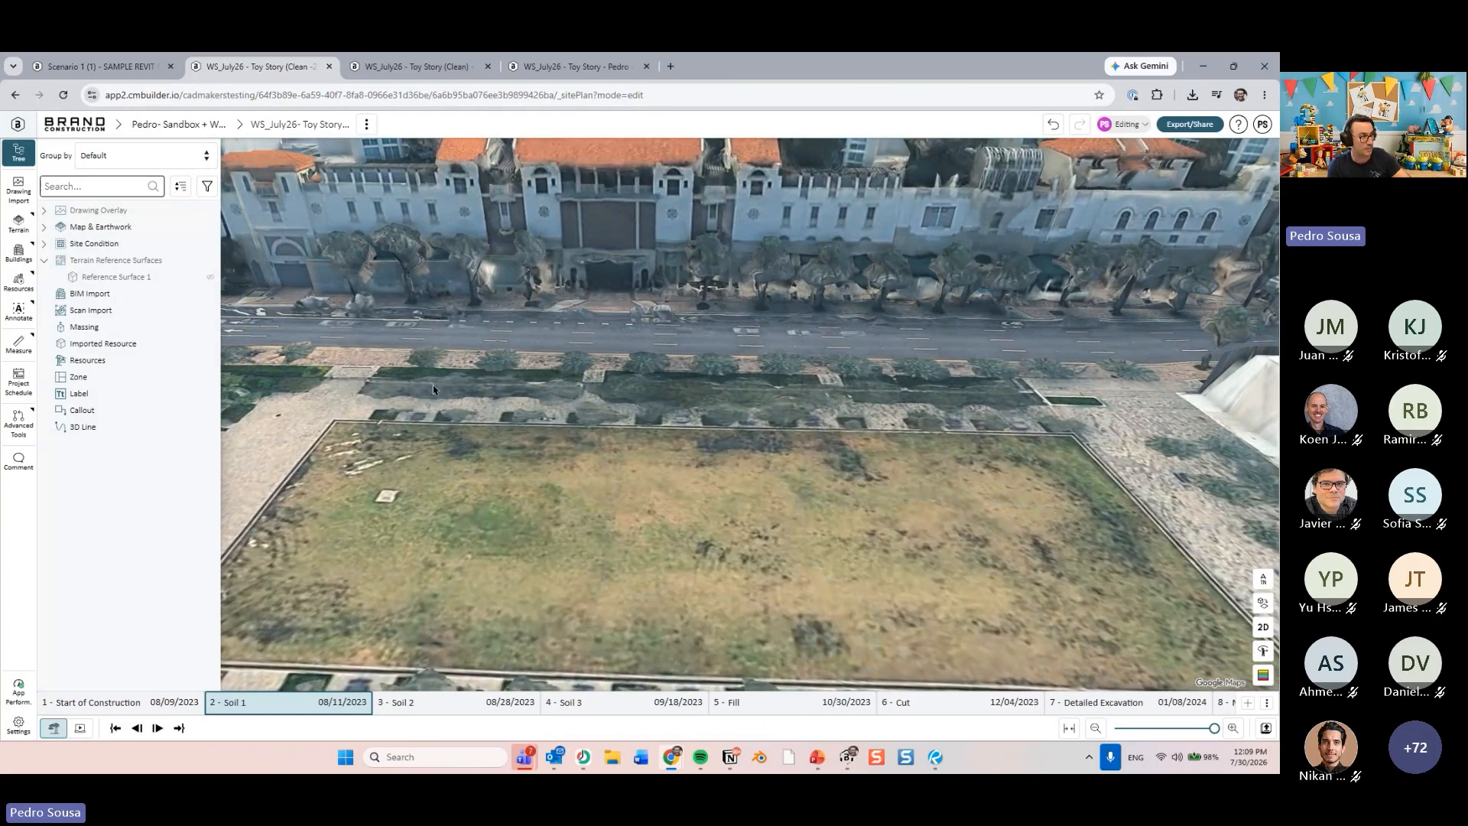
click(145, 277)
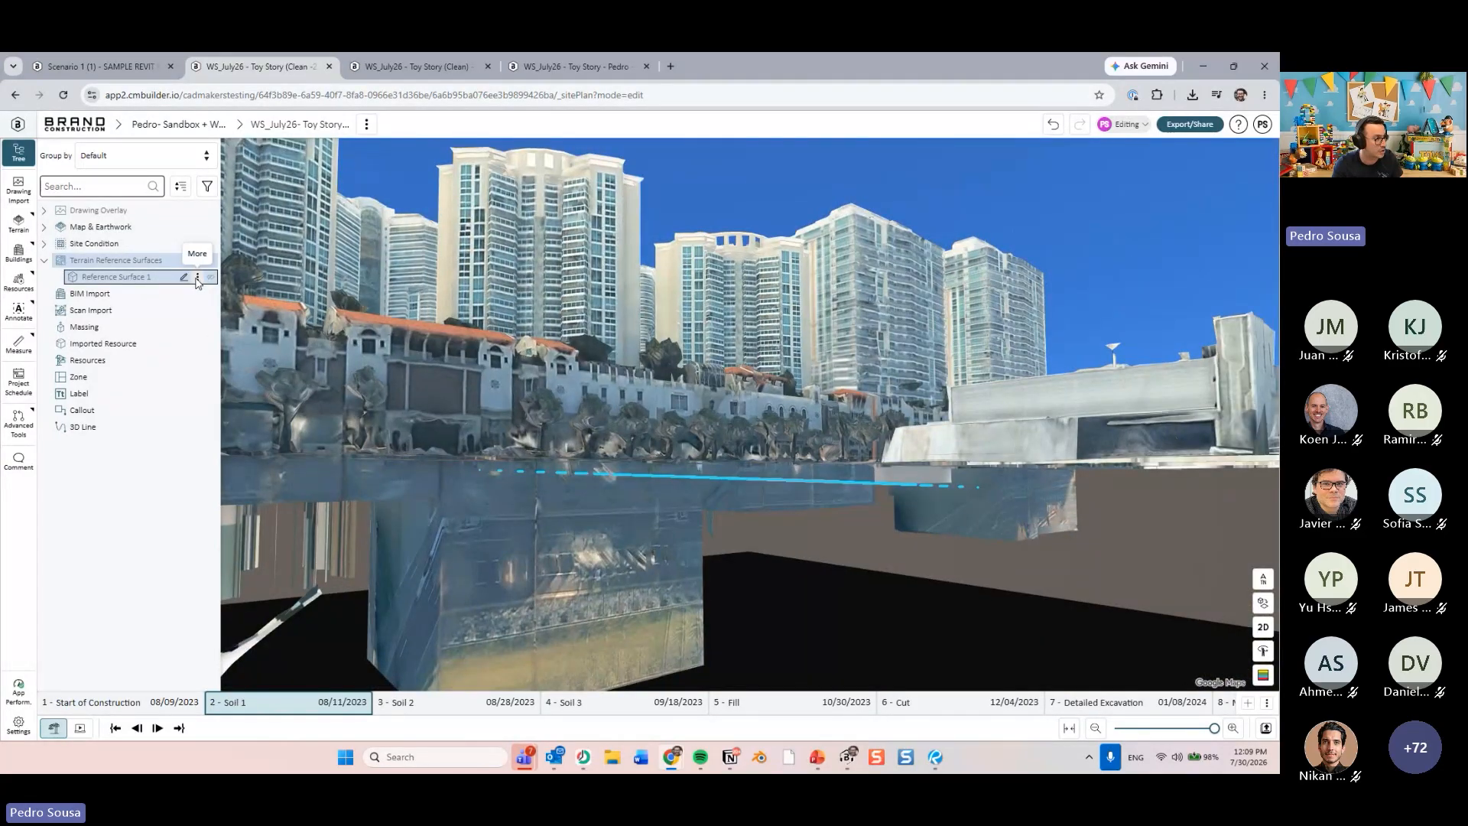
click(197, 279)
click(191, 330)
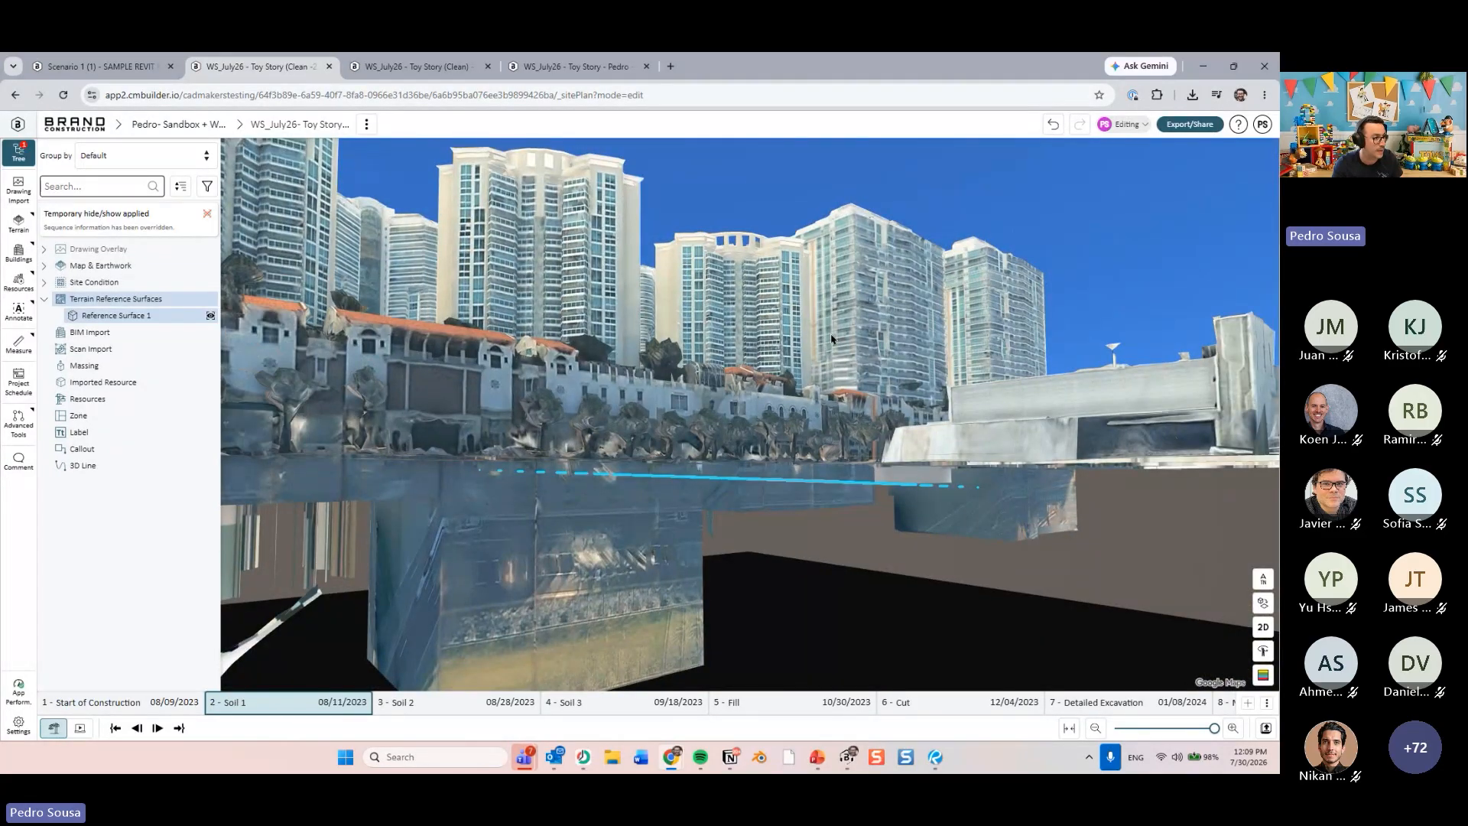
- Hide Earthwork and Site condition (1) to view the reference surface alone, and show Earthwork again
click(45, 266)
click(211, 282)
click(70, 301)
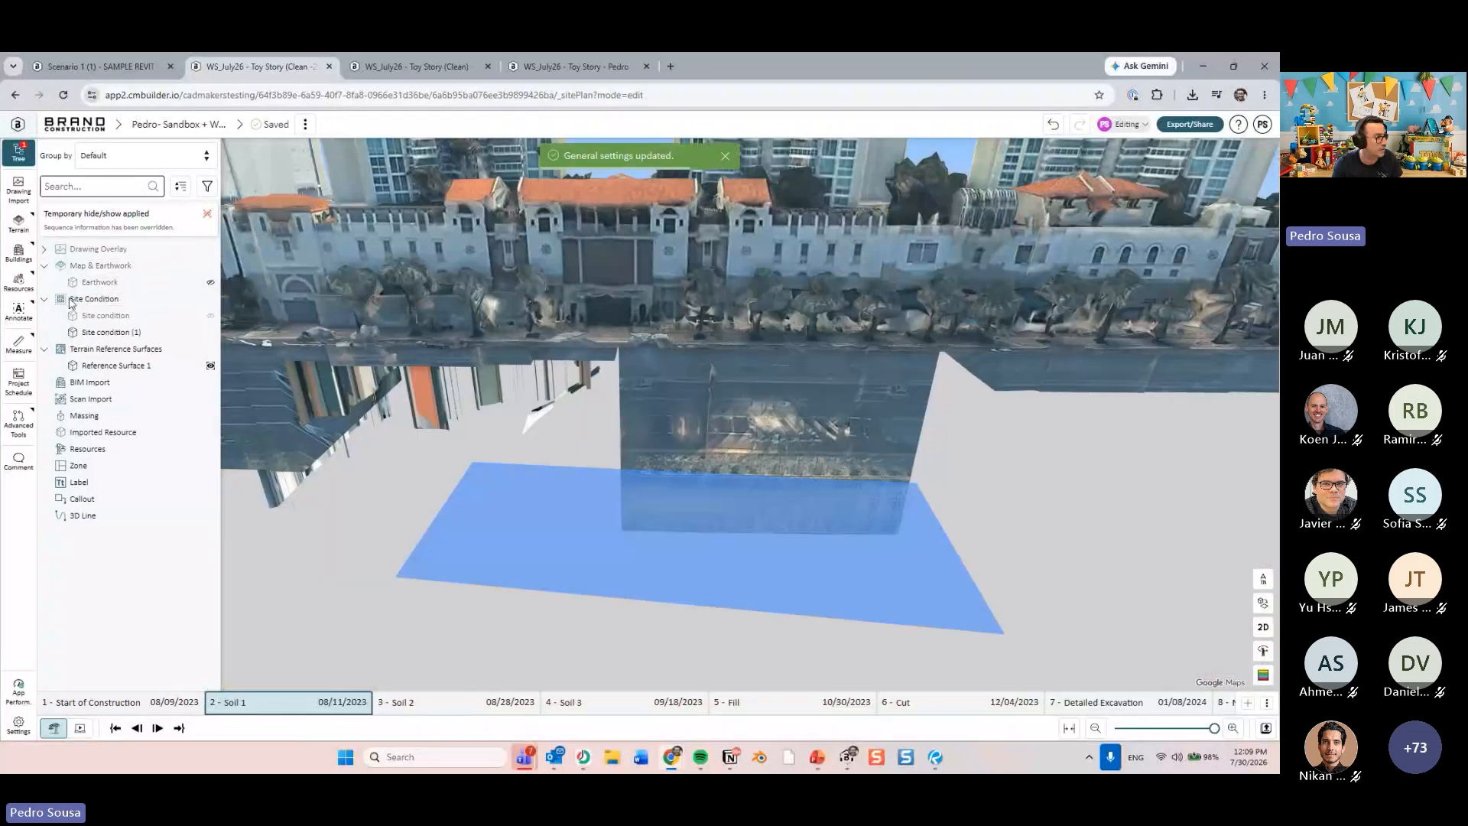
click(153, 339)
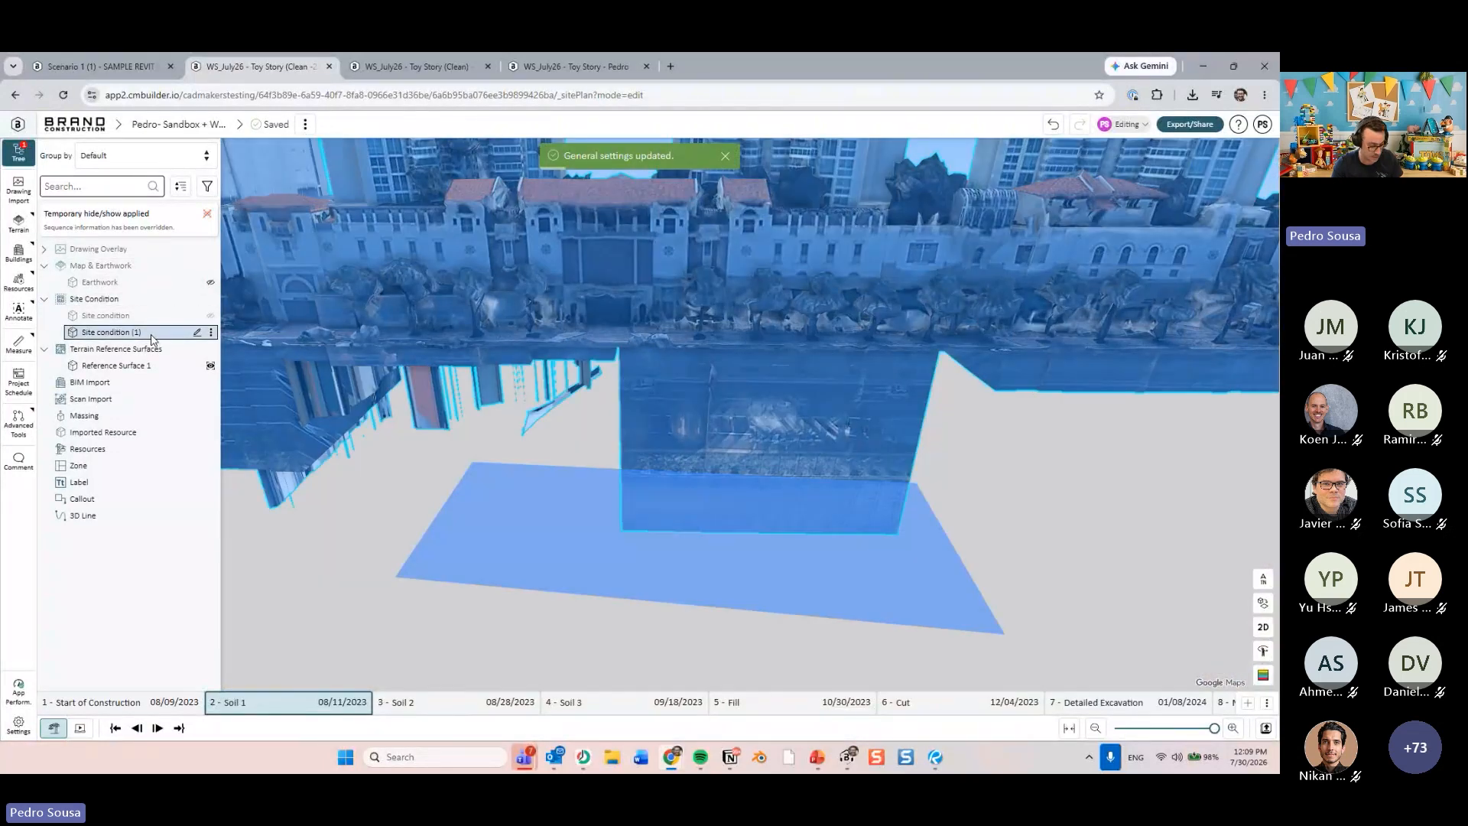
key(h)
middle_drag(1049, 492, 1059, 460)
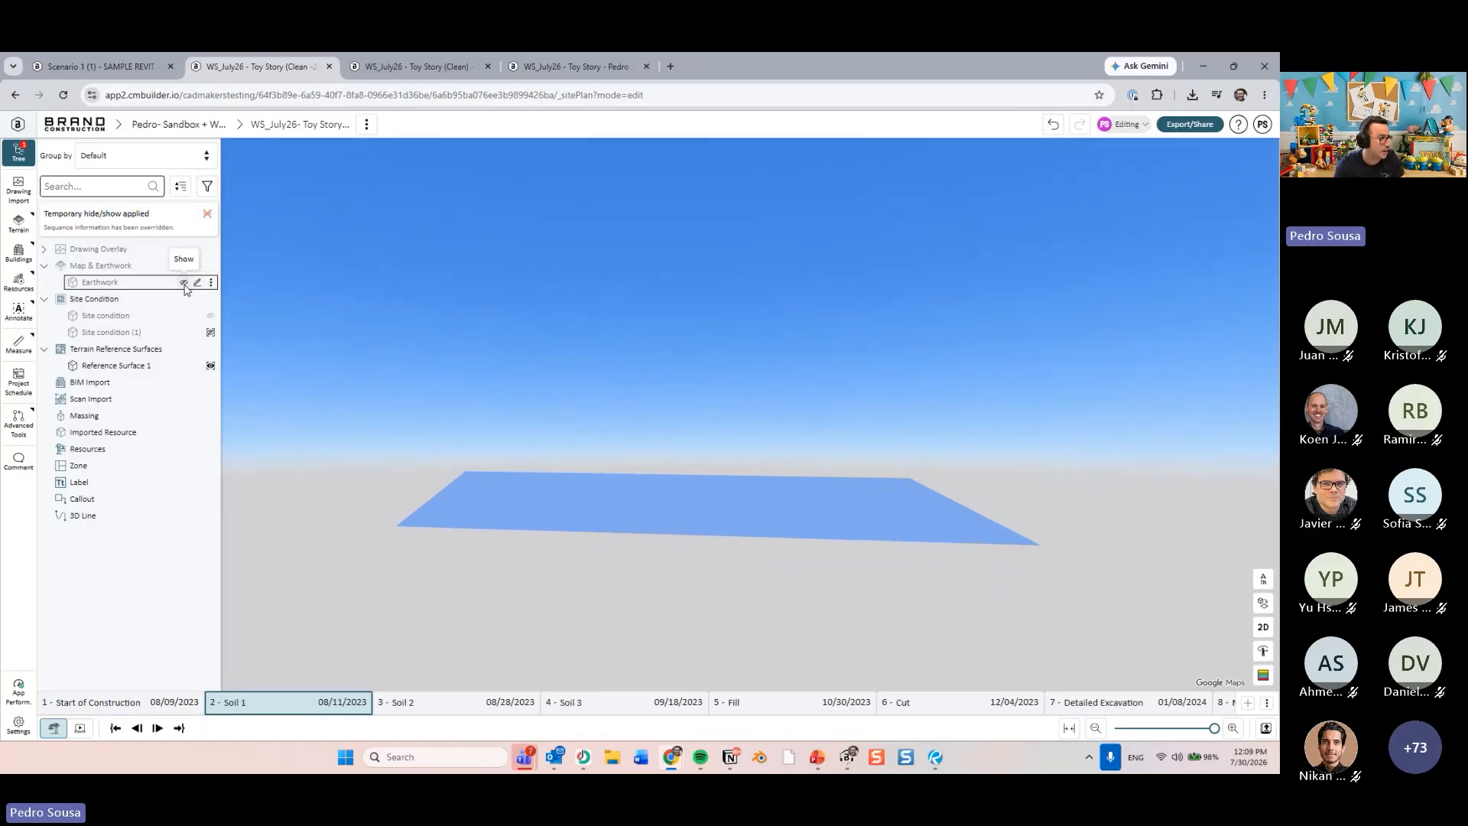
click(183, 283)
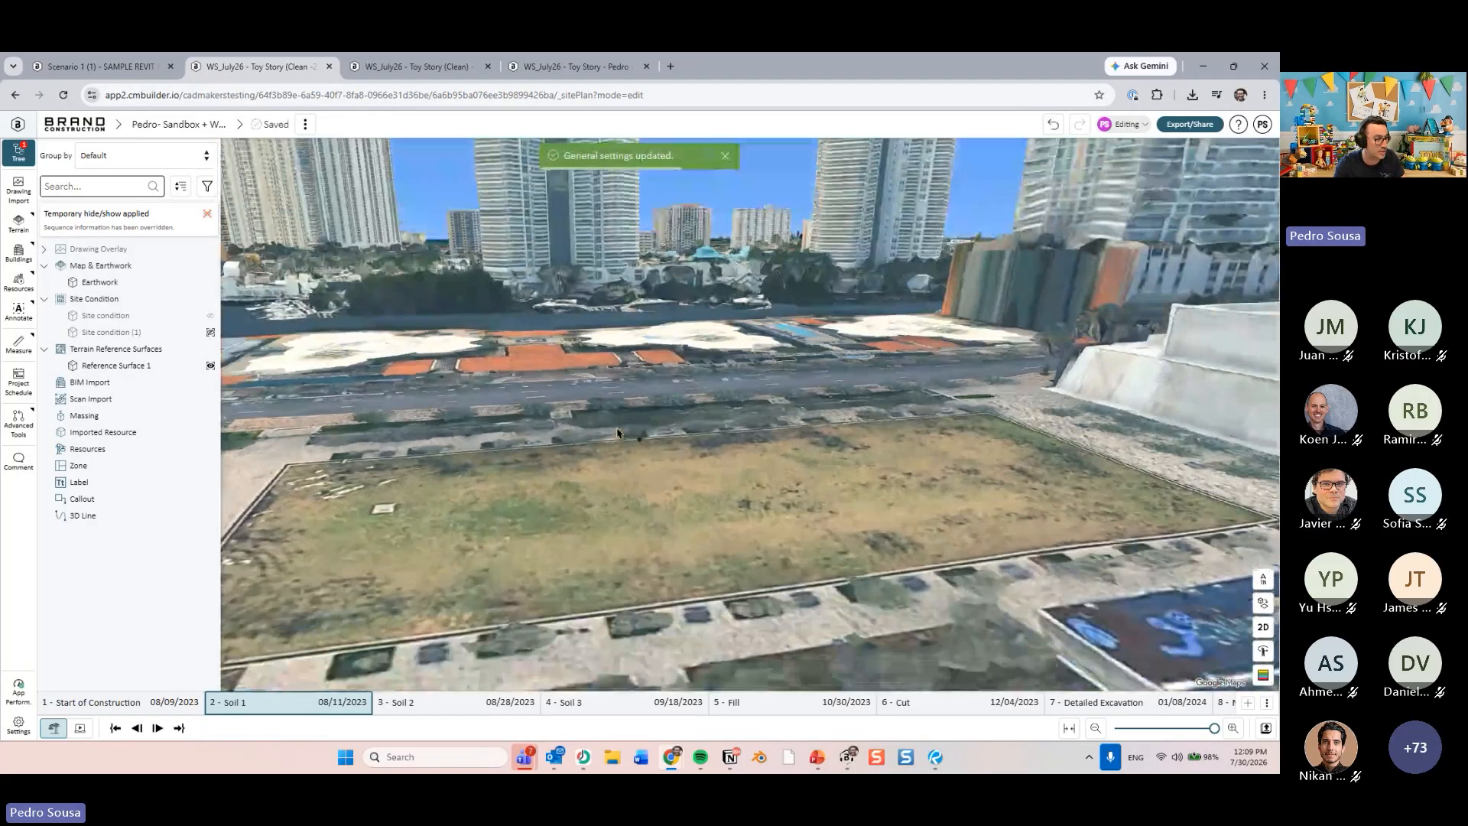
middle_drag(617, 432, 652, 503)
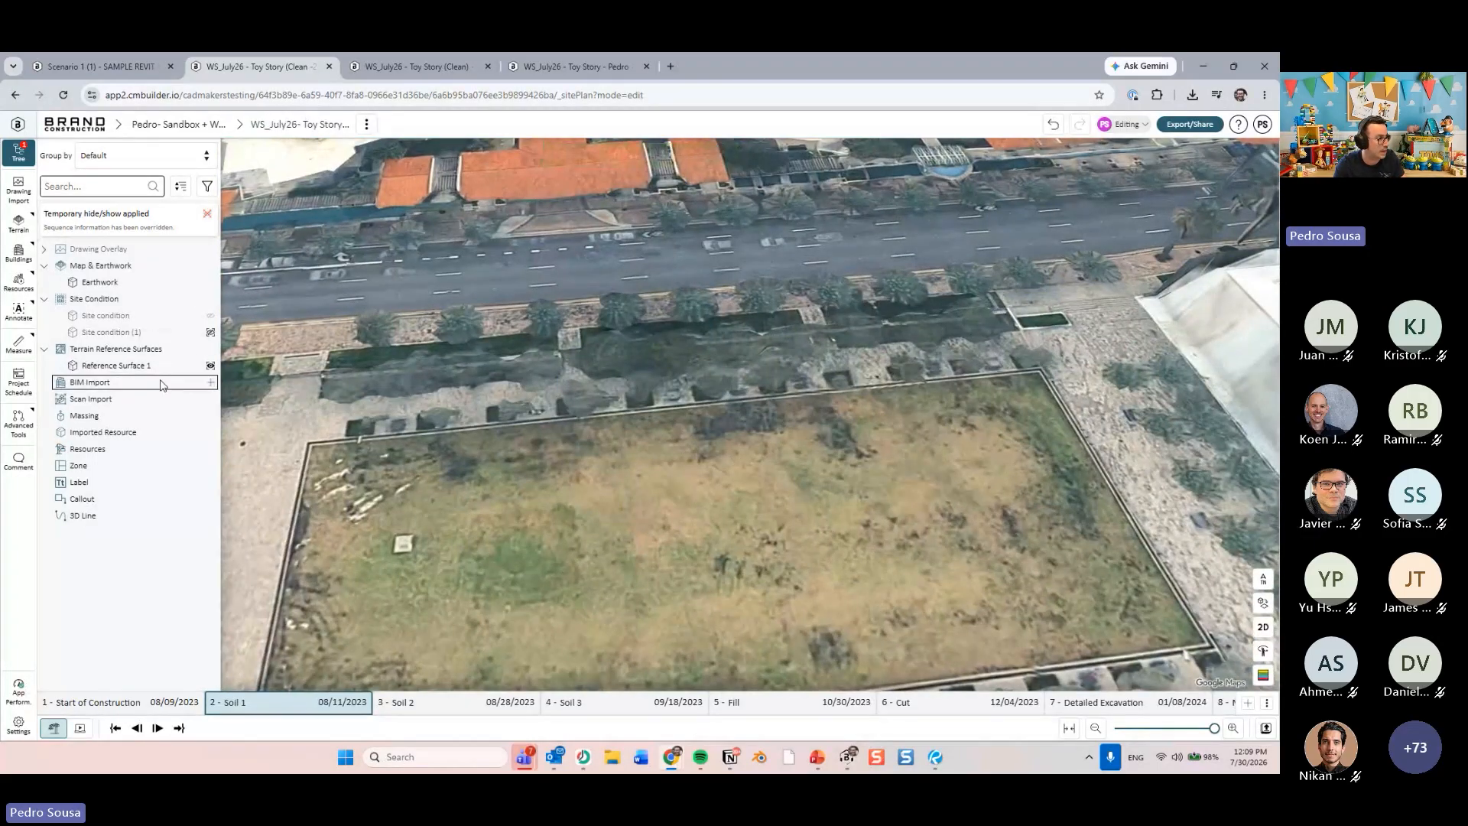
- Create an earthwork cut from a closed four-sided polyline of about 145 m² in the middle of the lawn
click(209, 266)
click(1109, 197)
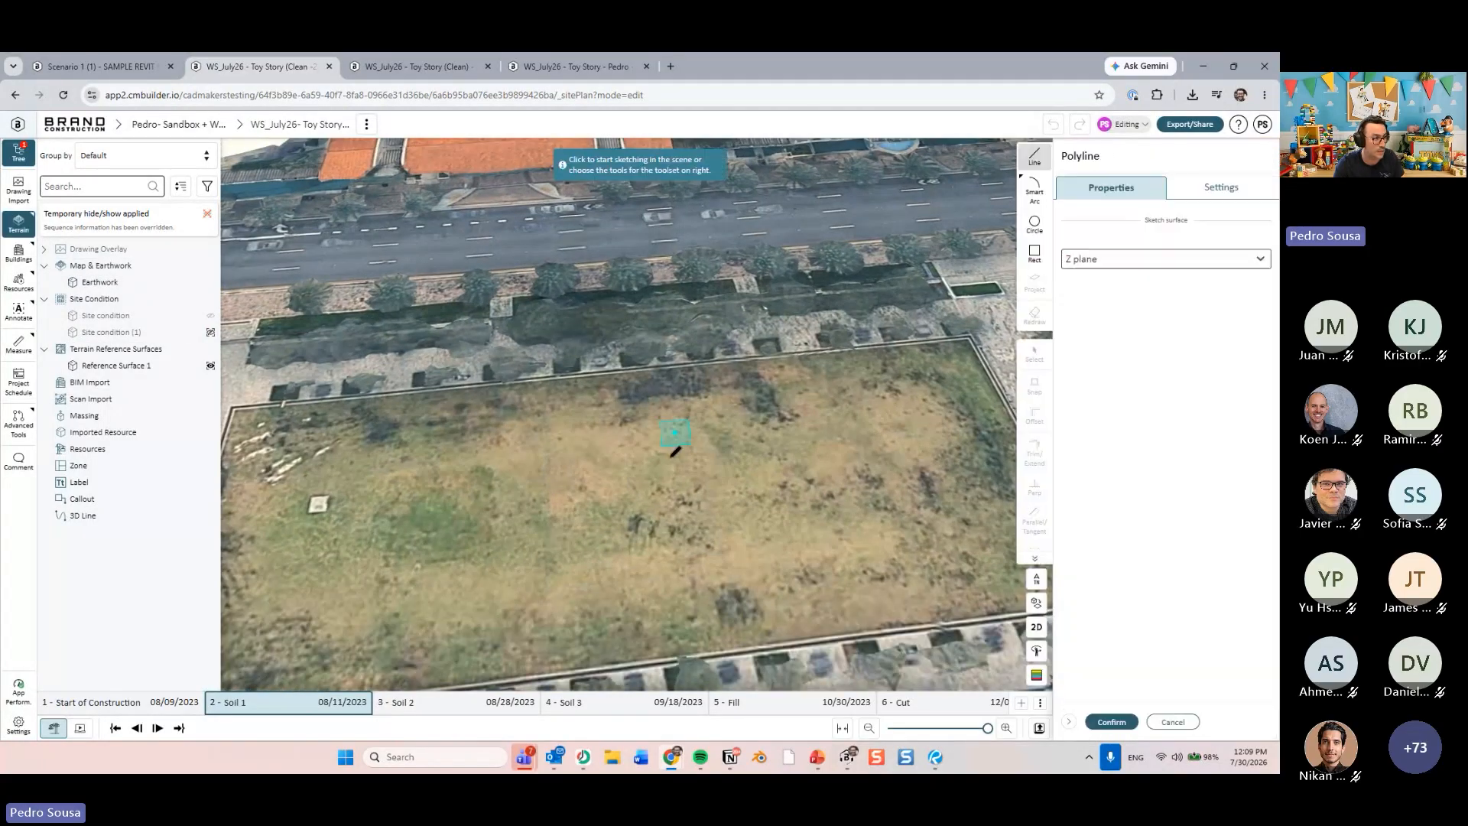
click(521, 453)
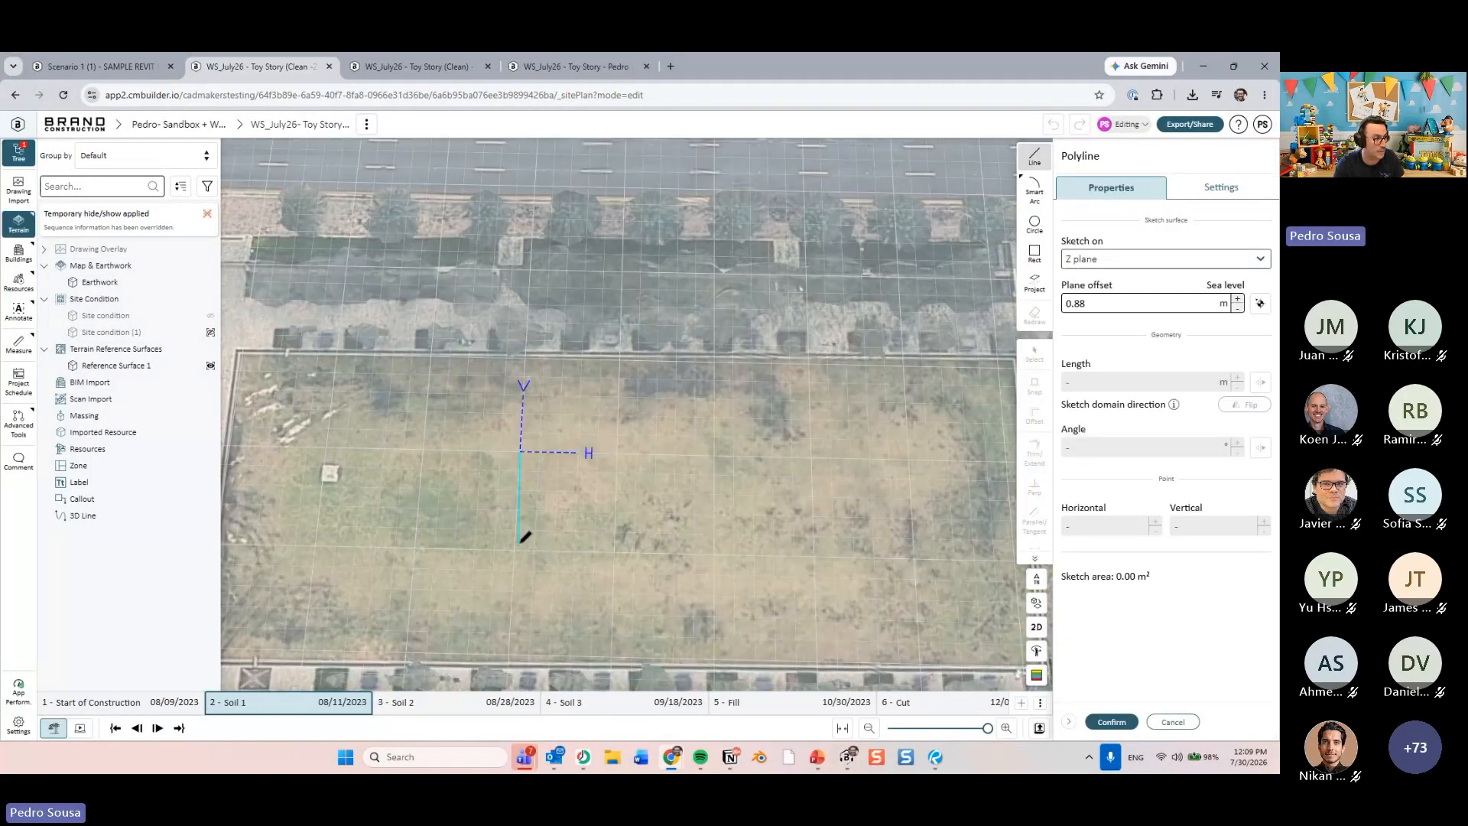
click(519, 543)
click(688, 544)
click(673, 459)
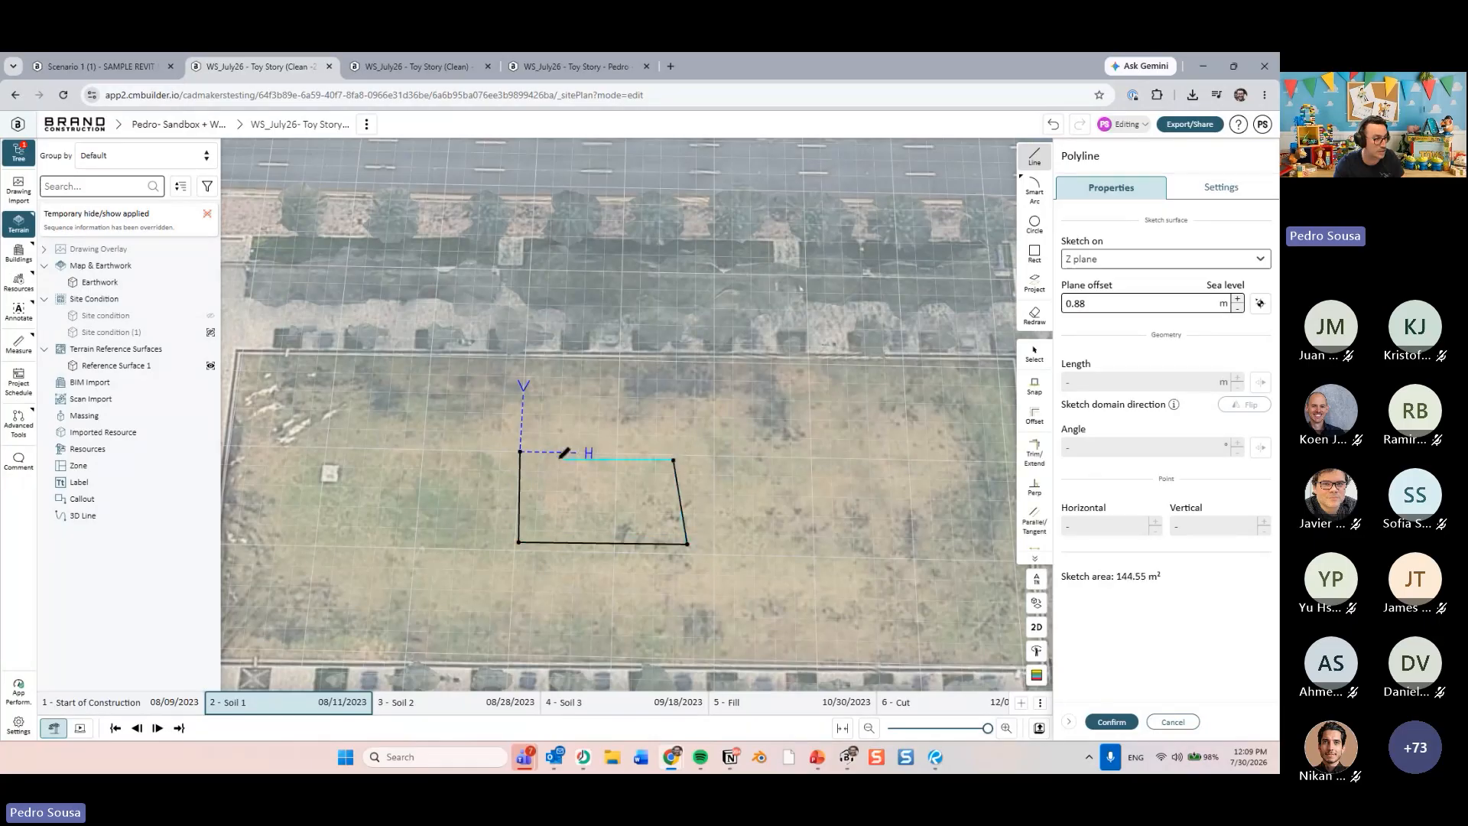
click(521, 452)
click(1112, 722)
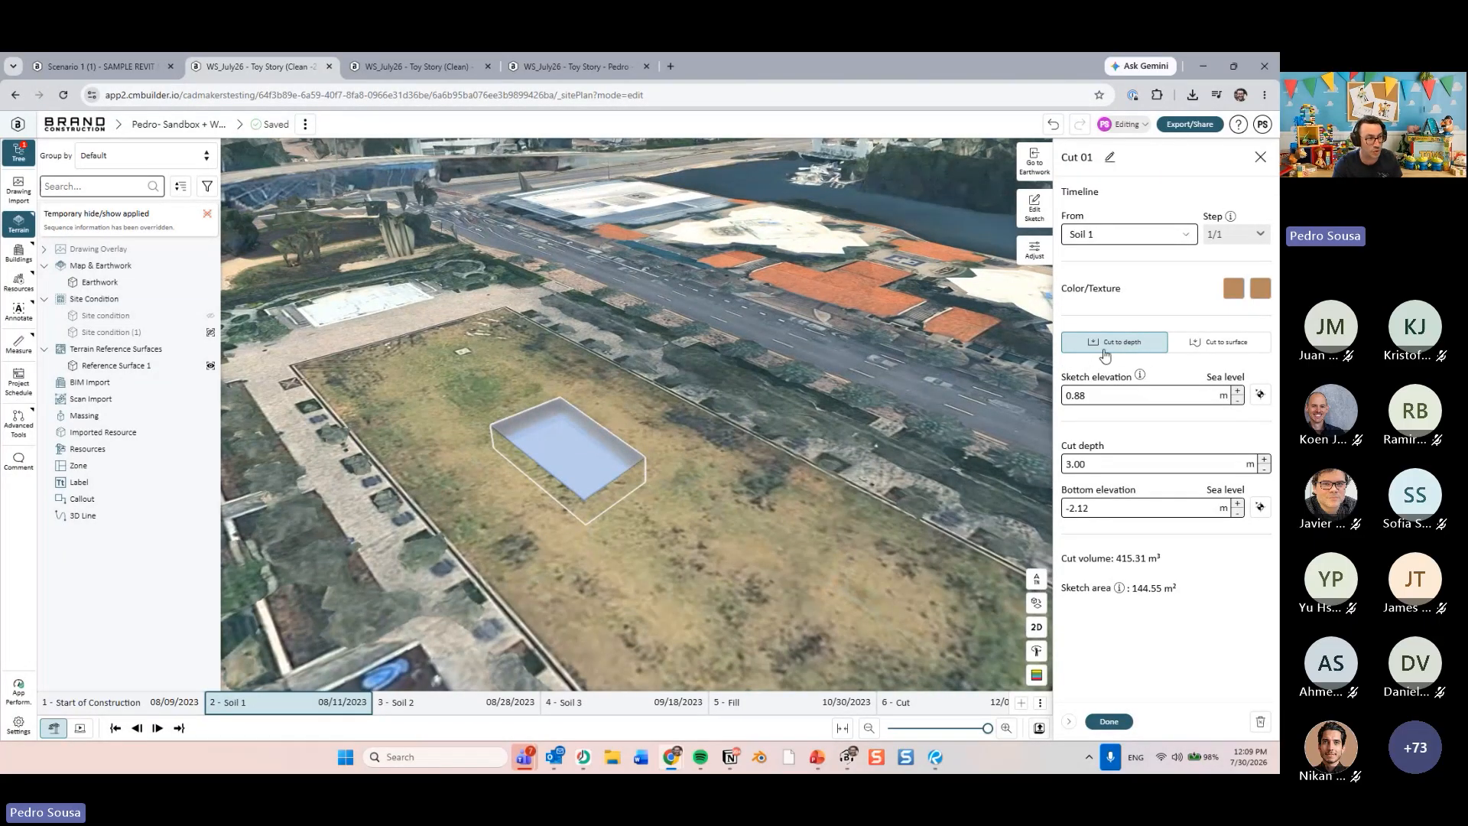
- Make the cut go down to Reference Surface 1 with an offset of 0.00 m and finish it
key(ctrl)
key(ctrl)
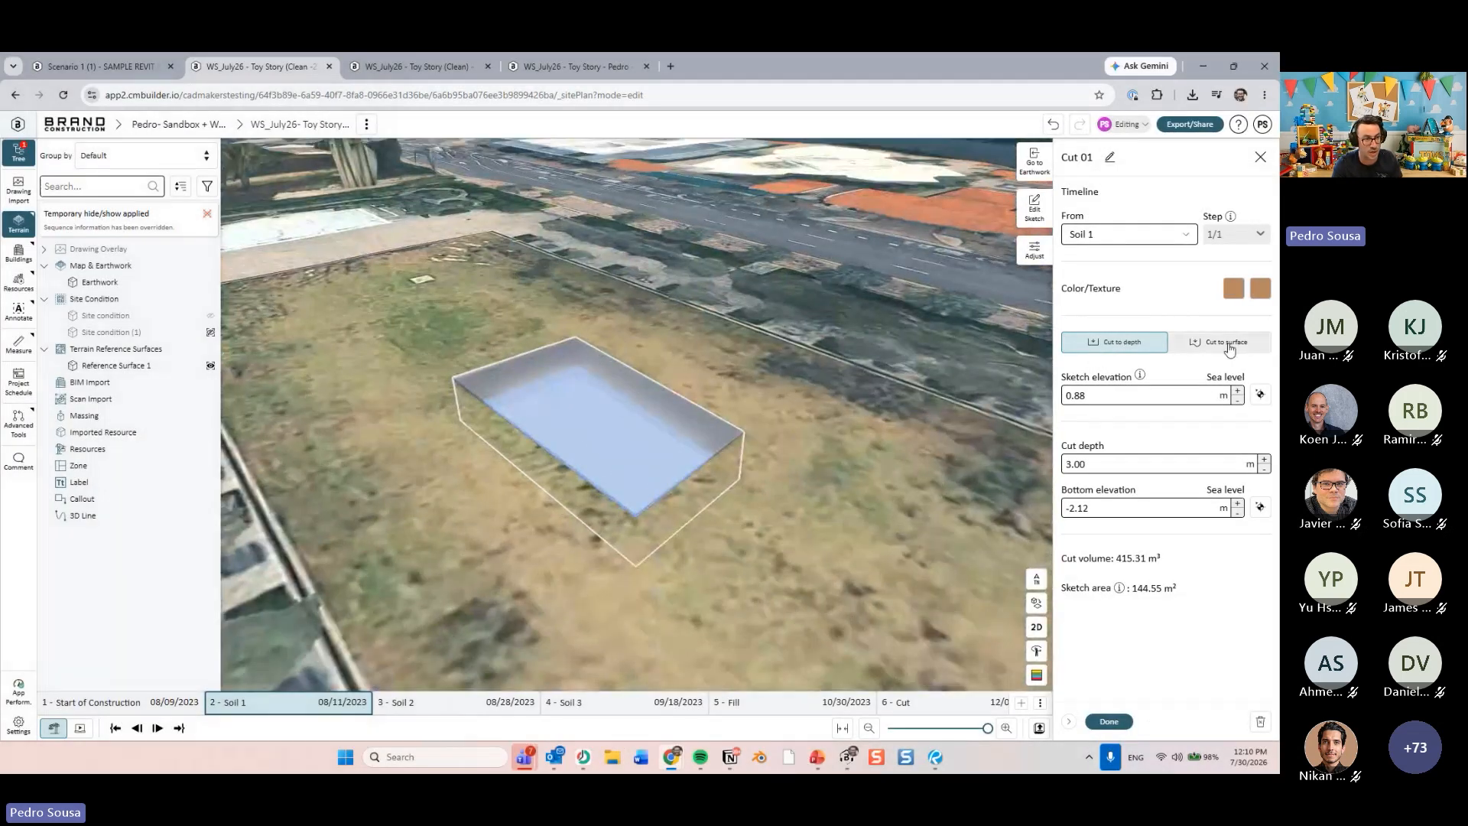
key(ctrl)
key(ctrl)
click(1226, 344)
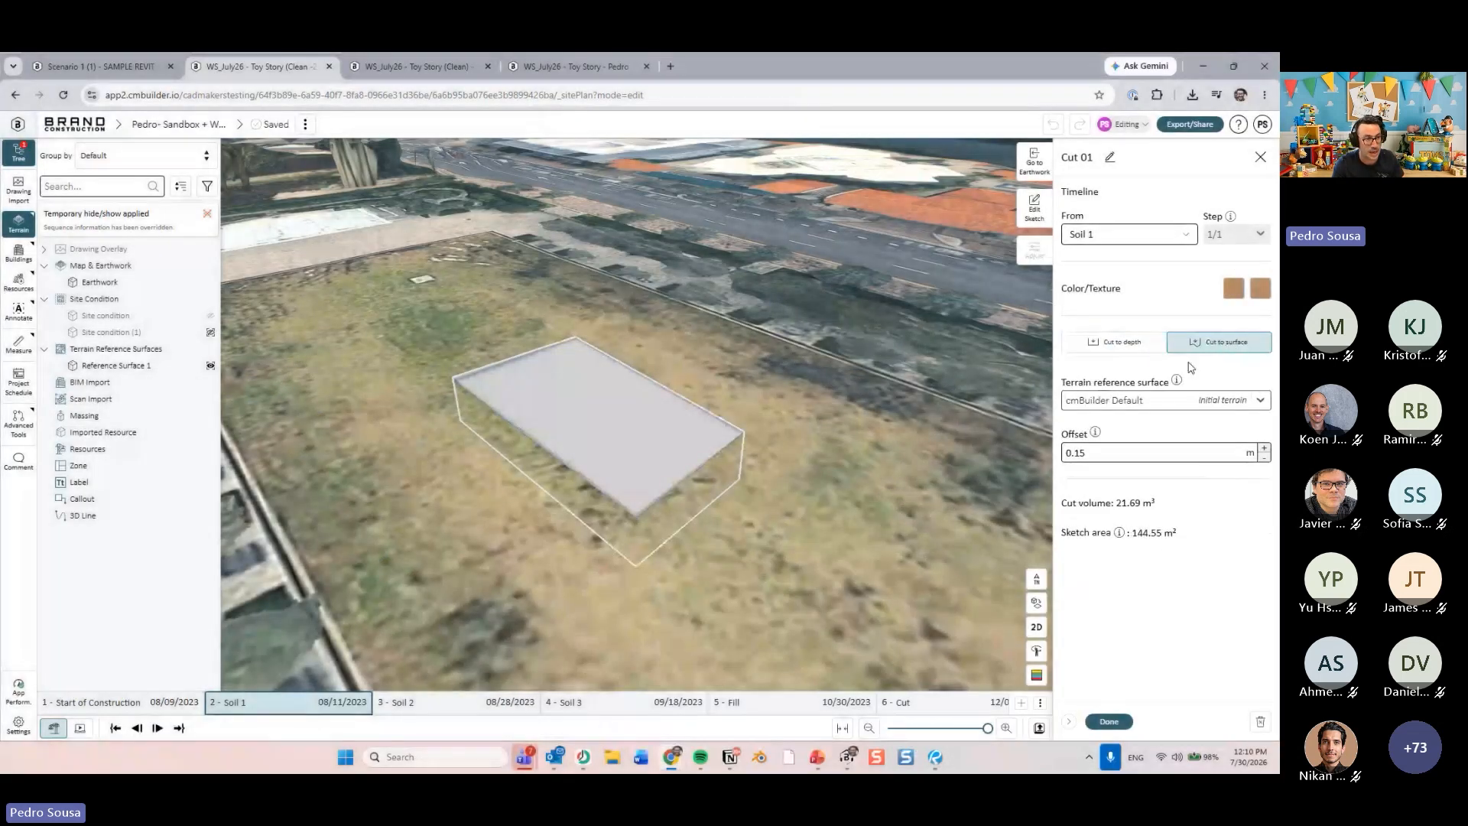
click(1167, 401)
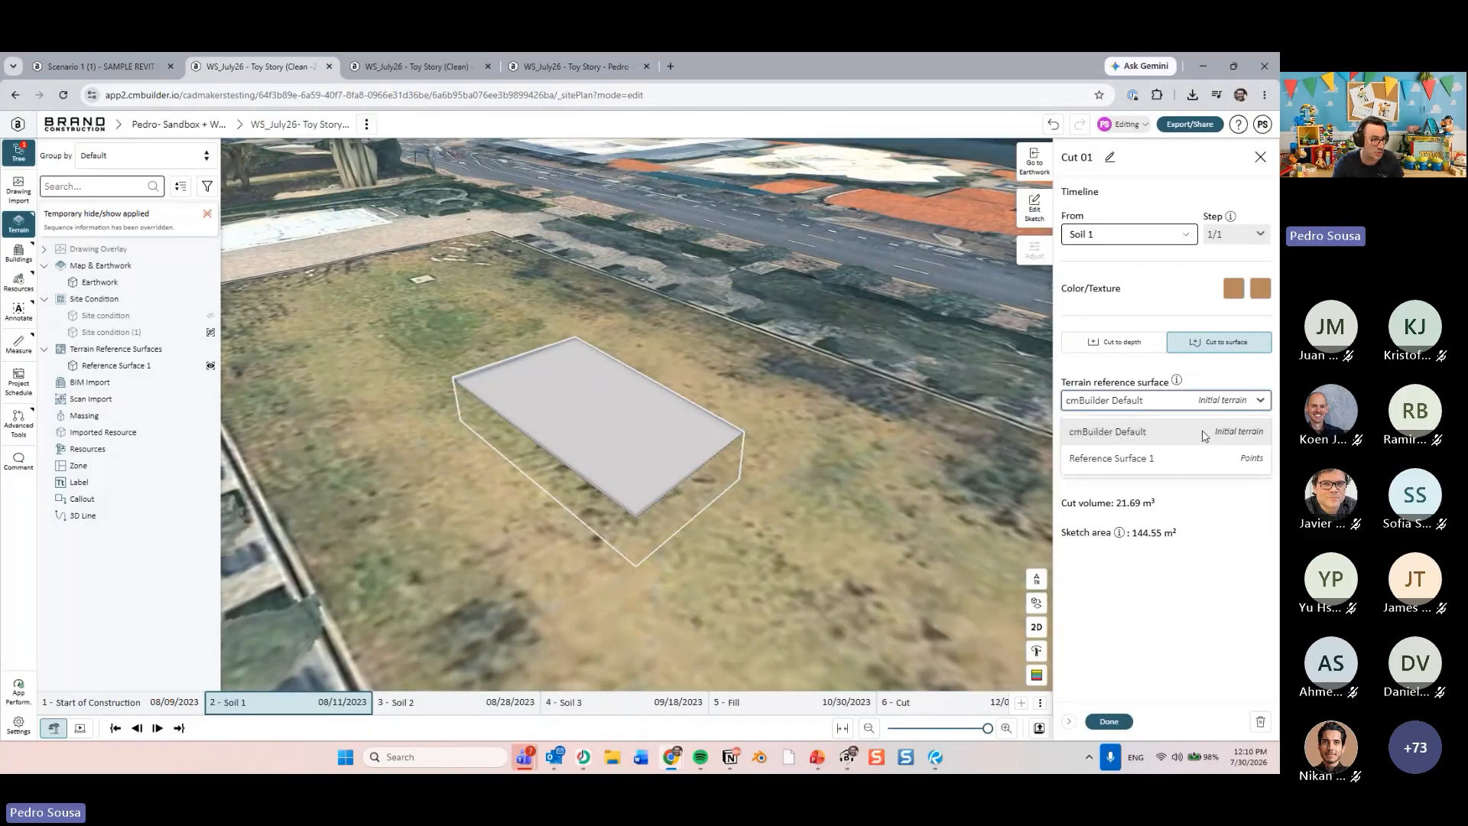
click(1167, 461)
click(1124, 449)
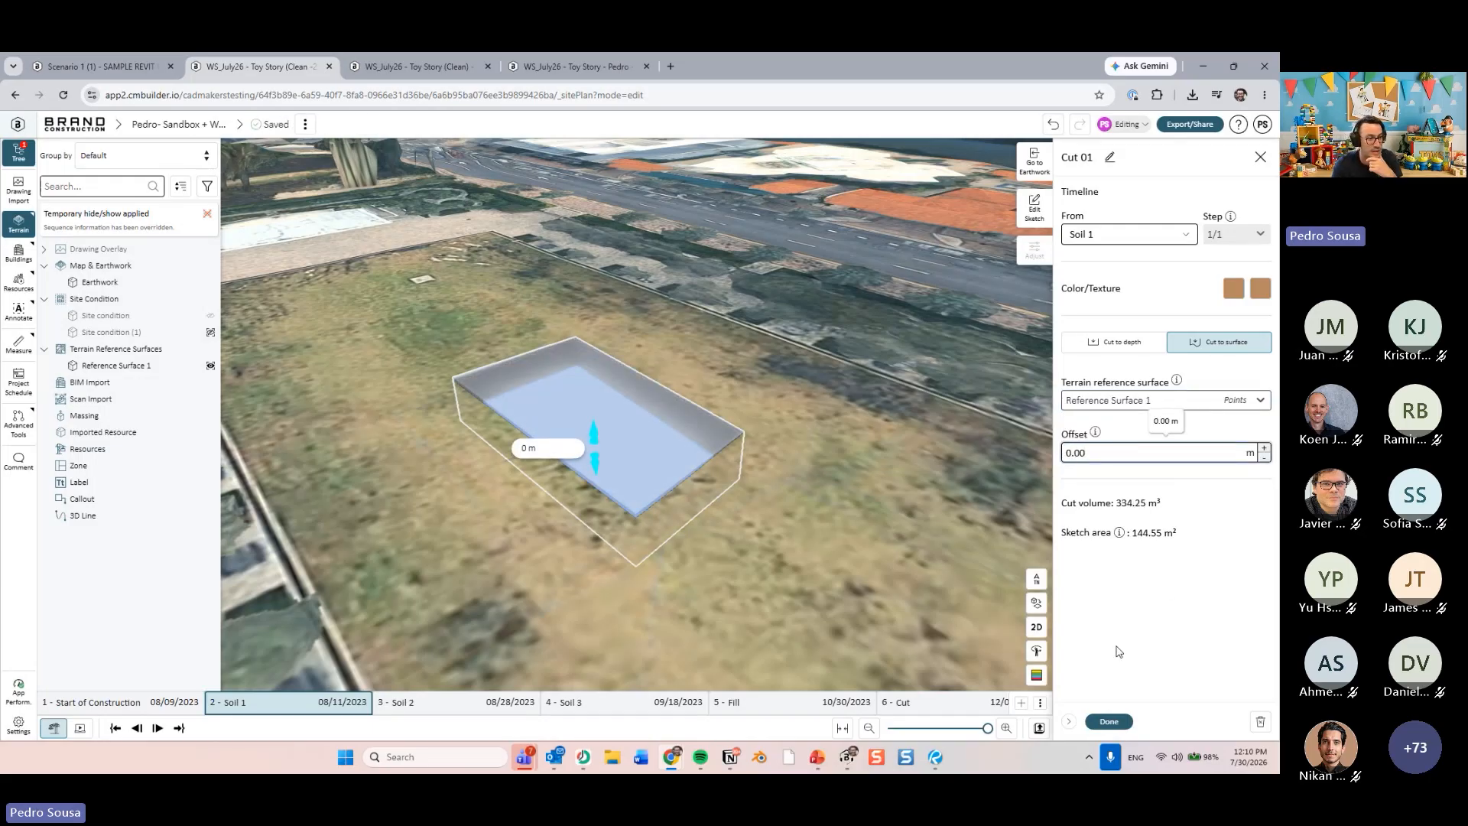
click(1109, 721)
- Examine the sloped bottom and walls of the cut from several low angles
click(824, 499)
scroll(640, 436, up, 3)
right_drag(639, 436, 705, 502)
drag(705, 502, 837, 449)
right_drag(837, 449, 791, 382)
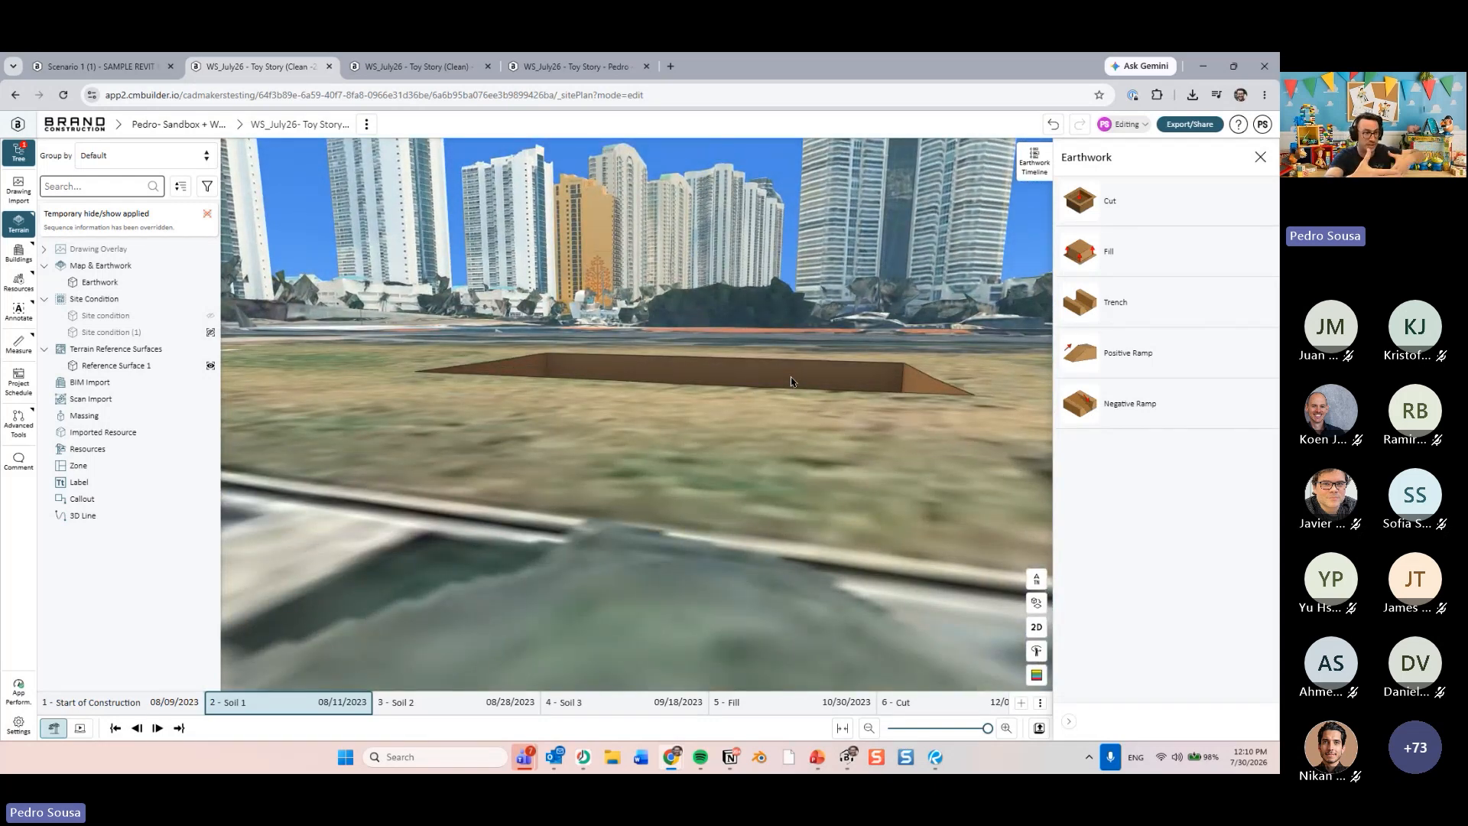
right_drag(791, 381, 719, 388)
right_click(720, 388)
- Edit the cut's sketch by moving one long edge outward to enlarge its area to about 278 m², and finish the cut
click(749, 433)
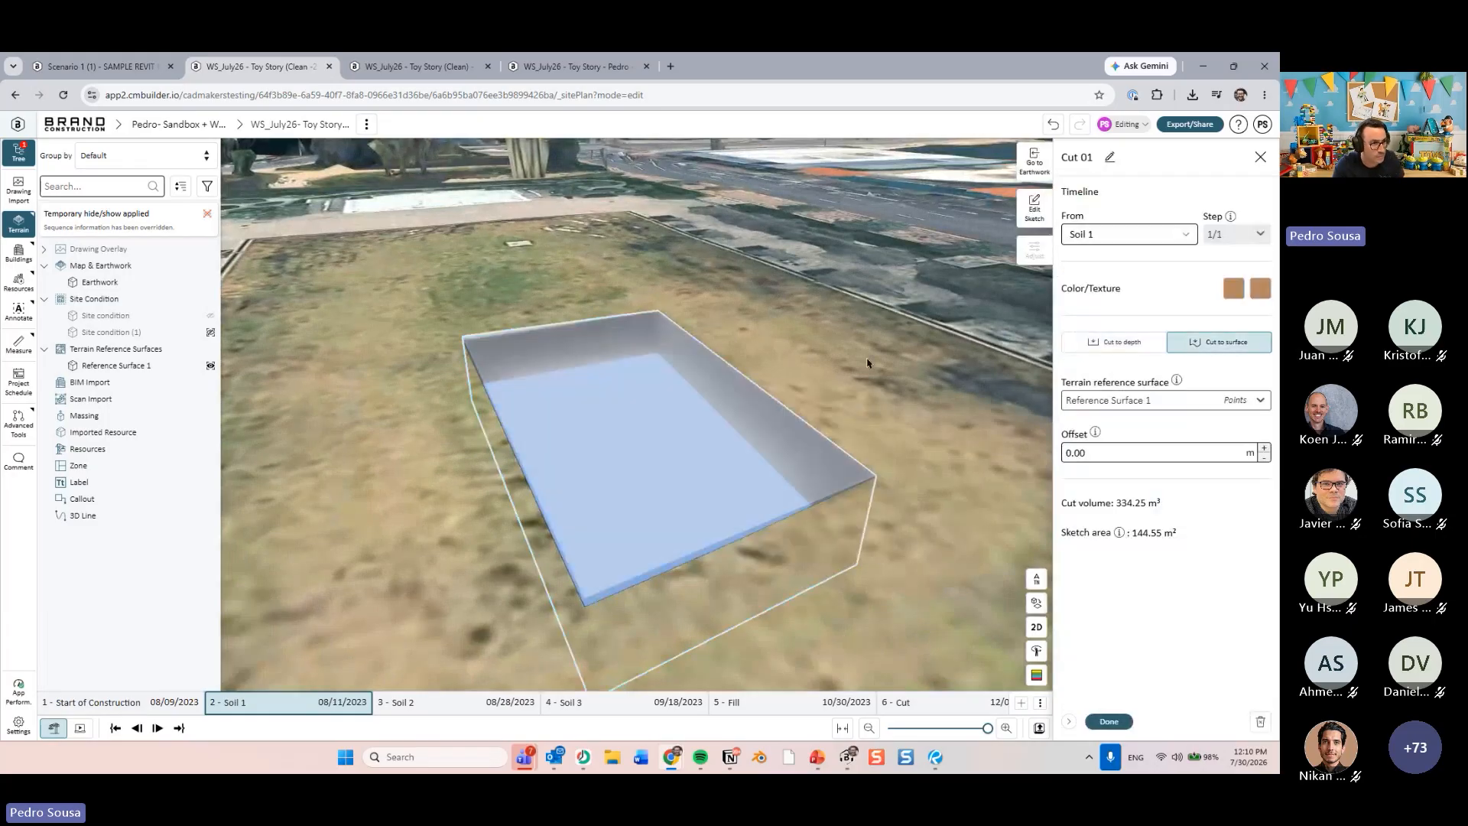
click(1047, 214)
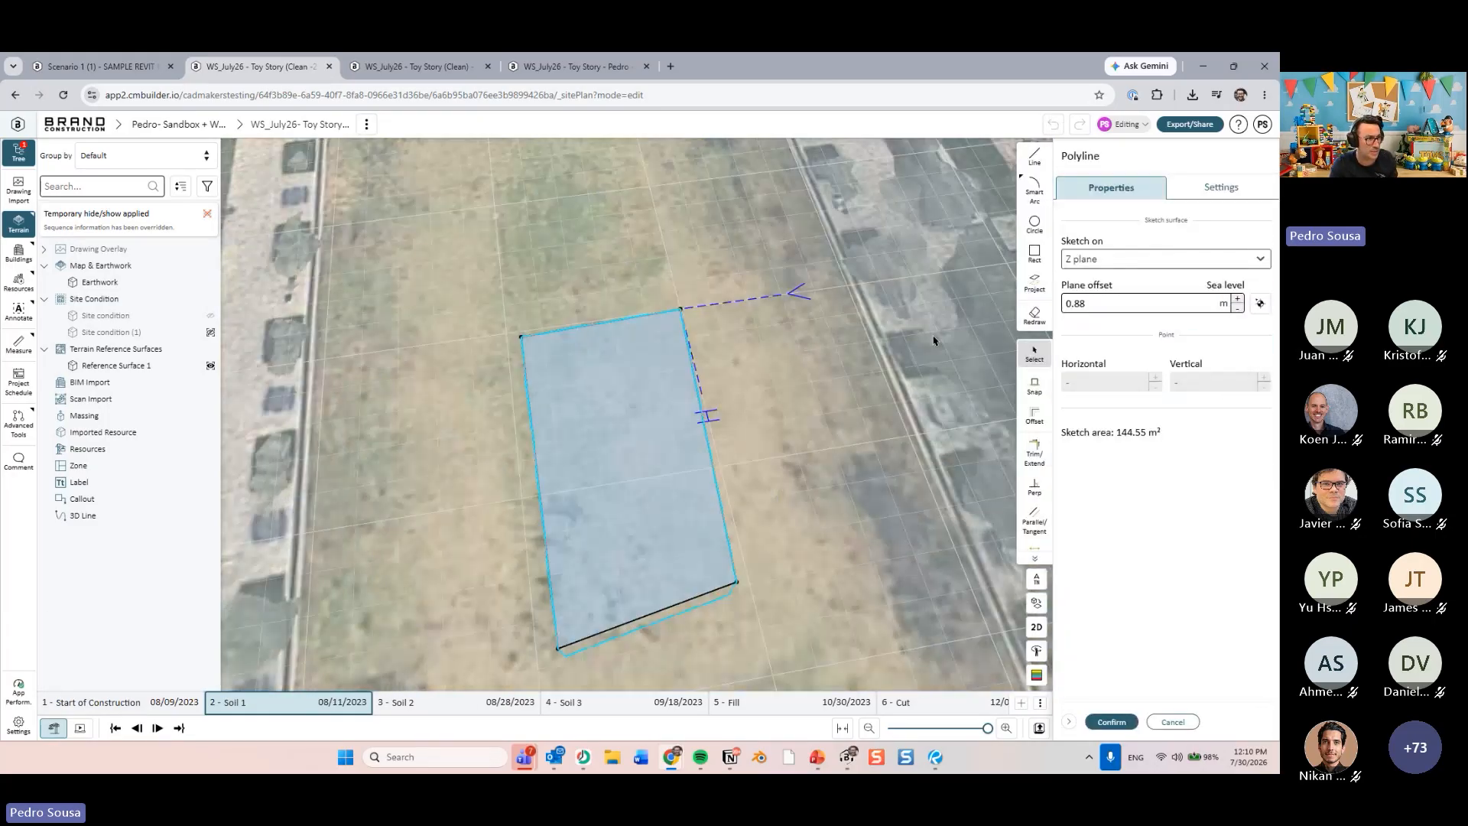
drag(696, 475, 850, 463)
click(1112, 721)
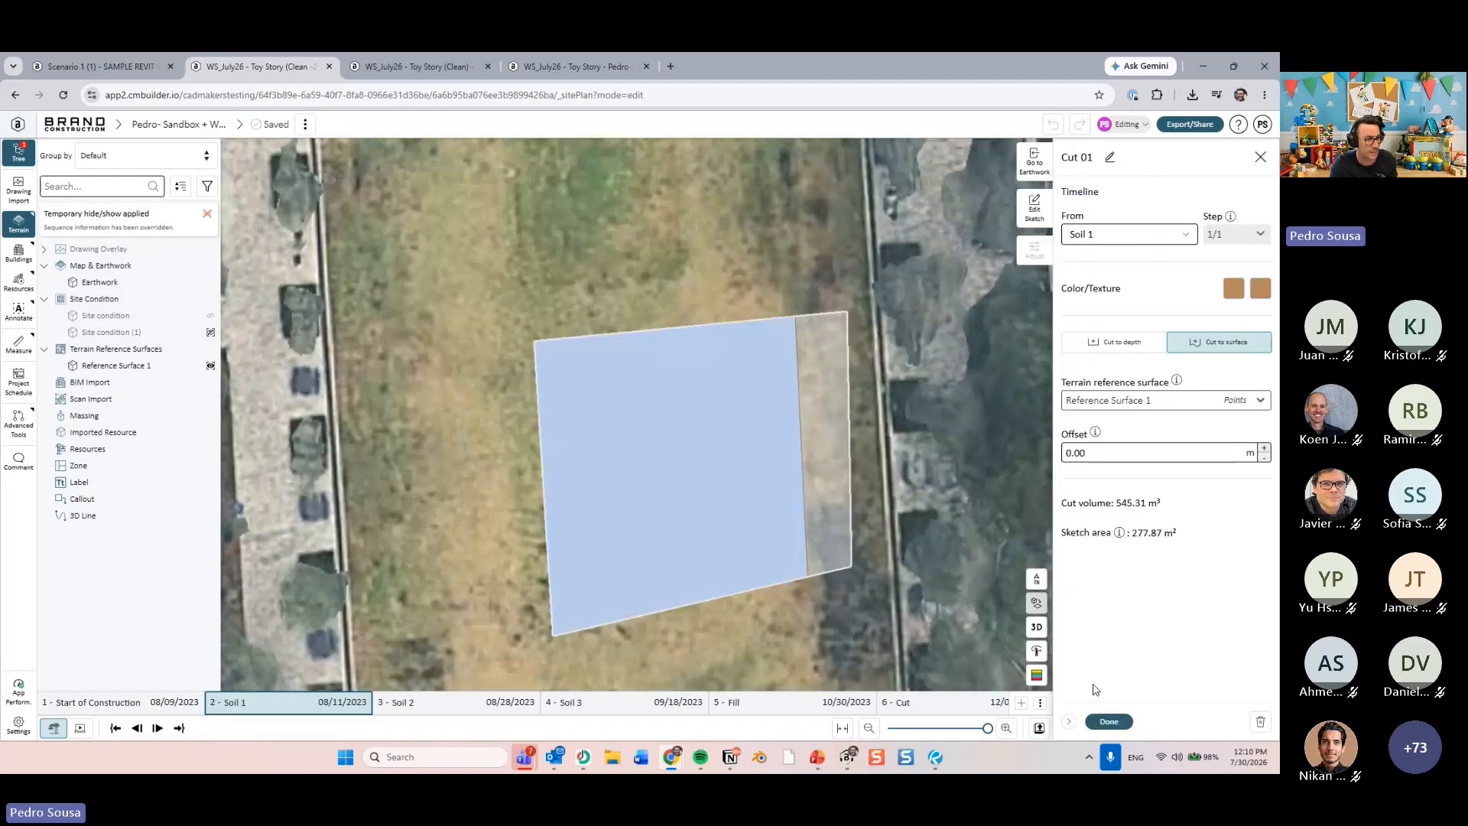
click(1100, 717)
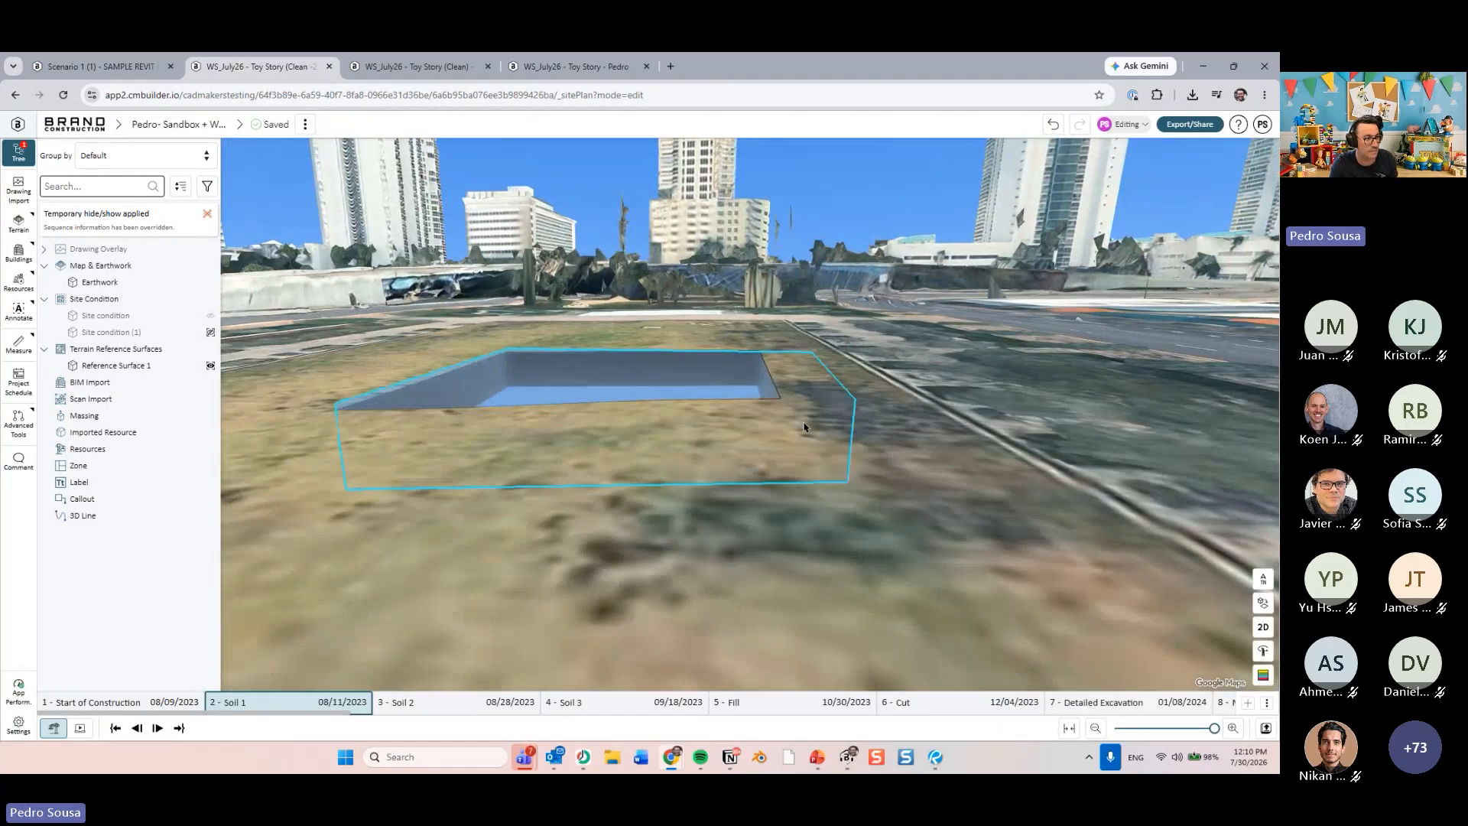
- Edit the cut so it goes down to the cmBuilder Default initial terrain with an offset of 2.00 m
scroll(806, 429, up, 1)
right_drag(819, 430, 797, 451)
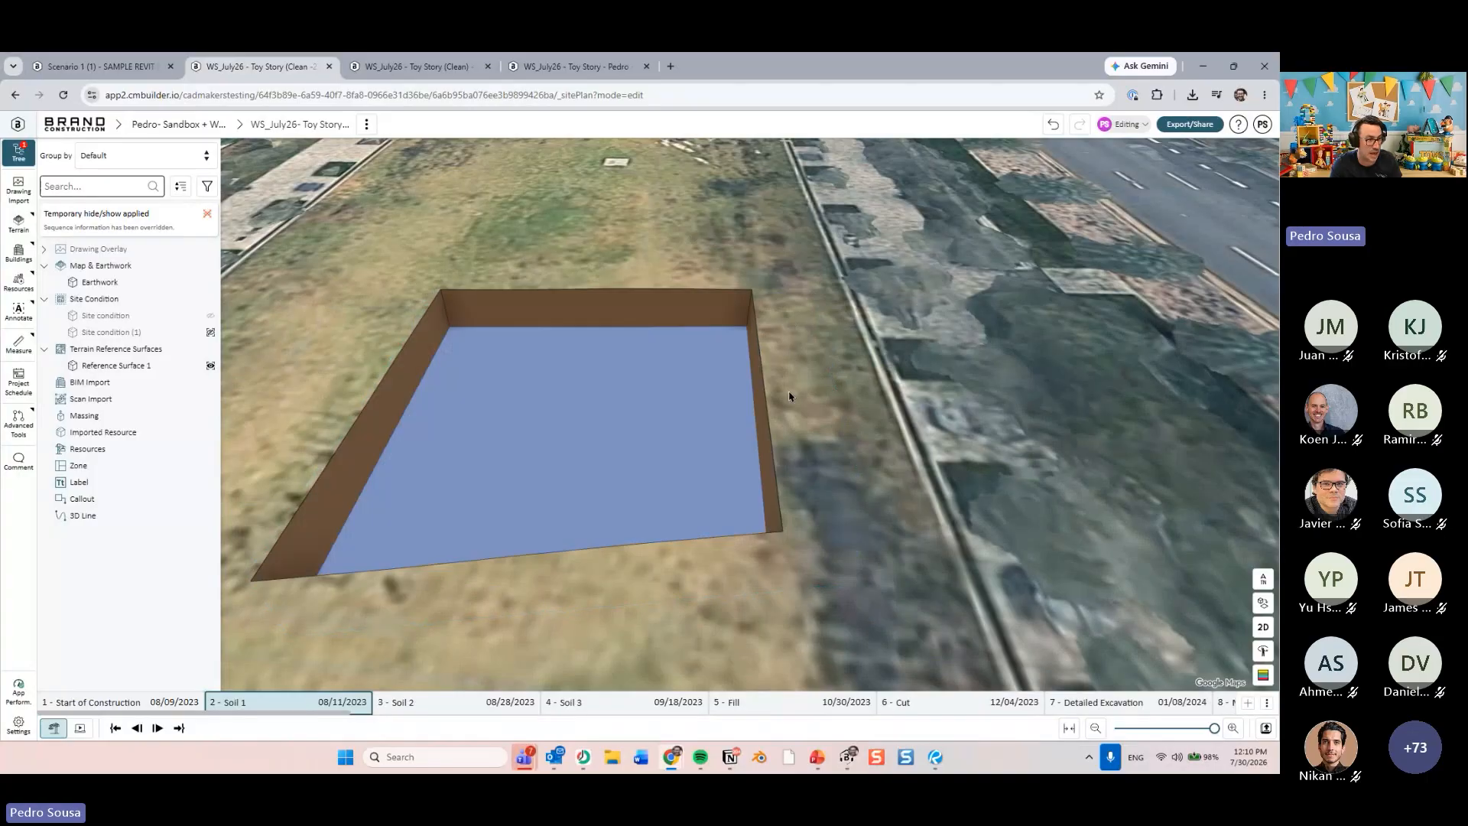
right_drag(794, 436, 739, 419)
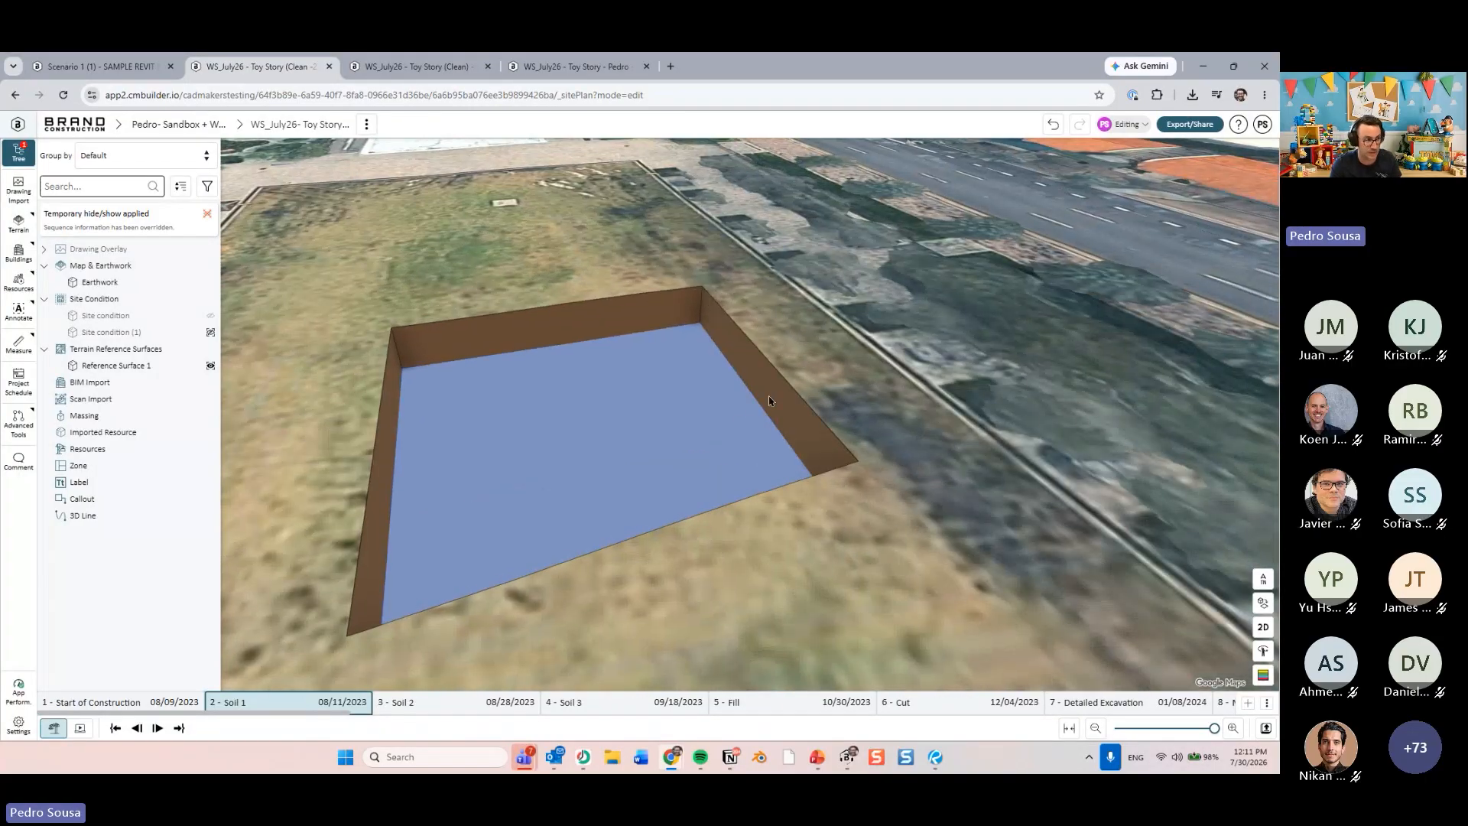
right_click(768, 400)
click(801, 442)
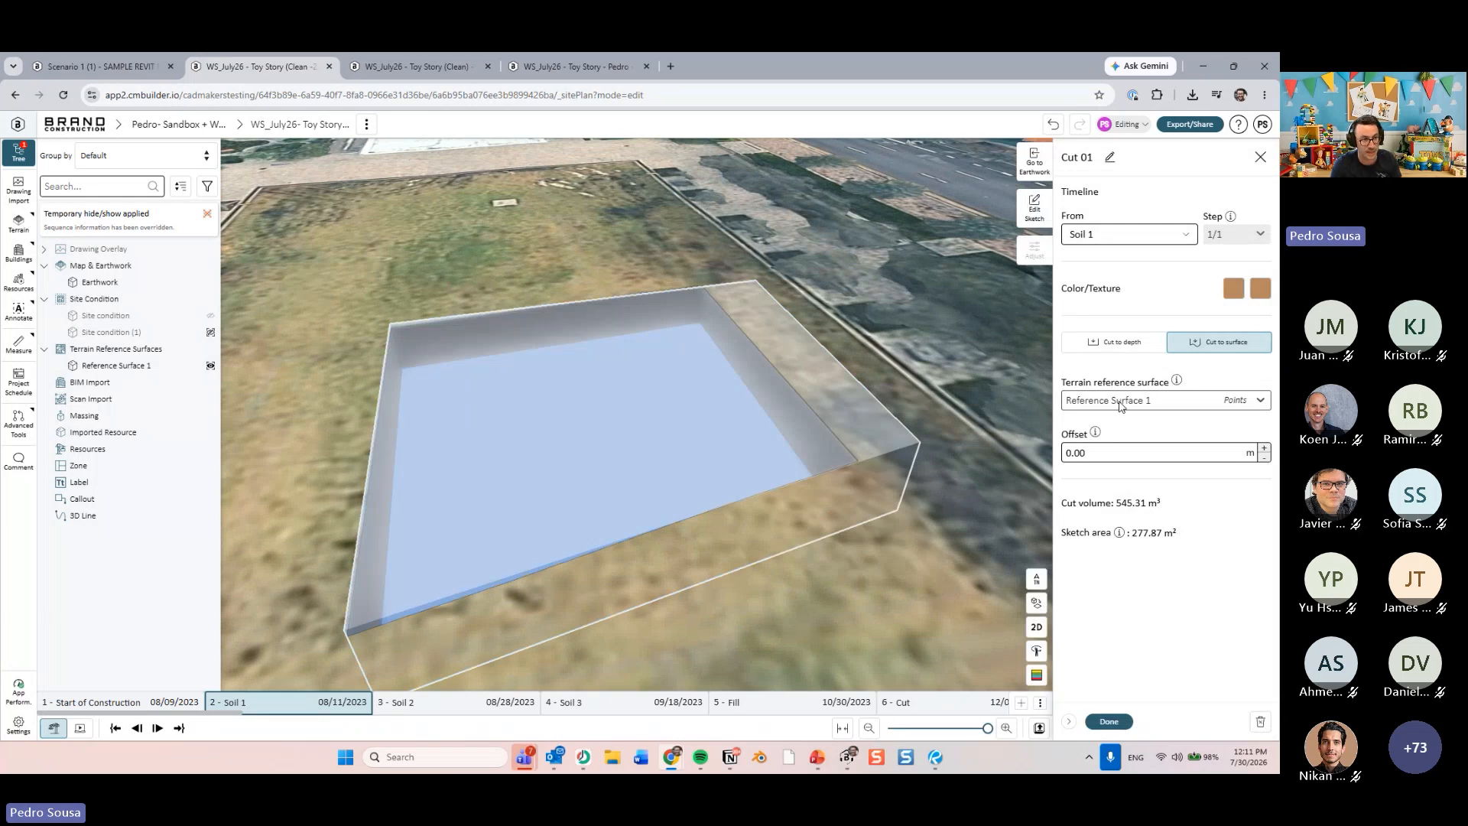
click(1120, 404)
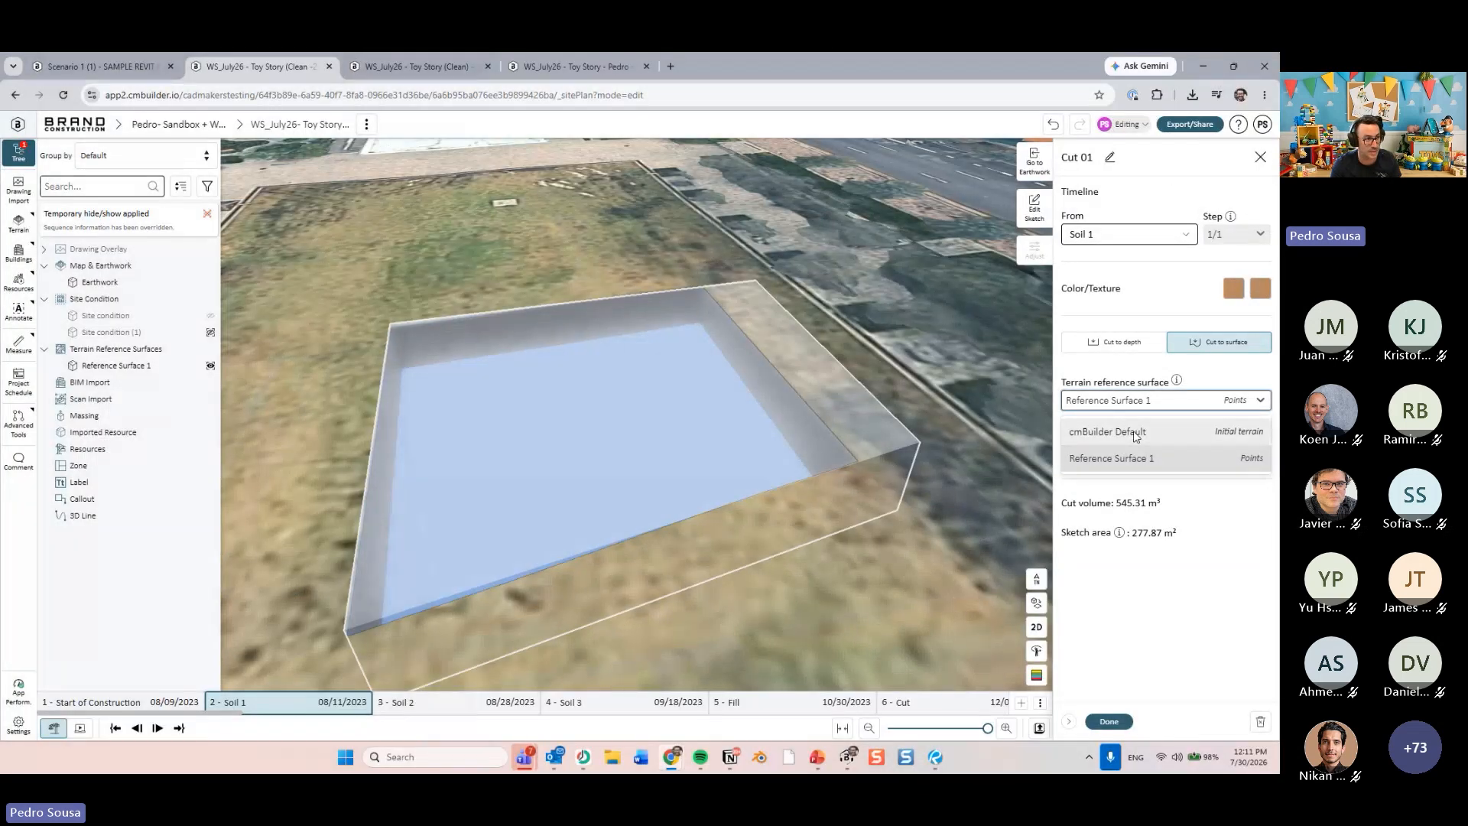
click(1135, 433)
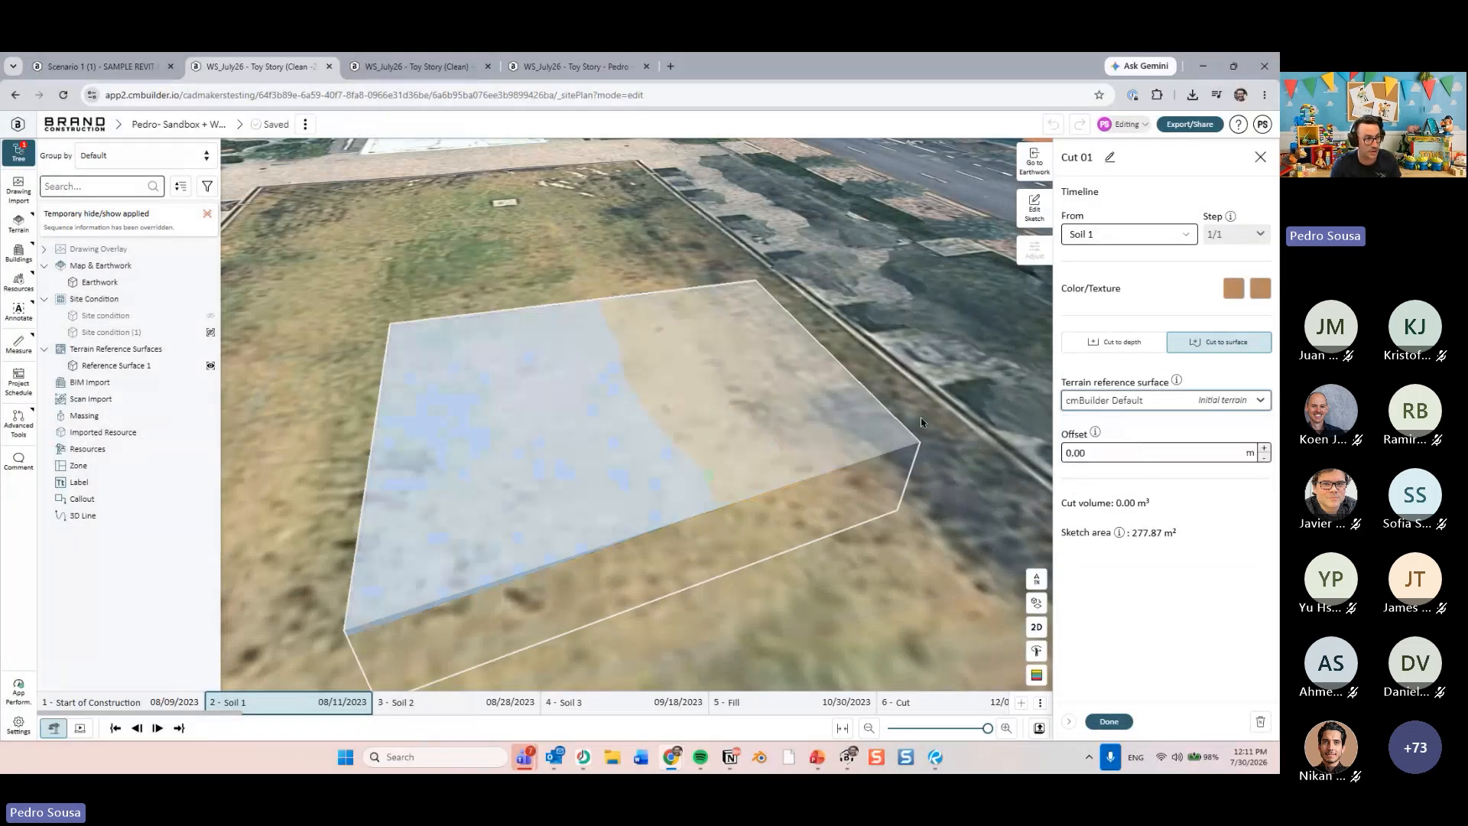
click(1127, 453)
key(Return)
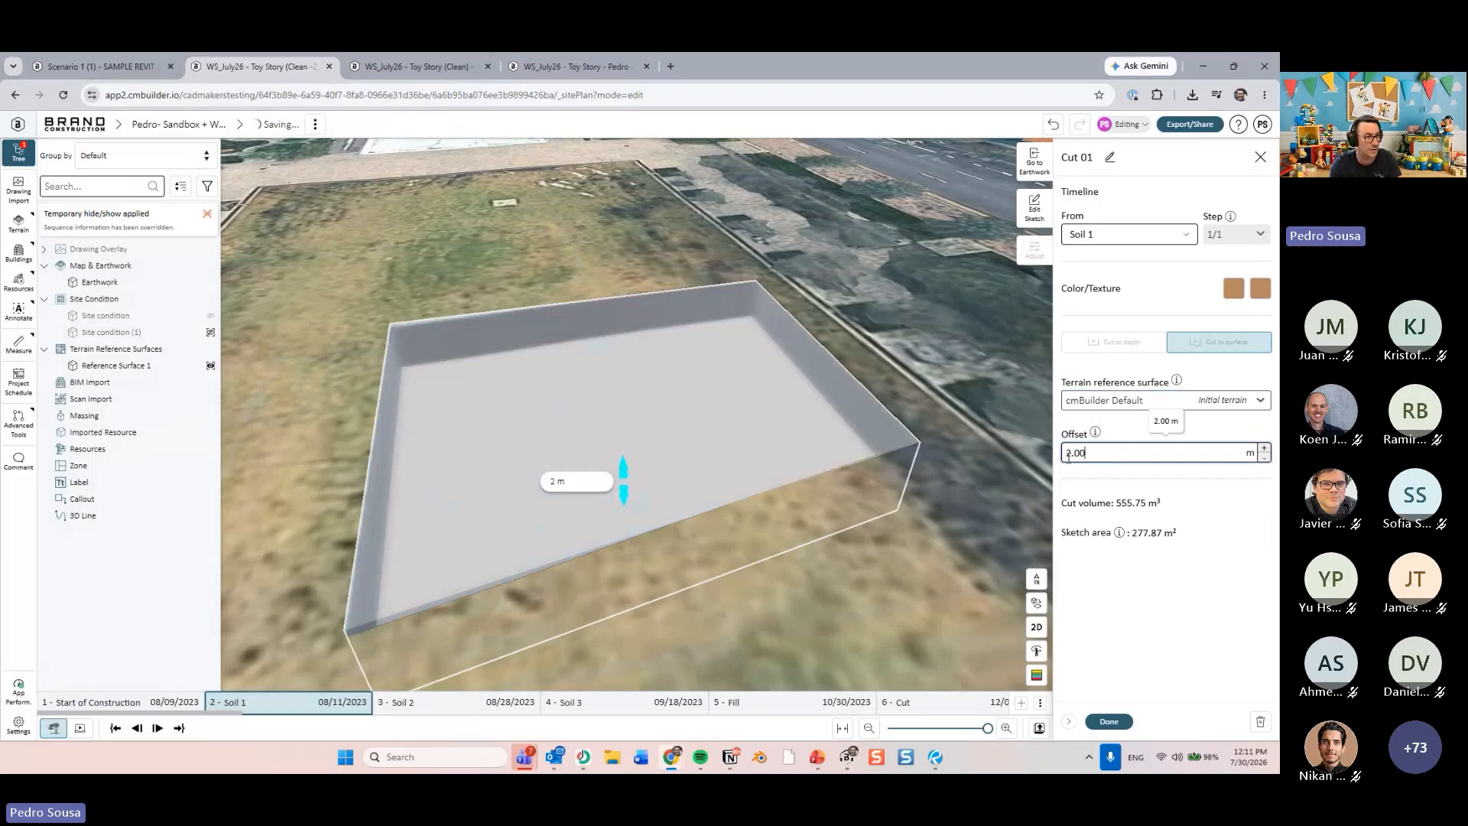
drag(879, 512, 811, 374)
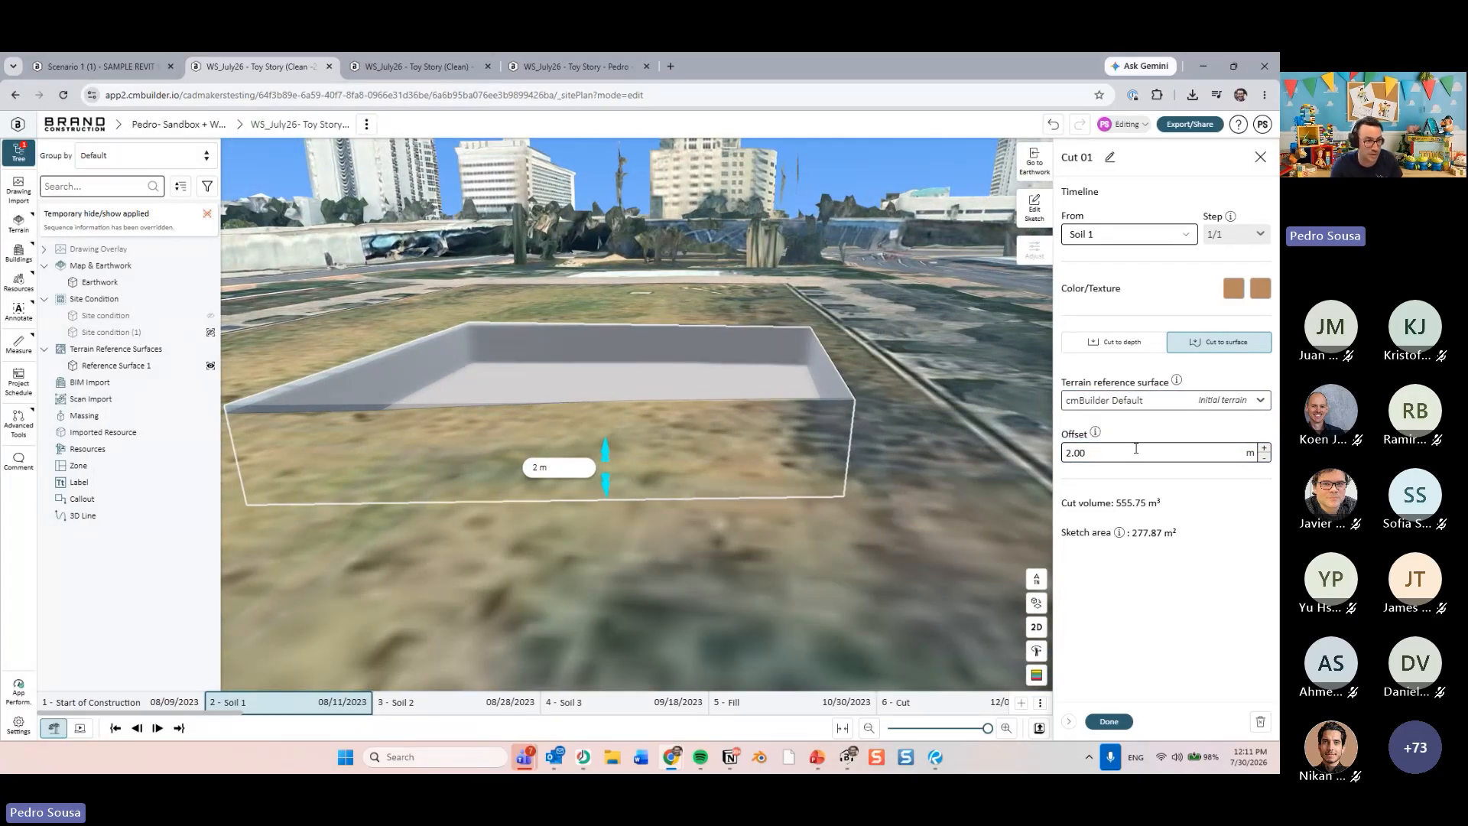
- Set the cut's terrain reference surface back to Reference Surface 1 with an offset of 0.00 m, and finish the edit
click(1160, 410)
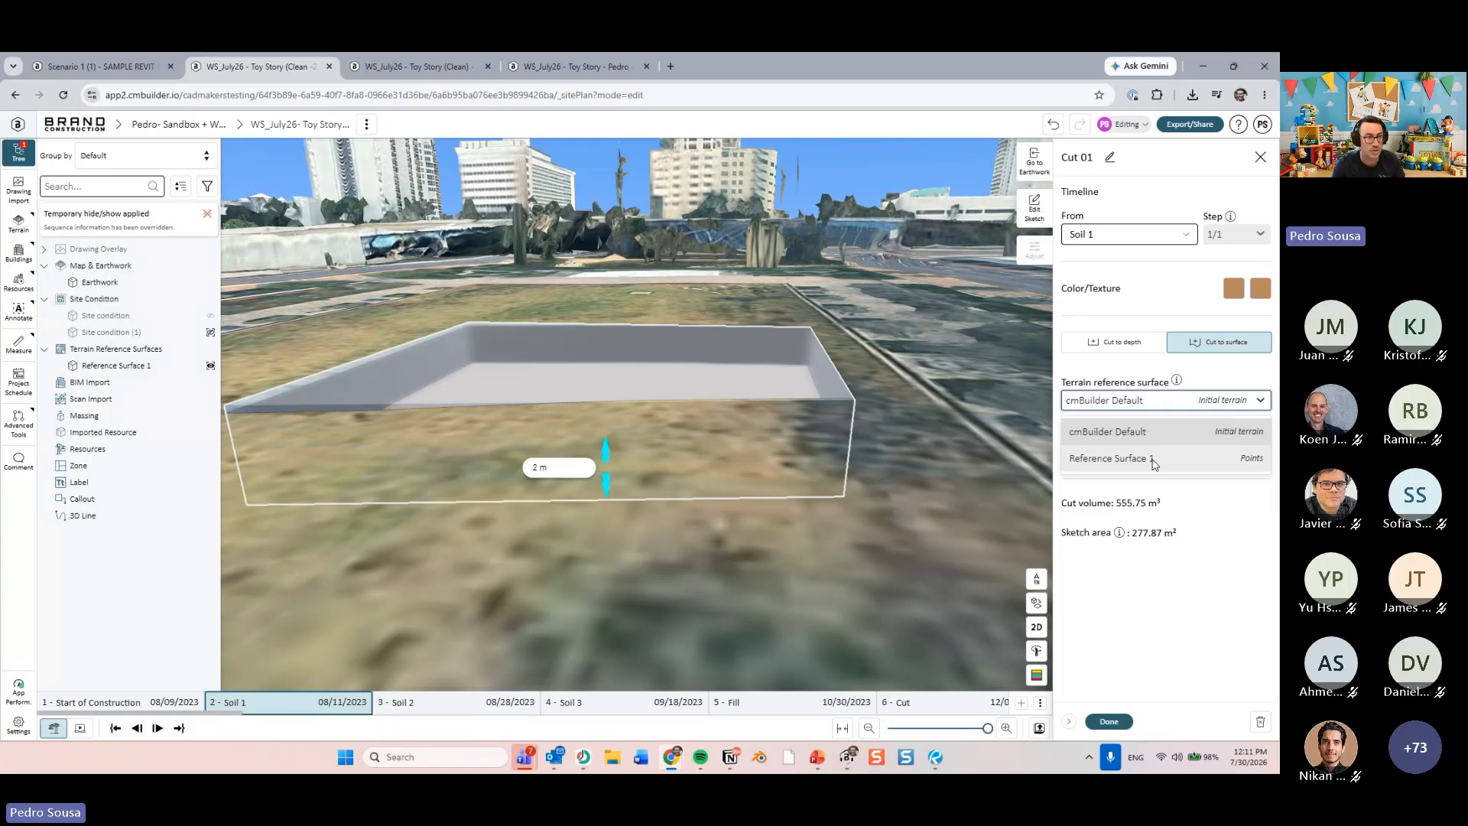
click(1154, 459)
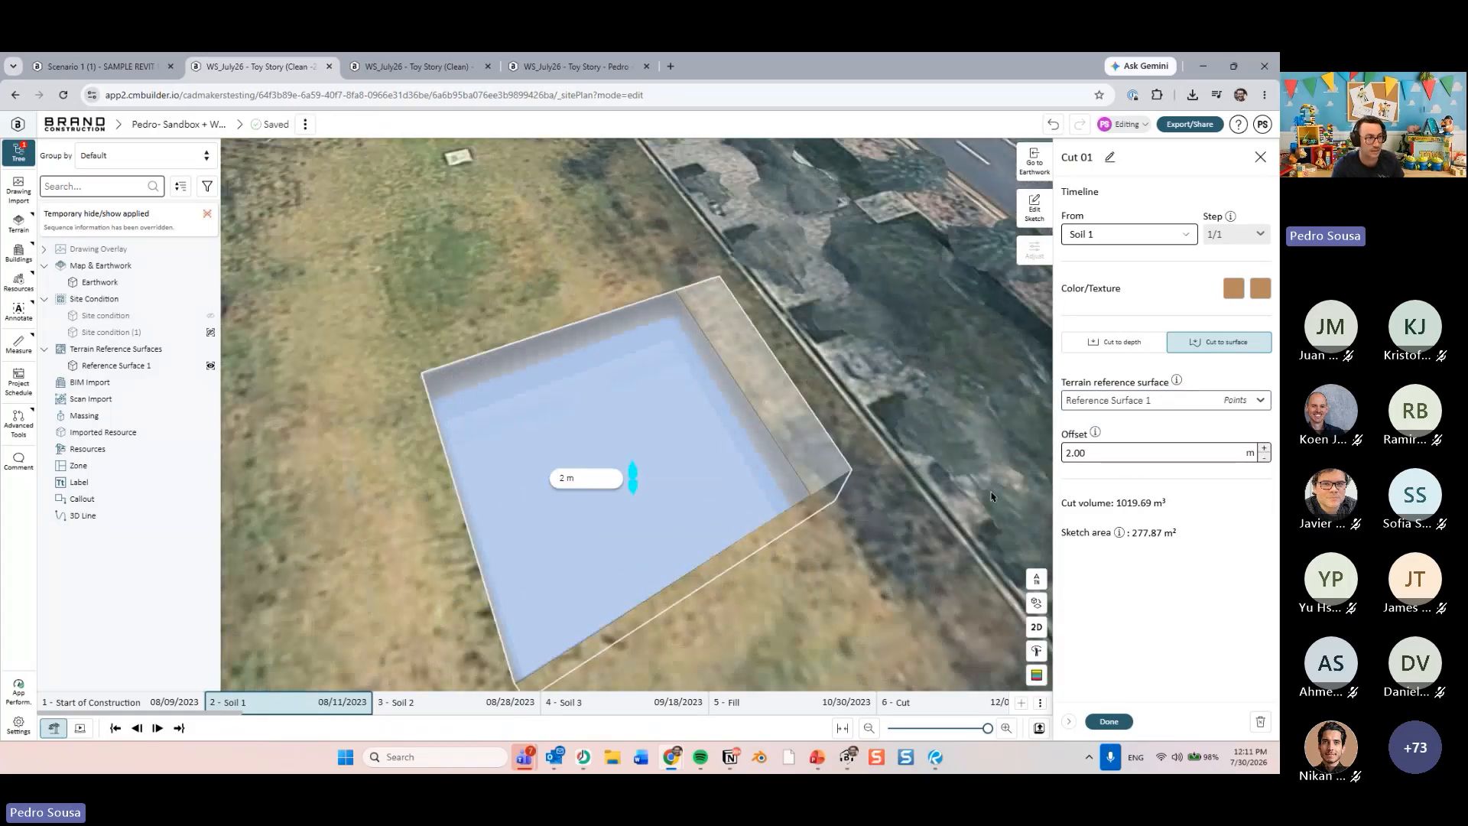
middle_drag(991, 492, 979, 459)
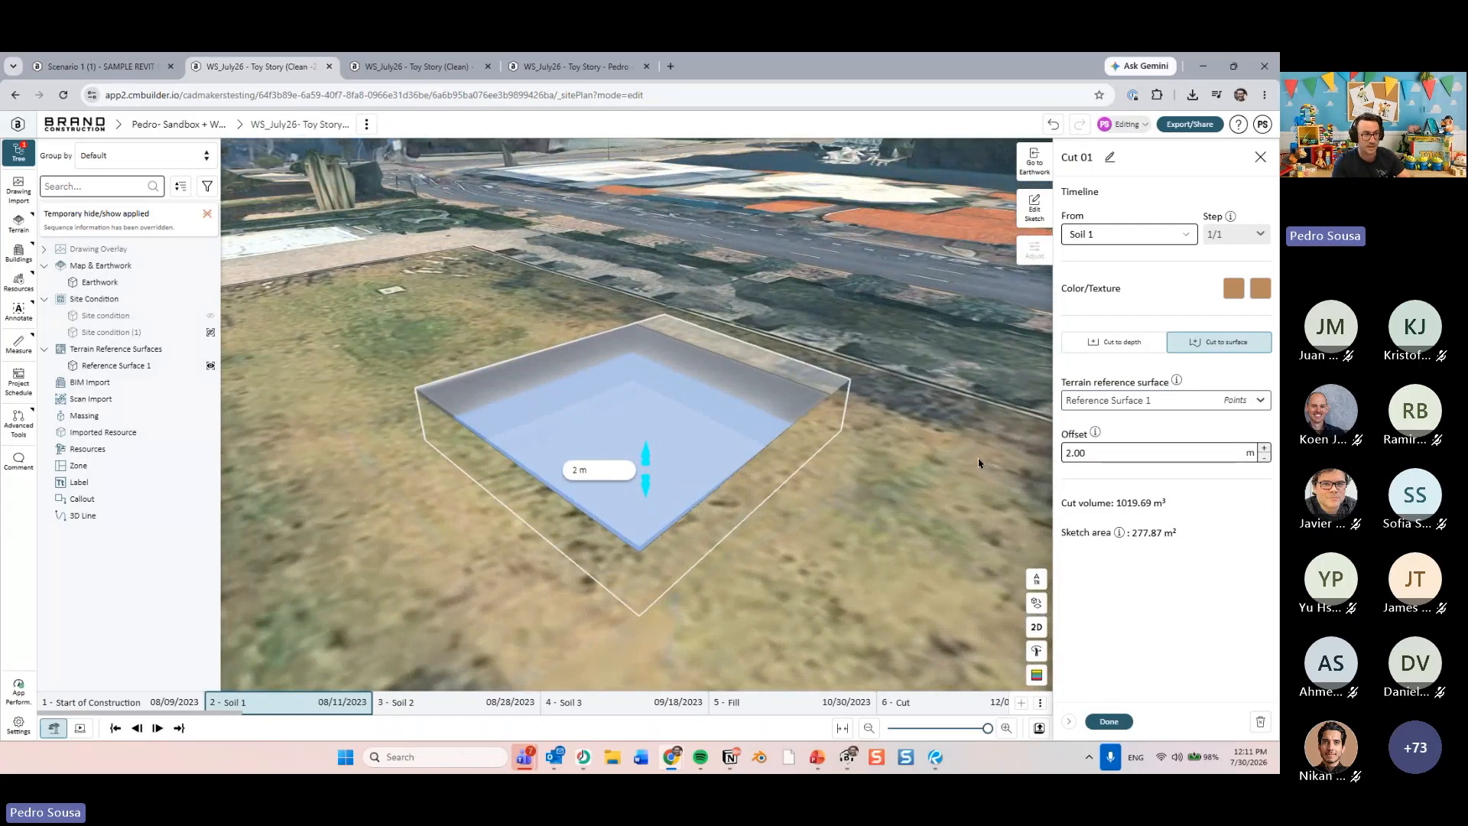
double_click(1086, 453)
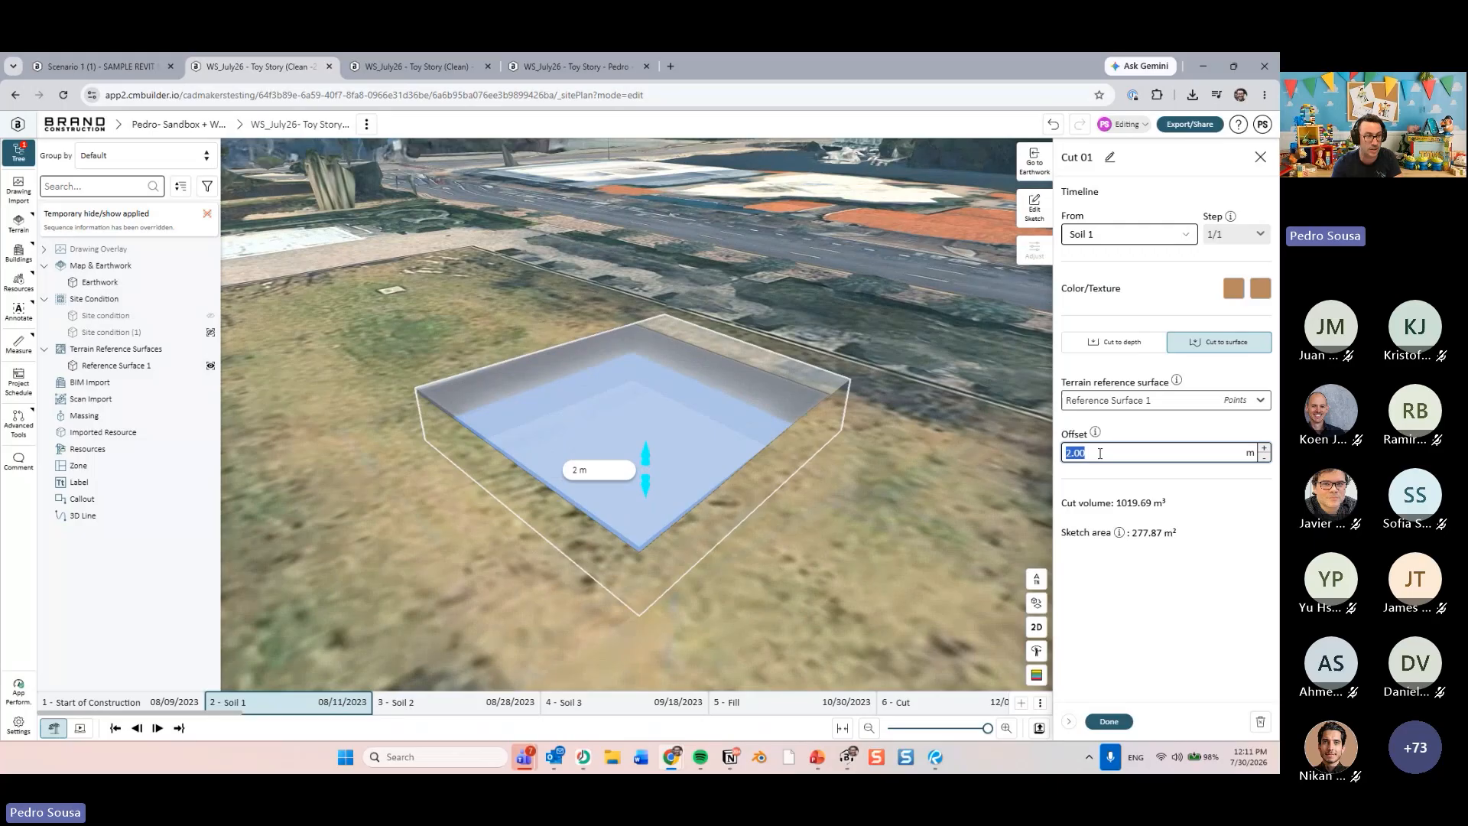
text(0)
key(Return)
middle_drag(982, 466, 895, 507)
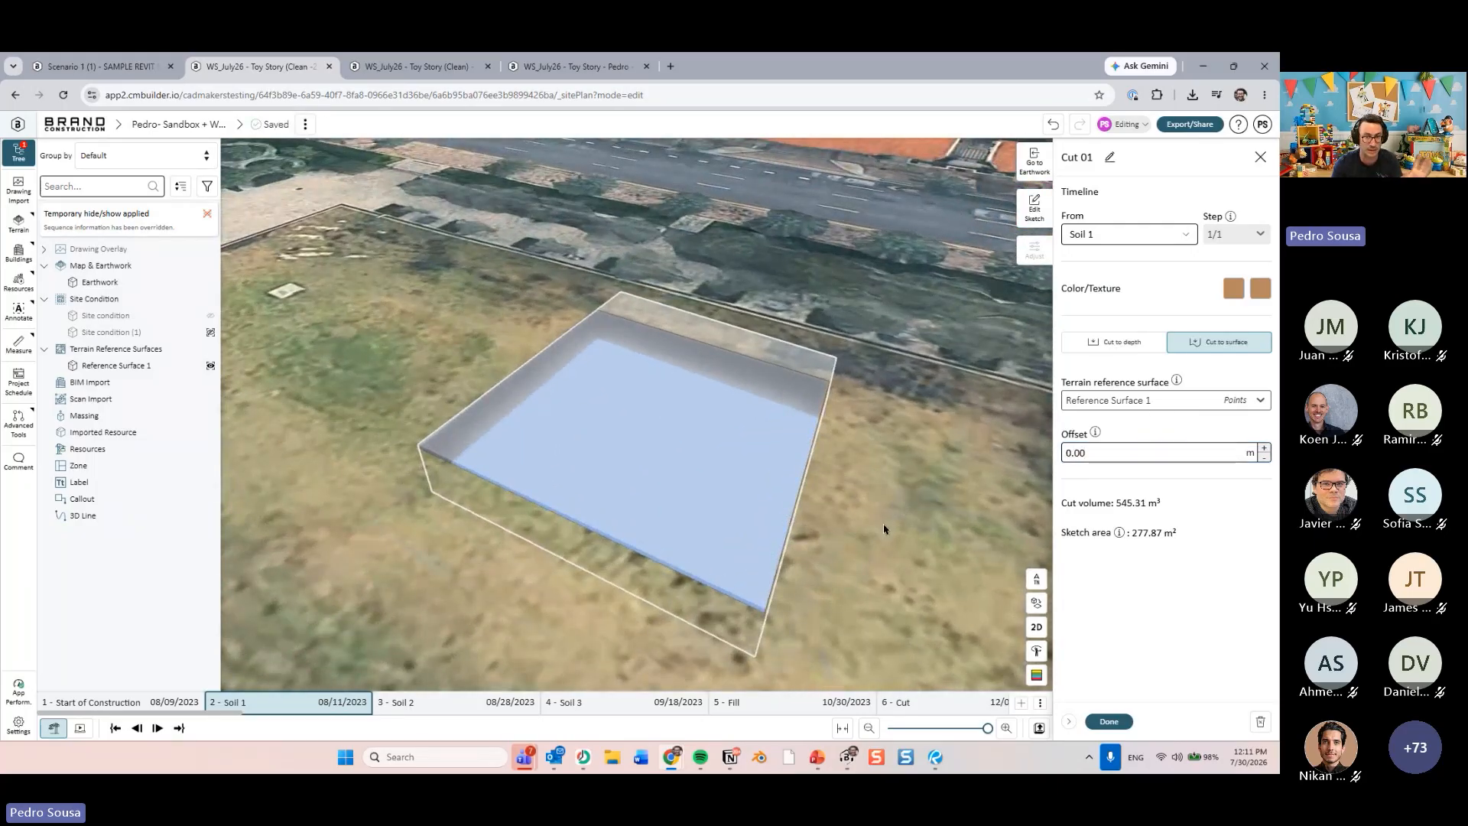
drag(871, 509, 825, 466)
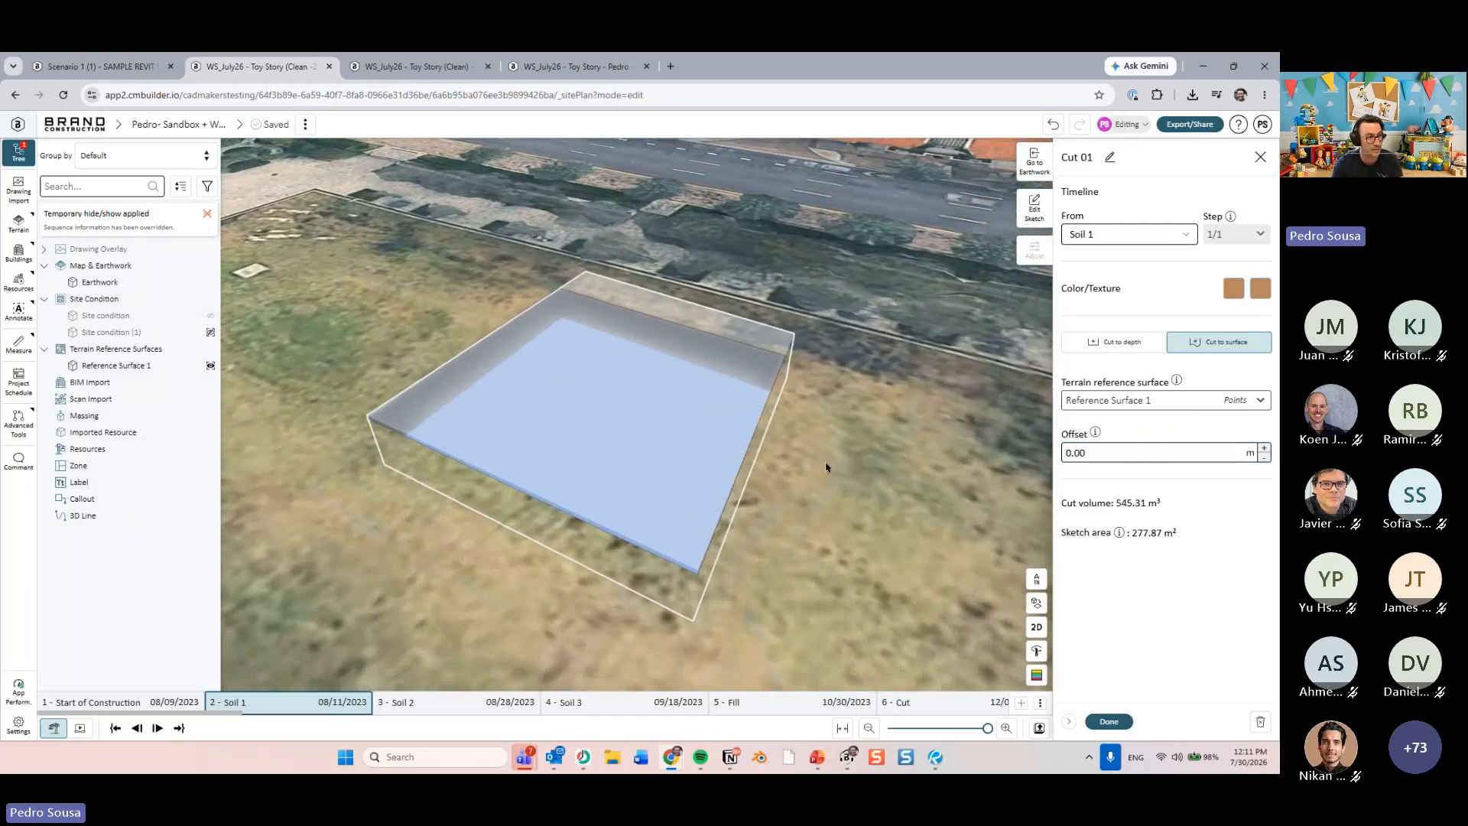
middle_drag(826, 466, 947, 474)
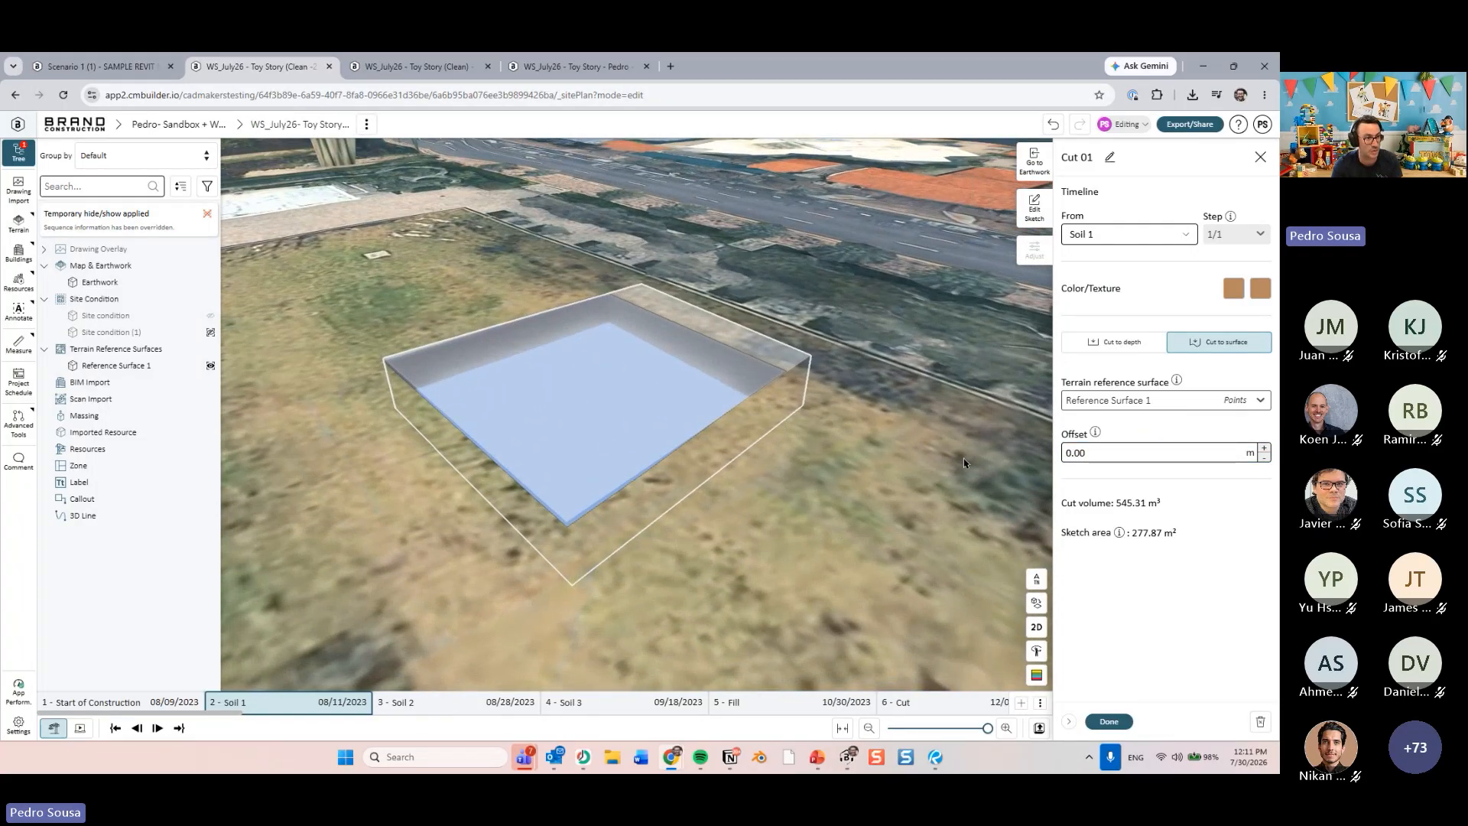
click(1108, 722)
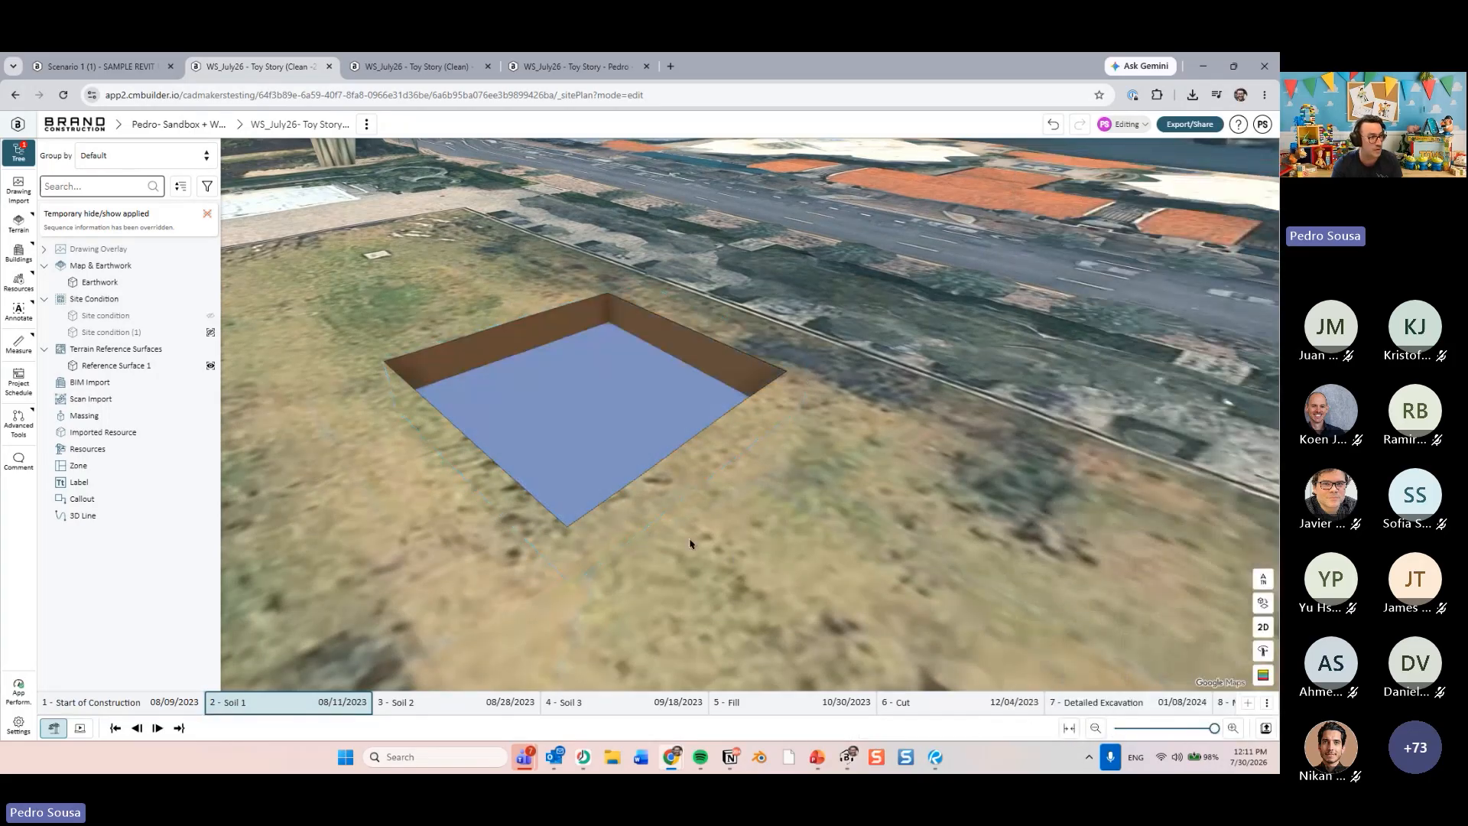
- Temporarily hide Reference Surface 1 to view the bottom of the cut, and show the surface again
click(141, 370)
right_drag(407, 396, 336, 396)
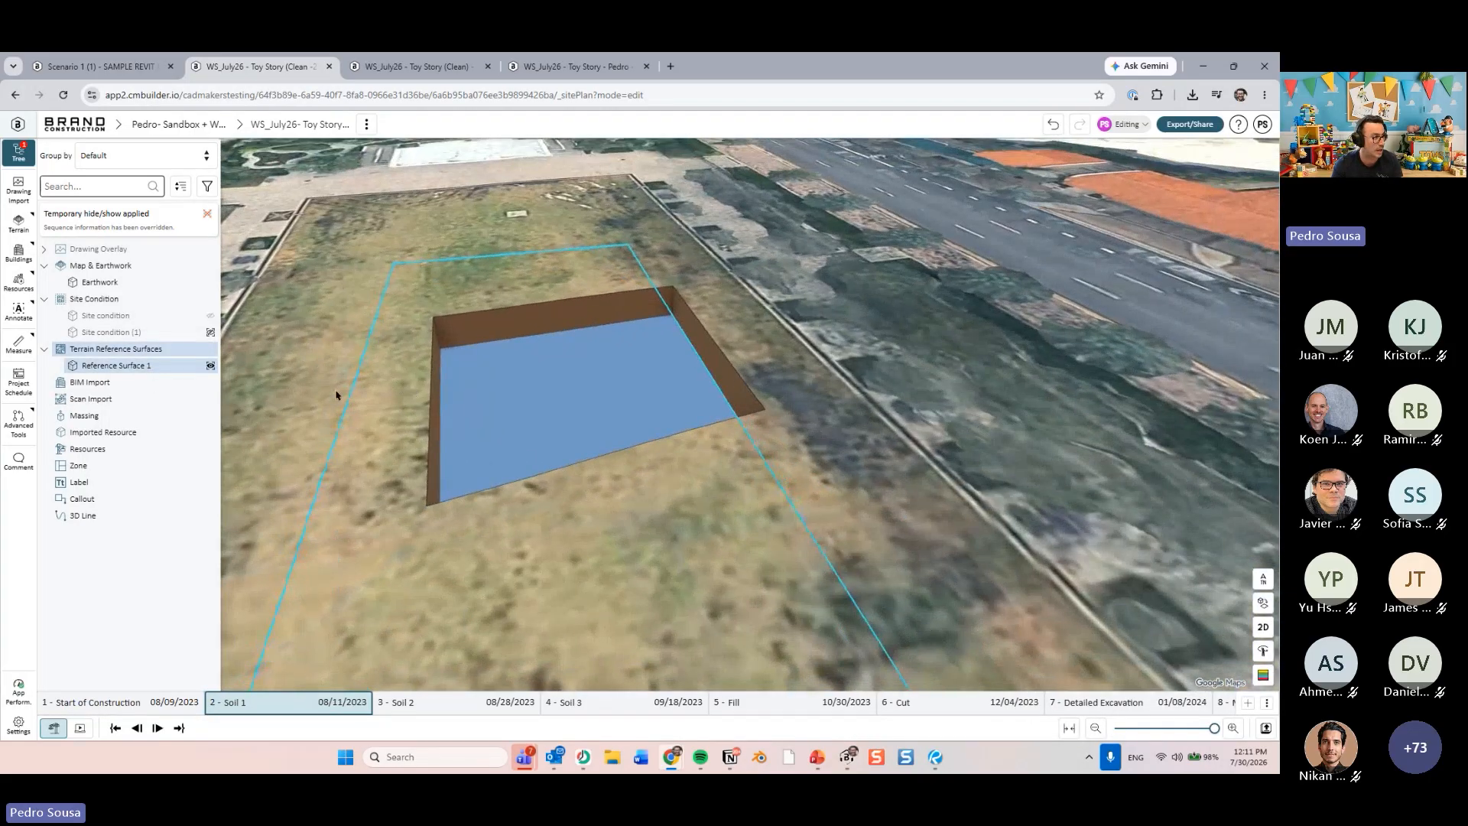
key(h)
right_drag(416, 321, 463, 330)
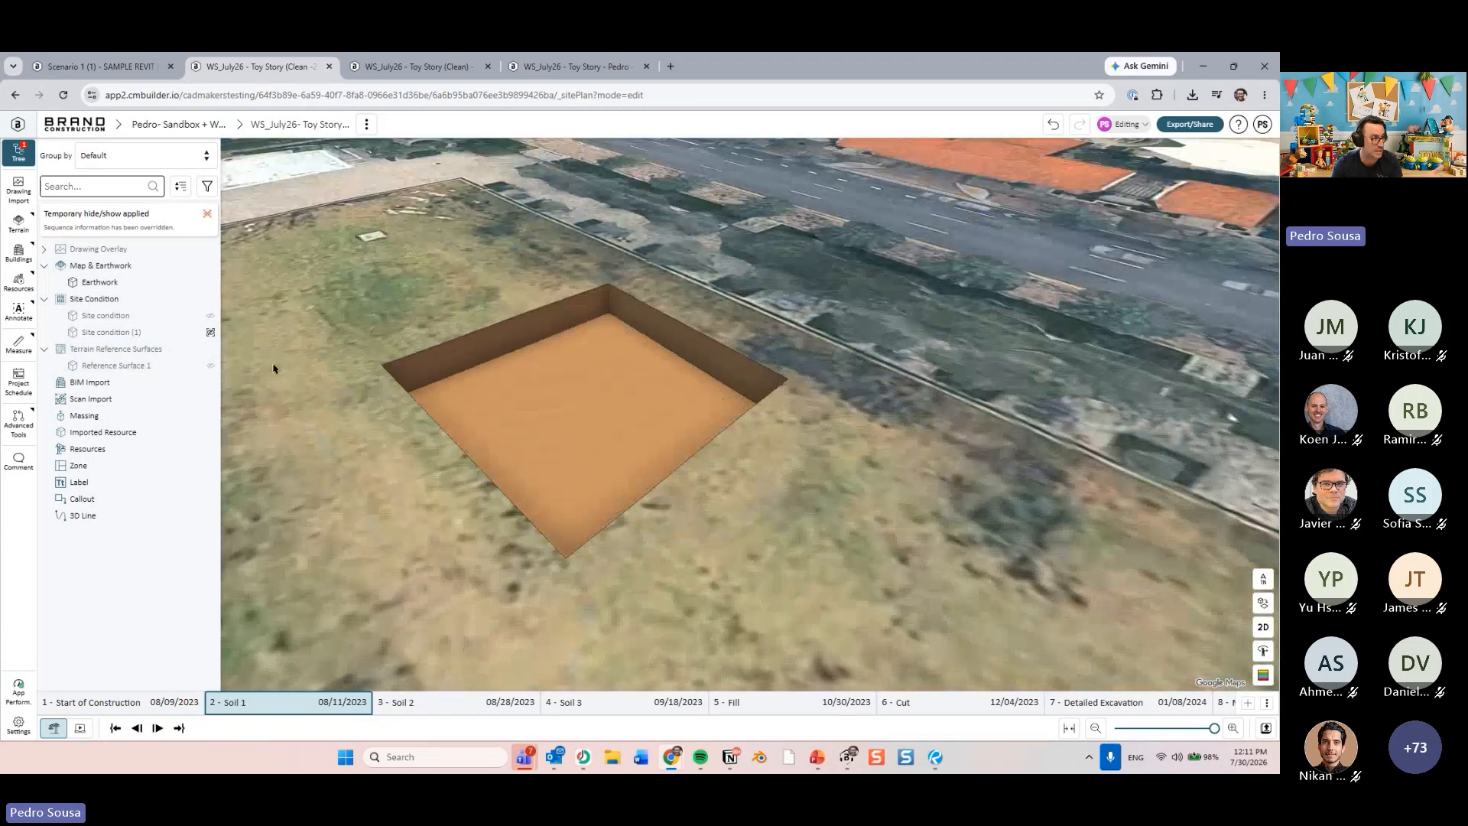
click(162, 366)
right_click(162, 367)
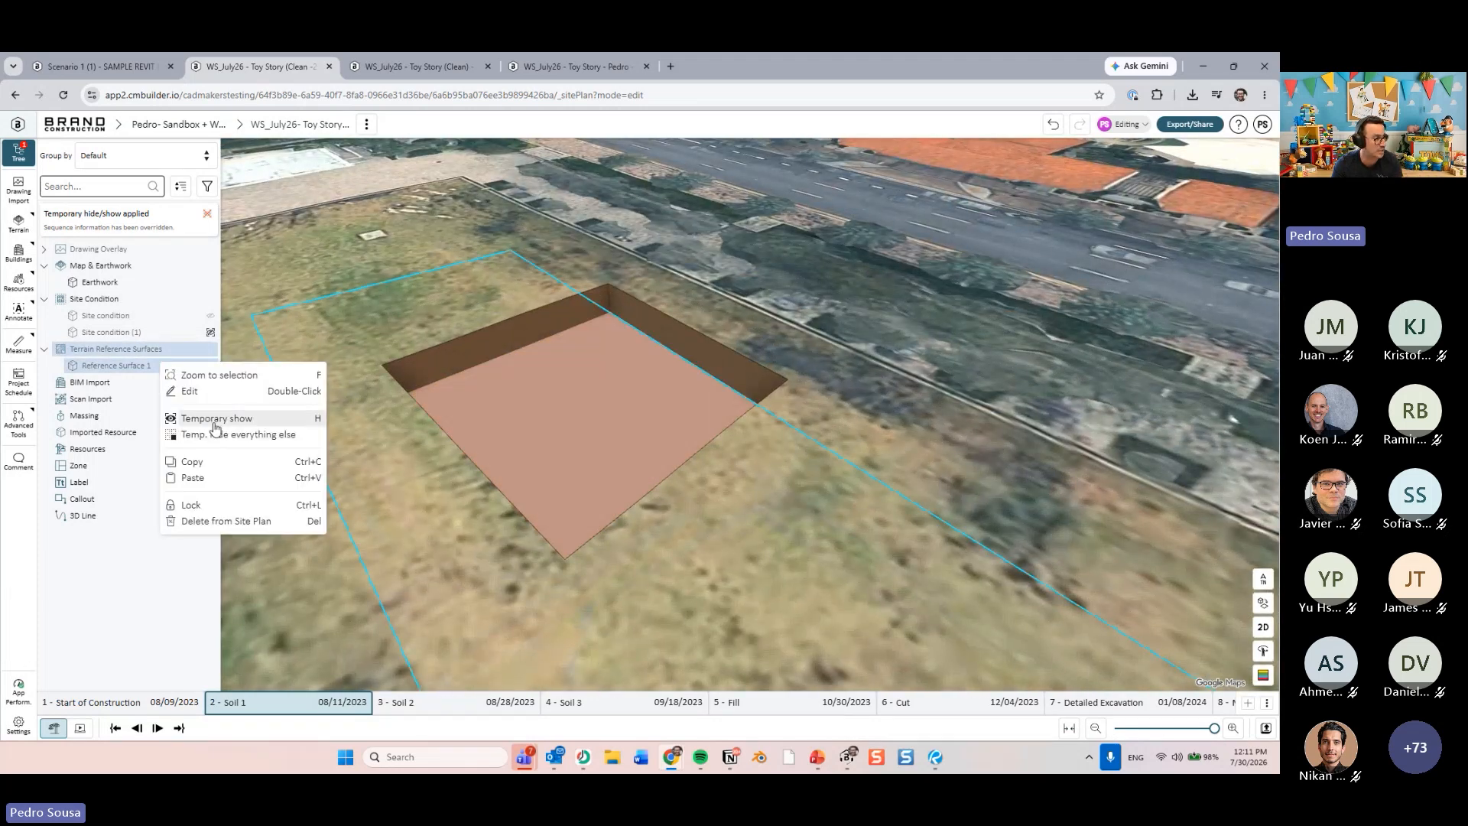
click(222, 419)
- Redraw the cut's sketch by projecting the outline of Reference Surface 1 onto the sketch plane, and finish the cut
click(666, 324)
right_click(669, 327)
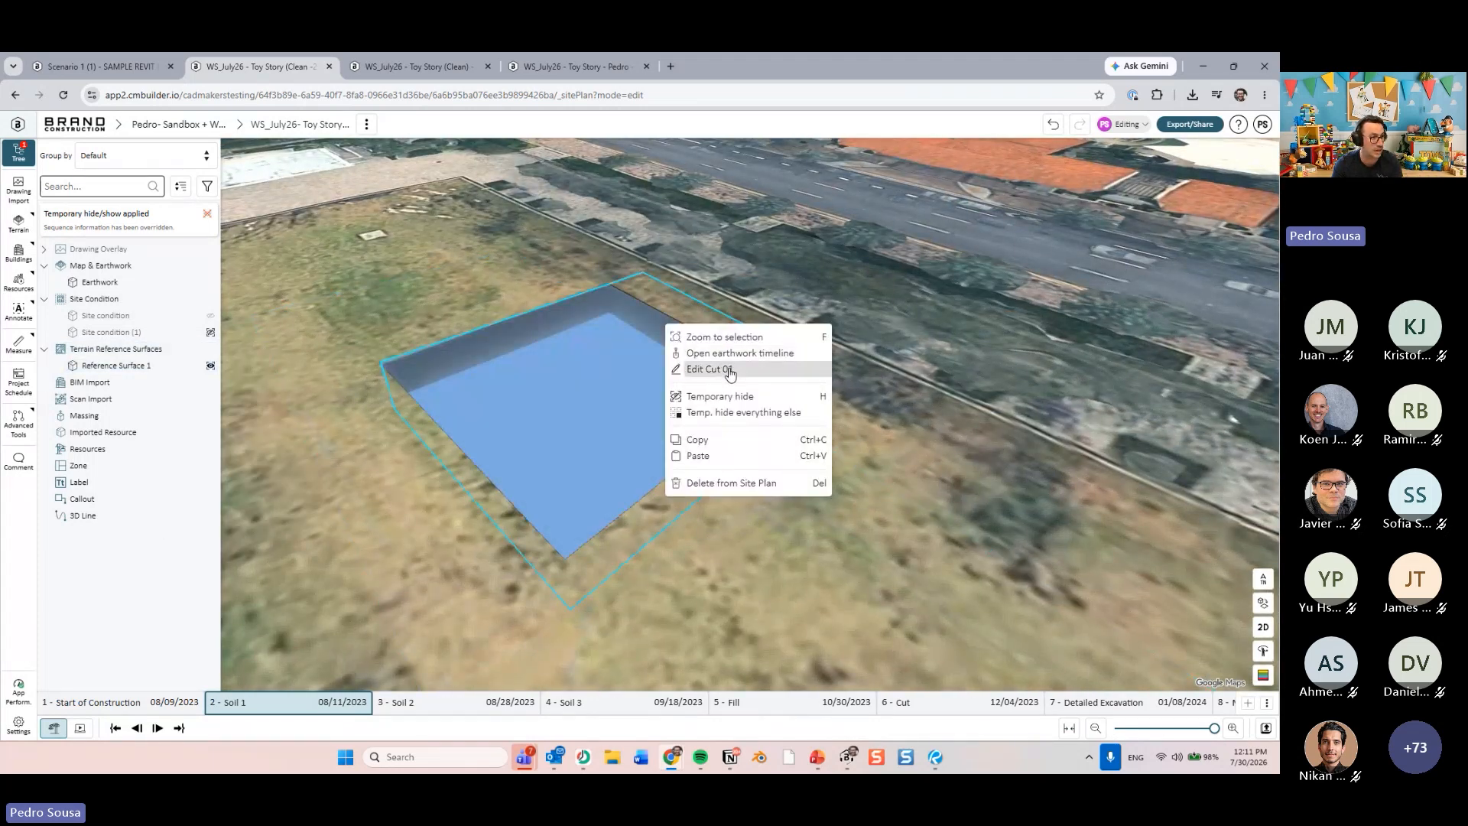
click(707, 371)
click(1033, 208)
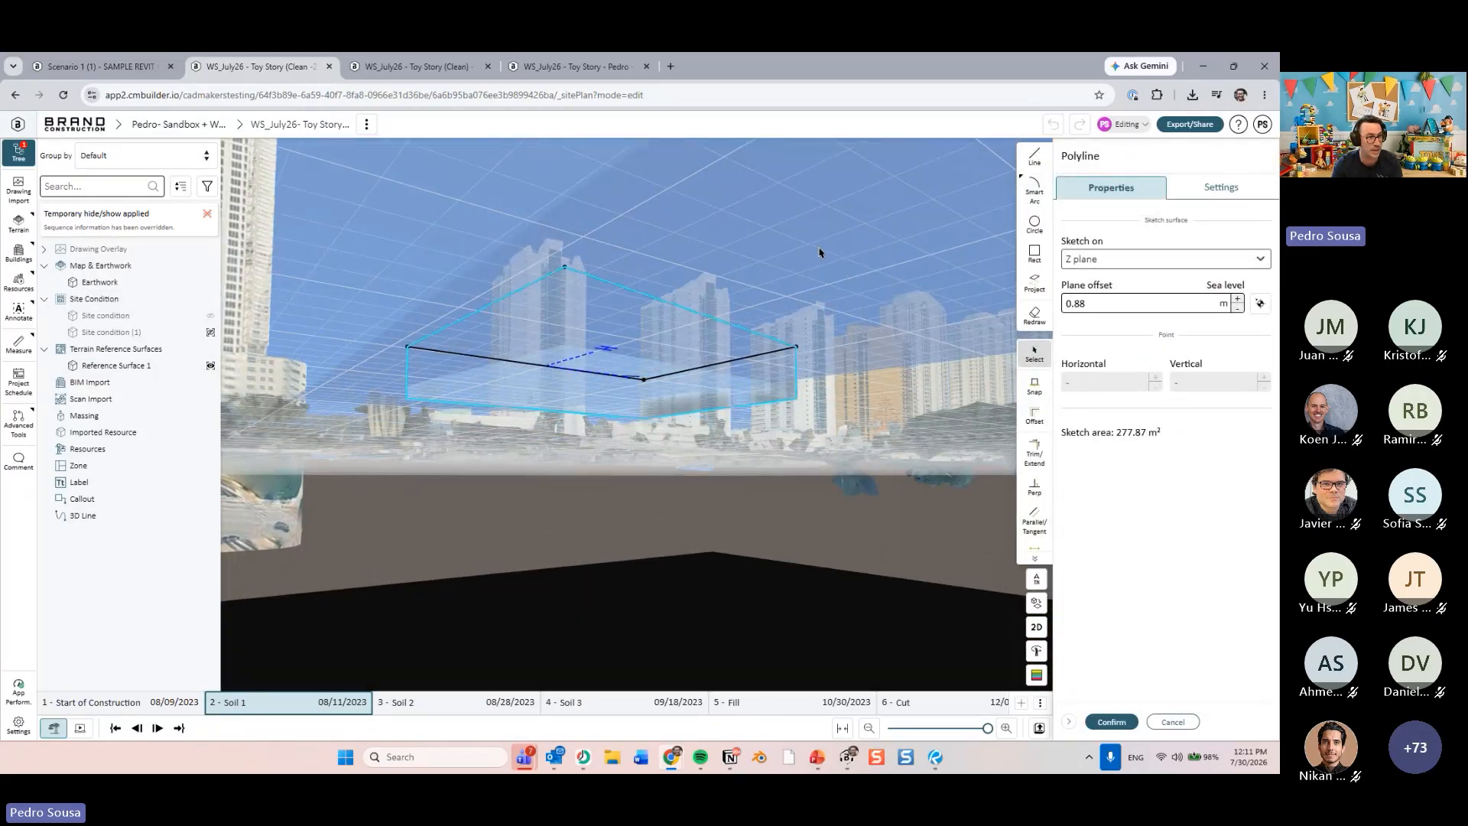
click(1036, 314)
click(1036, 291)
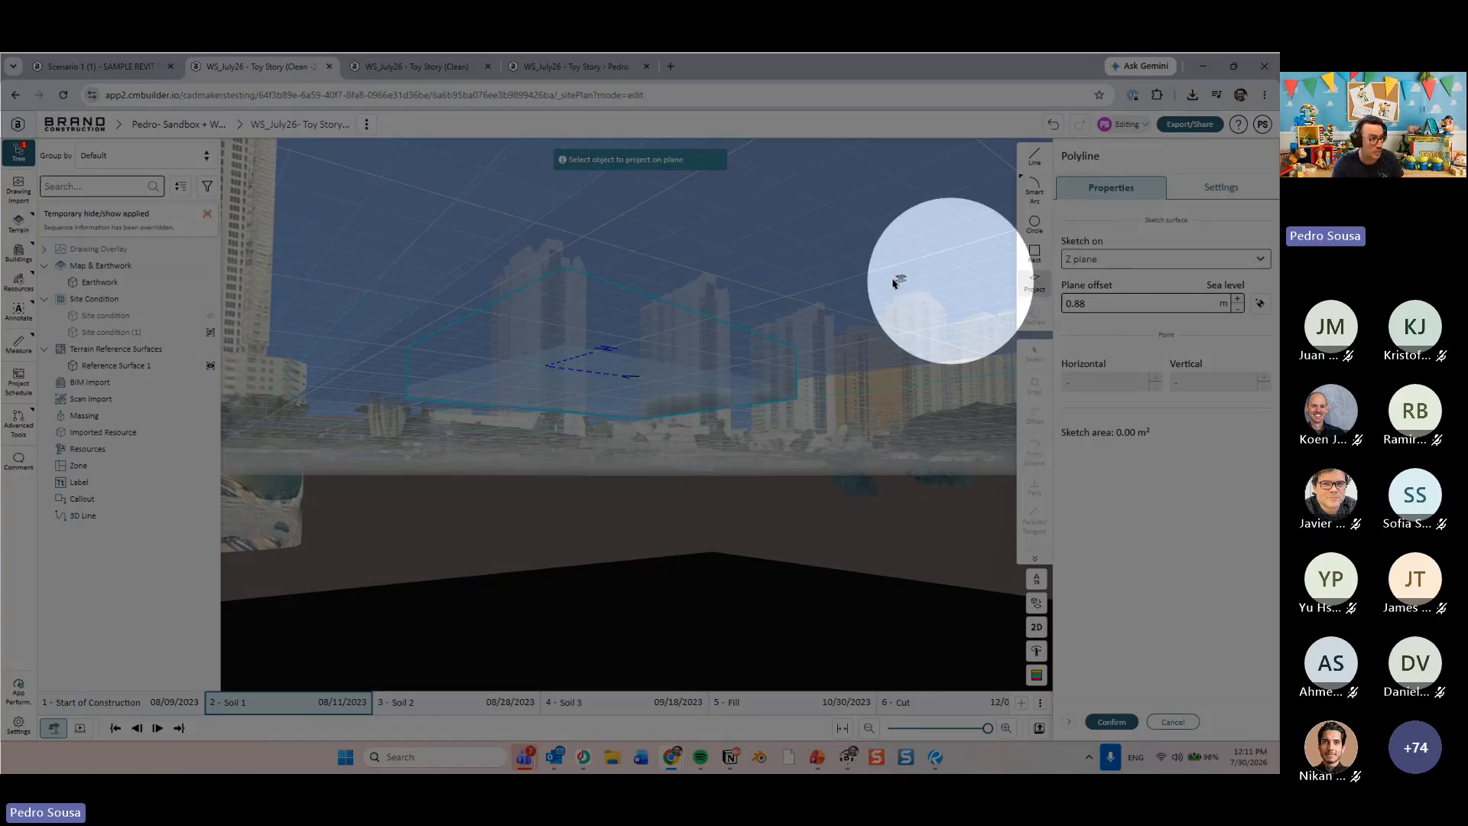
click(703, 263)
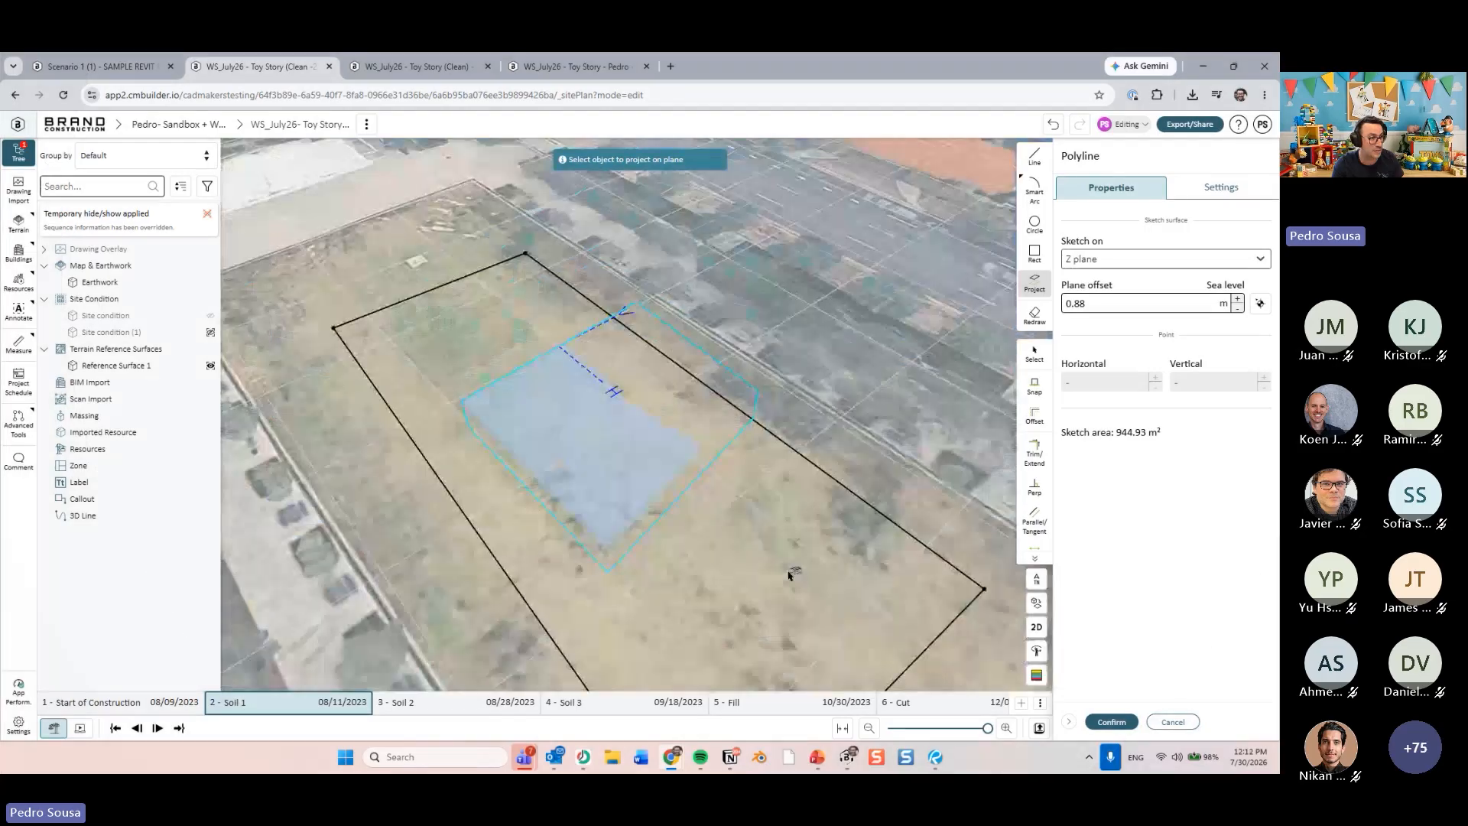
drag(874, 597, 888, 595)
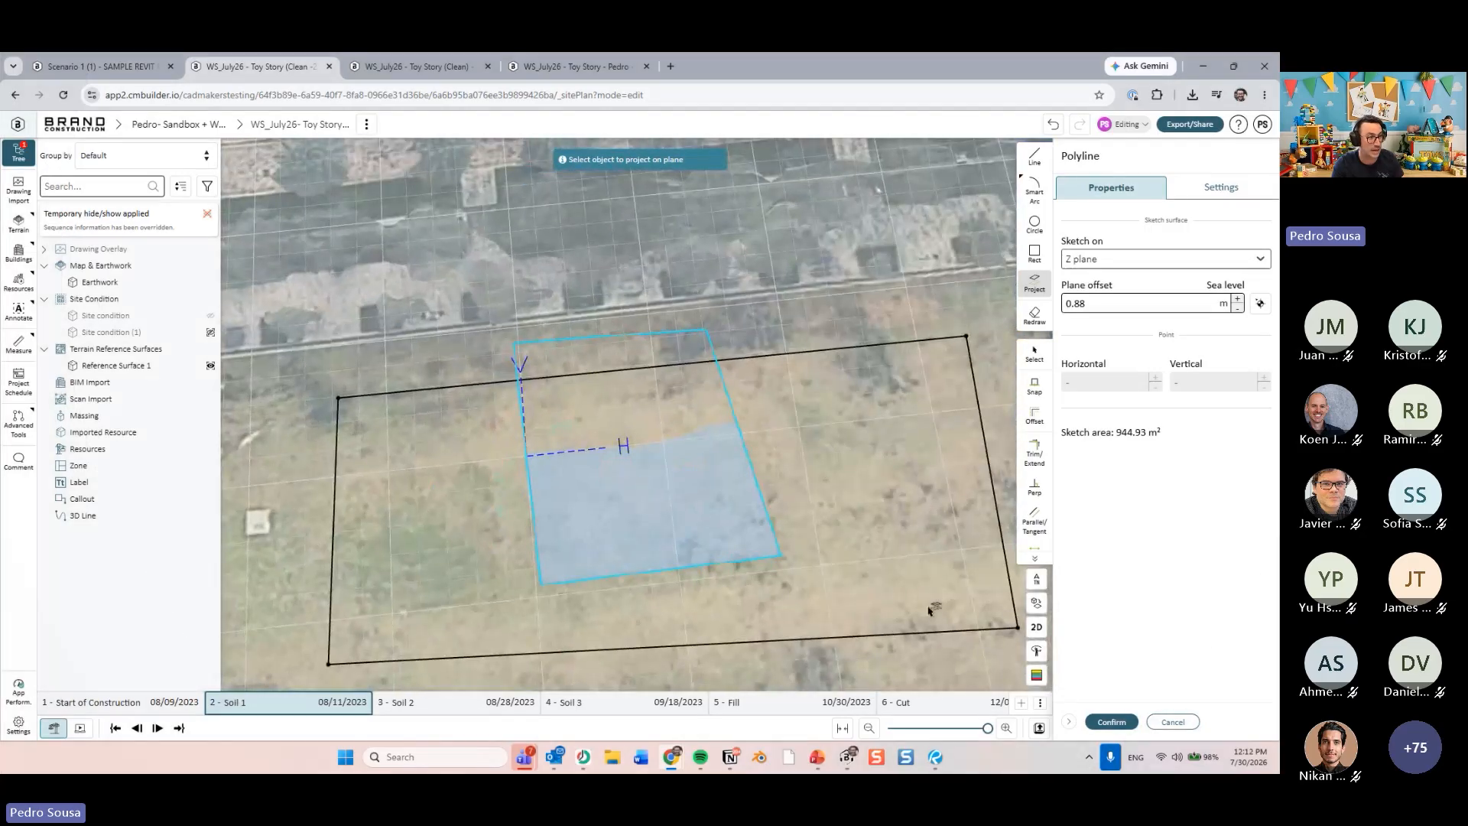
click(1124, 724)
click(1129, 725)
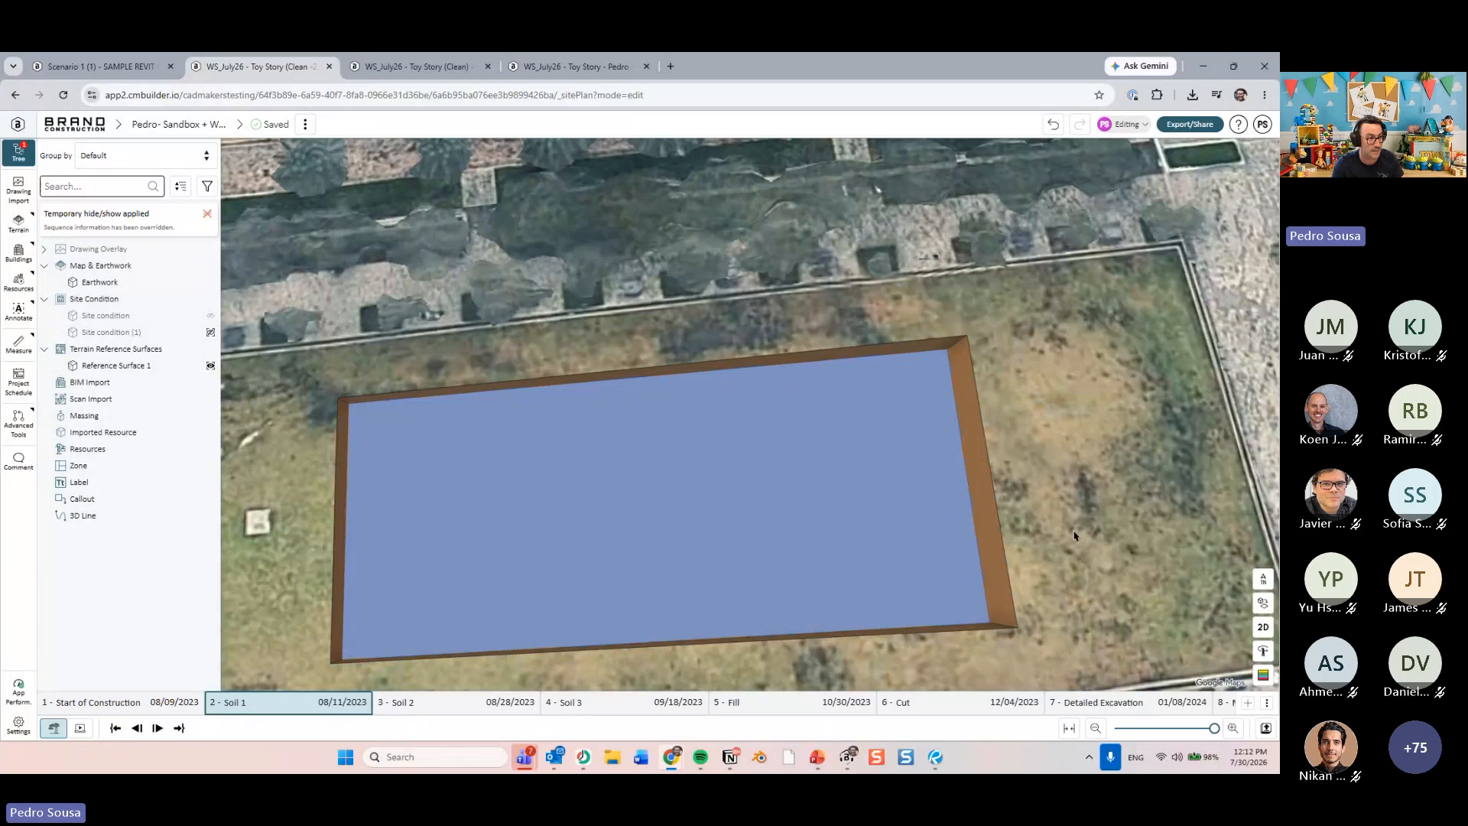
- Examine the walls and bottom of the enlarged cut from low angles around the pit
middle_drag(971, 489, 859, 414)
scroll(770, 507, up, 3)
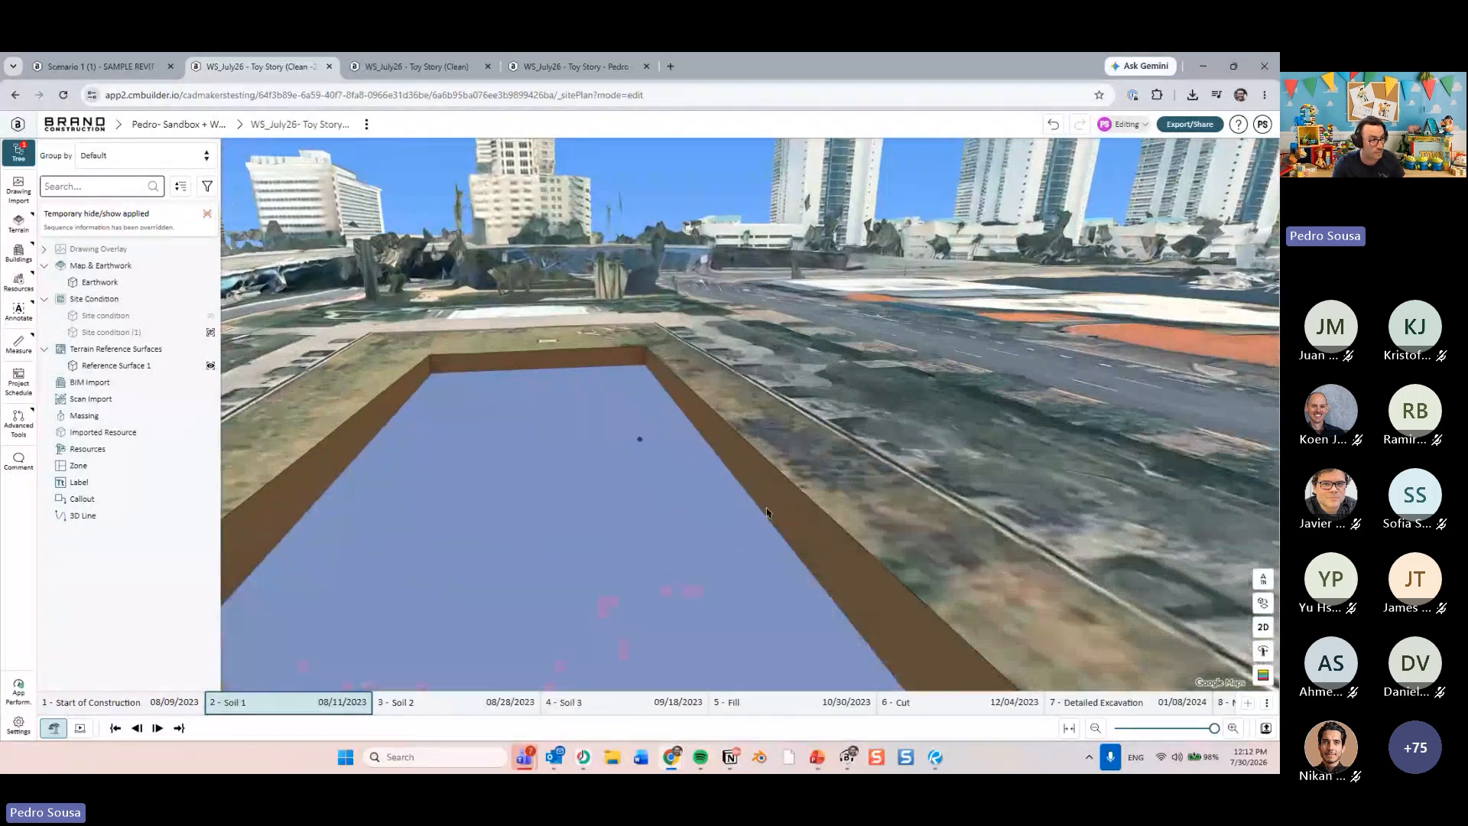
middle_drag(770, 506, 819, 502)
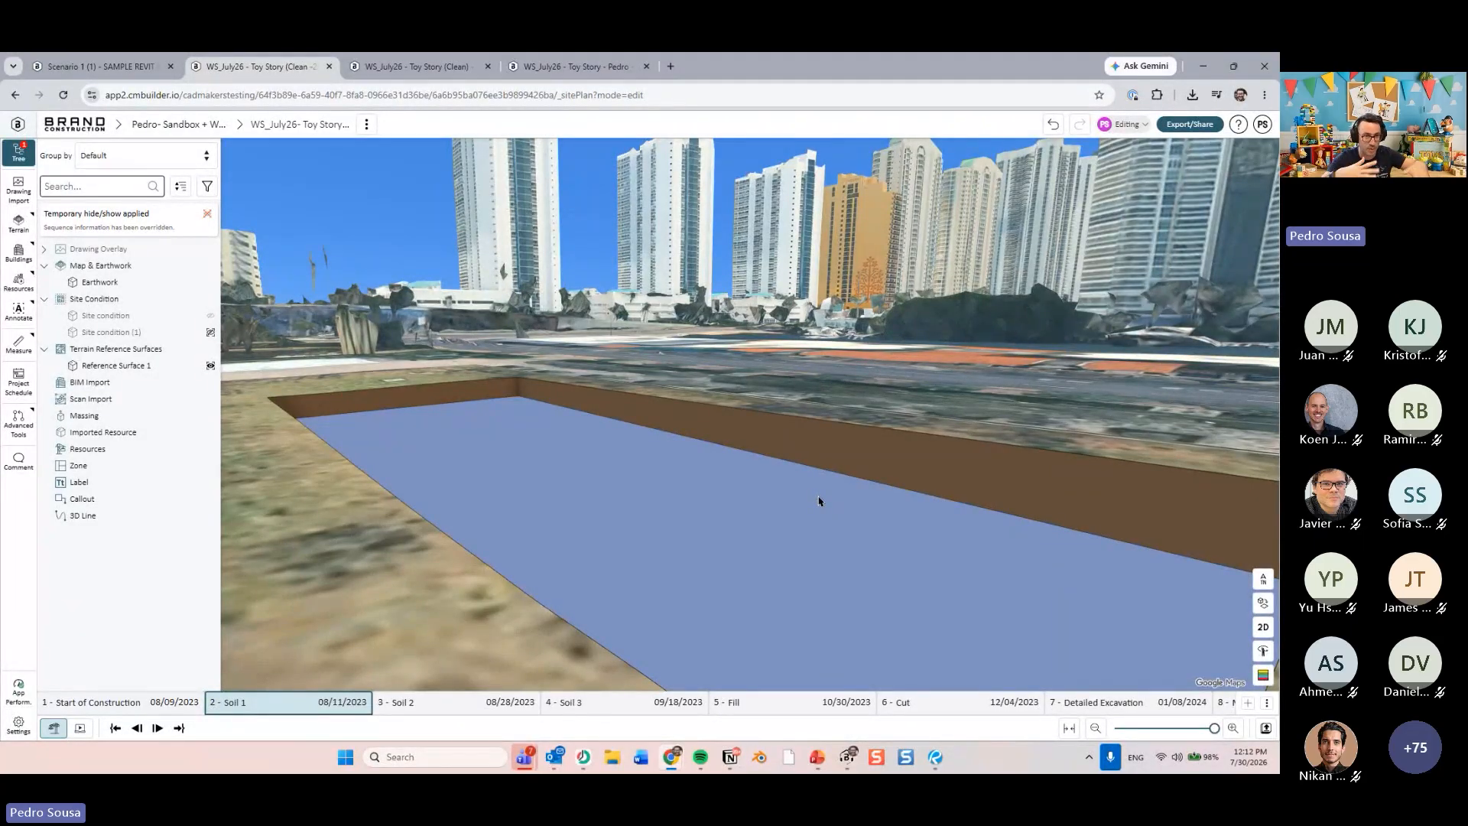
scroll(819, 501, down, 5)
middle_drag(819, 501, 917, 521)
middle_drag(640, 439, 1018, 509)
scroll(832, 488, up, 5)
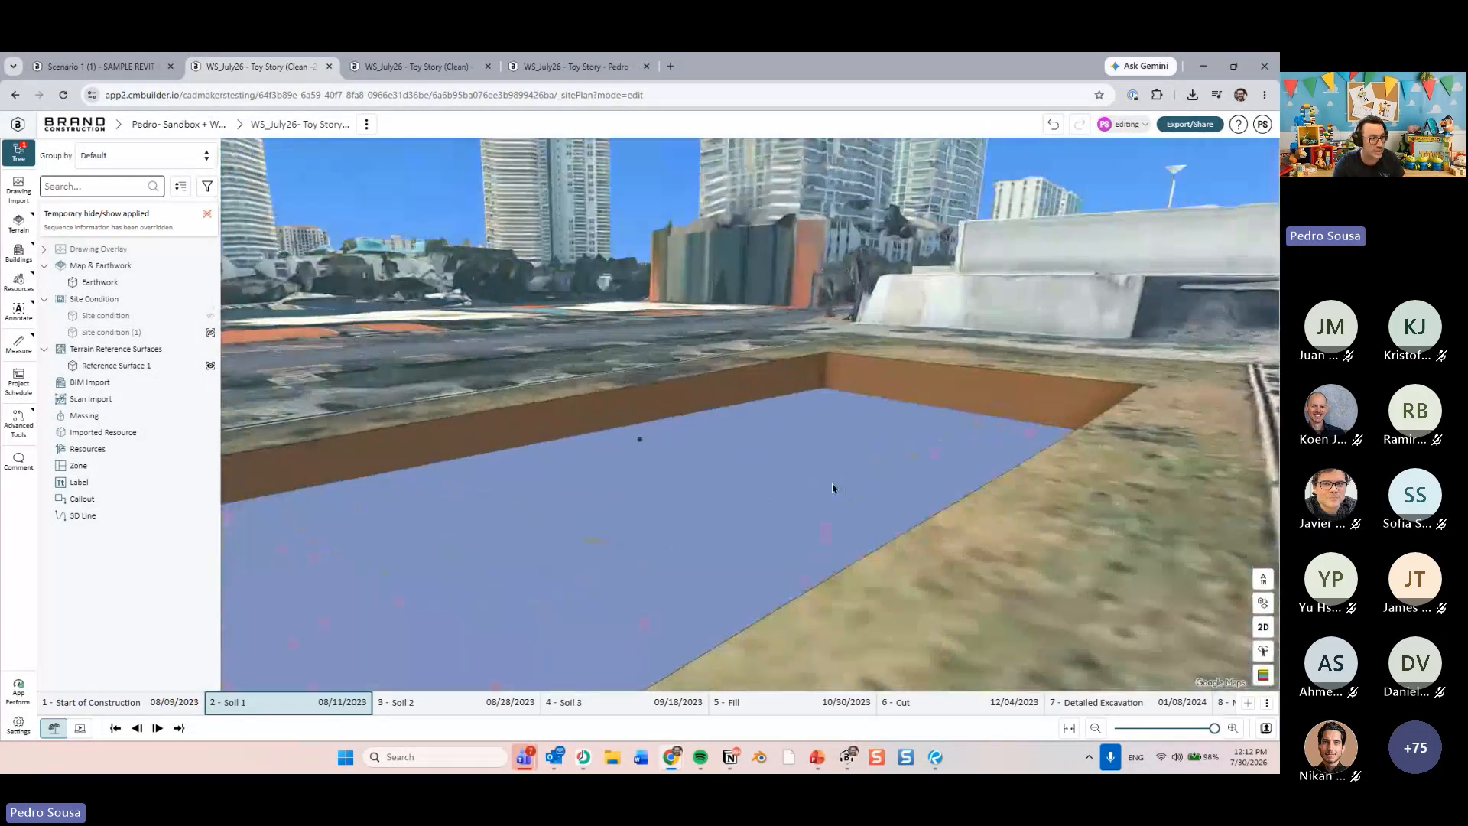
- Temporarily hide the terrain reference surface covering the bottom of the cut
click(833, 487)
key(h)
middle_drag(833, 488, 581, 481)
- Measure the sea level elevation at the four bottom corners of the cut
click(26, 344)
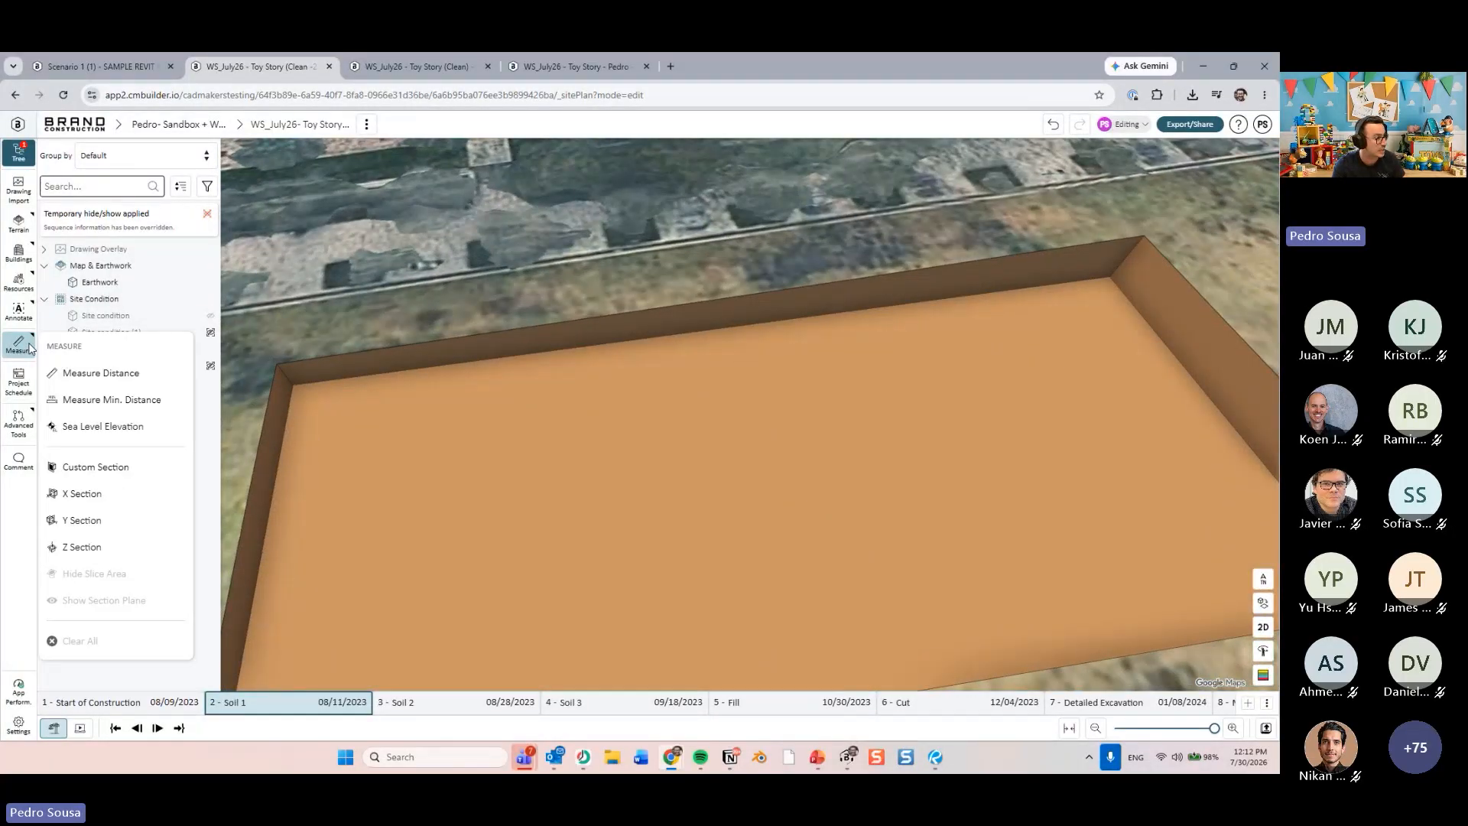
click(122, 432)
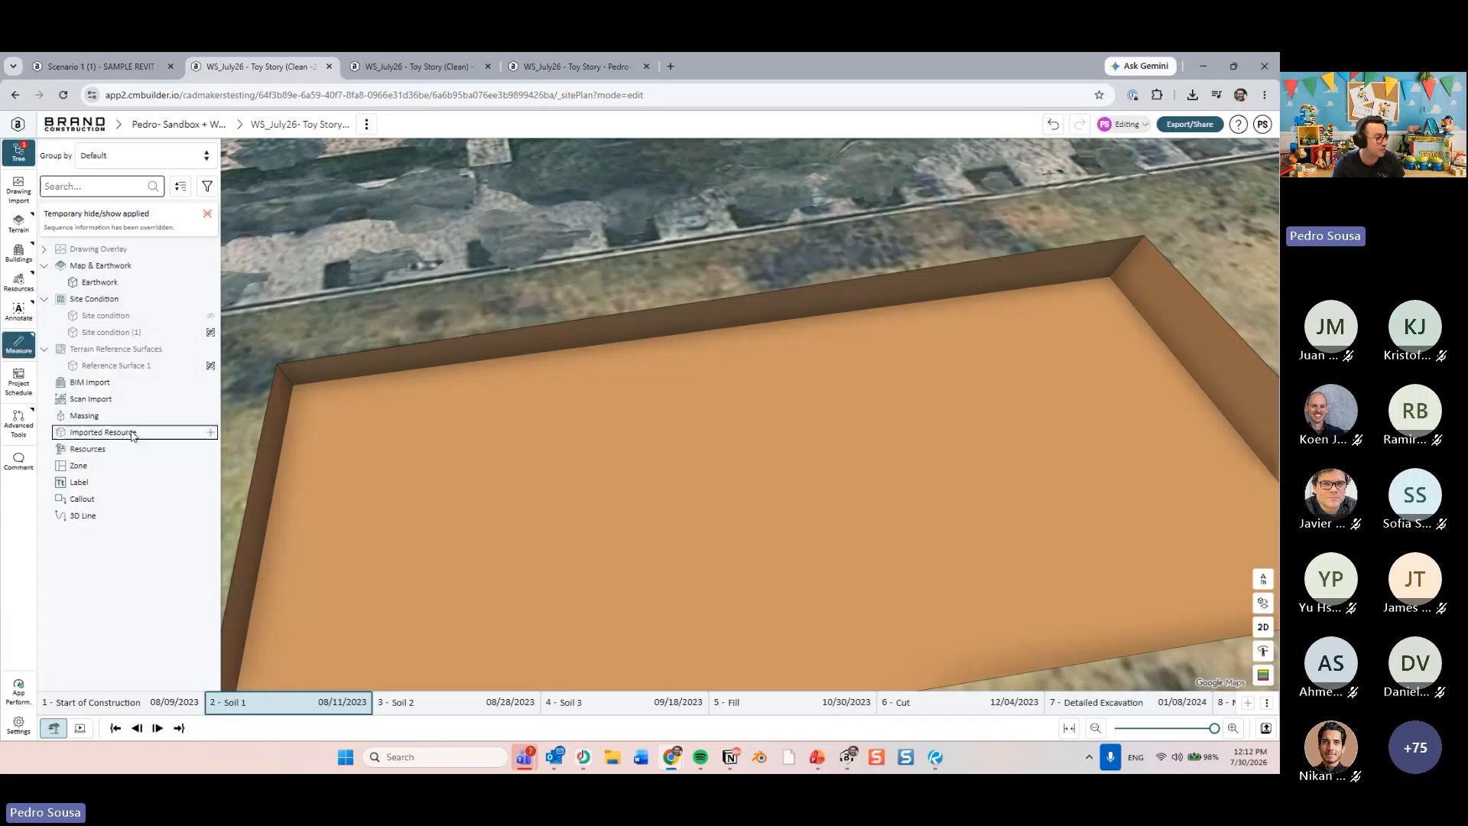
click(292, 388)
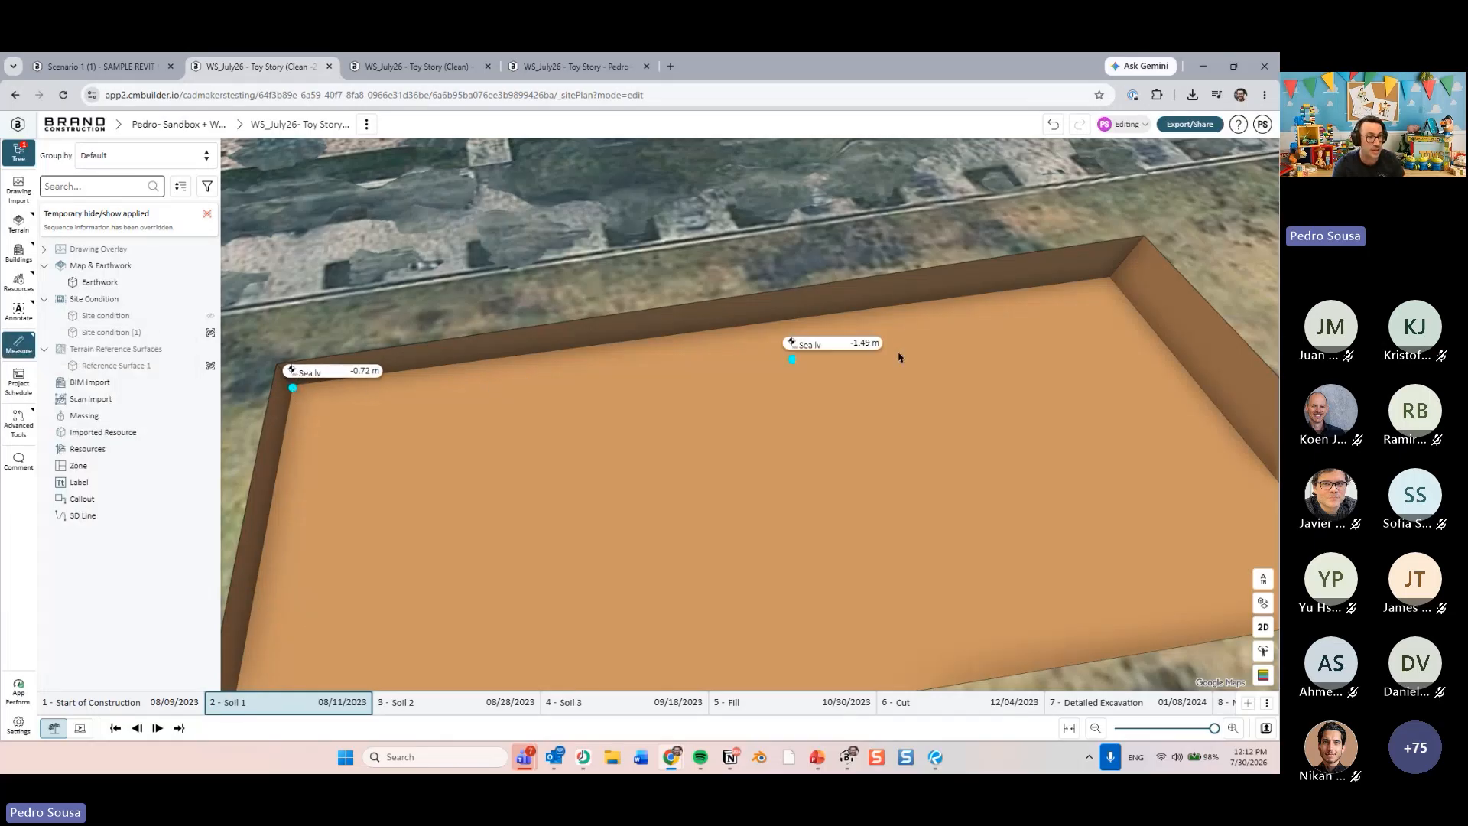
click(1108, 281)
middle_drag(953, 422, 594, 303)
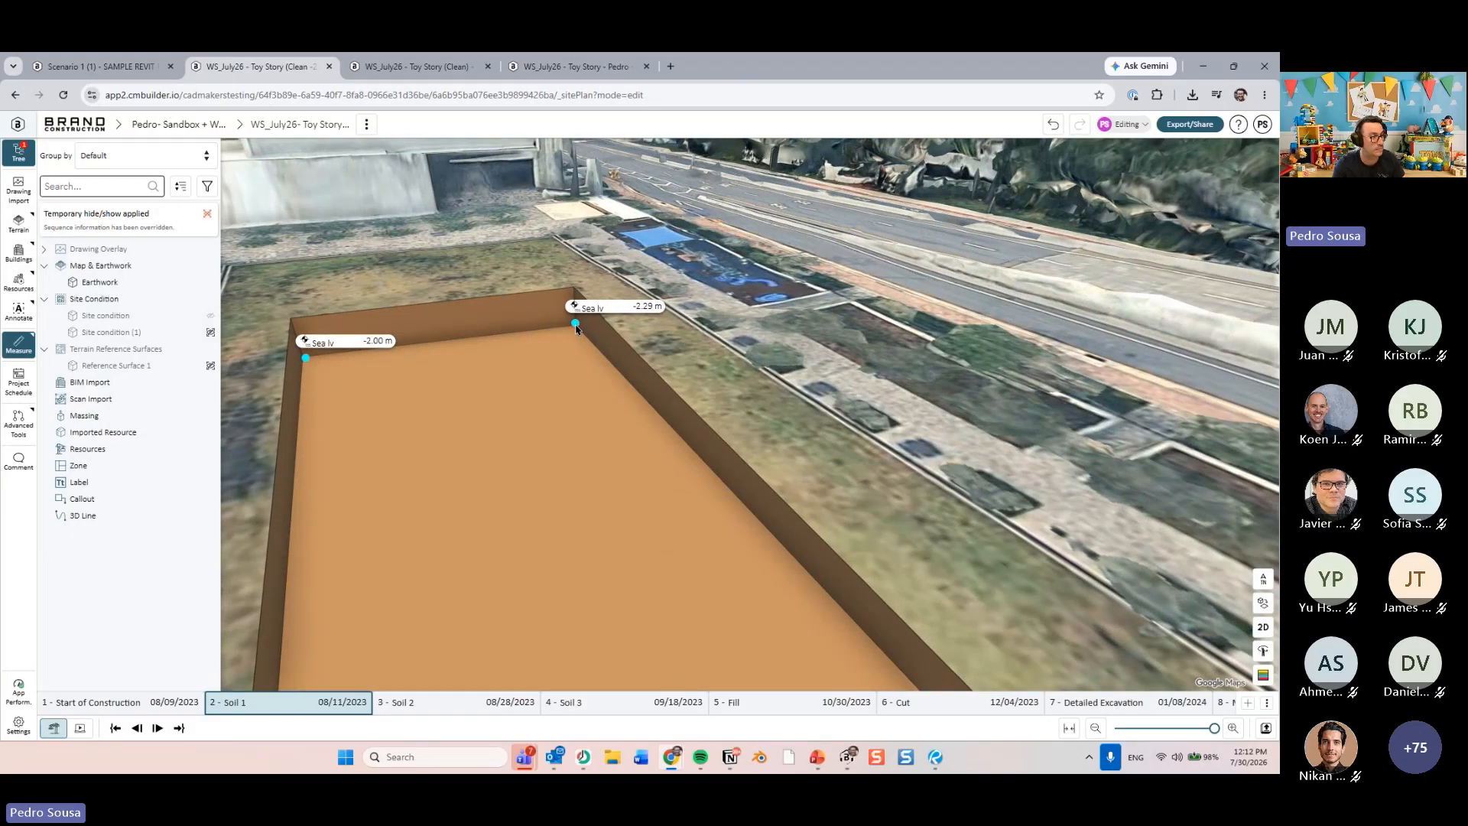
click(575, 328)
middle_drag(580, 416, 639, 439)
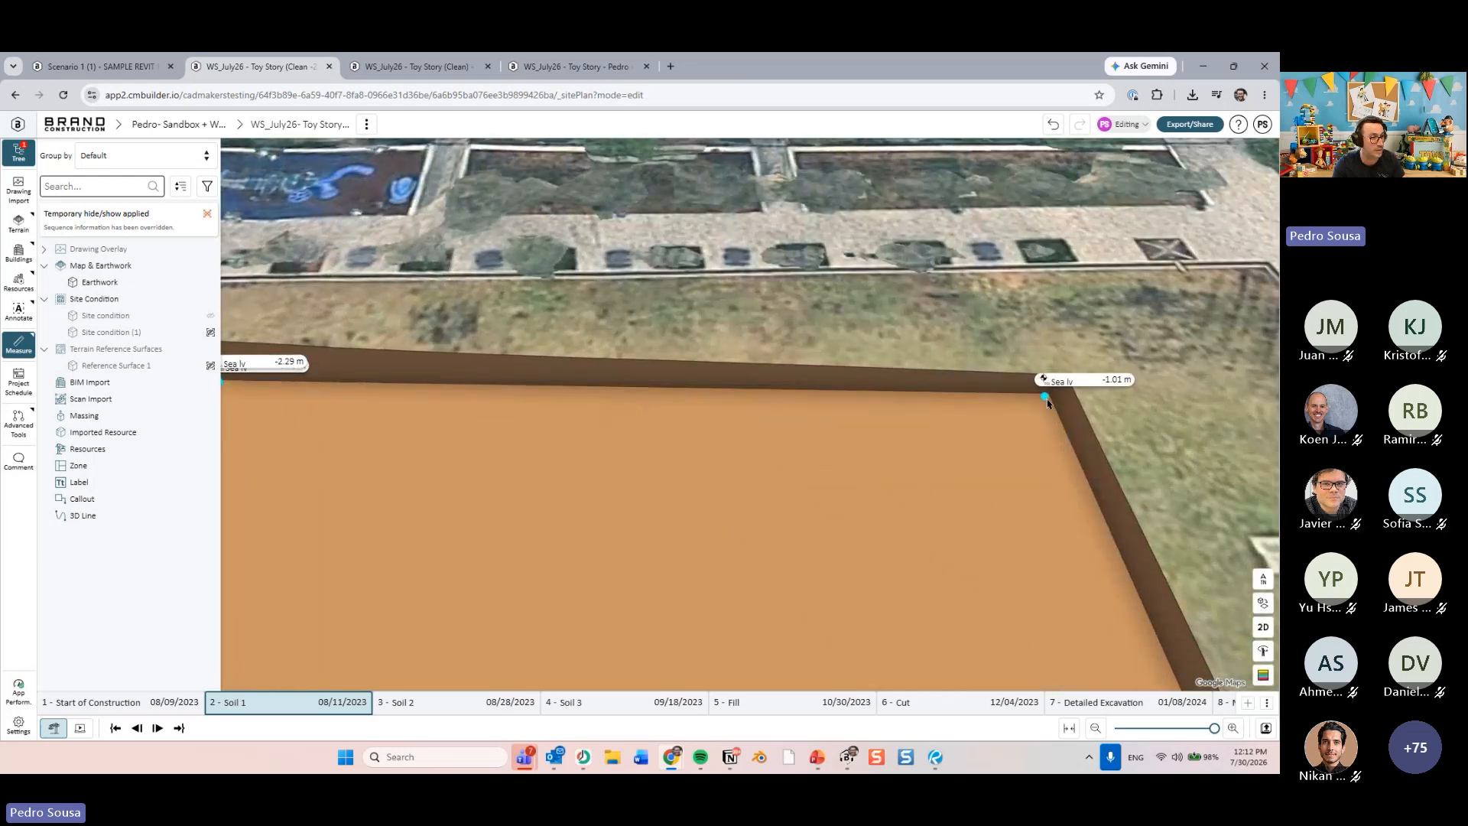
click(1049, 399)
scroll(742, 501, down, 5)
mouse_move(737, 501)
middle_down()
mouse_move(771, 466)
mouse_move(564, 535)
middle_up()
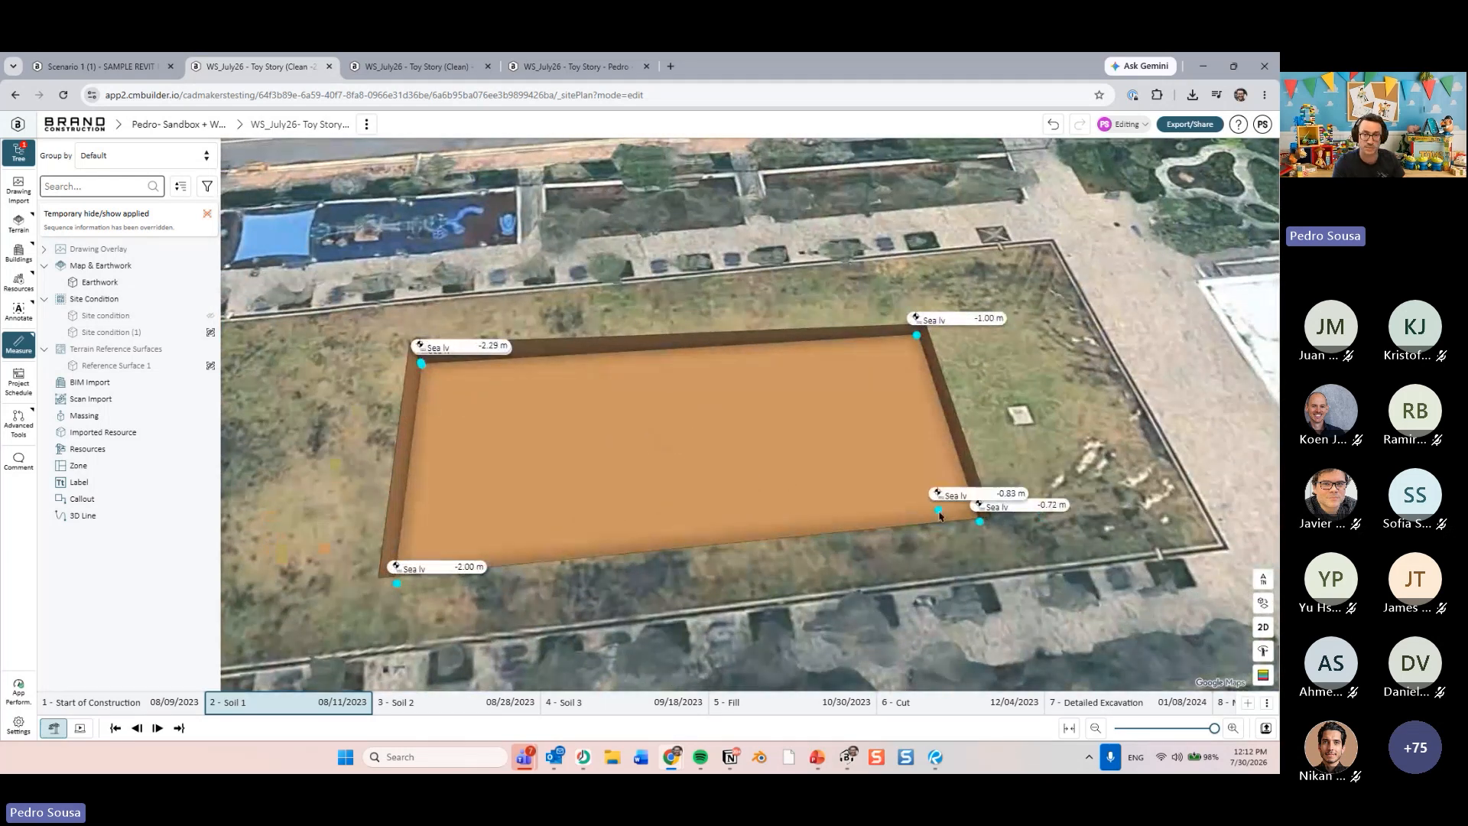
middle_drag(848, 431, 825, 412)
key(Escape)
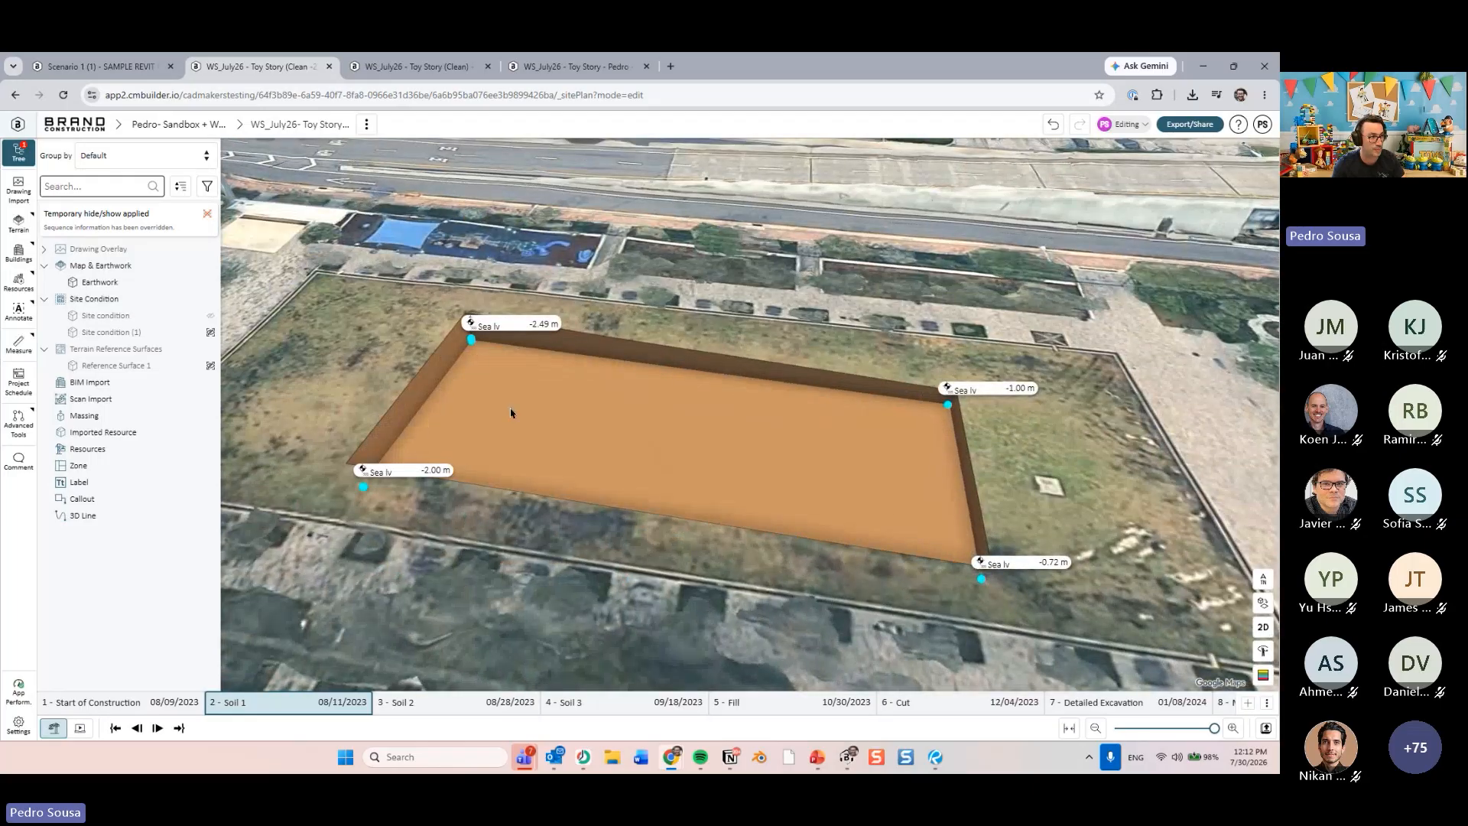
middle_drag(511, 412, 545, 414)
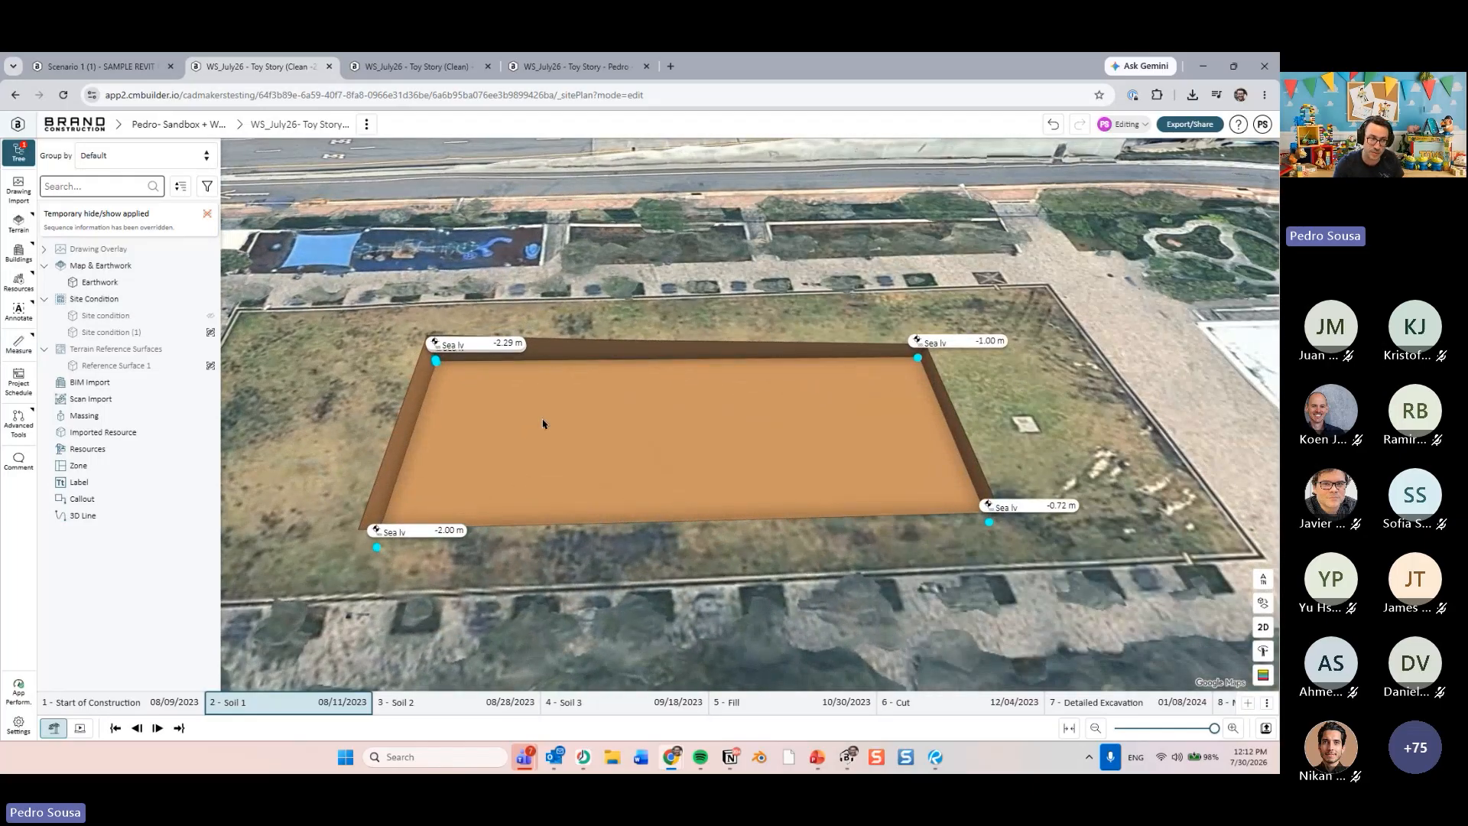
- Switch to the PowerPoint presentation, run through the slides to the Use Cases slide on terrain reference surfaces, and leave the slideshow
click(818, 757)
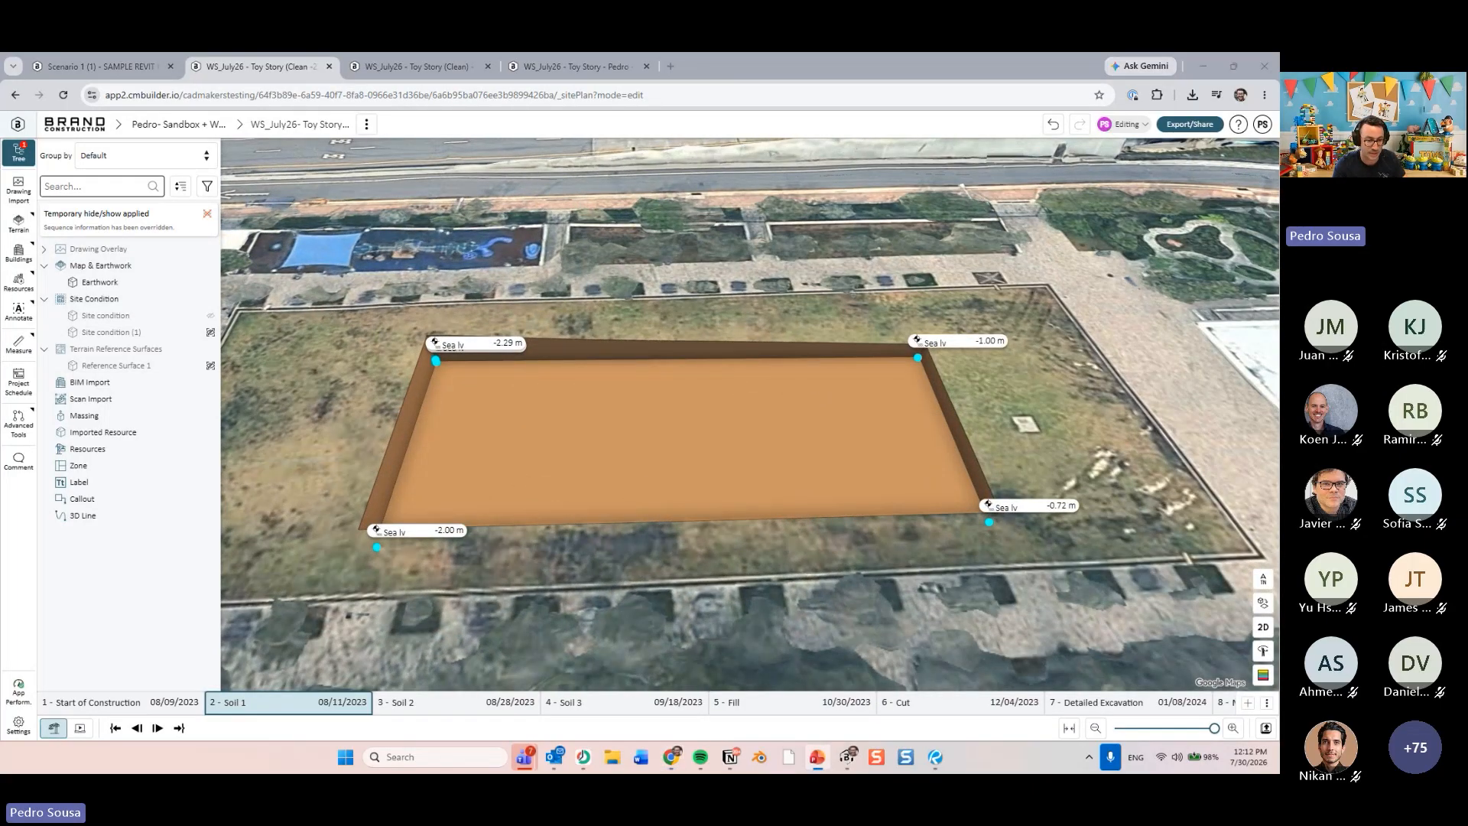
click(893, 654)
click(884, 492)
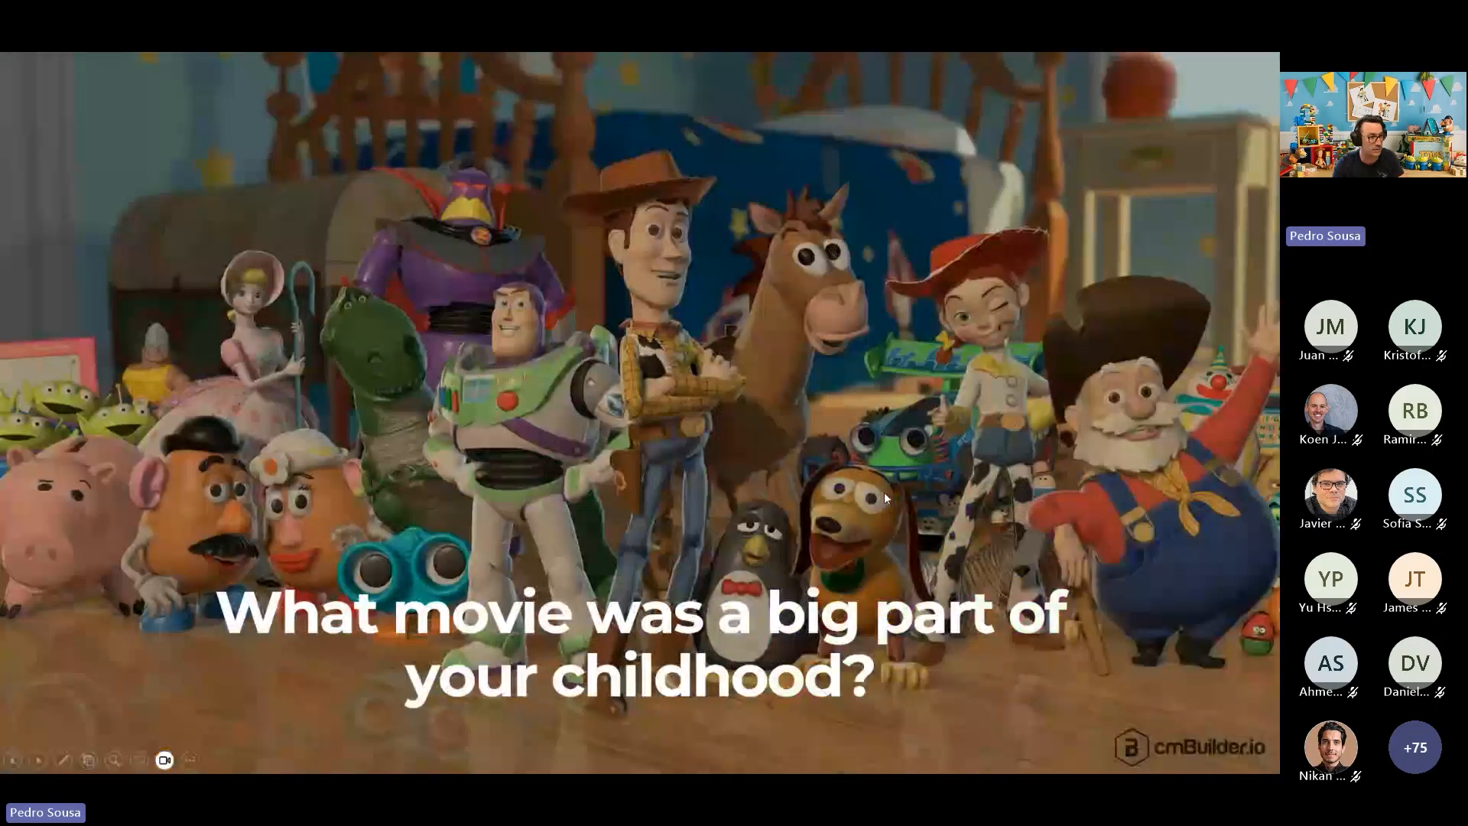
click(884, 493)
click(884, 492)
click(883, 494)
click(879, 501)
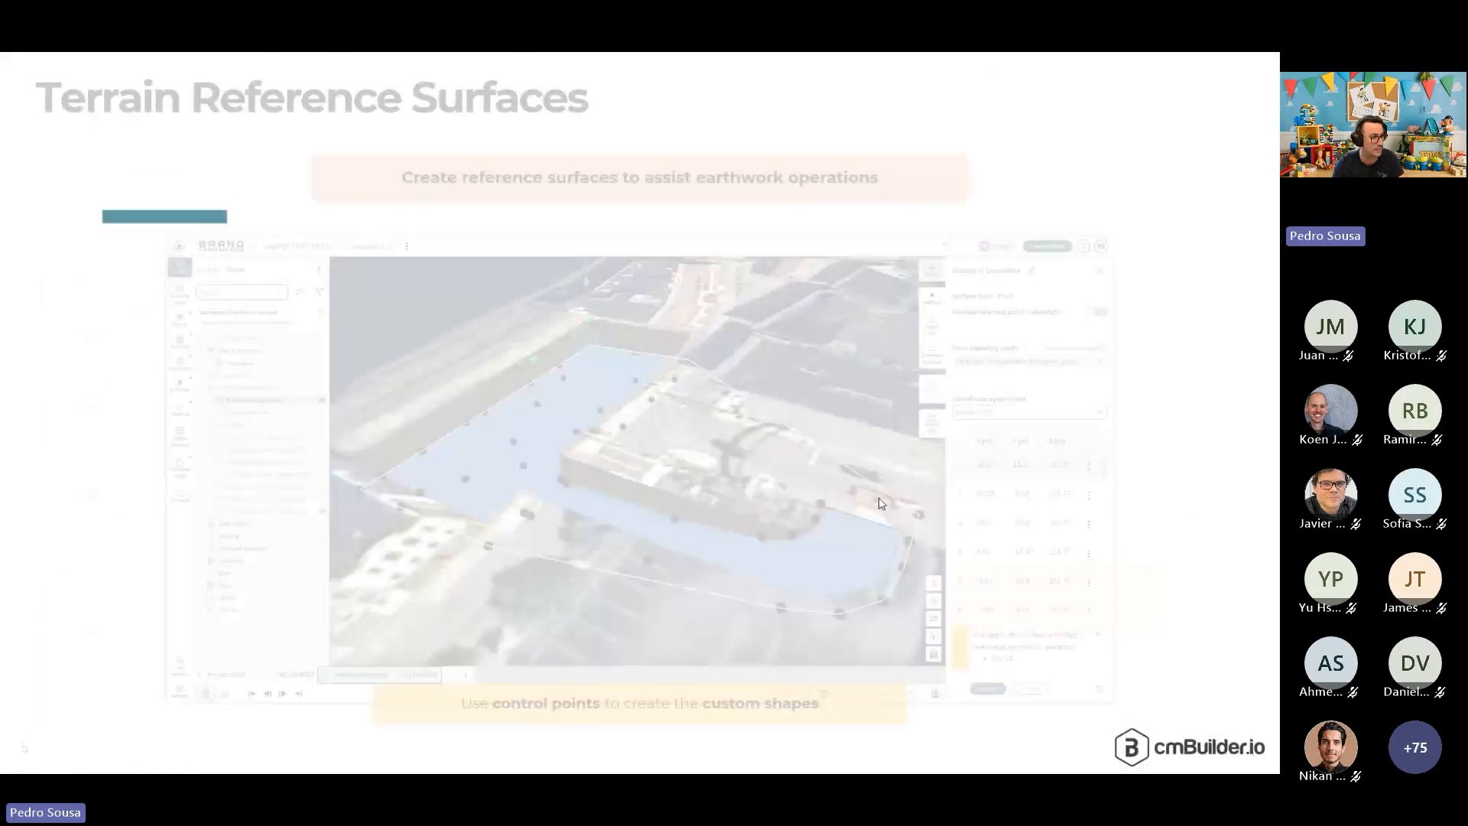
click(879, 501)
click(879, 497)
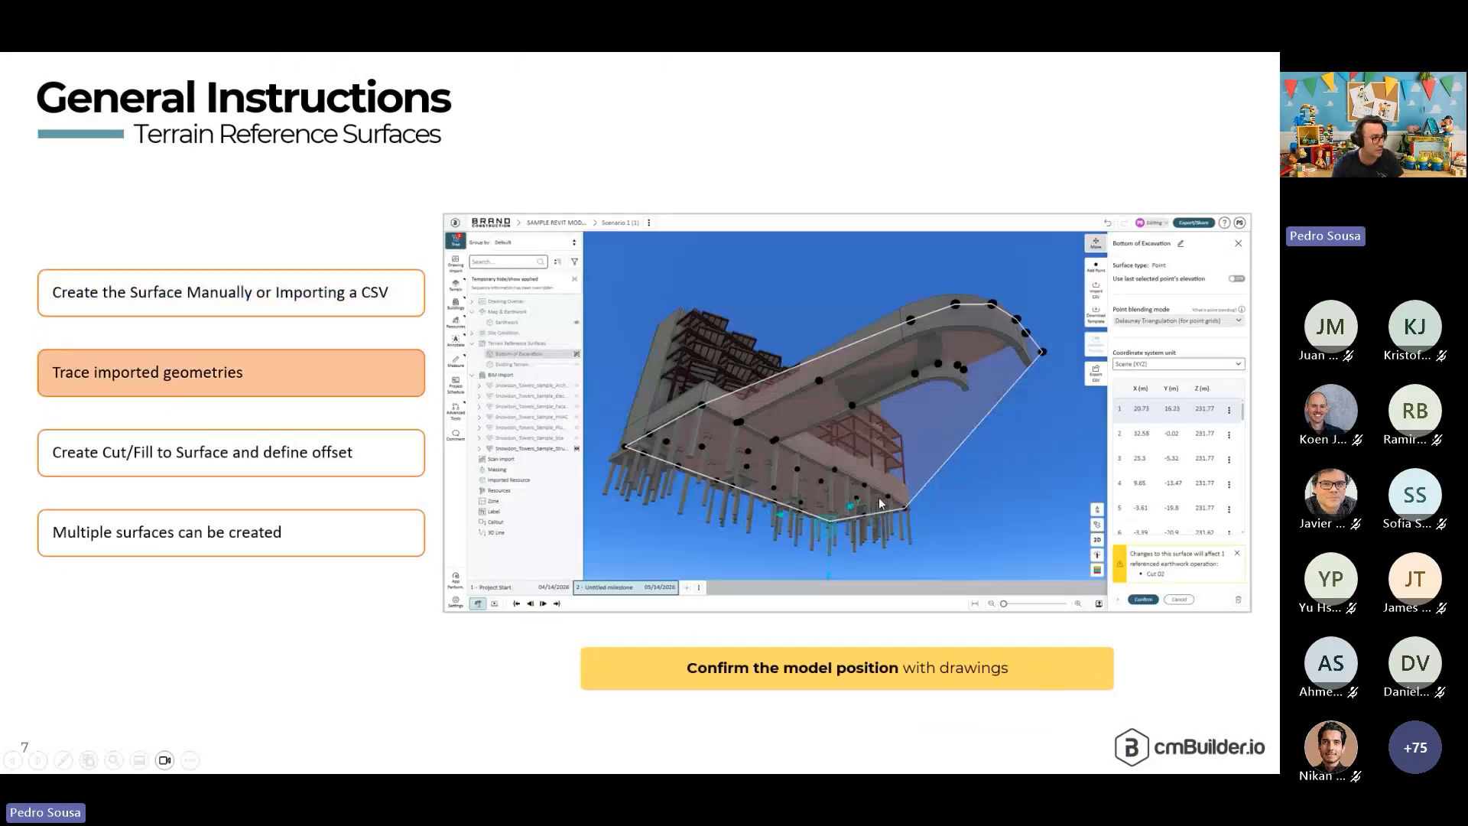
click(879, 497)
click(879, 497)
click(879, 497)
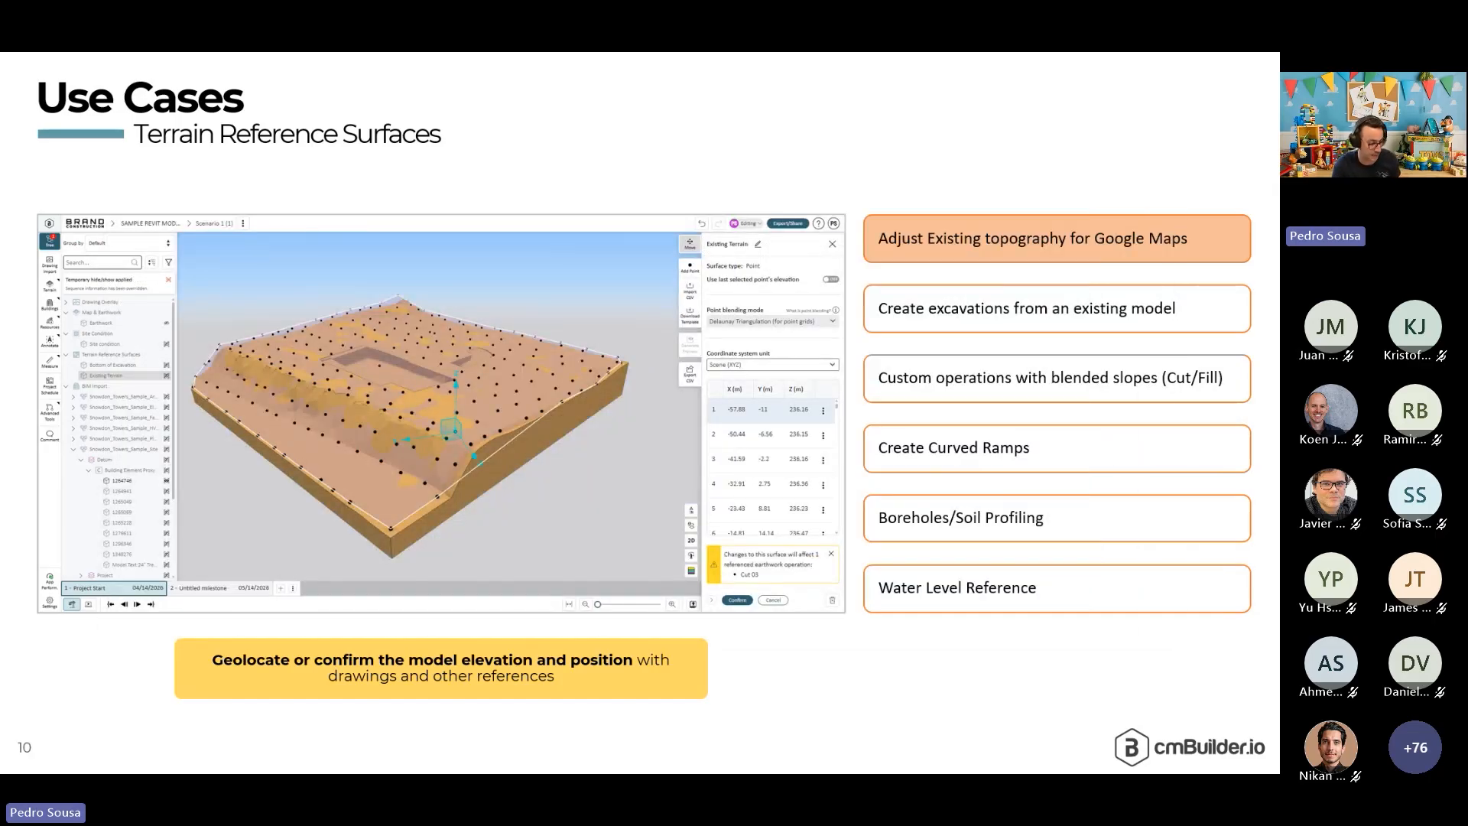
key(Escape)
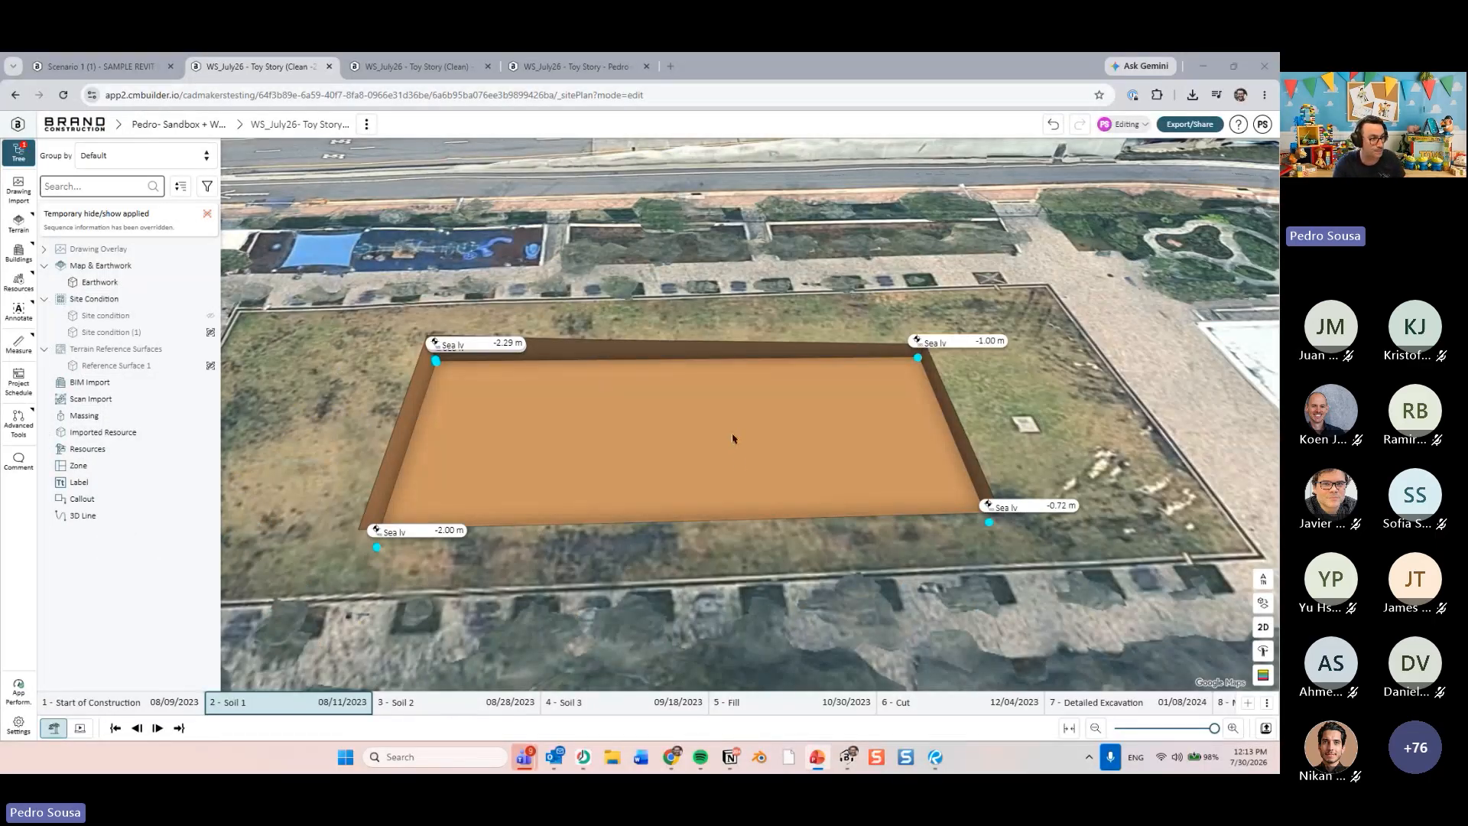
drag(741, 374, 685, 352)
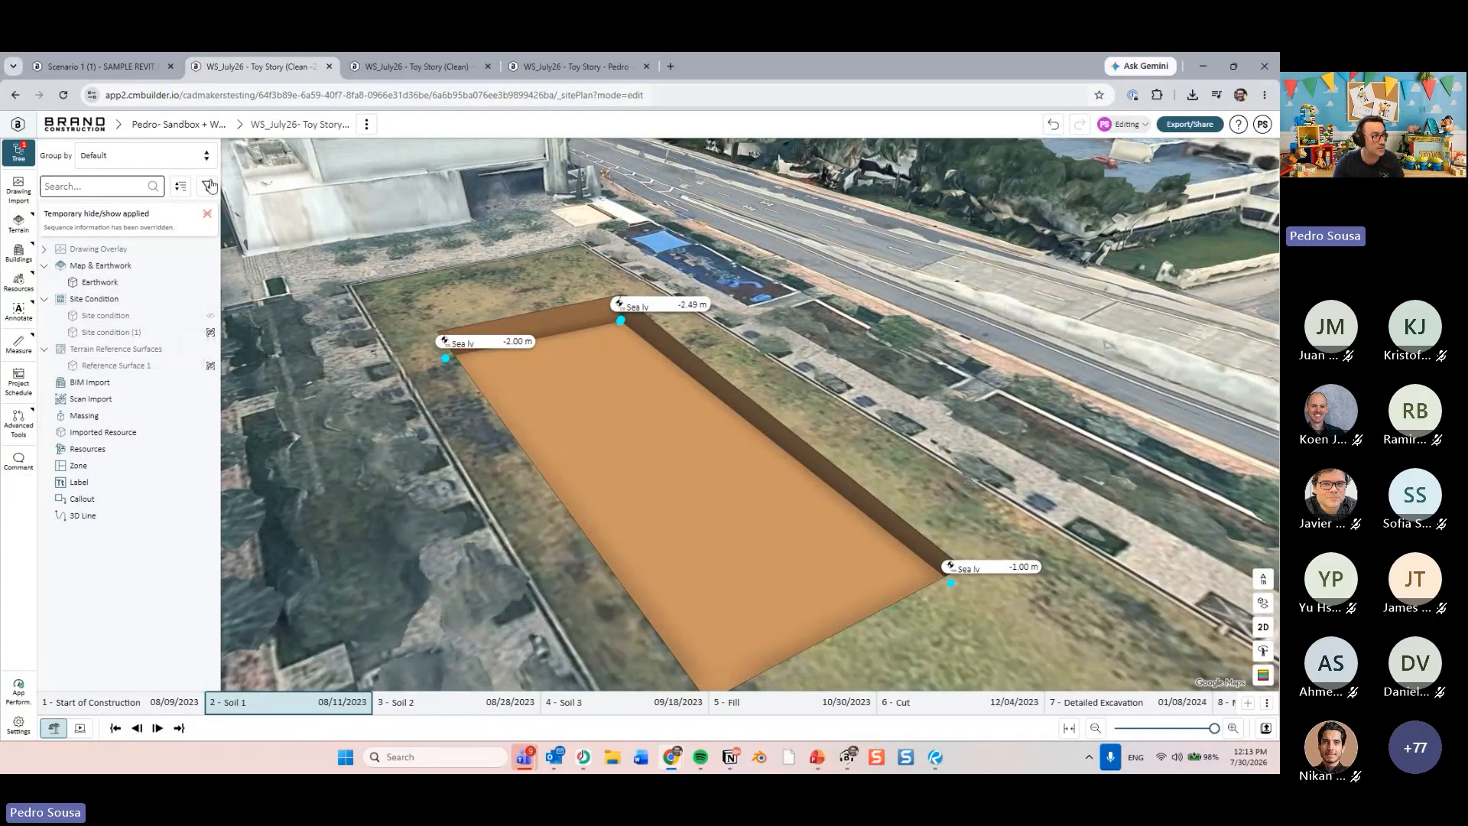
right_drag(645, 419, 738, 414)
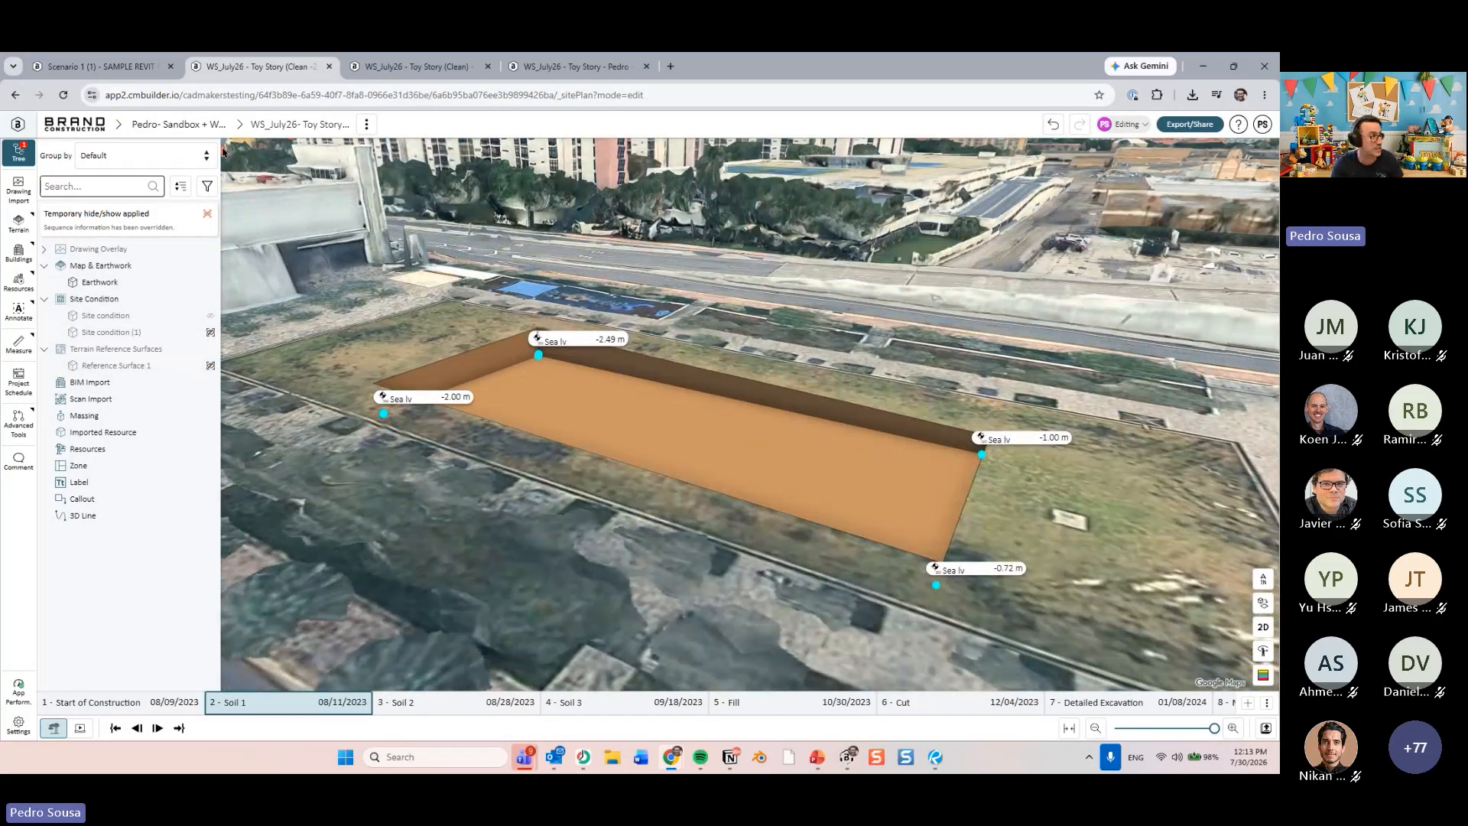
- Switch to Scenario 1 of the sample Revit project and hide its Earthwork so that only the imported models are displayed
key(ctrl+1)
scroll(721, 380, down, 4)
right_drag(720, 382, 857, 393)
right_click(190, 460)
click(244, 472)
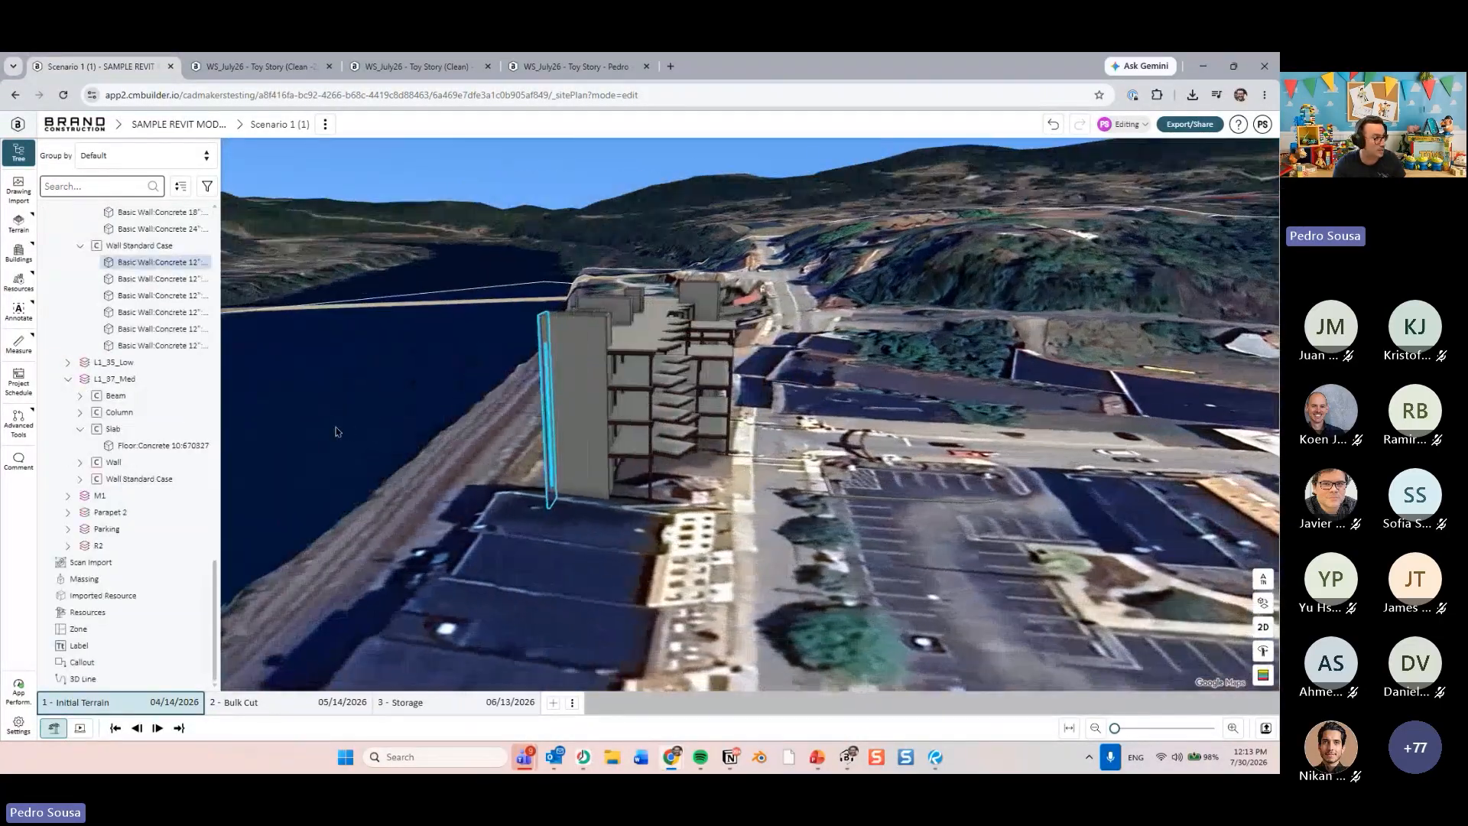
drag(216, 479, 214, 283)
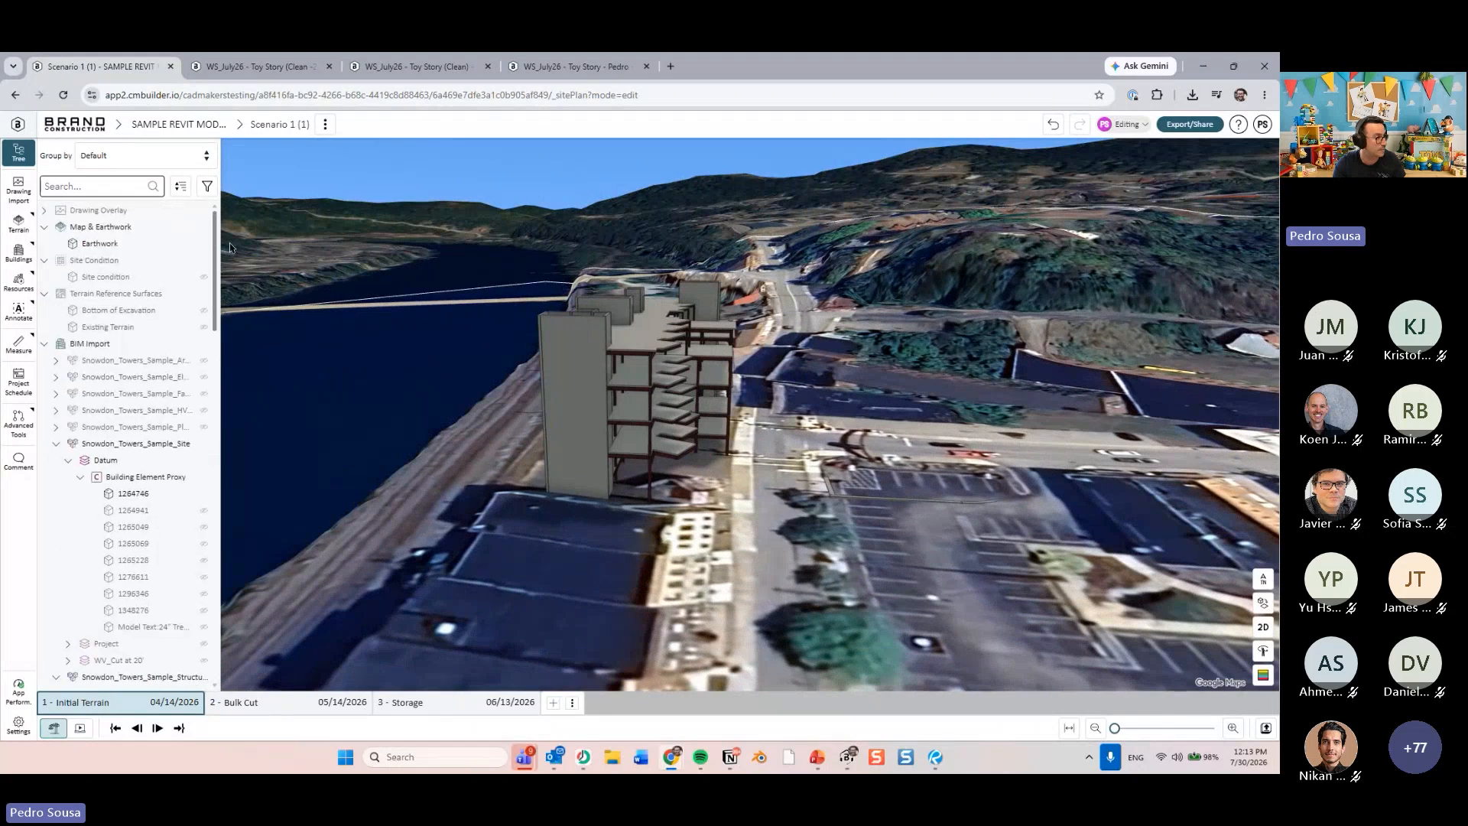
click(177, 243)
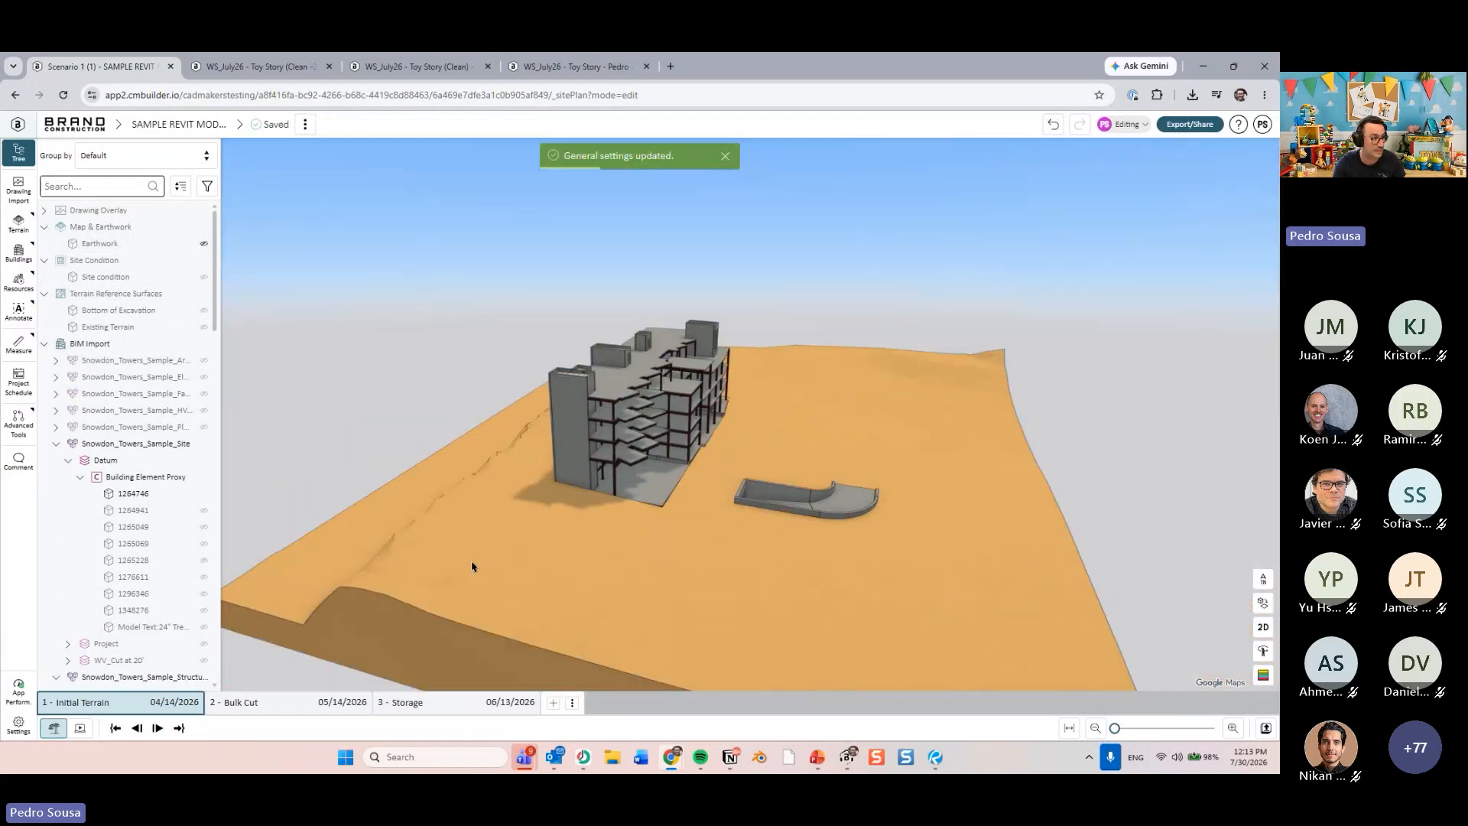
- Temporarily hide the Snowdon Towers structural model and examine the excavations in the imported site terrain beneath it
drag(475, 553, 642, 374)
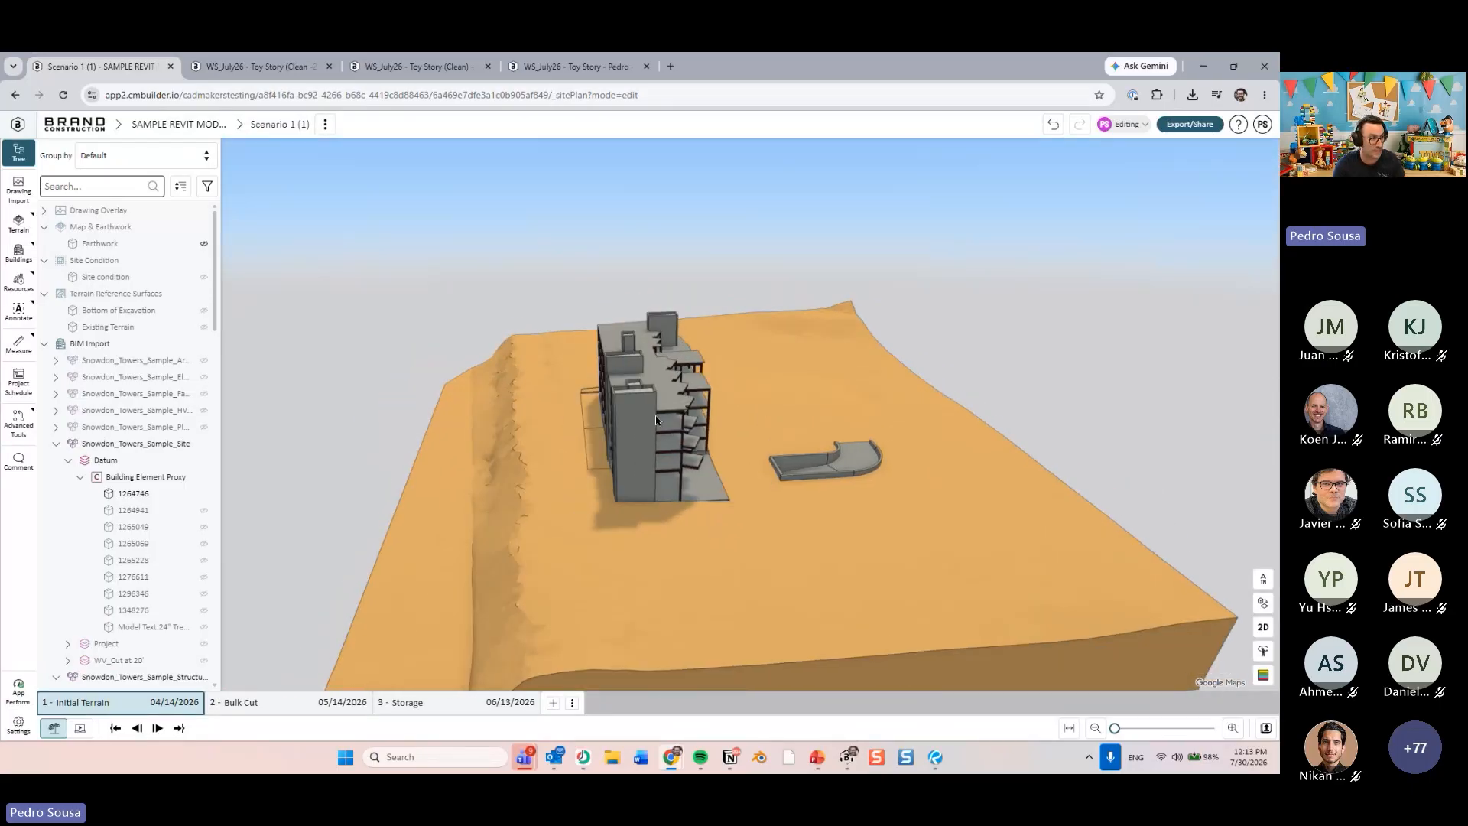
drag(930, 489, 888, 492)
scroll(149, 536, down, 2)
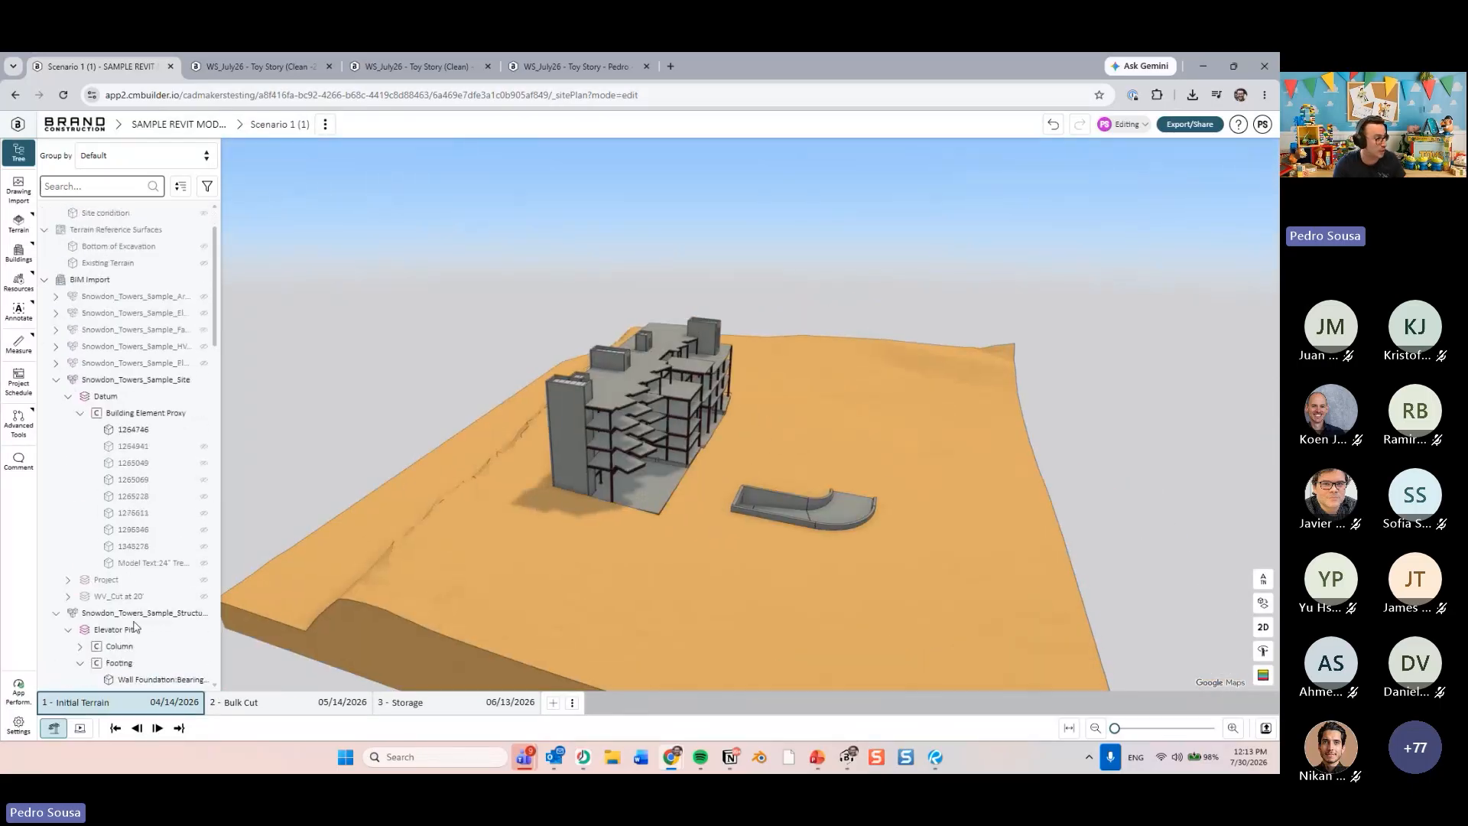
click(153, 544)
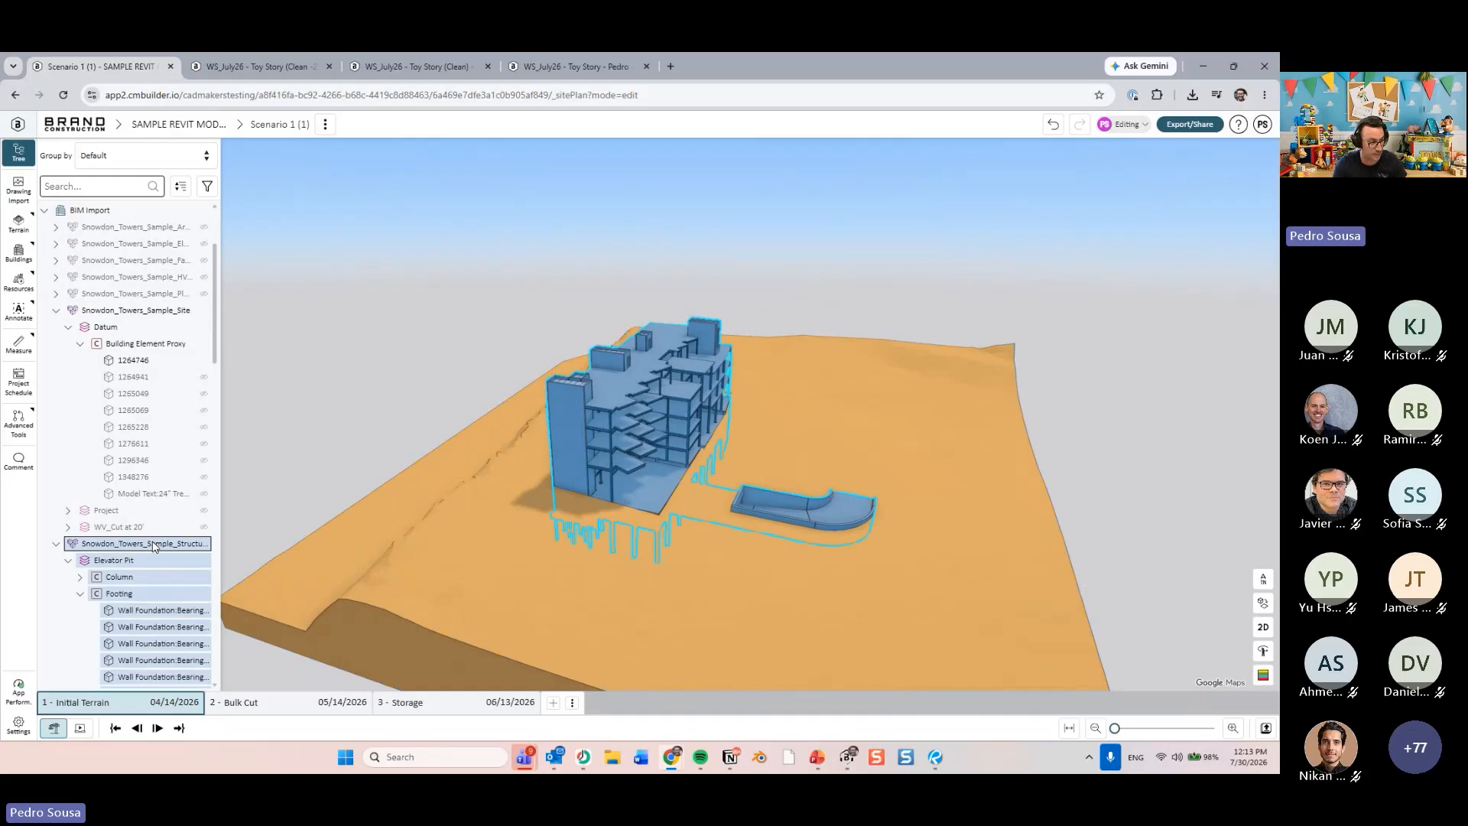
key(h)
drag(639, 436, 691, 502)
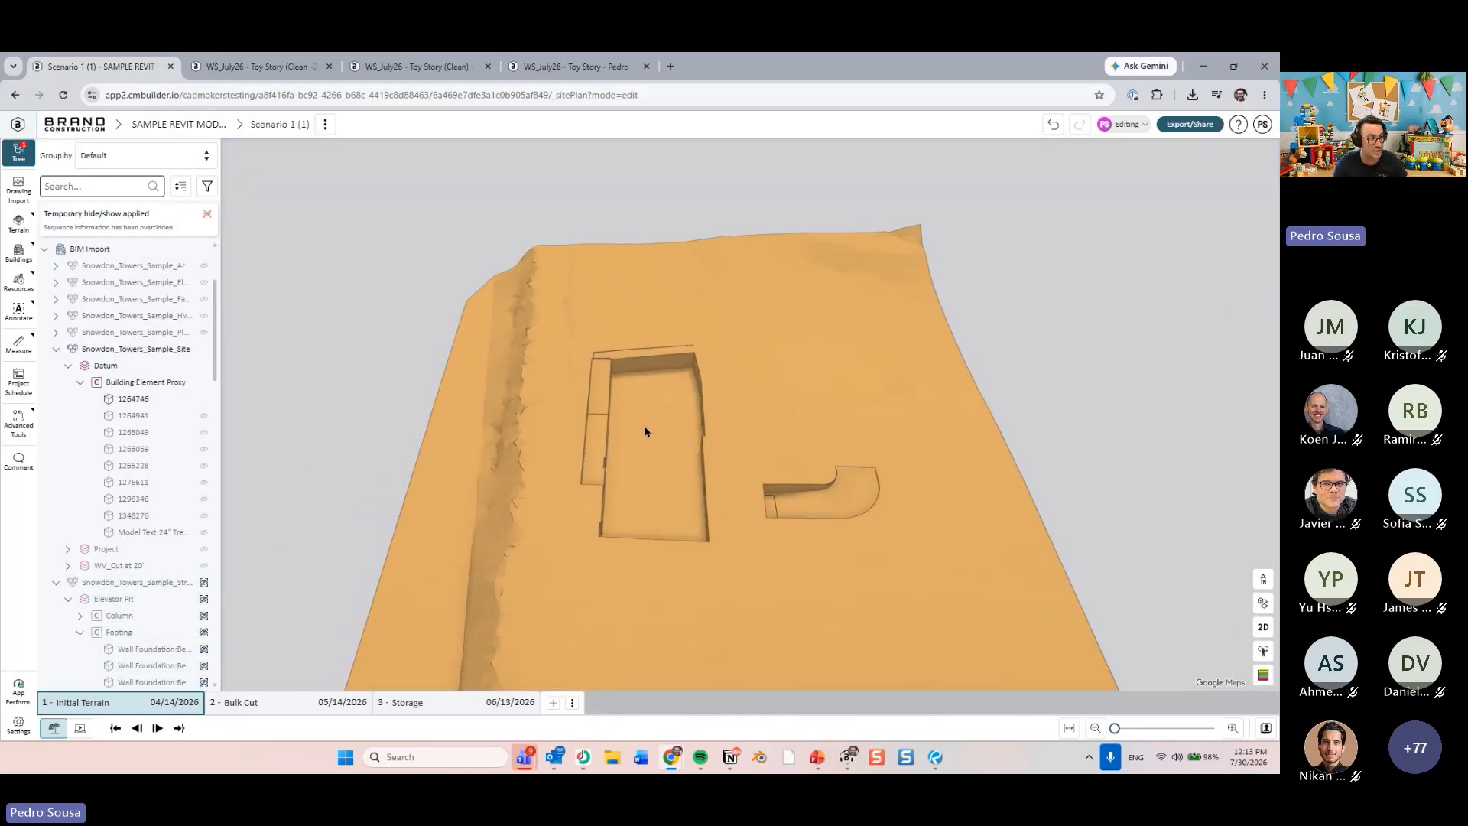
drag(801, 506, 685, 311)
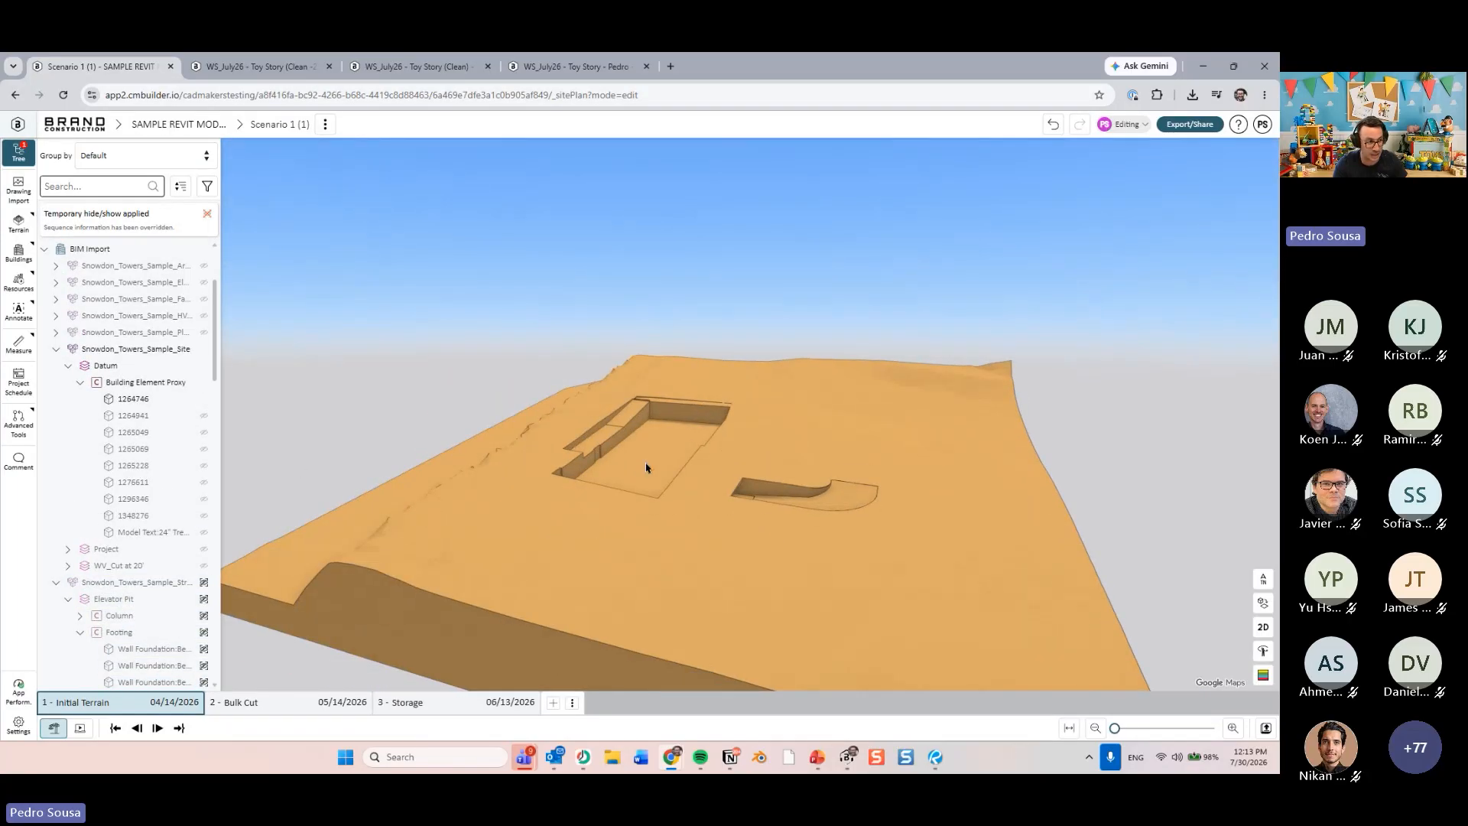
drag(264, 475, 160, 591)
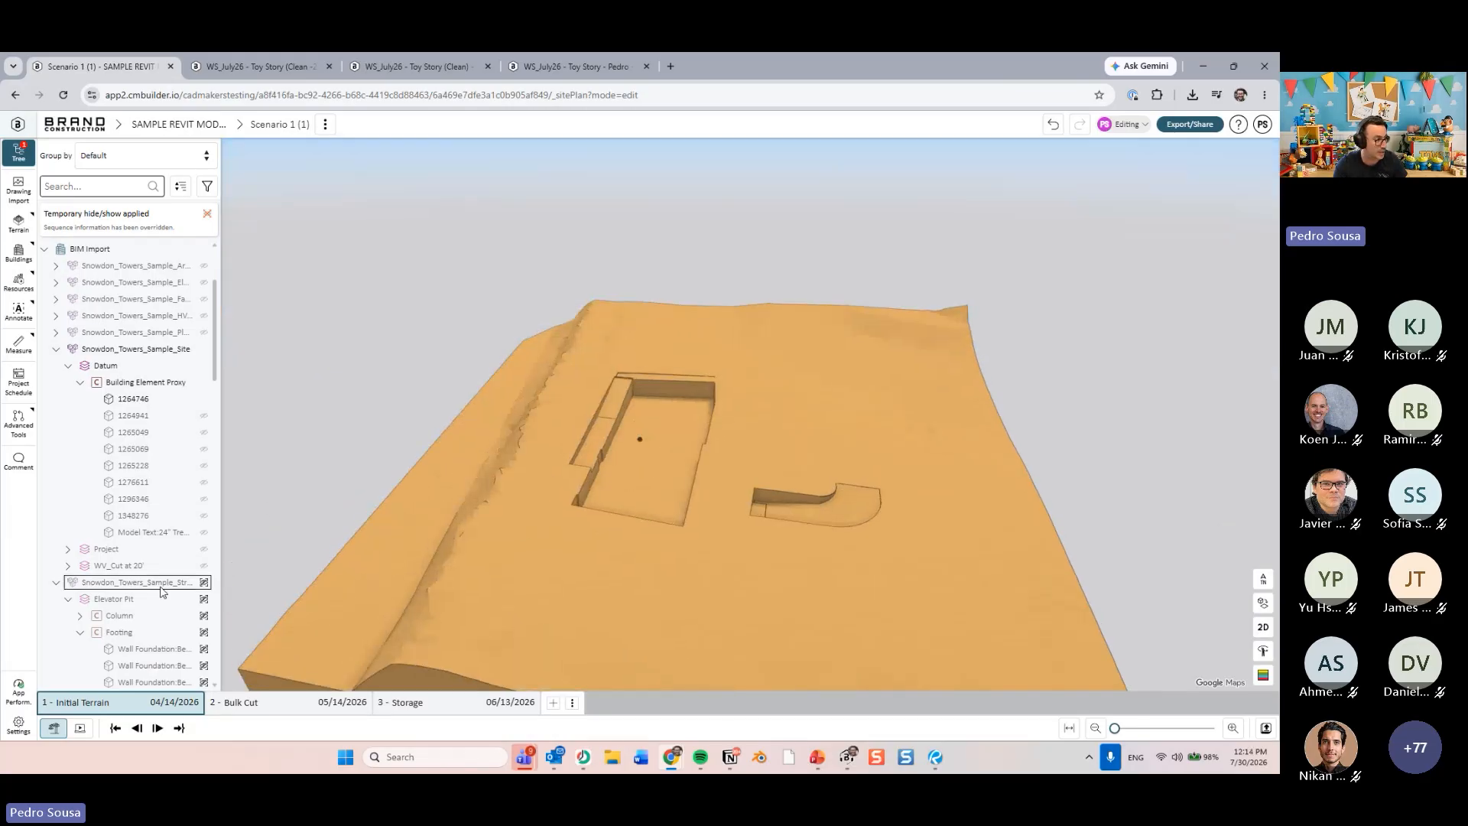
- Briefly redisplay the structural model over the terrain and hide it again
click(161, 584)
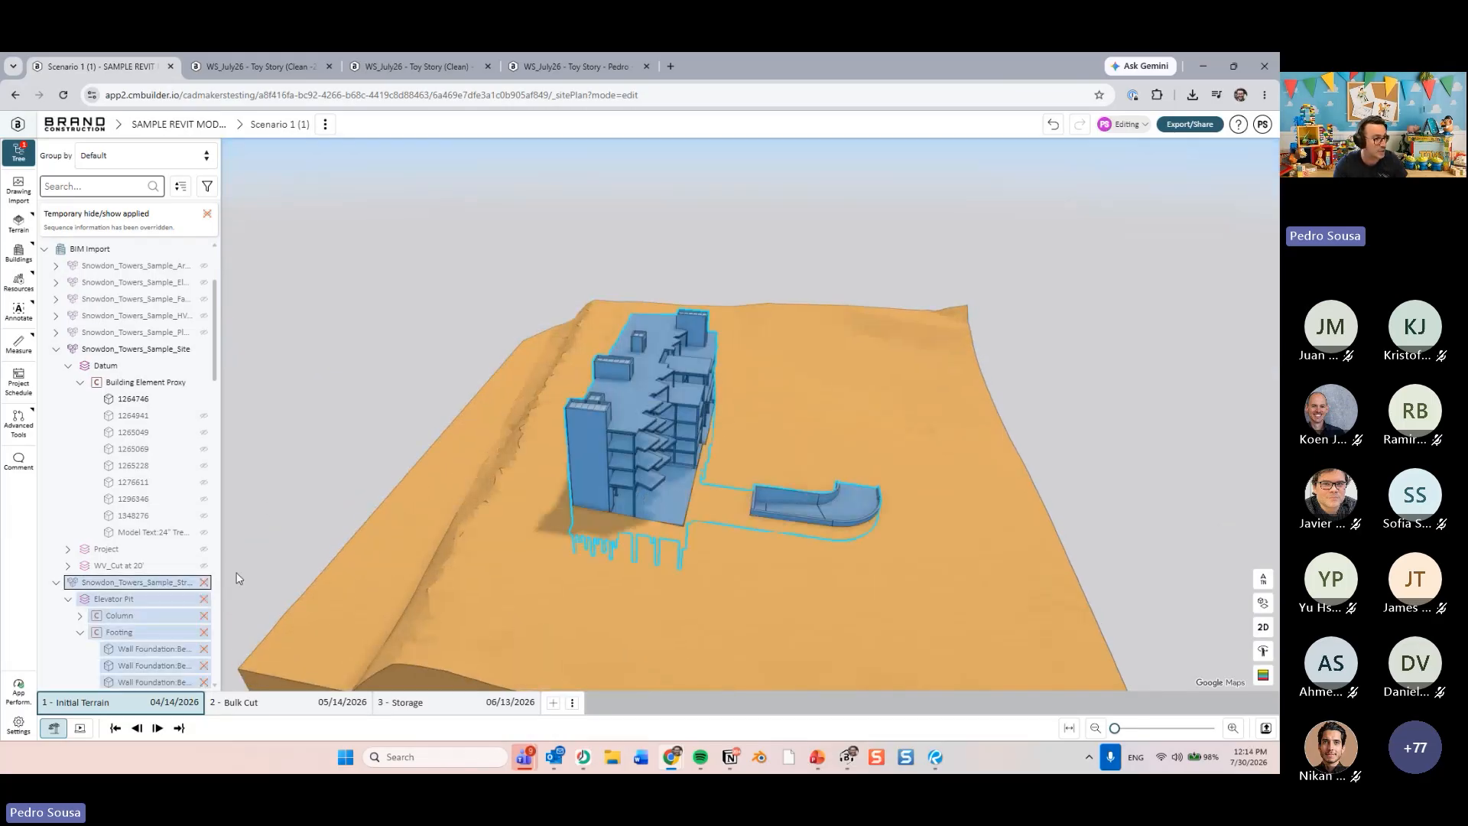
click(350, 430)
scroll(333, 420, down, 2)
drag(334, 419, 358, 458)
drag(773, 575, 761, 533)
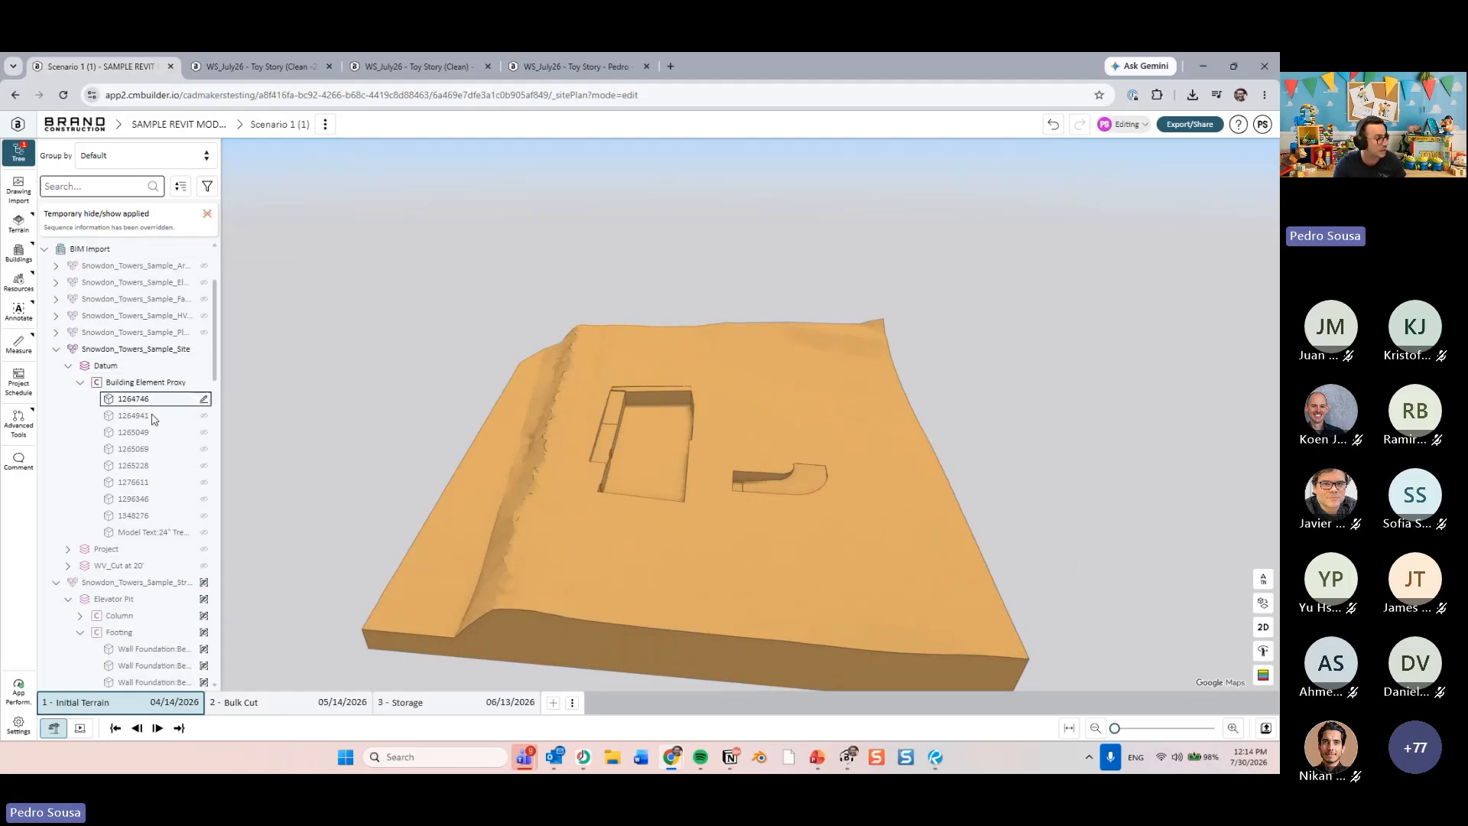
- Start a new point-based terrain reference surface and set up a 2D view over the terrain's steep slope
scroll(153, 405, up, 3)
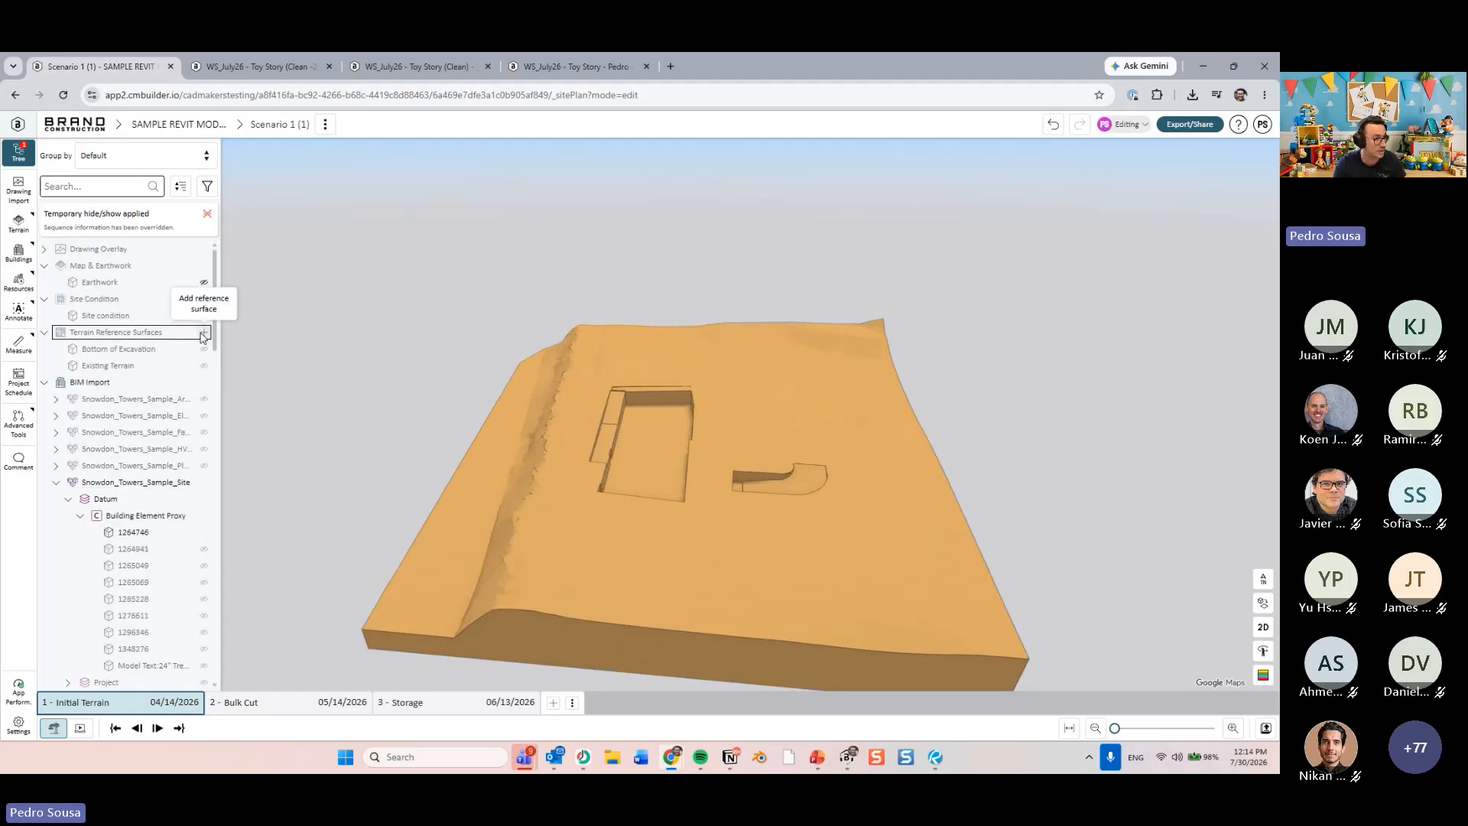
click(203, 335)
click(1124, 200)
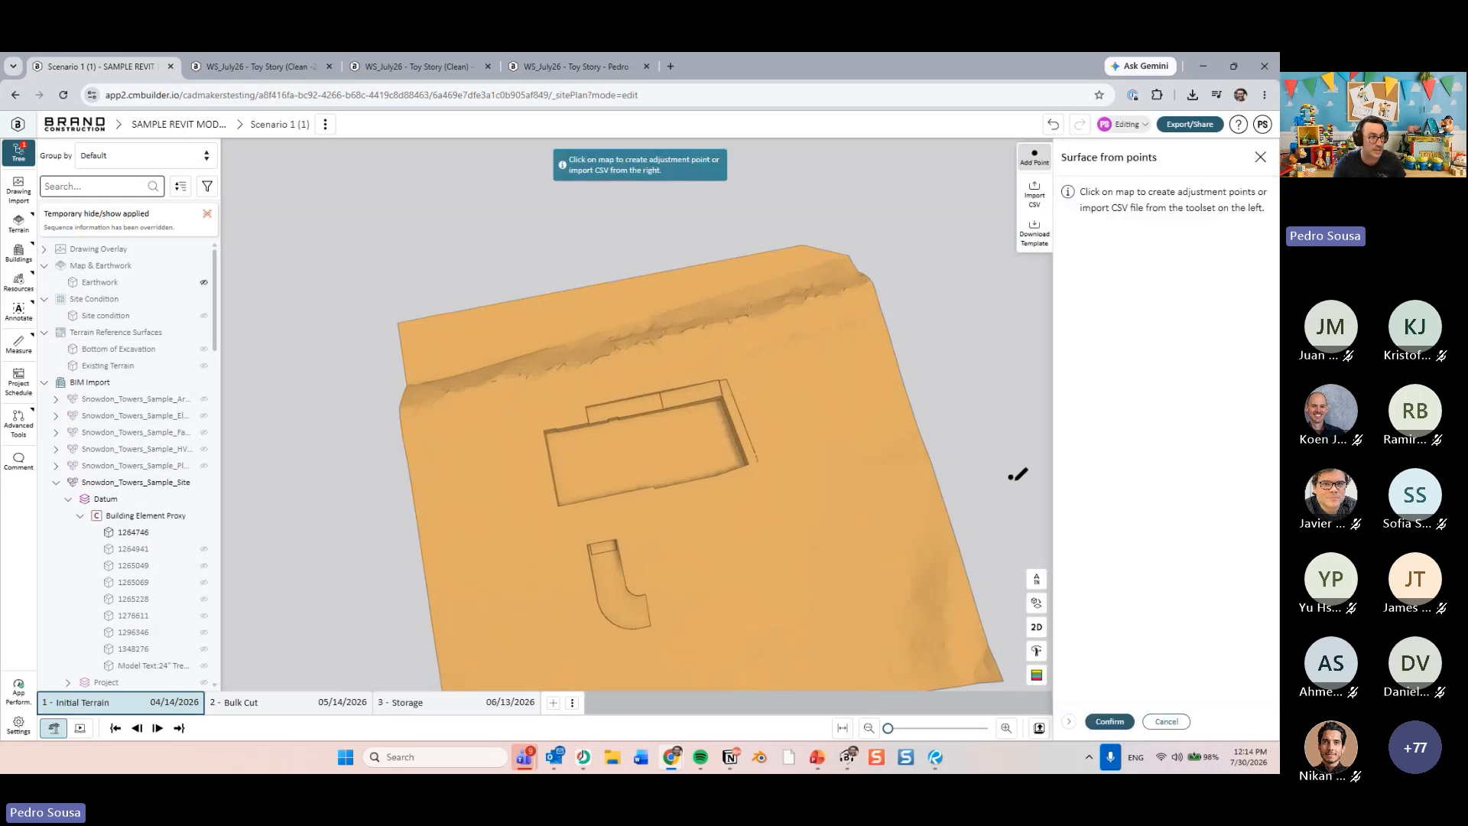
middle_drag(1017, 474, 754, 466)
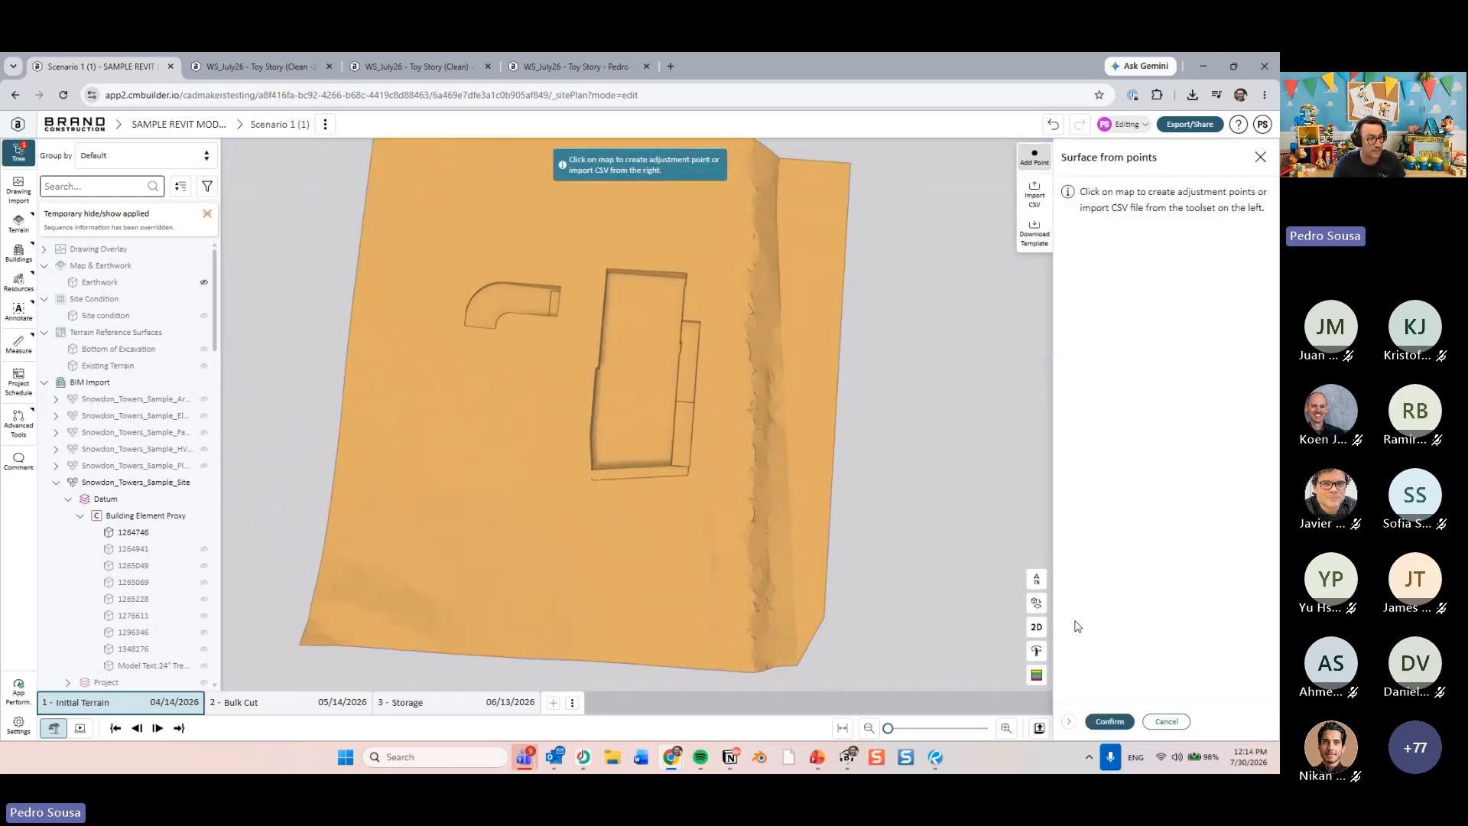
click(1037, 626)
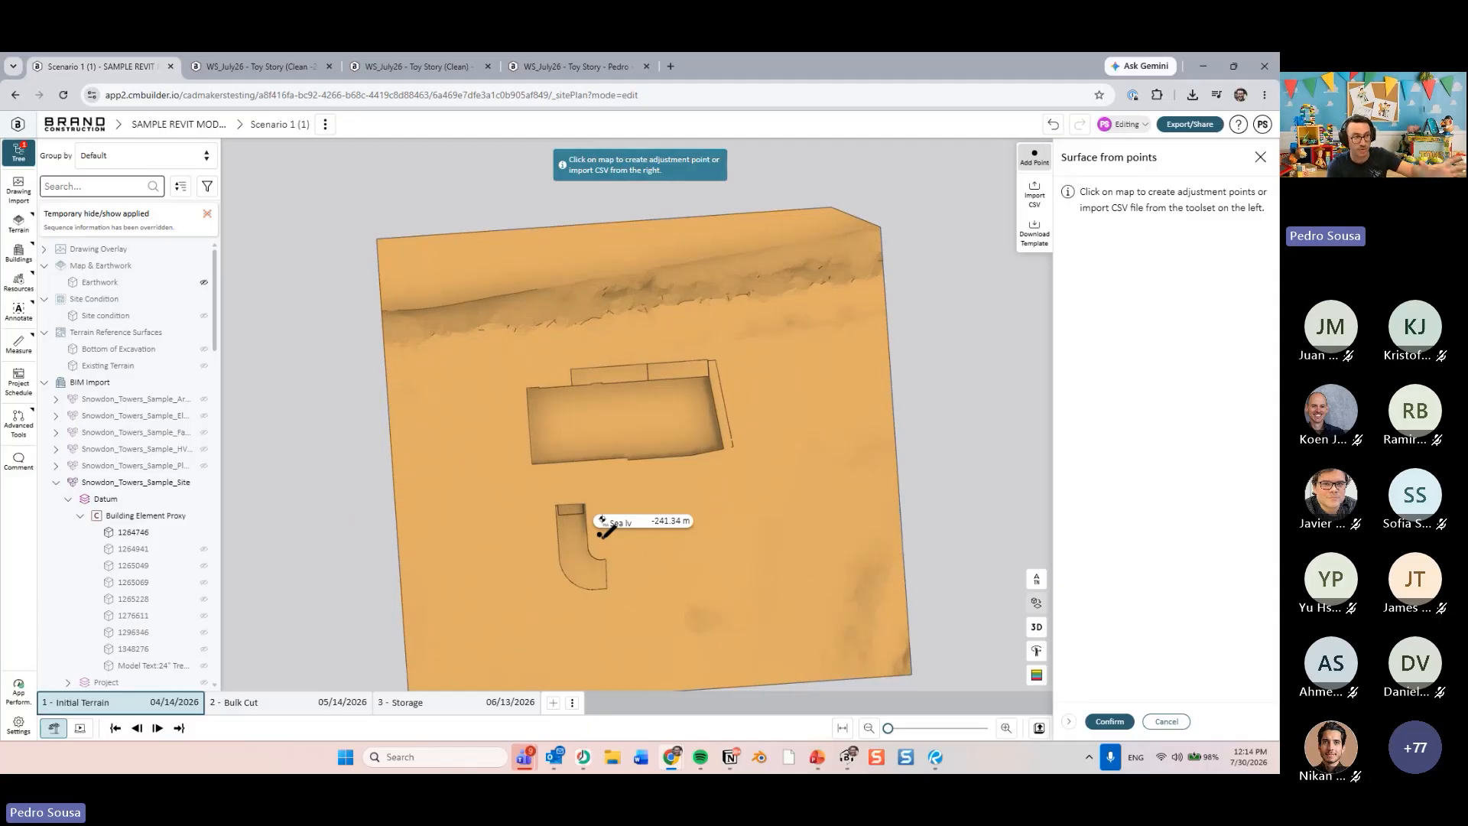
scroll(635, 509, up, 3)
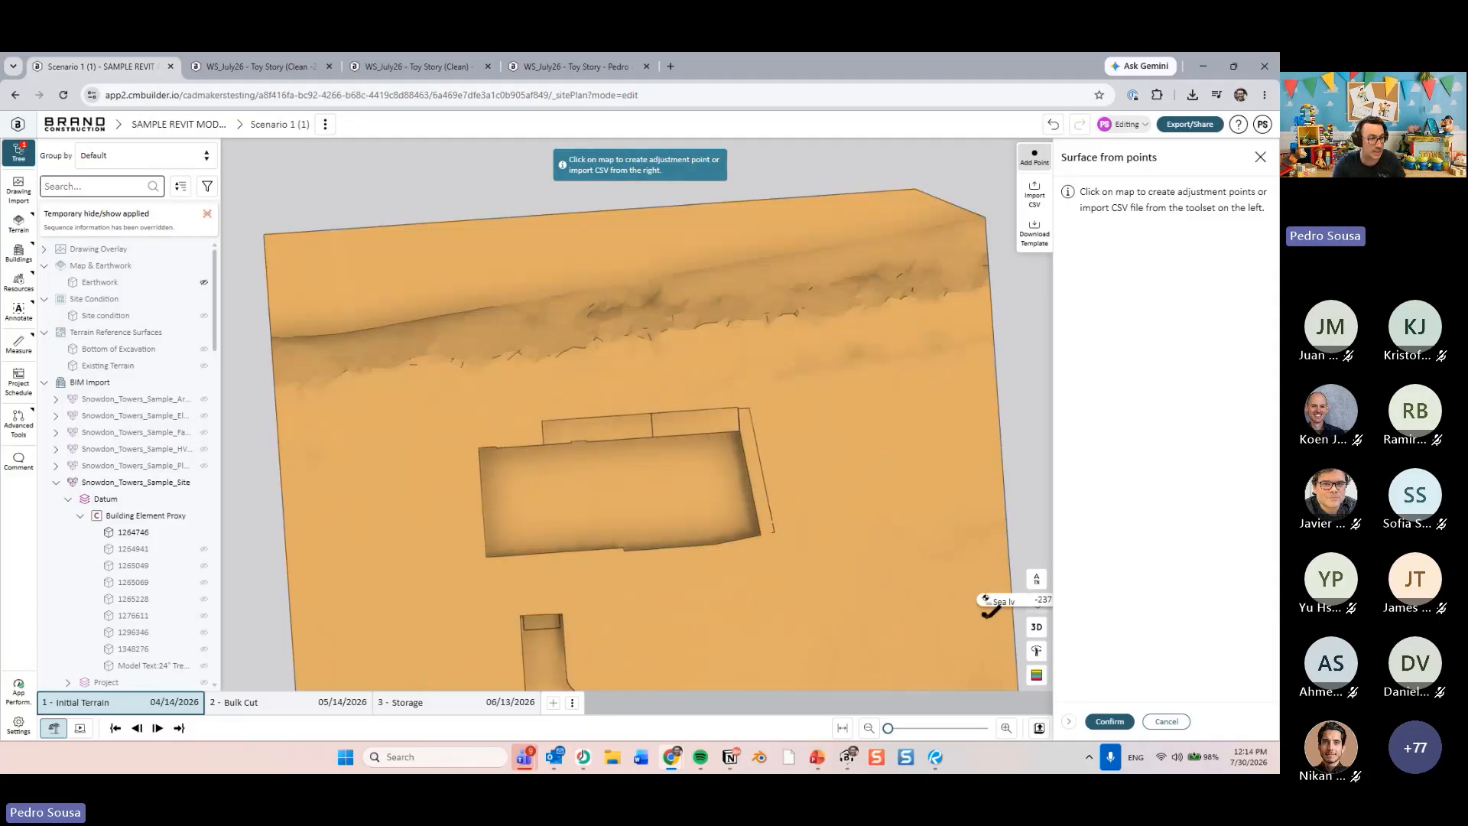
click(1037, 628)
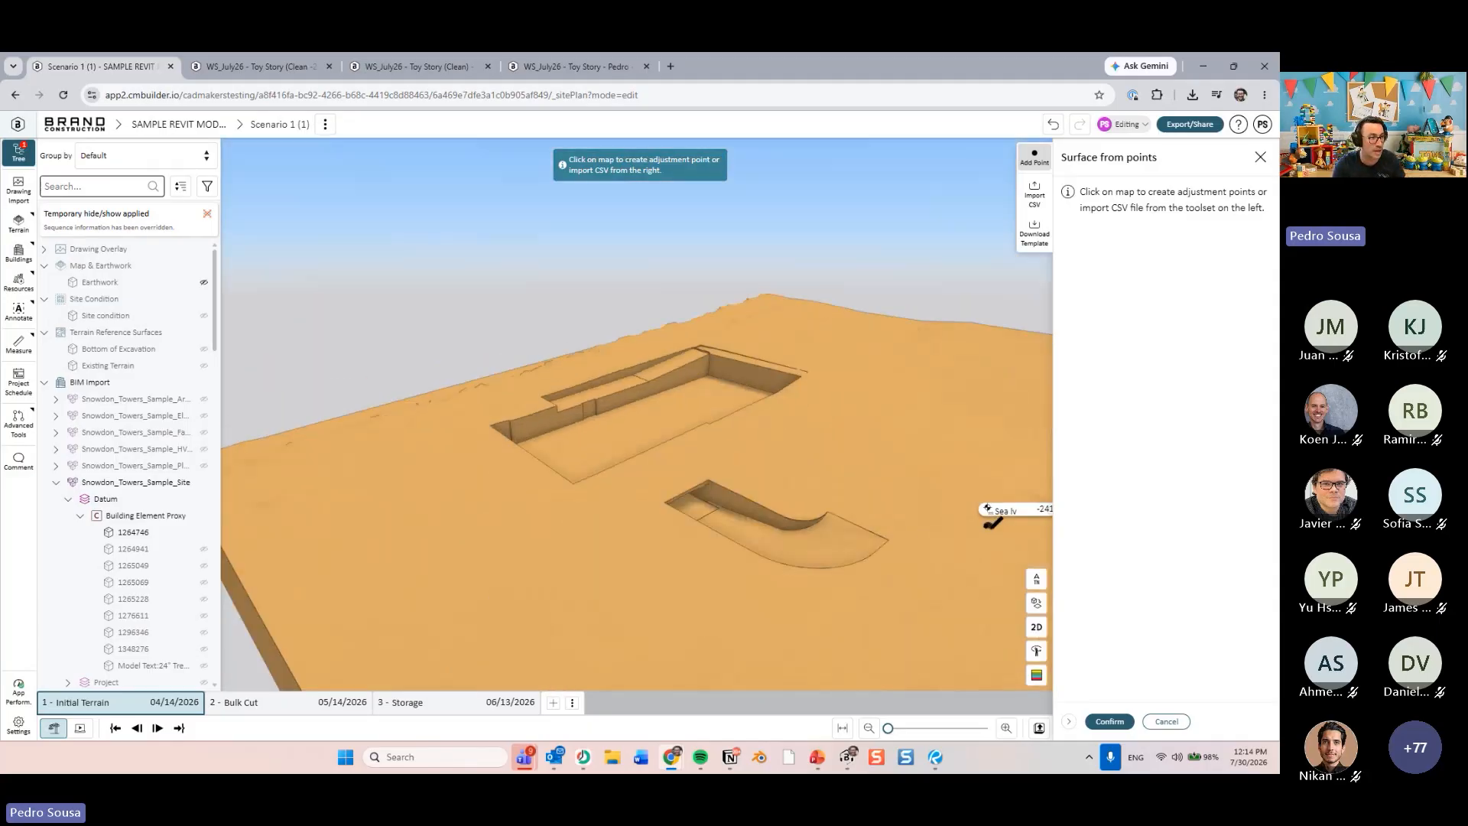
right_drag(792, 481, 397, 367)
right_drag(745, 387, 681, 459)
click(1036, 627)
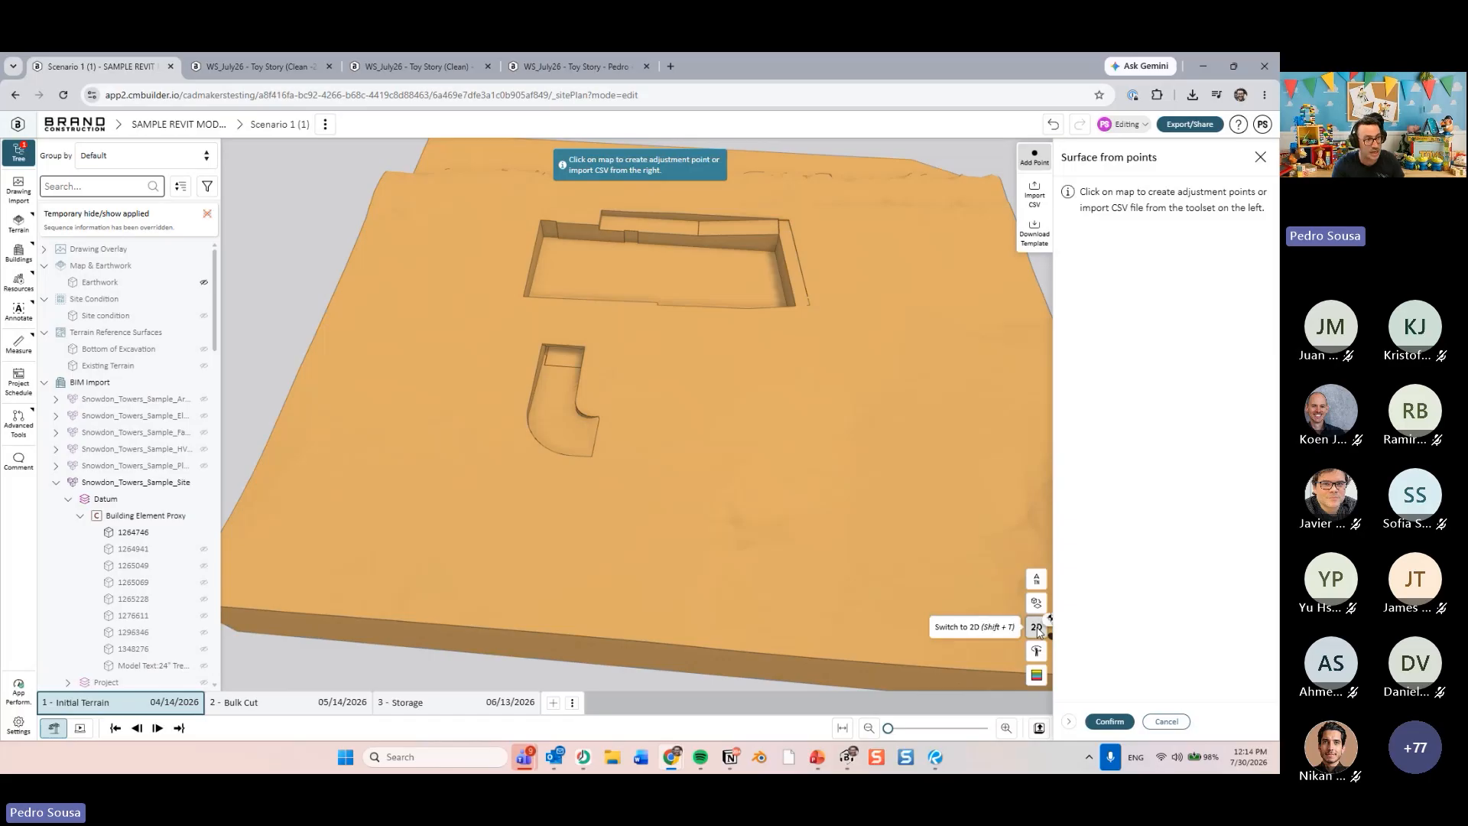
scroll(639, 459, up, 5)
right_drag(533, 524, 546, 523)
drag(320, 534, 421, 465)
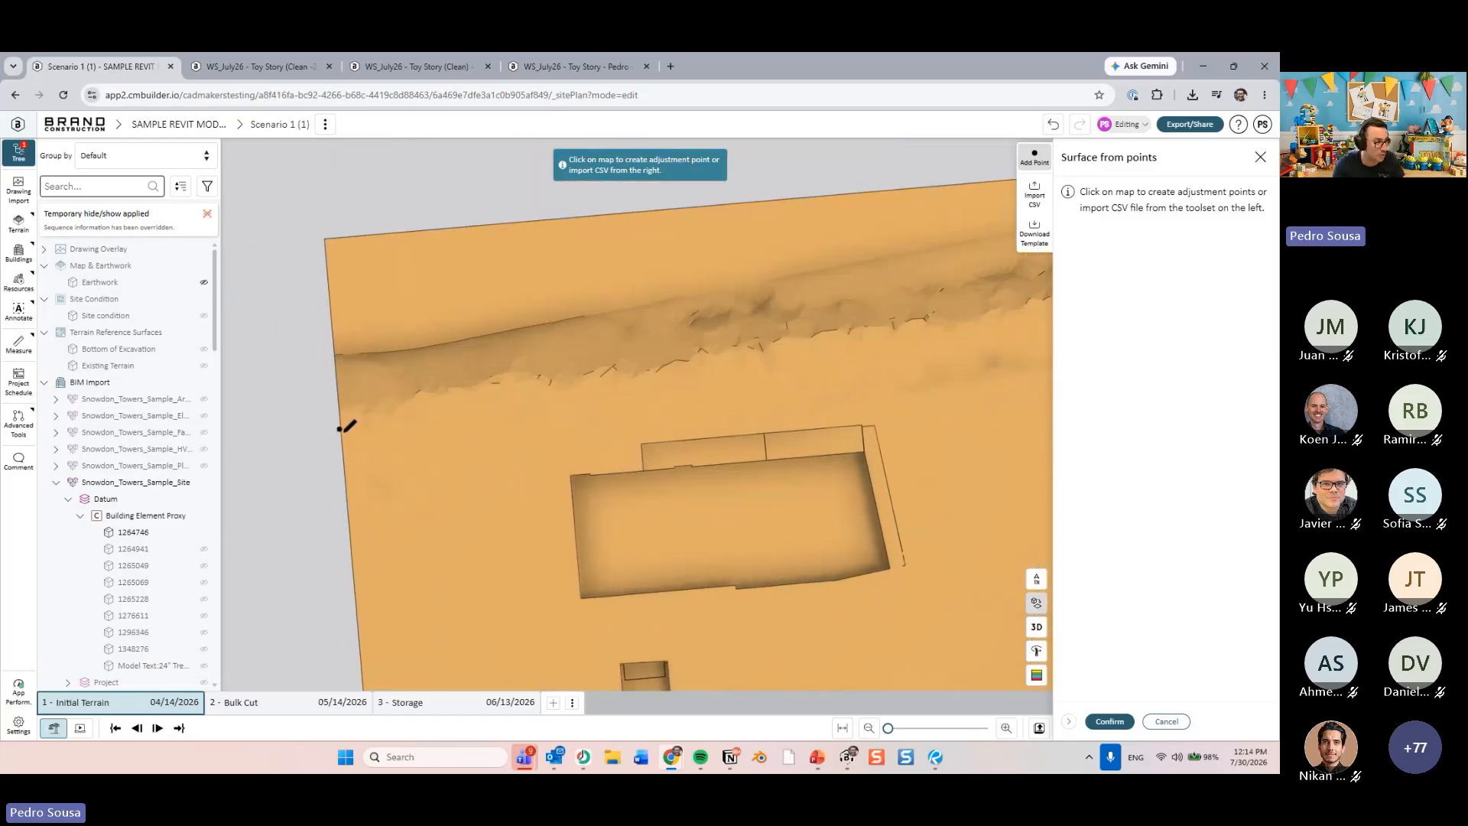
- Place a row of ten surface points along the upper edge of the steep slope, from one terrain edge to the other
click(348, 421)
click(446, 414)
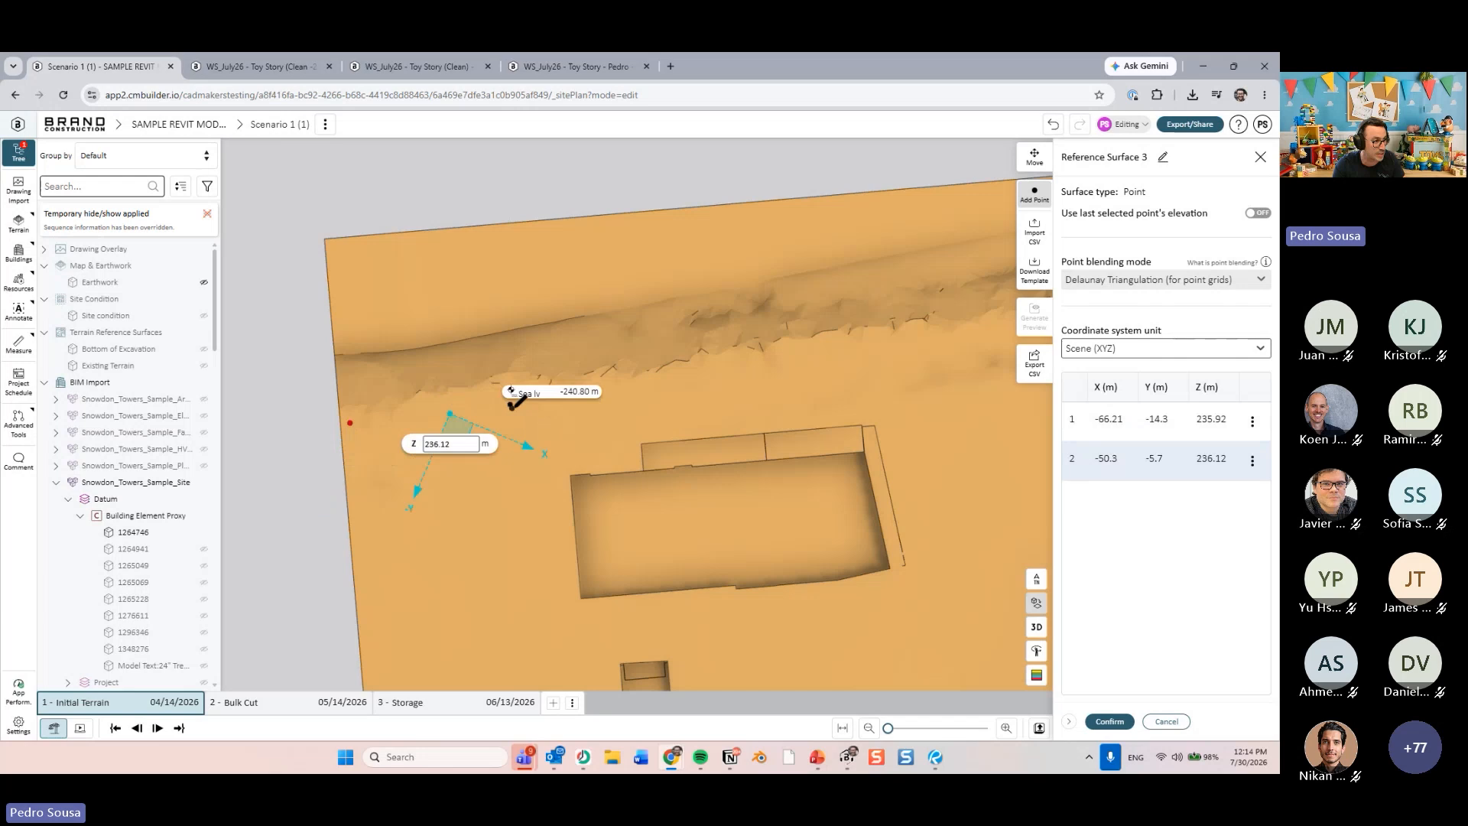
click(531, 402)
drag(697, 414, 579, 425)
click(511, 398)
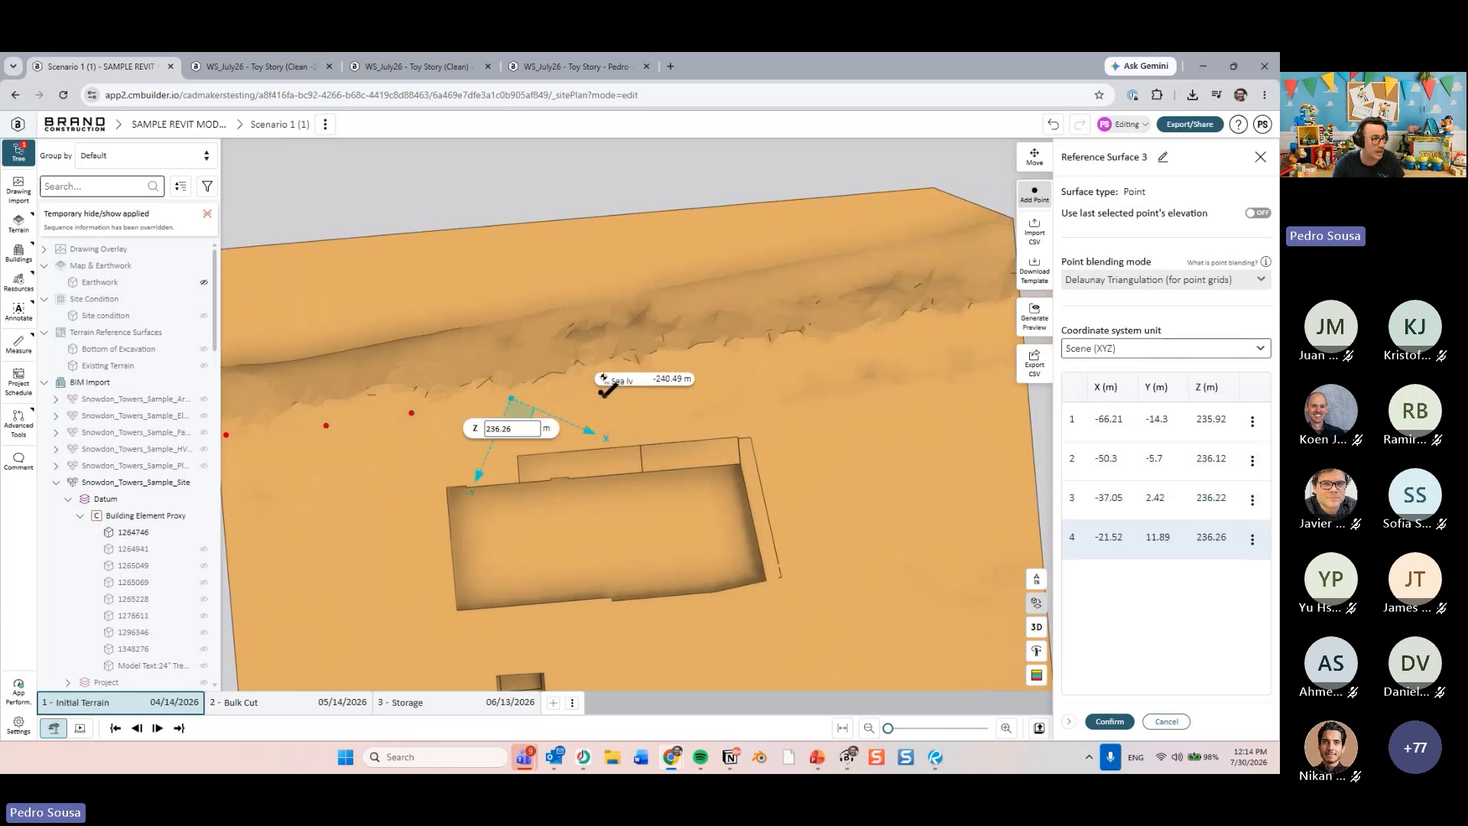
click(603, 387)
click(694, 370)
mouse_move(709, 367)
mouse_down()
mouse_move(693, 370)
mouse_move(710, 386)
mouse_up()
click(710, 373)
click(785, 364)
click(848, 349)
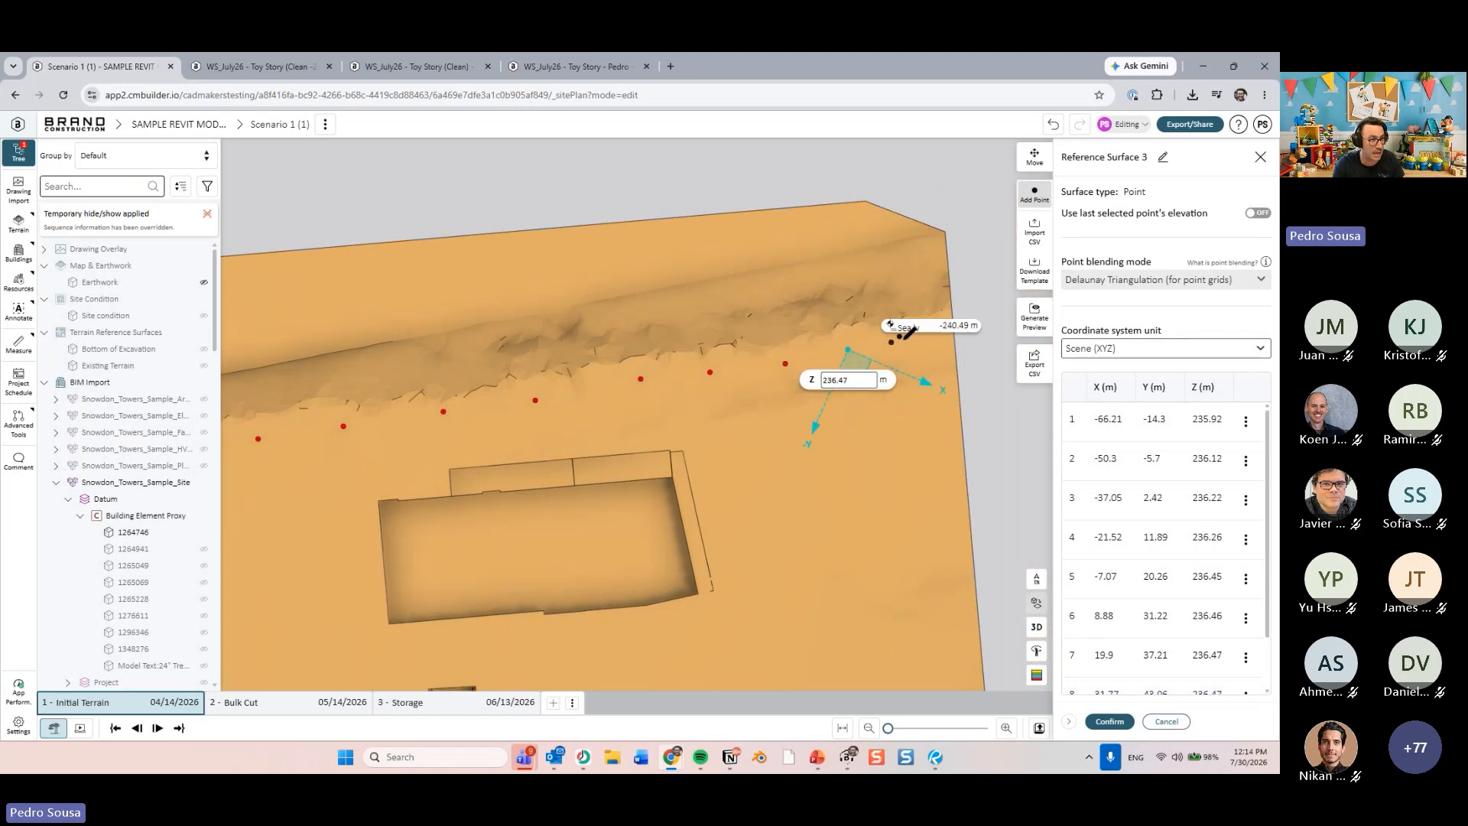
click(942, 333)
- Place a second row of eight surface points along the middle of the slope, back toward the first terrain edge
click(946, 284)
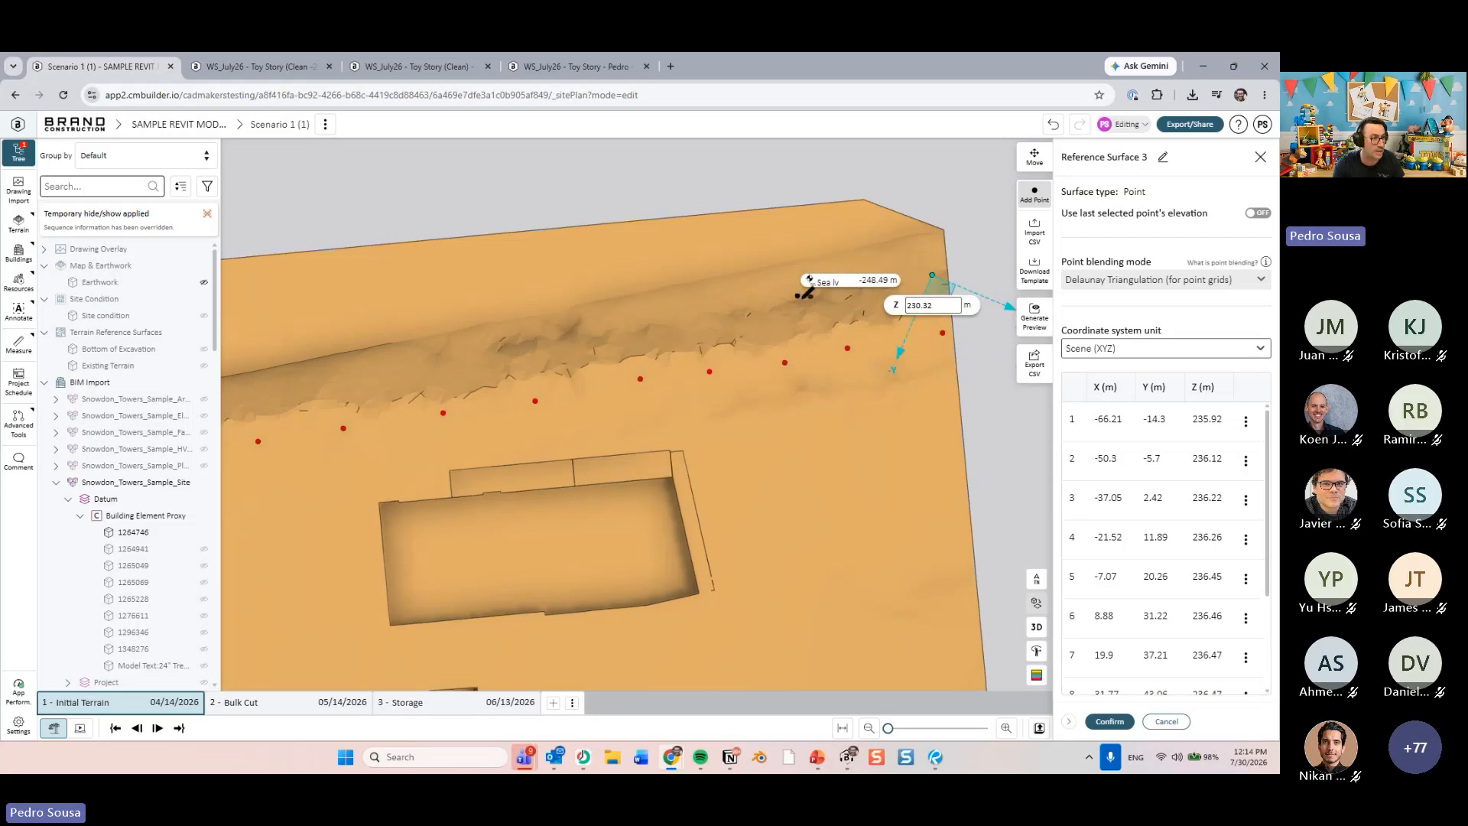
click(799, 299)
click(662, 317)
click(578, 333)
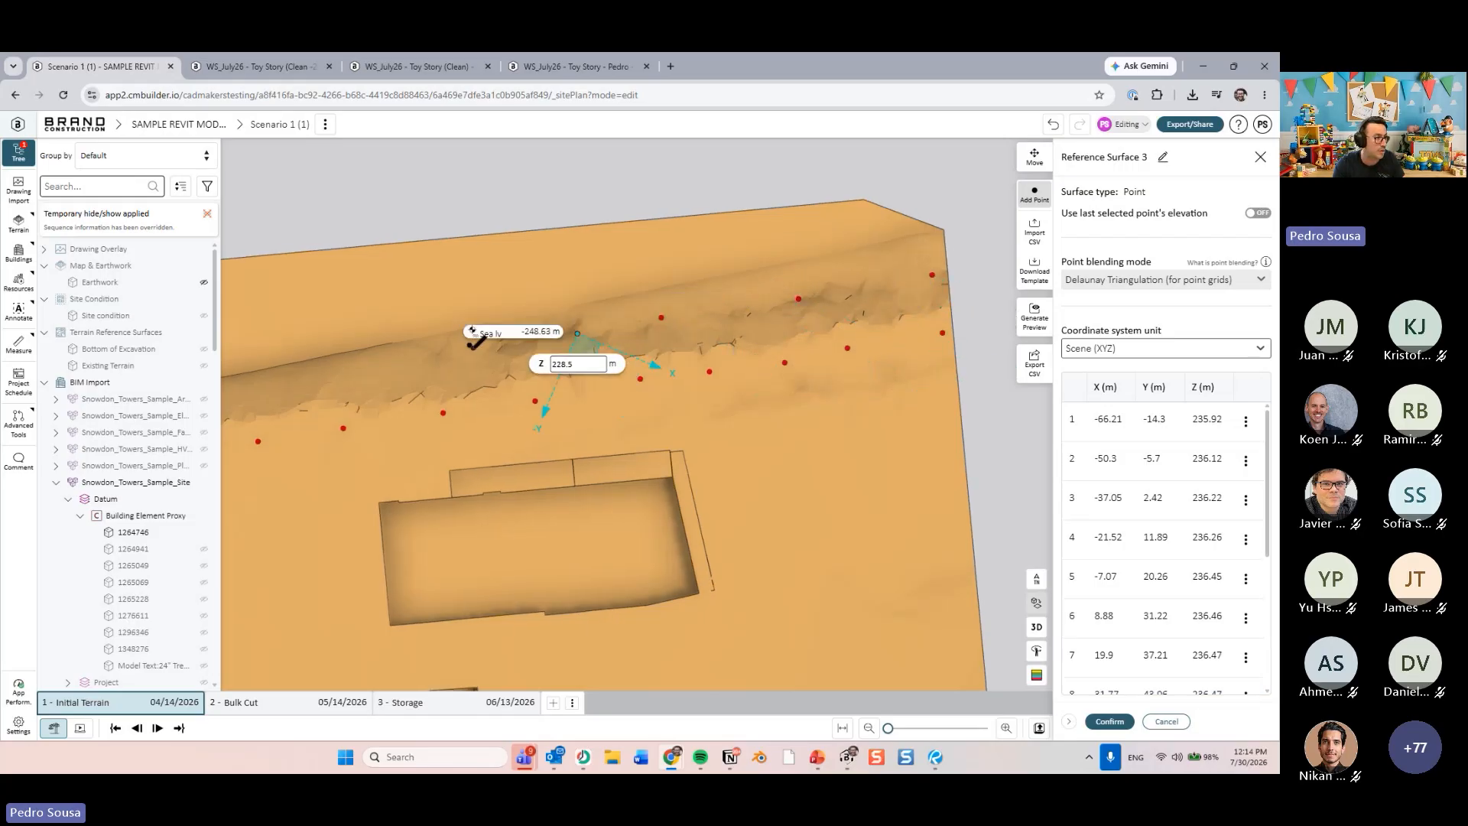
click(467, 351)
drag(240, 374, 418, 362)
click(562, 355)
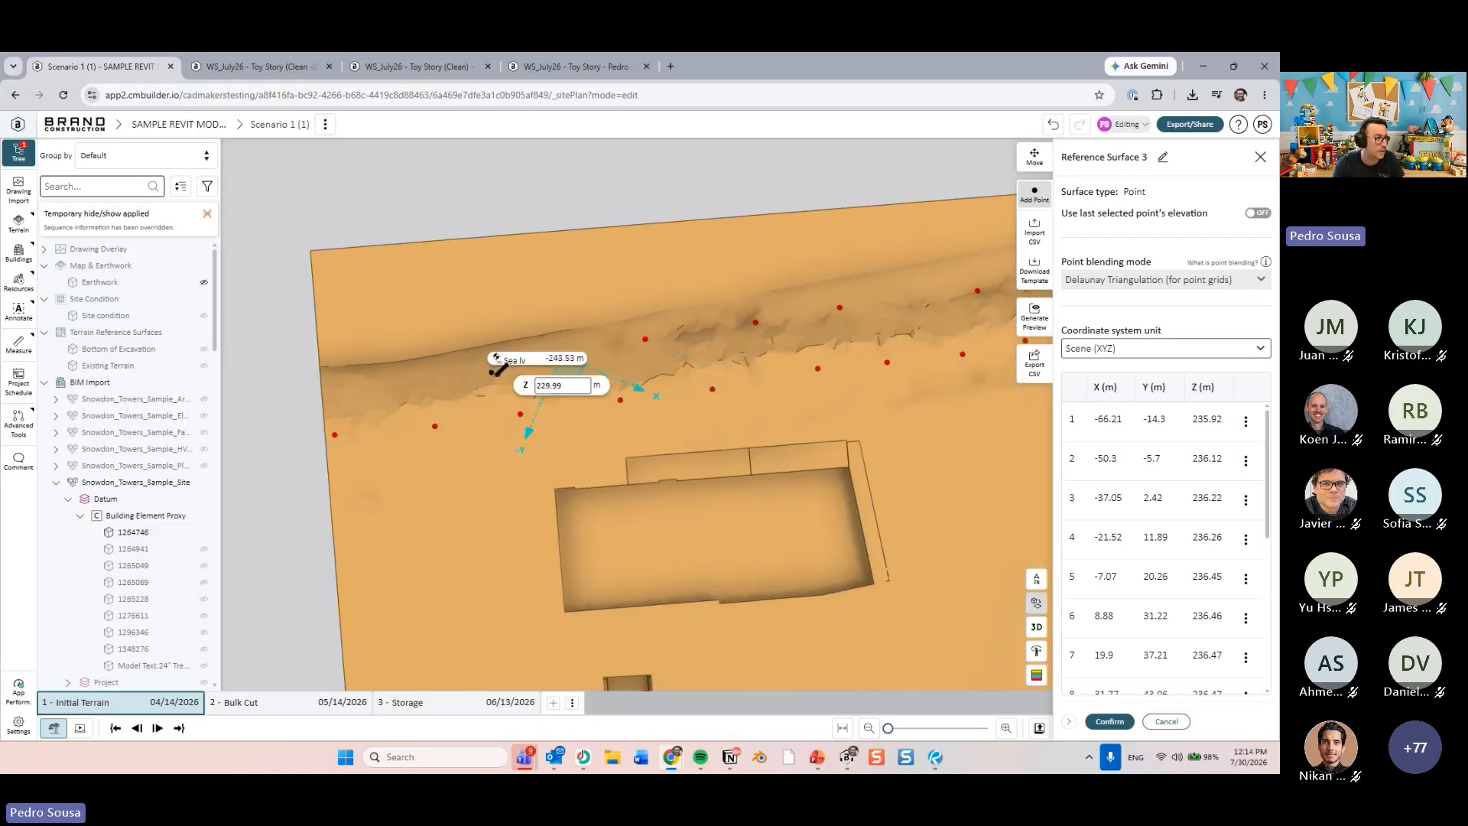
click(476, 376)
click(380, 391)
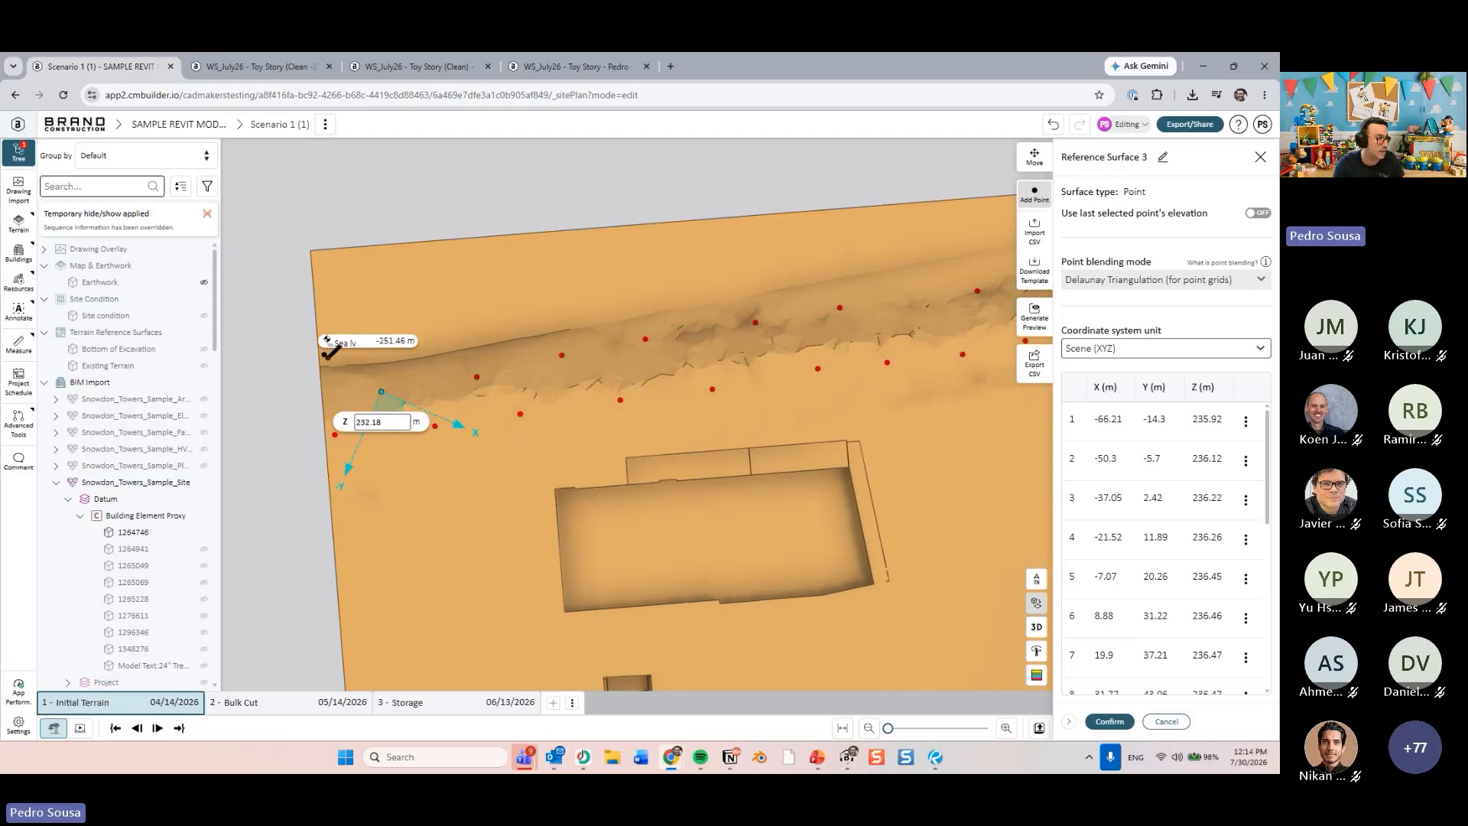
- Place a third row of surface points along the foot of the slope, from one terrain edge across to the opposite edge
click(327, 359)
click(416, 349)
drag(528, 322, 462, 348)
click(459, 356)
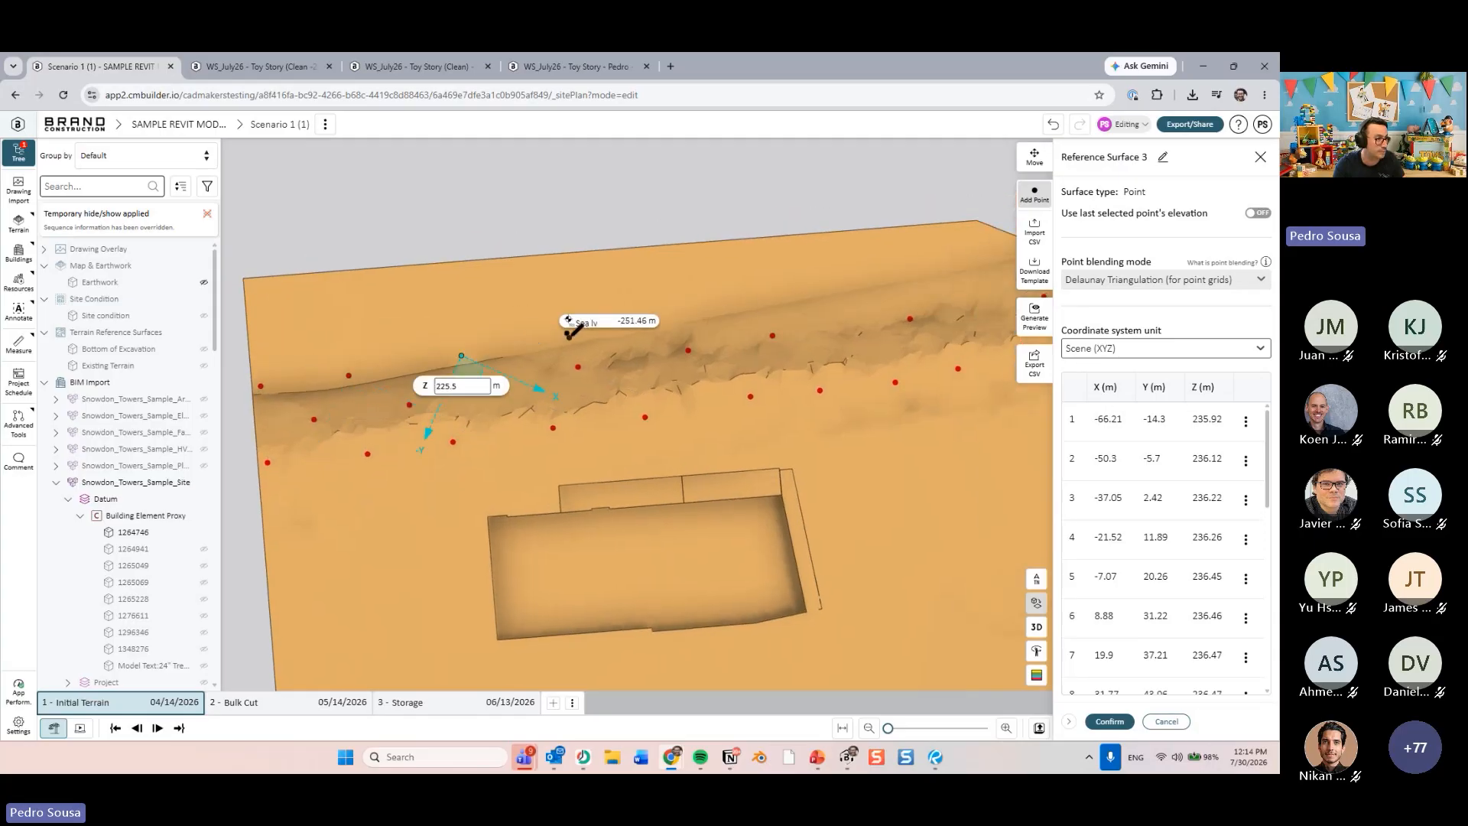
click(572, 335)
drag(578, 334, 516, 356)
click(546, 356)
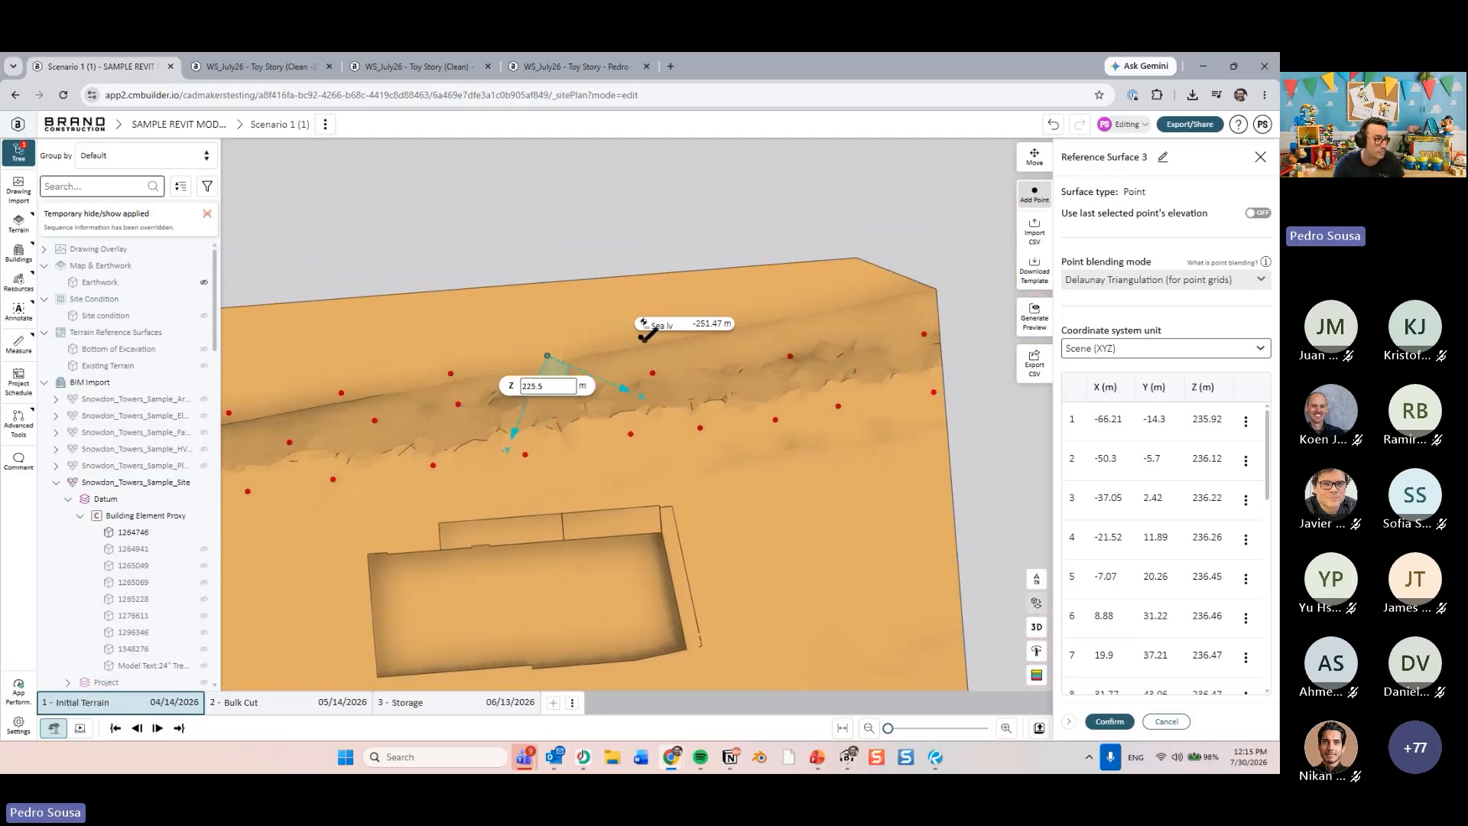
click(642, 341)
click(751, 321)
click(834, 305)
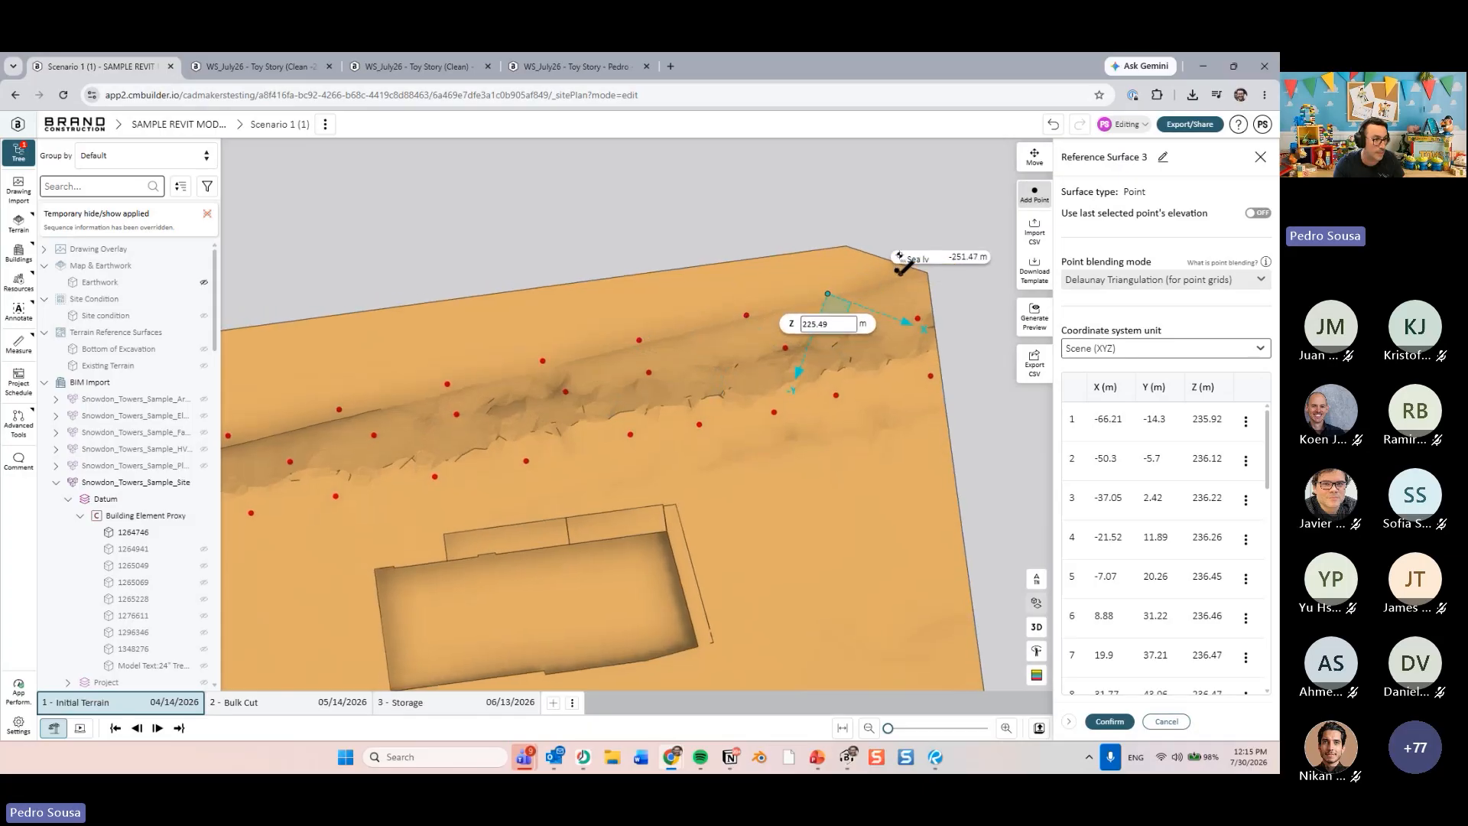
click(900, 273)
- Add six surface points down the terrain's side edge, from the top of the slope to the far corner
scroll(907, 382, down, 2)
drag(908, 447, 750, 361)
click(767, 332)
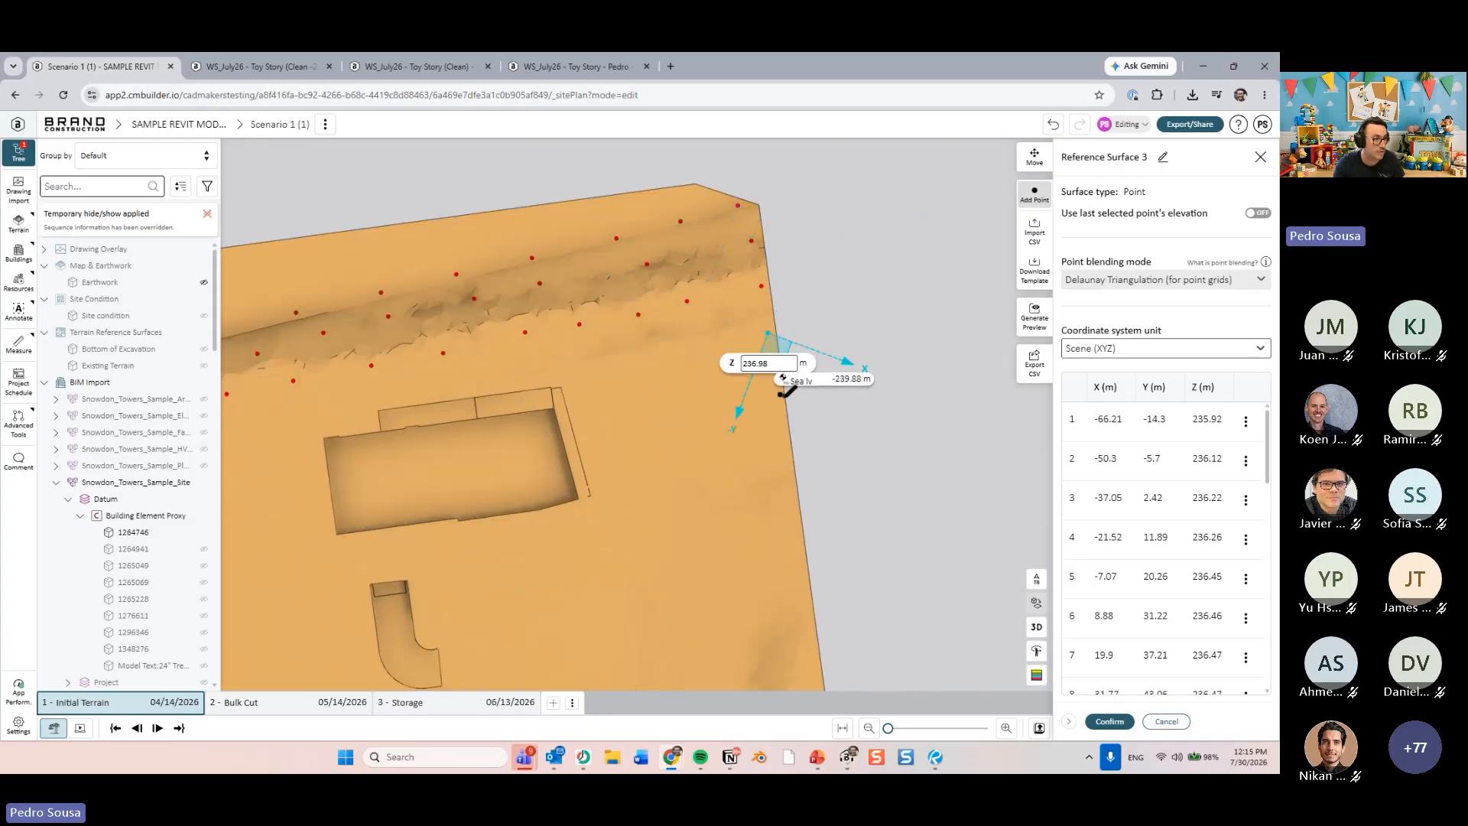
click(783, 405)
drag(781, 501, 756, 404)
click(761, 395)
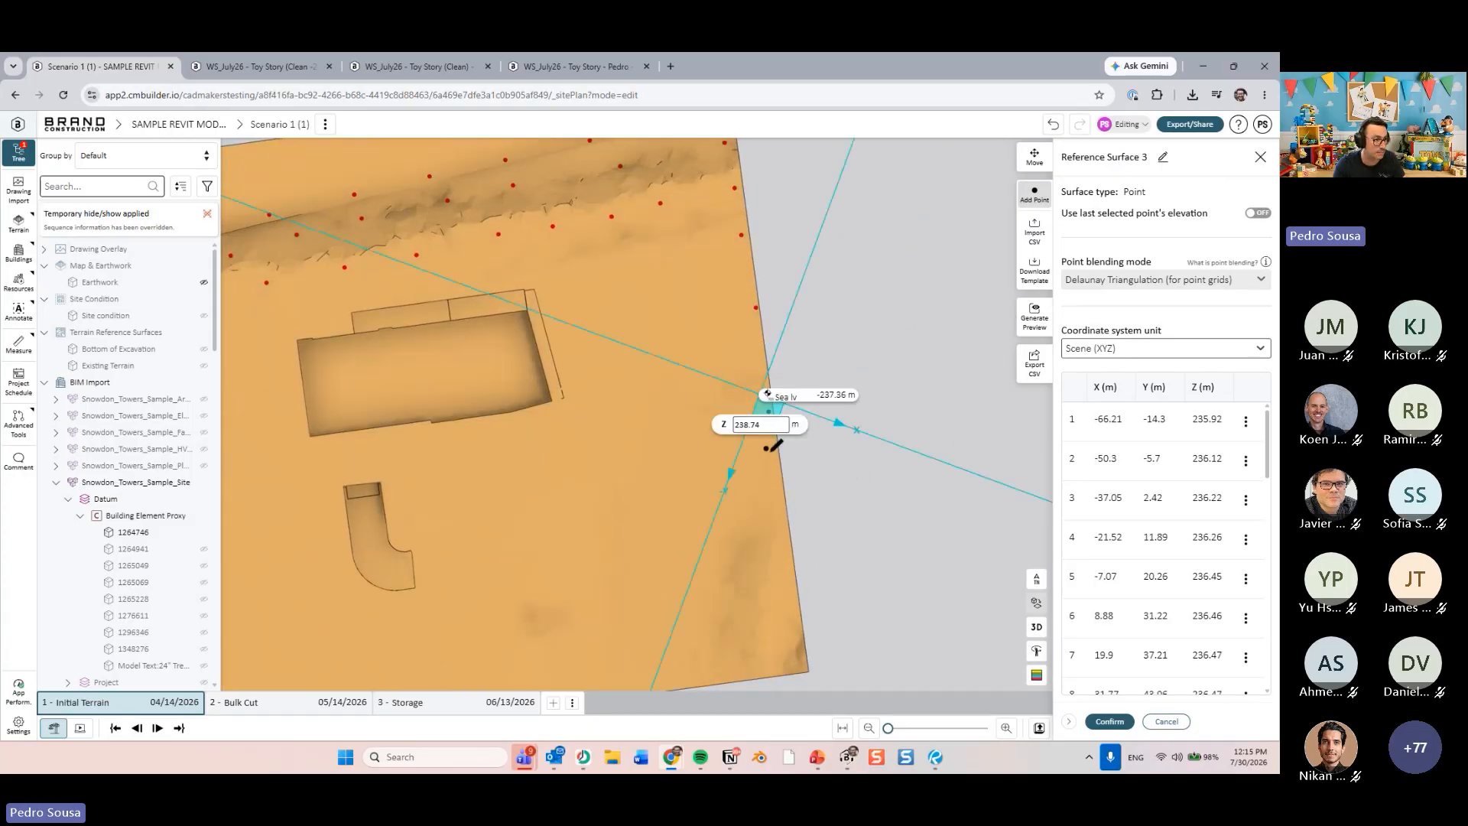
click(777, 472)
click(785, 551)
click(792, 638)
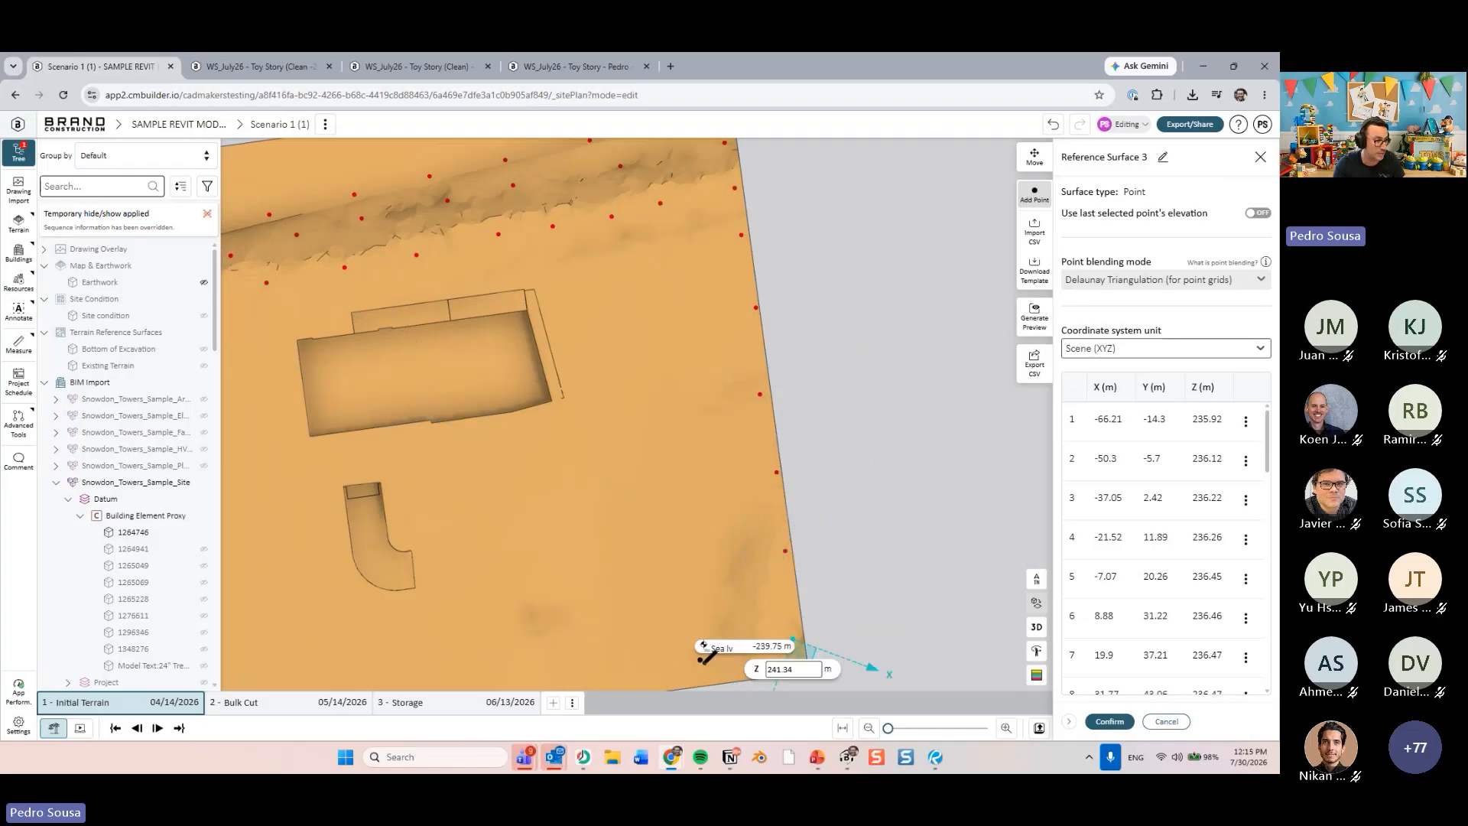
- Fill the strip inside that side edge with ten staggered points, from the far corner back toward the slope
click(706, 664)
click(745, 582)
click(704, 588)
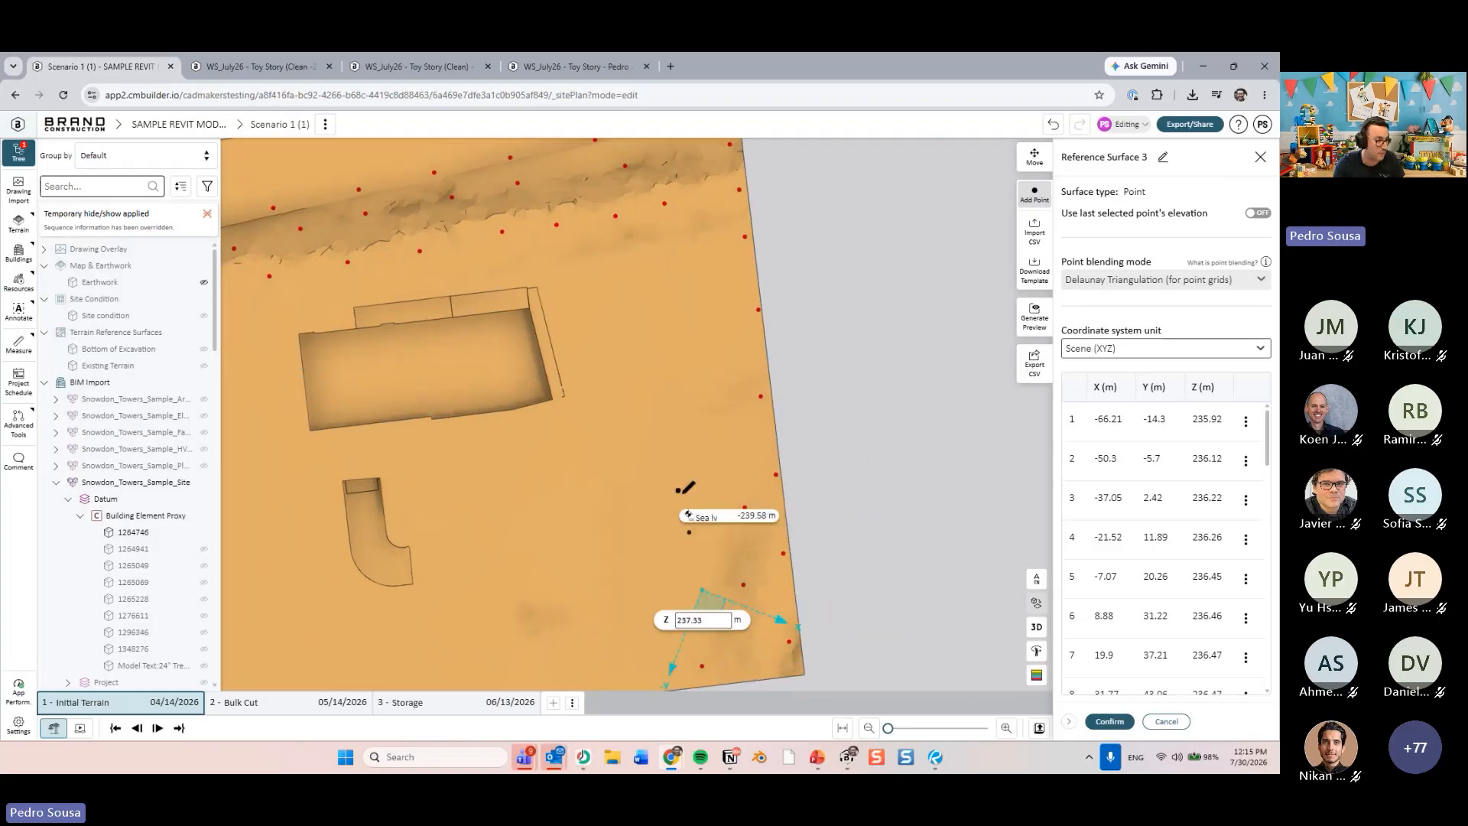
click(747, 506)
click(721, 445)
click(680, 512)
click(696, 376)
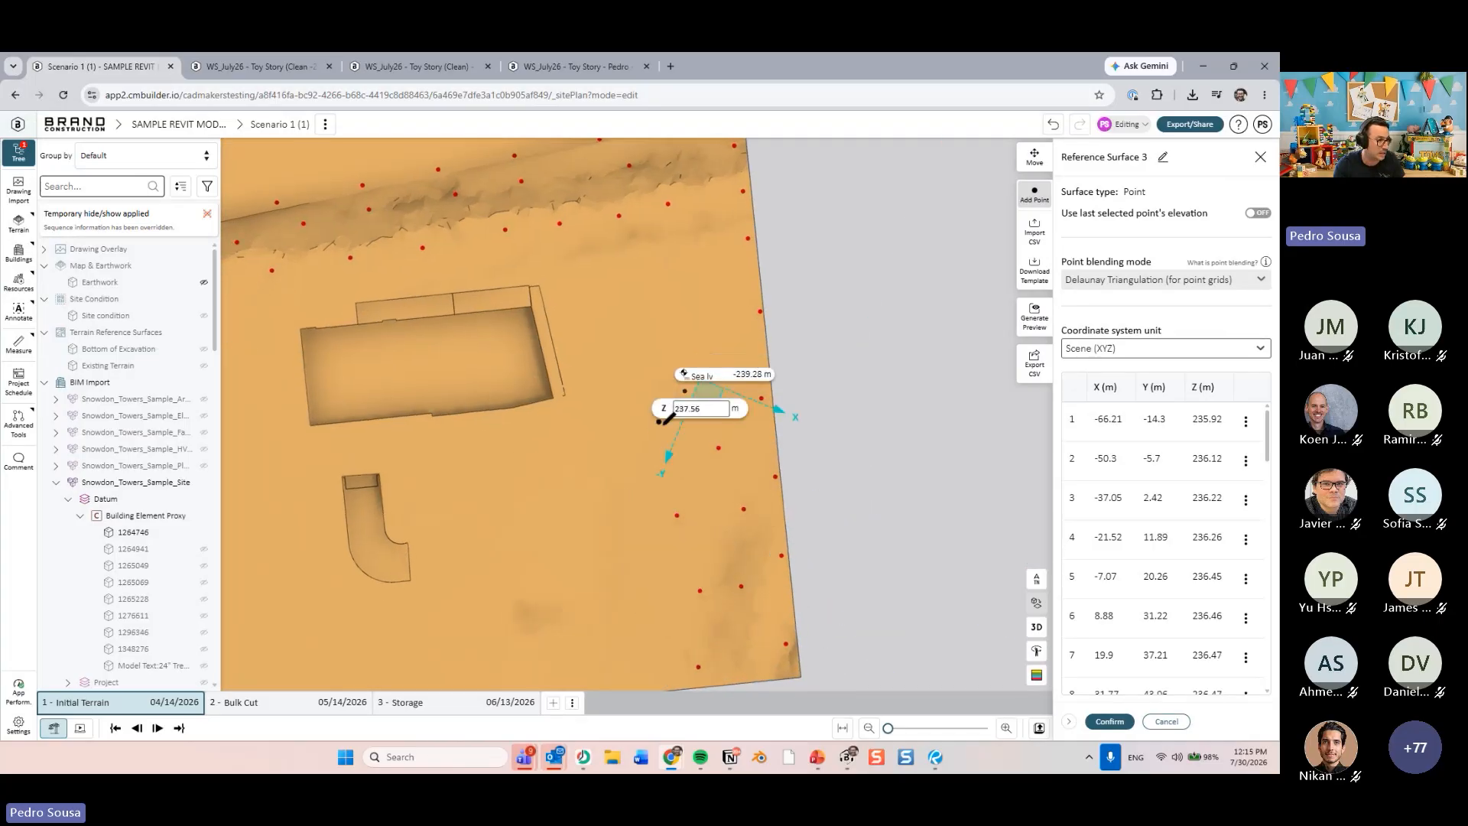
click(721, 309)
click(688, 264)
click(617, 267)
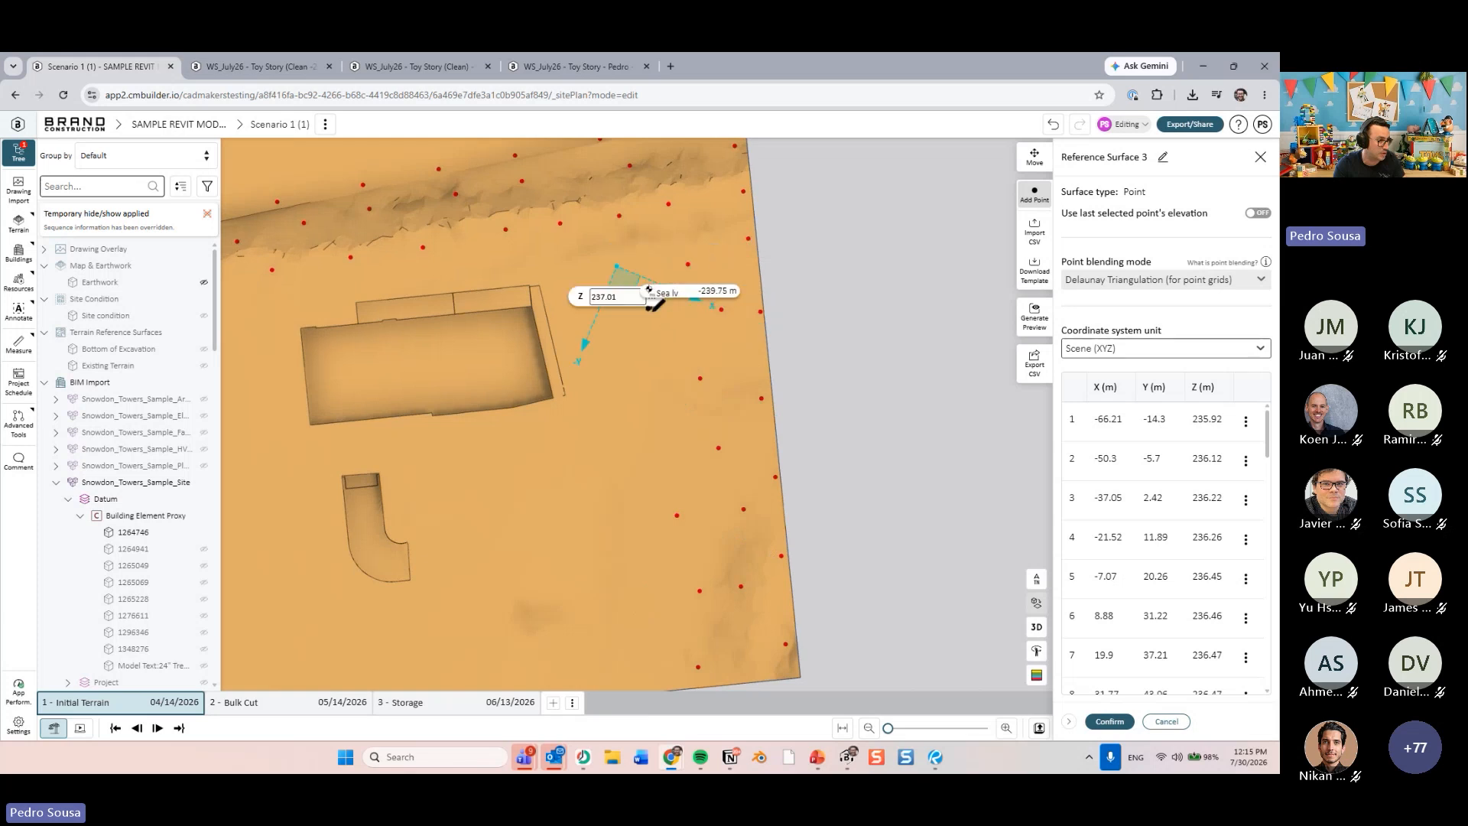
- Place six more points on the flat ground between that strip and the end of the large building excavation
click(653, 310)
click(647, 381)
click(664, 448)
click(587, 473)
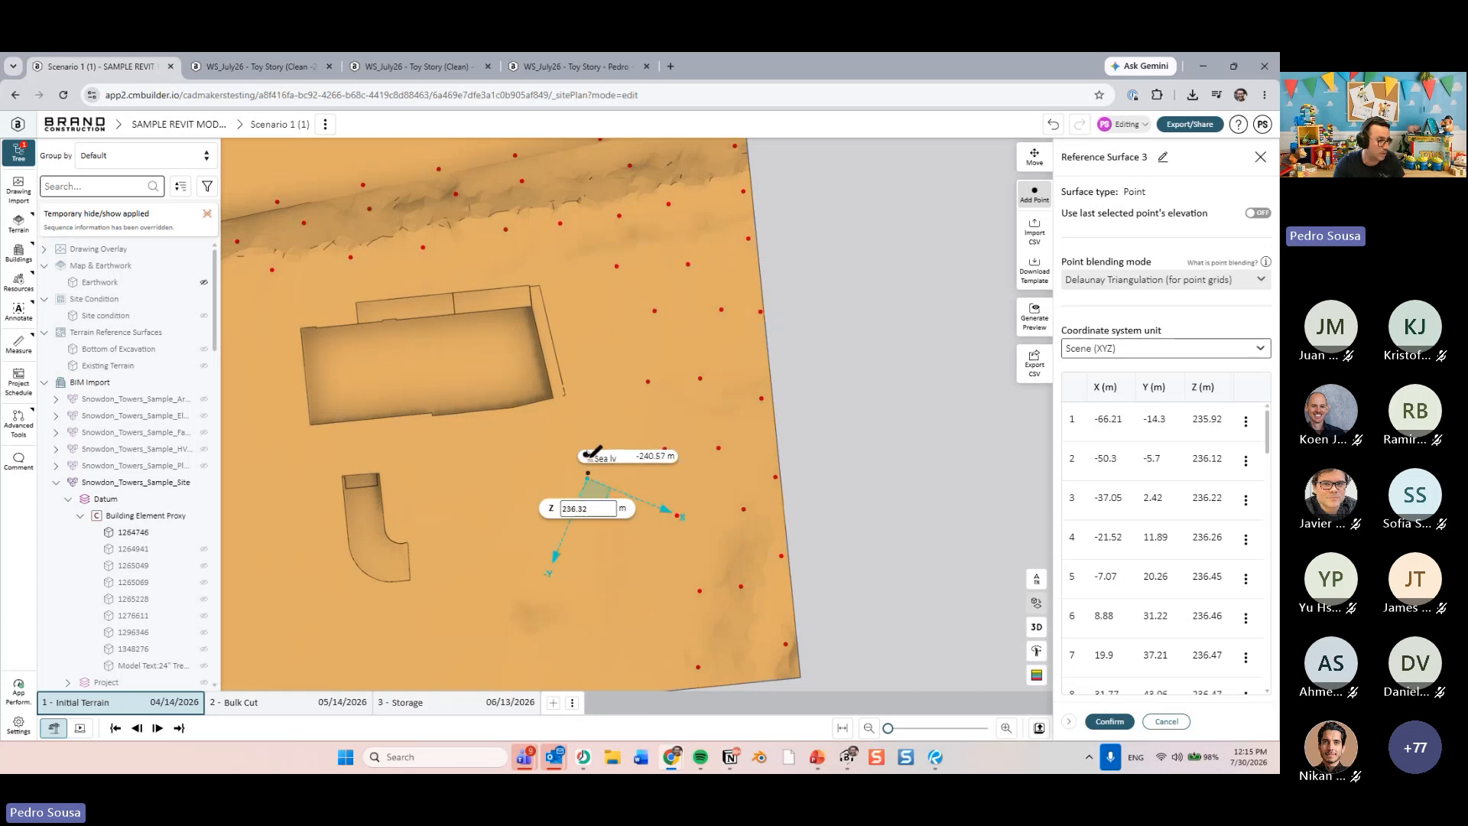
click(591, 405)
click(583, 334)
- Add a row of points along the building excavation's slope-facing side and onward to the opposite terrain edge
click(552, 278)
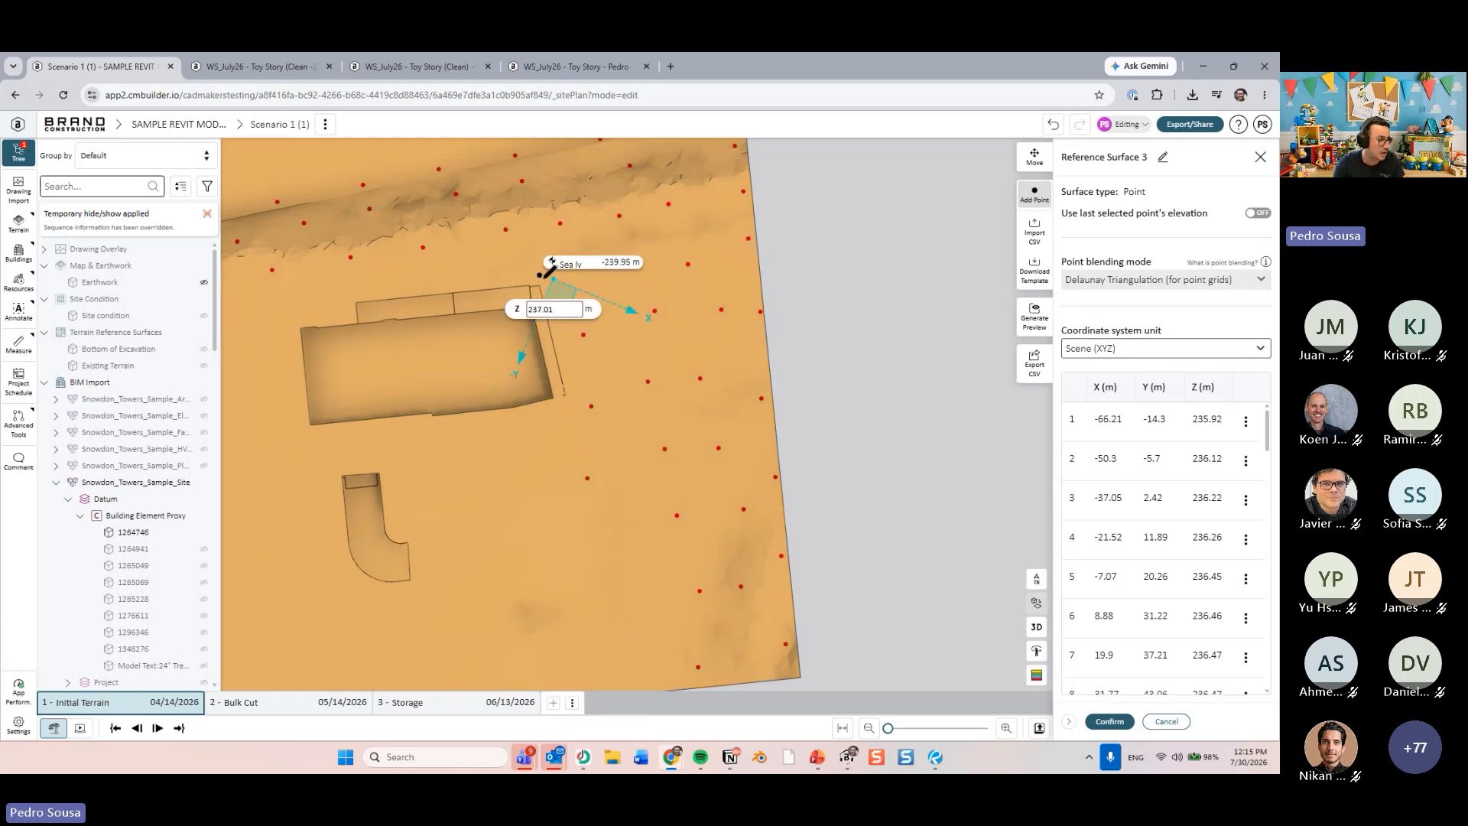
click(499, 279)
middle_drag(430, 283, 538, 293)
click(544, 296)
click(473, 299)
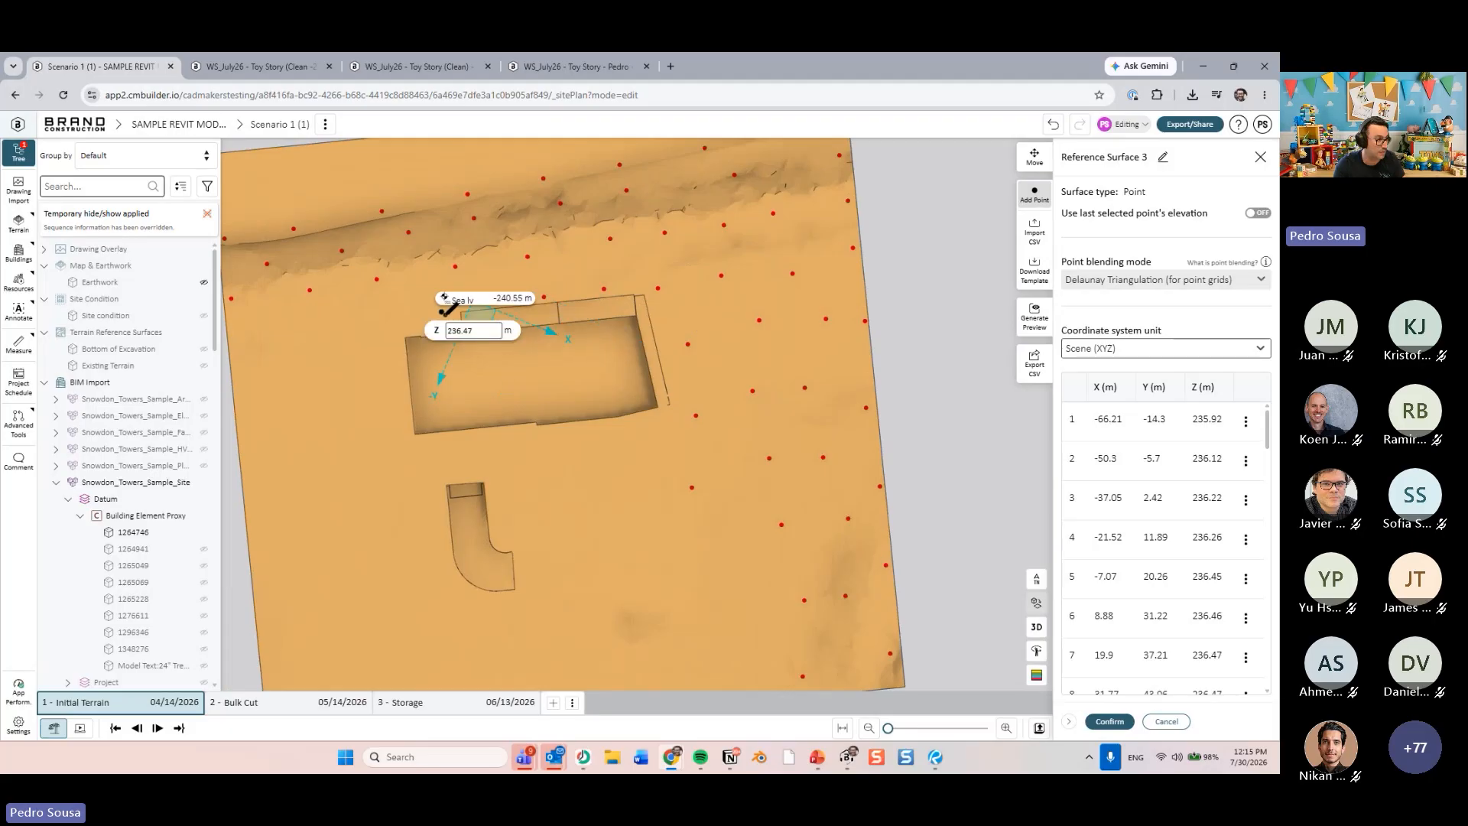
click(450, 315)
click(403, 330)
click(351, 335)
click(270, 344)
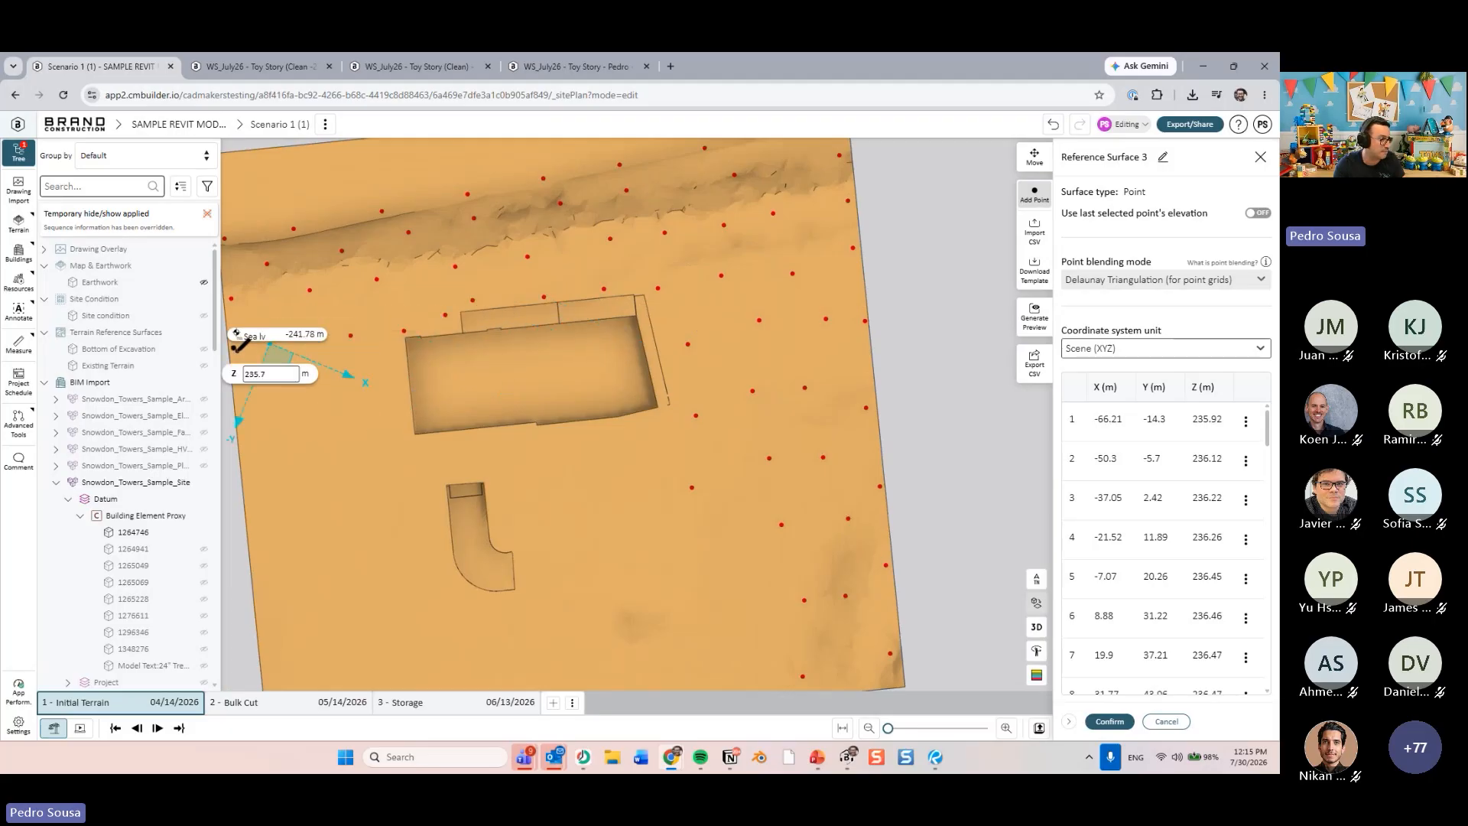
click(317, 333)
- Outline the rest of the building excavation with points around its near end and along its ramp-facing side
middle_drag(285, 441, 281, 450)
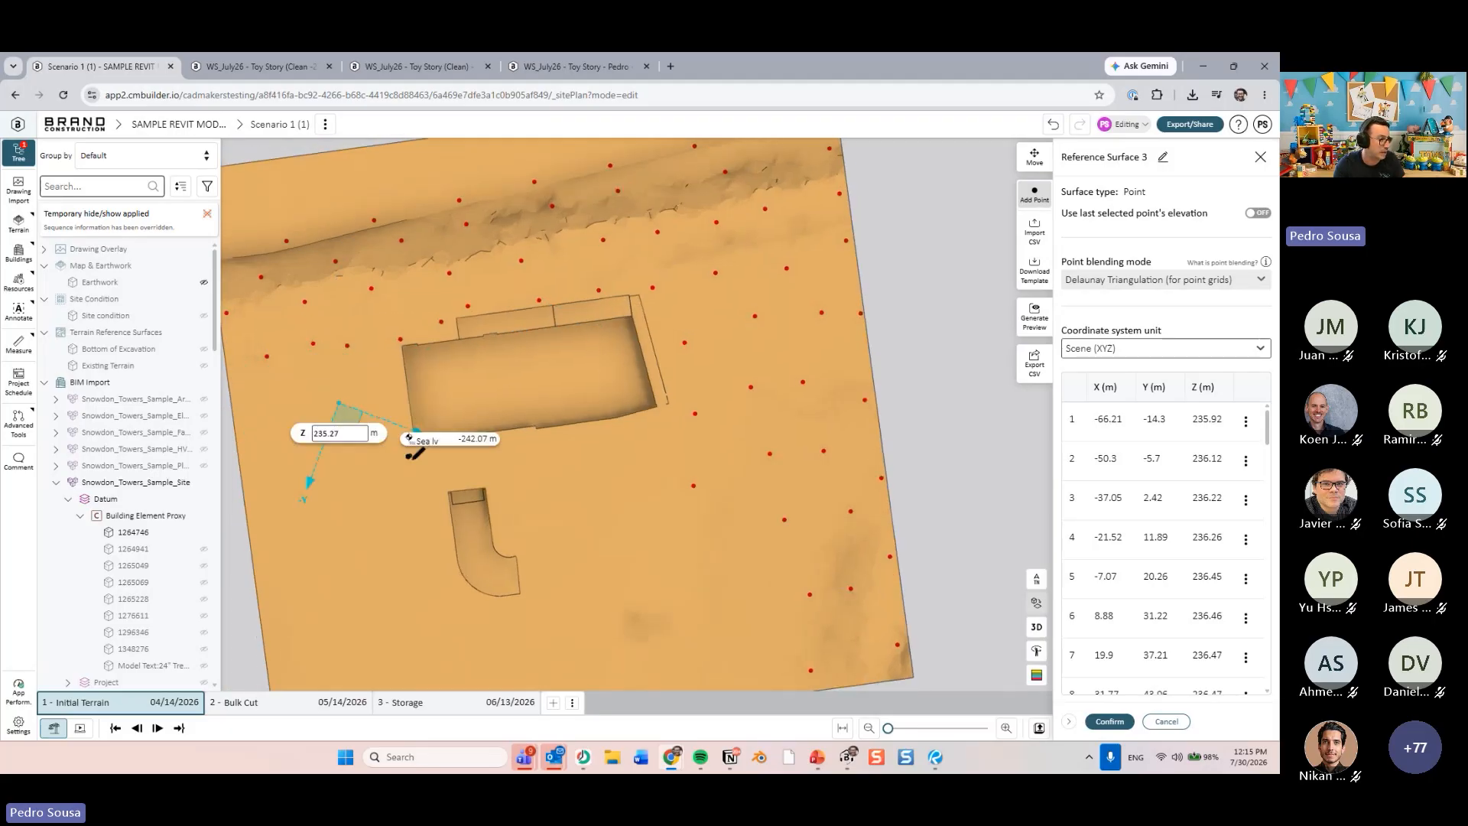
click(413, 459)
click(393, 400)
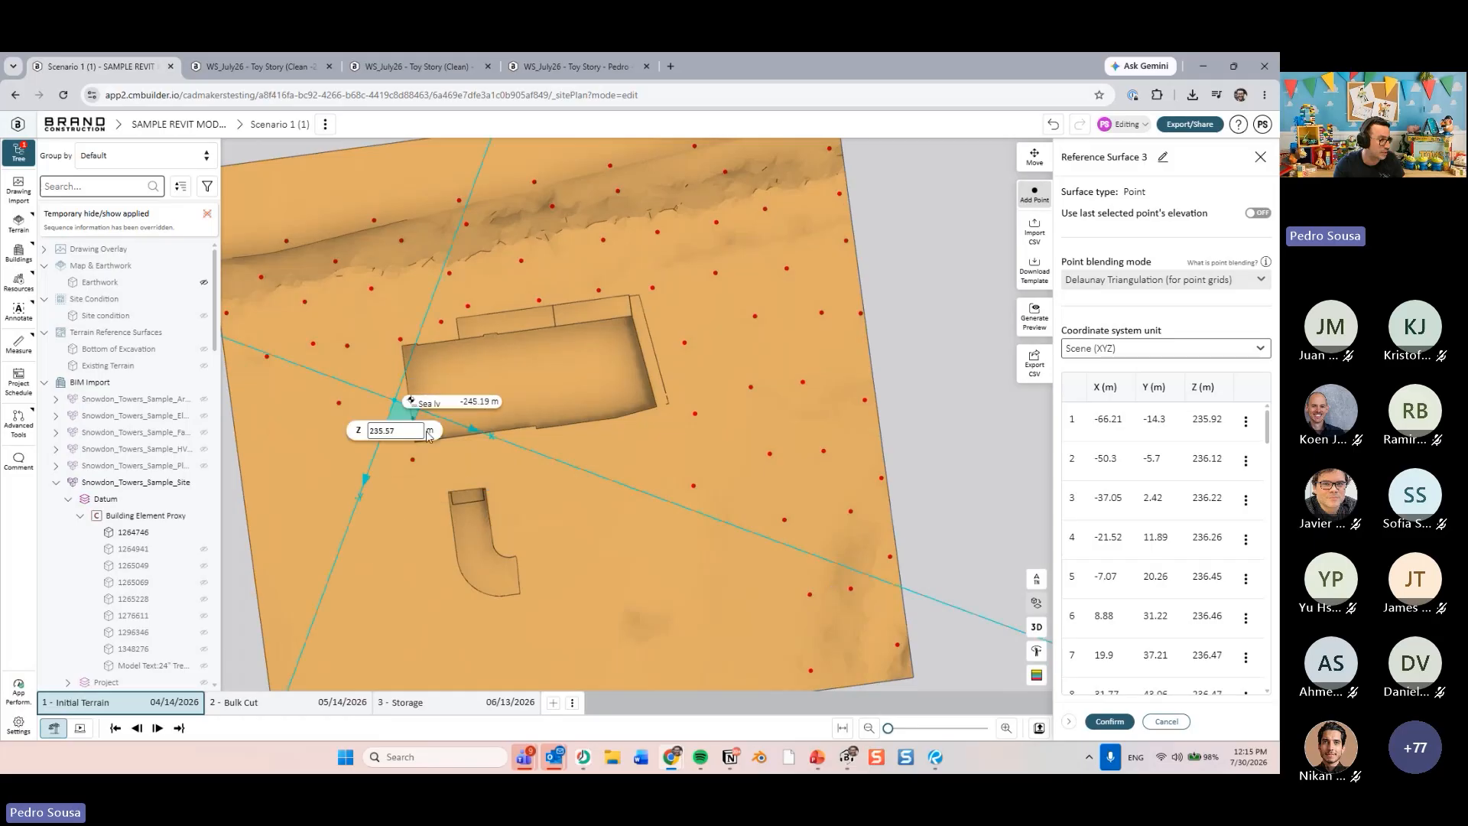
click(461, 448)
click(519, 438)
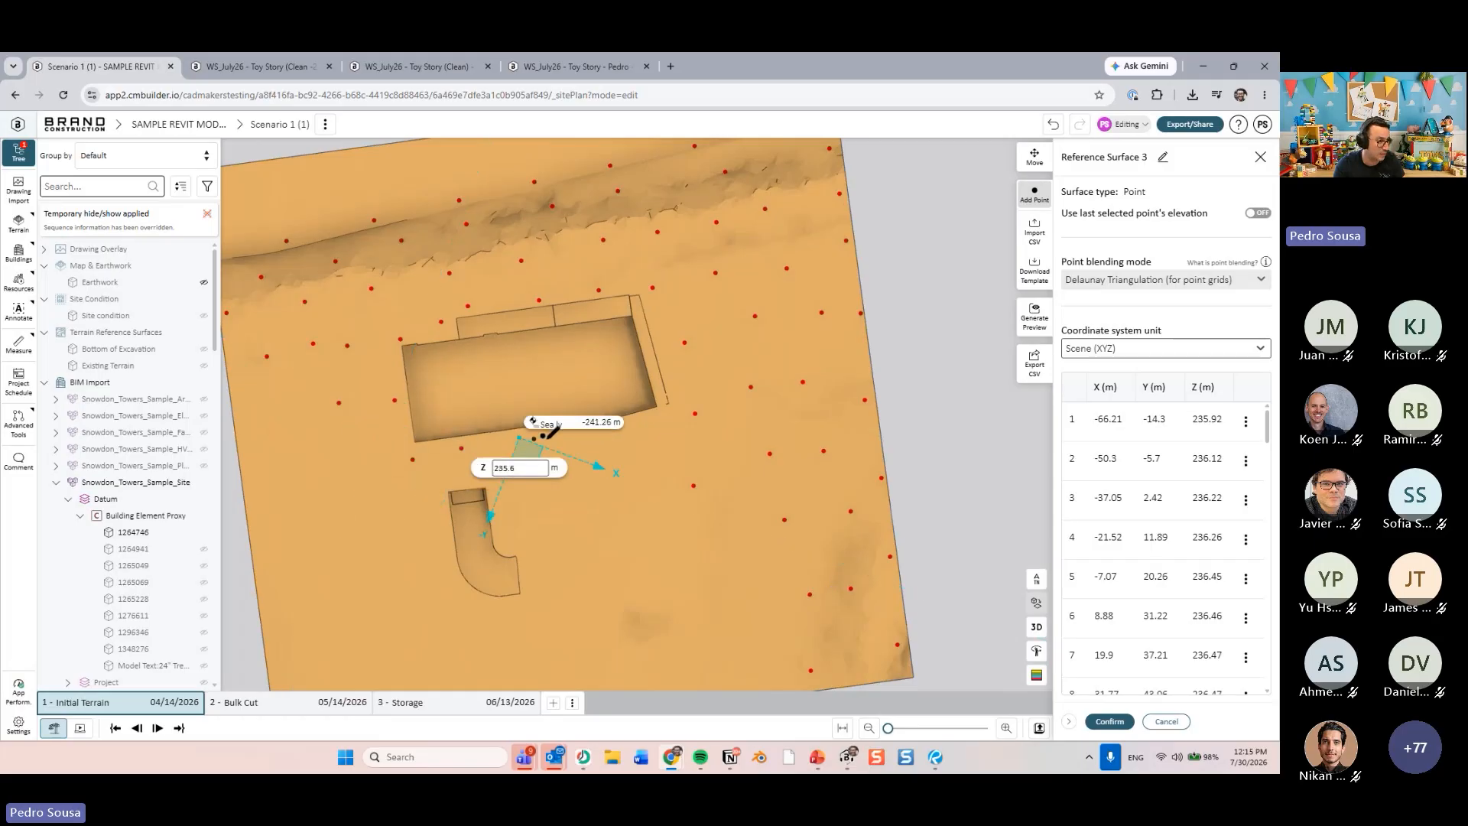
click(573, 436)
click(627, 426)
click(676, 404)
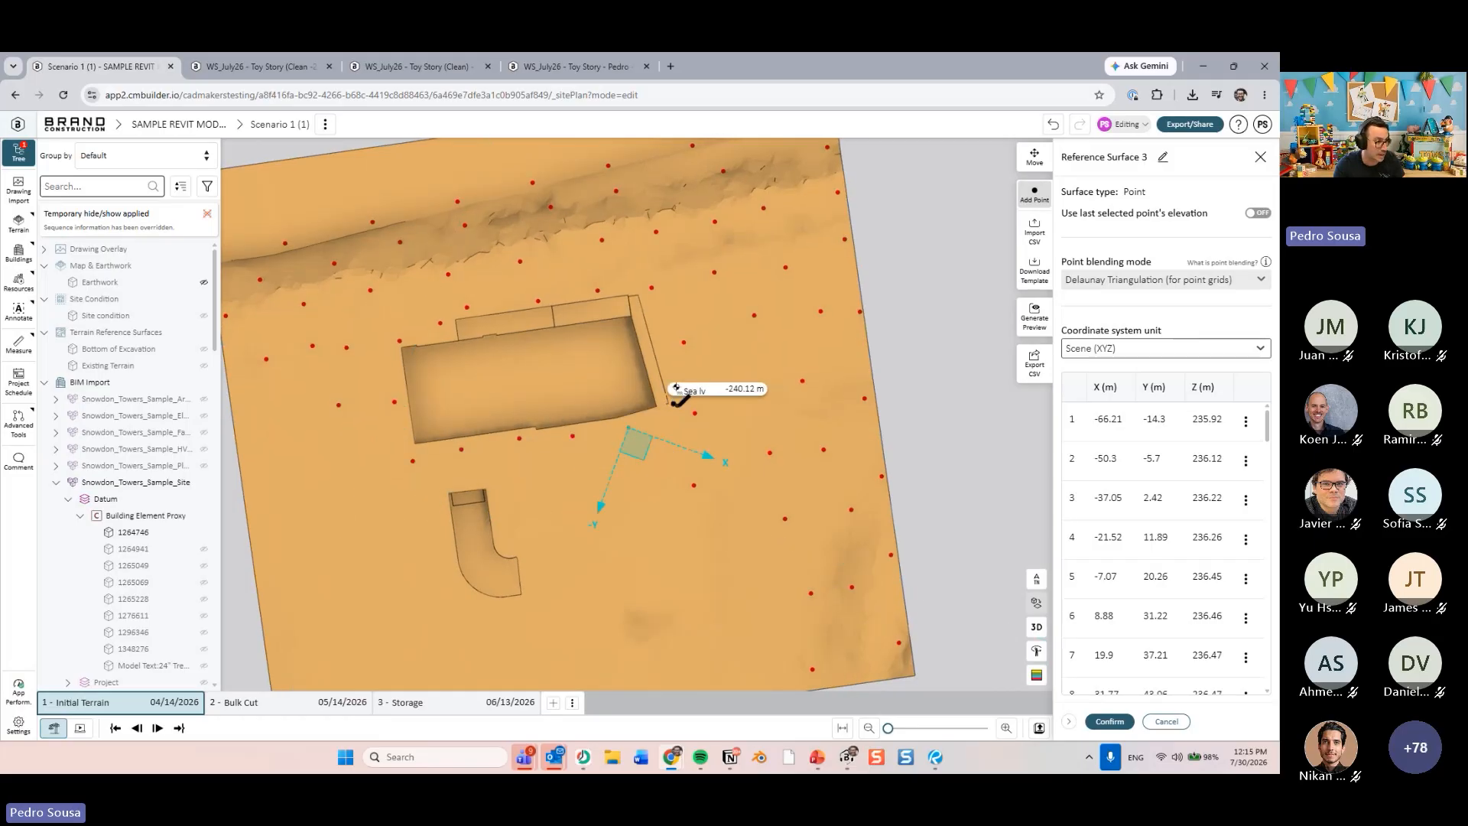
click(404, 422)
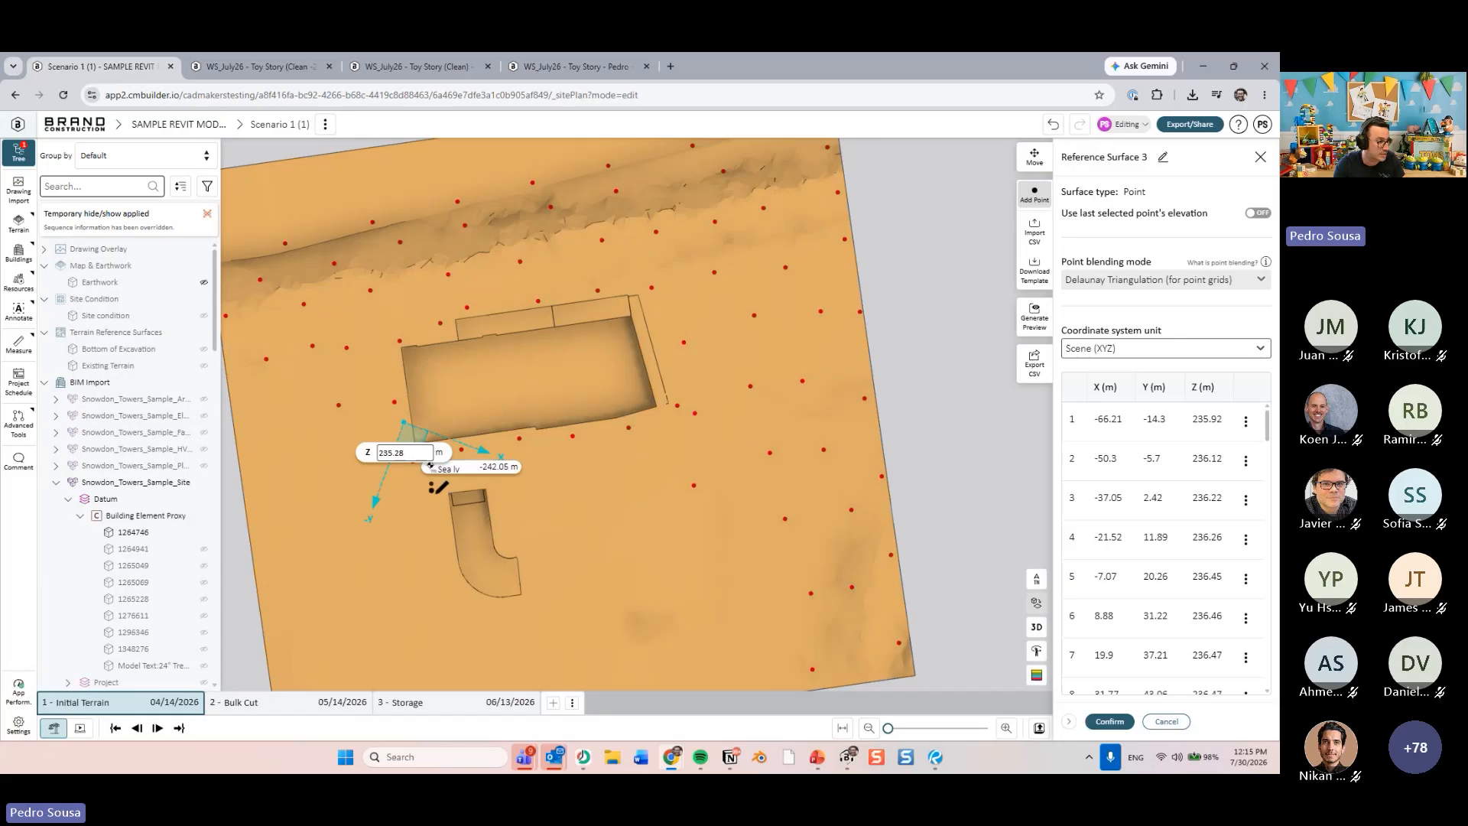
- Surround the J-shaped ramp excavation with surface points just outside its outline
click(440, 493)
click(449, 549)
click(458, 590)
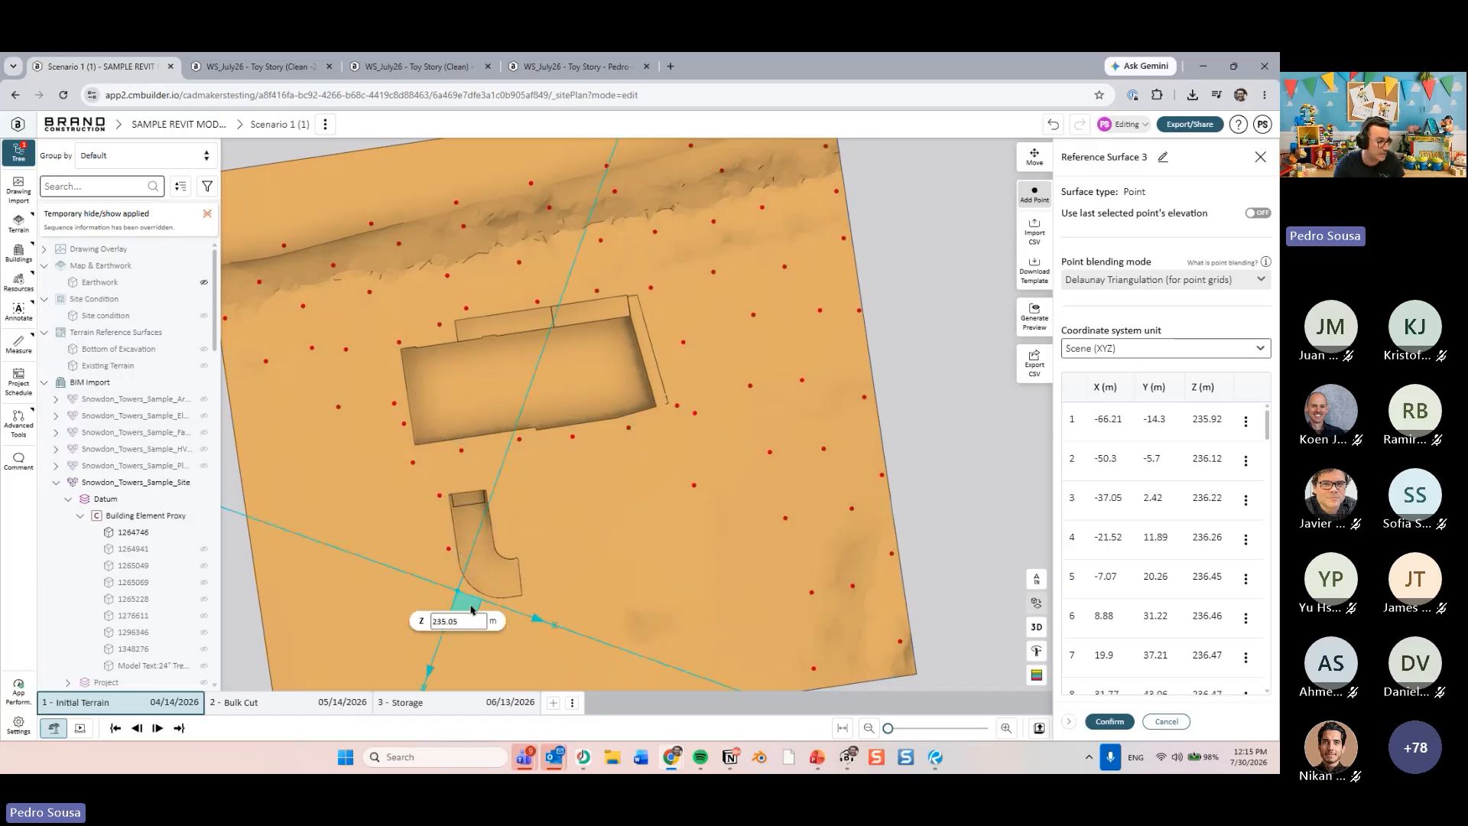
scroll(526, 585, up, 5)
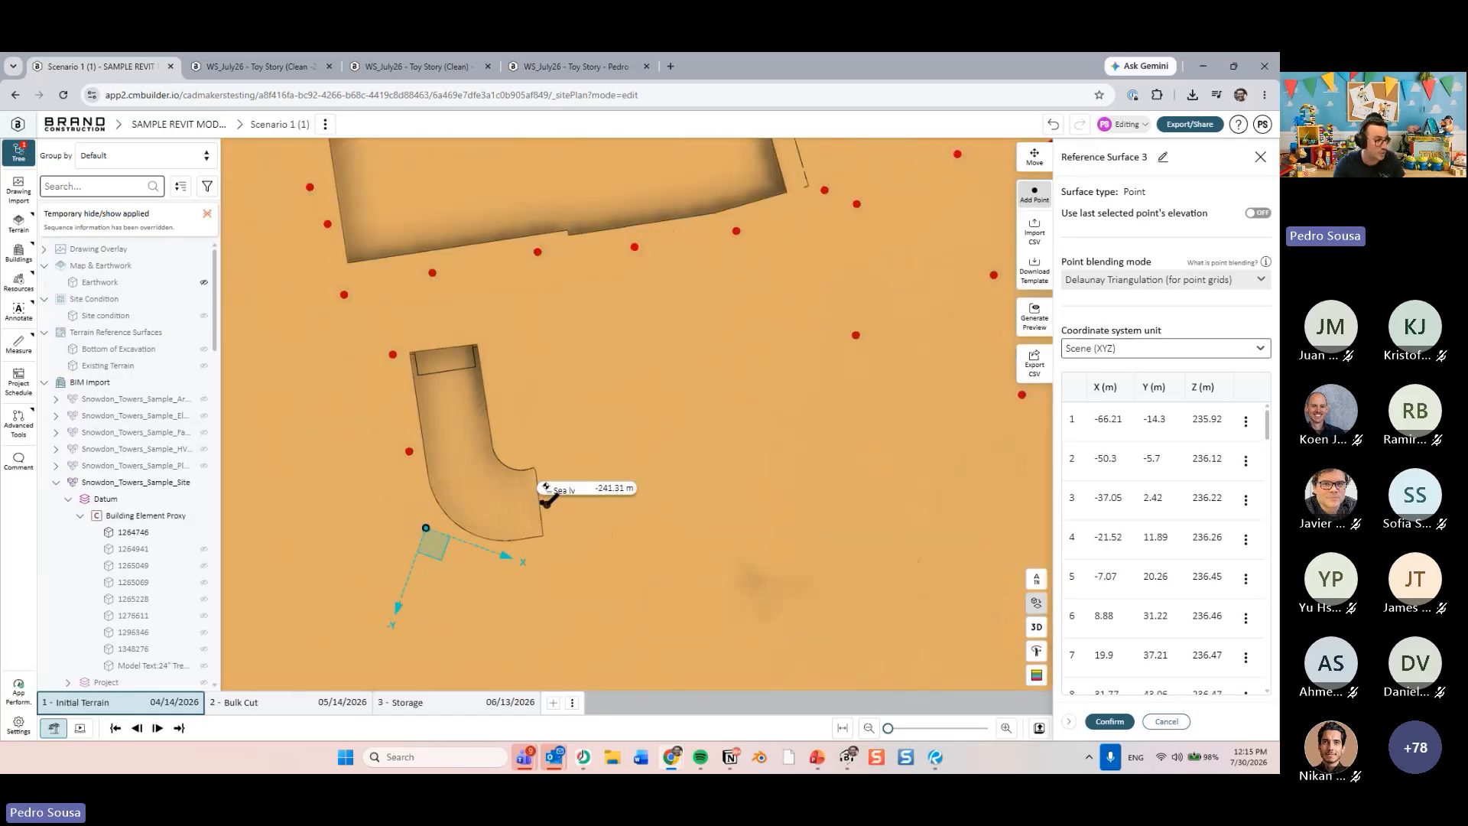
click(535, 554)
click(567, 530)
click(552, 461)
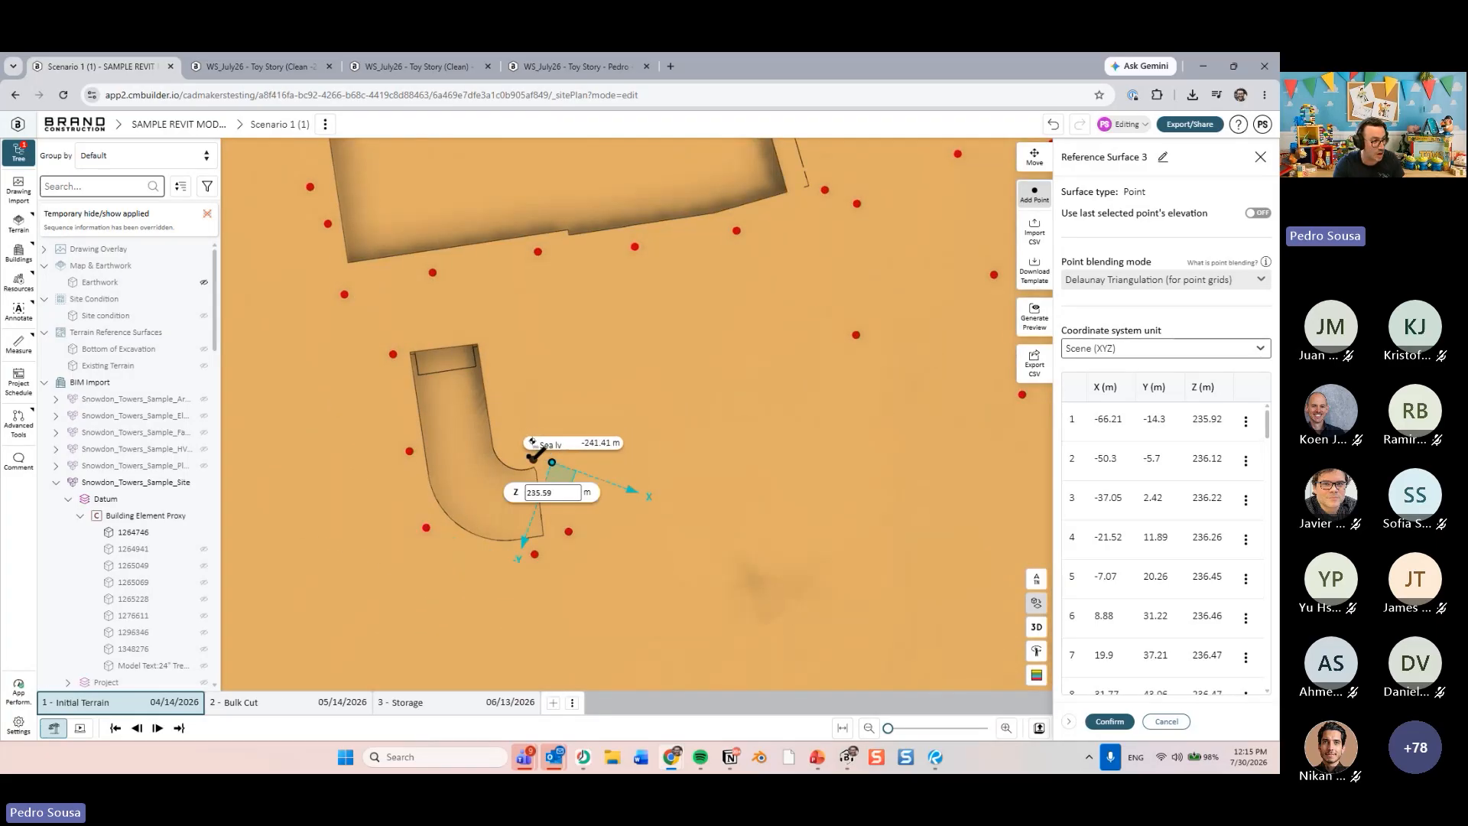
click(510, 419)
click(501, 348)
- Place five points on the open ground between the building excavation and the inner side of the J-shaped ramp
click(650, 322)
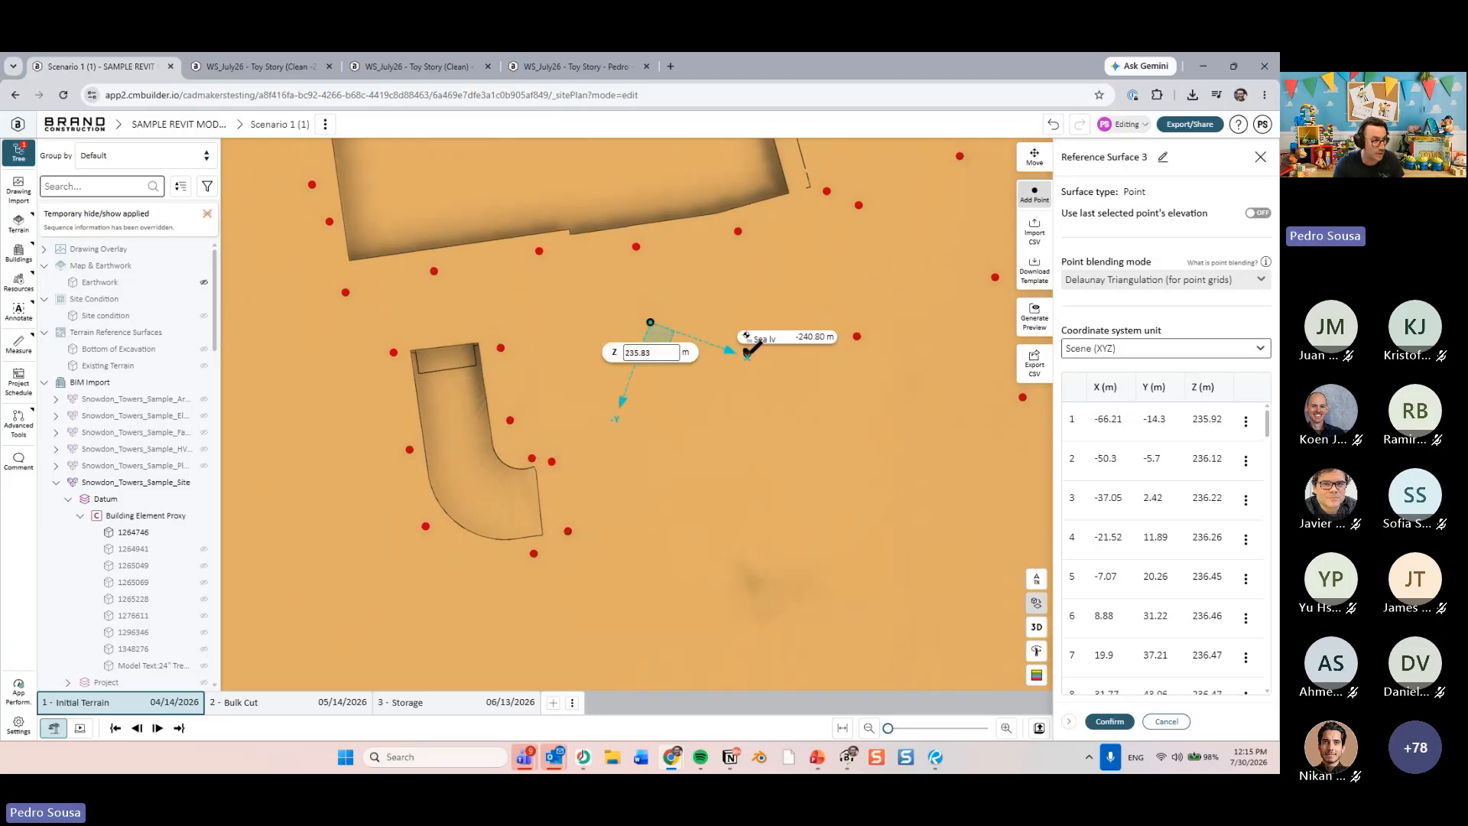
click(781, 332)
click(617, 418)
scroll(818, 491, down, 3)
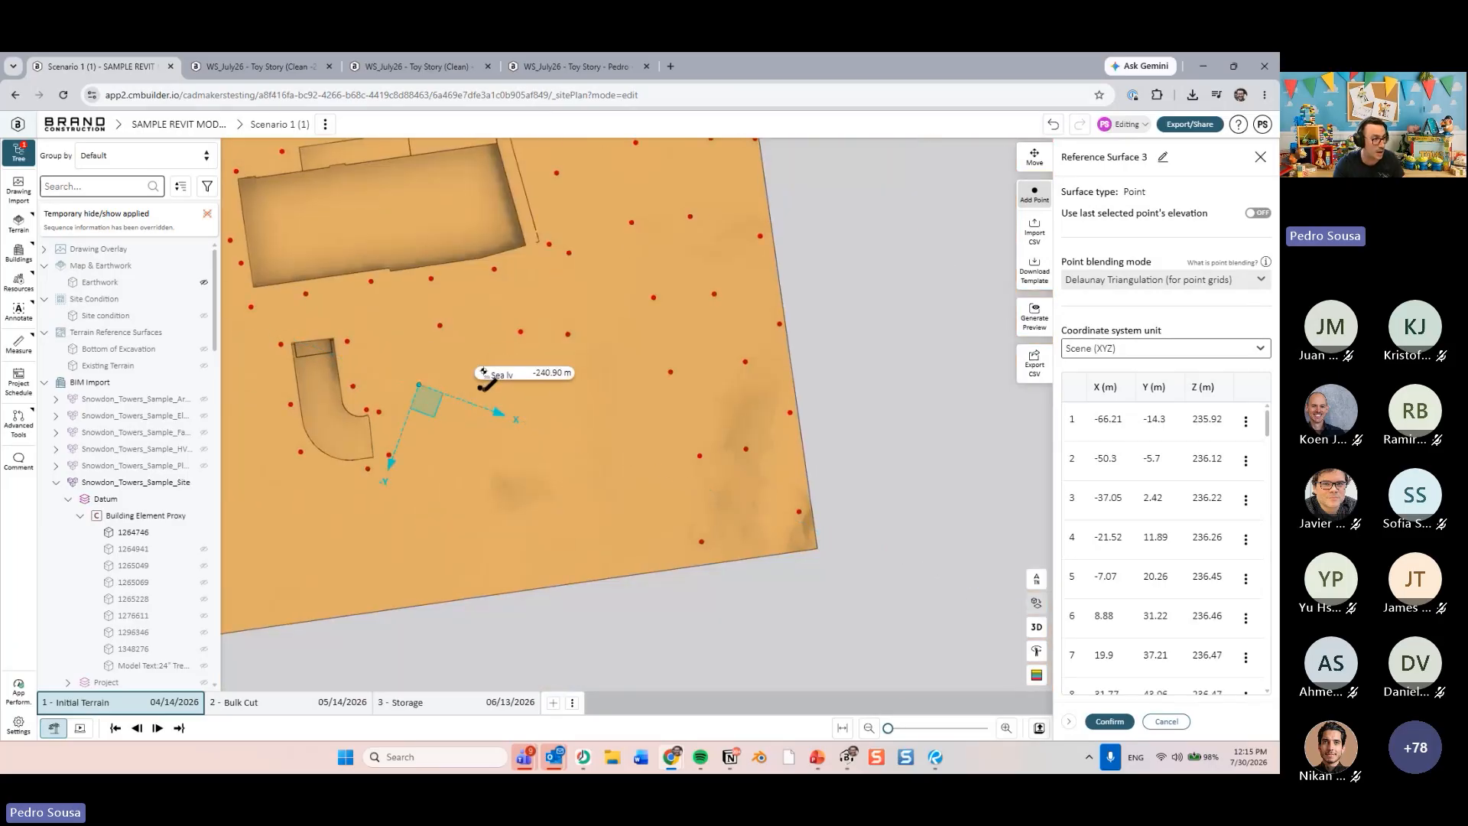
click(484, 391)
click(547, 391)
- Add six points across the open ground toward the far terrain corner and the boundary opposite the slope
middle_drag(666, 428, 702, 454)
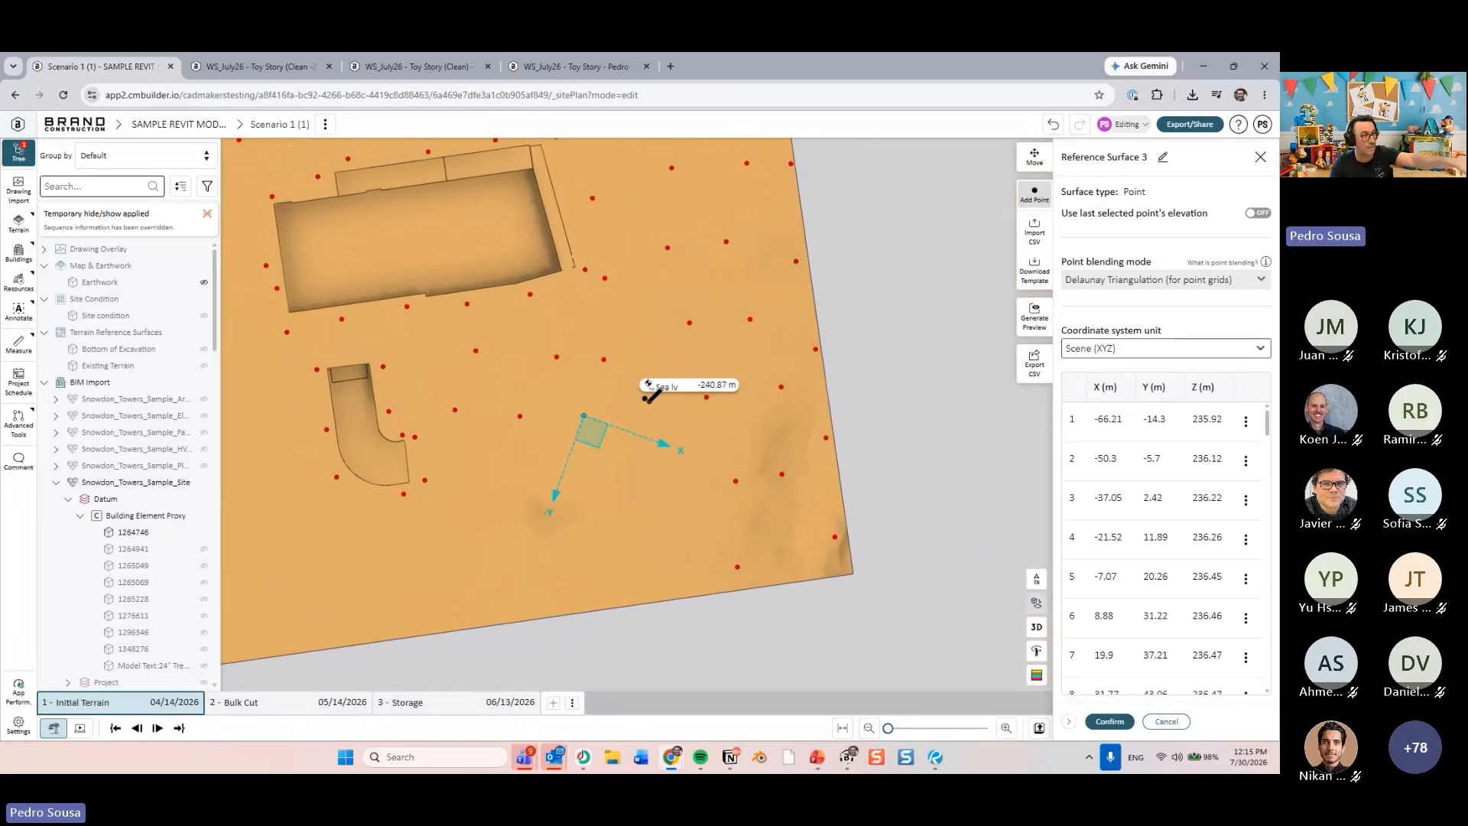
click(649, 402)
click(651, 474)
click(697, 517)
drag(678, 453, 619, 469)
click(561, 467)
click(642, 524)
click(665, 568)
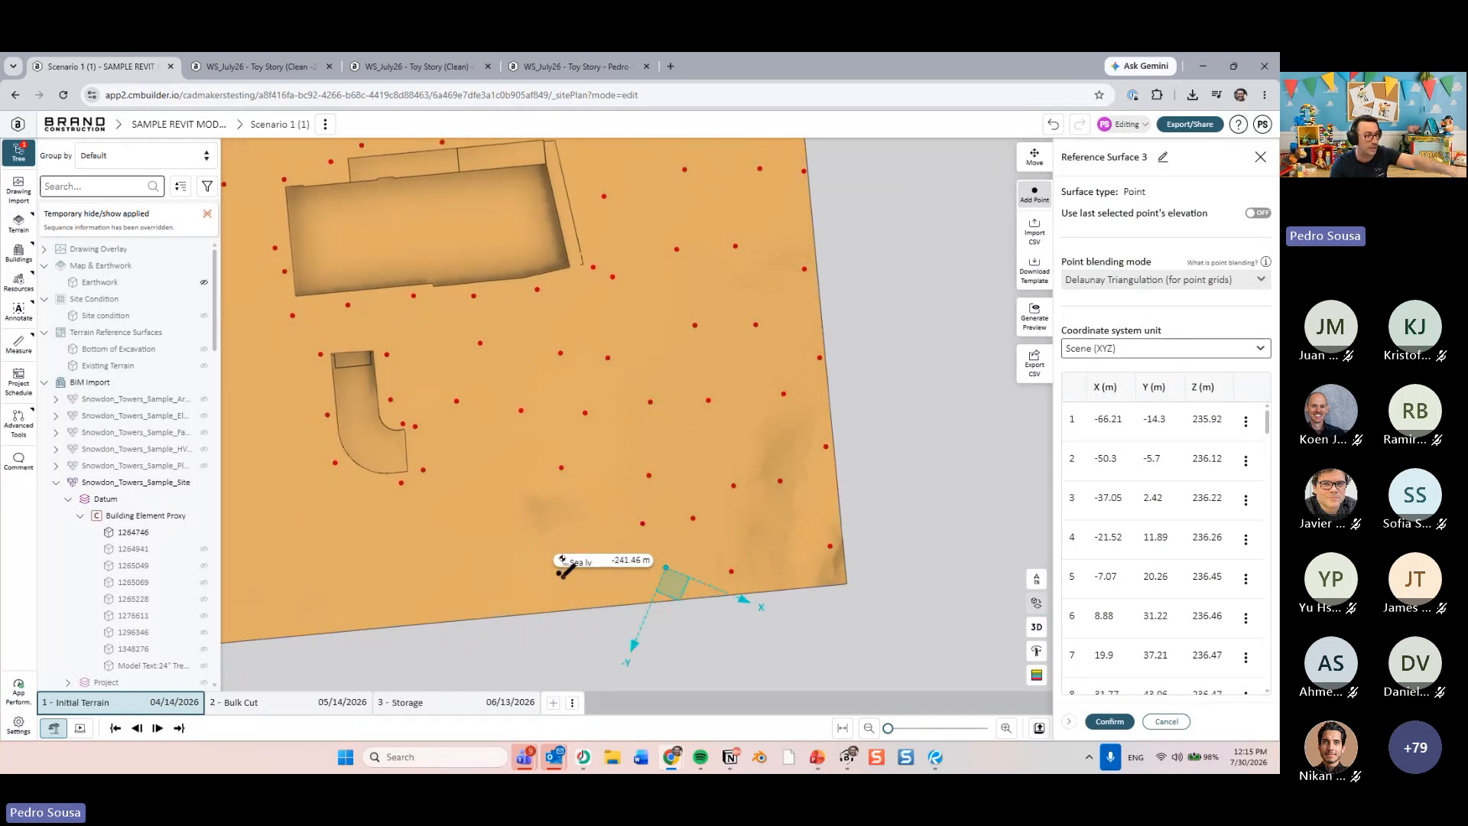
- Continue the points along the terrain boundary opposite the slope and over the ground beyond the ramp's curved end
click(563, 578)
click(596, 521)
click(491, 474)
click(524, 522)
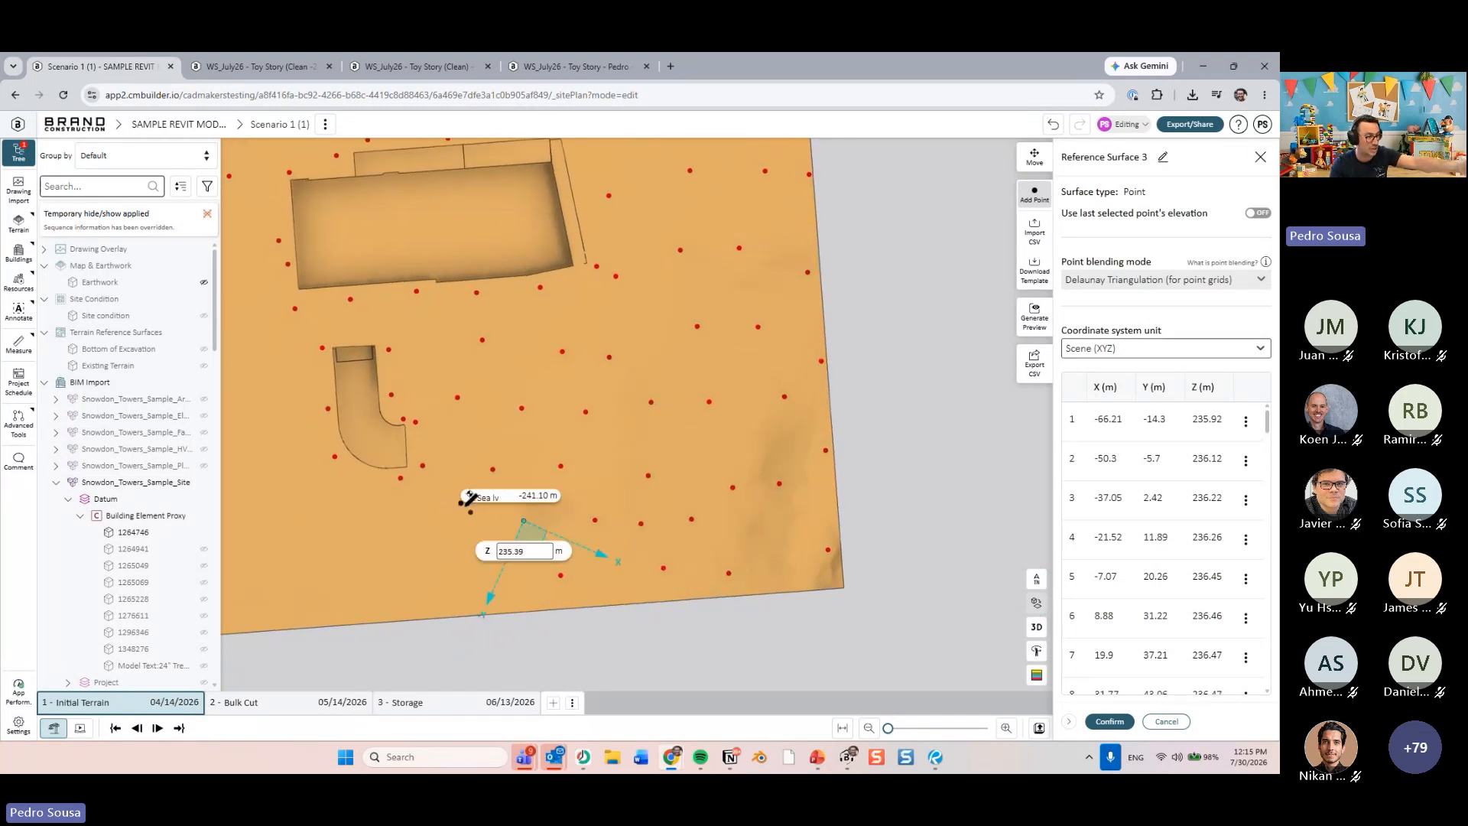
click(459, 498)
middle_drag(467, 580, 568, 527)
click(582, 528)
click(478, 550)
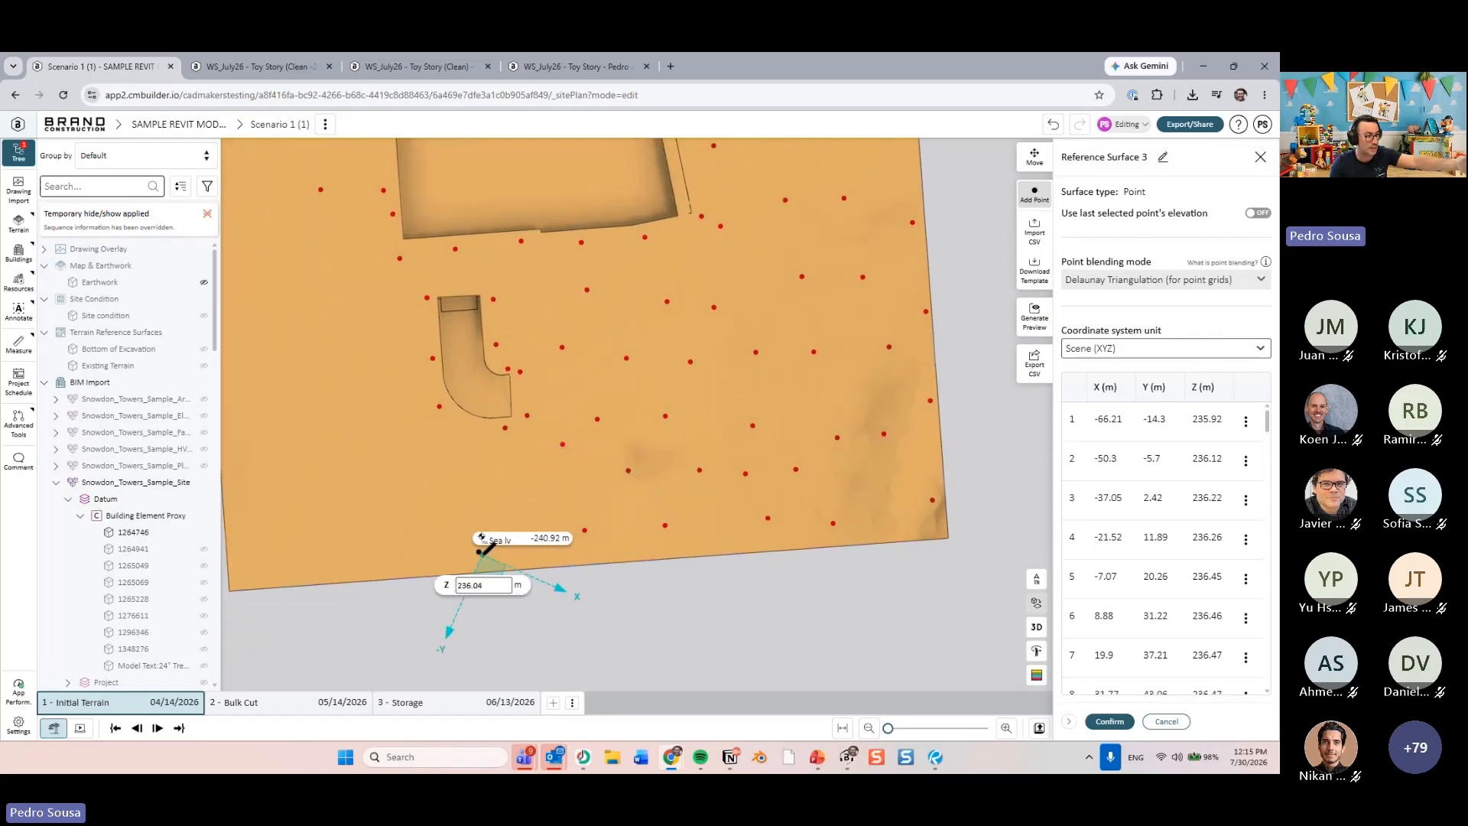
click(531, 540)
click(502, 486)
- Cover the remaining terrain corner beyond the ramp with six points, three of them along the boundary
middle_drag(379, 519, 514, 531)
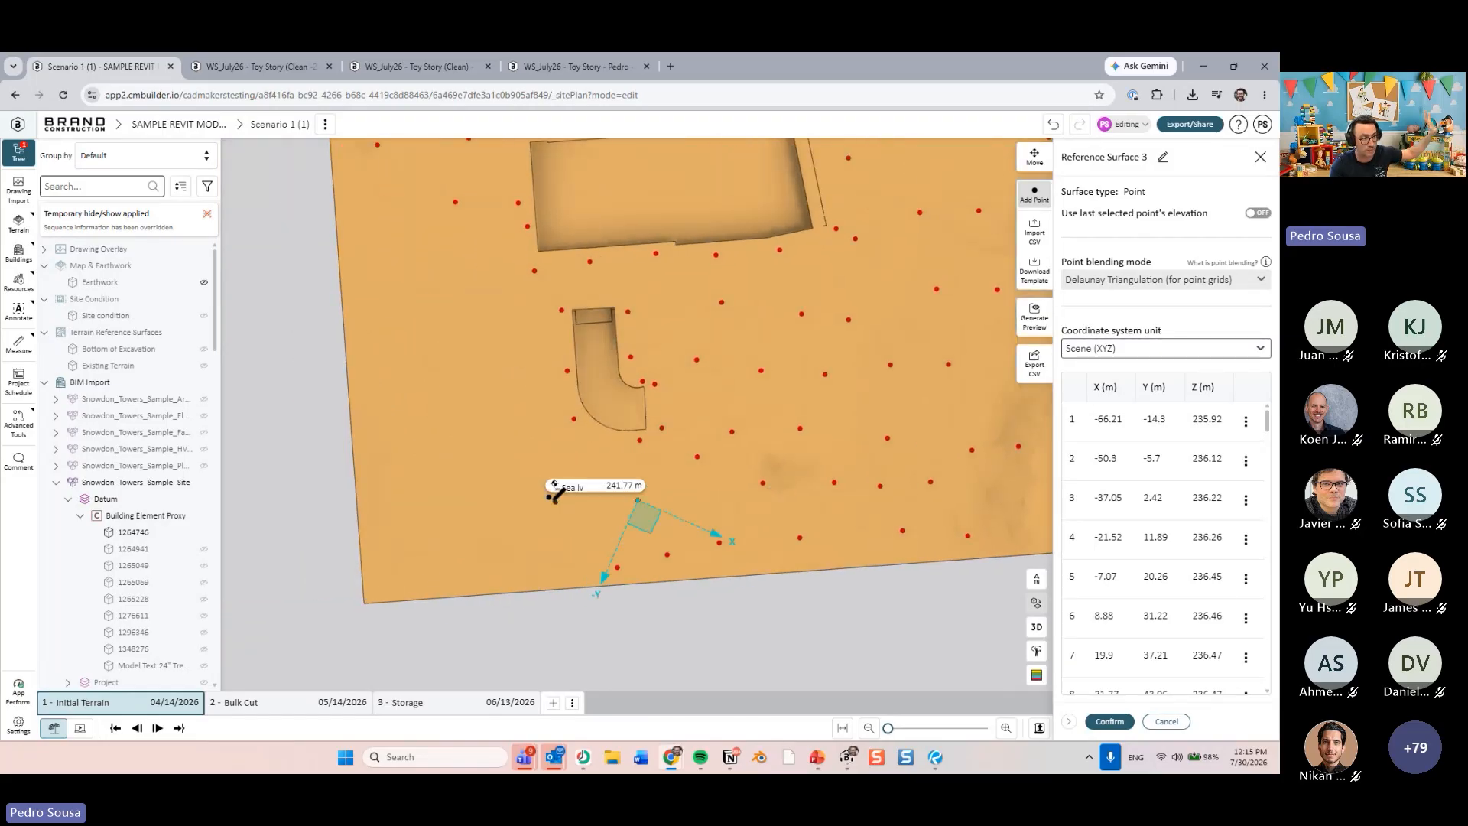
click(571, 473)
click(560, 569)
click(488, 568)
click(402, 572)
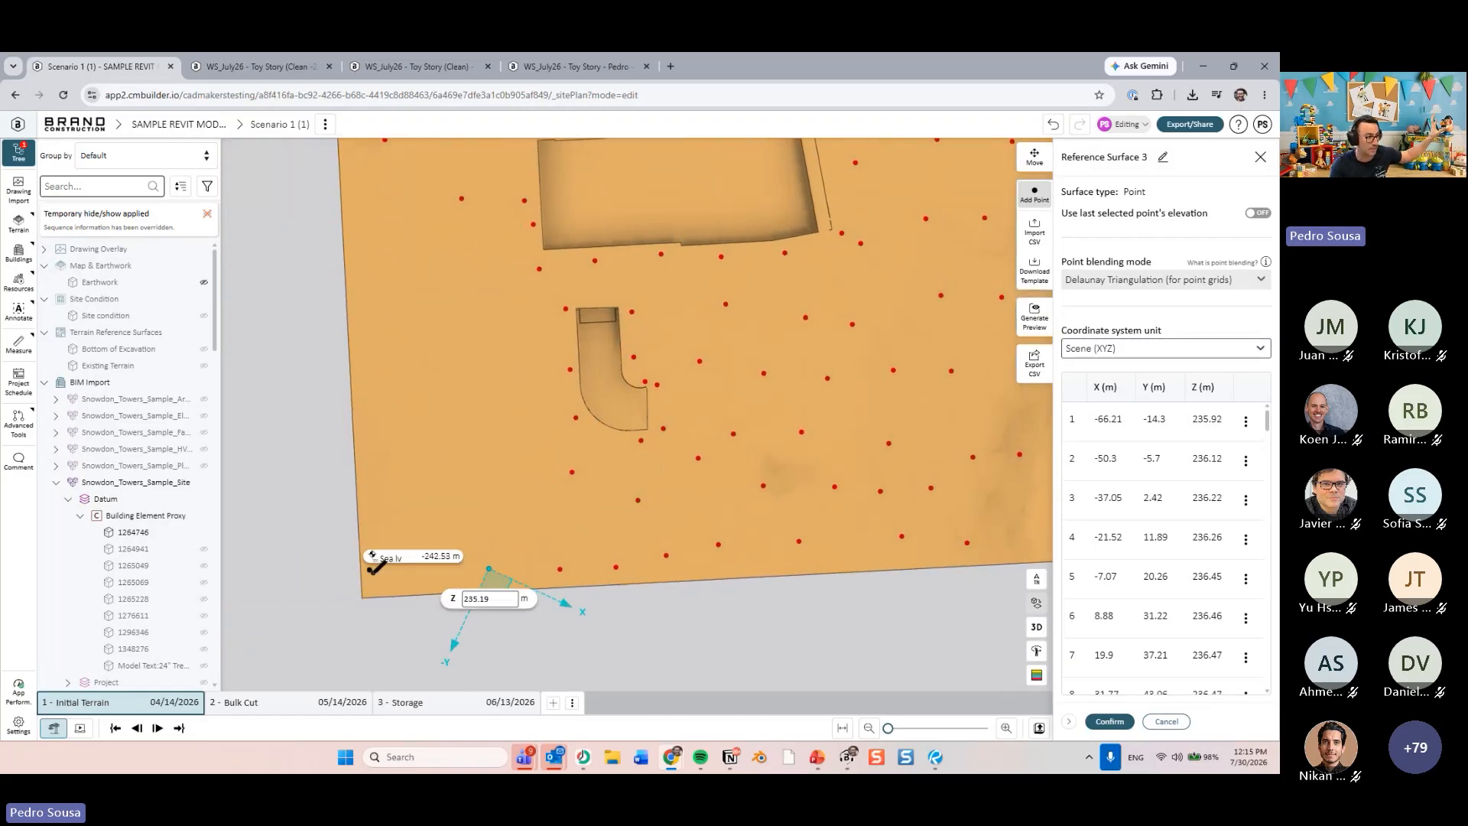
click(494, 511)
click(405, 506)
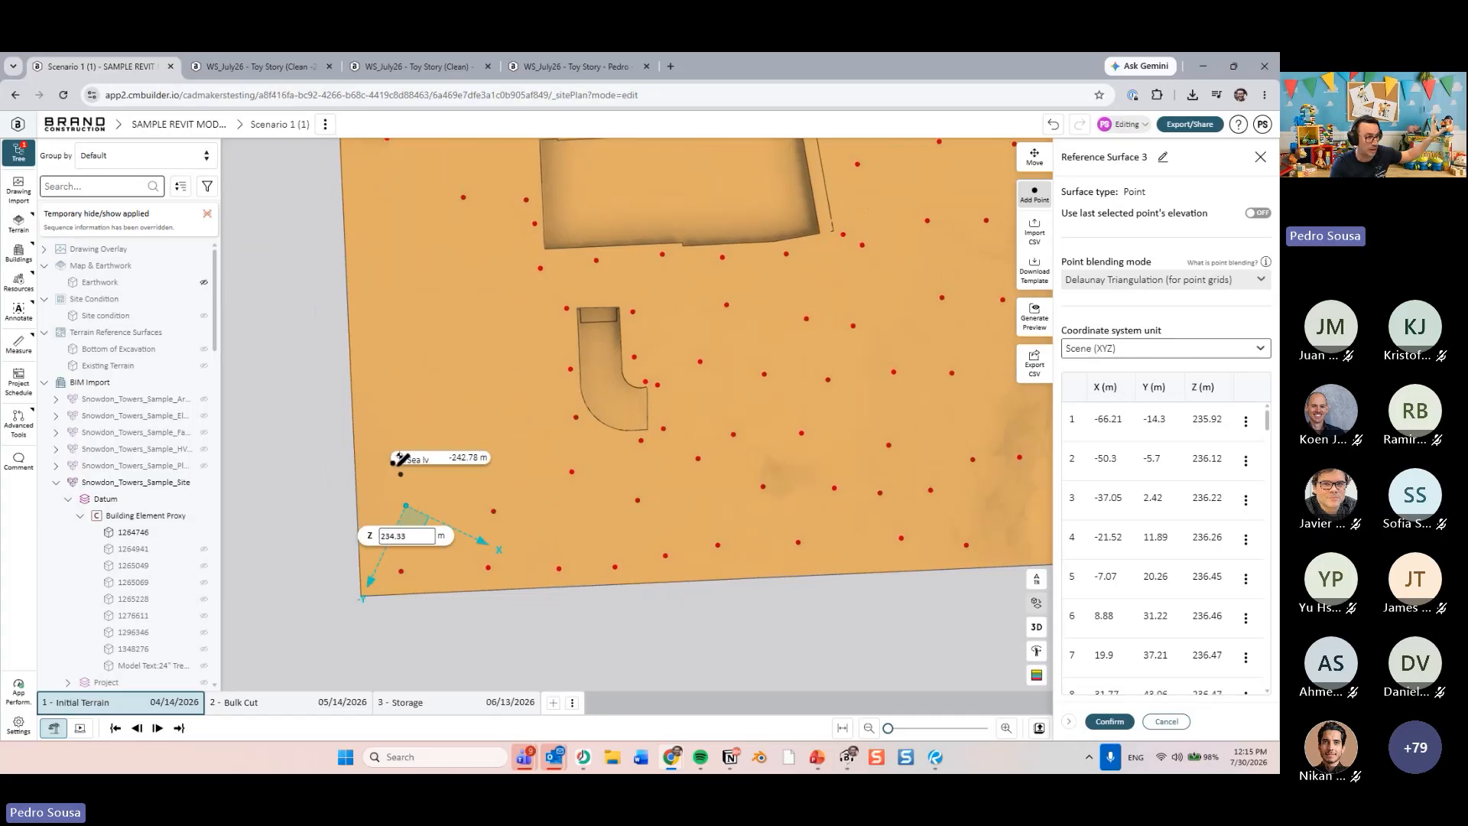
- Scatter six points over the ground between the J-shaped ramp and the nearby terrain side edge
click(500, 460)
click(501, 405)
click(439, 452)
middle_drag(367, 337, 393, 465)
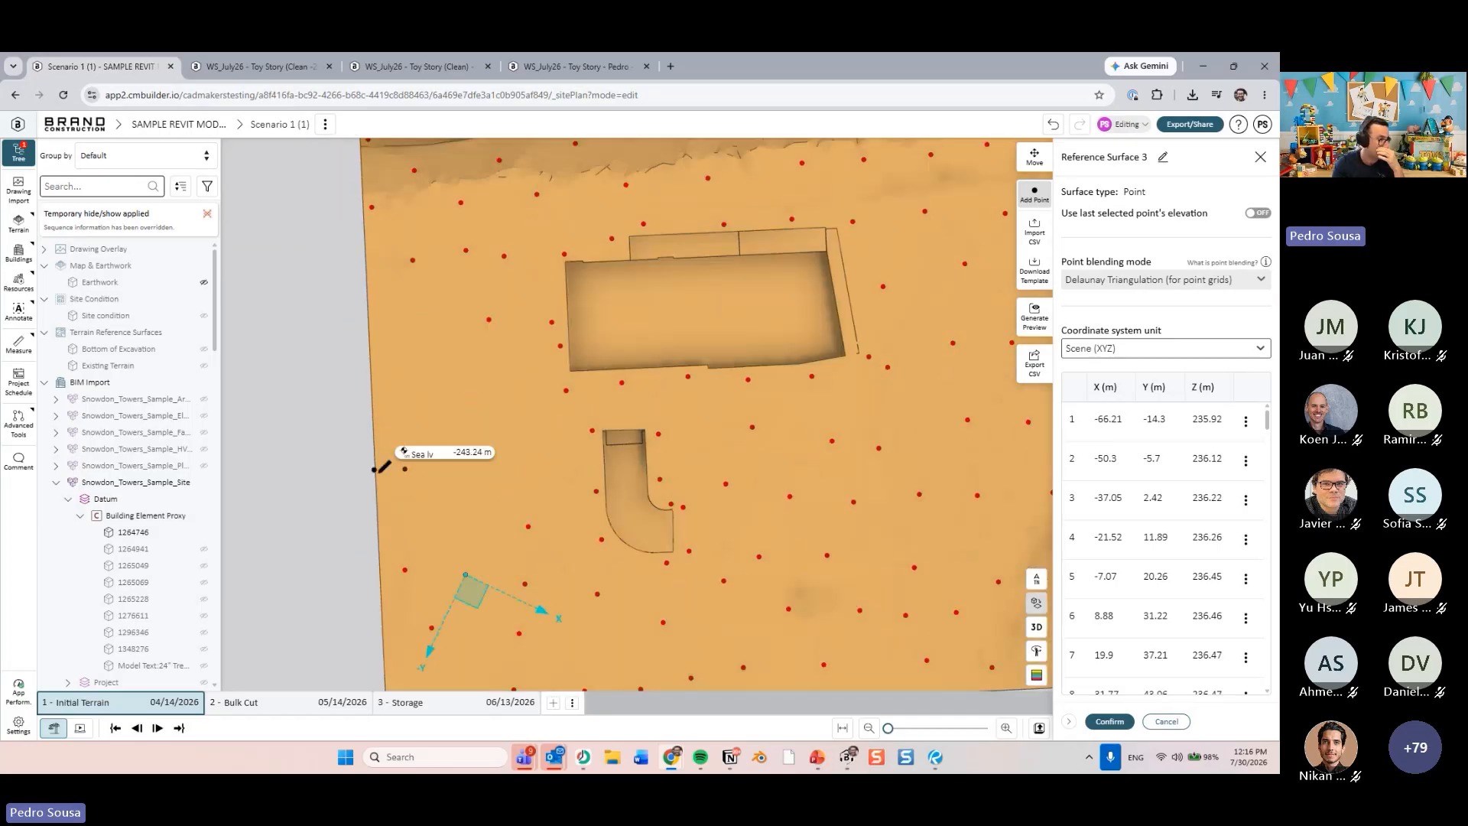
click(410, 483)
click(457, 506)
click(533, 455)
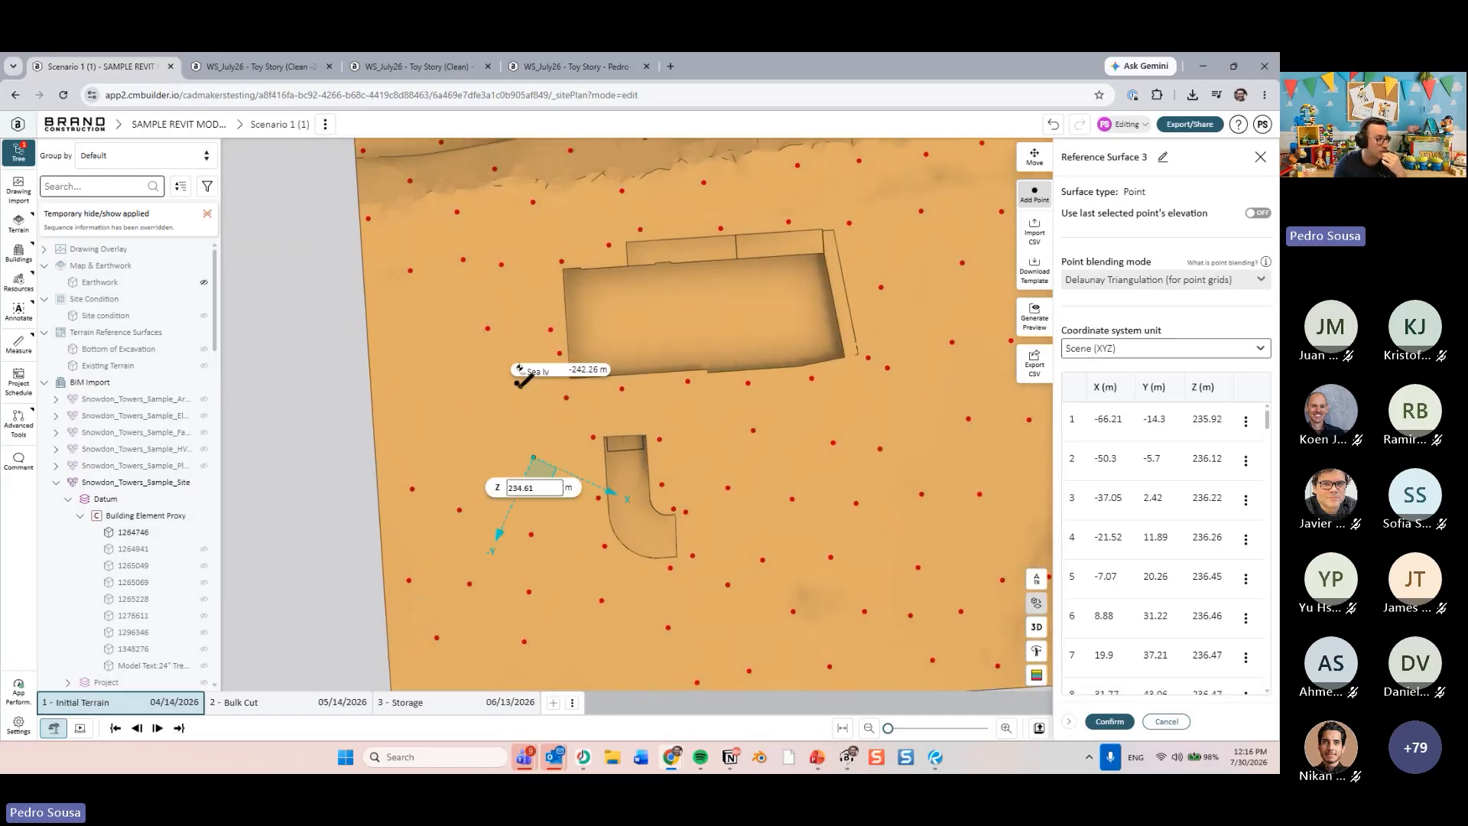
- Fill the last gap between the building excavation and the nearby terrain edge with six points, and confirm the reference surface
click(520, 387)
click(476, 445)
click(431, 413)
click(483, 373)
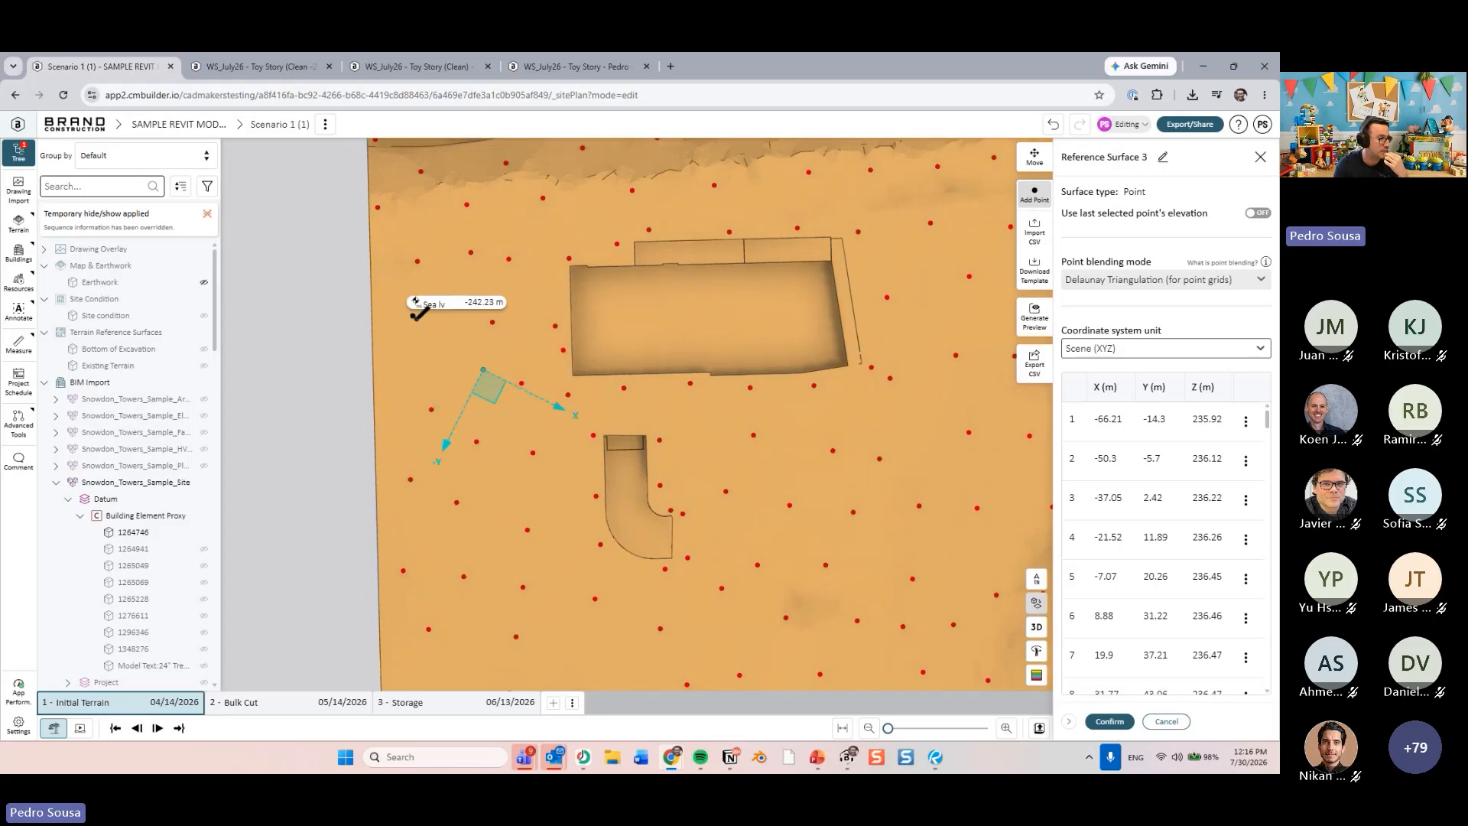
click(416, 323)
click(387, 363)
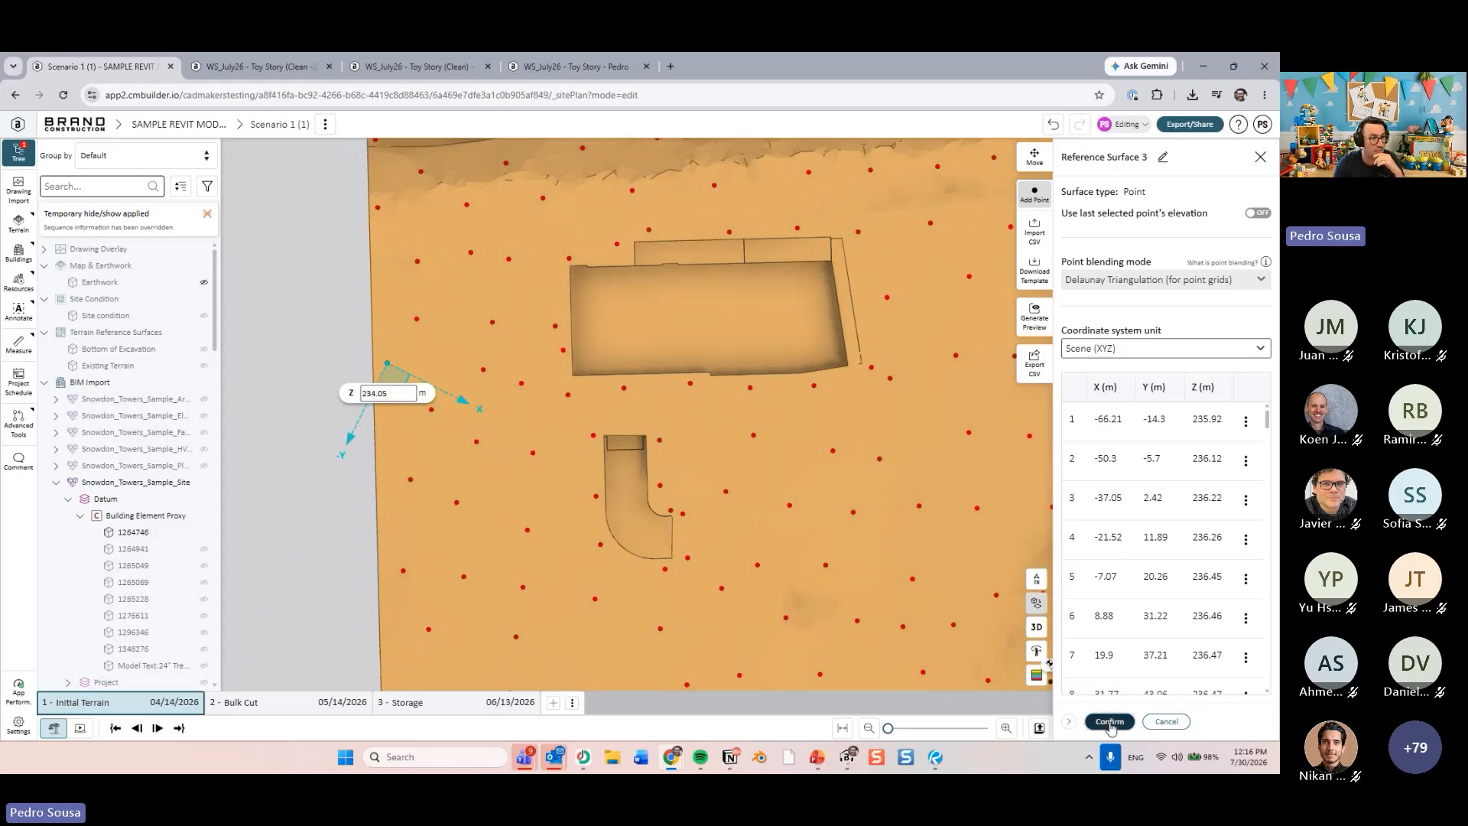
click(1109, 722)
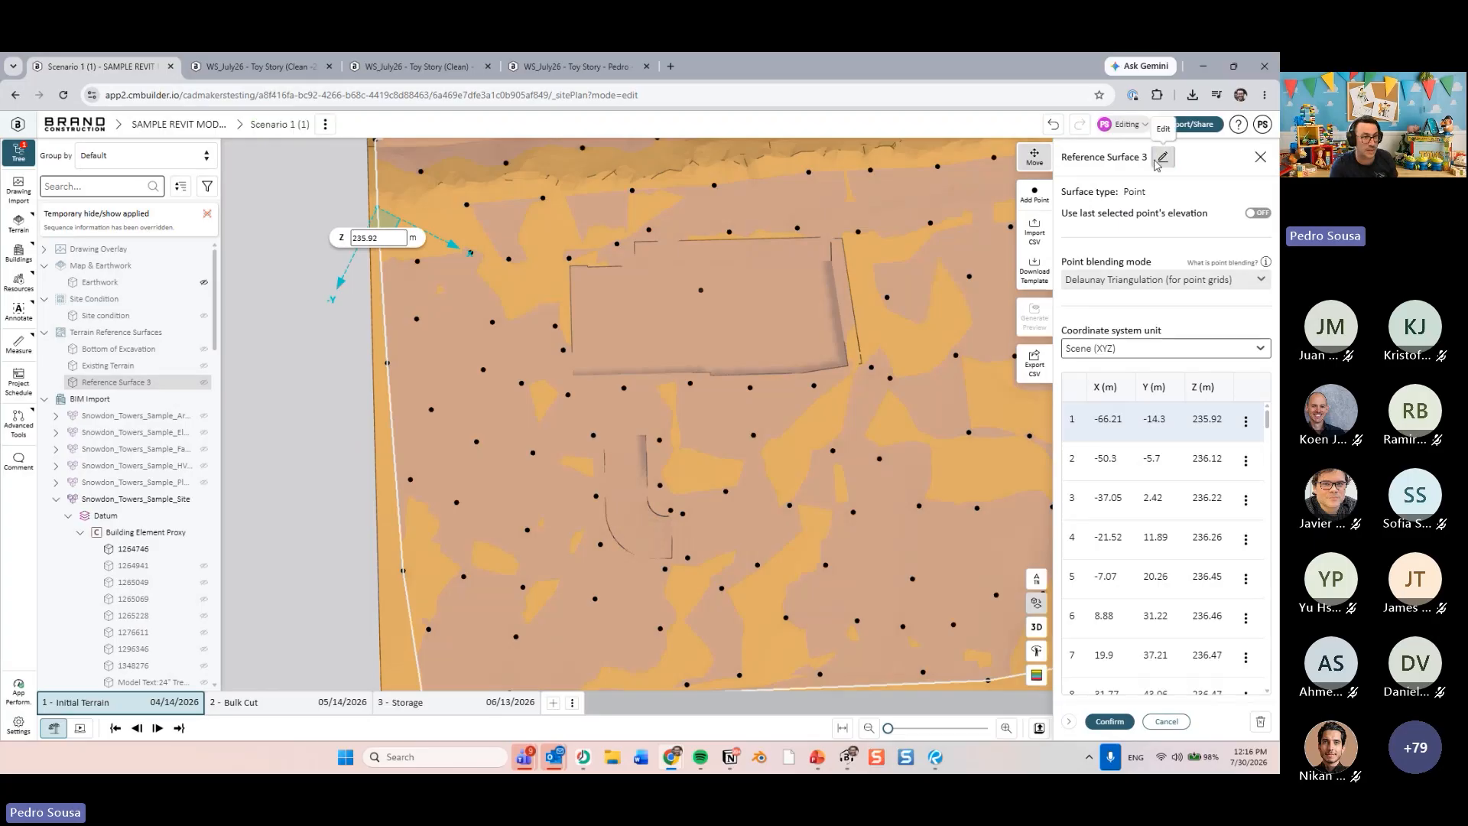
- Rename the new point-based reference surface to Existing Topo, confirm it, and display it in 3D over the imported terrain
click(1159, 159)
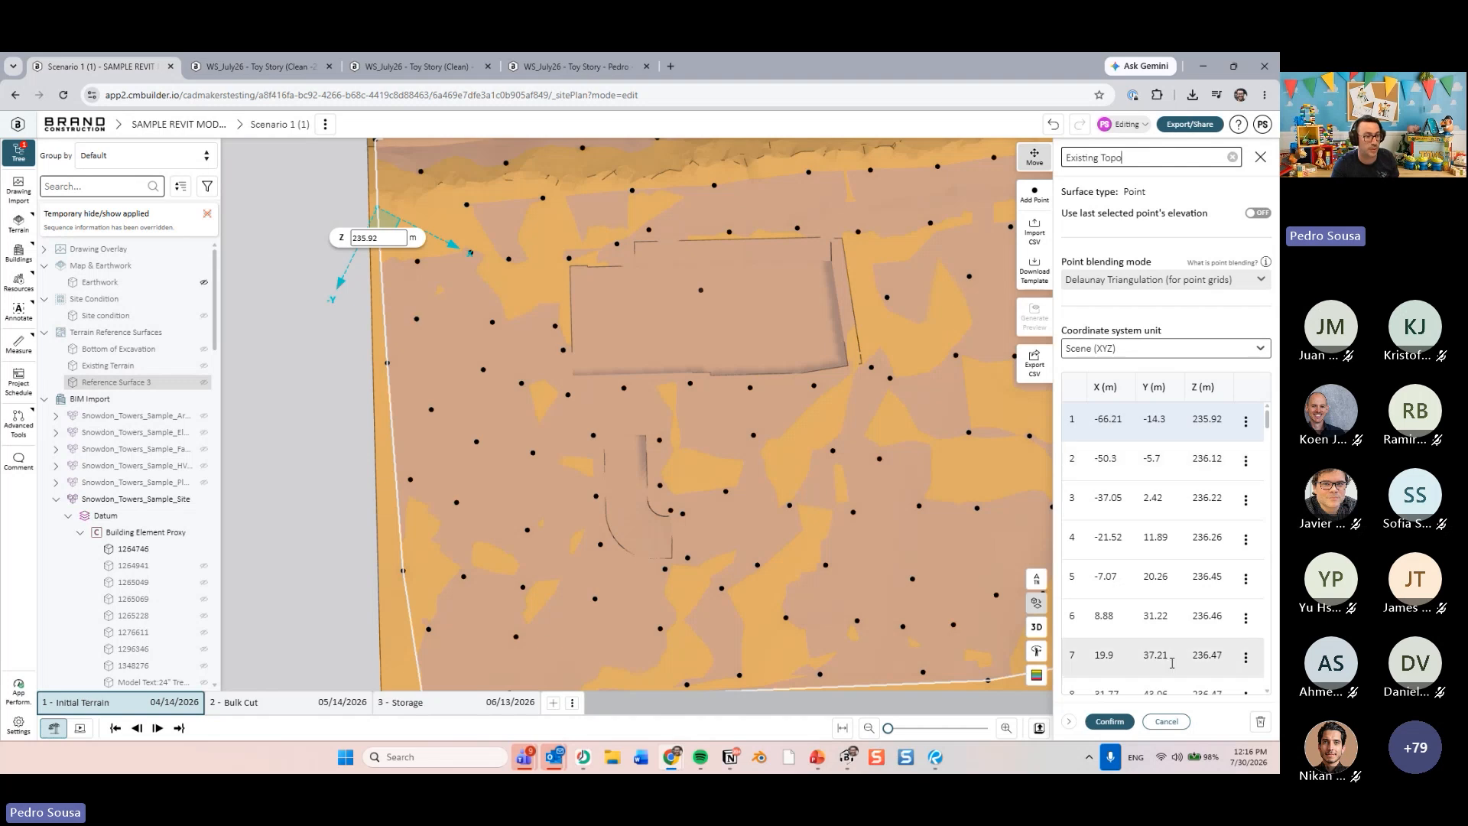
click(1109, 721)
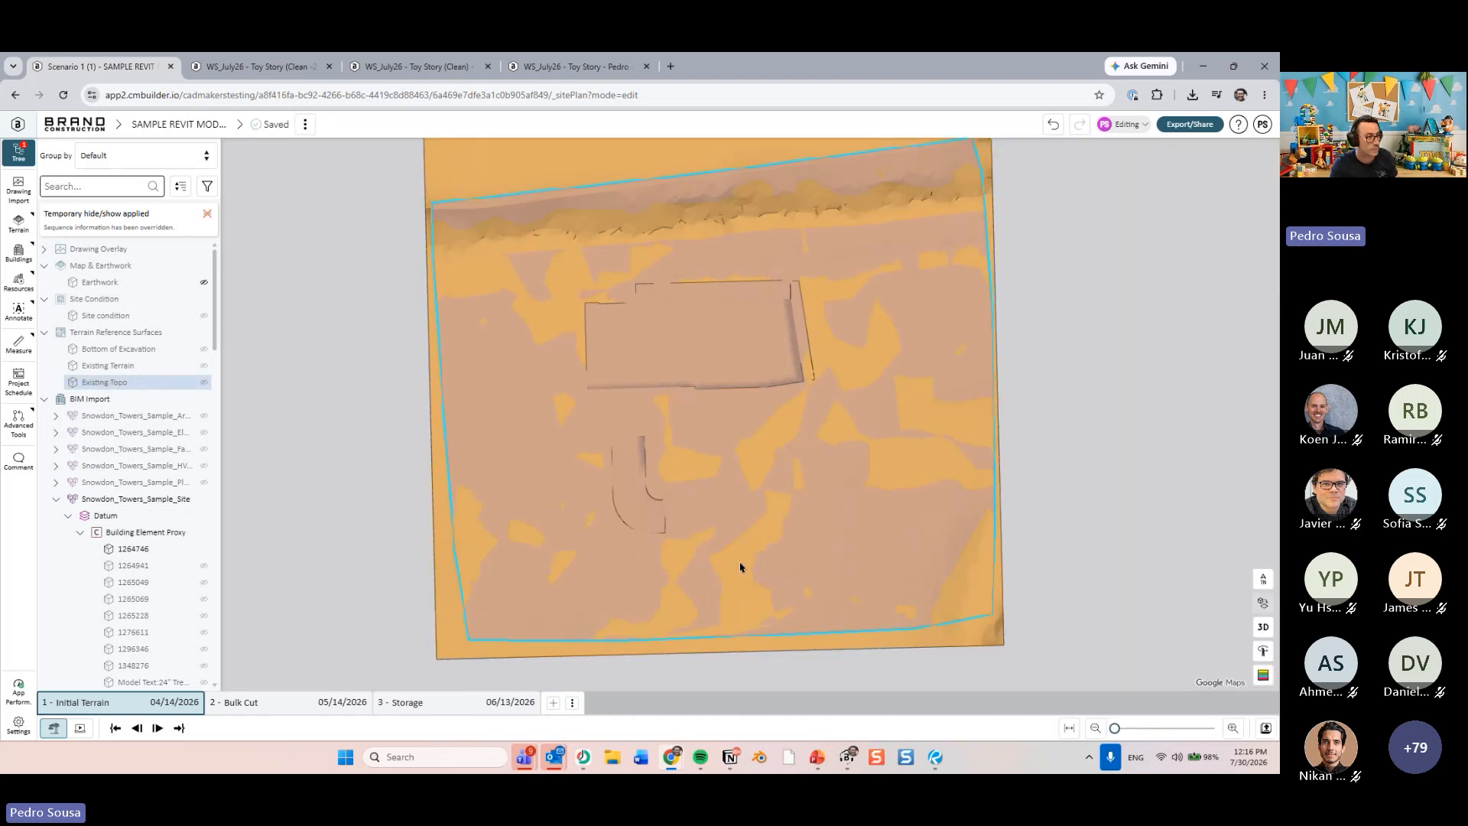
drag(740, 567, 414, 472)
drag(374, 589, 496, 592)
click(497, 588)
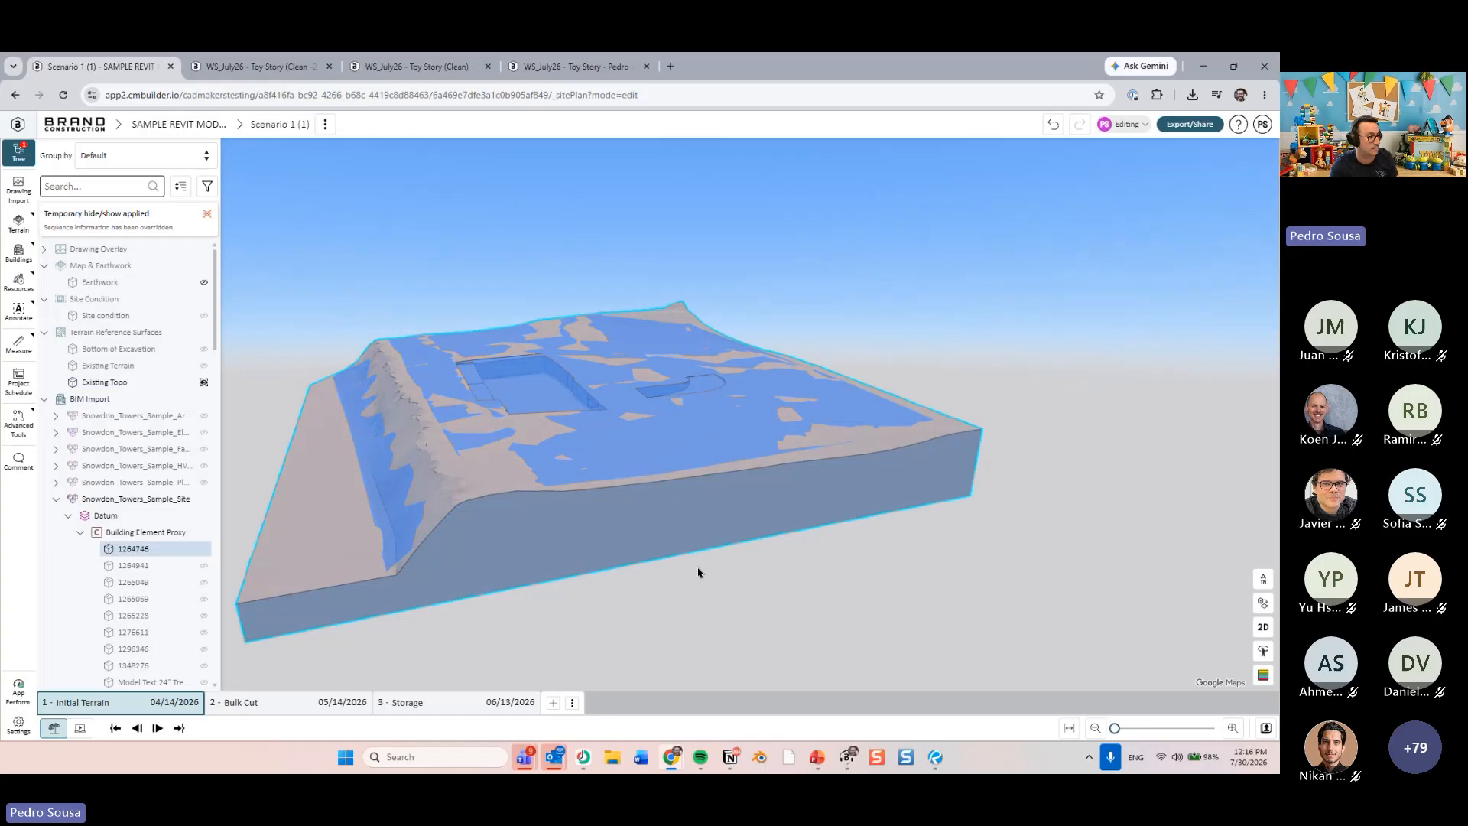
- Hide the imported site terrain element 1264746 so that the Existing Topo surface can be viewed alone
drag(699, 571, 688, 575)
key(h)
mouse_move(1015, 424)
mouse_down()
mouse_move(996, 410)
mouse_move(1039, 410)
mouse_move(997, 440)
mouse_up()
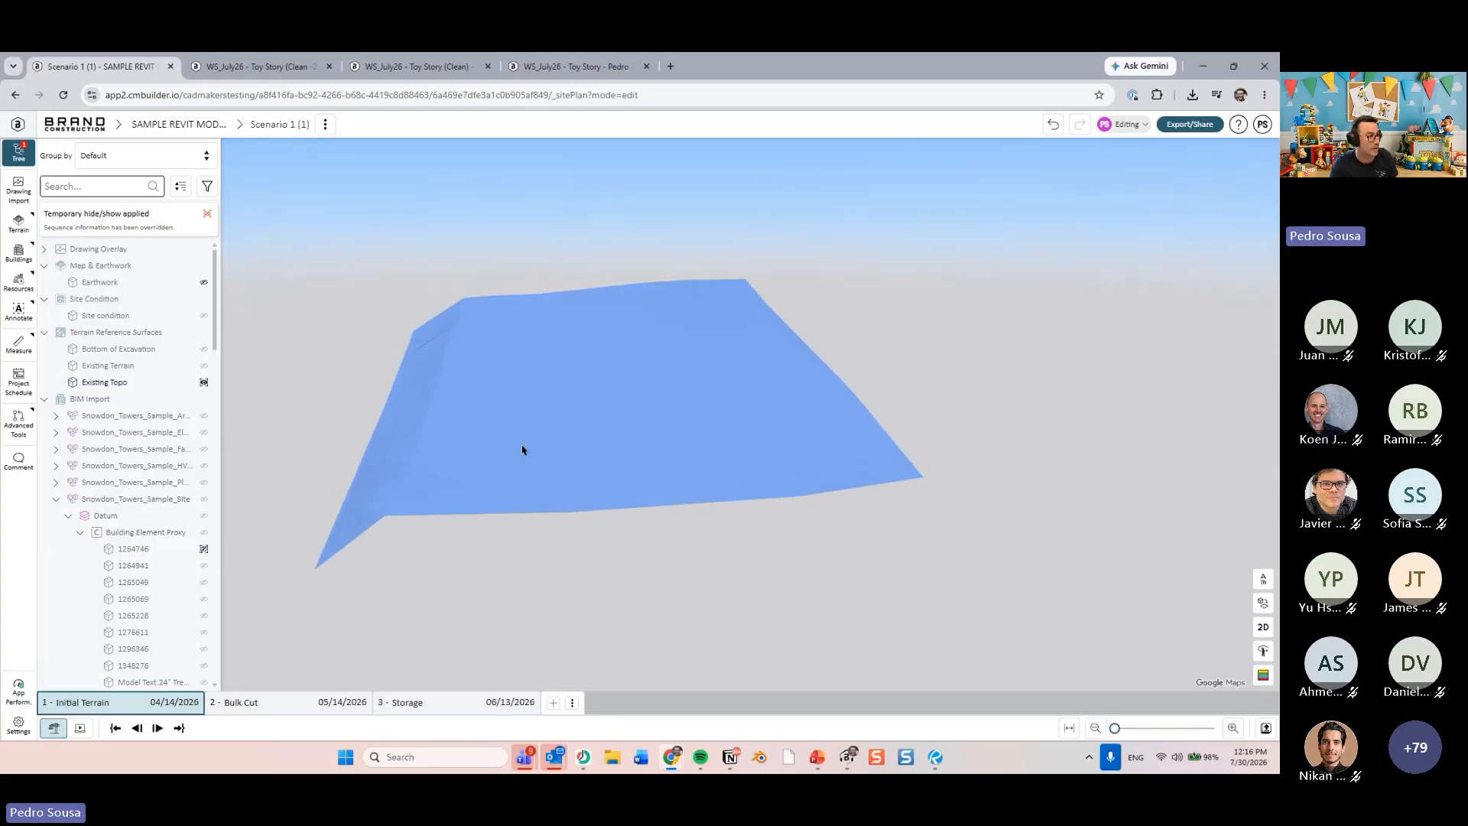
drag(611, 437, 398, 426)
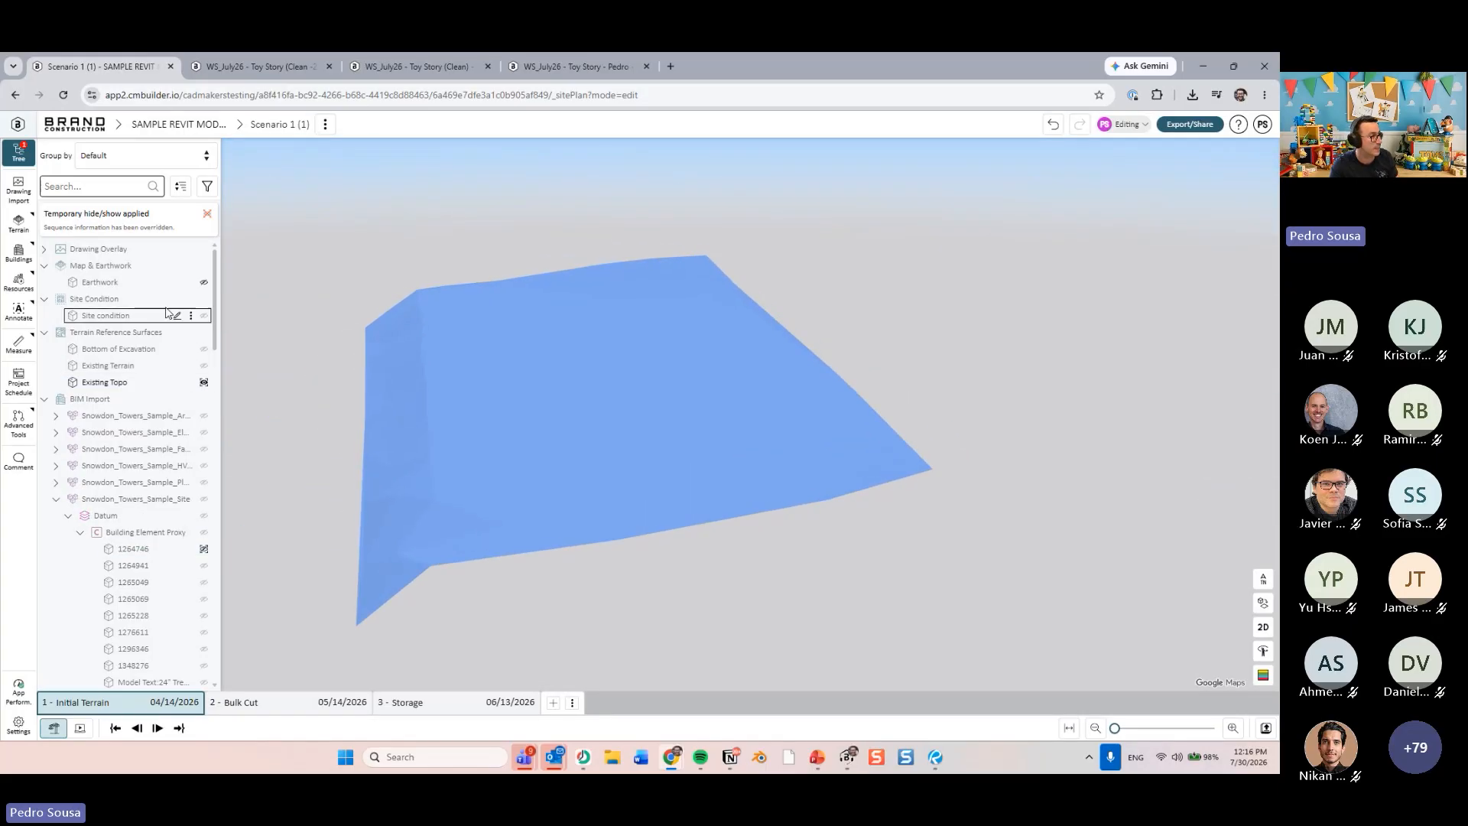
- Turn the Earthwork map back on around the Existing Topo surface
click(176, 283)
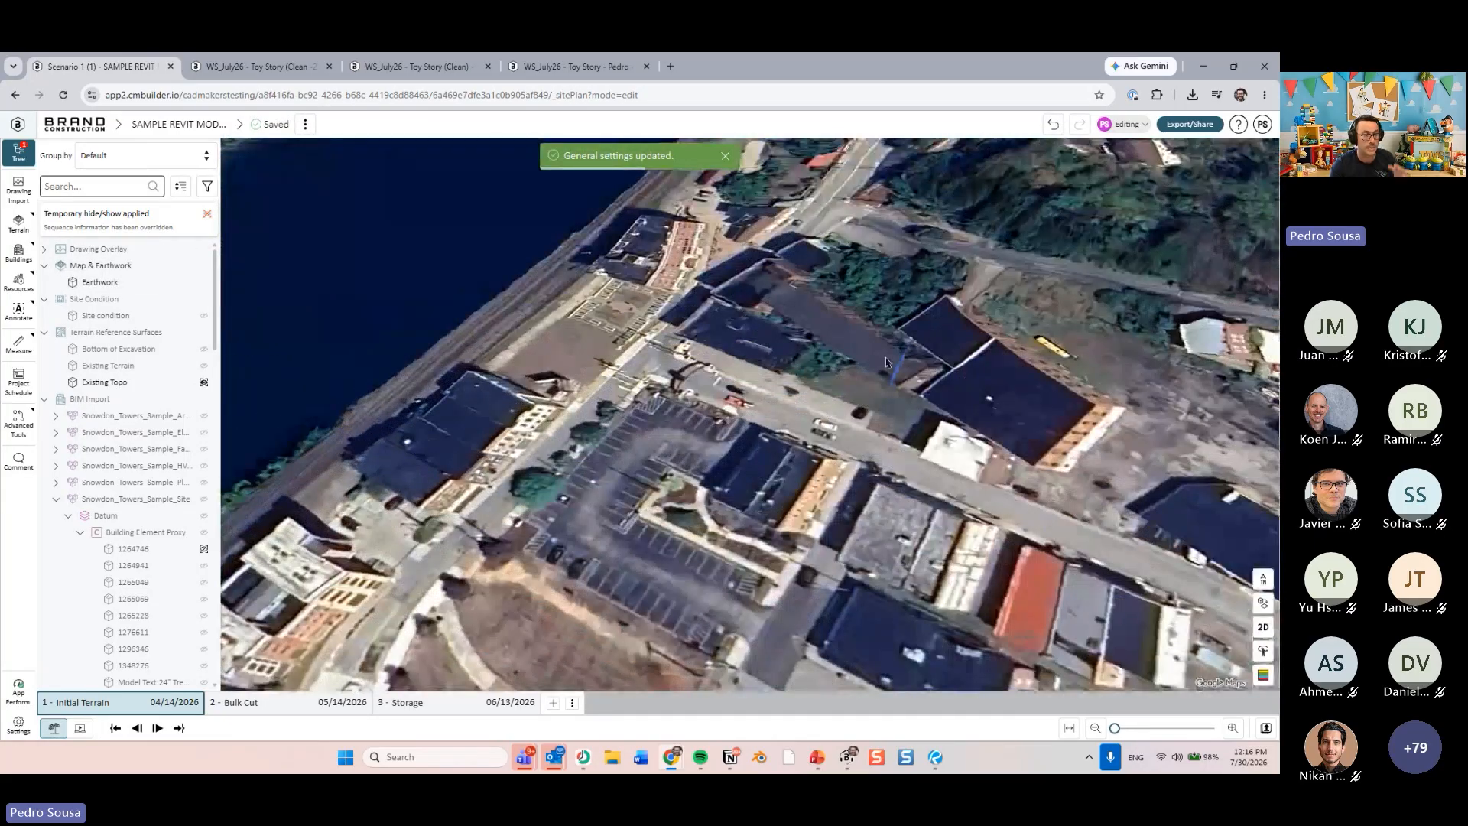
scroll(885, 363, down, 3)
drag(886, 363, 883, 483)
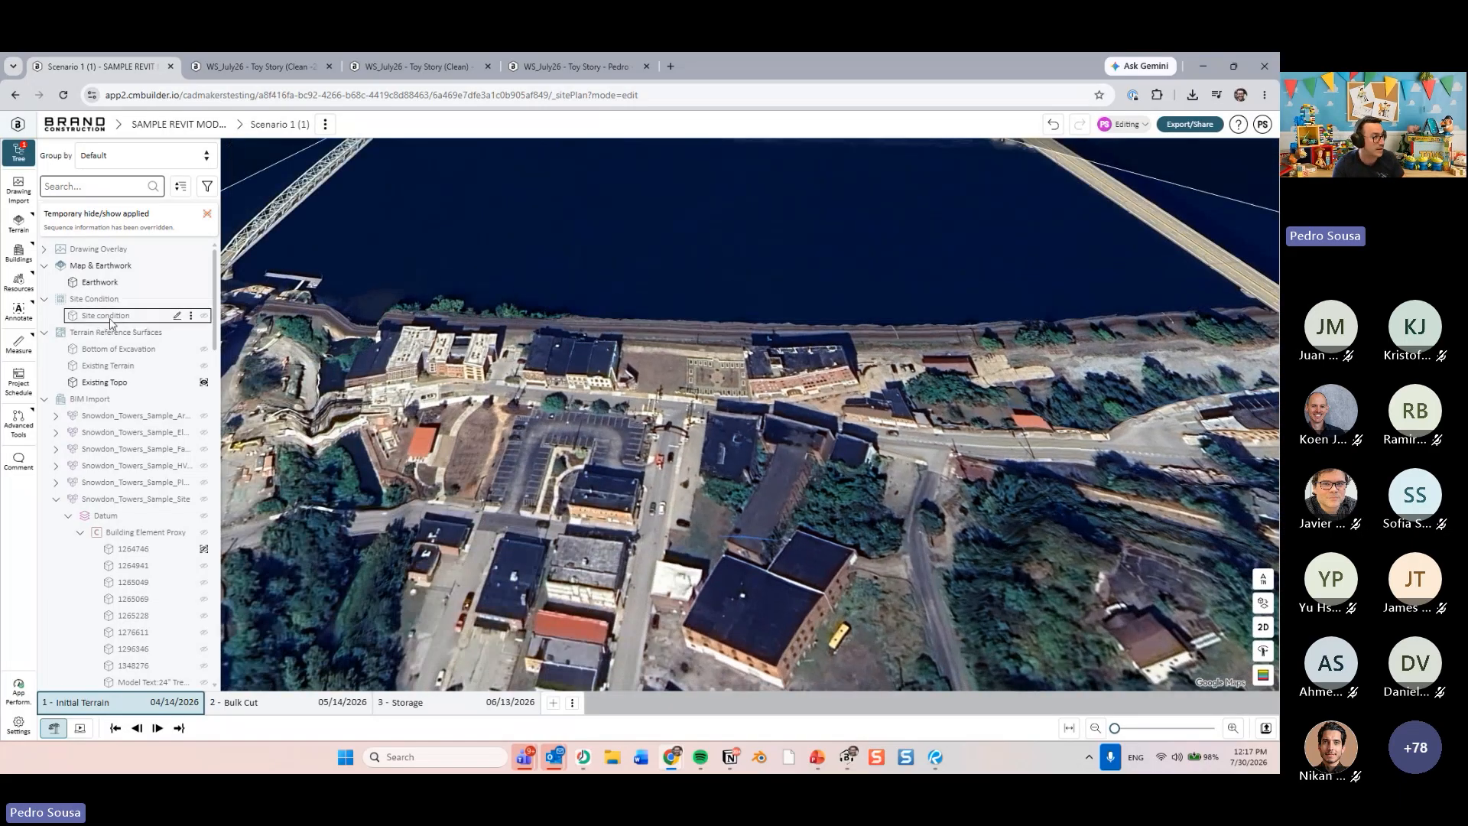
- Highlight the Site condition area on the map, and open the earthwork for editing
click(107, 316)
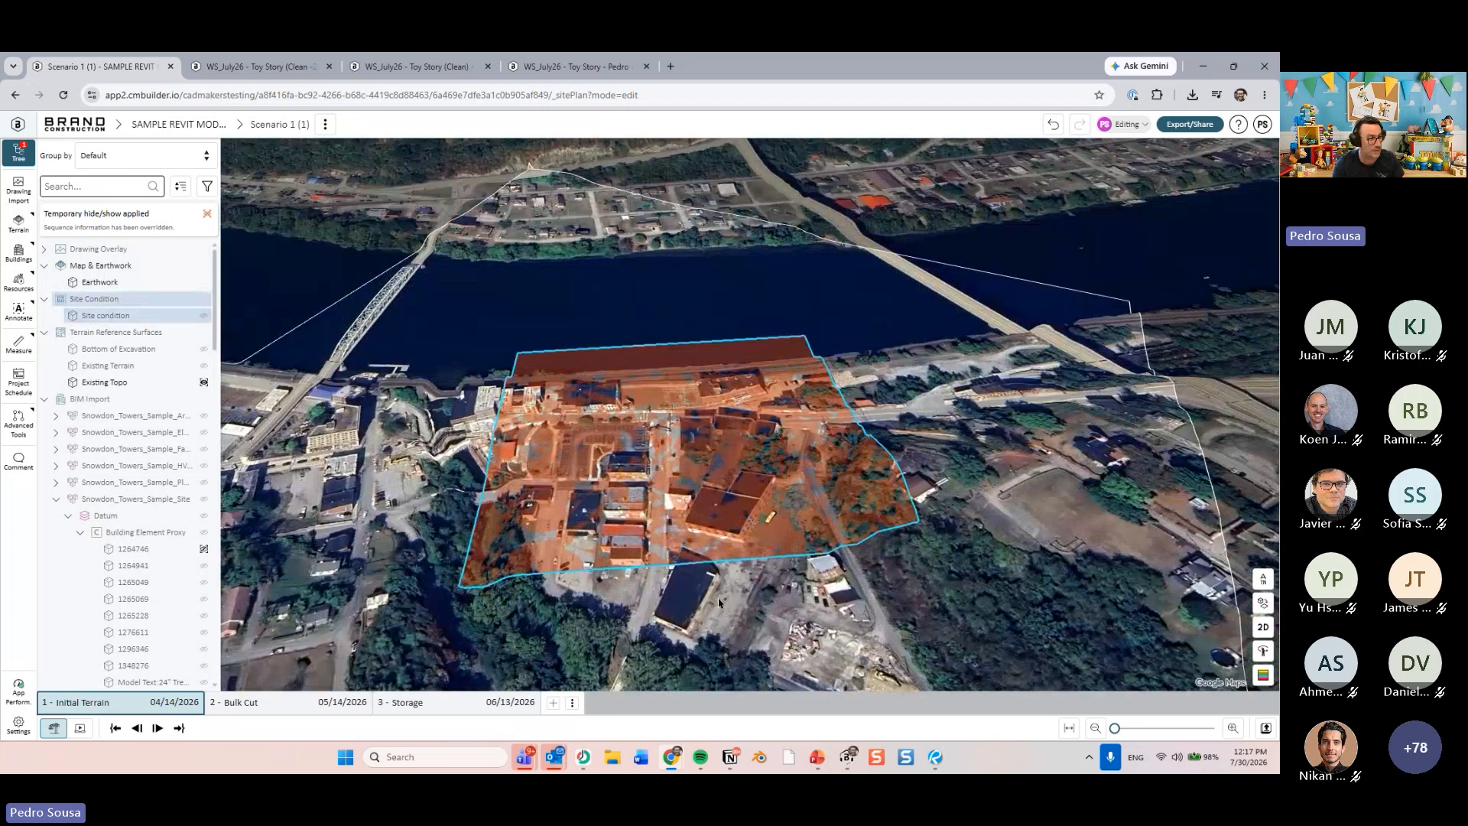
middle_drag(718, 602, 720, 677)
scroll(734, 459, up, 3)
click(958, 459)
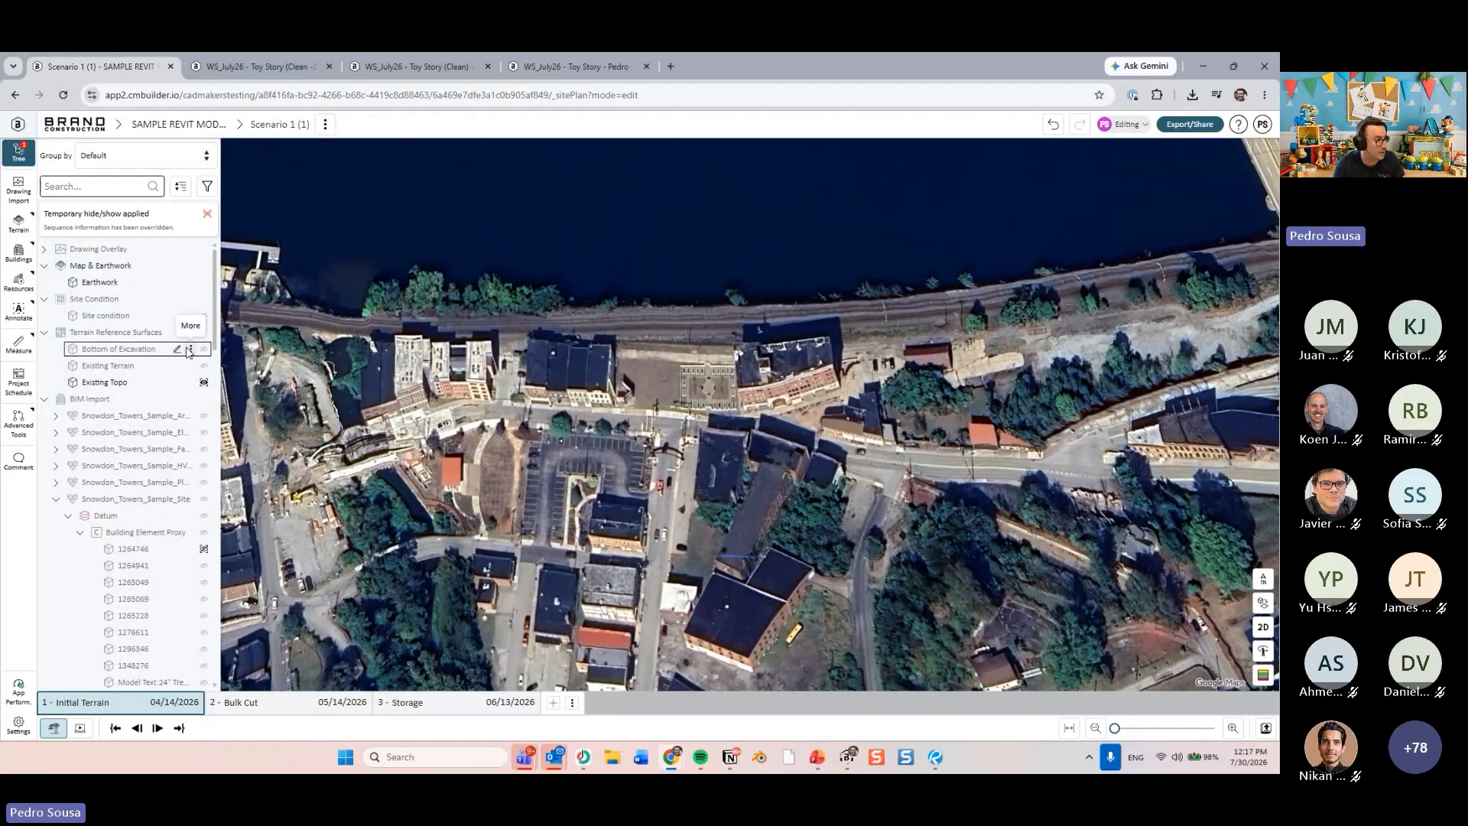
click(204, 269)
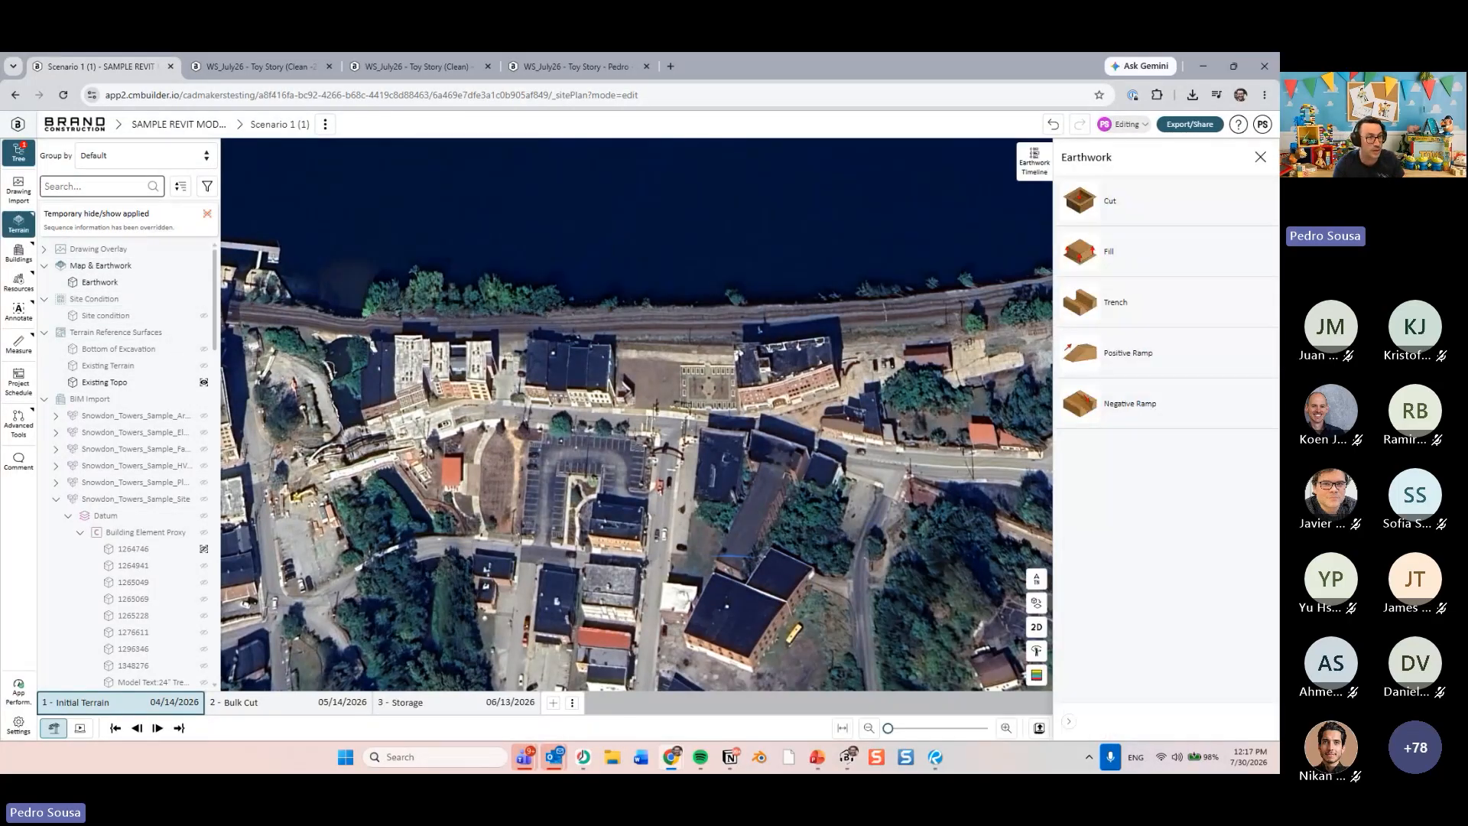
click(1162, 212)
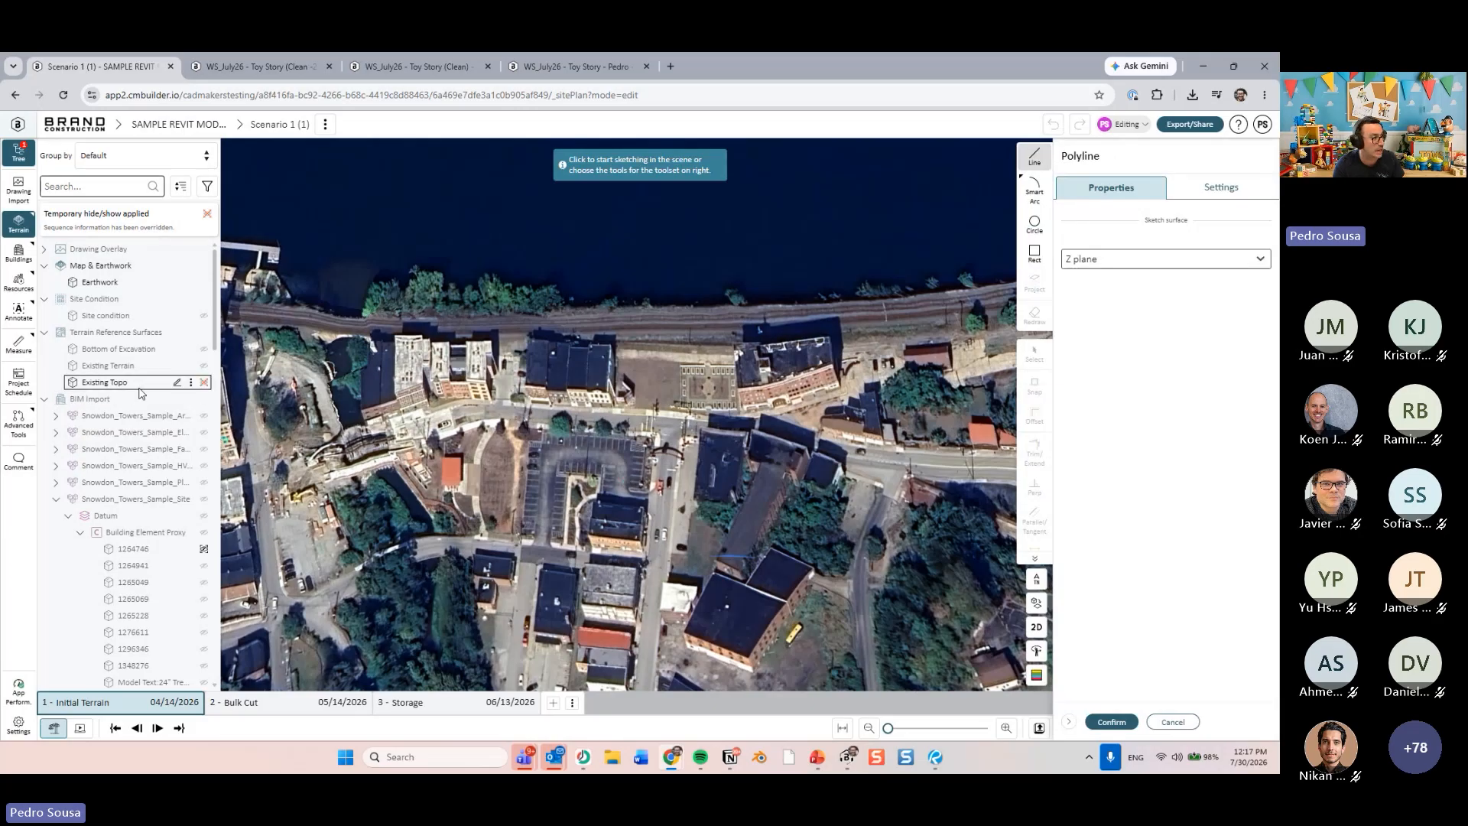
middle_drag(773, 451, 707, 527)
key(Escape)
scroll(689, 520, up, 3)
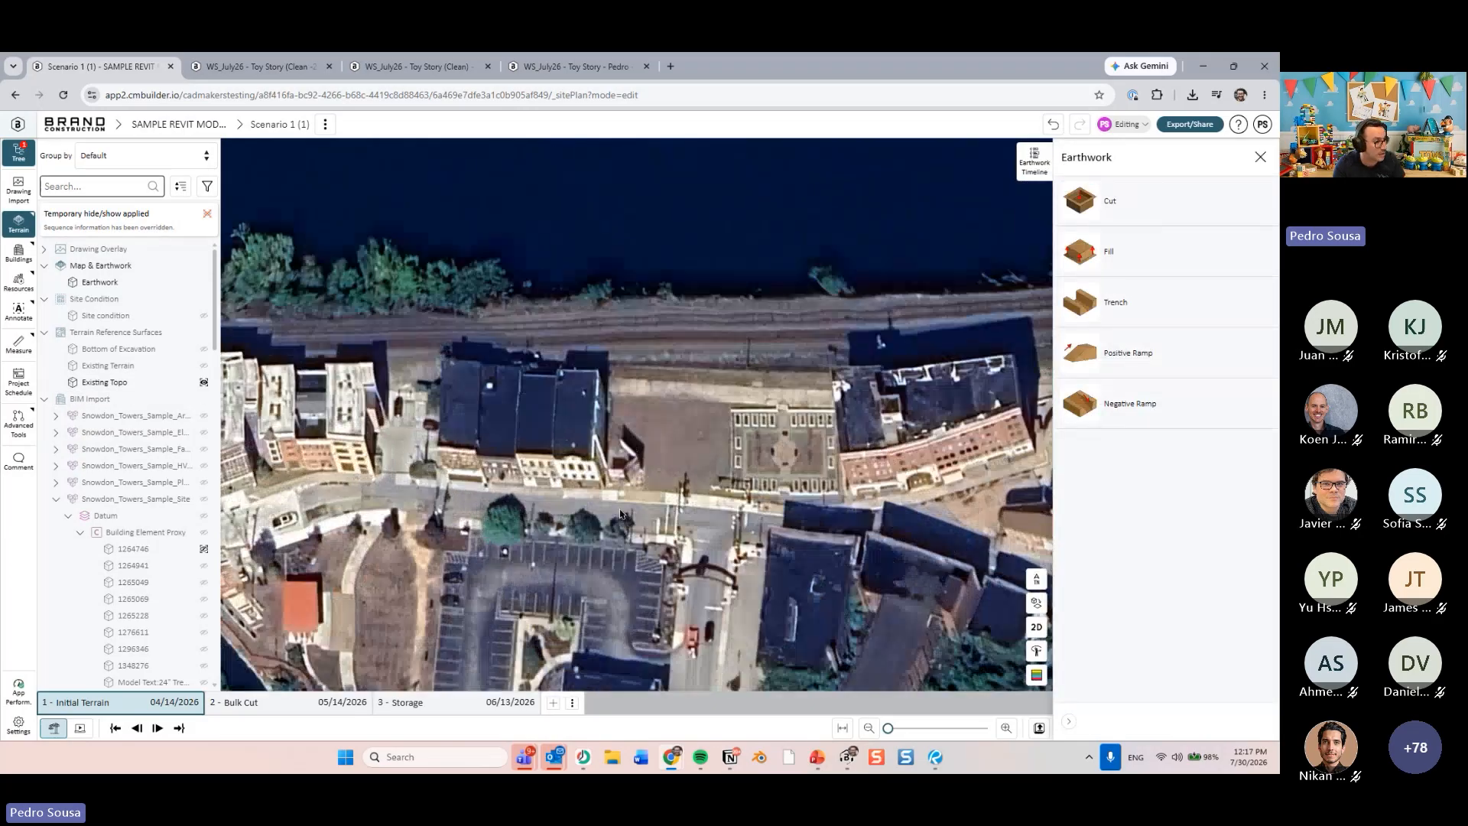
mouse_move(689, 520)
right_down()
mouse_move(651, 372)
mouse_move(667, 482)
right_up()
- Sketch a new cut on a Z plane at 236.25 m by projecting the Existing Topo outline onto it, and confirm the sketch
click(1120, 202)
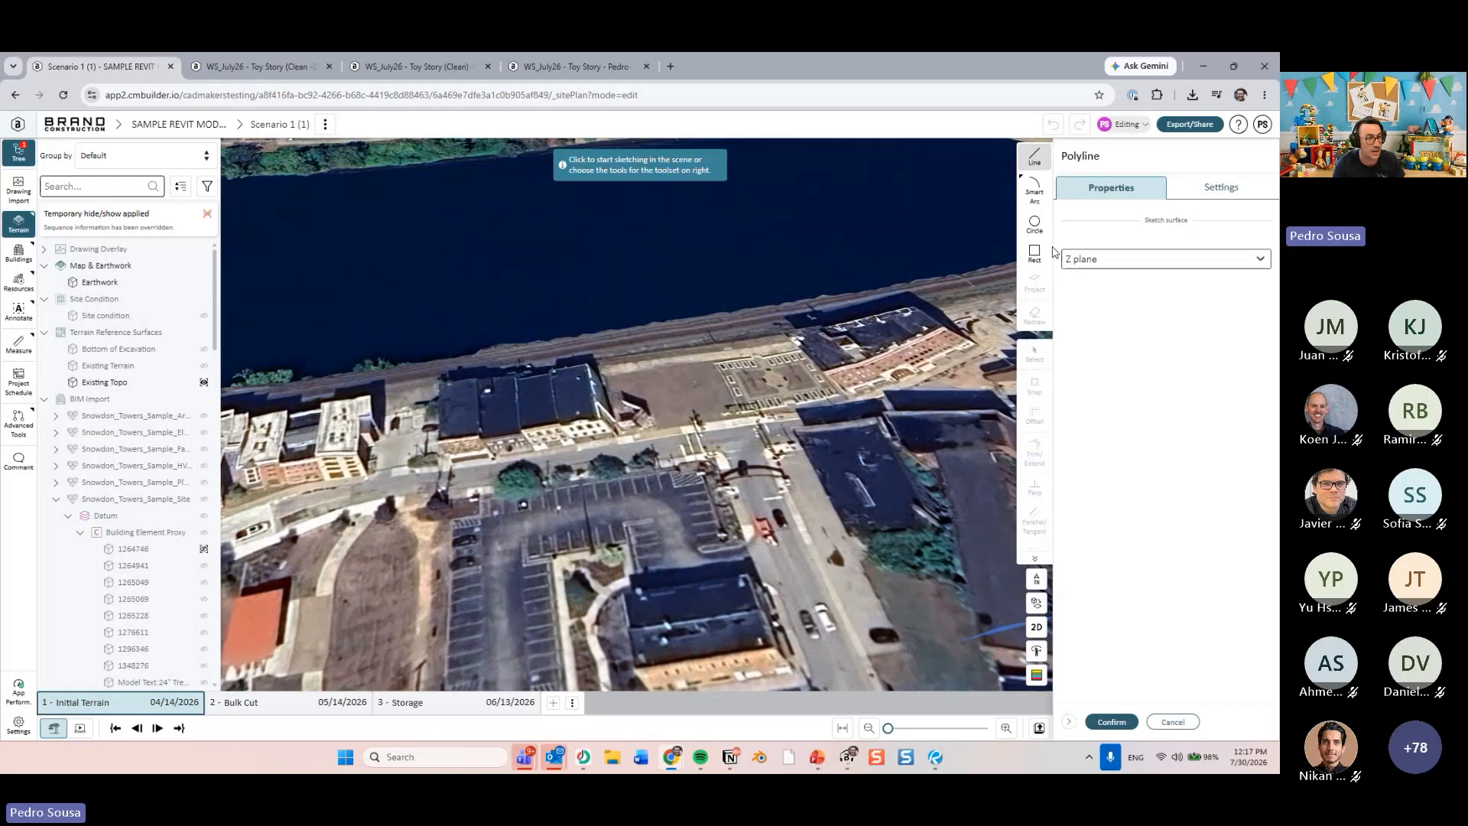
click(680, 449)
right_drag(812, 575, 803, 531)
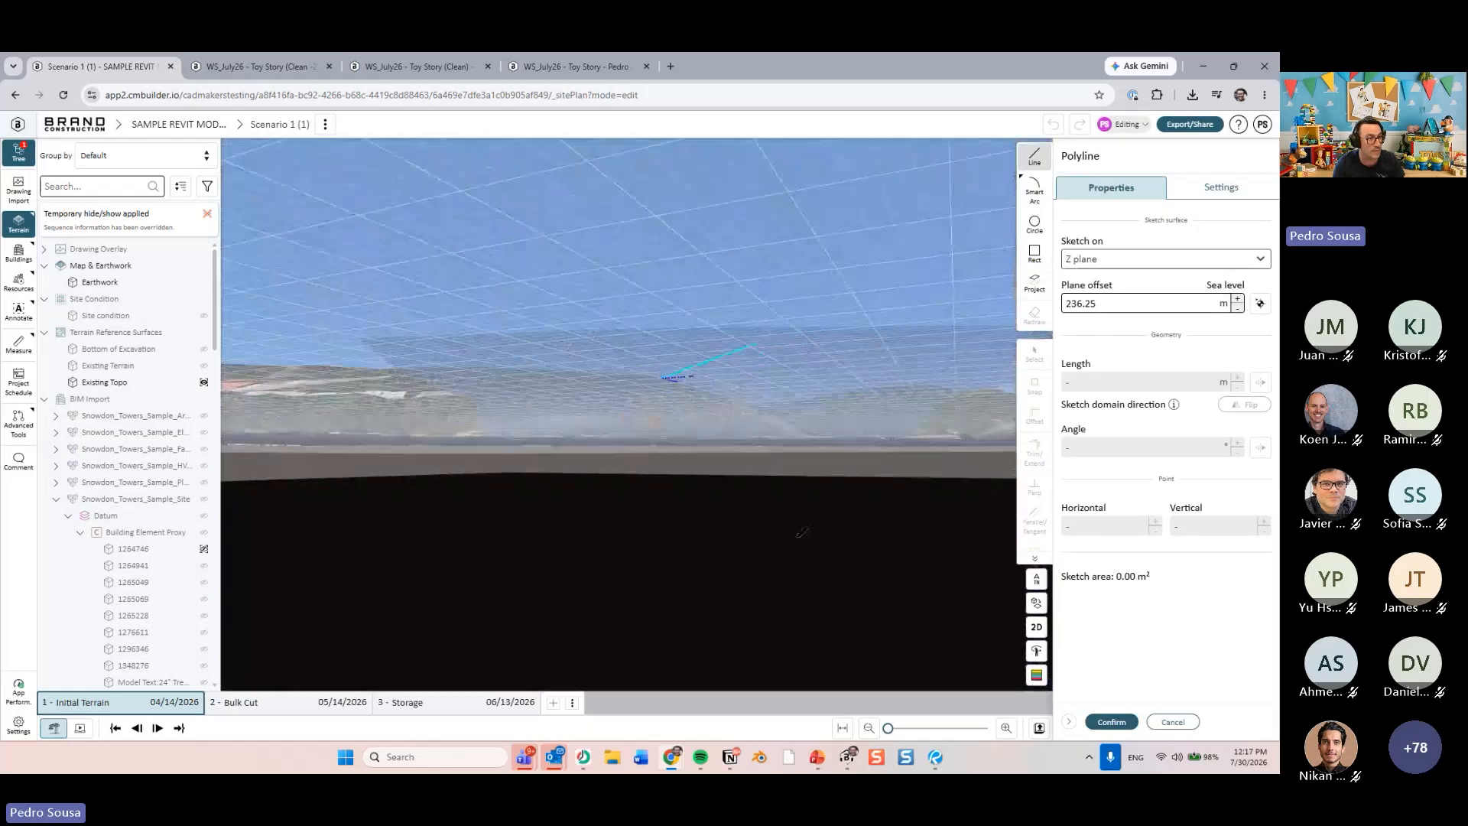
mouse_move(855, 463)
right_down()
mouse_move(846, 491)
mouse_move(857, 448)
right_up()
click(1035, 283)
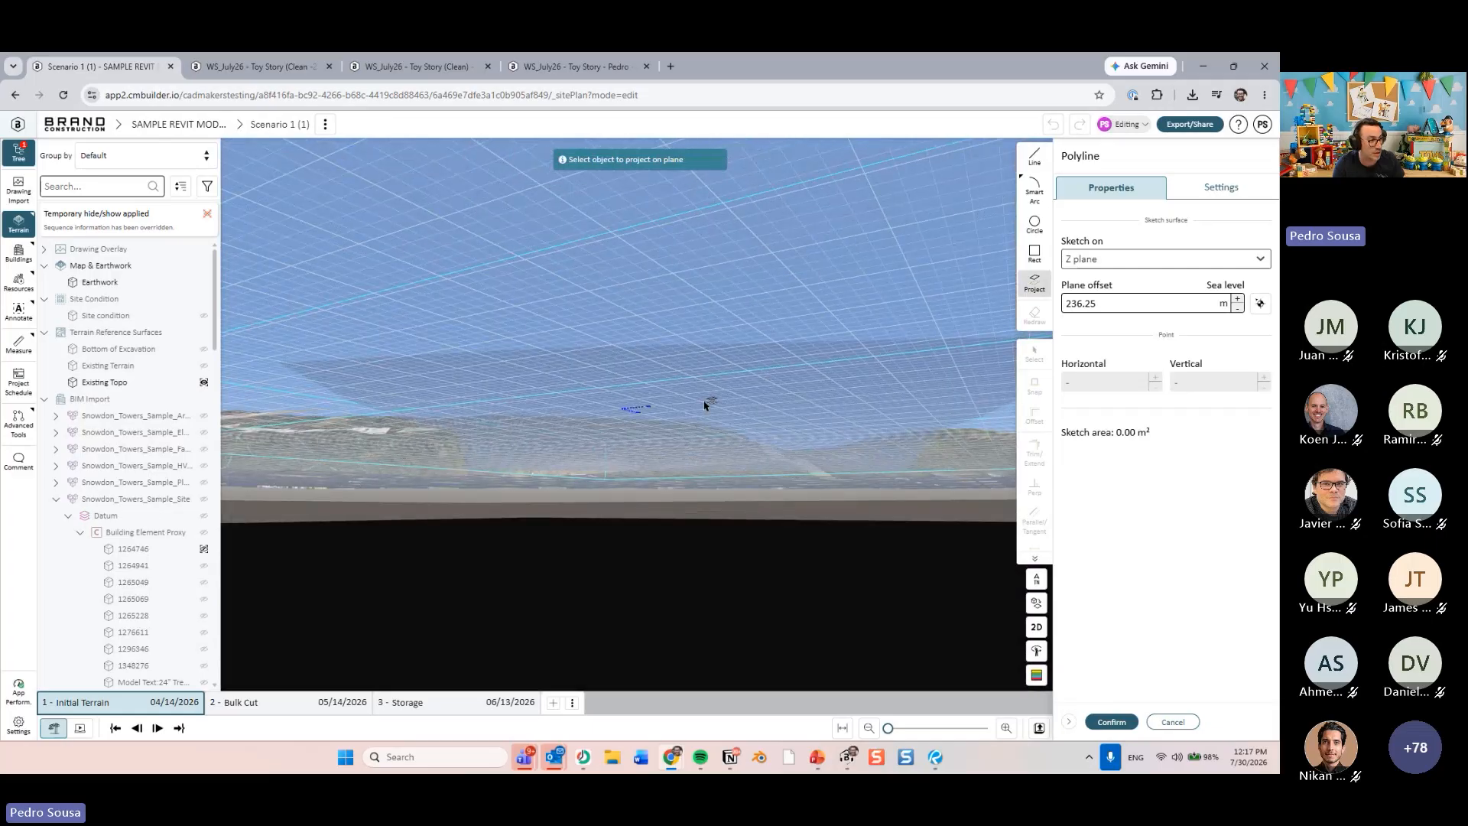
click(705, 410)
right_drag(778, 549, 508, 440)
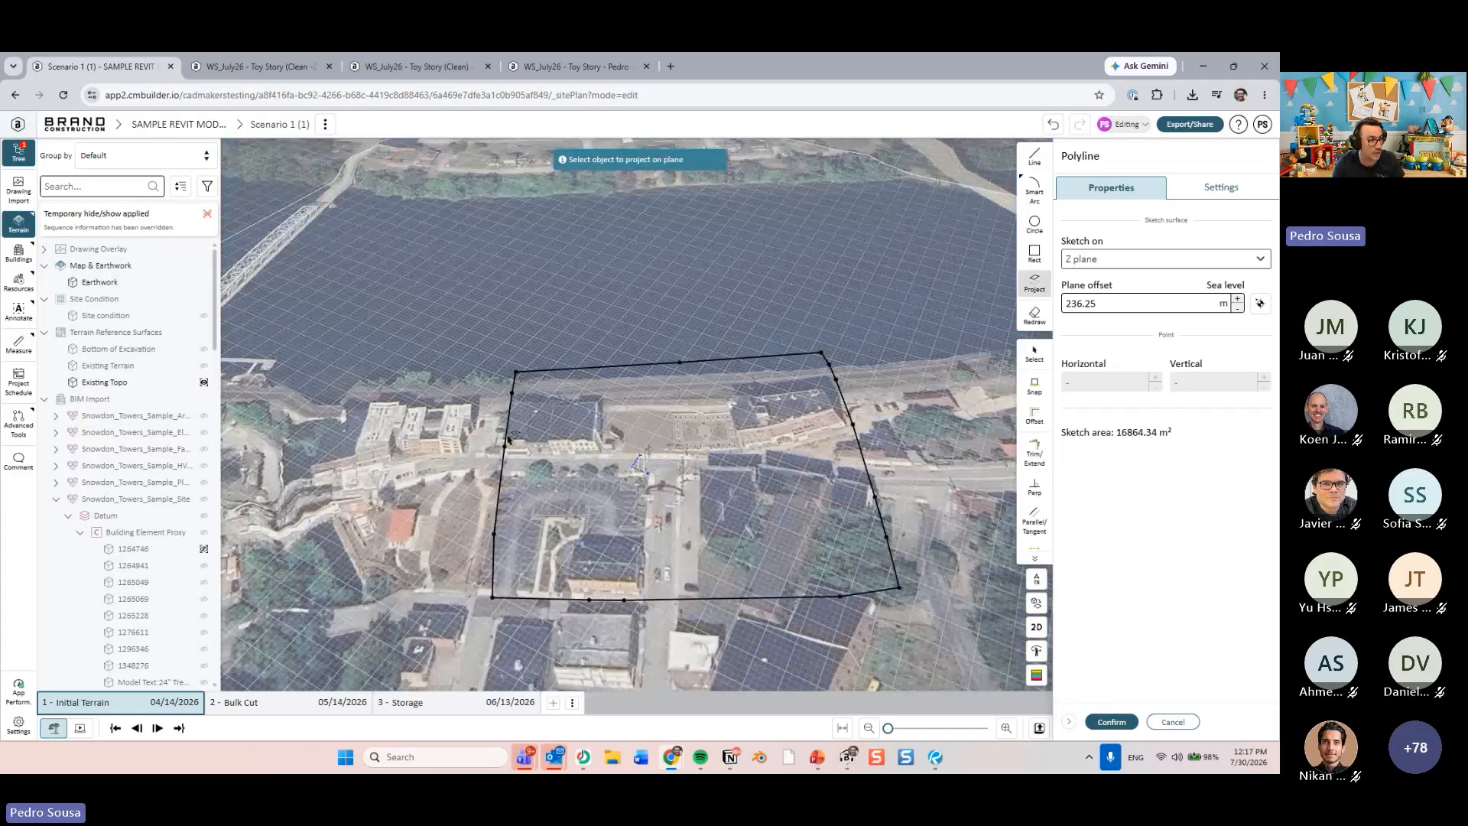
click(1113, 722)
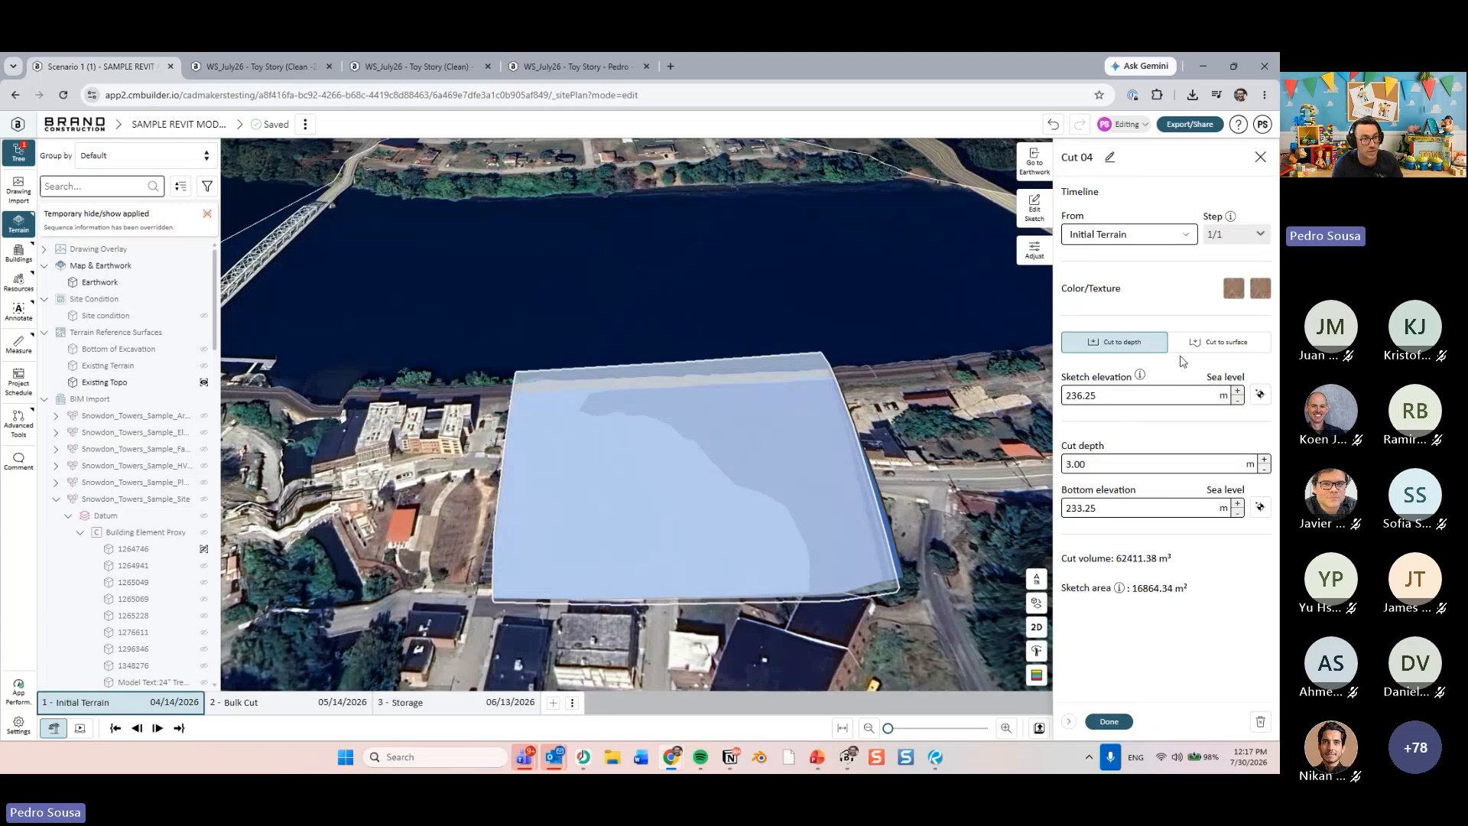
- Make the cut follow the Existing Topo reference surface with an offset of 0.00 m, and finish it
click(1206, 343)
click(1210, 401)
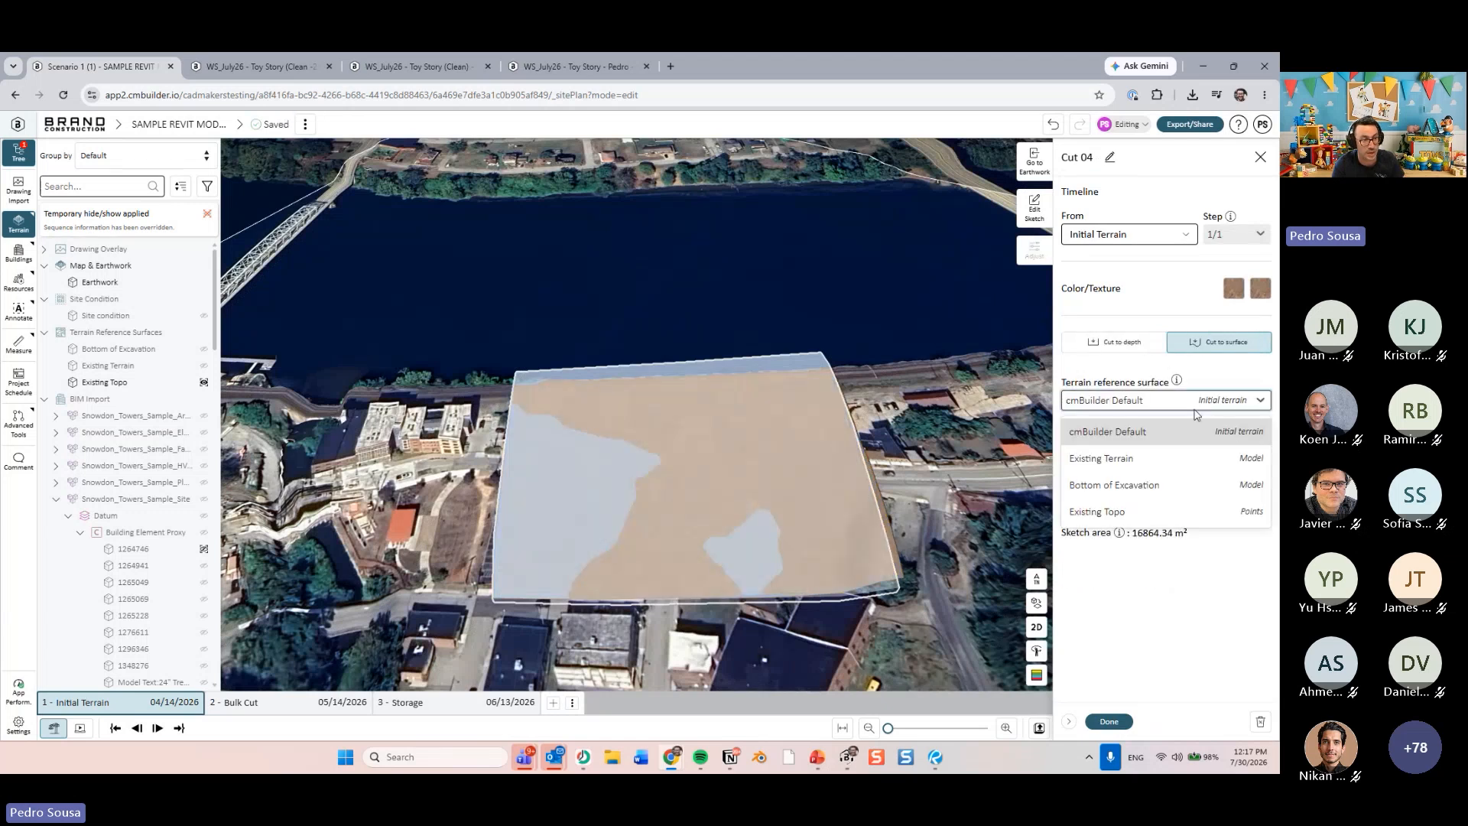
click(1102, 512)
click(1123, 458)
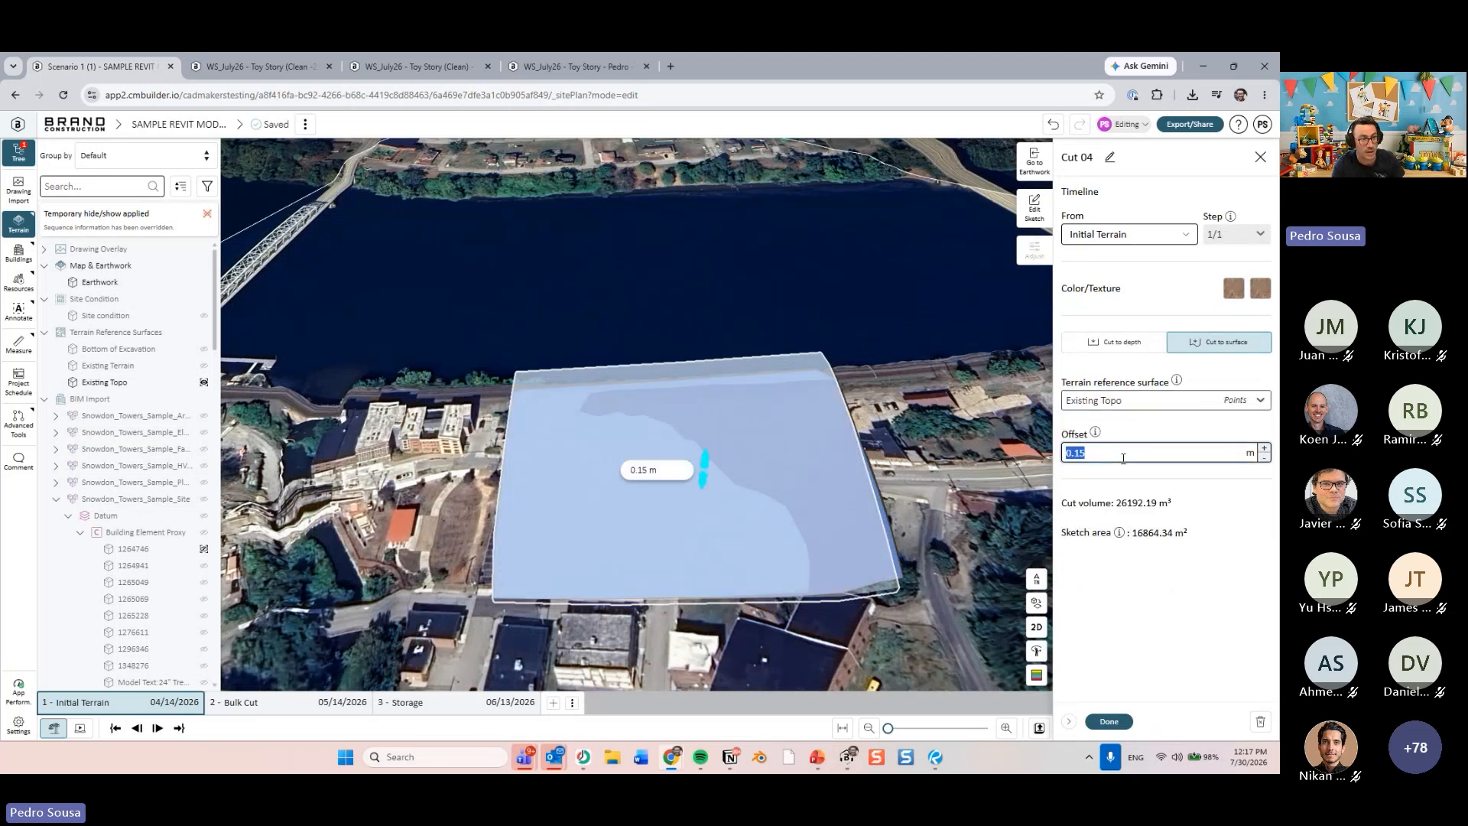
key(Return)
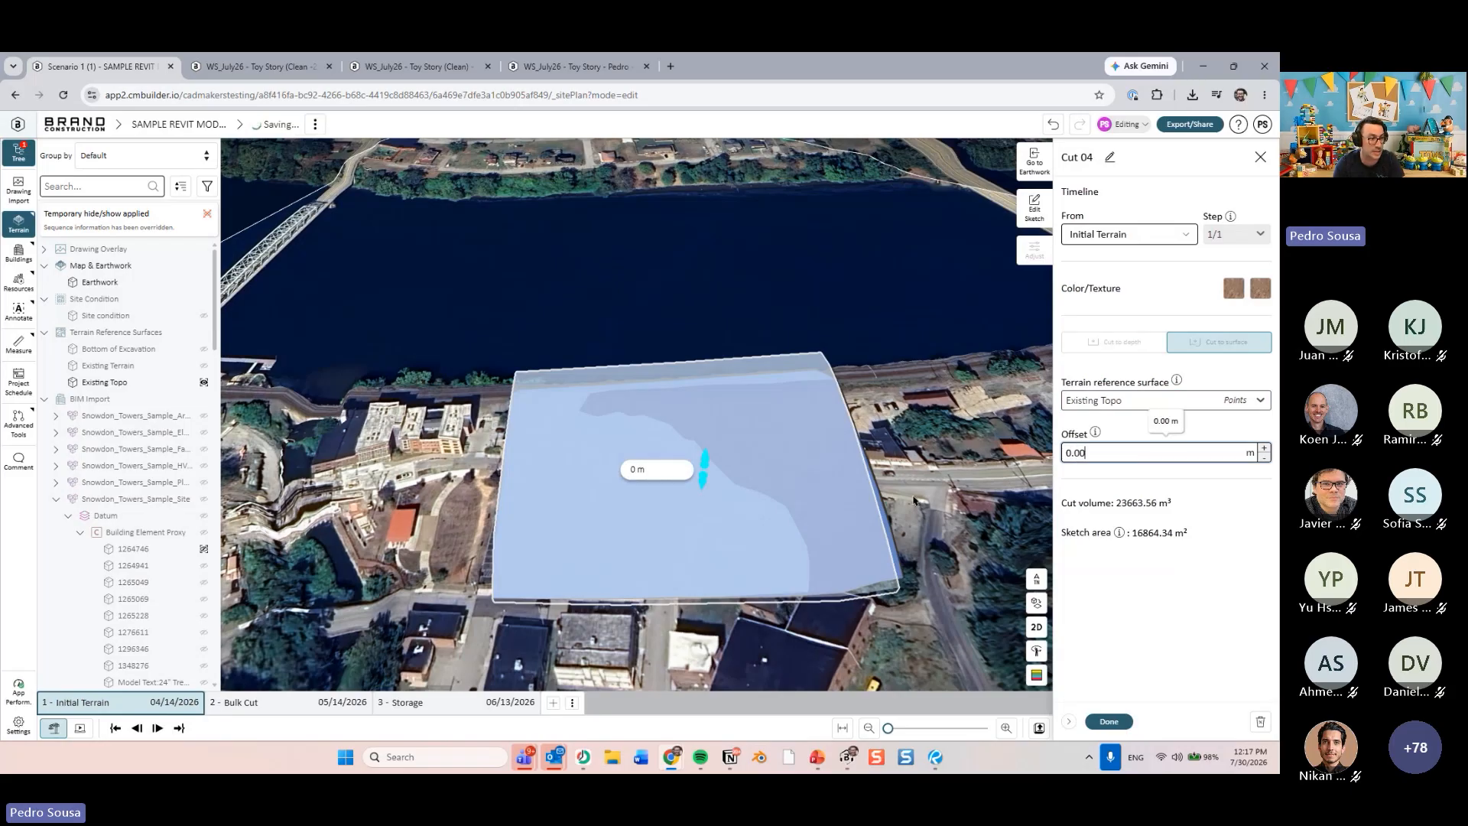
click(934, 489)
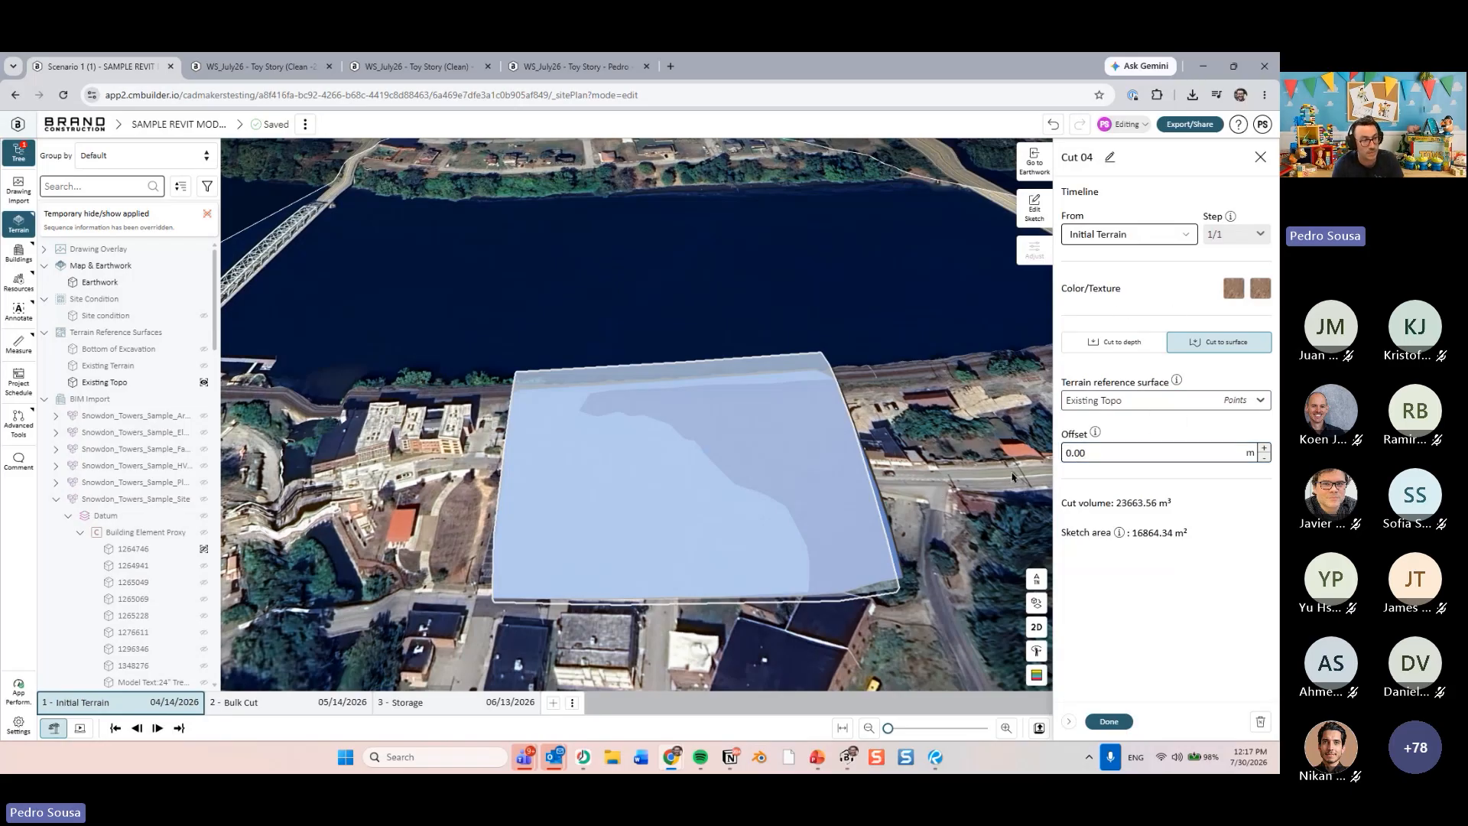
click(1109, 722)
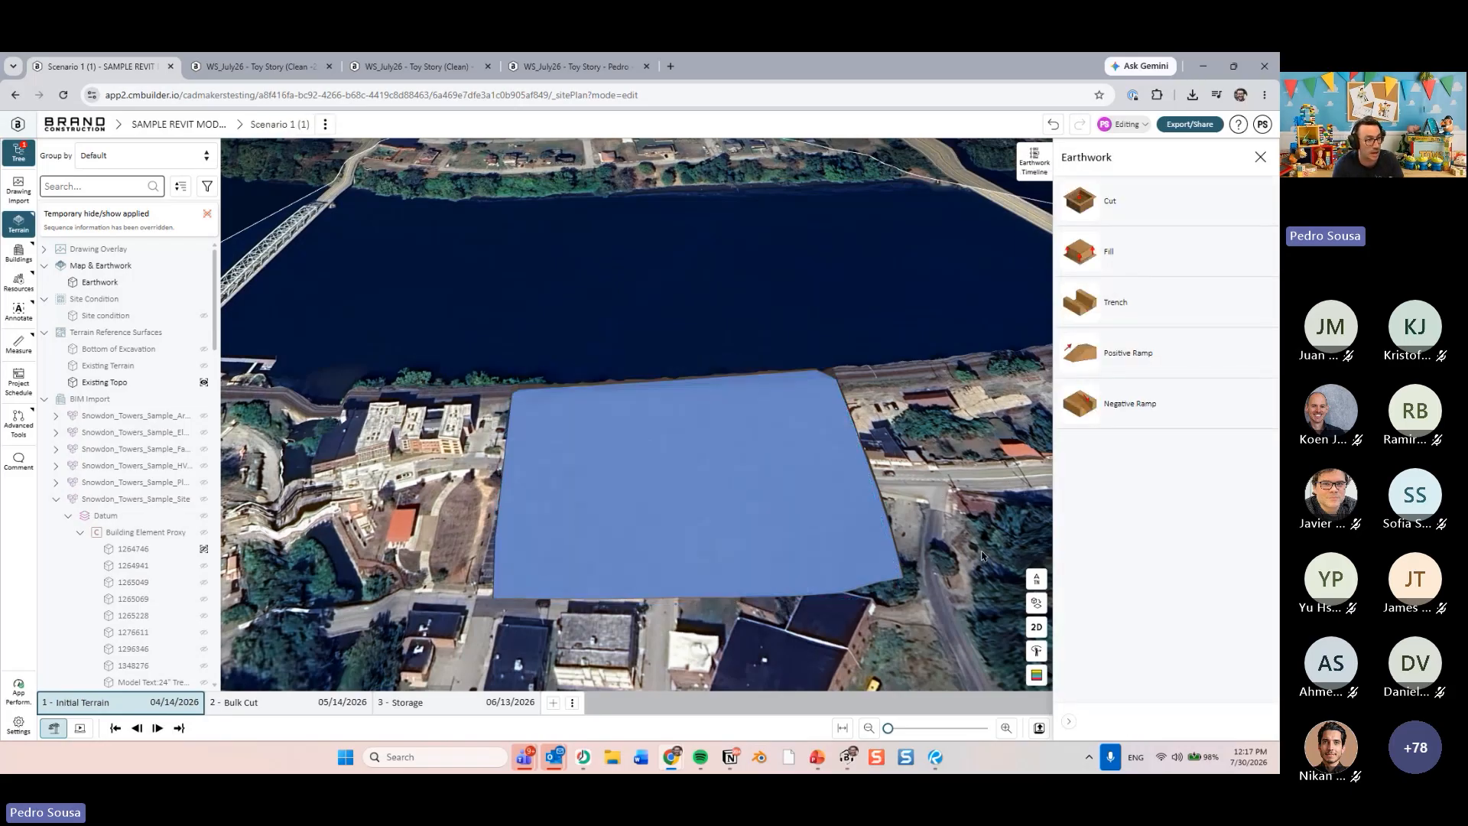
- Hide the Existing Topo surface to expose the finished cut in the map
scroll(984, 556, up, 3)
drag(984, 556, 783, 512)
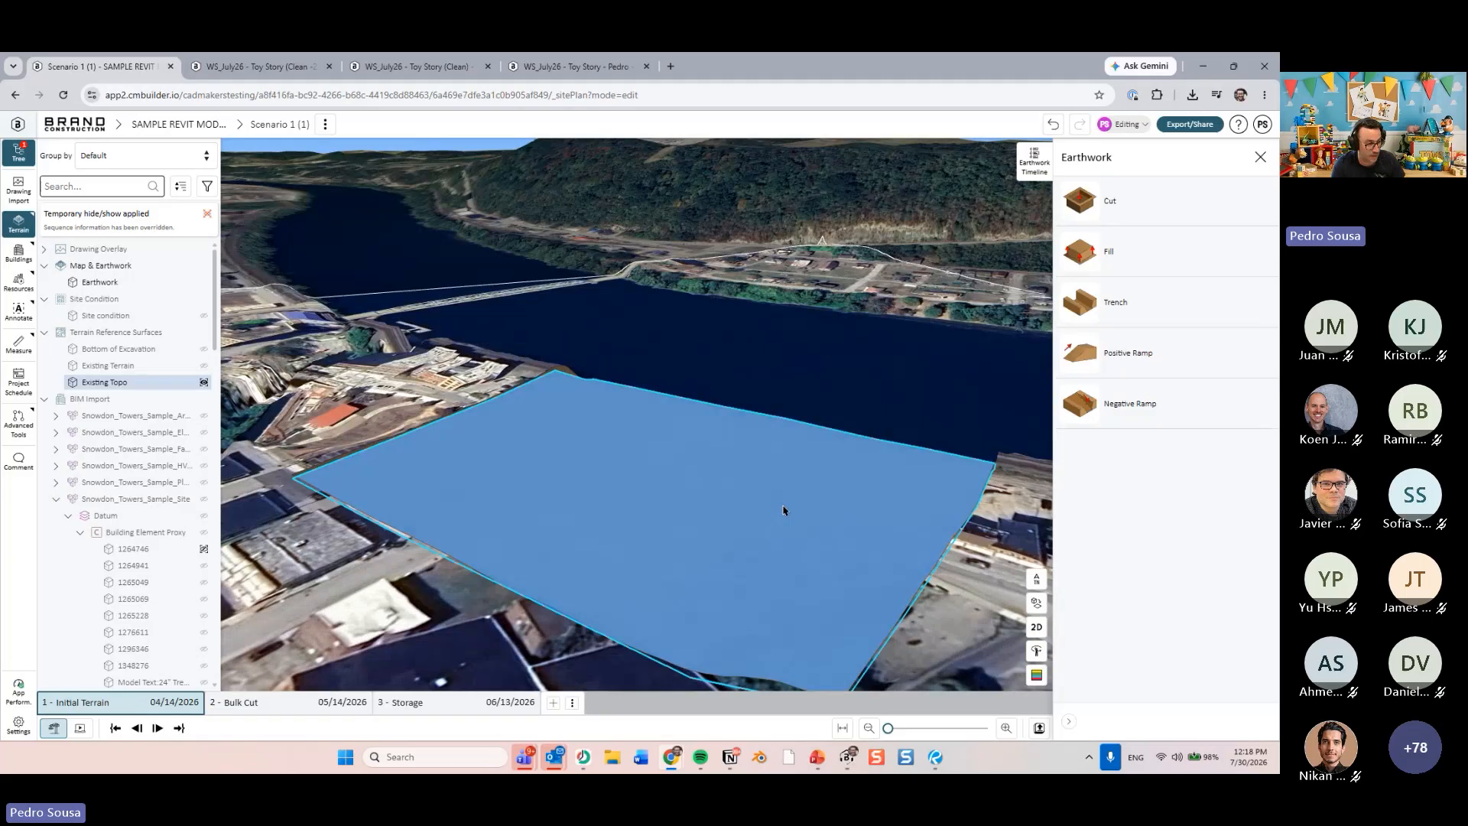
drag(817, 388, 612, 457)
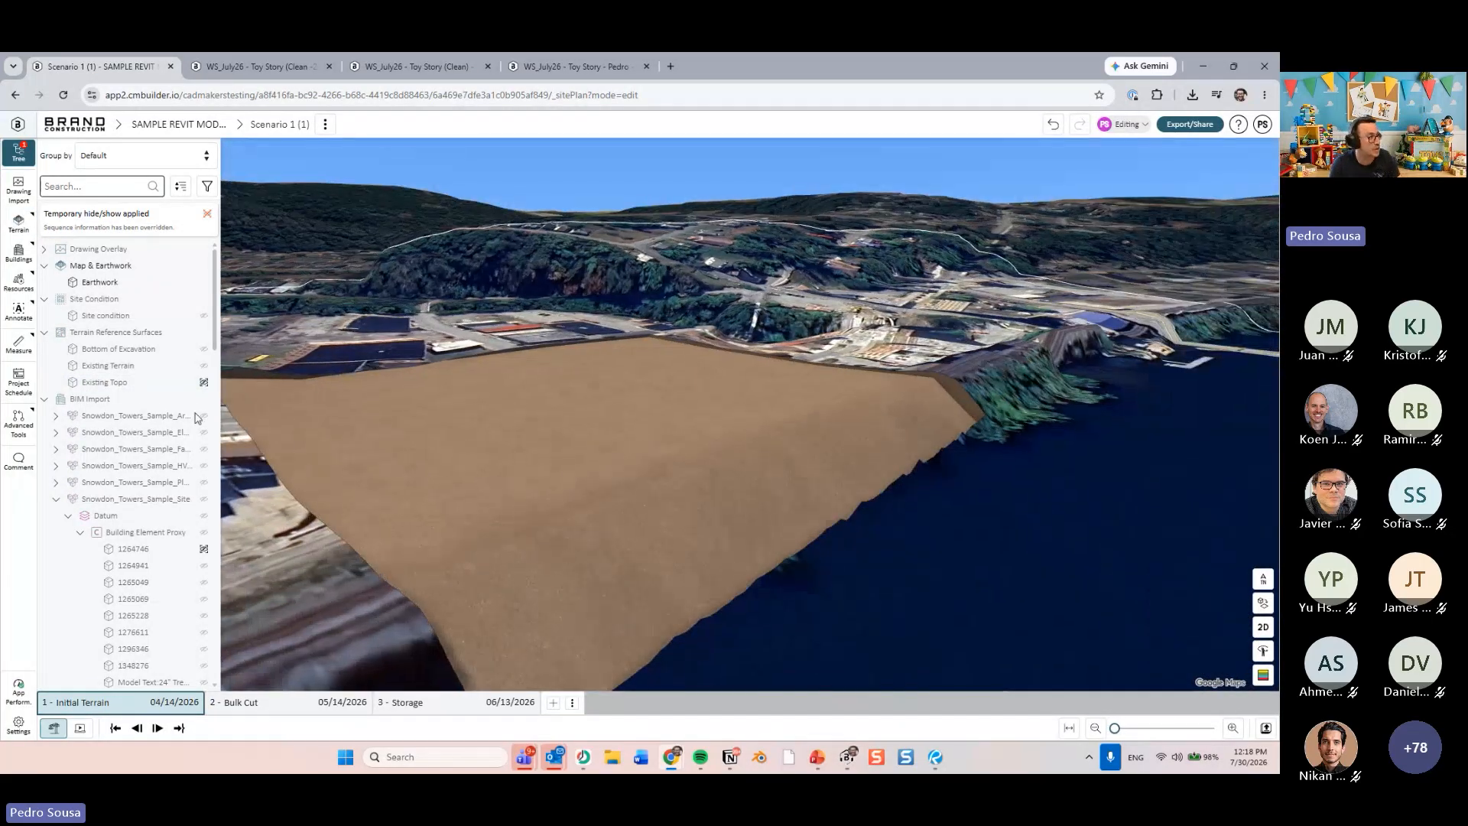
- Show the imported terrain element 1264746 over the cut to compare the two surfaces, and hide it again
click(162, 550)
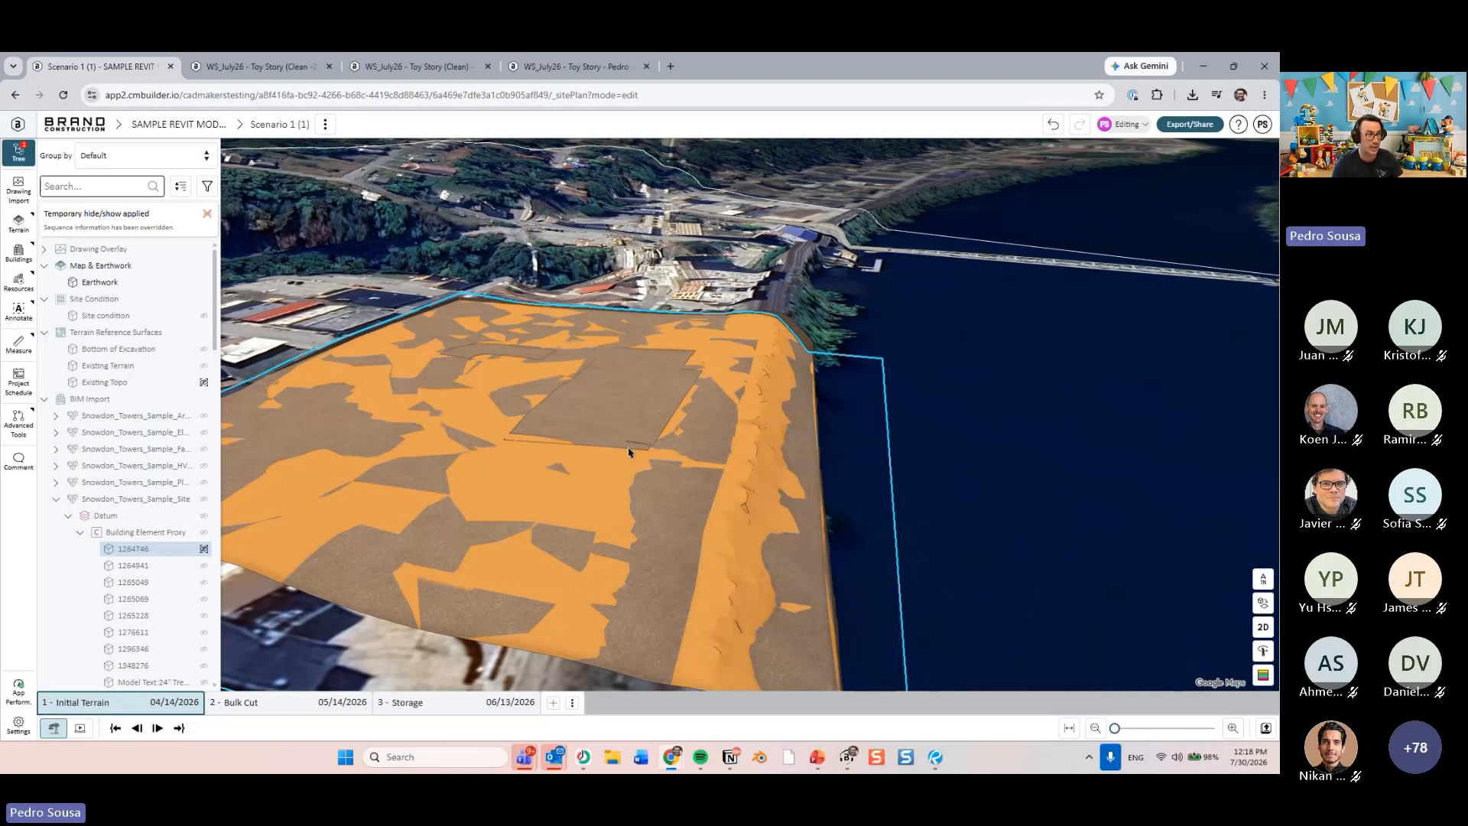
drag(546, 533, 691, 496)
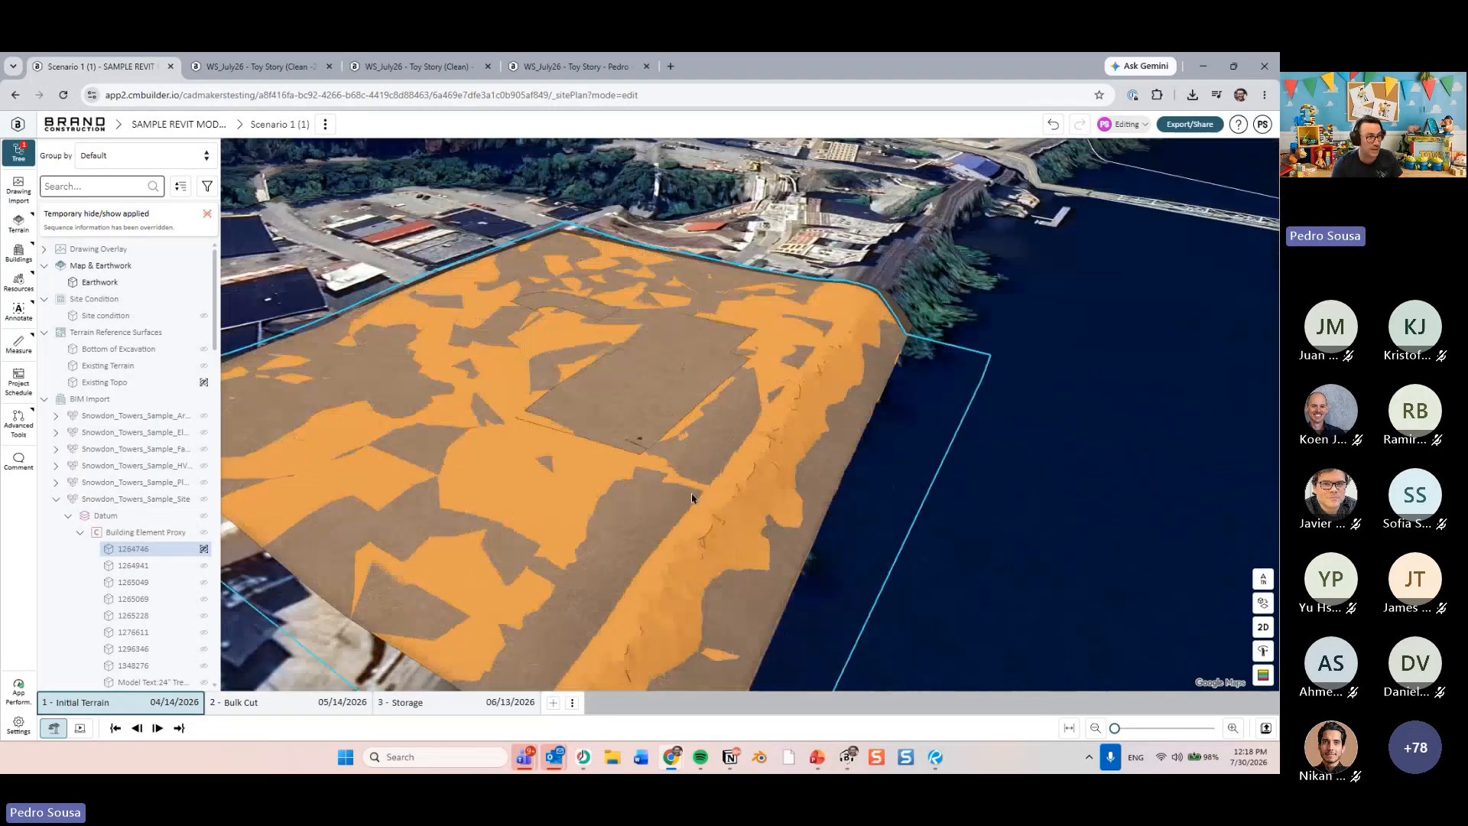
scroll(681, 501, up, 2)
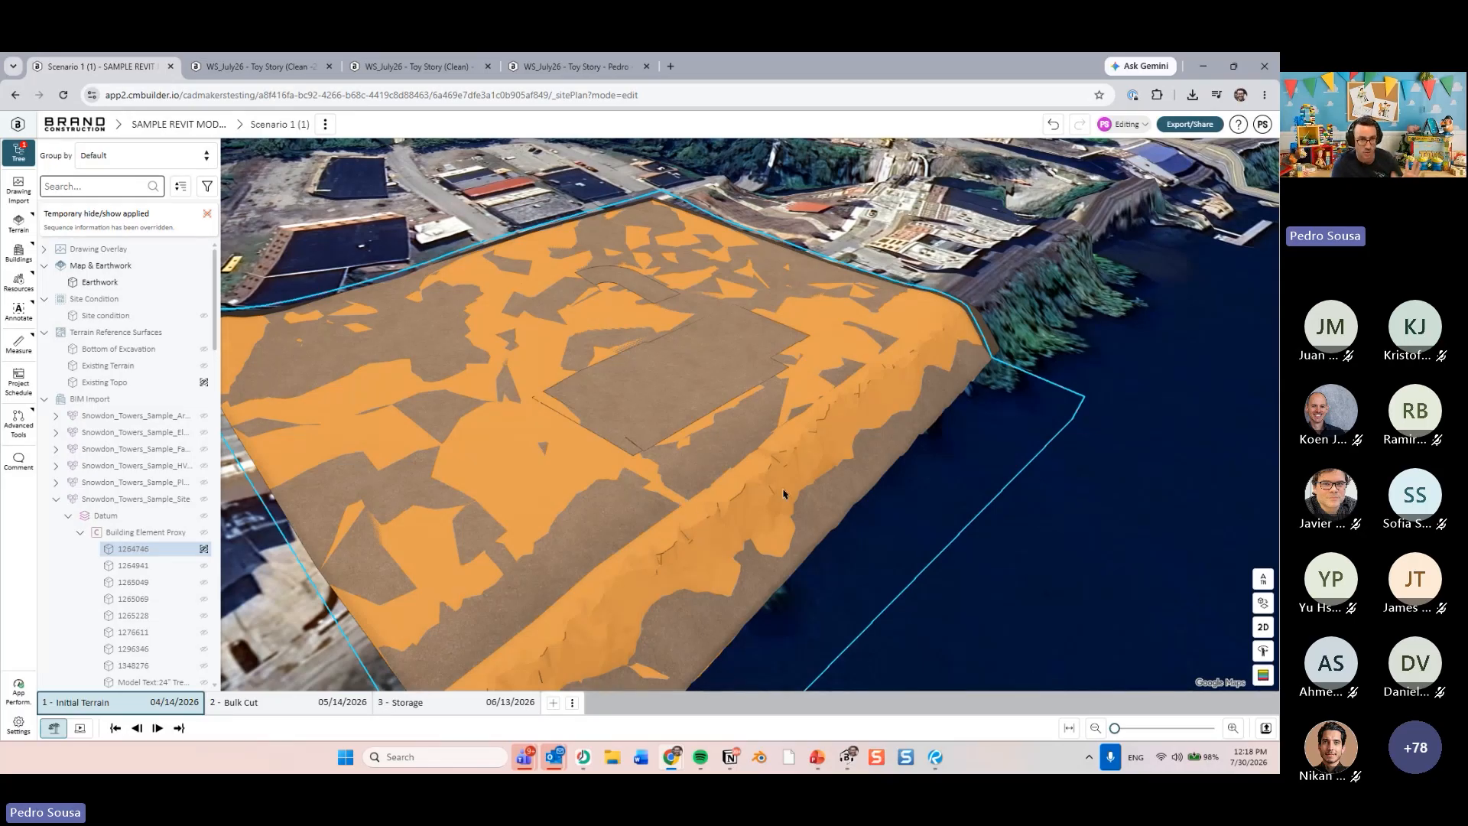
drag(950, 241, 923, 239)
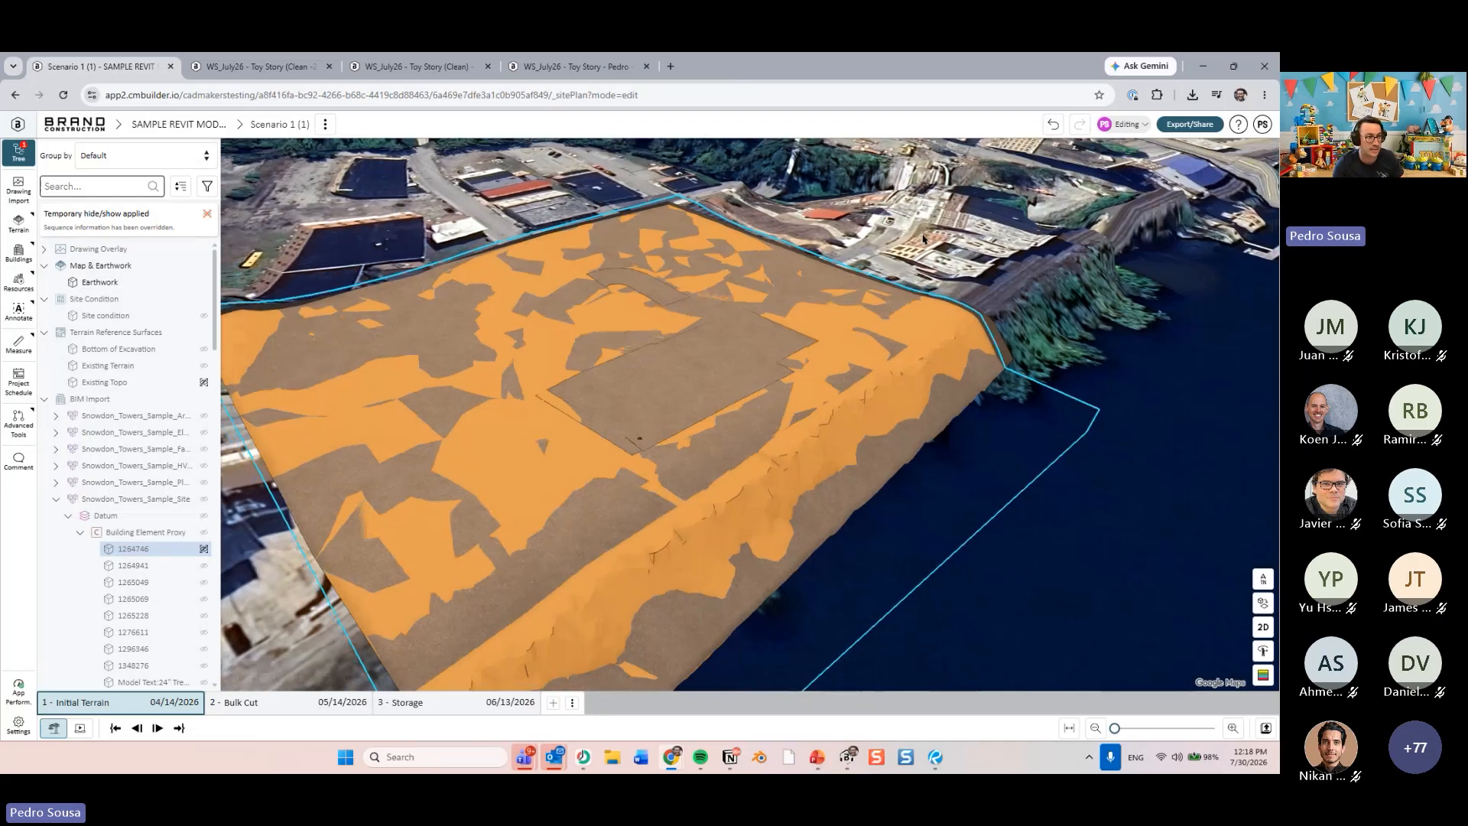
click(924, 238)
drag(972, 322, 635, 443)
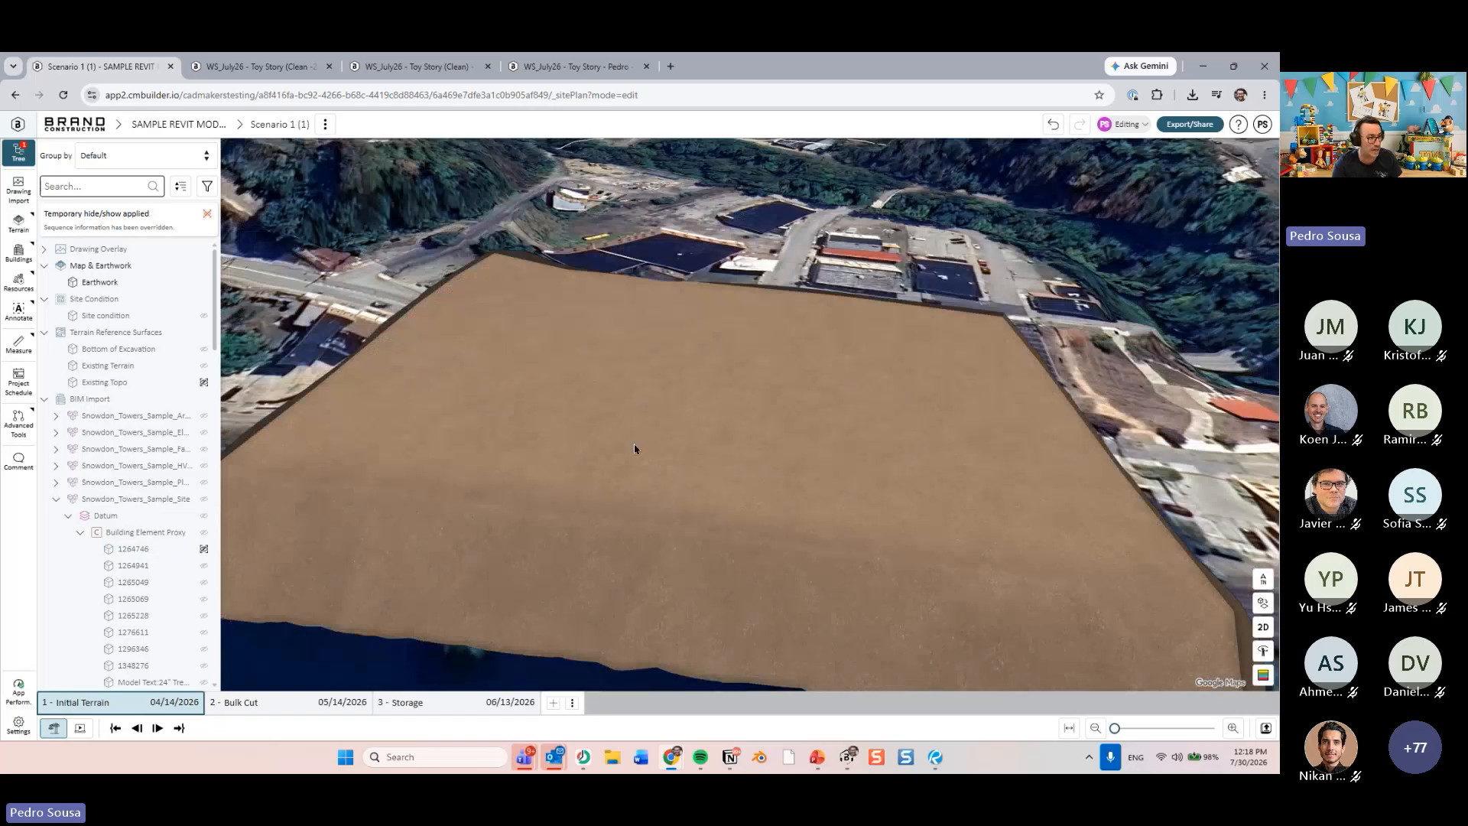
- Edit the cut and set its bottom texture to show the map and any projected objects
right_click(635, 443)
click(680, 490)
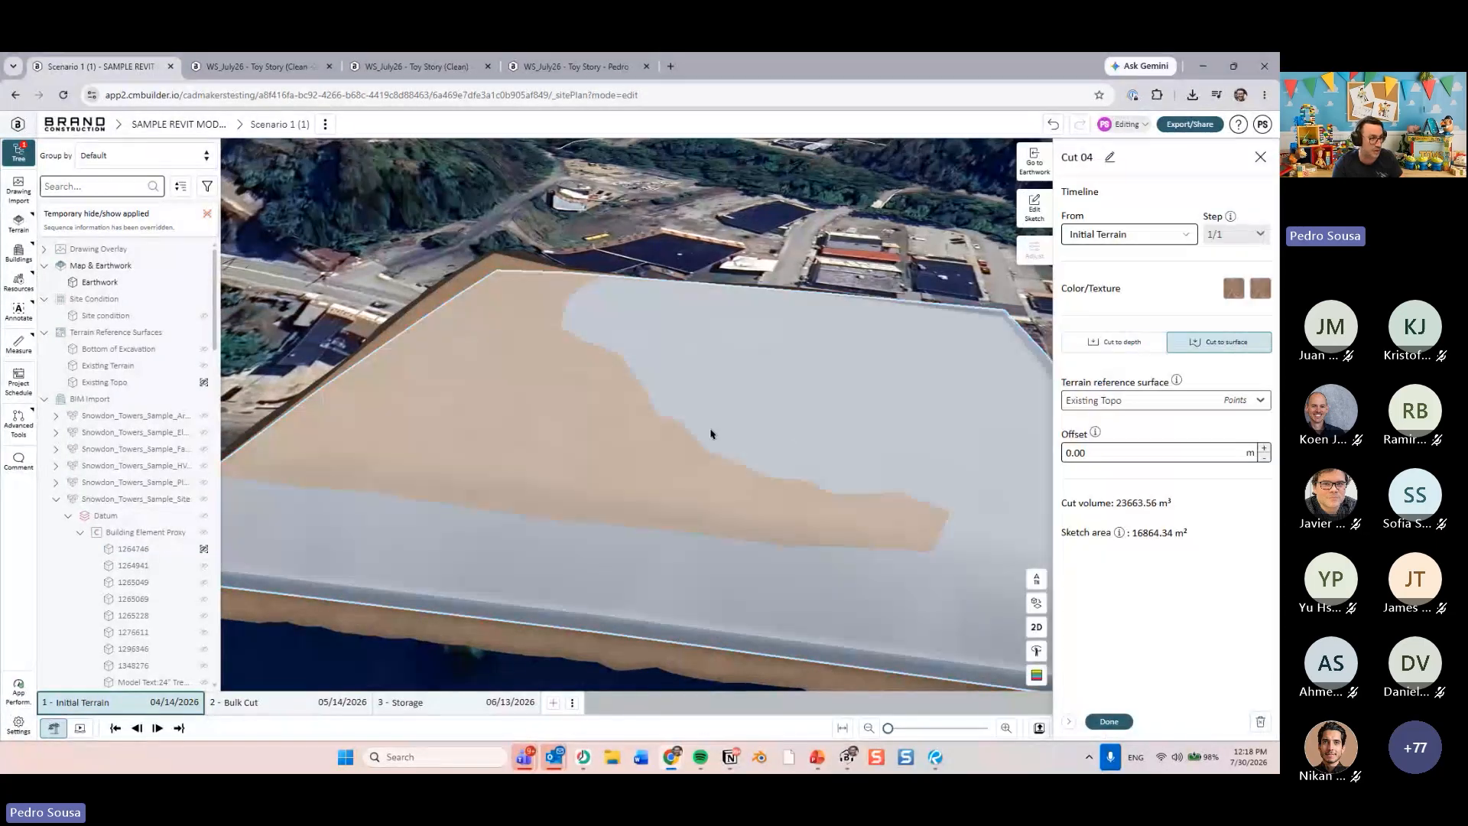
click(1233, 292)
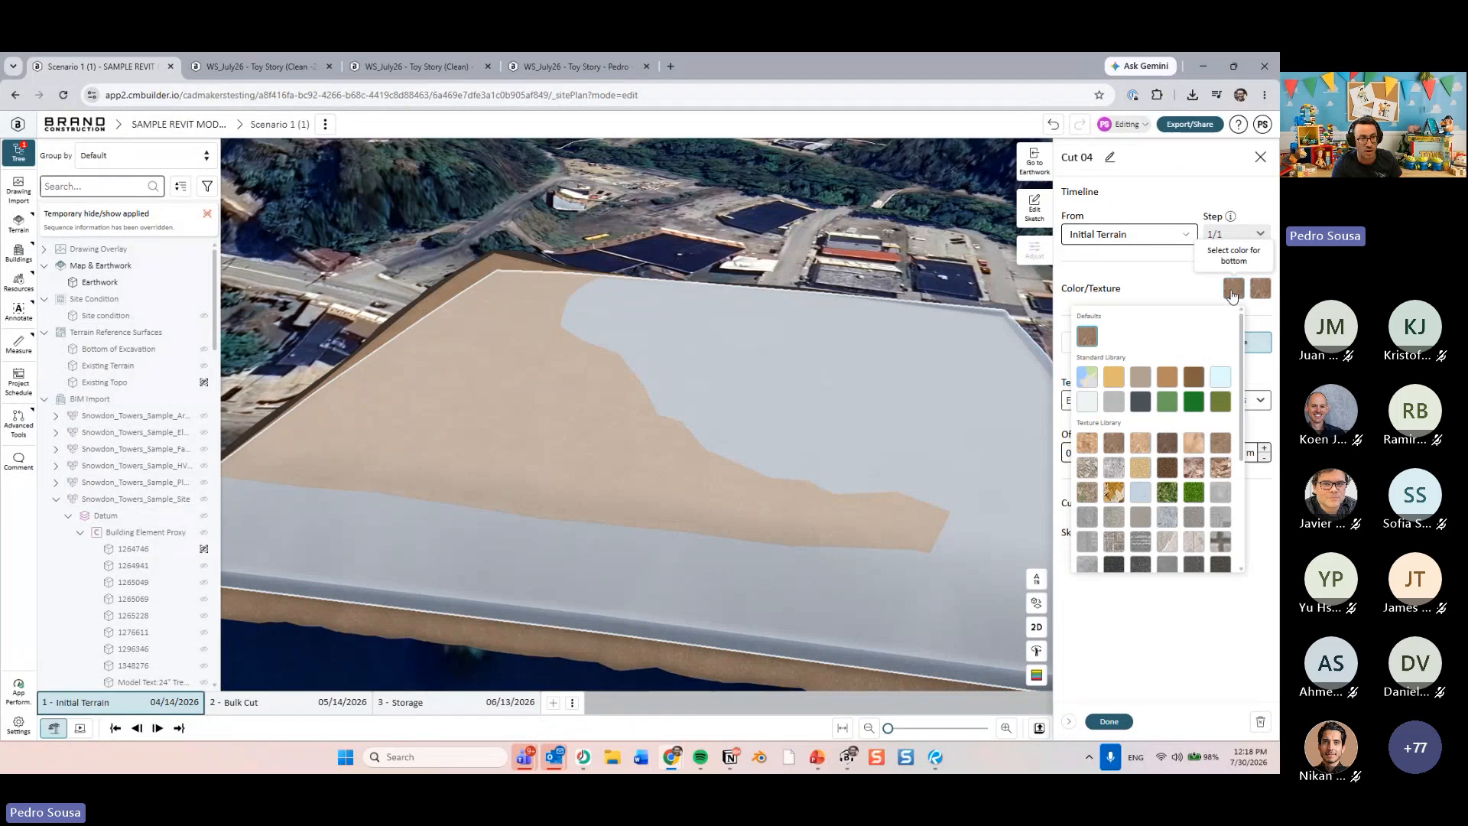
key(ctrl)
key(ctrl)
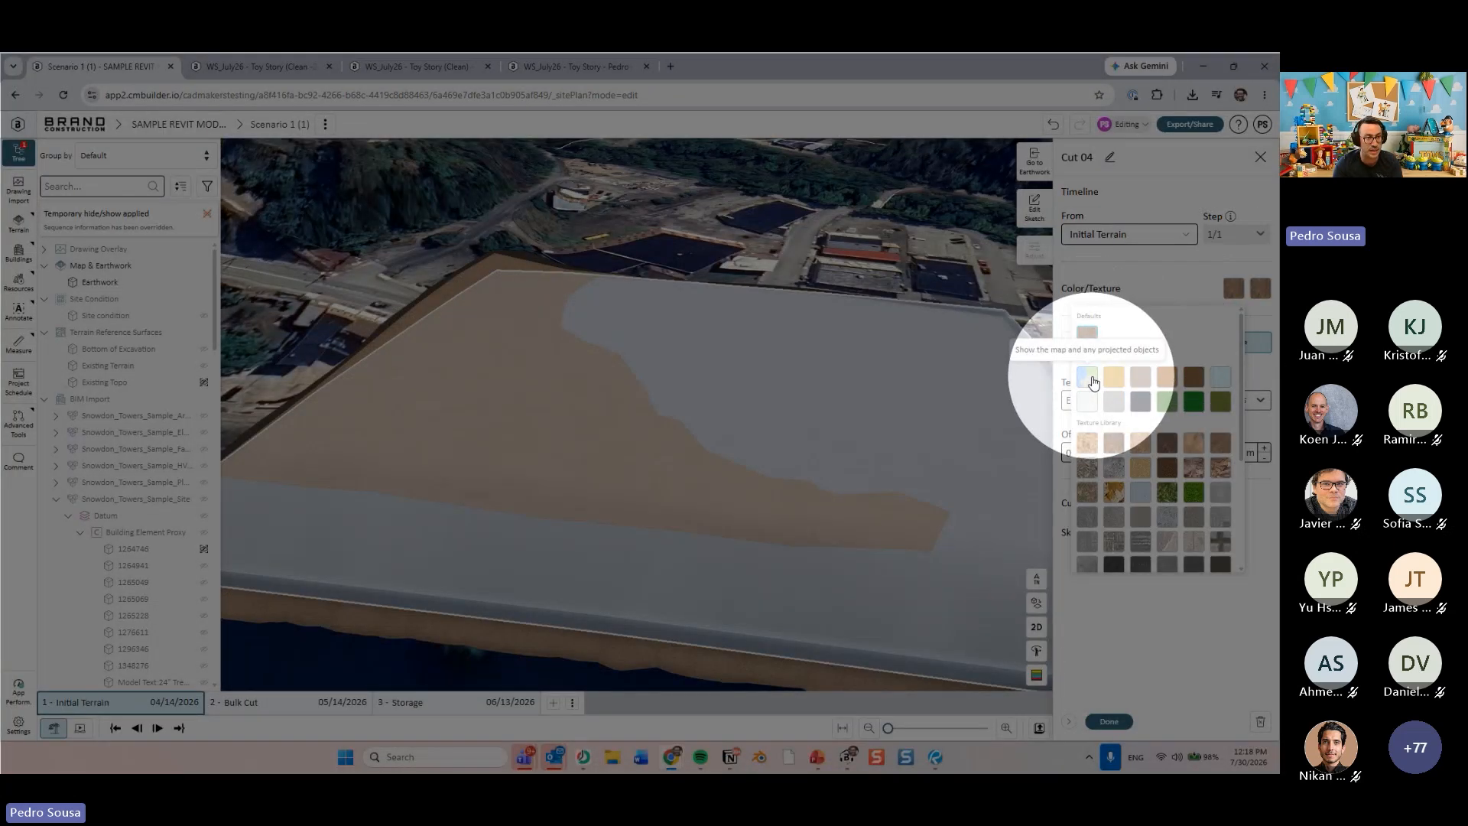
click(1088, 378)
click(1233, 288)
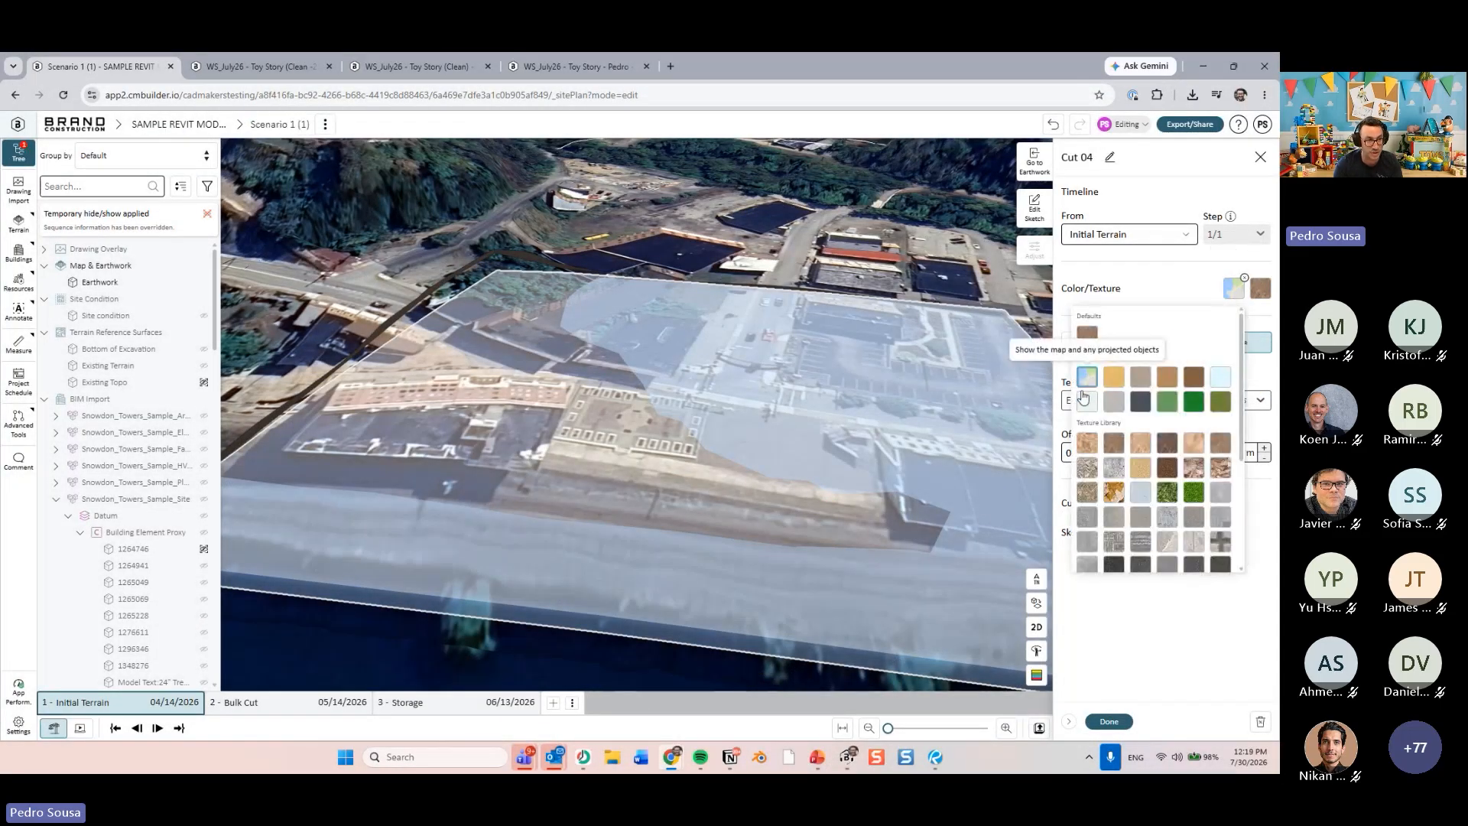
click(1108, 721)
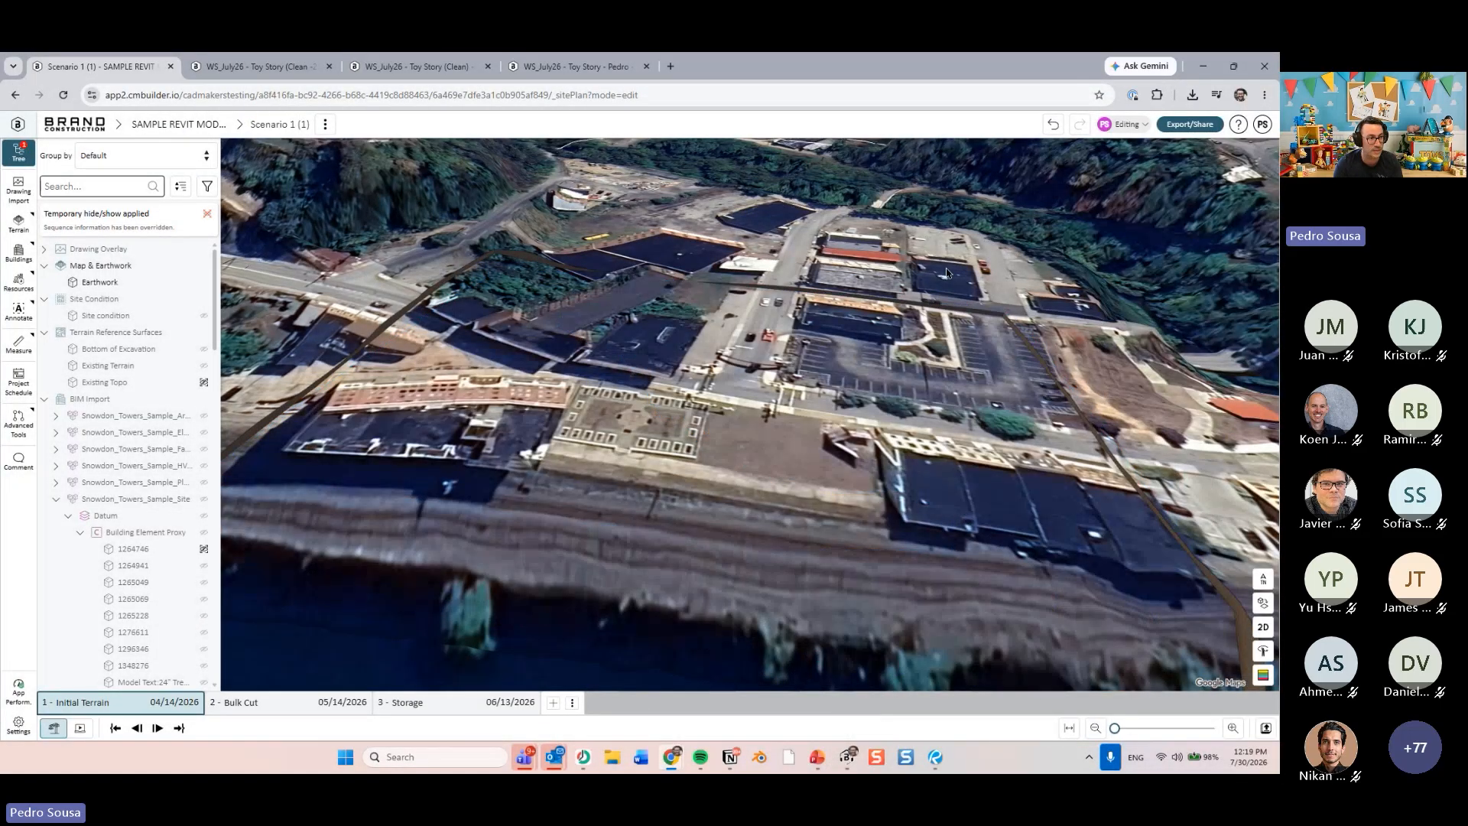
drag(947, 274, 811, 375)
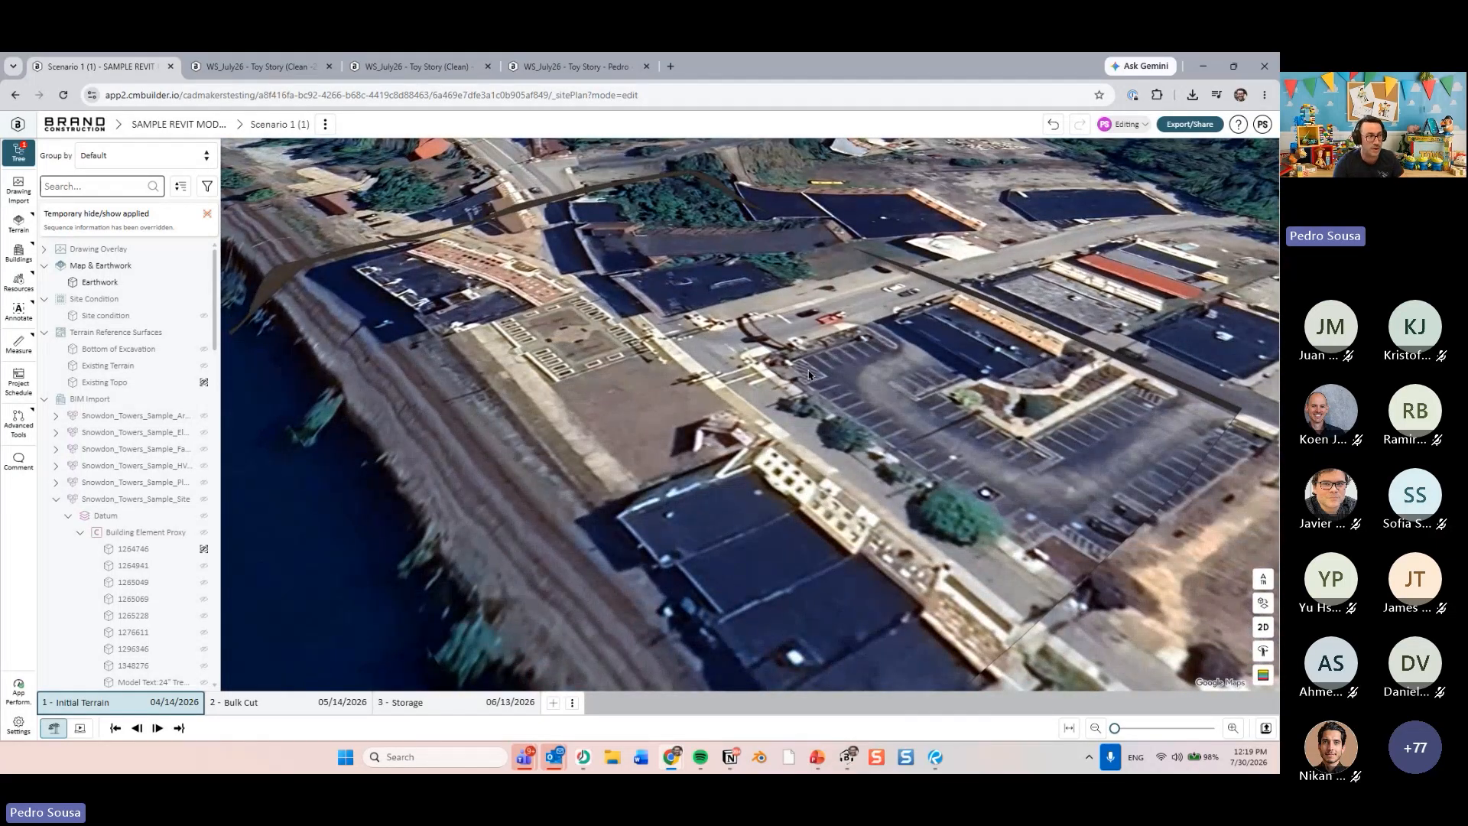
- Switch to the ToyStory presentation in PowerPoint and show slide 11, covering excavations created from an existing model
drag(809, 374, 920, 686)
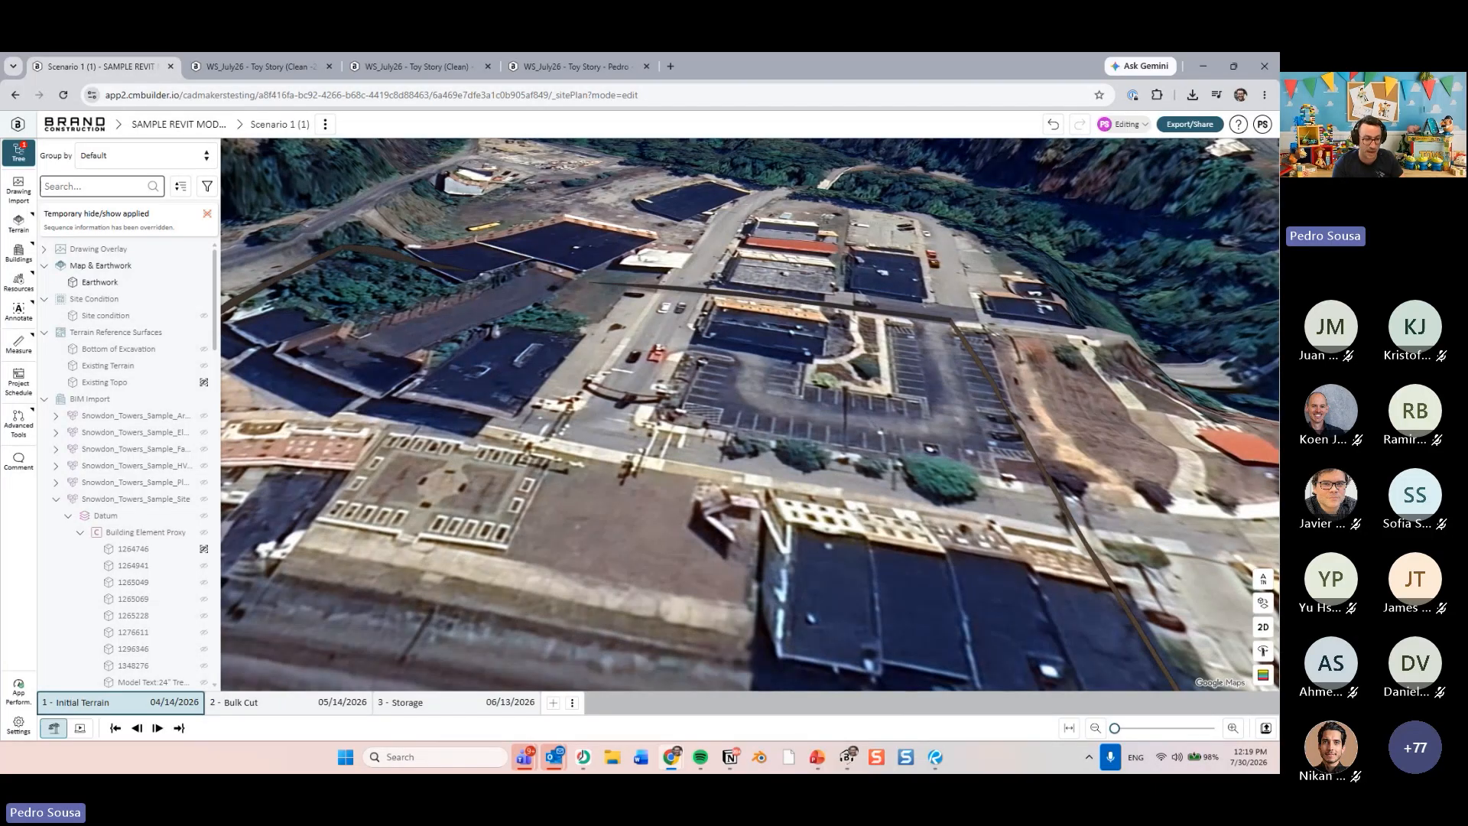
click(817, 757)
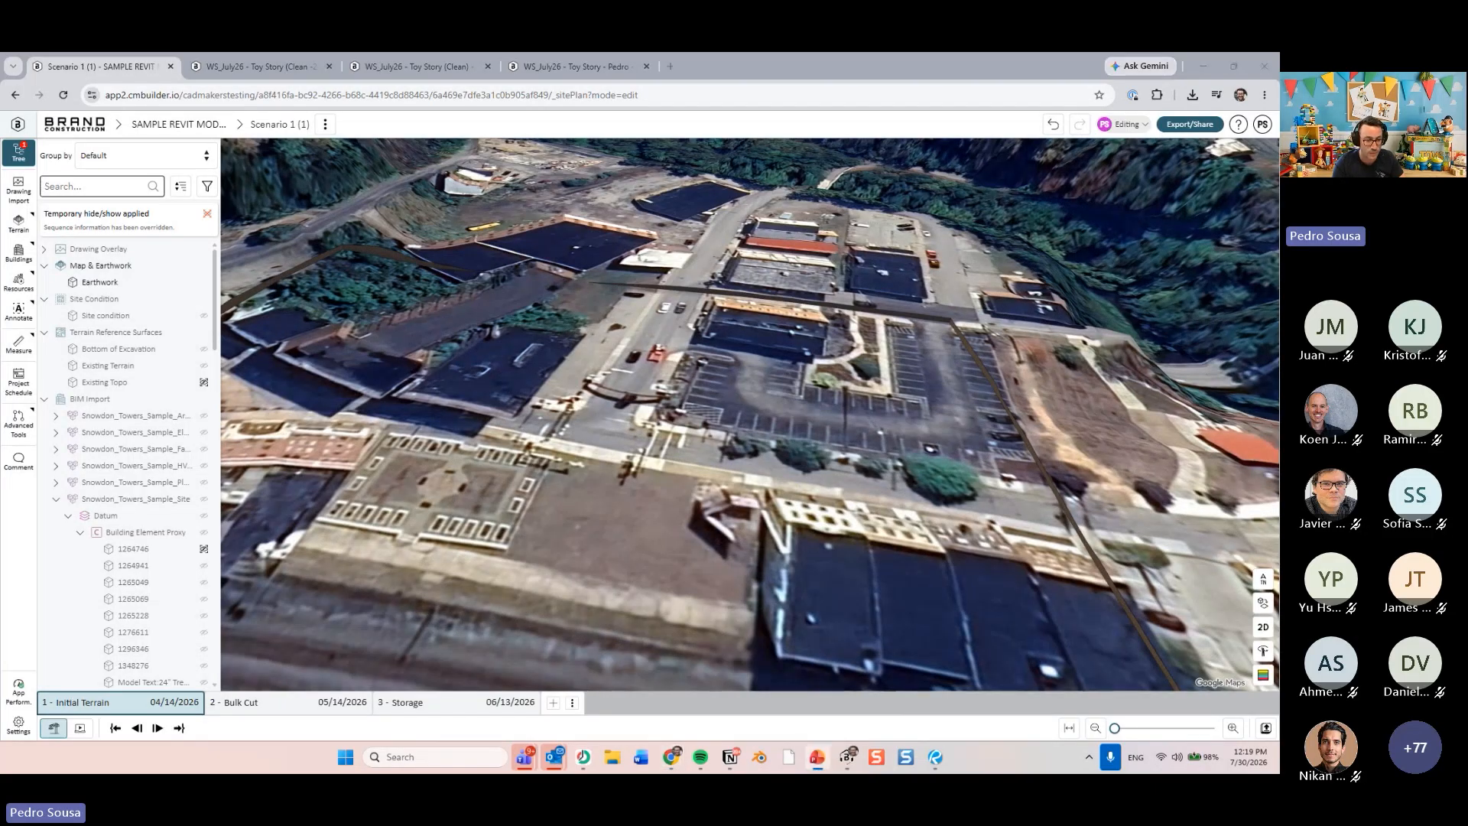
double_click(1060, 348)
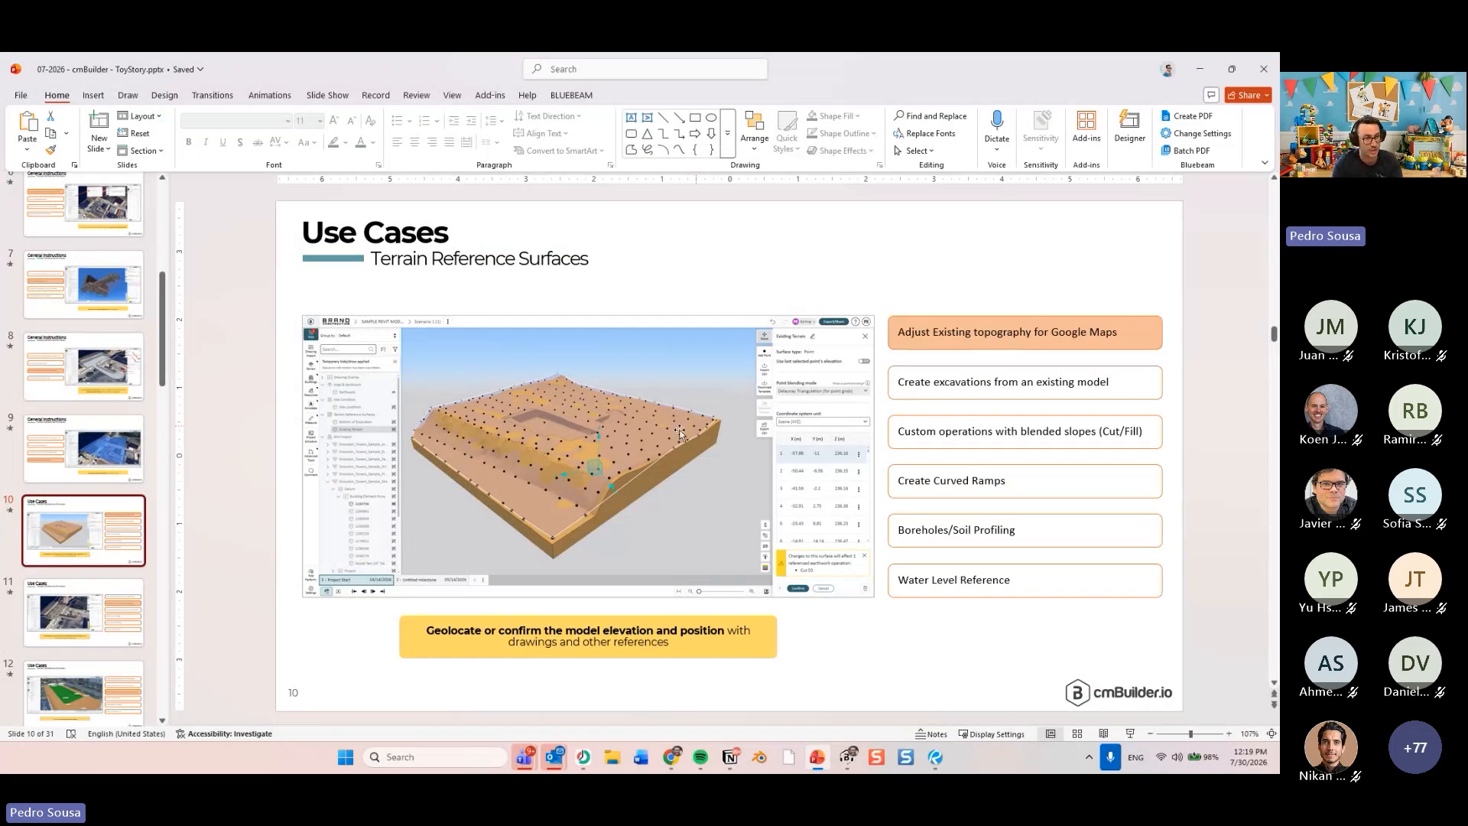
click(53, 613)
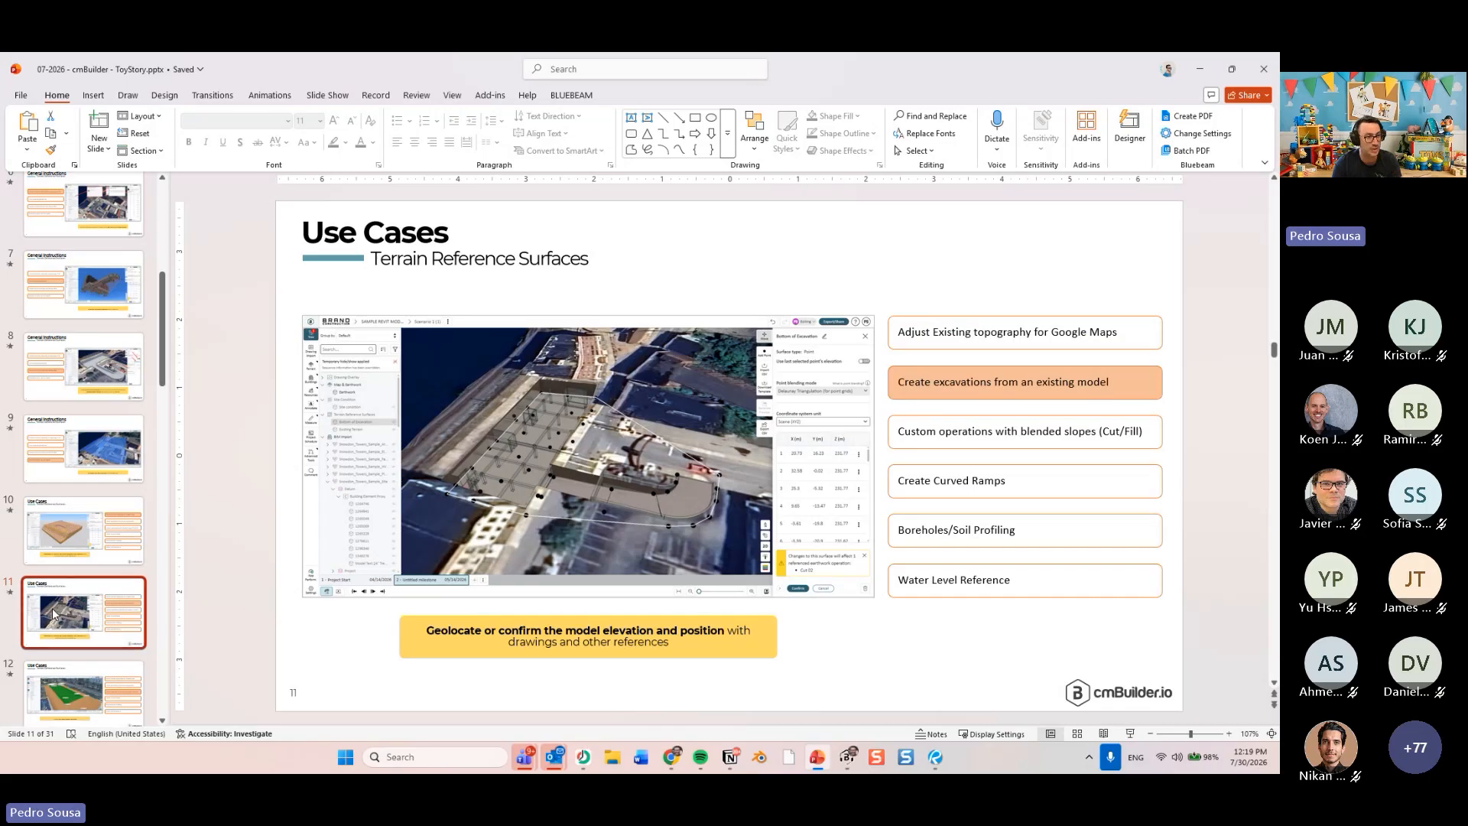
key(Up)
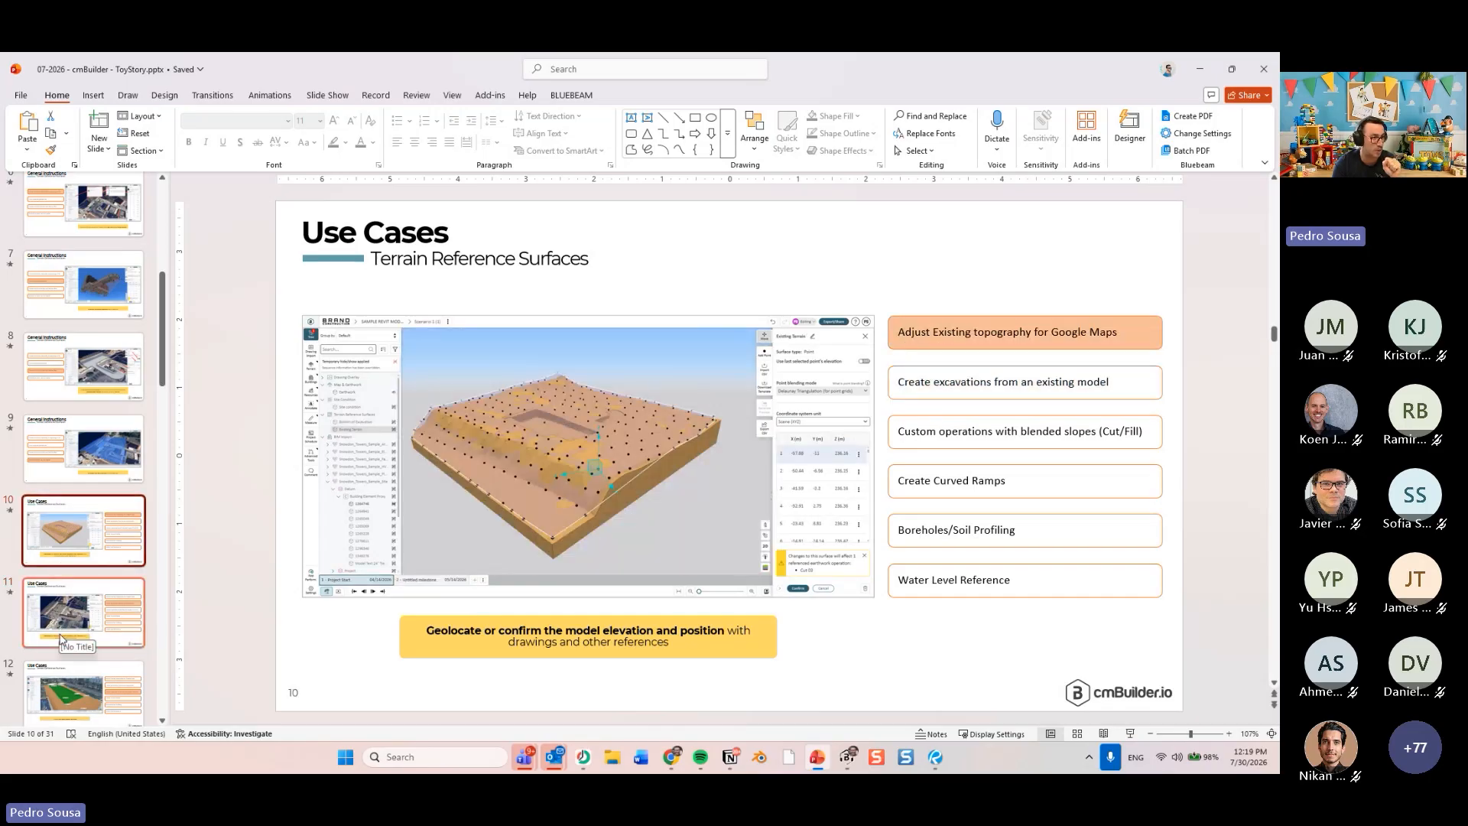
click(61, 640)
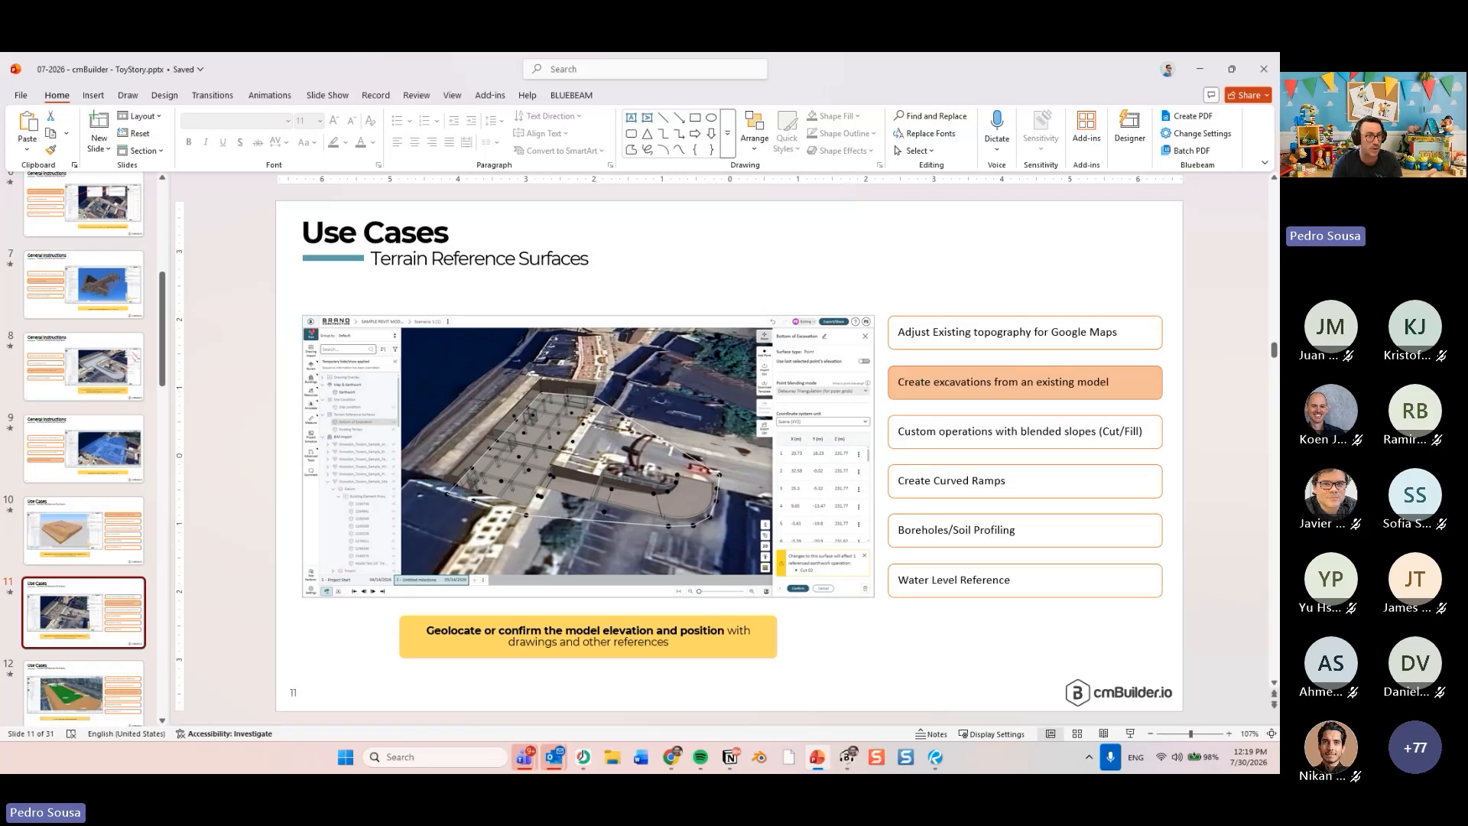
- Return to the cmBuilder site plan, show the Snowdon Towers structural model, and inspect its ramp and foundations against the map
key(alt+Tab)
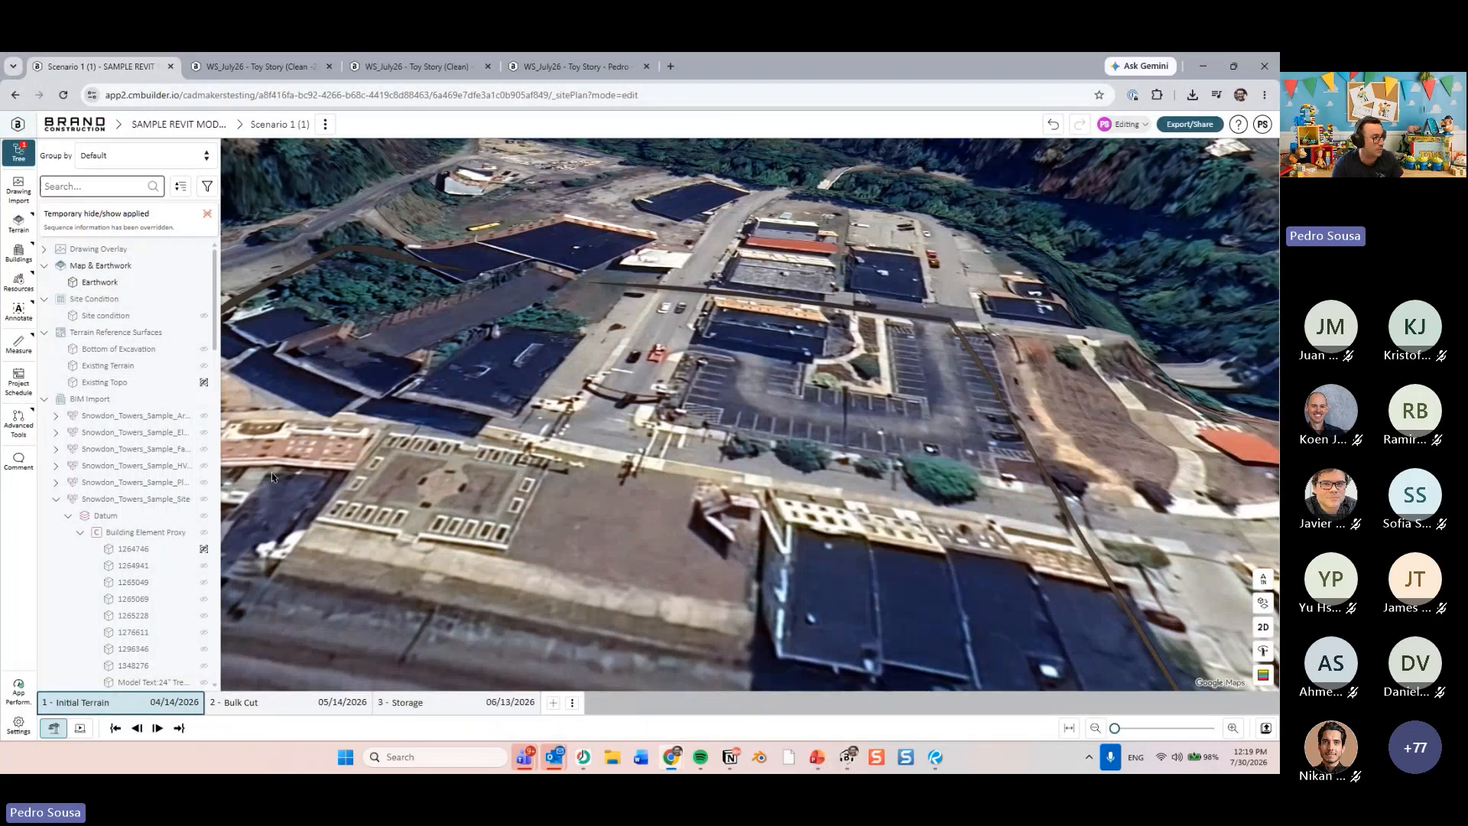
scroll(150, 570, down, 3)
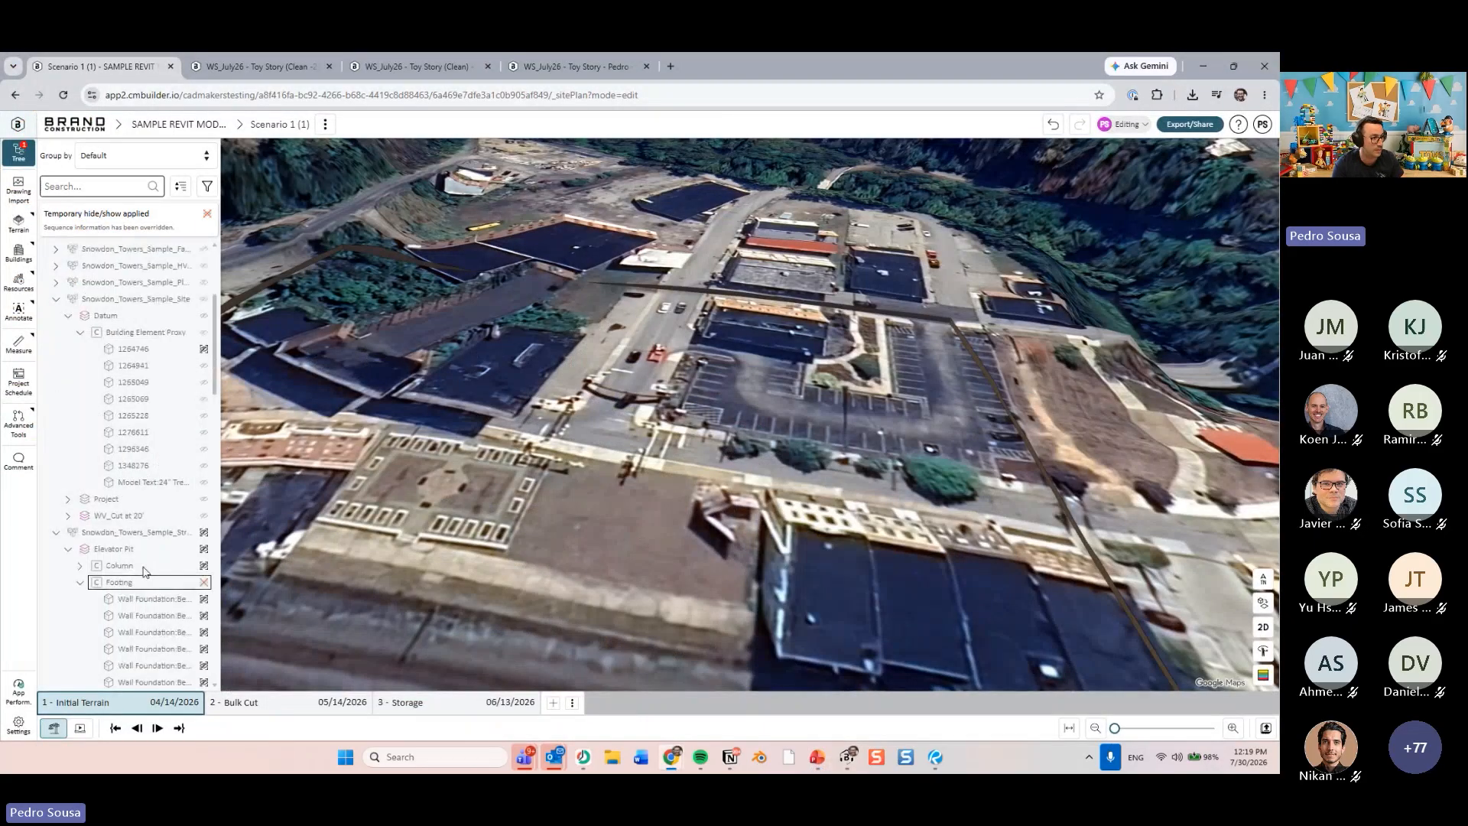
click(204, 532)
drag(826, 558, 679, 593)
click(679, 592)
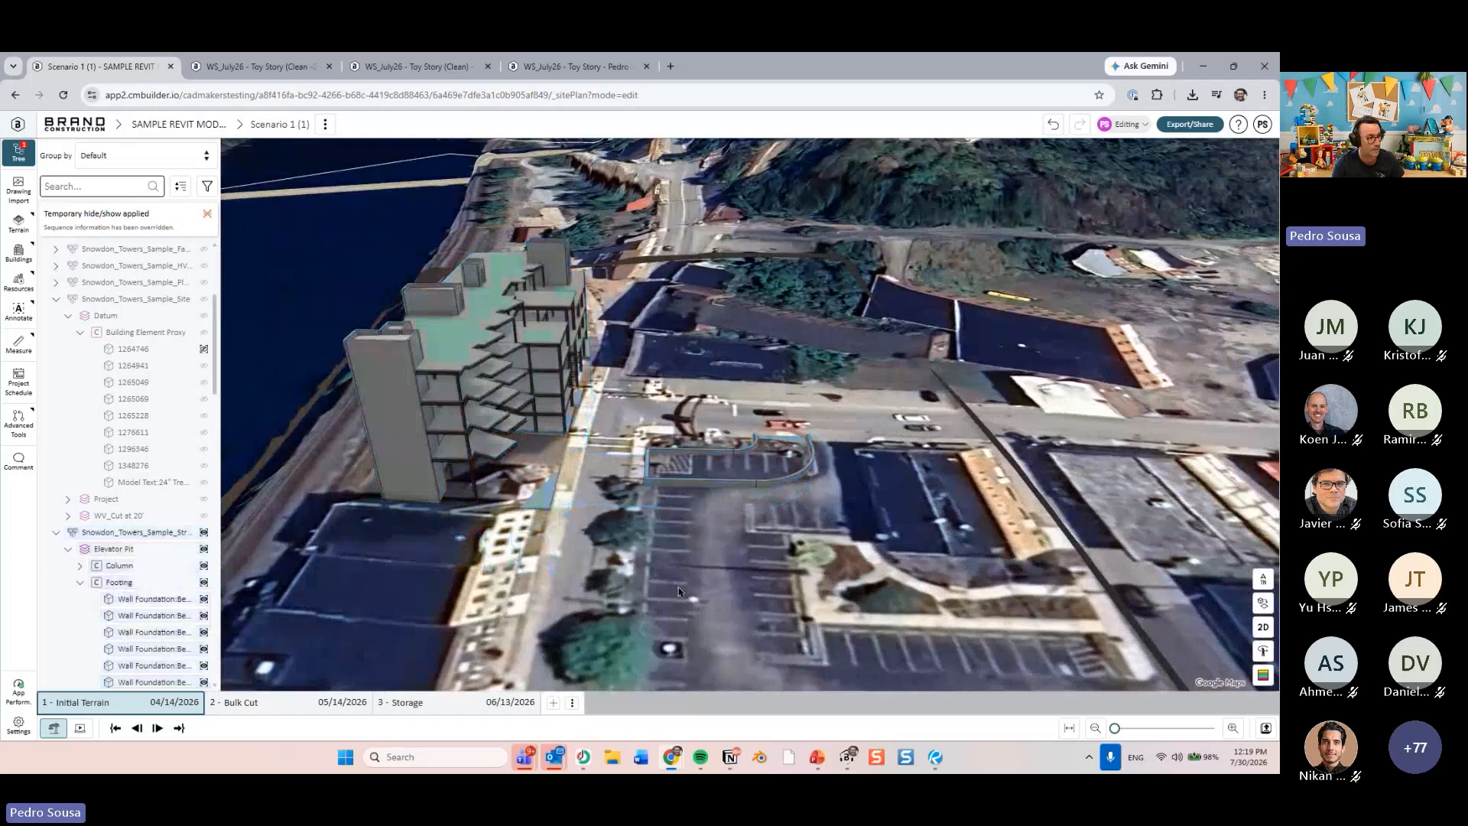
drag(549, 490, 494, 439)
scroll(494, 439, up, 3)
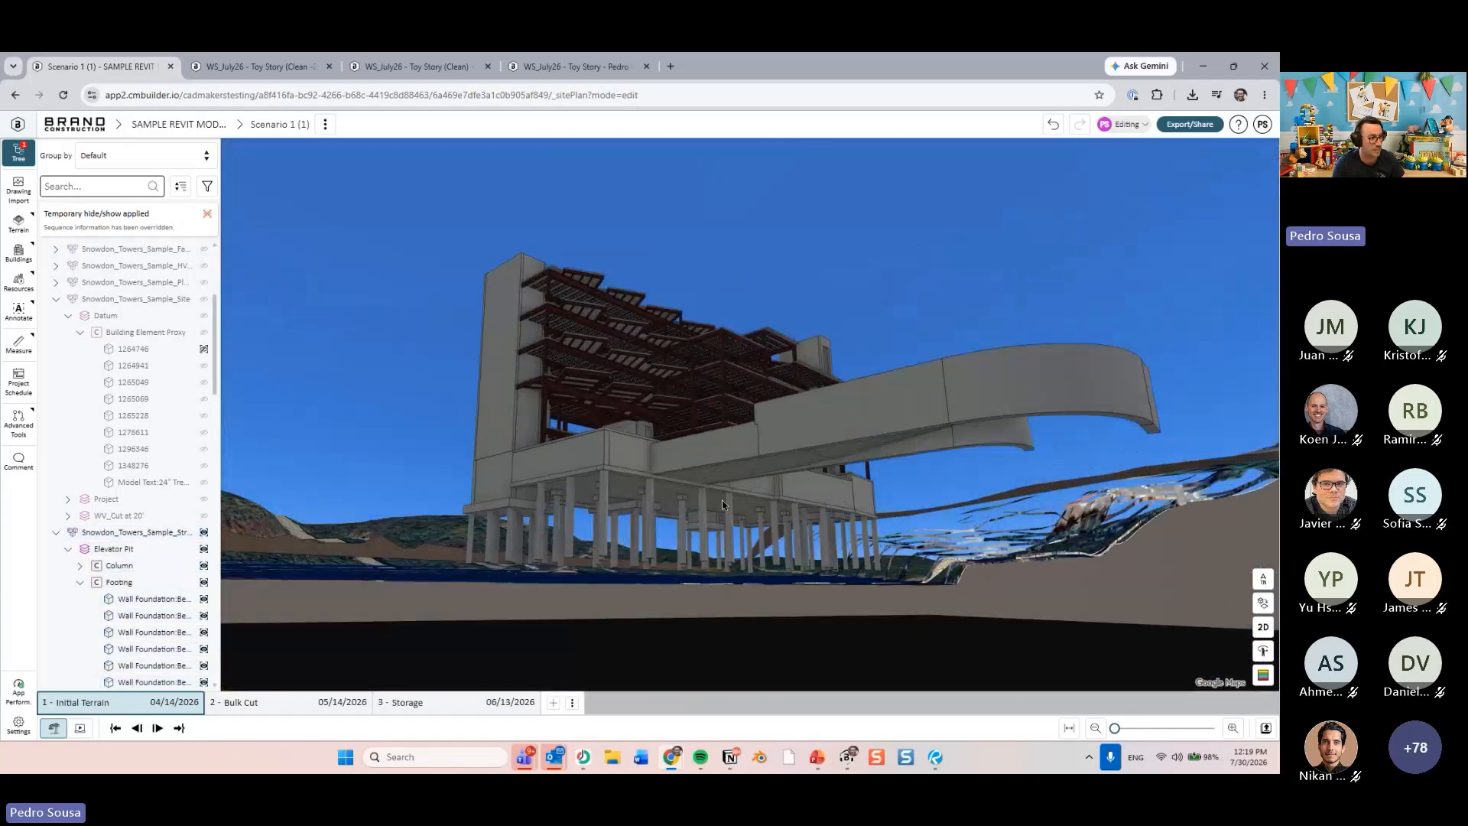
drag(674, 476, 597, 527)
scroll(127, 365, up, 3)
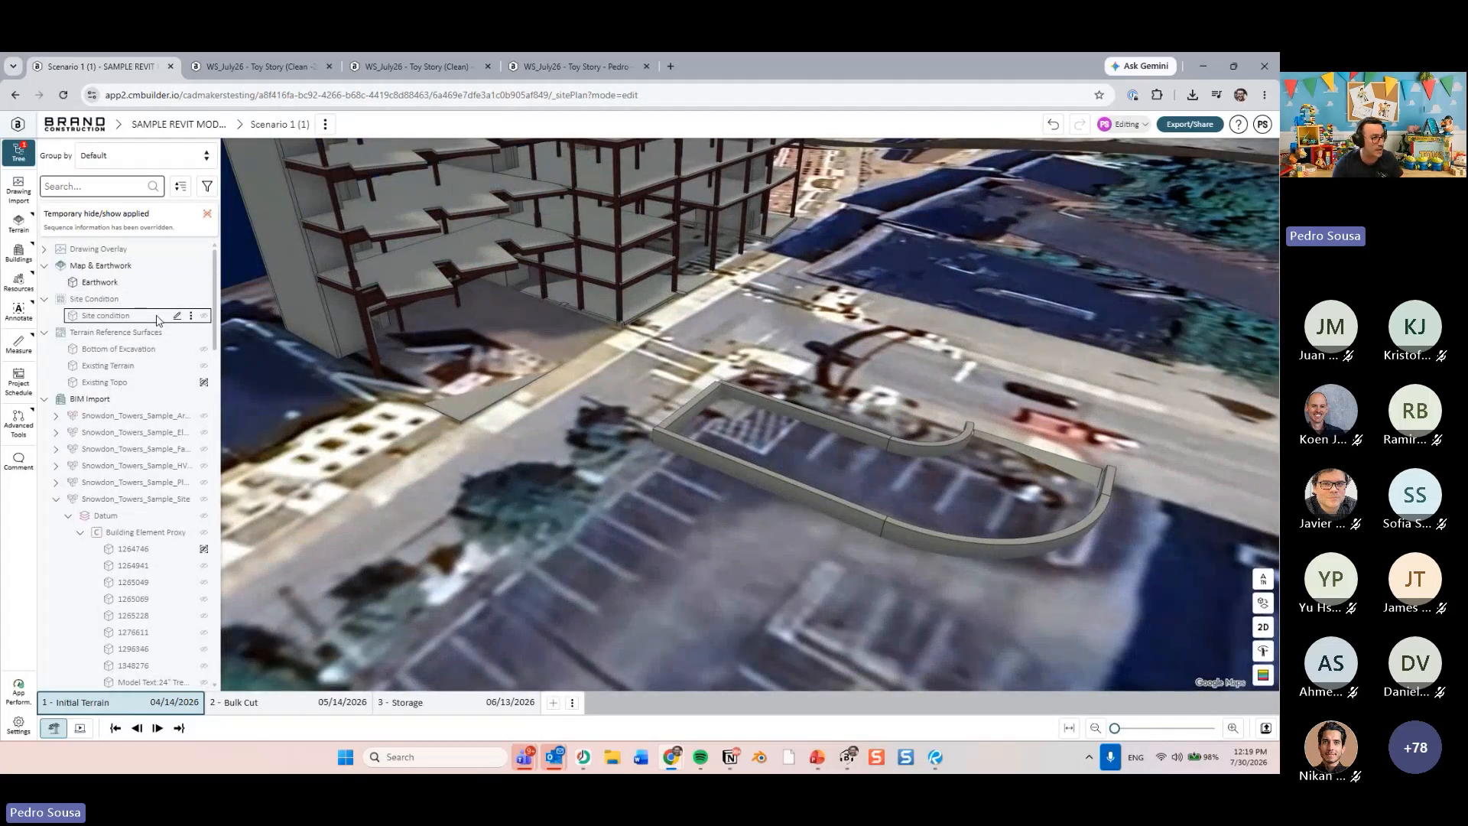
- Hide the Earthwork map terrain to expose the underside of the structural model
click(203, 282)
drag(819, 449, 762, 493)
scroll(823, 428, down, 3)
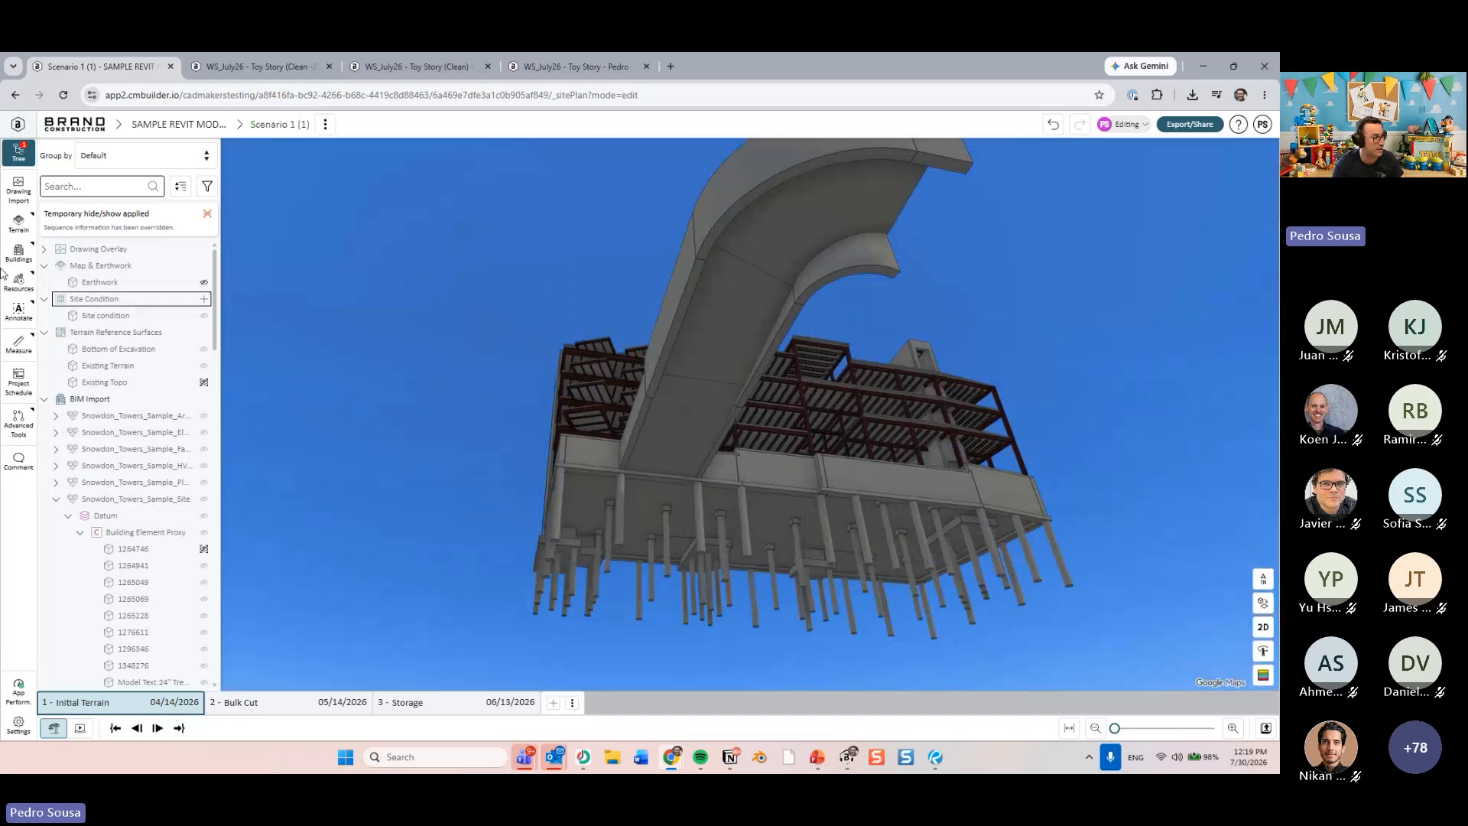
- Create a terrain reference surface from points and place its first four points along the inner edge of the curved ramp's underside
click(203, 335)
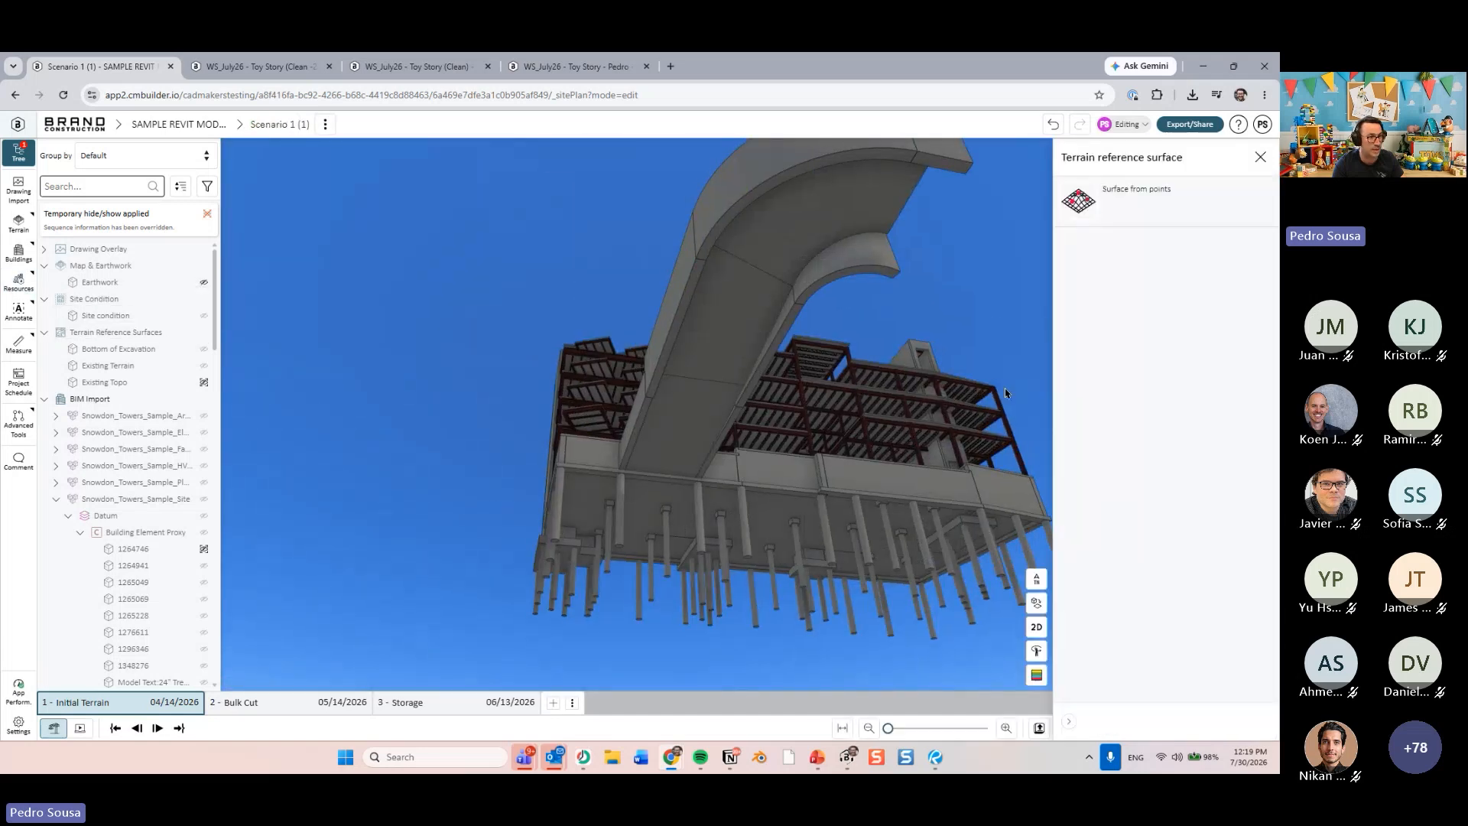
click(1121, 204)
drag(857, 431, 688, 384)
click(614, 277)
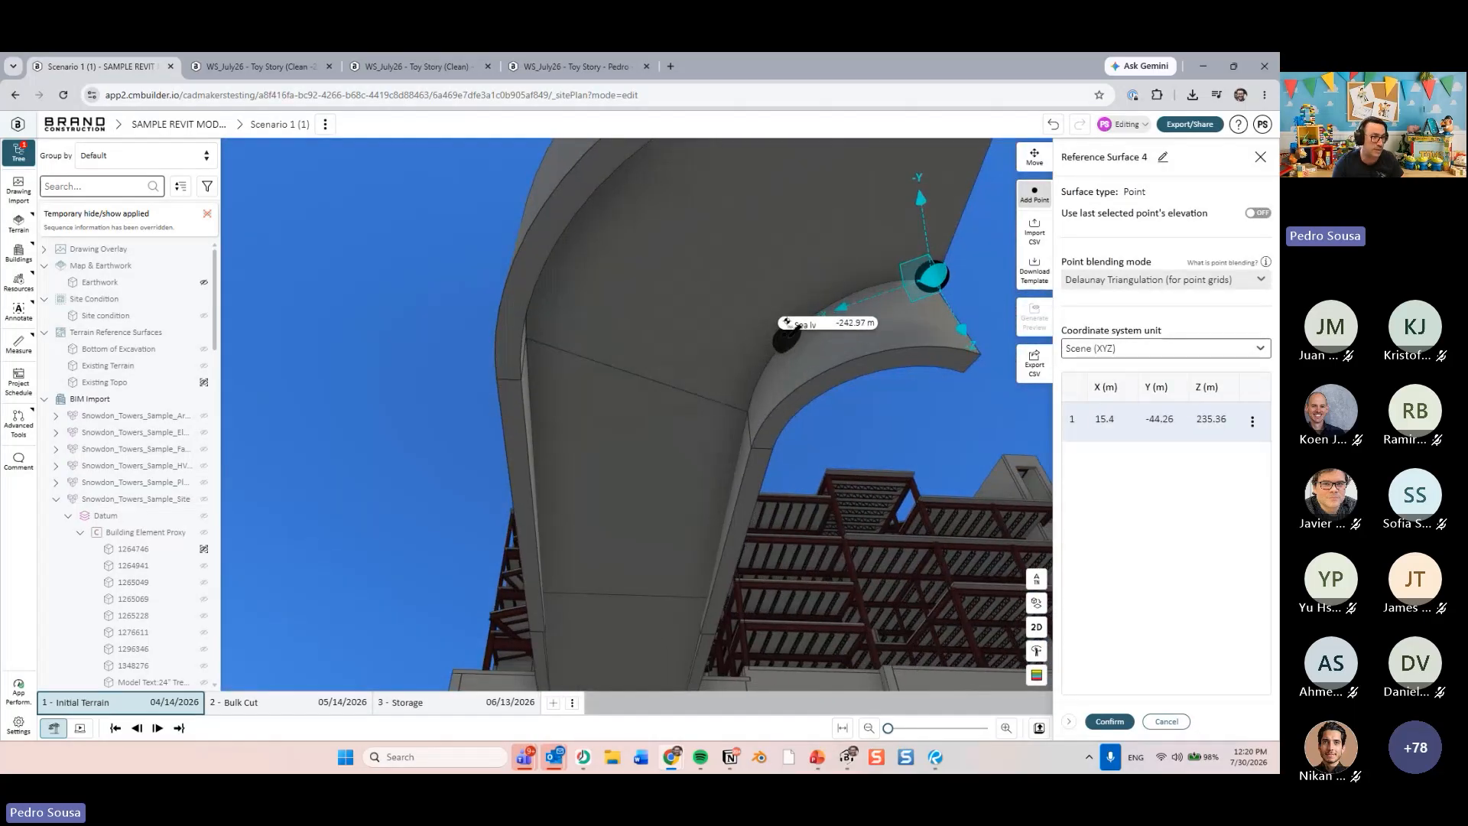
click(782, 335)
click(744, 419)
drag(713, 562, 754, 448)
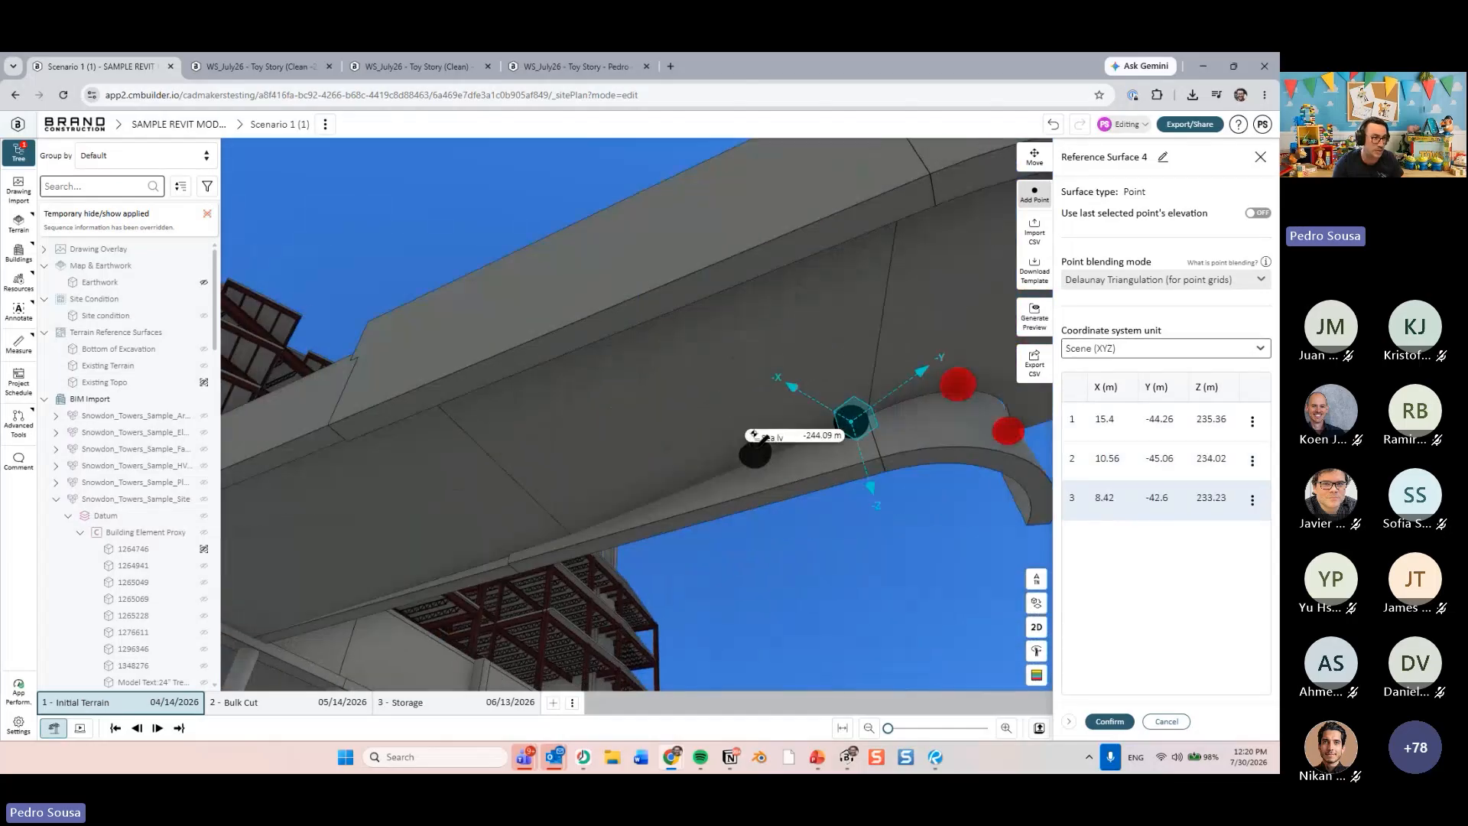
click(748, 456)
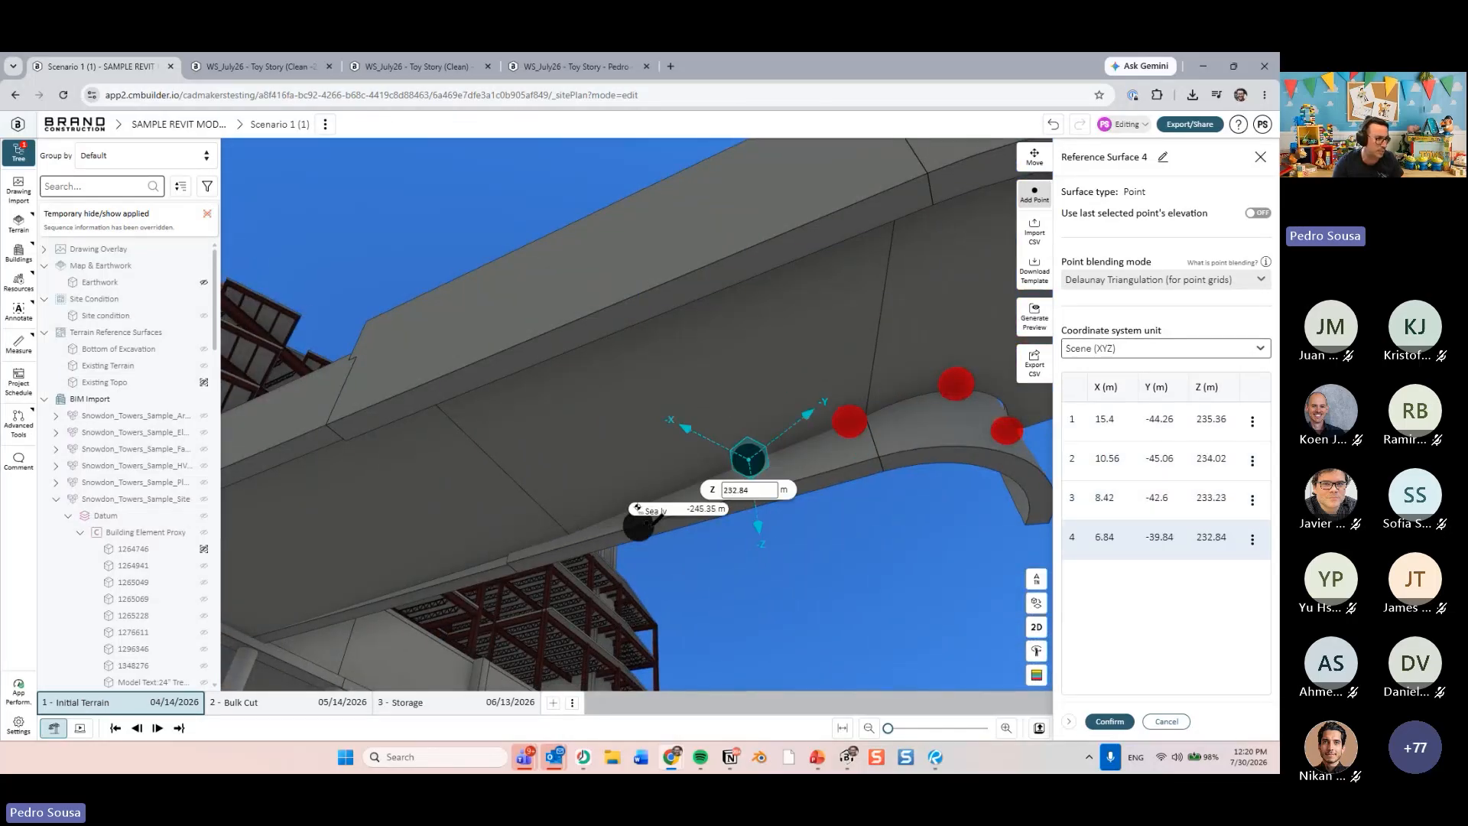
- Add five more points along the inner edge of the ramp's underside, down to where it meets the building slab
drag(665, 511, 678, 547)
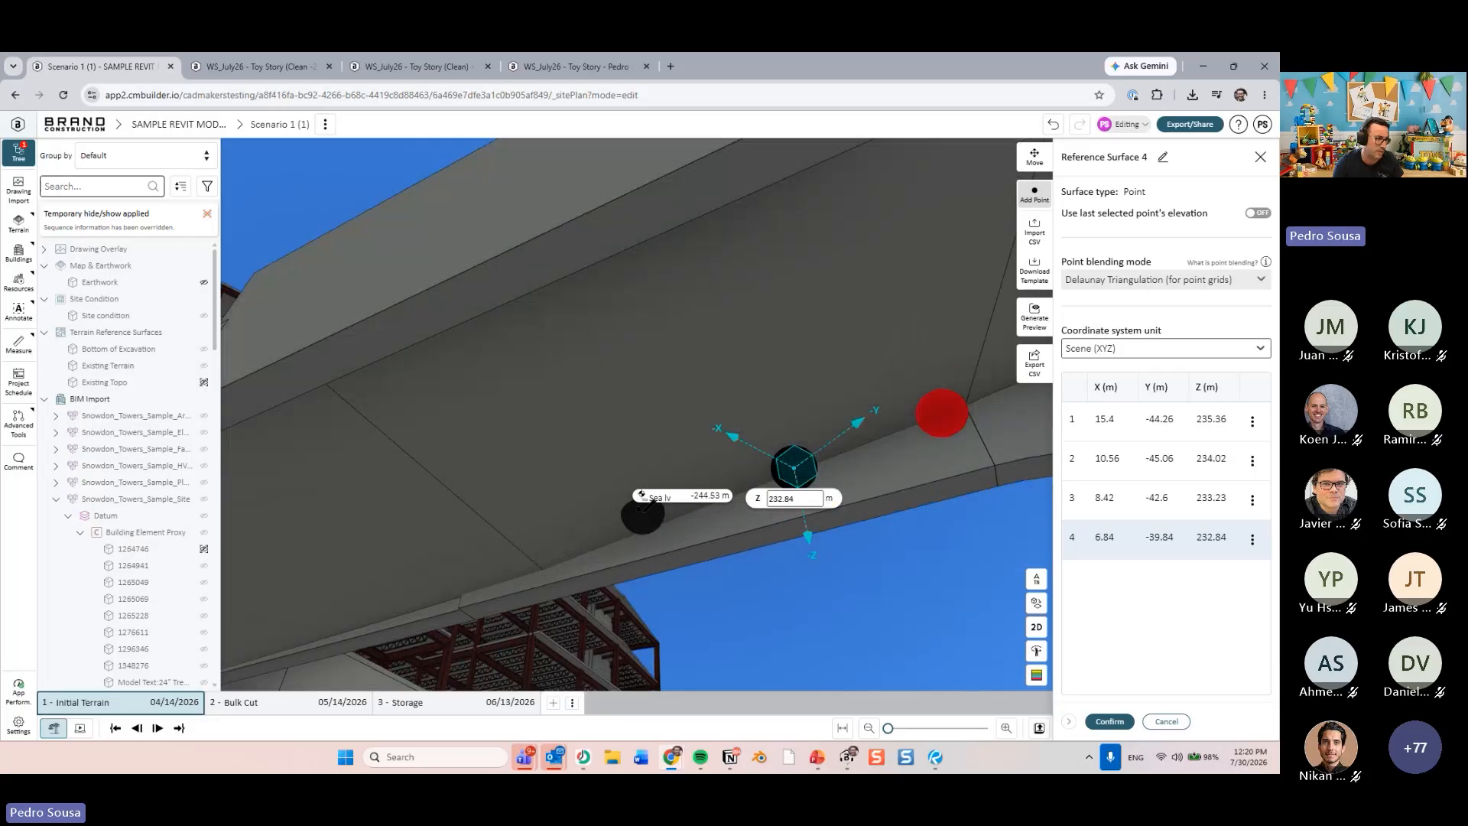
click(641, 508)
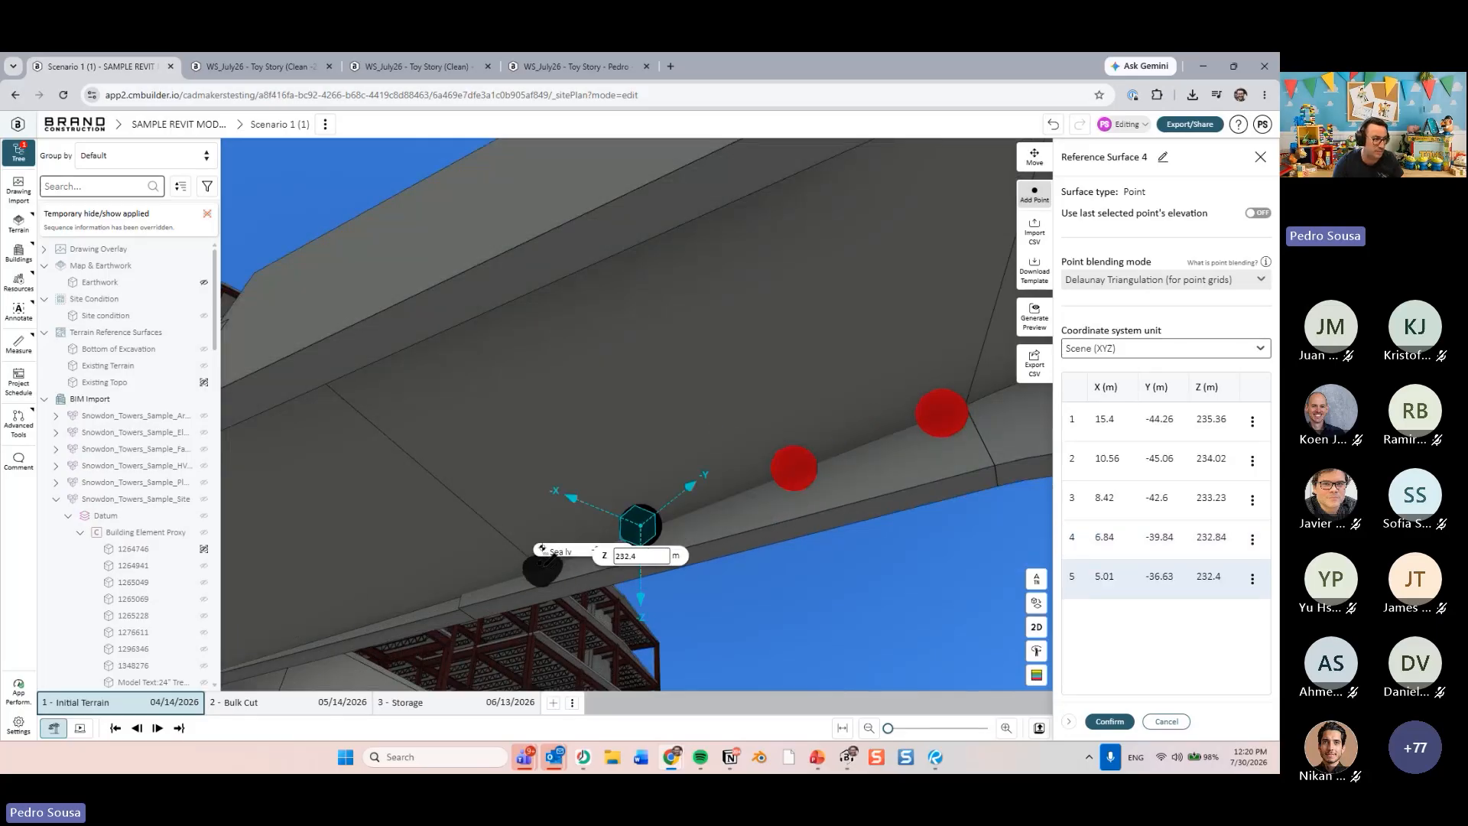
click(542, 565)
mouse_move(392, 523)
mouse_down()
mouse_move(585, 509)
mouse_move(670, 548)
mouse_move(642, 544)
mouse_up()
click(642, 548)
click(431, 562)
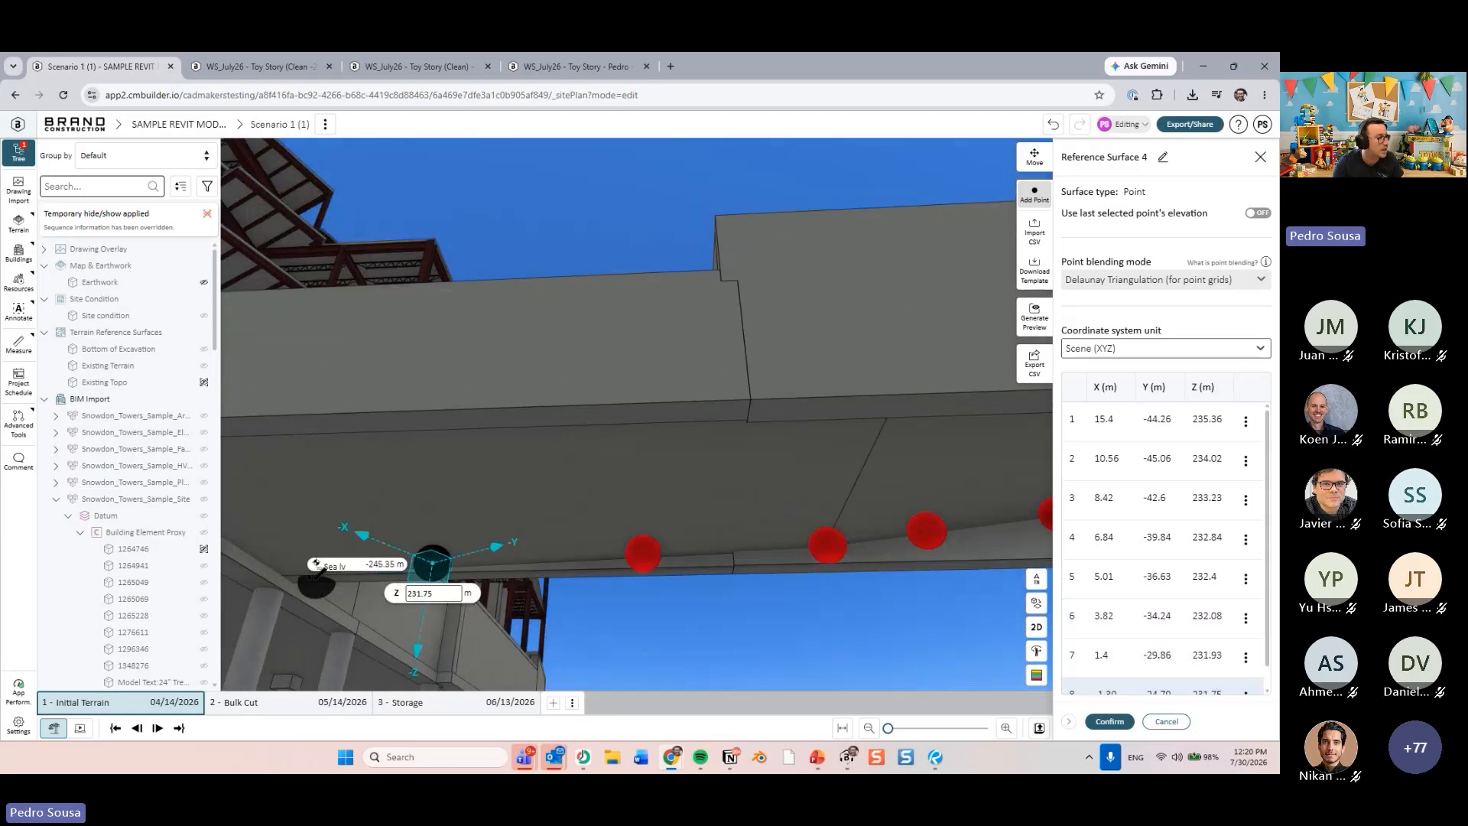
click(299, 575)
- Place surface points along the outer edge of the ramp's underside, from its upper end around the curve
scroll(622, 431, down, 1)
drag(711, 483, 403, 301)
click(333, 218)
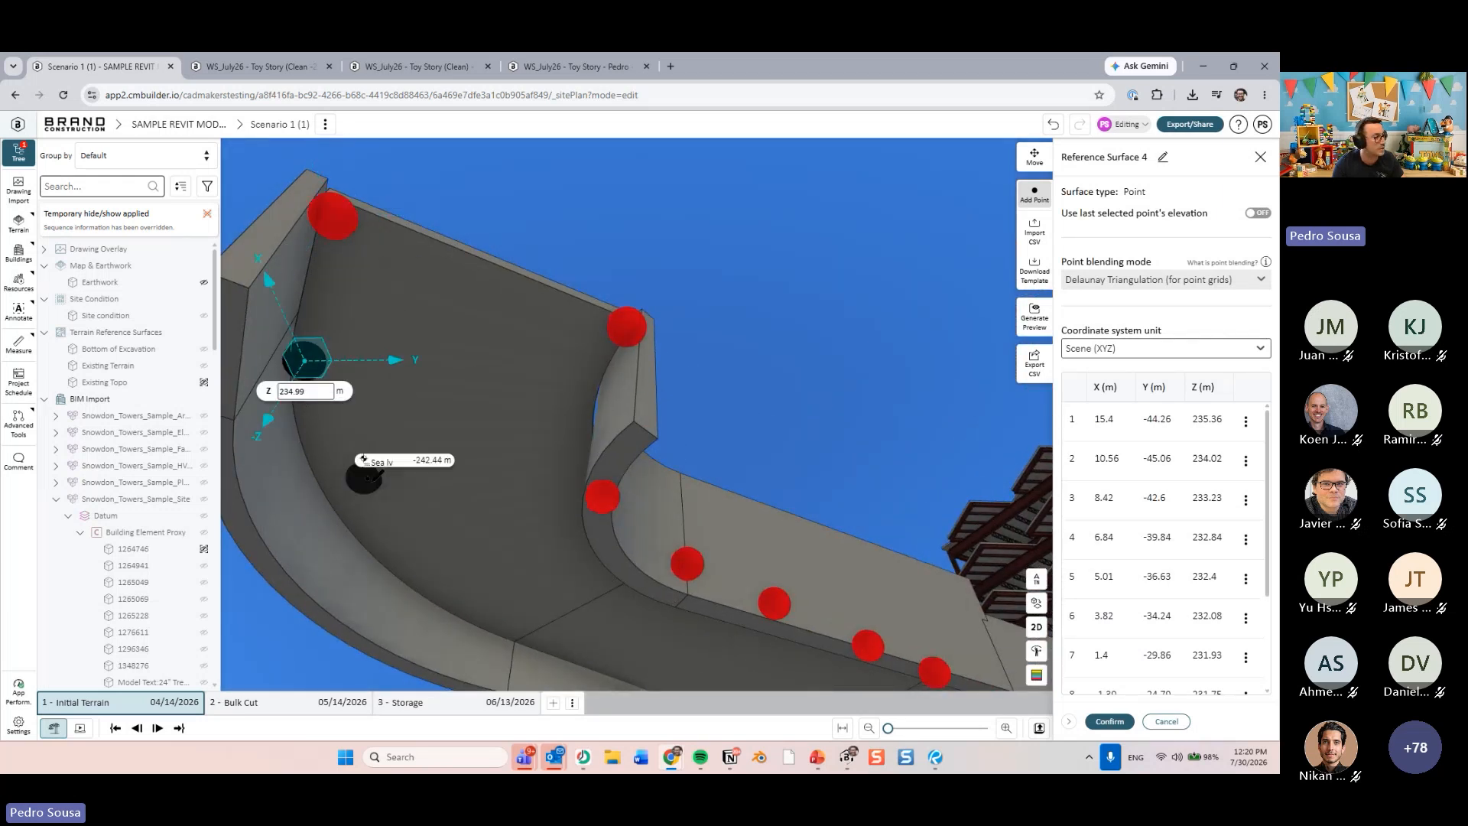
right_drag(365, 478, 377, 349)
click(363, 305)
right_drag(446, 391, 419, 336)
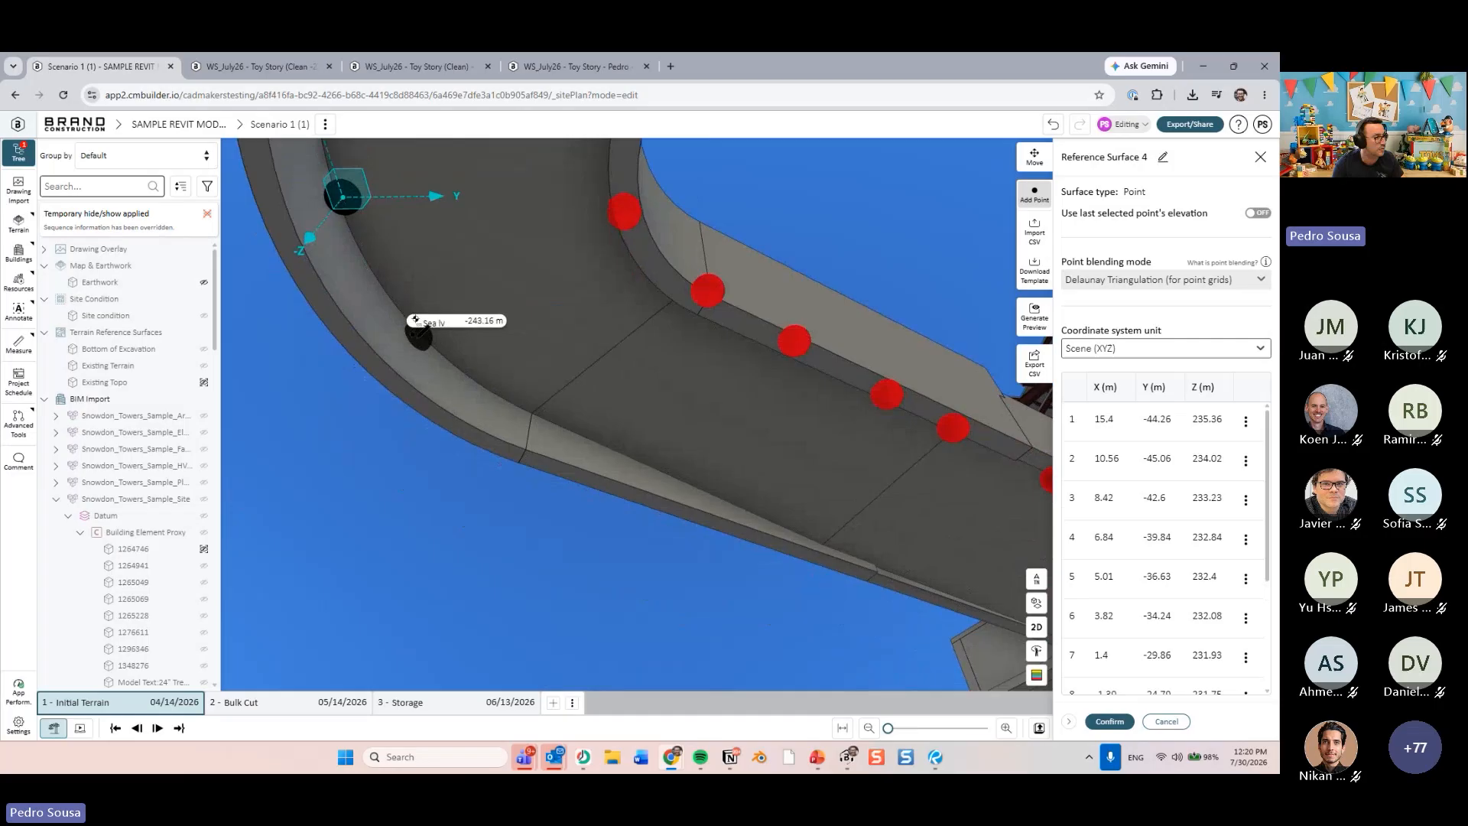
click(417, 325)
click(507, 397)
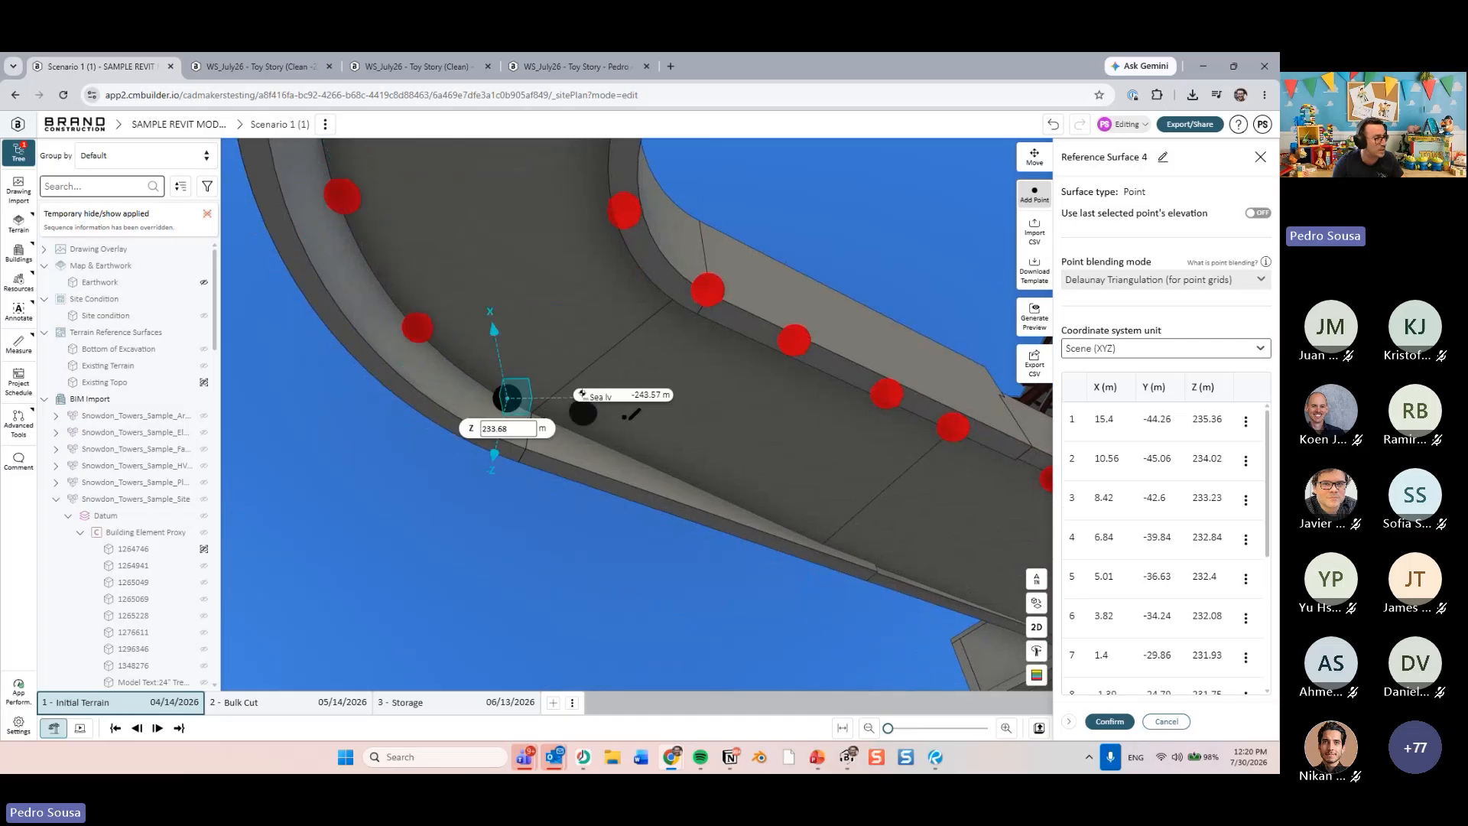
- Continue the points along the outer edge of the ramp's straight run to its junction with the building slab
right_drag(627, 417, 441, 320)
click(434, 350)
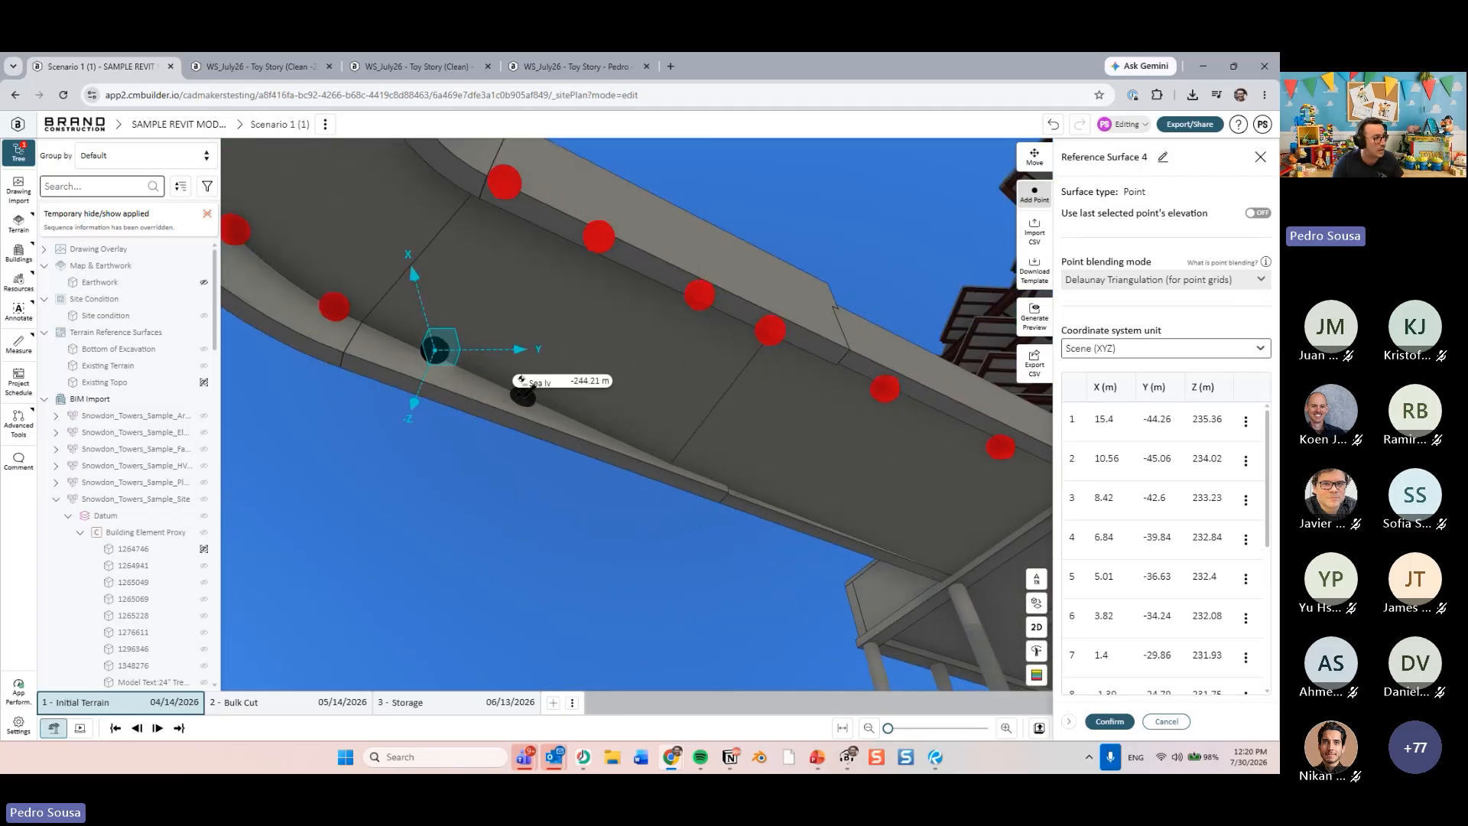
click(532, 398)
right_drag(609, 424, 573, 411)
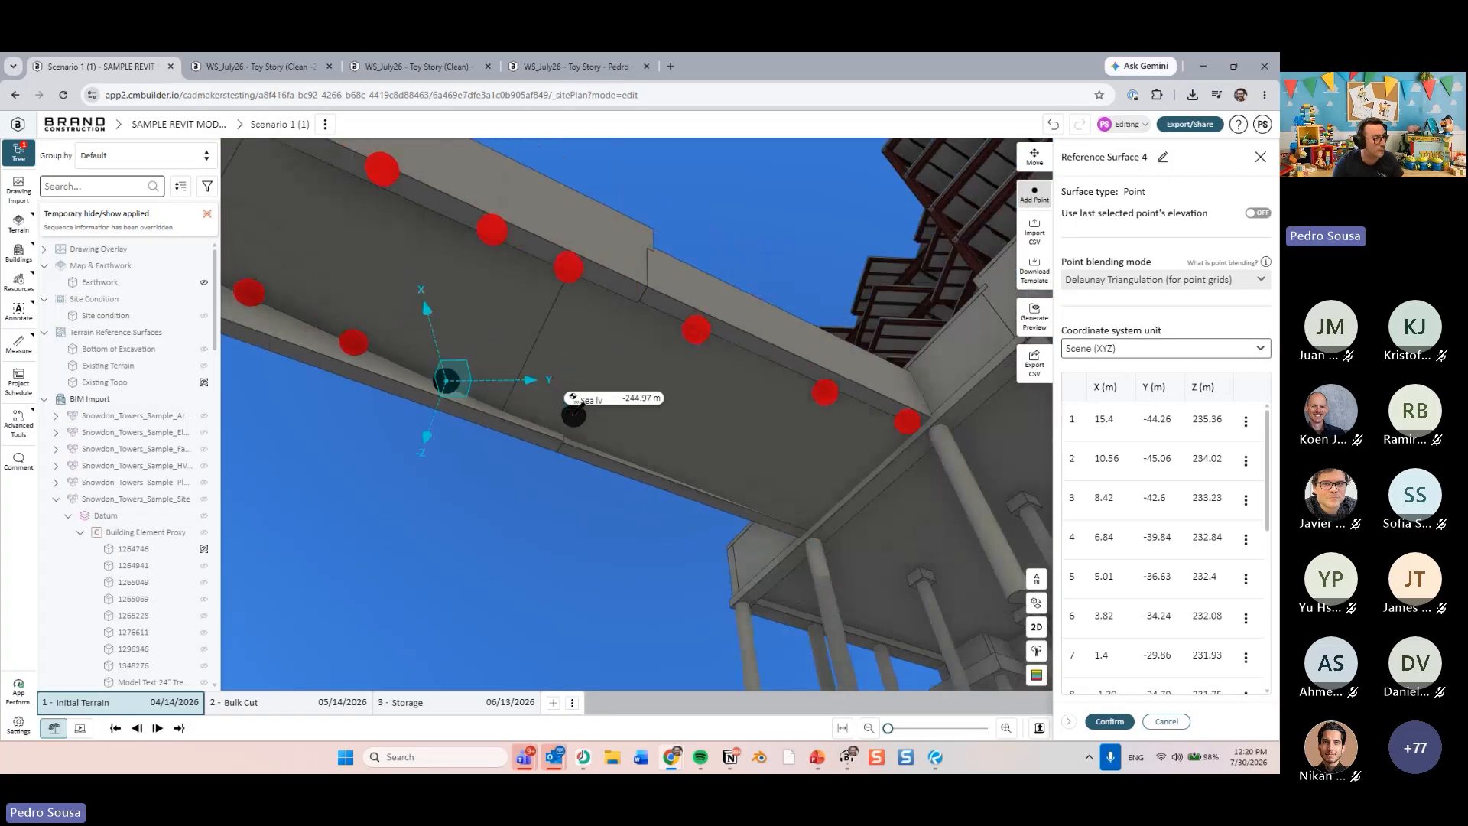
click(519, 413)
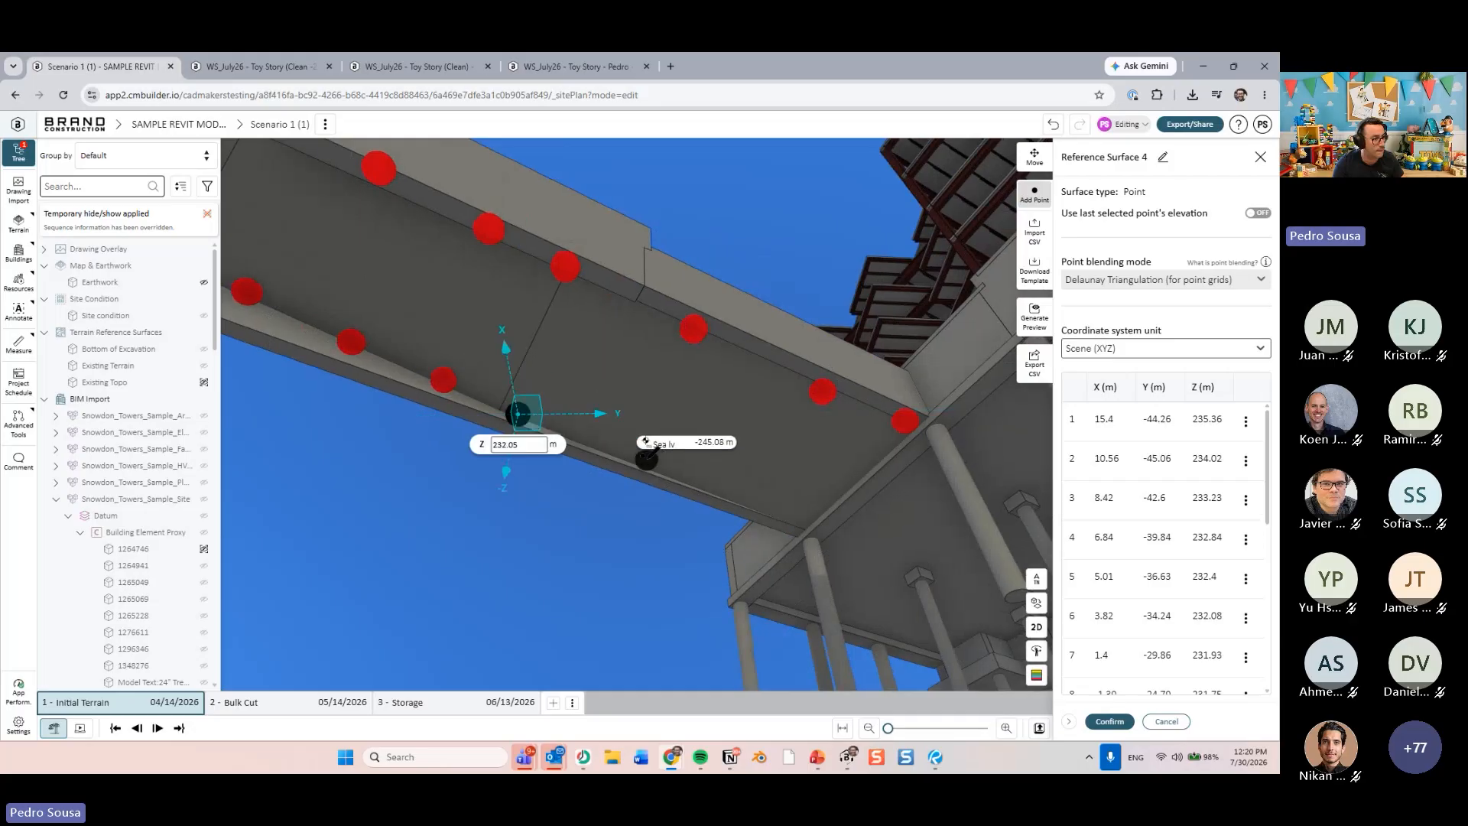
click(647, 462)
click(748, 499)
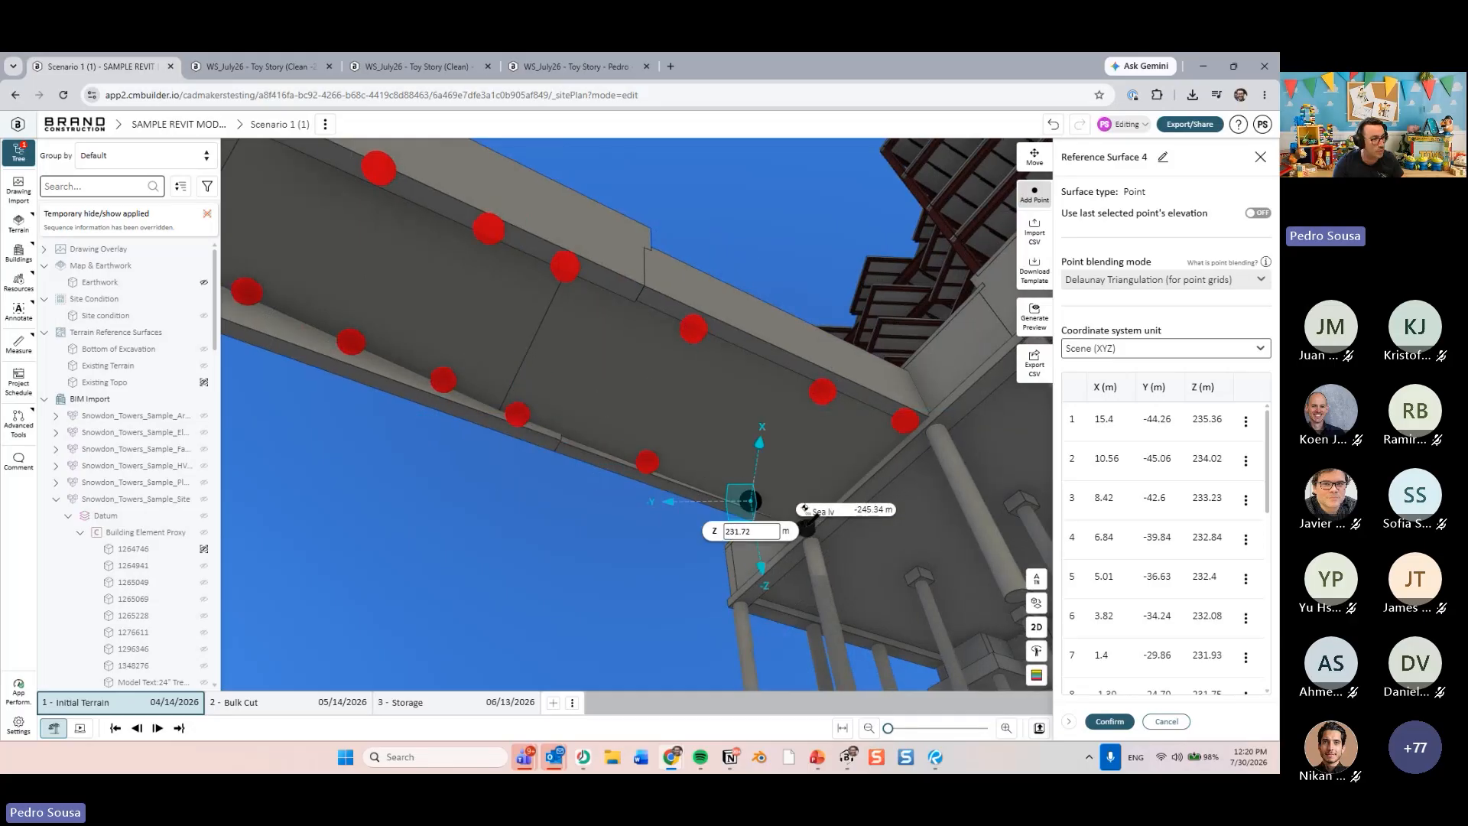
click(805, 528)
- Add four points on the slab's underside: two along its short edge near the ramp and two beside the ramp junction
drag(806, 529, 815, 549)
scroll(798, 548, down, 8)
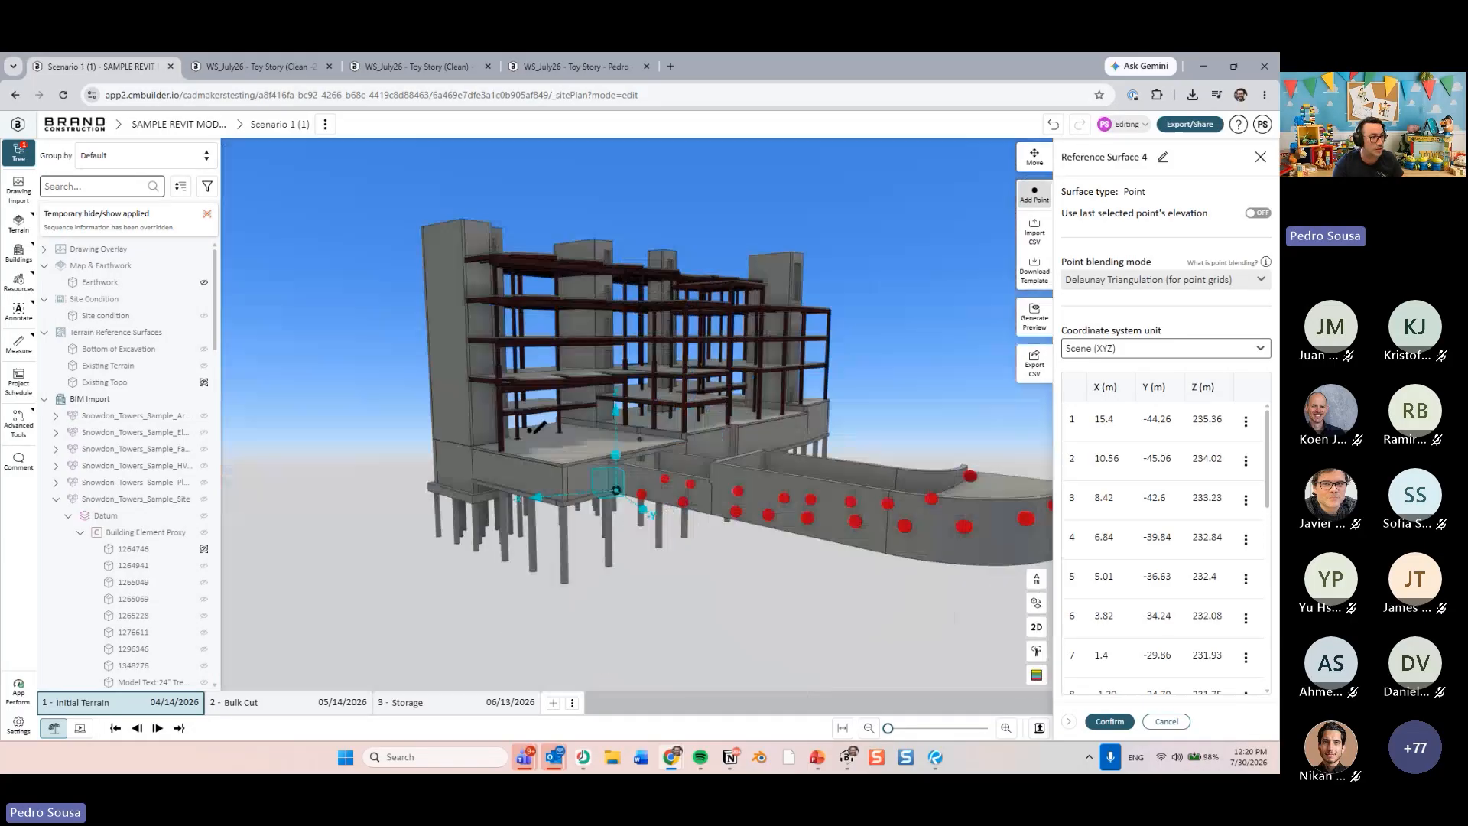
mouse_move(635, 429)
mouse_down()
mouse_move(611, 558)
mouse_move(604, 474)
mouse_move(641, 438)
mouse_up()
drag(577, 399, 354, 533)
scroll(453, 421, up, 5)
click(372, 554)
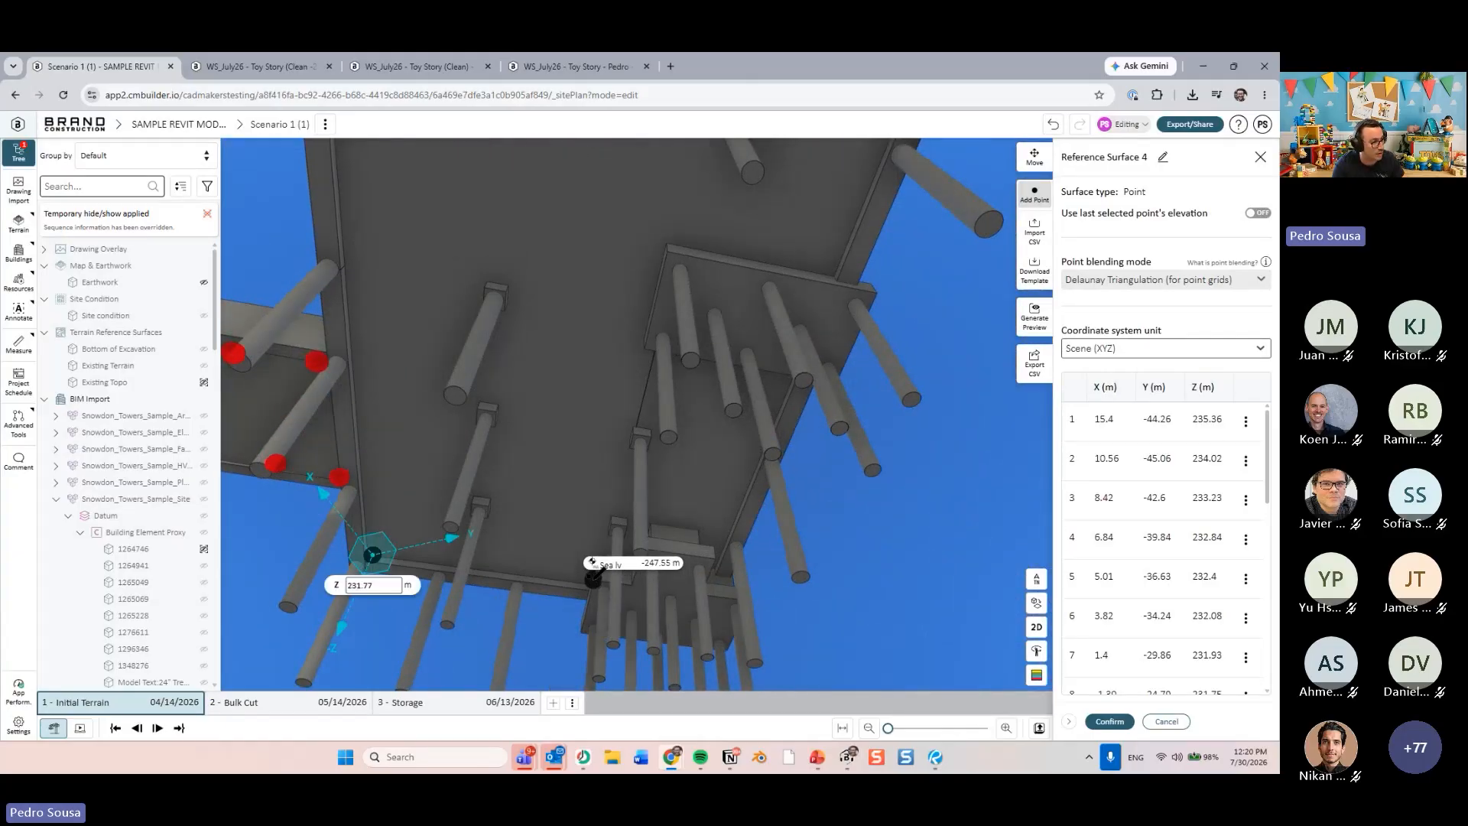
click(596, 580)
click(369, 476)
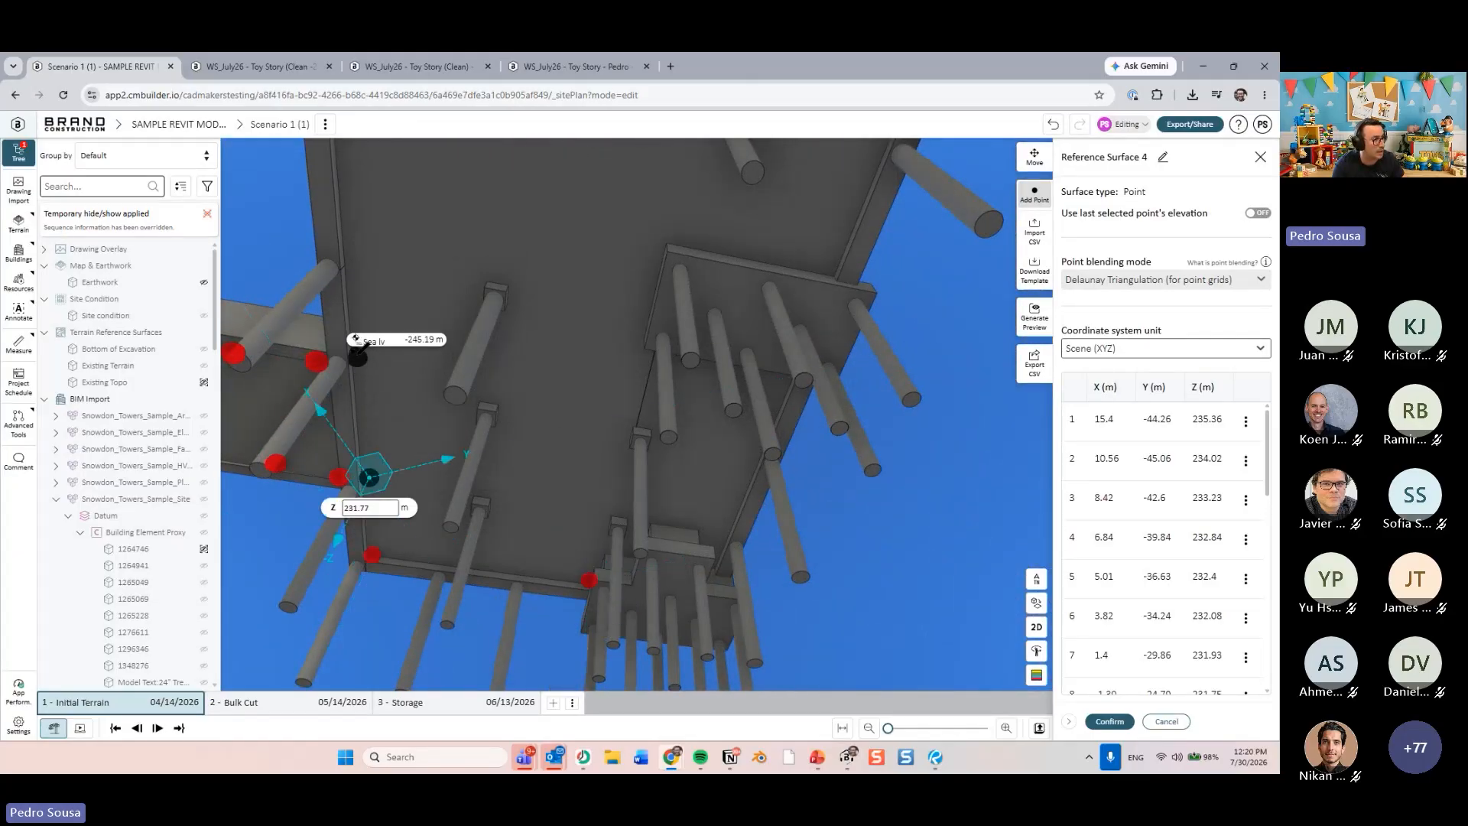
click(360, 361)
- Place four more points along the slab's ramp-side long edge, working past the pile caps toward the far end
middle_drag(349, 256, 383, 350)
scroll(402, 351, down, 1)
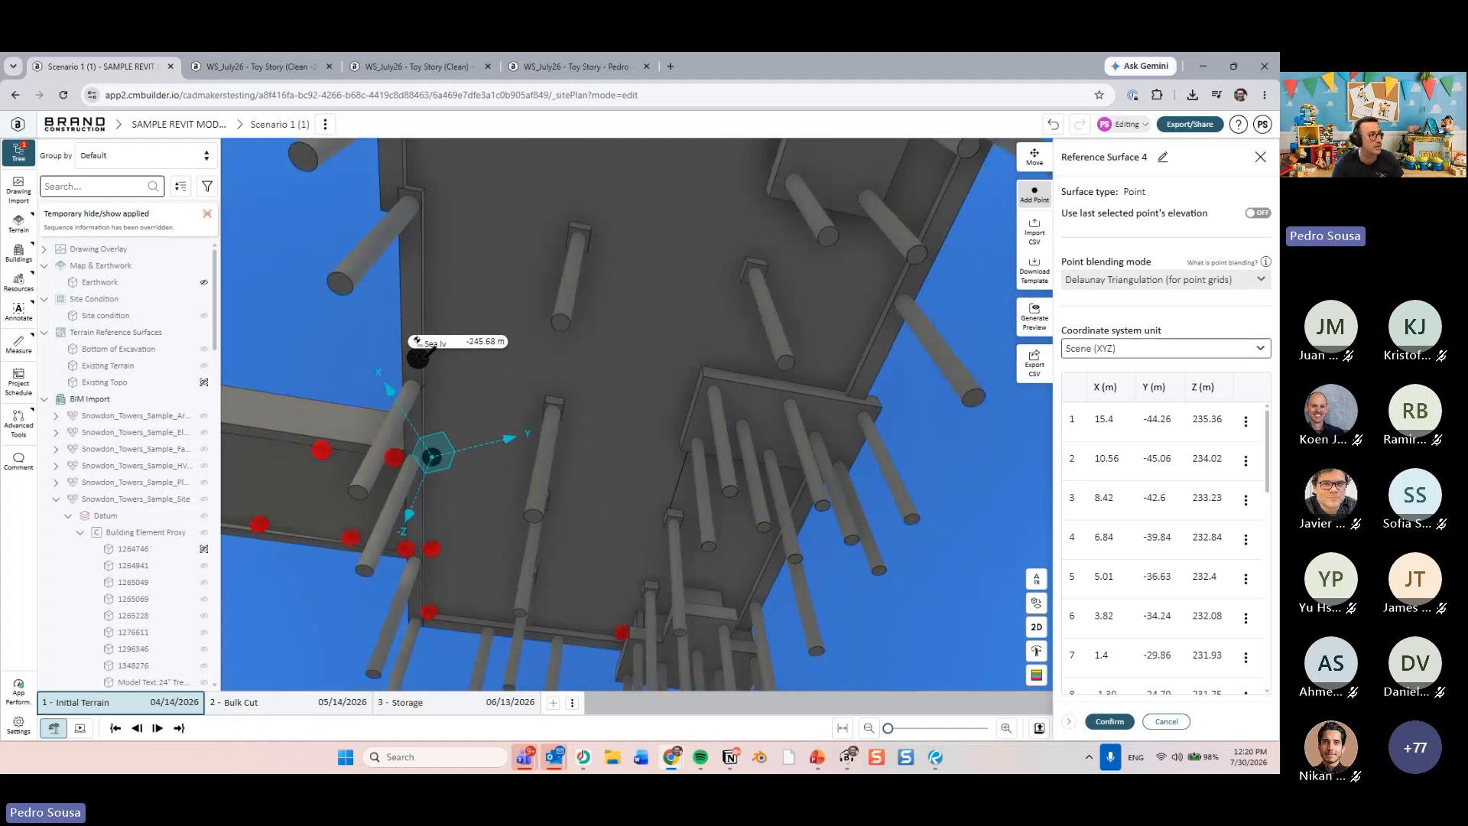
click(434, 341)
middle_drag(455, 208, 478, 482)
click(443, 400)
scroll(475, 310, down, 1)
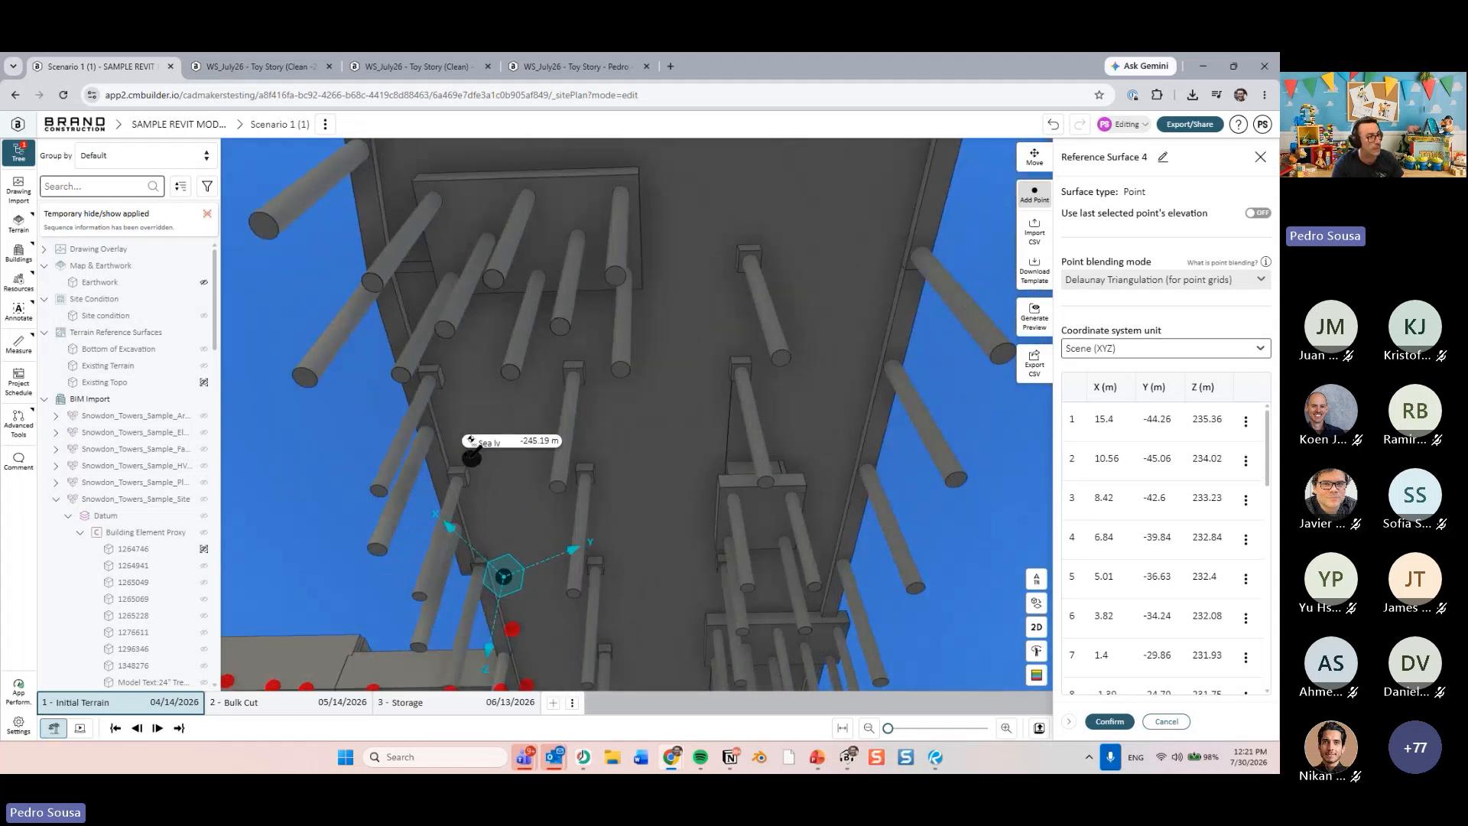
click(469, 453)
middle_drag(490, 332, 520, 394)
middle_drag(505, 289, 525, 316)
click(571, 356)
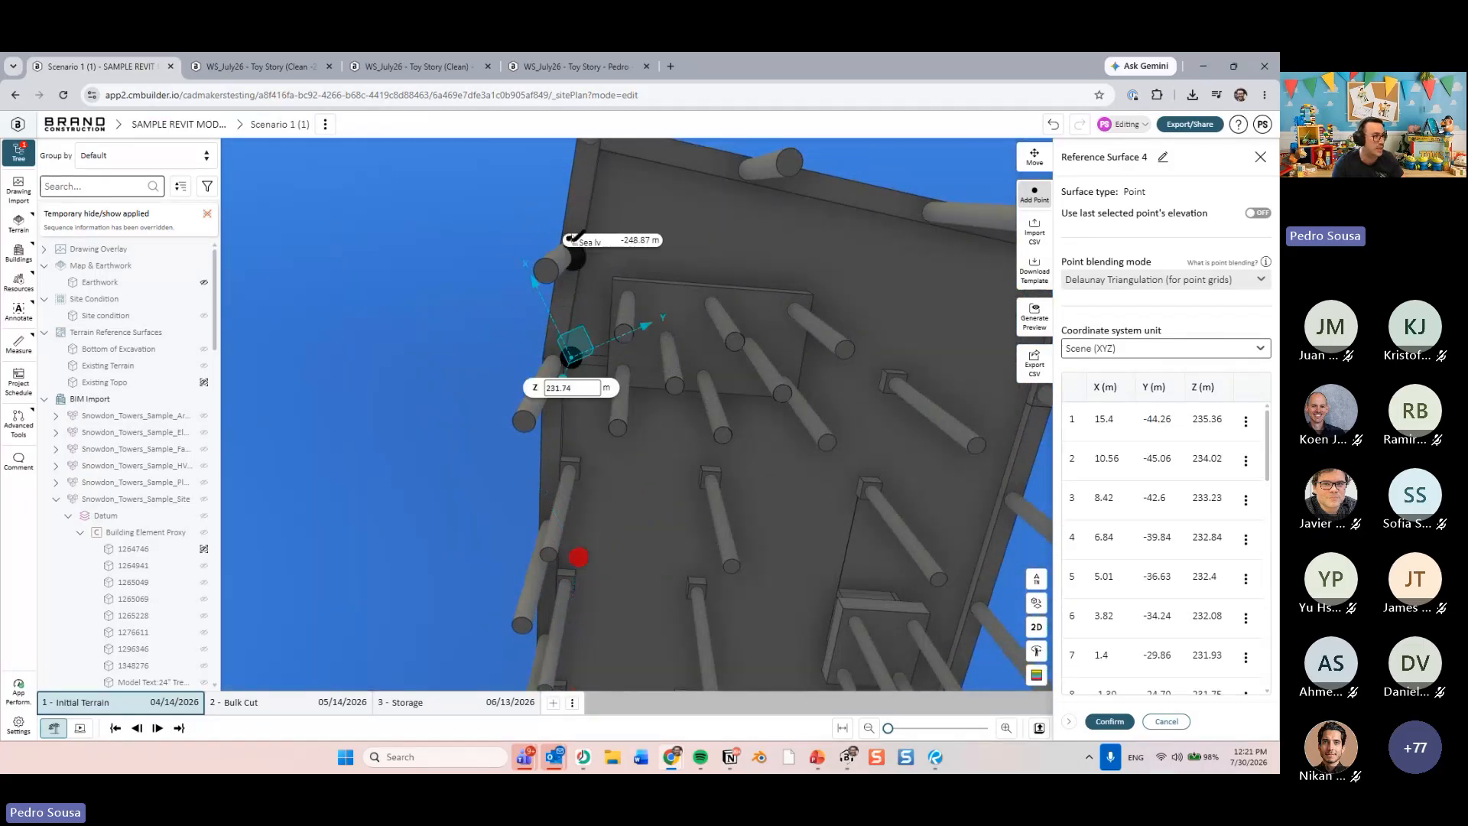
- Add surface points at the slab underside's far corner and back along its opposite long edge, past the pile caps
middle_drag(826, 299, 609, 274)
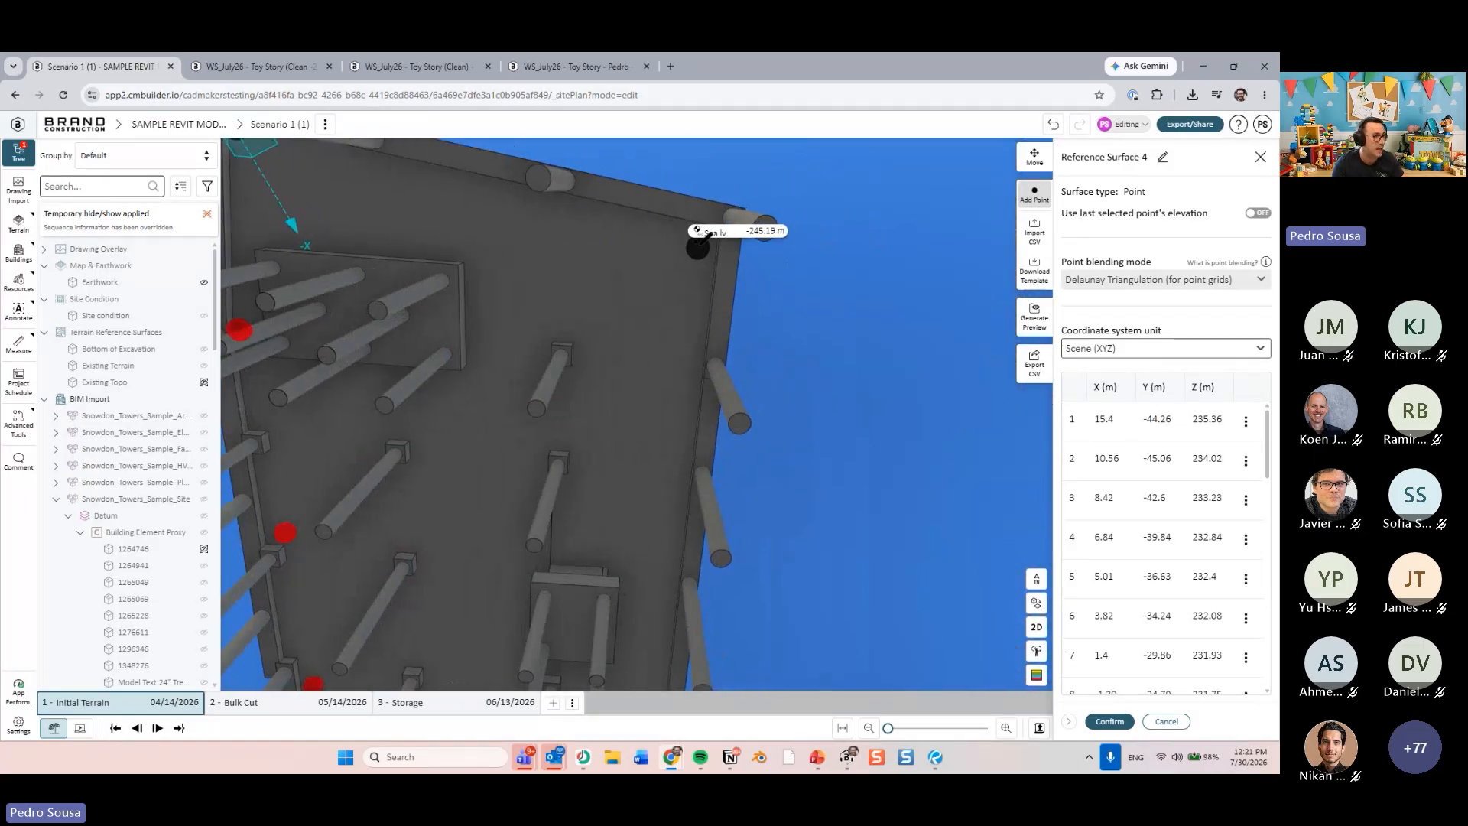
click(709, 235)
click(689, 281)
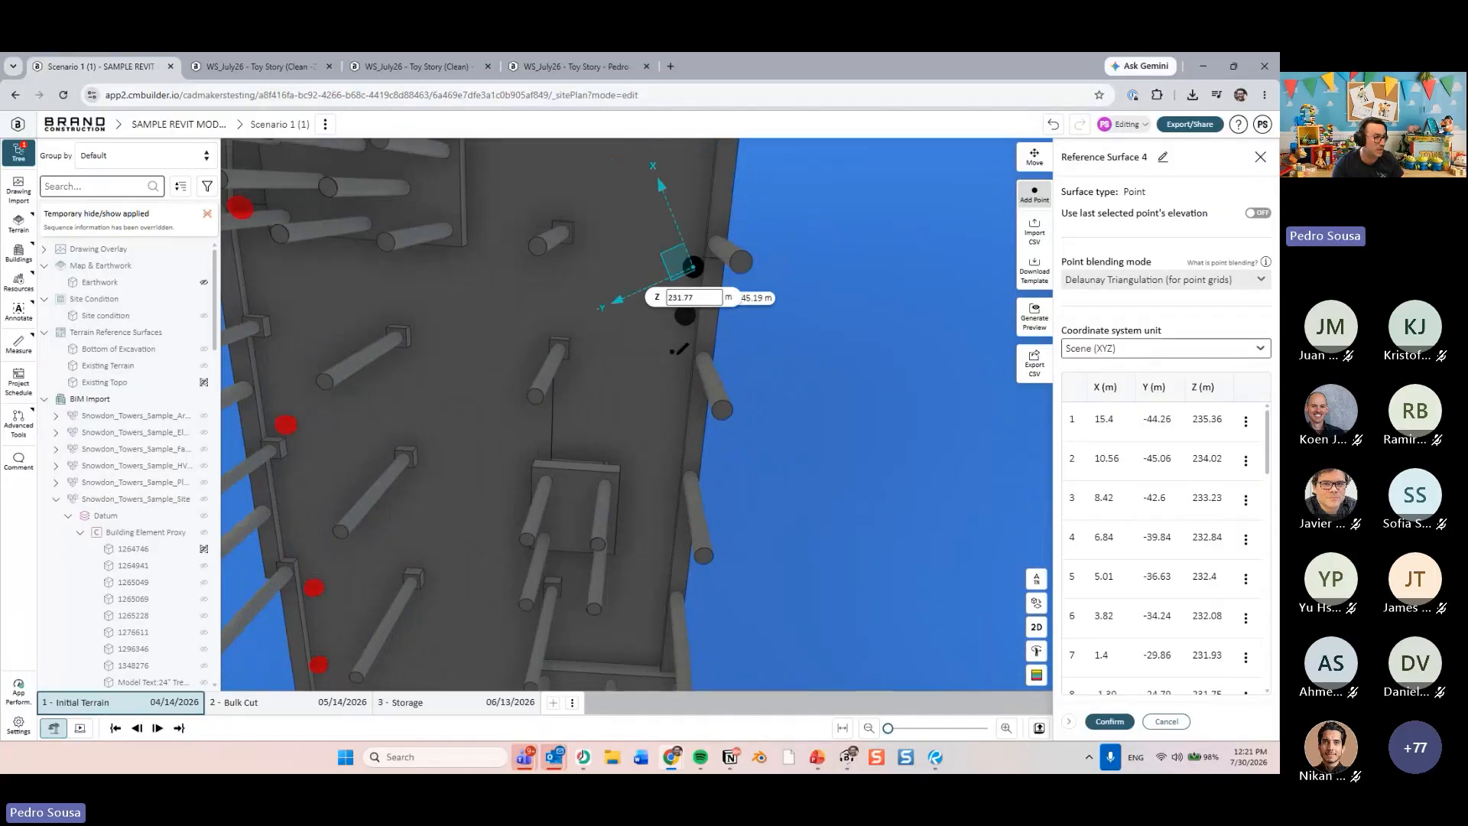
middle_drag(662, 369, 671, 250)
click(672, 238)
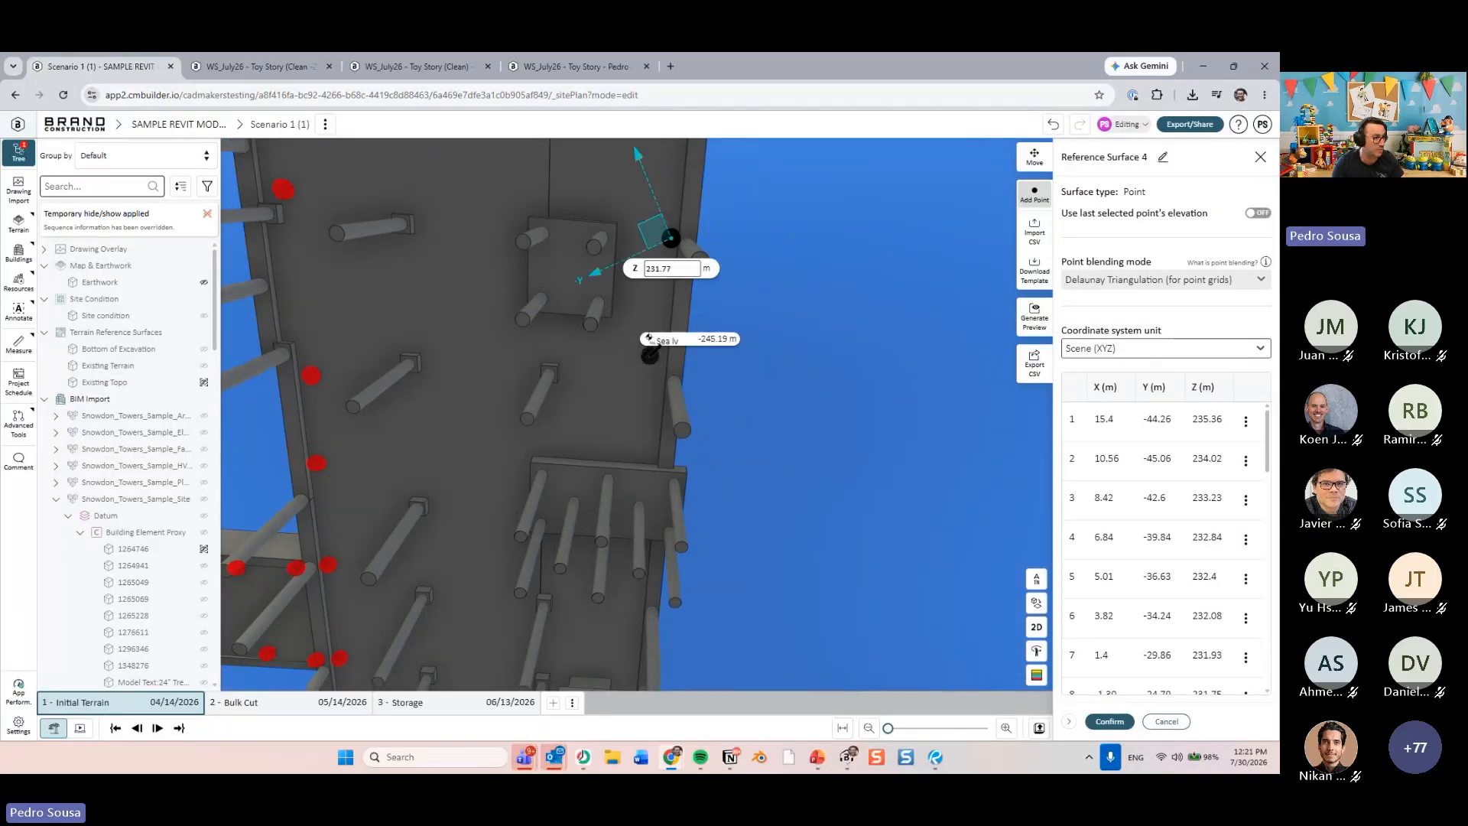
middle_drag(649, 354, 673, 236)
click(685, 274)
- Place the remaining points along that long edge up to the pile cap at the elevator shaft corner and confirm the reference surface
middle_drag(669, 344, 668, 222)
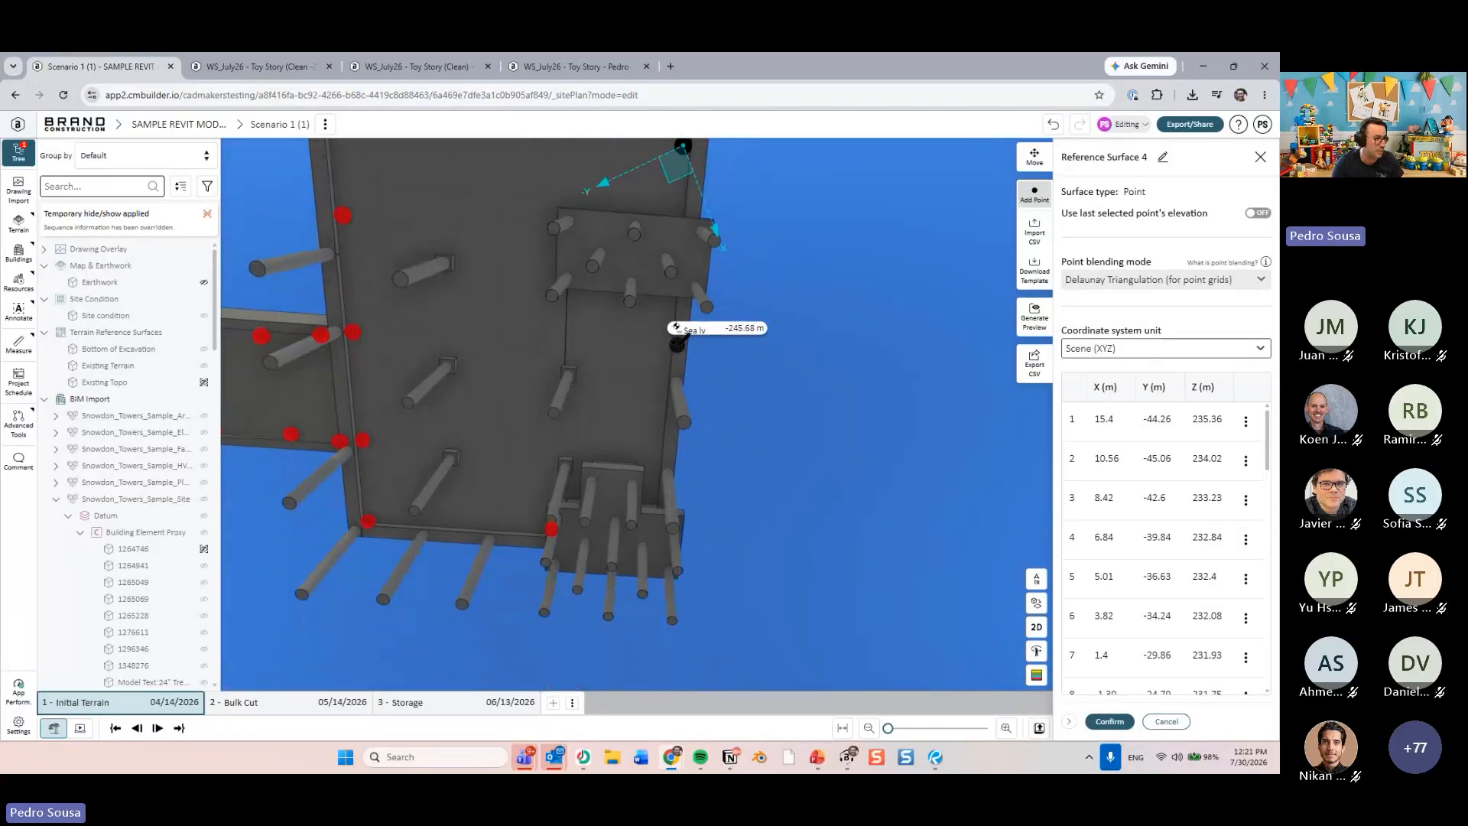
scroll(668, 332, up, 3)
scroll(672, 310, down, 3)
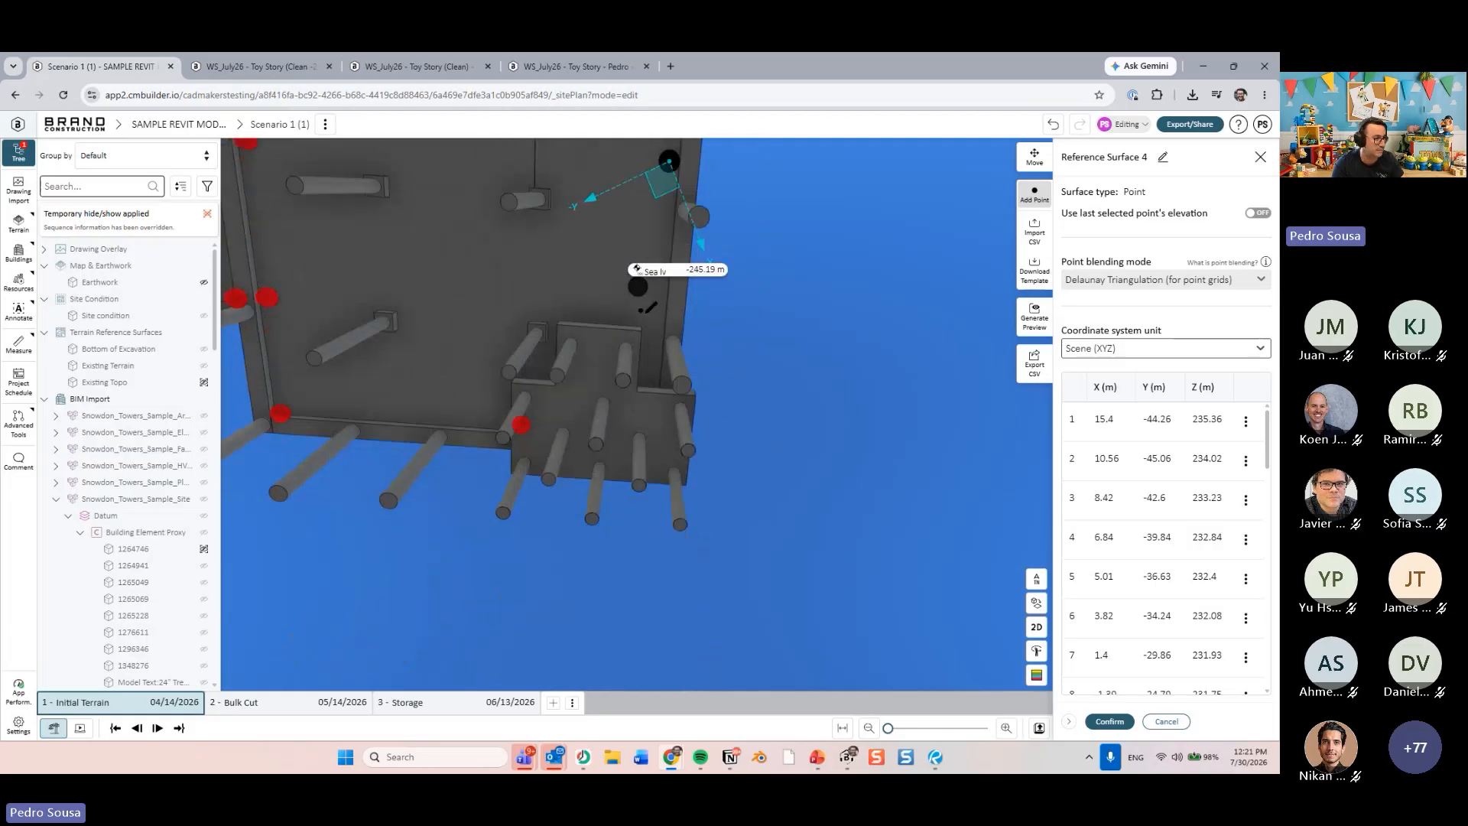
middle_drag(656, 298, 344, 501)
scroll(932, 533, up, 2)
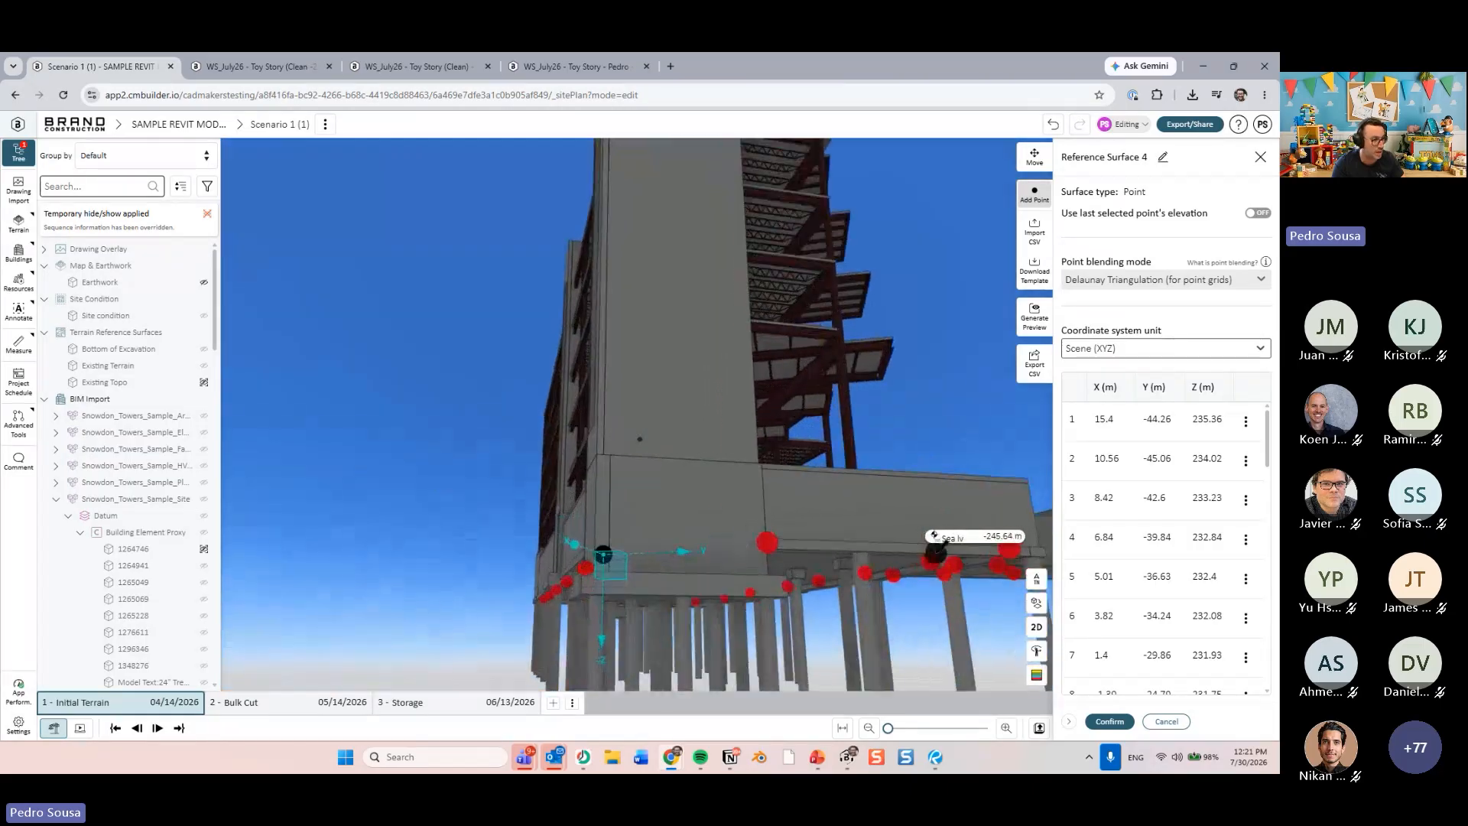
scroll(693, 406, up, 4)
middle_drag(600, 354, 505, 339)
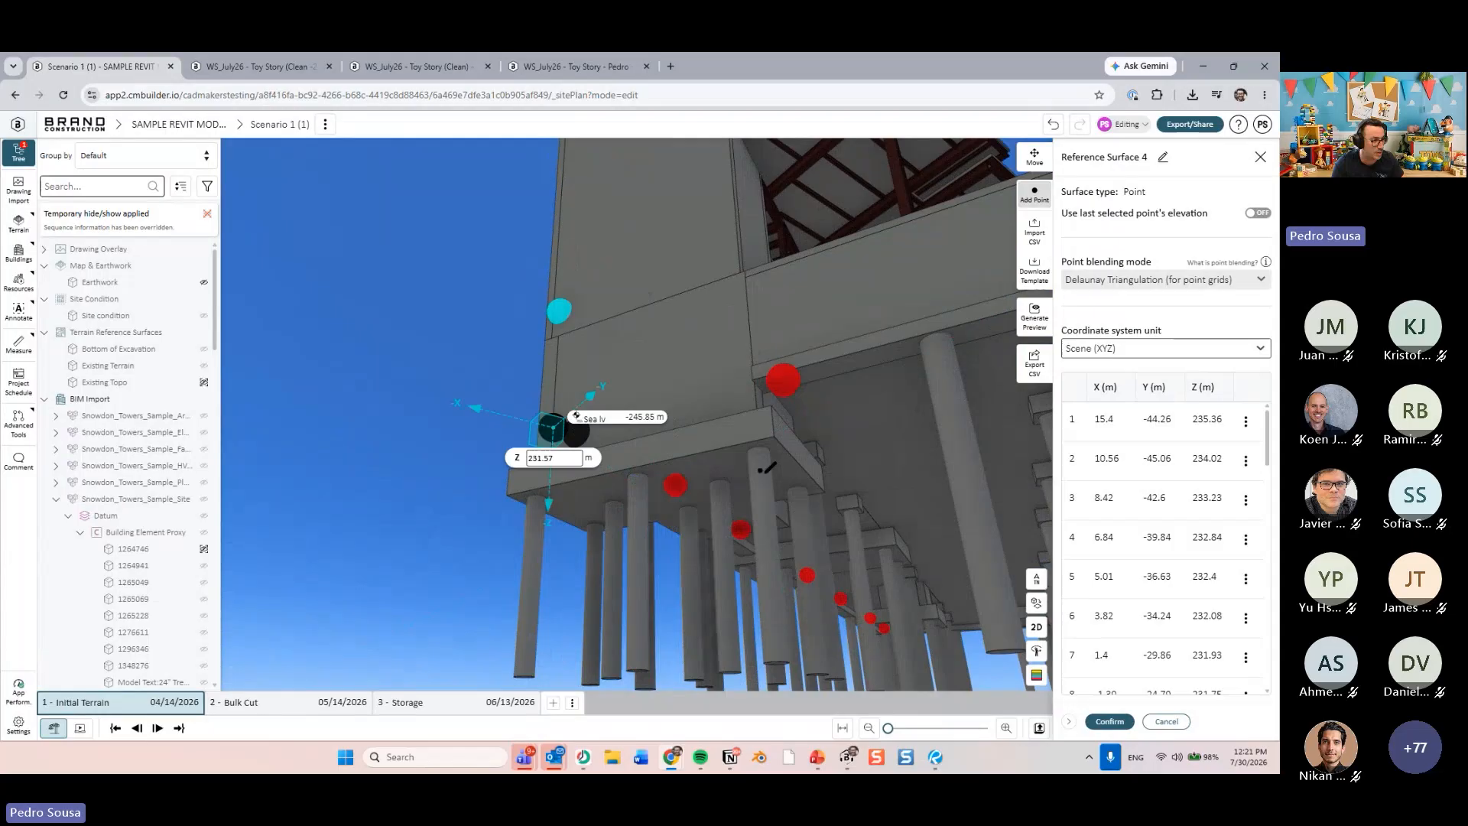
middle_drag(811, 442, 854, 508)
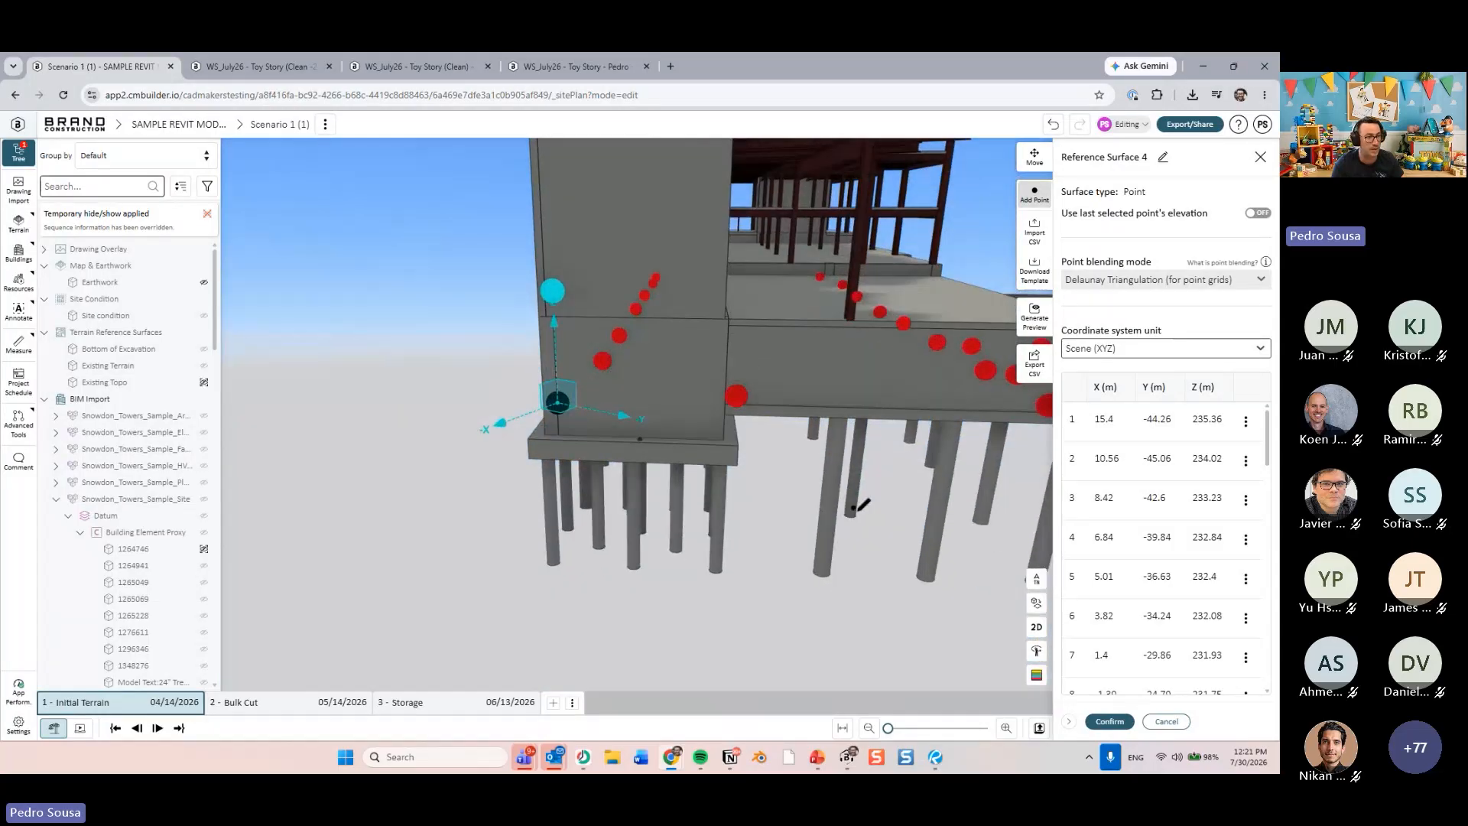
scroll(862, 505, down, 5)
click(1110, 721)
- Temporarily show Reference Surface 4 beneath the ramp and building slab
scroll(839, 570, up, 3)
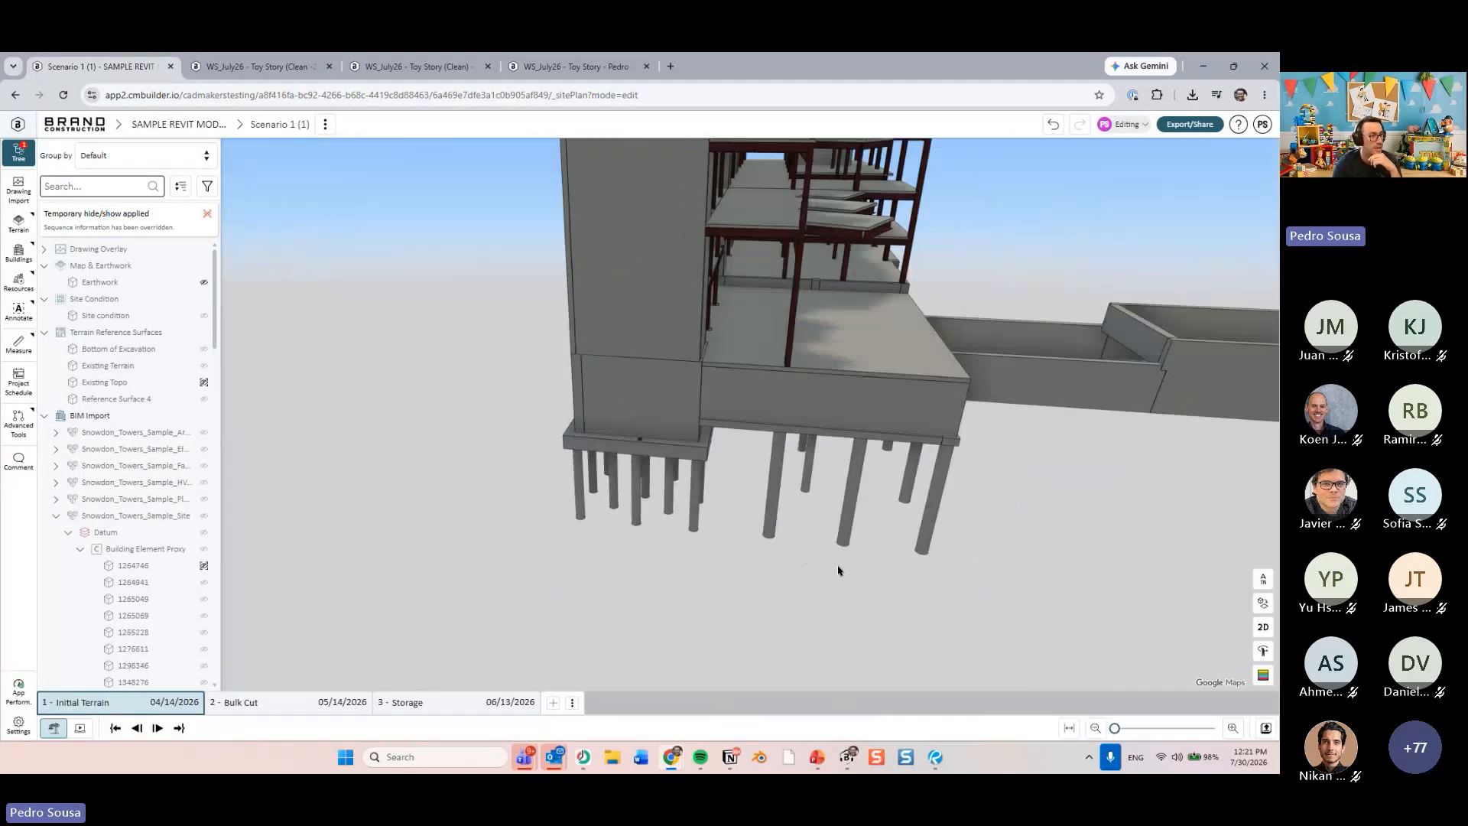
click(143, 414)
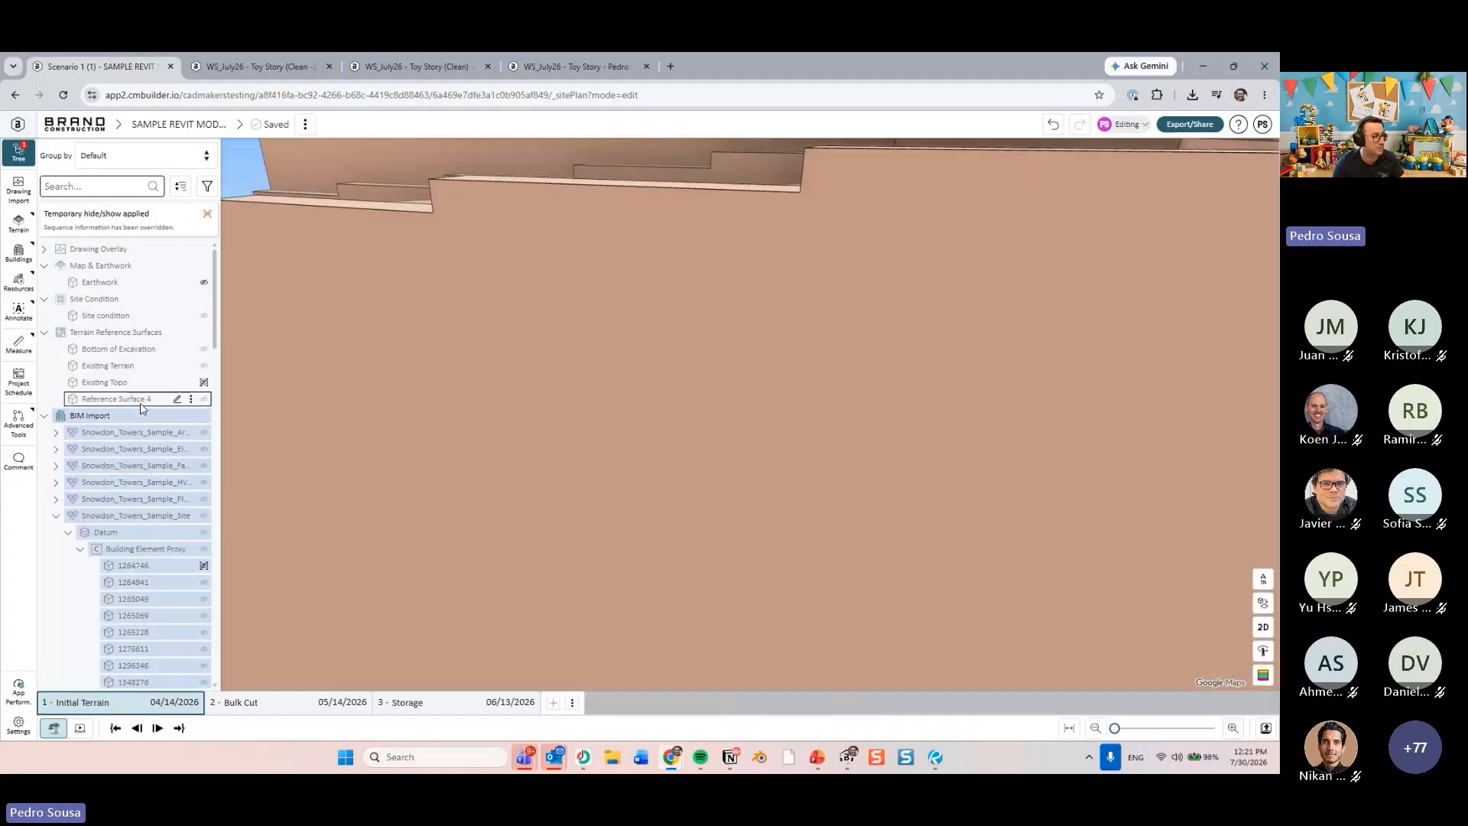
click(141, 404)
middle_drag(733, 575, 498, 525)
middle_drag(881, 634, 591, 485)
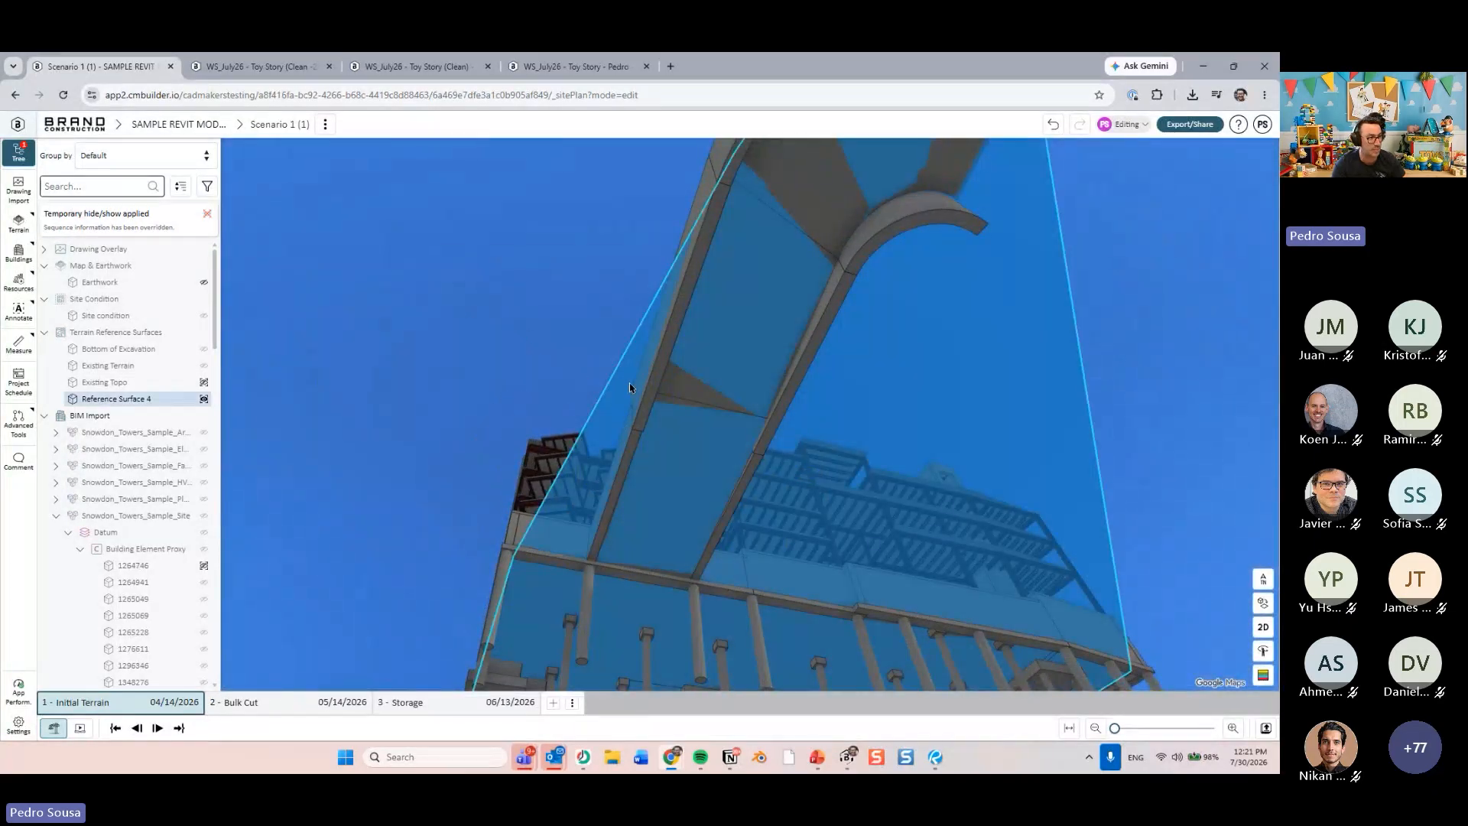
- Open Reference Surface 4 for editing, examine how its points are triangulated under the ramp and slab, and close it
scroll(629, 385, down, 3)
right_click(623, 470)
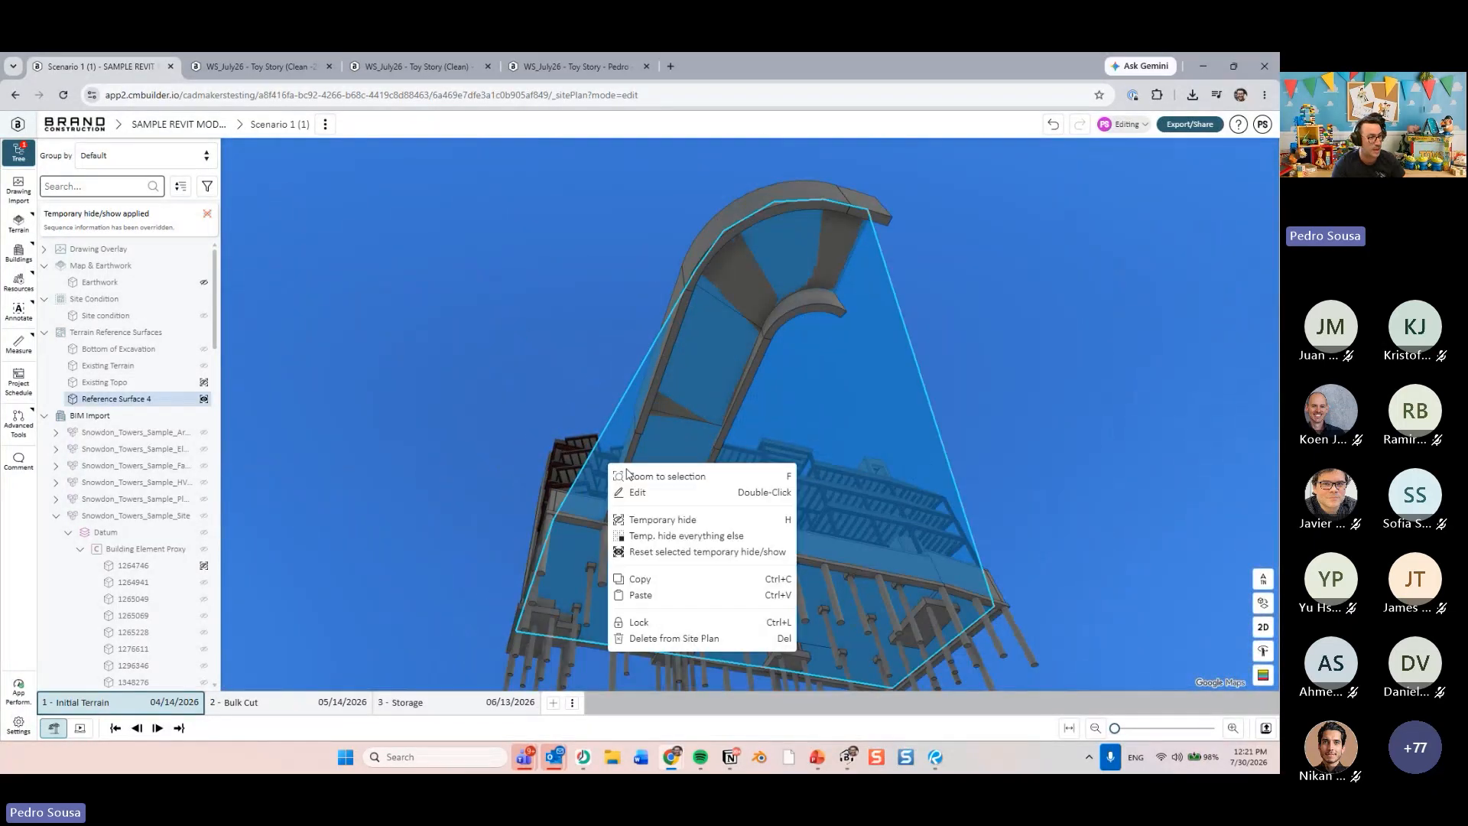
click(651, 495)
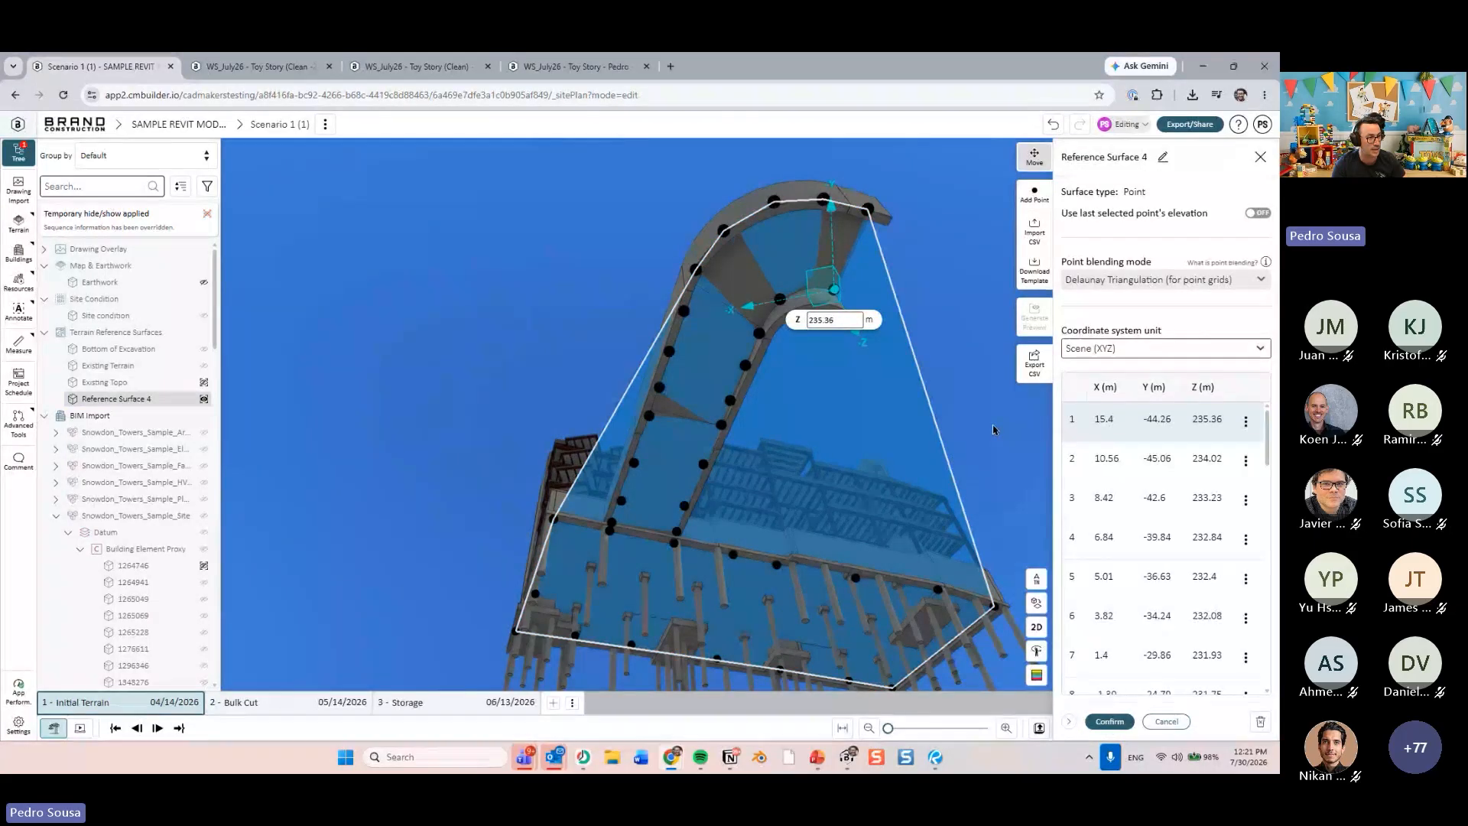
middle_drag(994, 430, 695, 221)
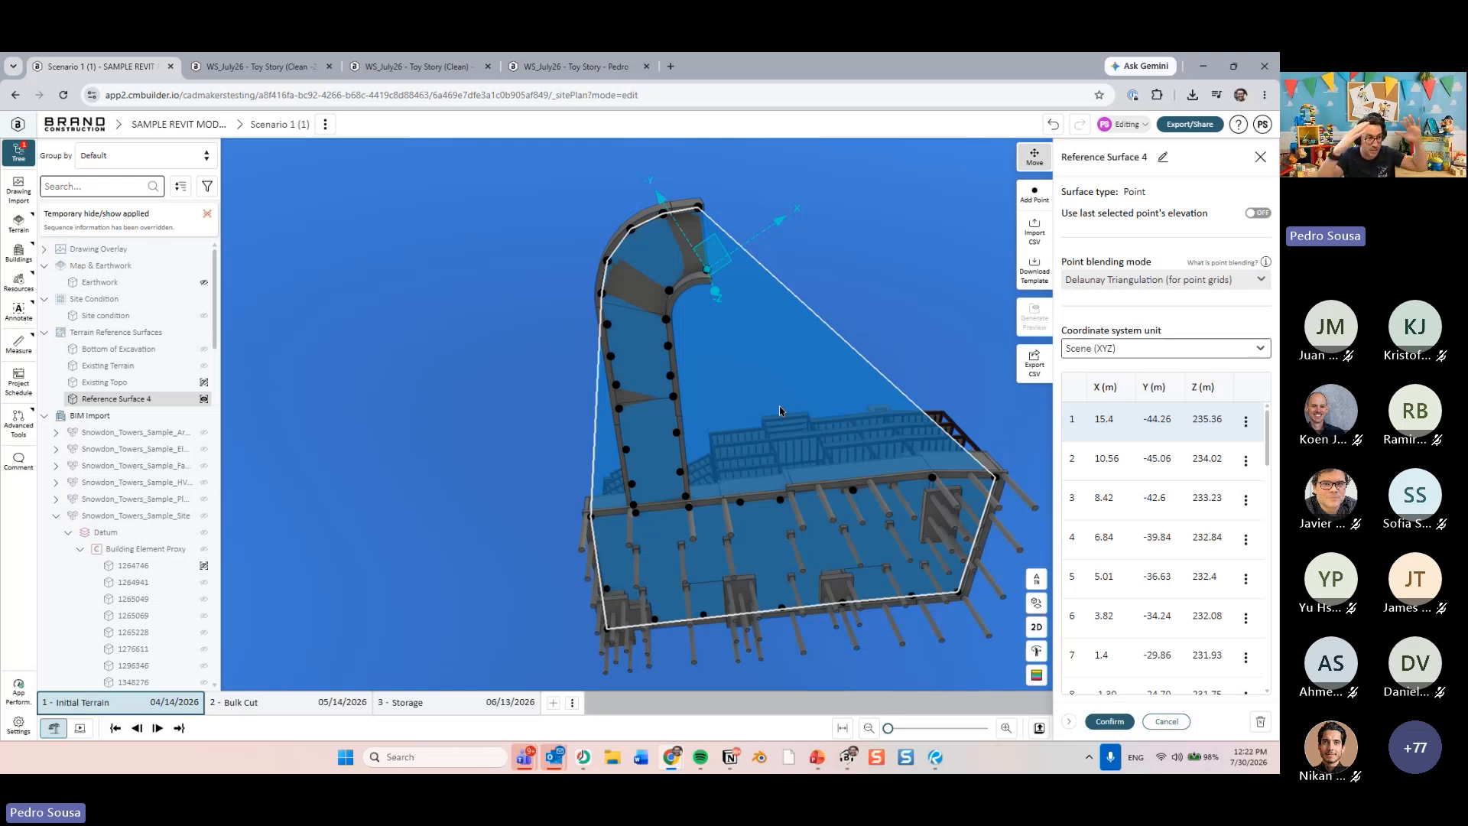
click(1110, 721)
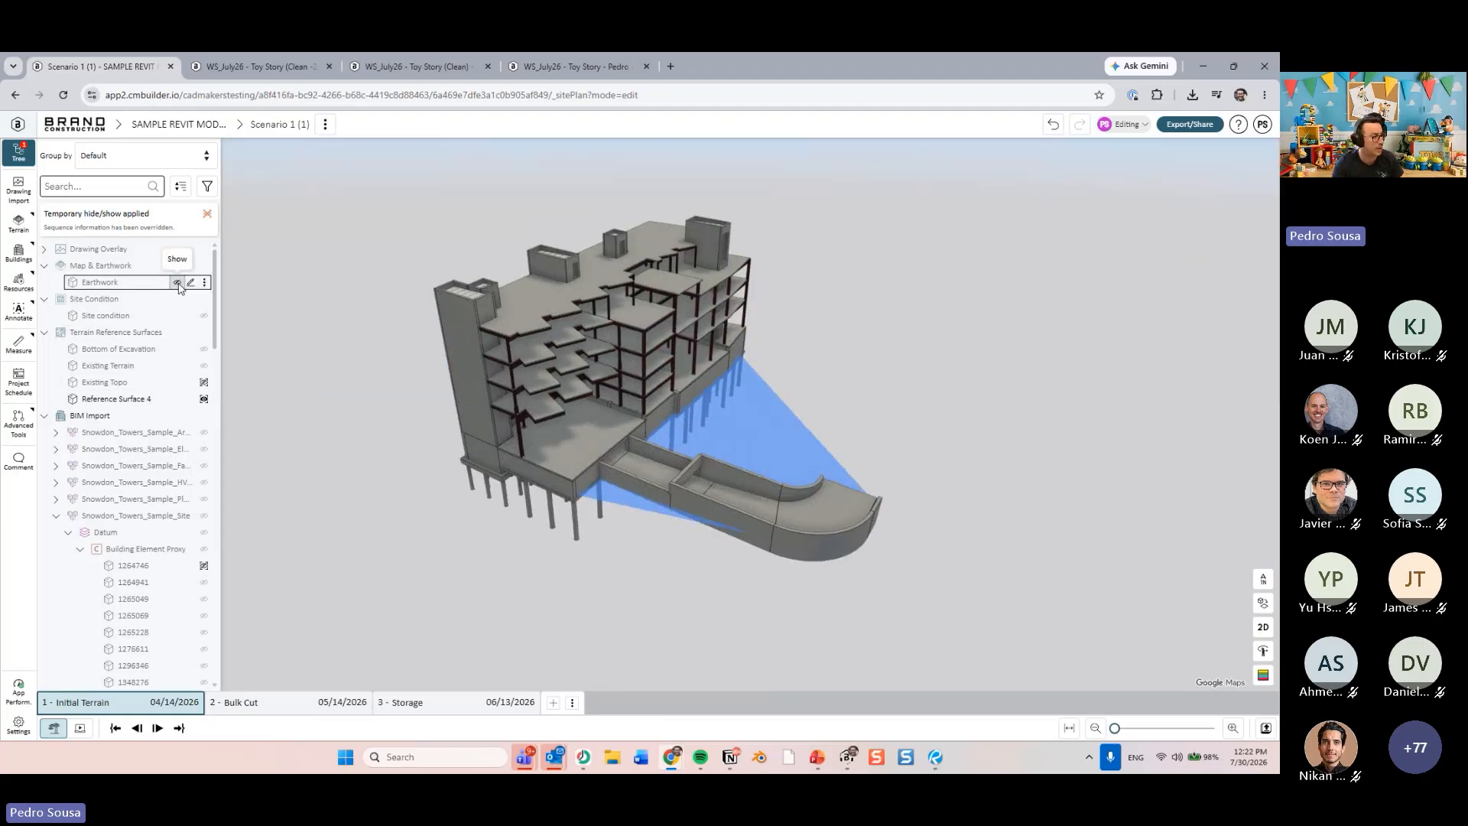
- Show the Earthwork terrain again and switch to the Bulk Cut phase
click(176, 282)
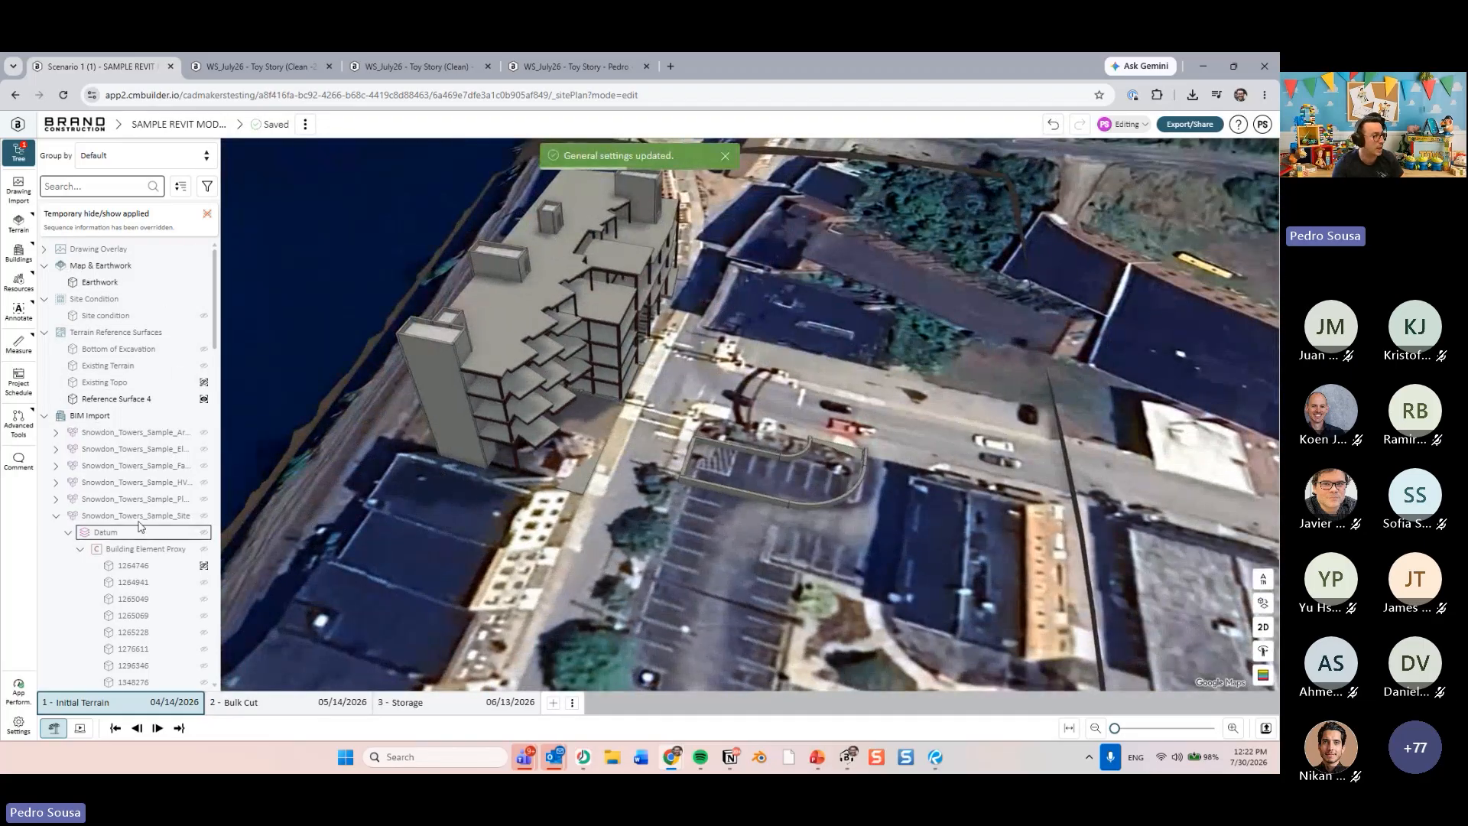
scroll(139, 525, down, 4)
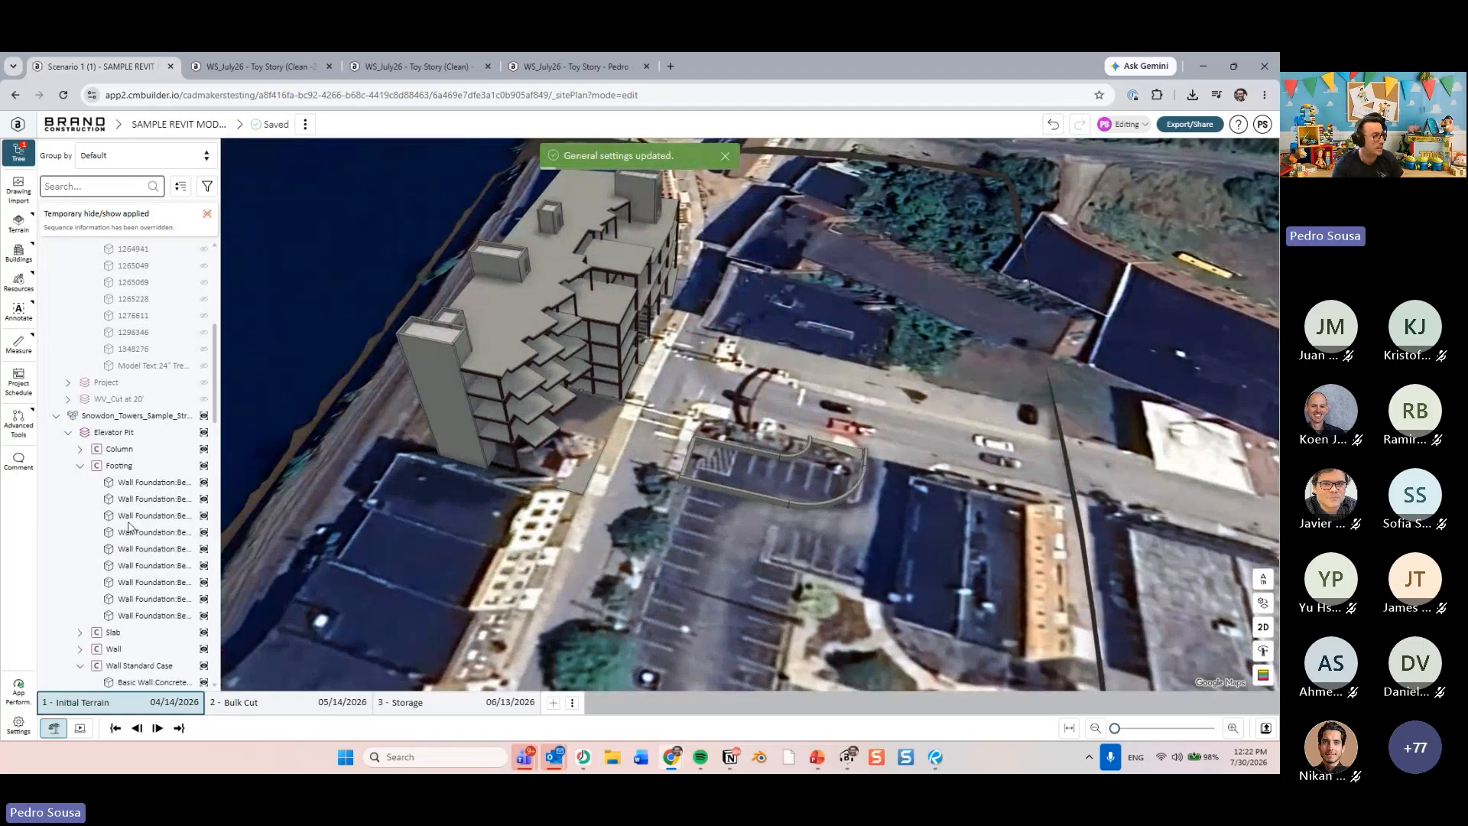
click(137, 417)
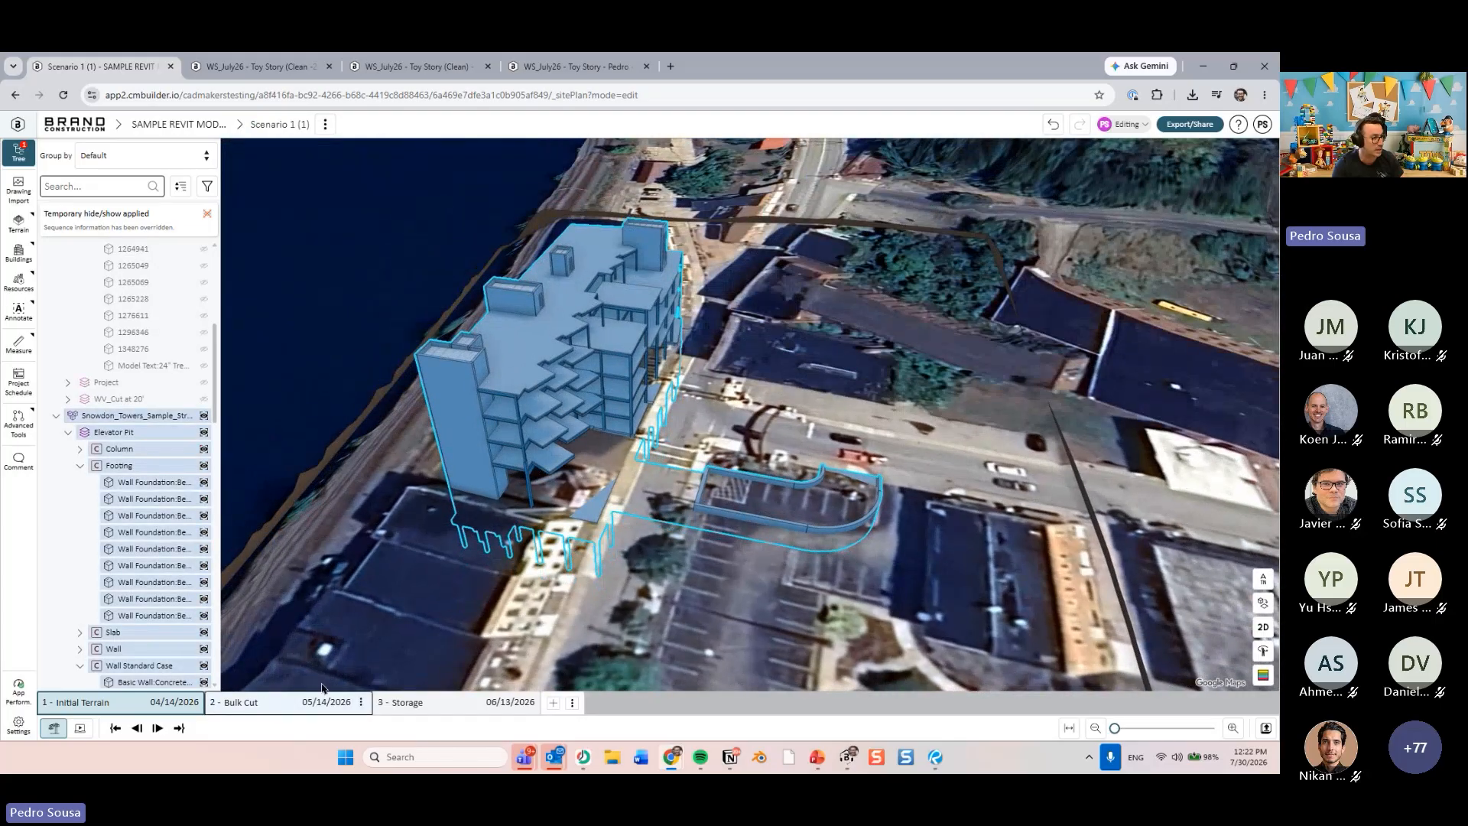
click(322, 698)
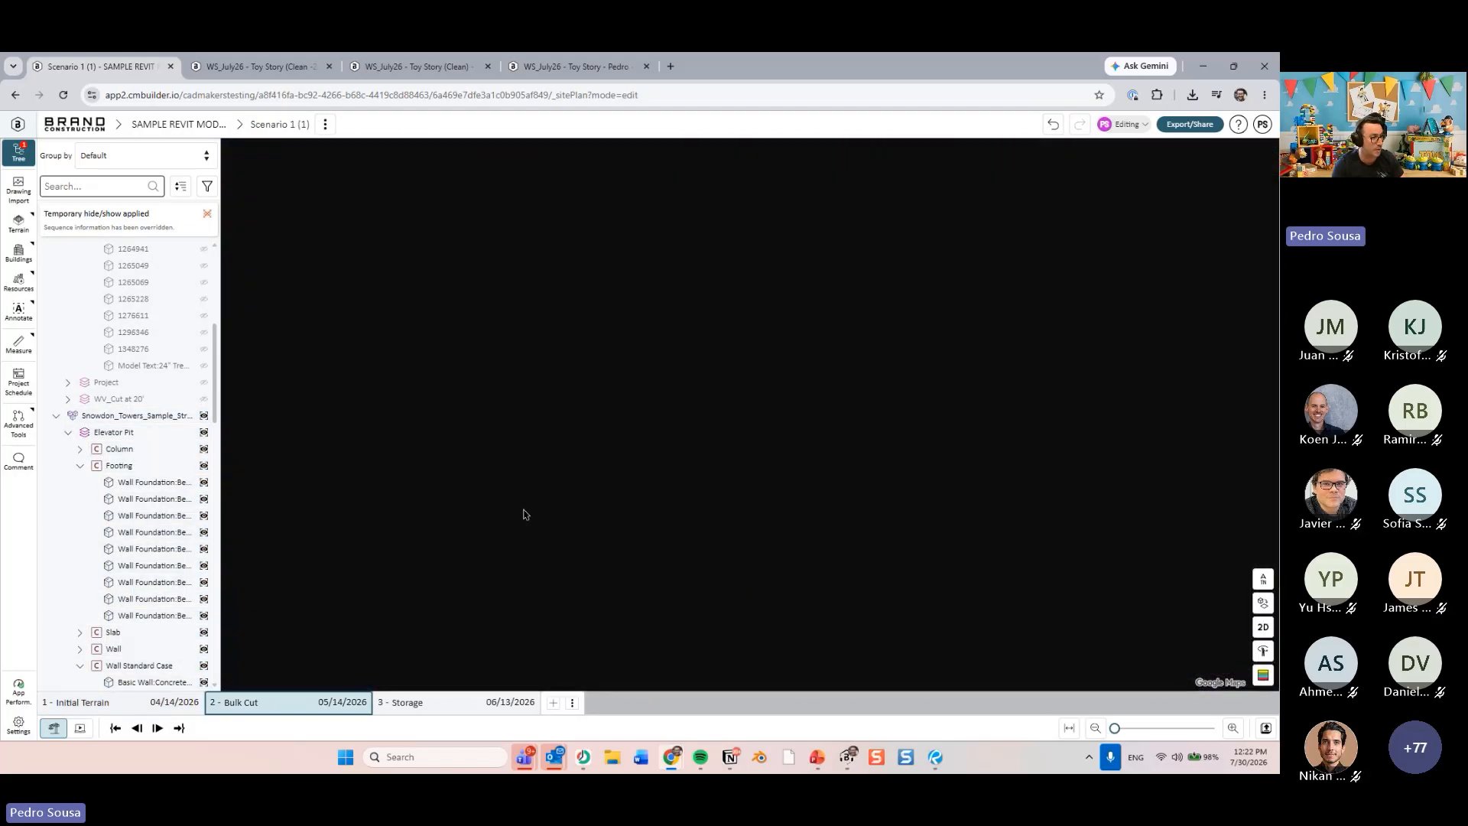
middle_drag(549, 540, 532, 666)
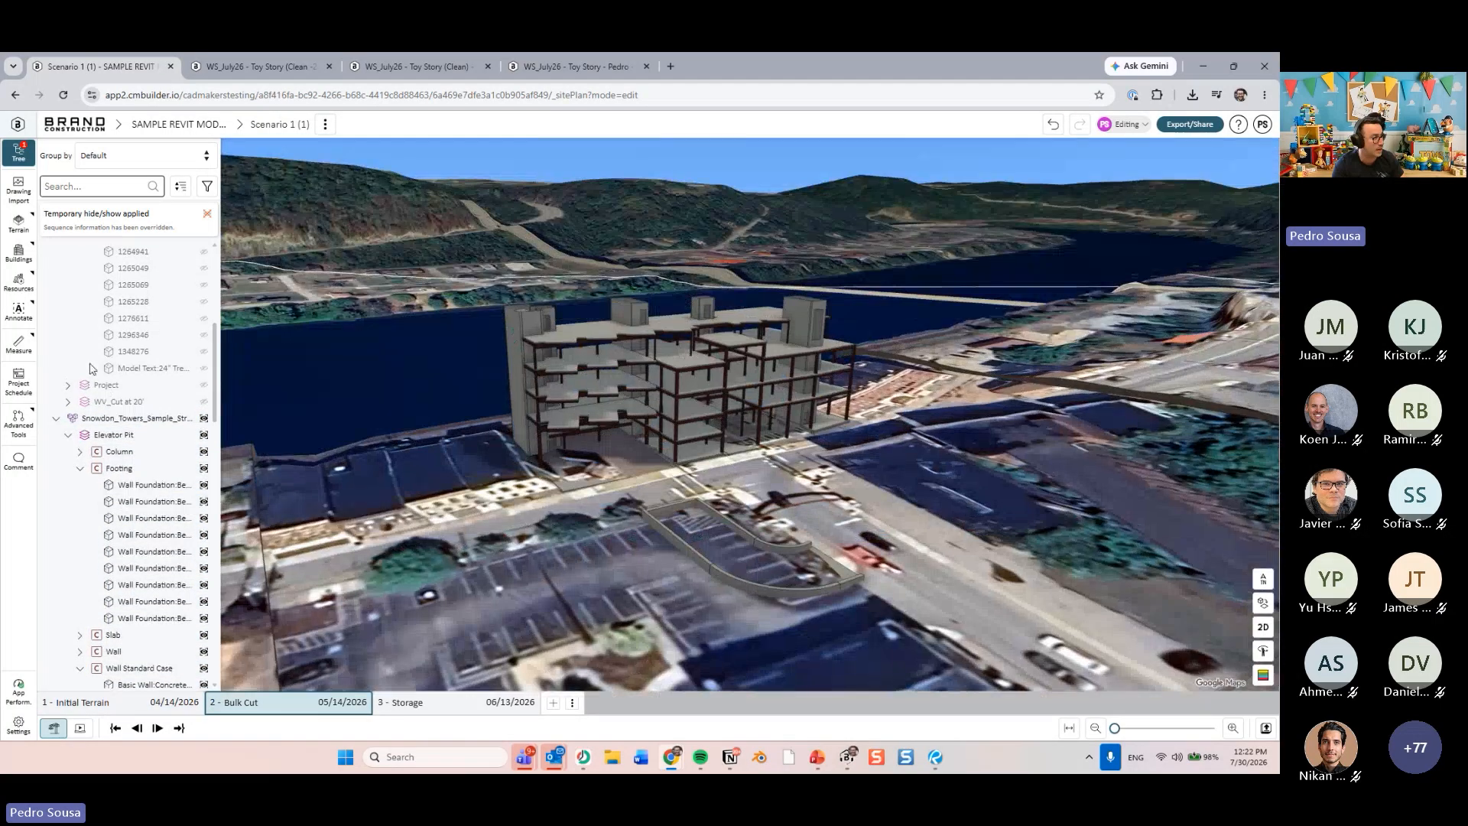
- Start an earthwork Cut on the Z plane and project the ramp's curved slab section into its sketch
scroll(163, 337, up, 4)
click(203, 266)
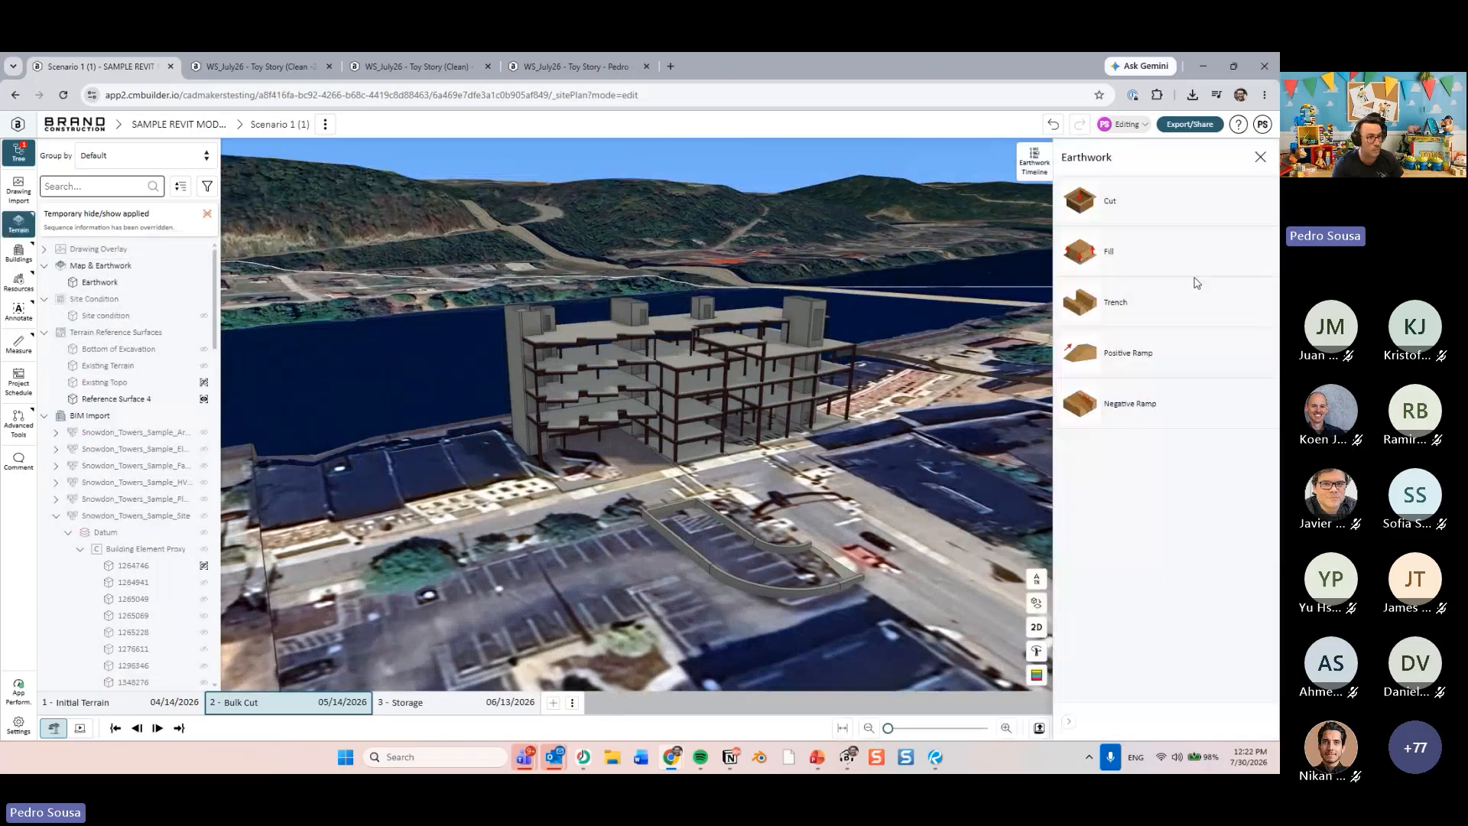
click(1108, 251)
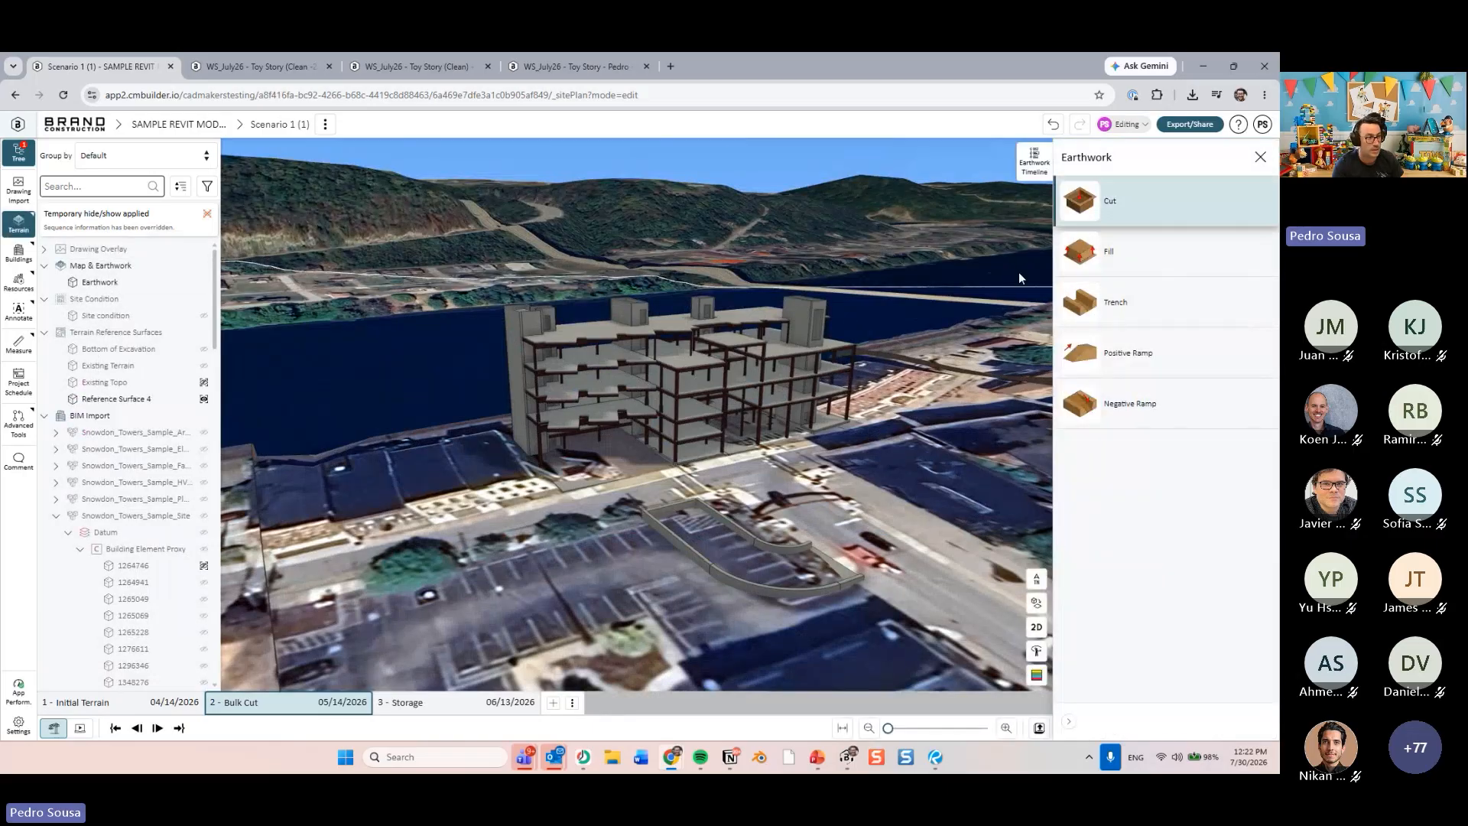
click(562, 472)
mouse_move(547, 564)
middle_down()
mouse_move(583, 531)
mouse_move(560, 508)
middle_up()
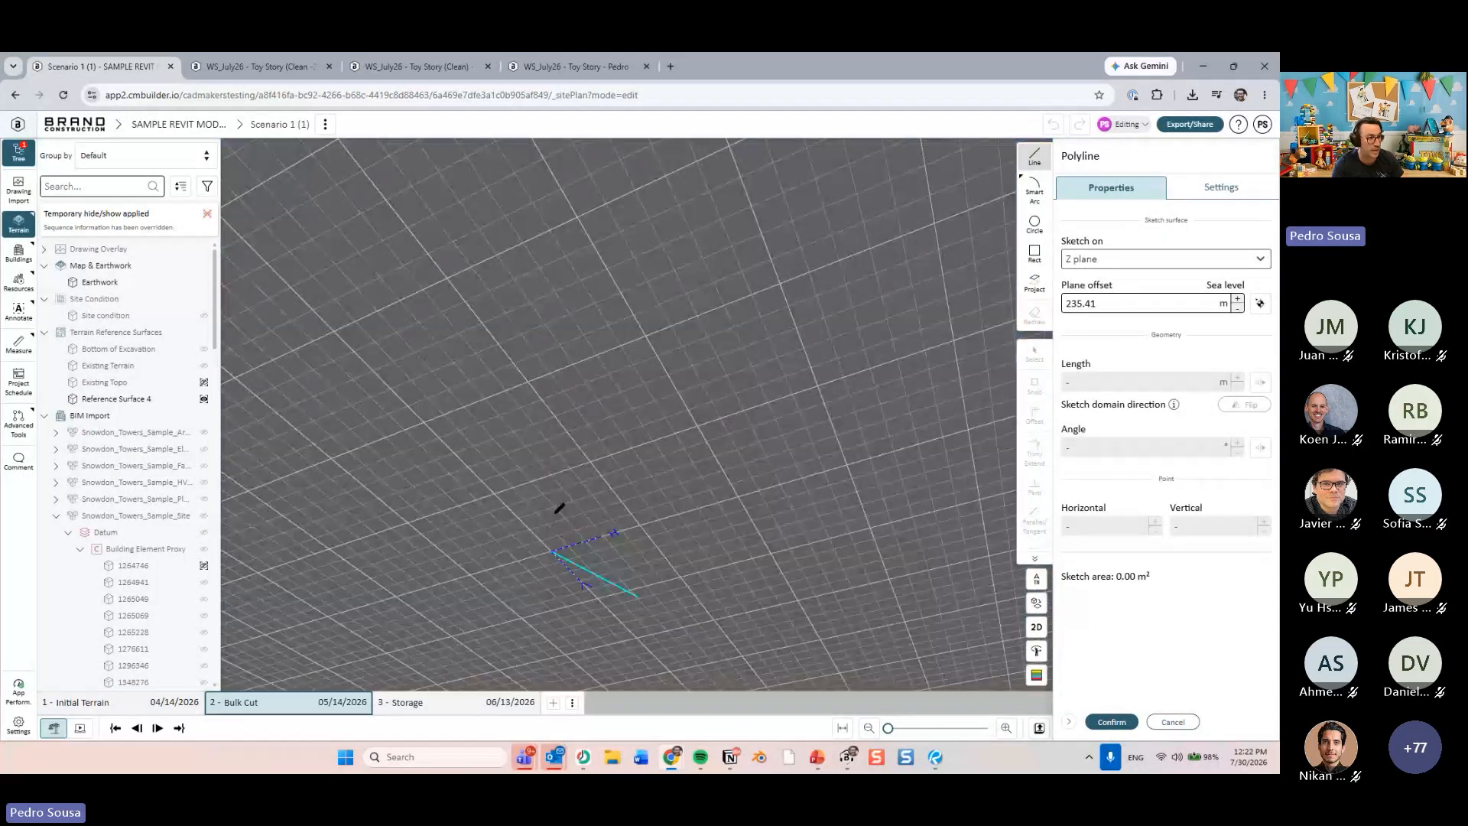
click(1033, 289)
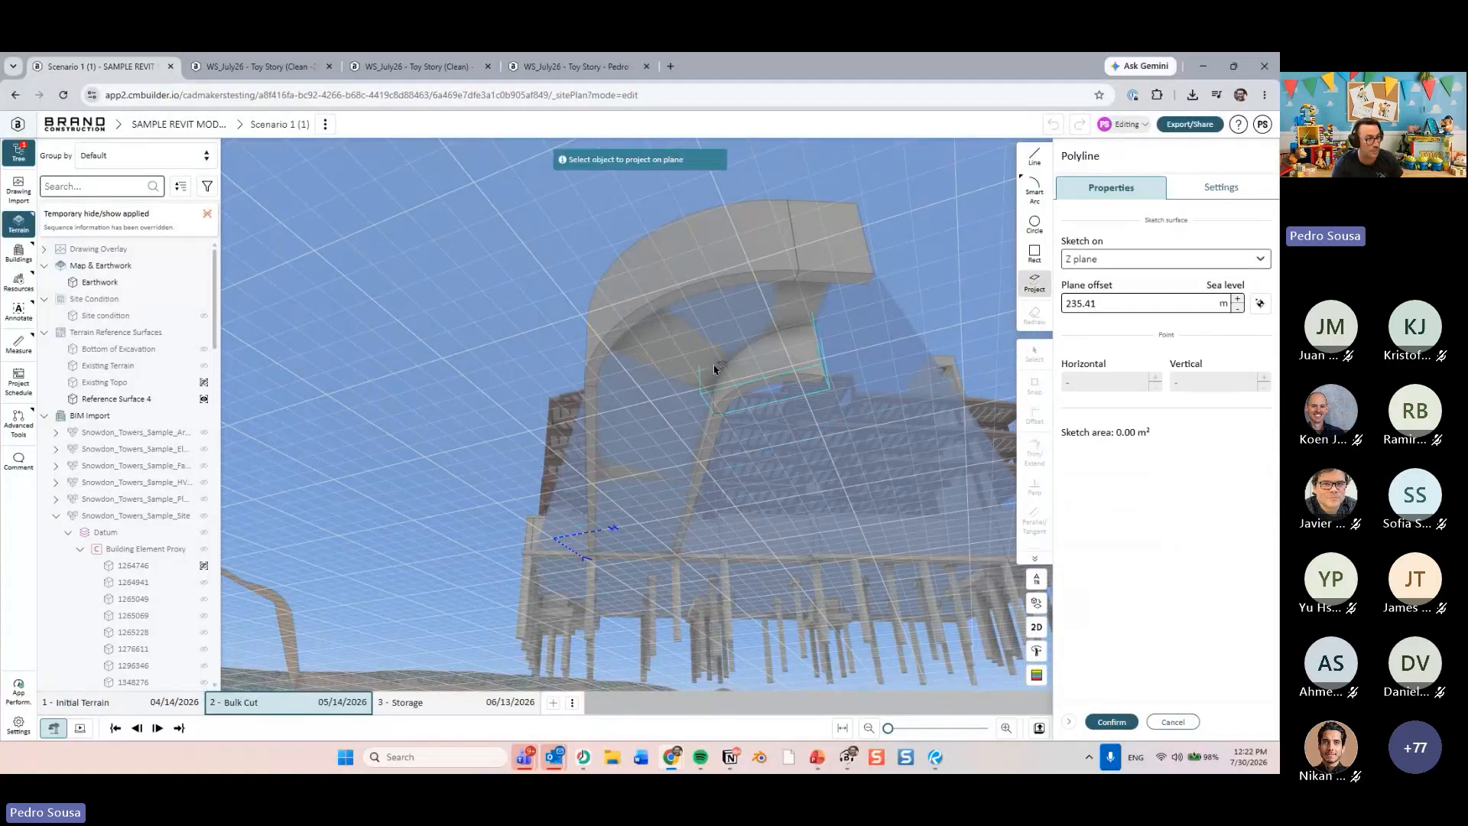
click(686, 365)
middle_drag(832, 473, 724, 418)
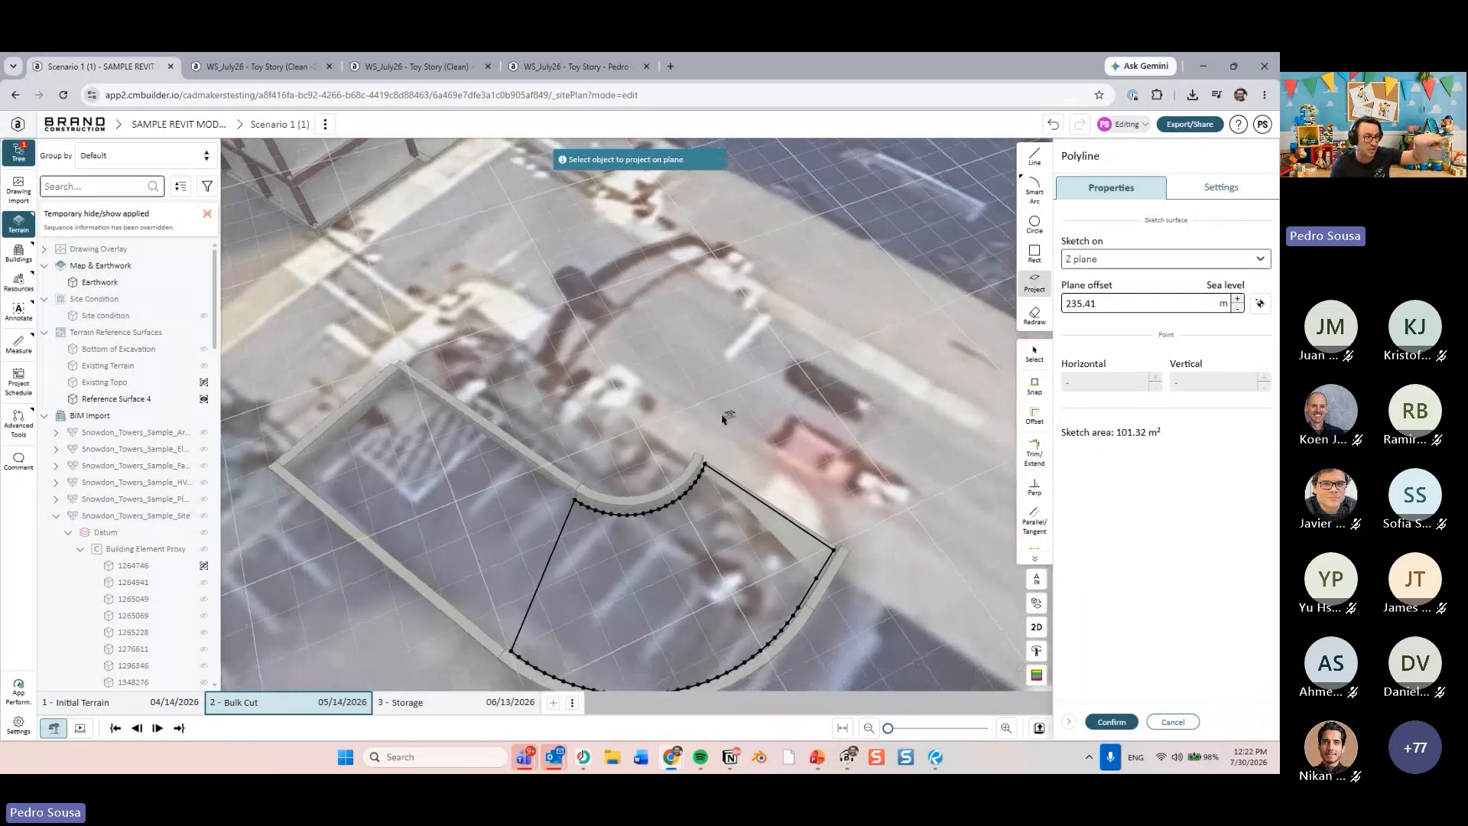
- Confirm the projected outline and finish the cut with Reference Surface 4 as its terrain reference surface
middle_drag(677, 549, 618, 478)
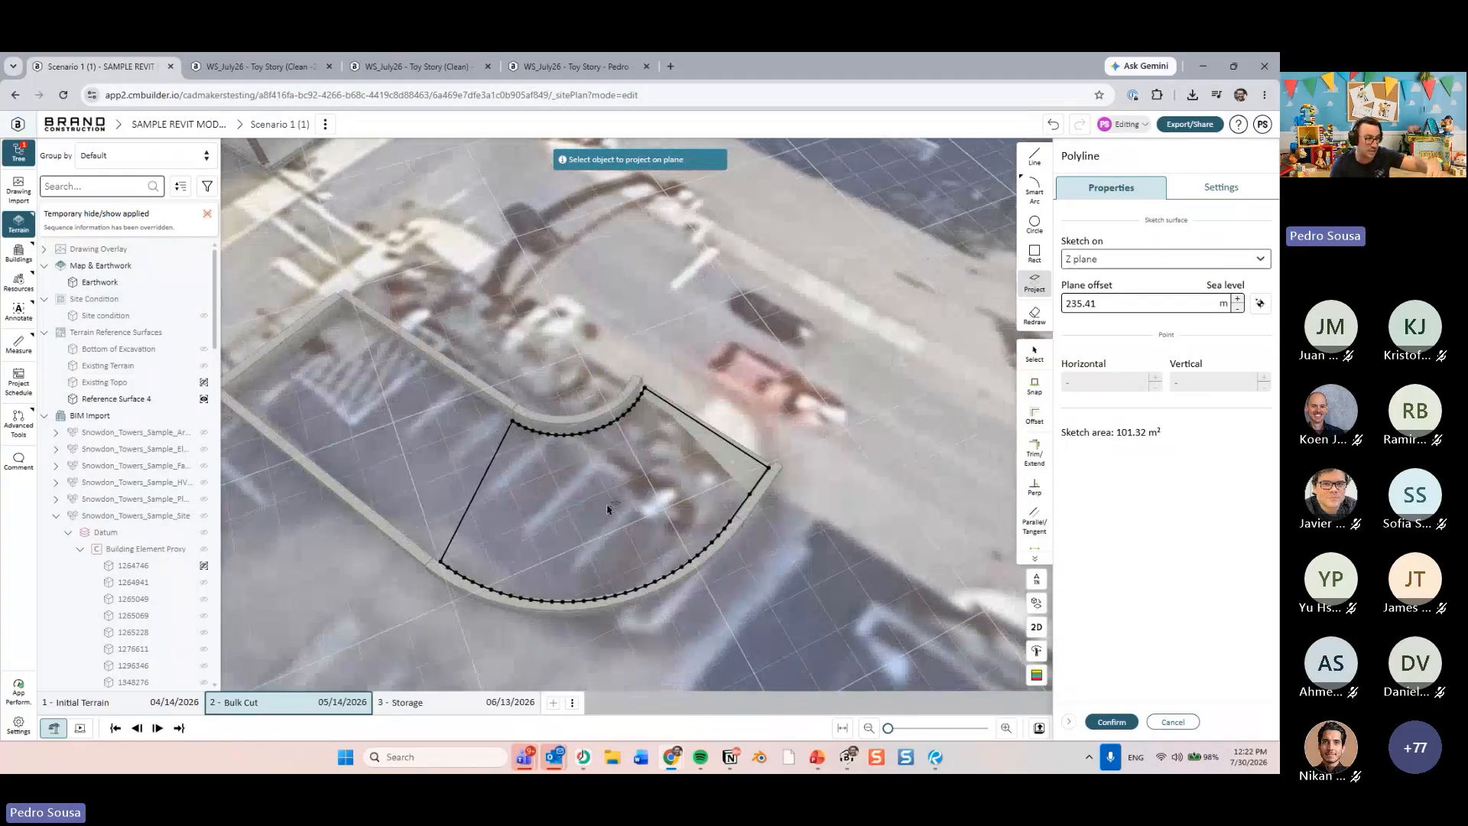
scroll(644, 463, up, 3)
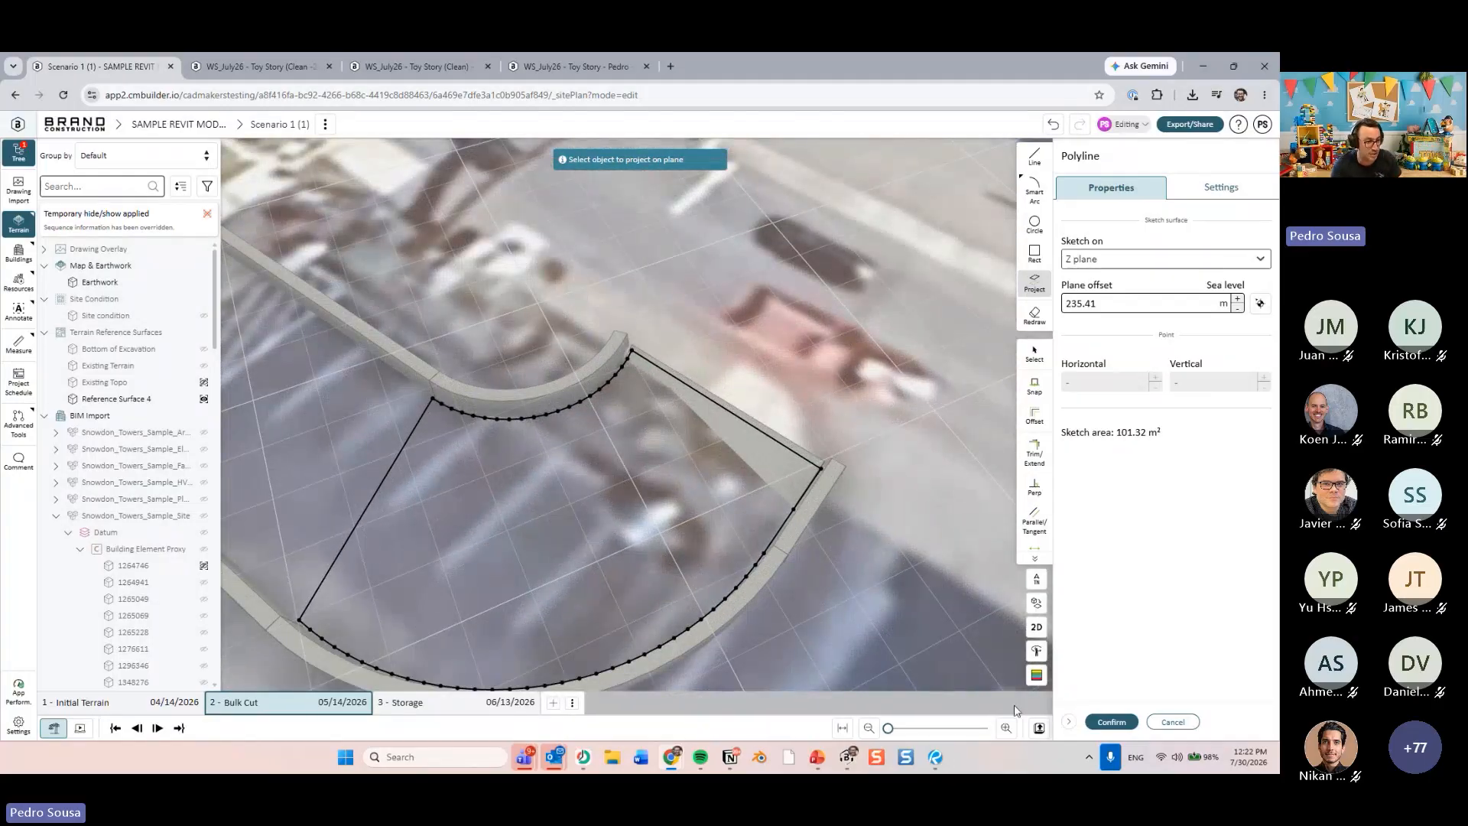
key(Return)
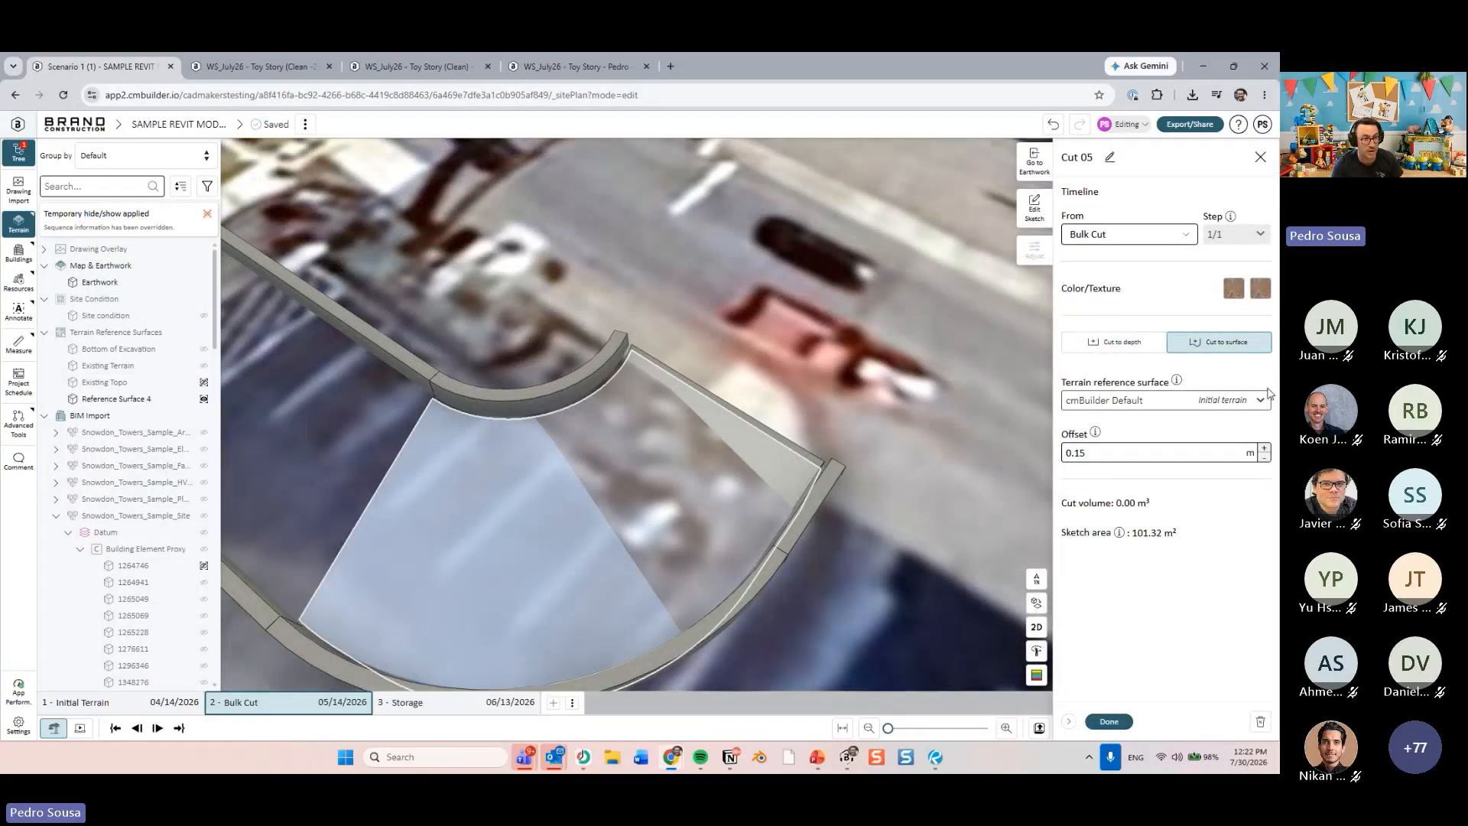
click(1244, 403)
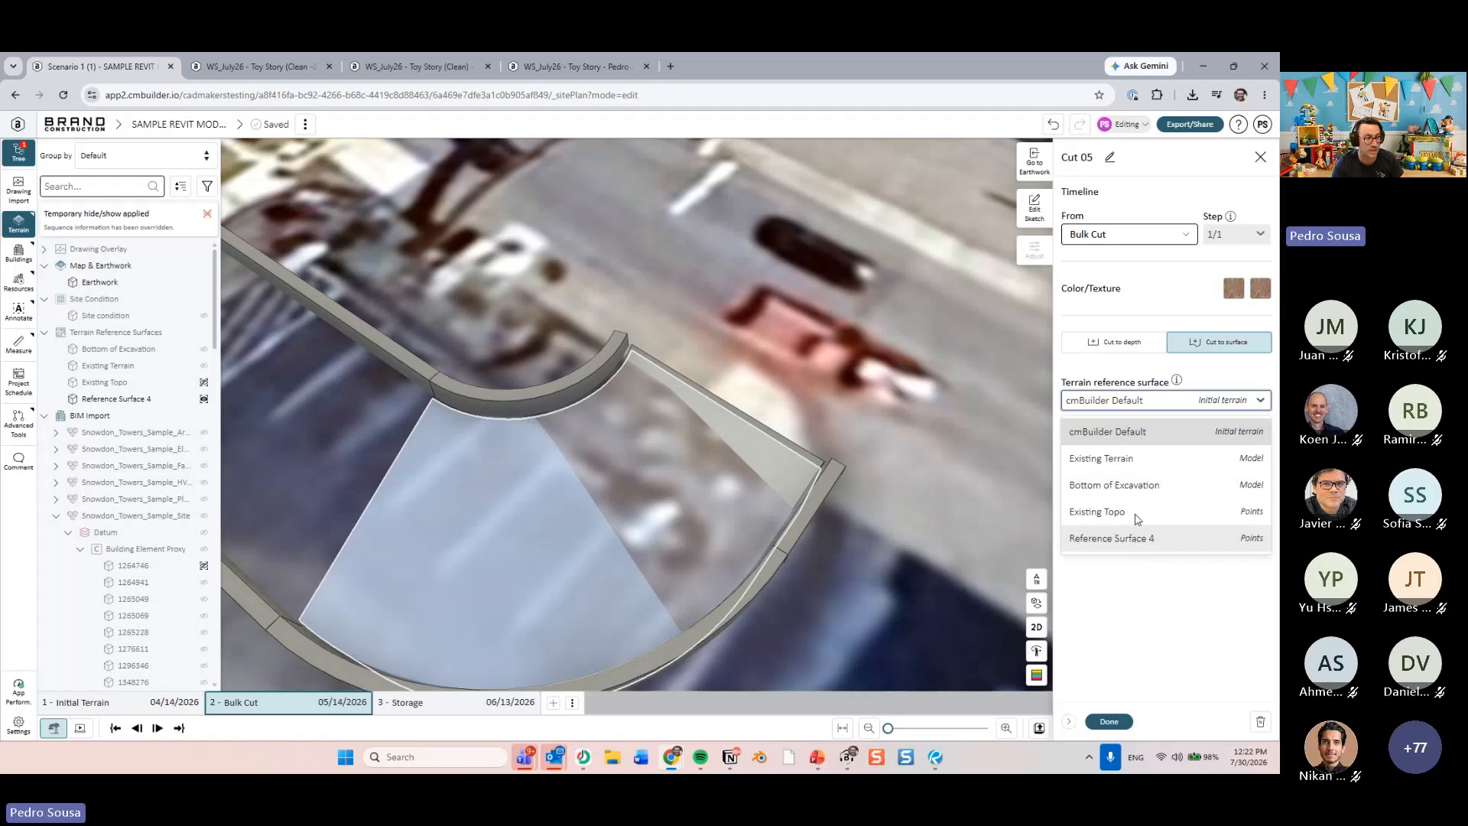
click(1134, 536)
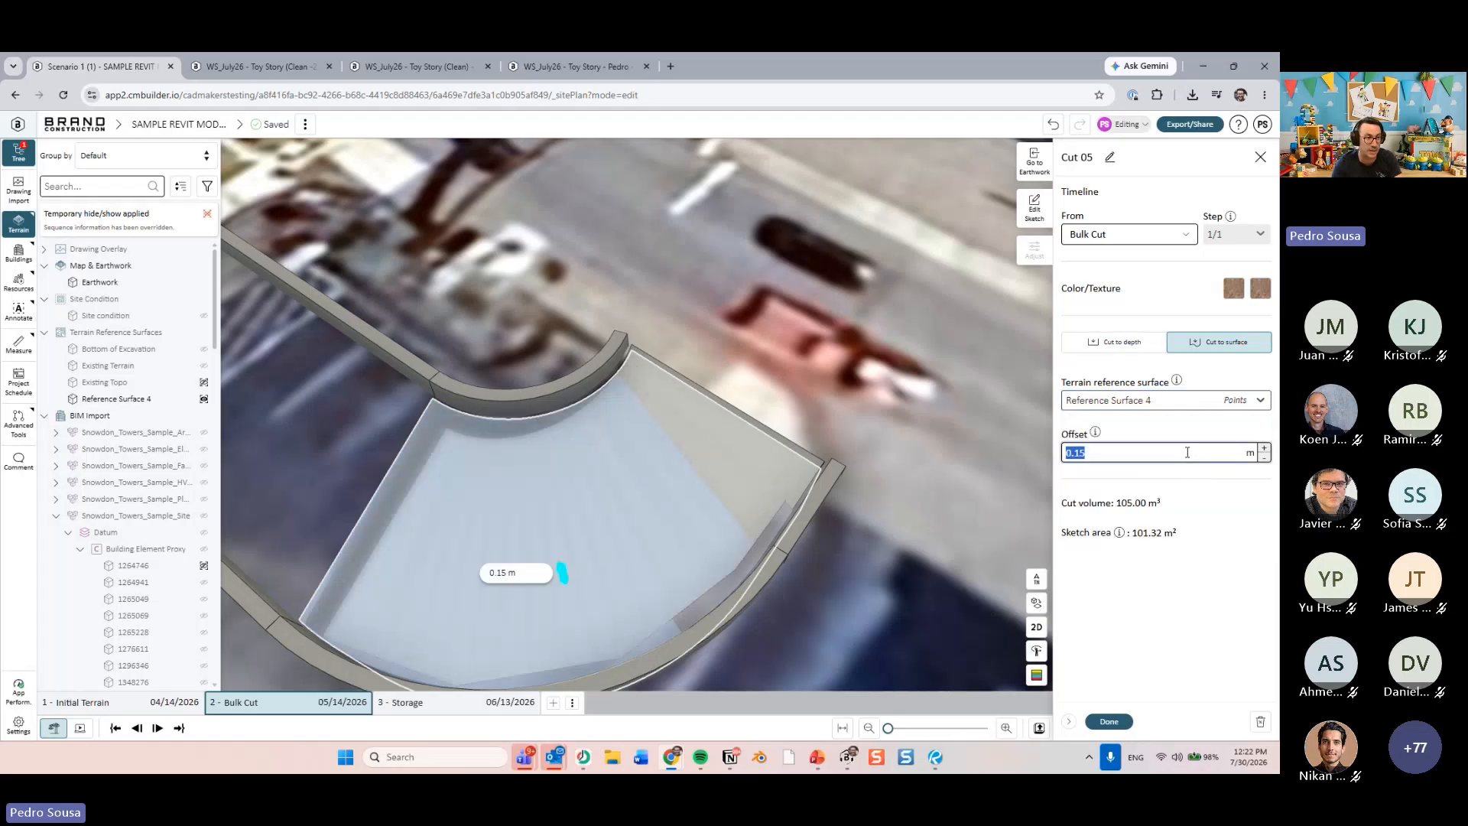
click(1109, 721)
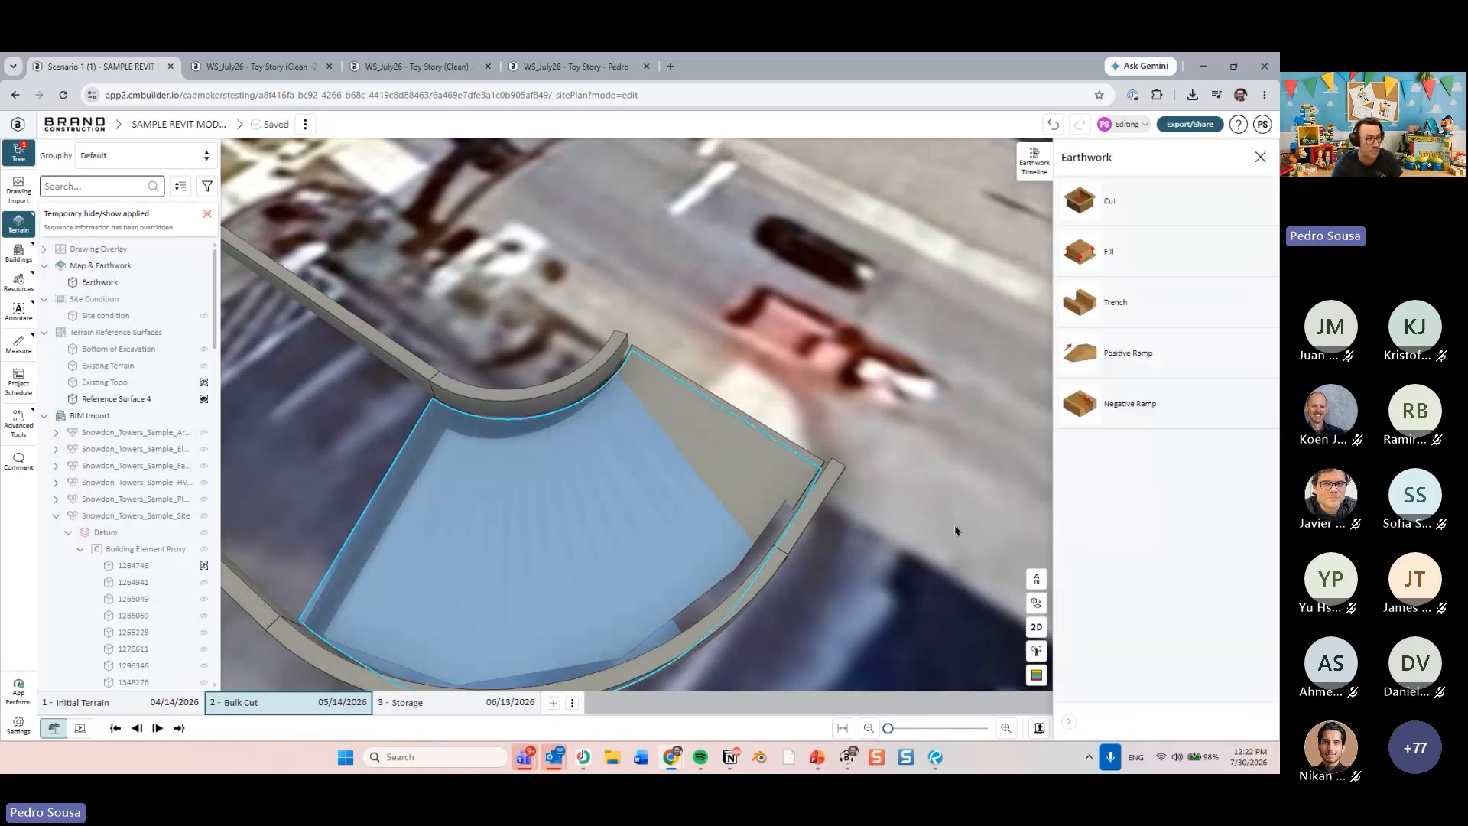
- Leave earthwork editing and temporarily hide the Snowdon Towers structural model to expose the ramp cut
right_drag(943, 548, 914, 508)
key(Escape)
scroll(826, 482, down, 4)
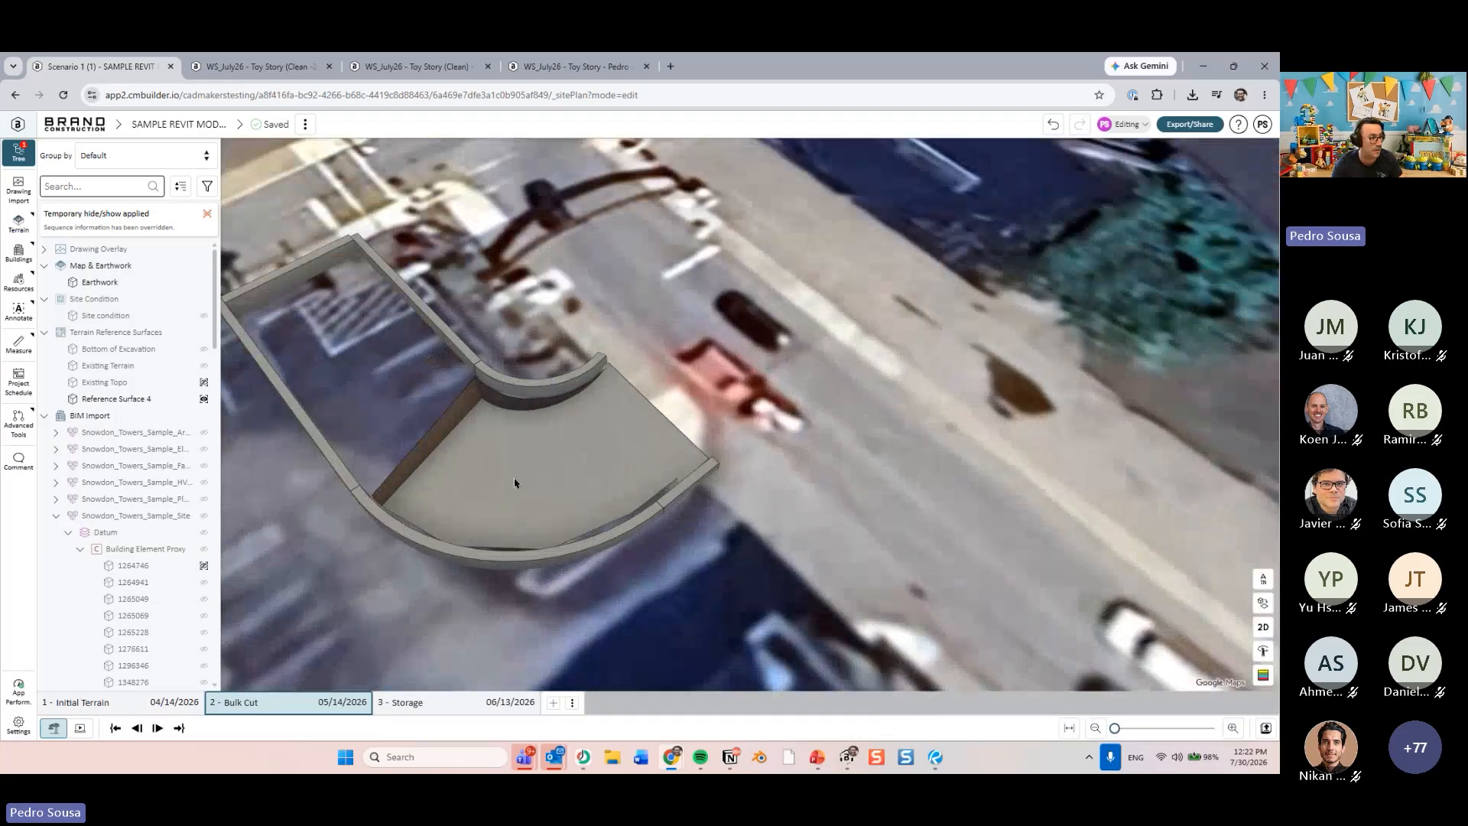
scroll(514, 477, up, 3)
mouse_move(458, 448)
right_down()
mouse_move(432, 451)
mouse_move(443, 435)
right_up()
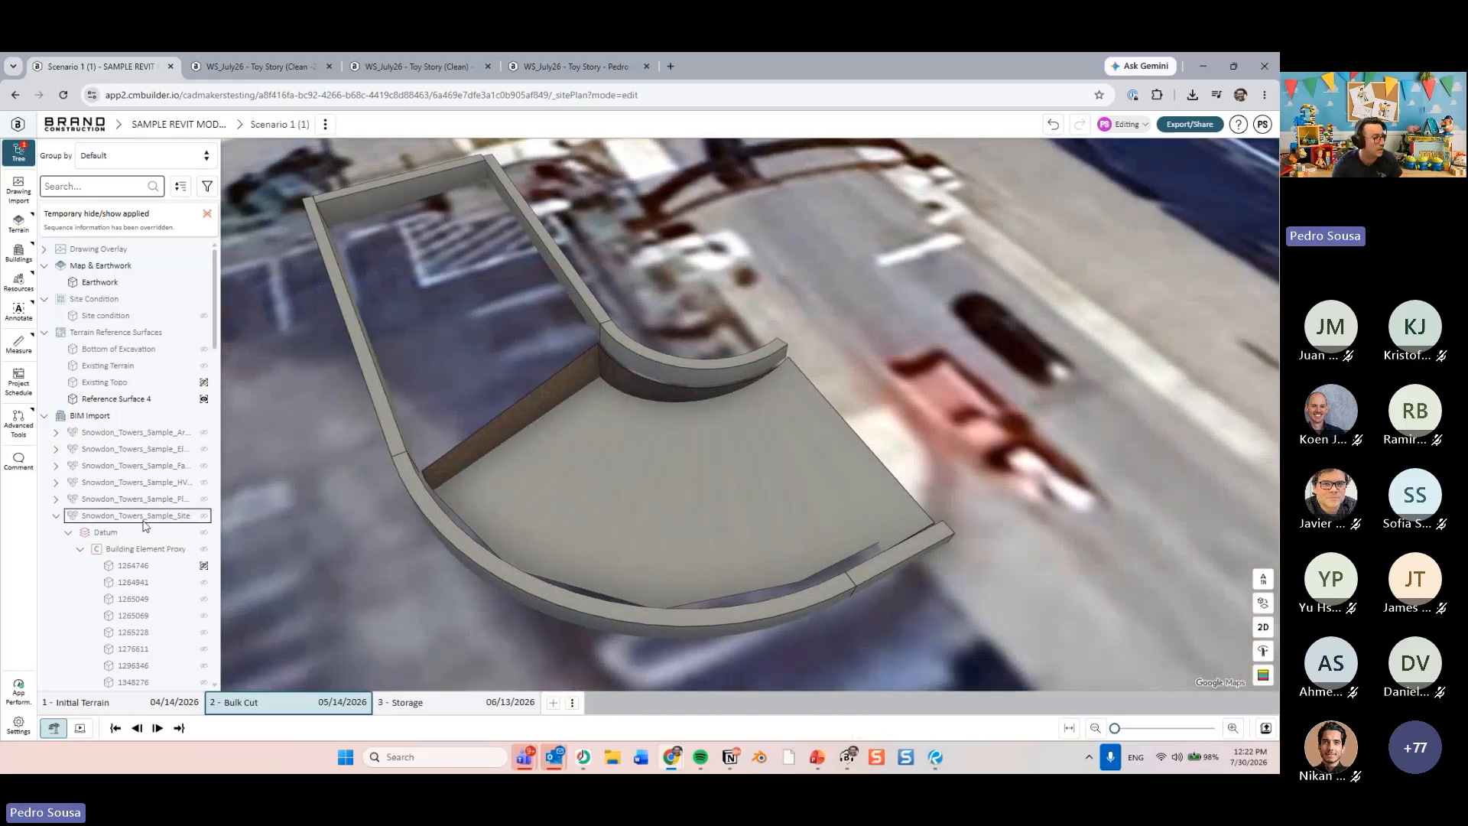
scroll(85, 531, down, 1)
scroll(86, 531, down, 1)
click(56, 449)
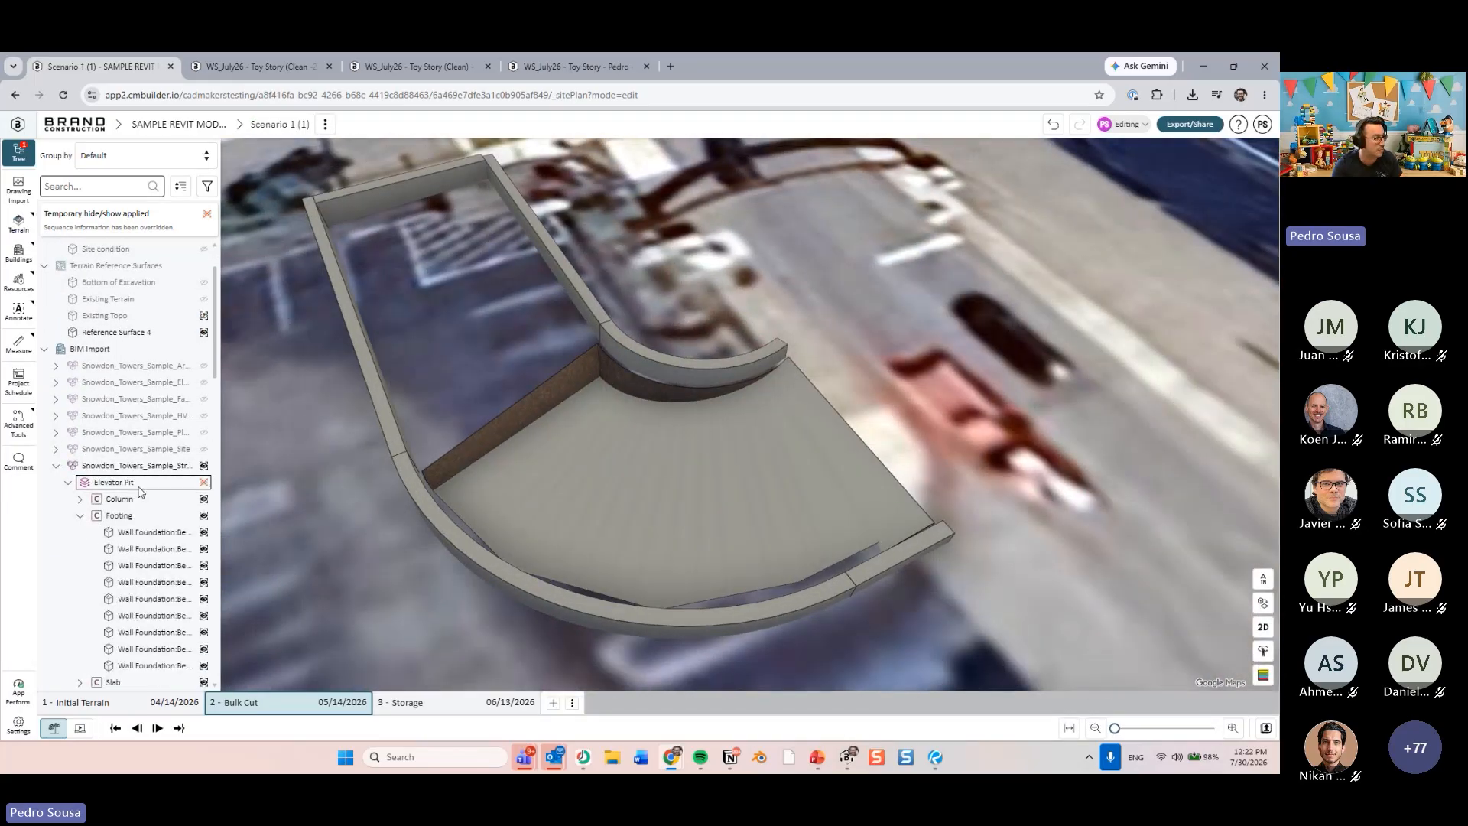
click(139, 466)
key(h)
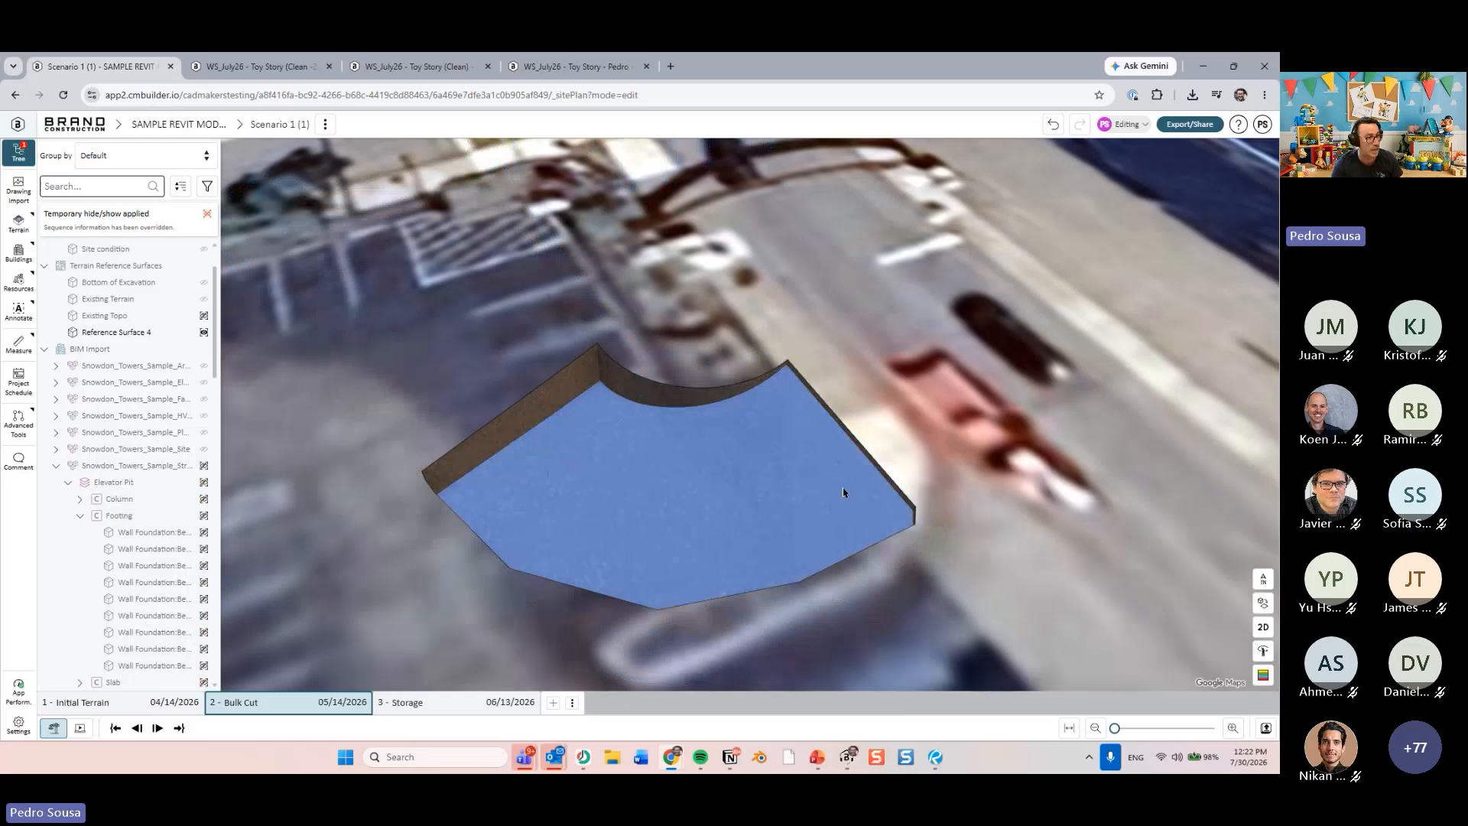
- Temporarily hide Reference Surface 4 to expose the excavated bottom of the ramp cut
right_drag(846, 495, 765, 459)
click(765, 491)
key(h)
click(962, 536)
right_drag(962, 537, 811, 639)
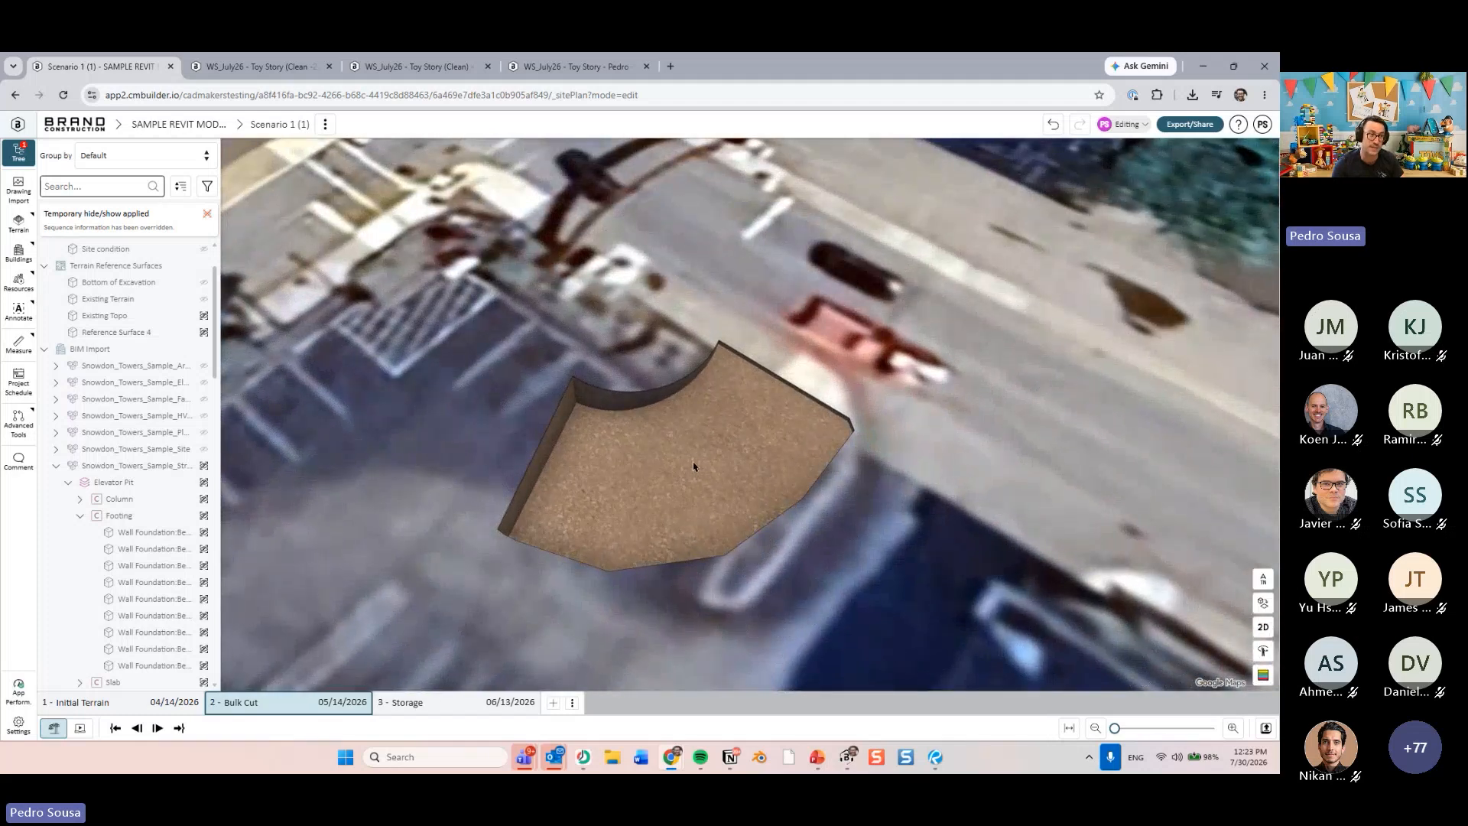
right_drag(621, 533, 577, 439)
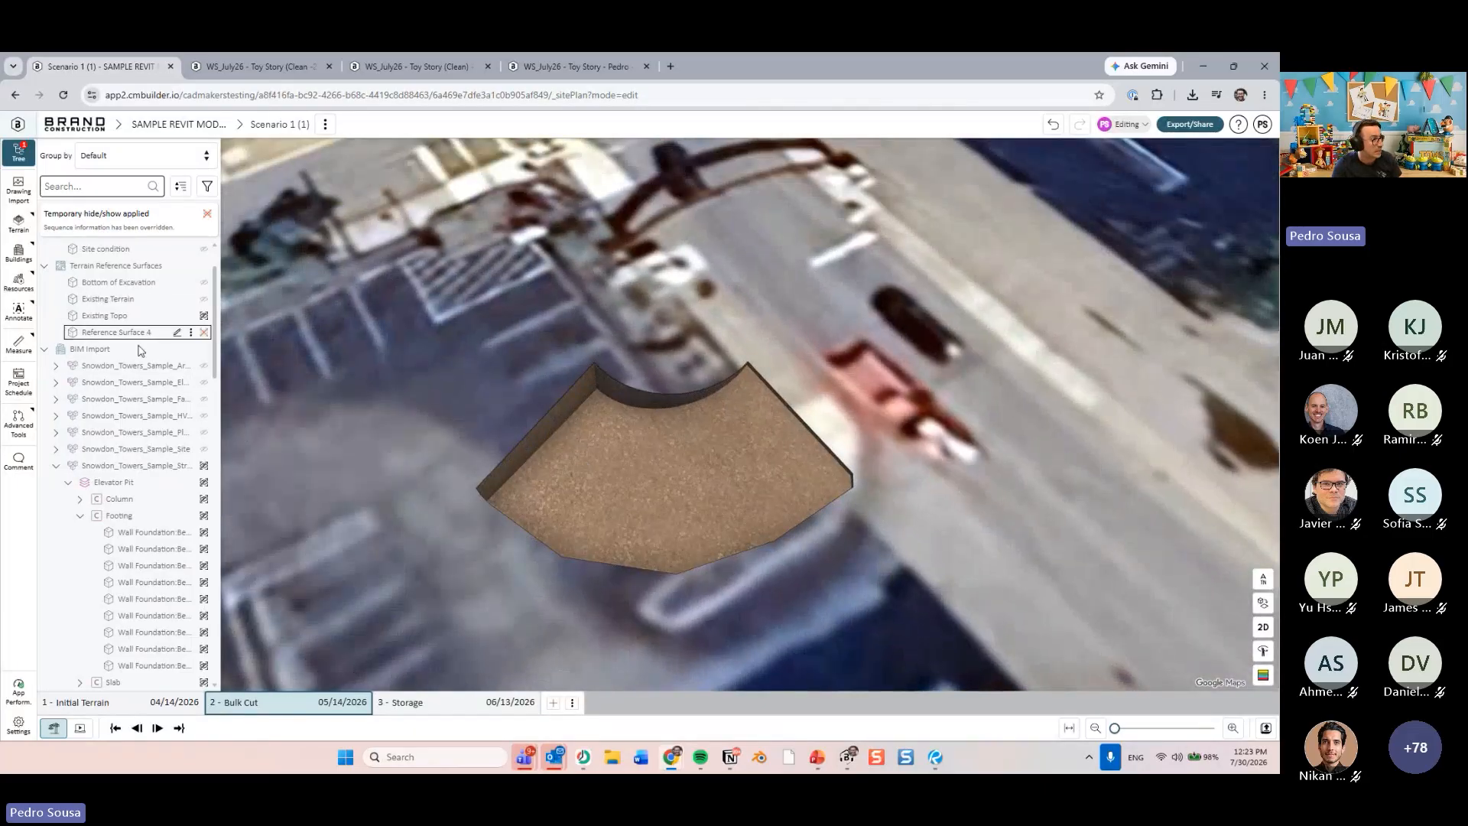
- Show the Snowdon Towers structural model again and open the Earthwork terrain for editing
scroll(140, 350, up, 2)
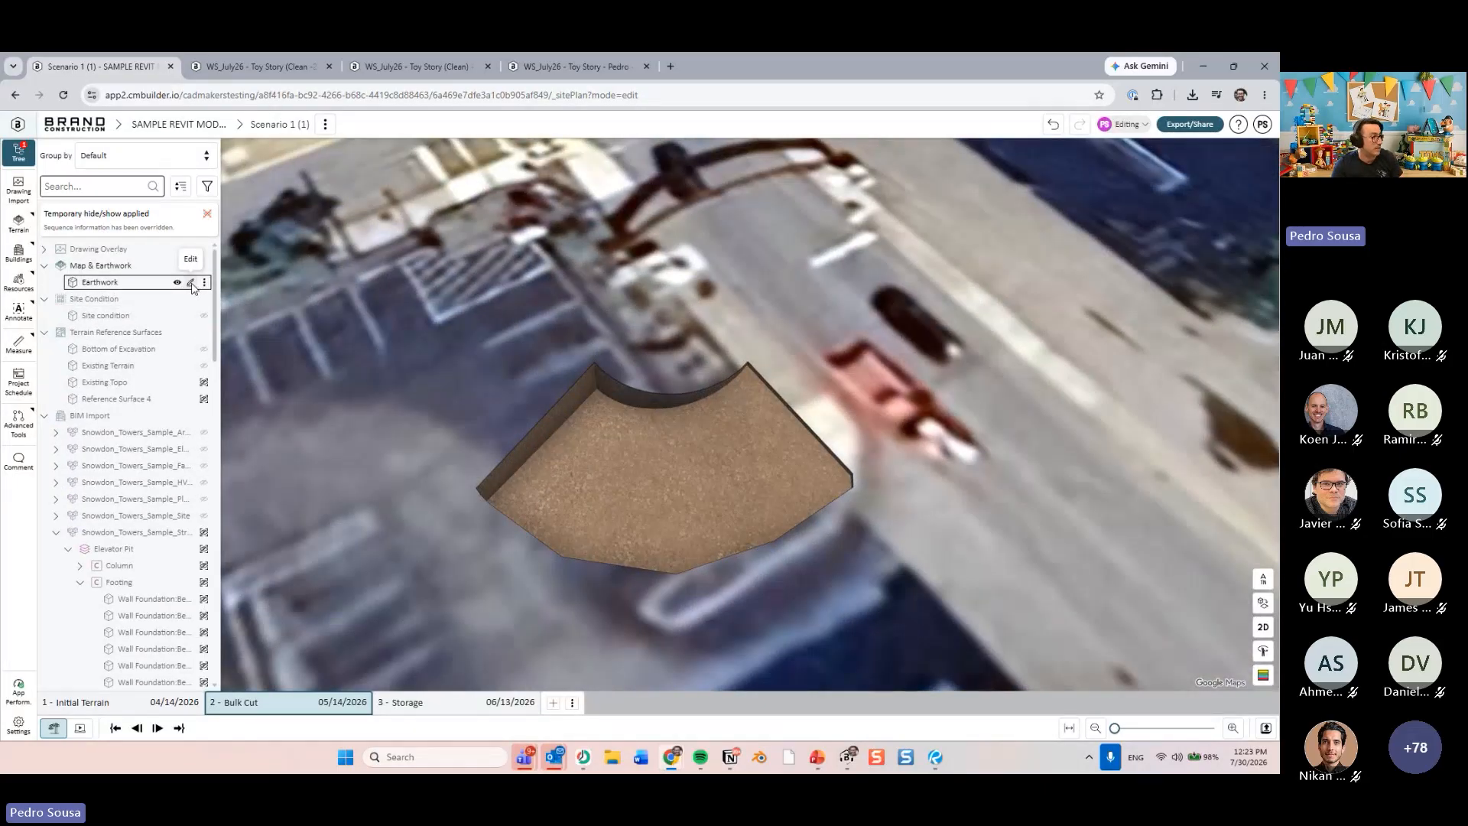
click(191, 284)
right_drag(640, 439, 241, 447)
click(96, 533)
key(space)
key(Escape)
right_drag(484, 523, 367, 429)
click(103, 282)
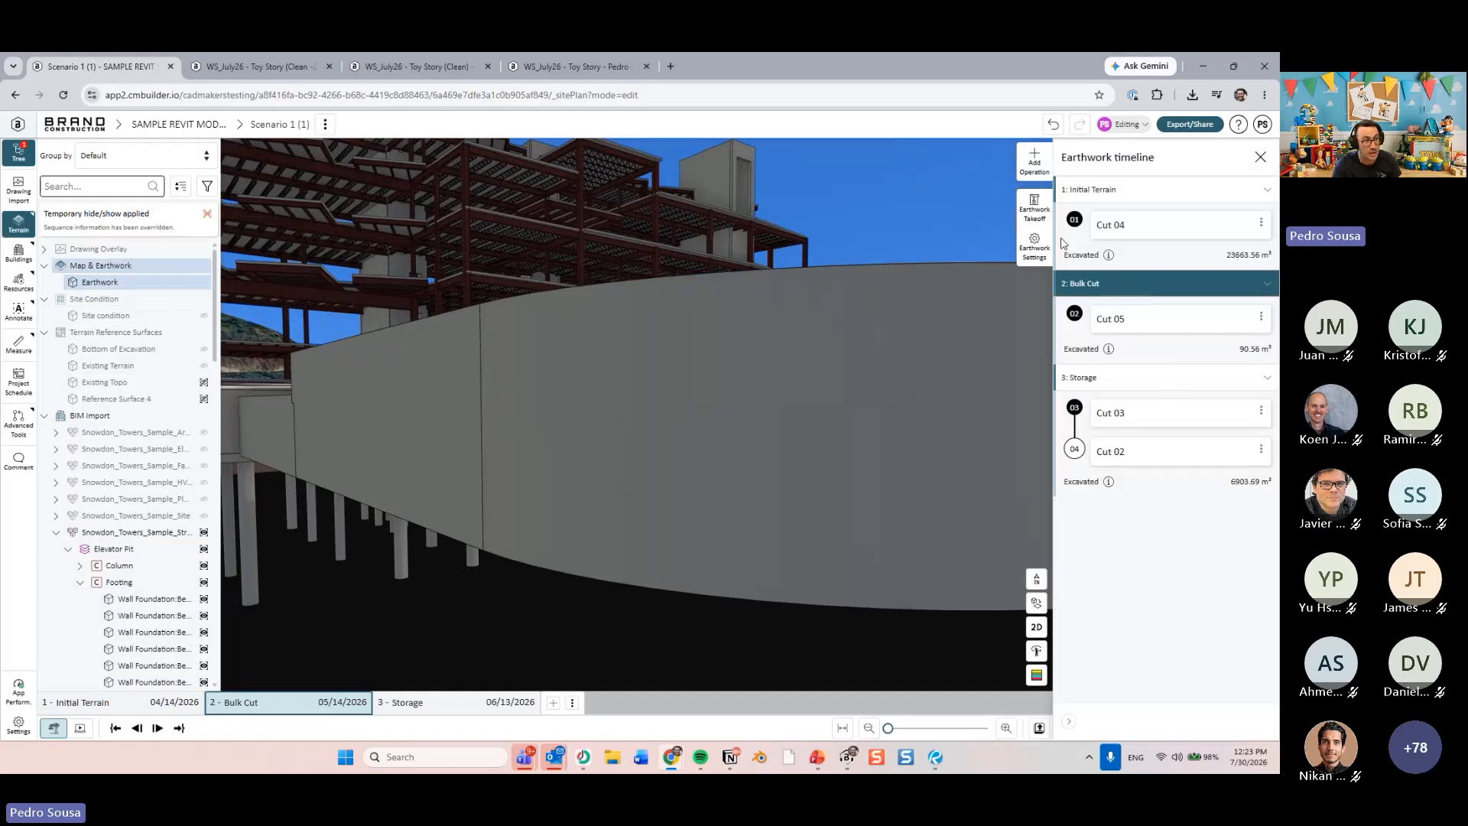
click(1034, 160)
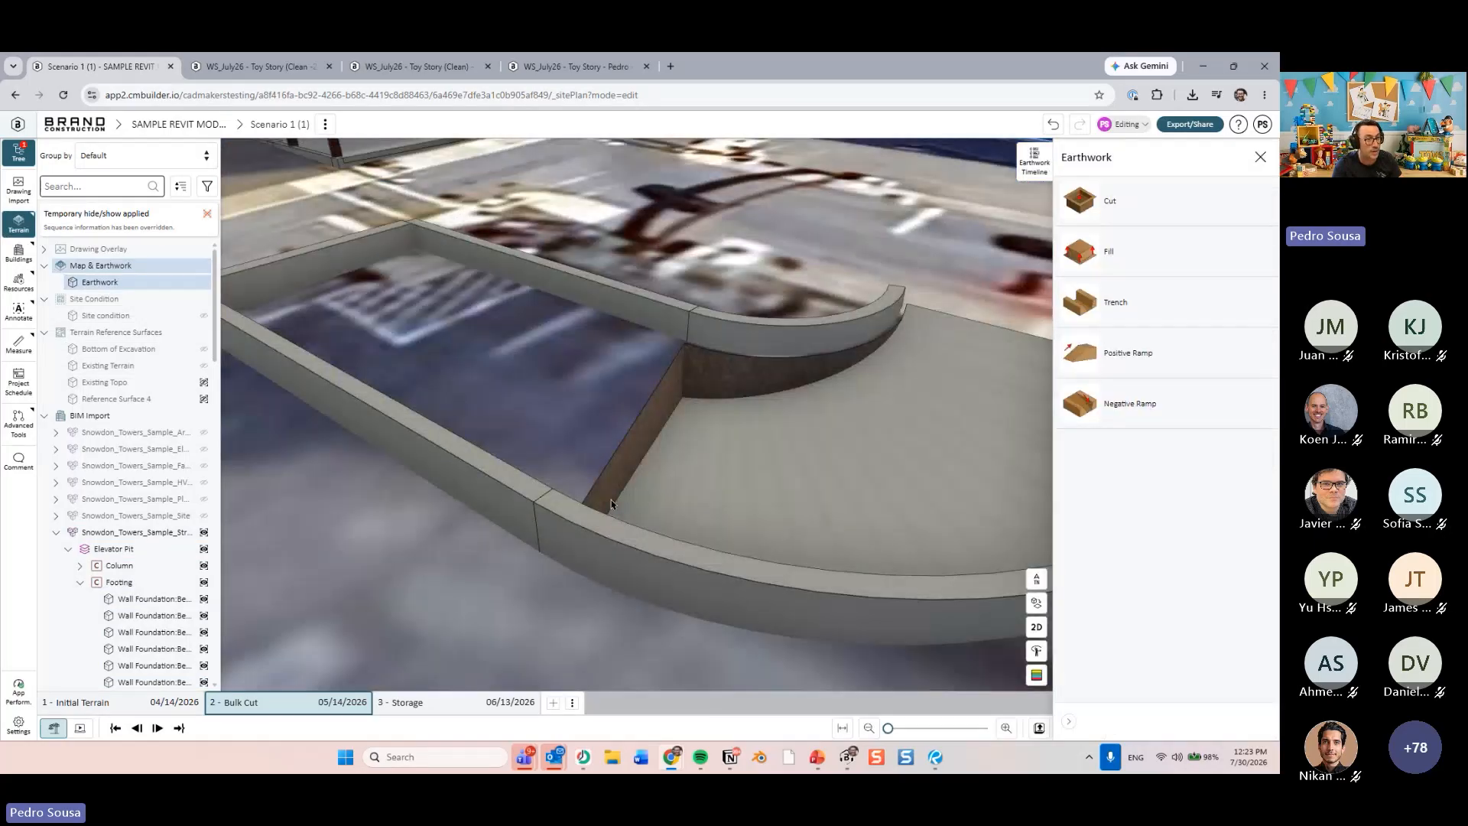
right_drag(611, 505, 648, 540)
click(1117, 201)
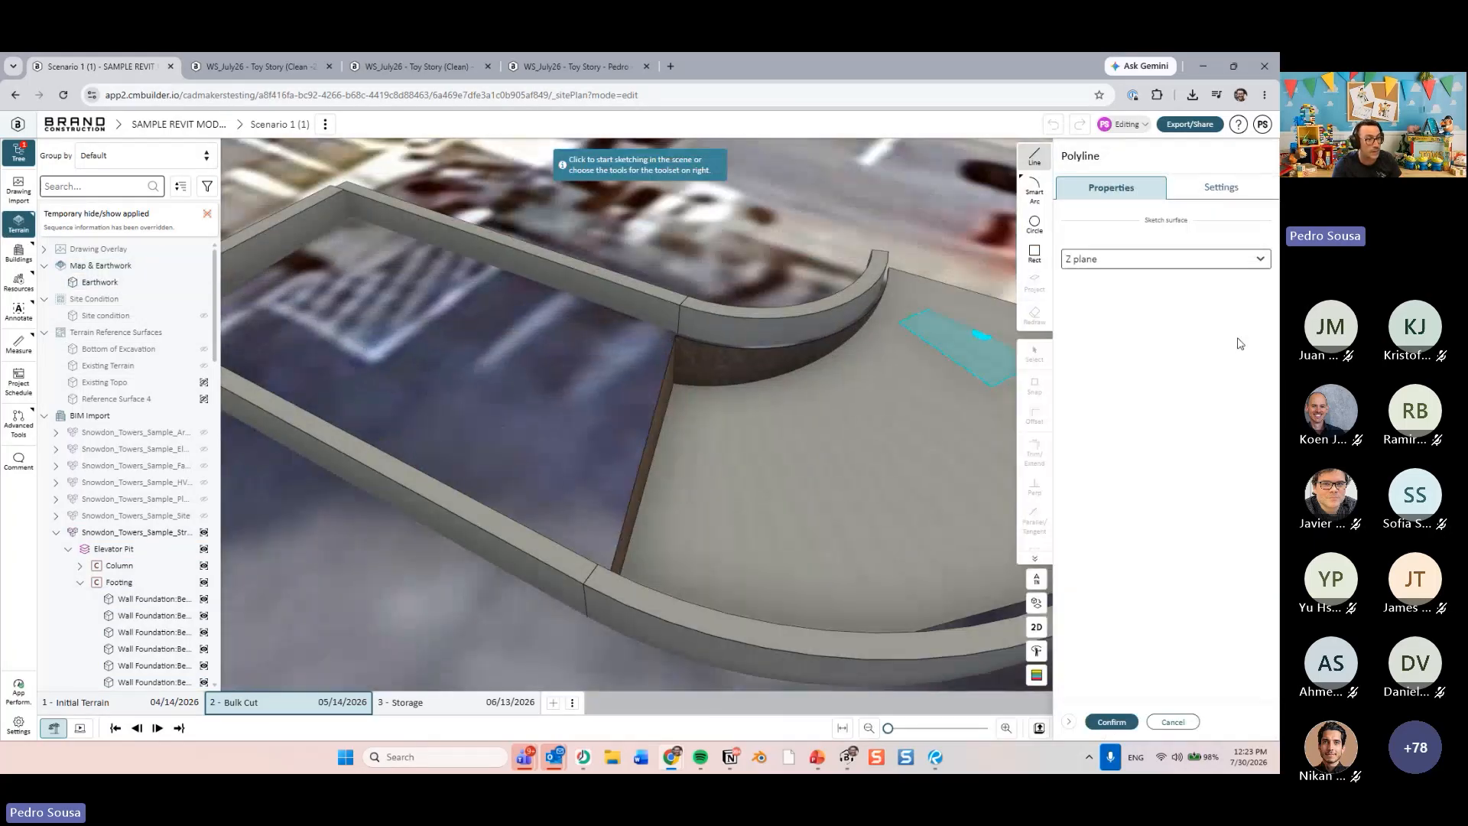
click(1173, 722)
click(1057, 156)
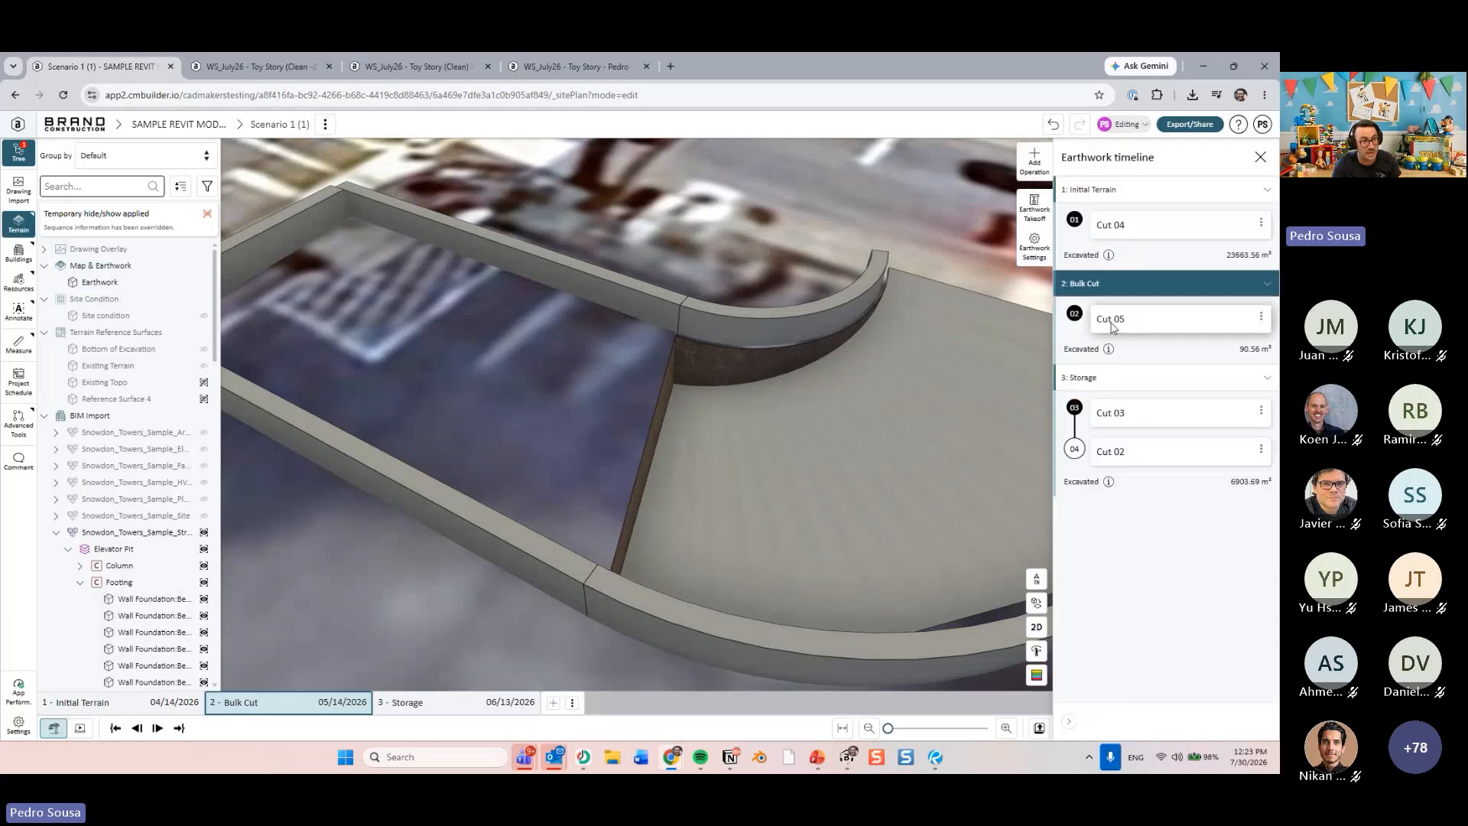
- Duplicate Cut 05 in the Bulk Cut phase and open the copy's details
click(1125, 324)
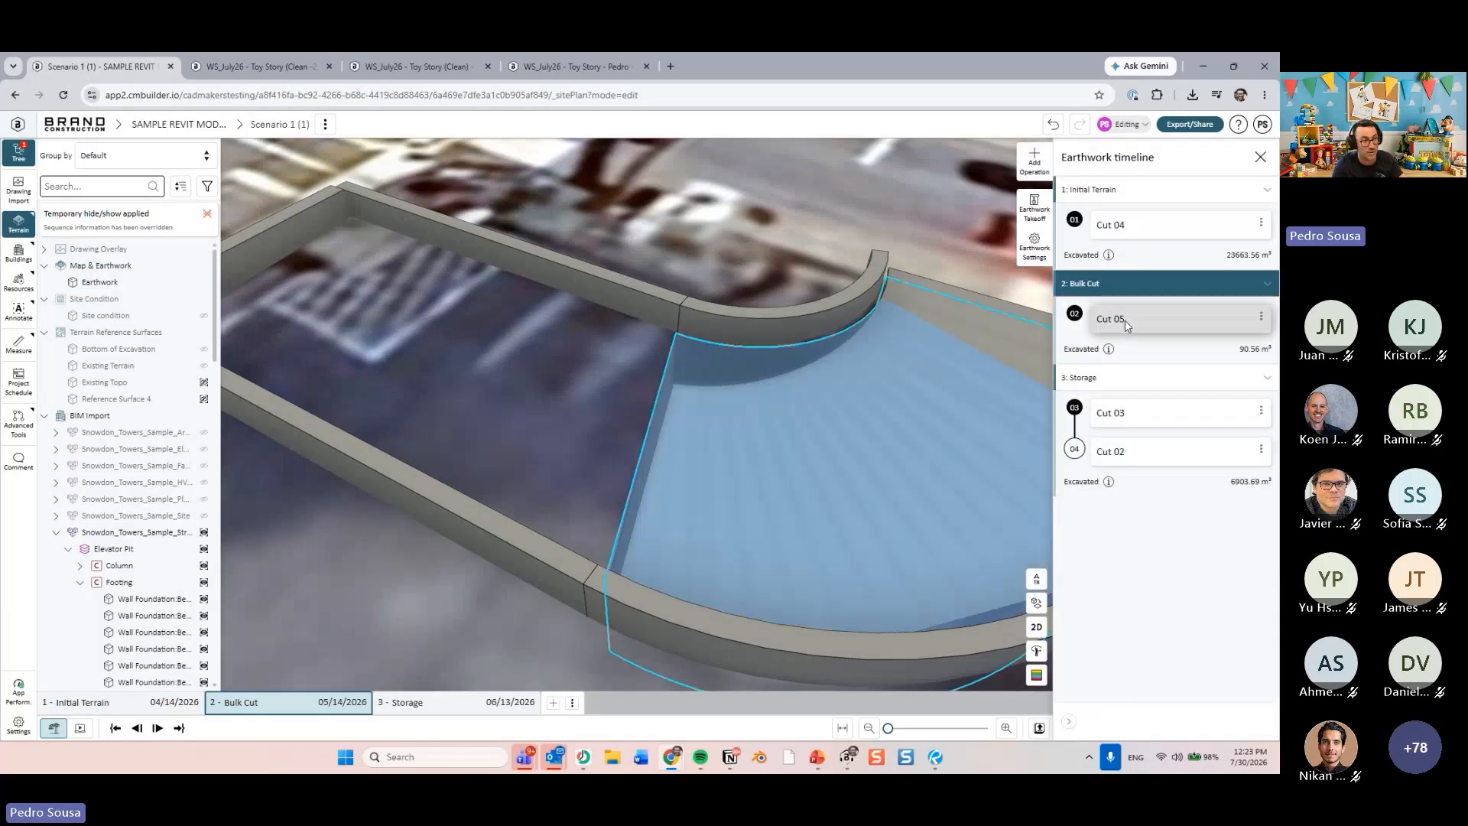
click(1261, 322)
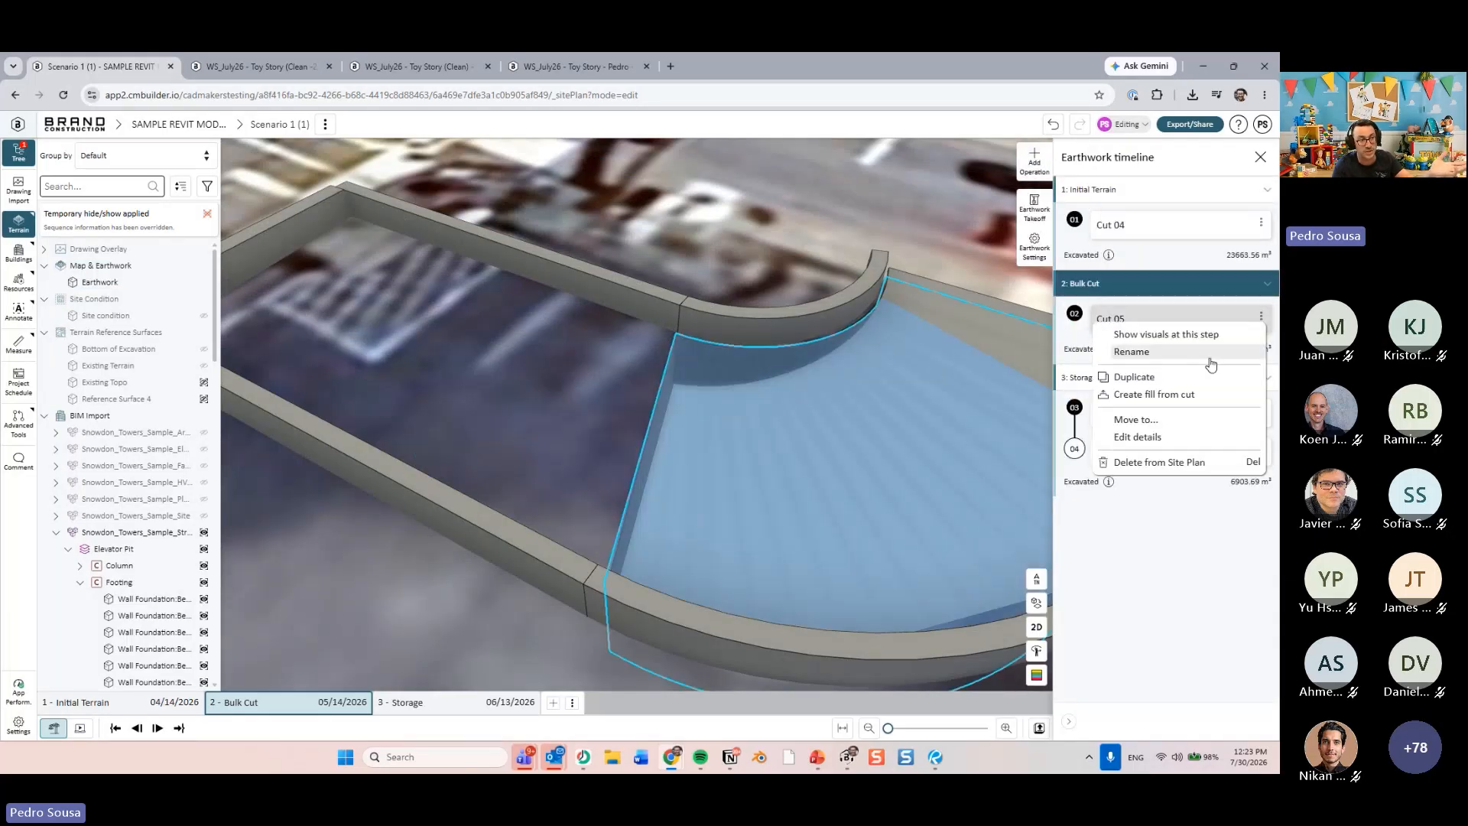
click(1177, 383)
click(1167, 363)
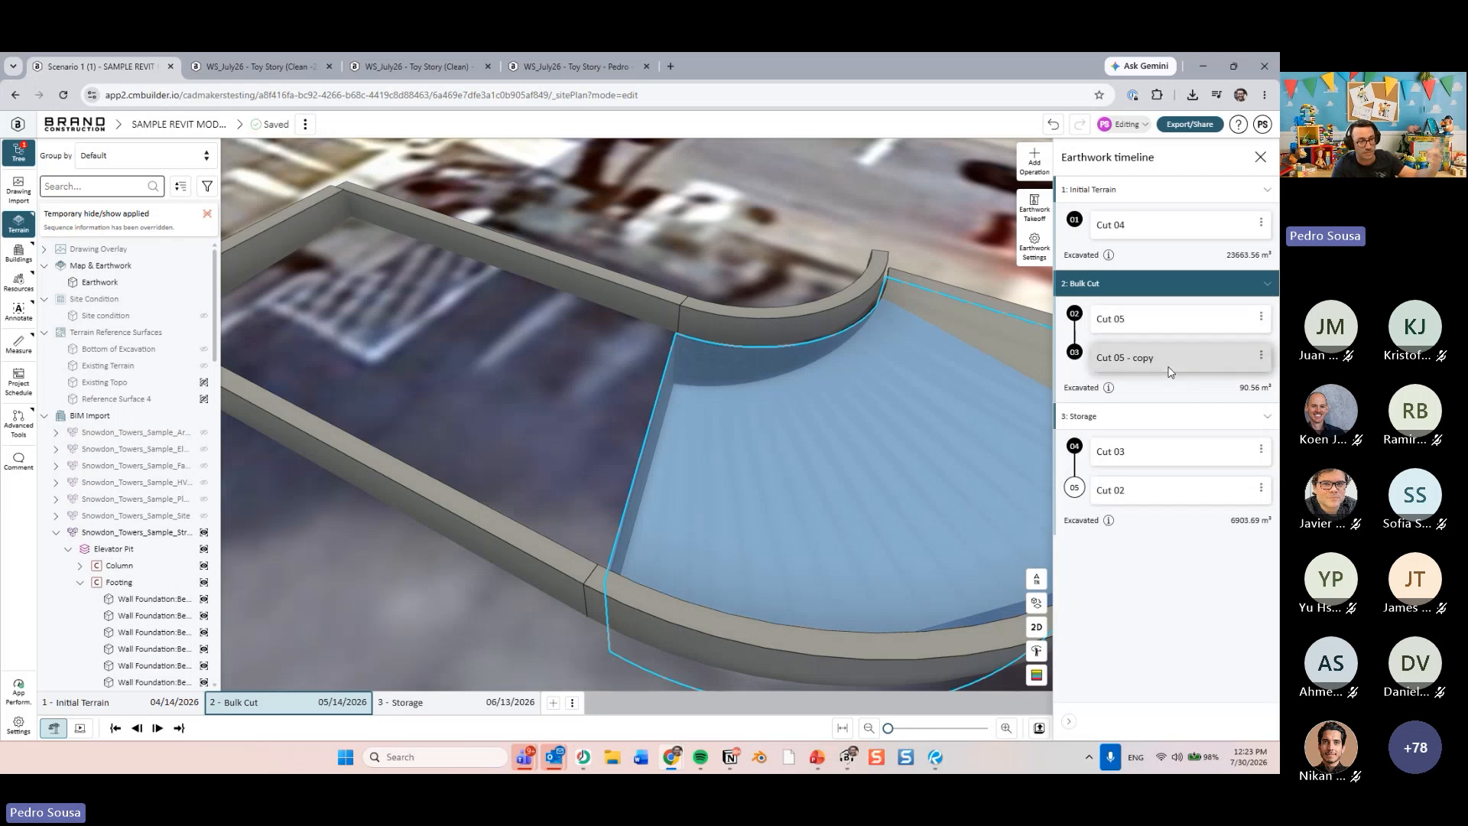
click(1168, 372)
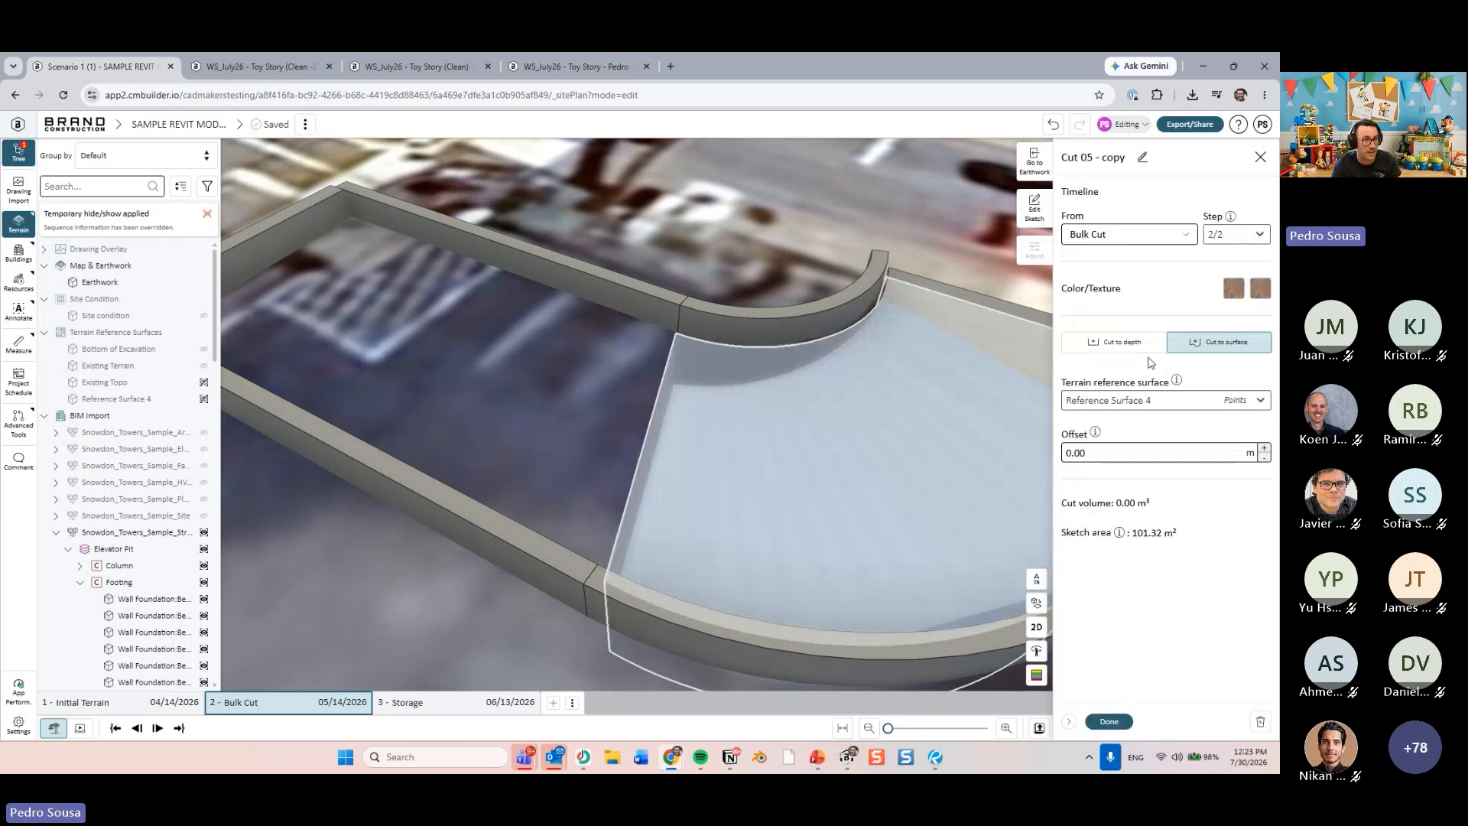
- Redraw the copied cut's sketch by projecting the undersides of the ramp's two straight slabs onto the Z plane
click(1036, 210)
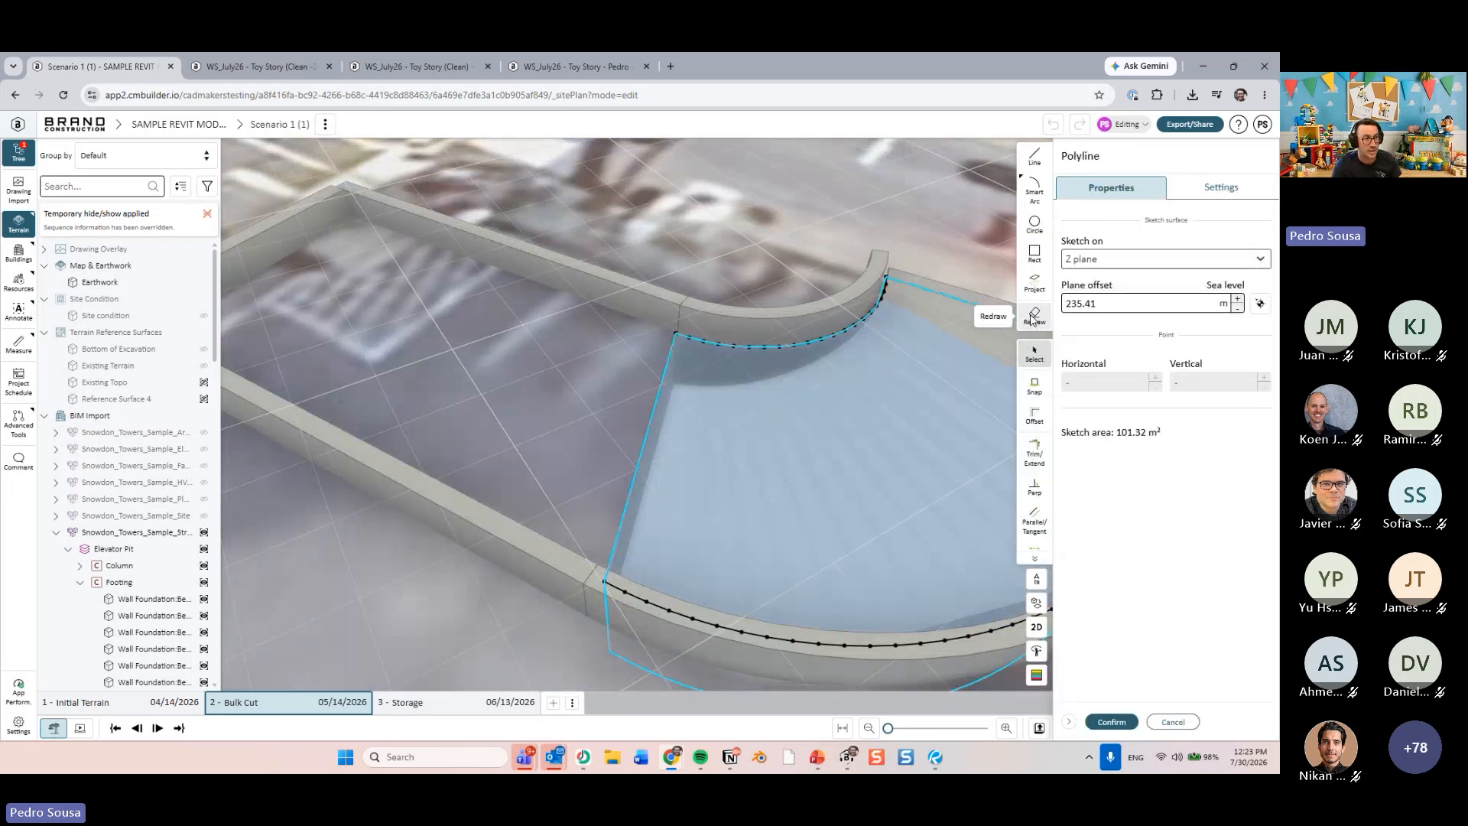
mouse_move(701, 393)
middle_down()
mouse_move(721, 285)
mouse_move(623, 194)
mouse_move(598, 227)
middle_up()
click(1035, 281)
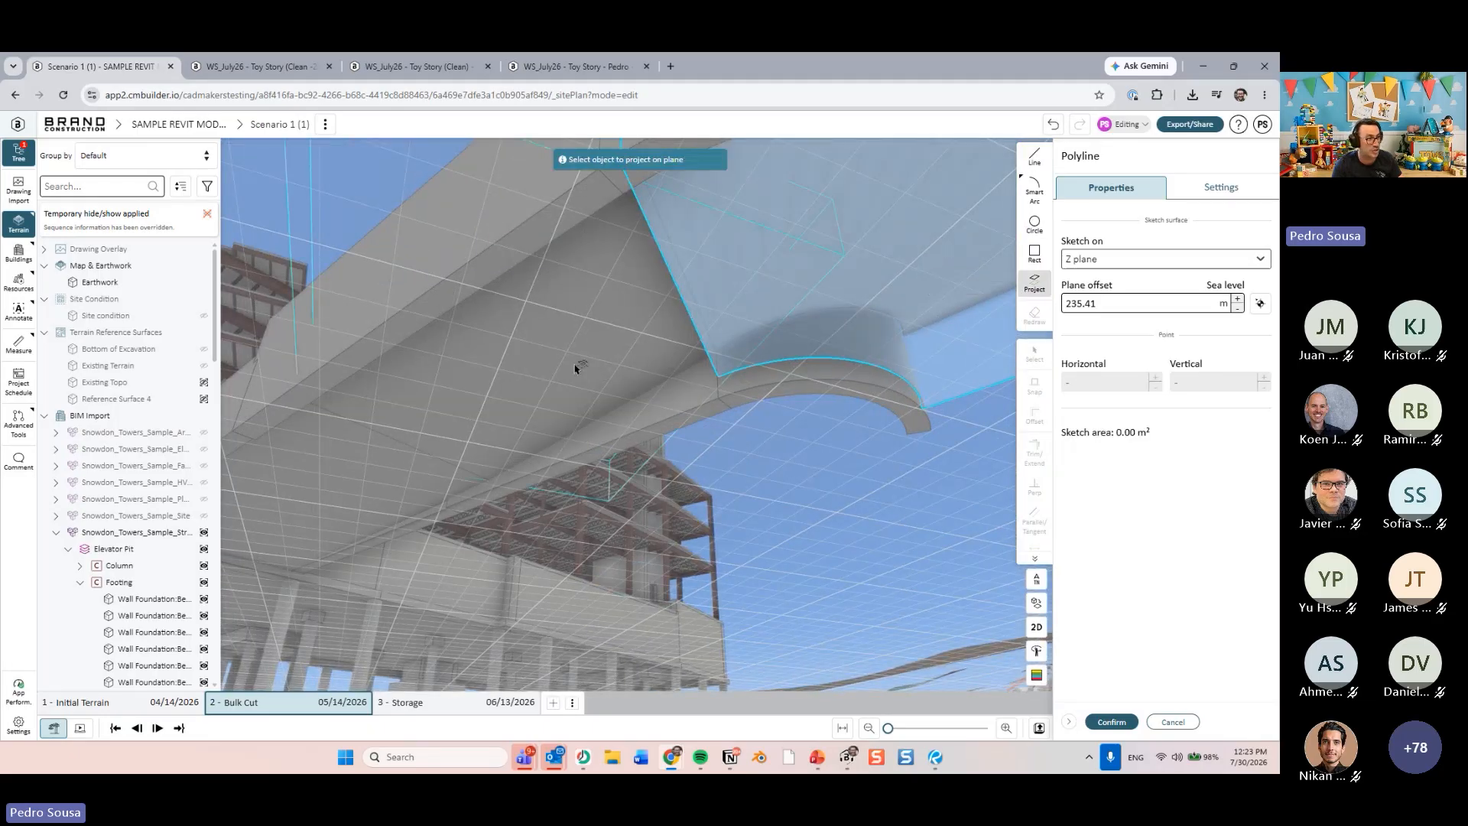
click(436, 523)
middle_drag(437, 523, 623, 387)
click(475, 387)
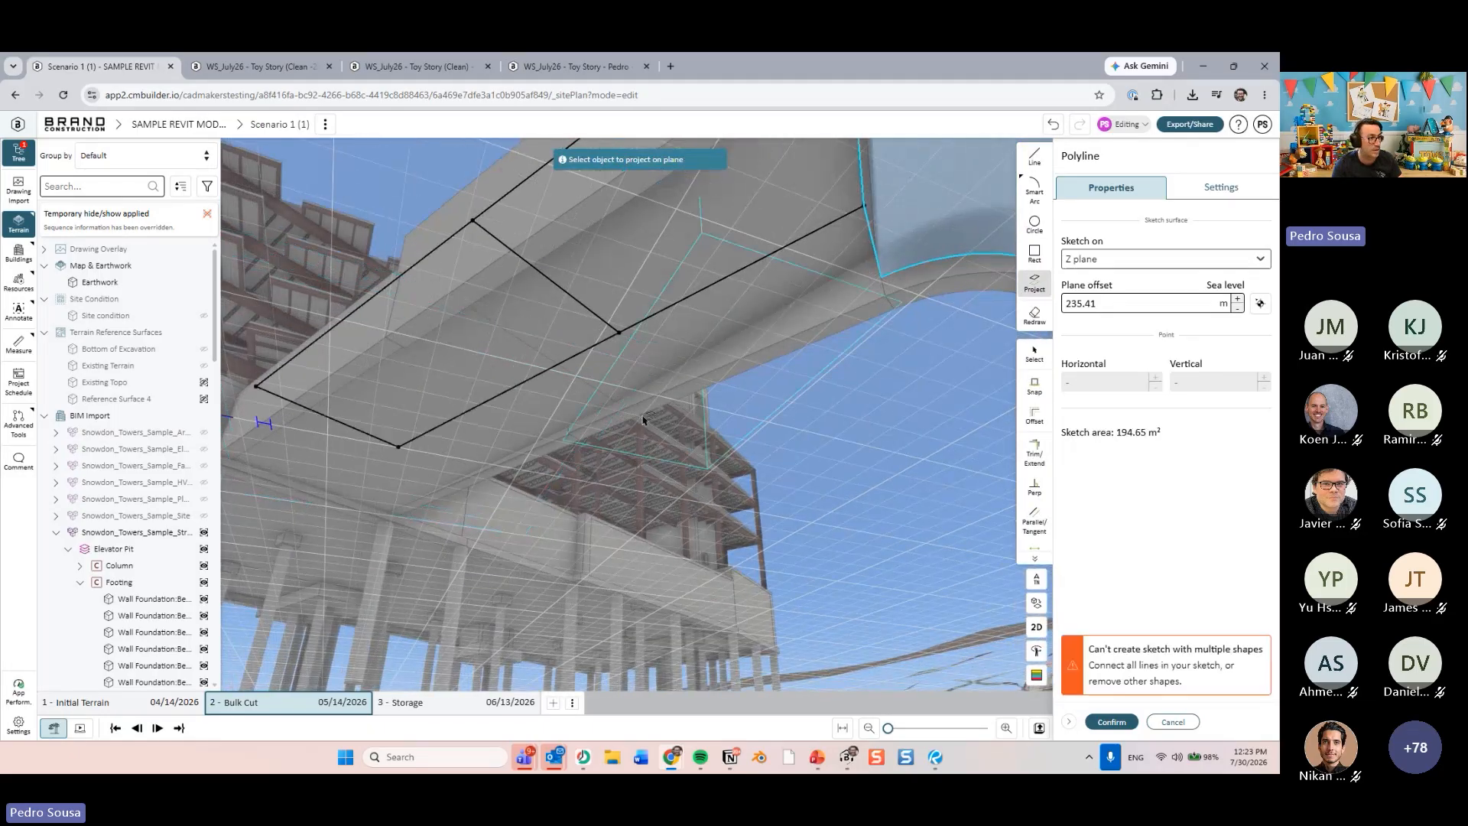
- End the projection and, in 2D view, remove the dividing line between the two projected slab outlines
middle_drag(475, 387, 722, 595)
scroll(722, 595, down, 5)
scroll(413, 391, down, 3)
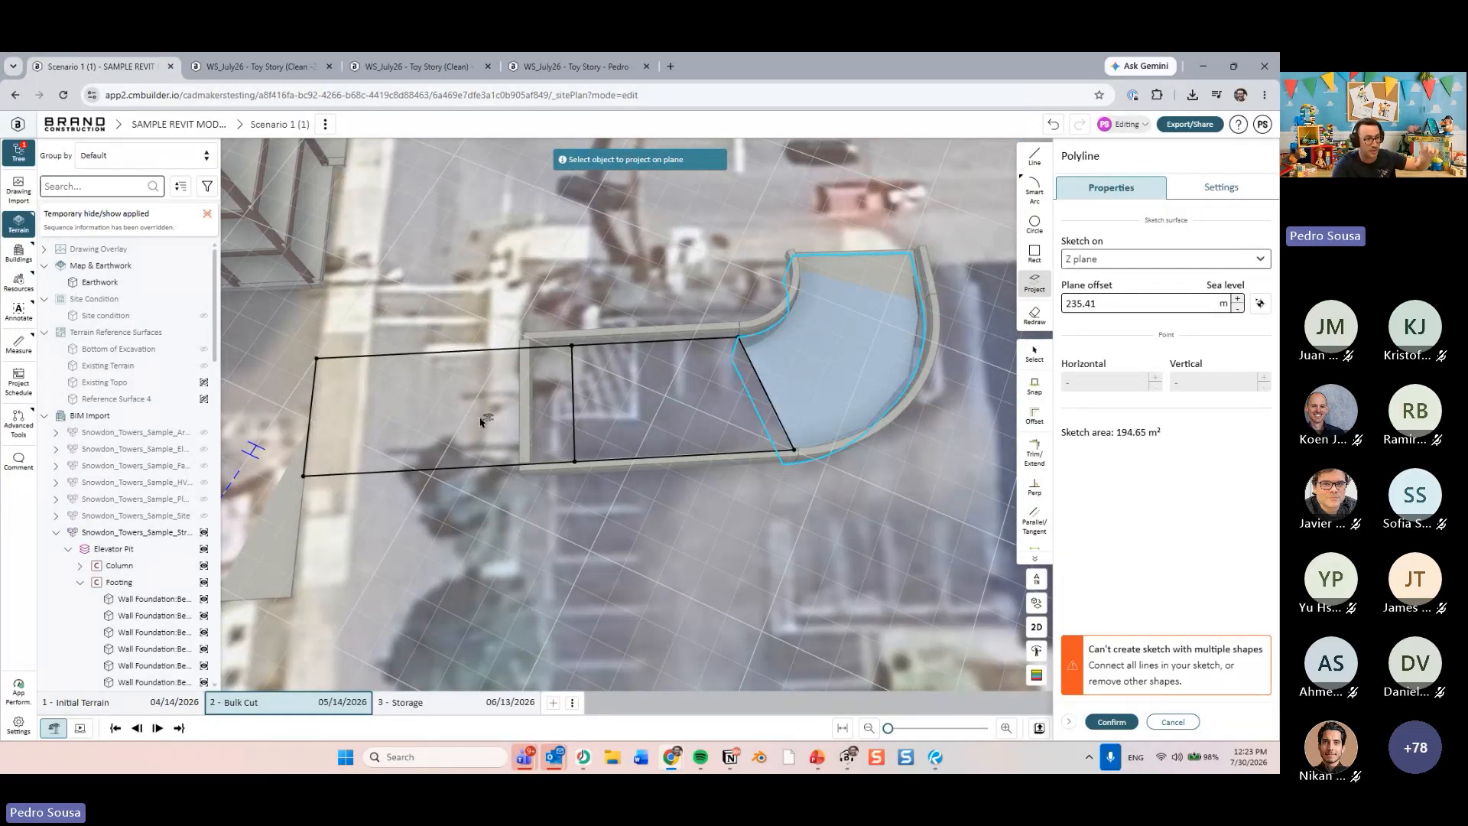
mouse_move(438, 277)
middle_down()
mouse_move(633, 334)
mouse_move(635, 456)
middle_up()
scroll(693, 388, up, 3)
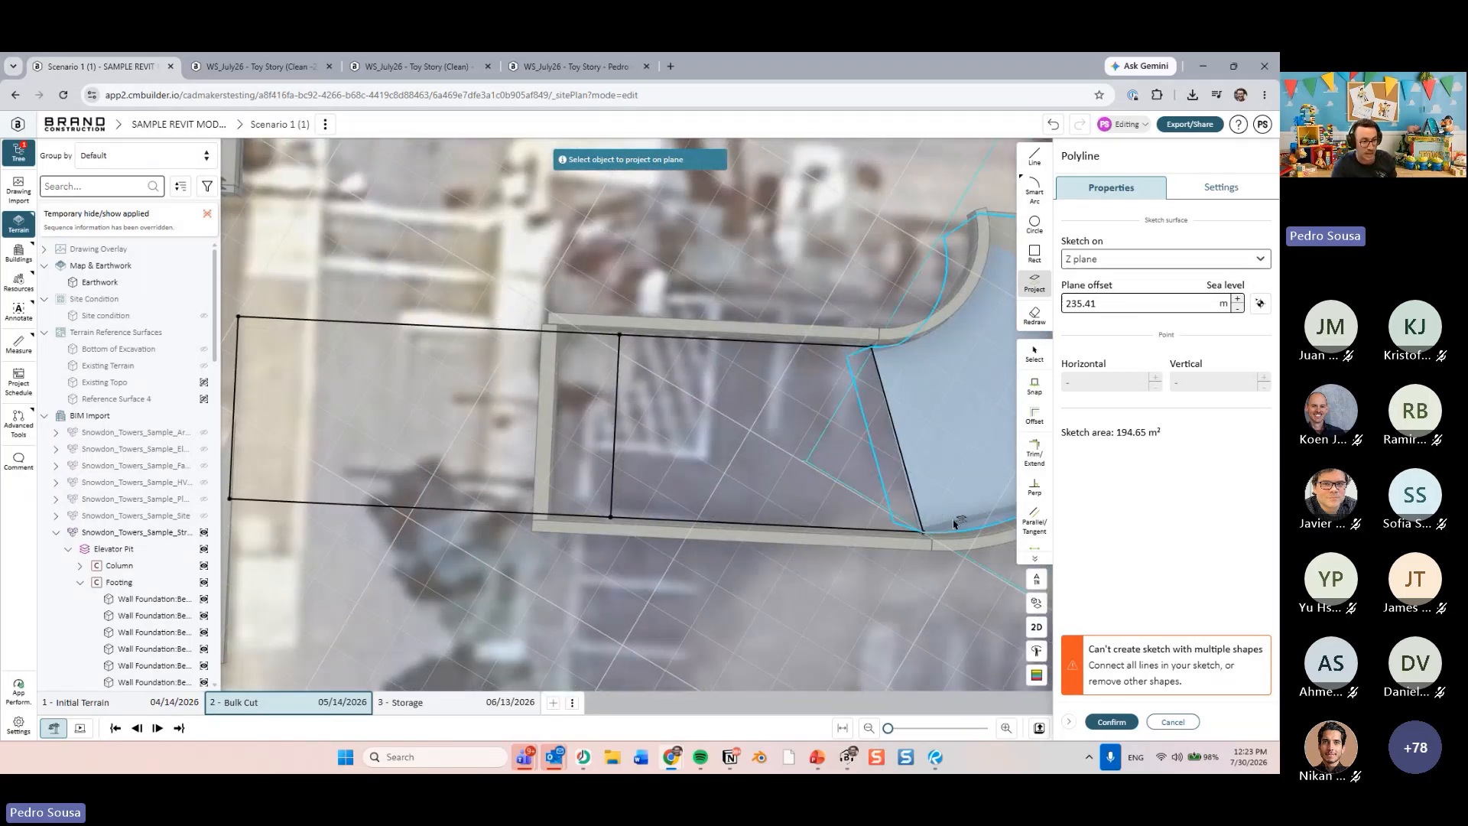
click(1095, 673)
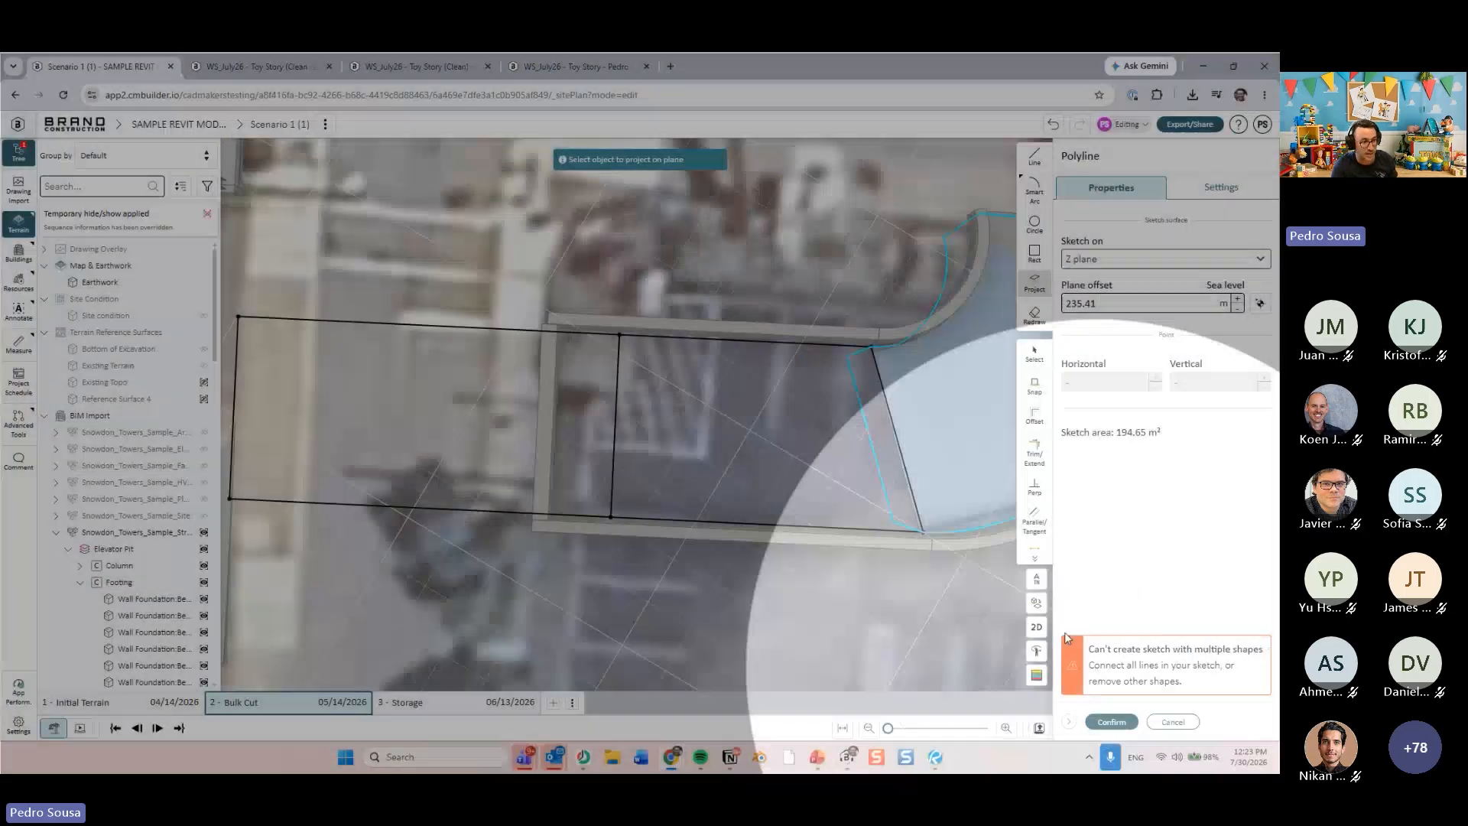
scroll(787, 421, up, 4)
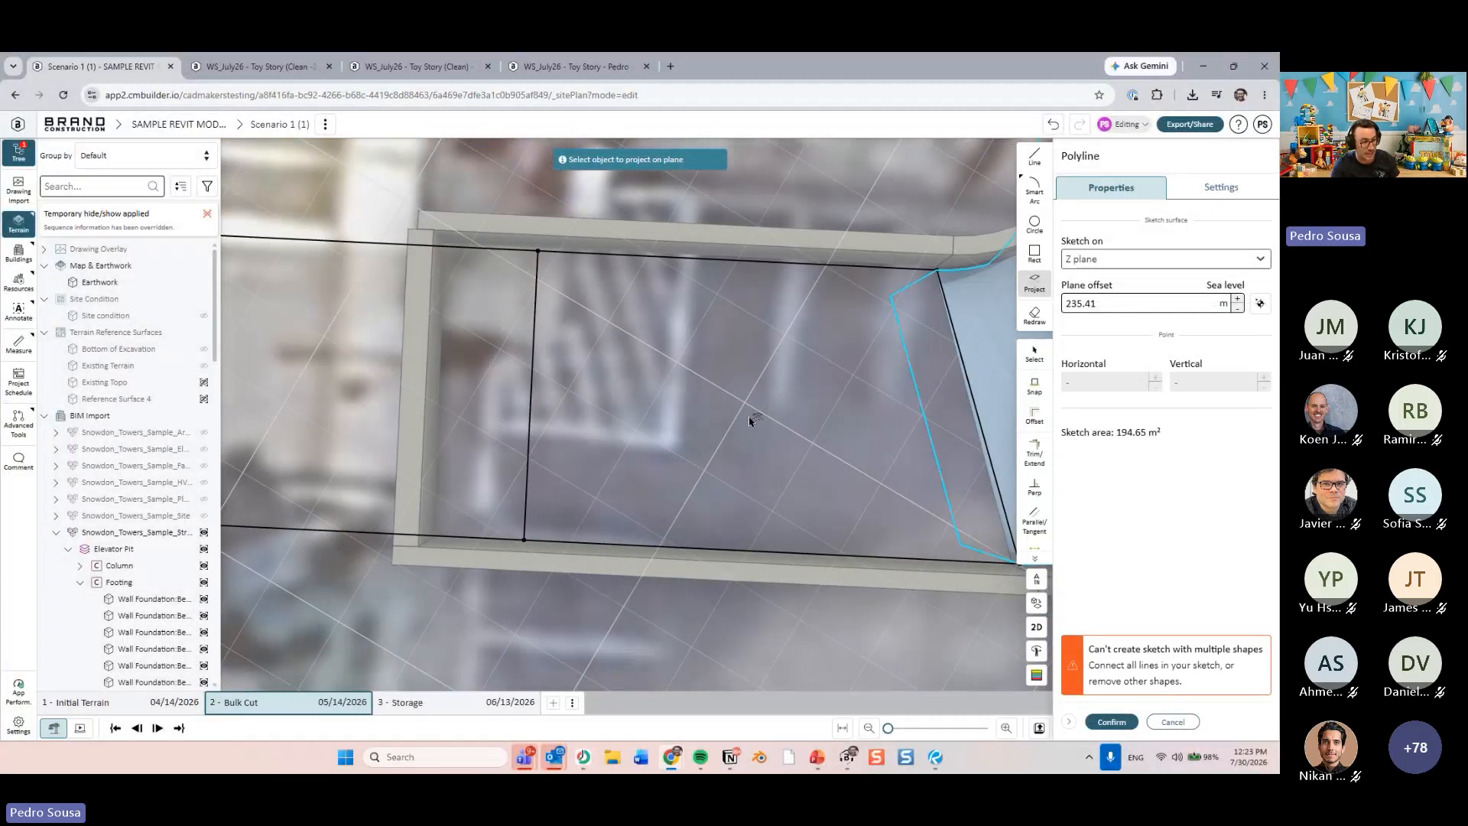
scroll(679, 396, up, 2)
scroll(686, 423, down, 4)
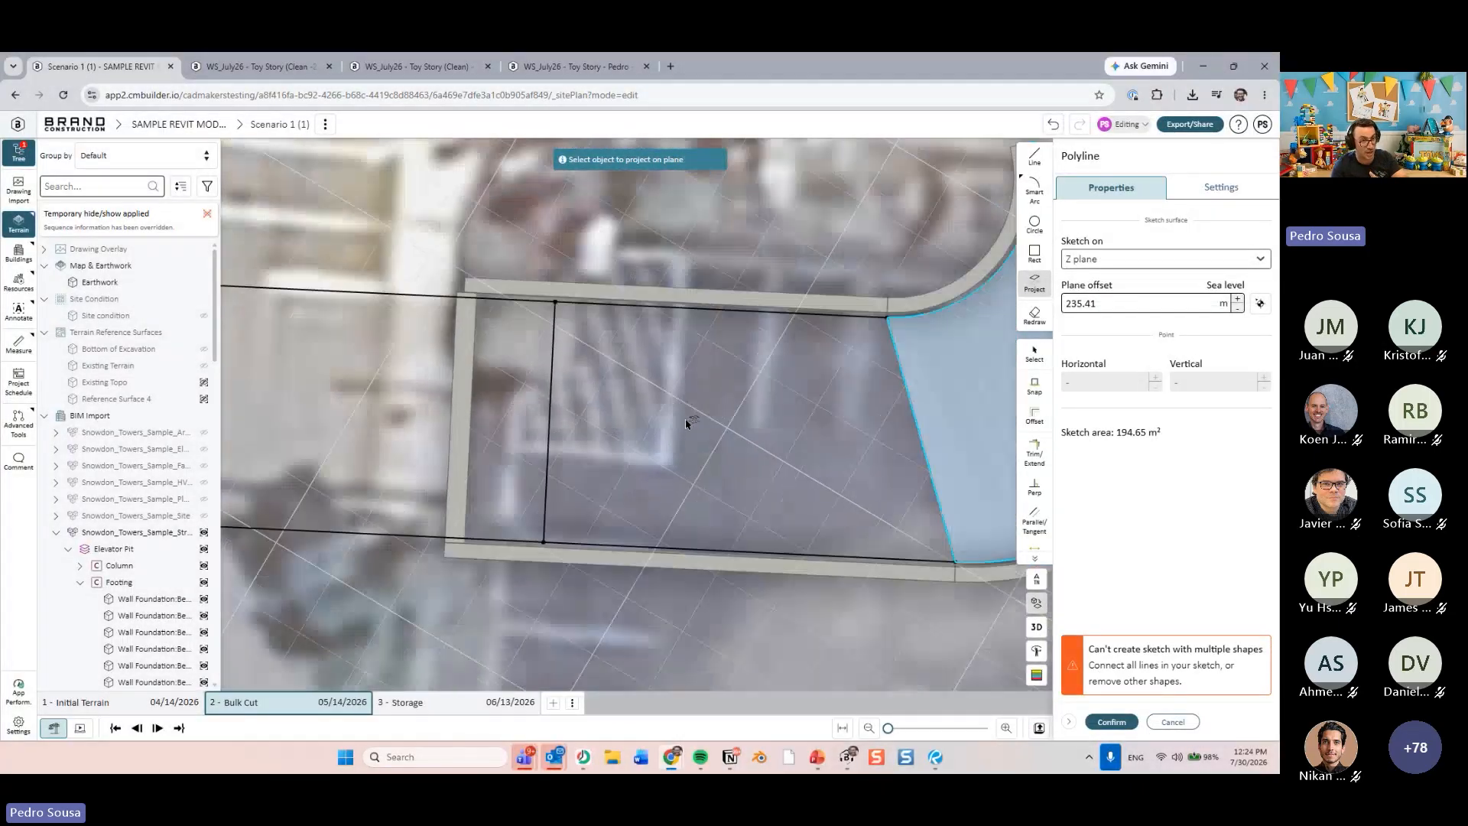
key(Escape)
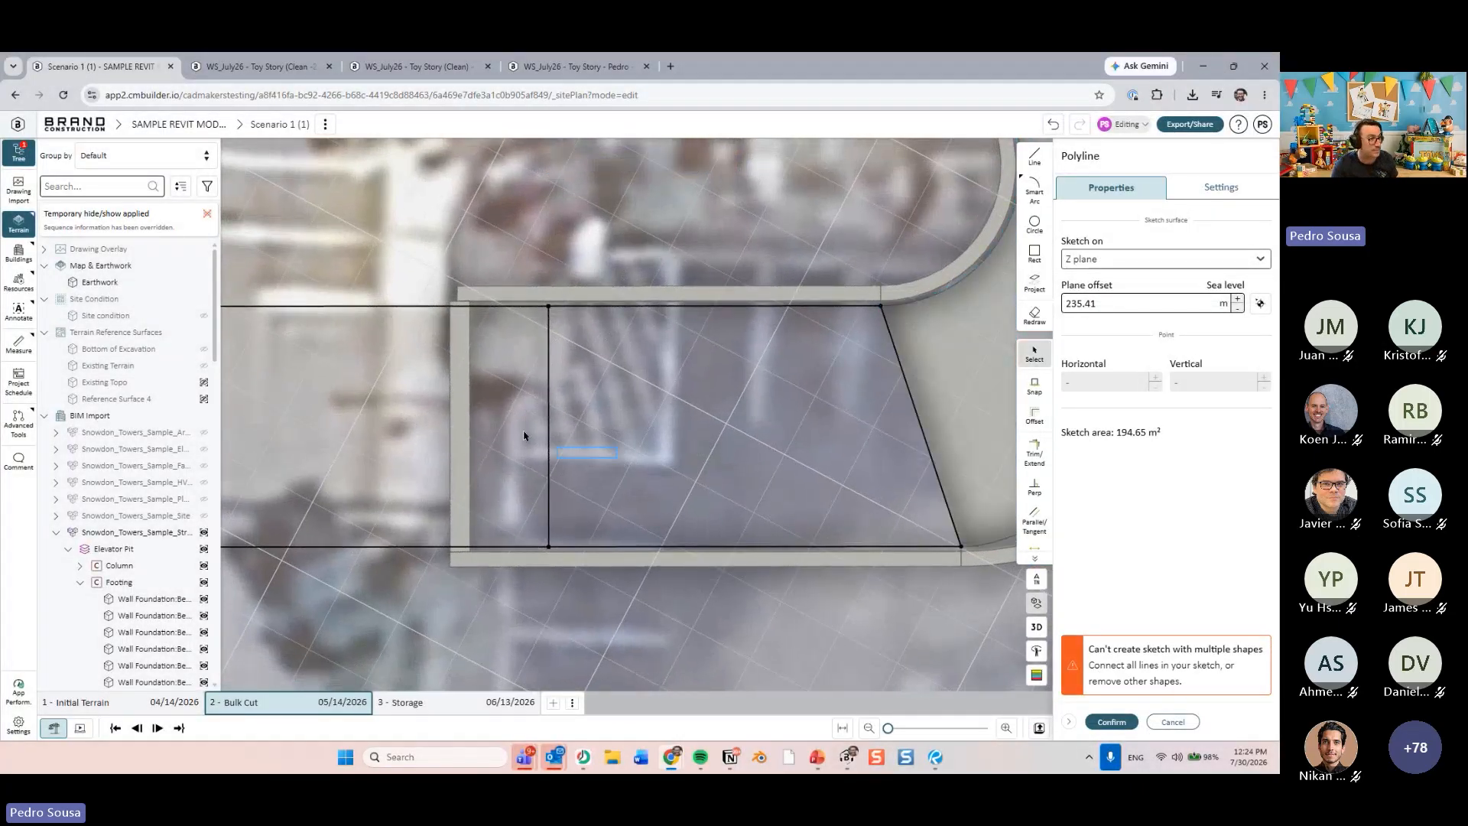
drag(523, 436, 468, 395)
scroll(519, 341, up, 3)
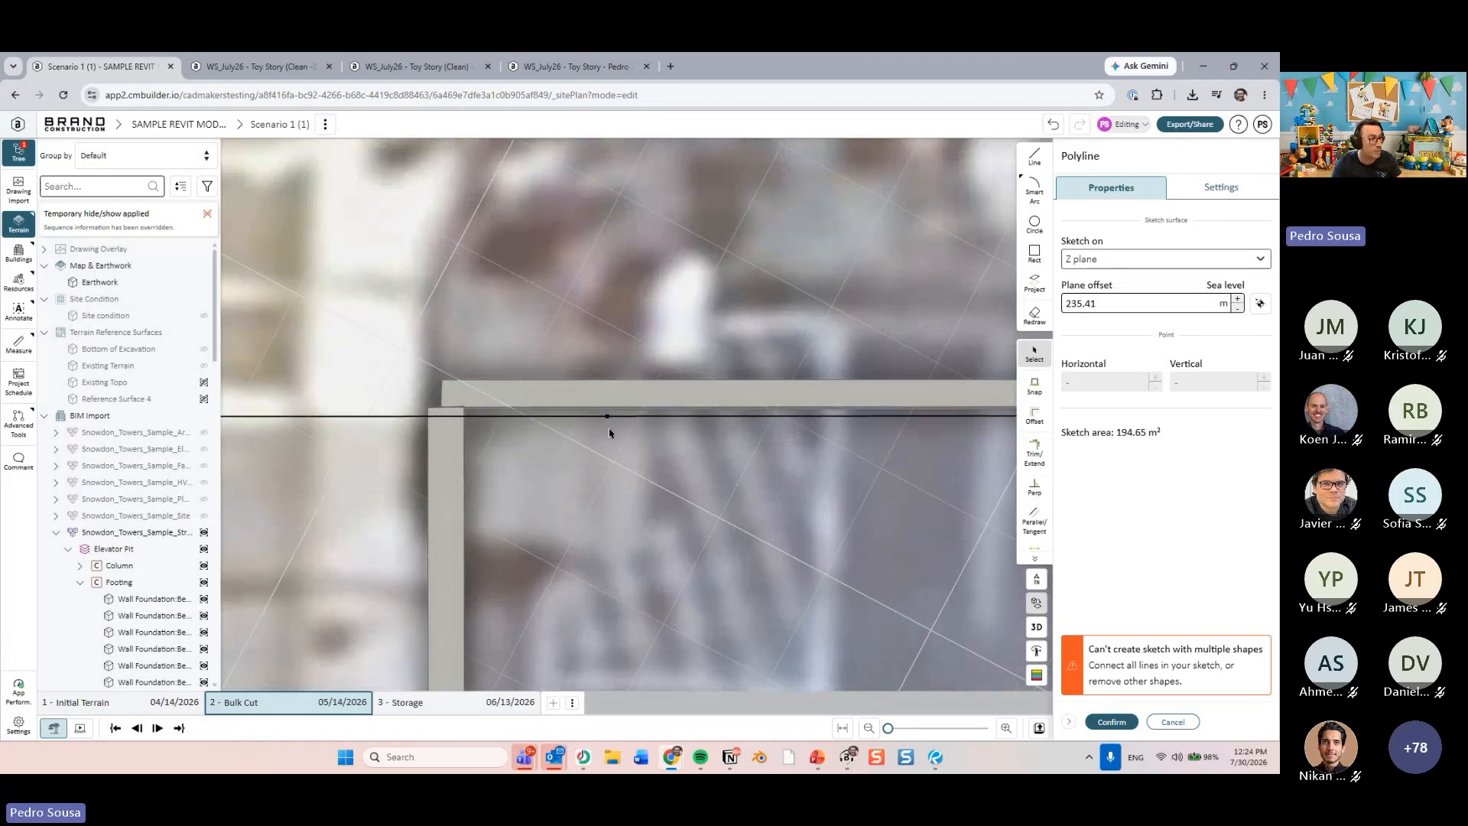
- Move the sketch's slanted end edge about 0.1 m toward the curved slab, confirm the outline and finish the copied cut
drag(606, 424, 607, 417)
scroll(637, 581, down, 3)
middle_drag(631, 592, 605, 336)
scroll(594, 445, up, 1)
middle_drag(594, 445, 591, 428)
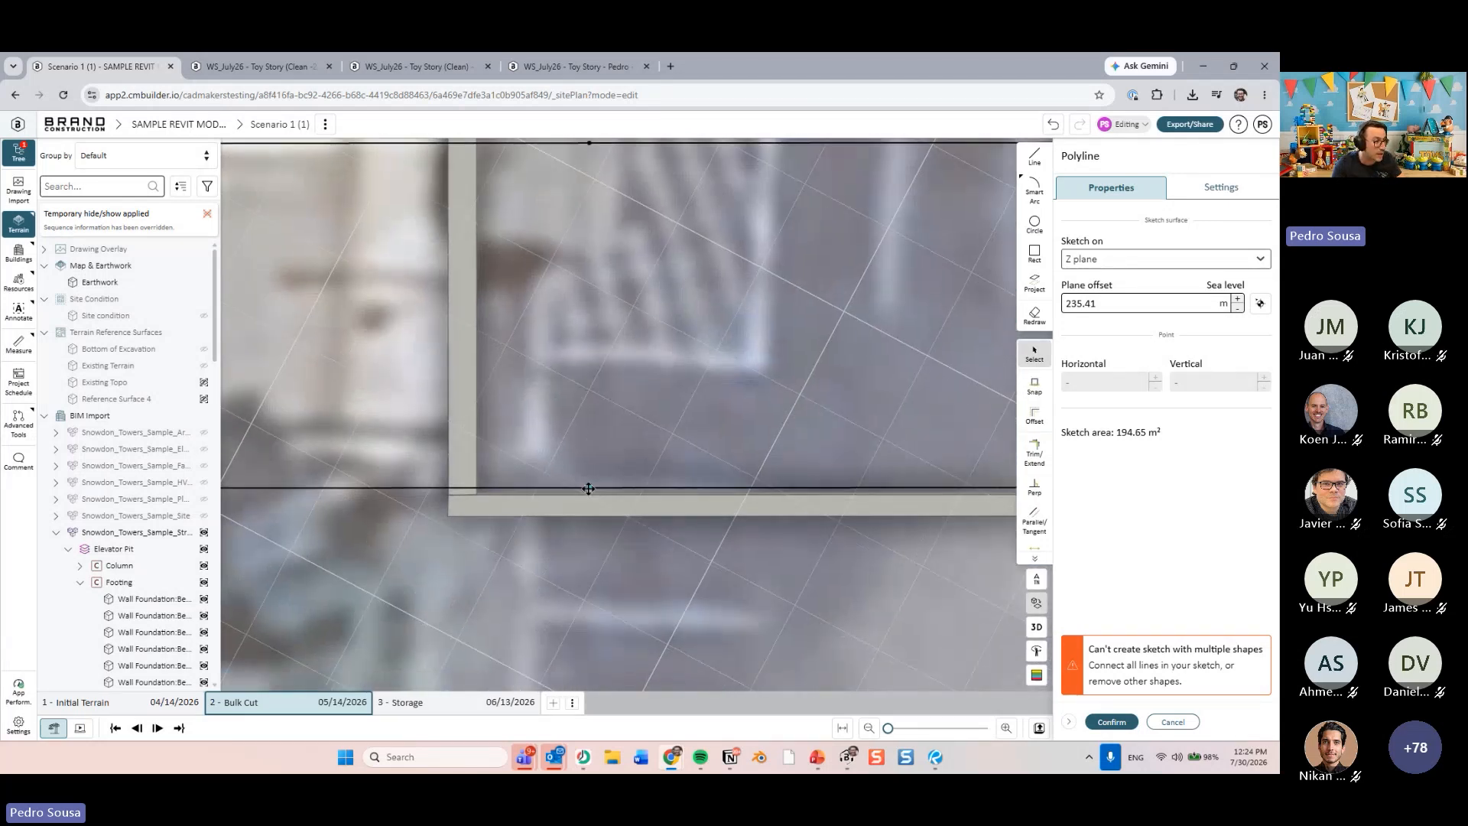
mouse_move(590, 488)
mouse_down()
mouse_move(613, 527)
mouse_move(590, 493)
mouse_up()
scroll(677, 388, down, 5)
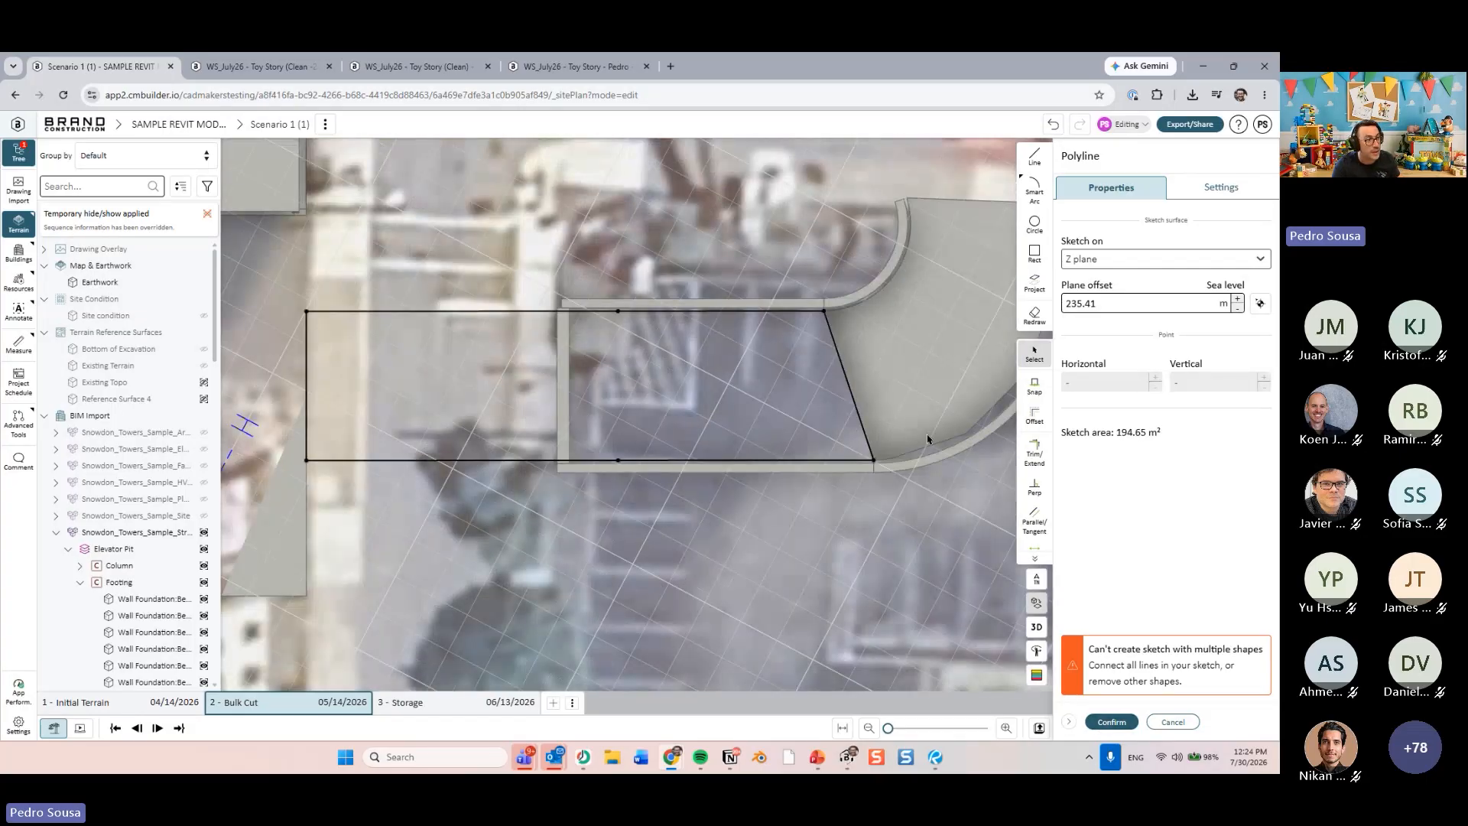
scroll(790, 443, up, 2)
drag(774, 416, 777, 415)
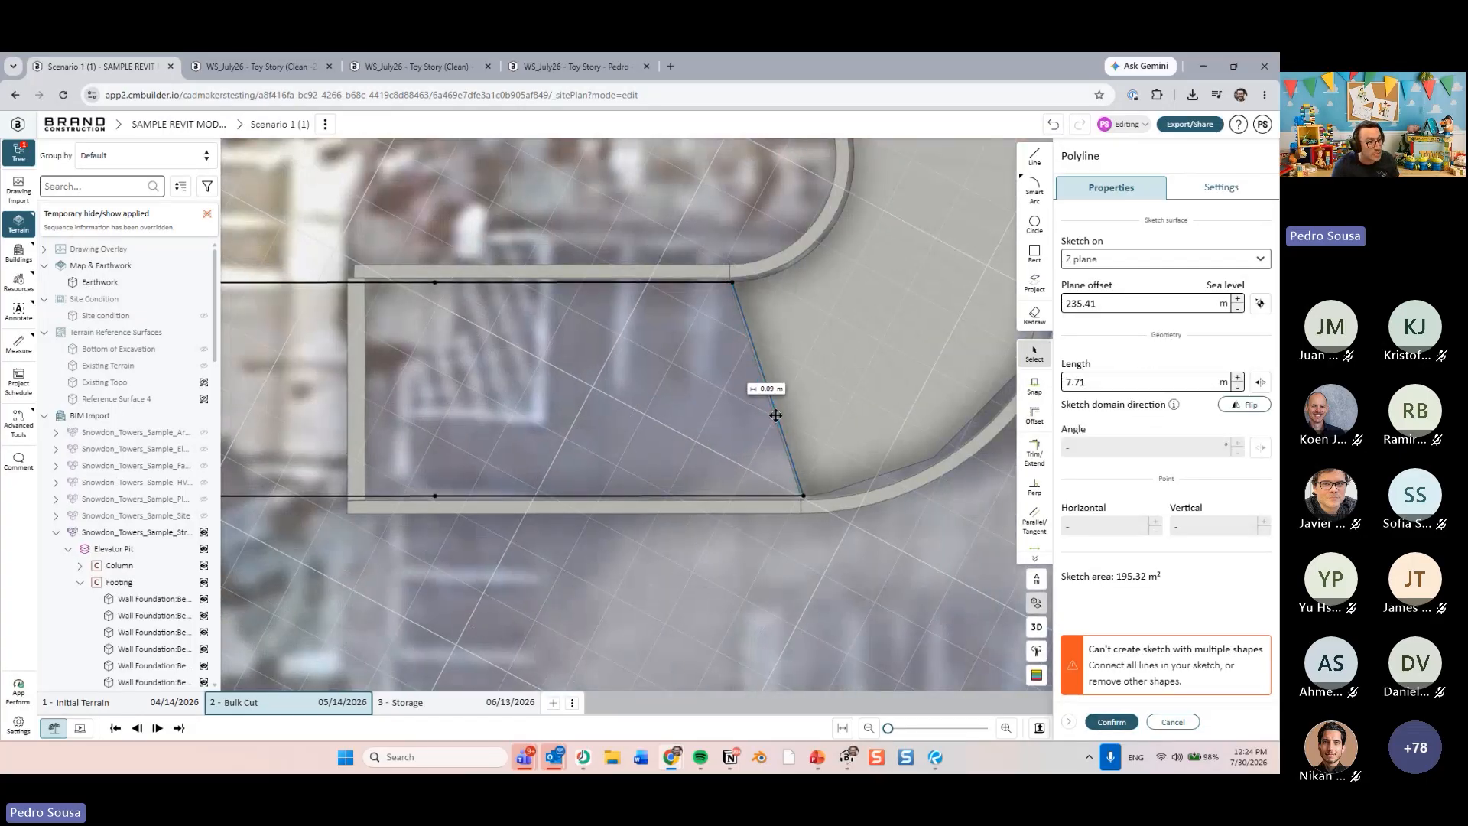
click(1110, 722)
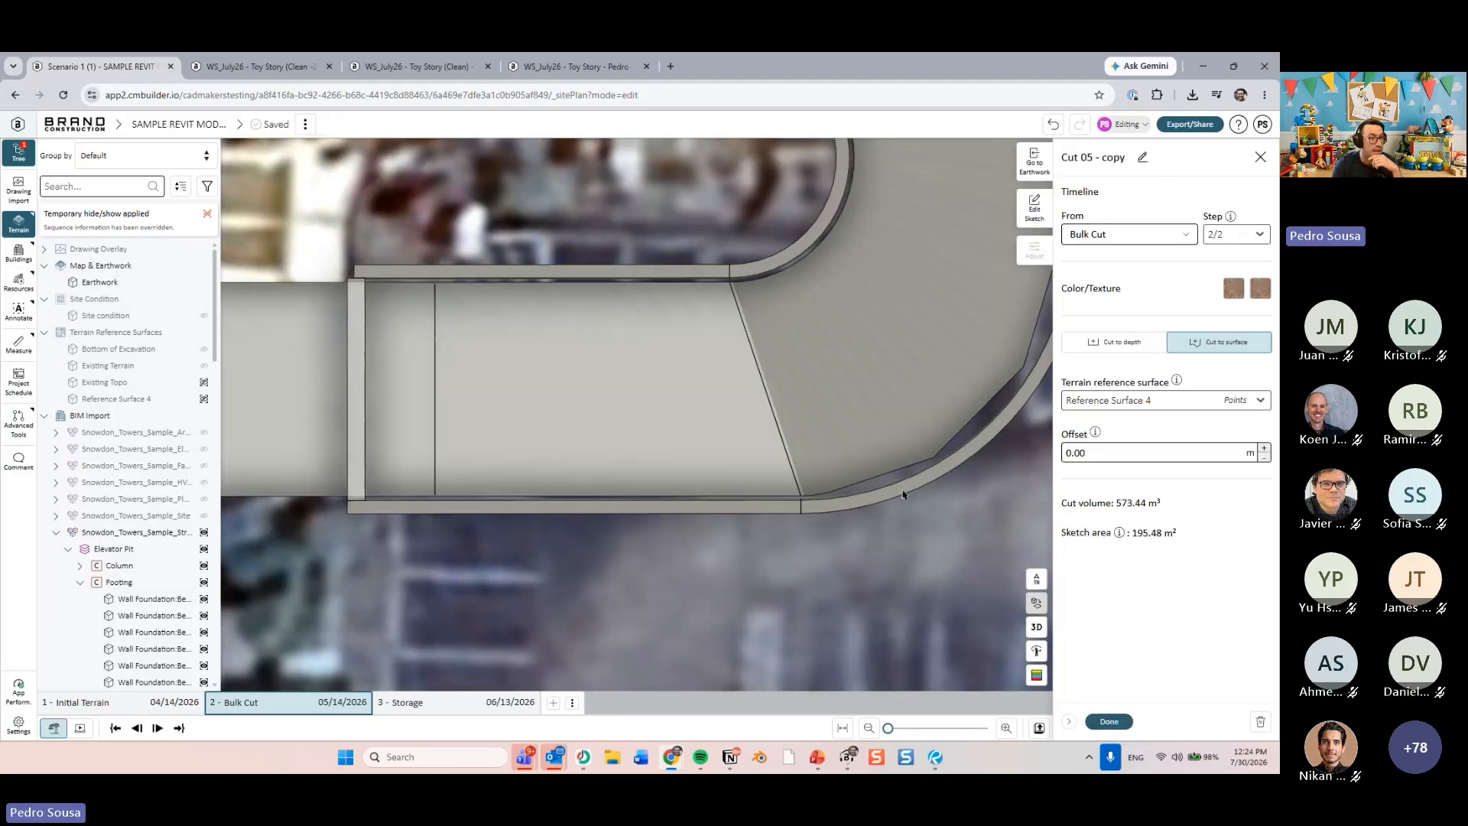
click(1101, 722)
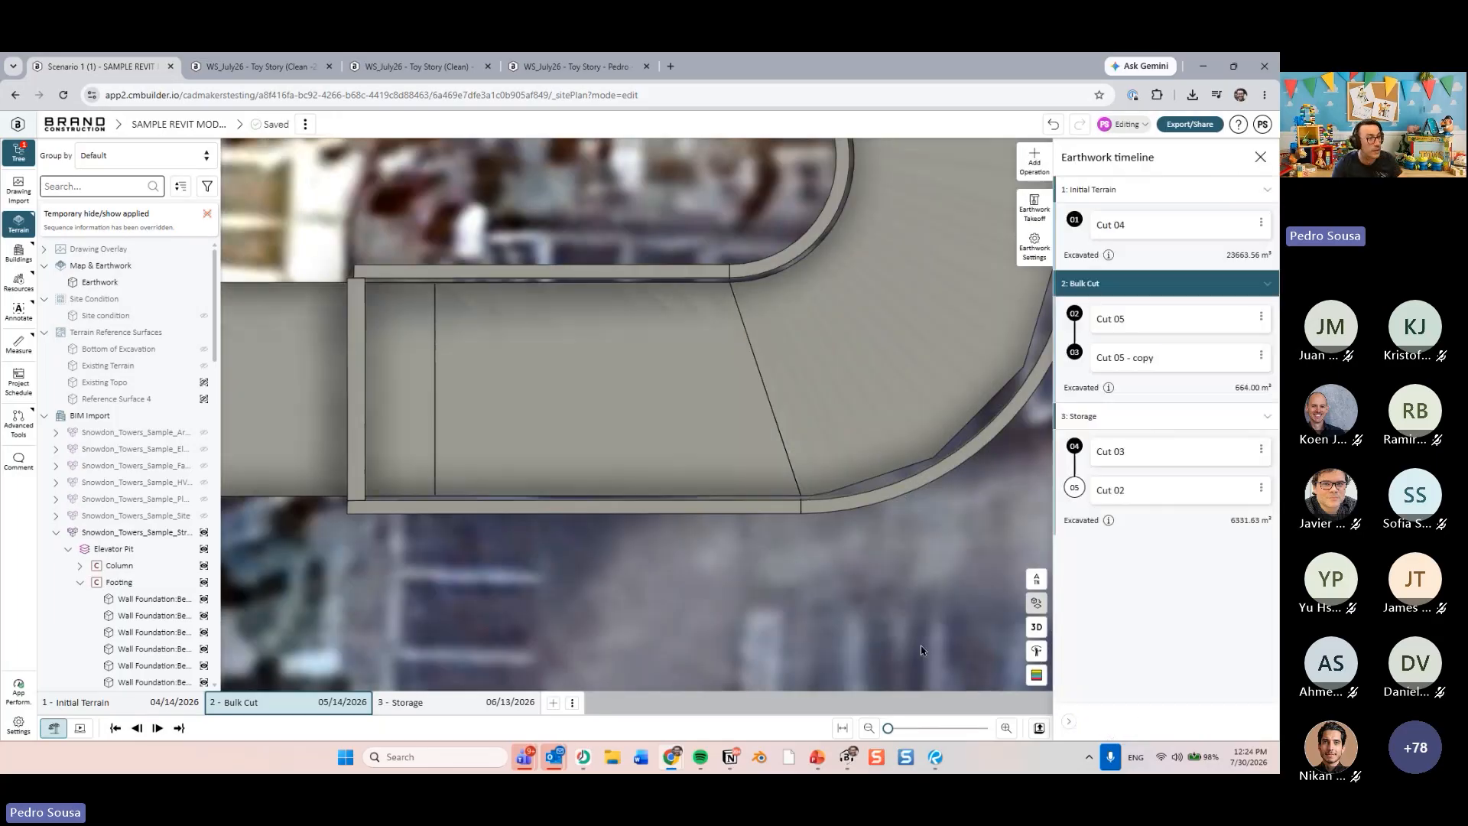
- Temporarily hide the structural model to examine the combined ramp excavation, and show the model again
click(113, 535)
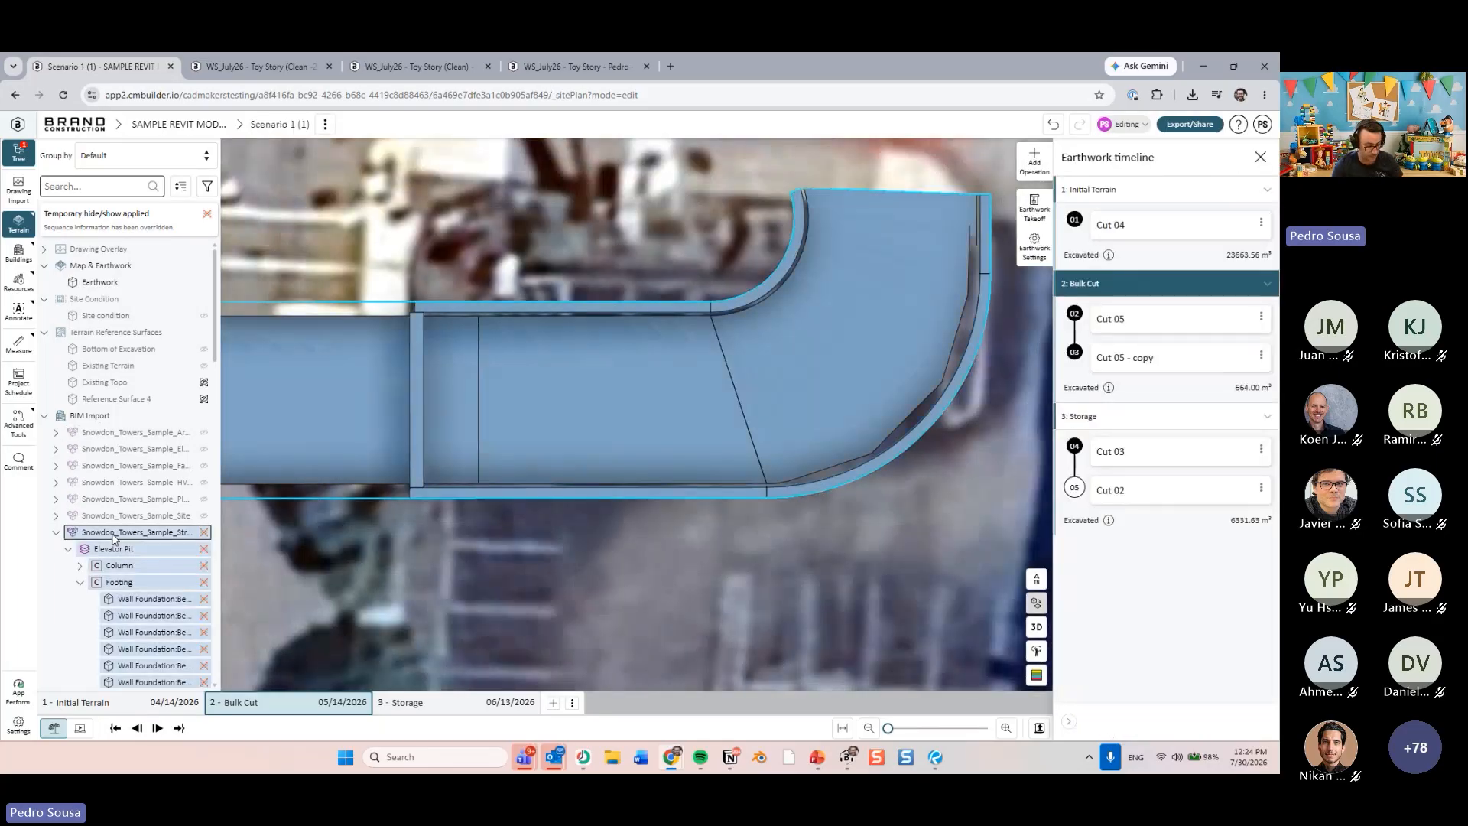
key(h)
key(Escape)
middle_drag(620, 537, 861, 455)
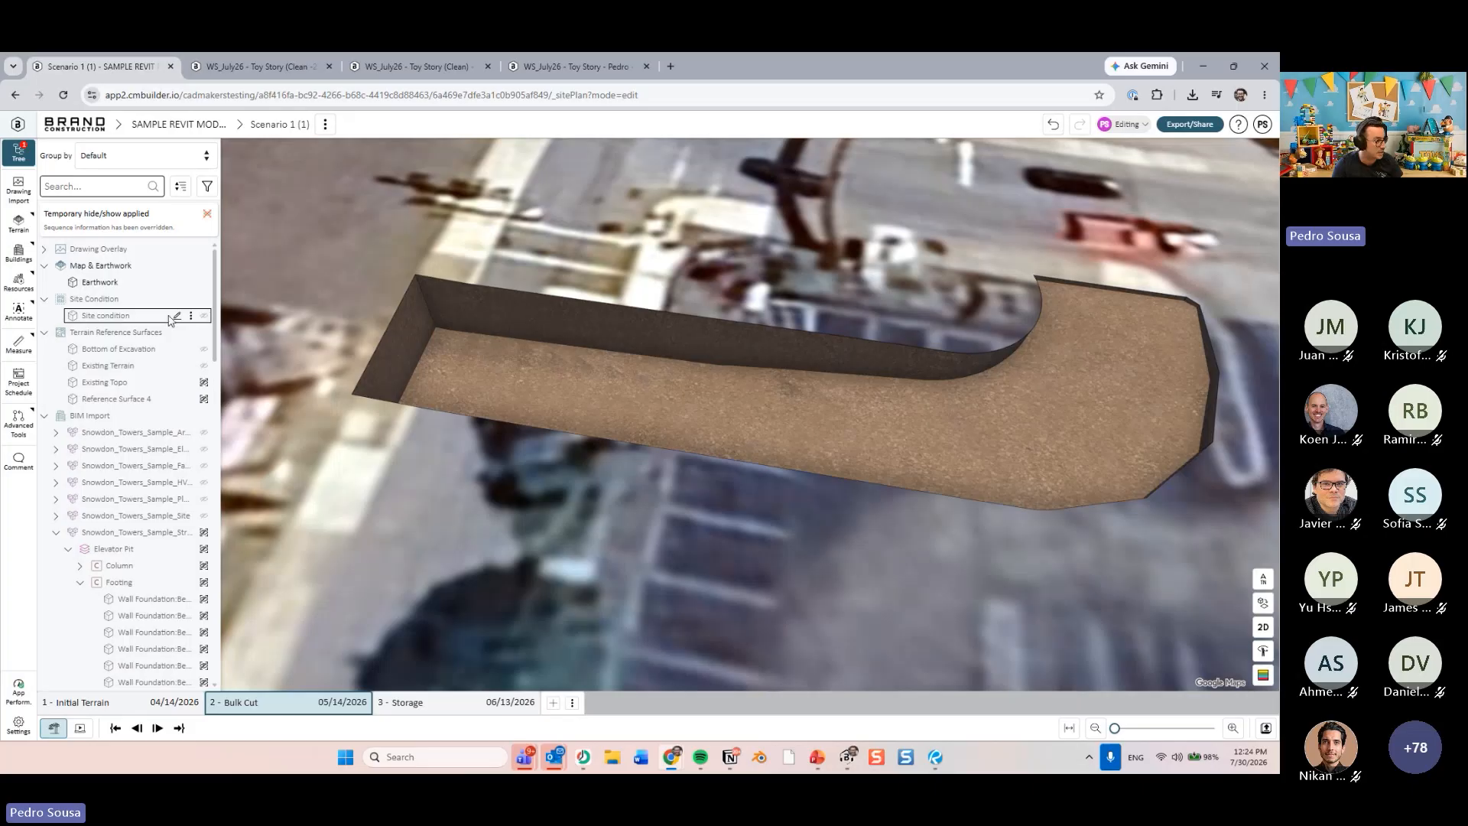
click(134, 533)
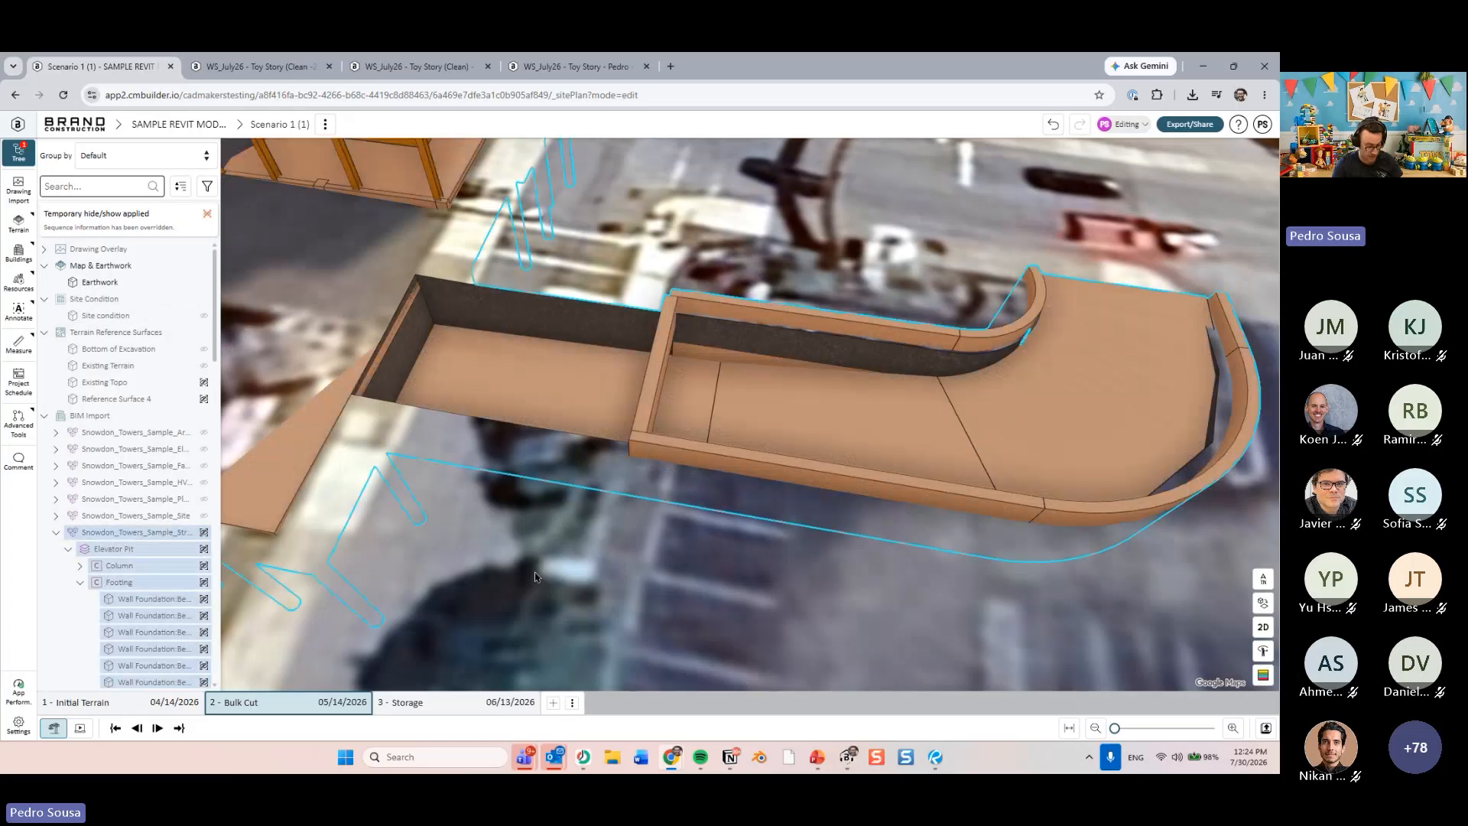
click(435, 464)
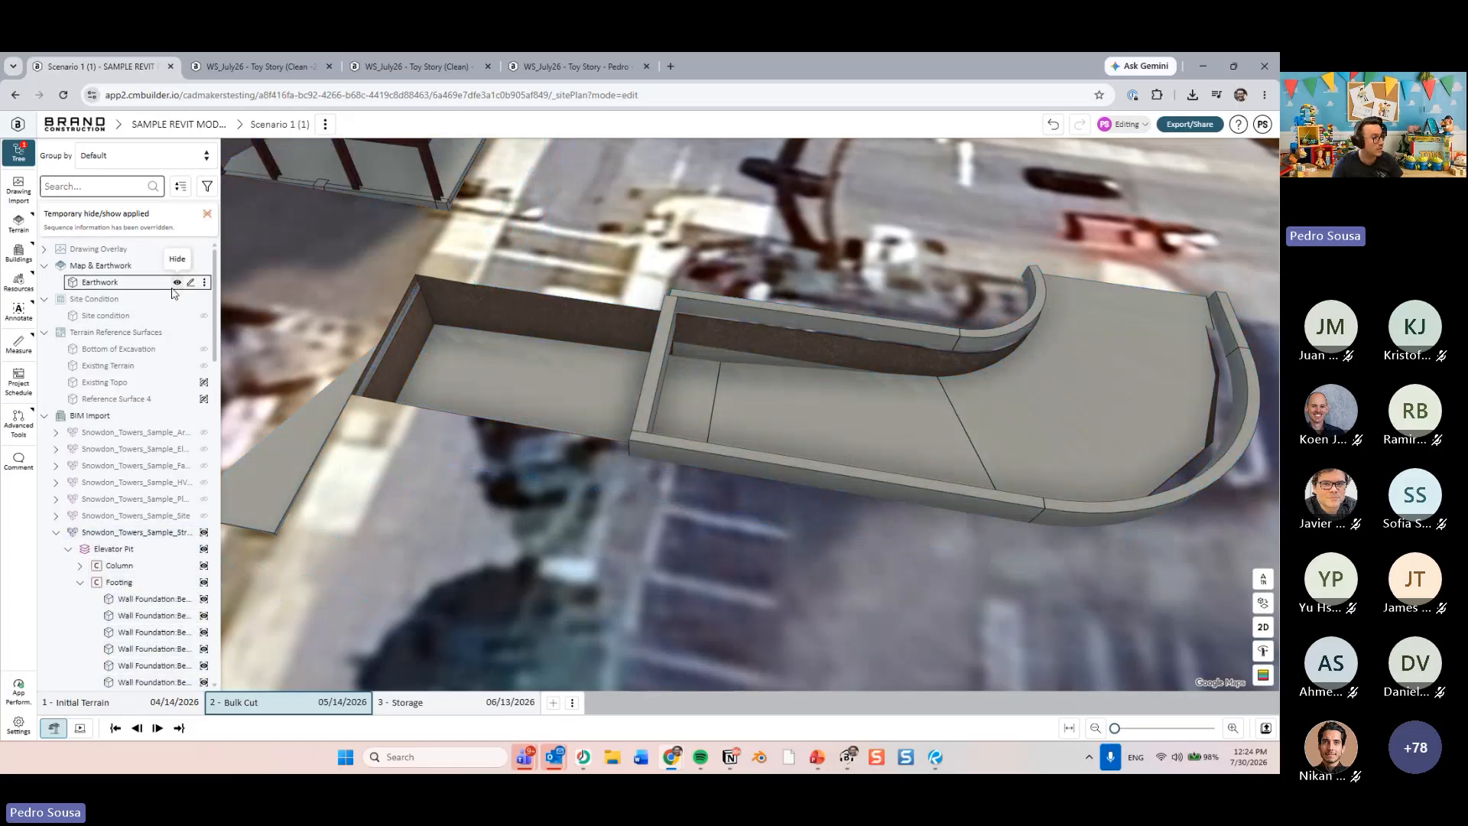
- Reopen the Earthwork, duplicate Cut 05 - copy in the Bulk Cut phase and open the new copy's sketch for editing
click(190, 283)
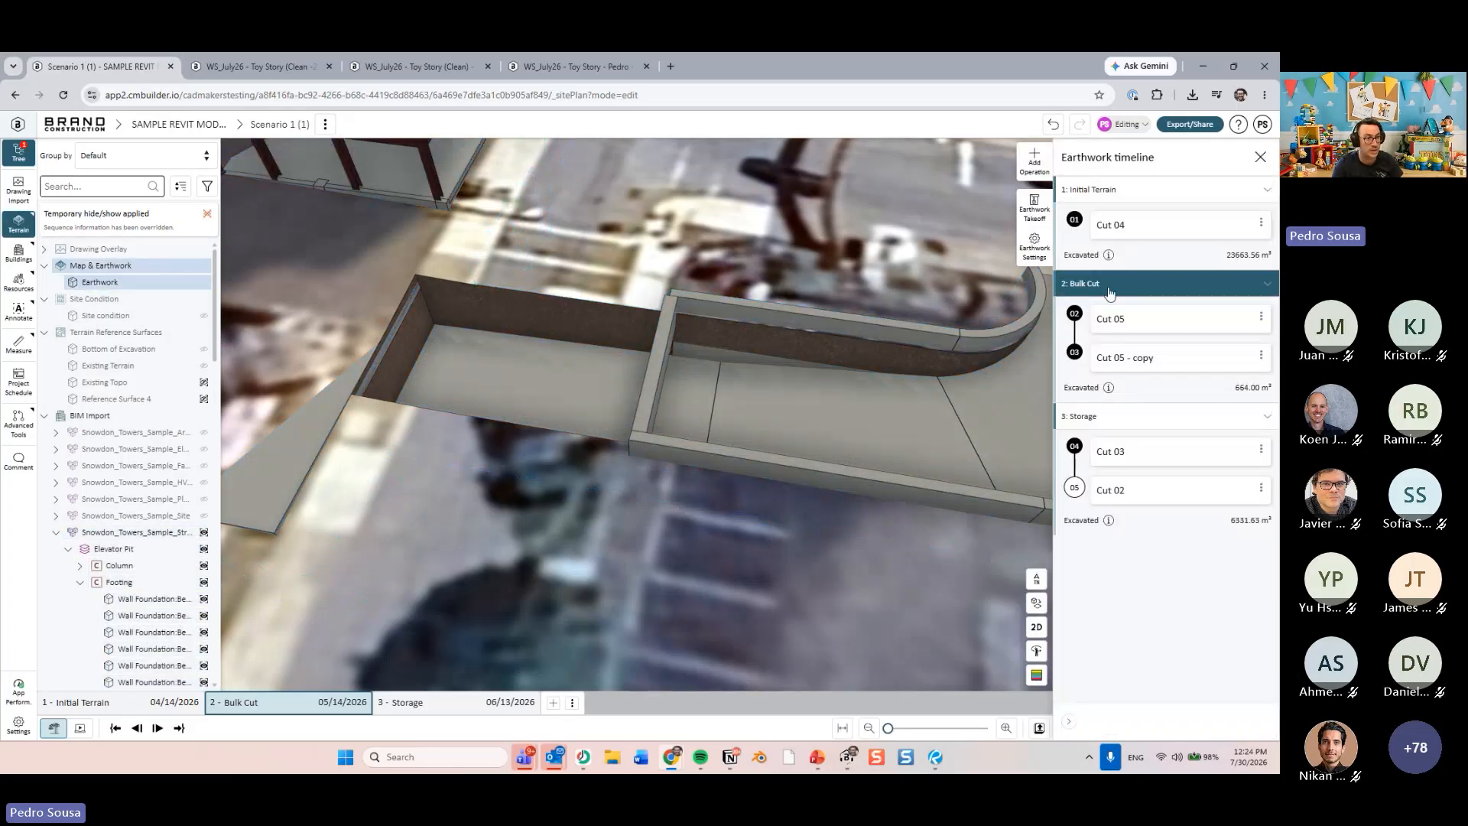
click(1262, 356)
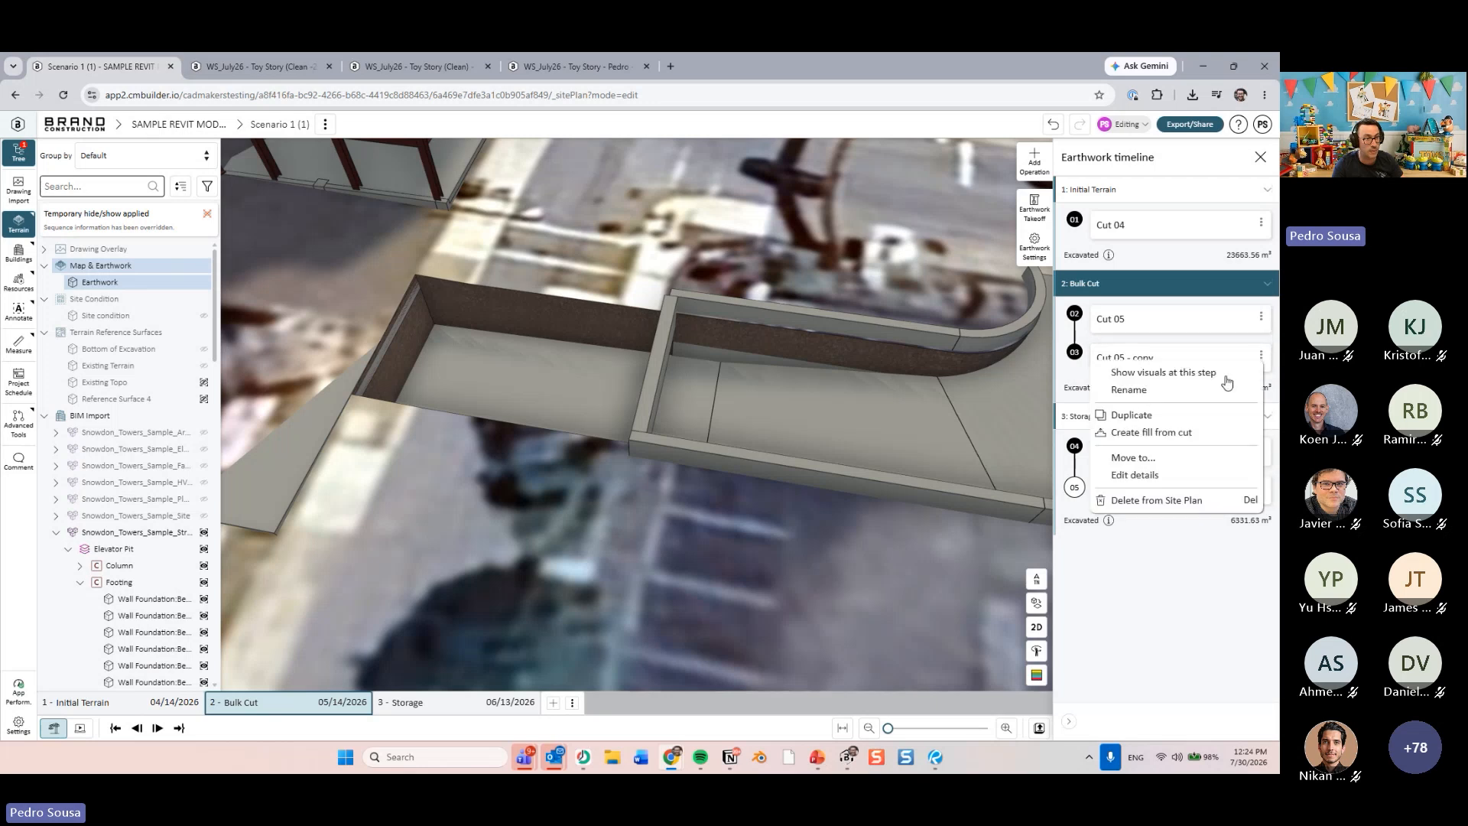
click(1137, 416)
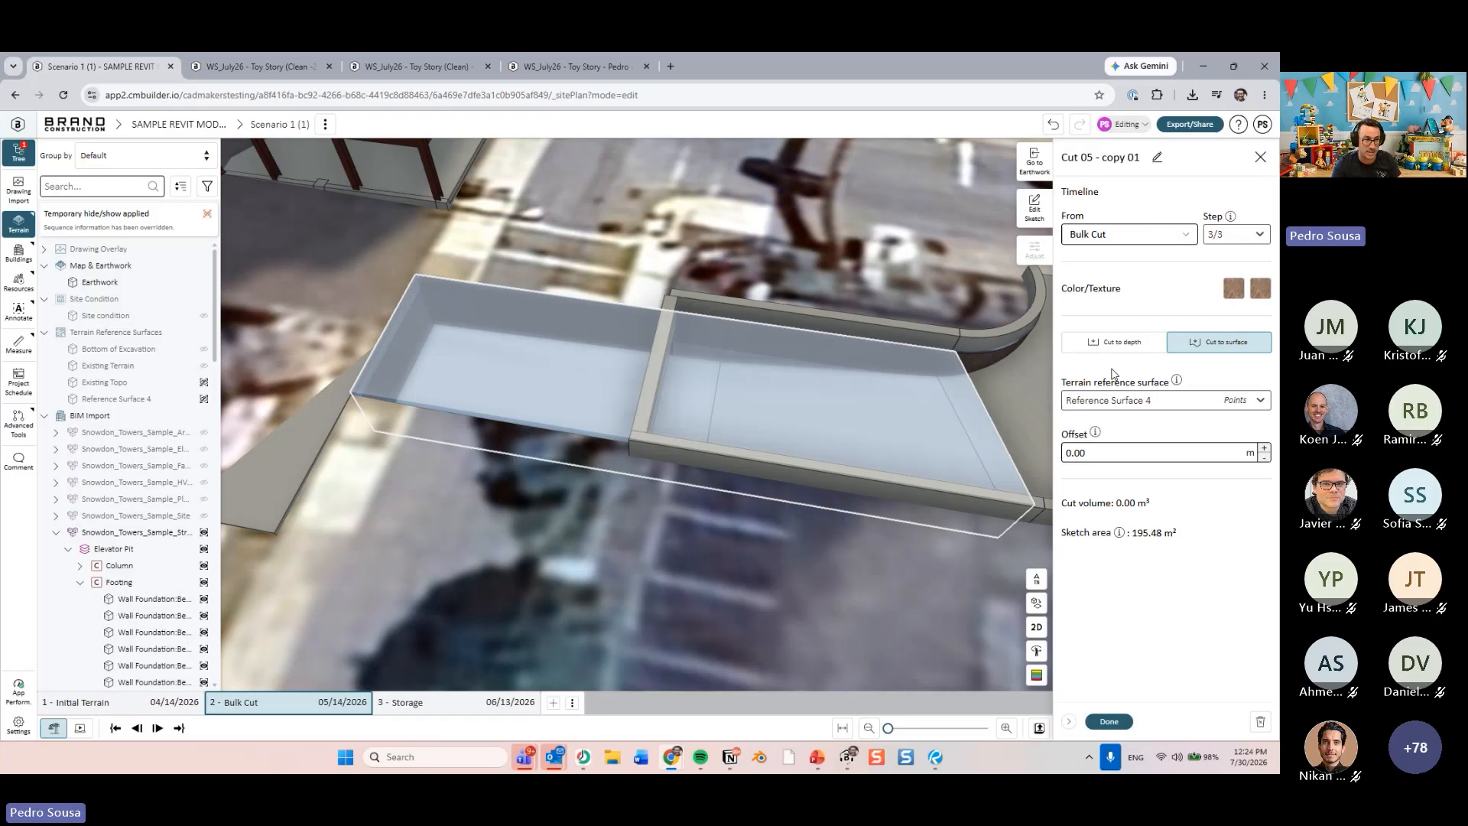
scroll(802, 341, down, 5)
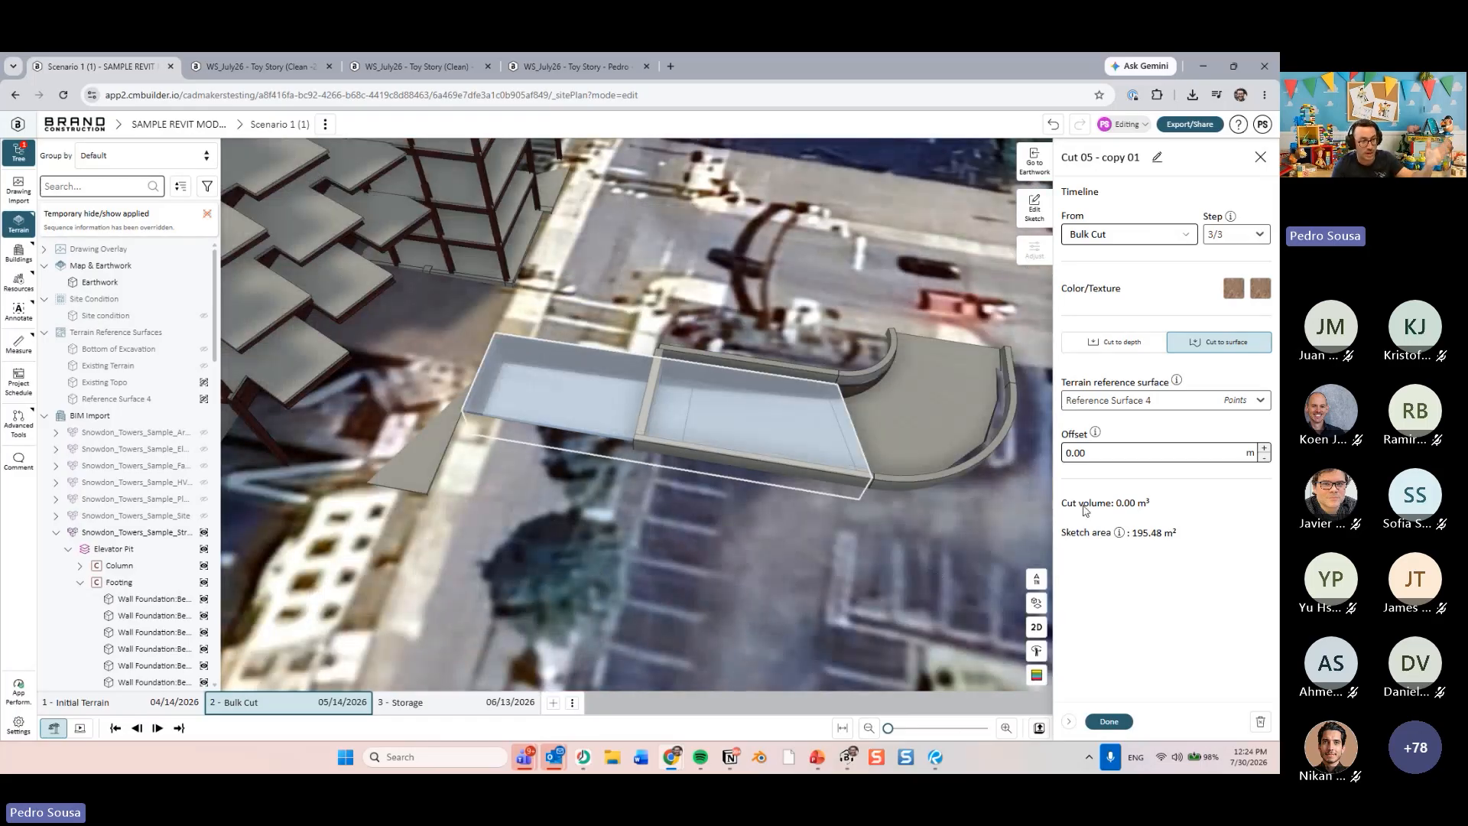
click(1034, 206)
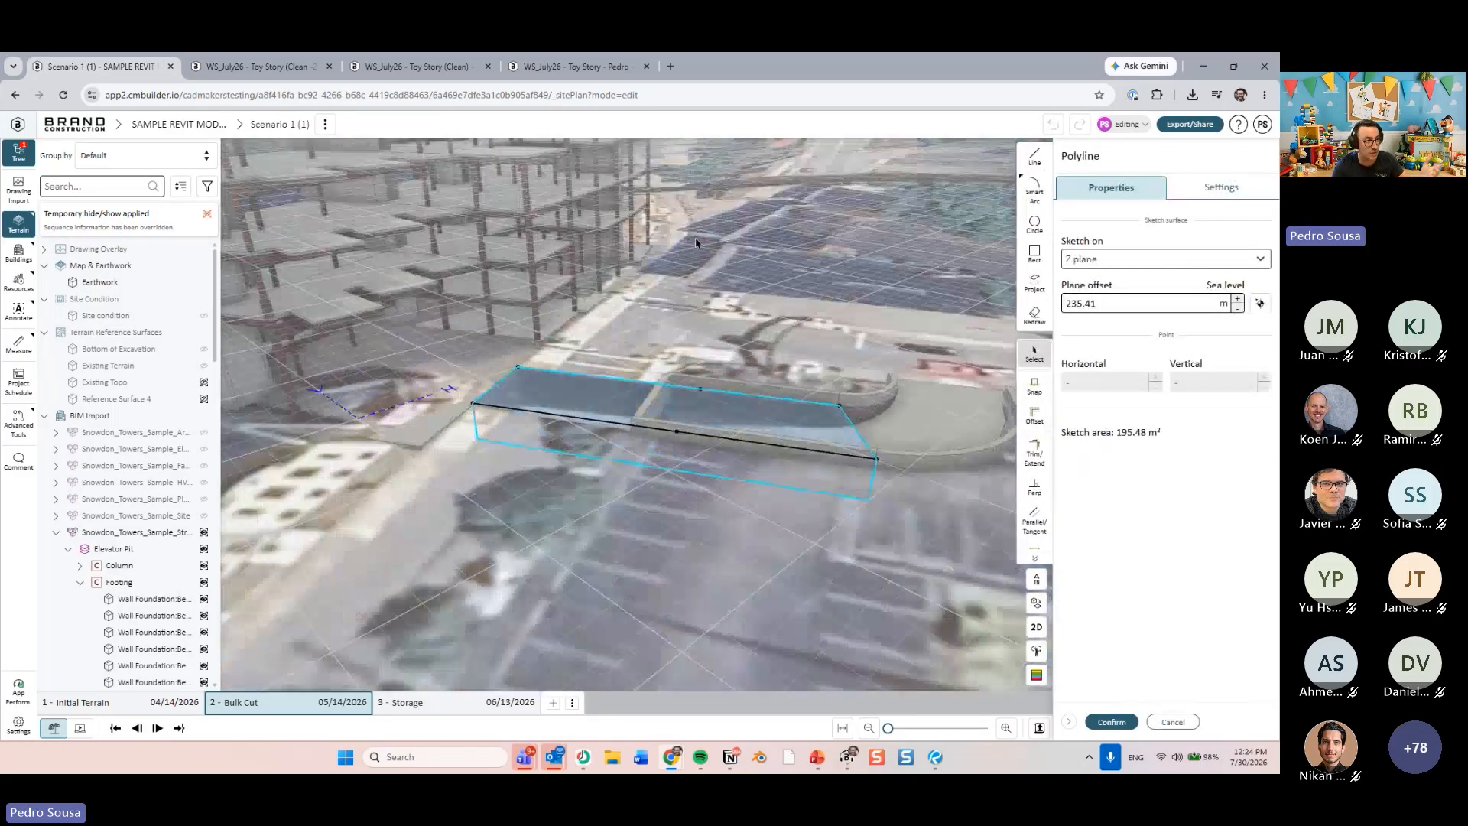
- Project the main building slab's outline from its underside onto the sketch plane of the new cut copy
middle_drag(696, 243, 727, 416)
mouse_move(727, 416)
right_down()
mouse_move(724, 360)
mouse_move(779, 297)
mouse_move(732, 279)
right_up()
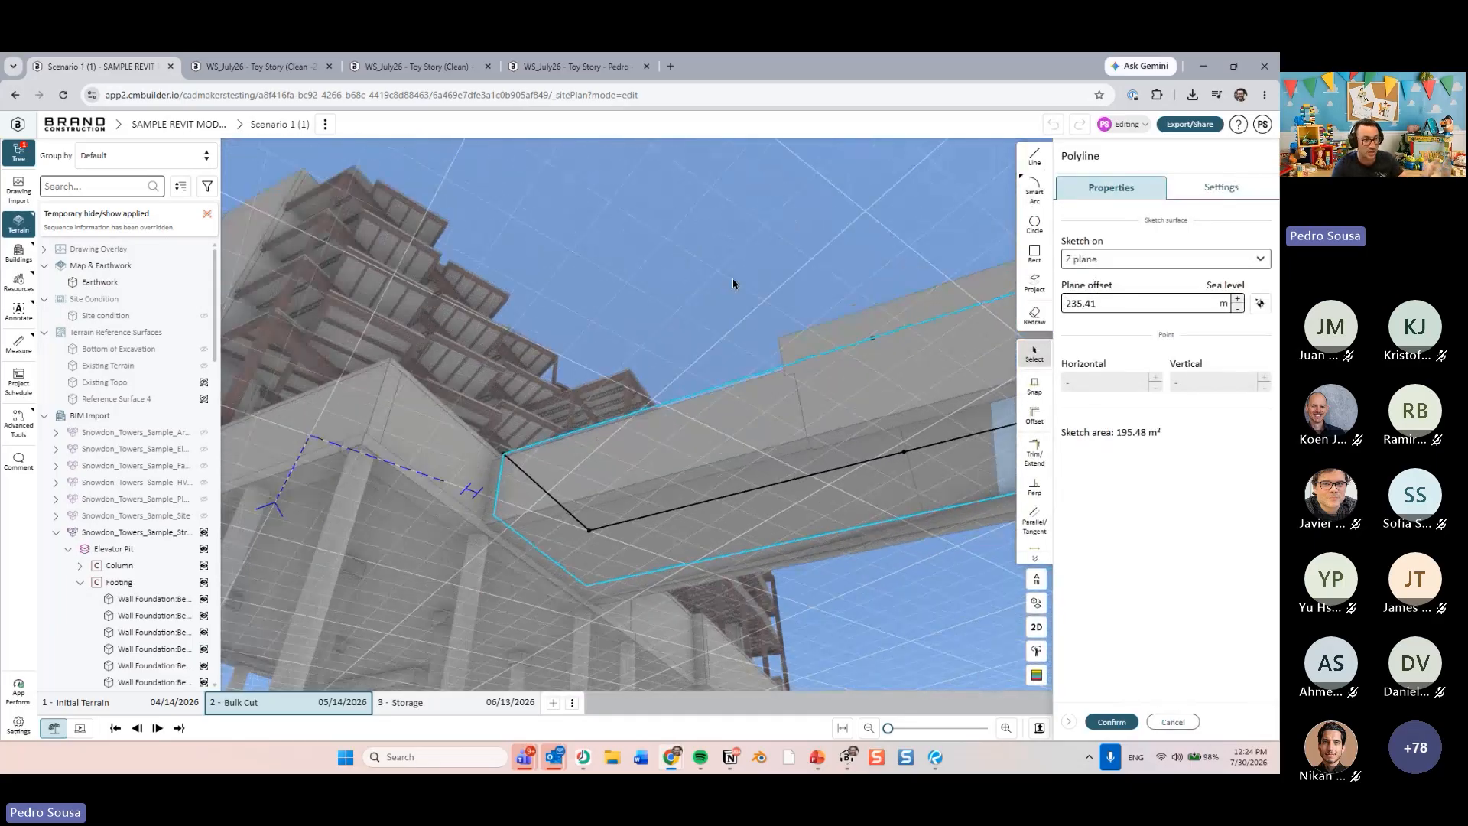
click(1034, 282)
mouse_move(459, 596)
right_down()
mouse_move(452, 584)
mouse_move(508, 535)
mouse_move(643, 493)
mouse_move(672, 542)
mouse_move(646, 585)
mouse_move(568, 479)
mouse_move(584, 416)
mouse_move(541, 558)
mouse_move(580, 472)
right_up()
click(569, 494)
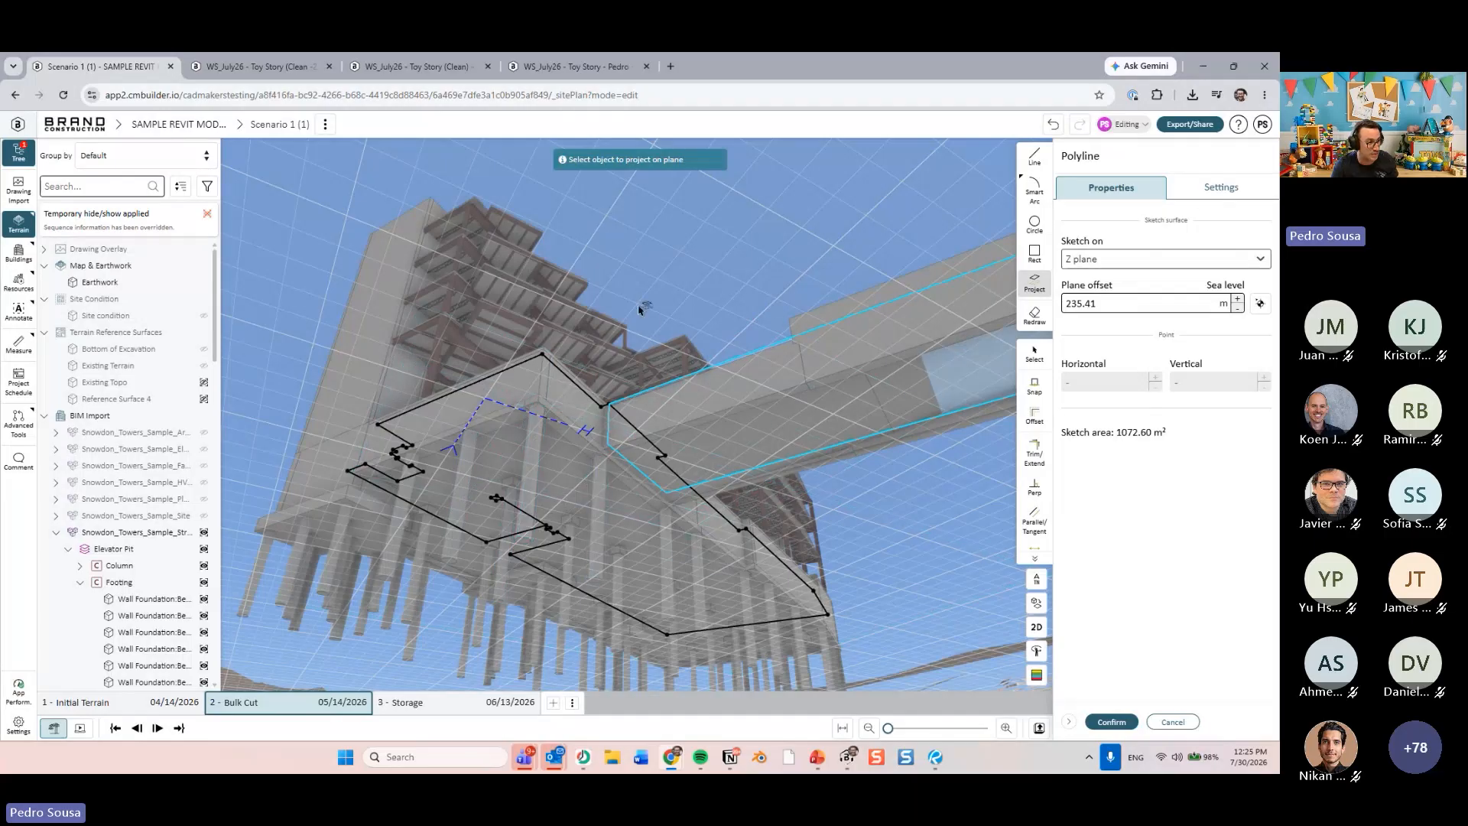
- End the projection and delete the notched segments along the long side of the projected slab outline opposite the ramp
right_drag(642, 302, 703, 468)
scroll(557, 420, down, 3)
middle_drag(552, 430, 566, 521)
right_drag(566, 522, 552, 583)
key(Escape)
drag(548, 595, 483, 391)
key(Delete)
right_drag(559, 547, 492, 600)
drag(458, 581, 446, 569)
key(Delete)
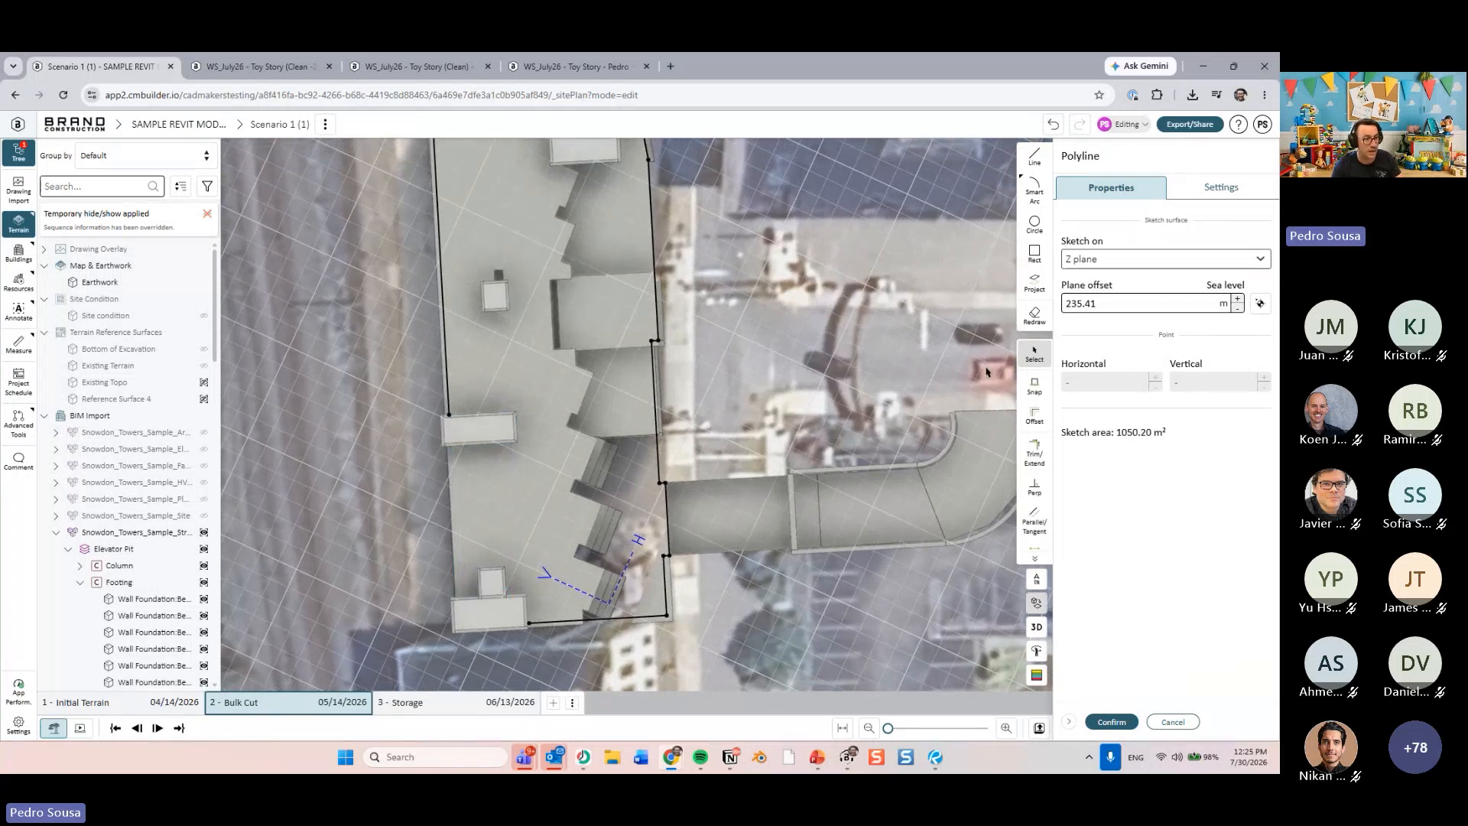
- Extend the outline's short end edge and its long outer edge with Trim/Extend until they meet at a corner
click(1035, 453)
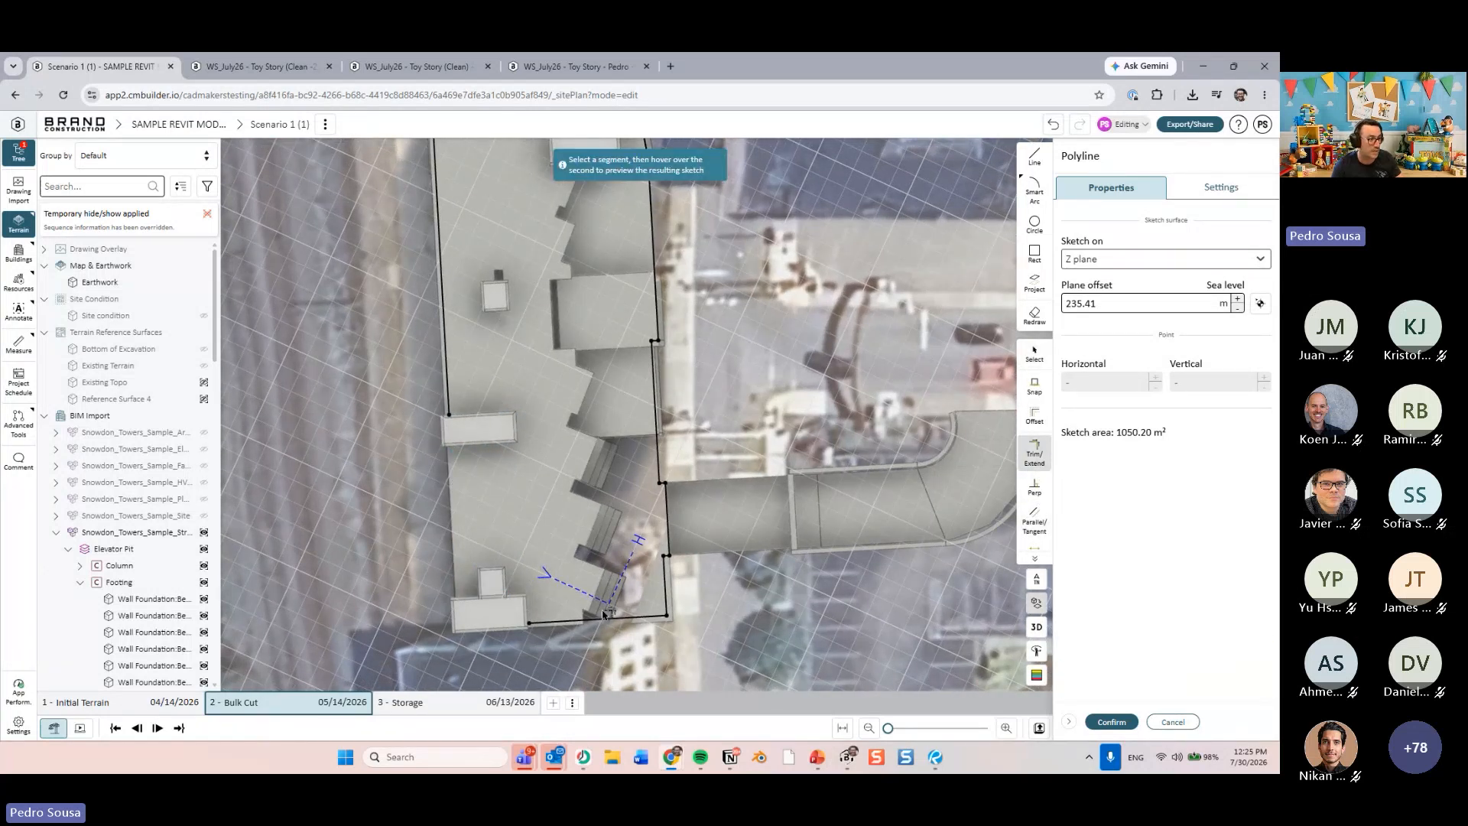
click(554, 622)
click(447, 374)
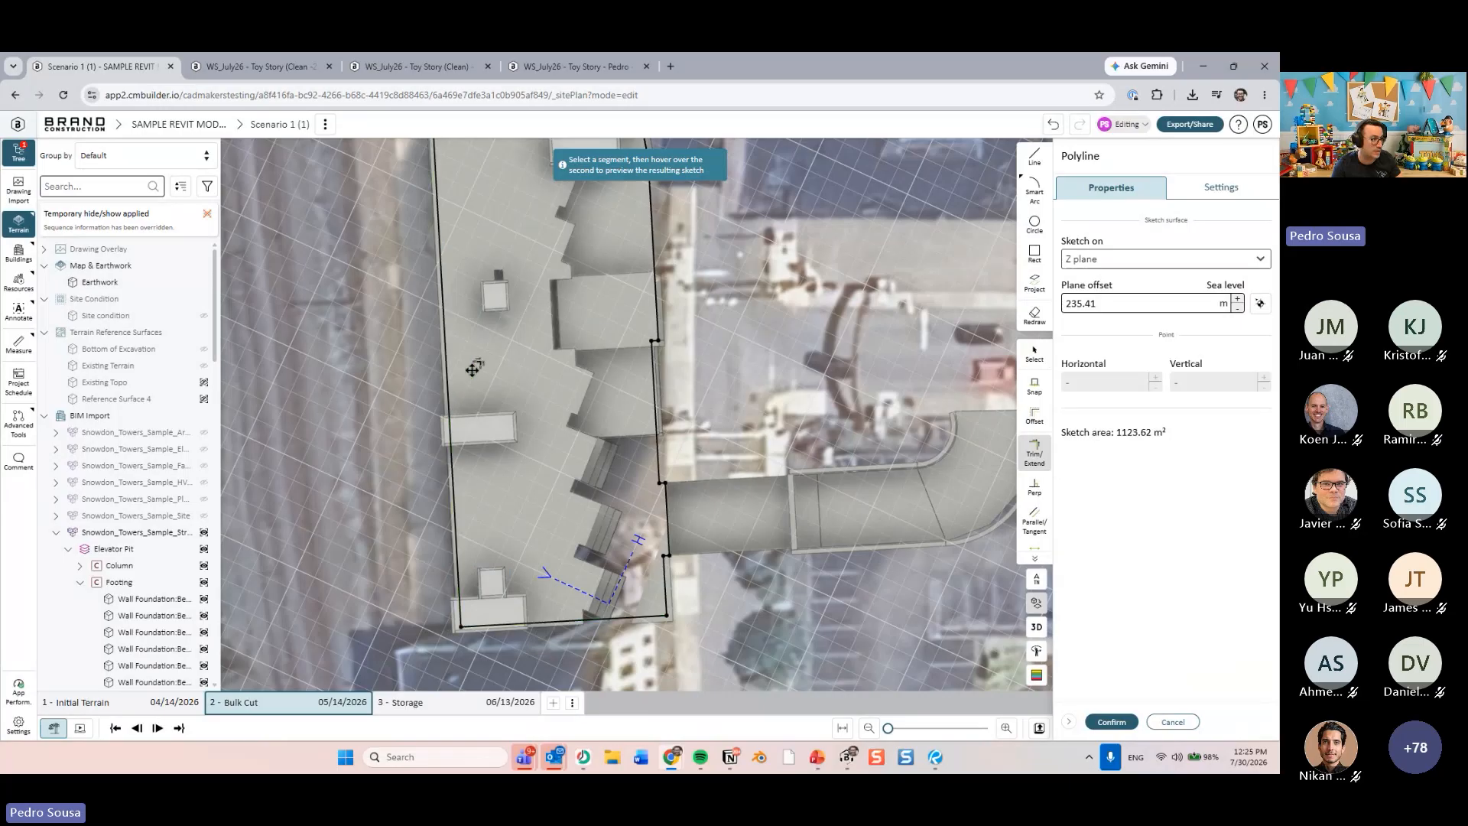
mouse_move(529, 250)
middle_down()
mouse_move(545, 453)
mouse_move(477, 380)
middle_up()
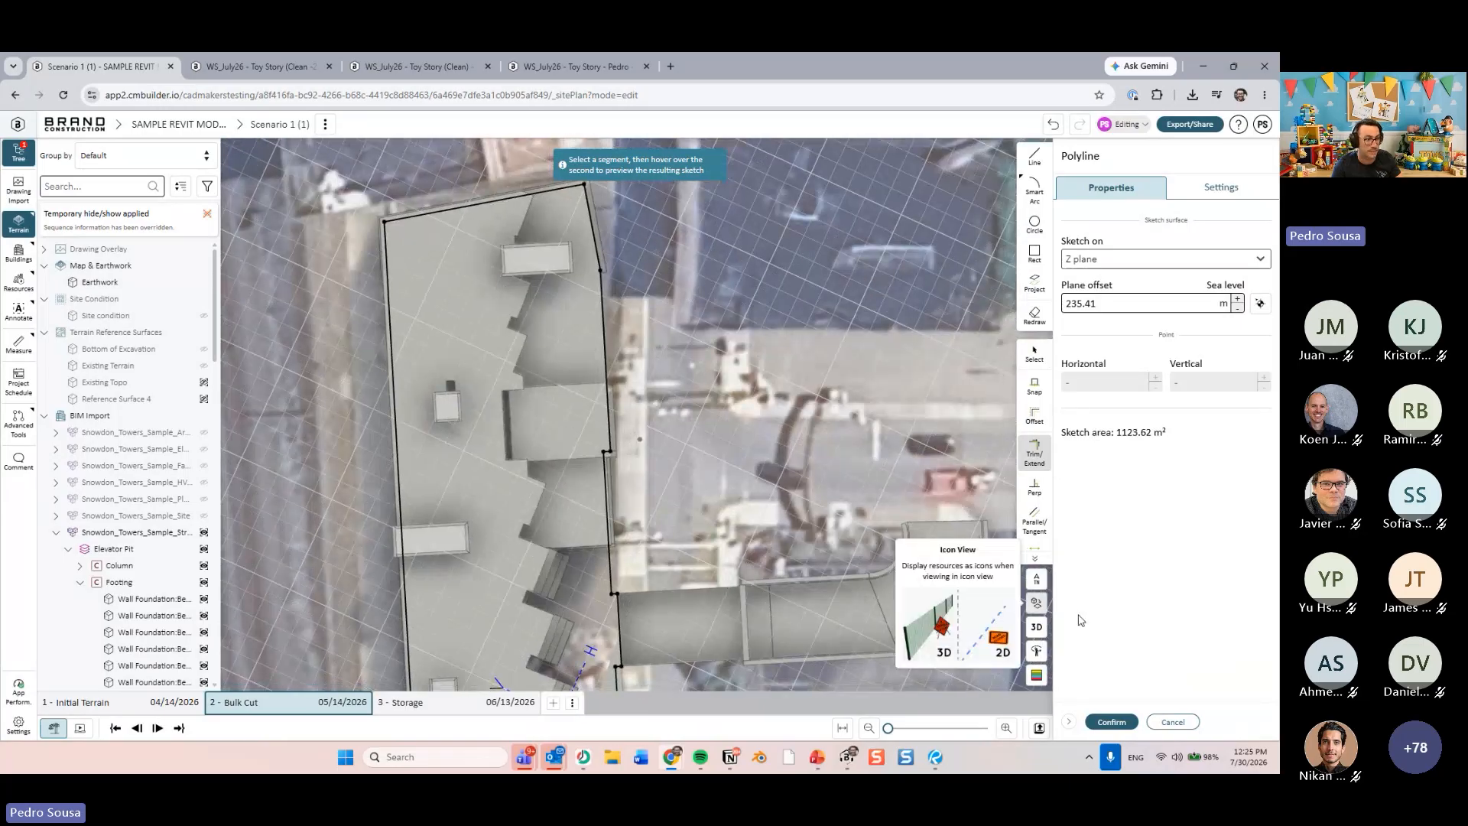
- Move the short outline edge at the ramp junction slightly toward the ramp, confirm the sketch and finish the cut
middle_drag(703, 609, 633, 439)
scroll(633, 440, up, 2)
scroll(638, 439, up, 5)
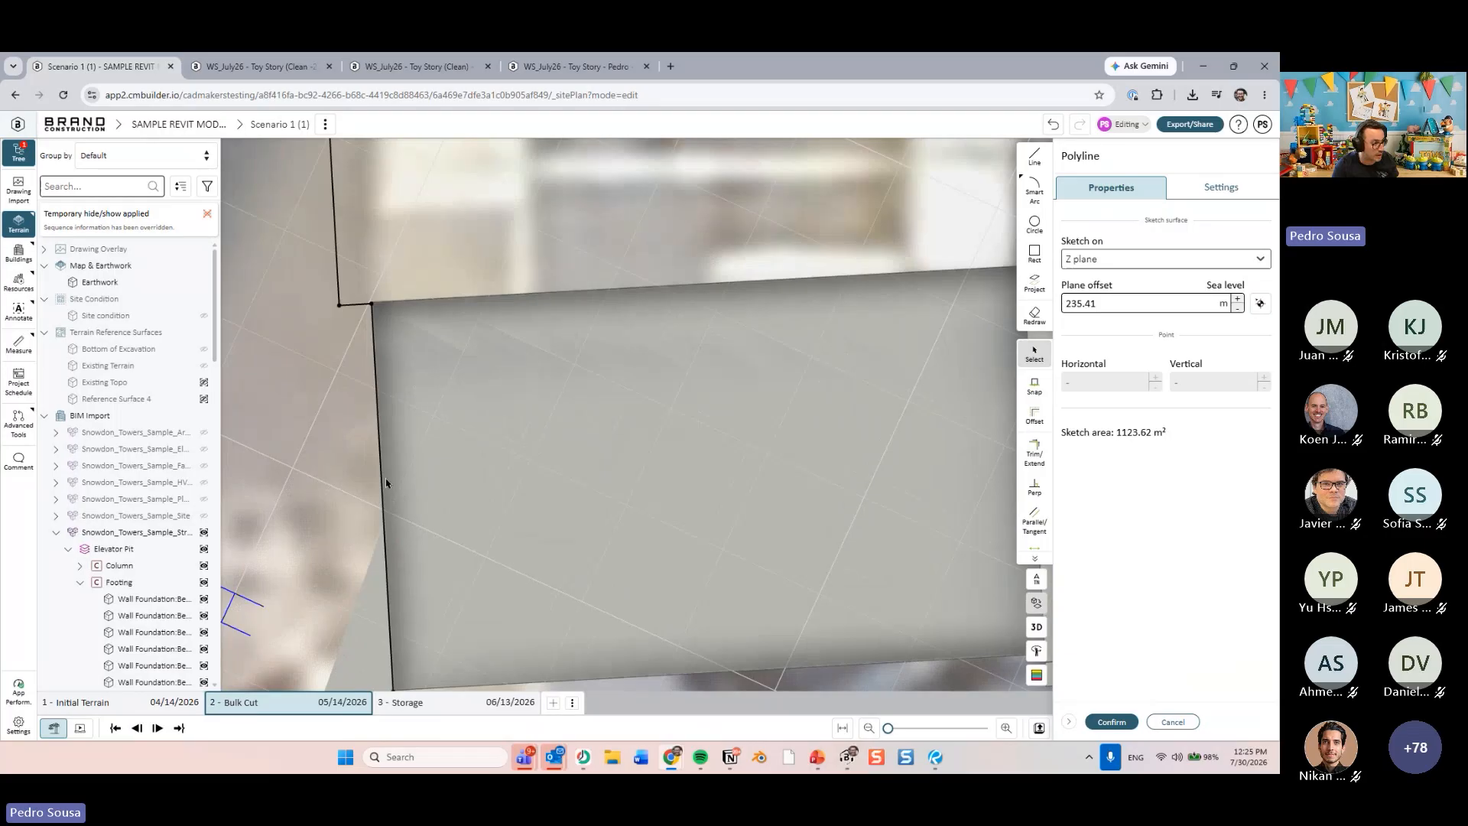
drag(383, 482, 386, 480)
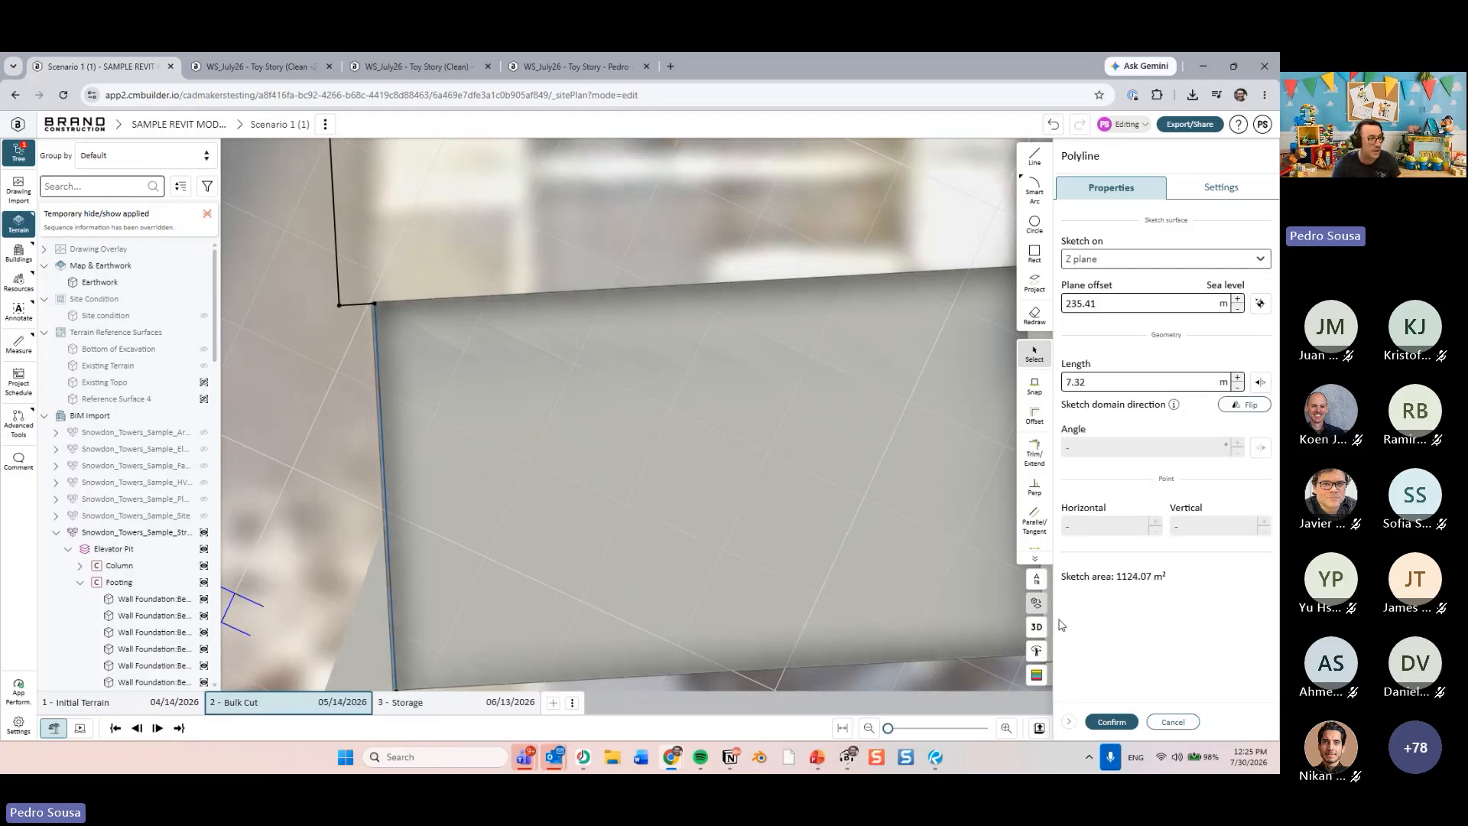
click(1111, 721)
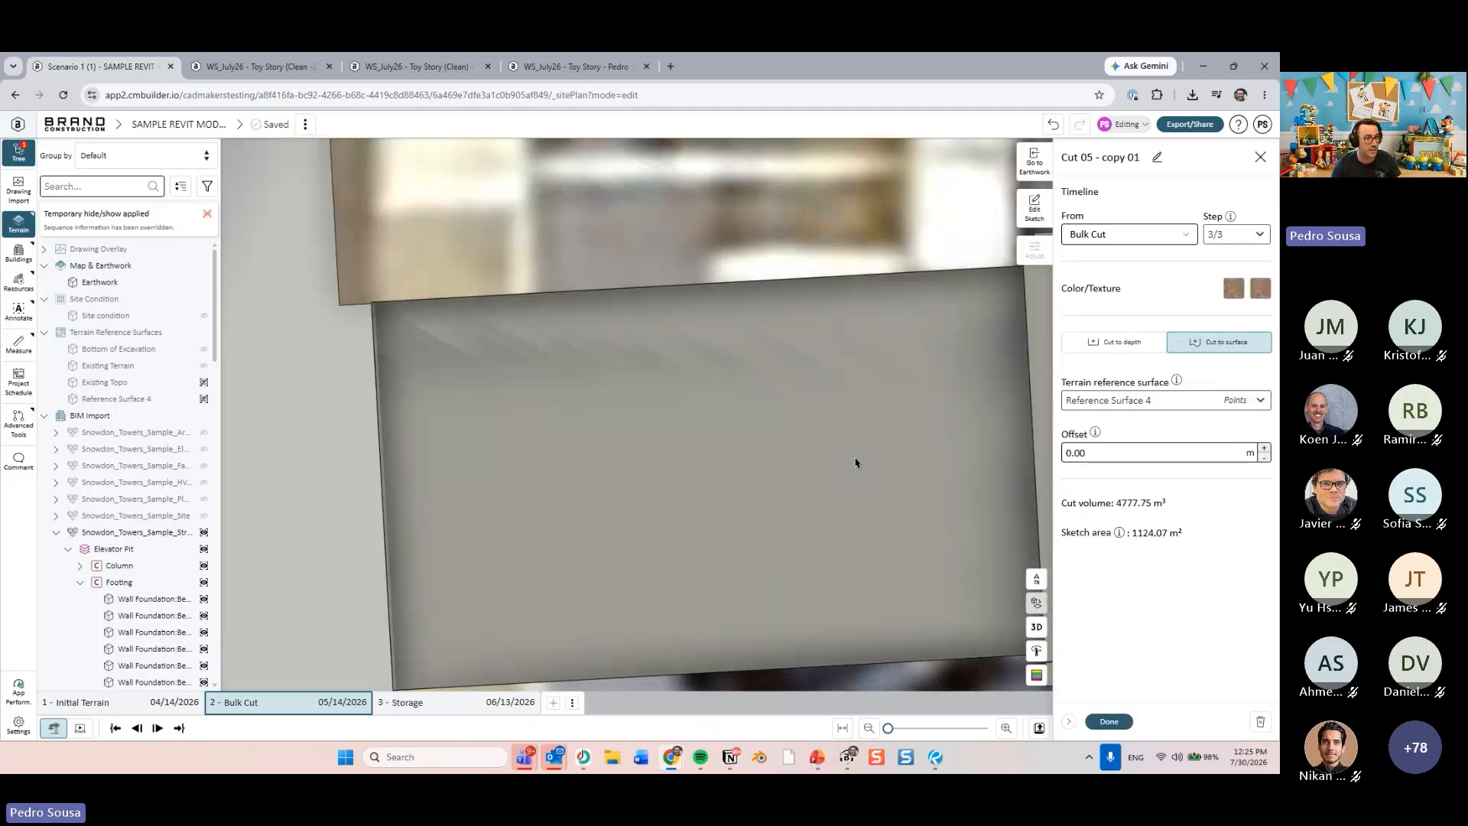
click(1109, 721)
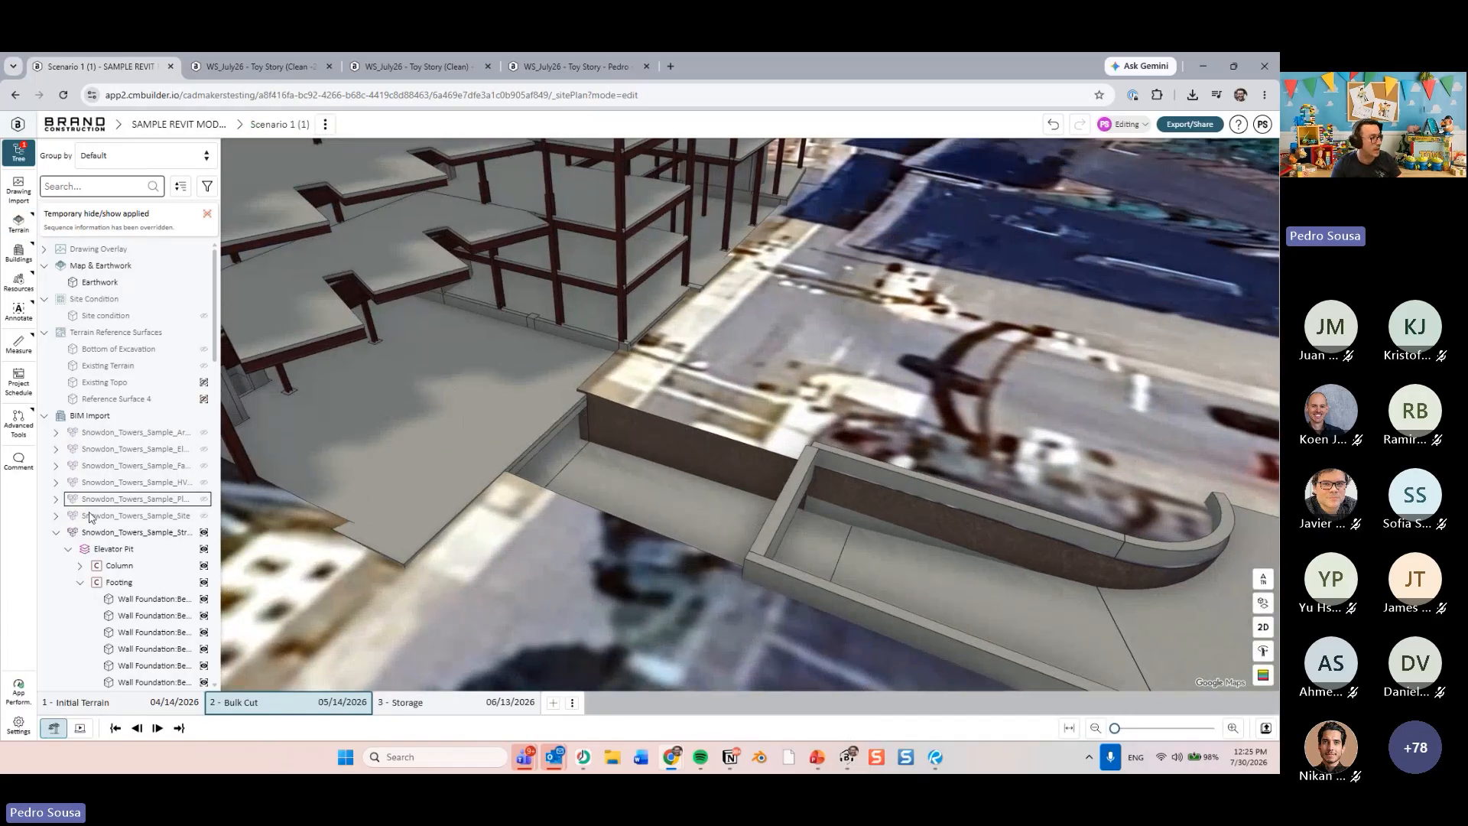
- Temporarily hide the structural model and examine the combined building and ramp excavation in 3D and from above
click(94, 533)
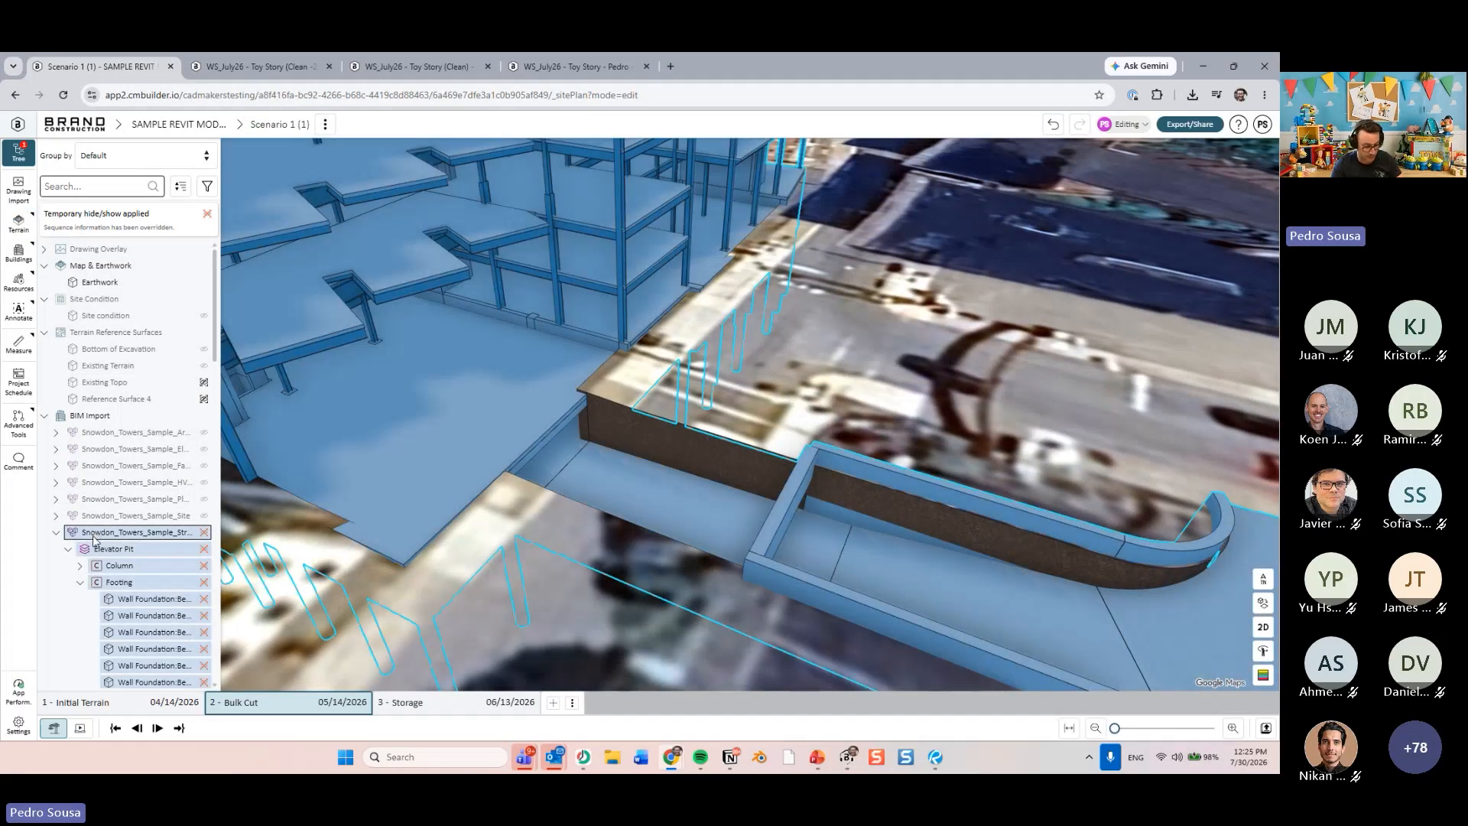
key(h)
scroll(599, 440, down, 5)
drag(600, 436, 708, 326)
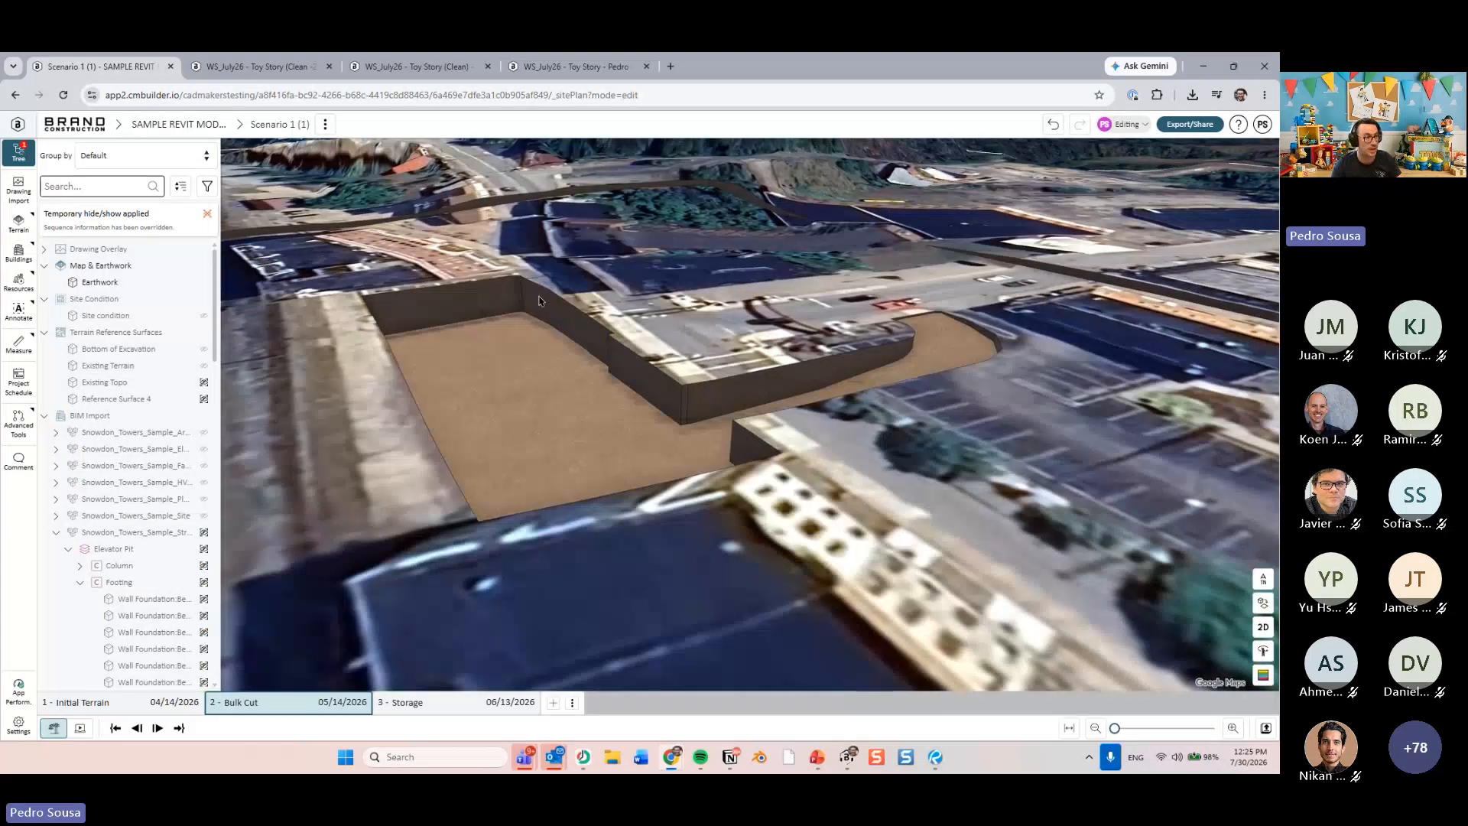
drag(539, 300, 595, 413)
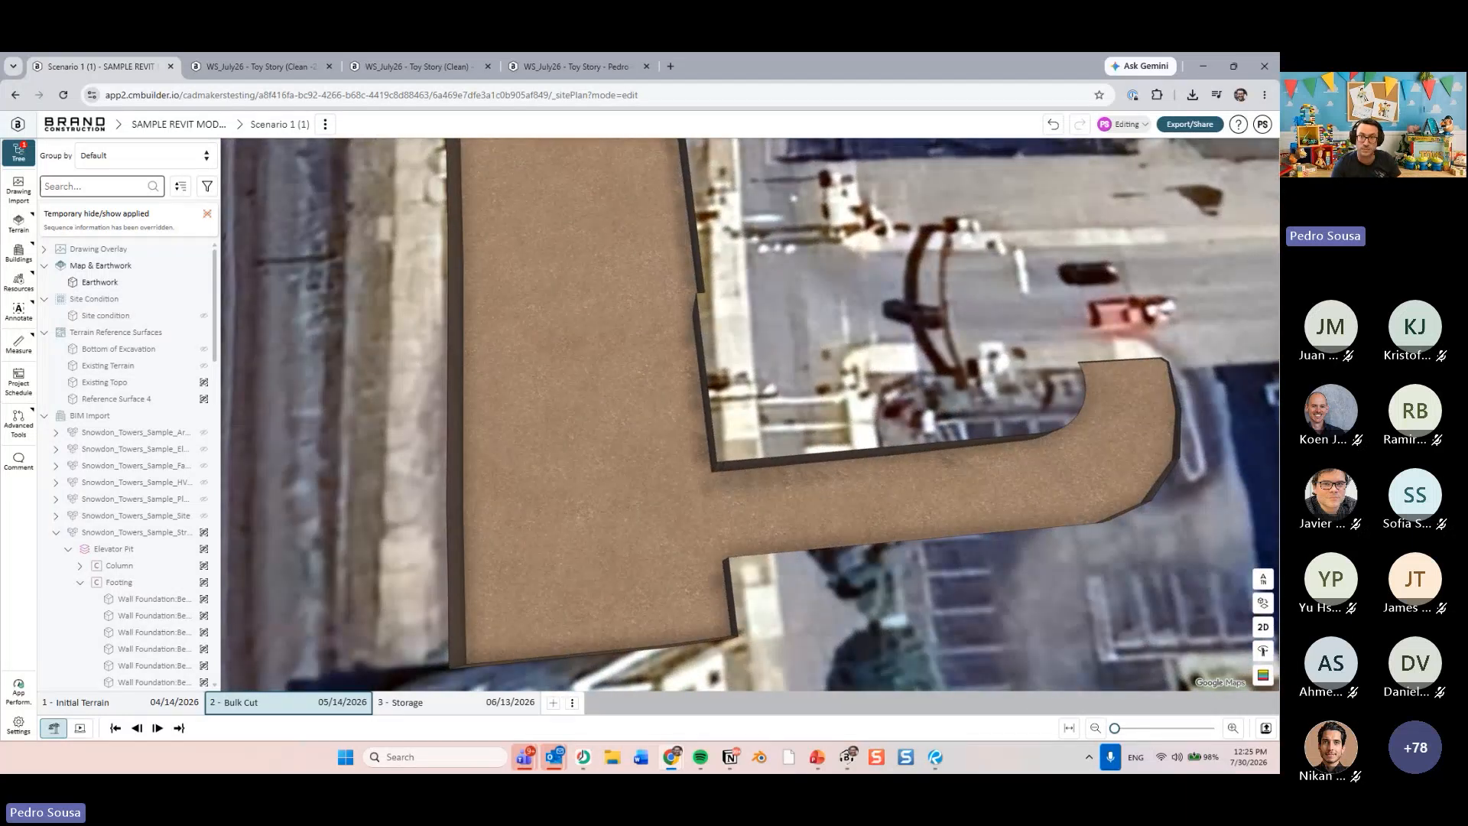
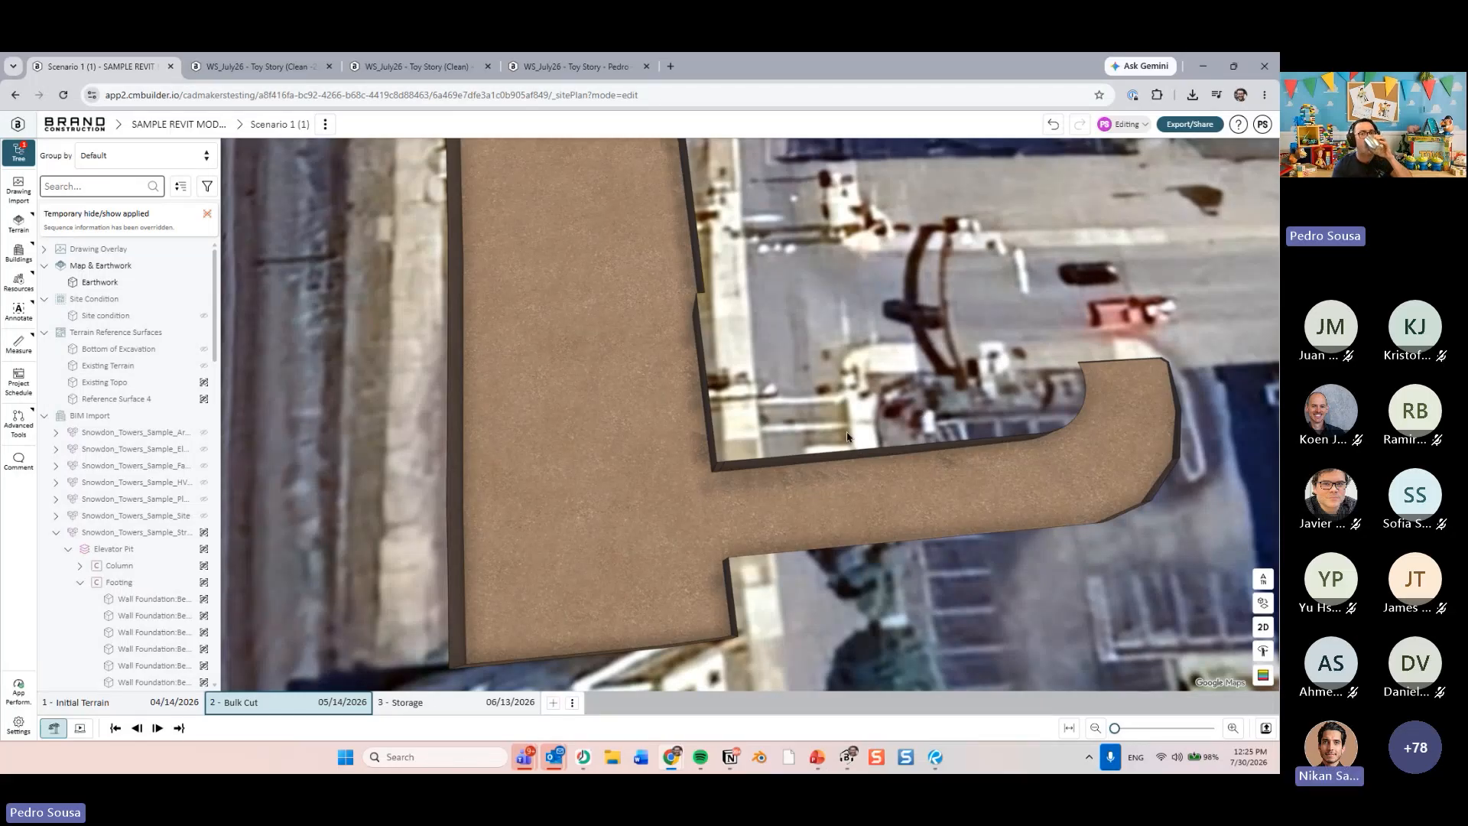
scroll(846, 428, down, 3)
drag(845, 425, 805, 385)
- Open Cut 05 - copy 01 for editing, inspect the full building cut outline and leave it without changes
right_click(604, 418)
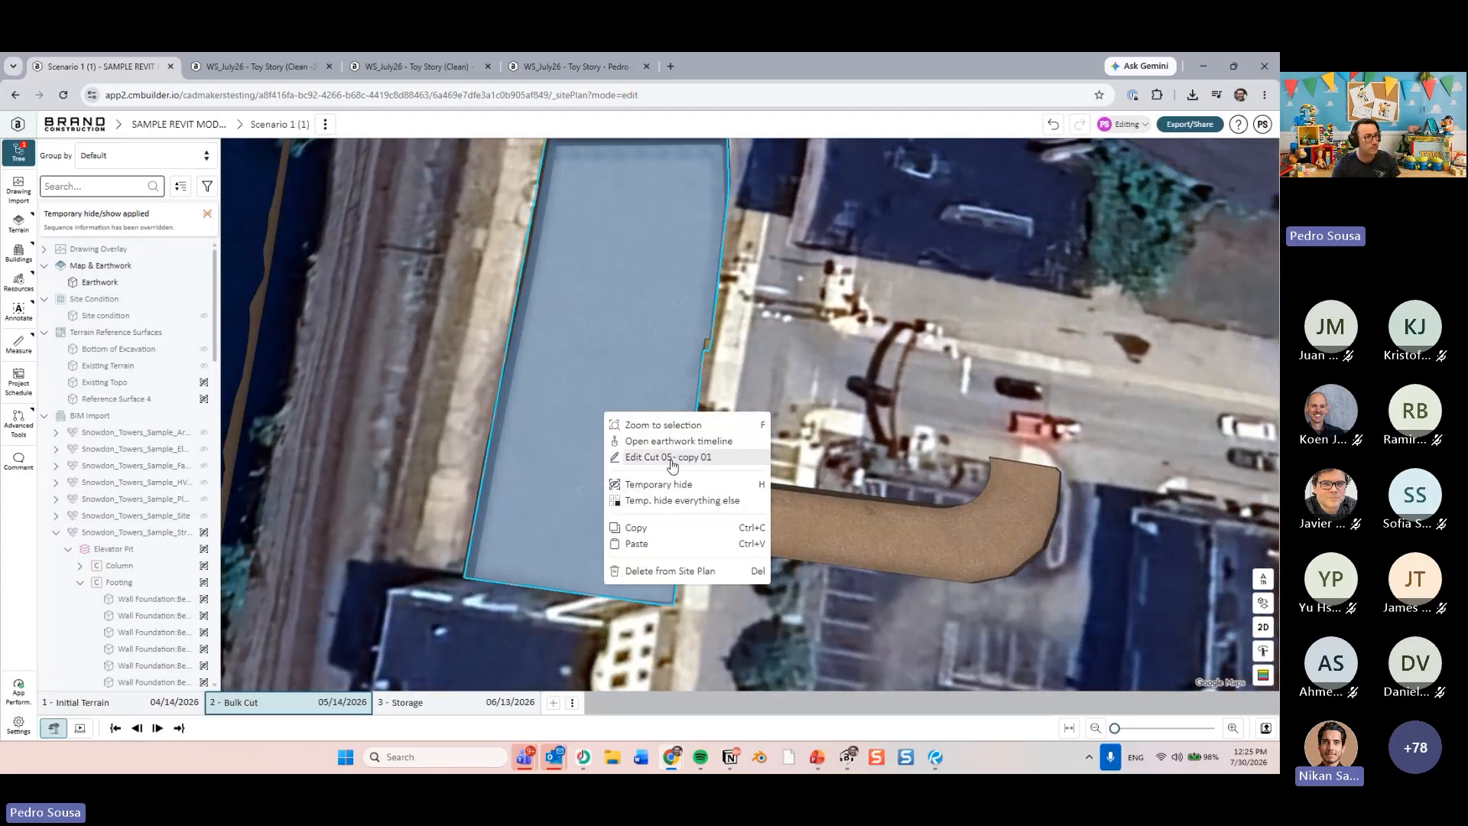
click(650, 450)
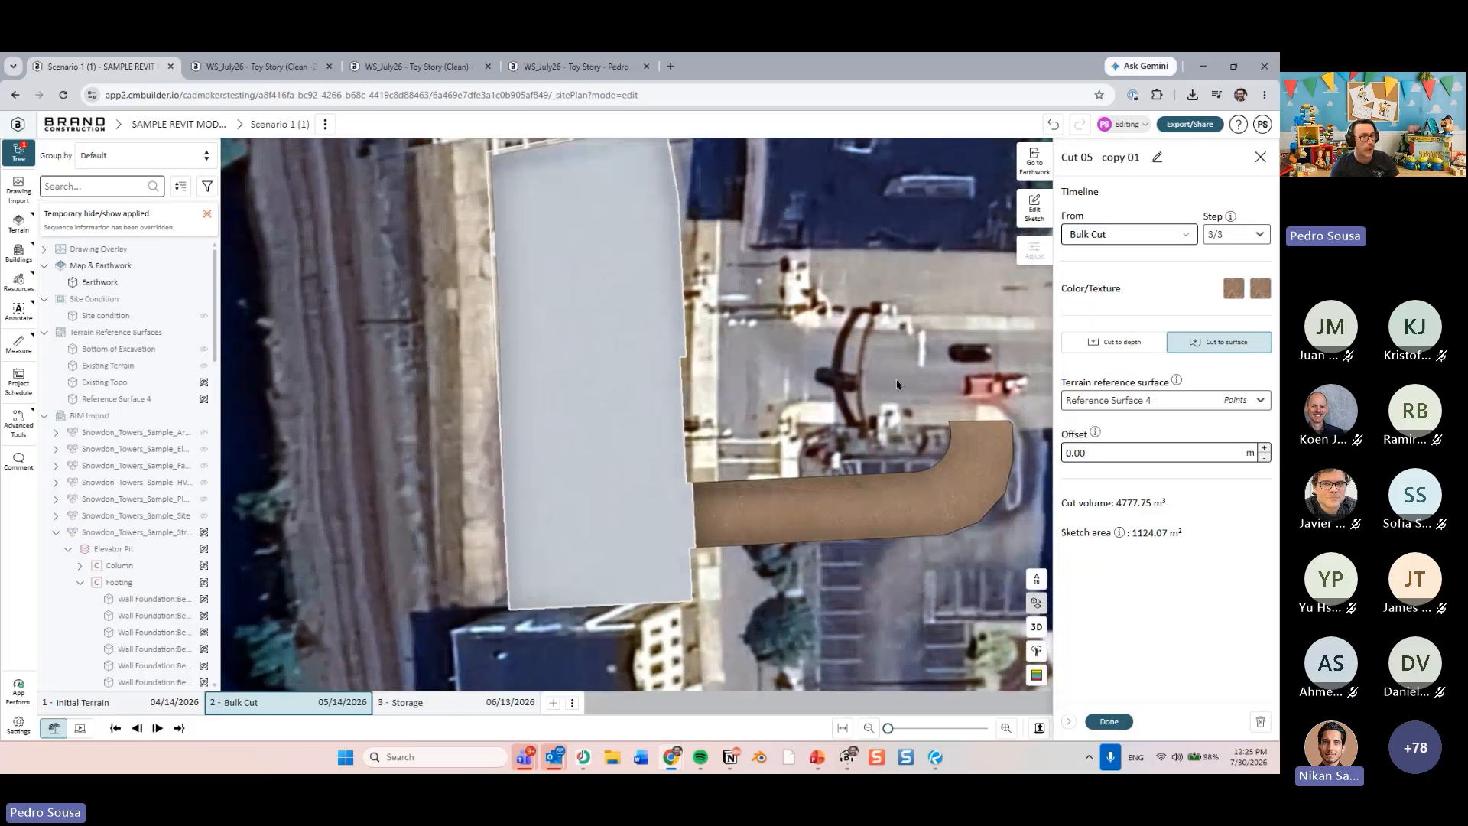
drag(837, 298, 832, 430)
scroll(836, 425, up, 4)
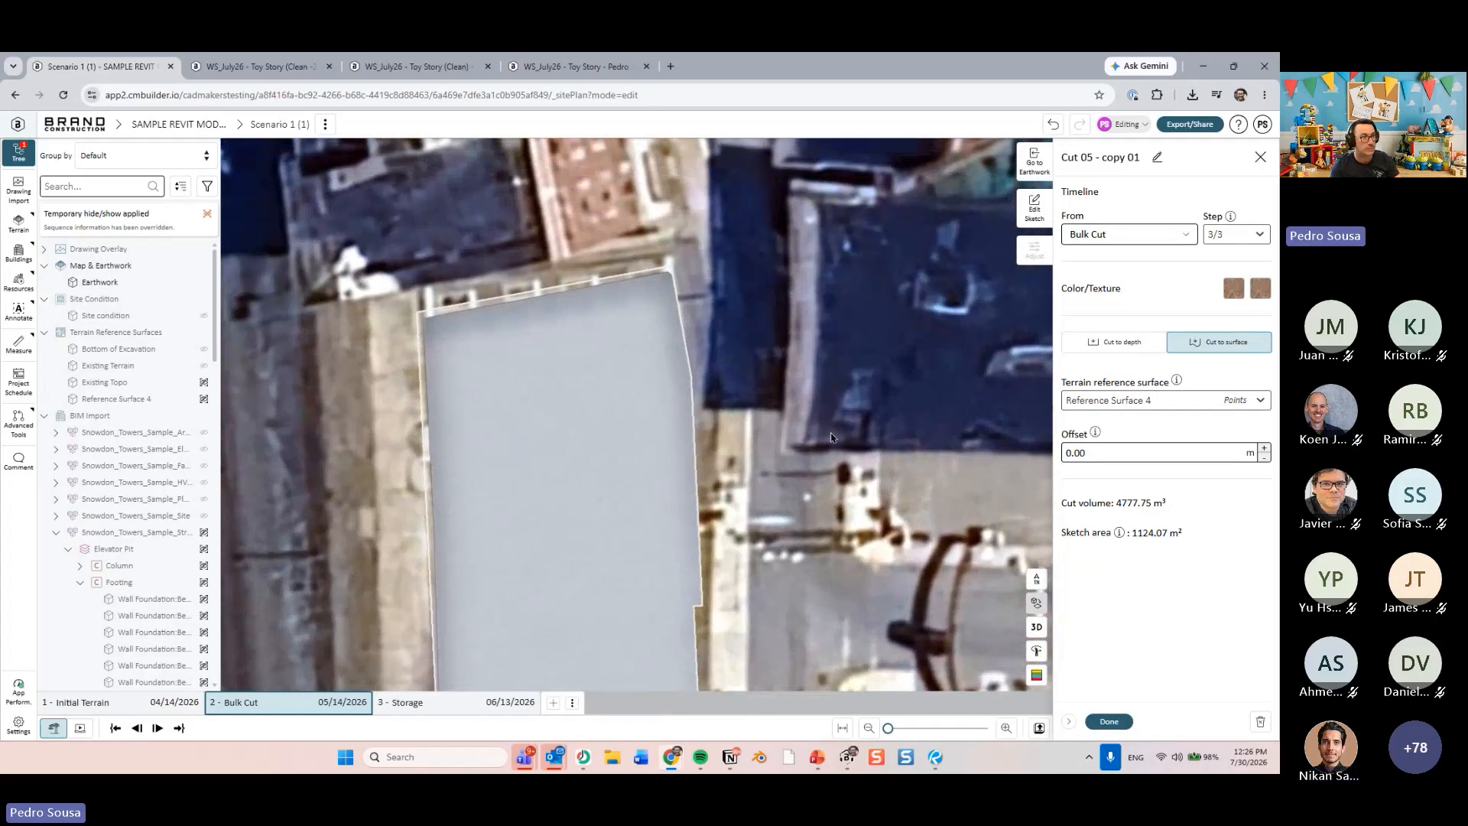
drag(894, 566, 600, 208)
key(Escape)
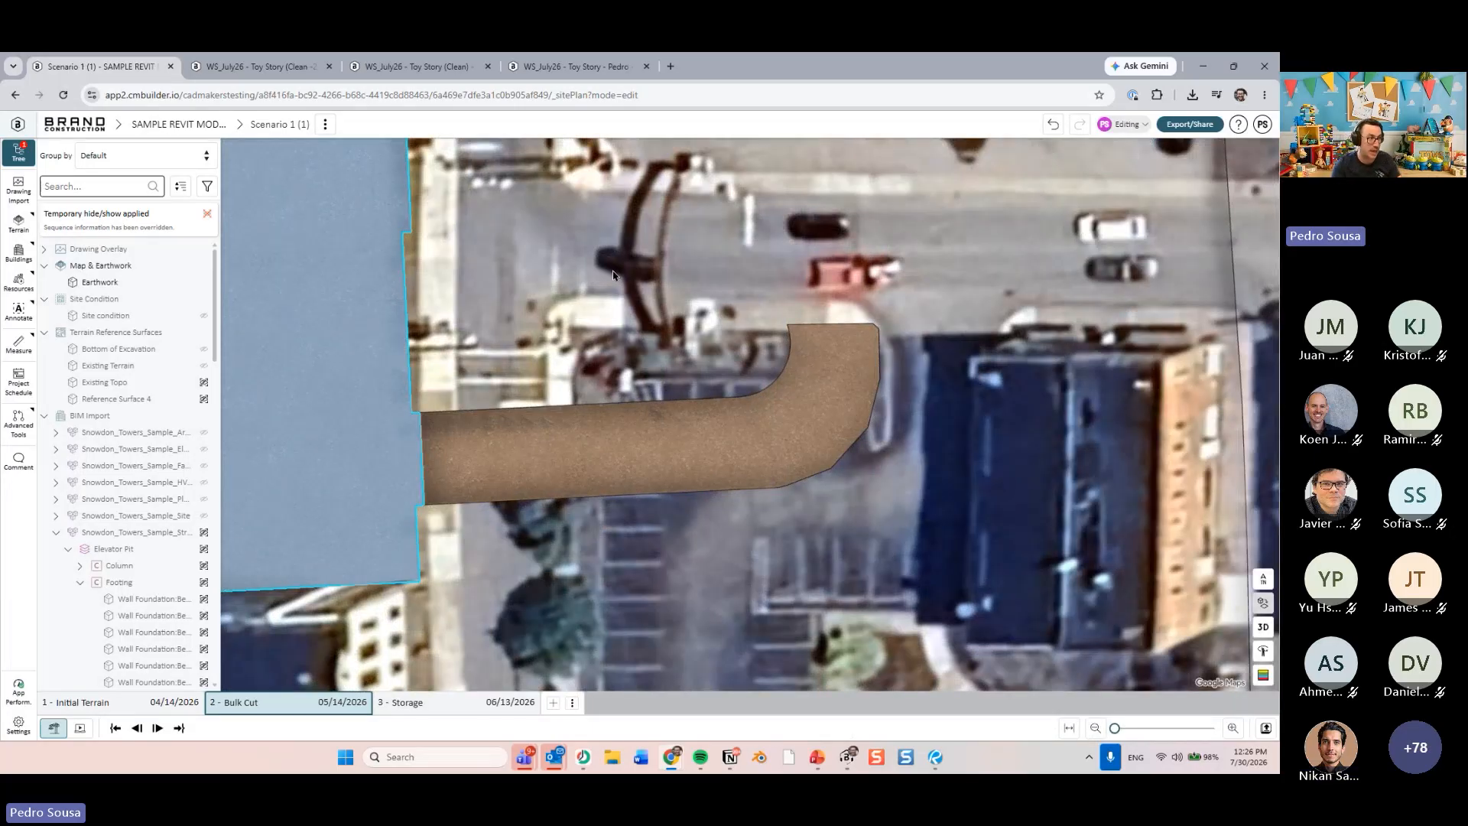
- Open Cut 05 - copy on the straight ramp section and review its terrain reference surface setting and outline
drag(644, 471, 685, 367)
scroll(686, 367, up, 2)
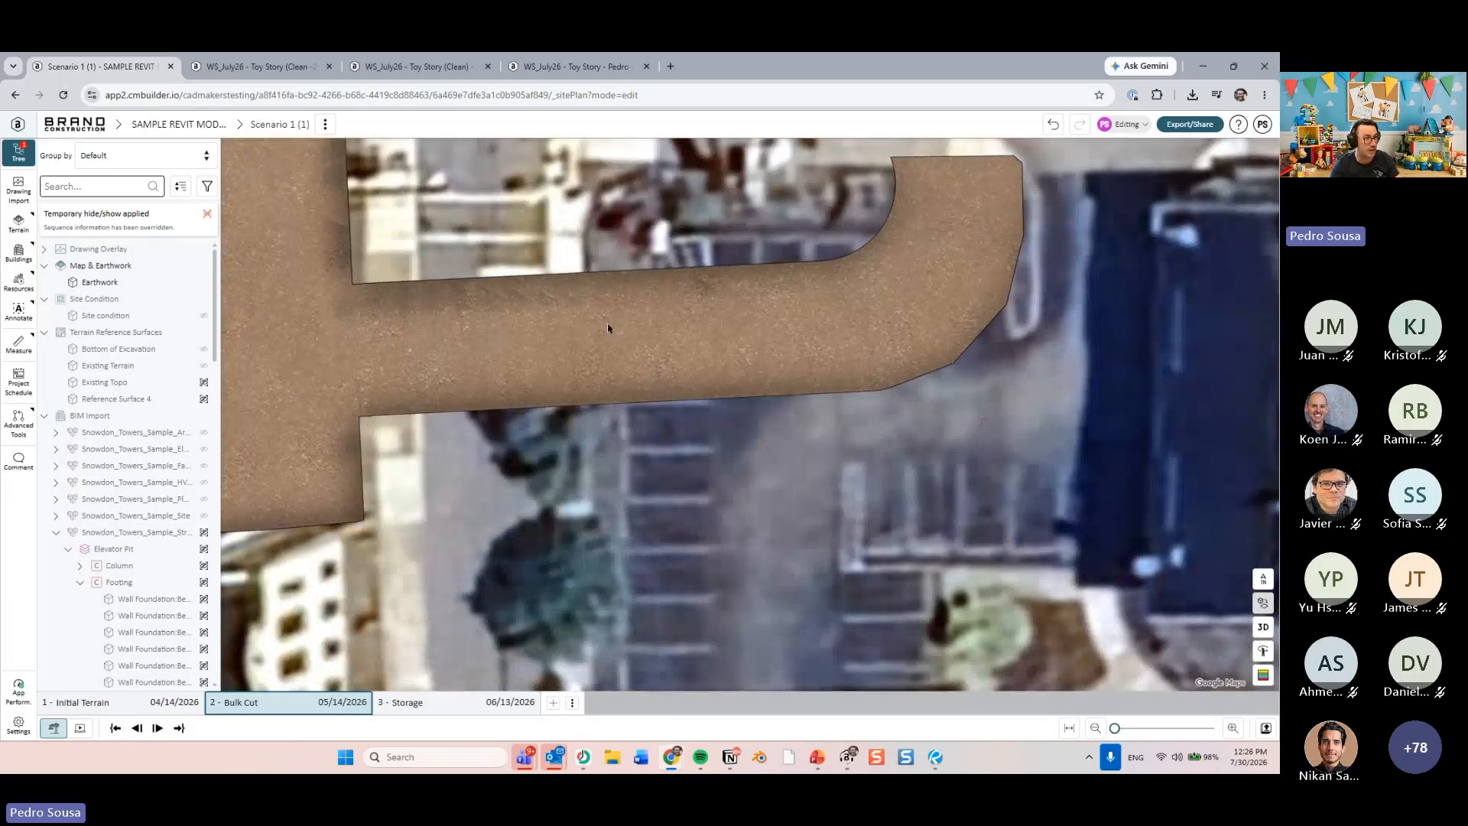
right_click(607, 322)
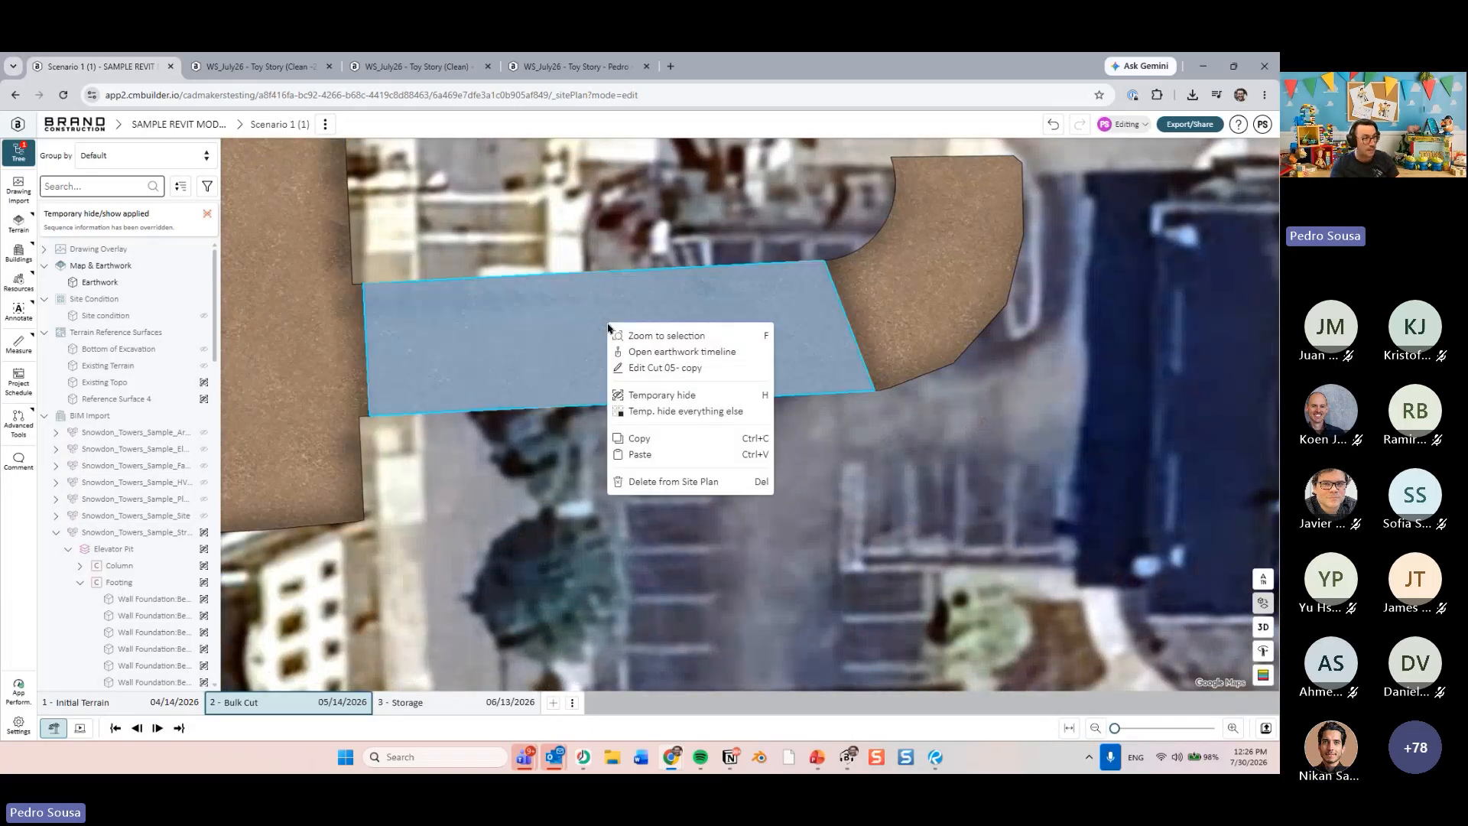
click(664, 368)
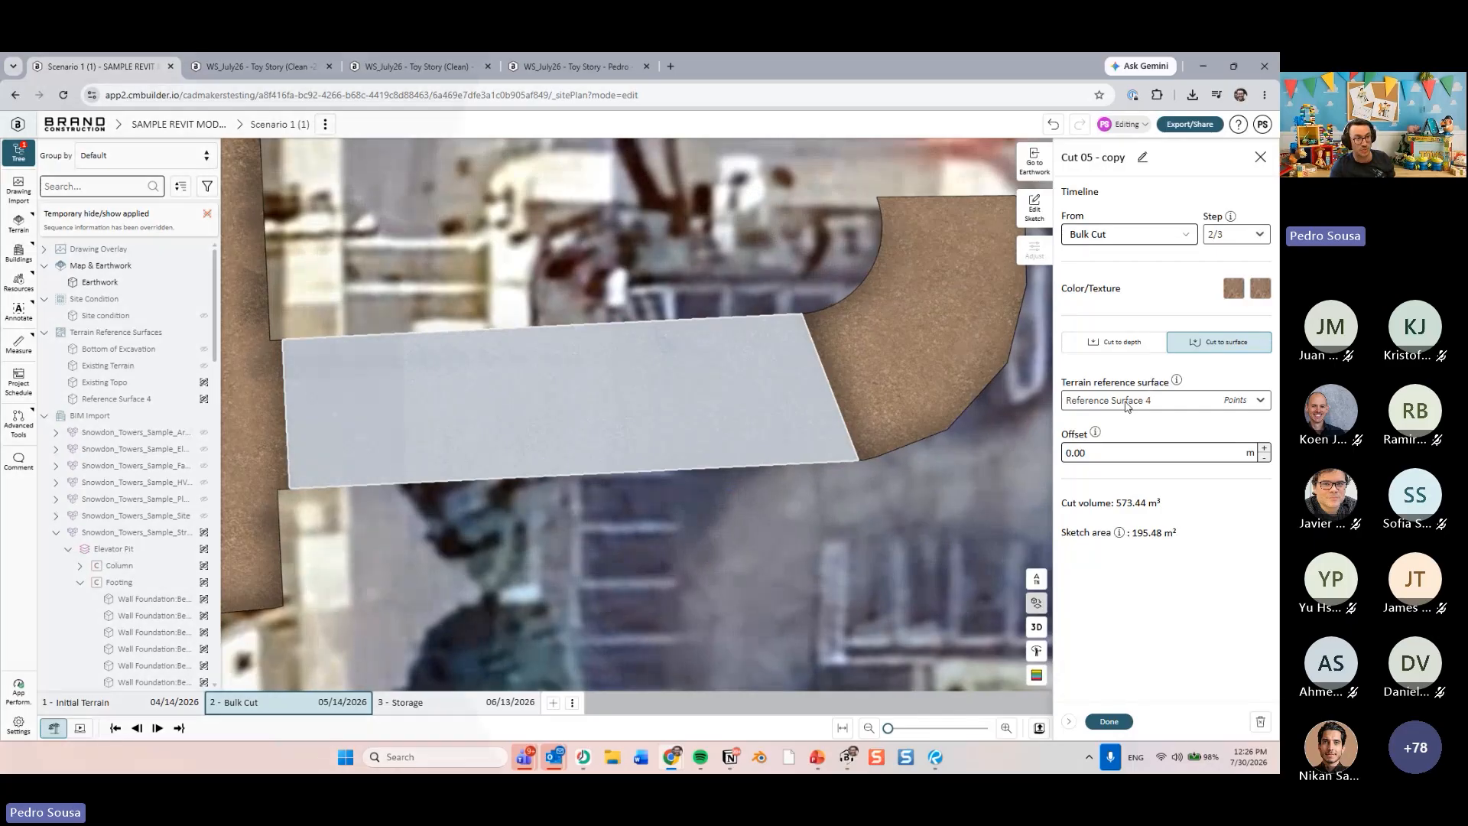
key(ctrl)
key(ctrl)
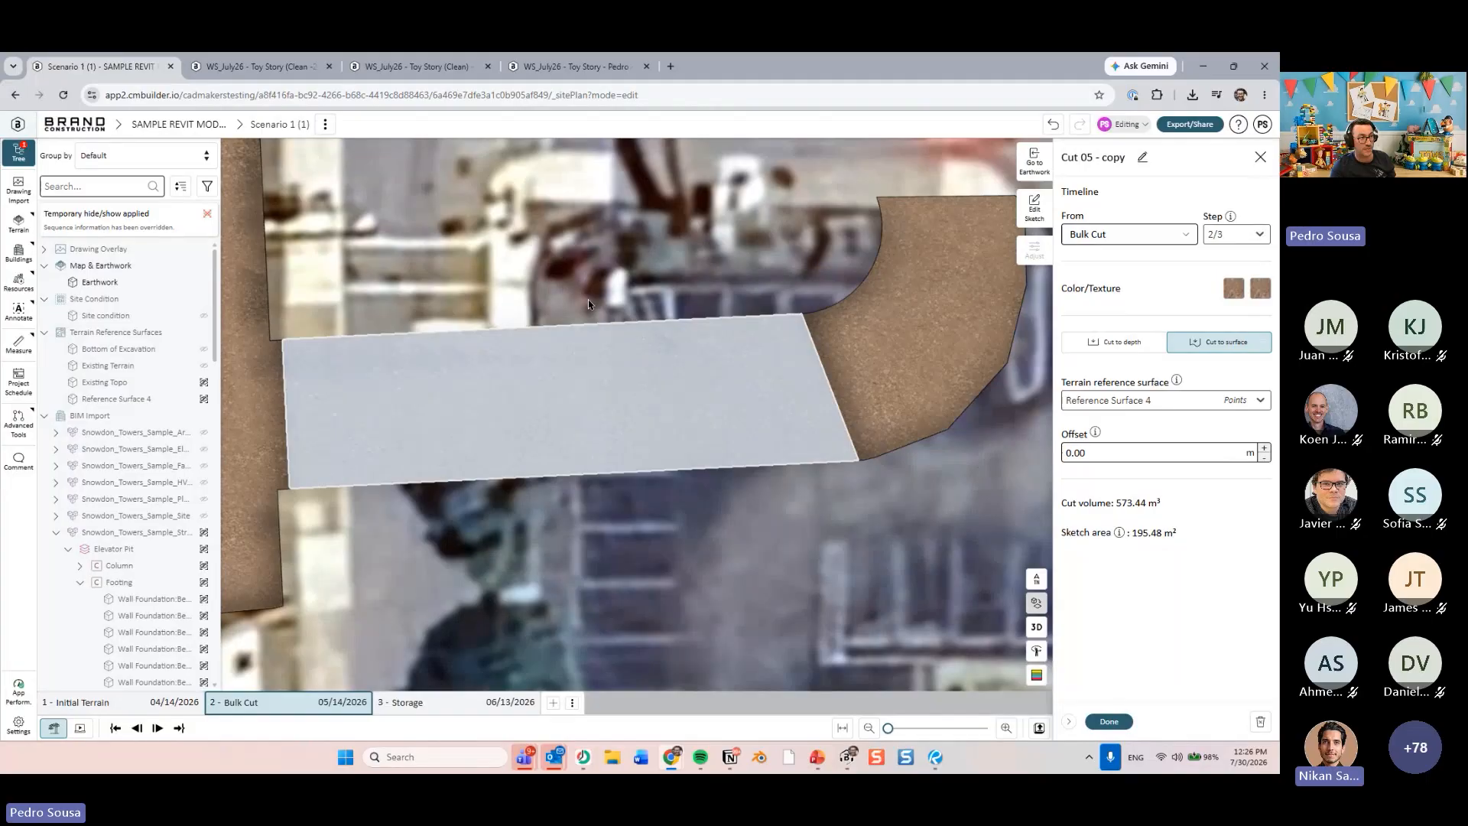
key(ctrl)
key(ctrl)
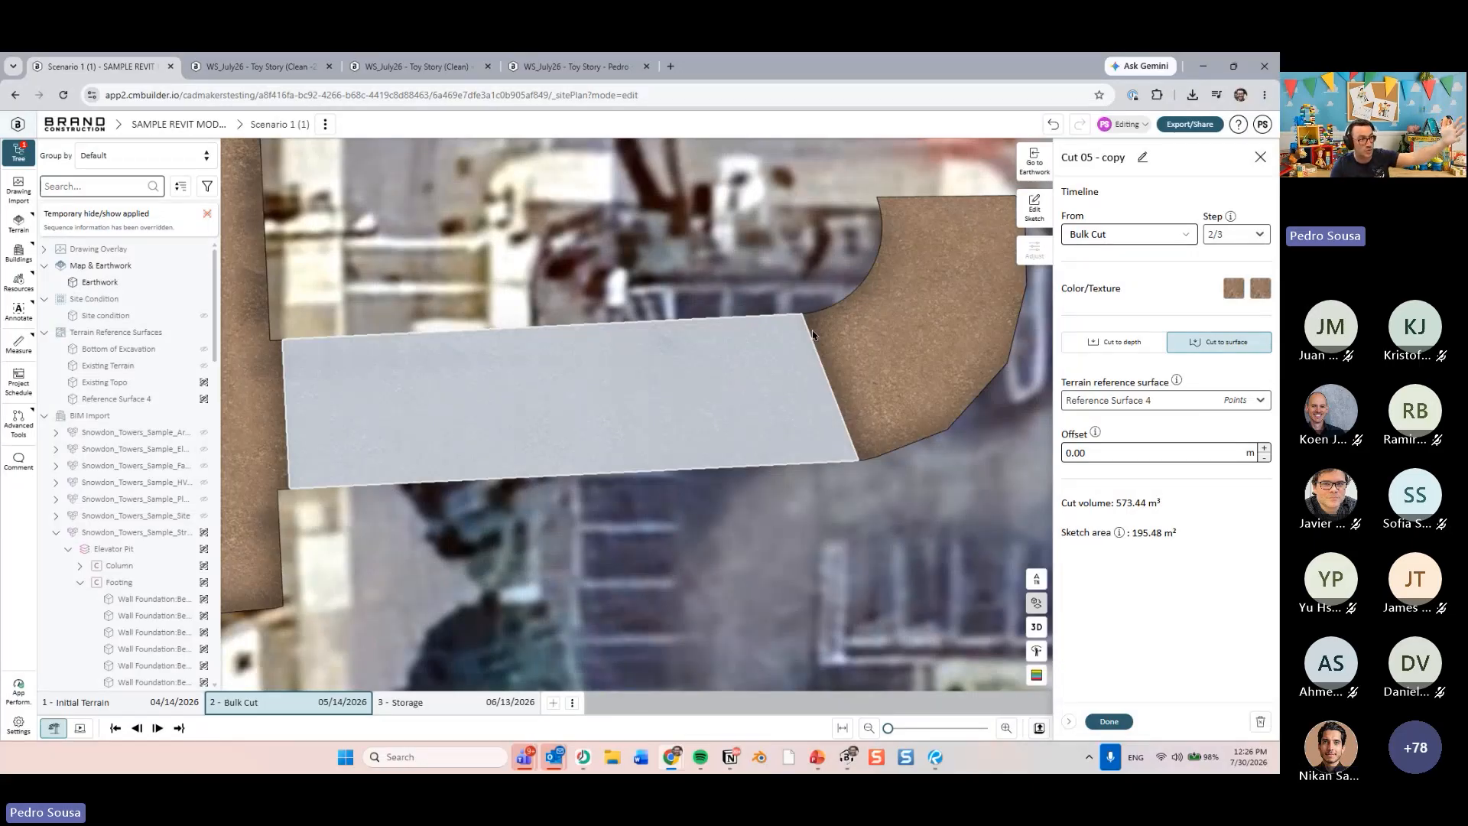
middle_drag(735, 316, 740, 367)
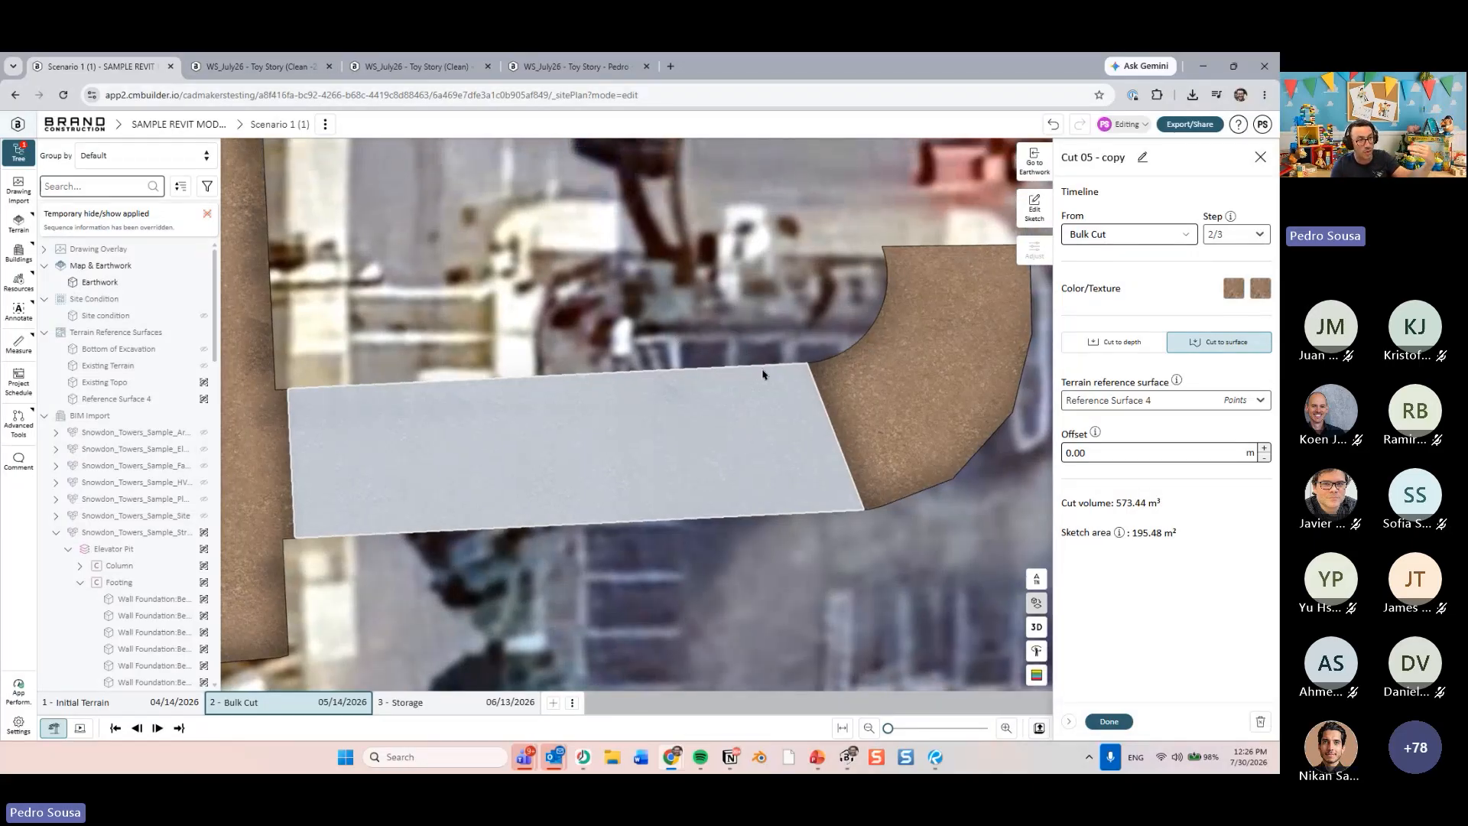
- Show Reference Surface 4 and examine it within the ramp excavation from above and in 3D
click(138, 397)
key(h)
middle_drag(621, 342, 641, 444)
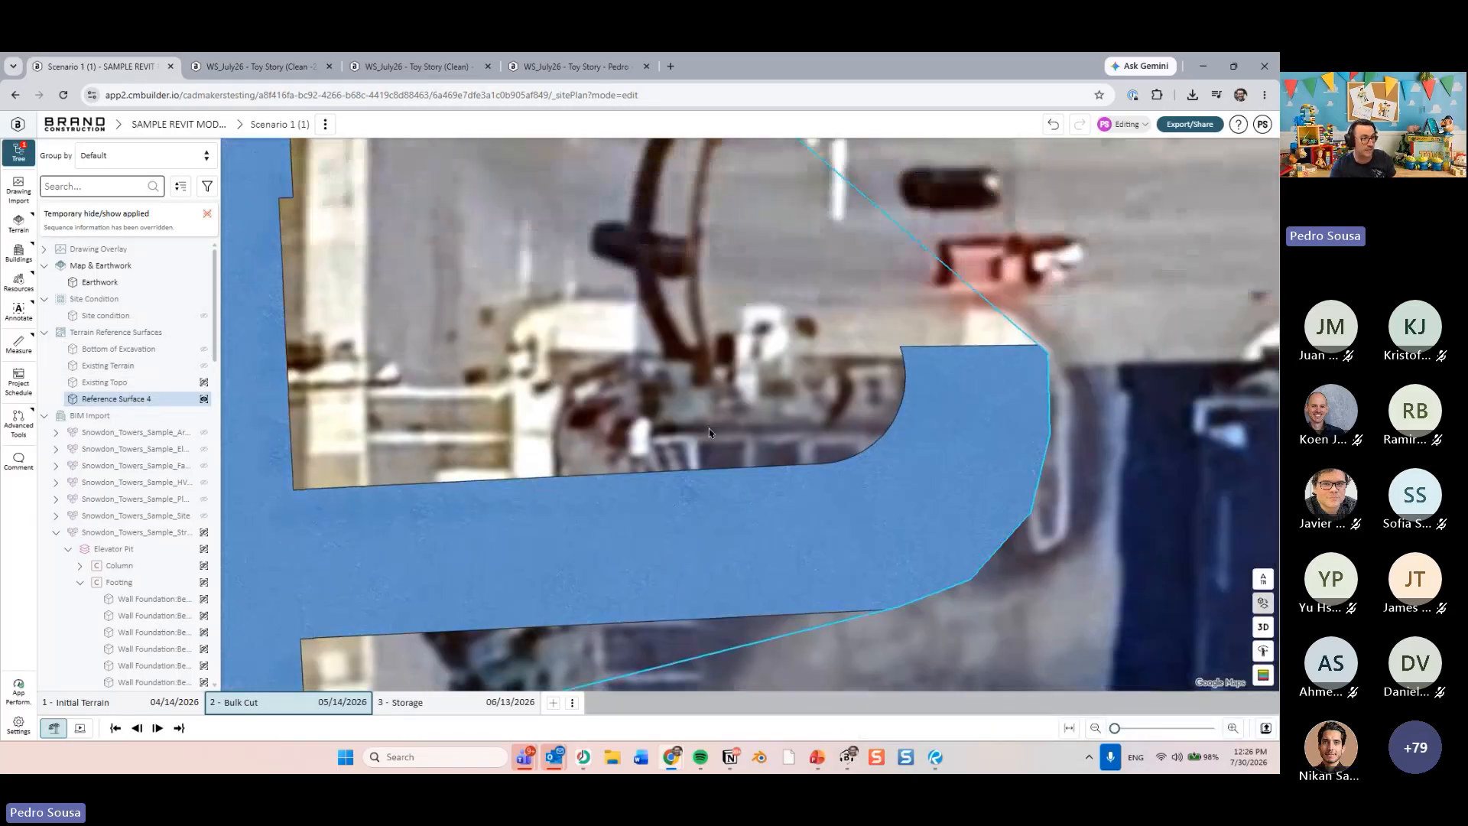
scroll(641, 444, down, 2)
click(749, 390)
click(626, 433)
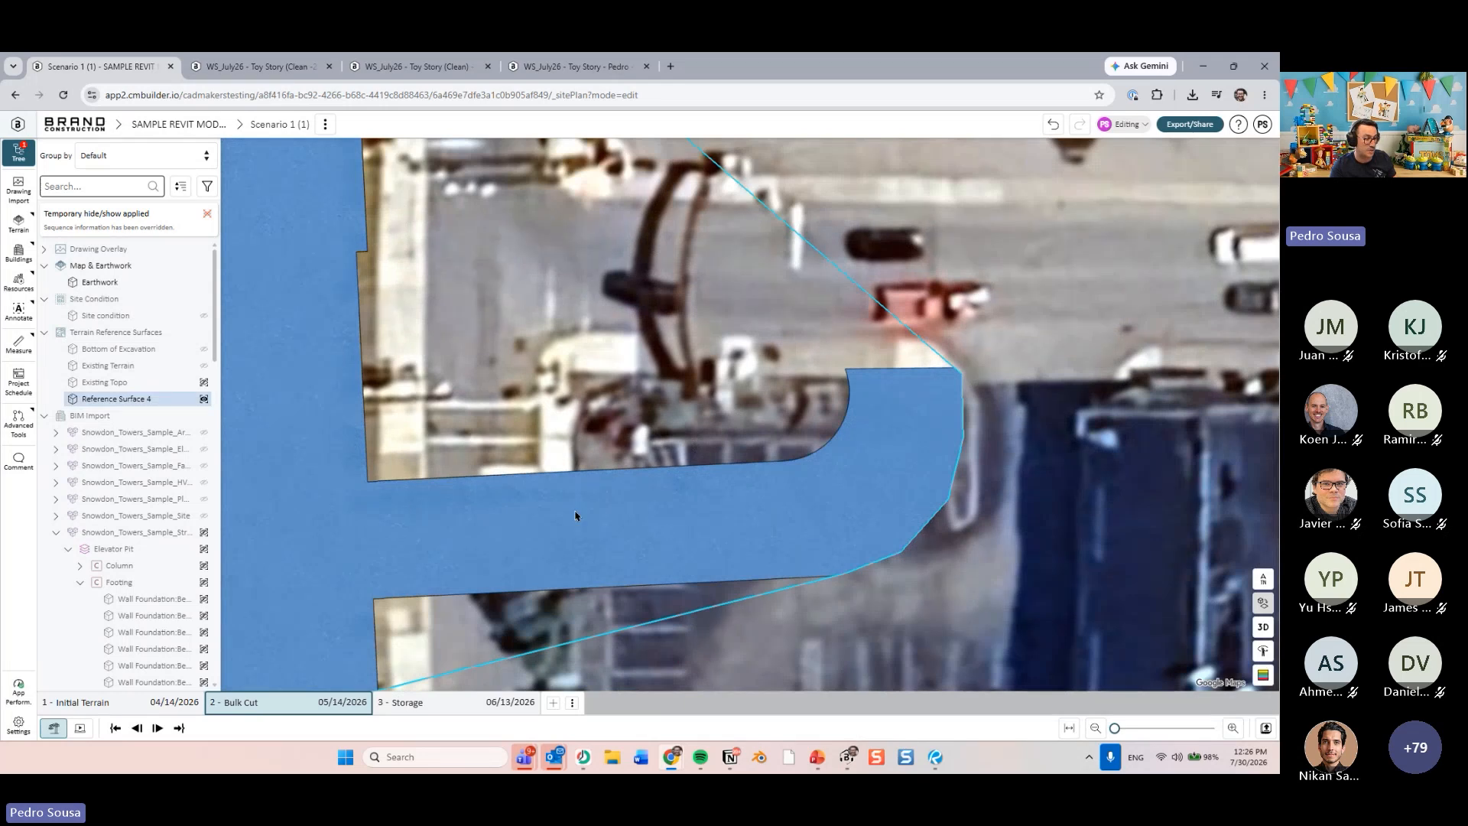
scroll(575, 516, up, 1)
middle_drag(575, 516, 617, 344)
click(627, 312)
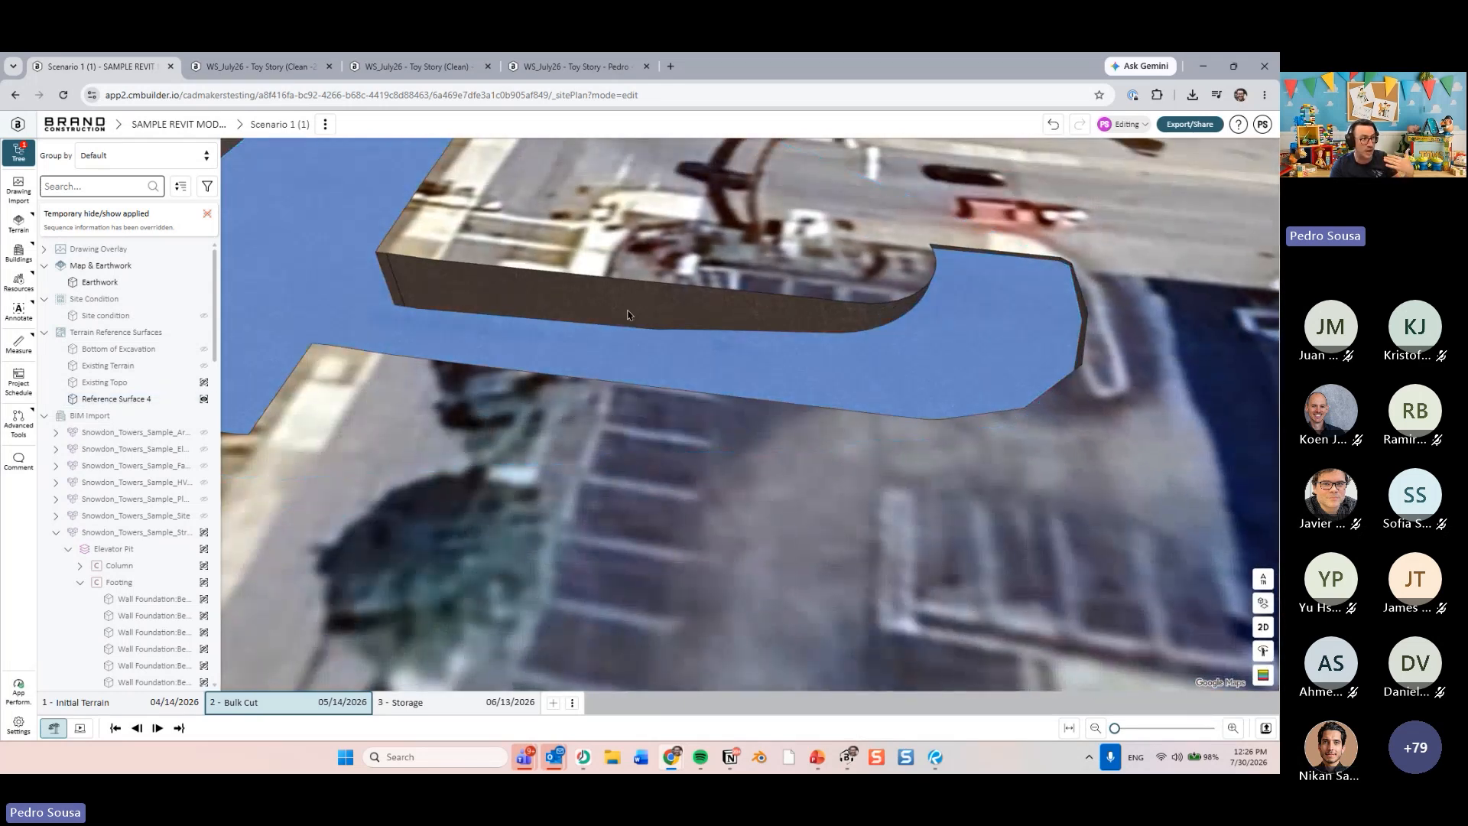
- Reopen the sketch of Cut 05 - copy, offset its outline outward by 0.50 m without keeping the original line, and confirm
right_click(628, 311)
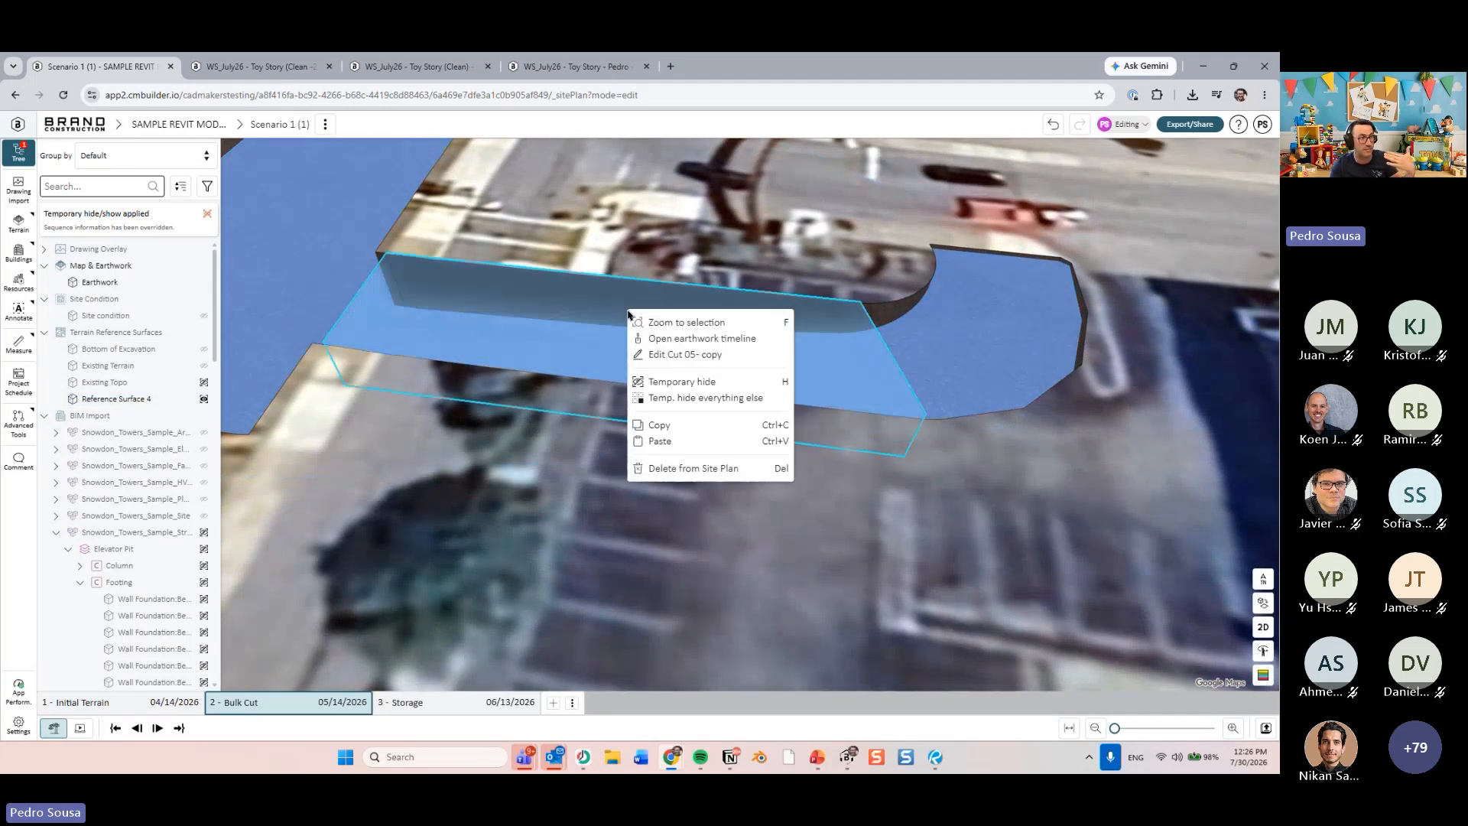
click(666, 354)
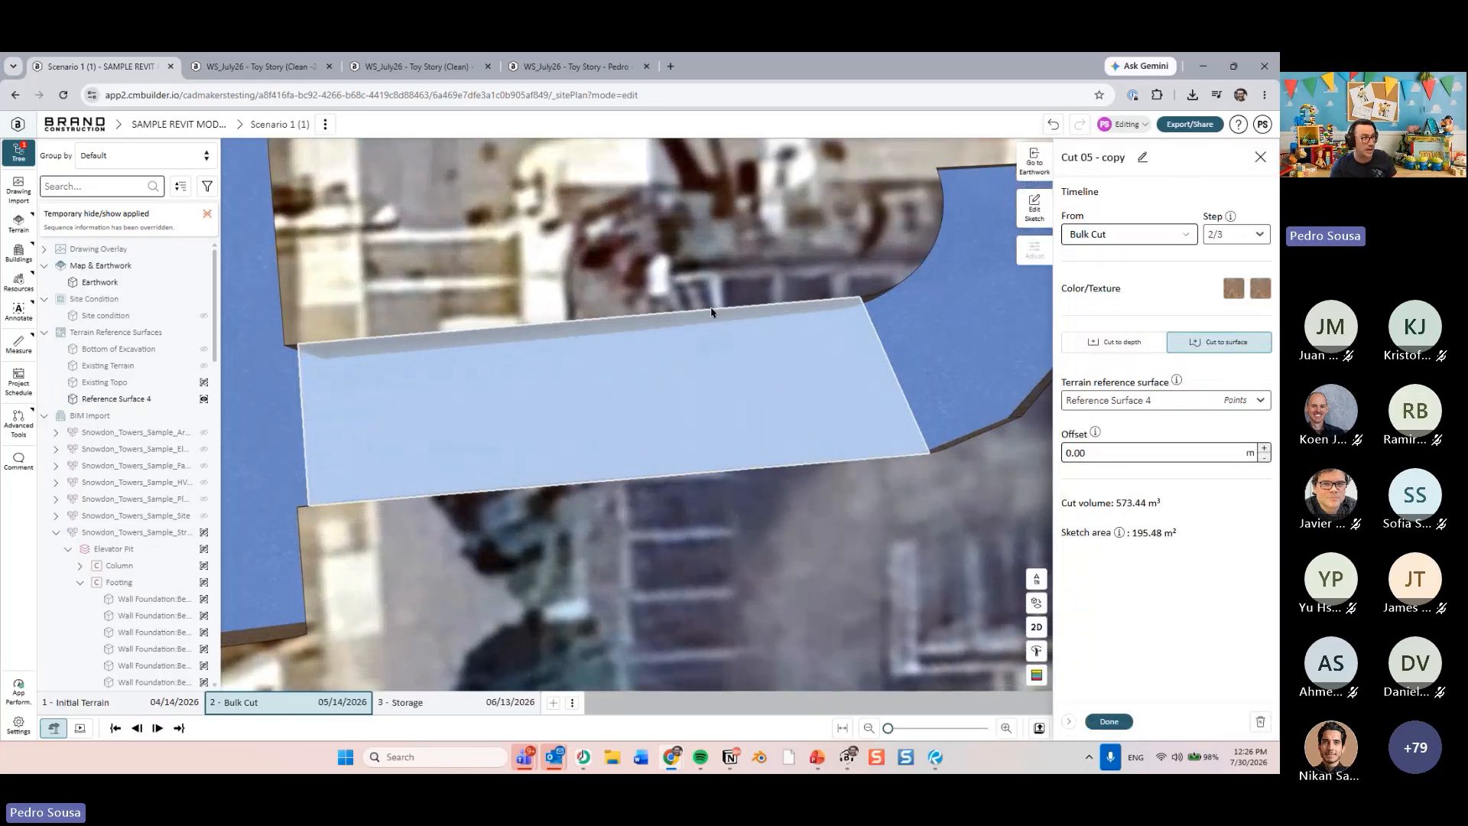
click(1034, 210)
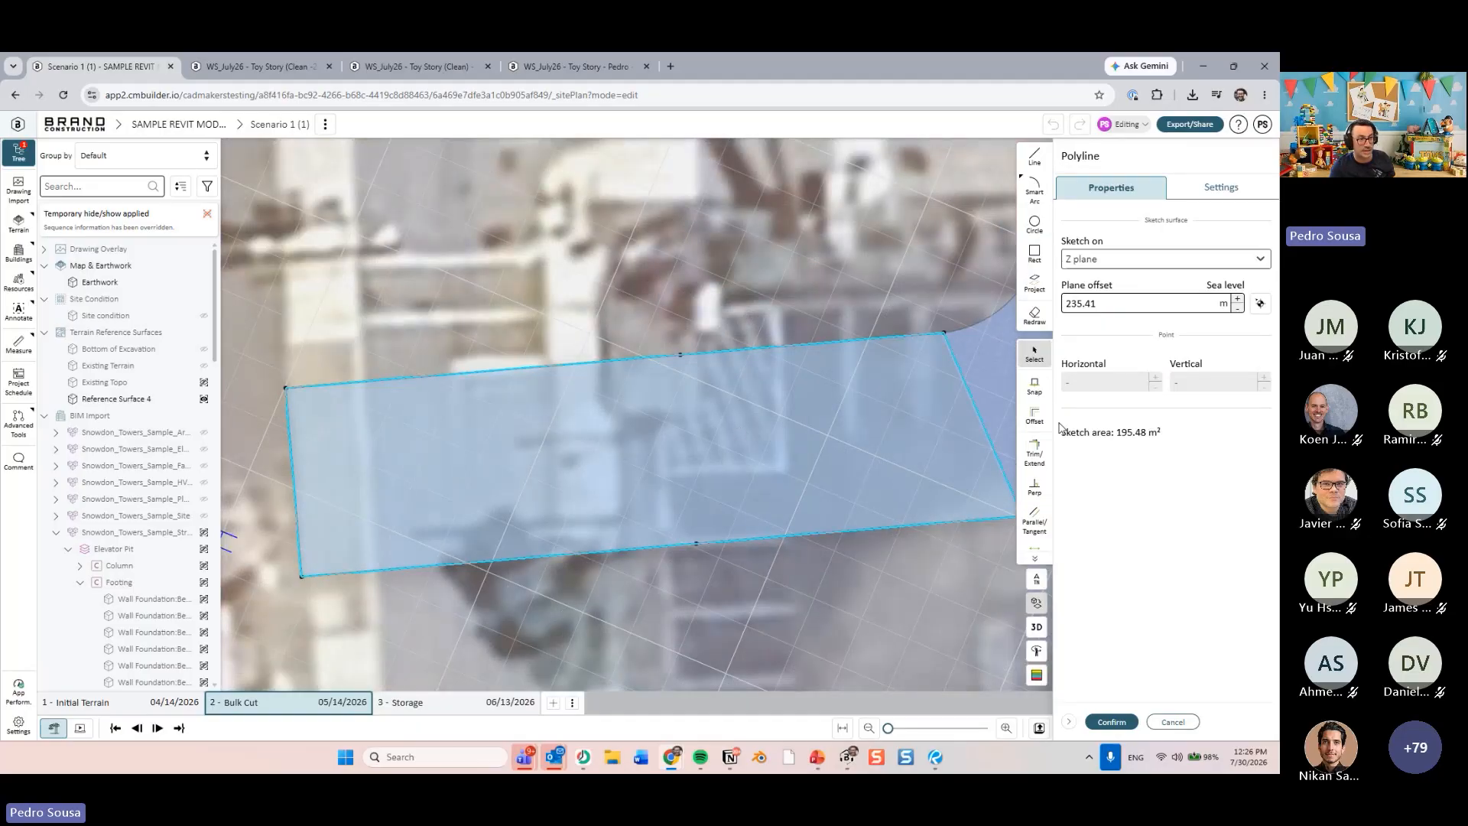
click(1037, 417)
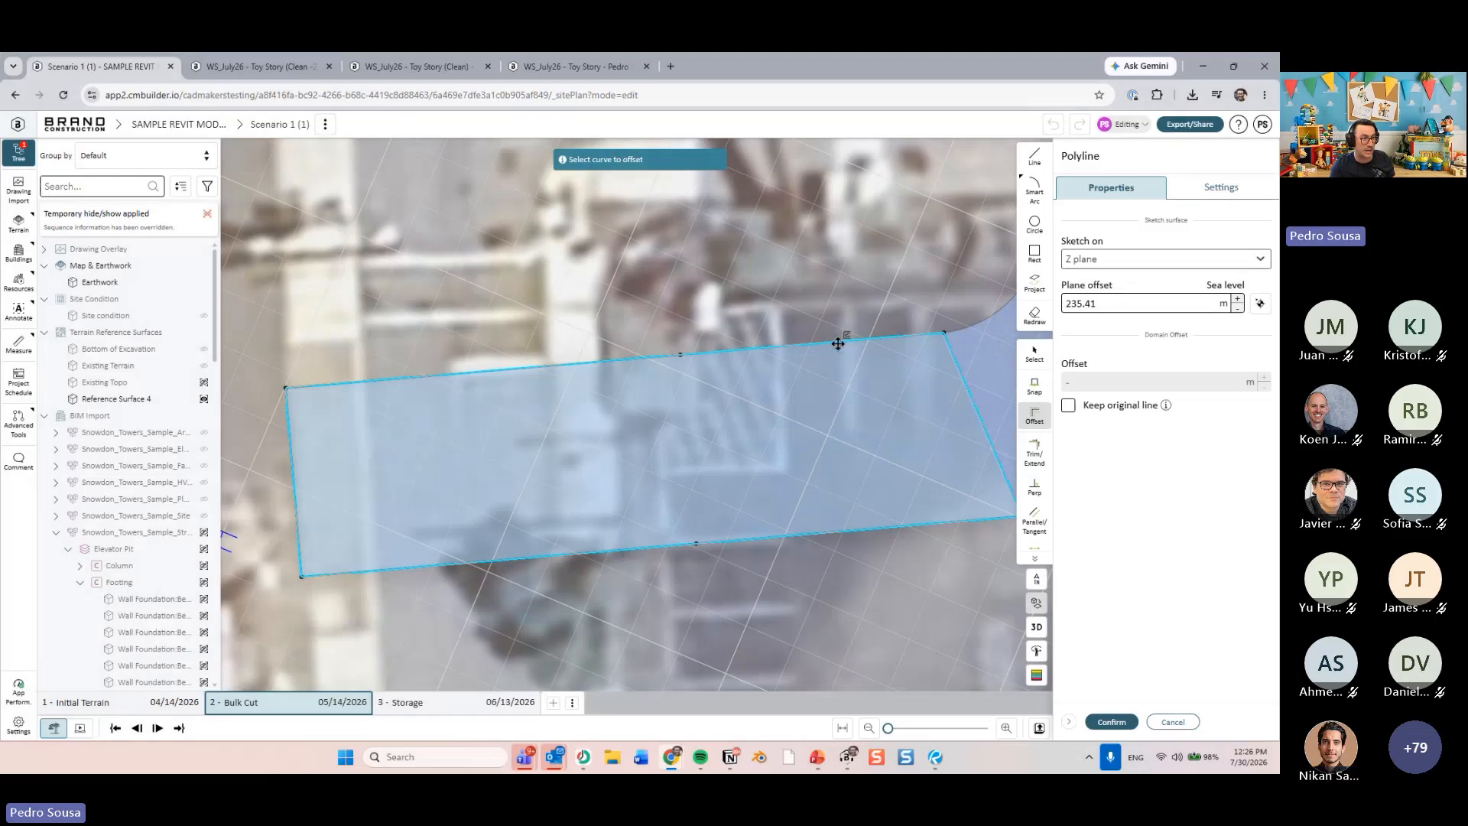
click(838, 344)
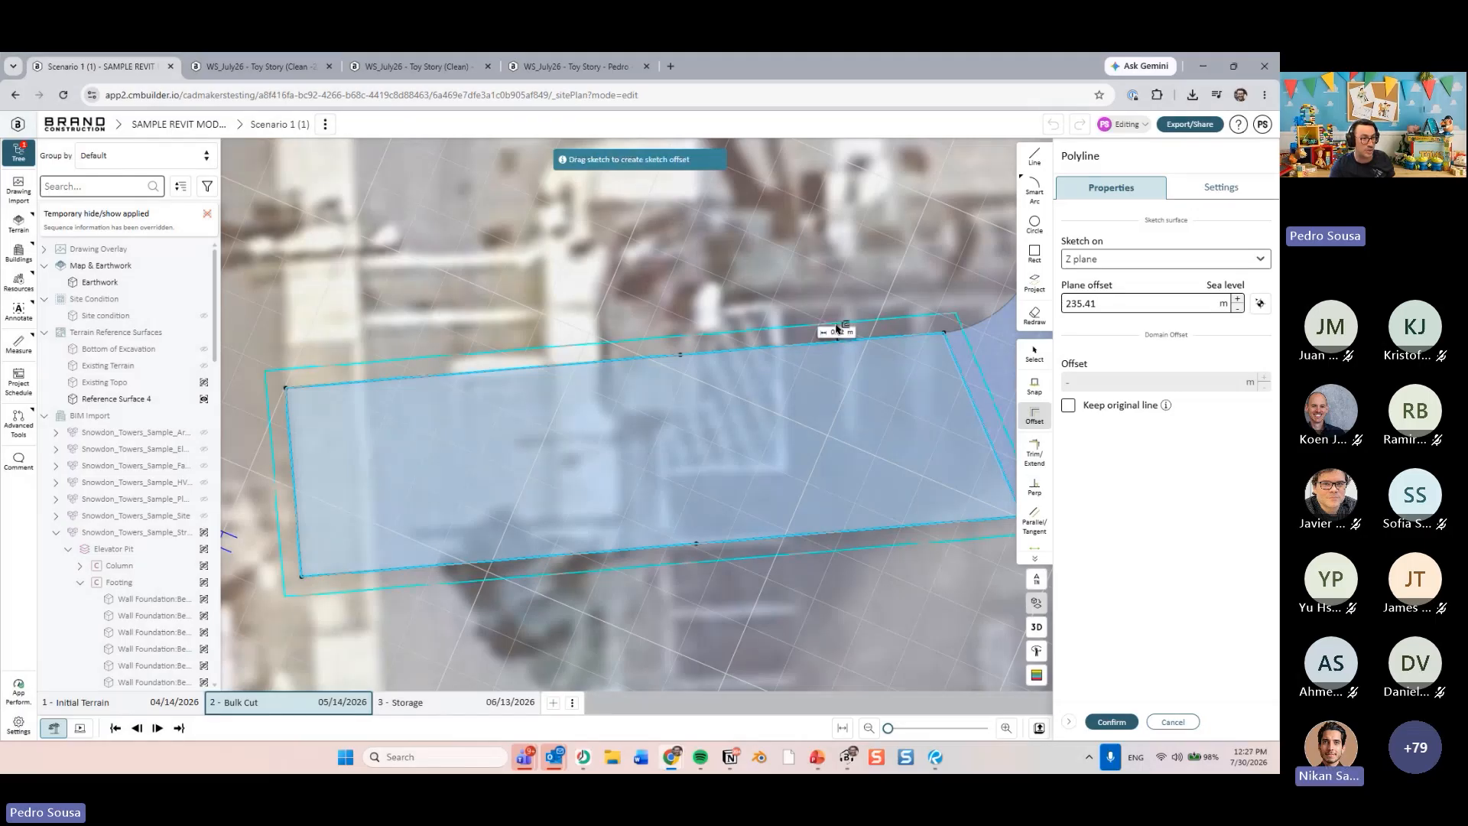
click(1110, 390)
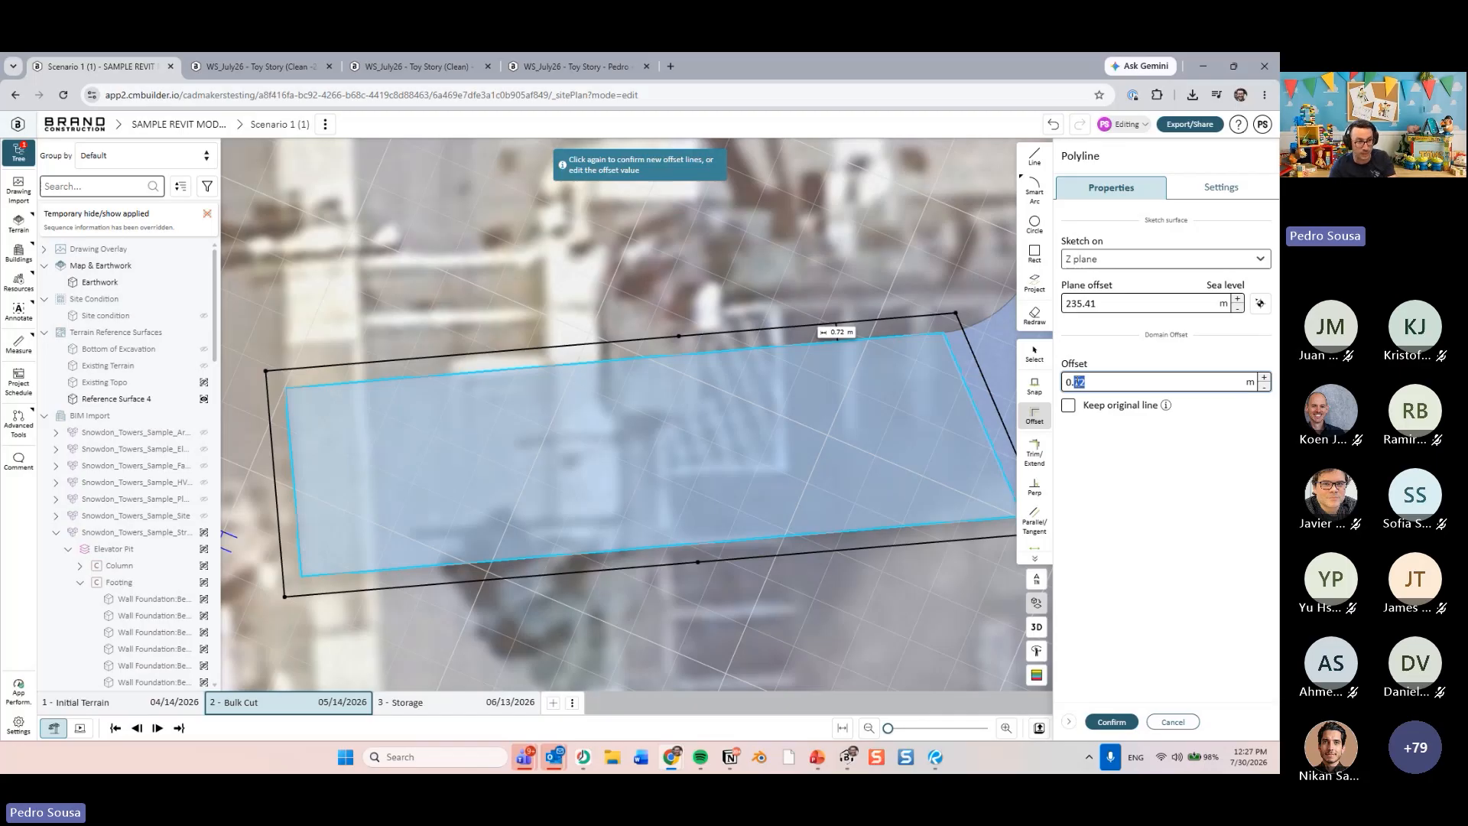
text(50)
key(Return)
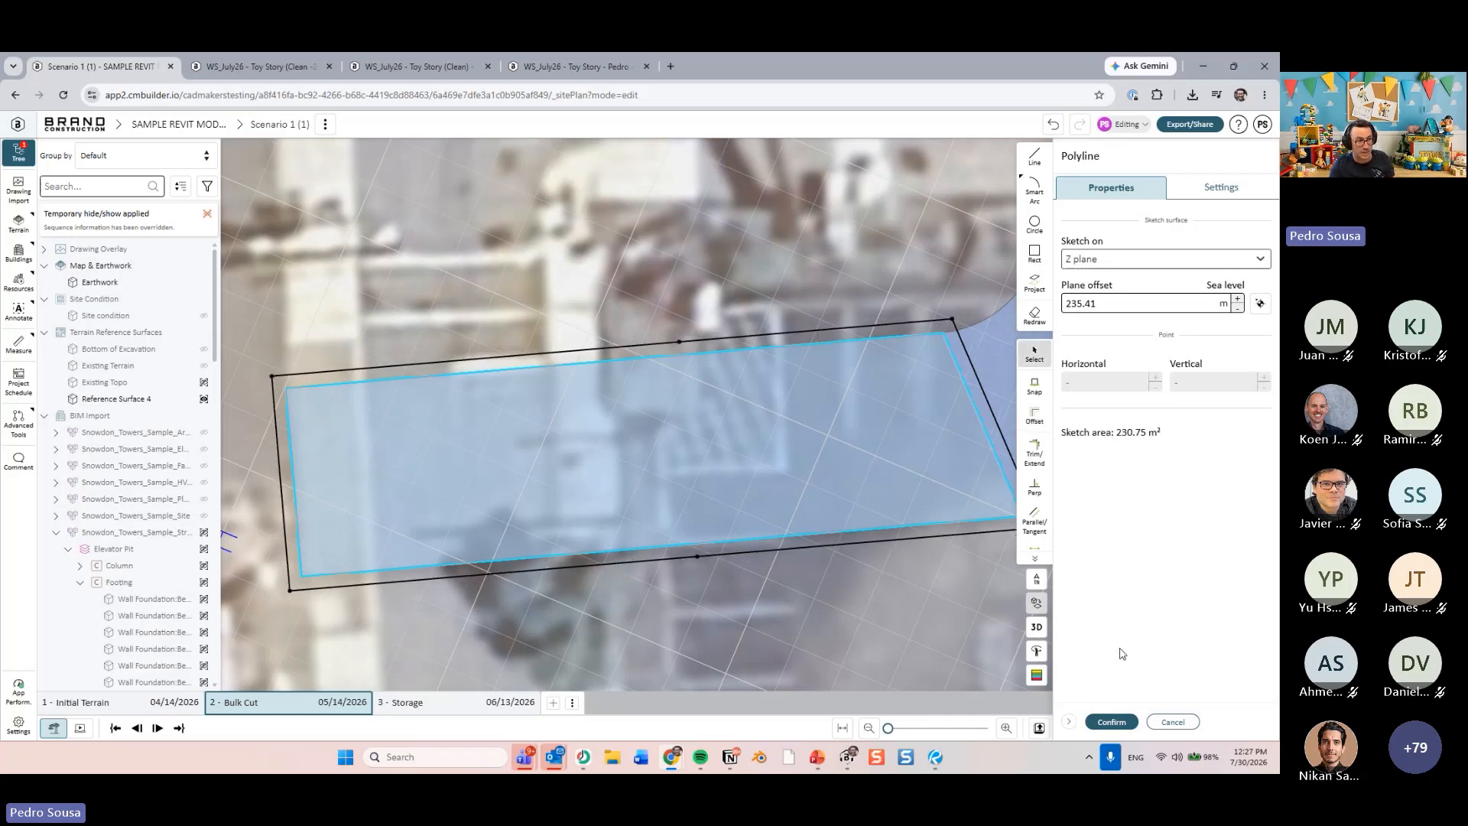
click(1122, 725)
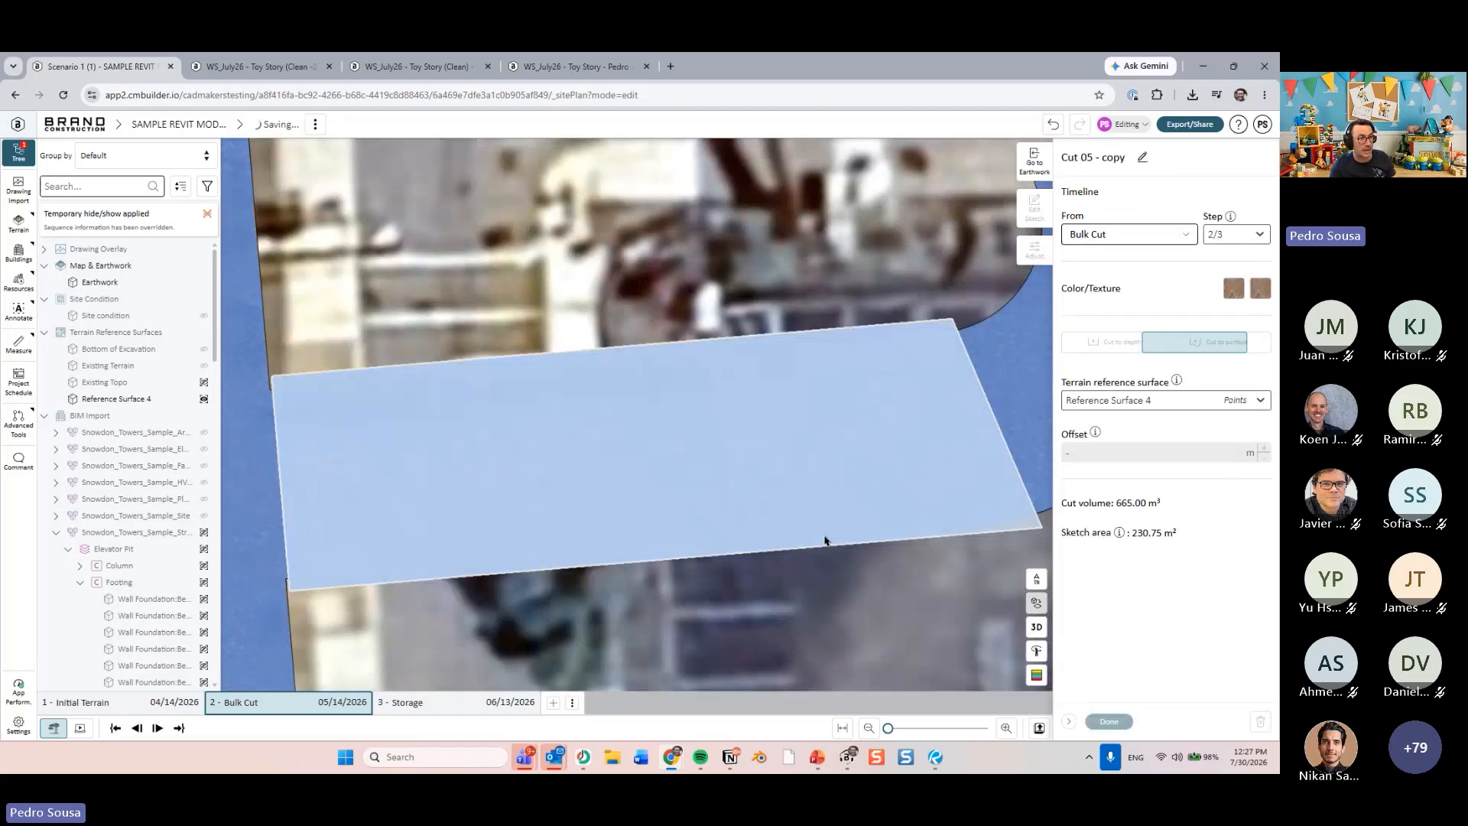
- Examine the widened ramp excavation in 3D and compare its edges with Reference Surface 4
click(860, 610)
middle_drag(905, 656, 725, 315)
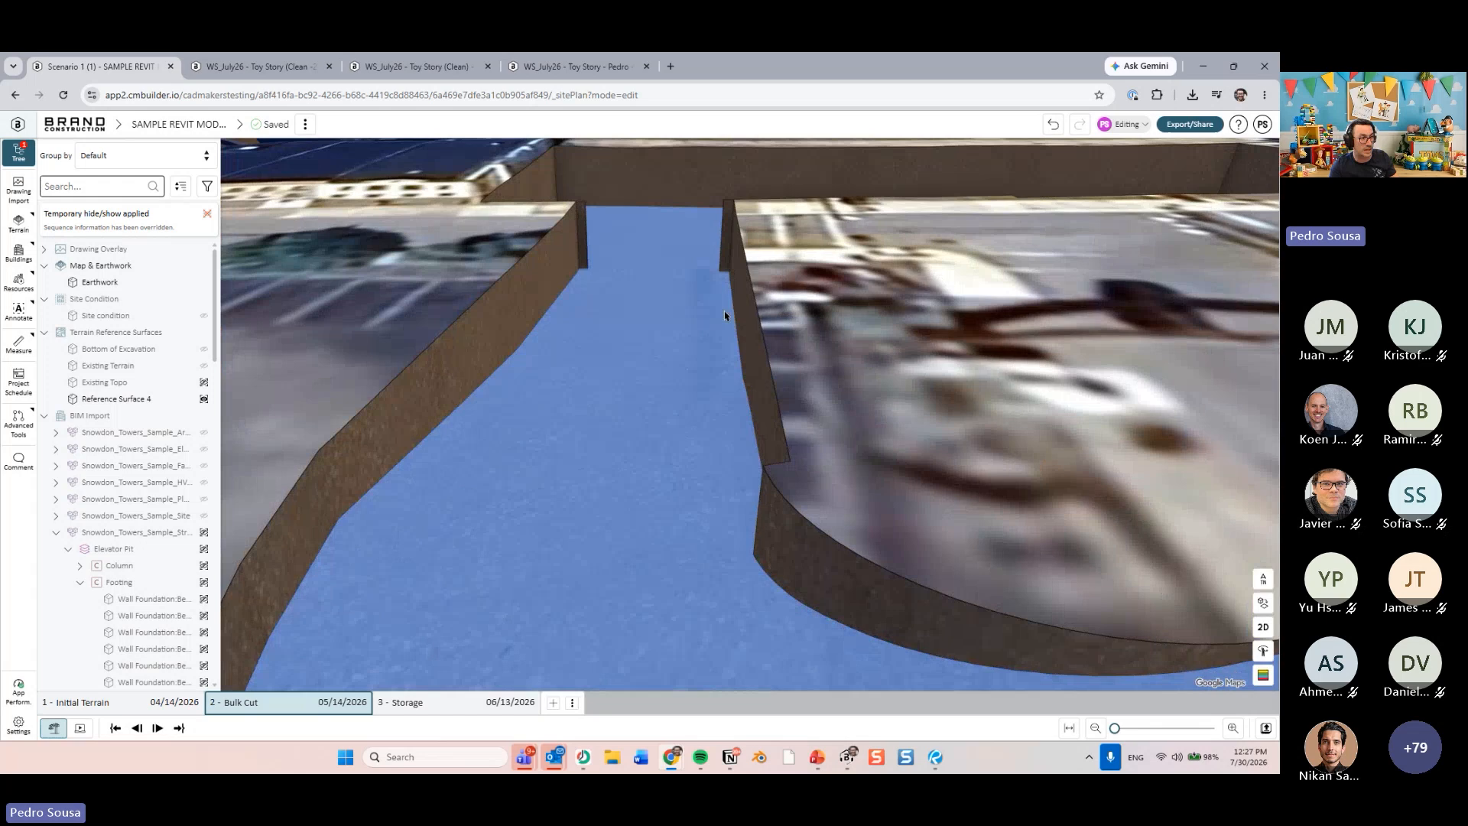
middle_drag(732, 383, 714, 332)
click(714, 336)
middle_drag(798, 492, 693, 251)
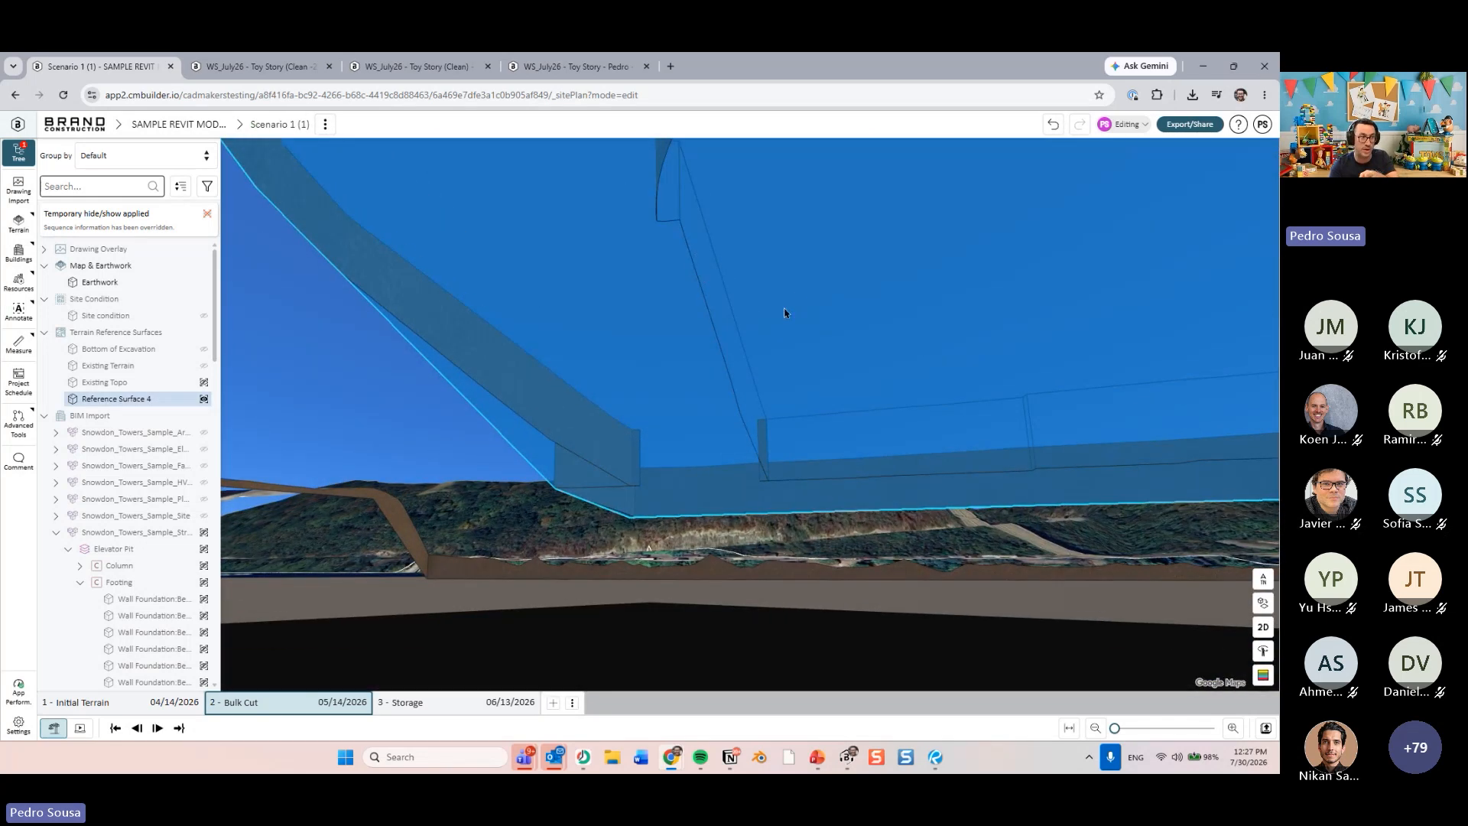
- Open Reference Surface 4 for editing, inspect its points along the ramp in 3D and from above, and cancel
click(182, 398)
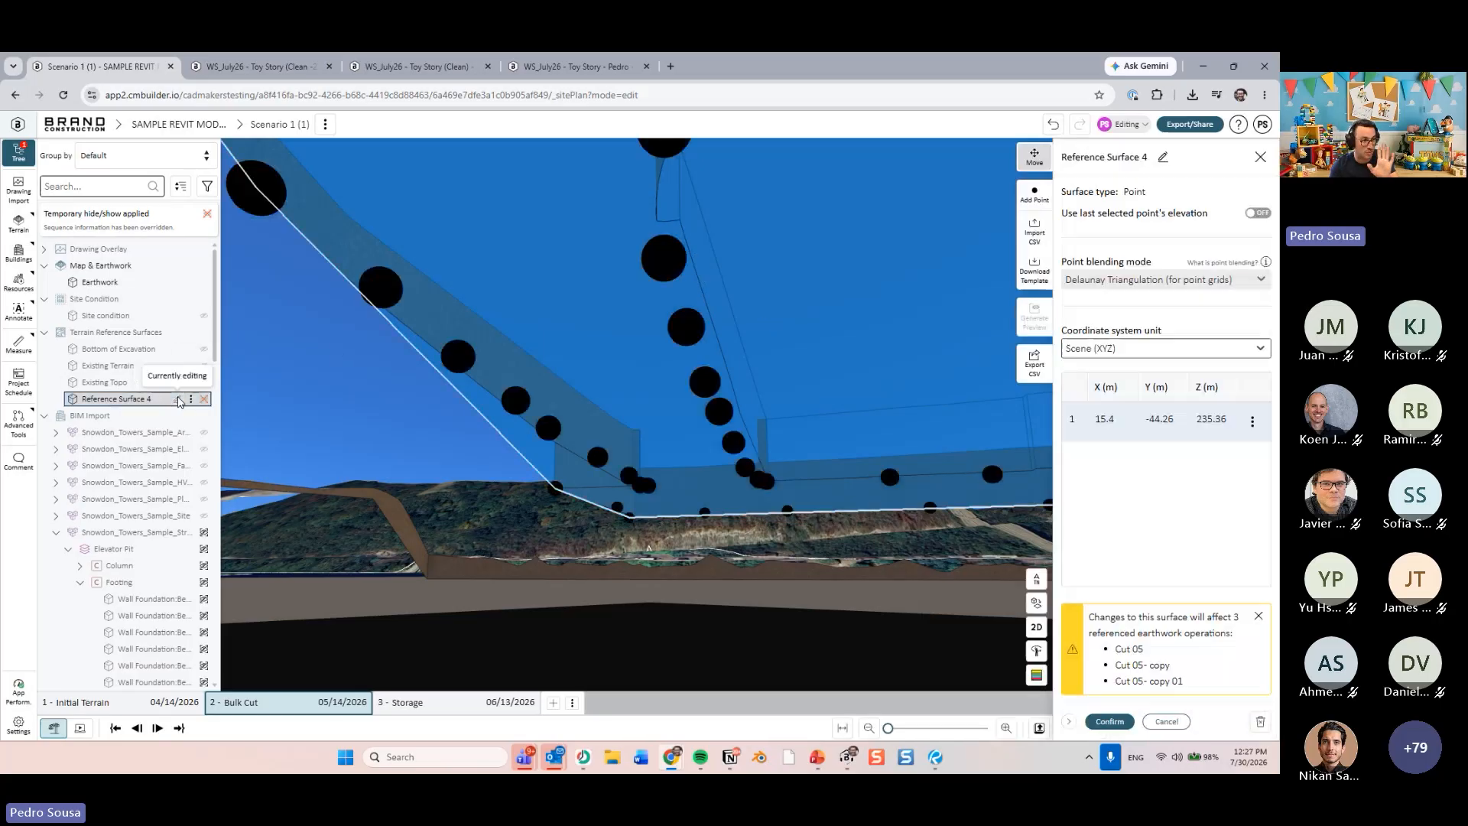
middle_drag(949, 313, 729, 383)
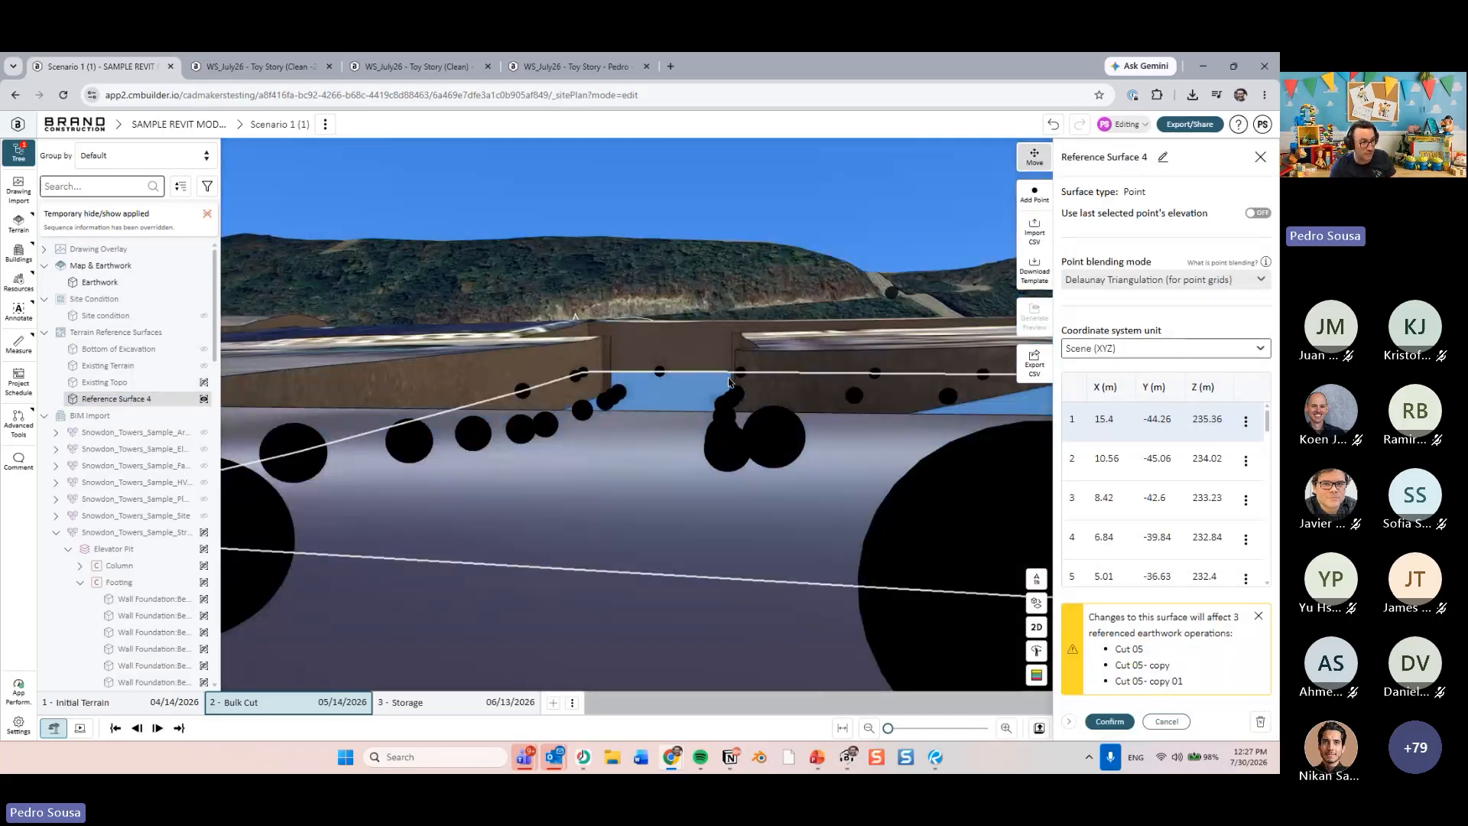
click(1036, 627)
scroll(661, 419, up, 3)
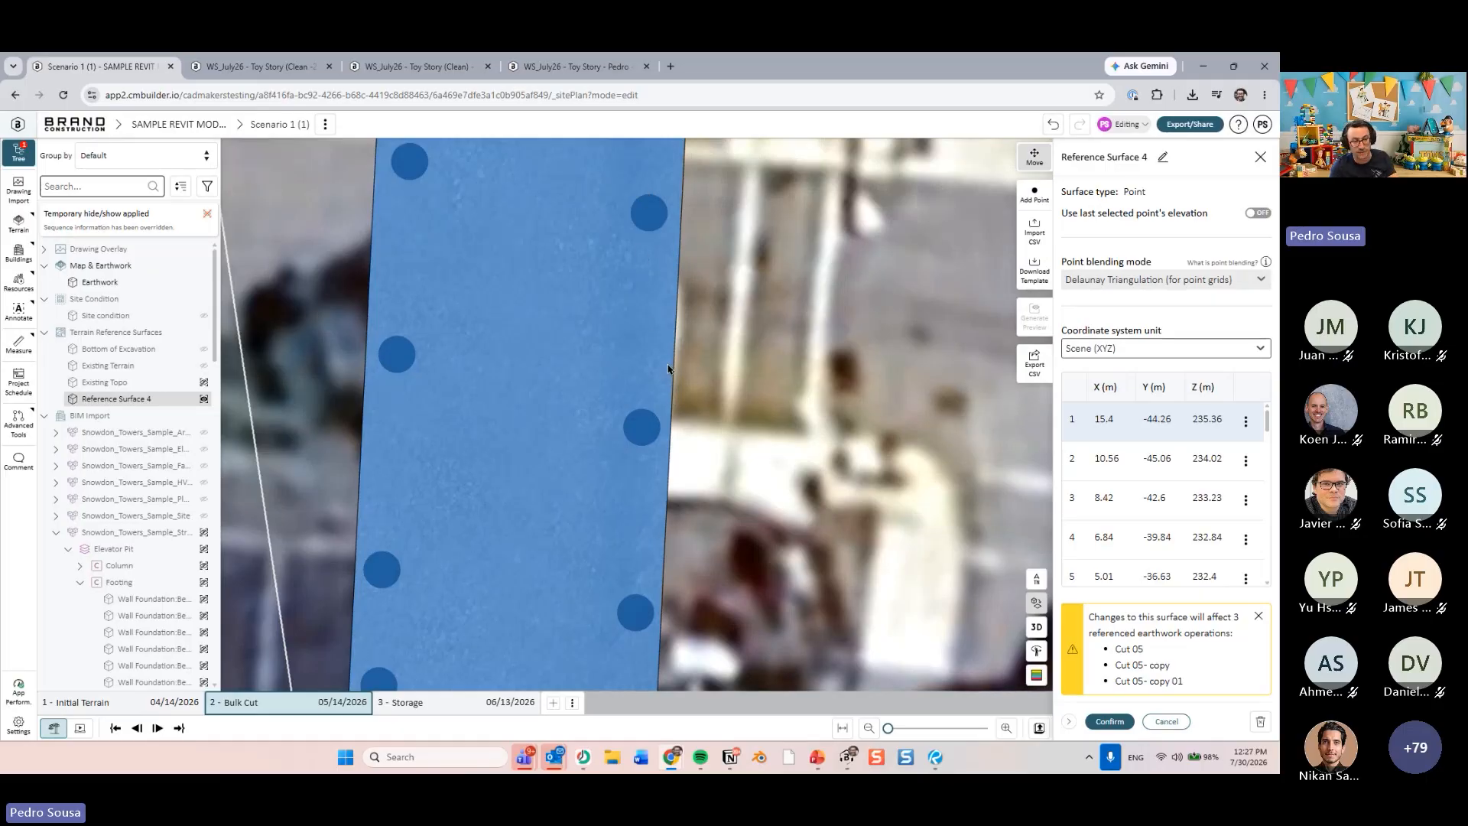
click(1167, 721)
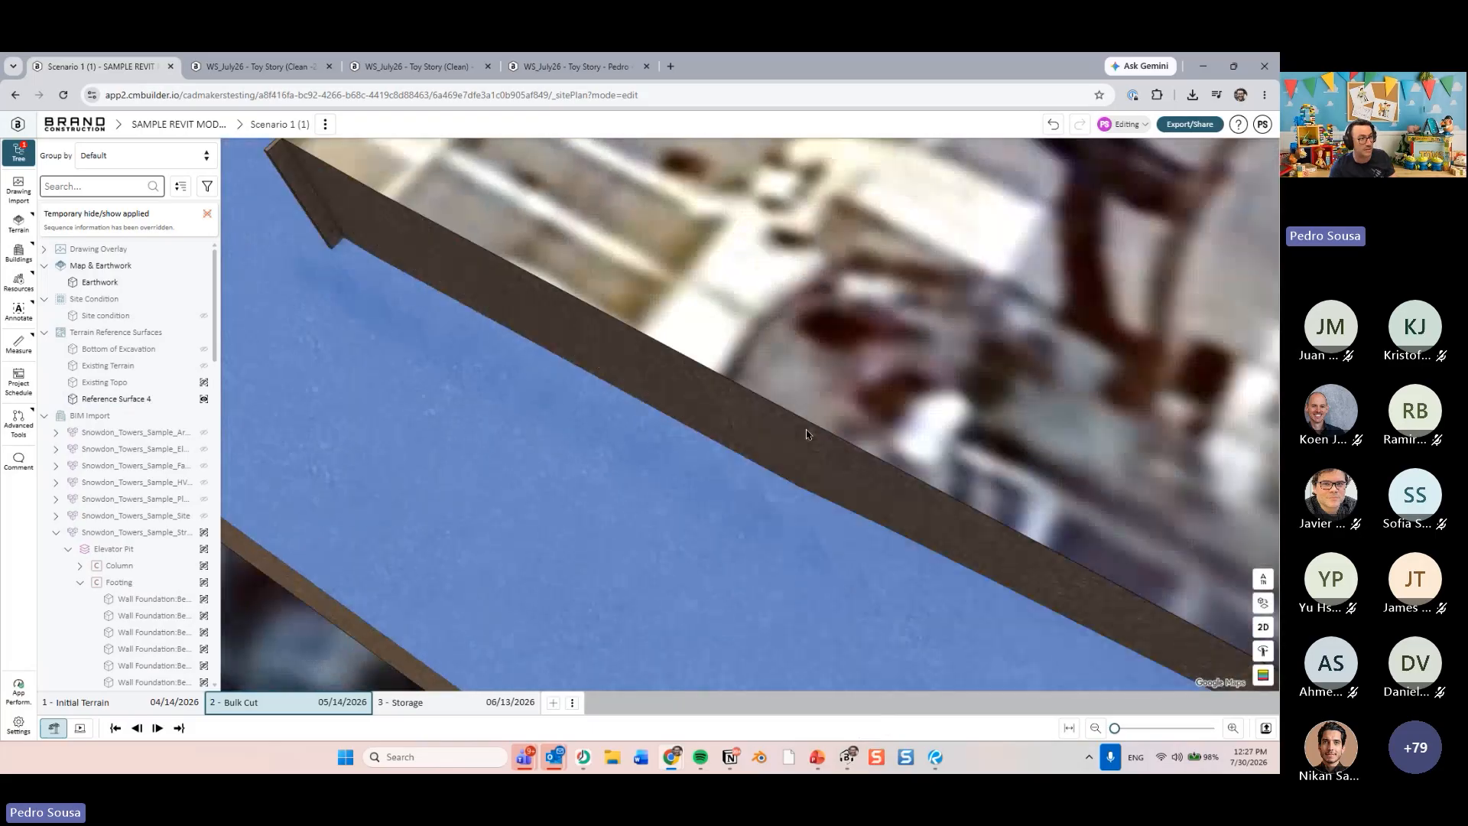
- Inspect the ramp's side walls and its junction with the building excavation in 3D
middle_drag(806, 435, 832, 476)
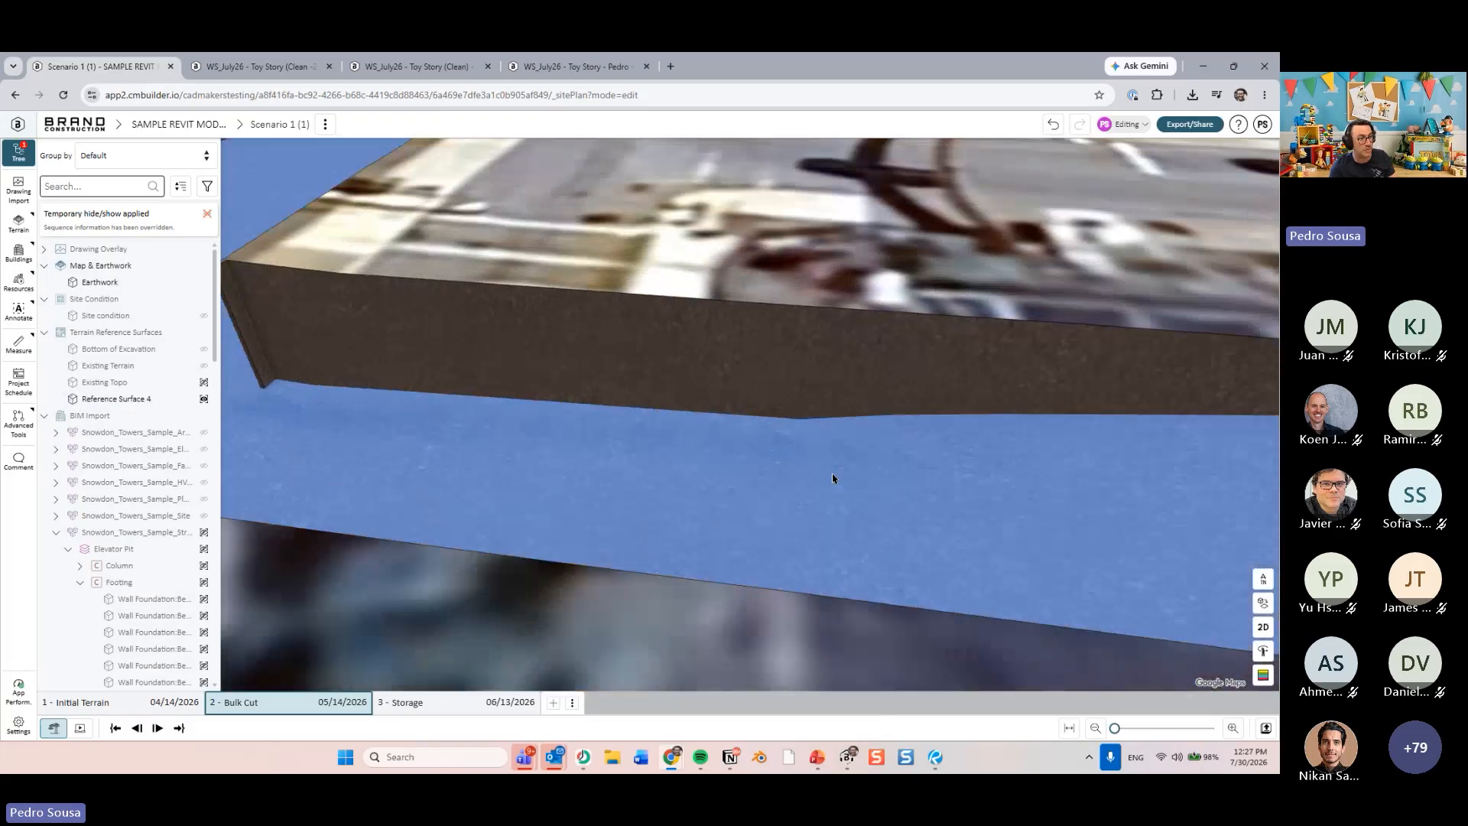
click(832, 475)
middle_drag(650, 514, 683, 404)
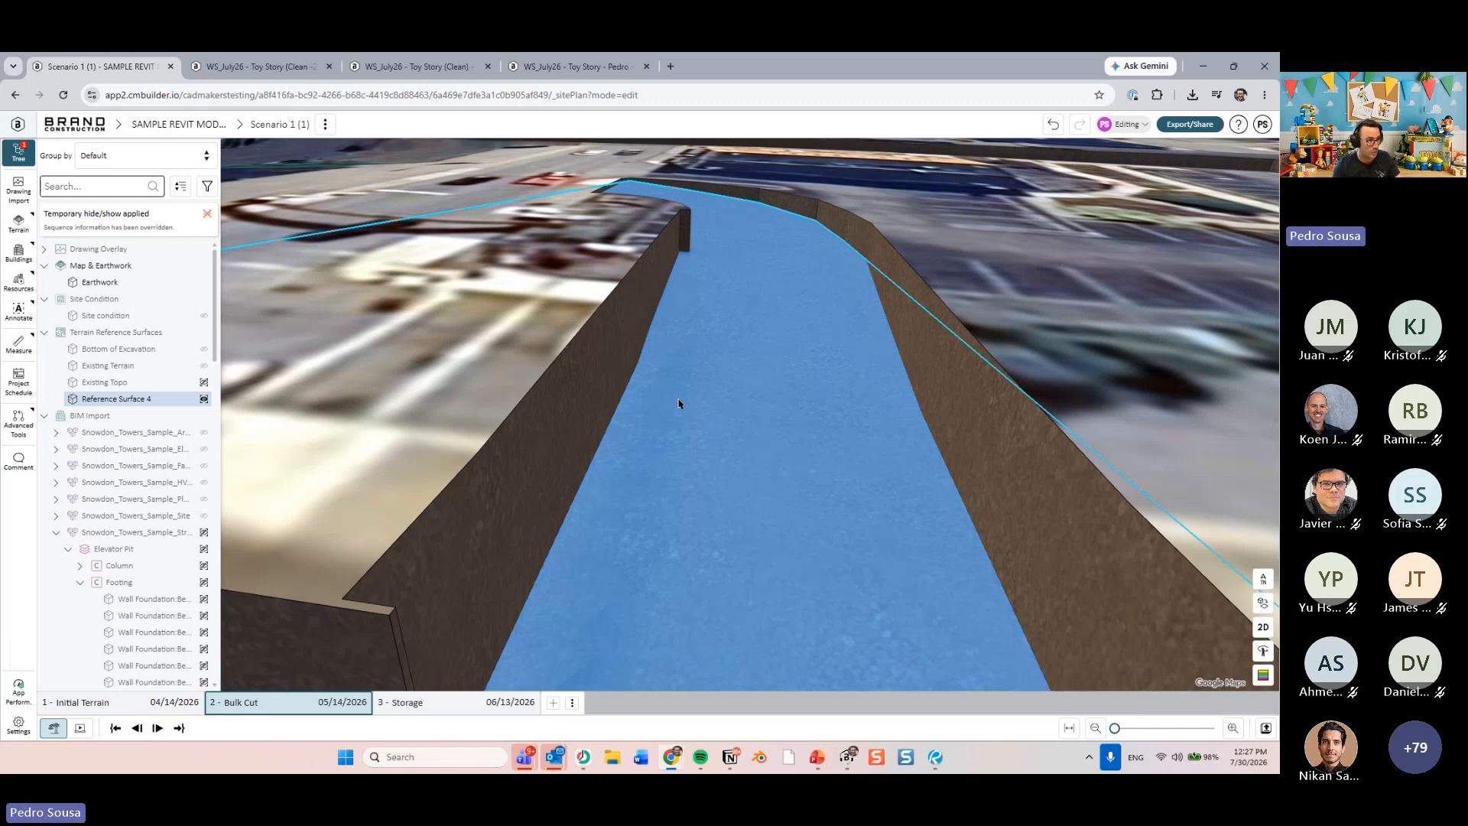
click(529, 307)
scroll(536, 303, down, 3)
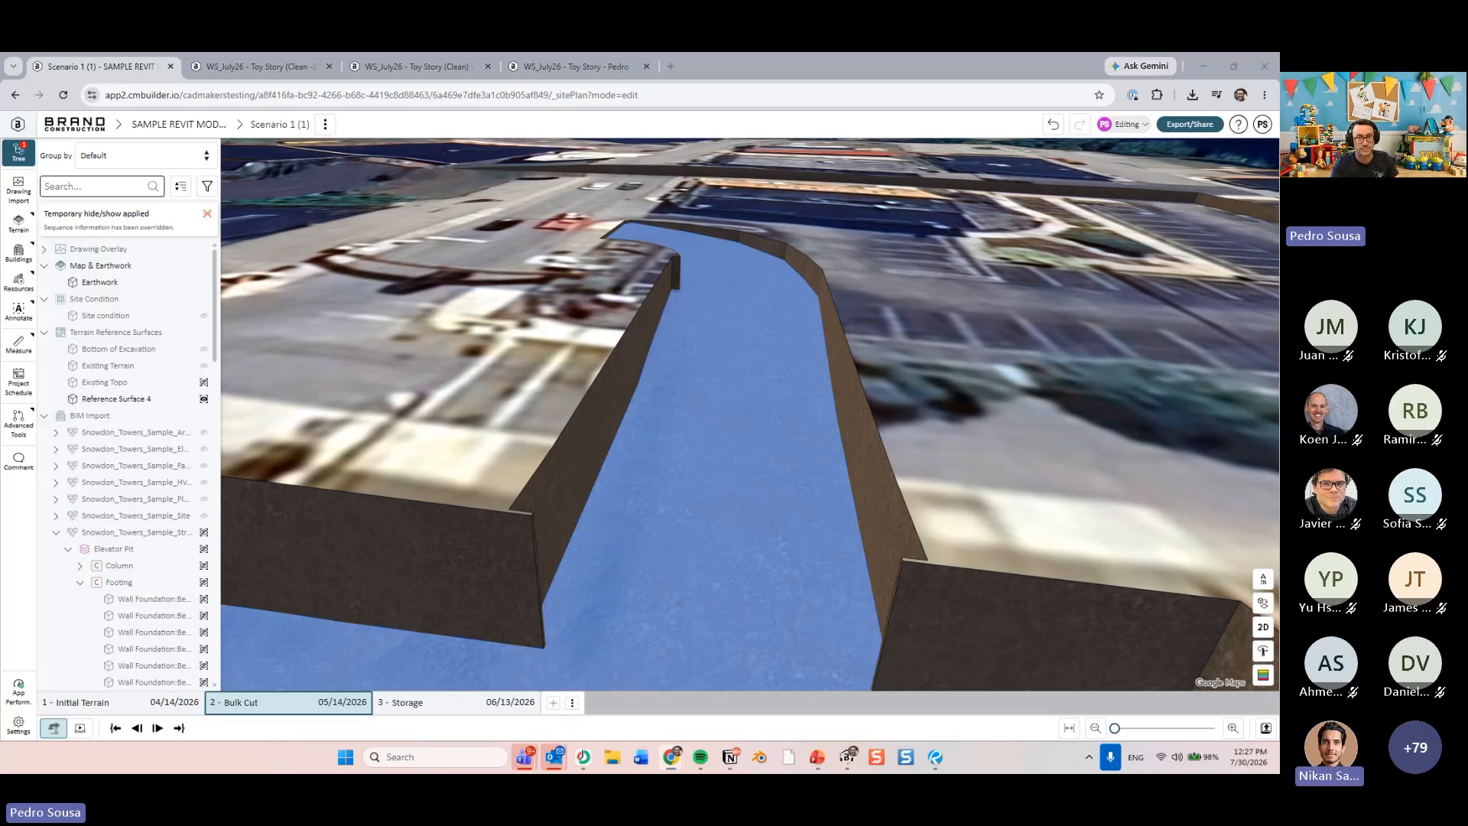
drag(747, 314, 645, 359)
scroll(581, 352, down, 2)
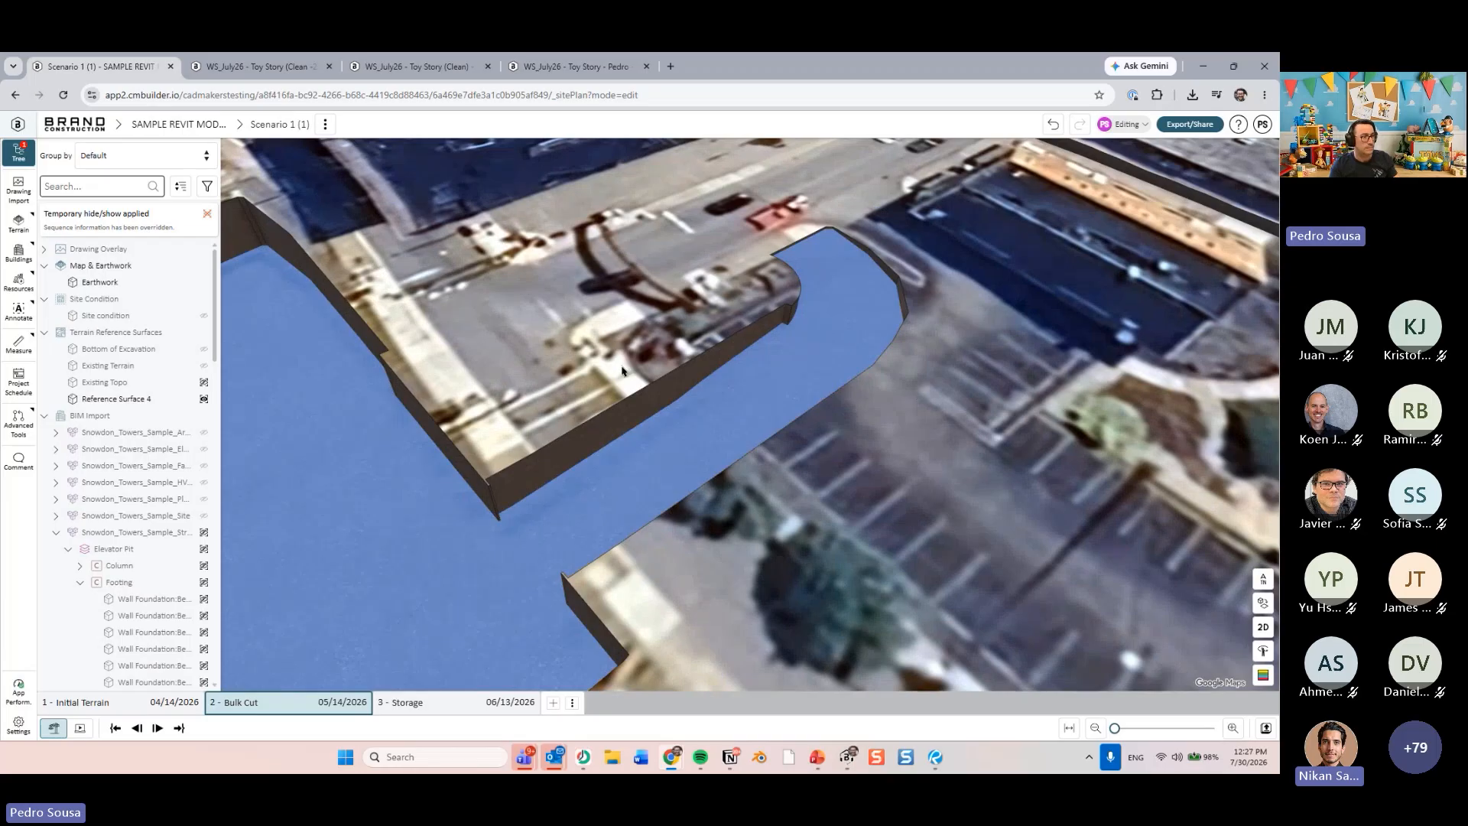
- Undo the last excavation update and view the building and ramp cuts in 3D
key(ctrl+z)
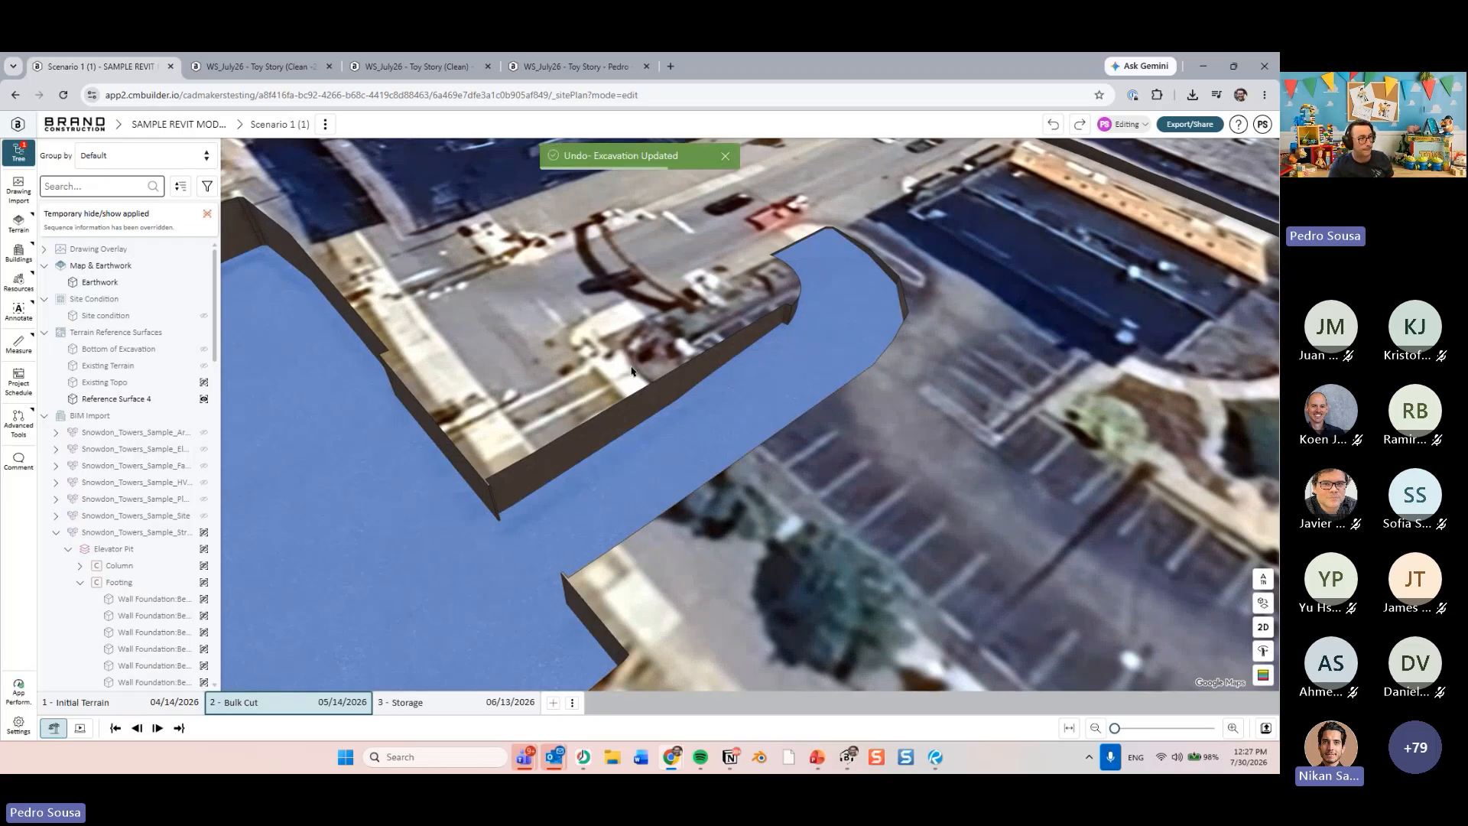
drag(864, 469, 825, 510)
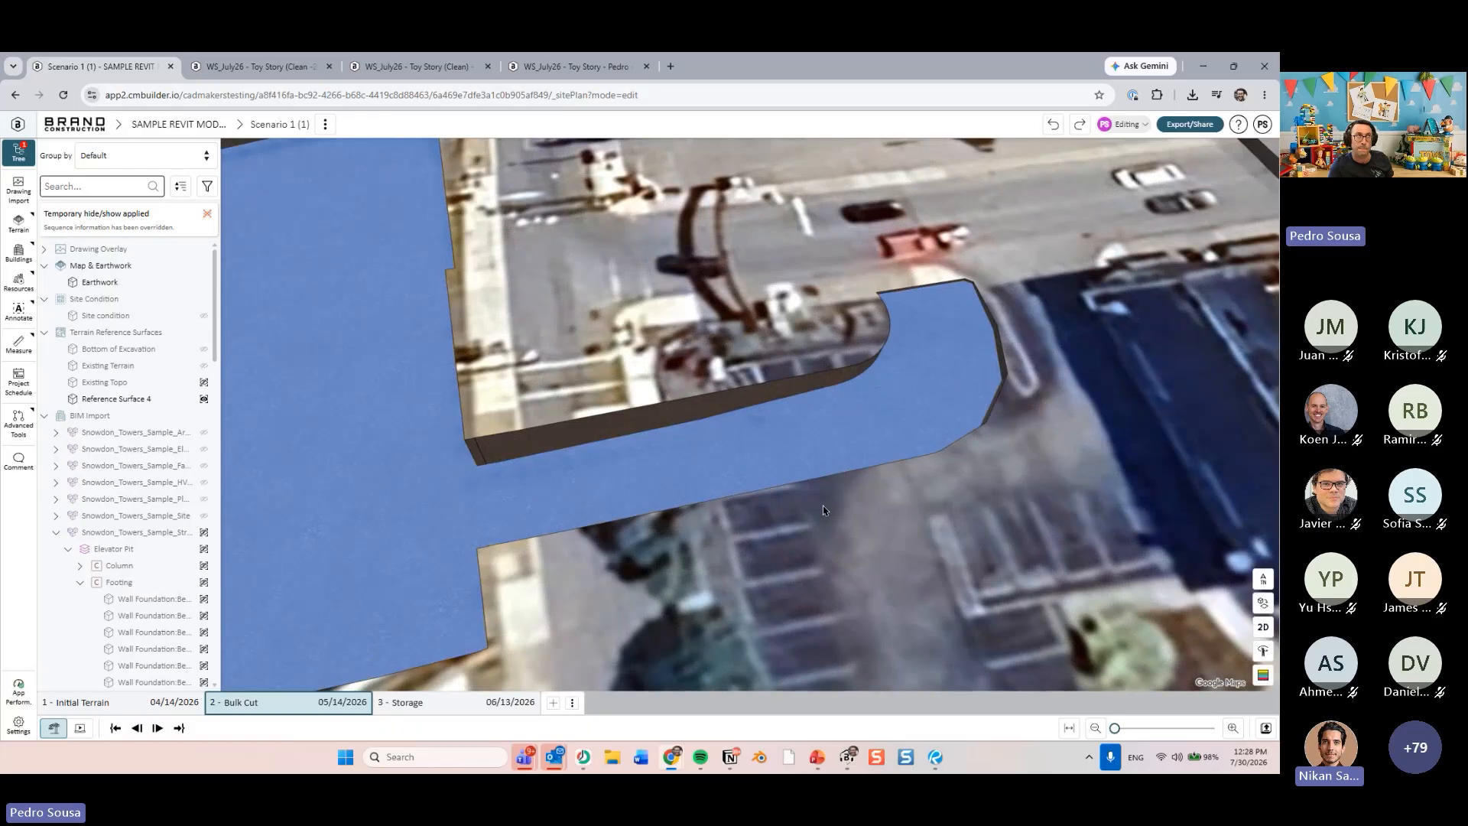
drag(823, 510, 653, 465)
scroll(680, 459, down, 3)
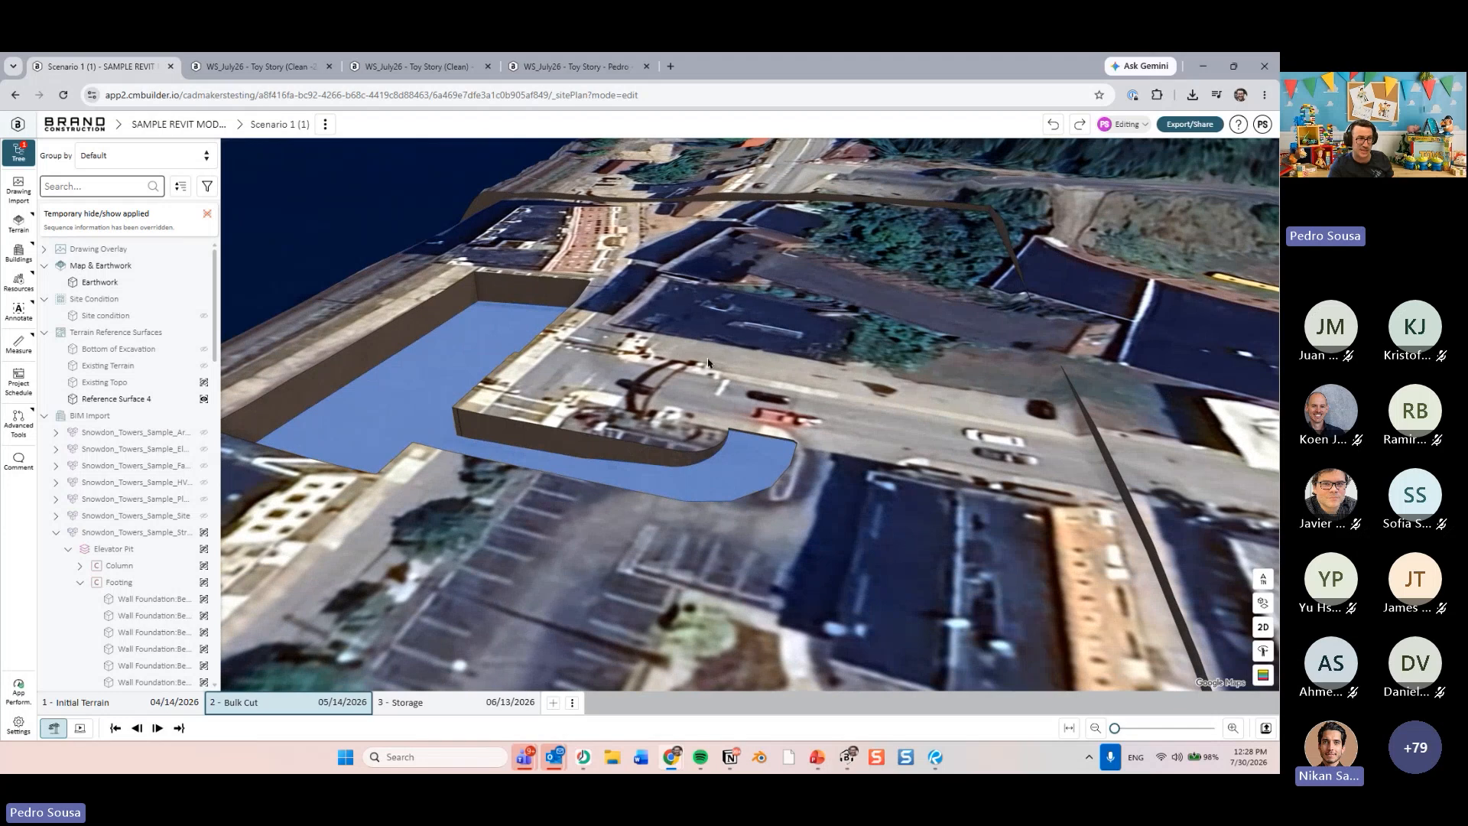
drag(708, 362, 838, 356)
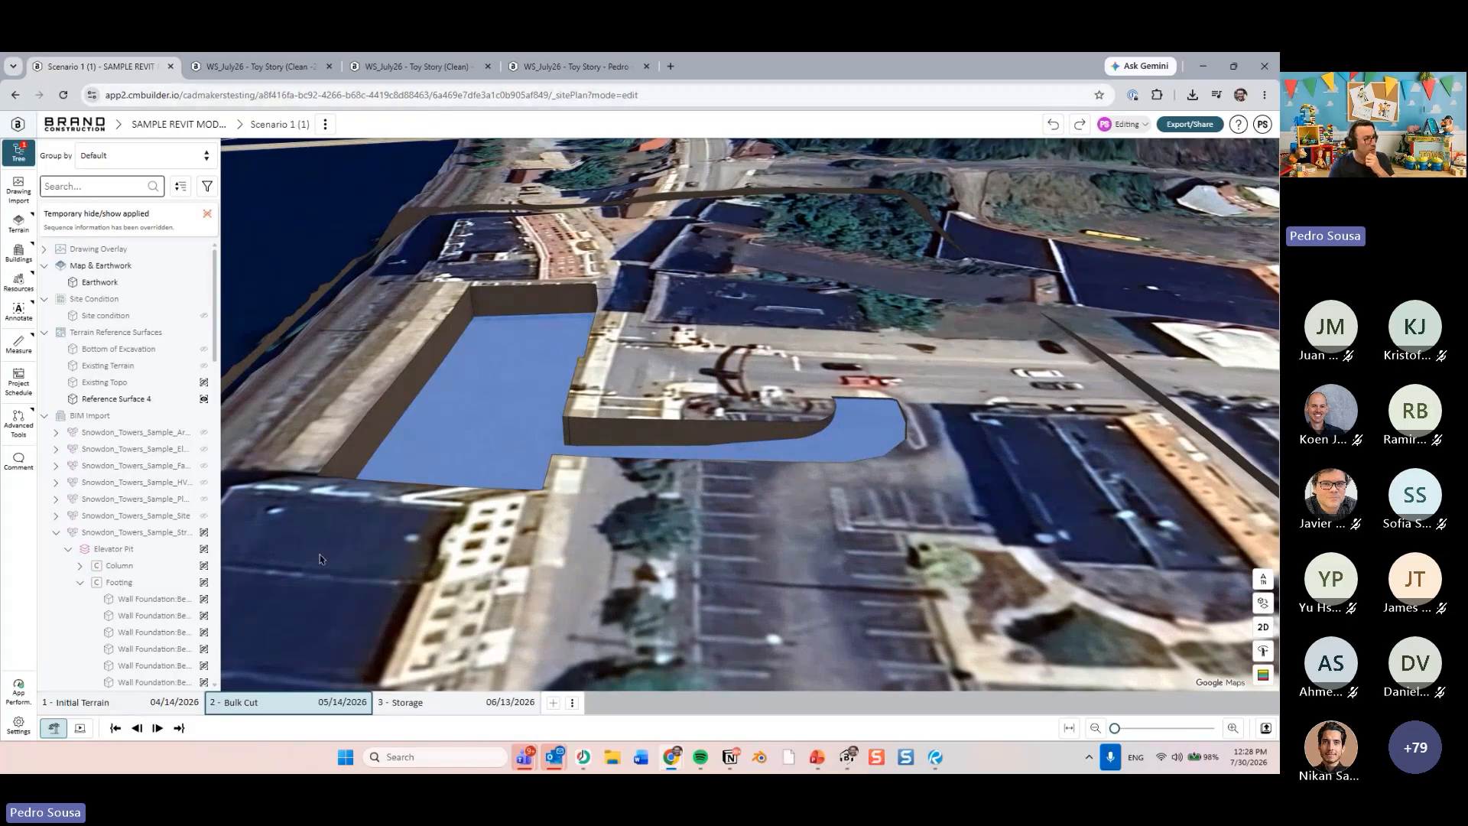
drag(321, 559, 269, 569)
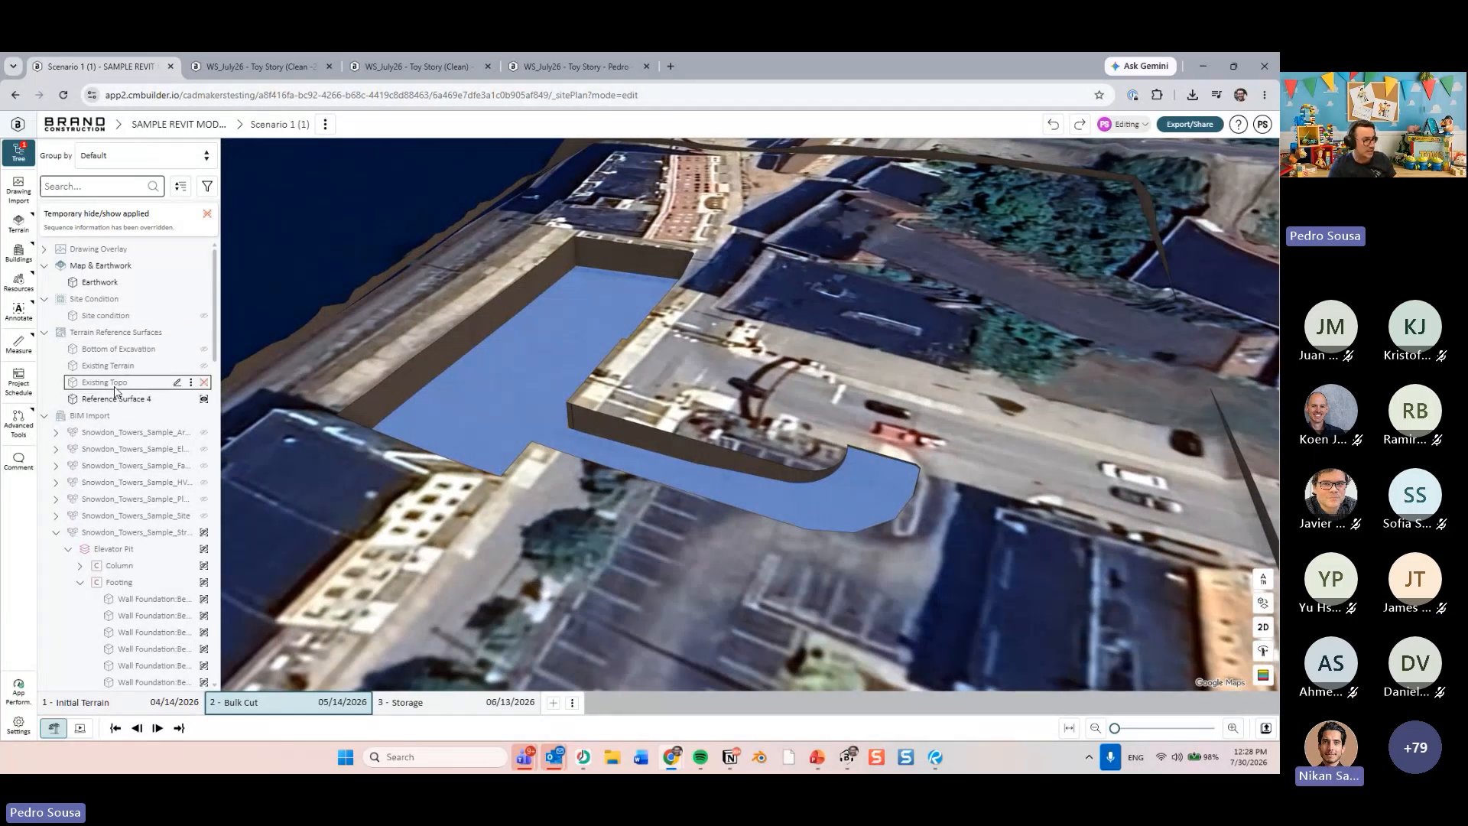
- Show the Existing Topo surface, examine its extent around the excavation from several angles, and hide it again
click(115, 390)
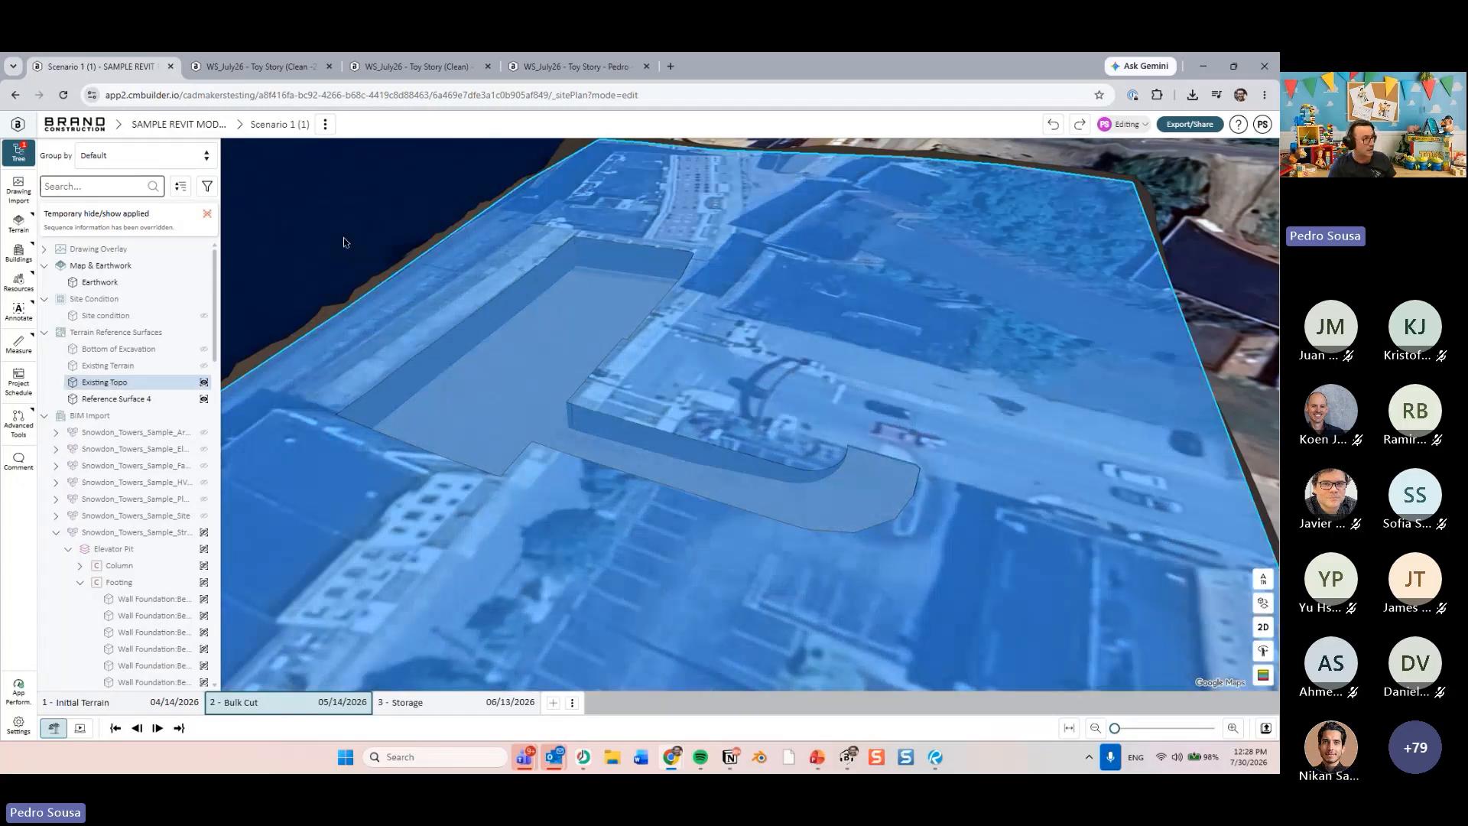
click(344, 239)
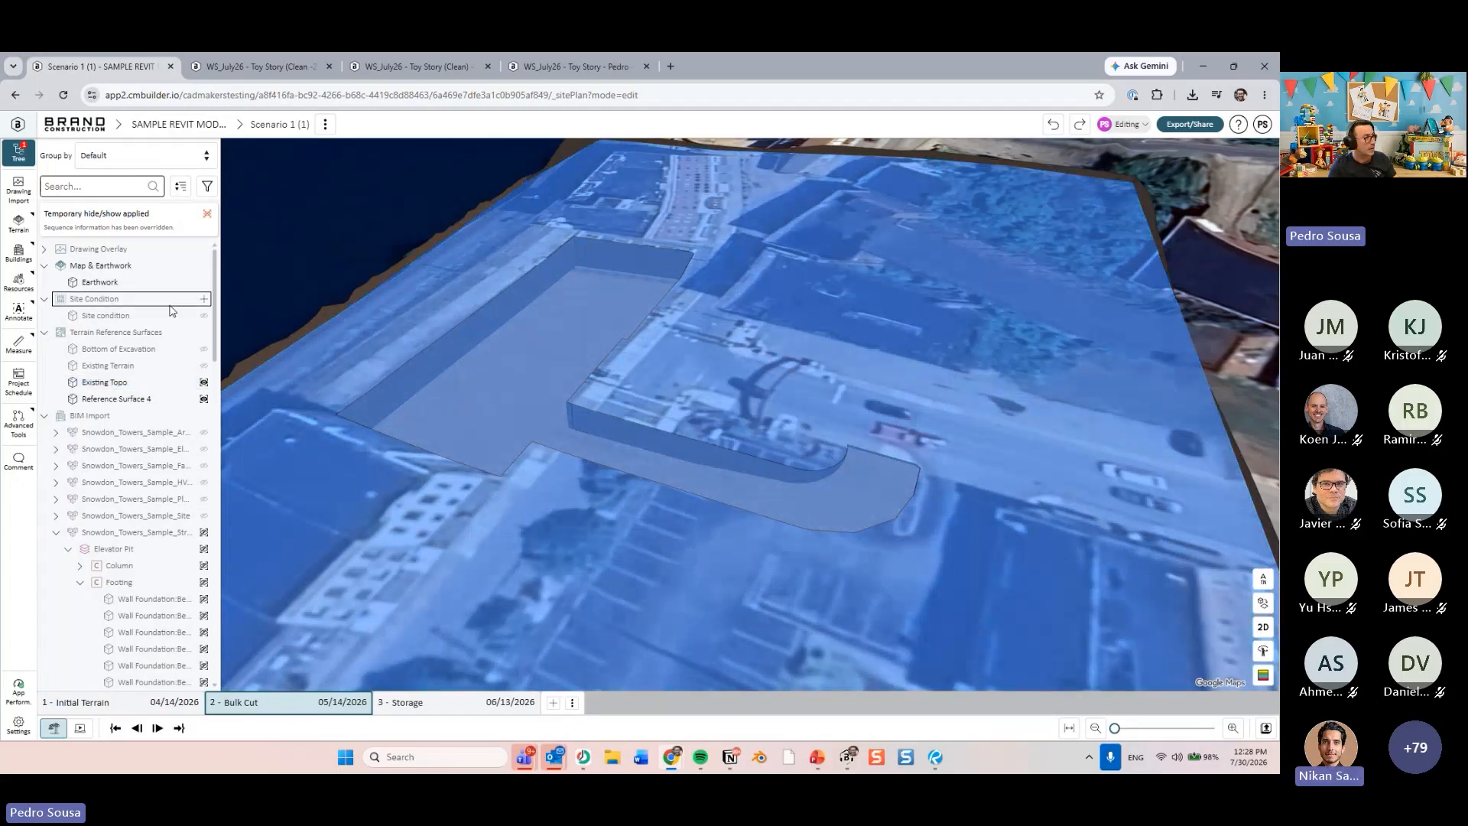
click(141, 390)
middle_drag(650, 367, 759, 326)
click(757, 237)
click(104, 382)
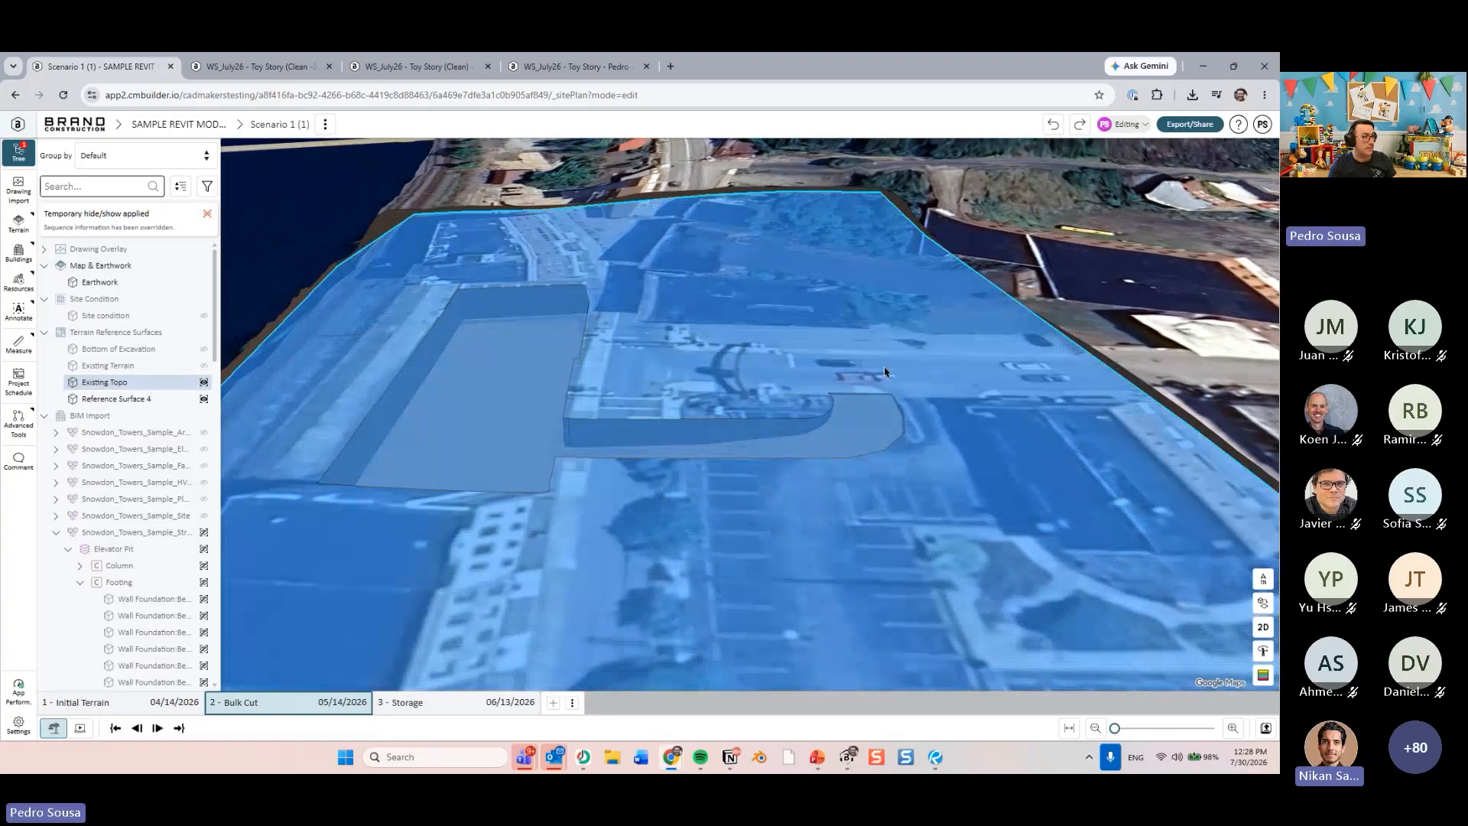
scroll(884, 365, up, 3)
scroll(1083, 277, down, 5)
click(1034, 244)
middle_drag(964, 329, 677, 371)
click(678, 371)
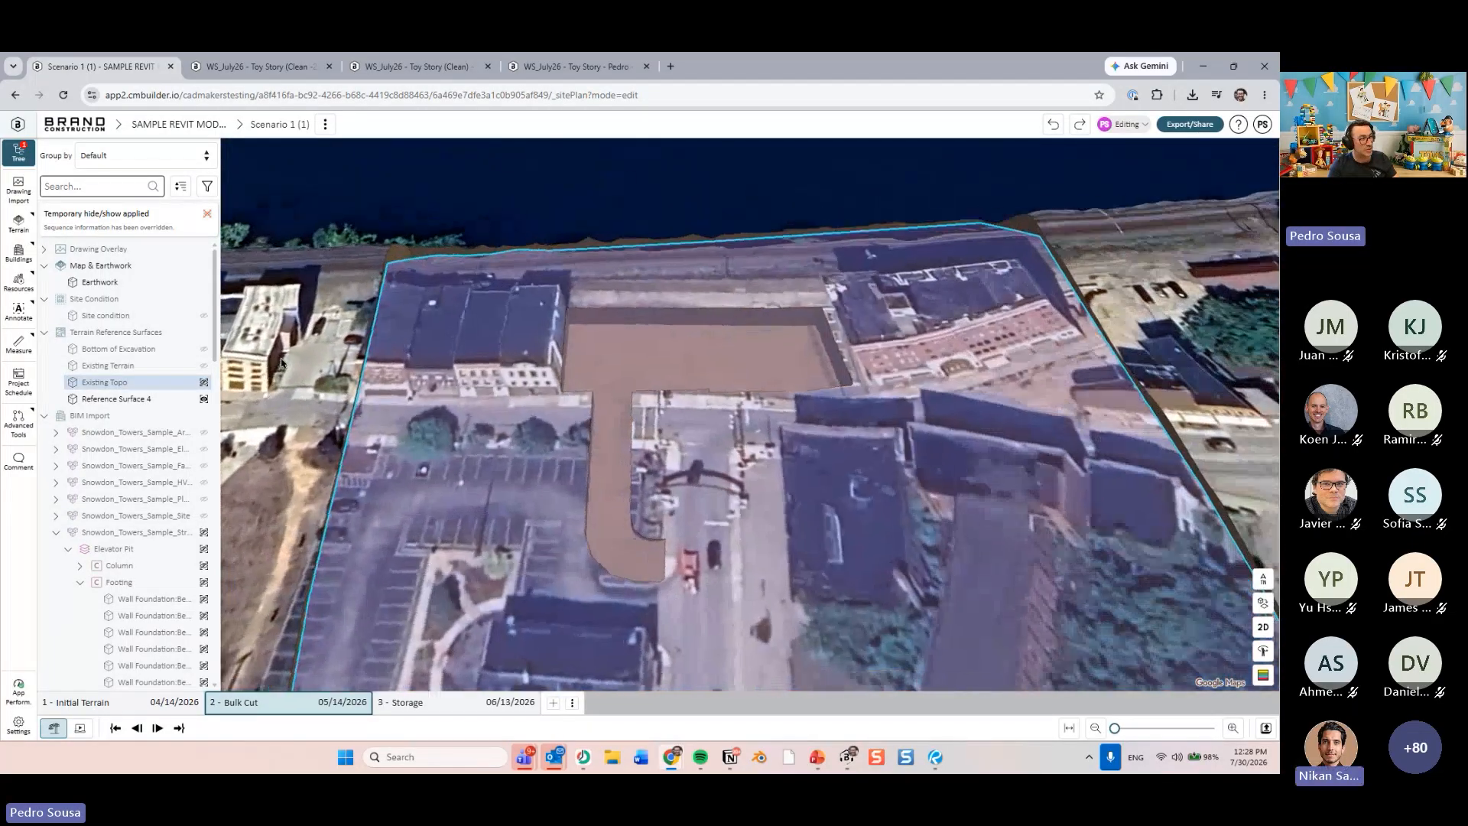
click(202, 382)
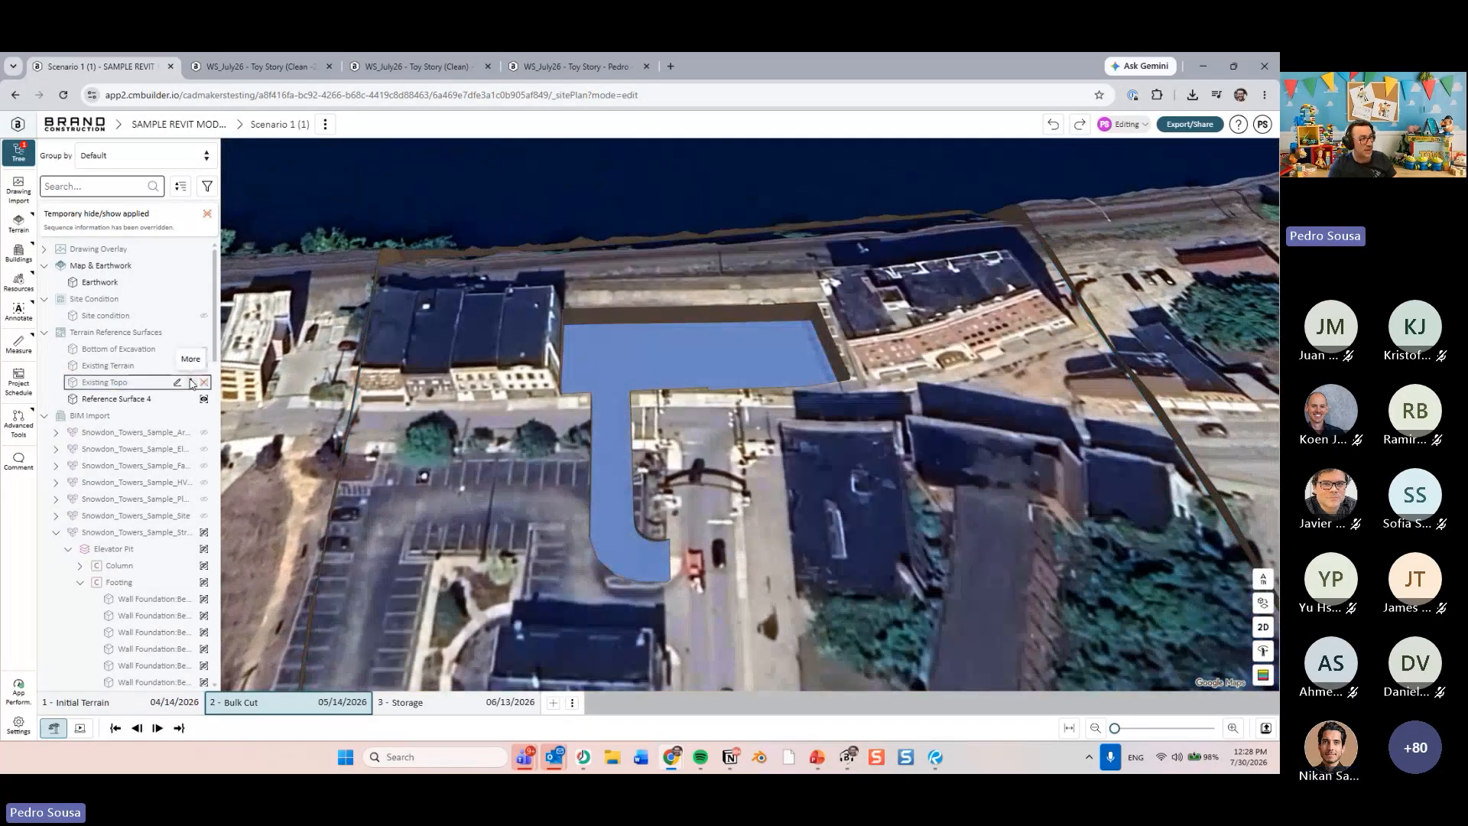
- Show only element 1264746 of the Snowdon Towers site model, compare it with the map terrain around the excavation, and hide it
click(140, 321)
click(304, 163)
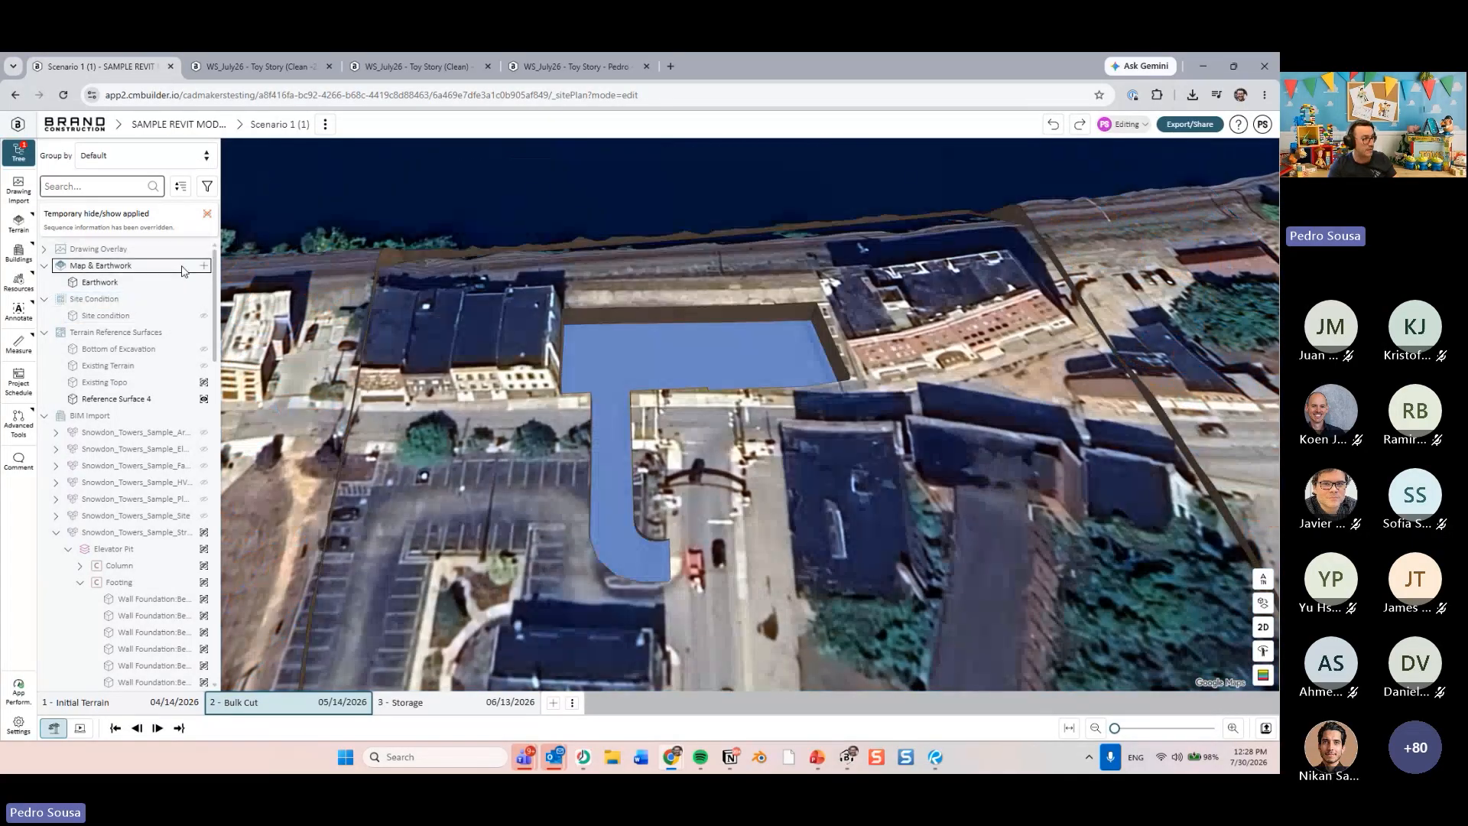
click(61, 517)
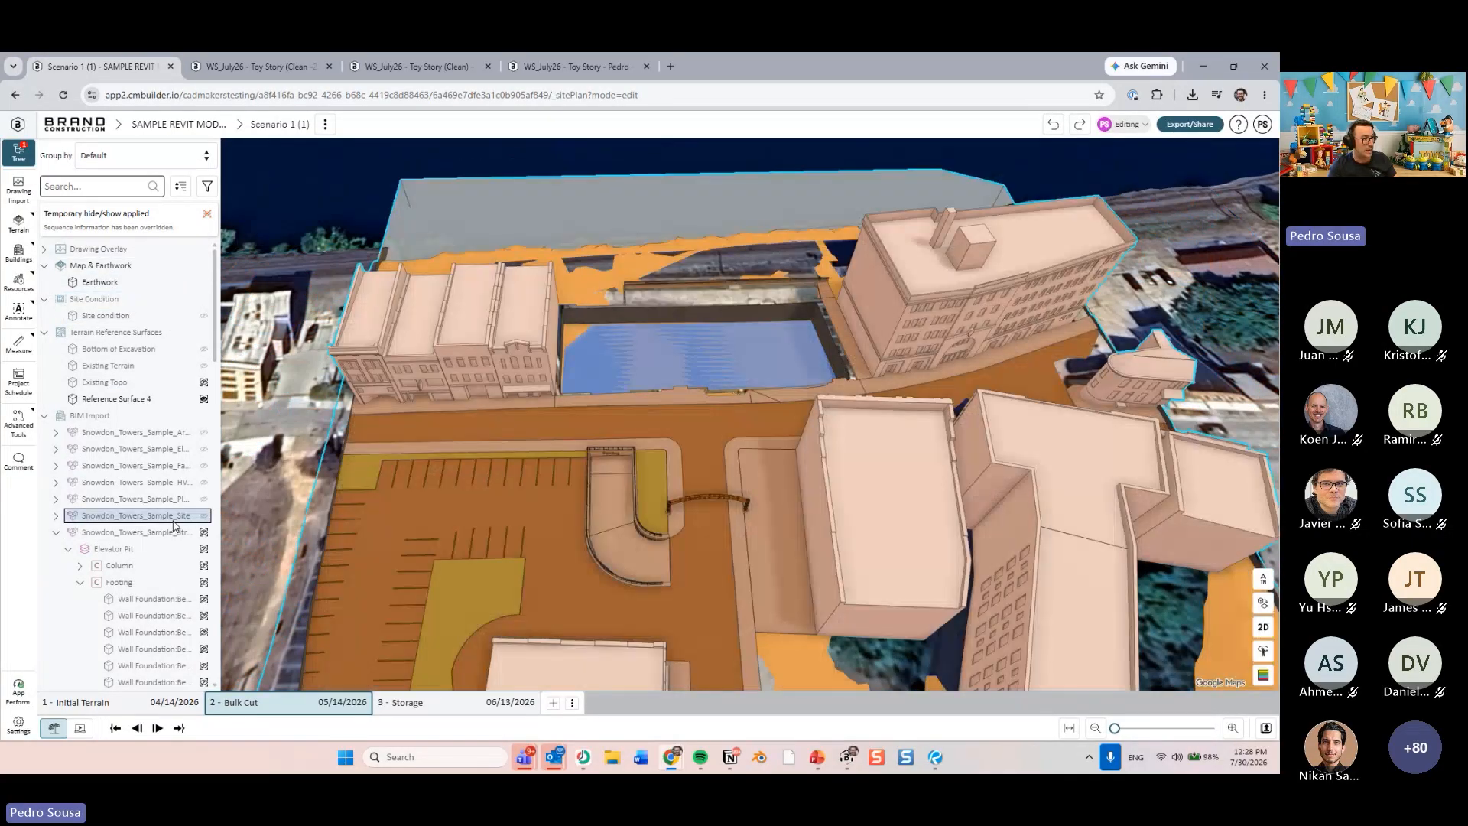
click(56, 516)
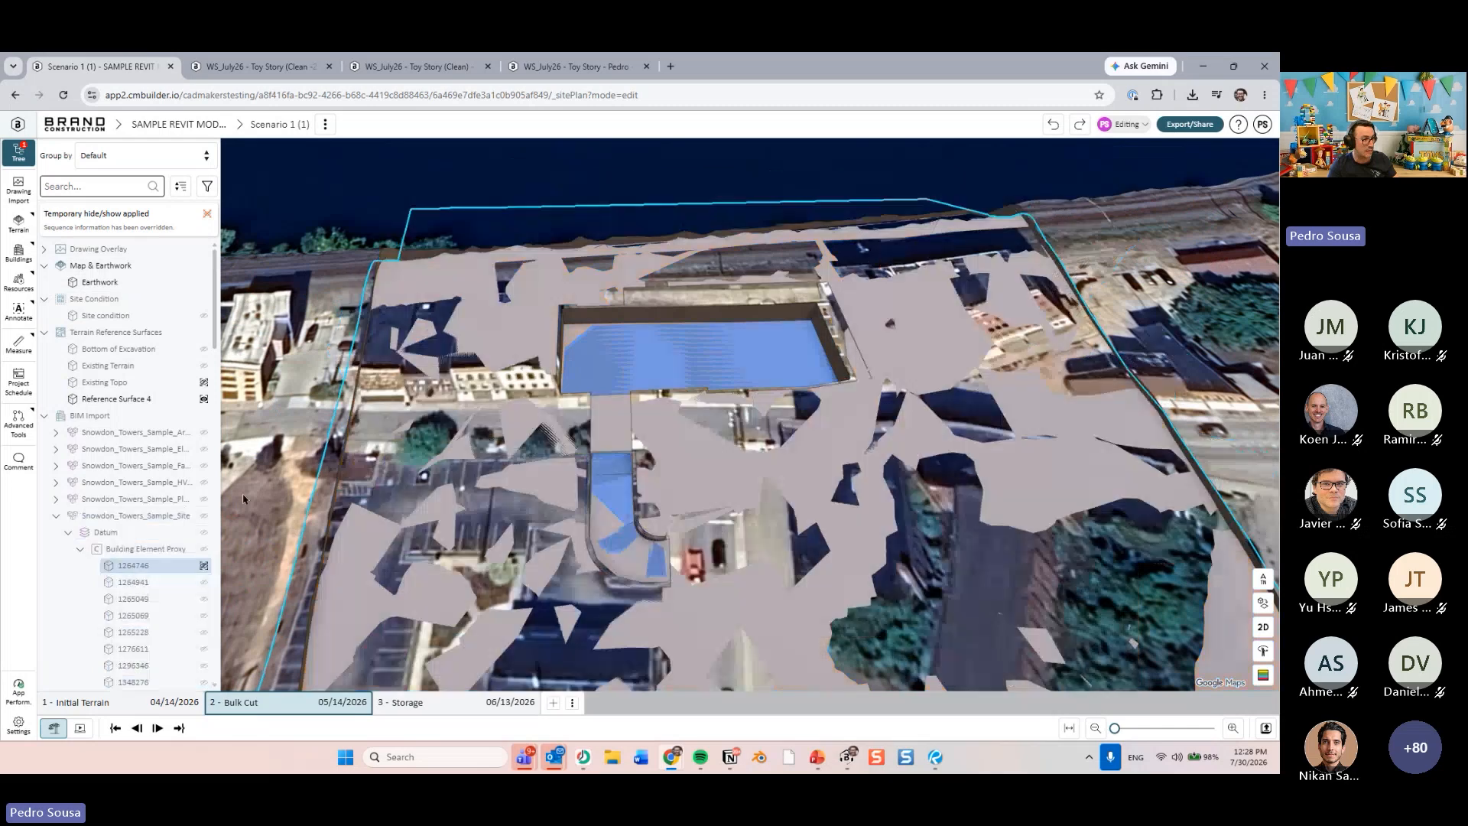
drag(612, 490, 928, 468)
click(665, 461)
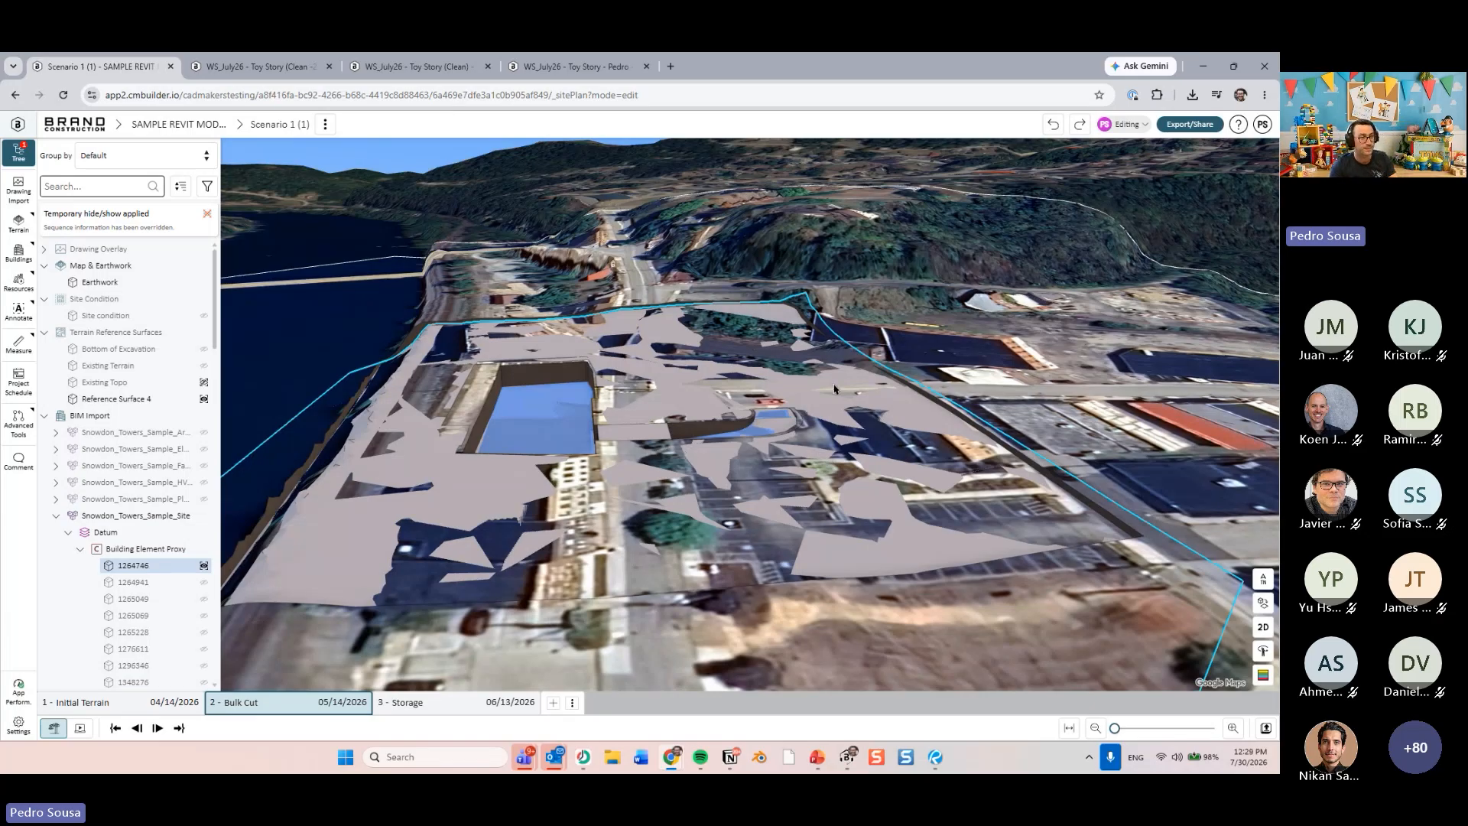
right_drag(896, 351, 952, 341)
right_drag(823, 336, 764, 382)
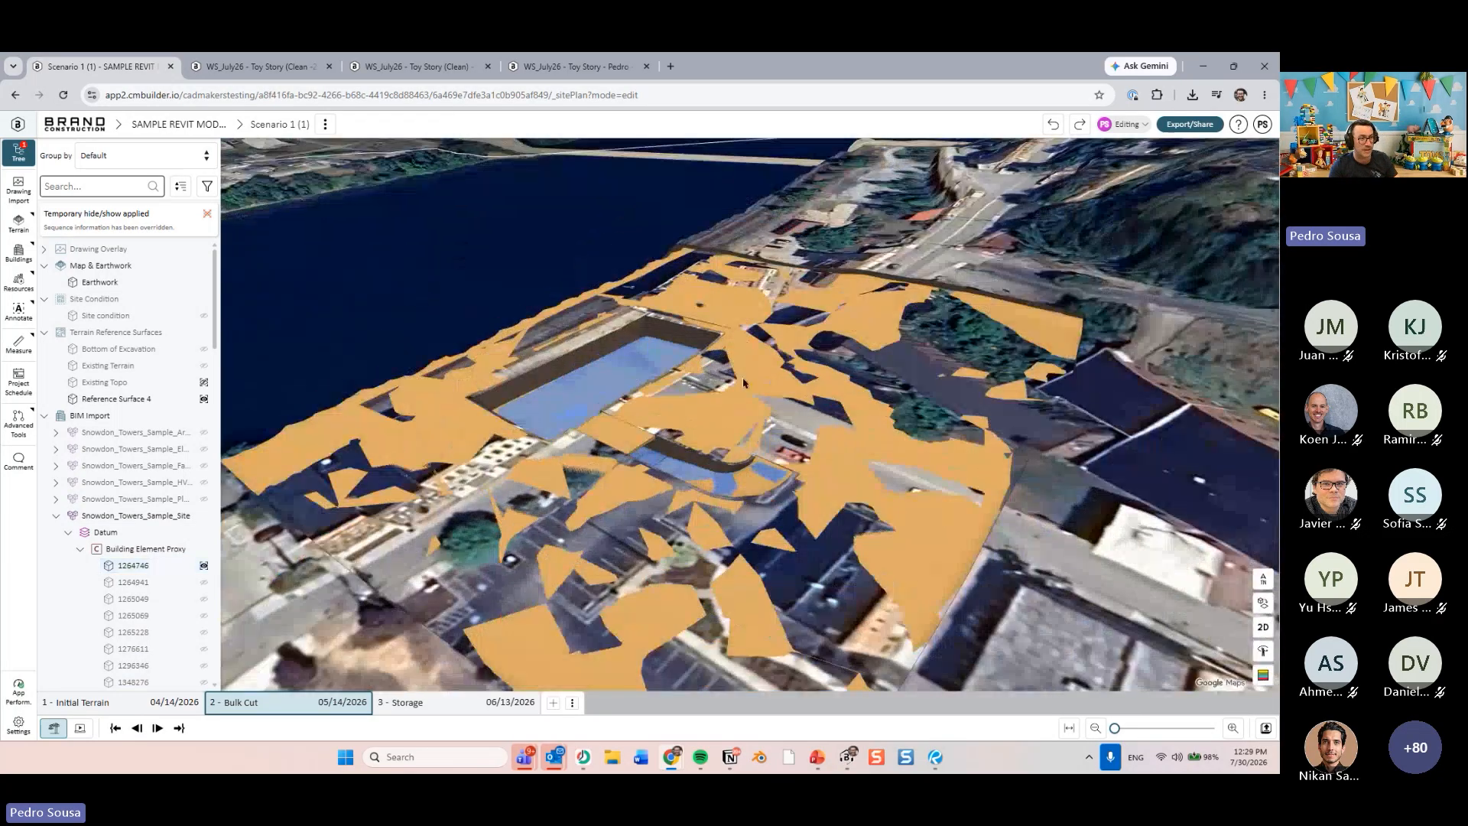
key(h)
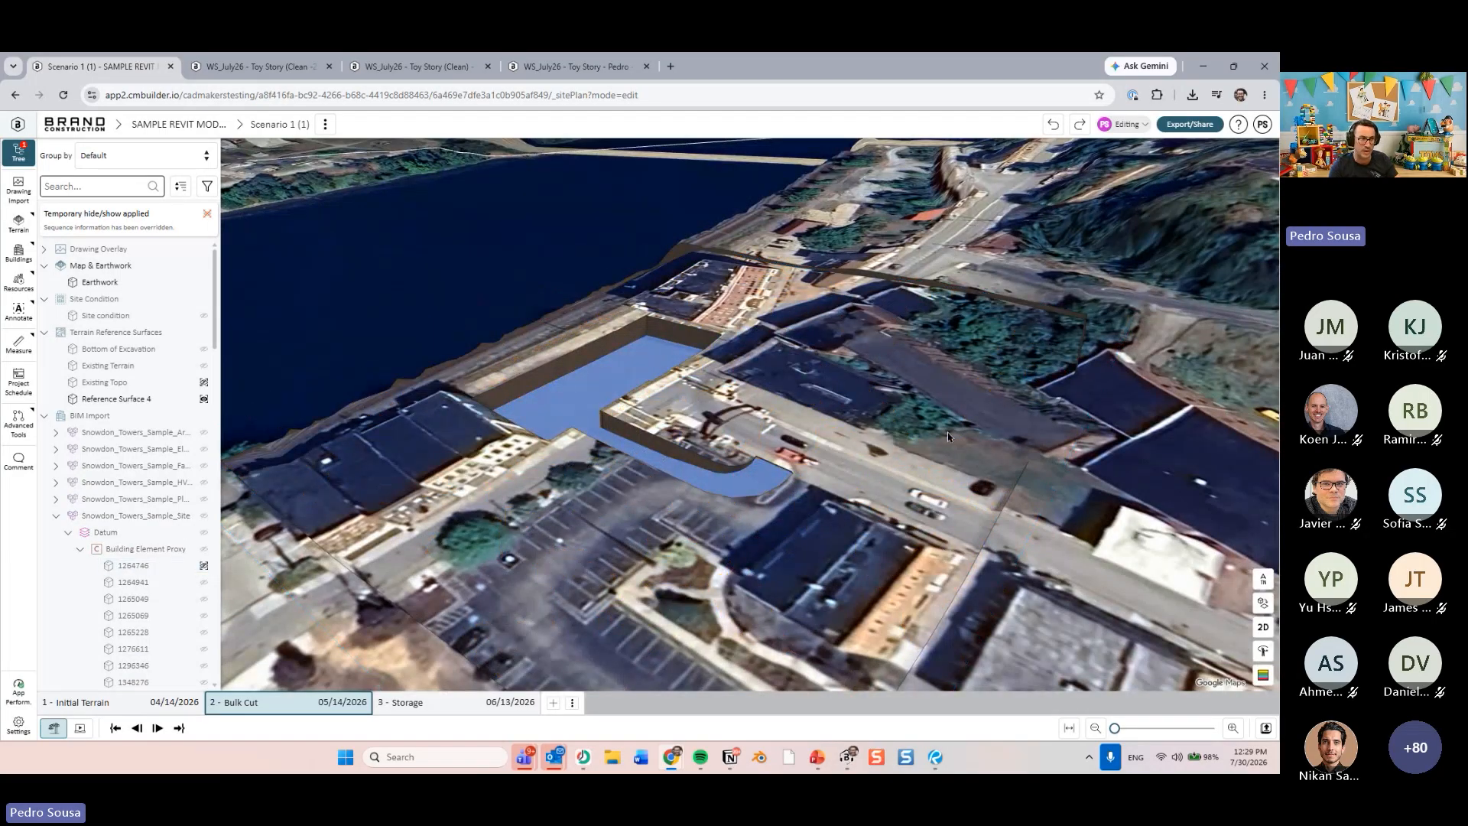
right_drag(948, 436, 976, 436)
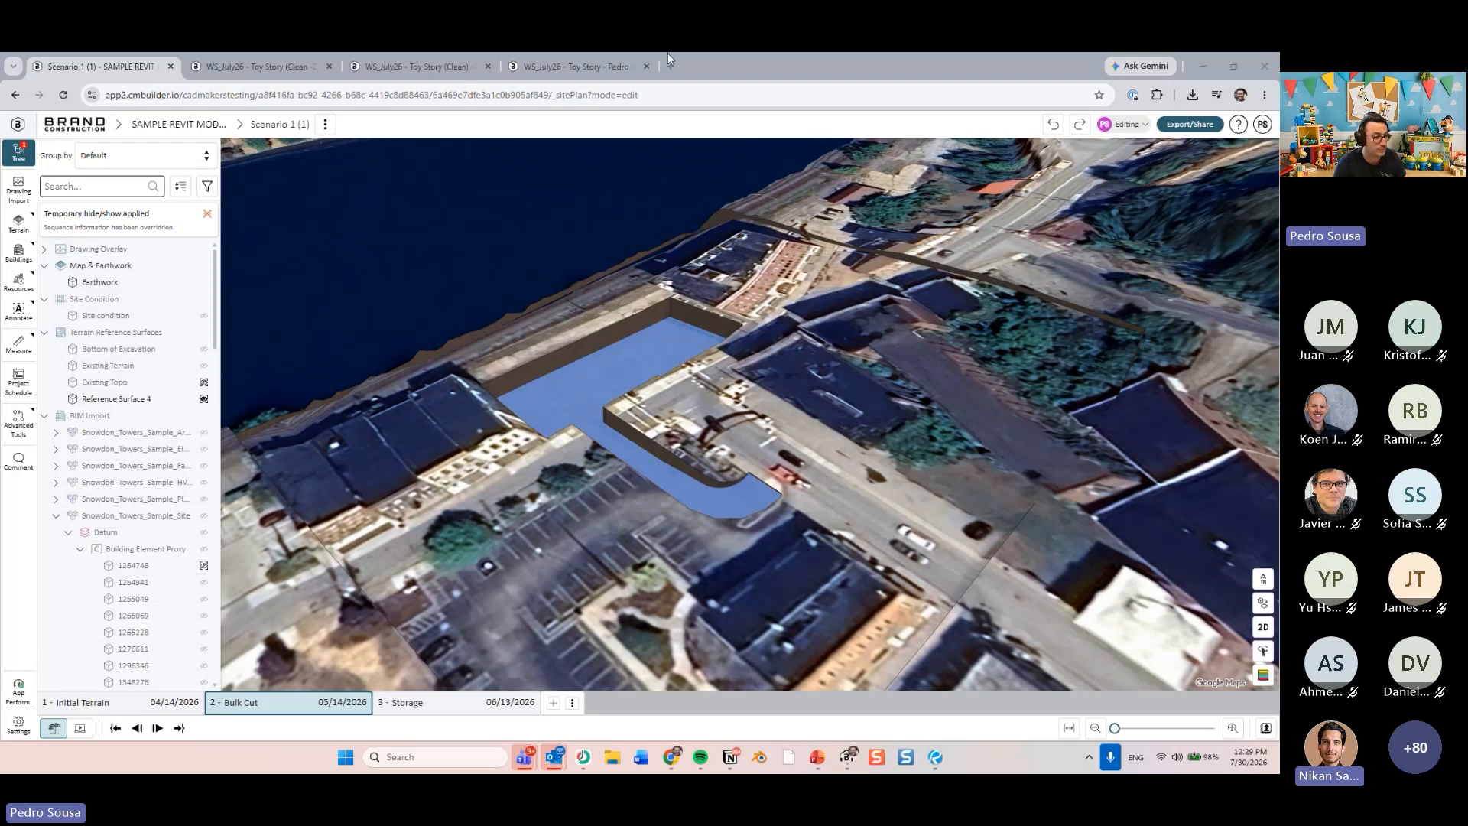
- Switch to the PowerPoint presentation, view slide 12 on custom cut/fill operations with blended slopes, and return to cmBuilder
click(816, 757)
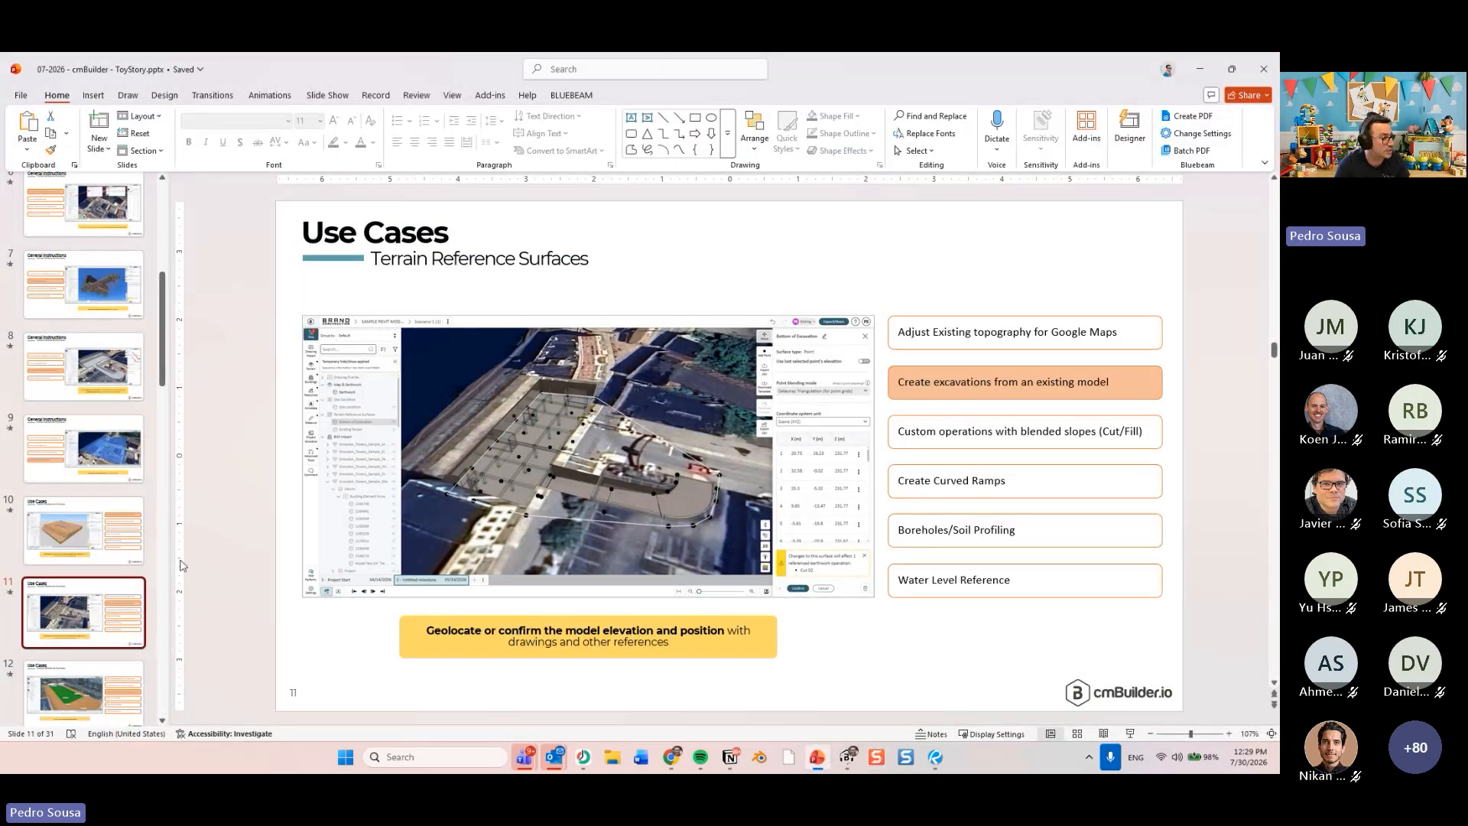
scroll(76, 474, down, 3)
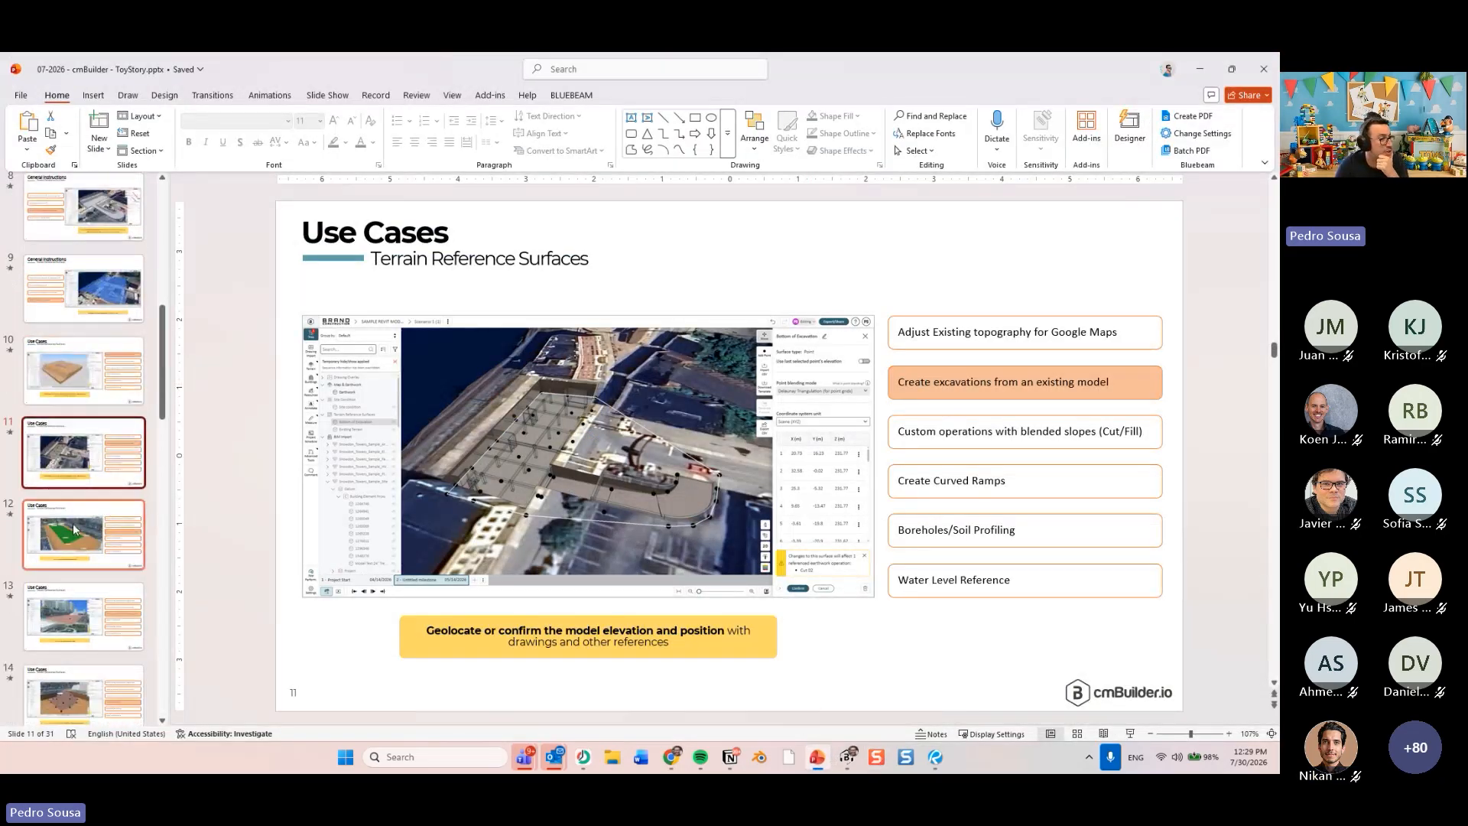
click(76, 534)
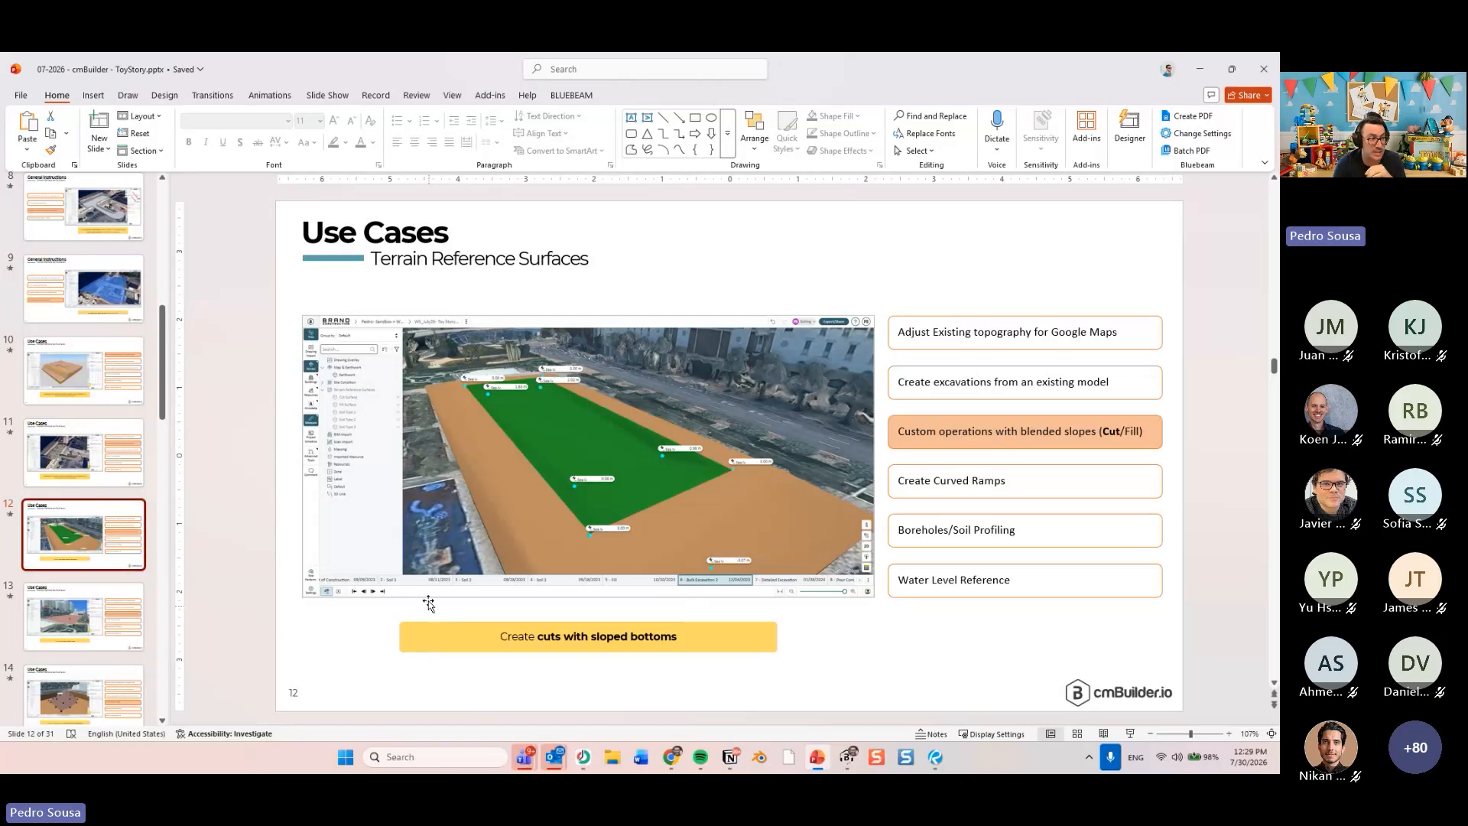
click(1199, 69)
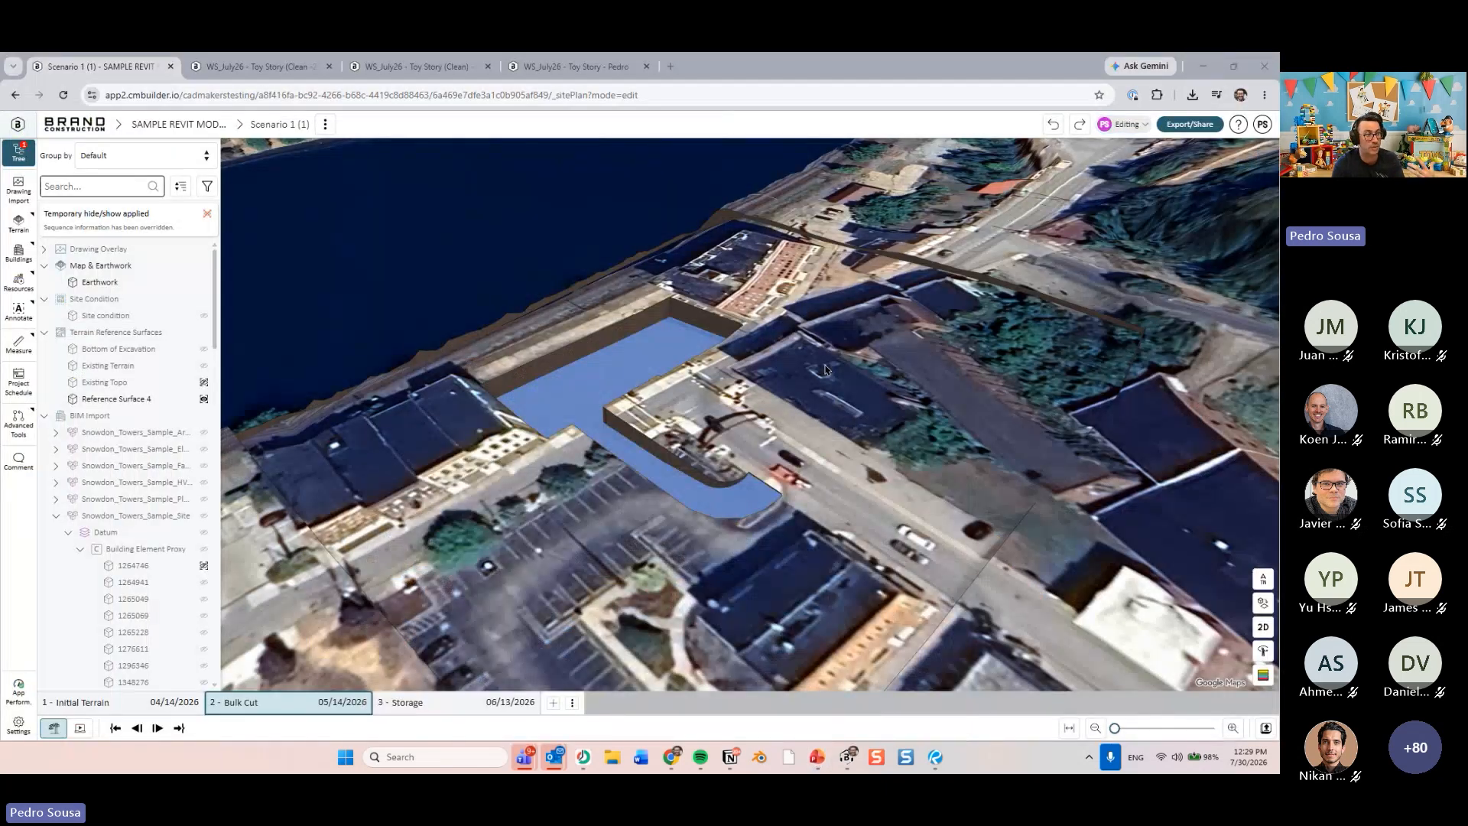
- Switch to the Toy Story (Clean) plan containing the prepared fill and display the 5 - Fill milestone
drag(826, 370, 701, 417)
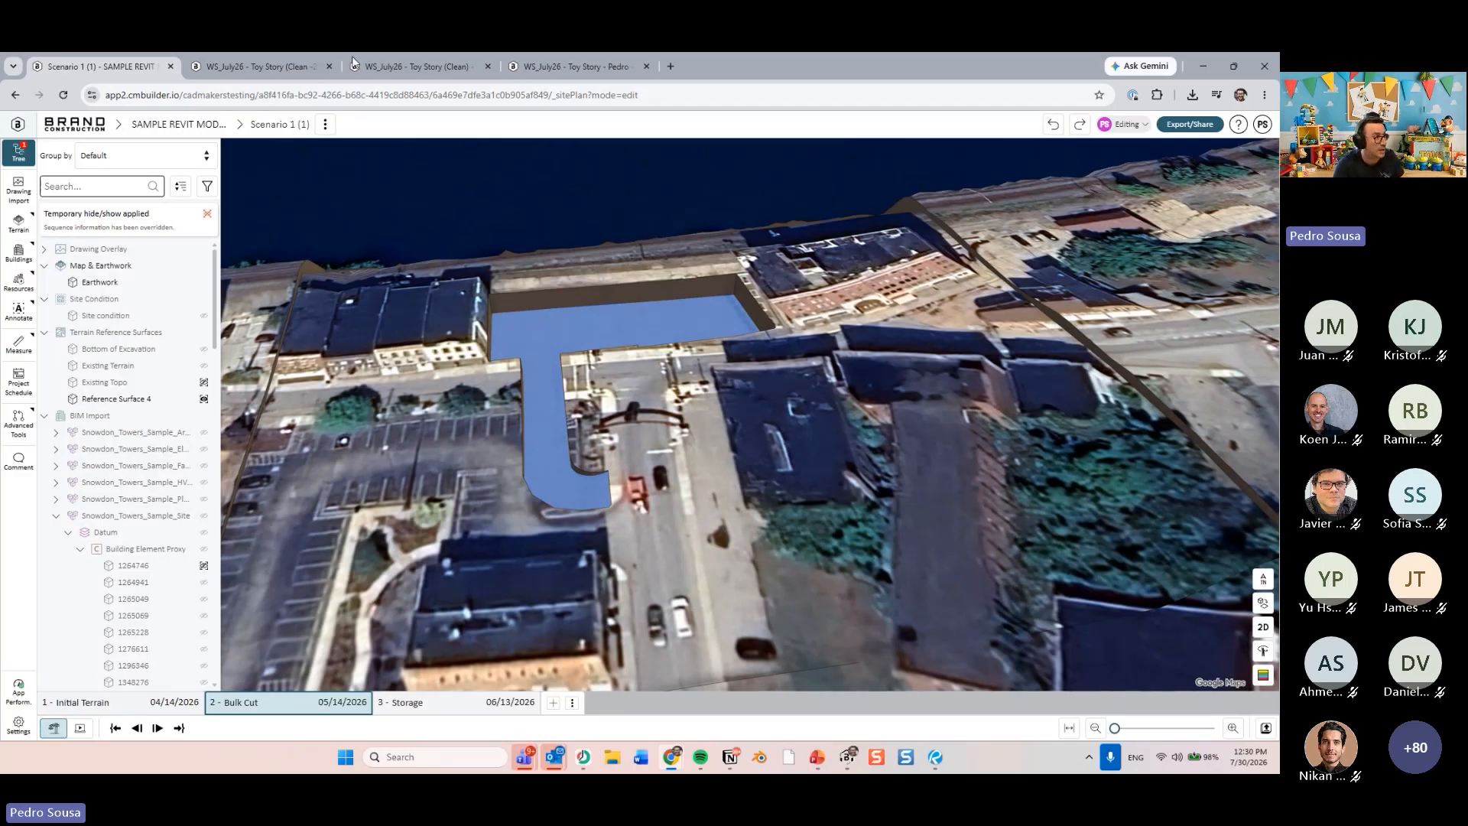
click(269, 64)
click(413, 66)
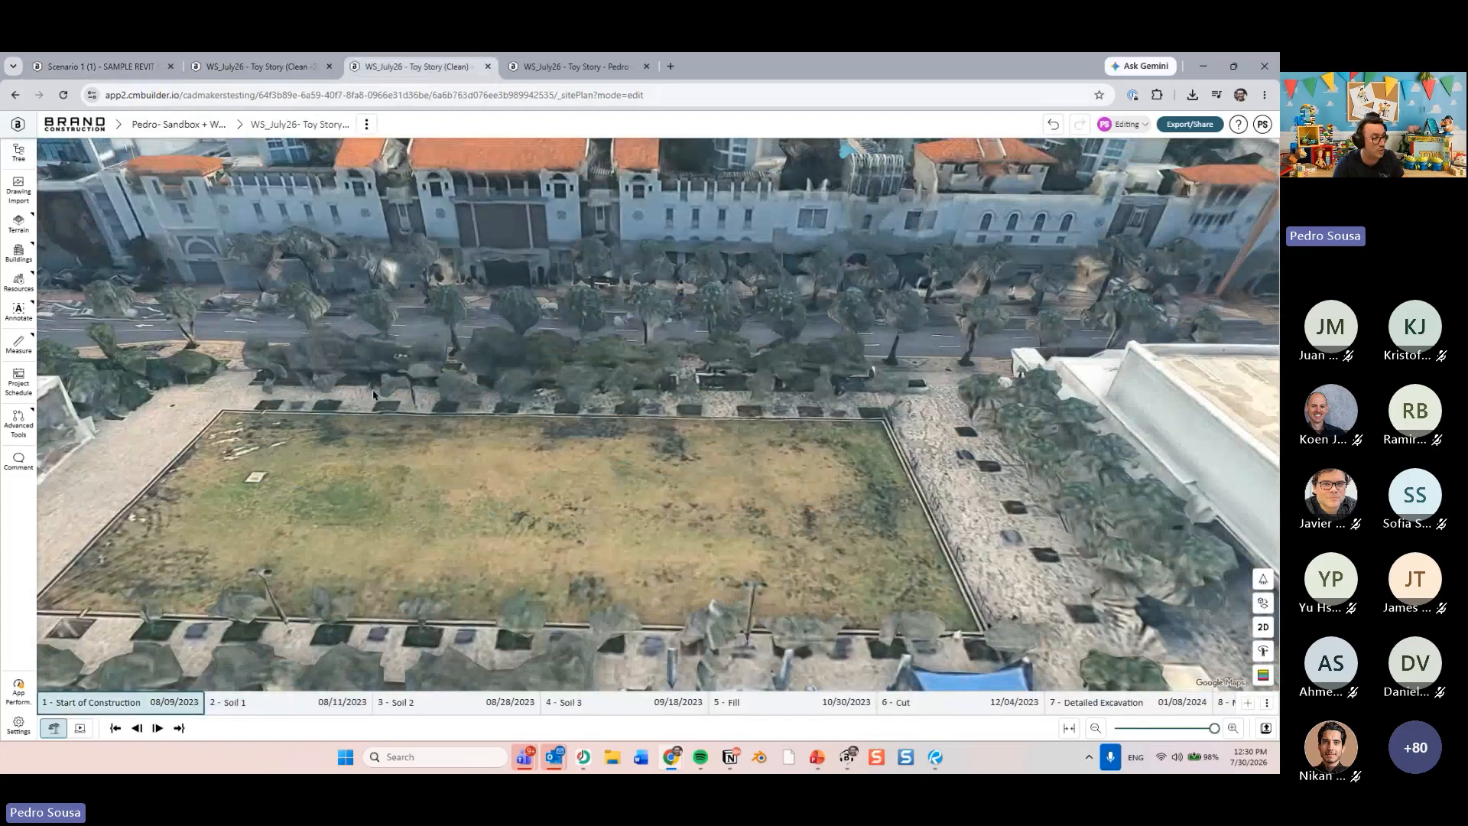
click(659, 705)
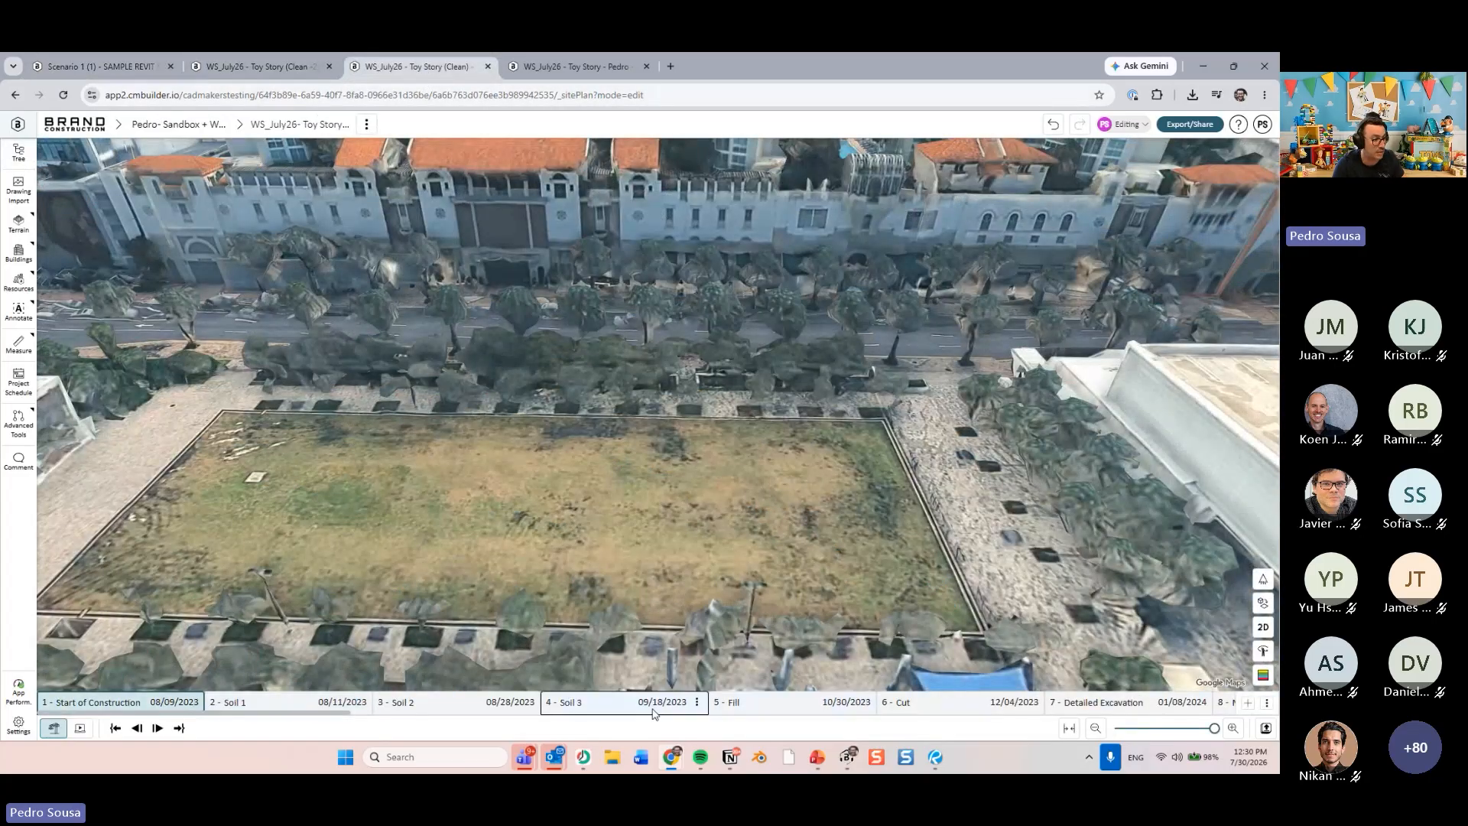
scroll(778, 716, right, 10)
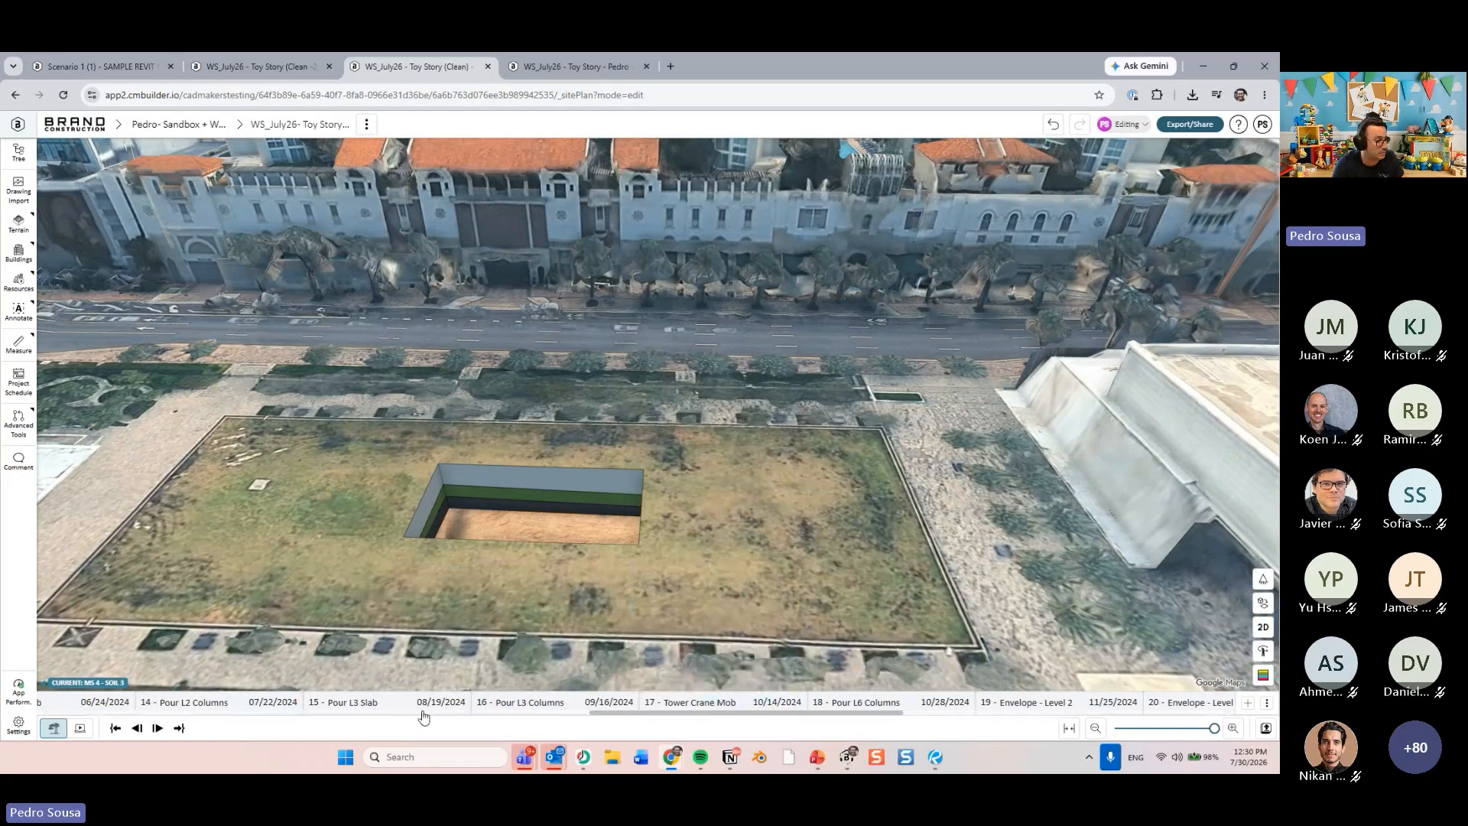
scroll(422, 719, left, 5)
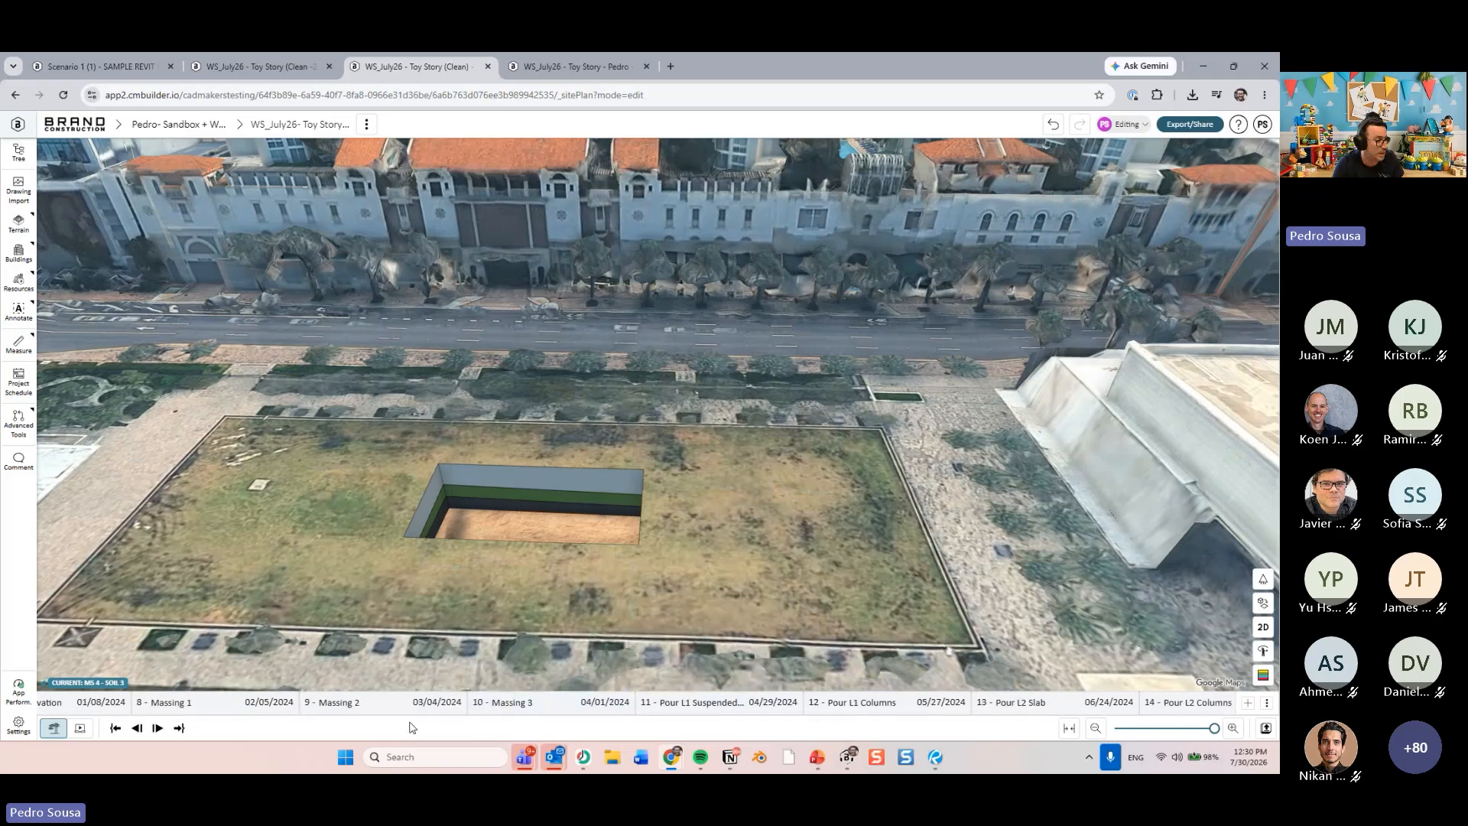
scroll(230, 715, left, 2)
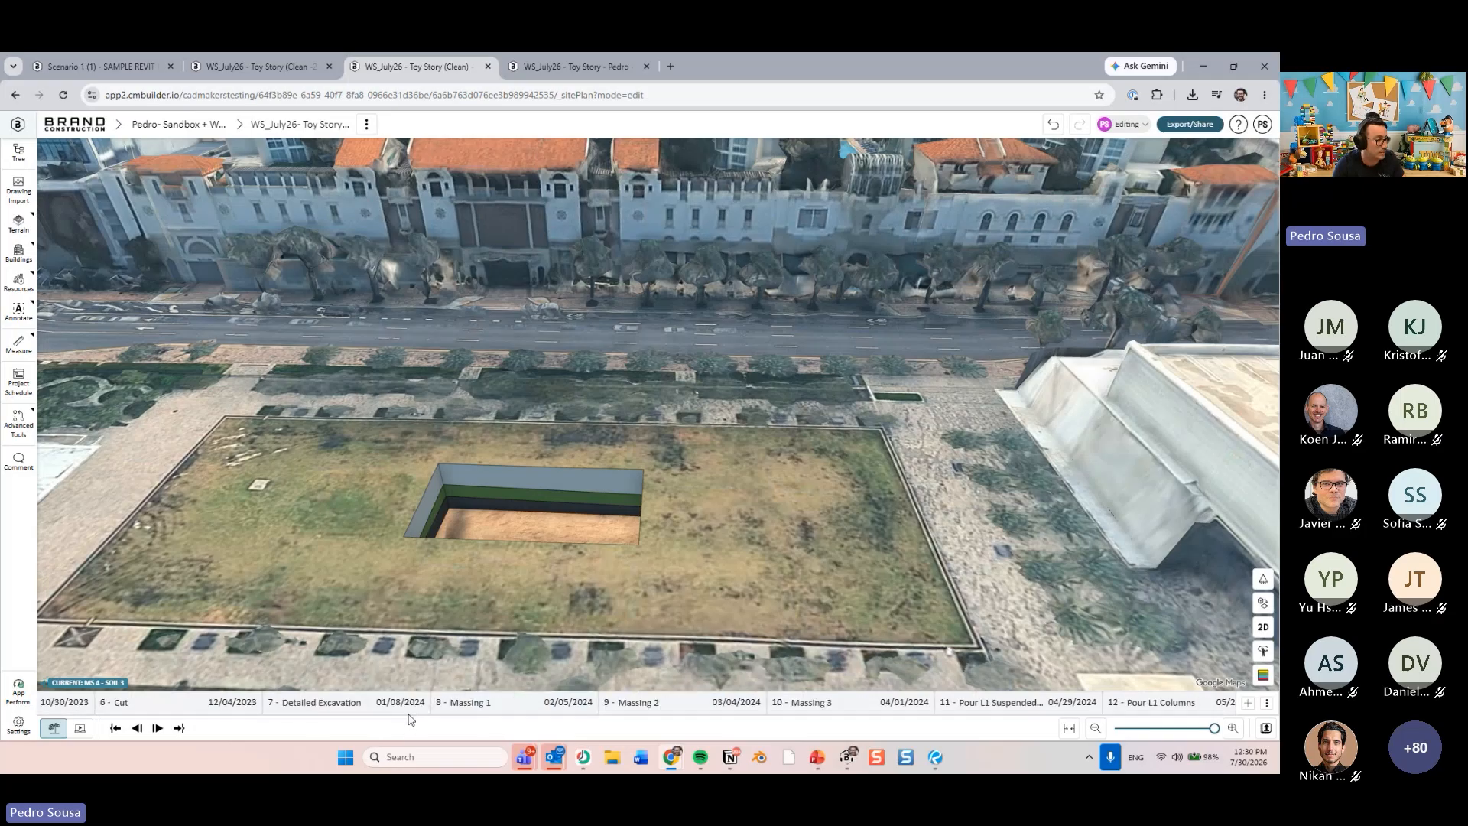
scroll(227, 714, left, 3)
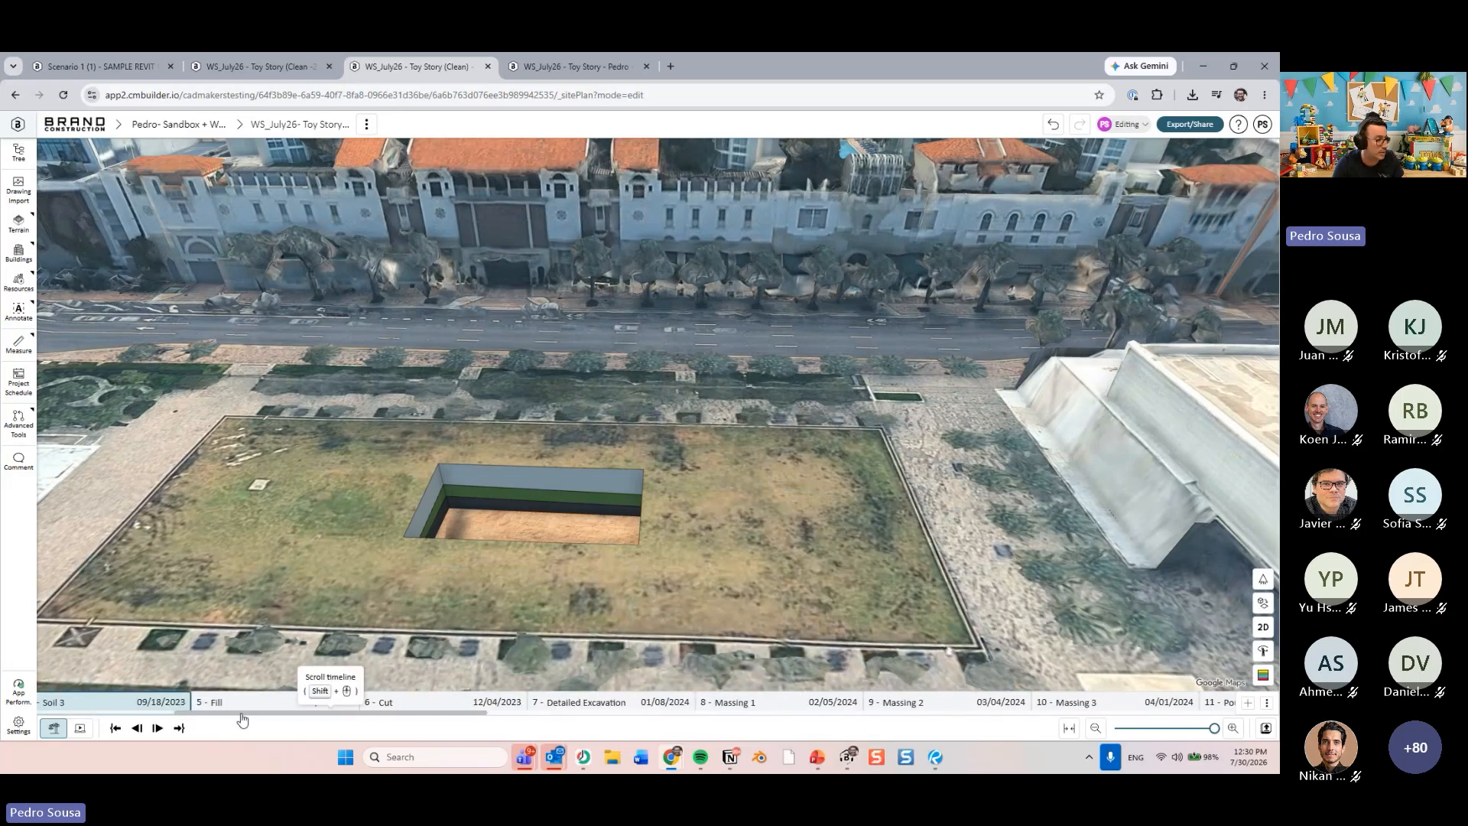
click(222, 702)
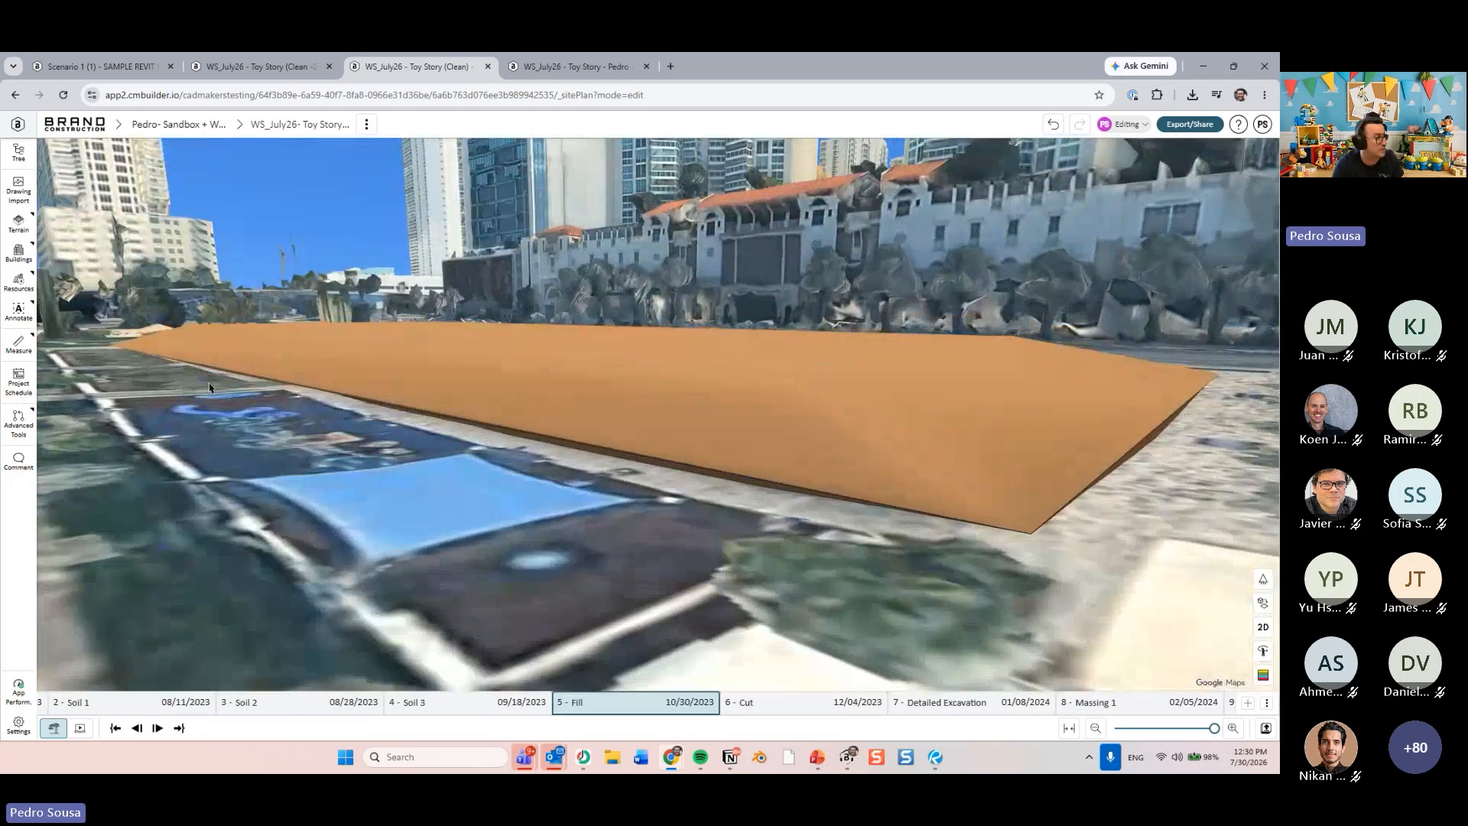
- Open the Fill Surface terrain reference surface for editing and examine its point layout from several angles
click(18, 151)
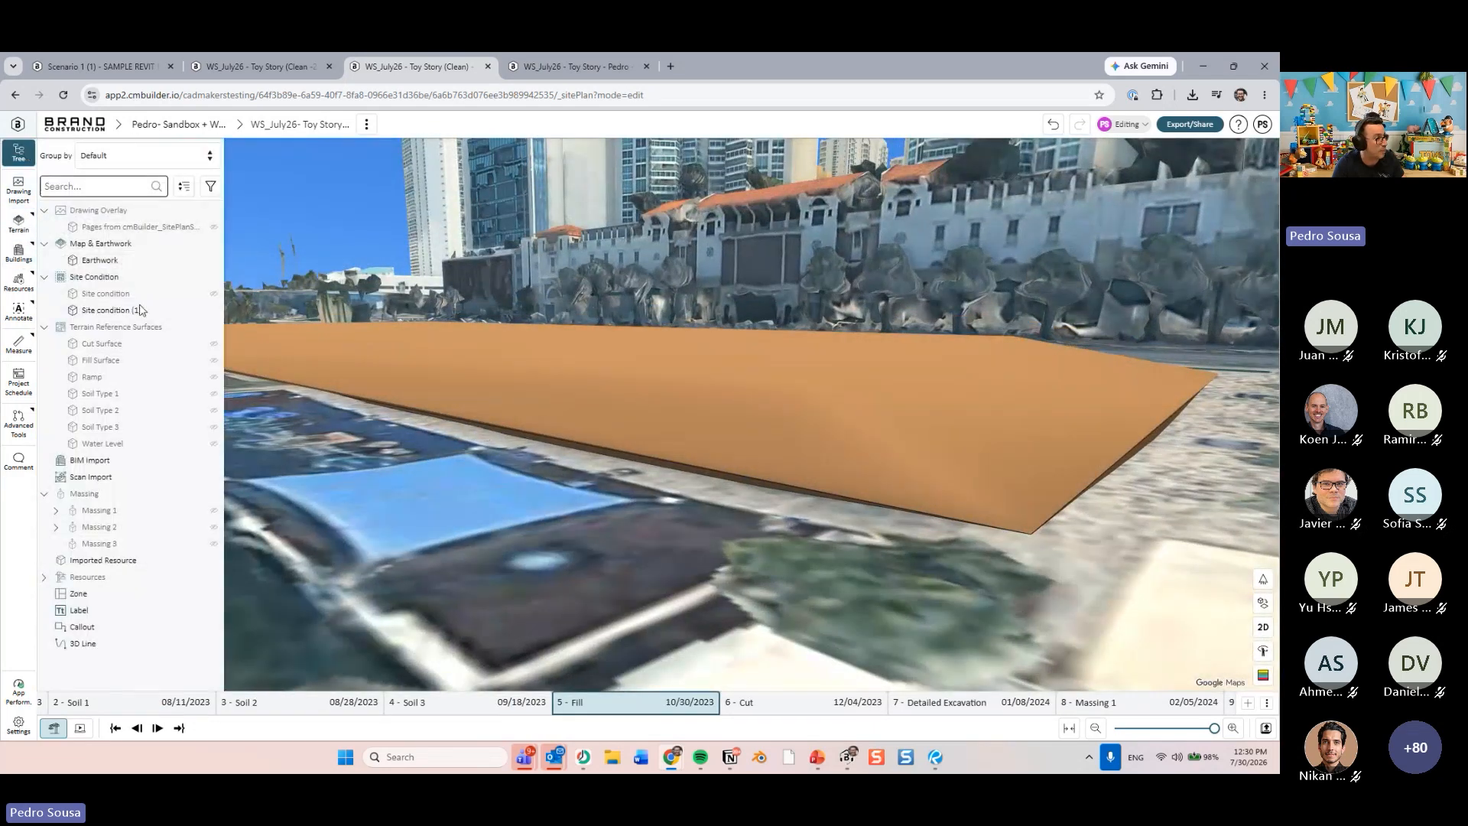
click(115, 361)
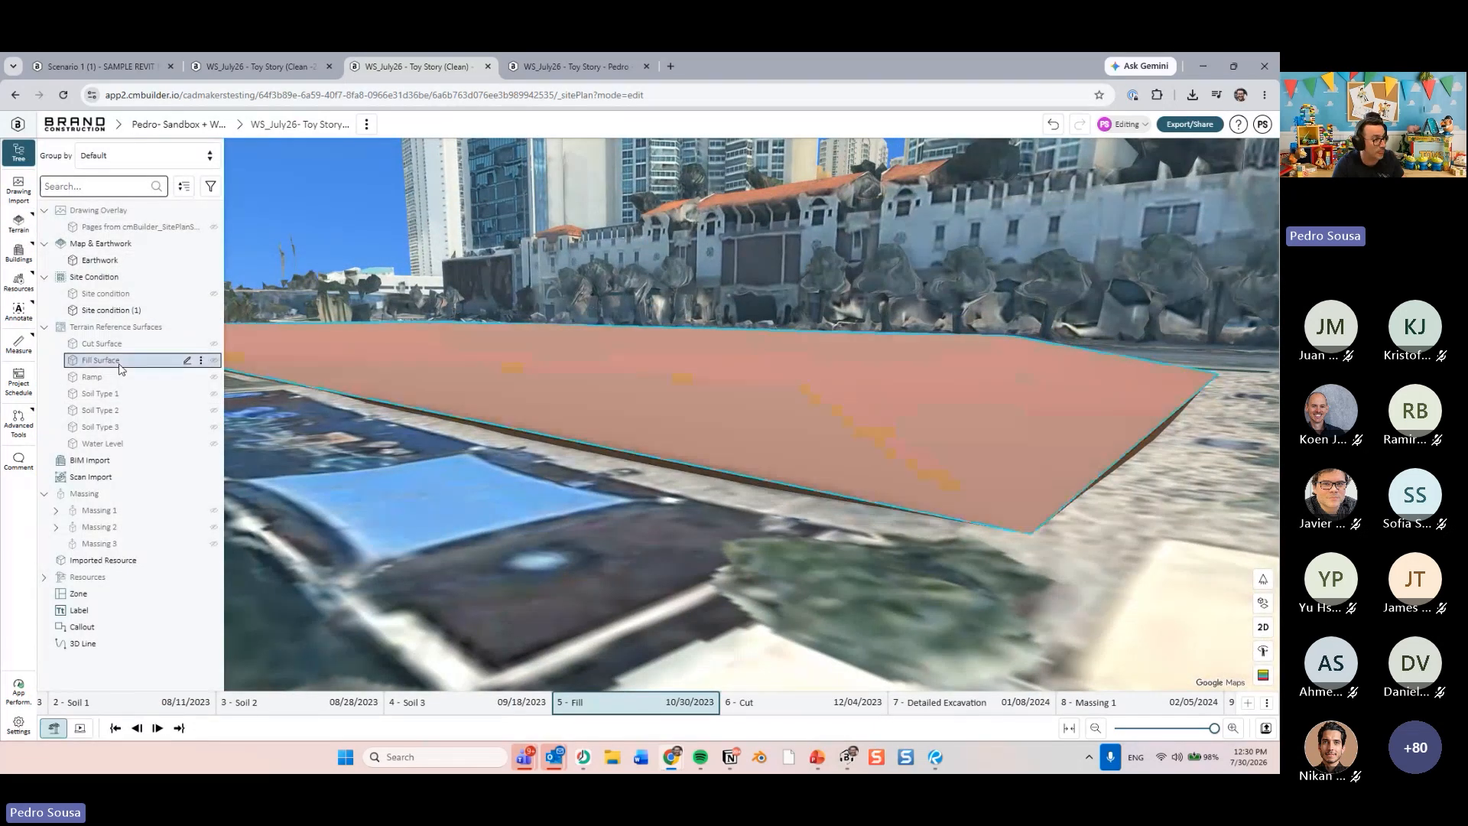
click(185, 360)
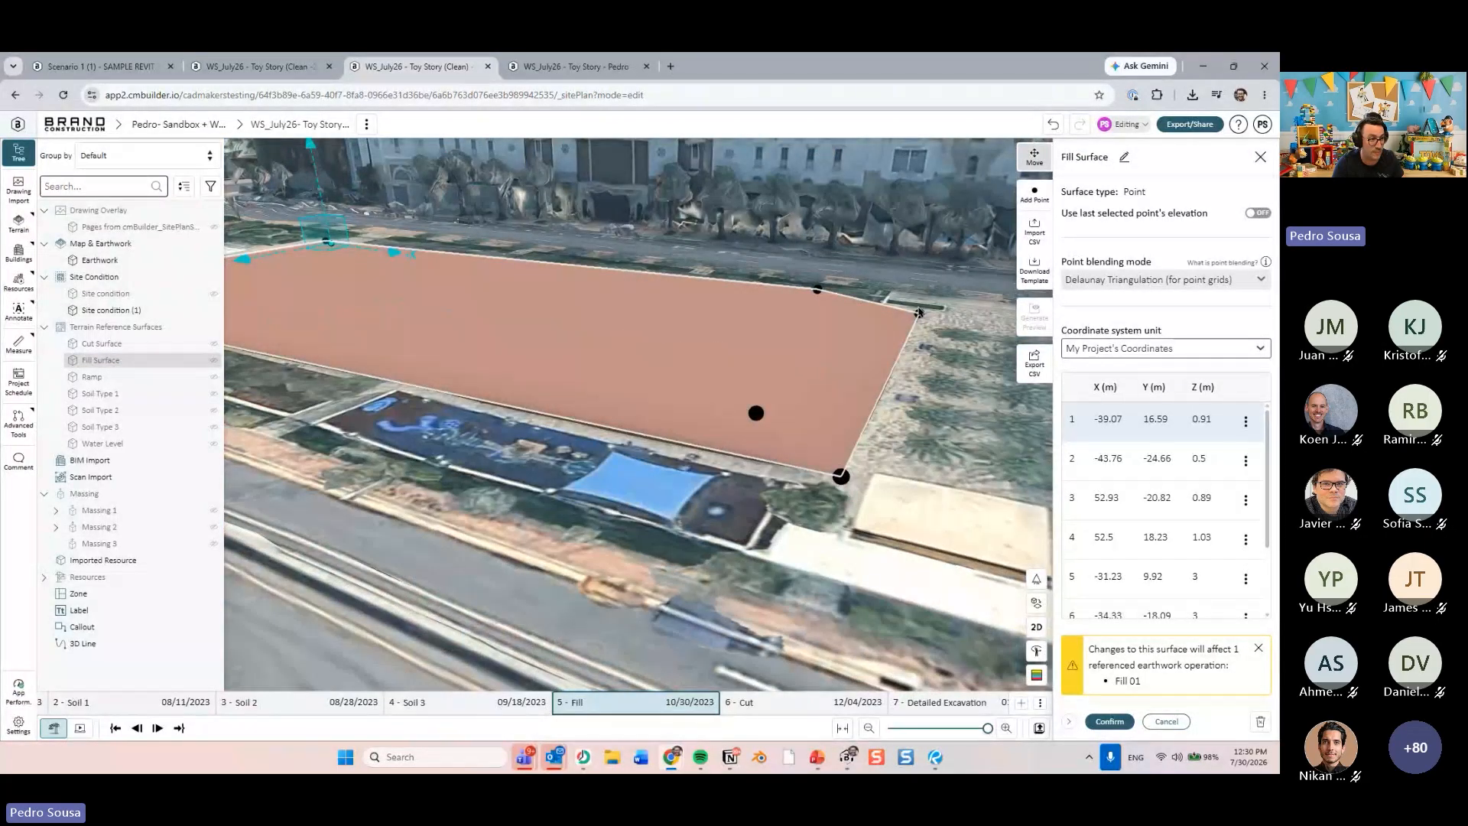
right_drag(581, 451, 484, 476)
scroll(484, 477, up, 3)
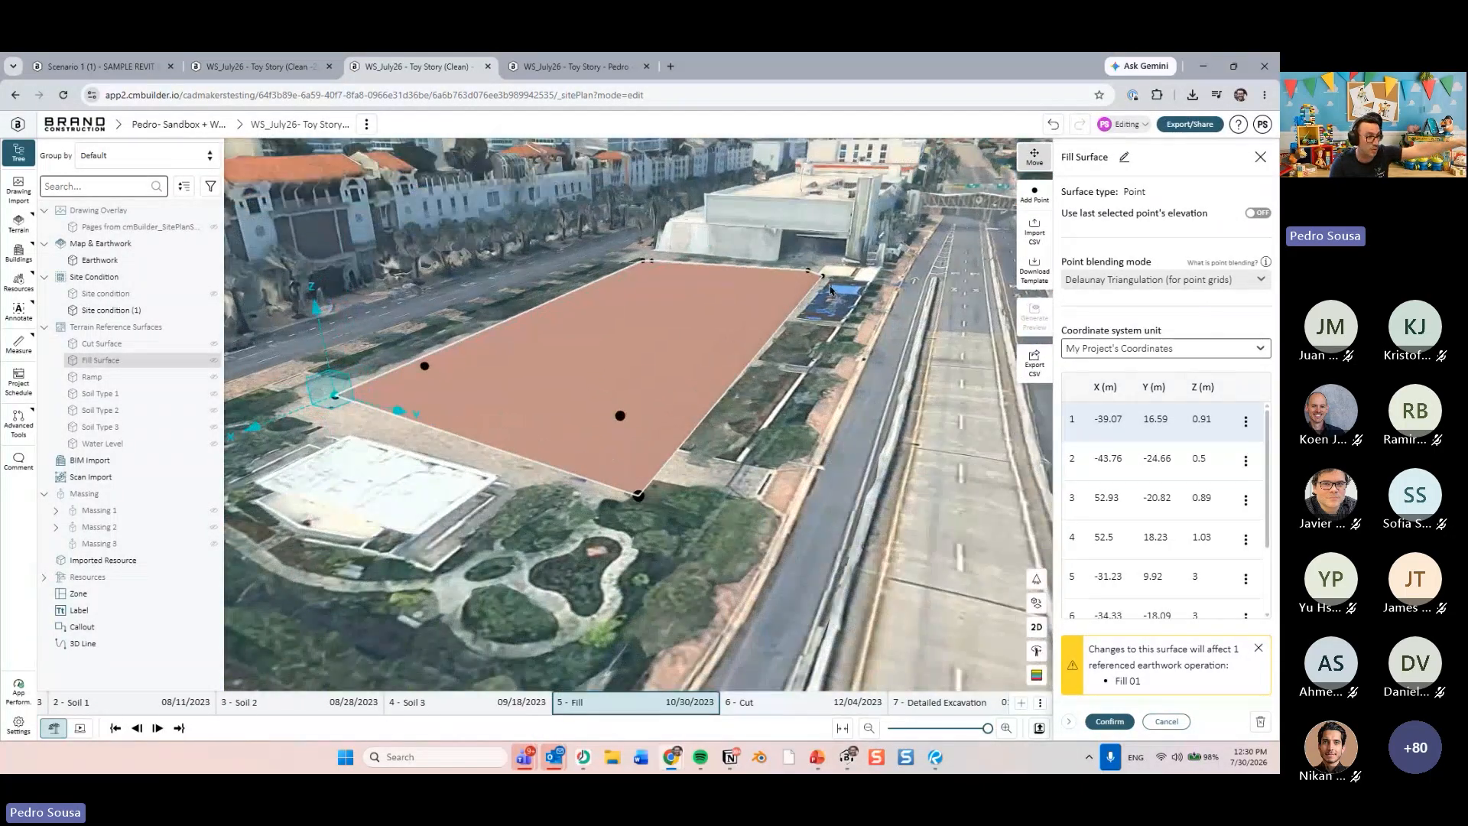
scroll(778, 457, up, 2)
right_drag(779, 458, 467, 339)
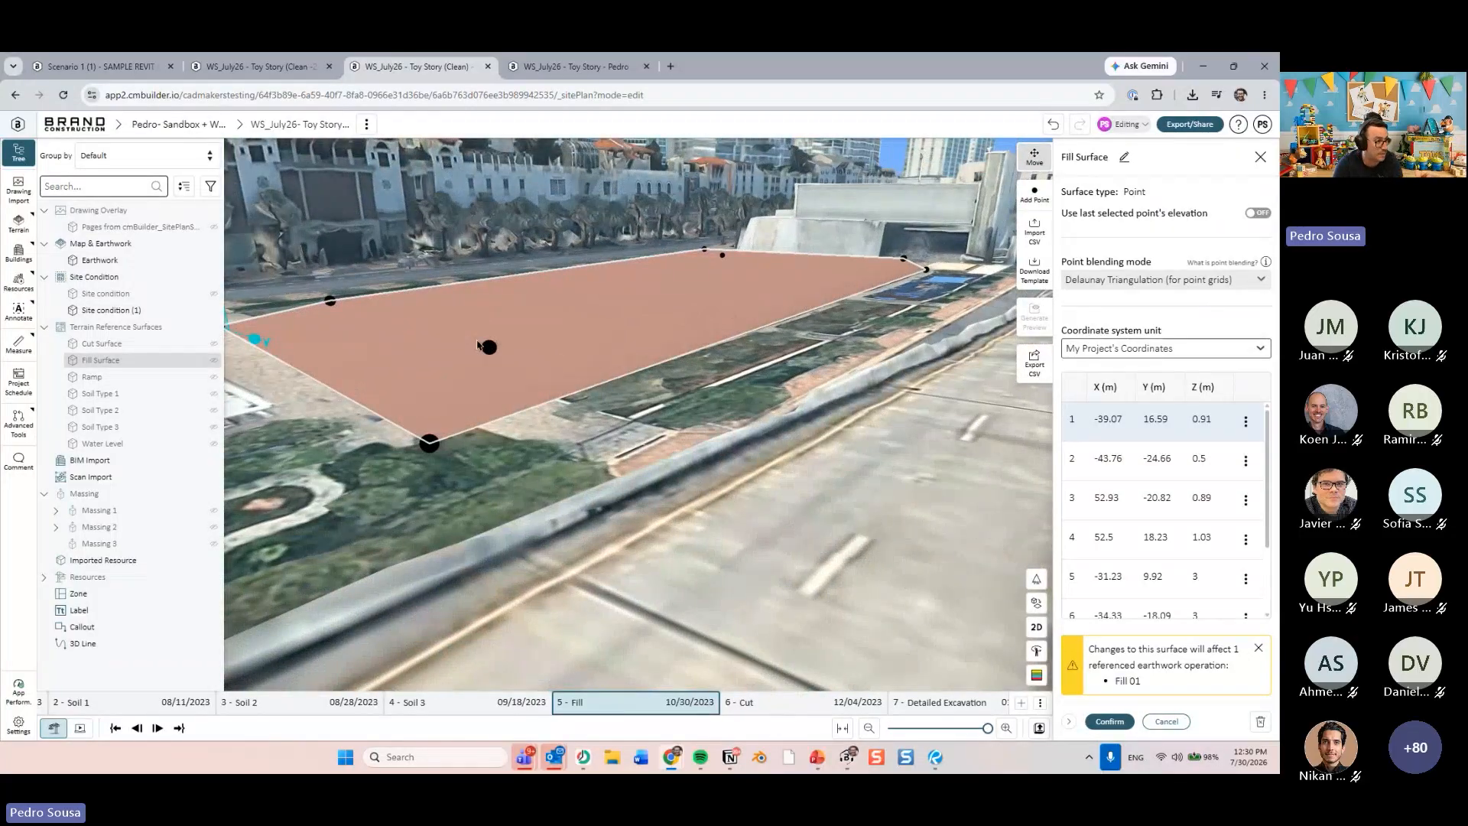
- Inspect the elevations of the Fill Surface's inner and corner points, and leave the surface editor without saving changes
click(479, 345)
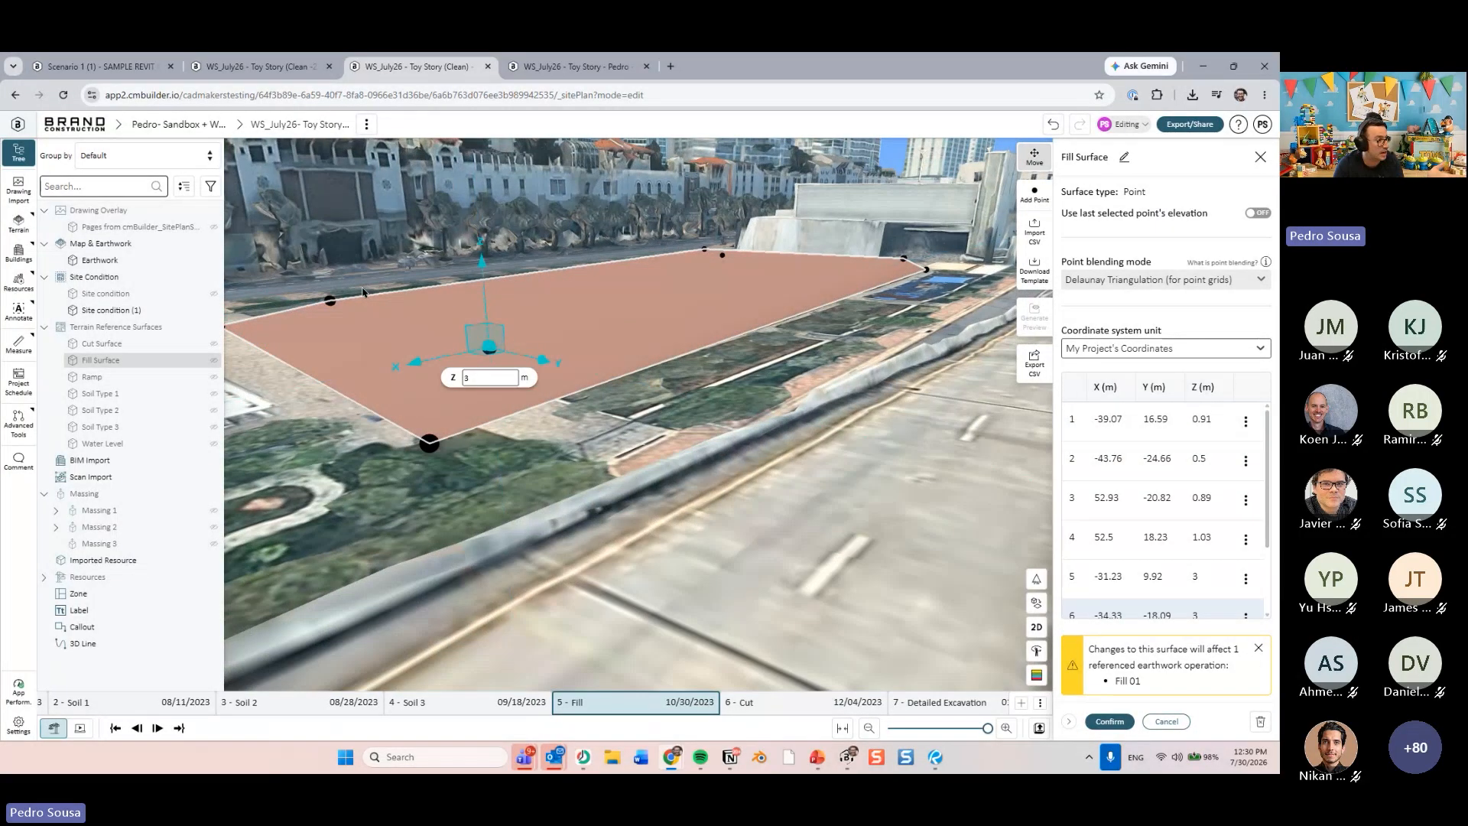
click(330, 300)
click(704, 254)
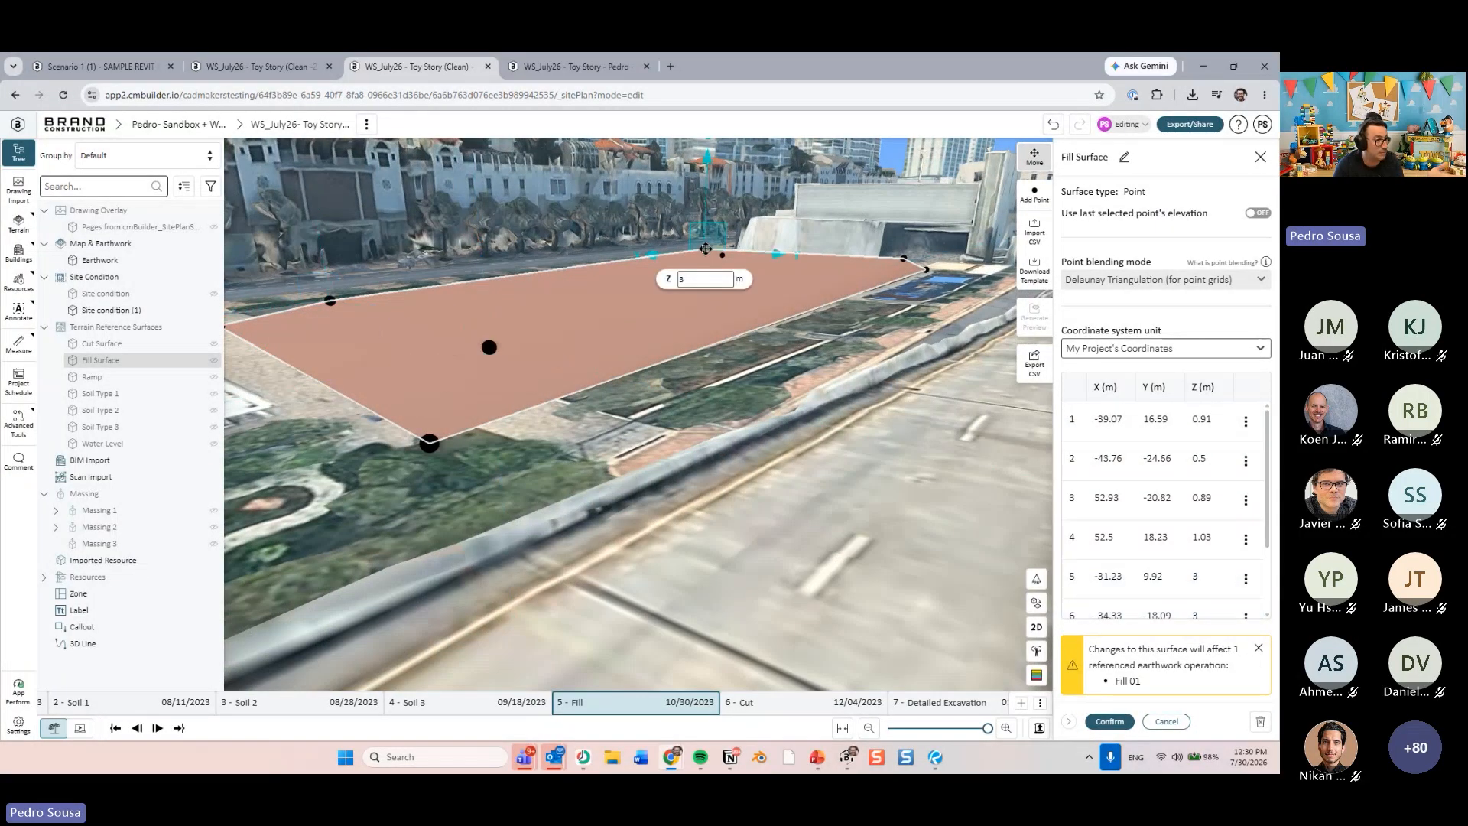
right_drag(793, 388, 784, 512)
scroll(899, 280, up, 2)
click(899, 281)
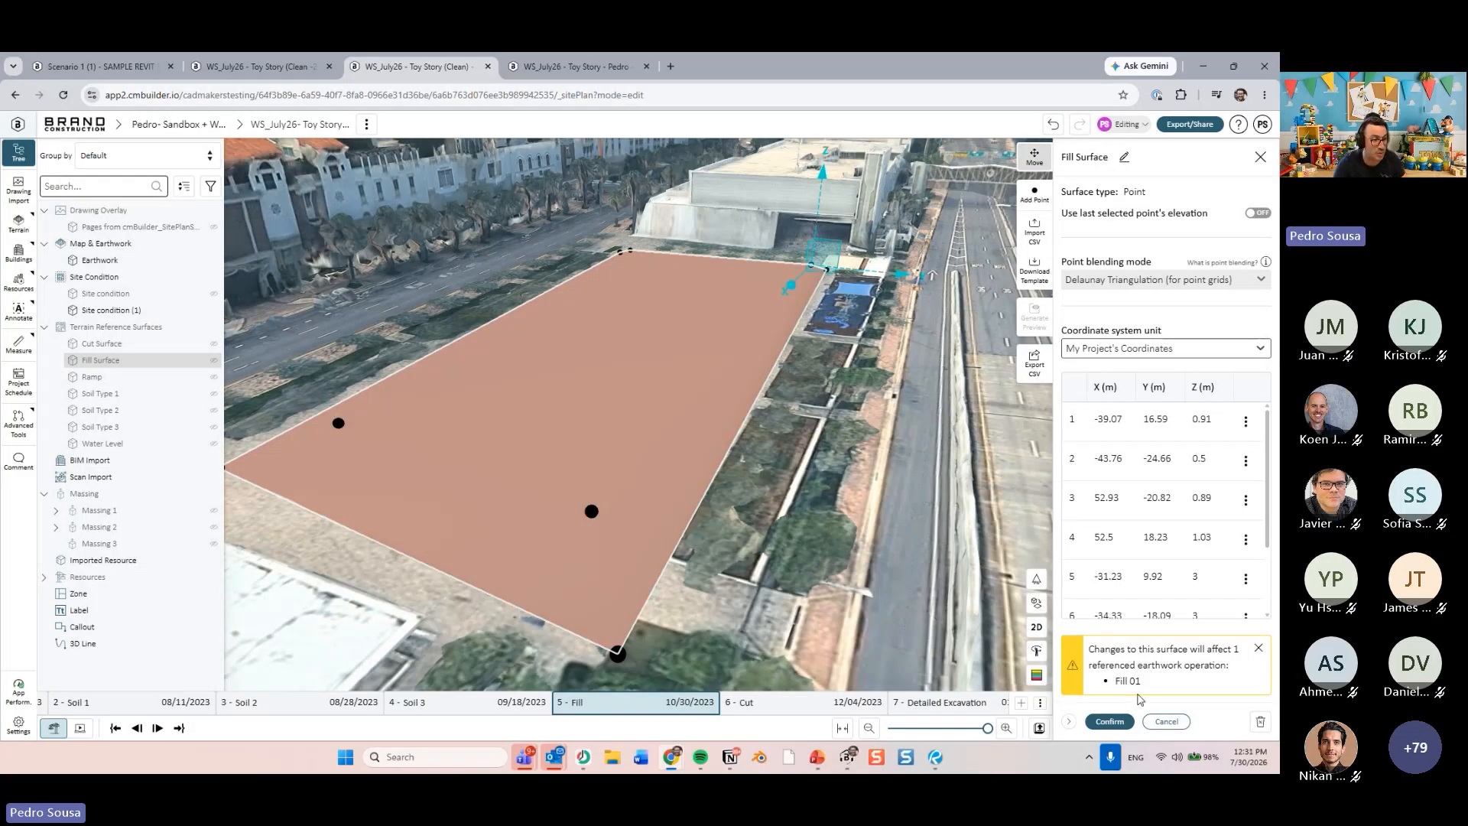
click(1166, 721)
drag(913, 572, 746, 520)
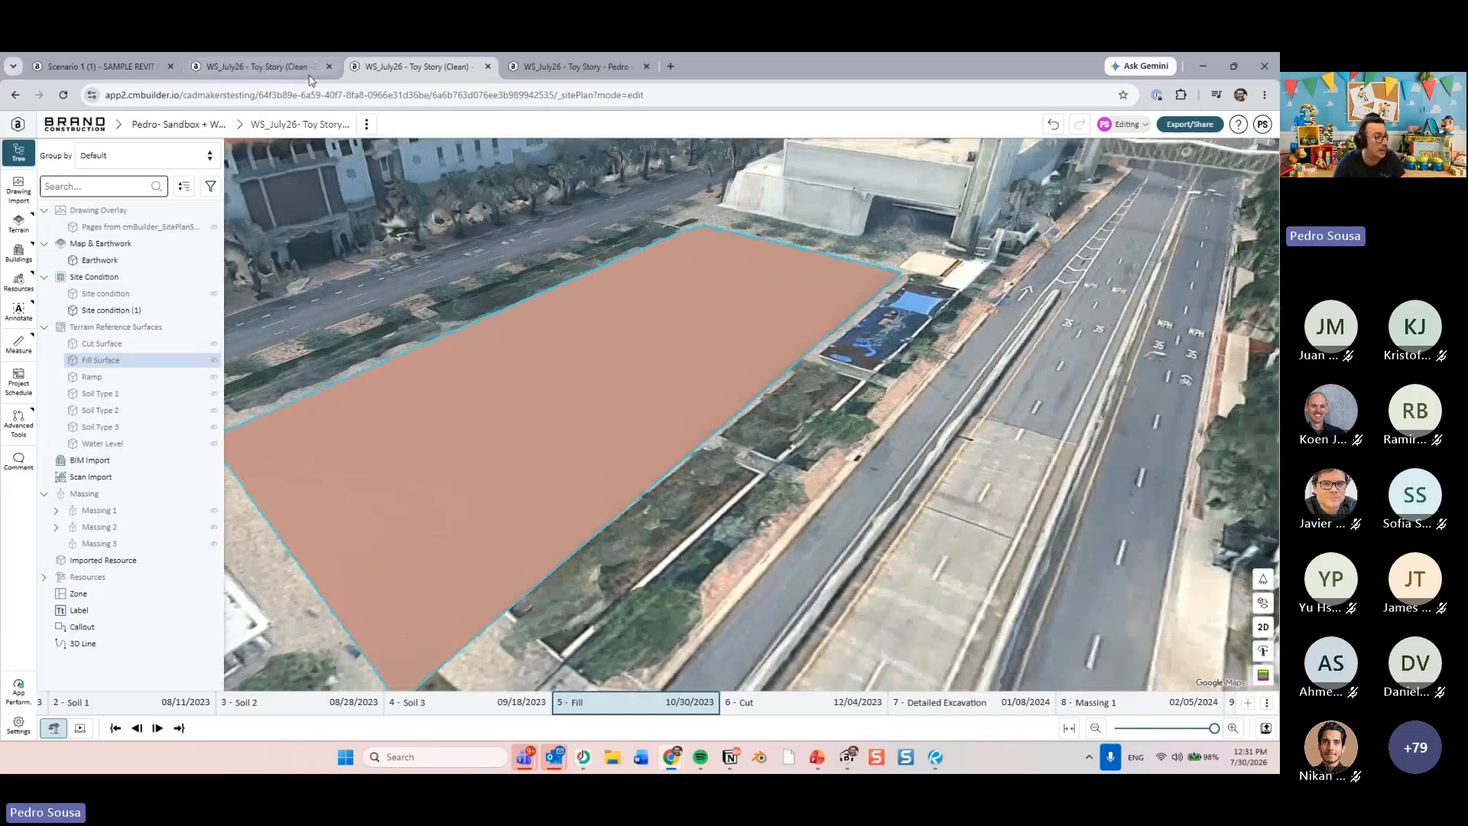
- In the other Toy Story (Clean) plan at the 5 - Fill milestone, delete Cut 01 and clear all sea level measurements
click(304, 76)
click(775, 699)
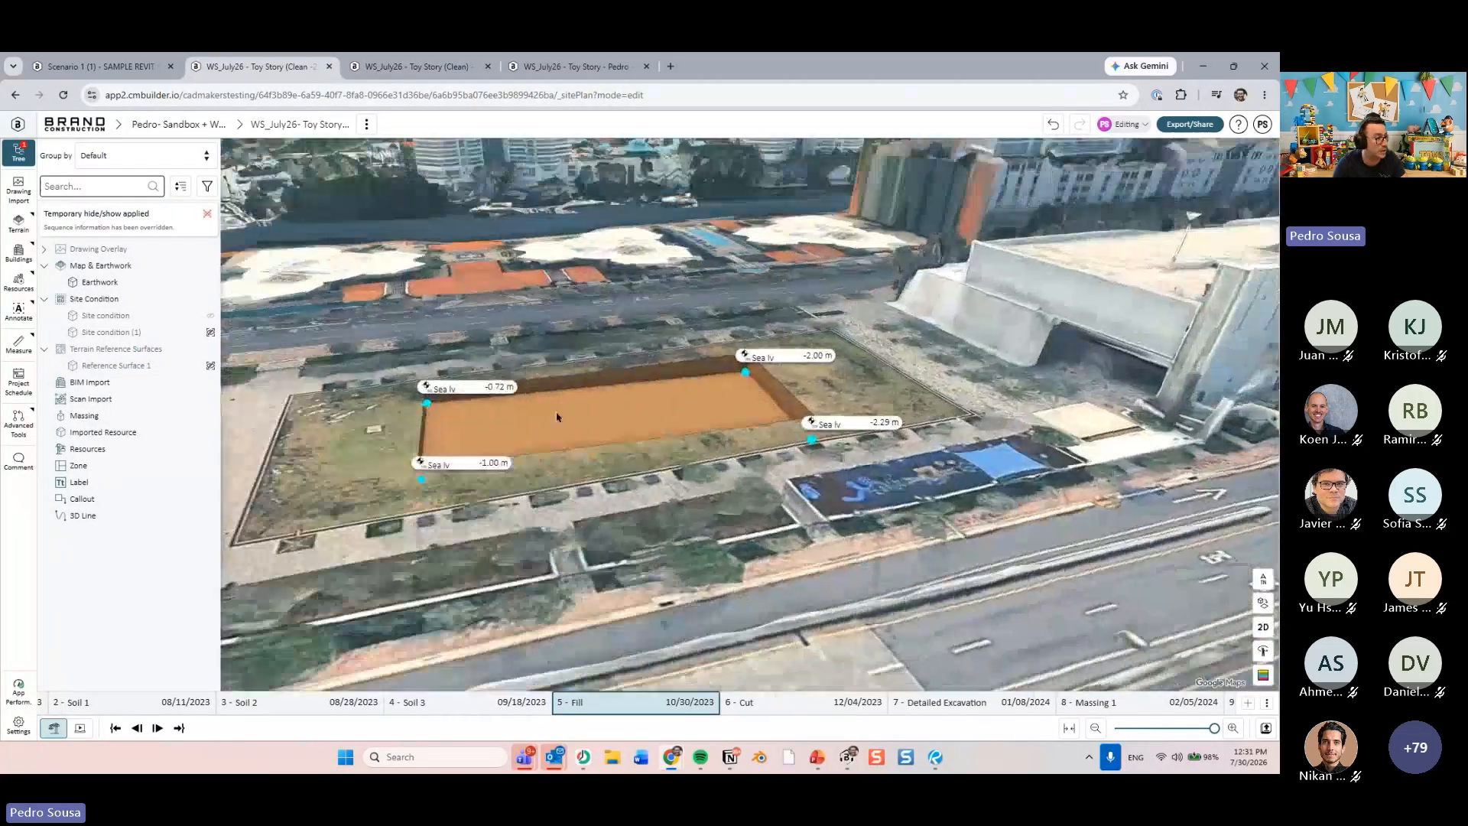
right_click(561, 410)
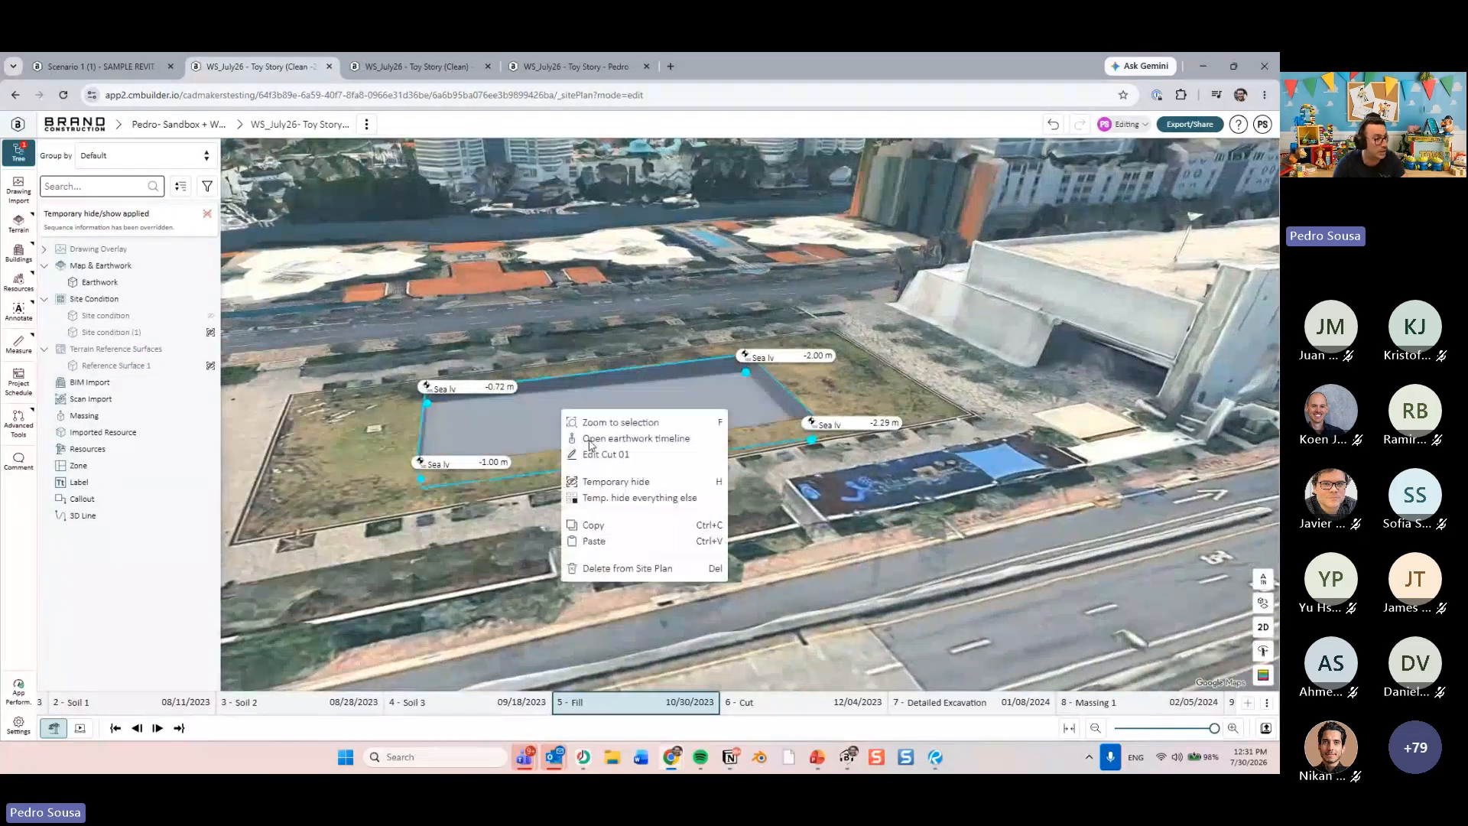
click(638, 460)
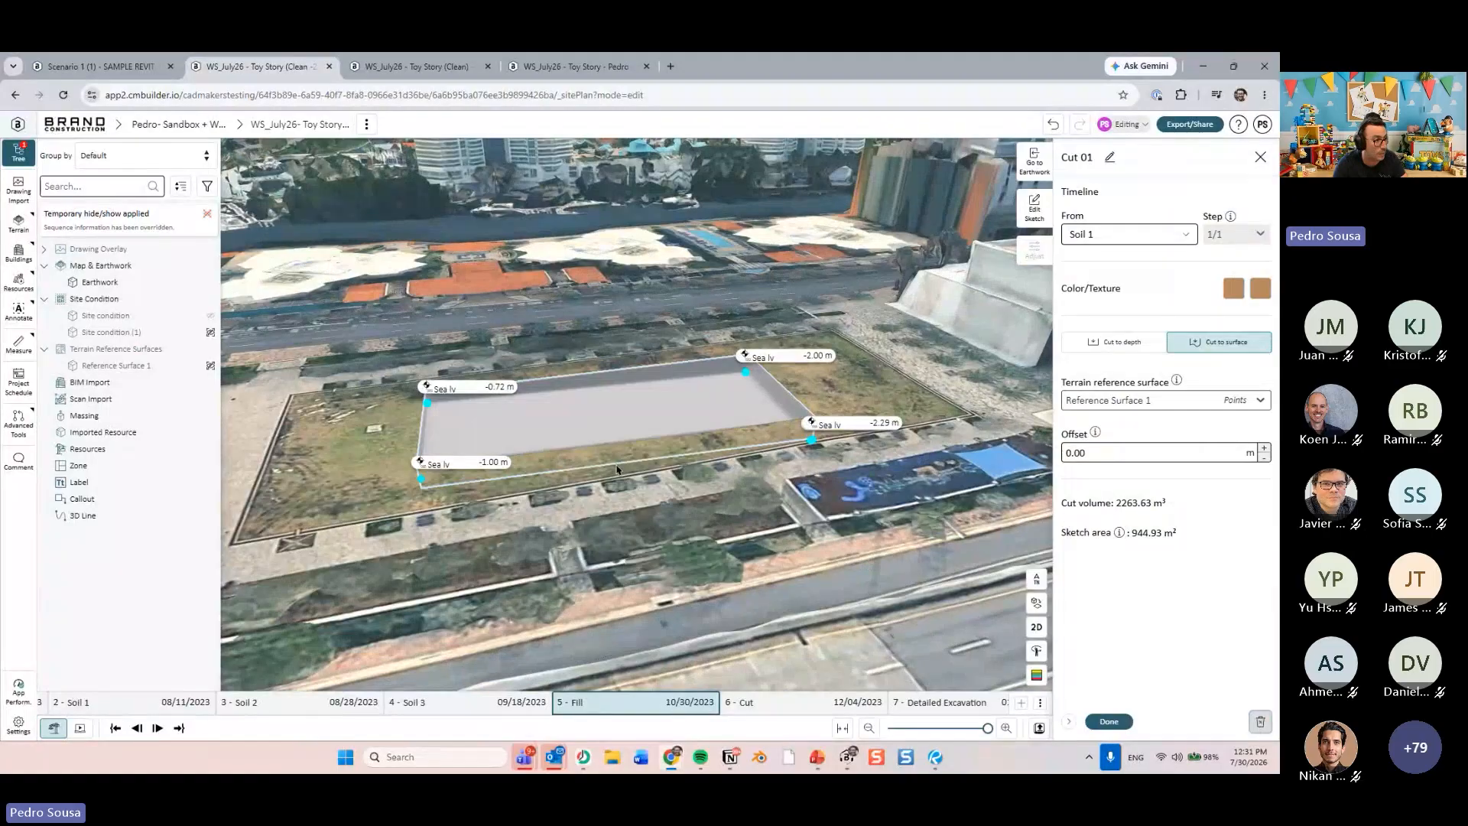
mouse_move(21, 347)
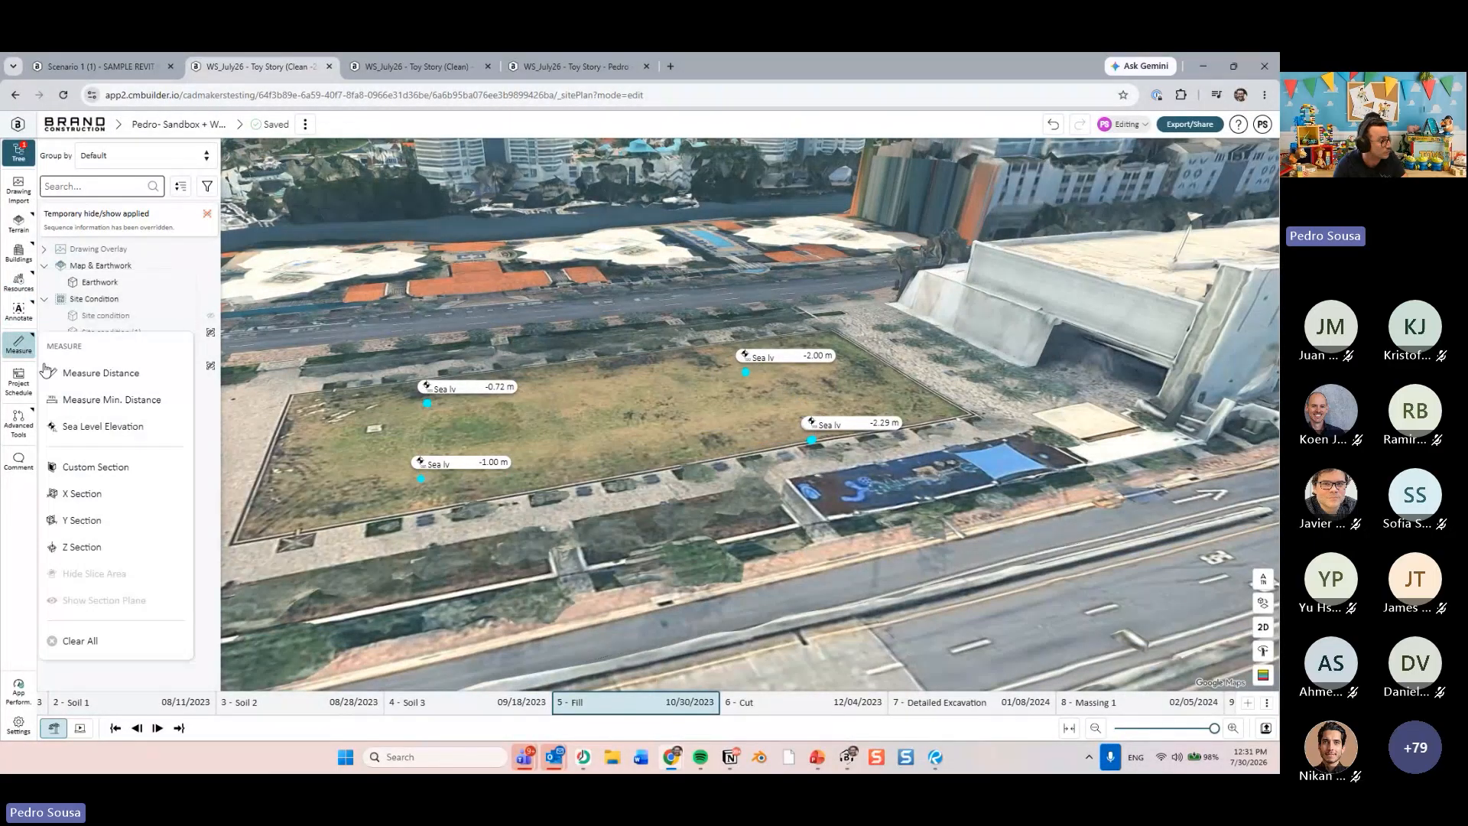
click(81, 641)
- Create a terrain reference surface from points, placing points at the lawn's northwest, southwest and northeast corners
drag(629, 460, 603, 725)
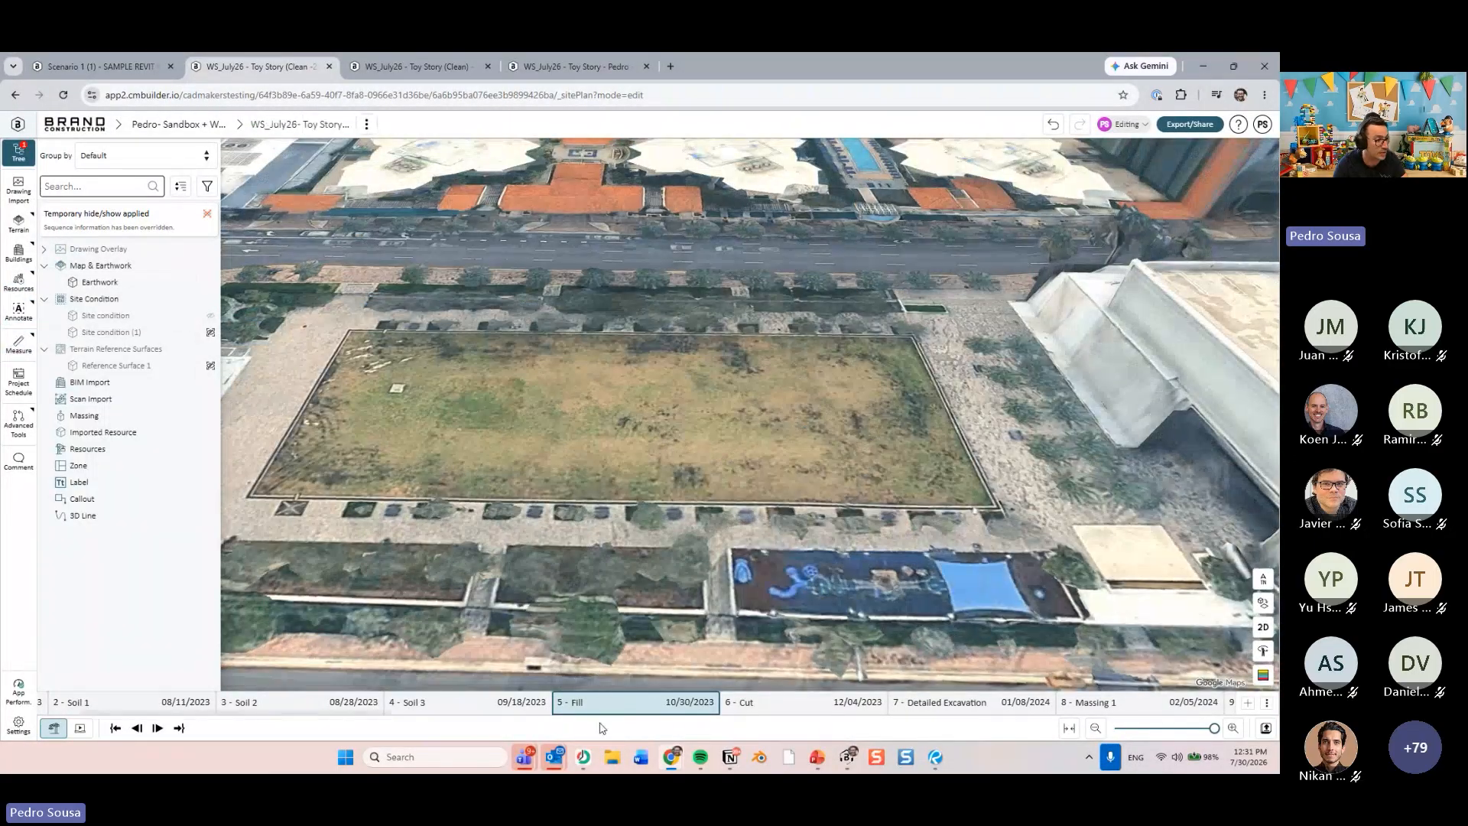
scroll(431, 379, up, 3)
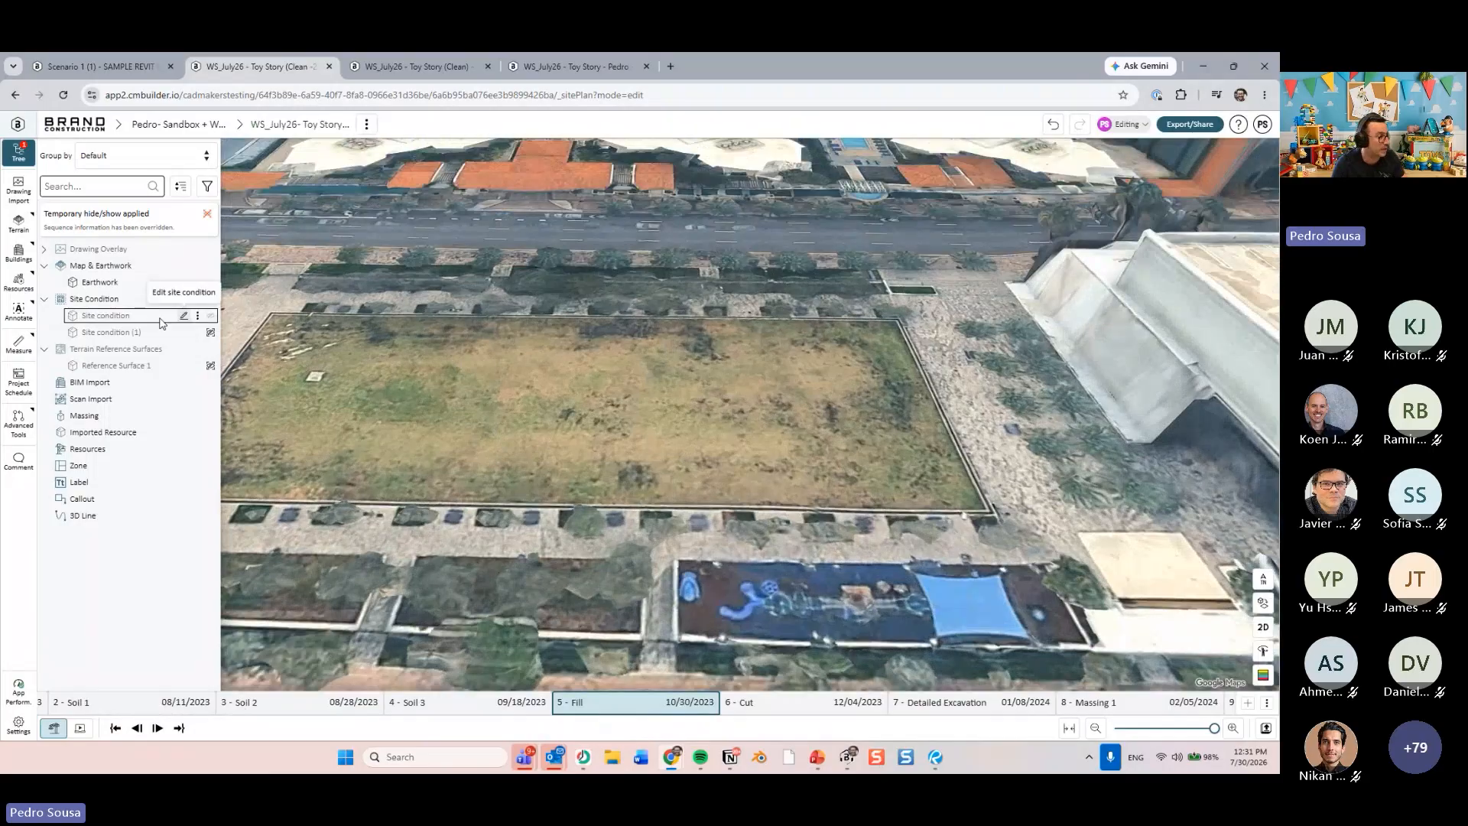
click(210, 348)
click(1156, 206)
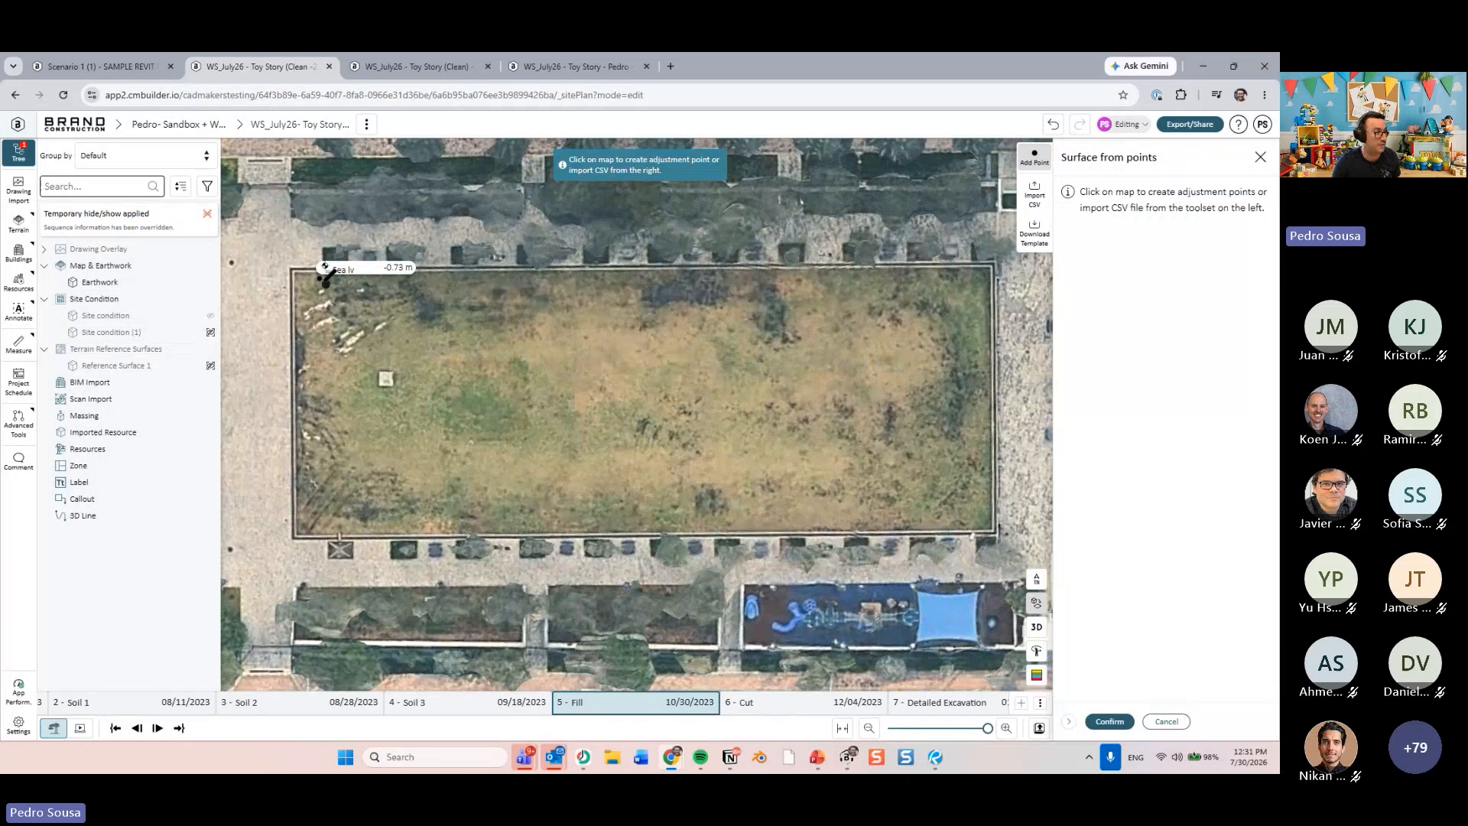
click(291, 270)
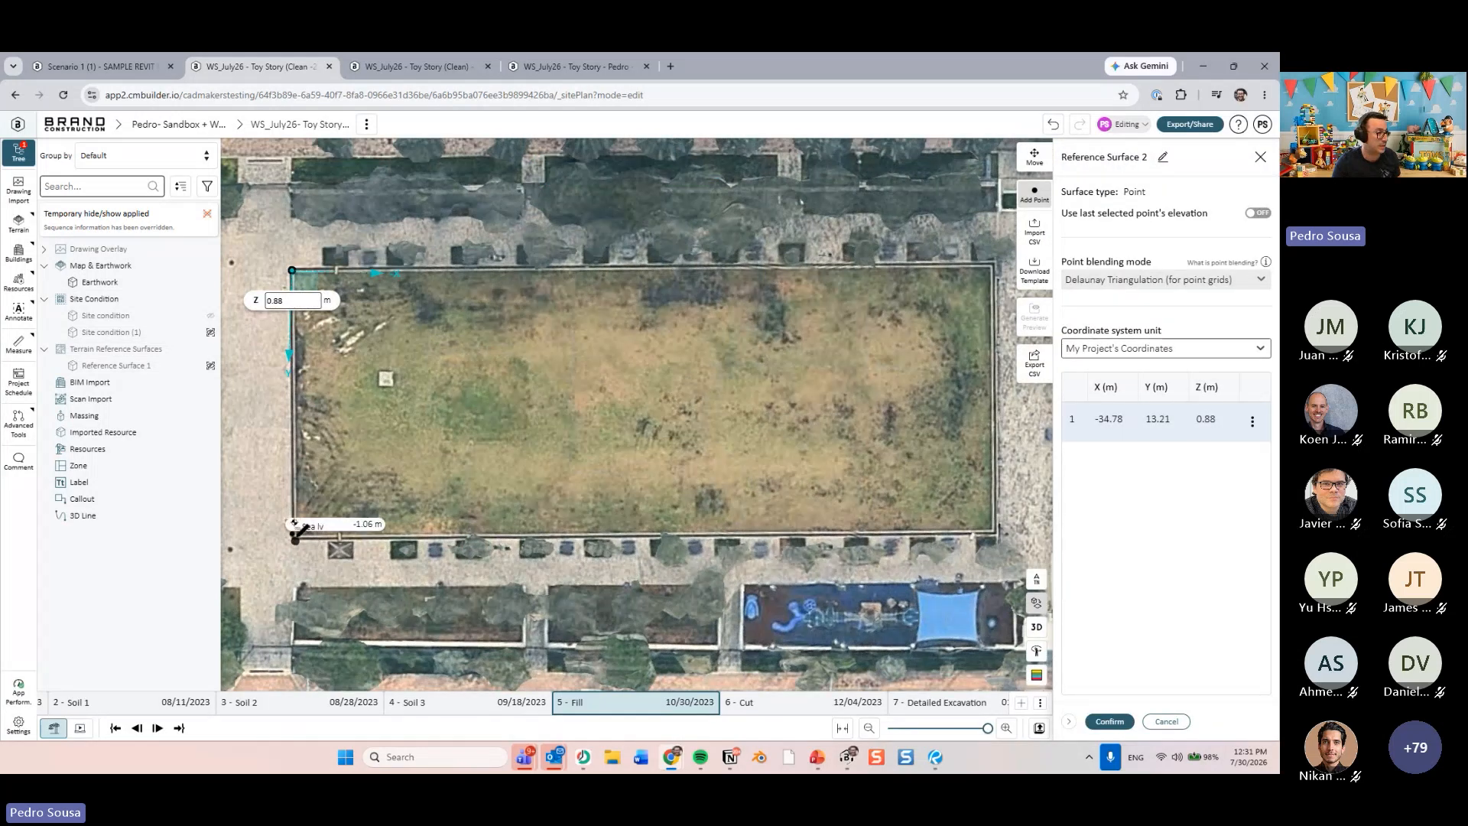
click(294, 536)
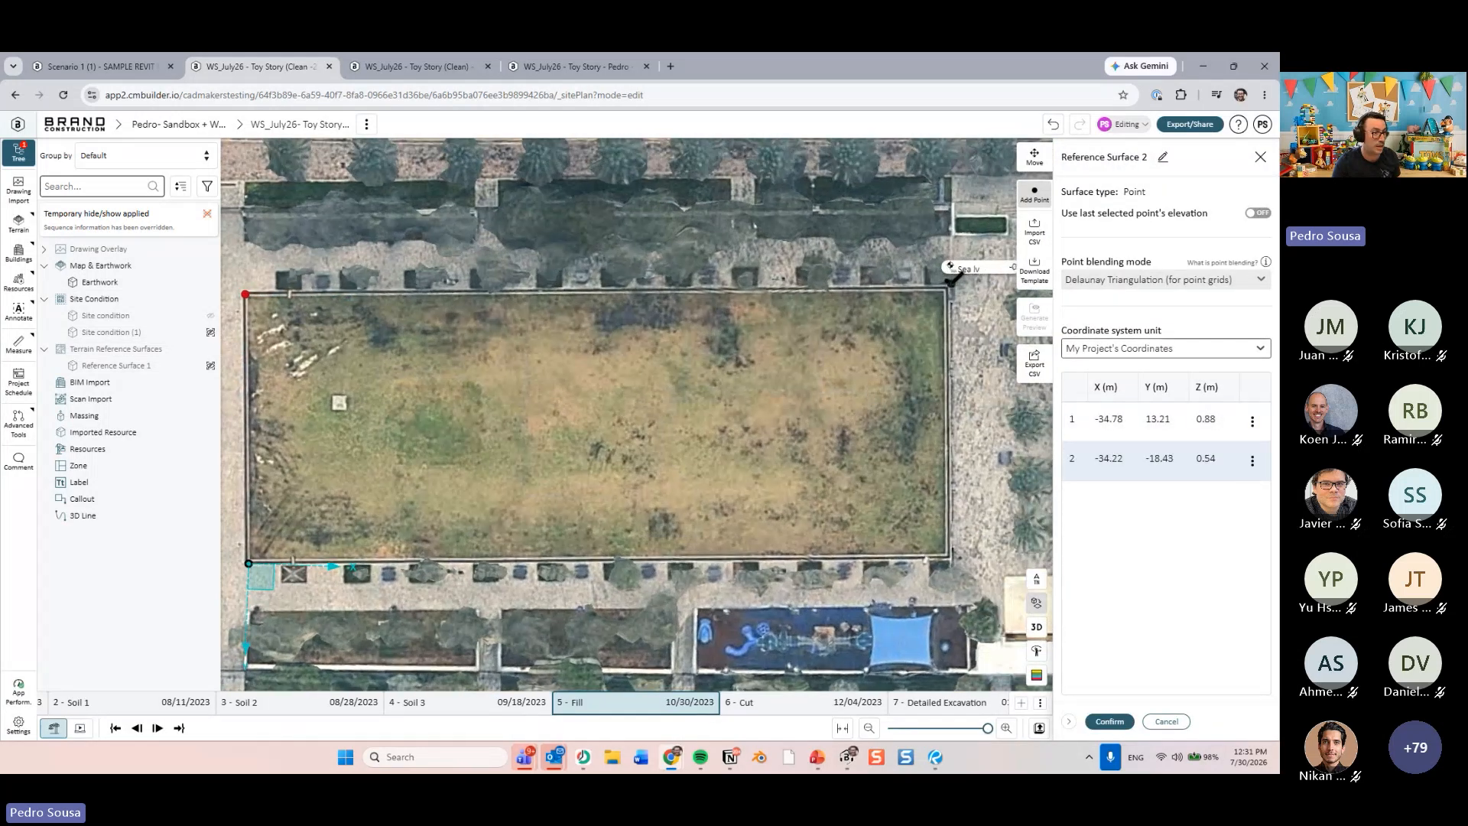
click(952, 282)
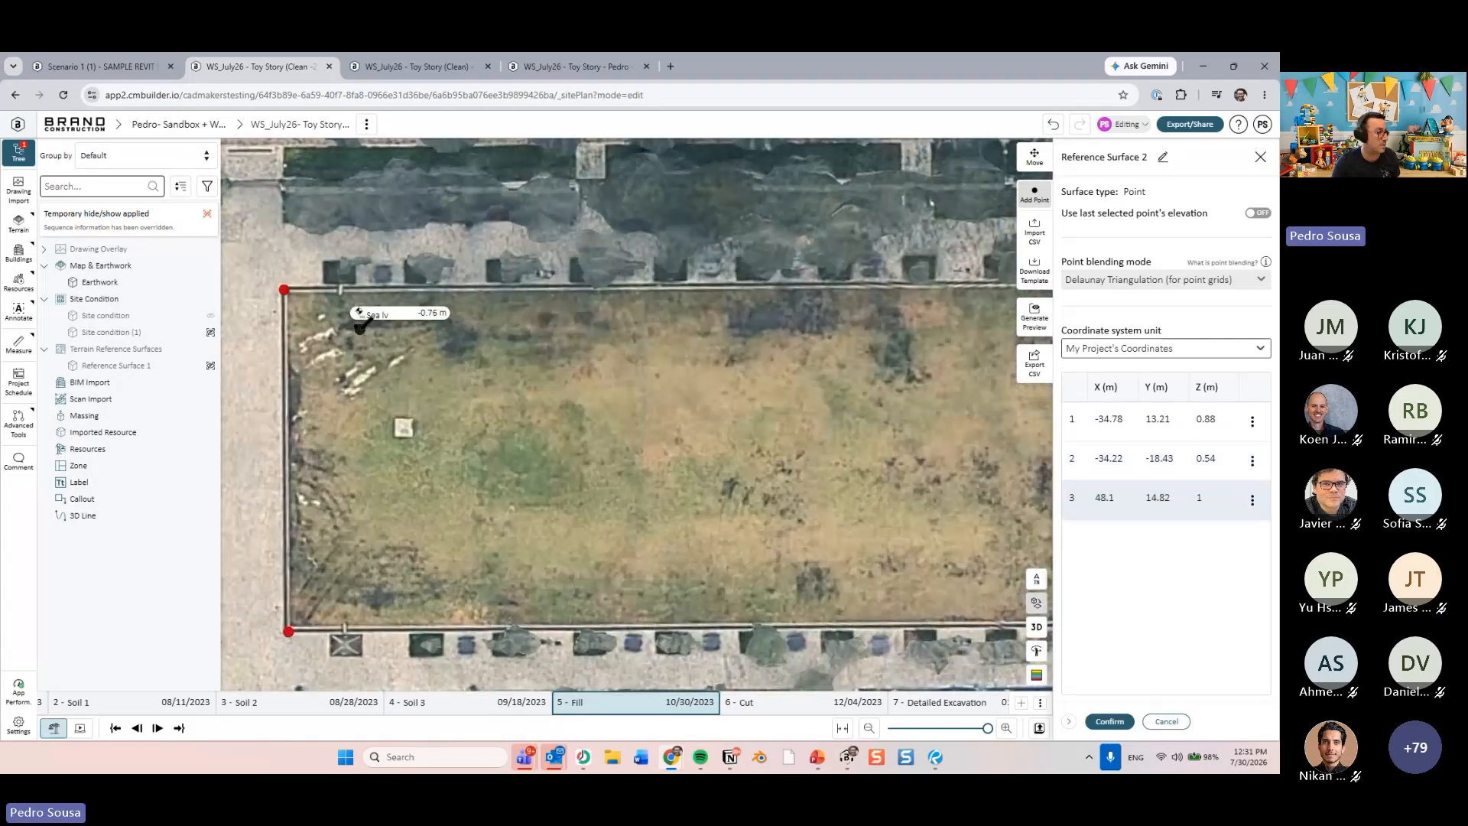
- Add an inner point near the lawn's northwest corner, set its Z to 3 m, and enable using the last selected point's elevation
click(360, 325)
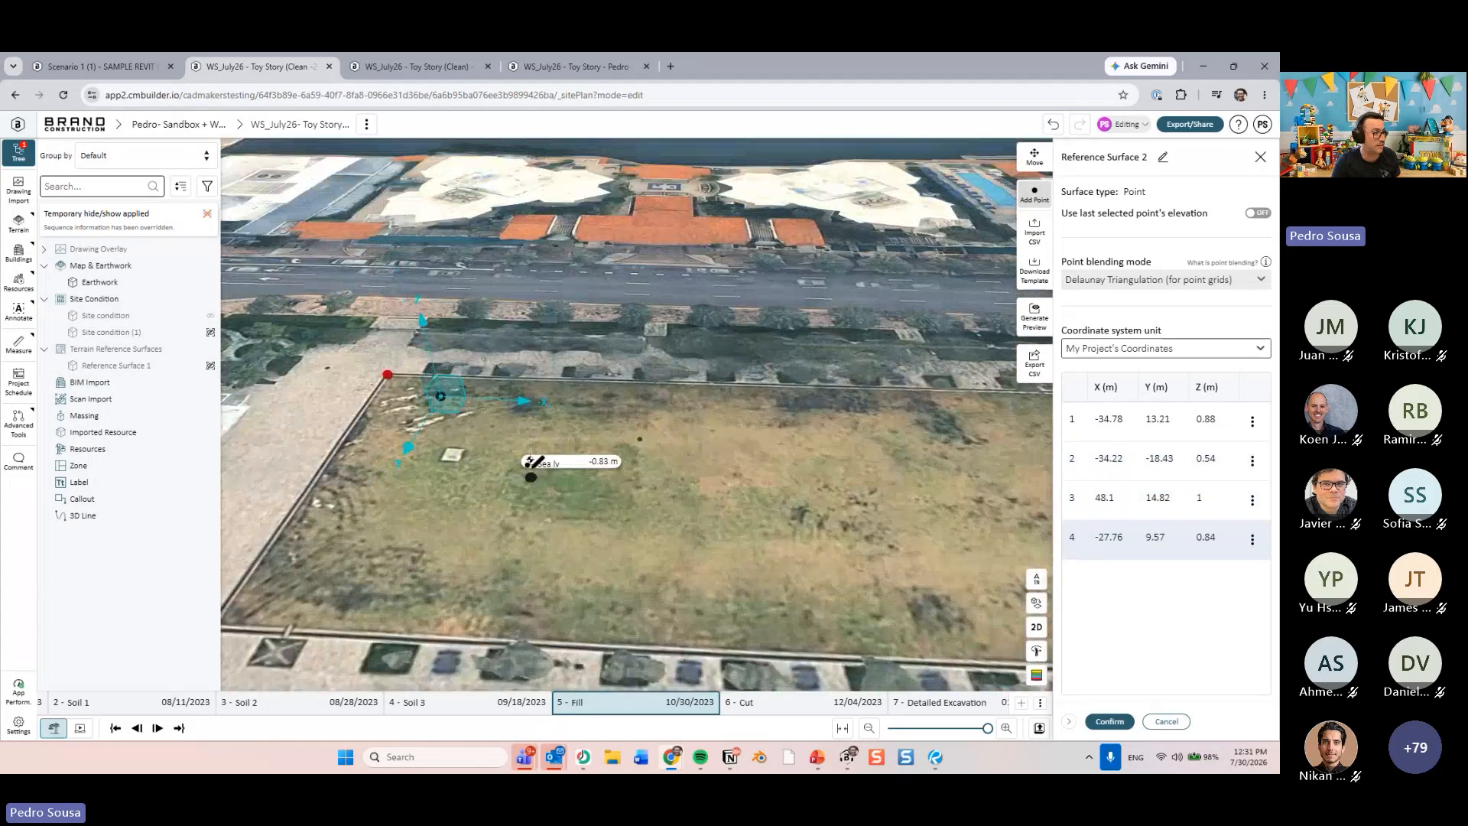
double_click(1216, 534)
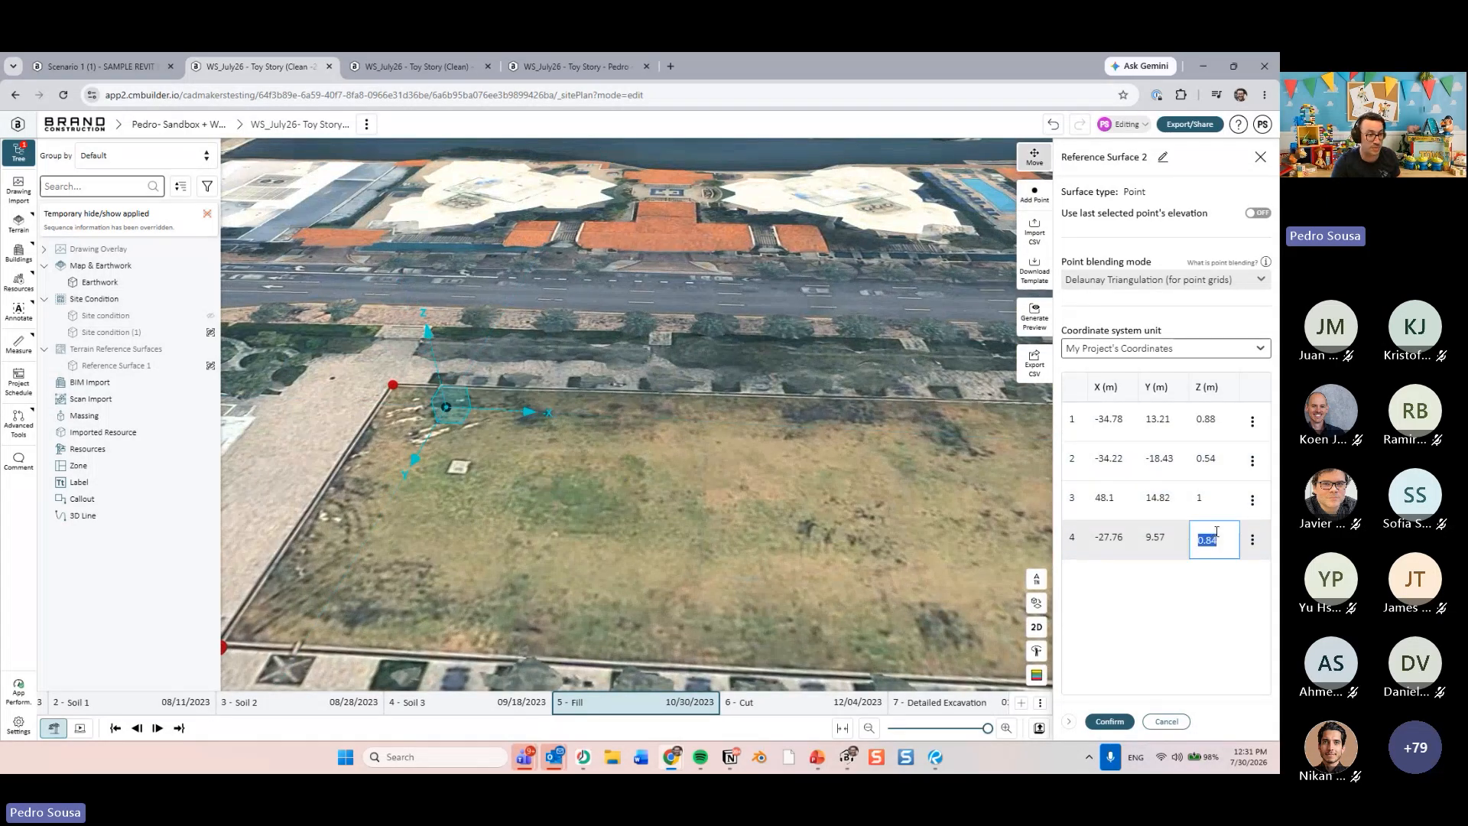
text(3)
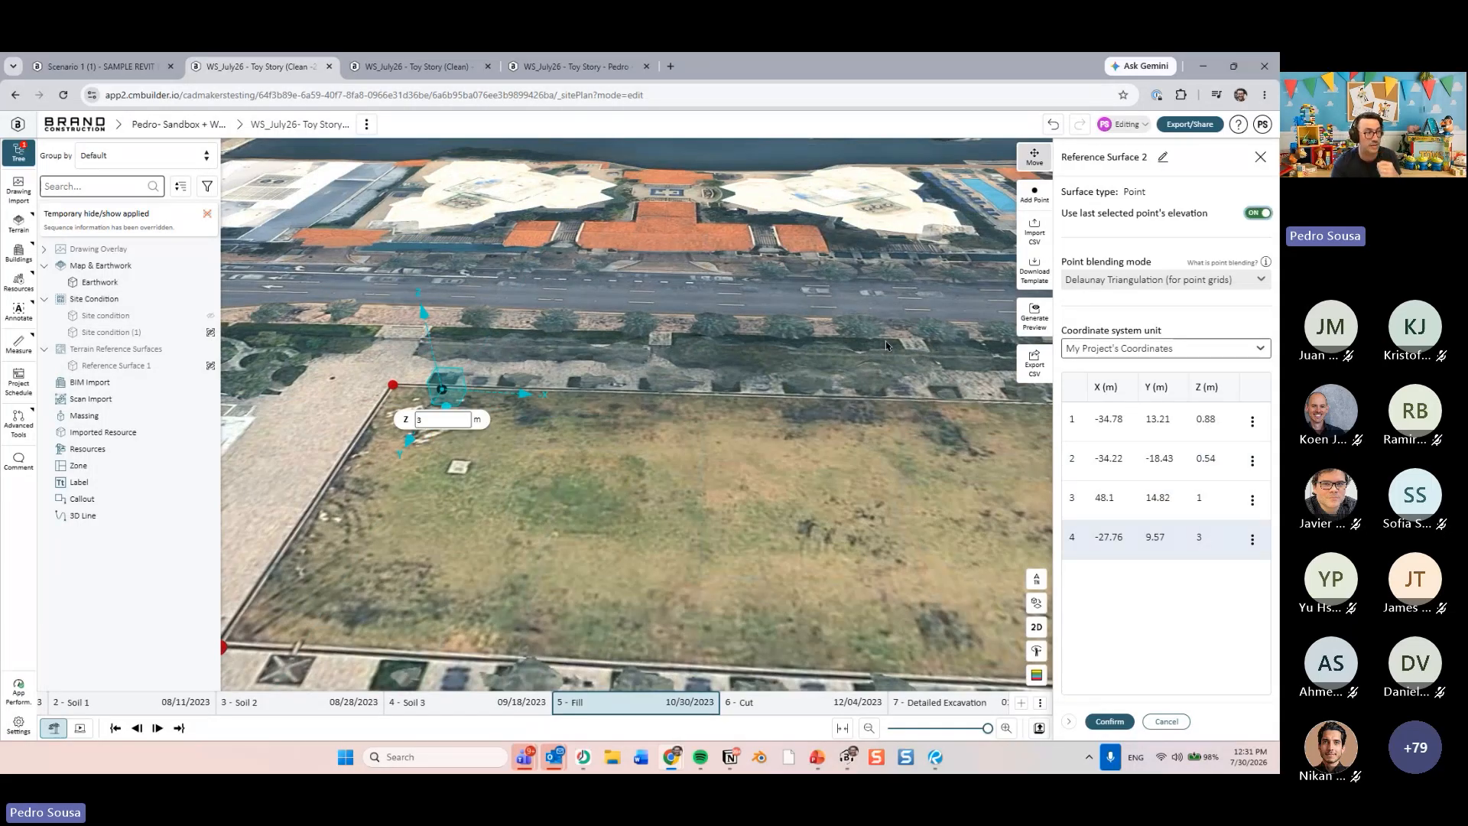
- Add another inner point at 3 m elevation near the lawn's southwest corner
right_drag(683, 427, 634, 546)
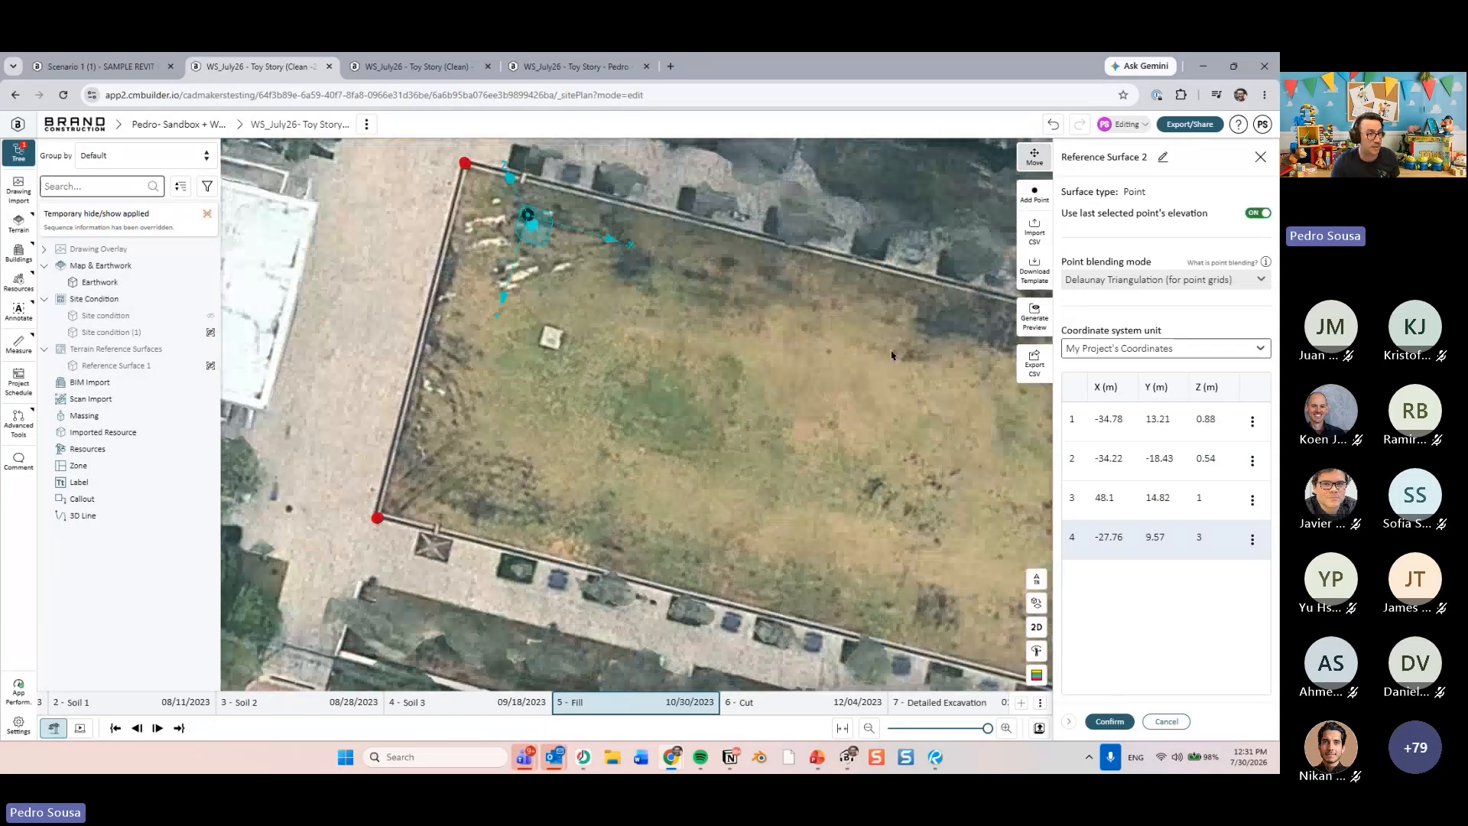
click(1035, 192)
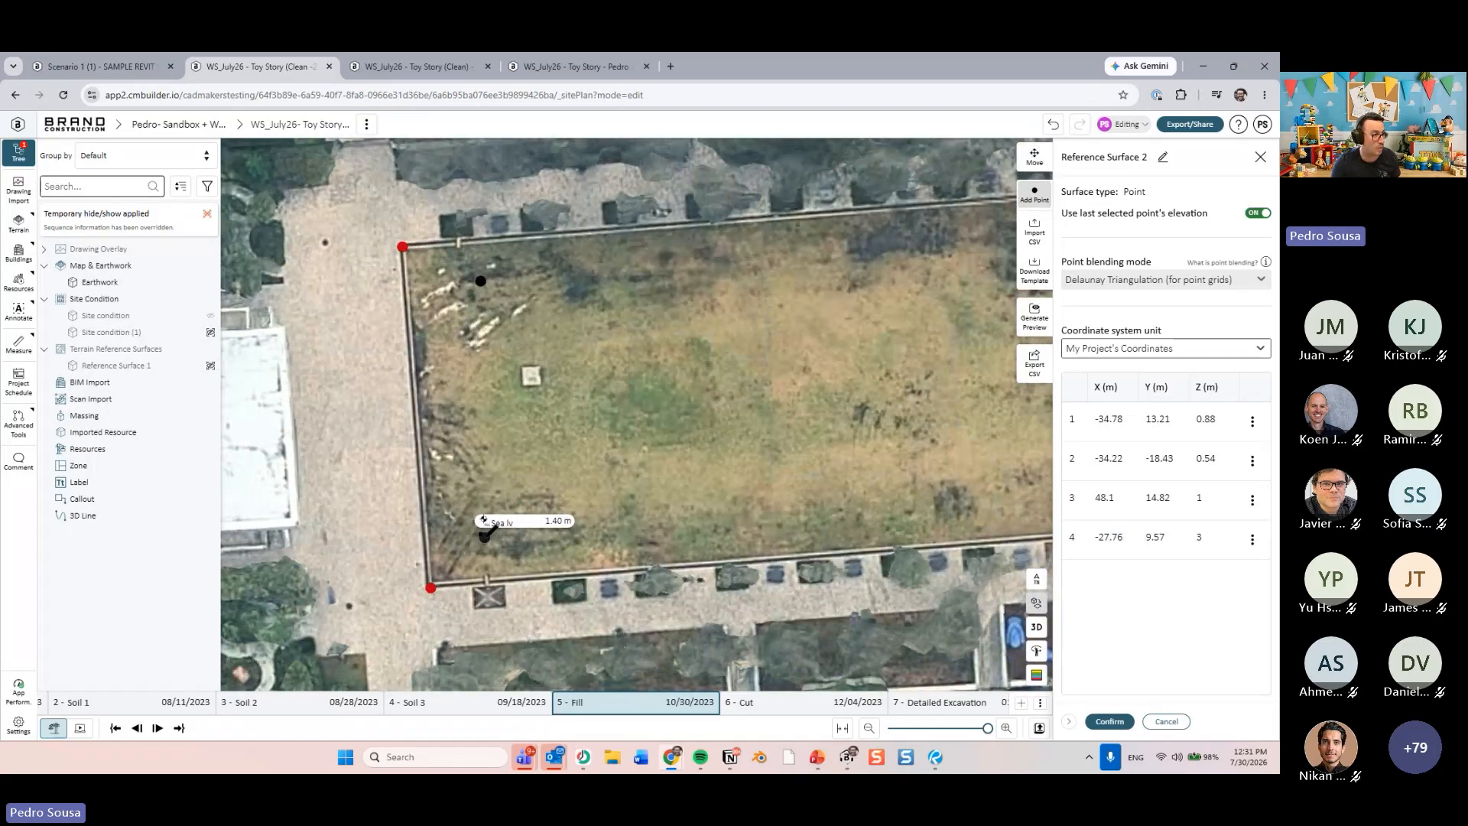
click(545, 488)
drag(813, 461, 577, 418)
drag(812, 402, 741, 398)
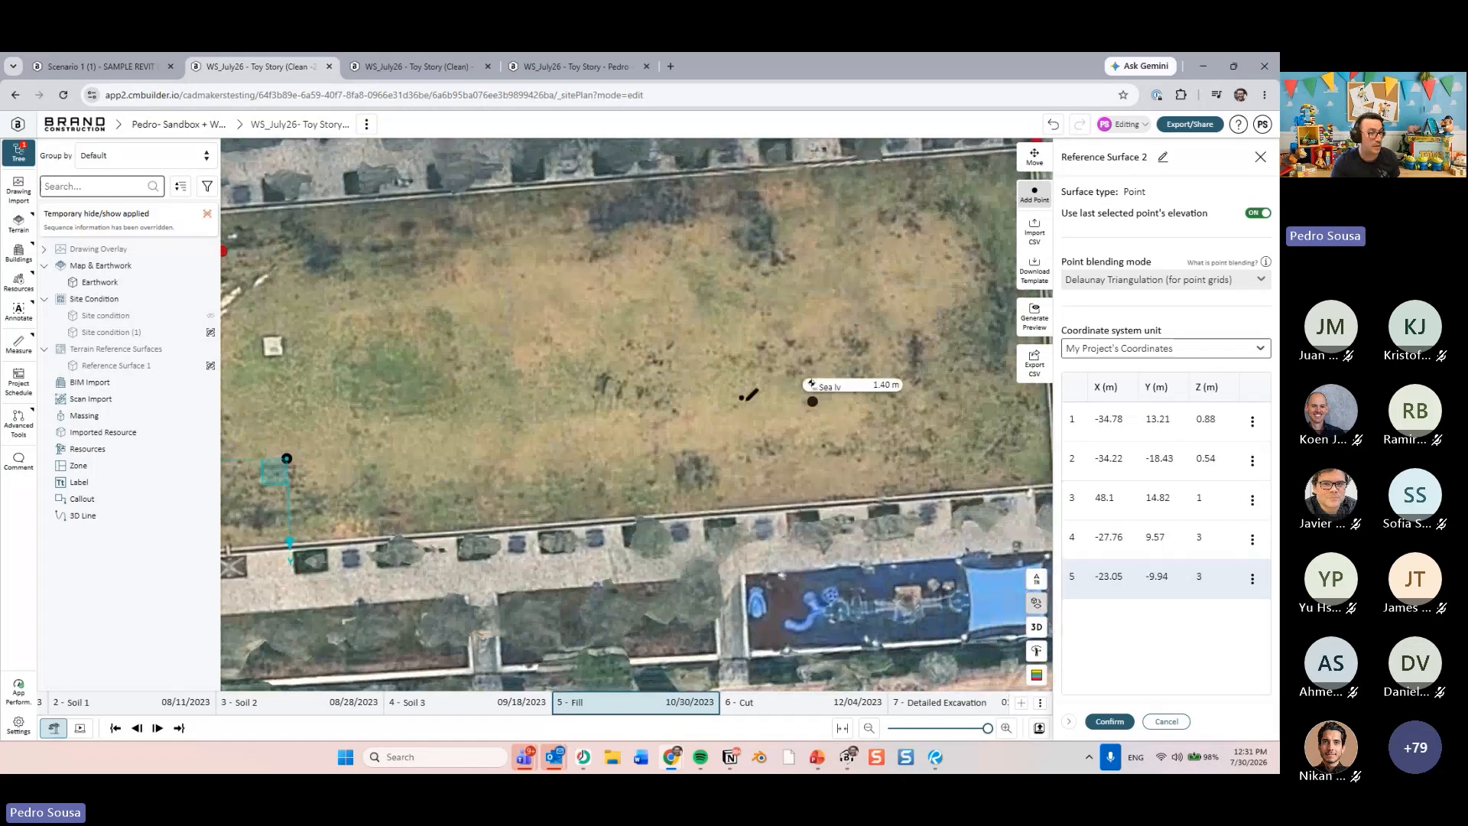
- Finish Reference Surface 2 with two 3 m points at about X 36.6, Y -12.7 and X 38.3, Y 6.6 inside the site
click(762, 450)
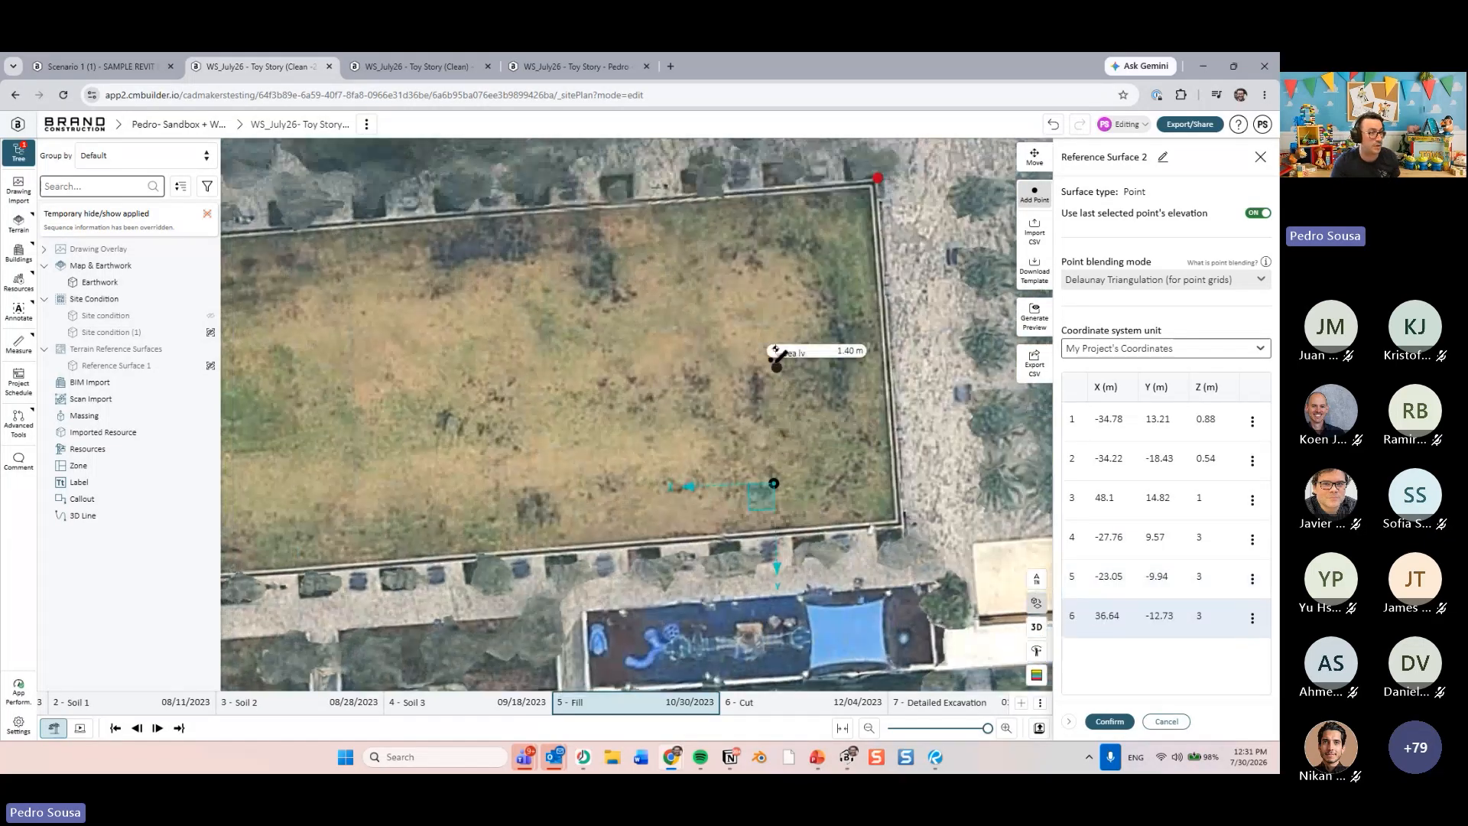
click(784, 304)
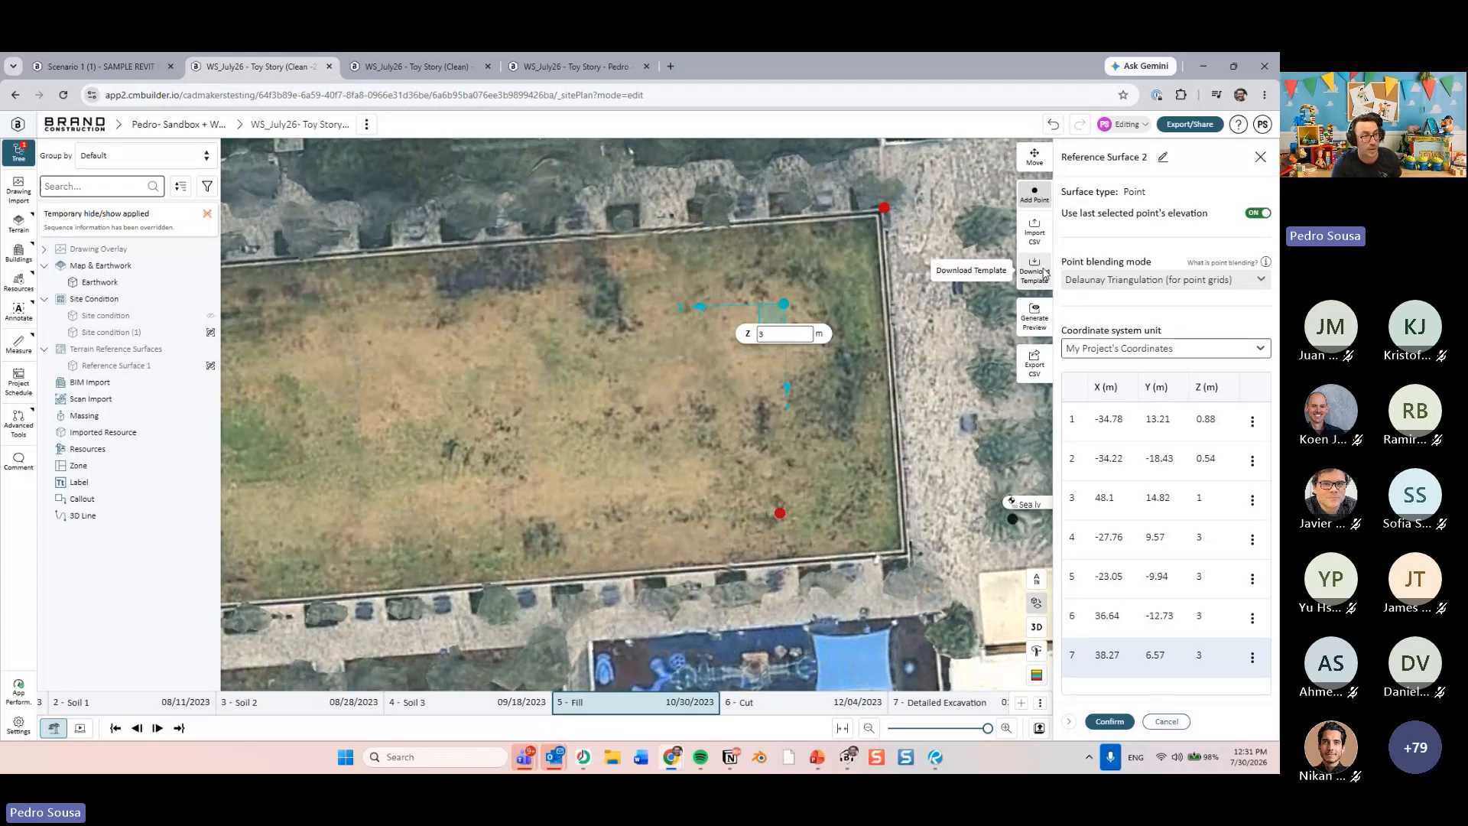
click(1257, 215)
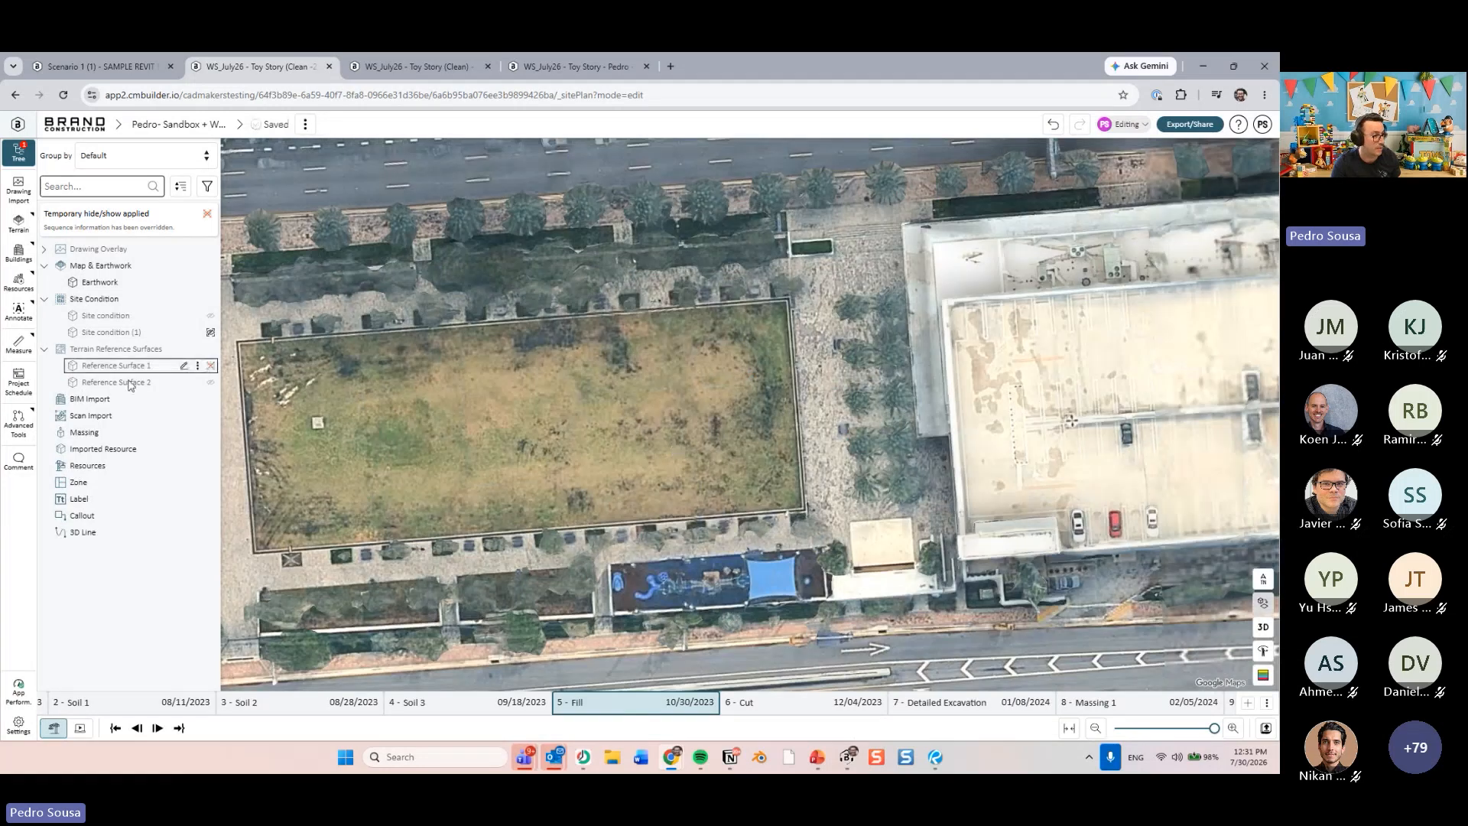
- Show Reference Surface 2 over the site and view it in 3D
click(170, 388)
key(h)
mouse_move(613, 531)
middle_down()
mouse_move(672, 406)
mouse_move(726, 428)
mouse_move(781, 500)
mouse_move(839, 495)
mouse_move(687, 554)
mouse_move(599, 507)
middle_up()
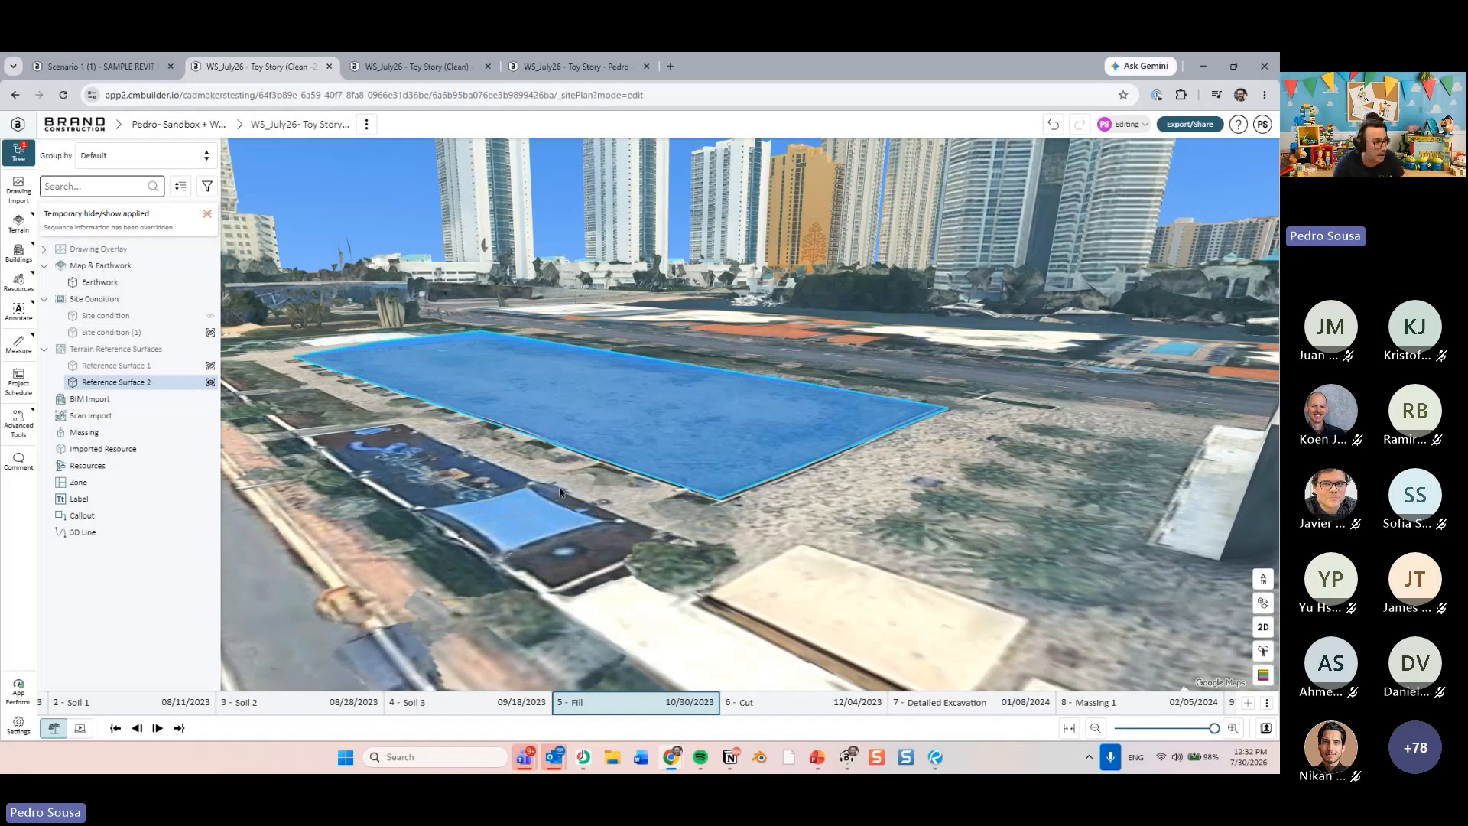
drag(368, 433, 444, 478)
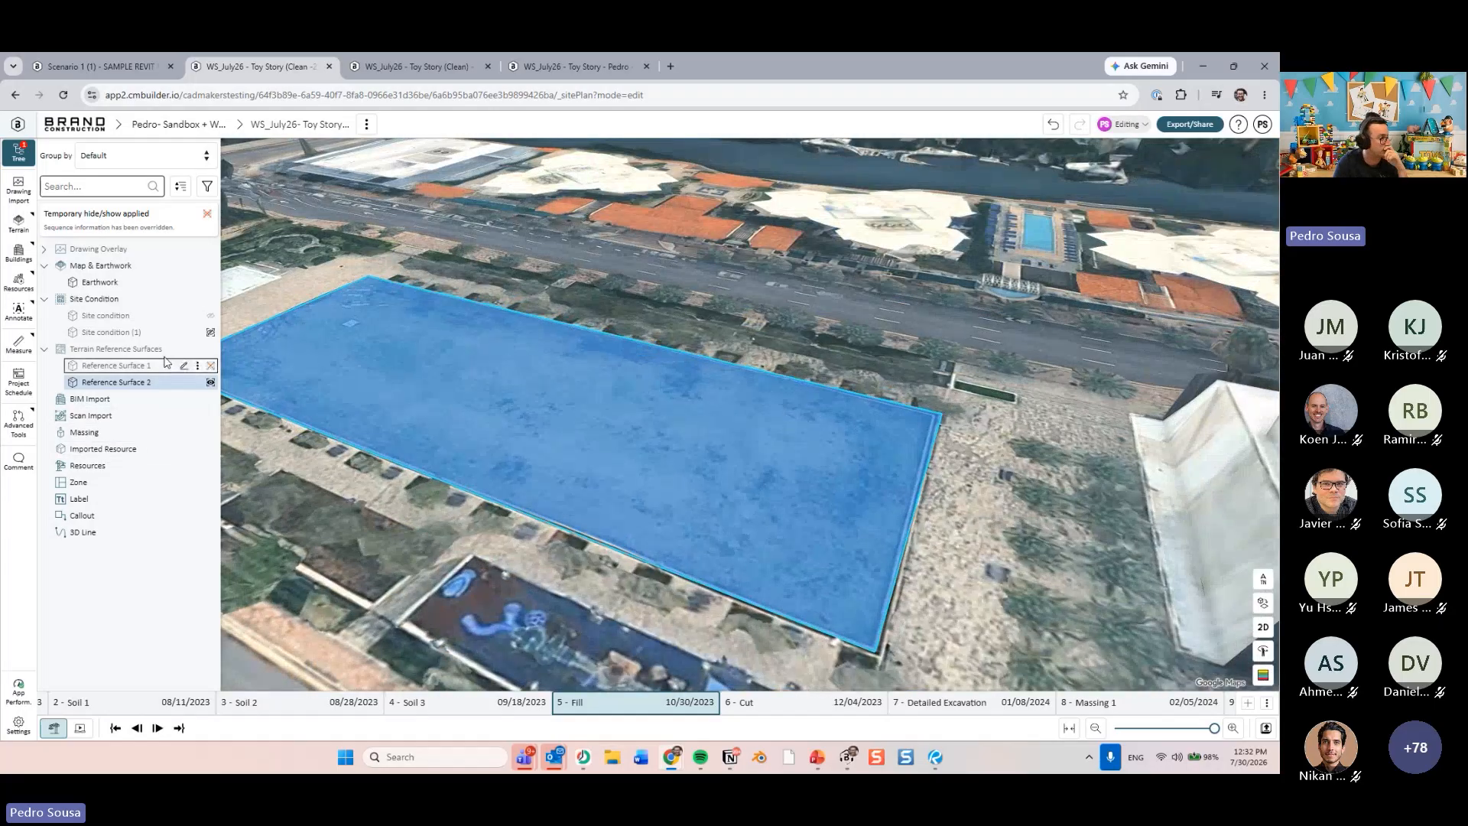
- Create a fill operation in the Fill phase by projecting the site outline from 3D and filling to Reference Surface 2
click(198, 284)
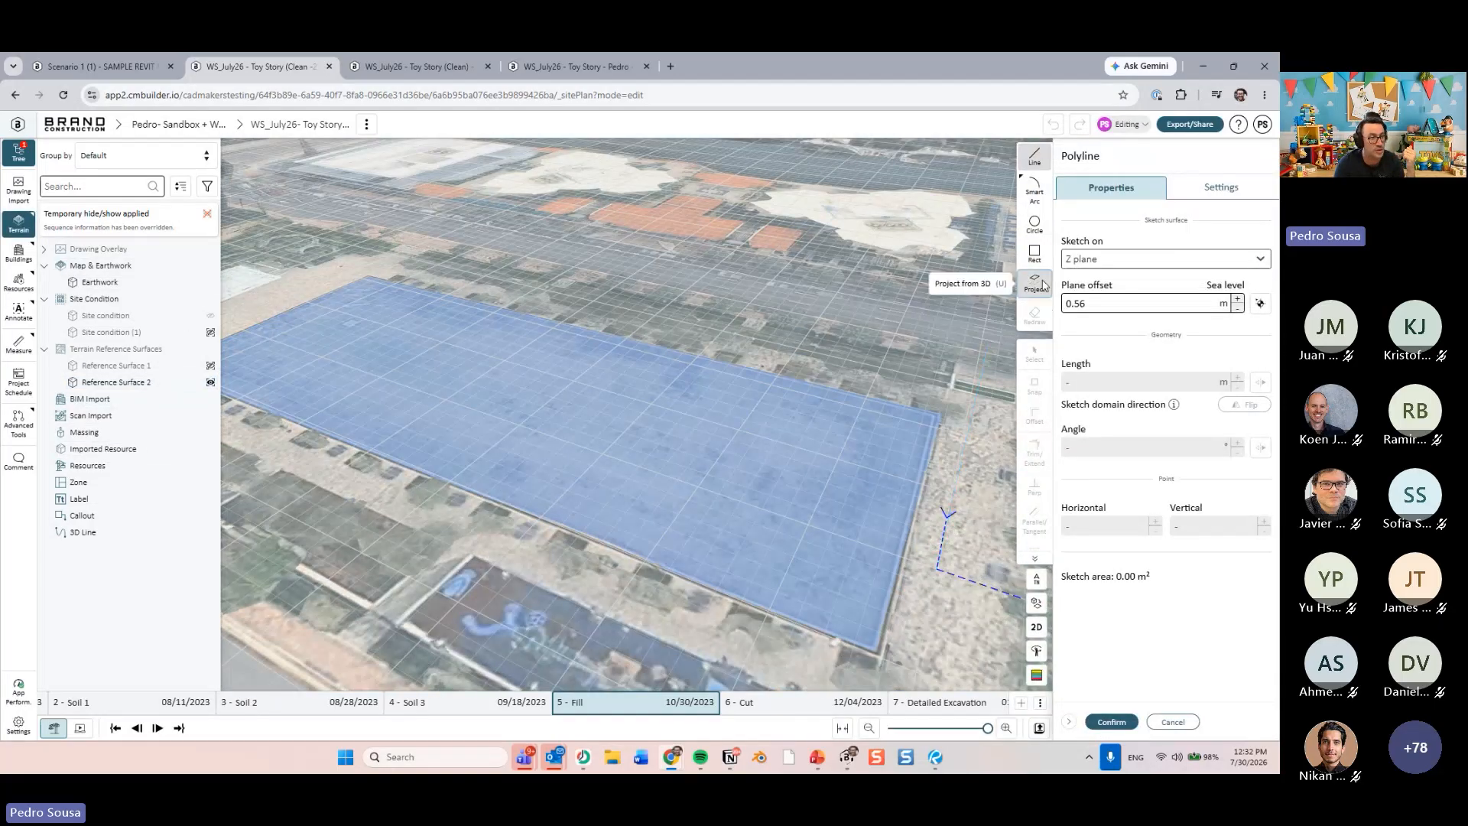
click(1034, 283)
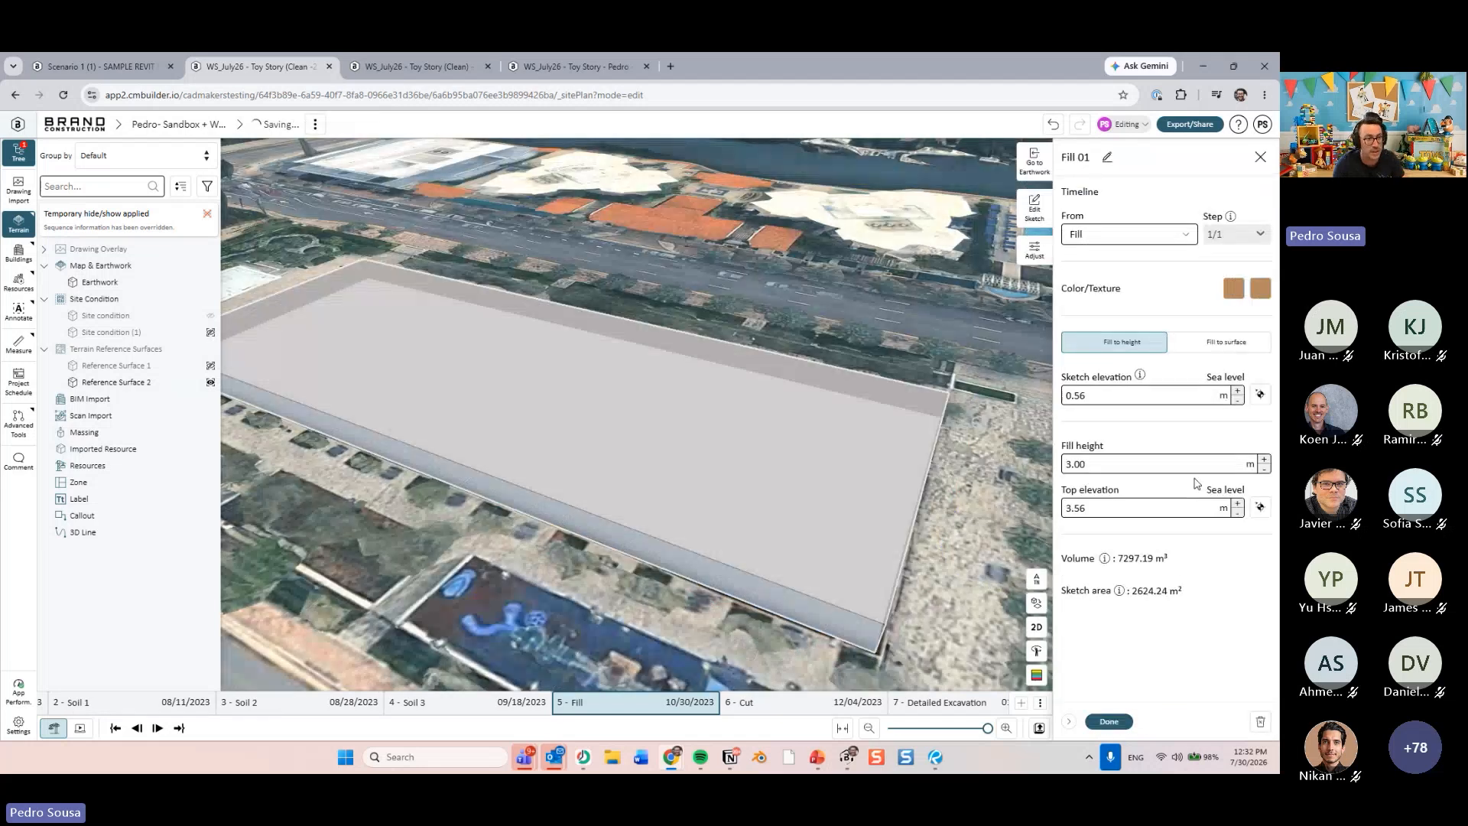
click(1217, 341)
click(1181, 397)
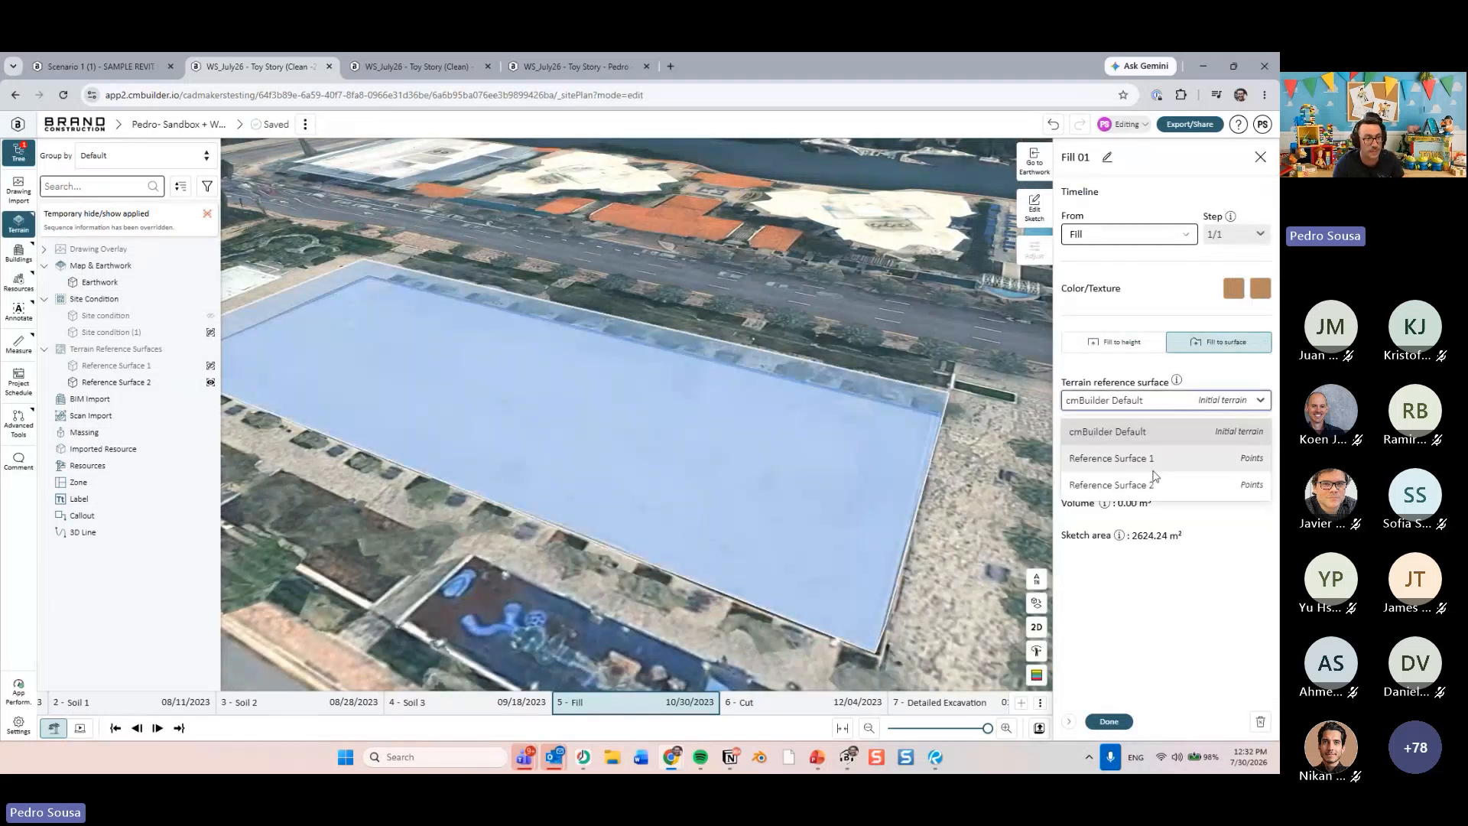
click(1149, 480)
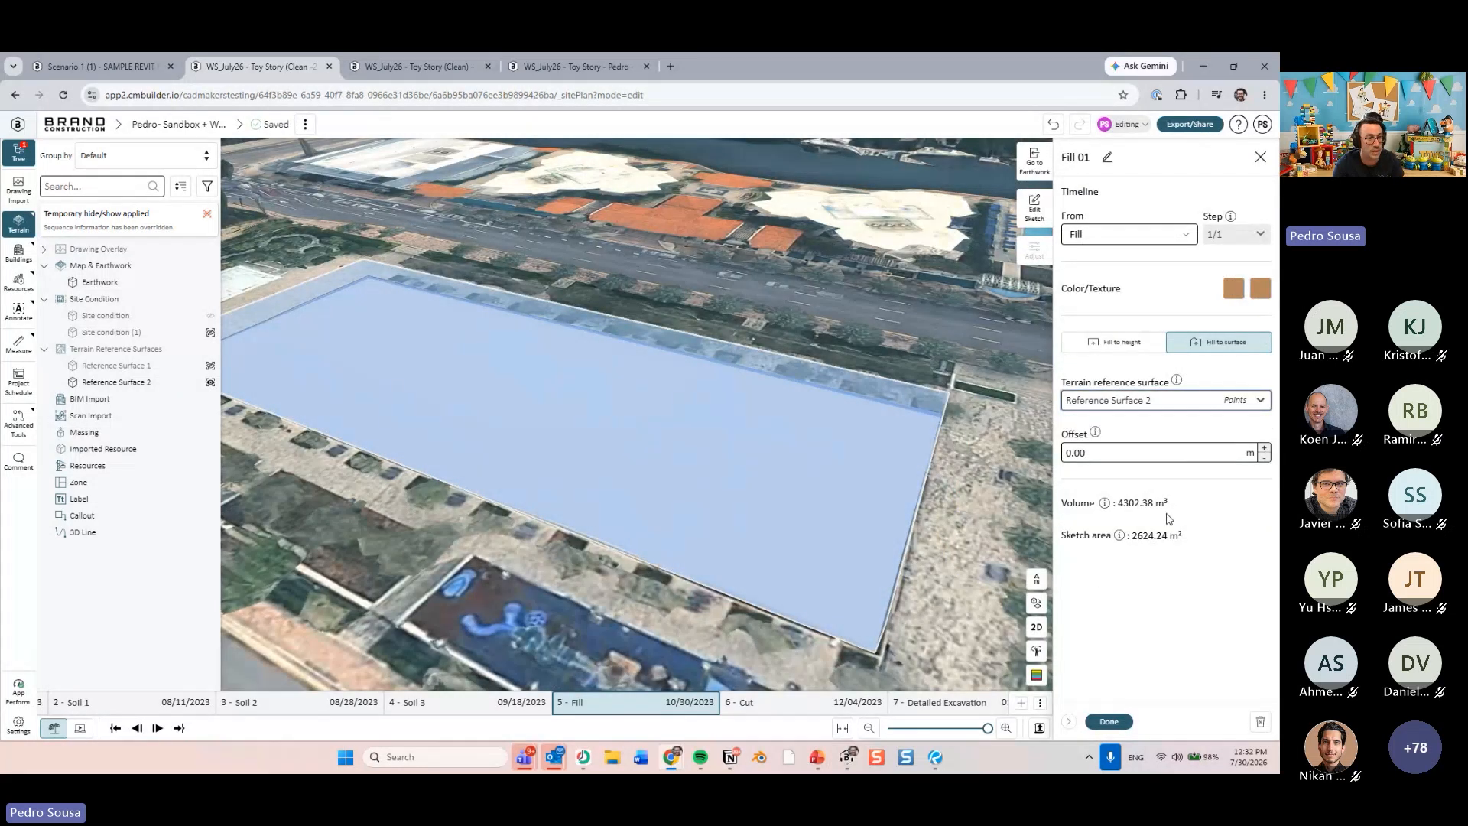
middle_drag(941, 605, 763, 524)
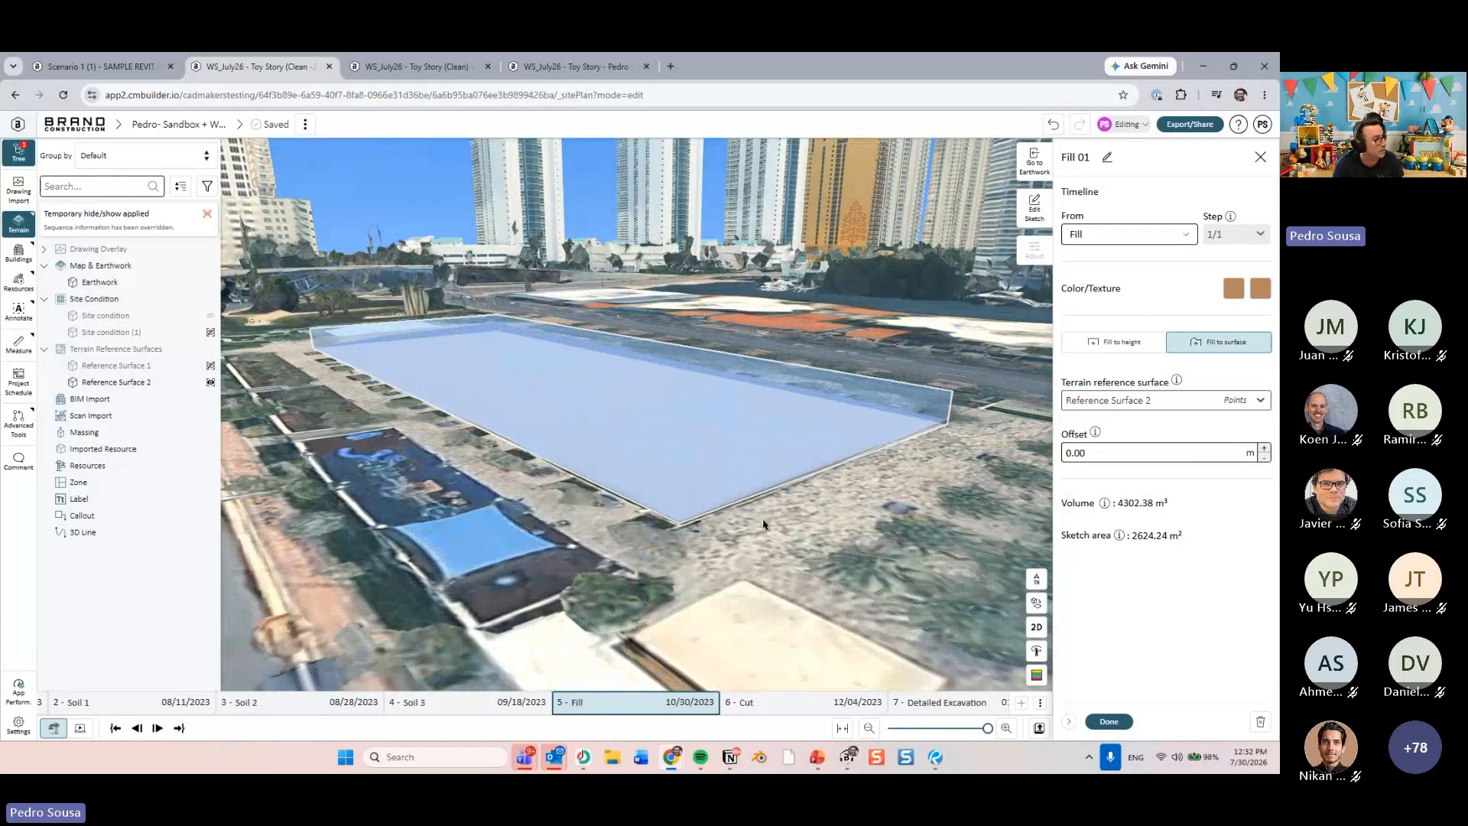
click(1108, 722)
- Hide Reference Surface 2 so only the fill shows on the site
middle_drag(816, 581, 789, 484)
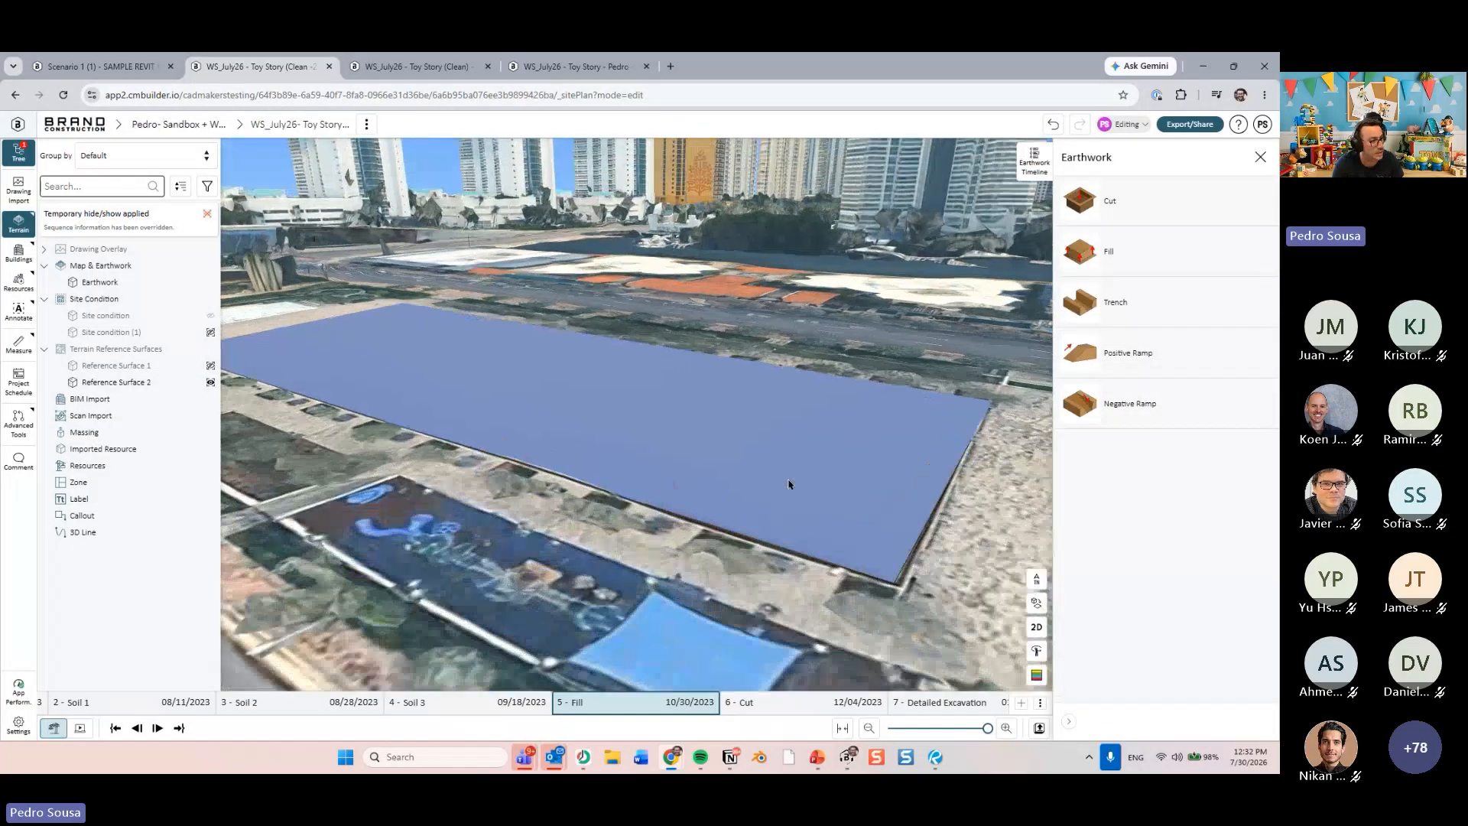
click(789, 483)
key(h)
- Examine the fill's blended slopes along the site edges from low, close-up and overhead viewpoints
mouse_move(907, 632)
middle_down()
mouse_move(904, 663)
mouse_move(896, 624)
mouse_move(902, 642)
middle_up()
scroll(755, 504, up, 4)
scroll(767, 504, down, 5)
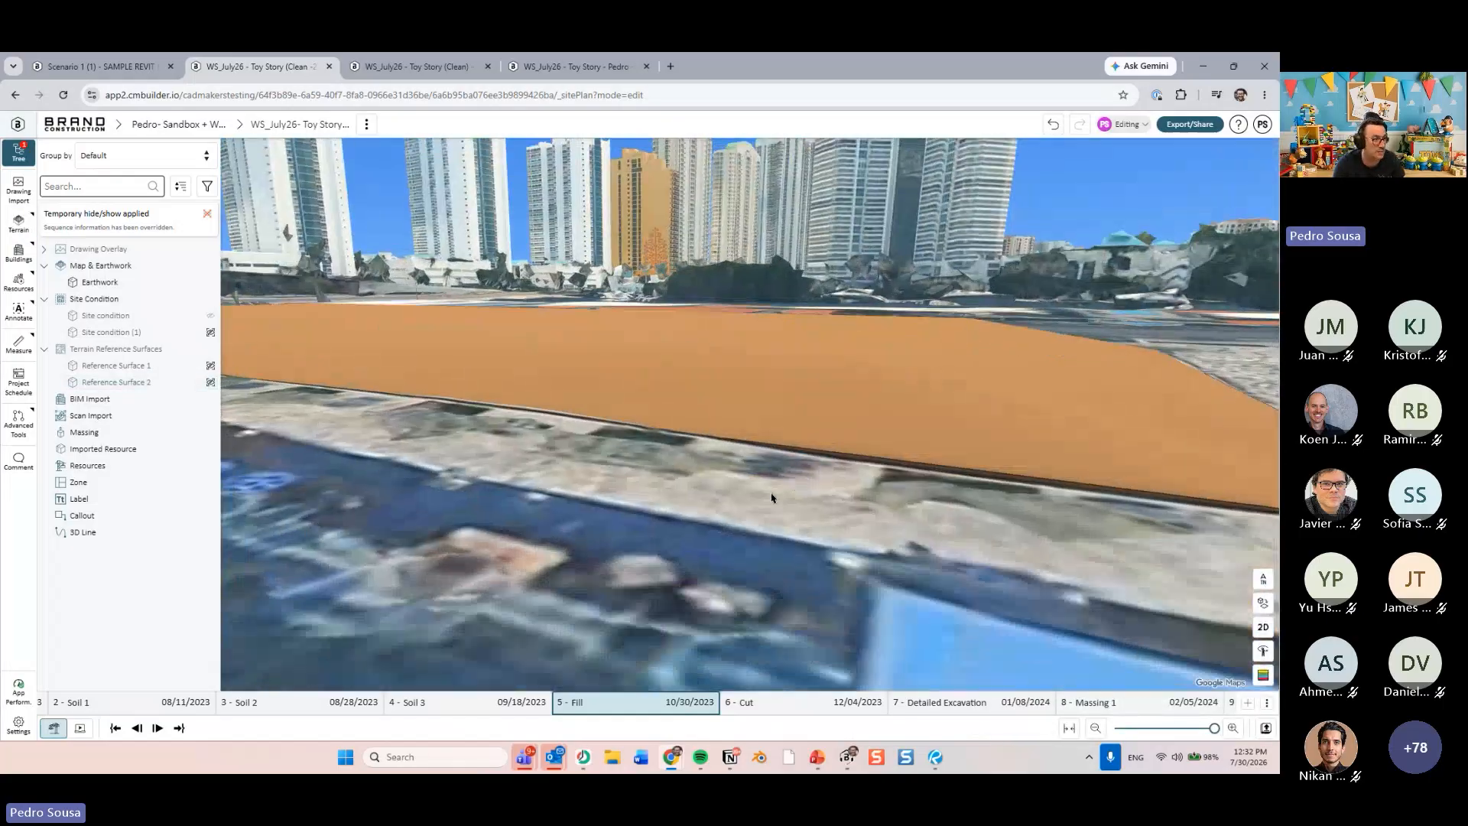
middle_drag(773, 498, 923, 526)
scroll(713, 498, up, 4)
scroll(713, 496, down, 4)
scroll(668, 498, up, 3)
scroll(668, 496, down, 3)
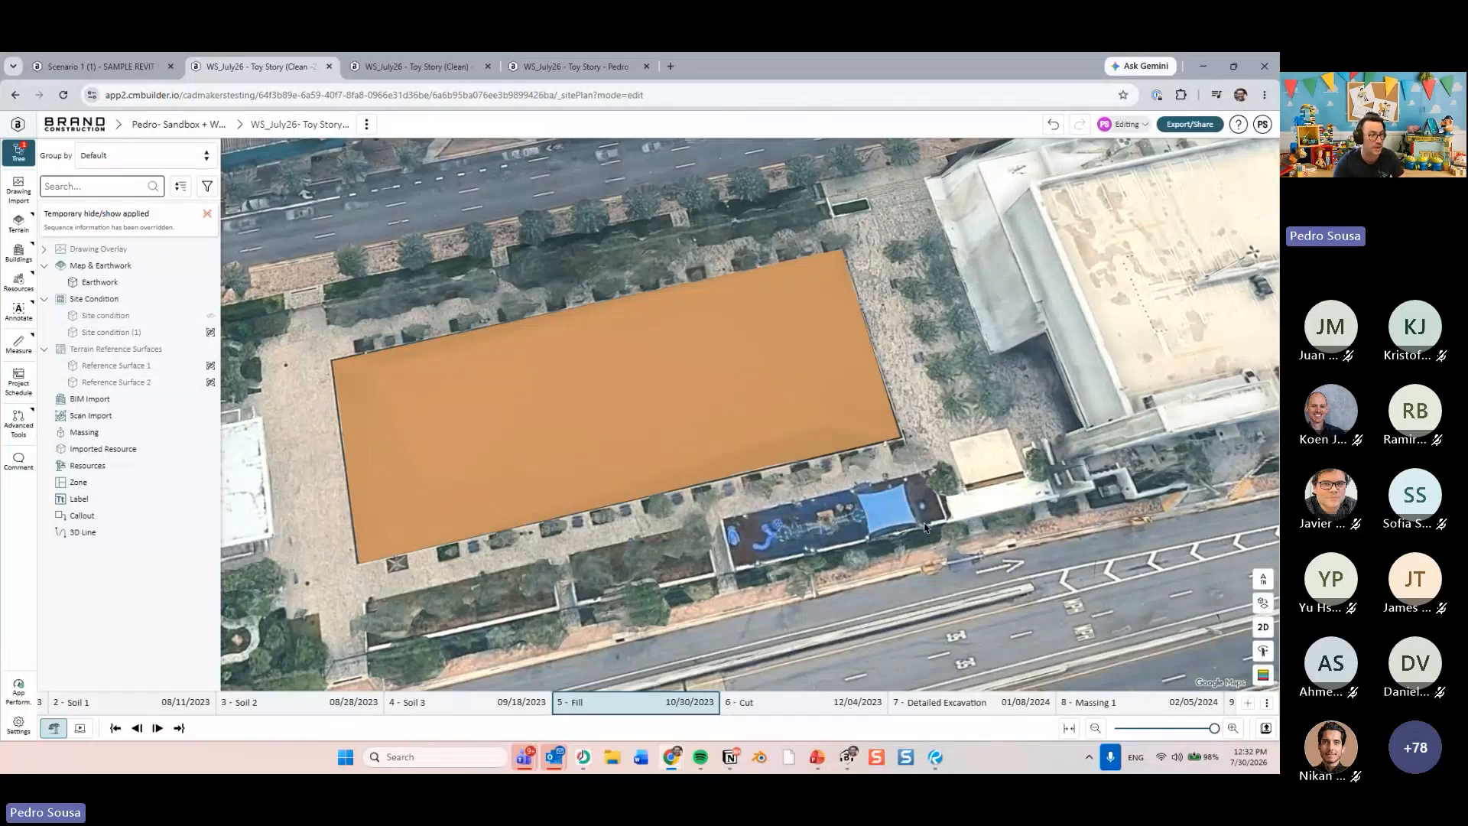
middle_drag(924, 527, 813, 535)
- Switch to the PowerPoint deck, check the use case slide on cuts with sloped bottoms, and return to the site model
click(817, 757)
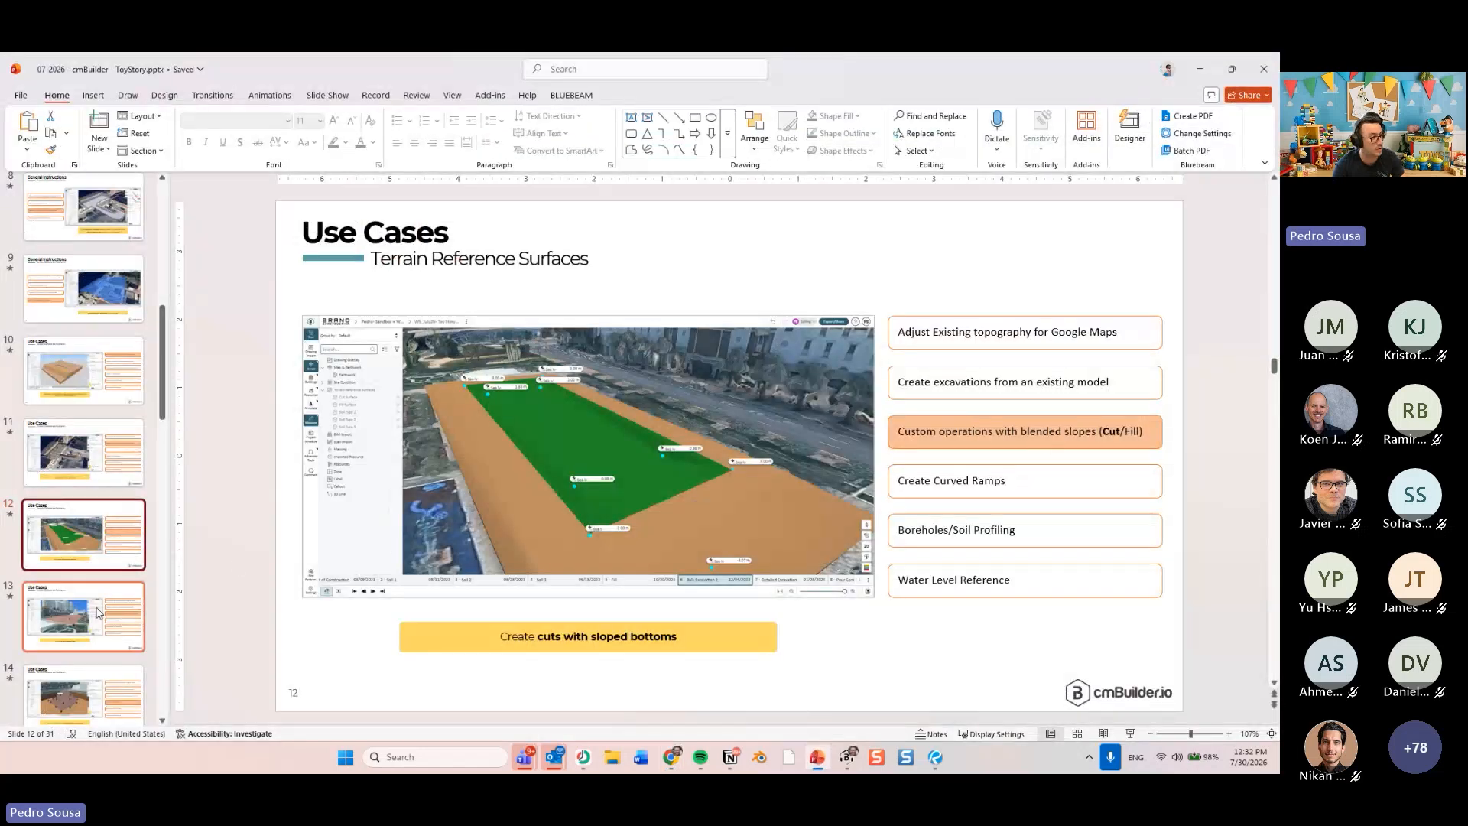
click(107, 643)
click(106, 549)
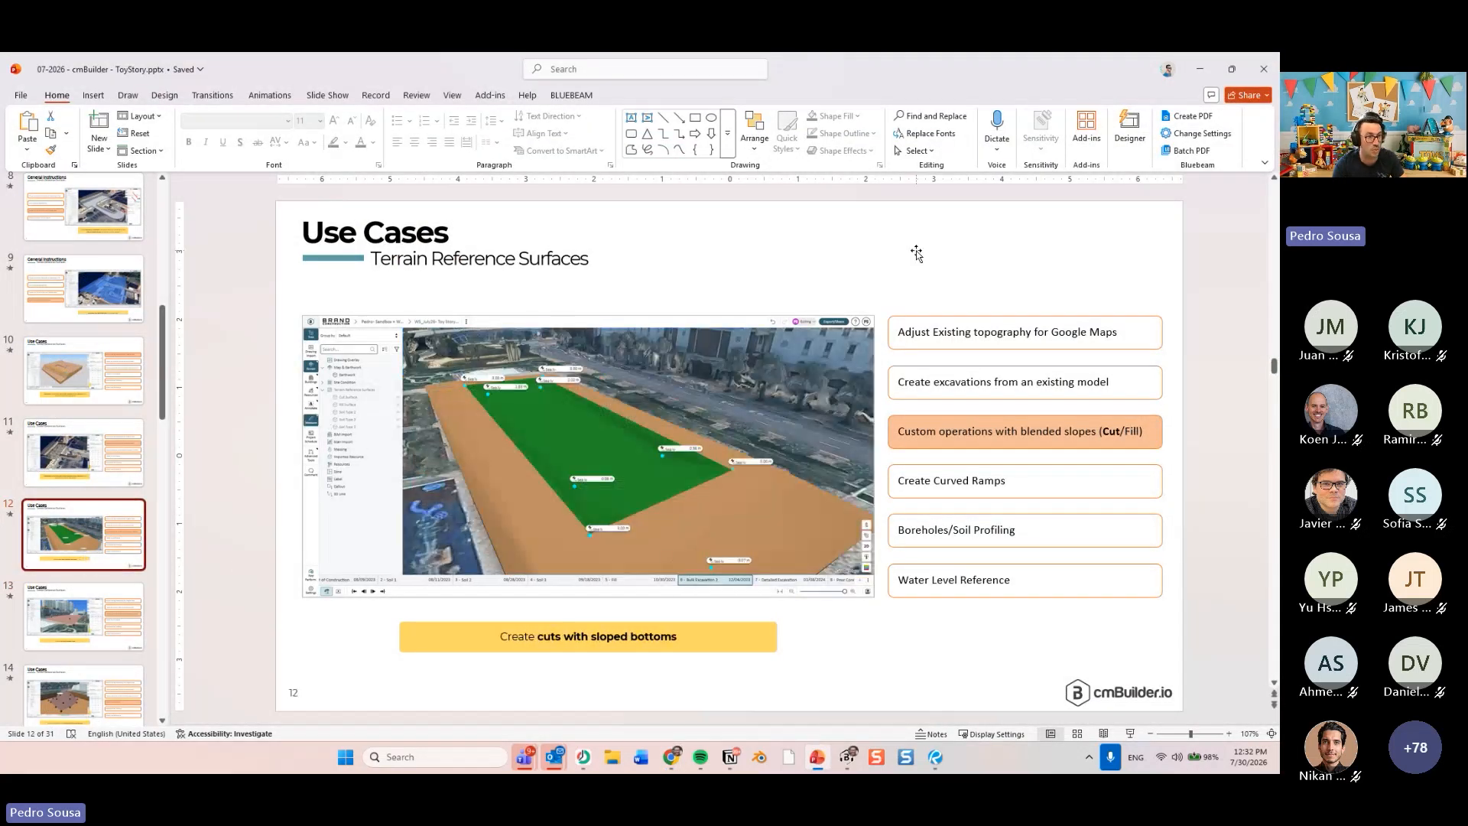
click(1203, 71)
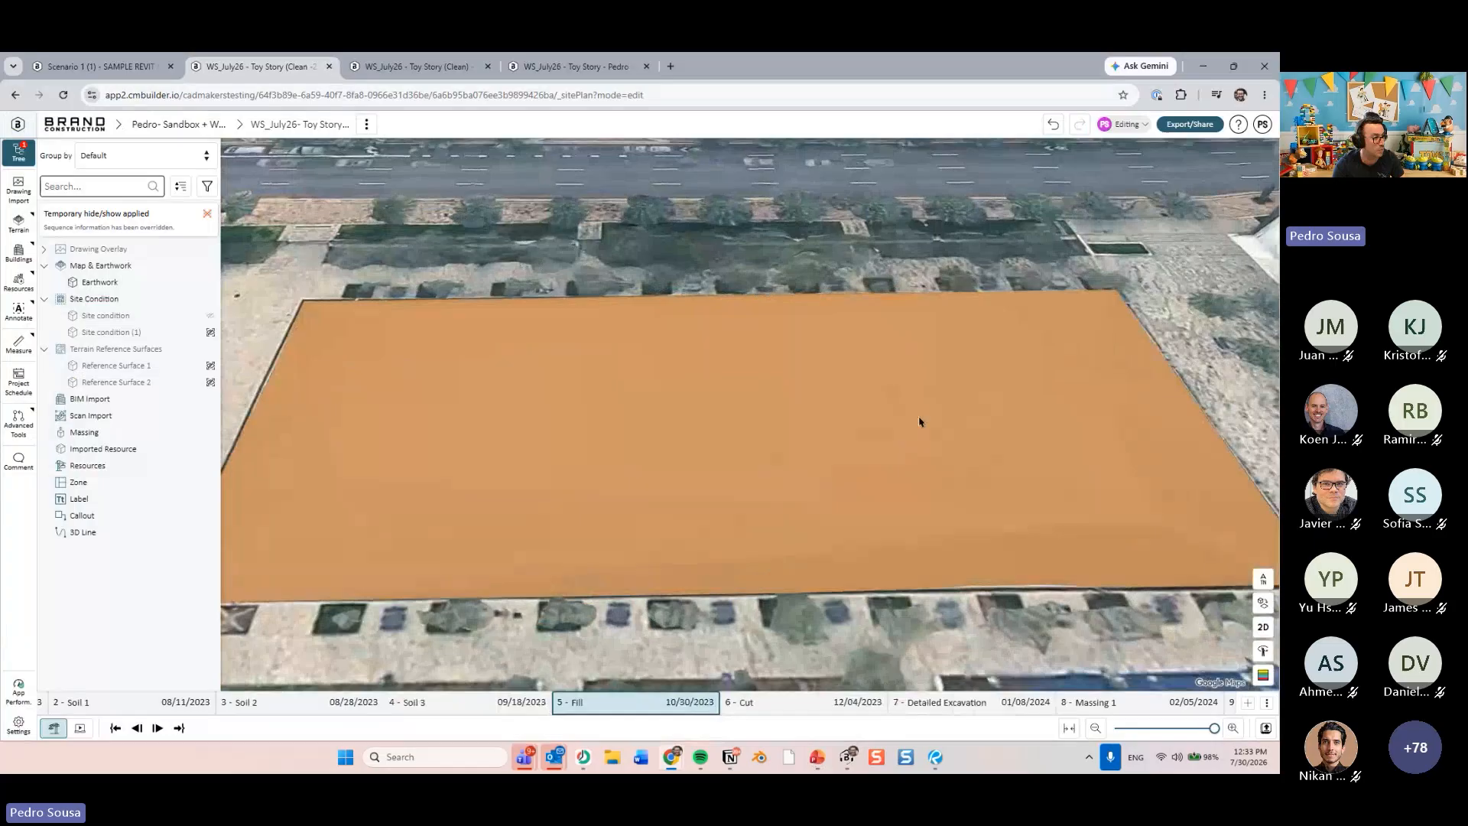
- Activate the Cut phase and move Fill 01 in the earthwork timeline to a phase after Cut
click(774, 707)
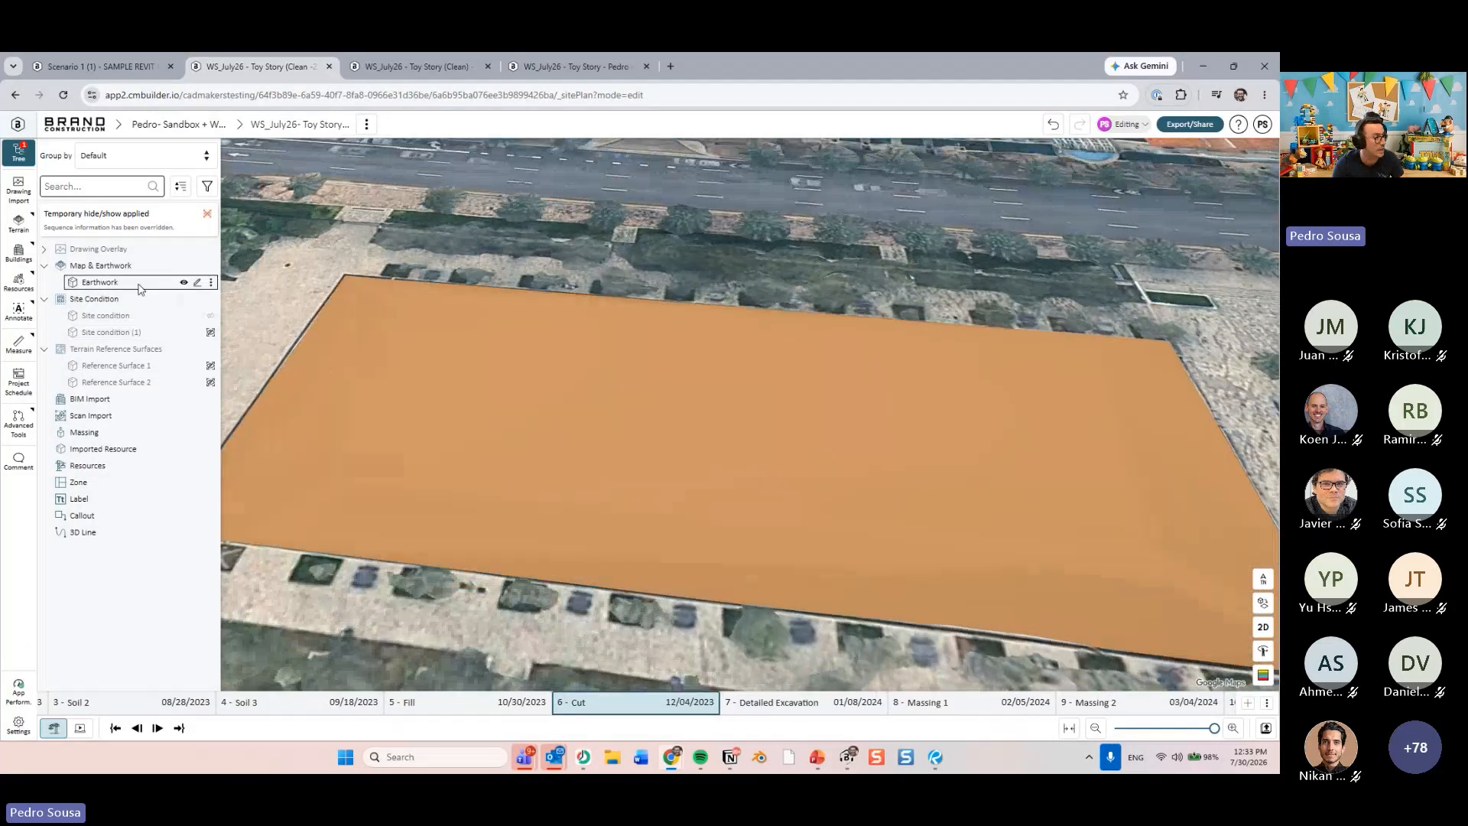
click(198, 282)
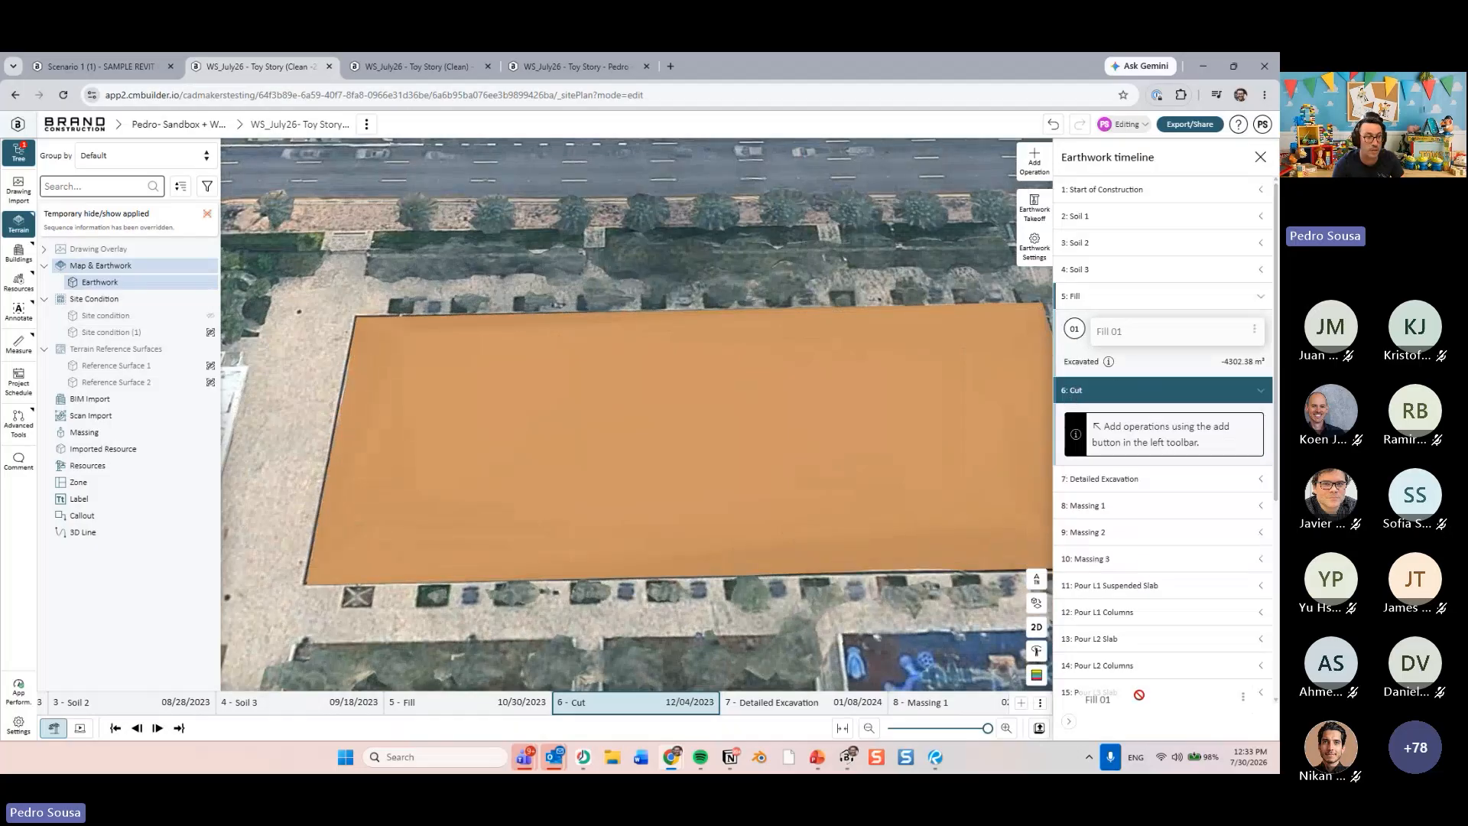
scroll(1139, 673, down, 1)
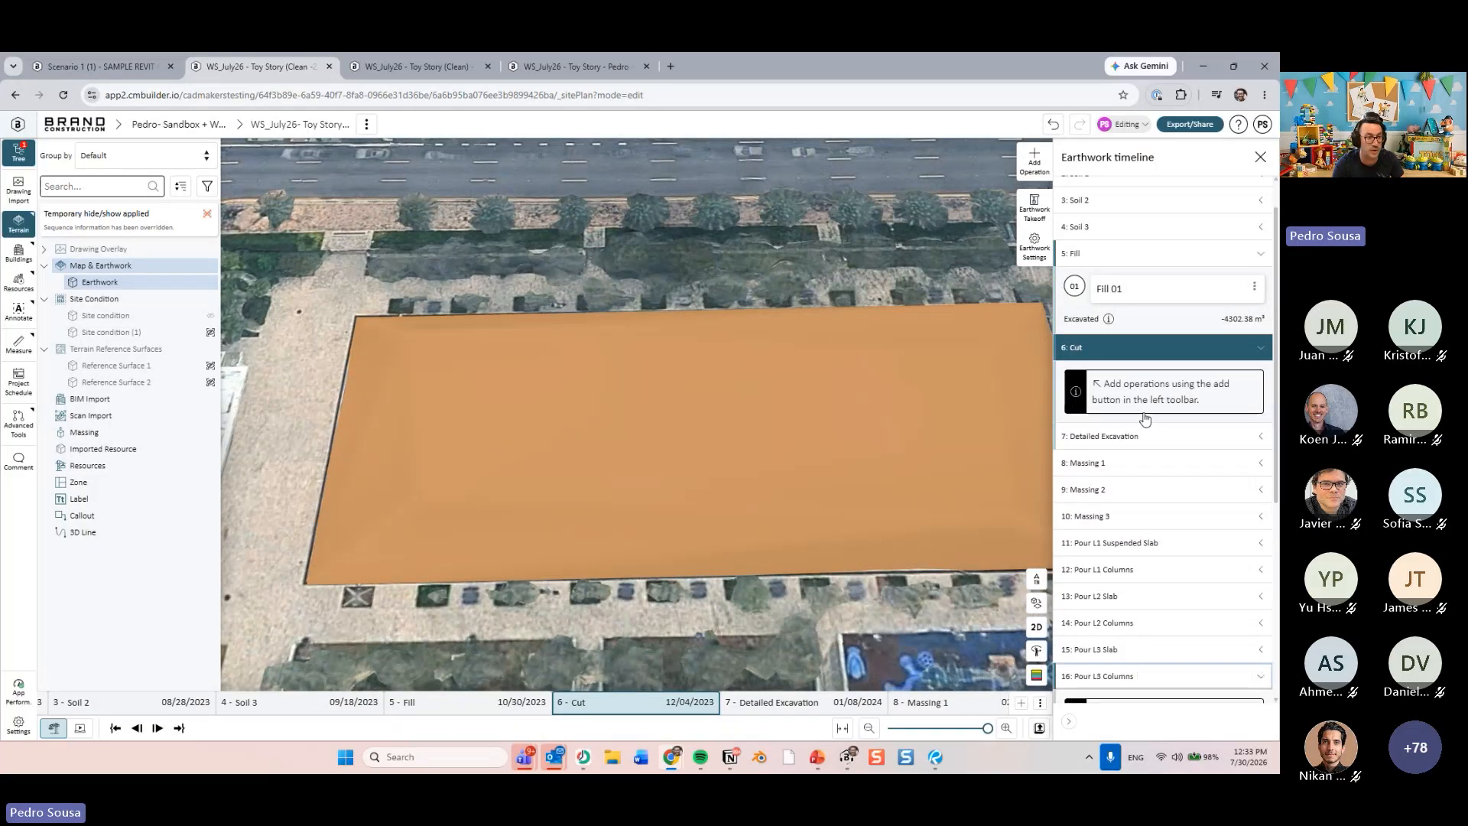
drag(1131, 291, 1155, 623)
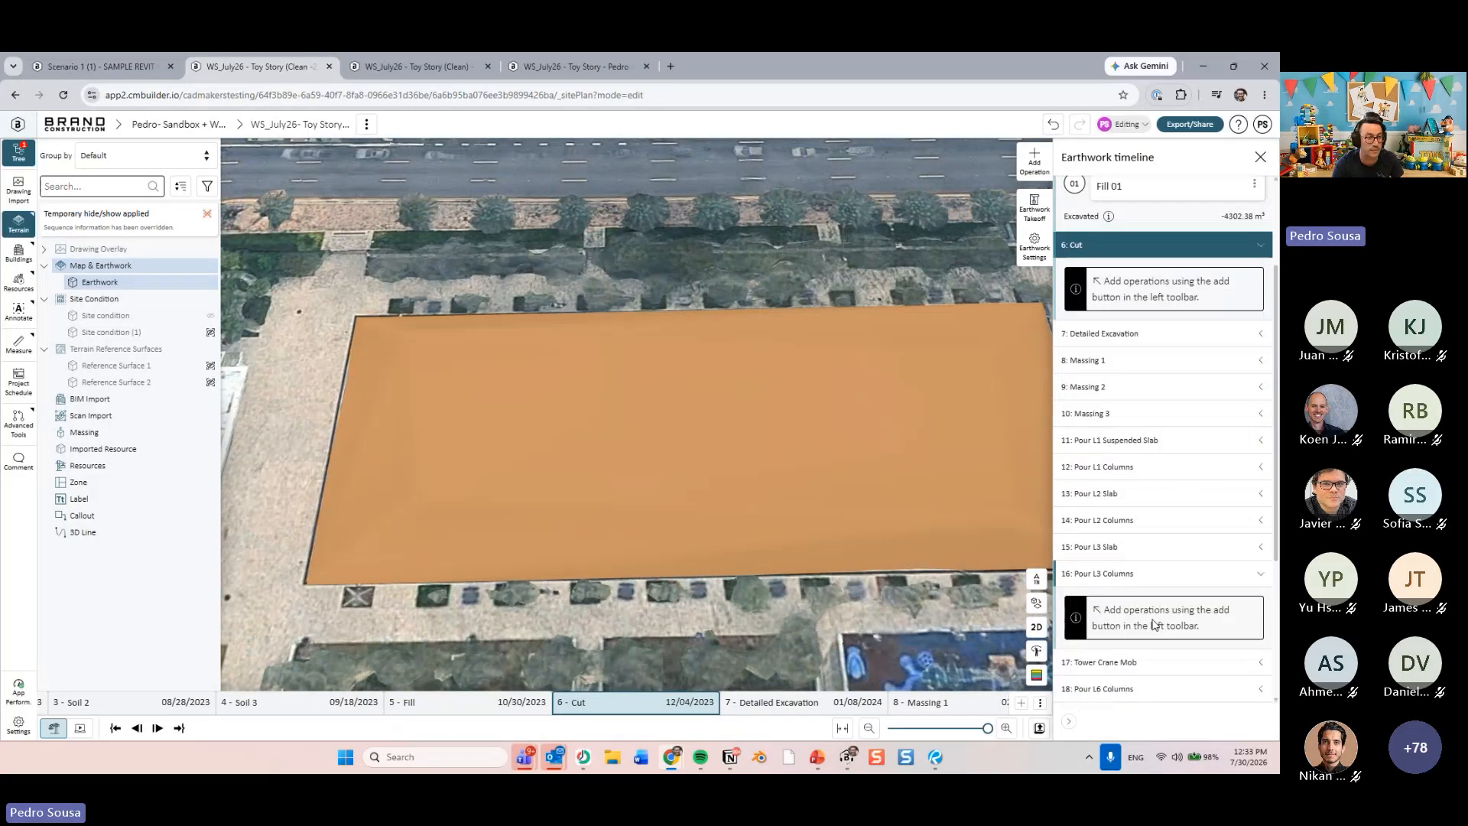
drag(1147, 542, 1131, 612)
drag(856, 474, 865, 519)
click(1260, 157)
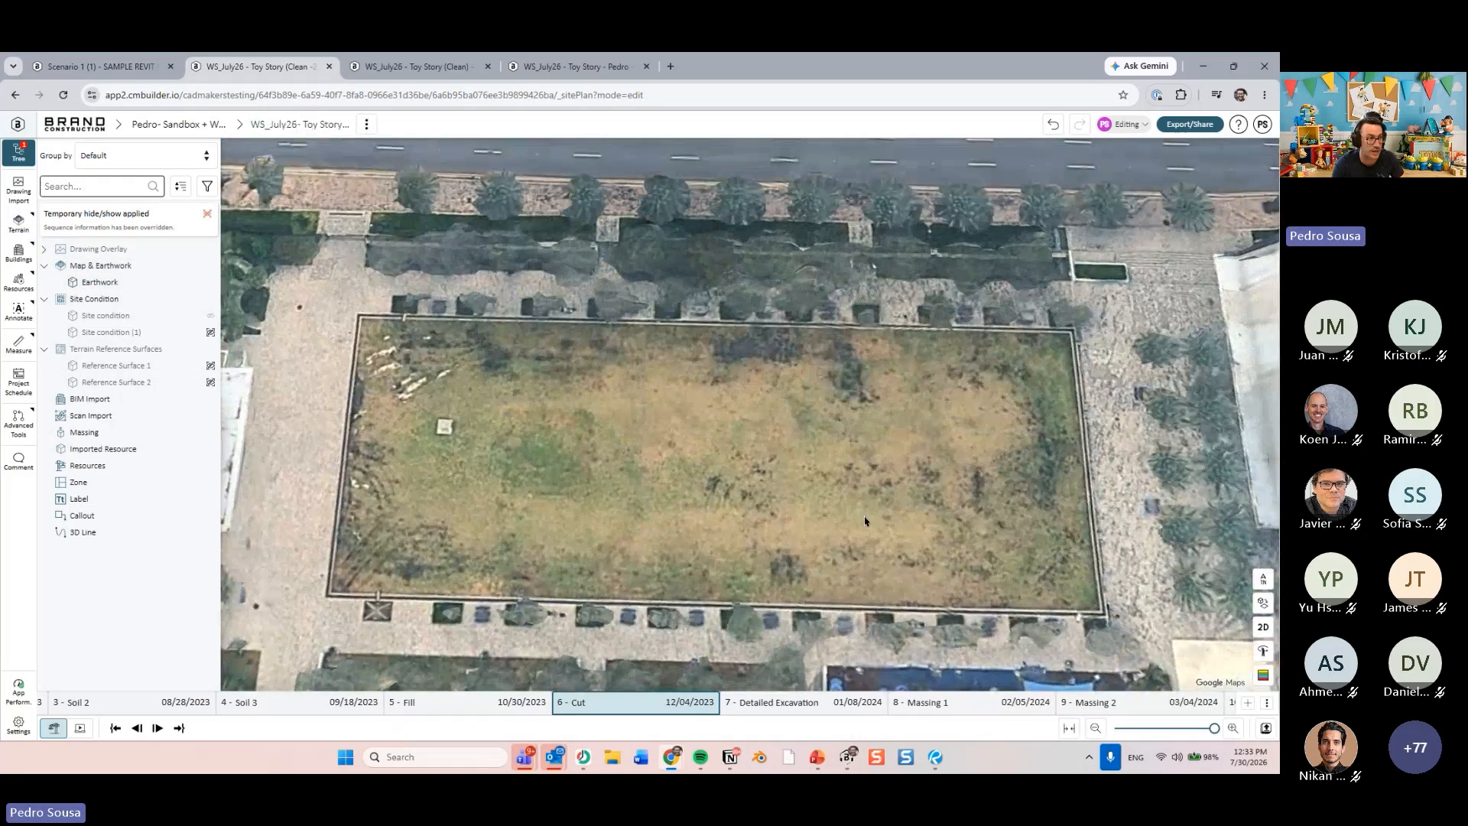
- Start a new terrain reference surface from points and place a point at each of the site's four corners
click(210, 351)
click(1078, 200)
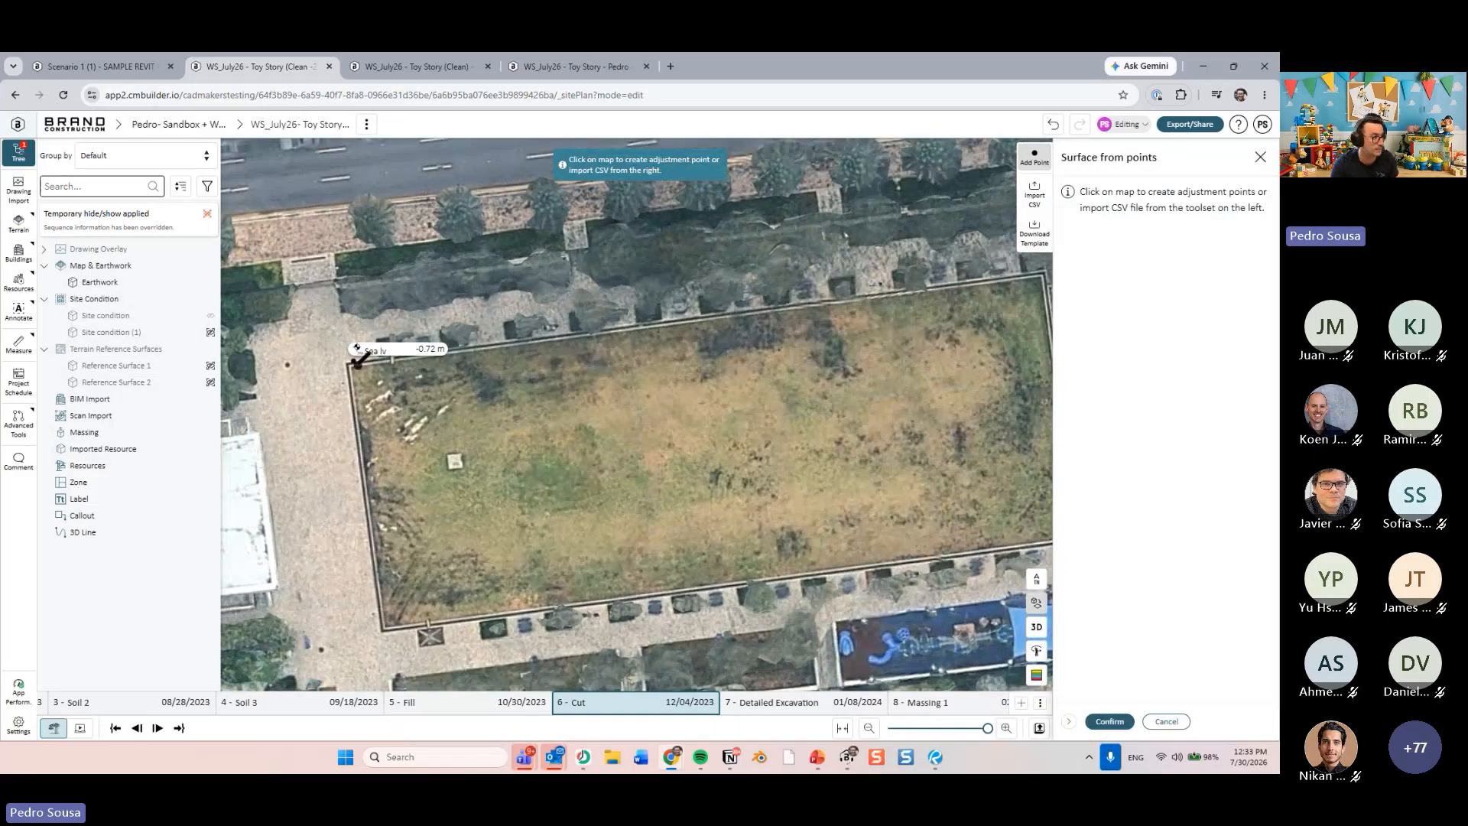
click(348, 361)
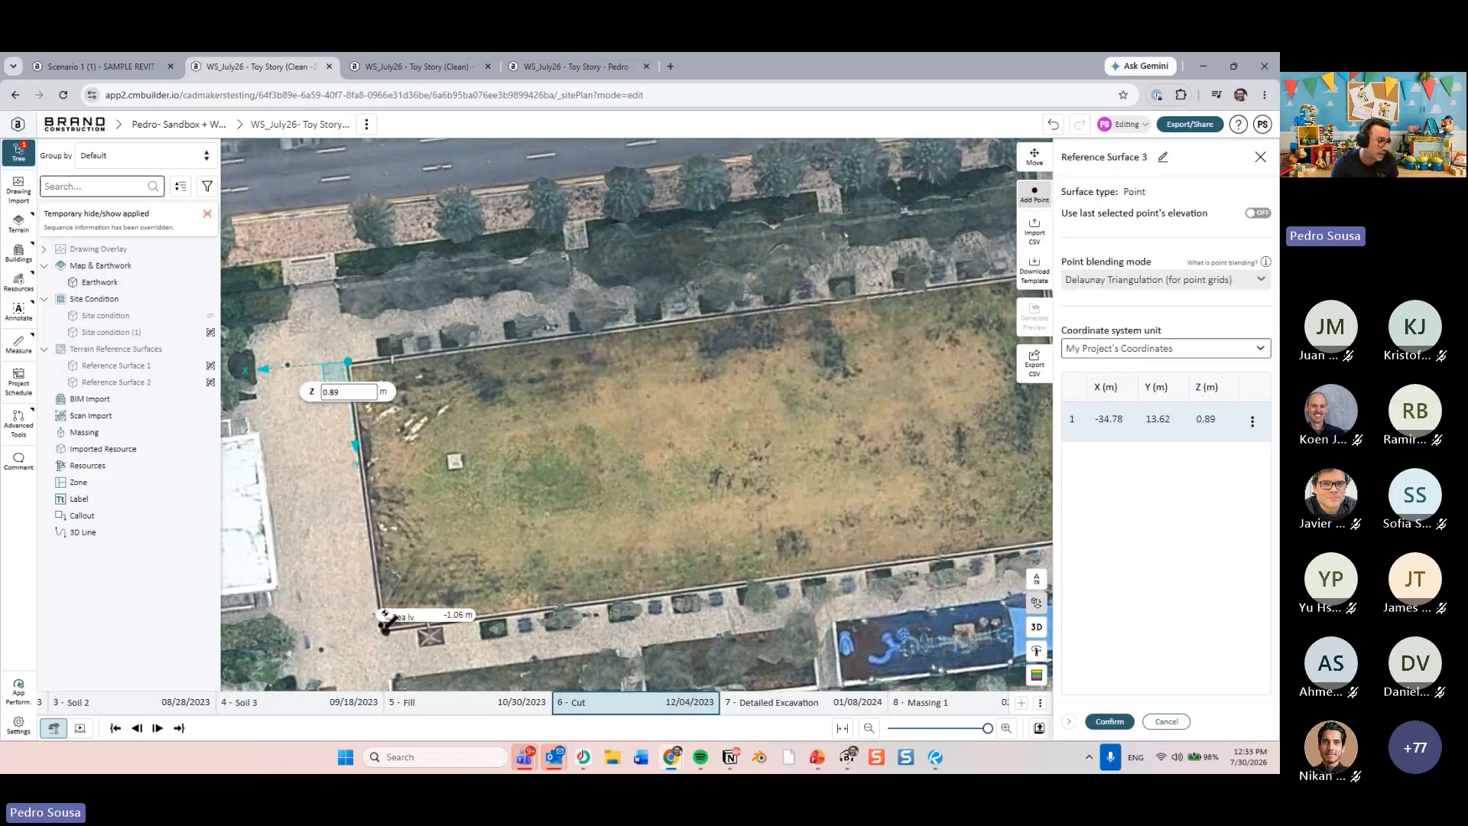
click(382, 629)
middle_drag(669, 527, 396, 537)
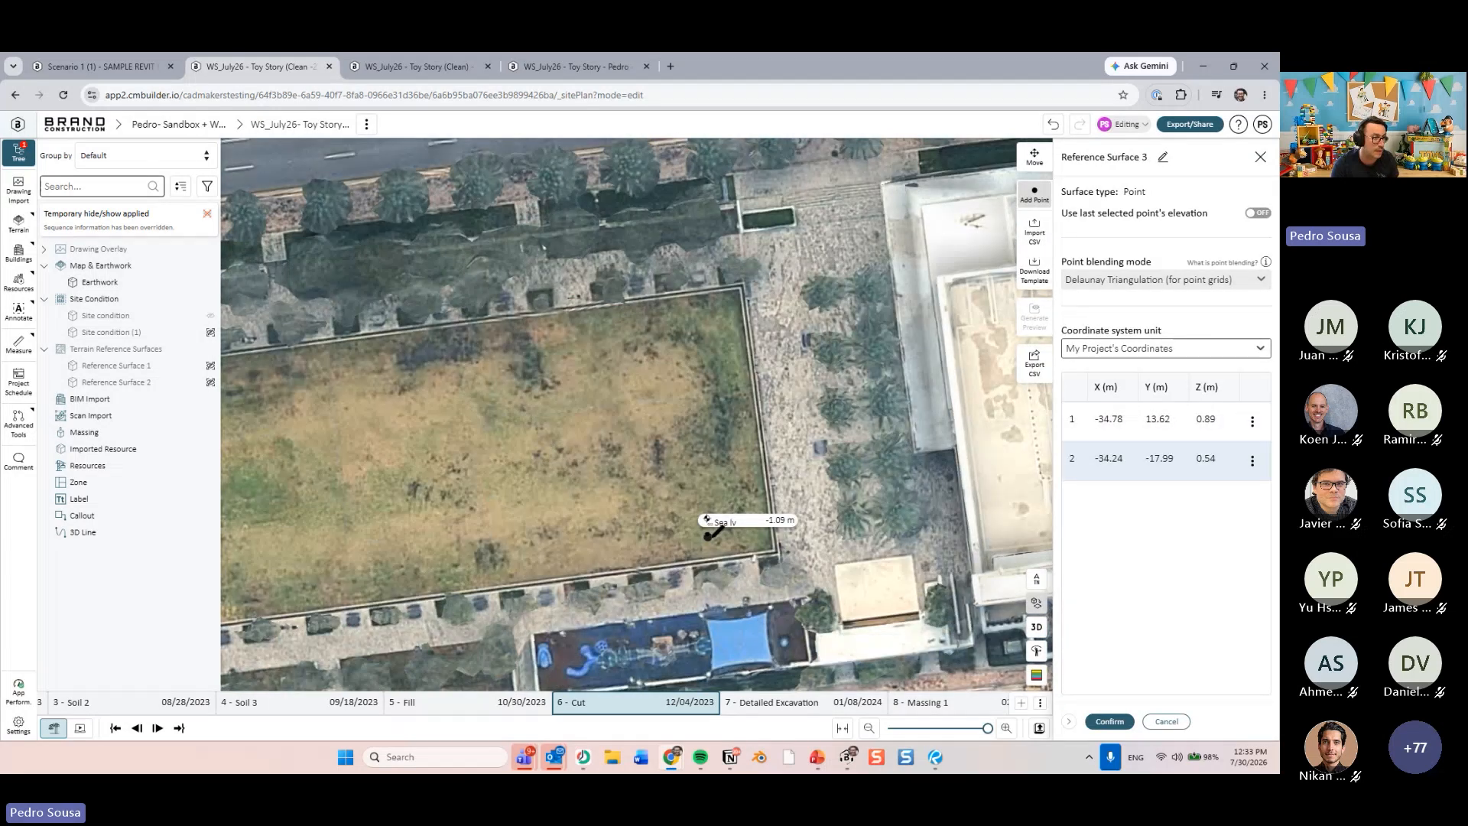
click(775, 554)
click(738, 288)
middle_drag(567, 409, 622, 448)
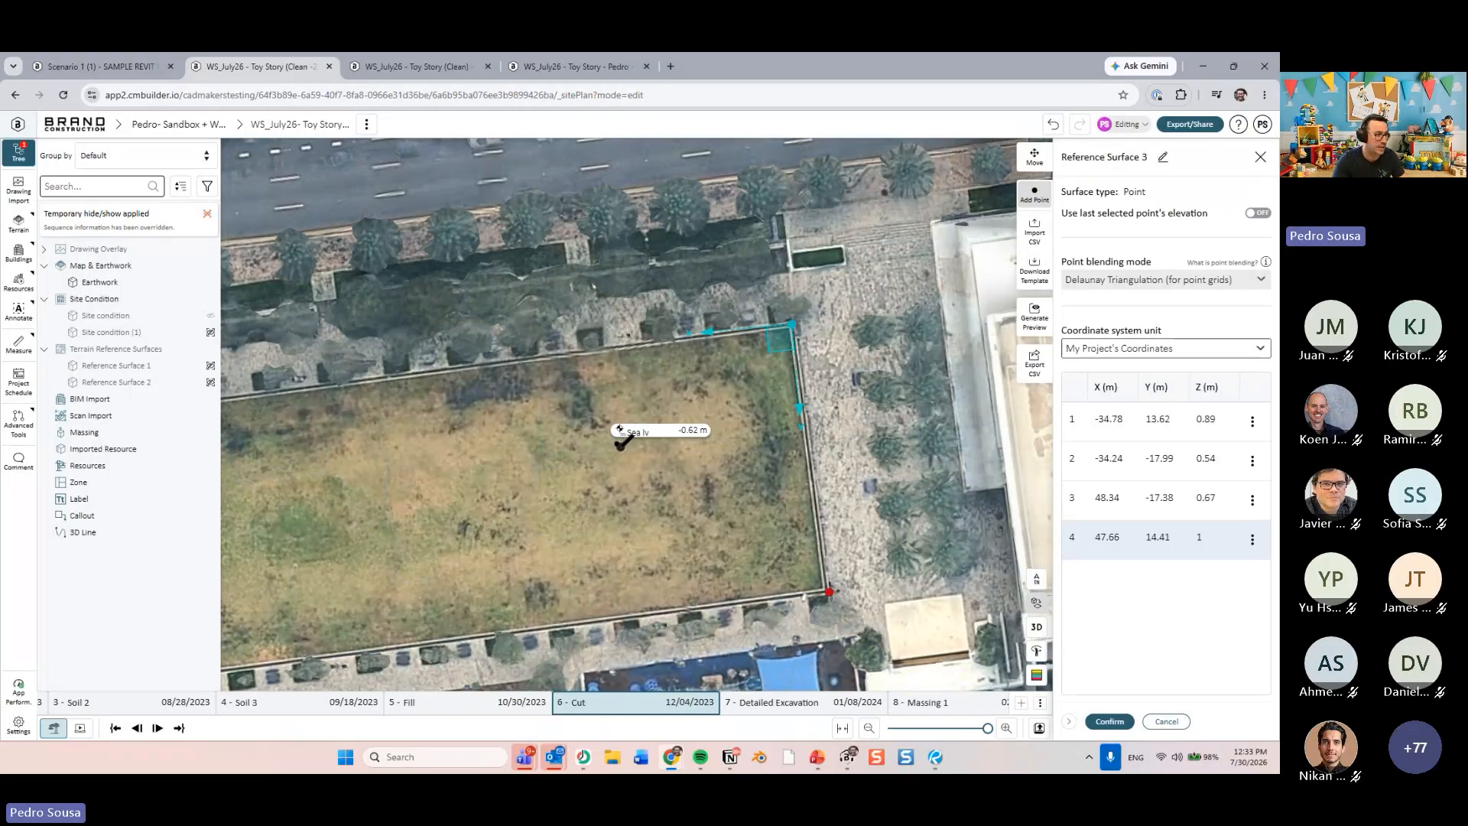
- Add an interior point at about X -28.2, Y 8.8 to the new surface and set its Z to -3 m
drag(620, 444, 716, 408)
right_drag(716, 407, 639, 420)
drag(638, 421, 698, 434)
right_drag(698, 434, 648, 436)
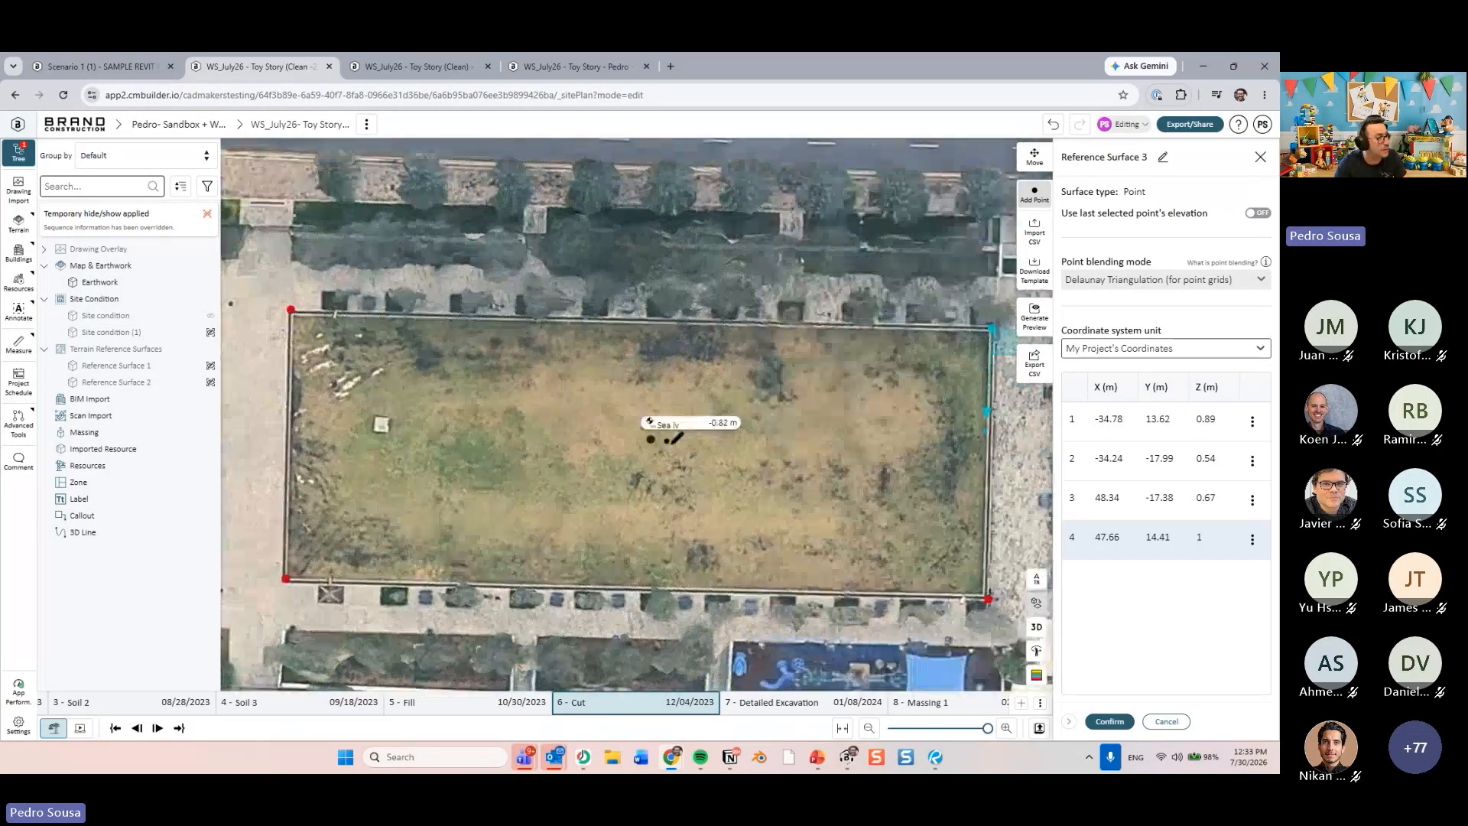
drag(649, 436, 694, 442)
scroll(596, 417, up, 2)
drag(593, 407, 689, 407)
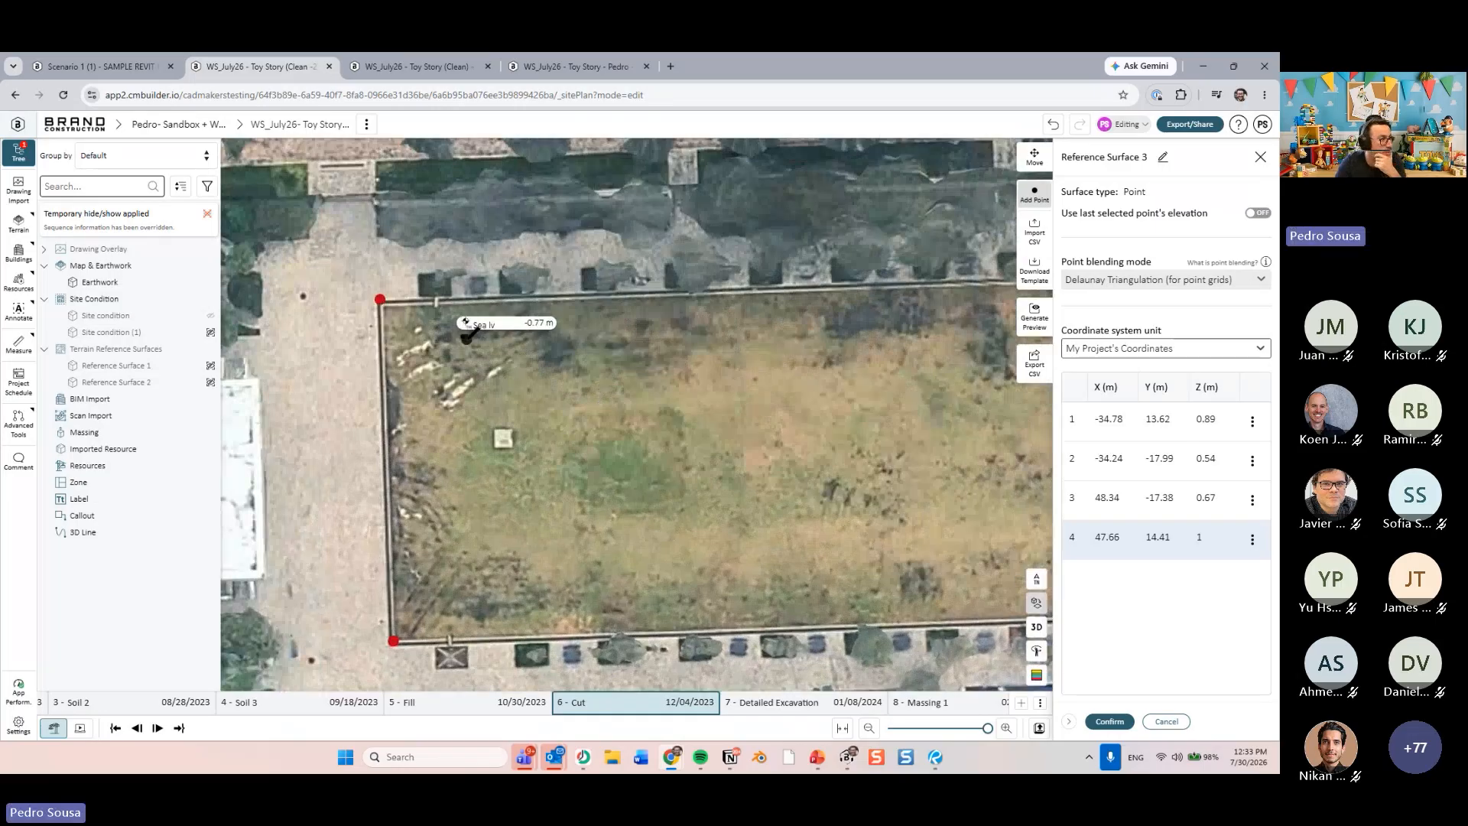
drag(468, 344, 434, 336)
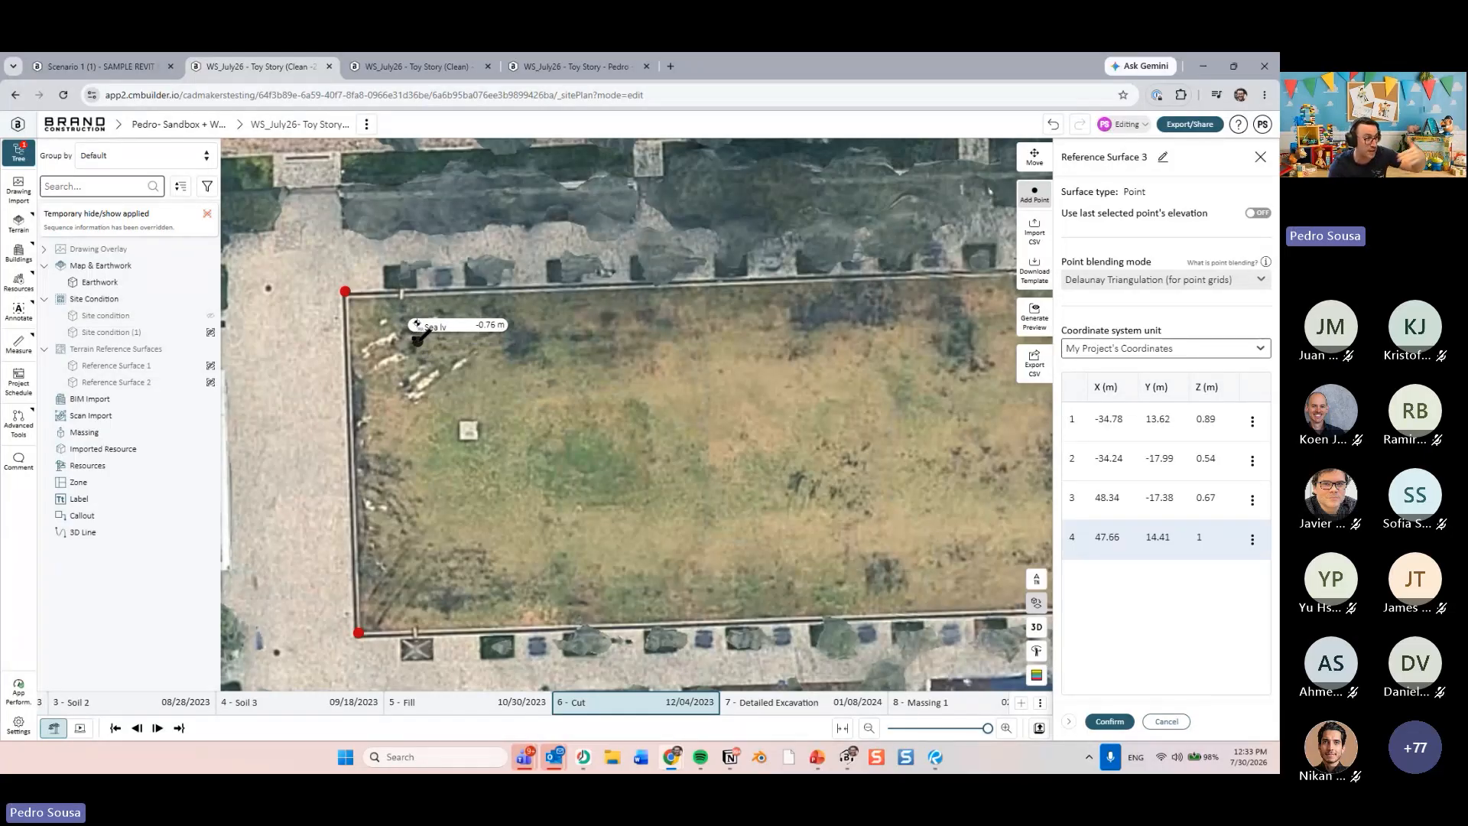
click(418, 340)
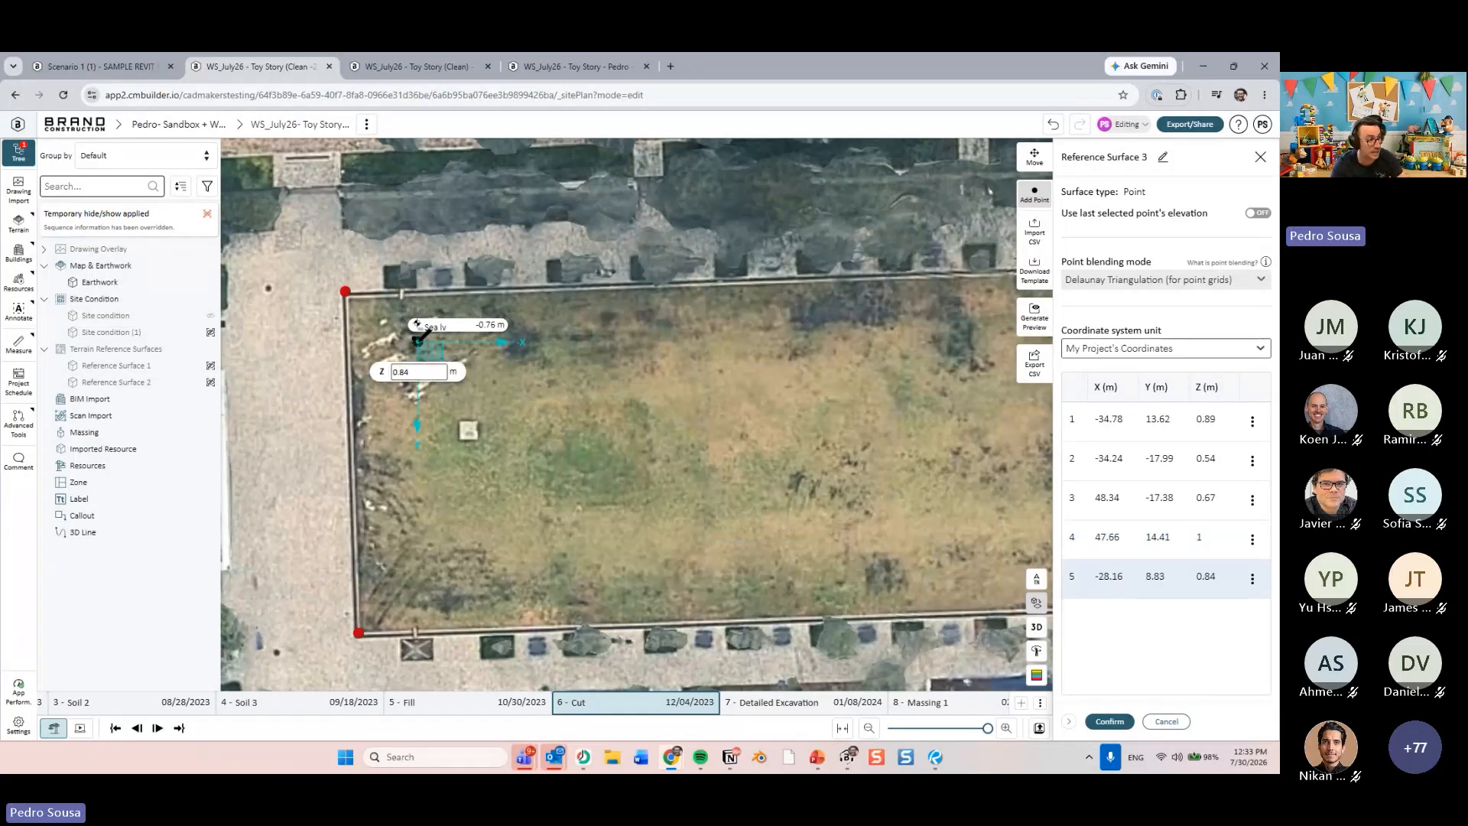
right_drag(618, 436, 568, 405)
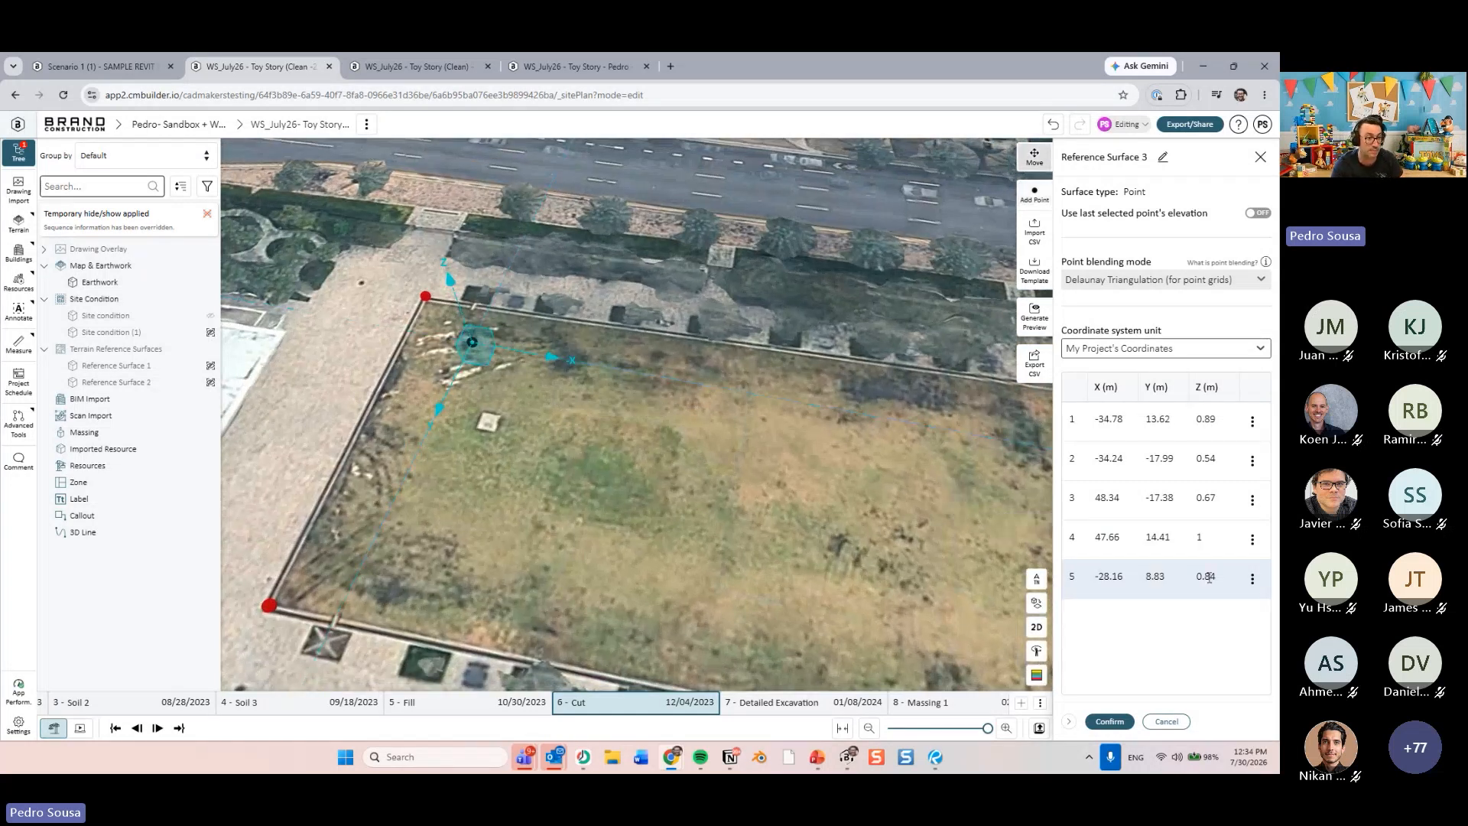
click(1207, 579)
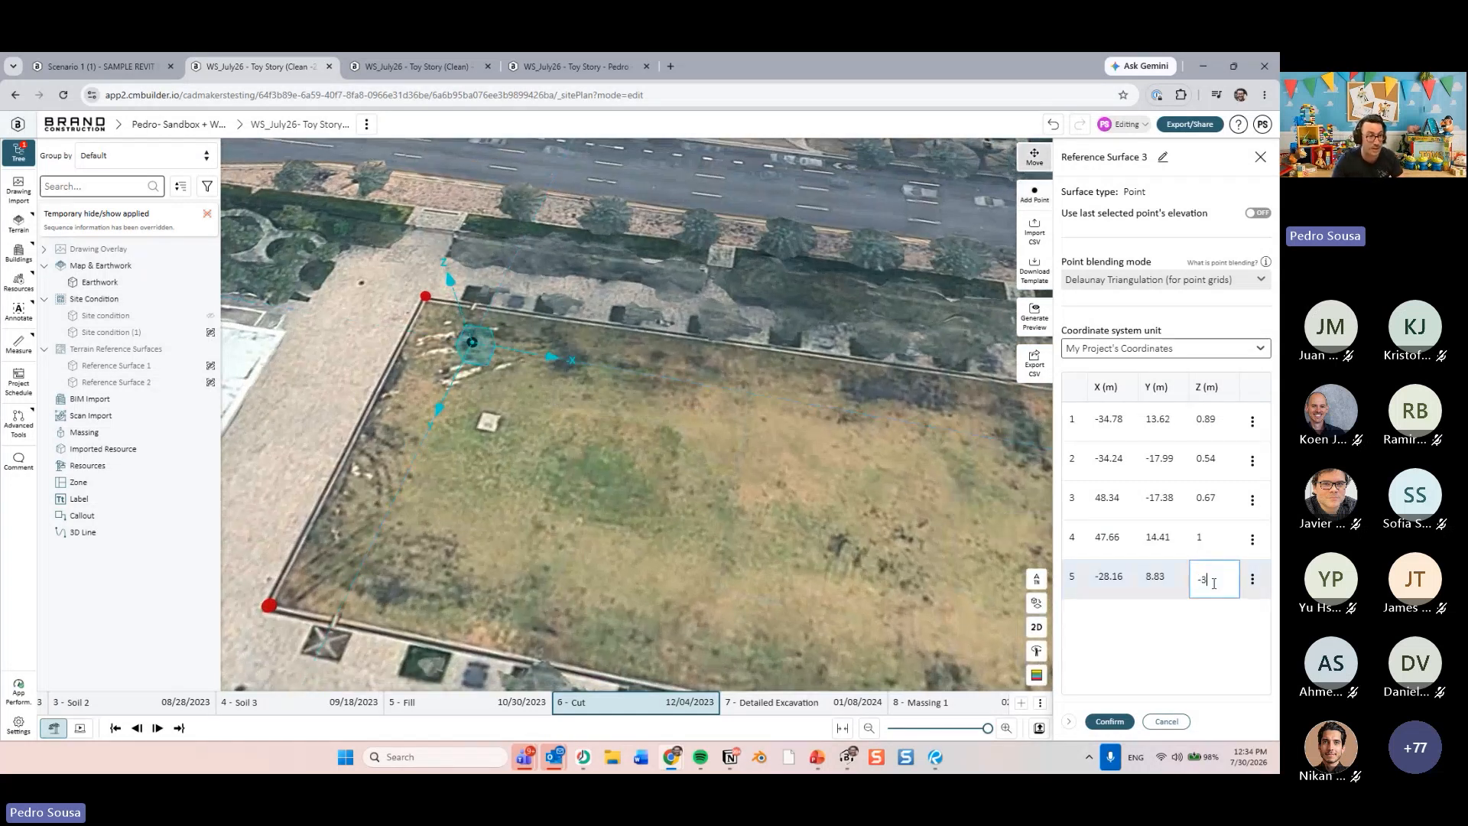
key(Return)
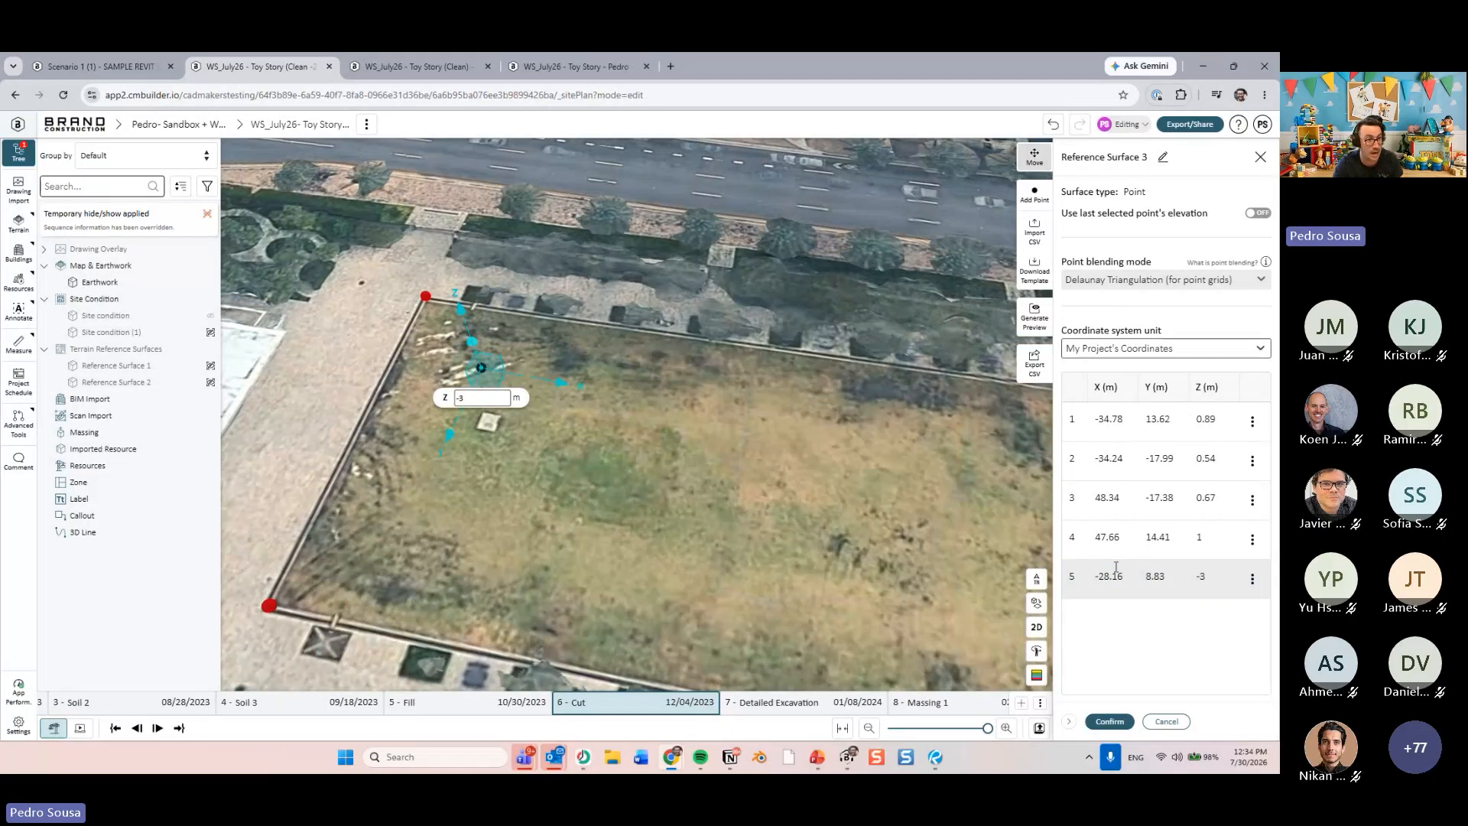
- Reuse the last selected point's elevation for new points and add an interior point at about X -26, Y -12.7, Z -3 m
click(393, 578)
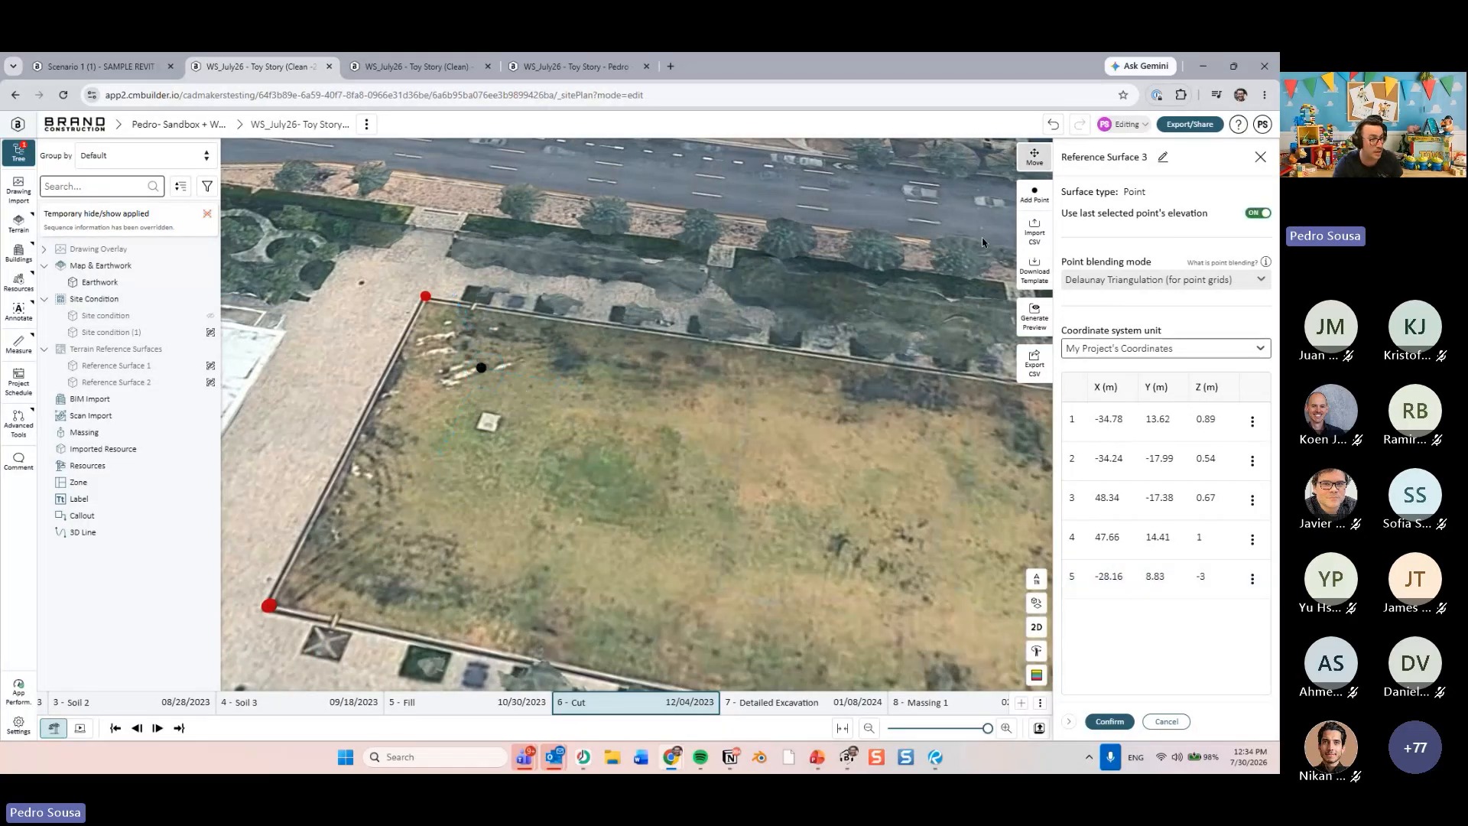
click(1033, 196)
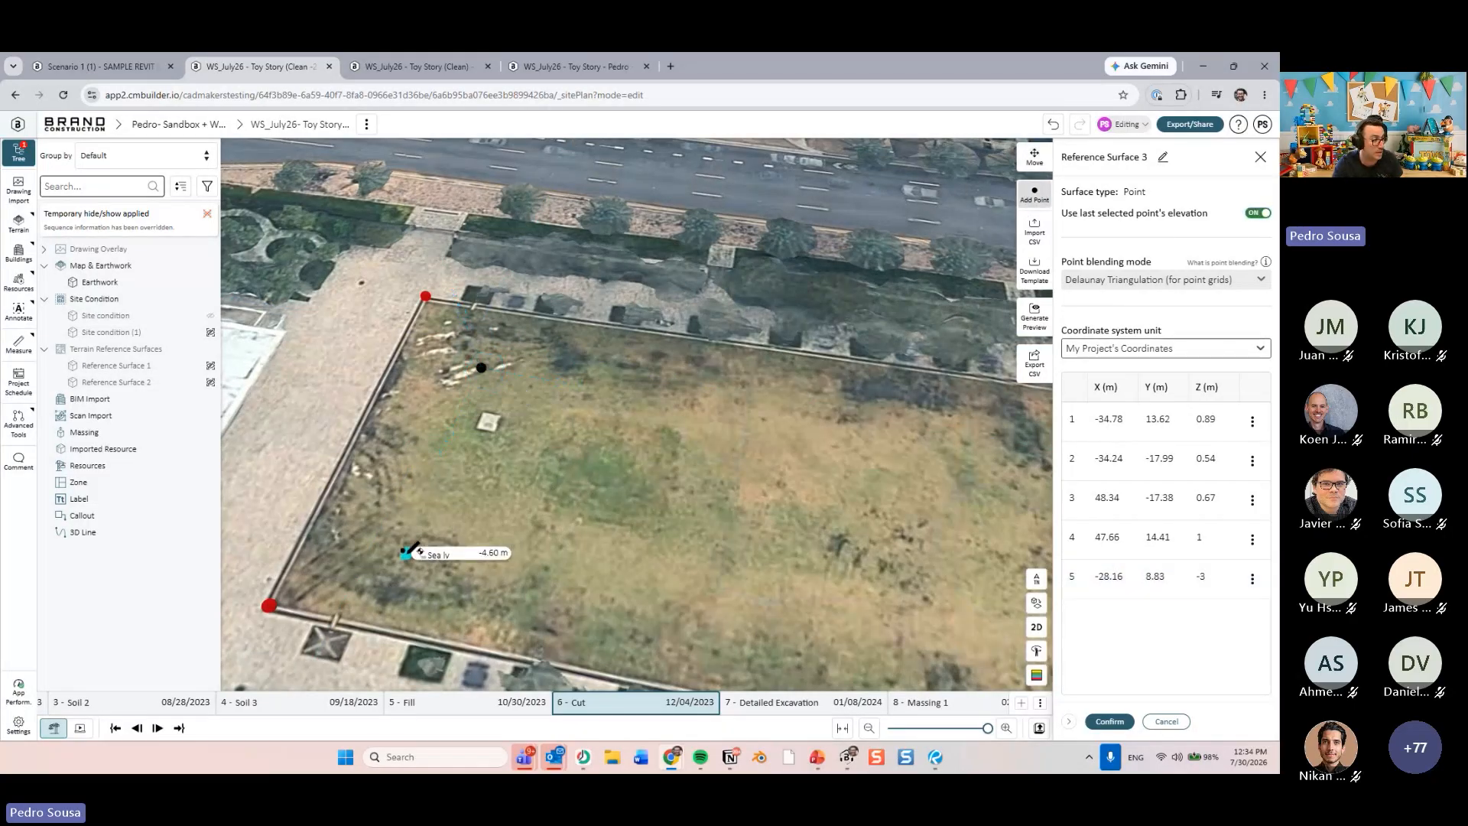
click(404, 559)
right_drag(757, 570, 321, 473)
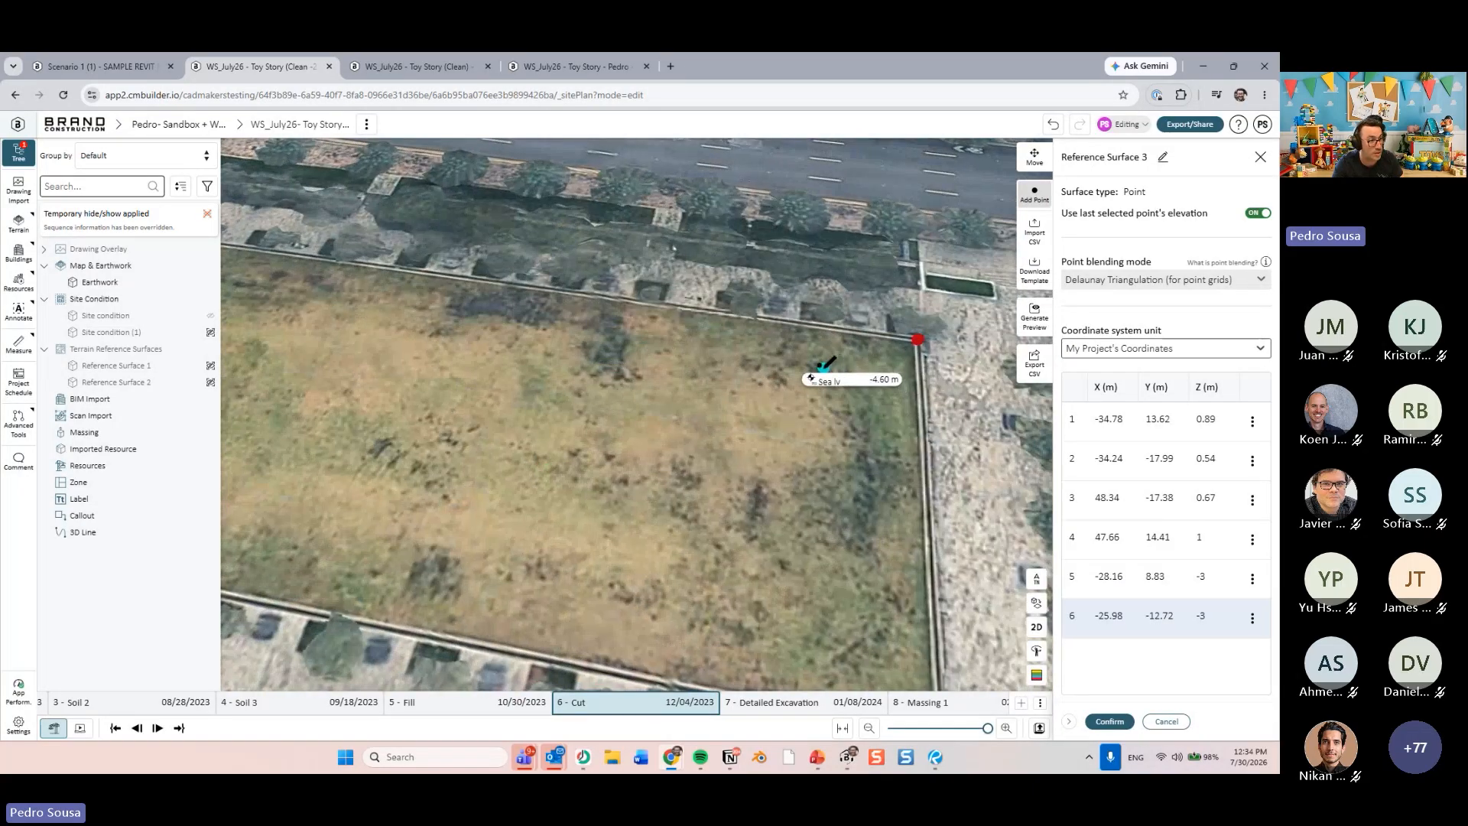
- Add two interior points near the site's opposite short edge, the first at about X 39.8, Y 9.6, both with Z -6 m
click(812, 395)
click(816, 429)
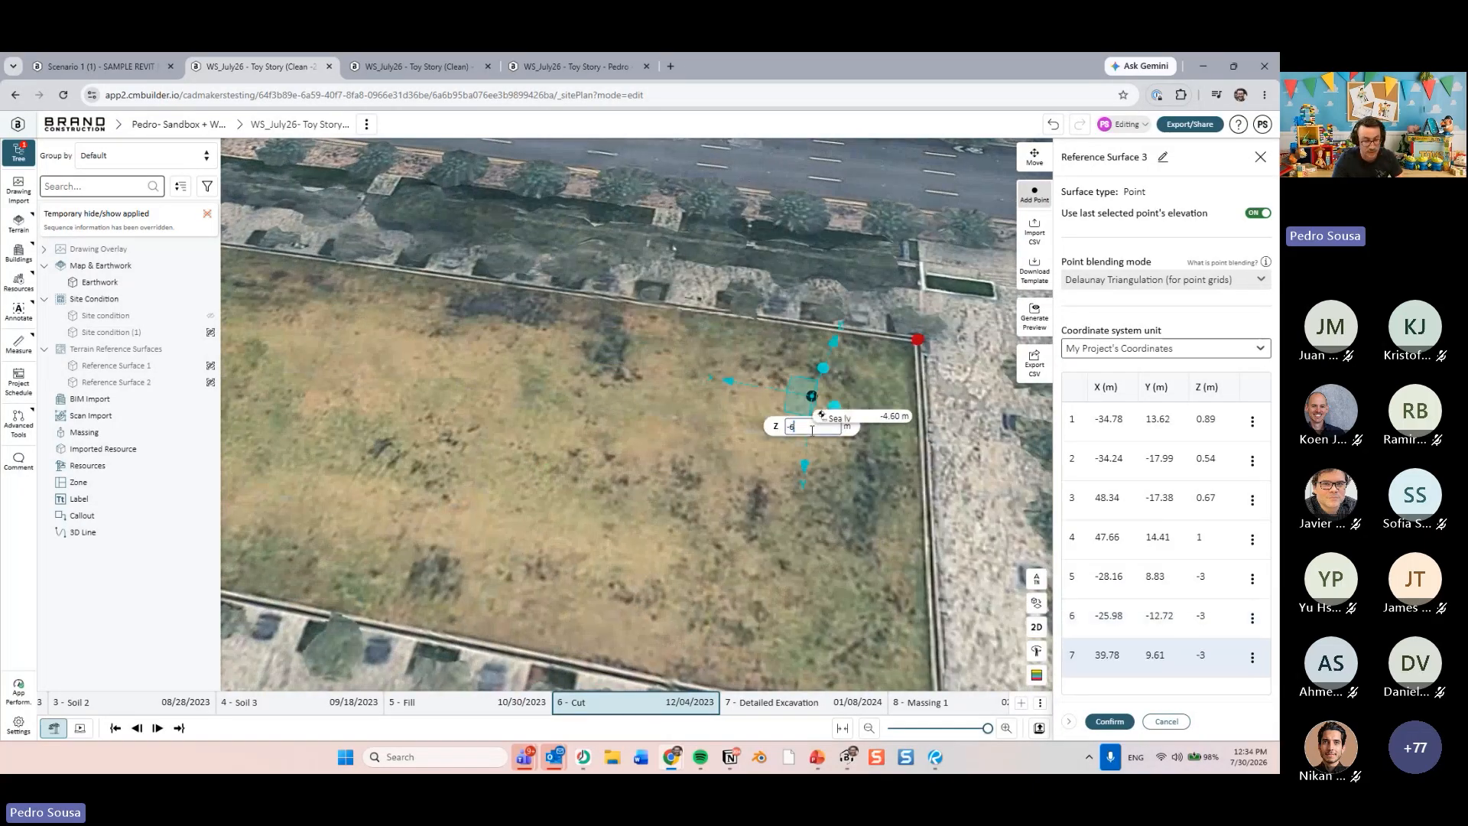
key(Return)
right_drag(789, 570, 769, 547)
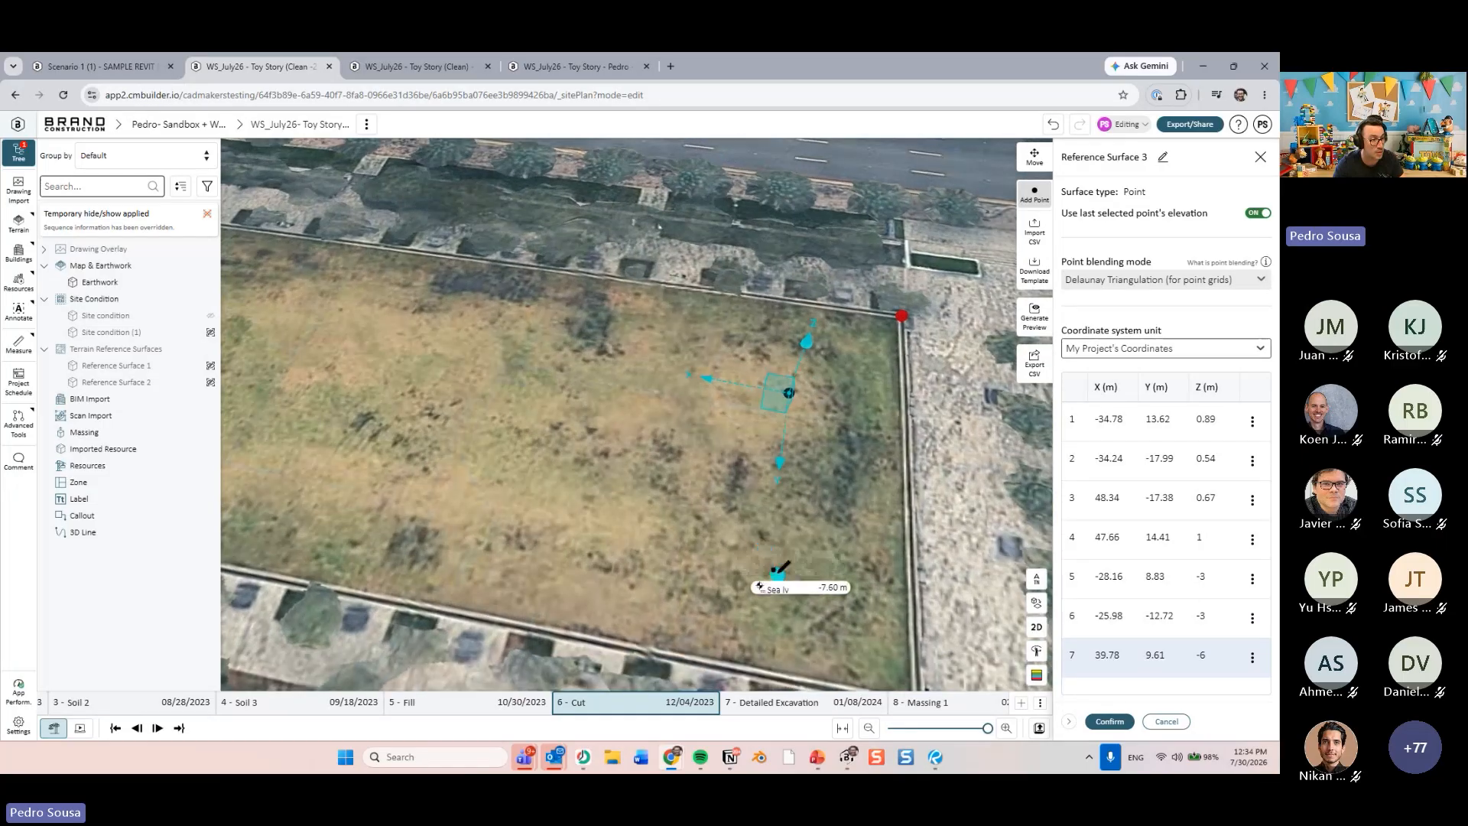
click(774, 572)
scroll(818, 601, down, 3)
drag(863, 557, 826, 519)
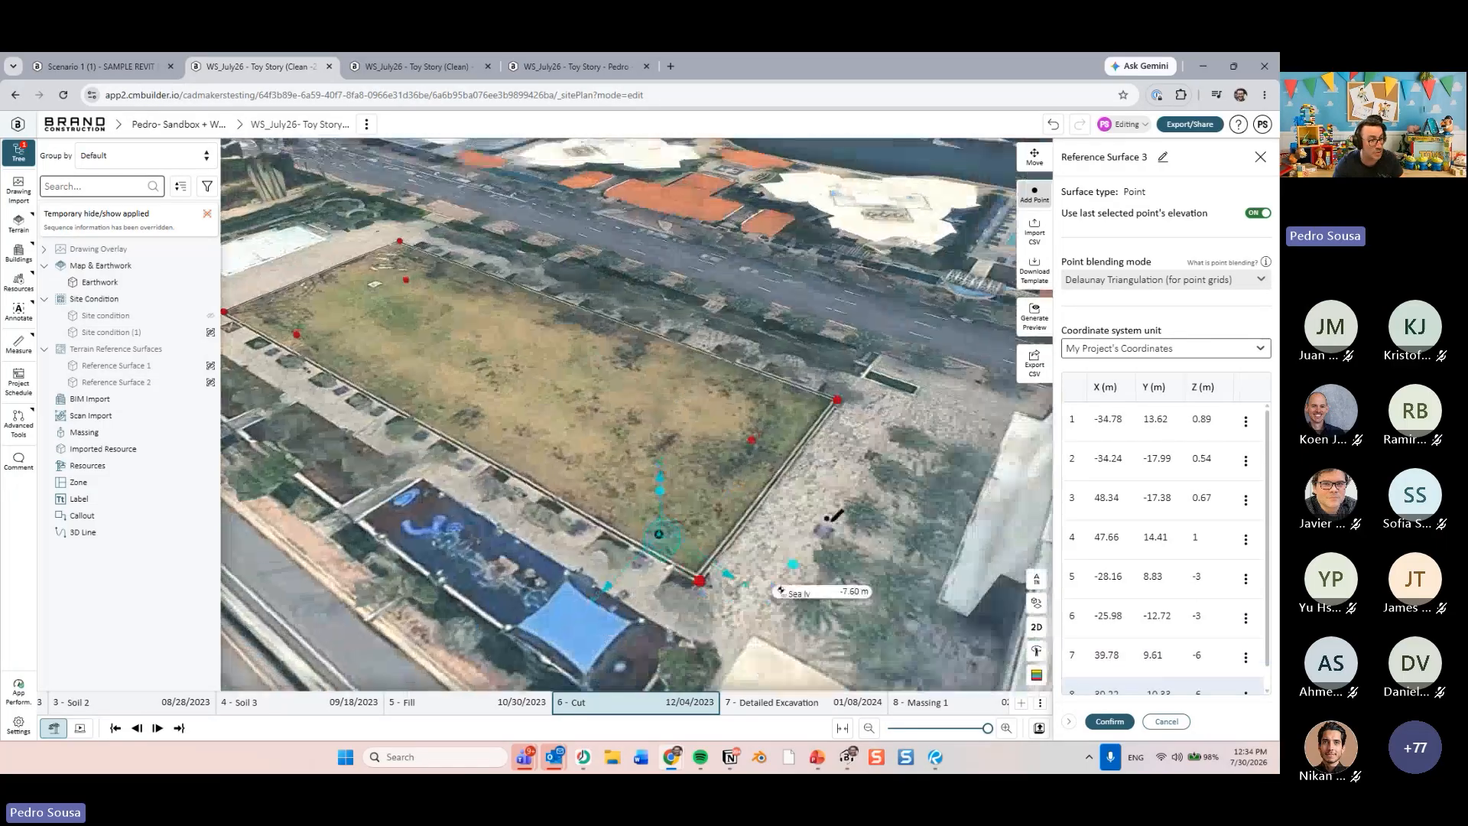
- Save the point surface, show Reference Surface 3 in the model and inspect its sloped shape below ground
click(1110, 721)
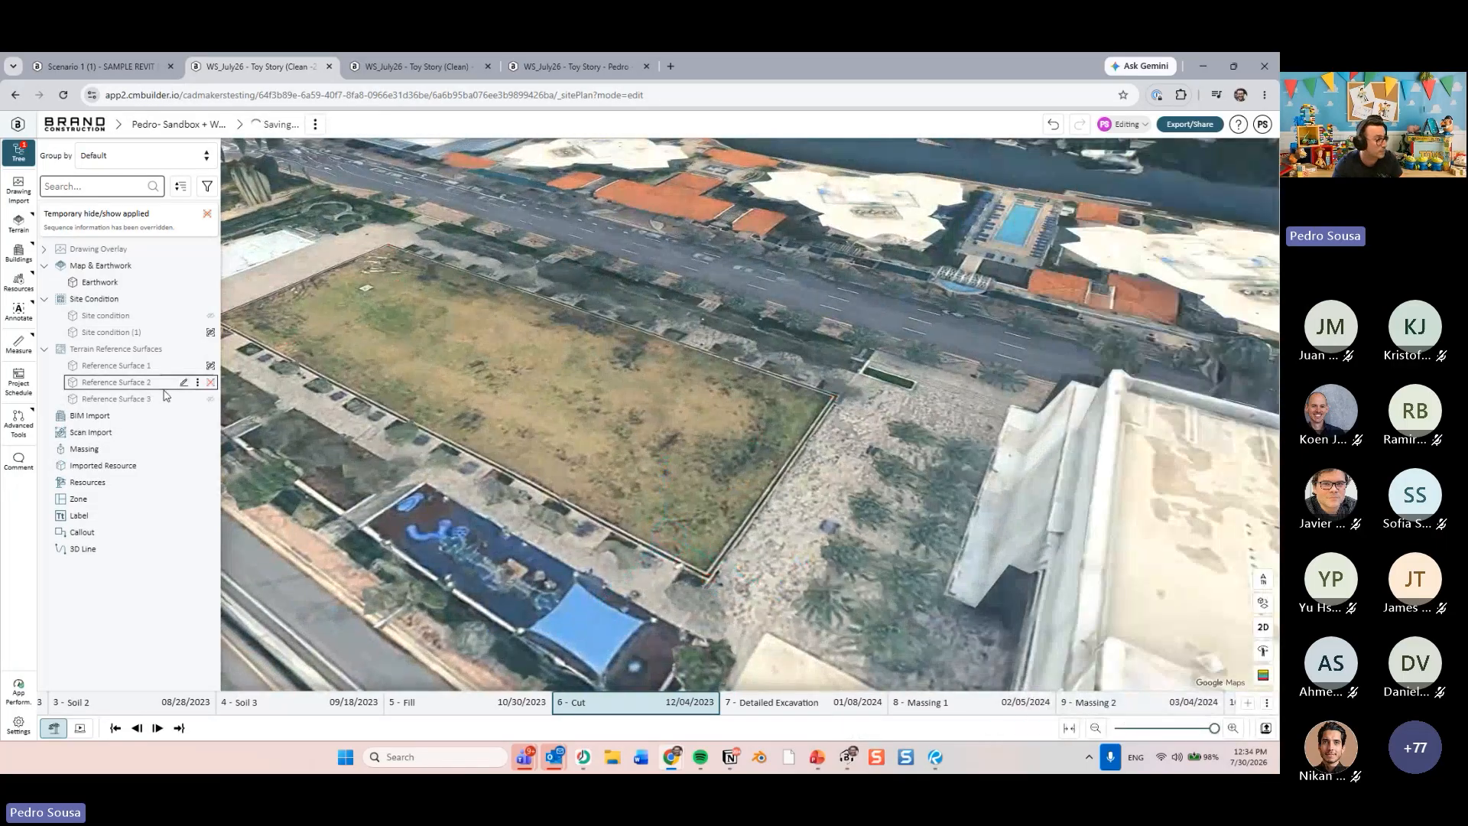
click(166, 396)
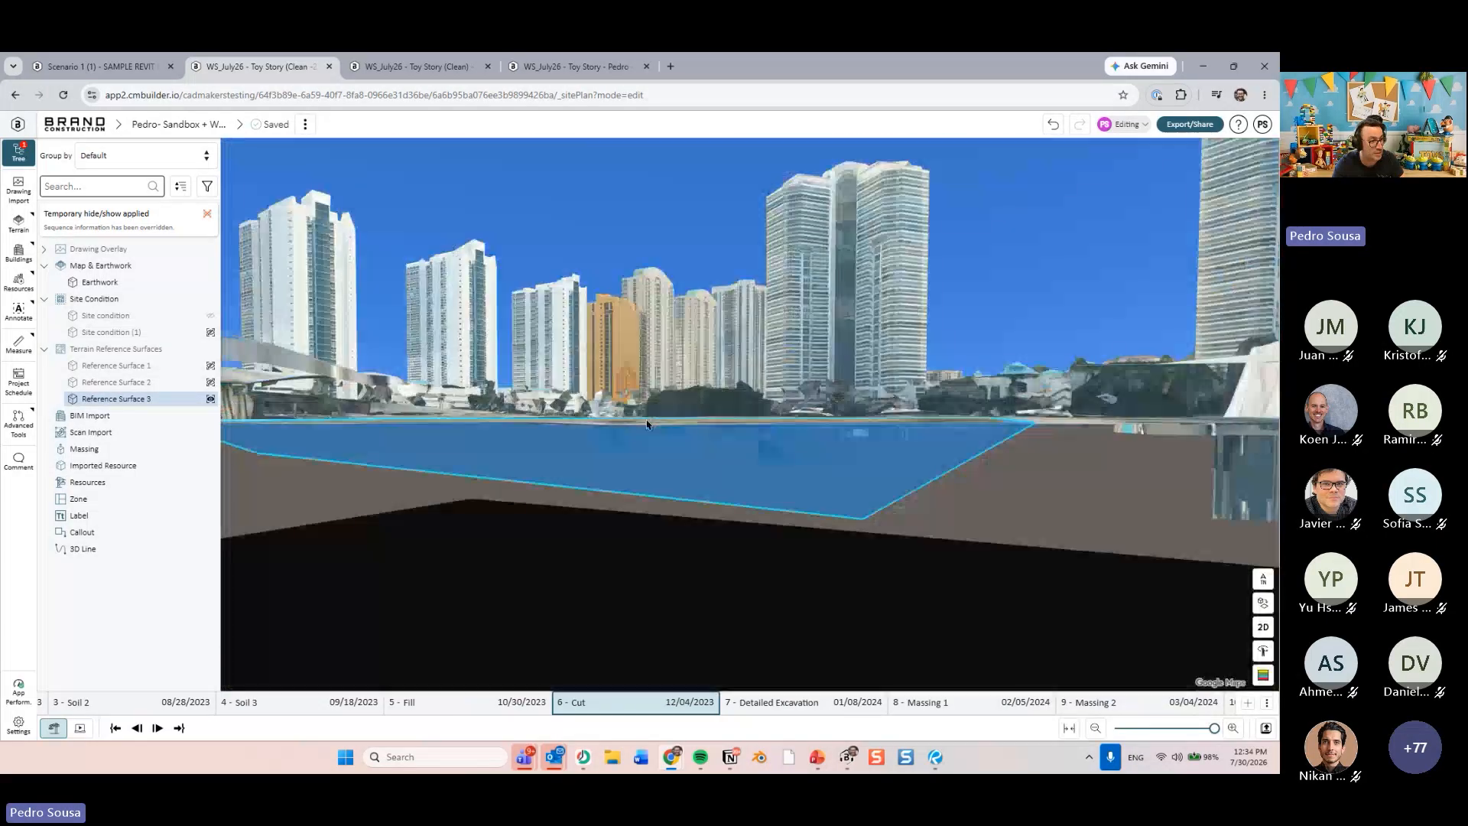
drag(647, 425, 932, 468)
drag(912, 454, 737, 498)
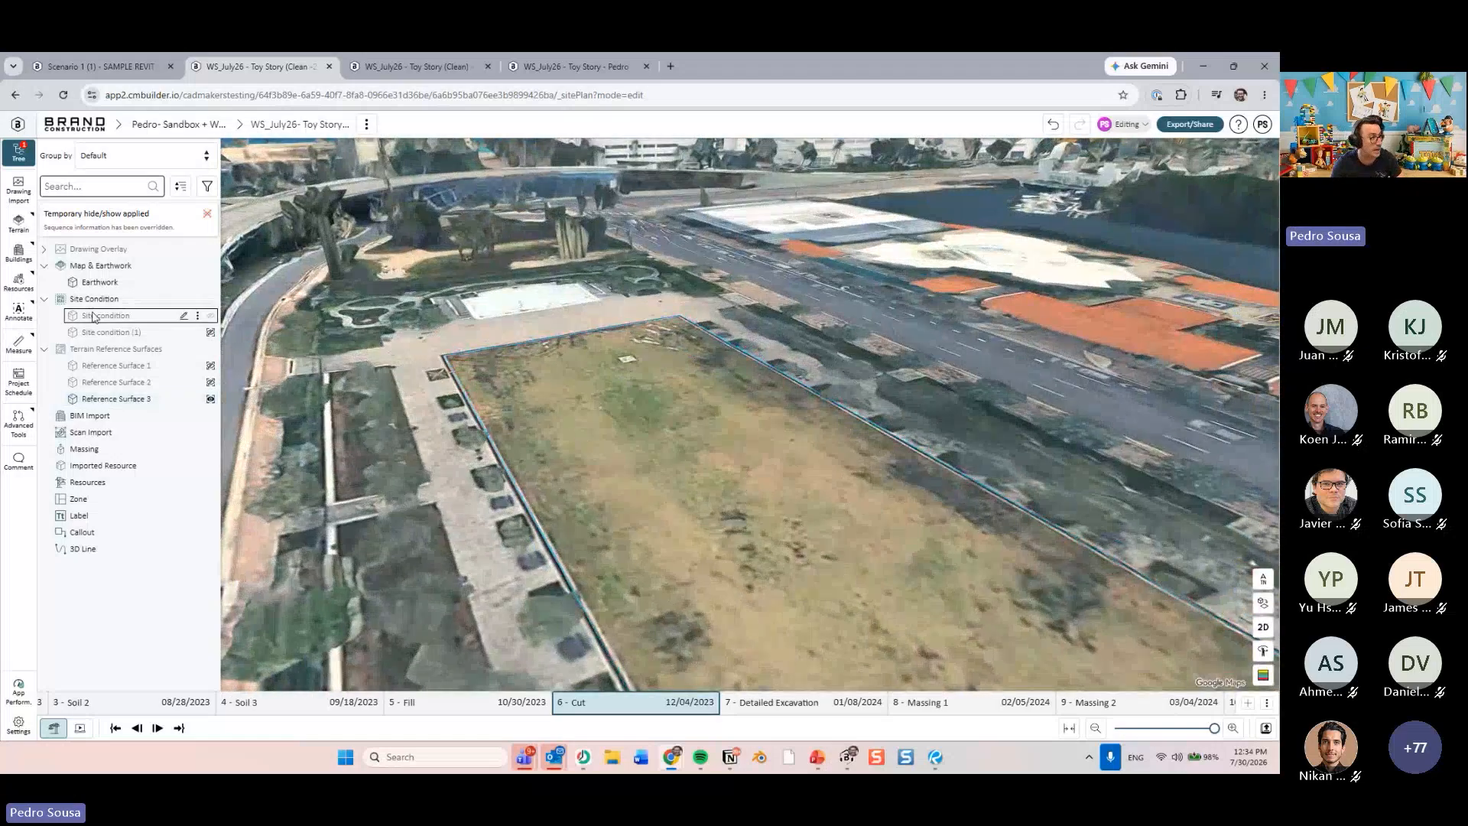
- Create a Cut earthwork operation in the Cut phase with its outline projected from the new reference surface
click(196, 281)
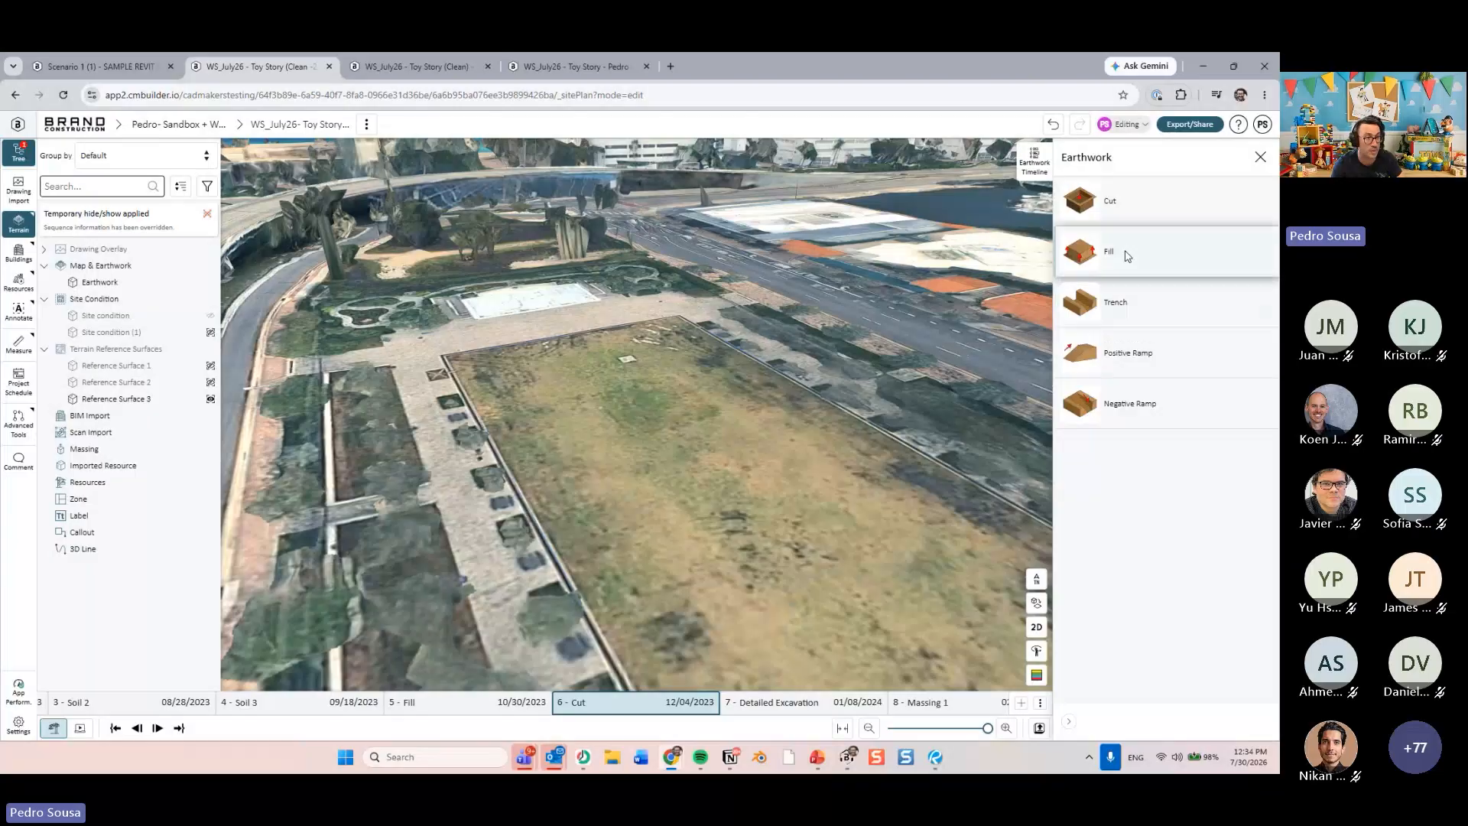
click(1094, 251)
click(756, 504)
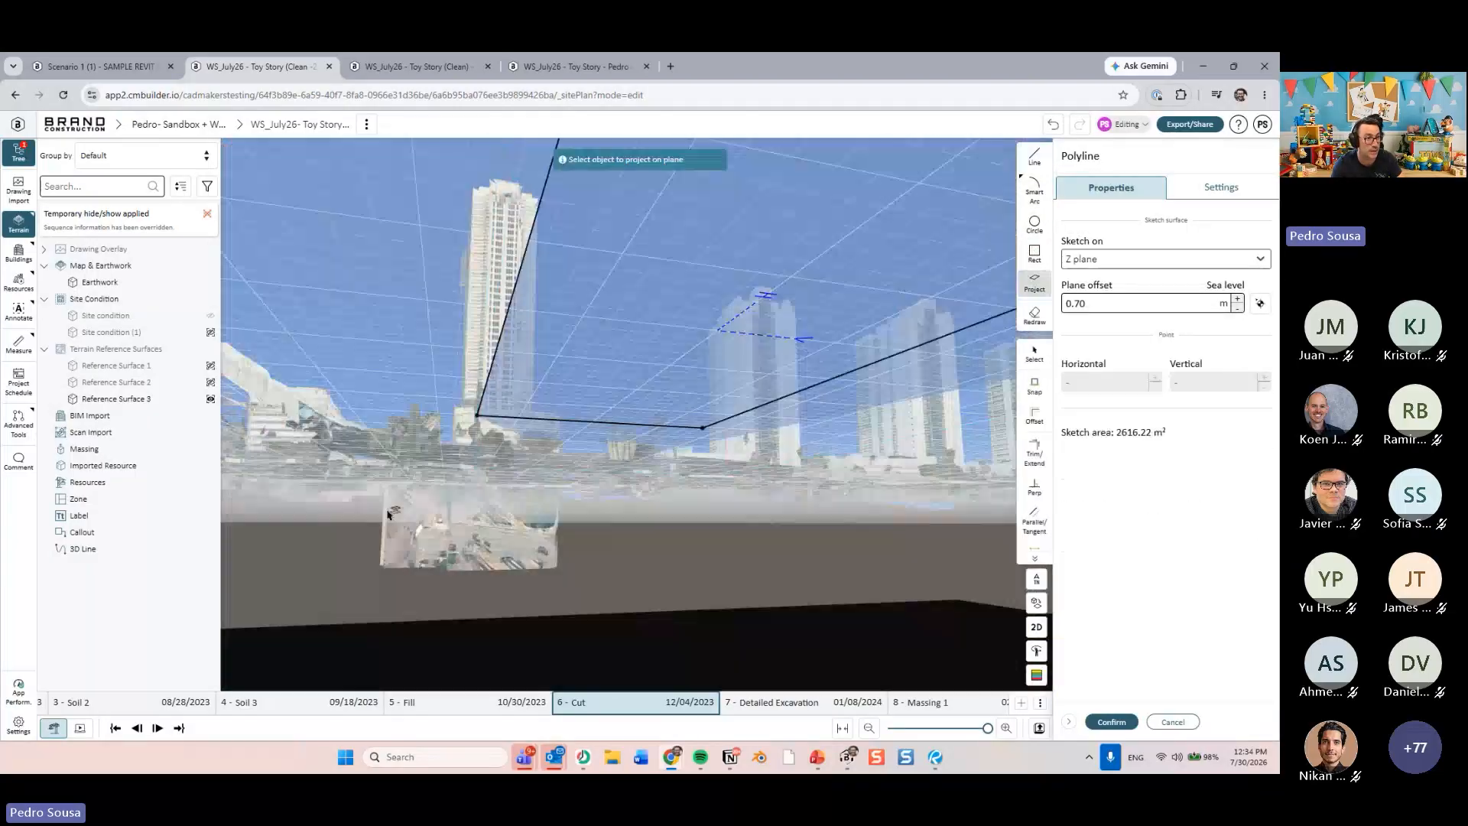
mouse_move(386, 511)
mouse_down()
mouse_move(354, 580)
mouse_move(367, 650)
mouse_up()
click(1108, 719)
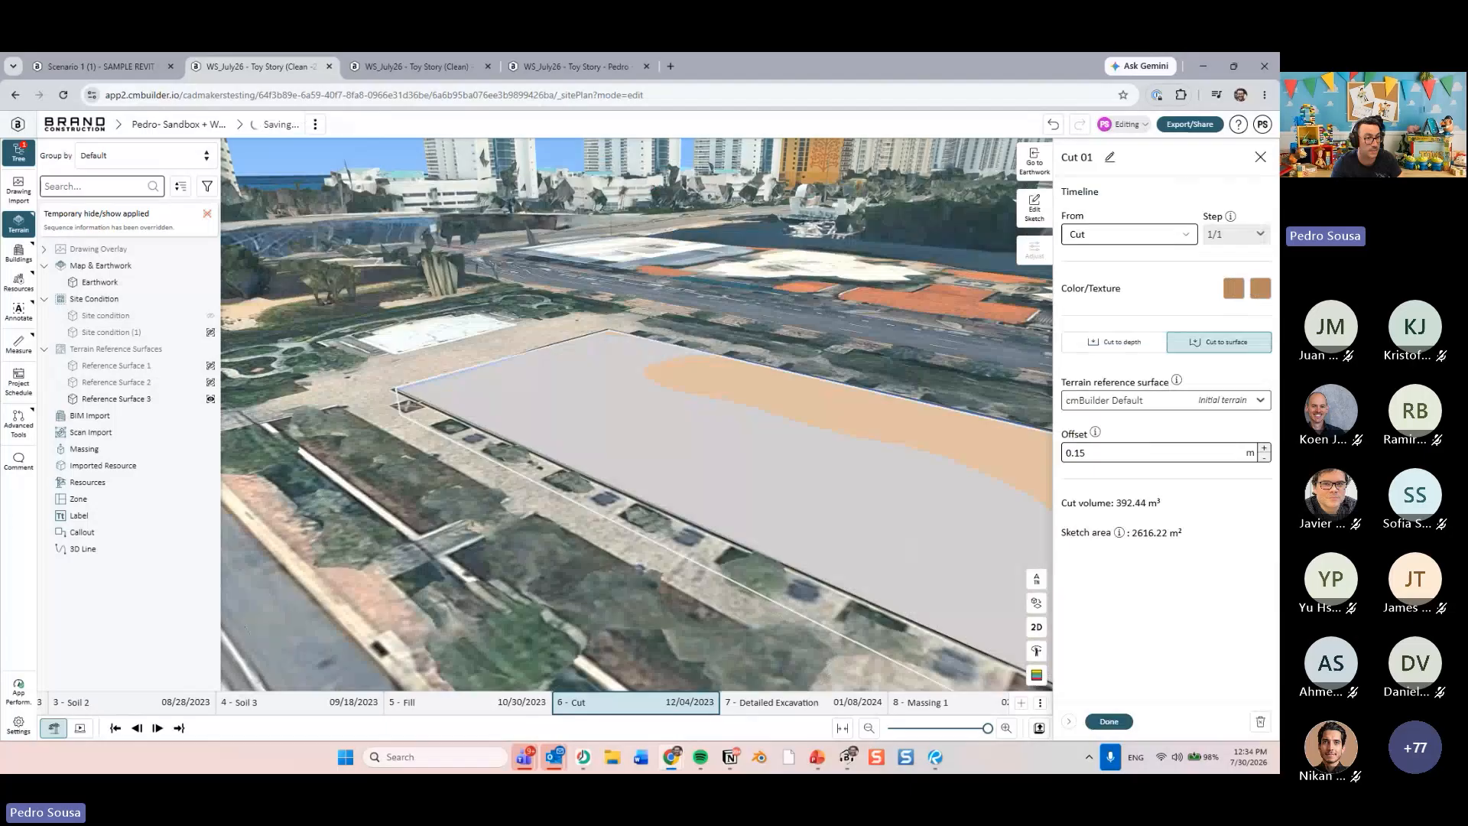
- Set Cut 01's terrain reference surface to Reference Surface 3 and its offset to 0 m
click(1158, 400)
click(1147, 511)
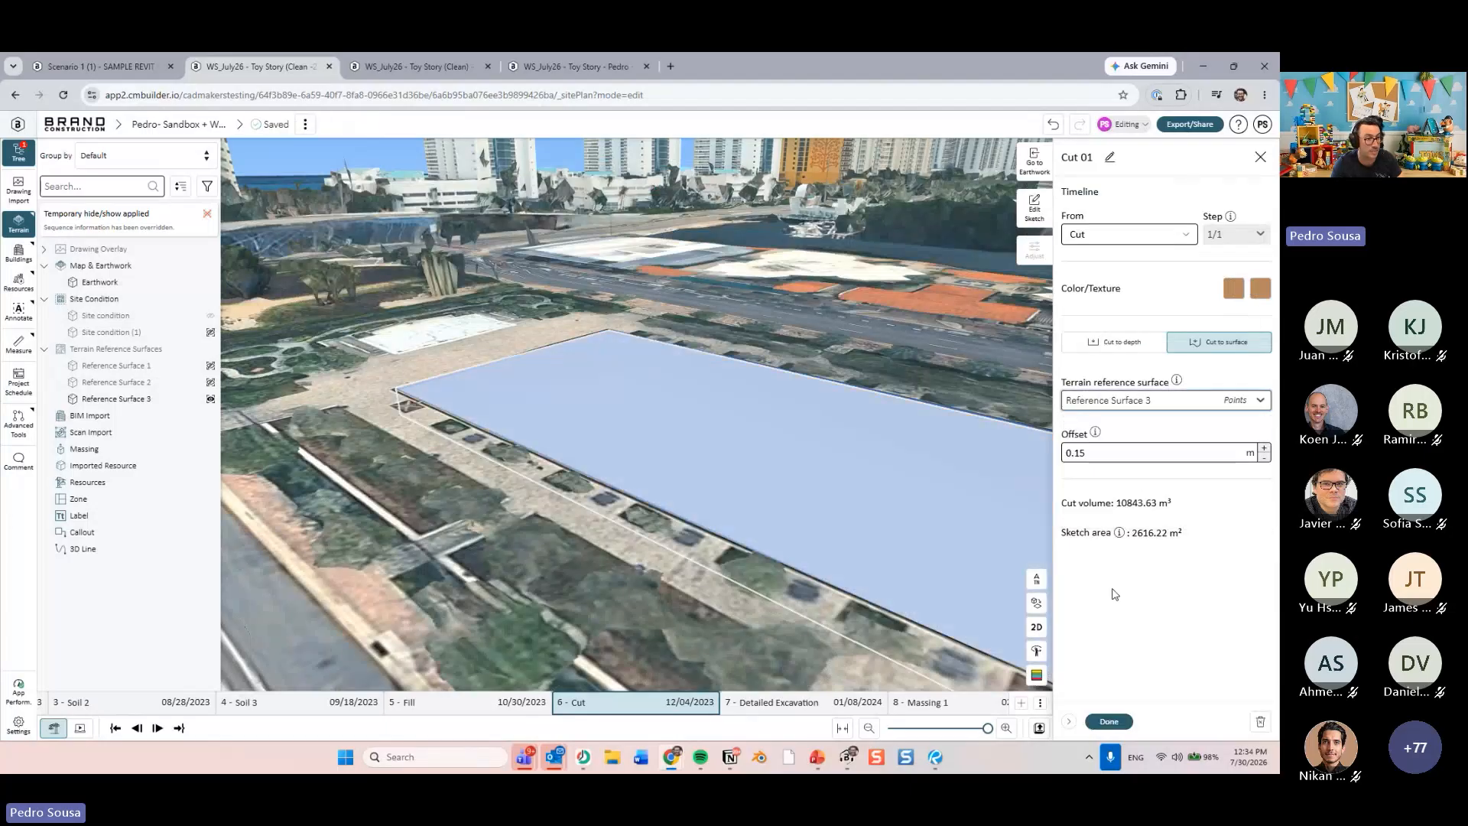
click(1145, 457)
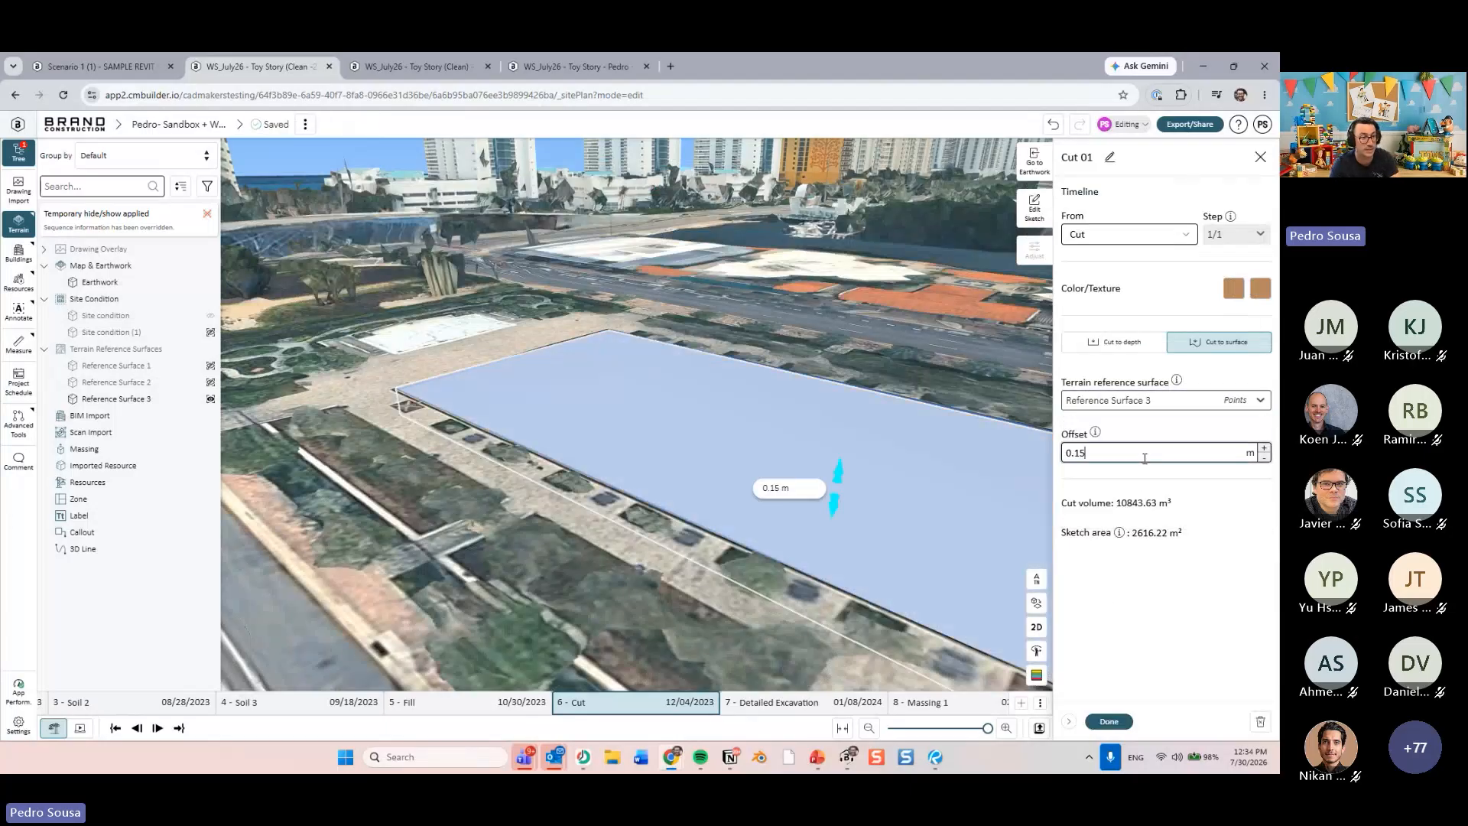
key(Return)
click(1109, 721)
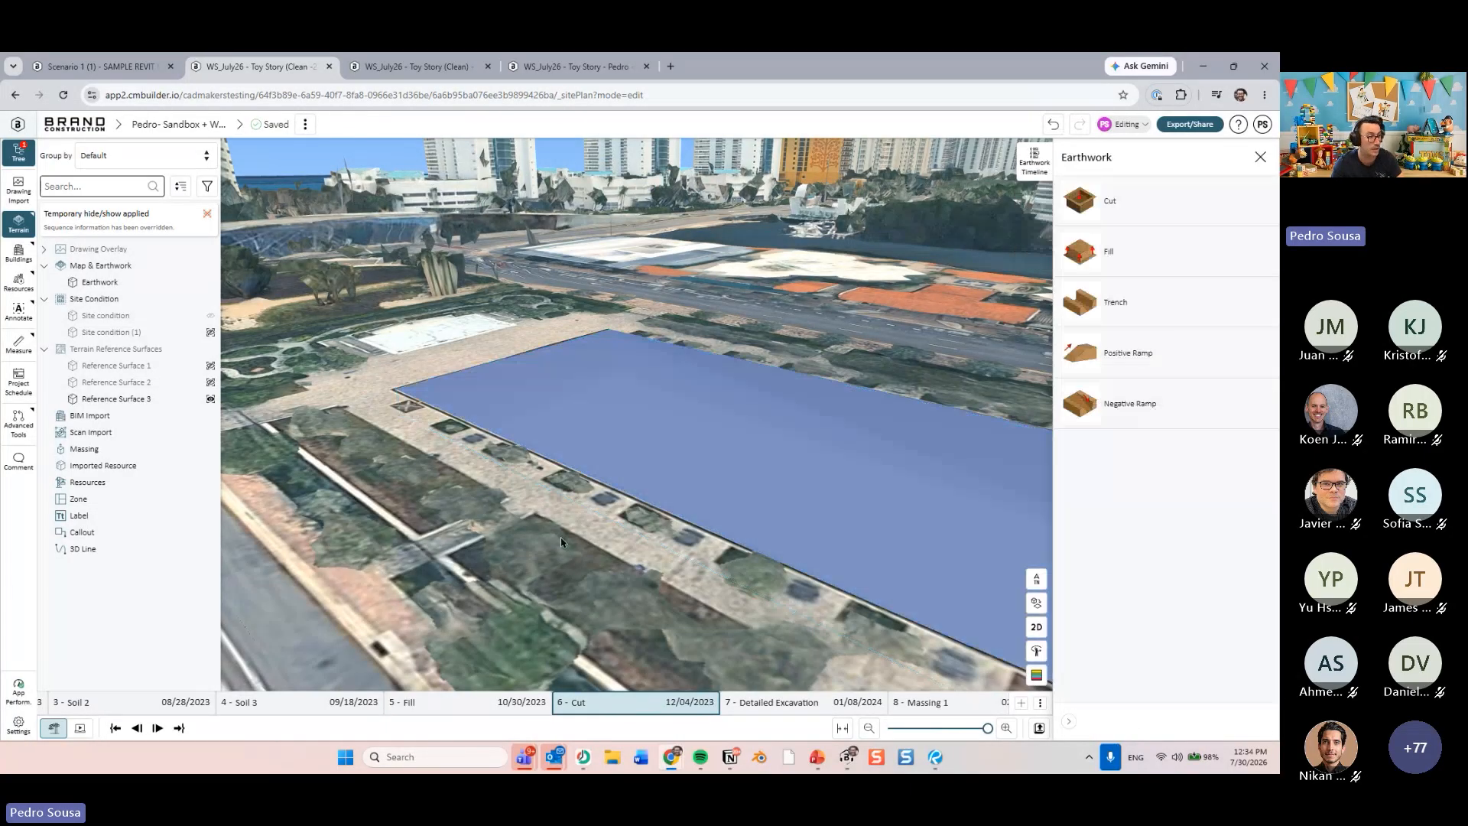
- Leave the earthwork tools and examine the cut's side slopes and sloped bottom from several angles
middle_drag(561, 537, 603, 520)
key(Escape)
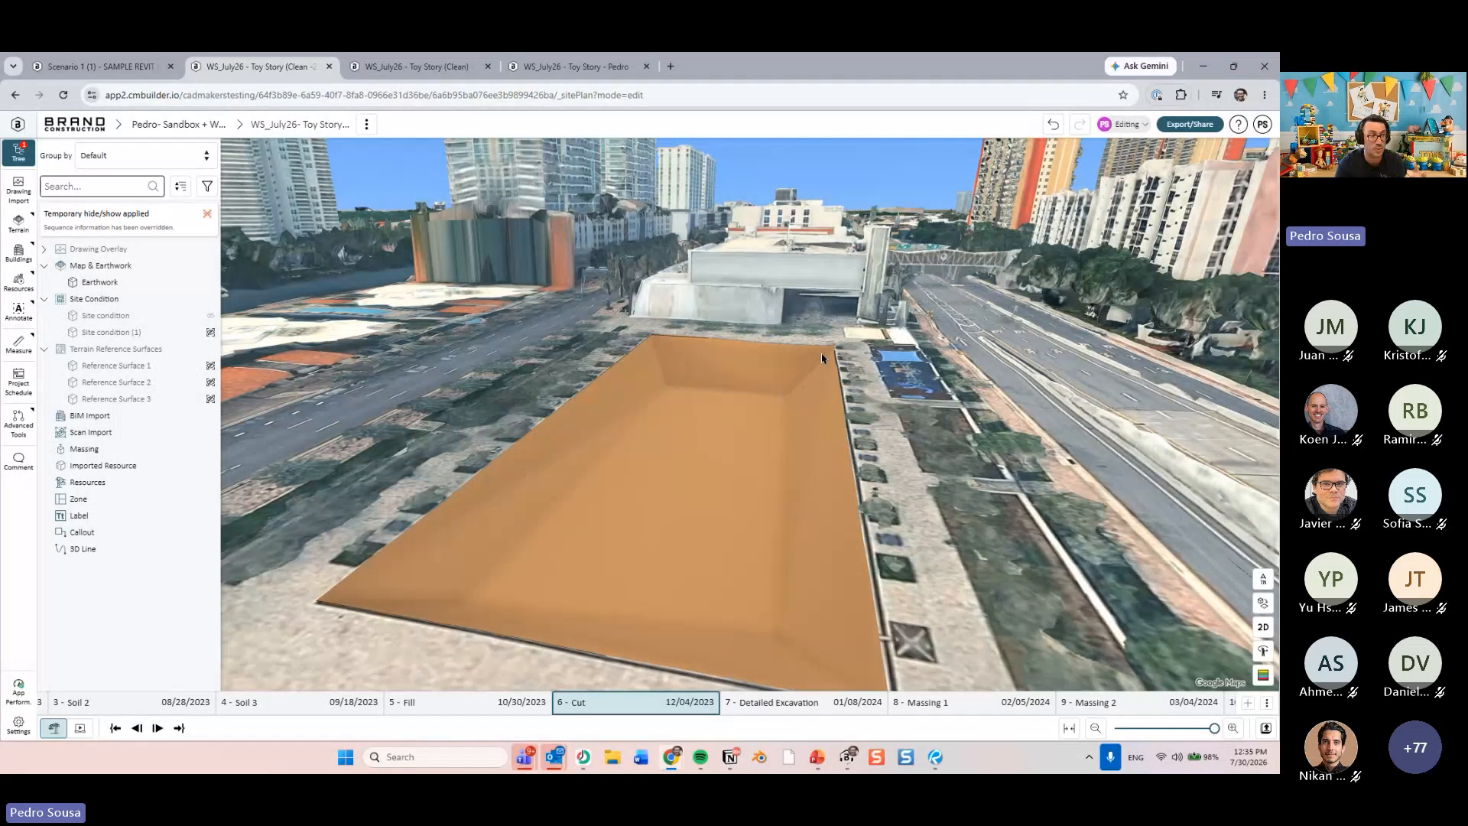
middle_drag(744, 425, 762, 483)
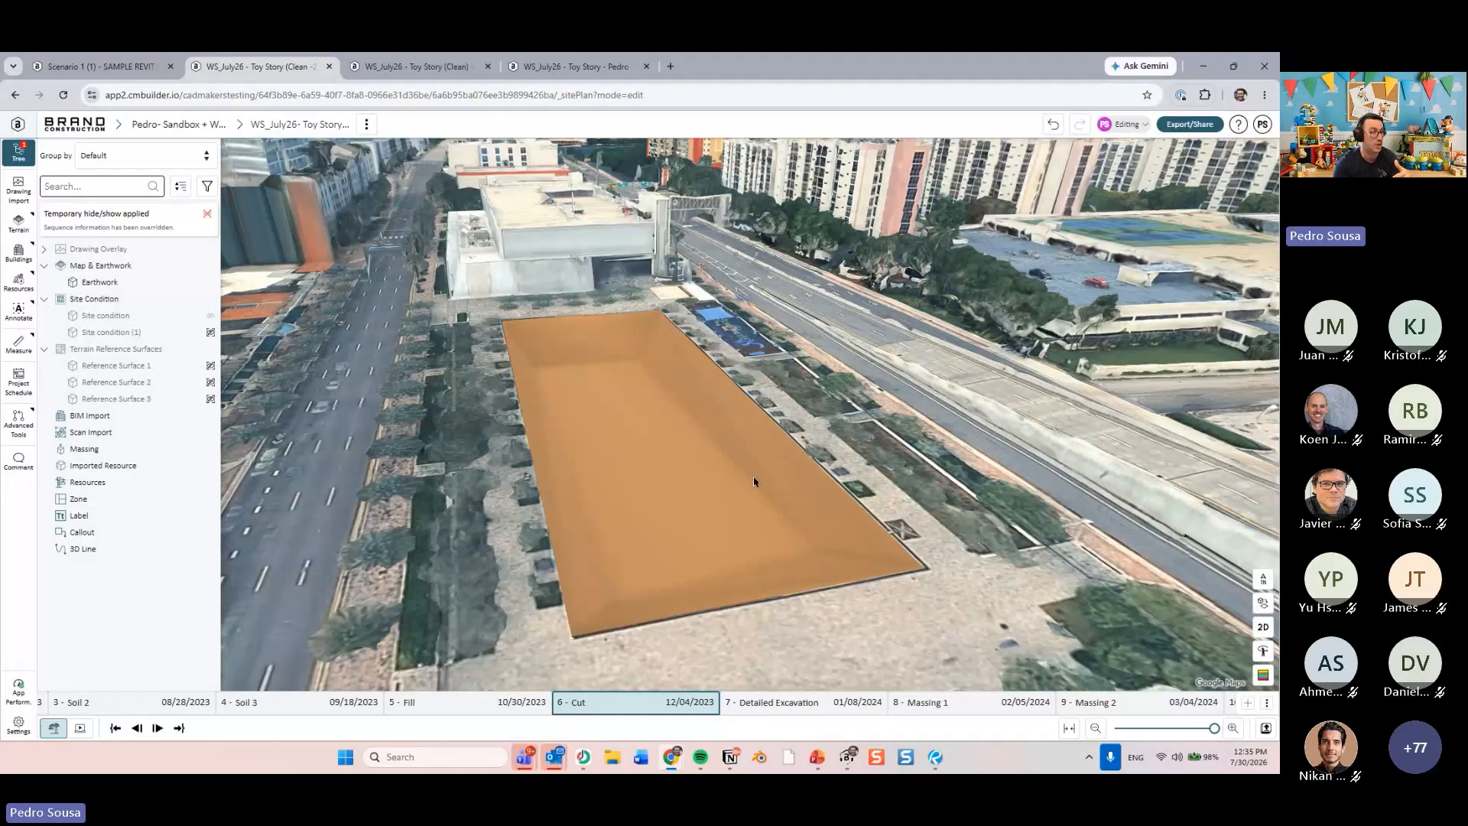
middle_drag(754, 482, 656, 513)
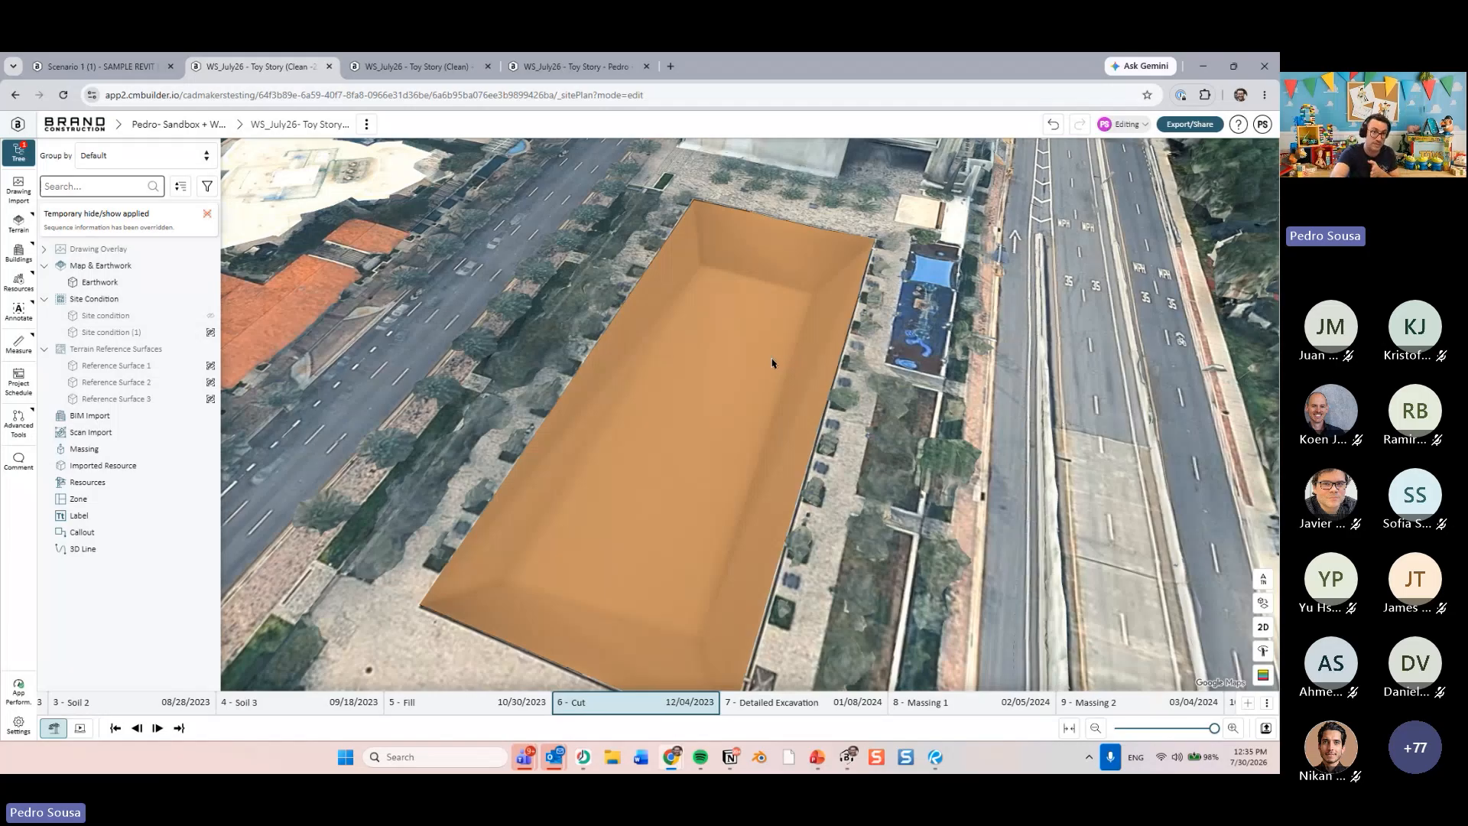
drag(884, 364, 904, 443)
scroll(786, 459, up, 3)
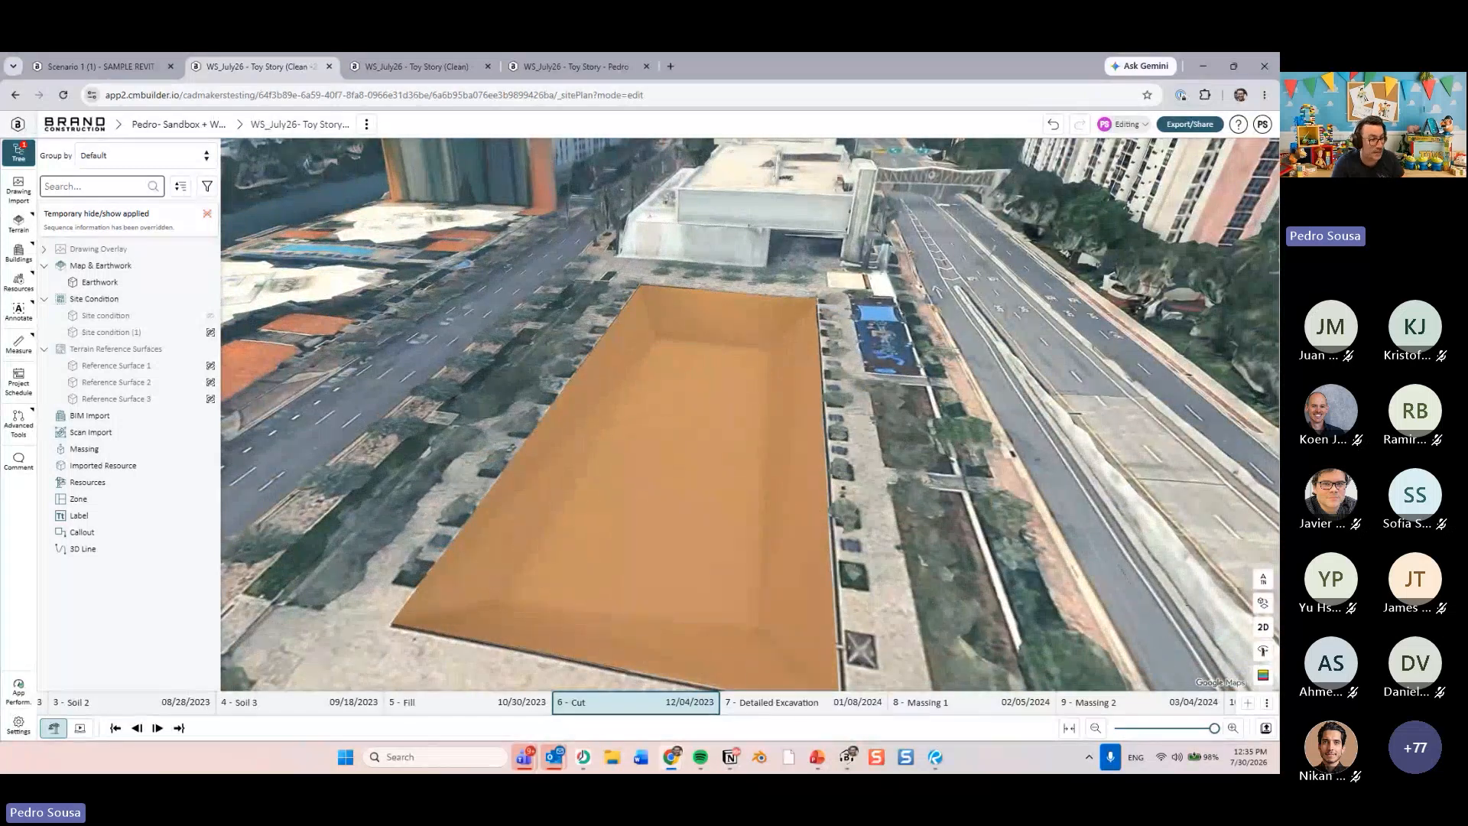
- Switch to the PowerPoint deck, advance to the use case slide on creating curved ramps, and return to the site model
click(814, 757)
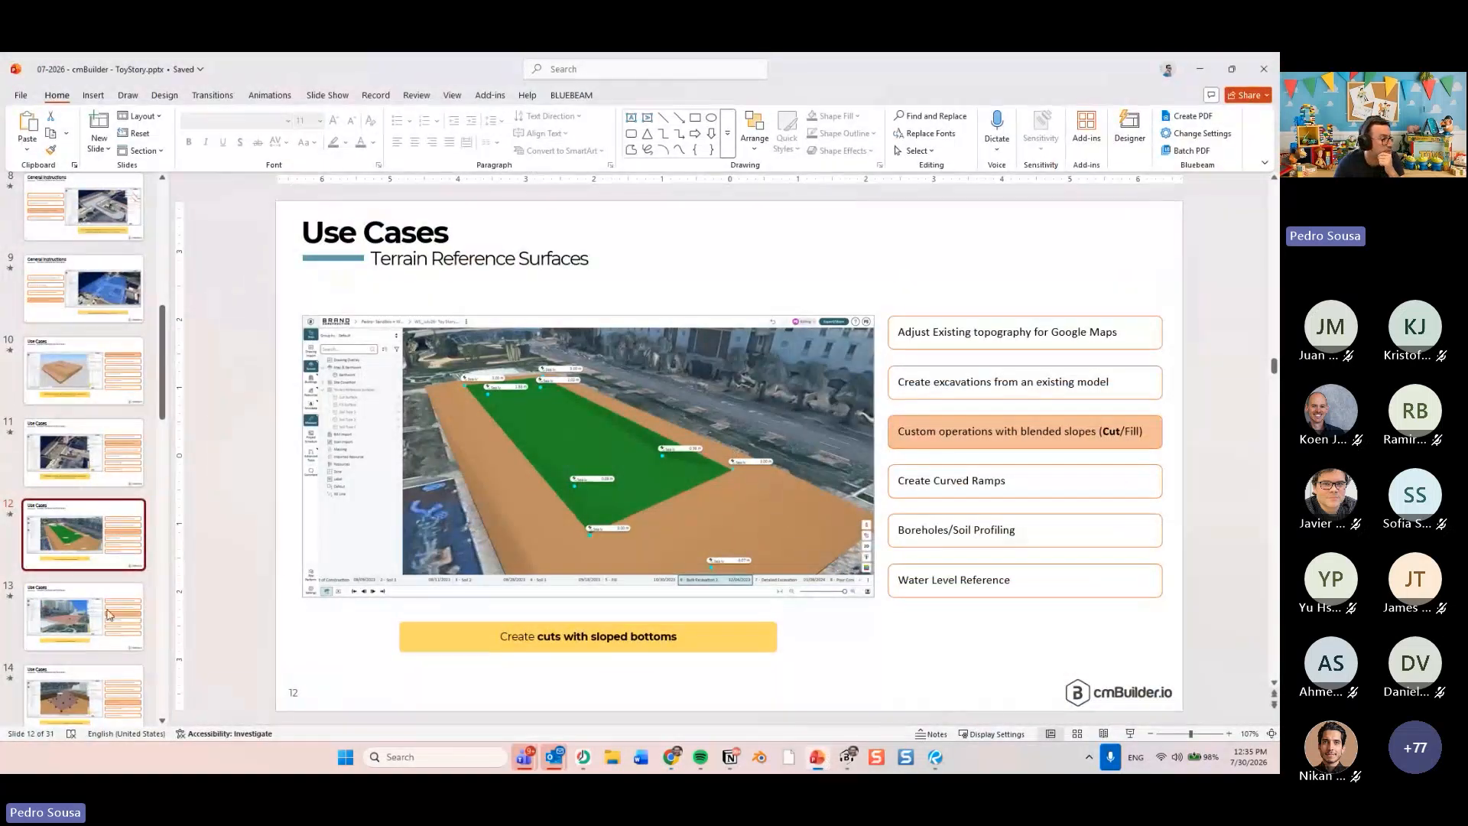
key(Down)
key(Down)
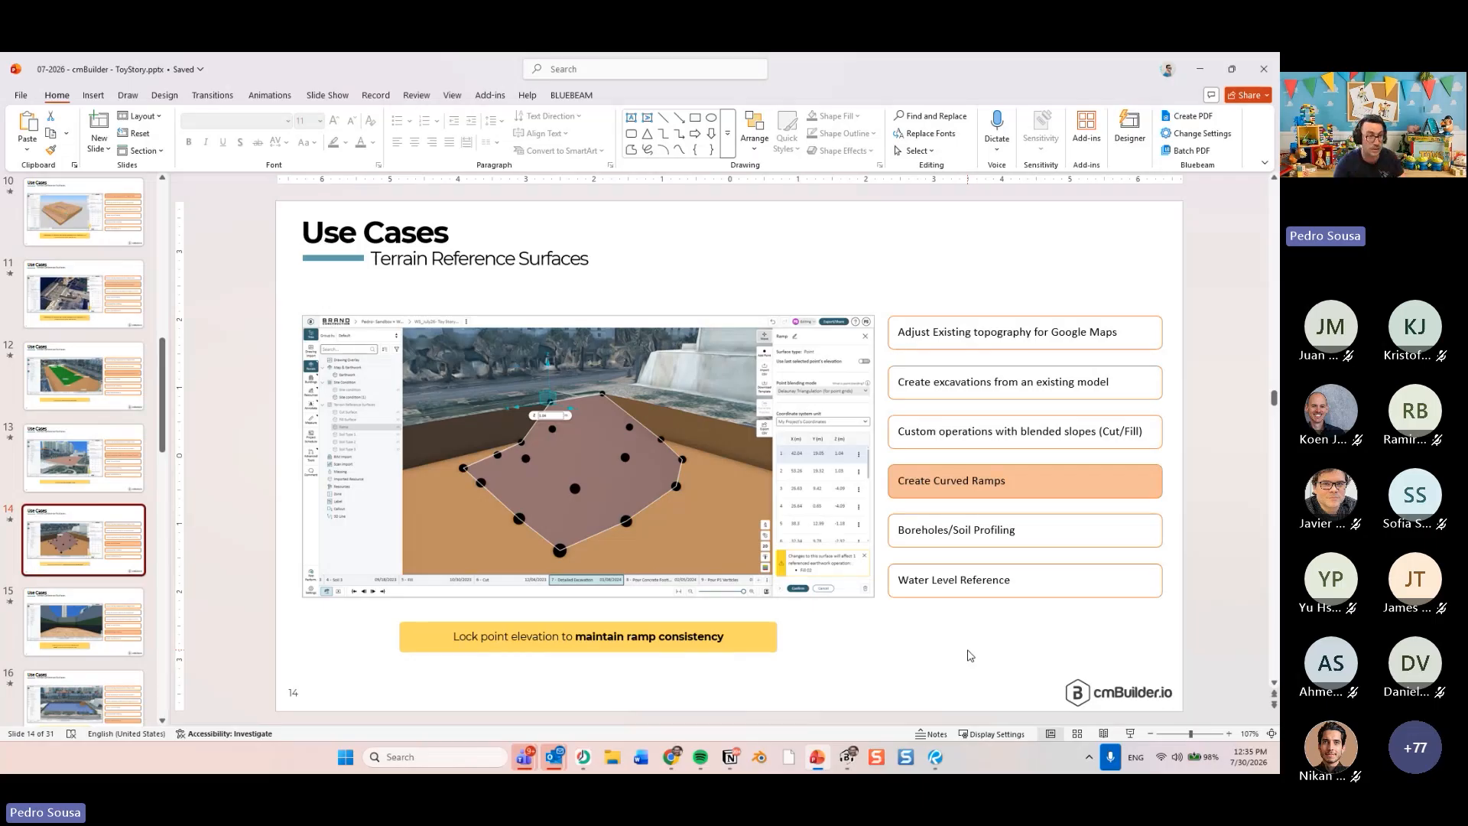
click(1200, 69)
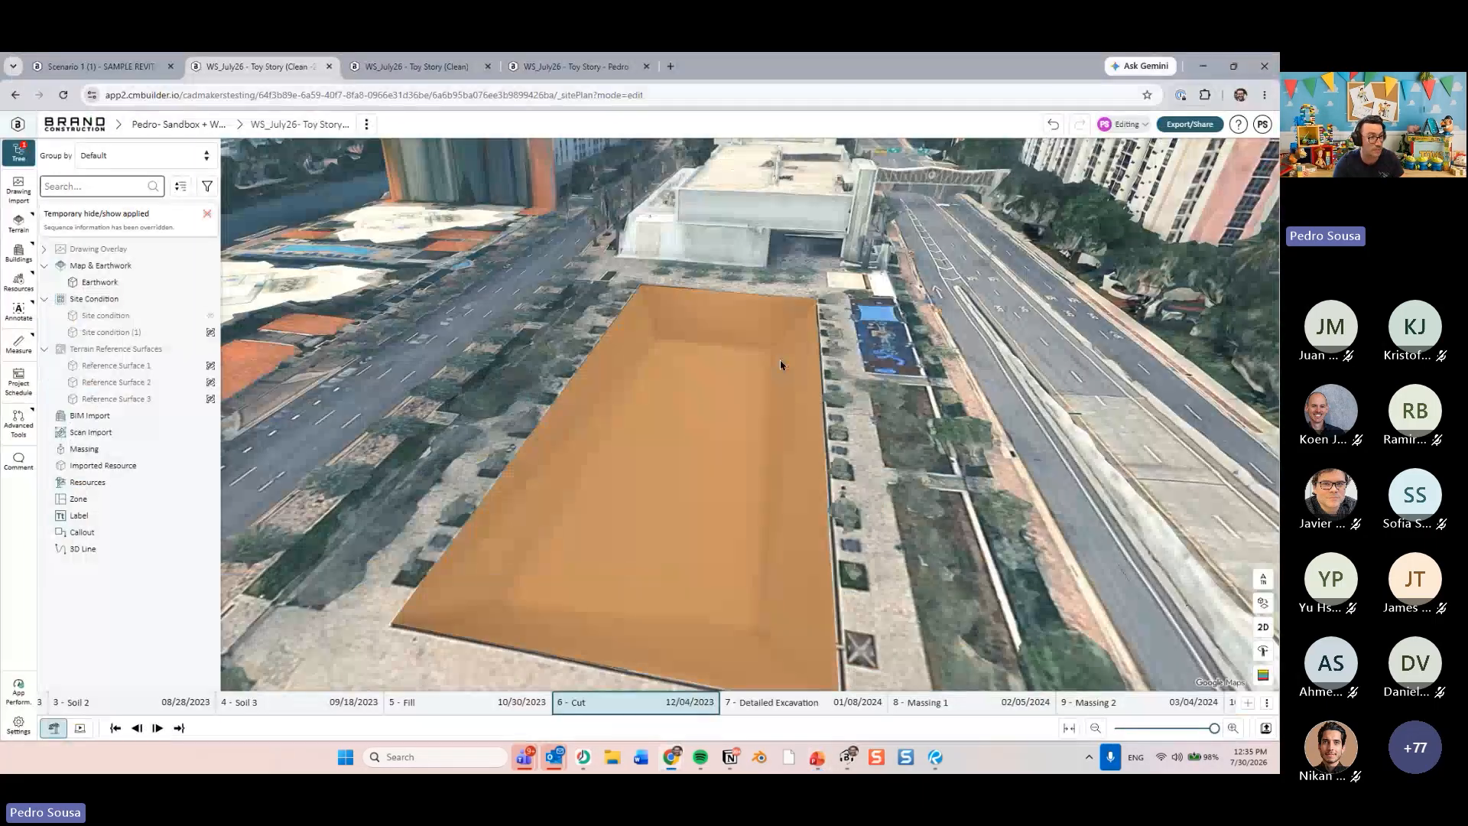
- Offset Cut 01's sketch outline inward by about 8.61 m without keeping the original line
drag(780, 360, 601, 575)
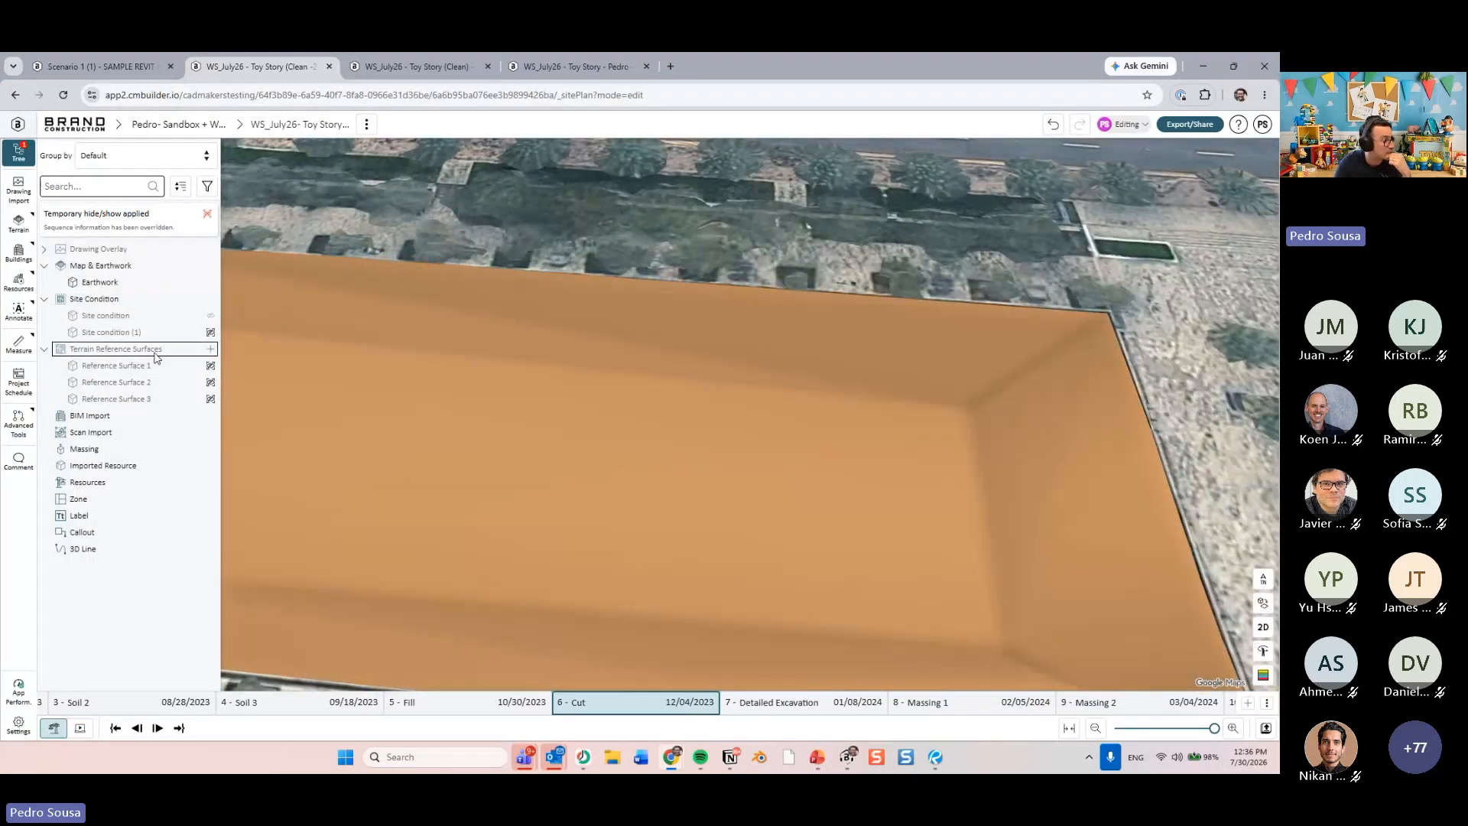
click(198, 282)
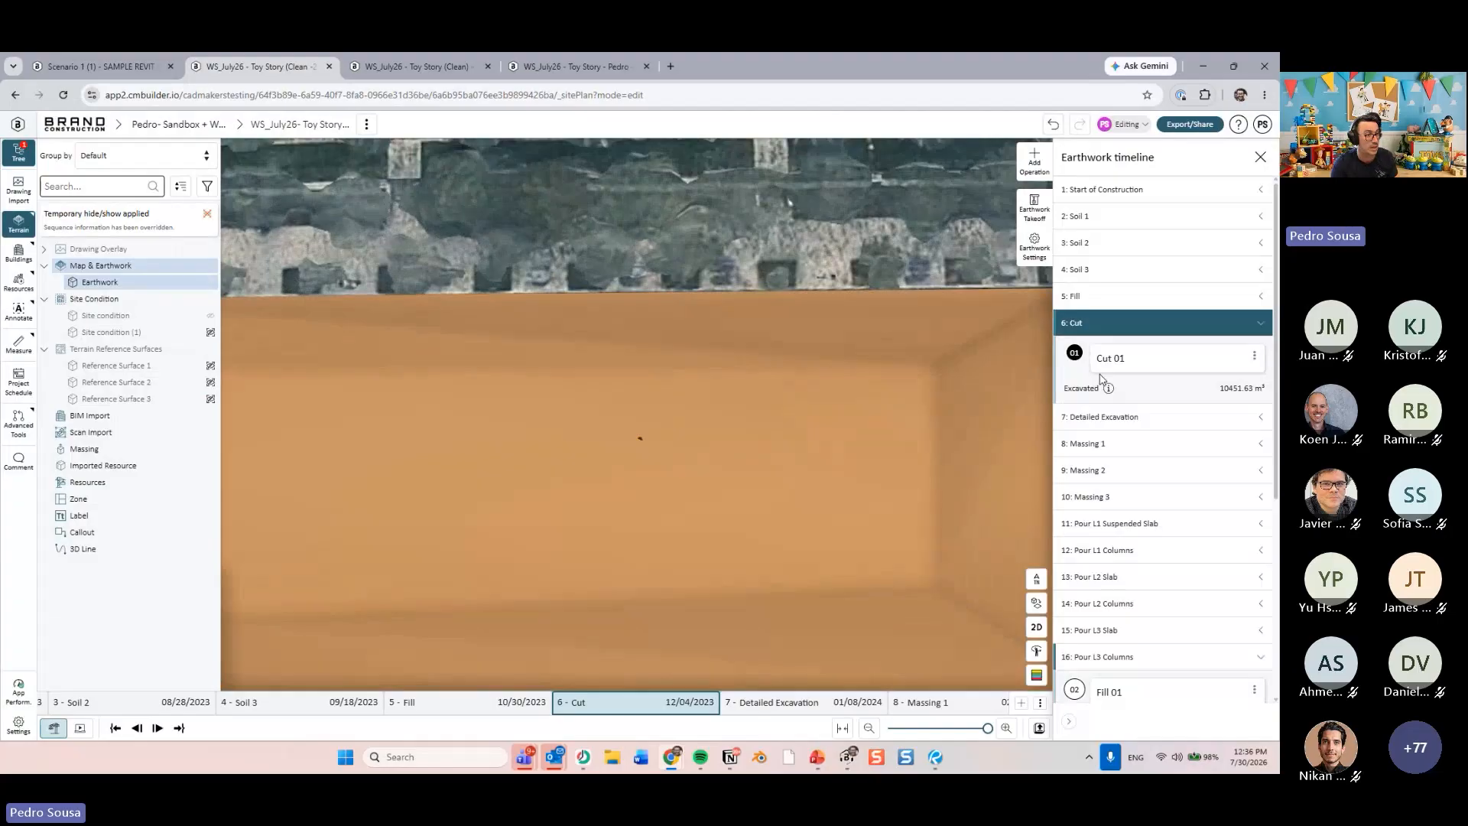
click(1101, 373)
click(1035, 206)
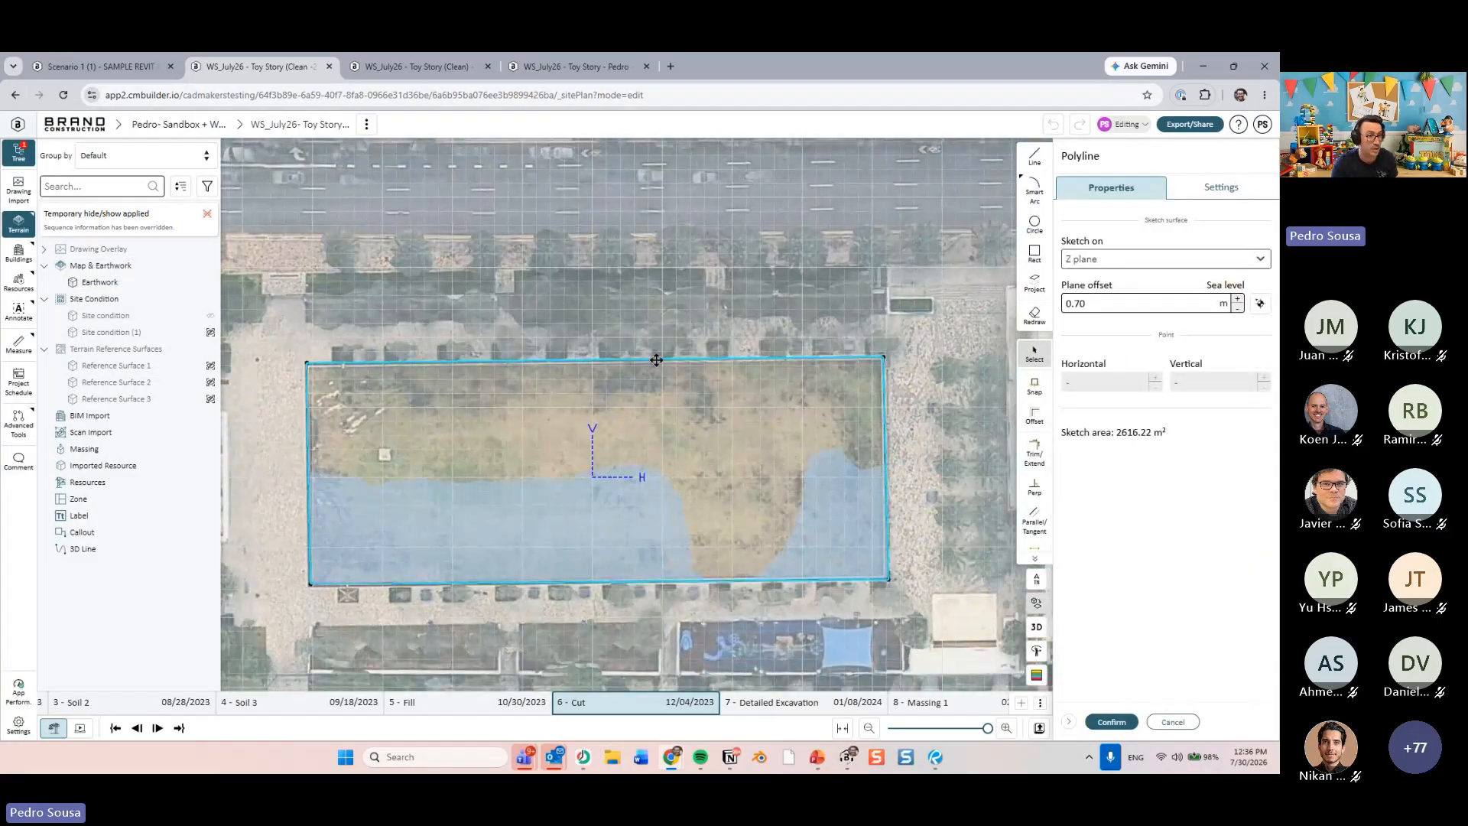
click(1035, 415)
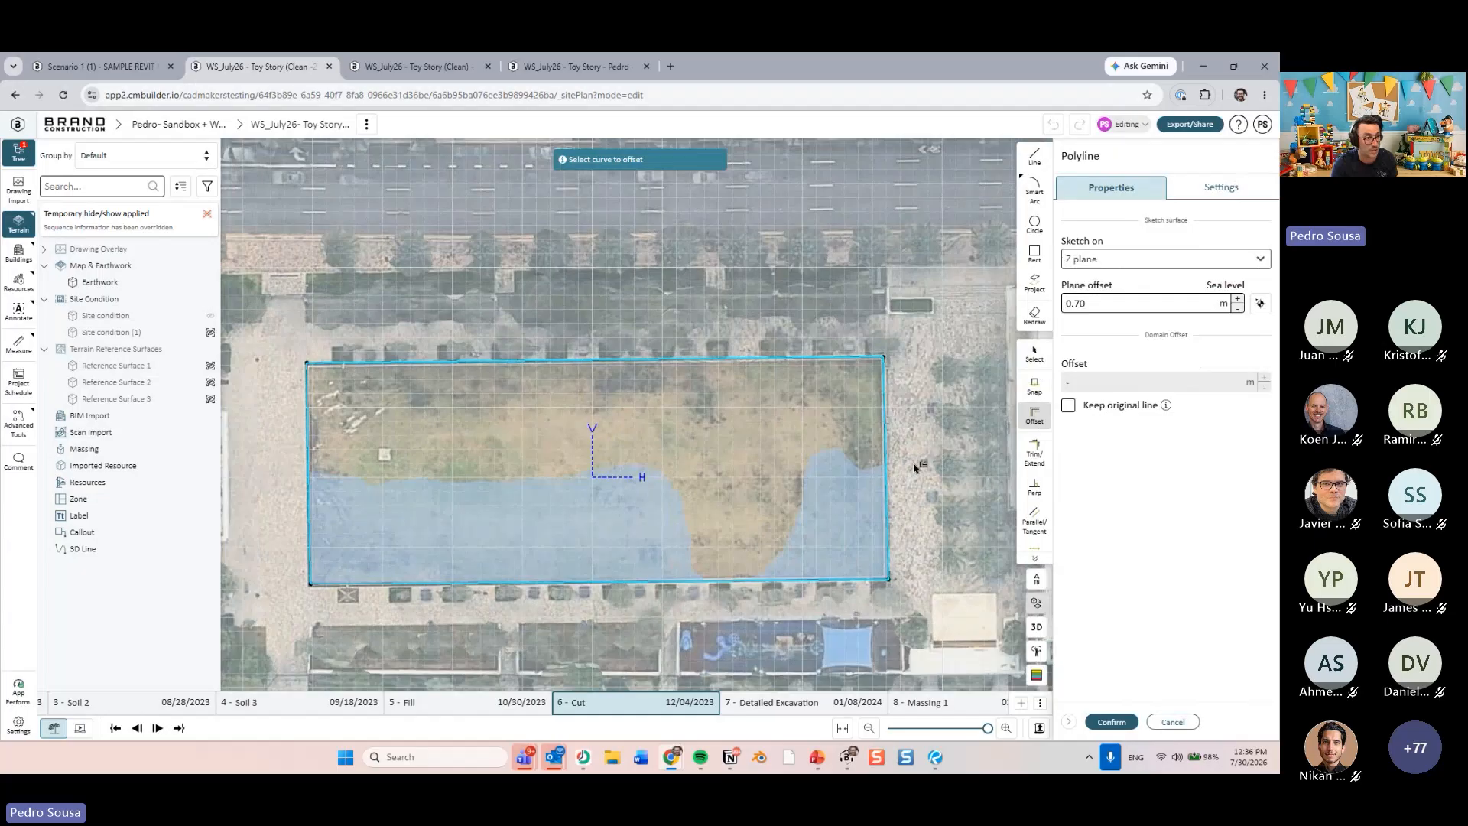
drag(889, 479, 827, 487)
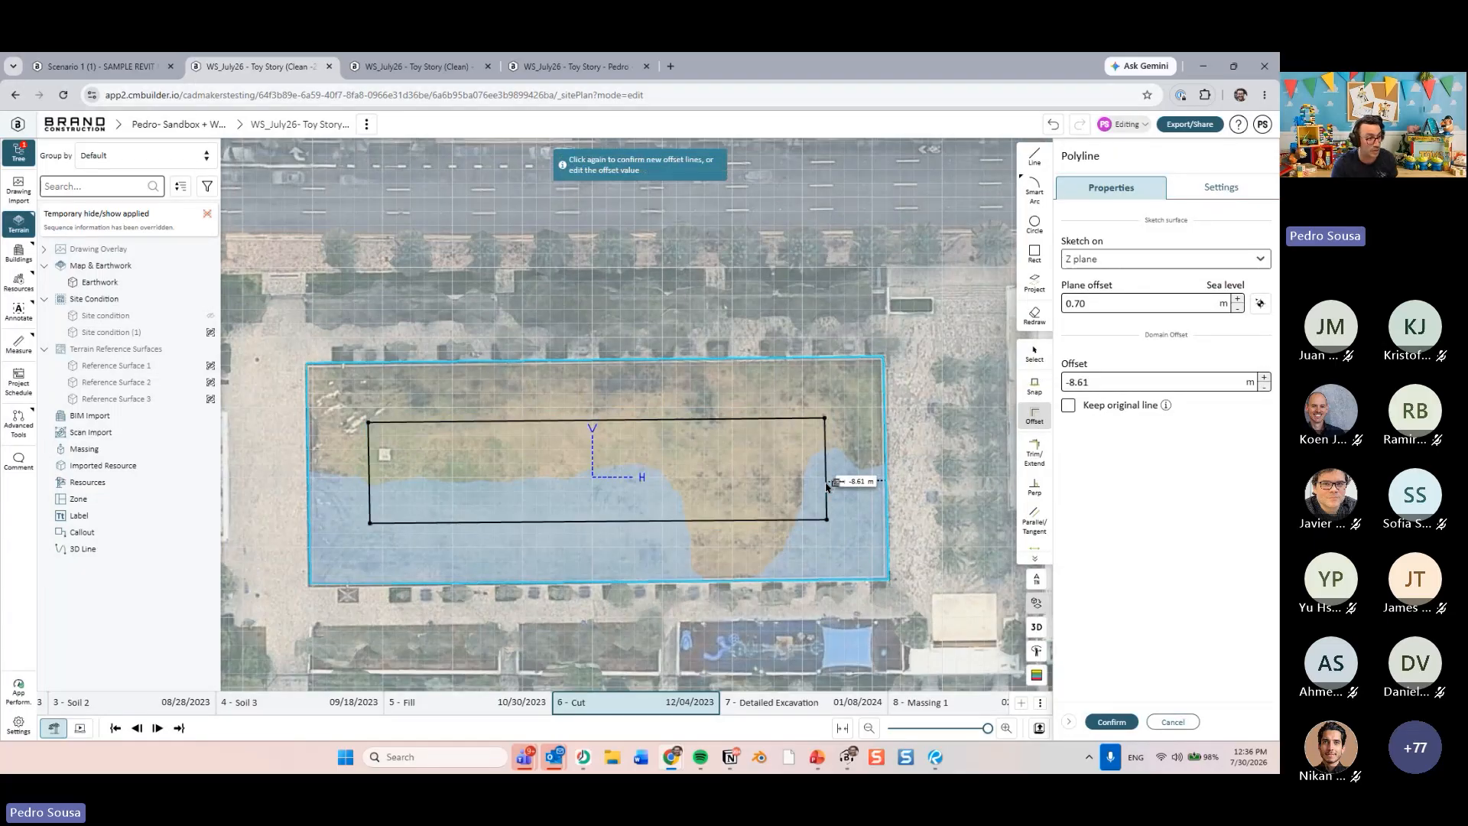
click(1111, 721)
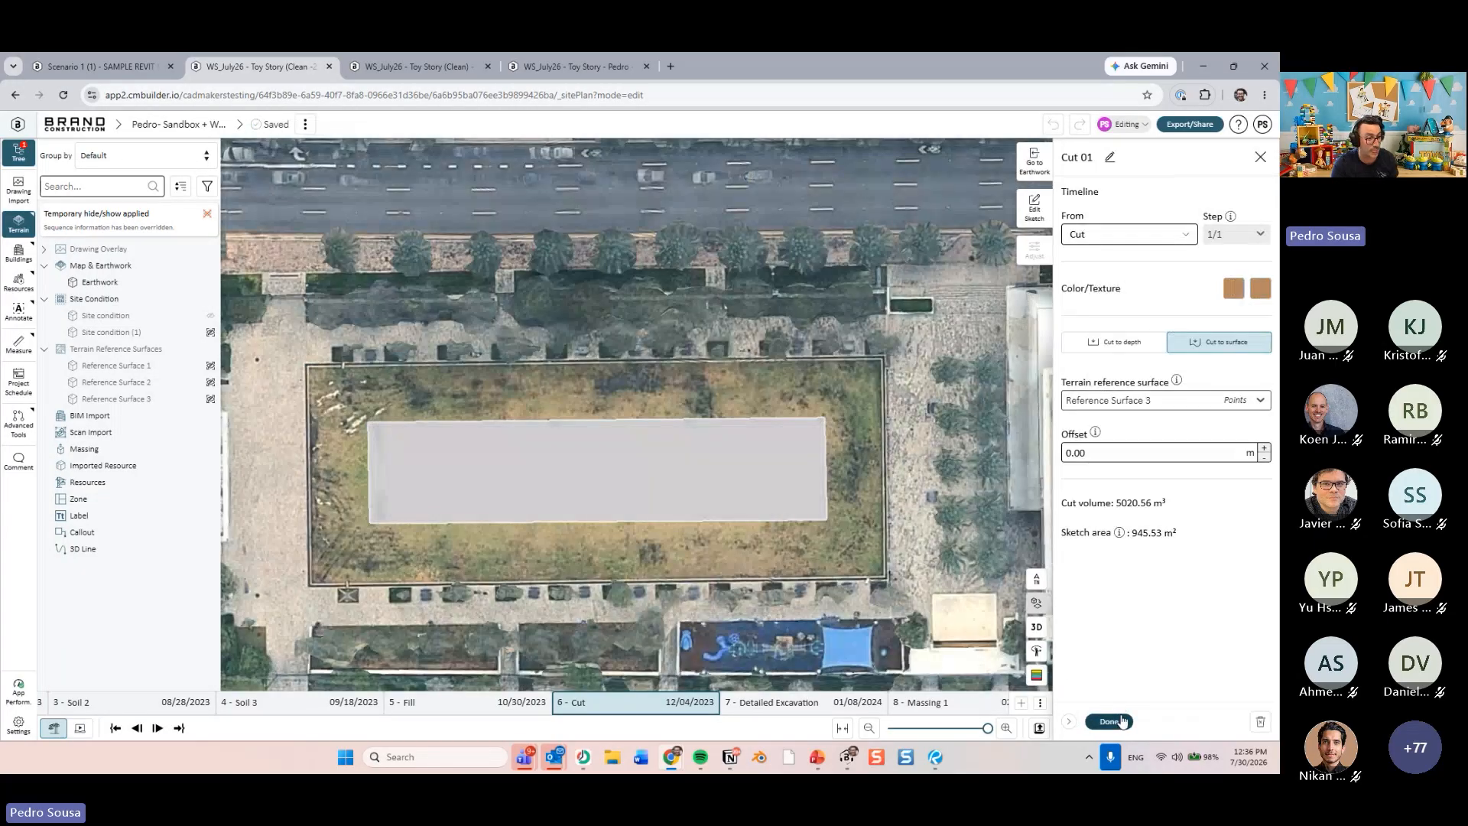
click(1109, 721)
- Examine the reduced cut's walls and floor in 3D, ending at the corner near the shallow end
right_drag(939, 583, 953, 415)
key(Escape)
scroll(926, 508, up, 3)
scroll(829, 479, up, 3)
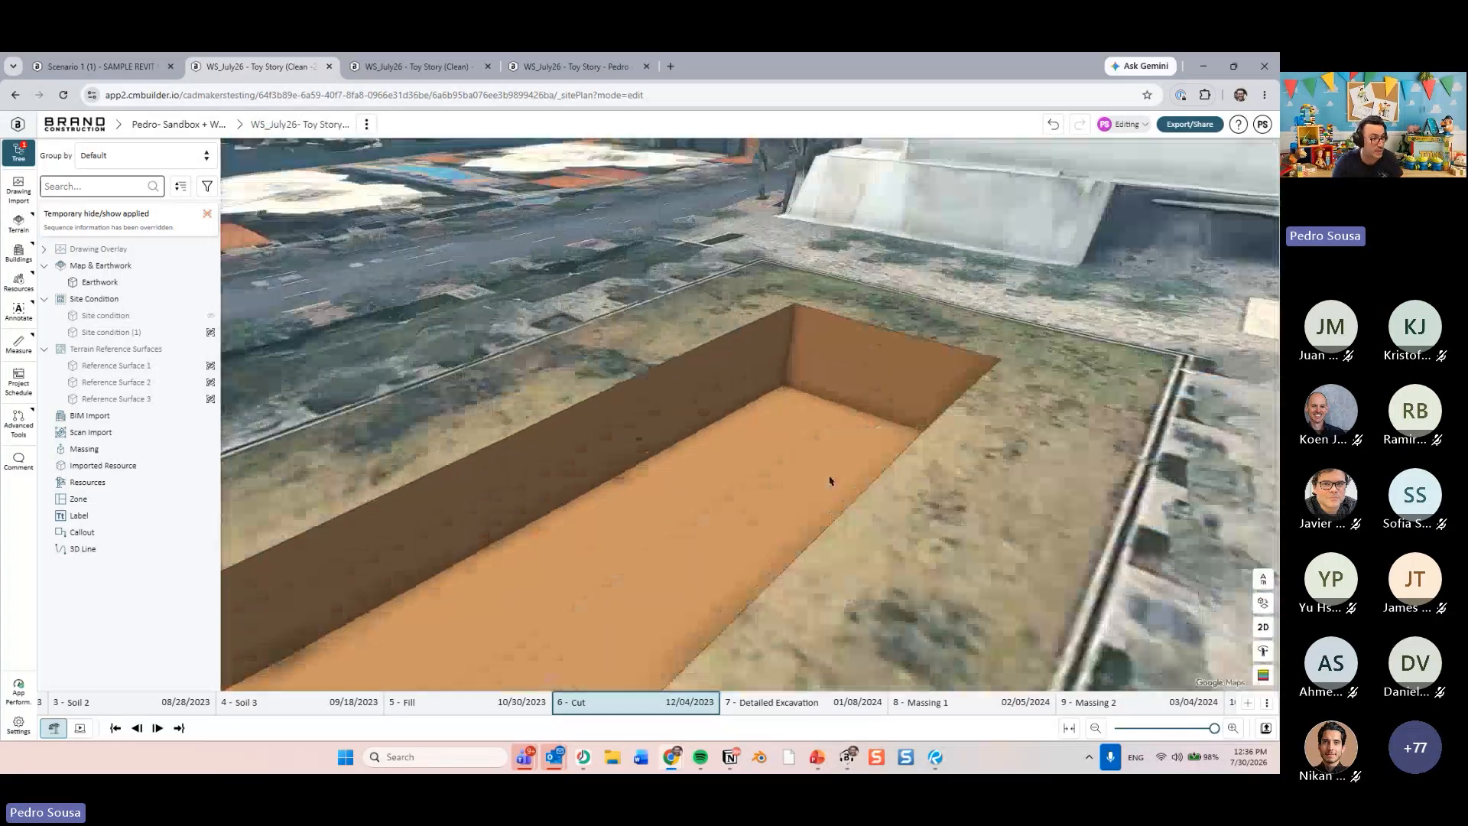
right_drag(829, 479, 633, 285)
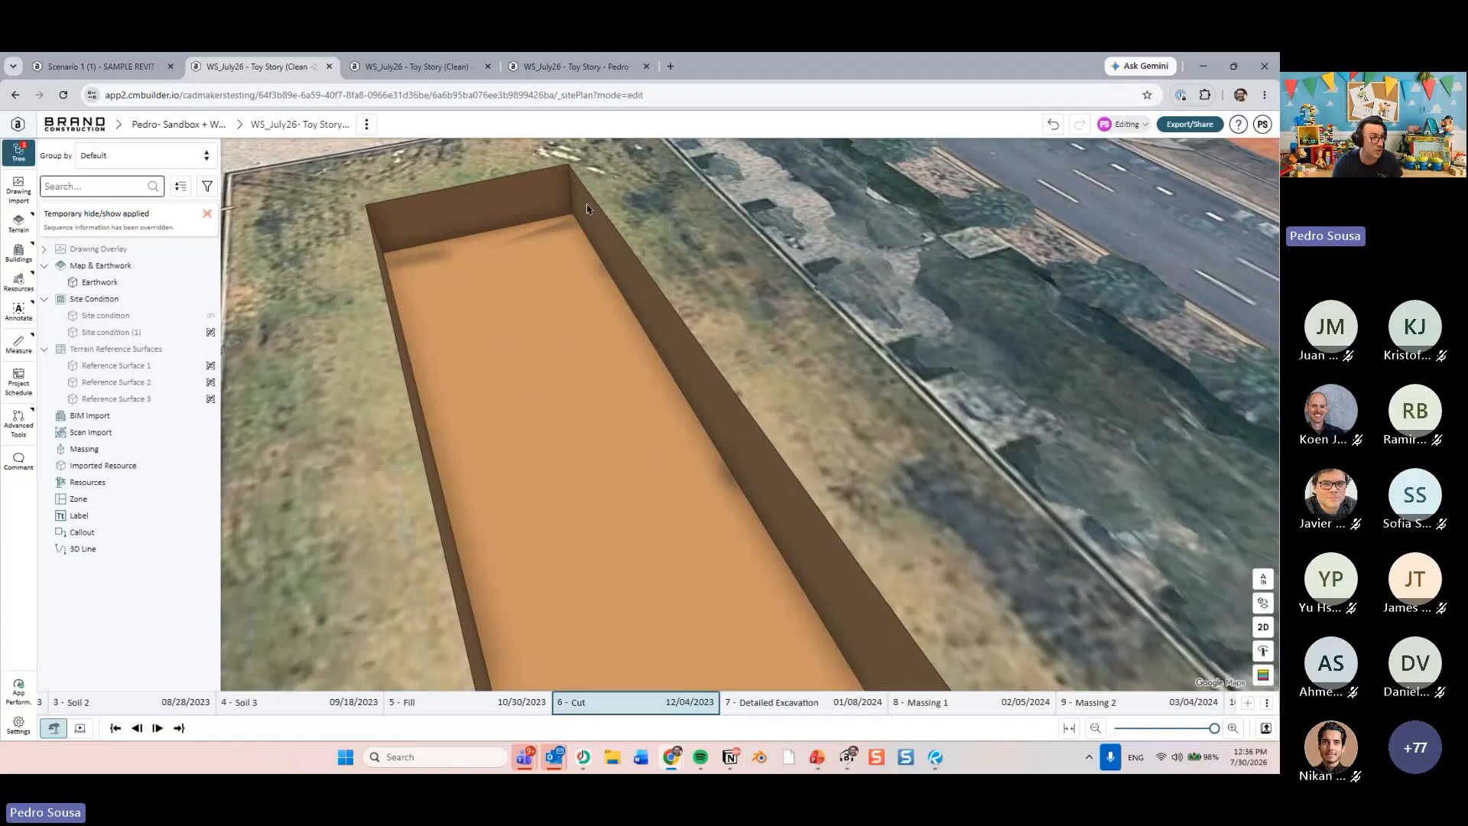
right_drag(529, 233, 724, 439)
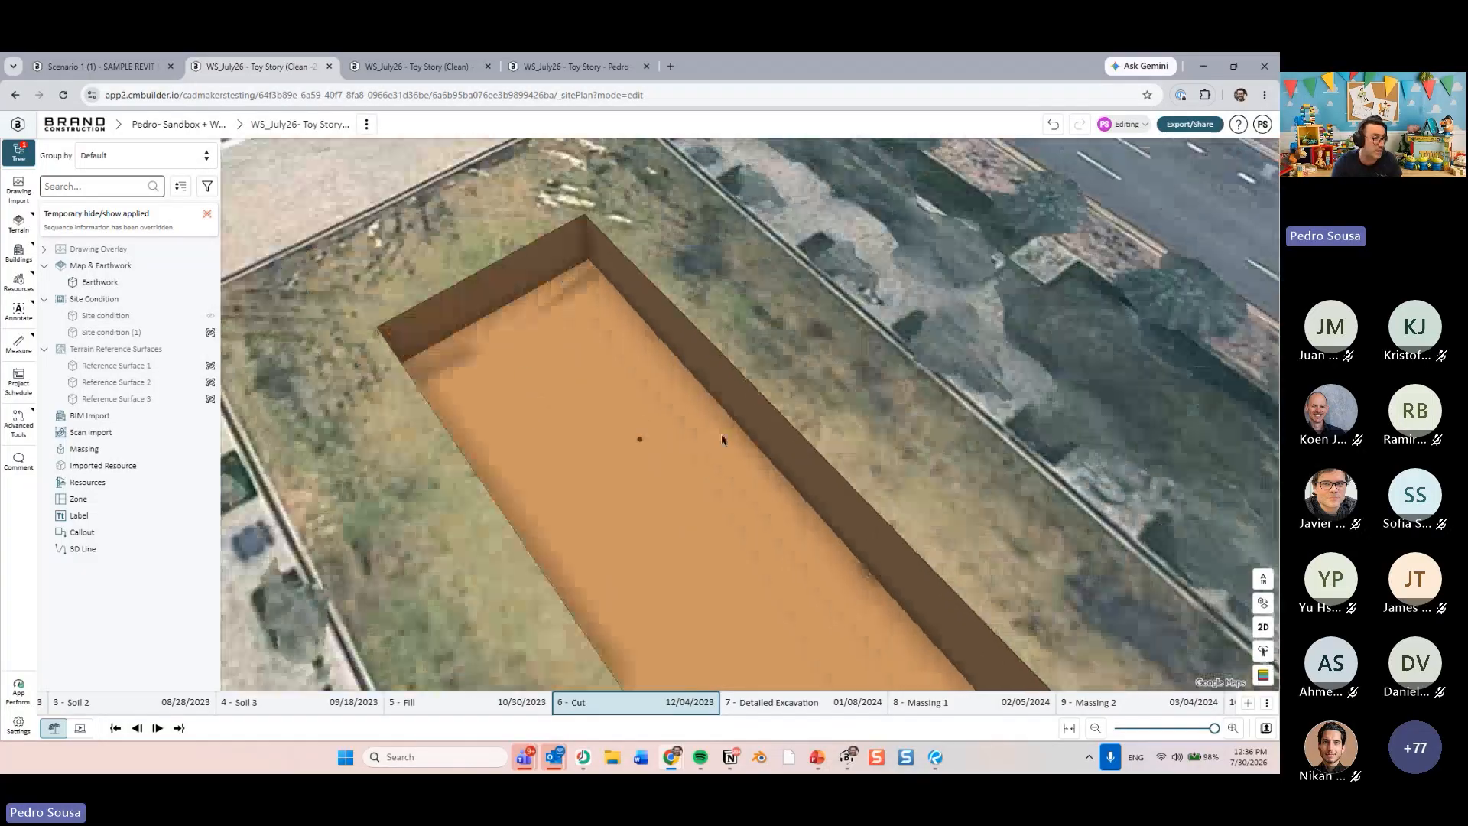
drag(604, 230, 612, 474)
right_drag(612, 474, 613, 601)
scroll(614, 601, up, 5)
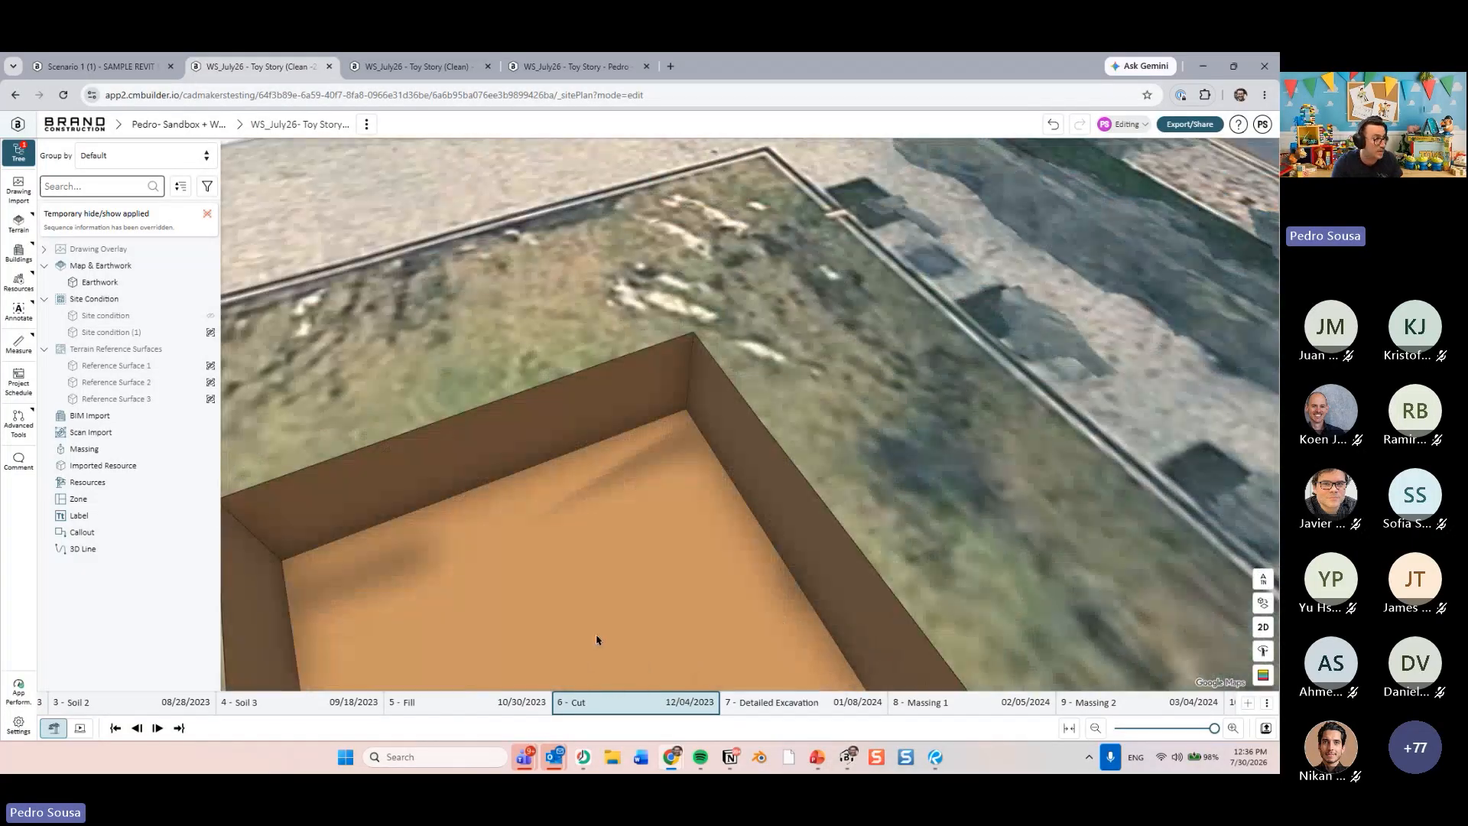
- Start a new point-based terrain reference surface with points on the cut's upper edge at about X -26, Y 5.2 and X -19.3, Y 5.2
click(210, 349)
right_drag(359, 361, 453, 369)
click(1079, 204)
drag(749, 338, 485, 406)
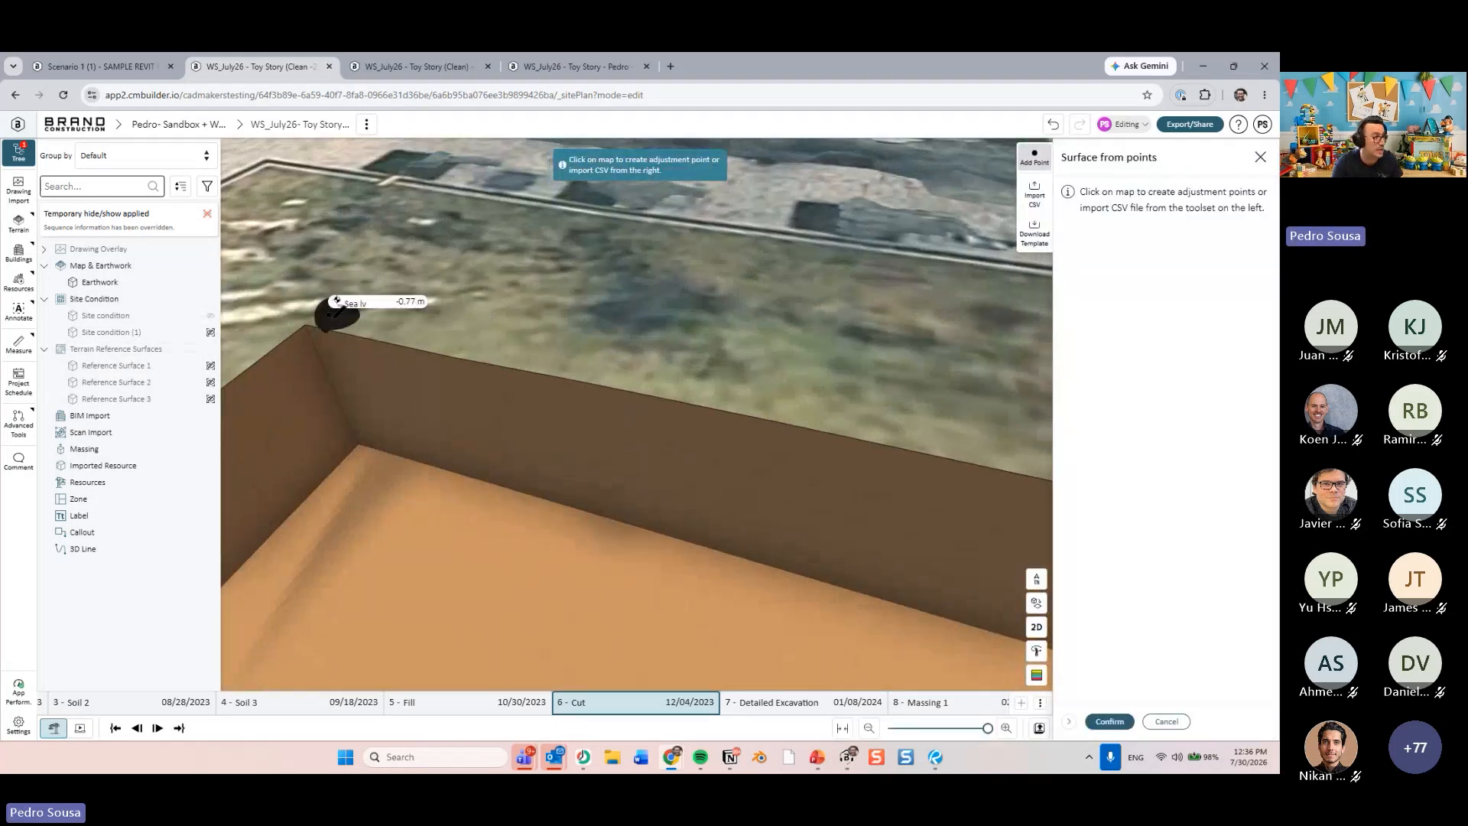
click(310, 320)
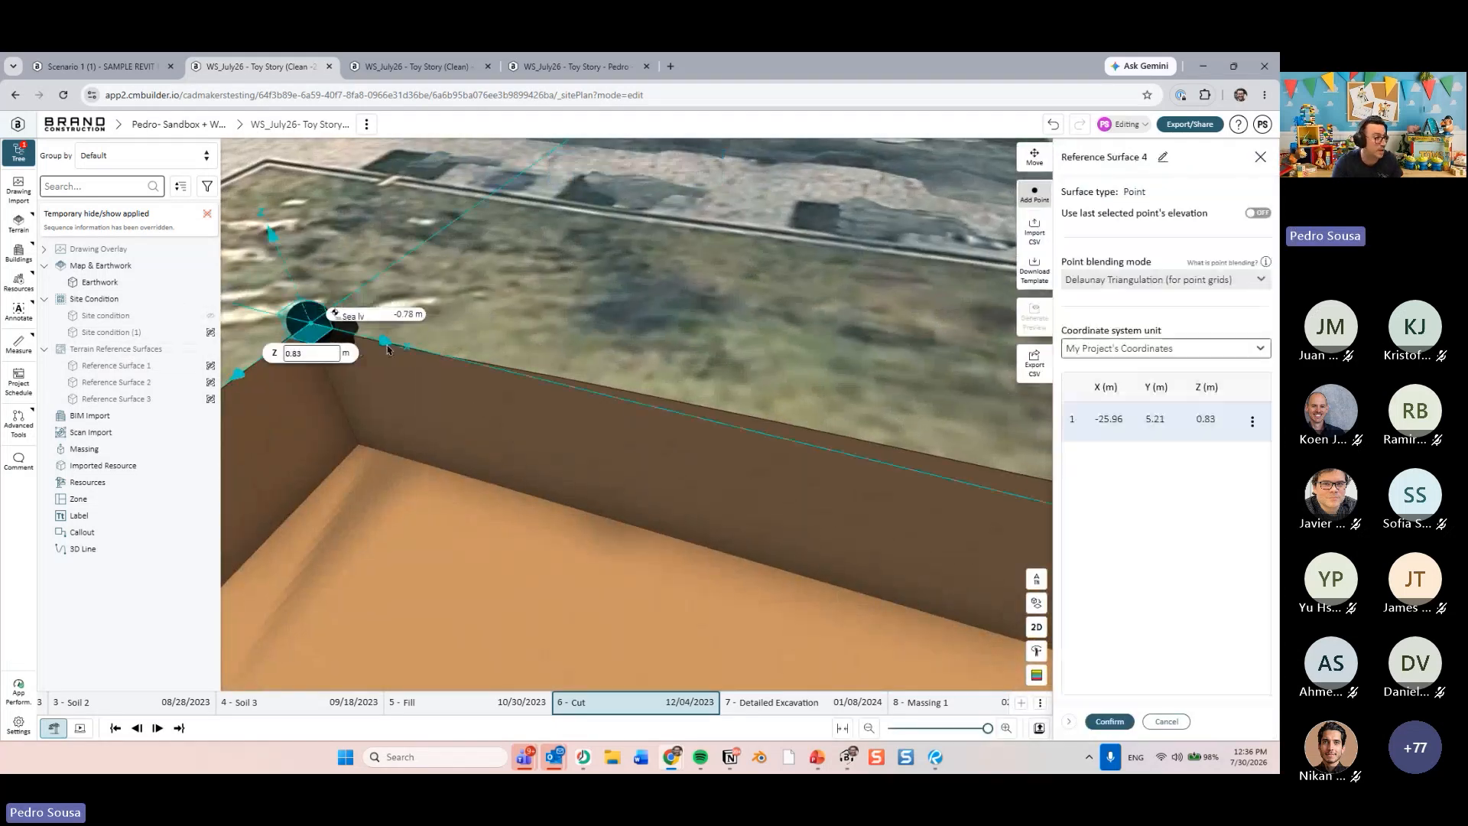
click(565, 382)
scroll(708, 523, down, 2)
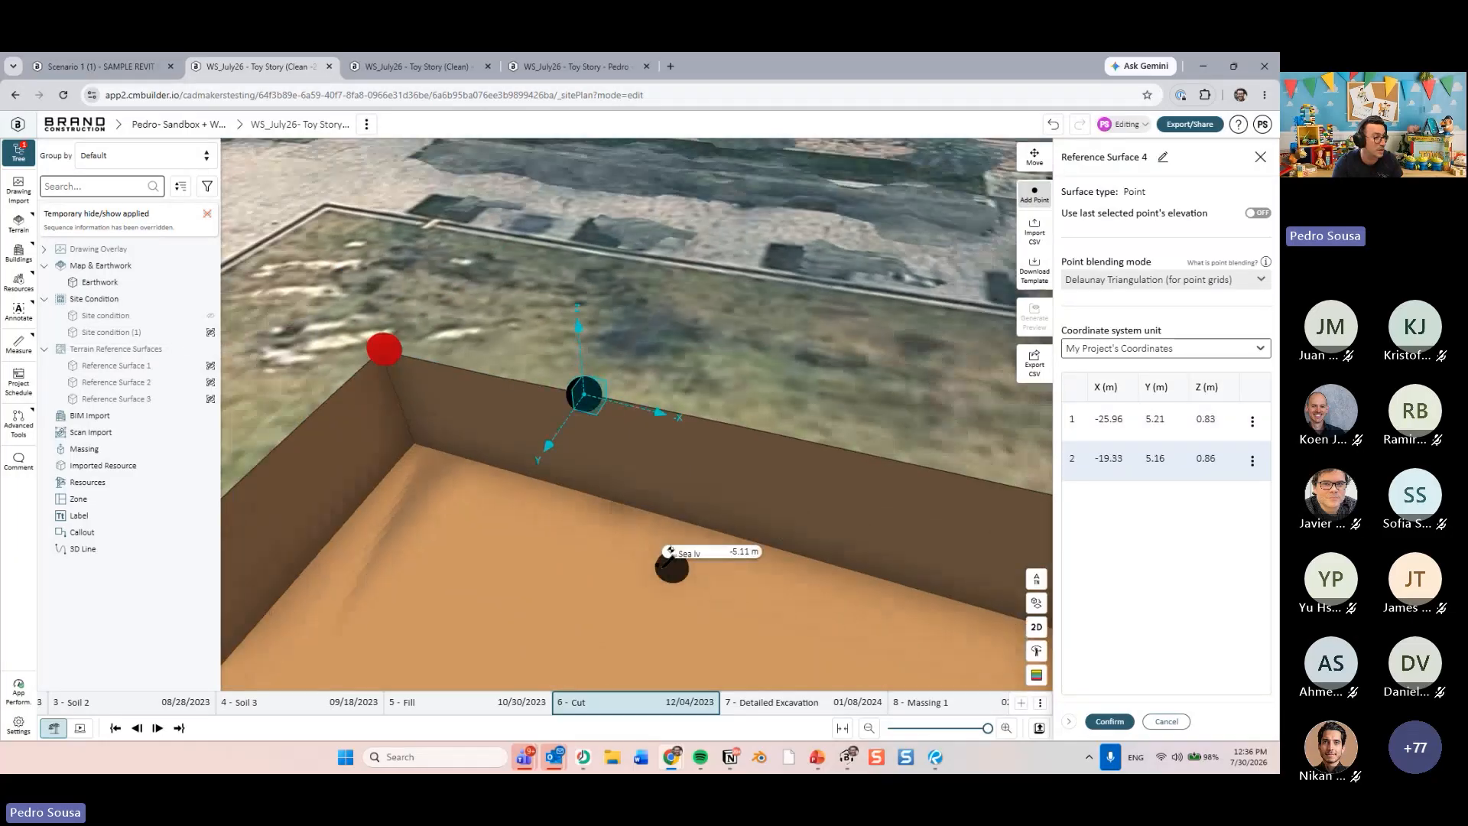
- Add two points at about X -23.8, Y -1.4 and X -18, Y 2.2, both at Z -0.69 m, reusing the last point's elevation
right_drag(671, 562, 647, 522)
drag(504, 507, 589, 462)
right_drag(590, 461, 551, 473)
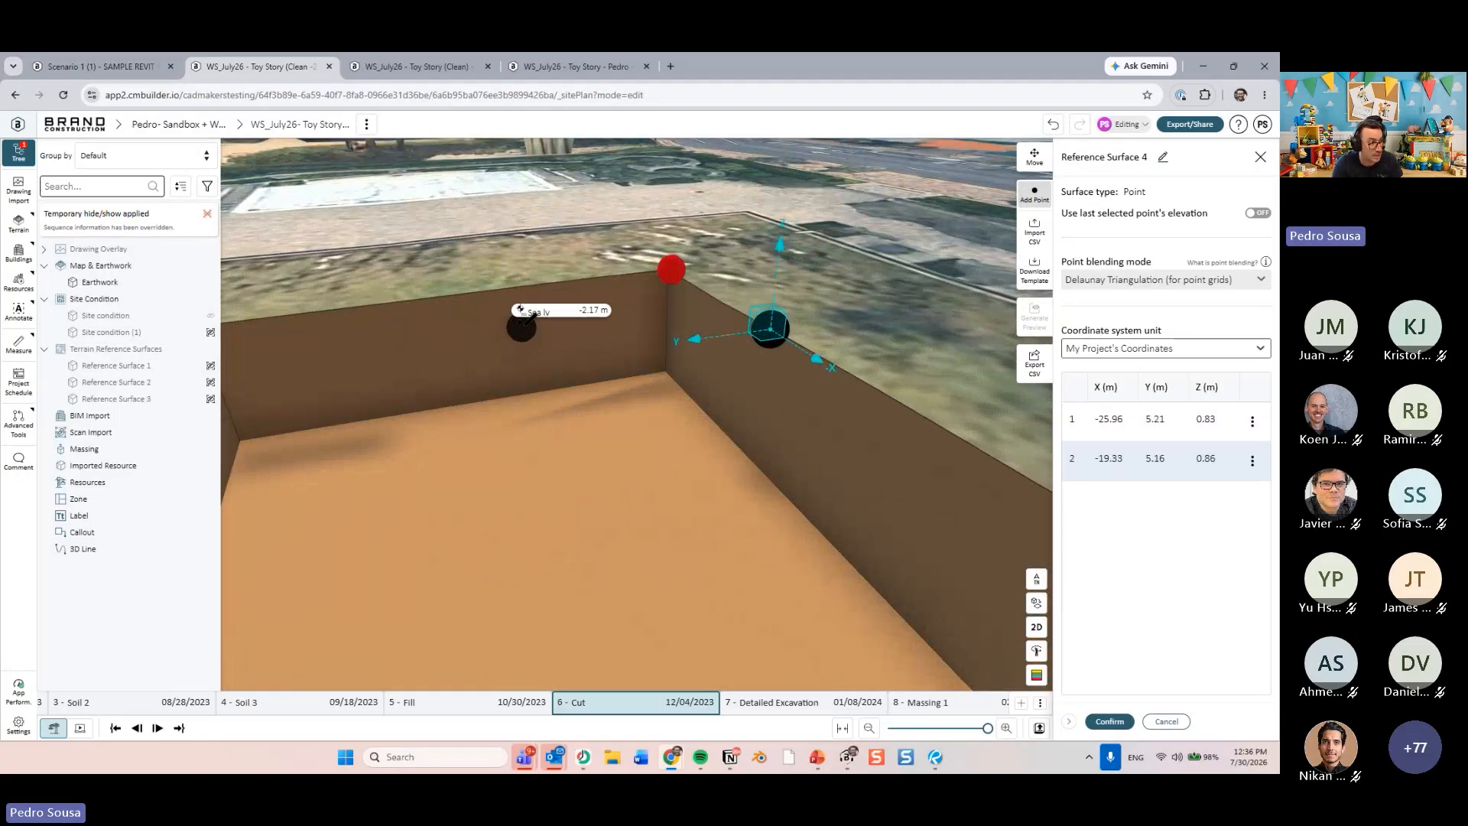
click(507, 332)
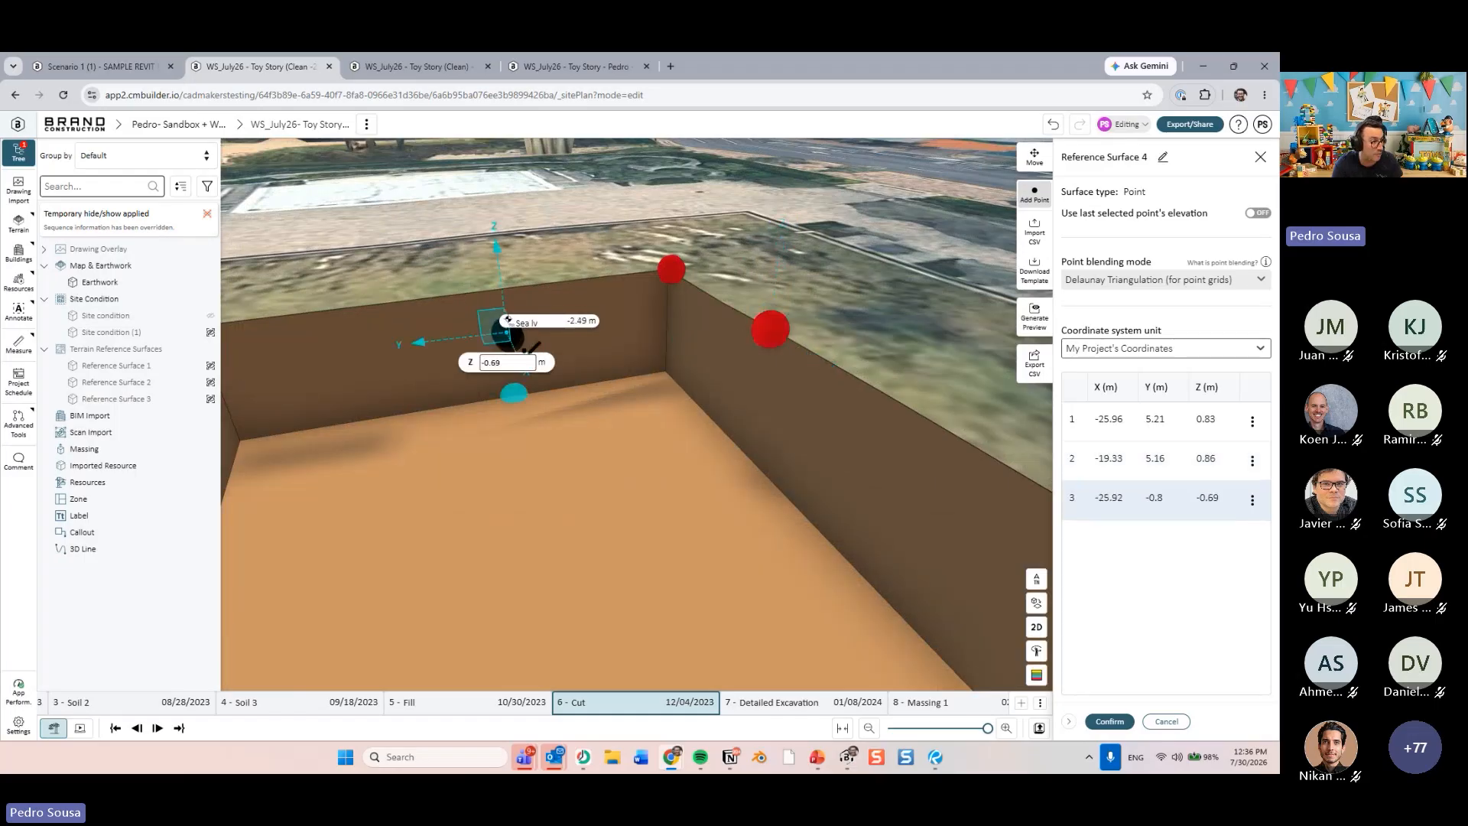
right_drag(567, 406, 638, 426)
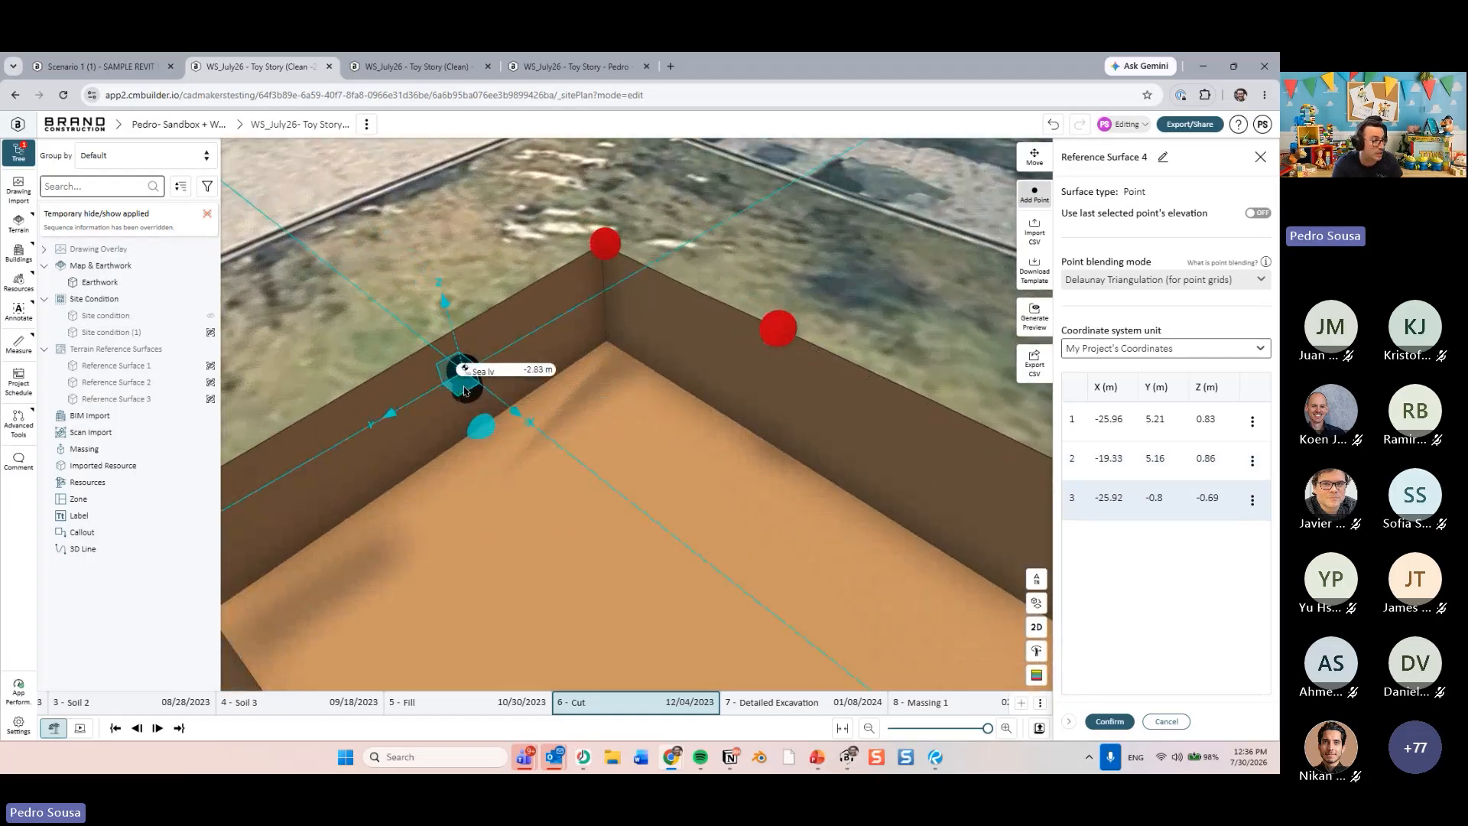
drag(464, 390, 497, 427)
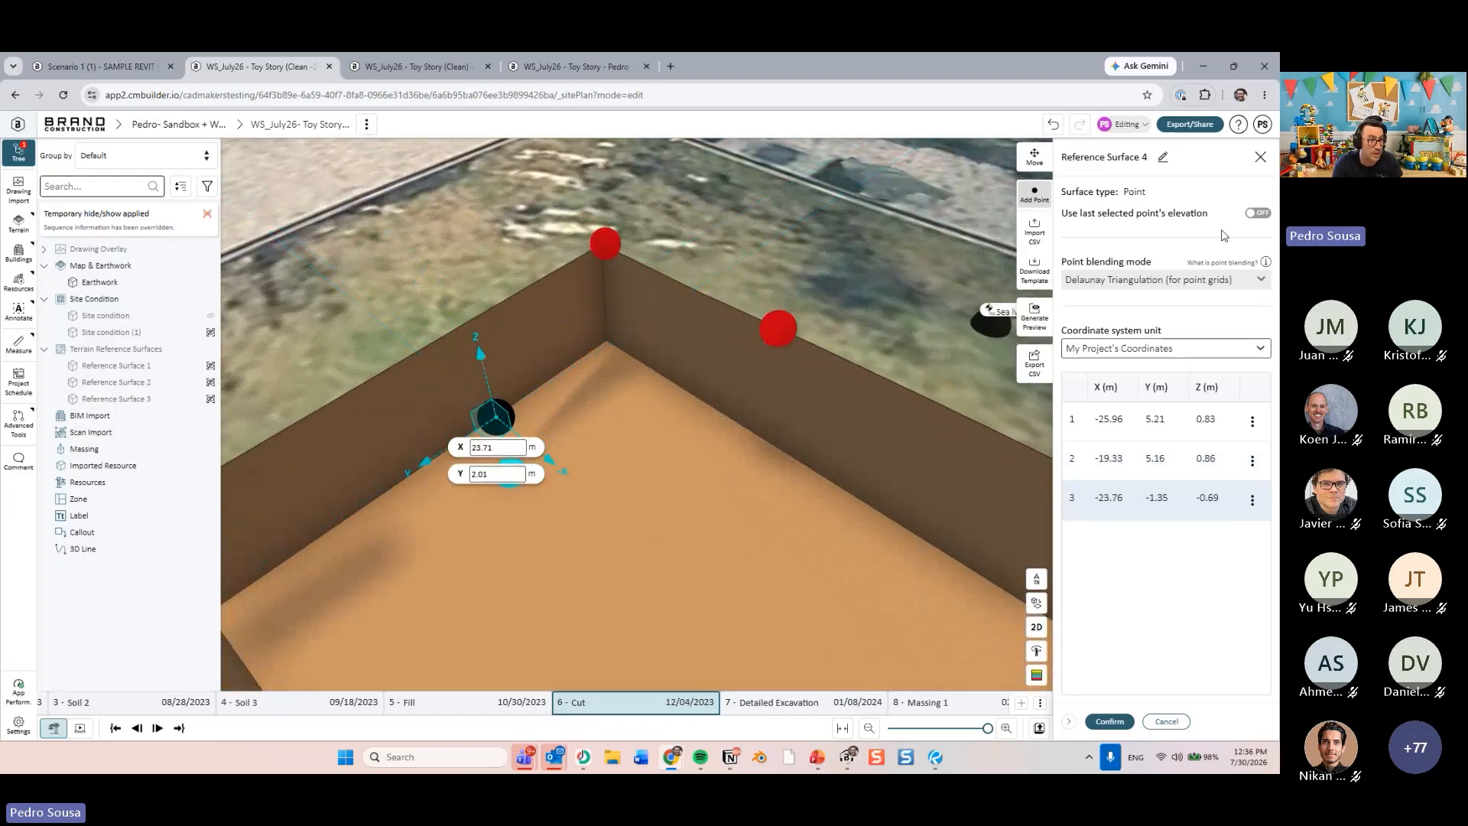
click(1258, 214)
right_drag(964, 414, 811, 562)
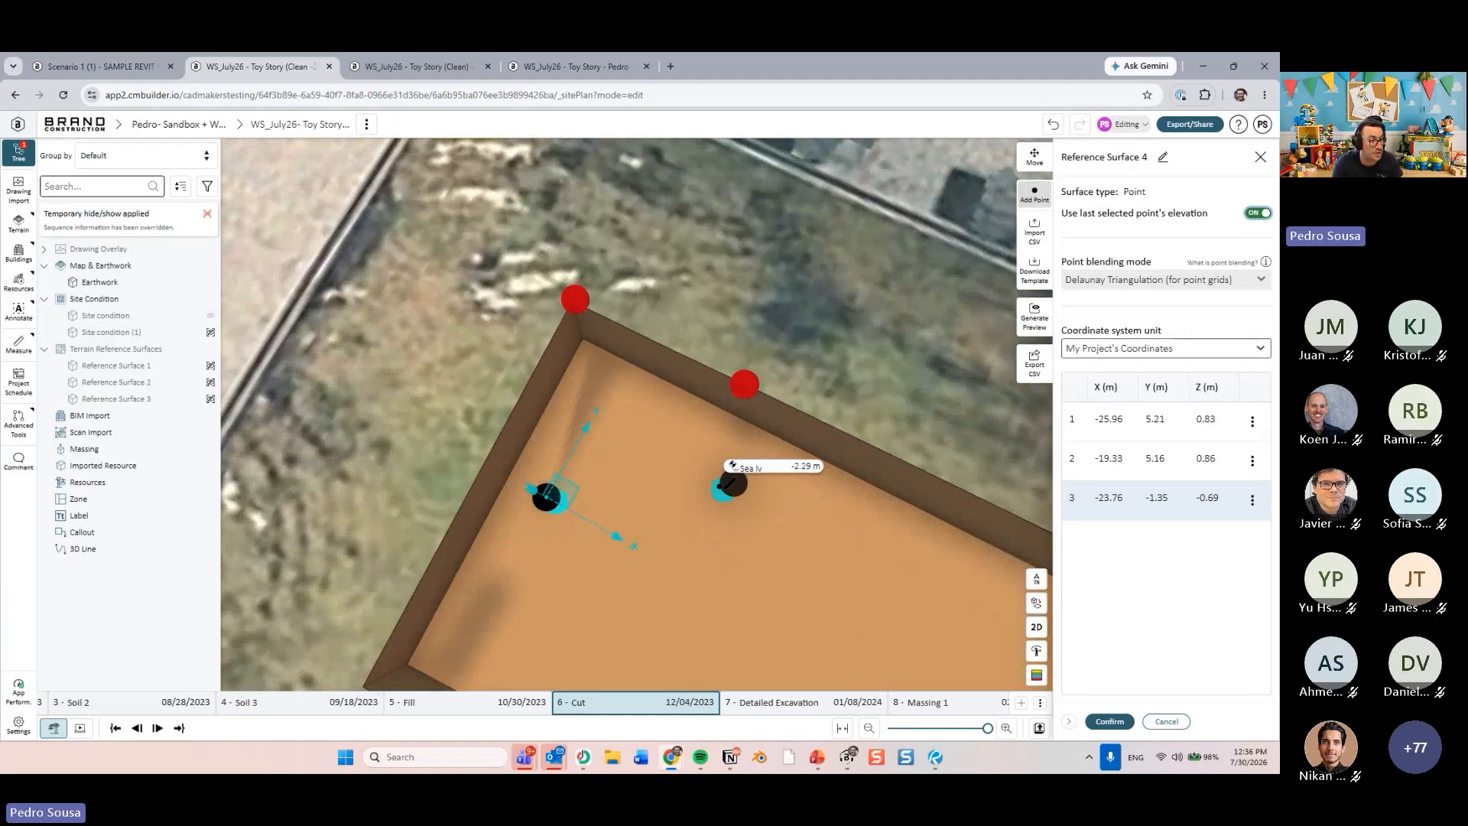
click(733, 482)
- Add two points further down the cut at about X -15, Y 0.4 and X -15.2, Y -4.1, both at Z -2.11 m
right_drag(738, 579, 658, 478)
click(655, 475)
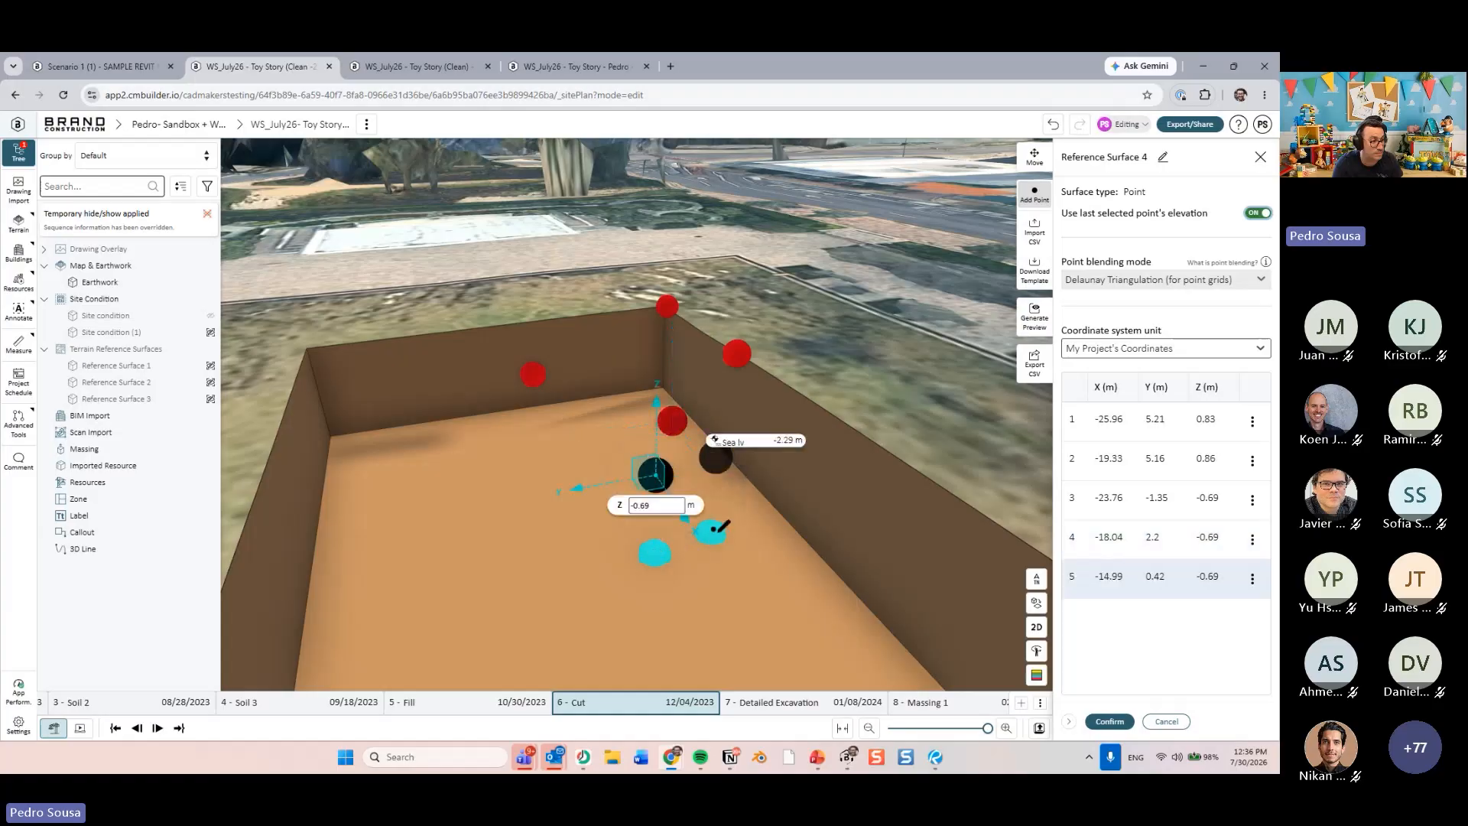
drag(659, 433, 660, 474)
right_drag(505, 484, 476, 568)
drag(476, 568, 533, 514)
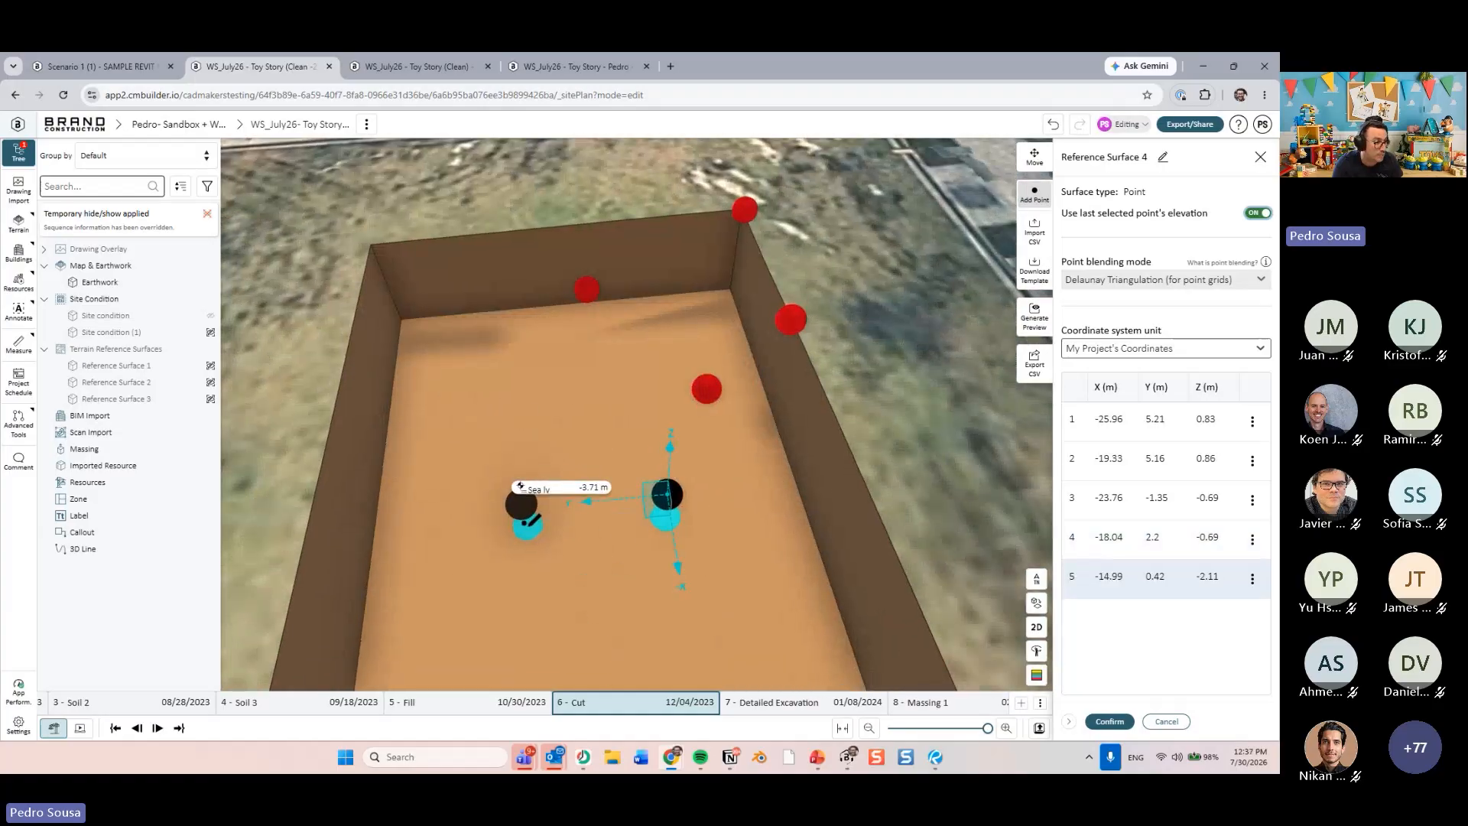
click(534, 523)
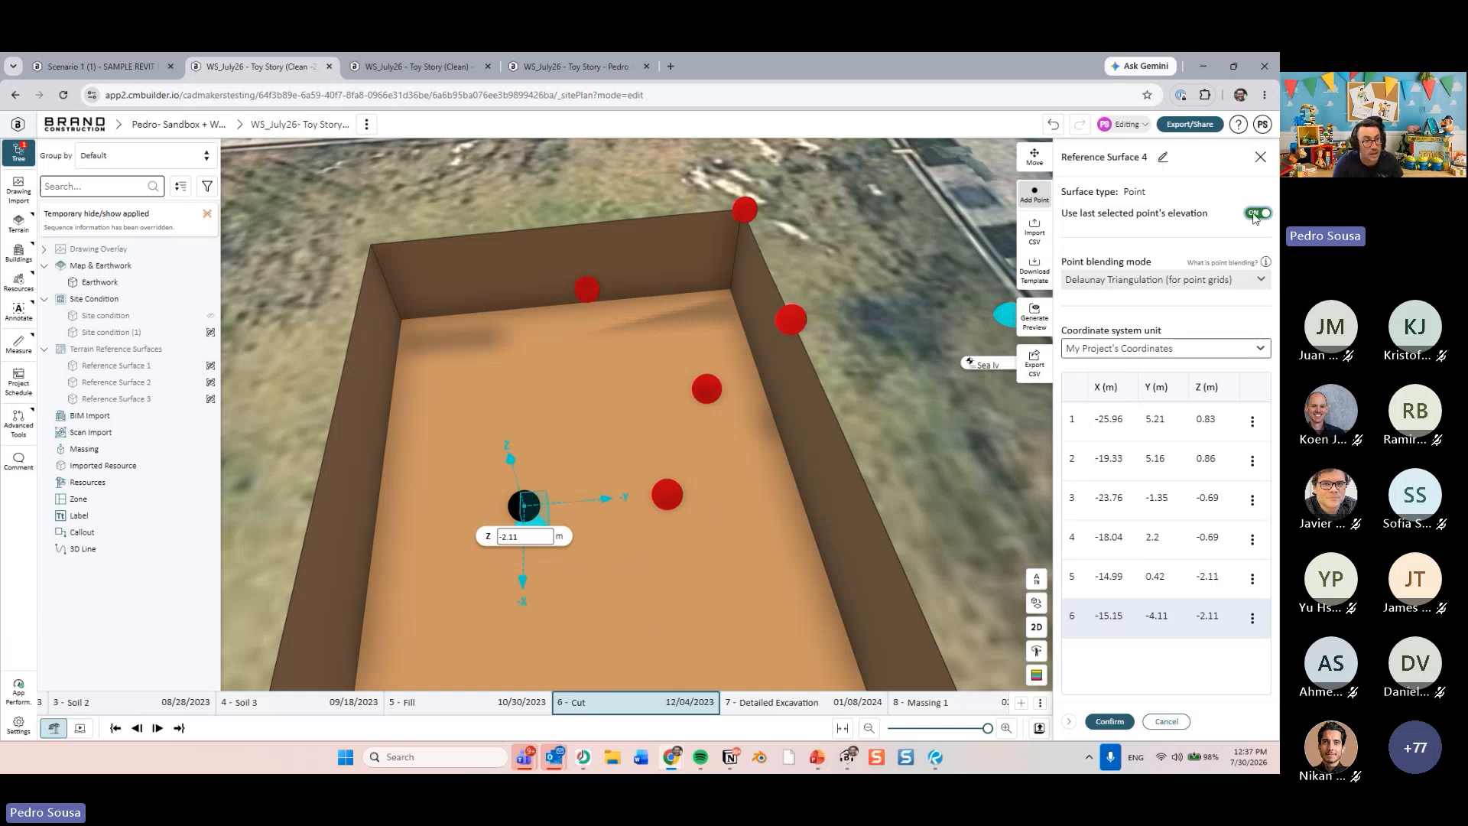
- Stop reusing the last elevation and add two points on the cut floor, at about Y 0.5 and Y -4.4, both about Z -3.7 m
drag(714, 597, 708, 524)
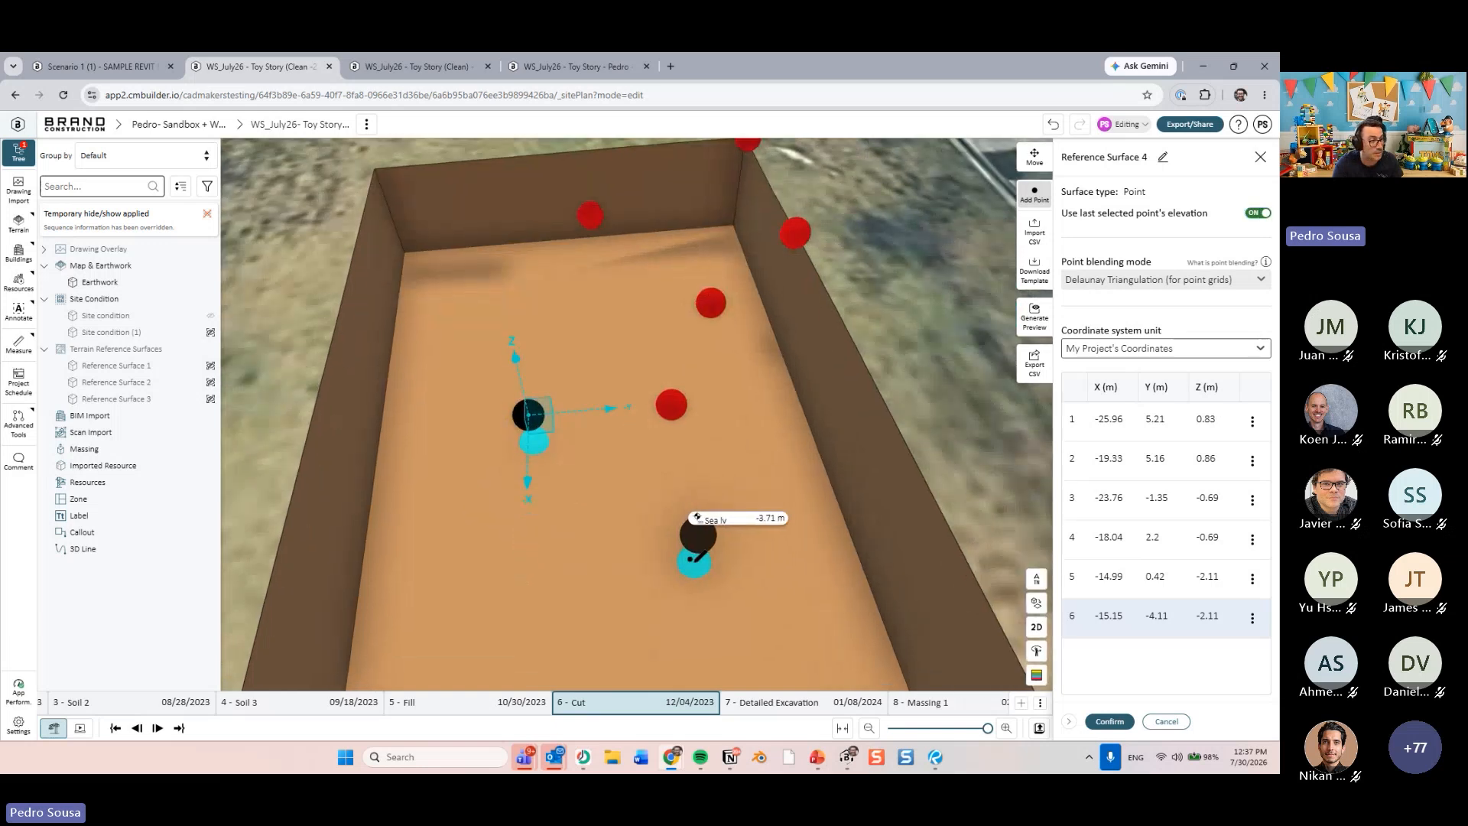
click(1258, 213)
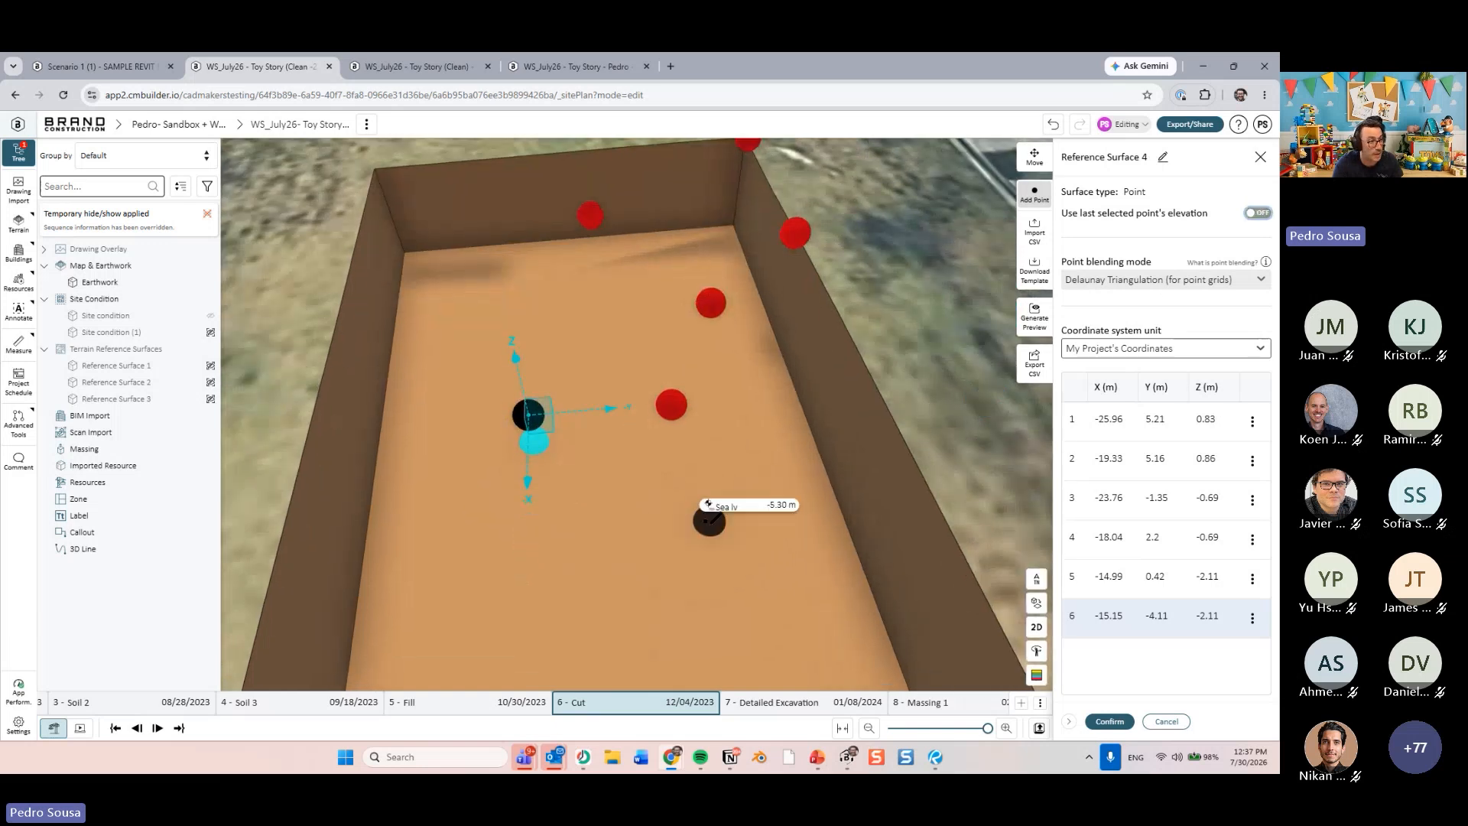
click(695, 548)
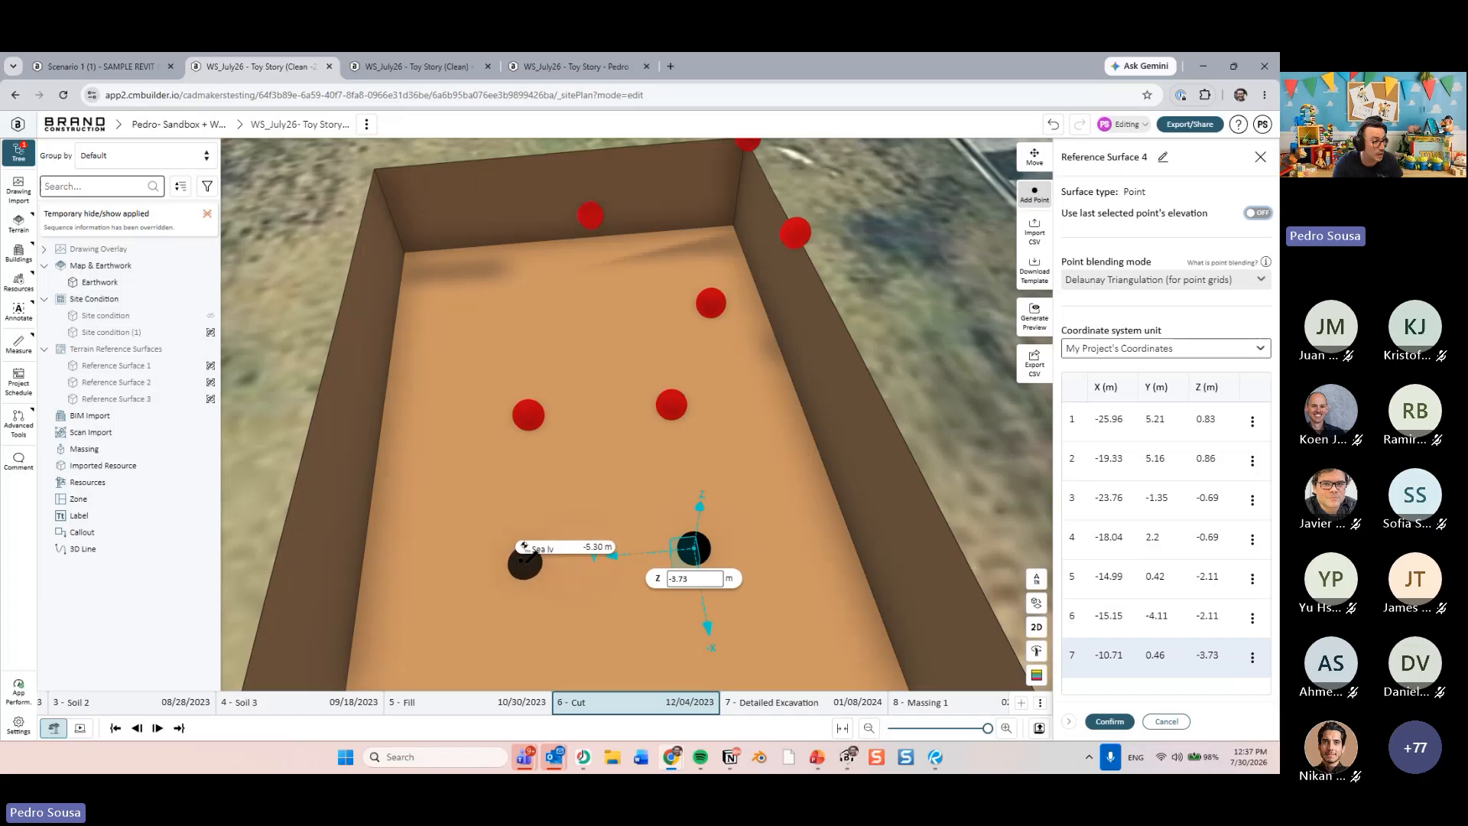
click(528, 560)
- Add an intermediate point on the inside of the ramp bend near the short end wall and raise it to Z -1.39 m
right_drag(549, 330, 642, 482)
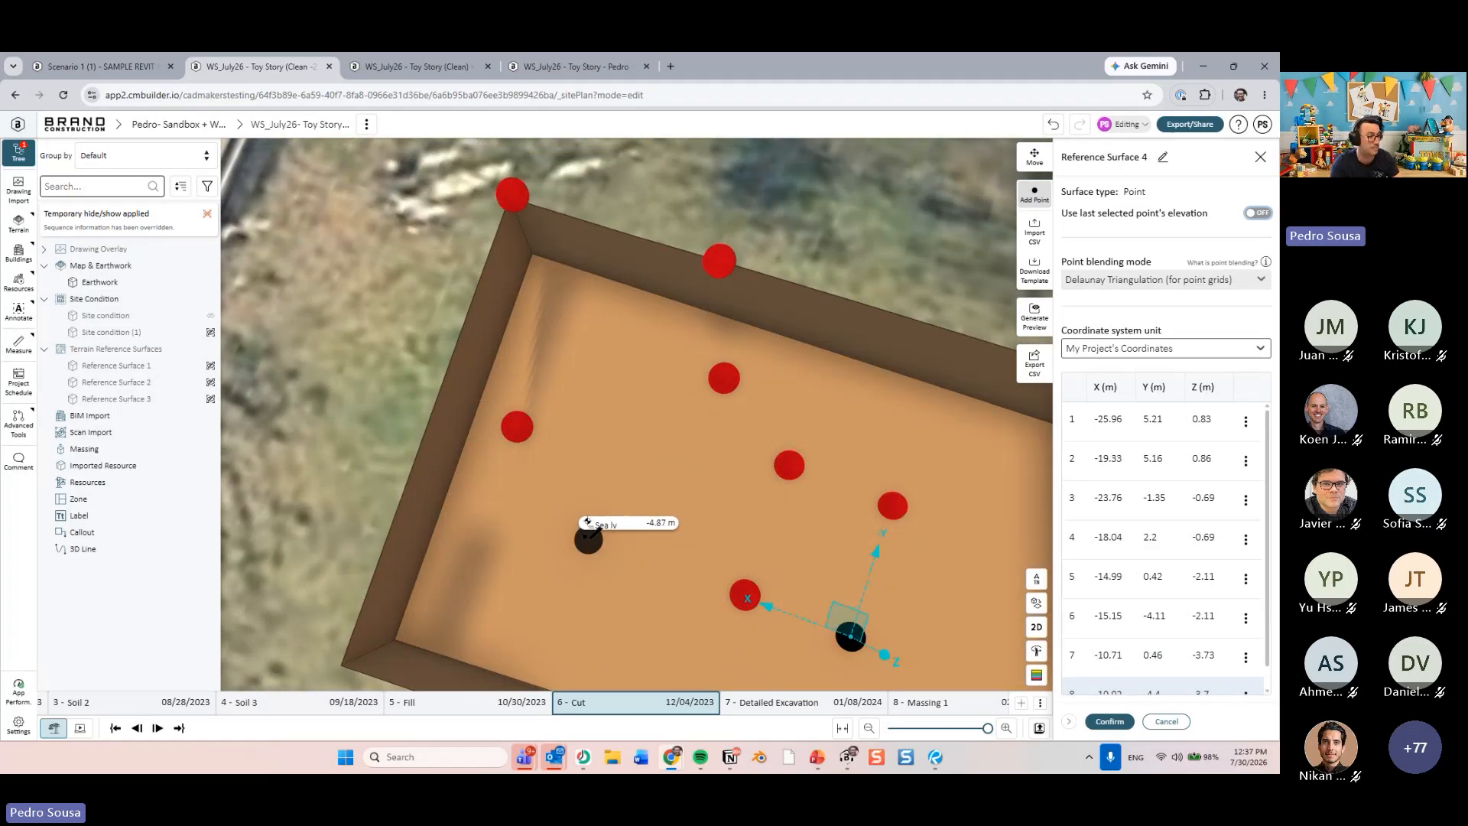
right_drag(592, 528, 592, 420)
drag(512, 396, 508, 347)
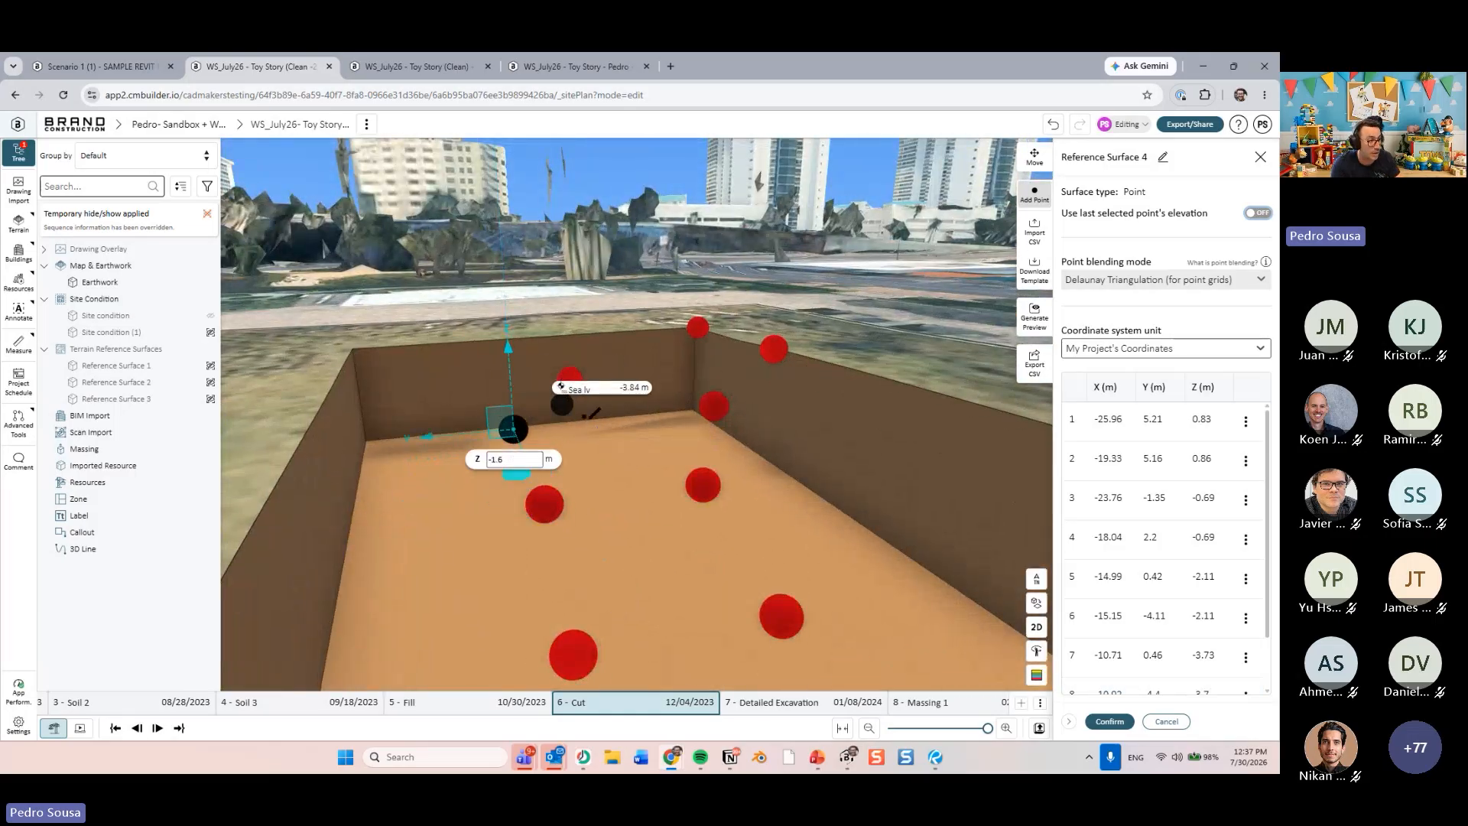
right_drag(606, 422, 570, 388)
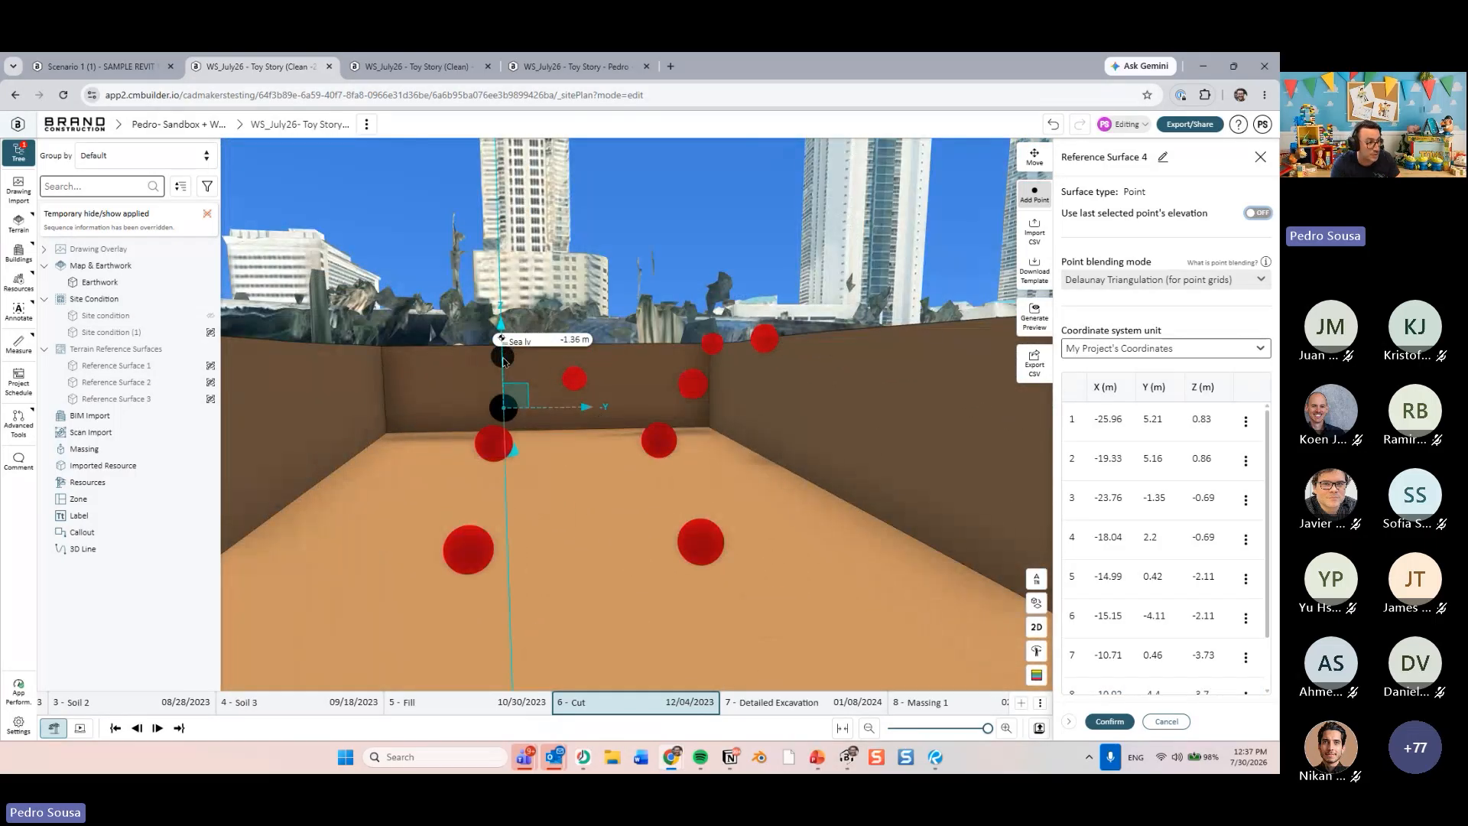
drag(505, 358, 507, 356)
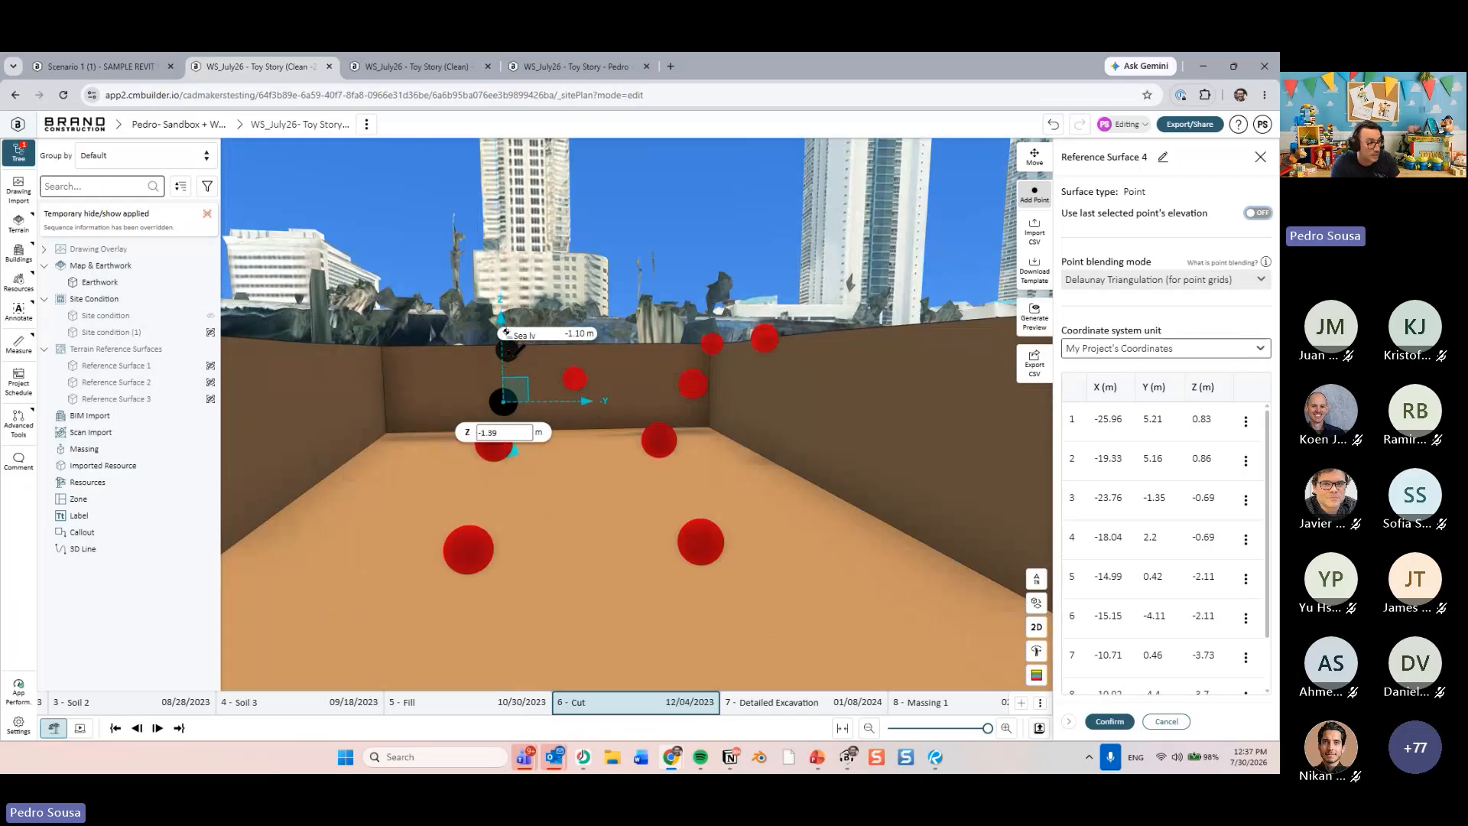
- Add three floor-level points beside the cut's long wall on the ramp's outer side, at about Z -3.54, -3.64 and -3.78 m
right_drag(589, 415, 694, 341)
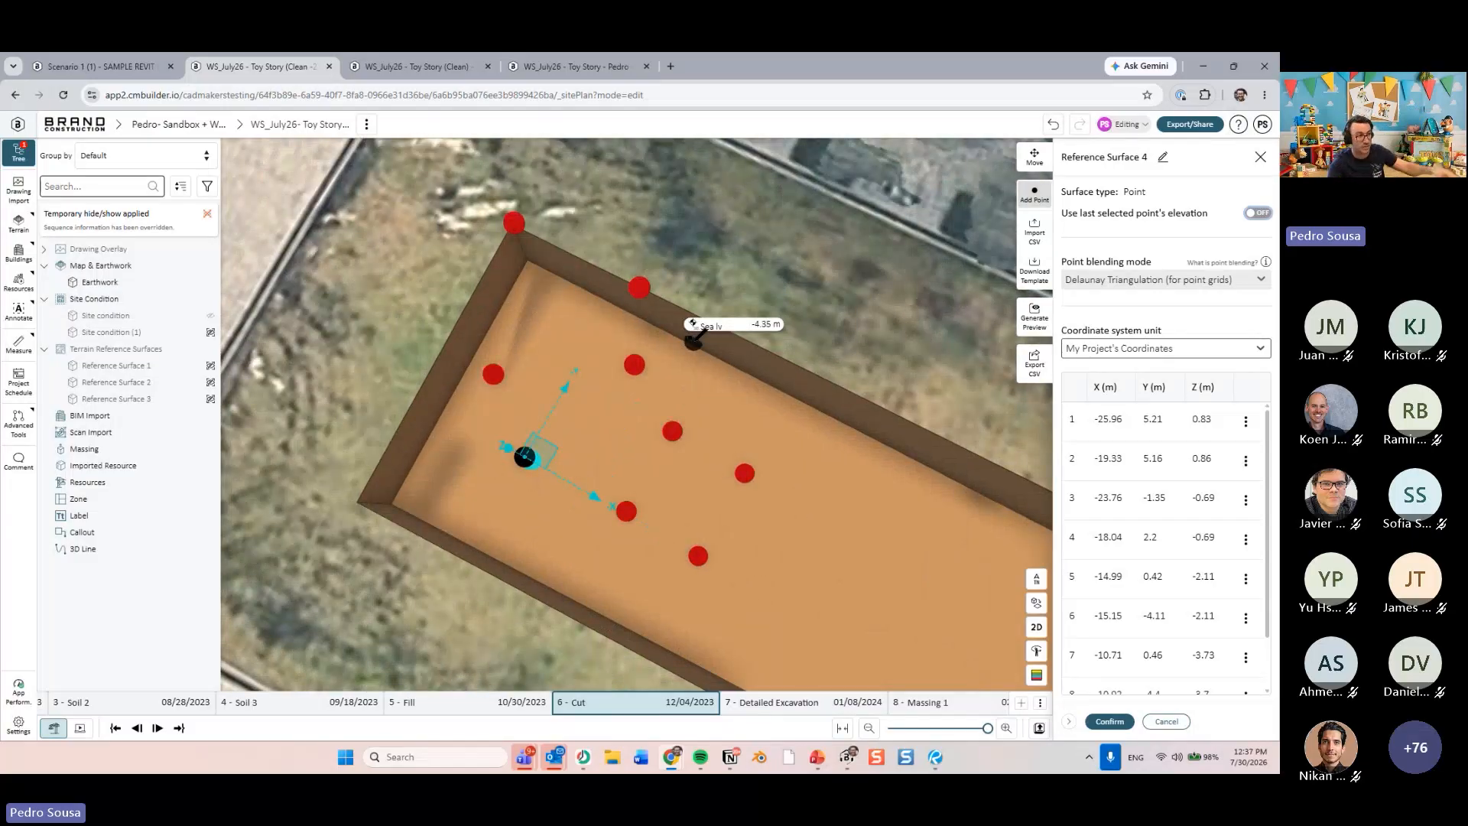
click(707, 337)
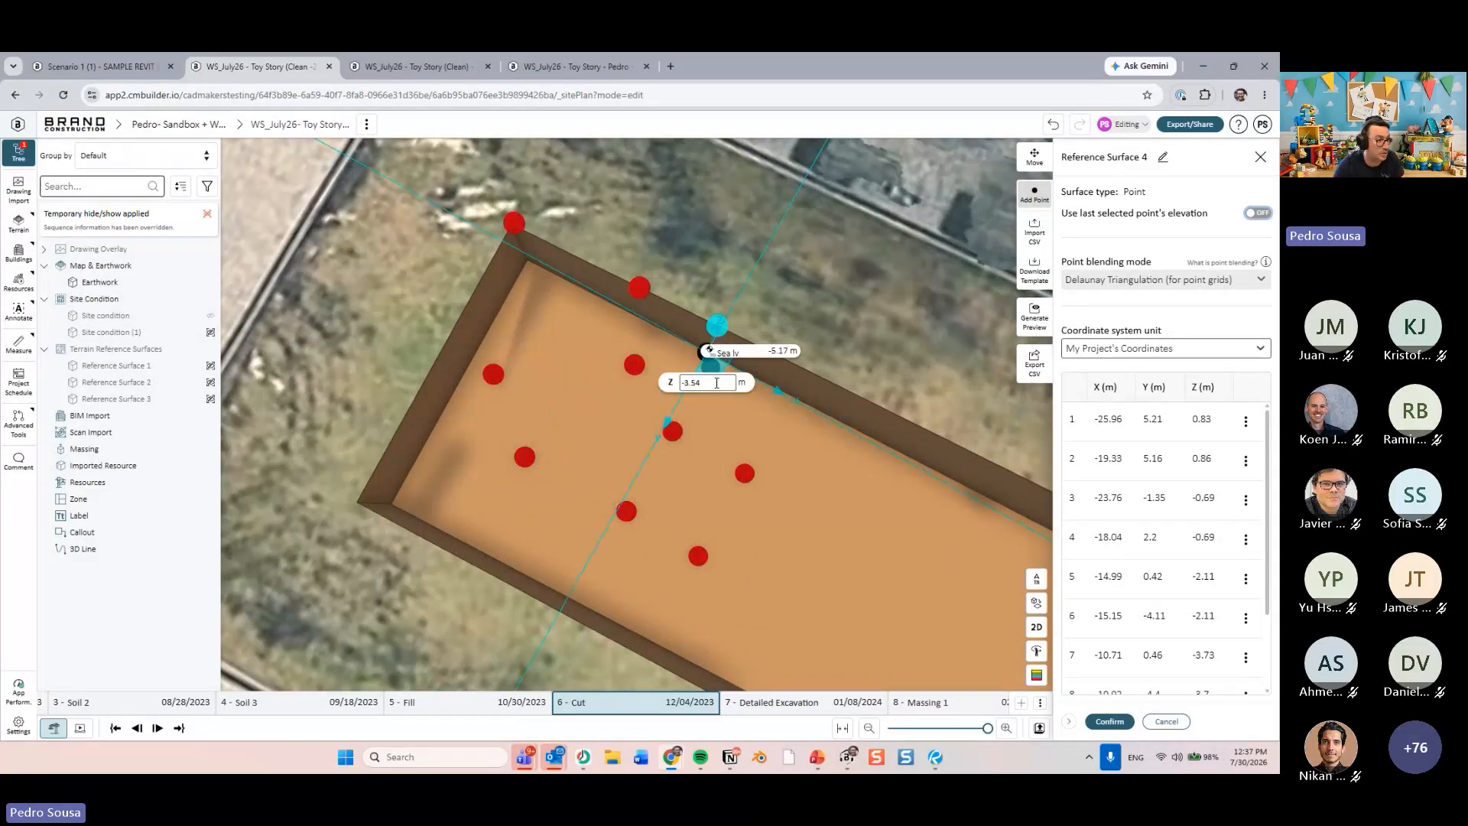
click(727, 403)
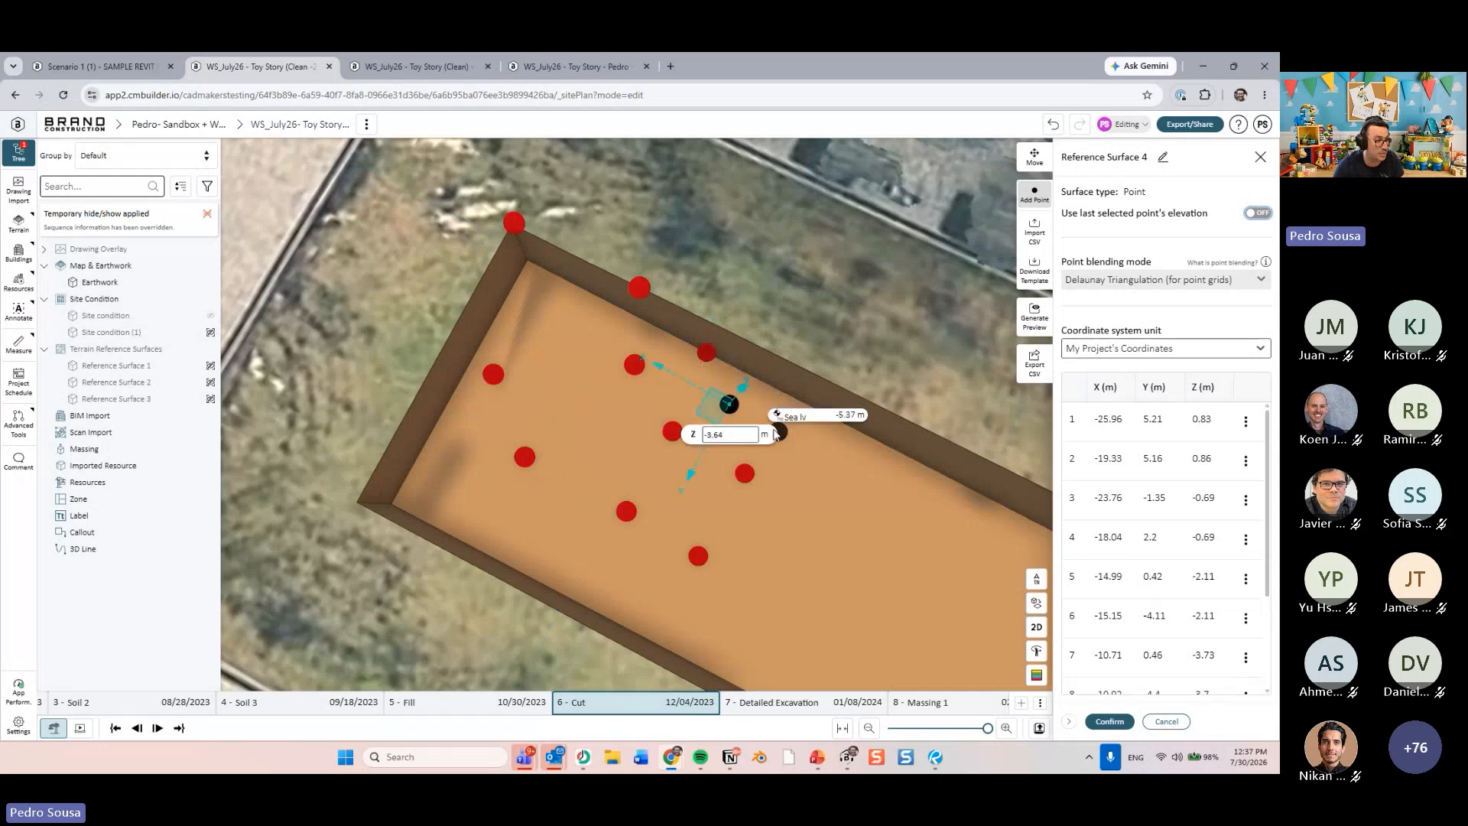
click(708, 427)
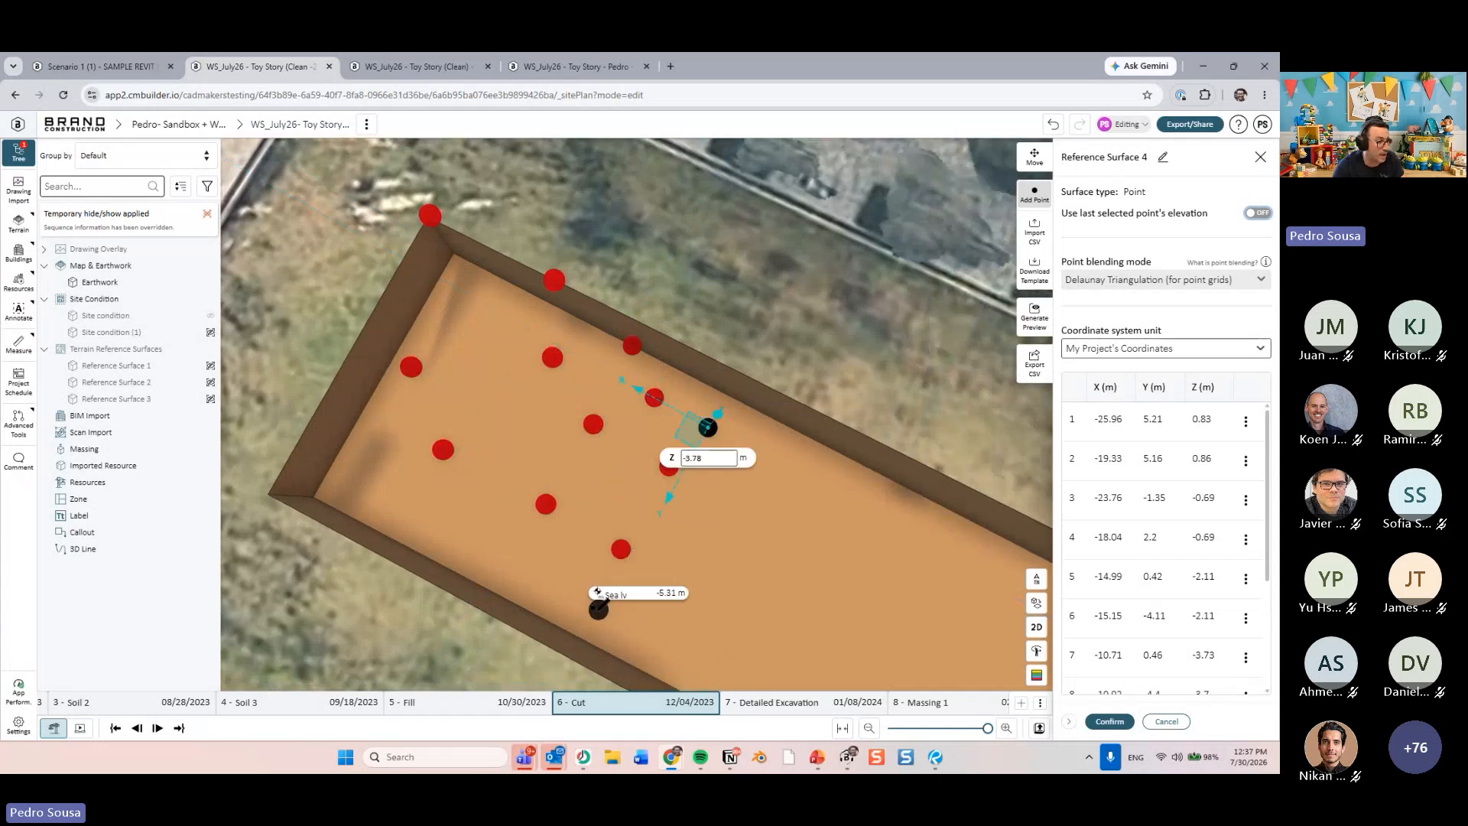
- Add four floor-level points around the opposite side and short end of the ramp, then confirm the reference surface
click(594, 611)
click(503, 573)
click(406, 522)
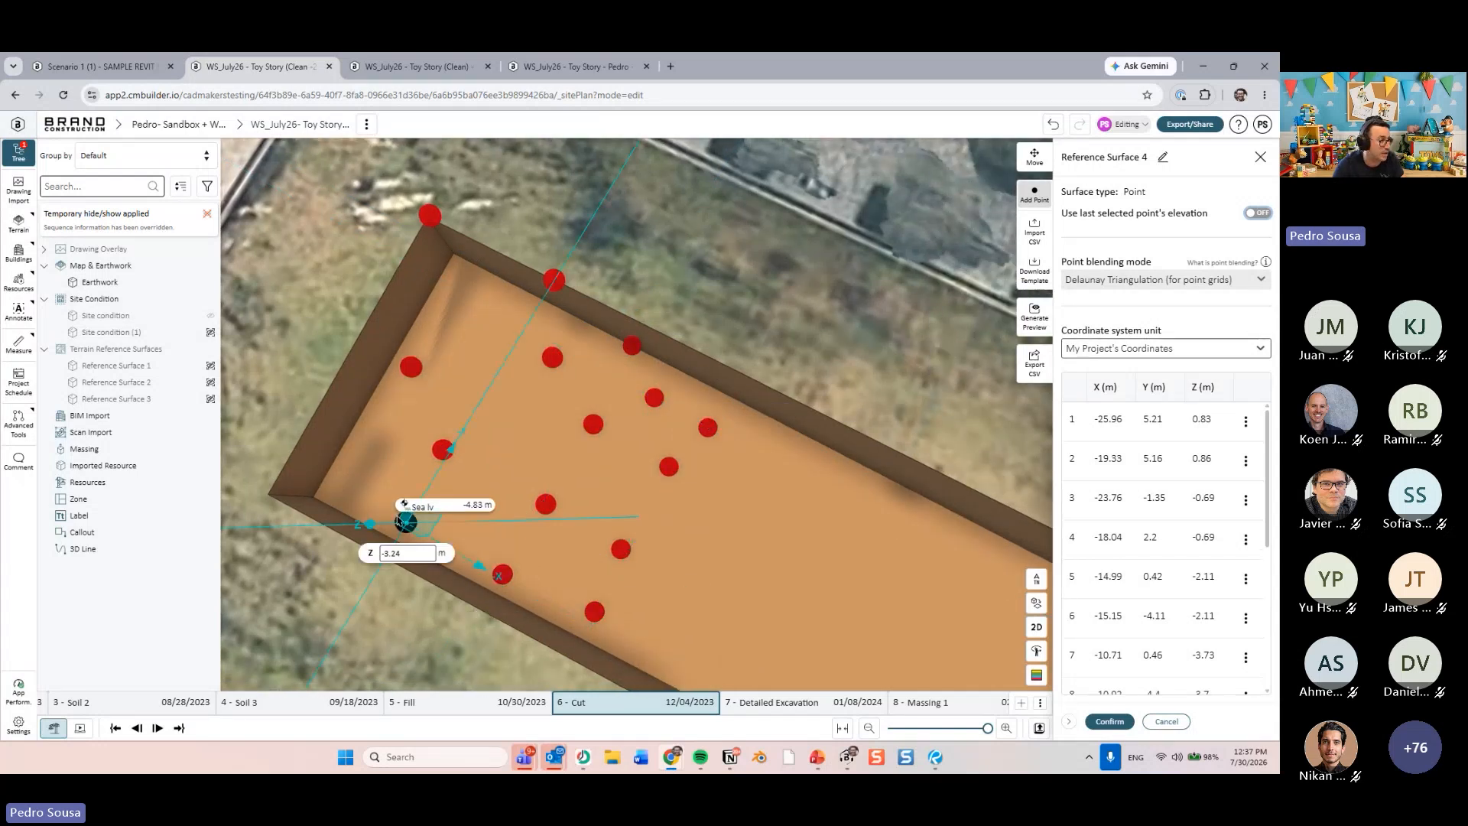
click(355, 435)
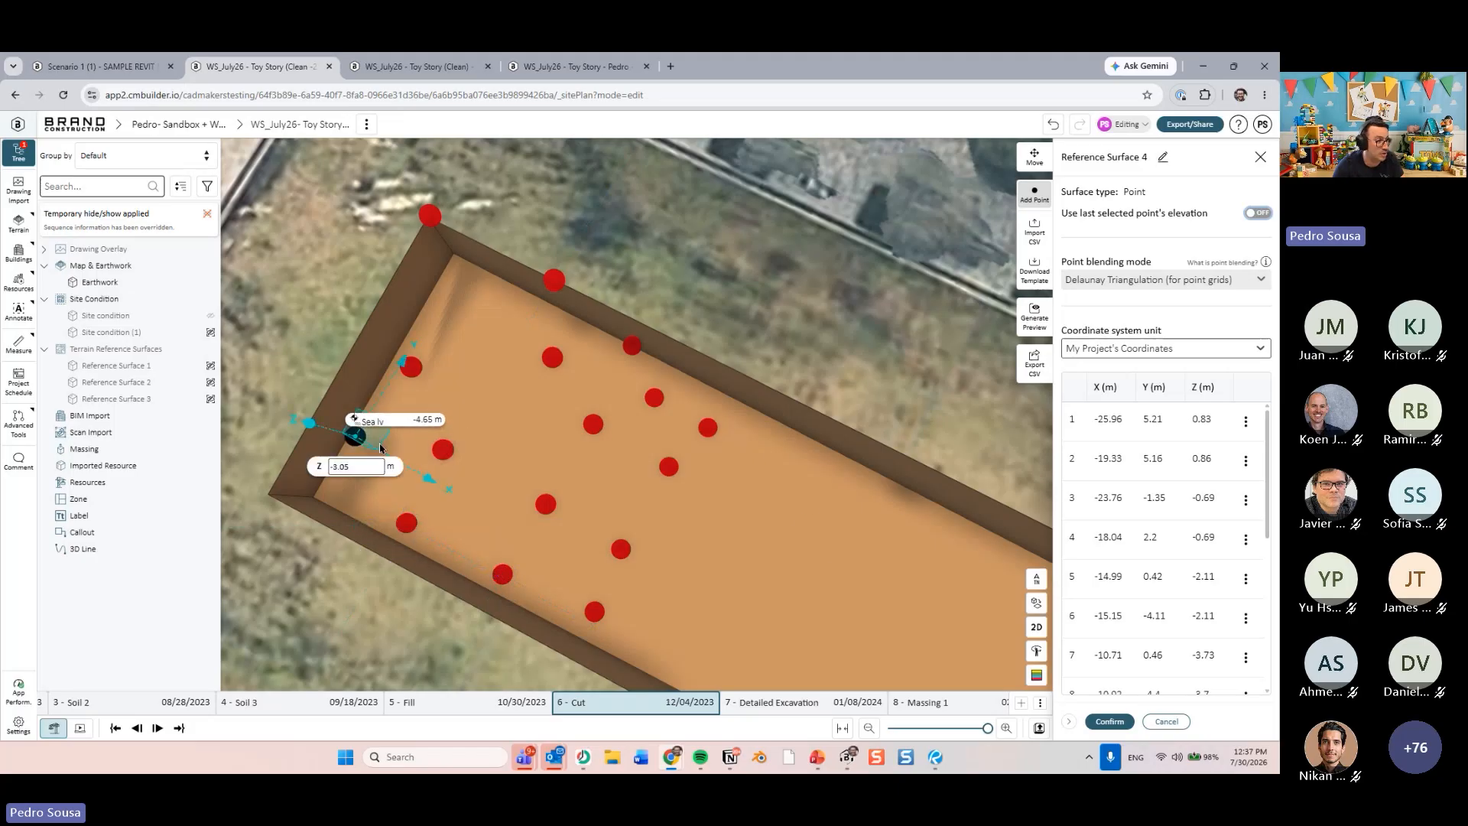
middle_drag(654, 489, 662, 407)
scroll(770, 512, down, 3)
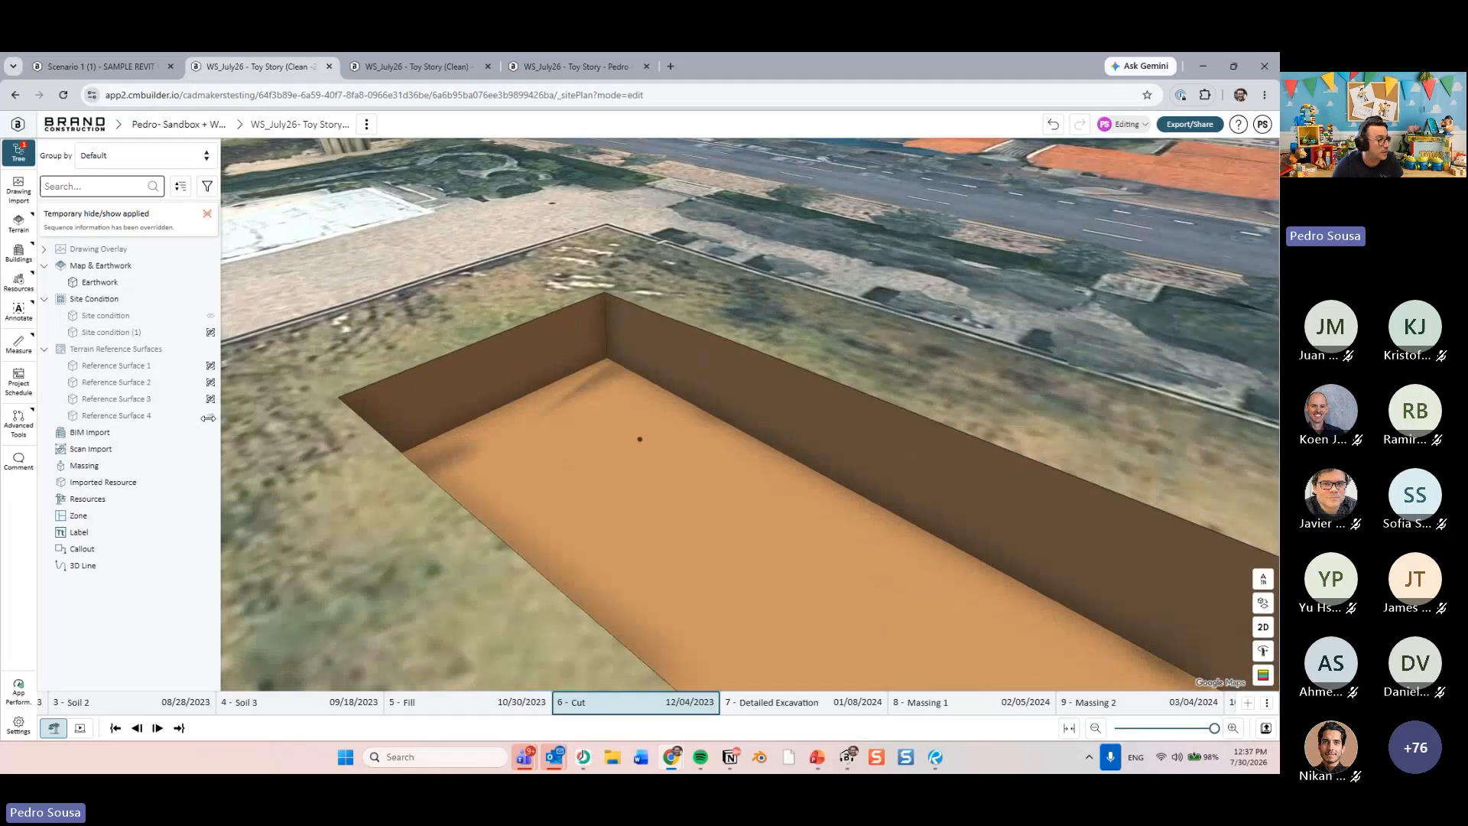
- Show Reference Surface 4 in the model and view it from above
click(173, 418)
click(210, 416)
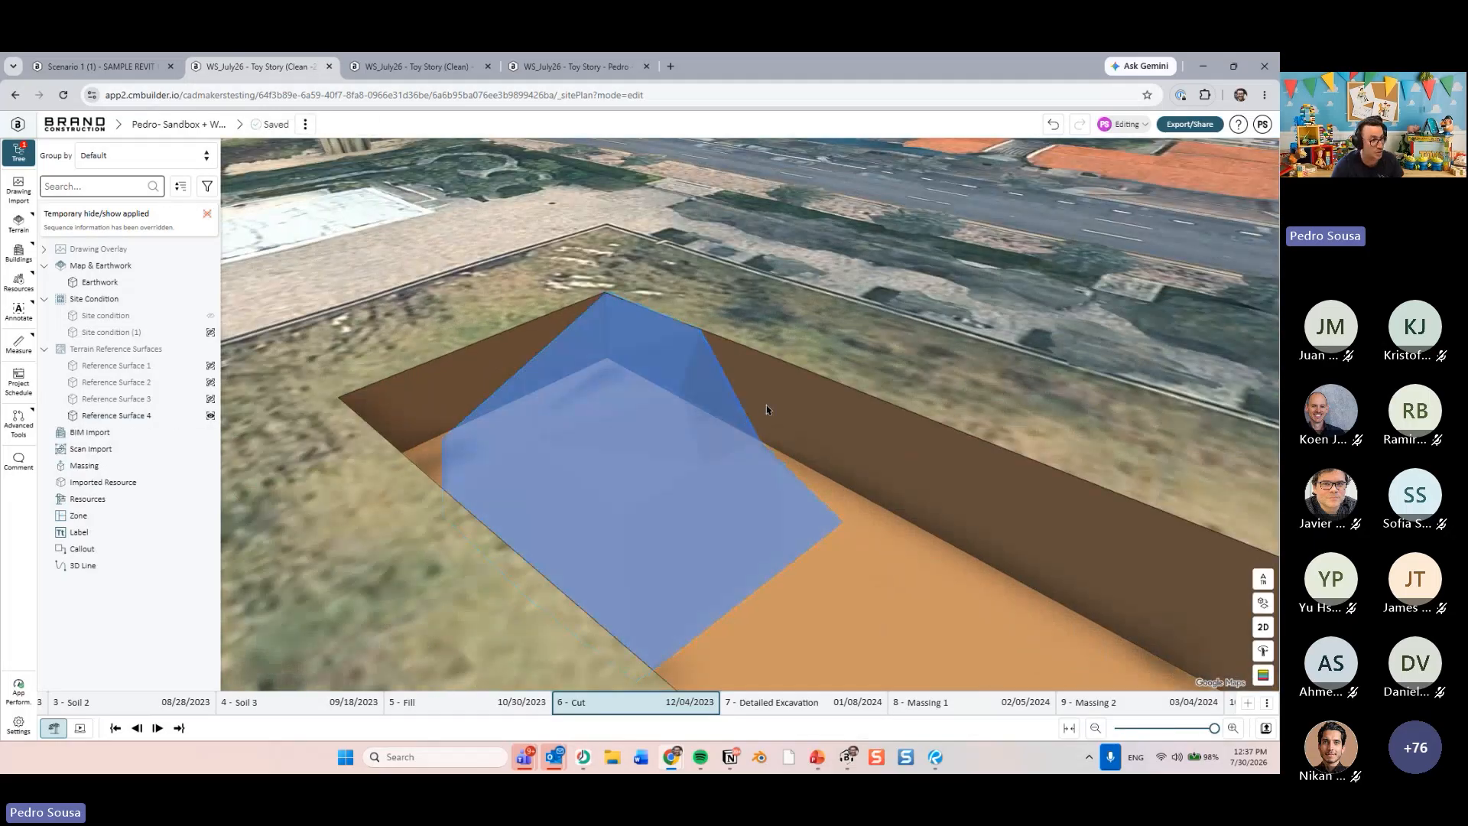
drag(767, 405, 899, 459)
- Create a new earthwork fill in the Cut phase, sketched from the projected outline of Reference Surface 4
click(202, 283)
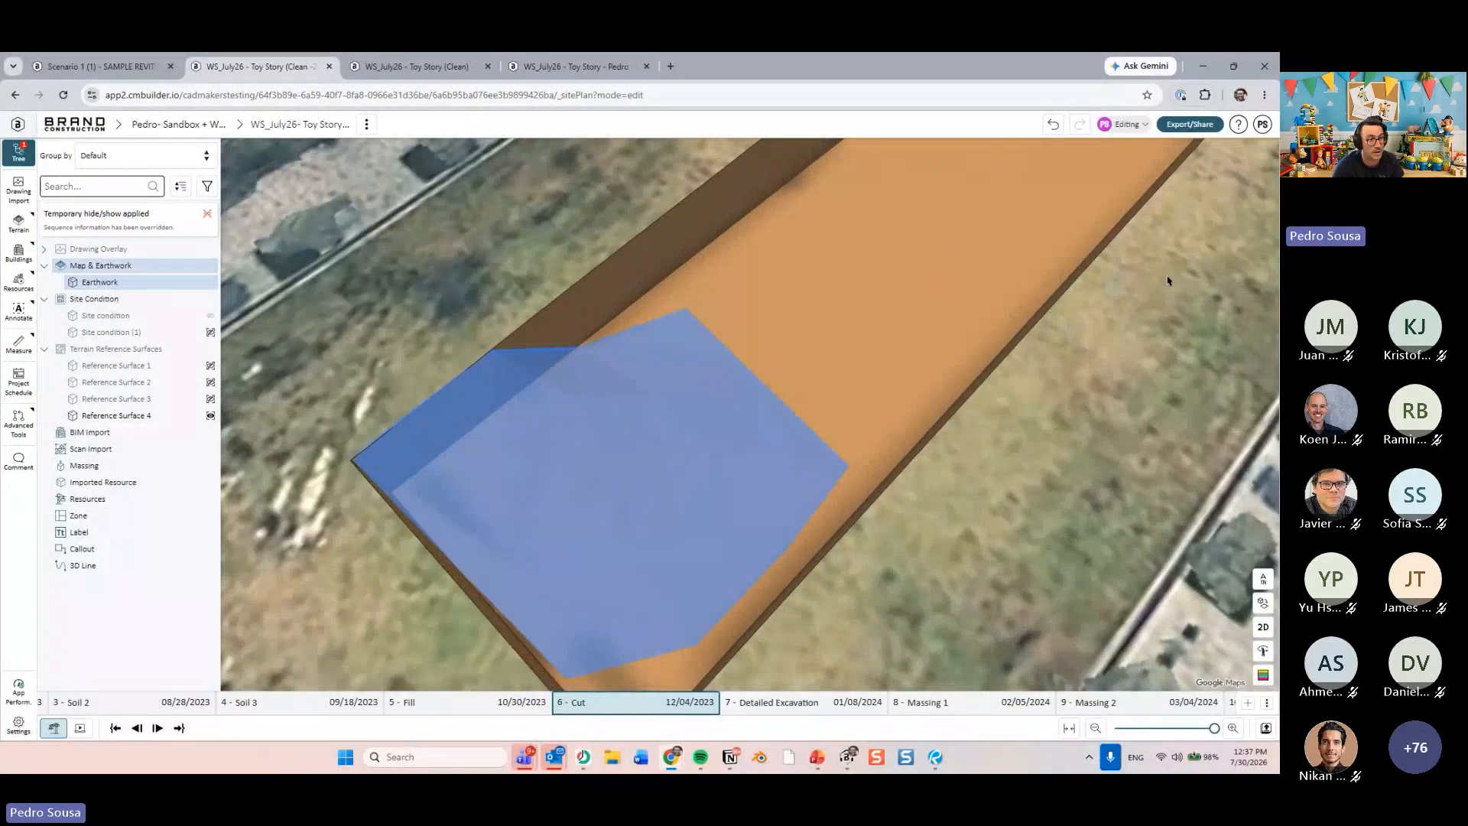
click(210, 266)
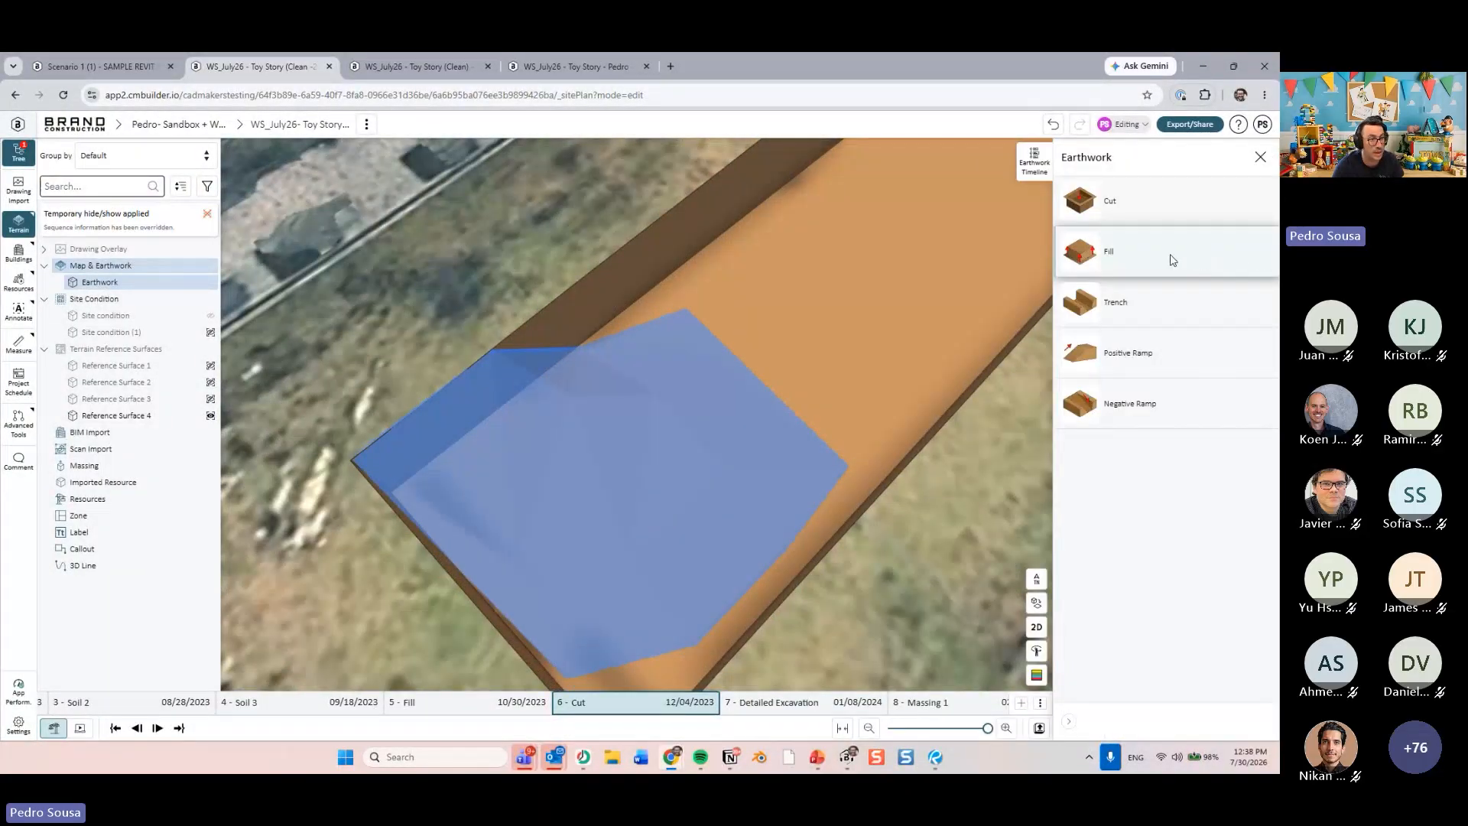
click(1173, 260)
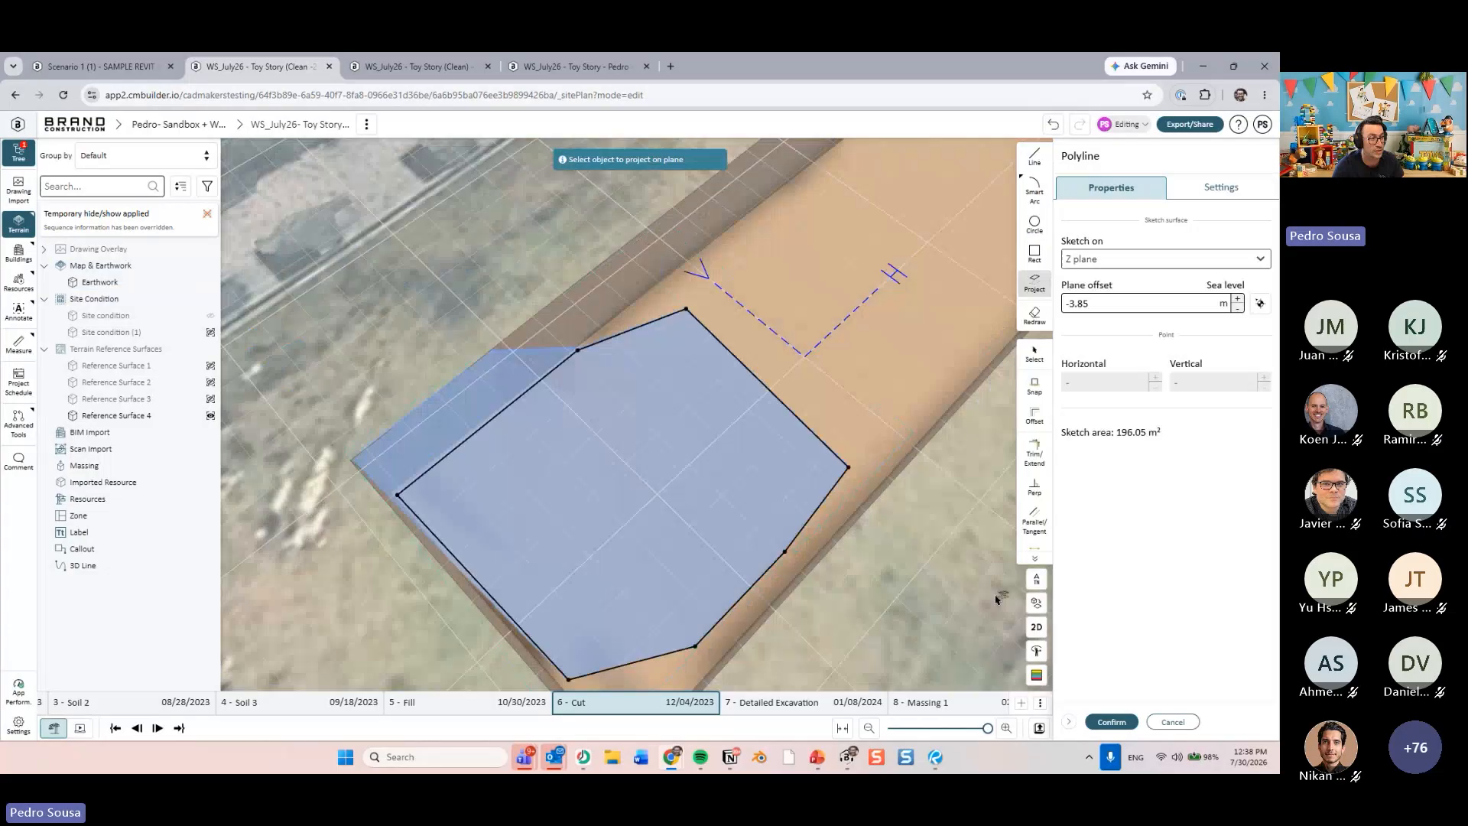
click(1112, 722)
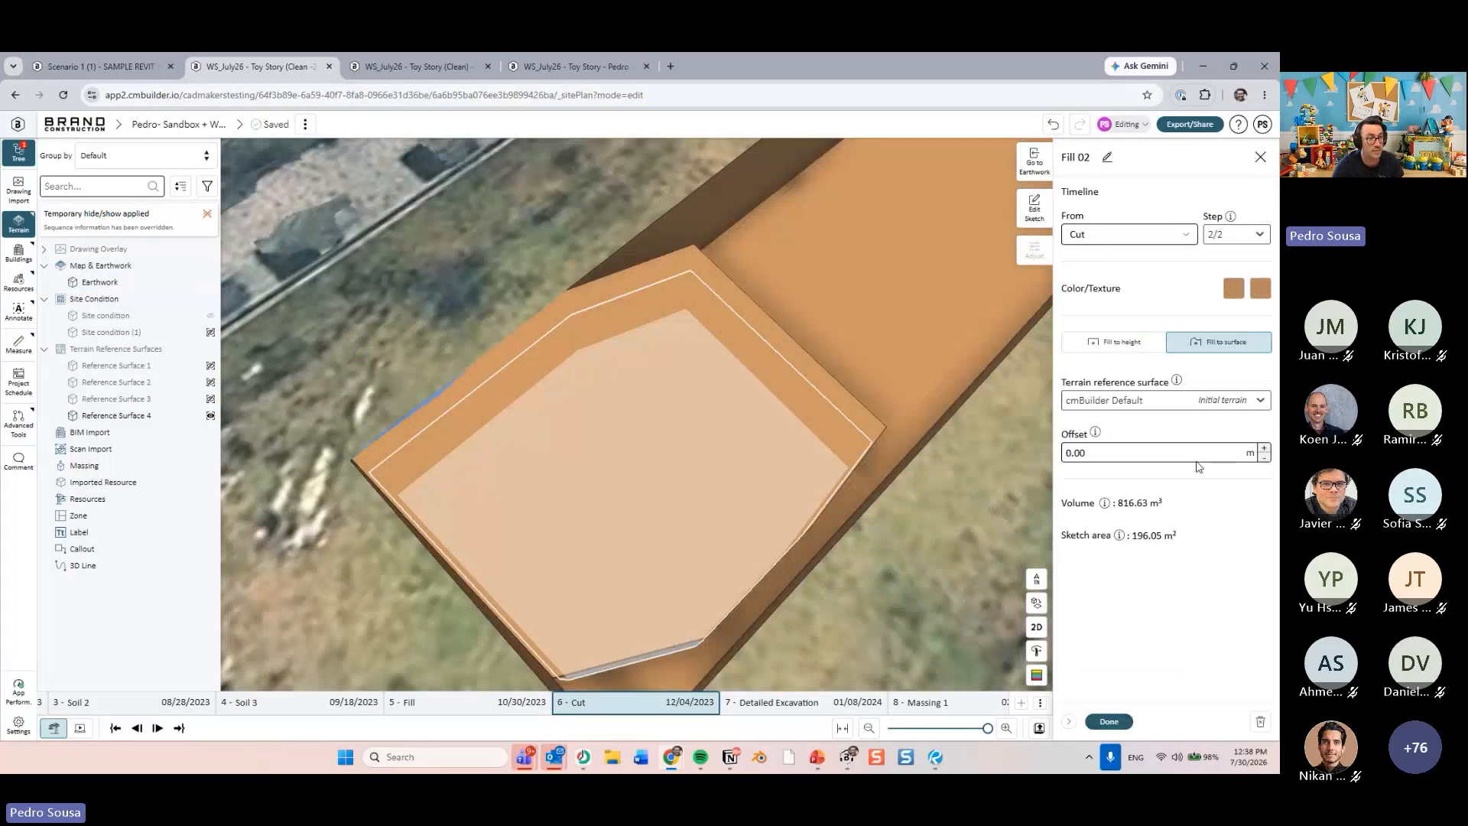
- Fill up to Reference Surface 4 as the terrain reference surface and finish the fill
click(1228, 401)
click(1162, 537)
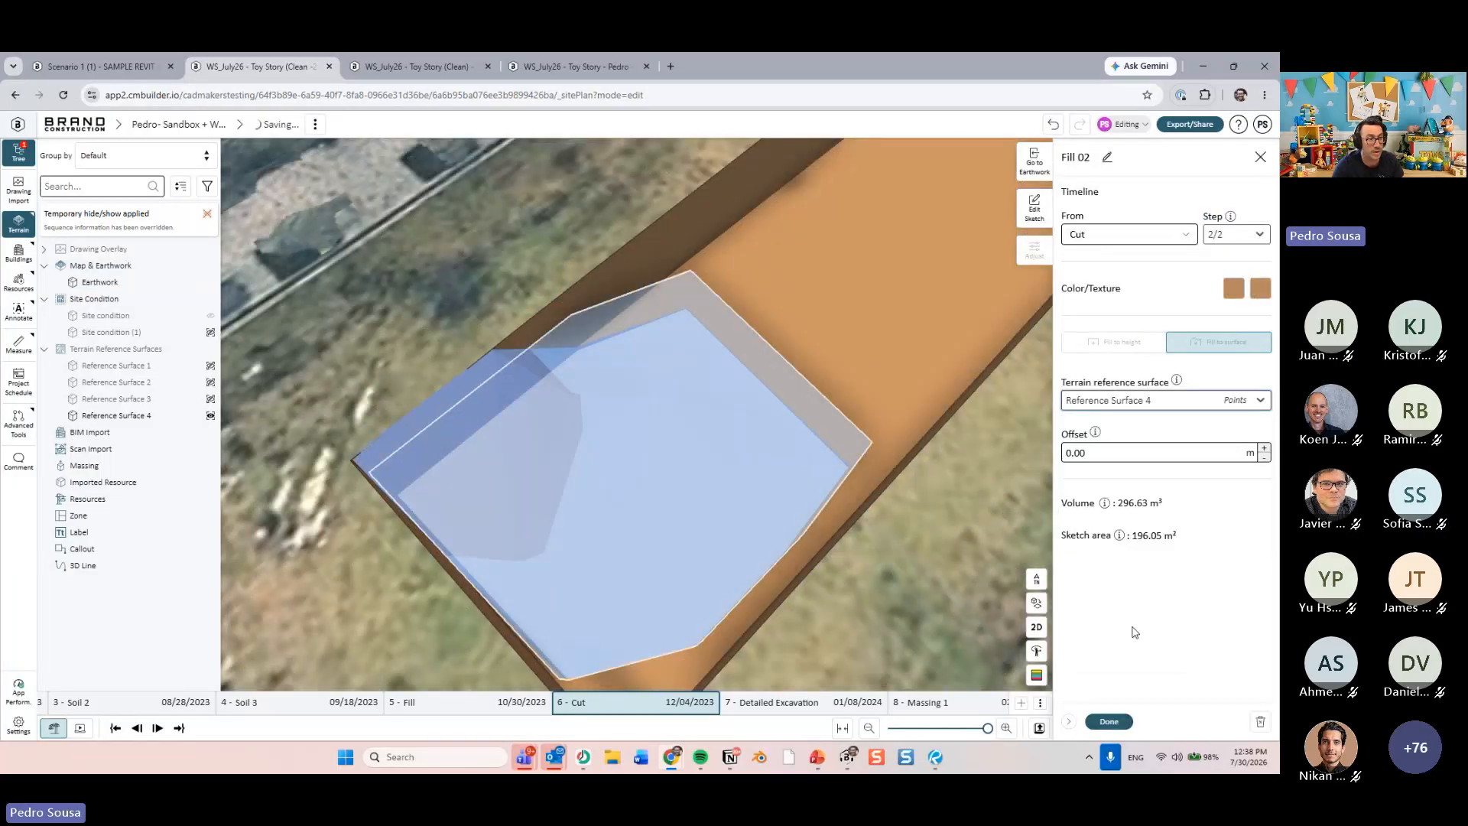
click(1109, 722)
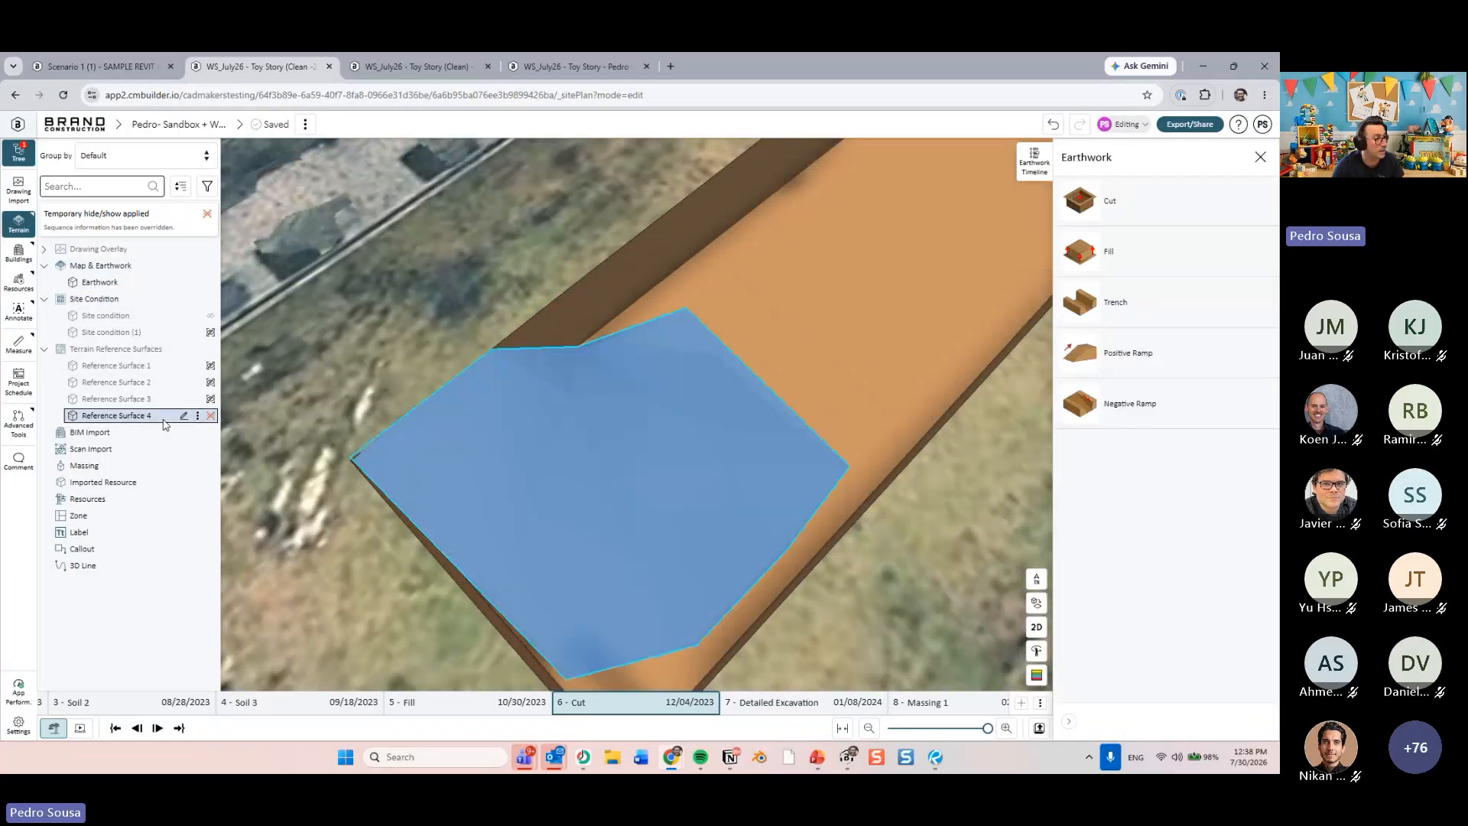
- Hide Reference Surface 4 and examine the filled curved ramp inside the cut in 3D
click(210, 415)
drag(892, 431, 702, 354)
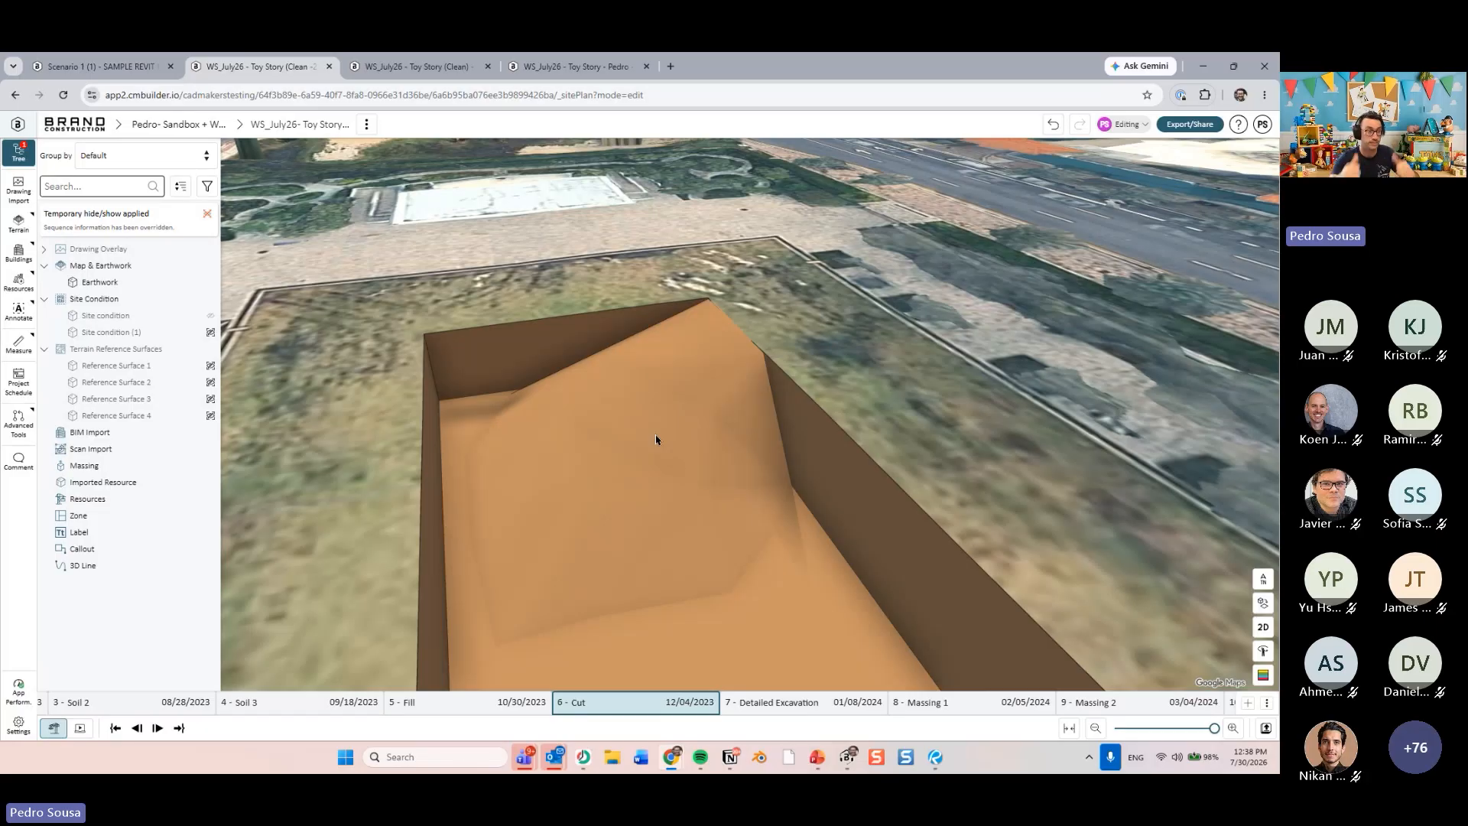
middle_drag(641, 439, 615, 417)
- Switch to the PowerPoint deck, open the Boreholes/Soil Profiling use case slide, and return to the site model
click(818, 757)
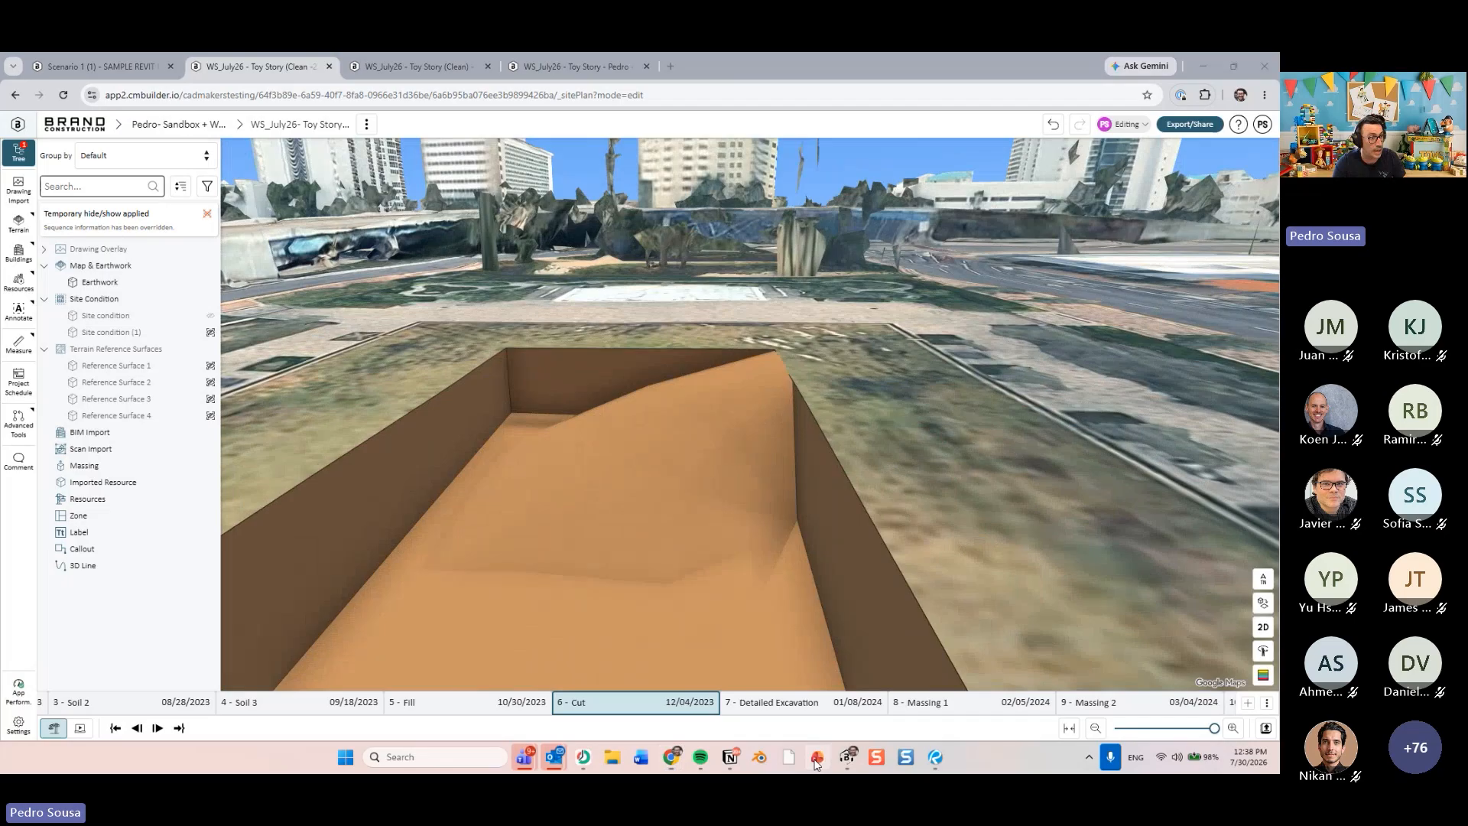
click(108, 626)
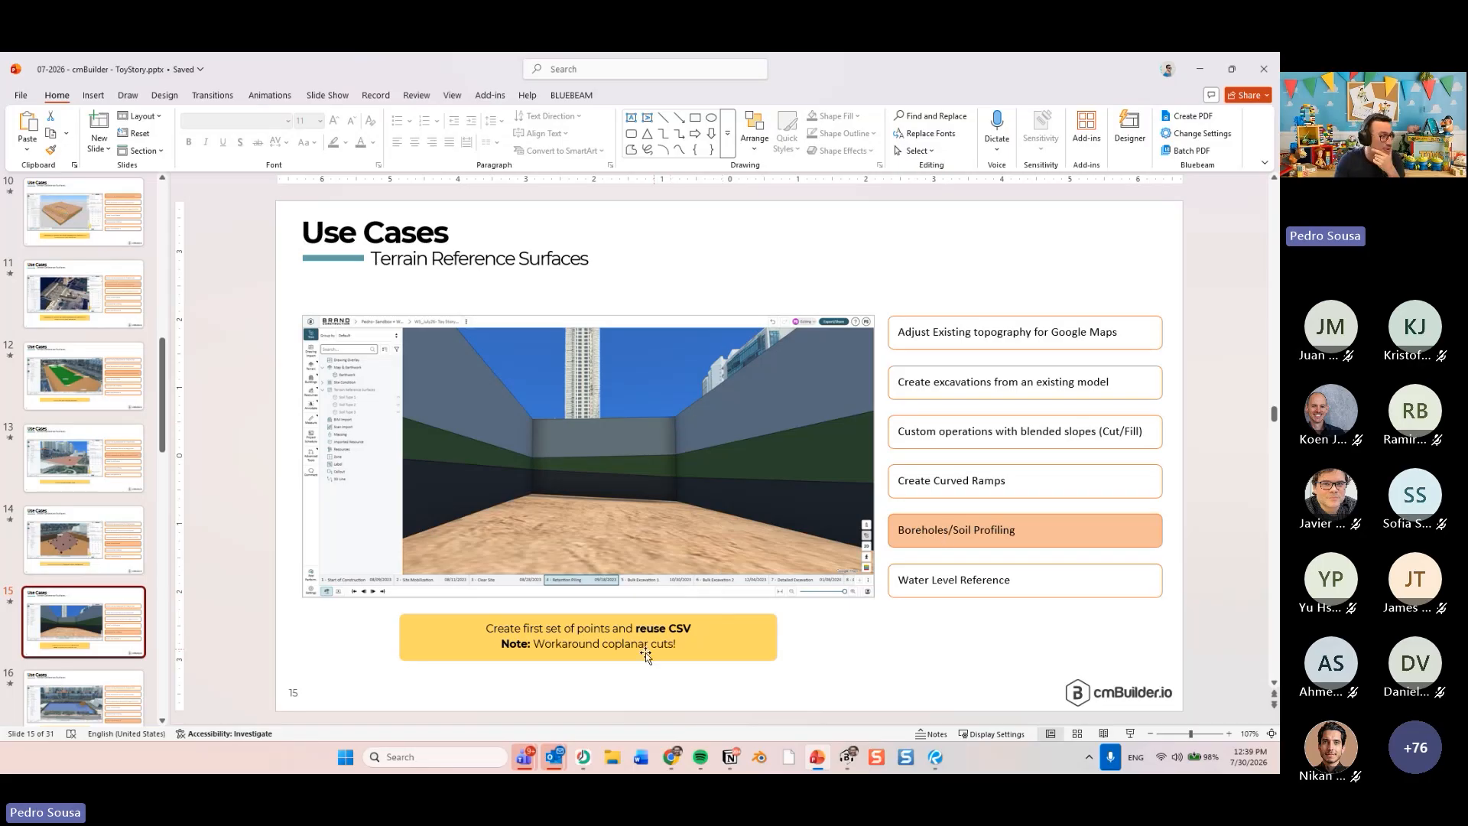
click(1200, 68)
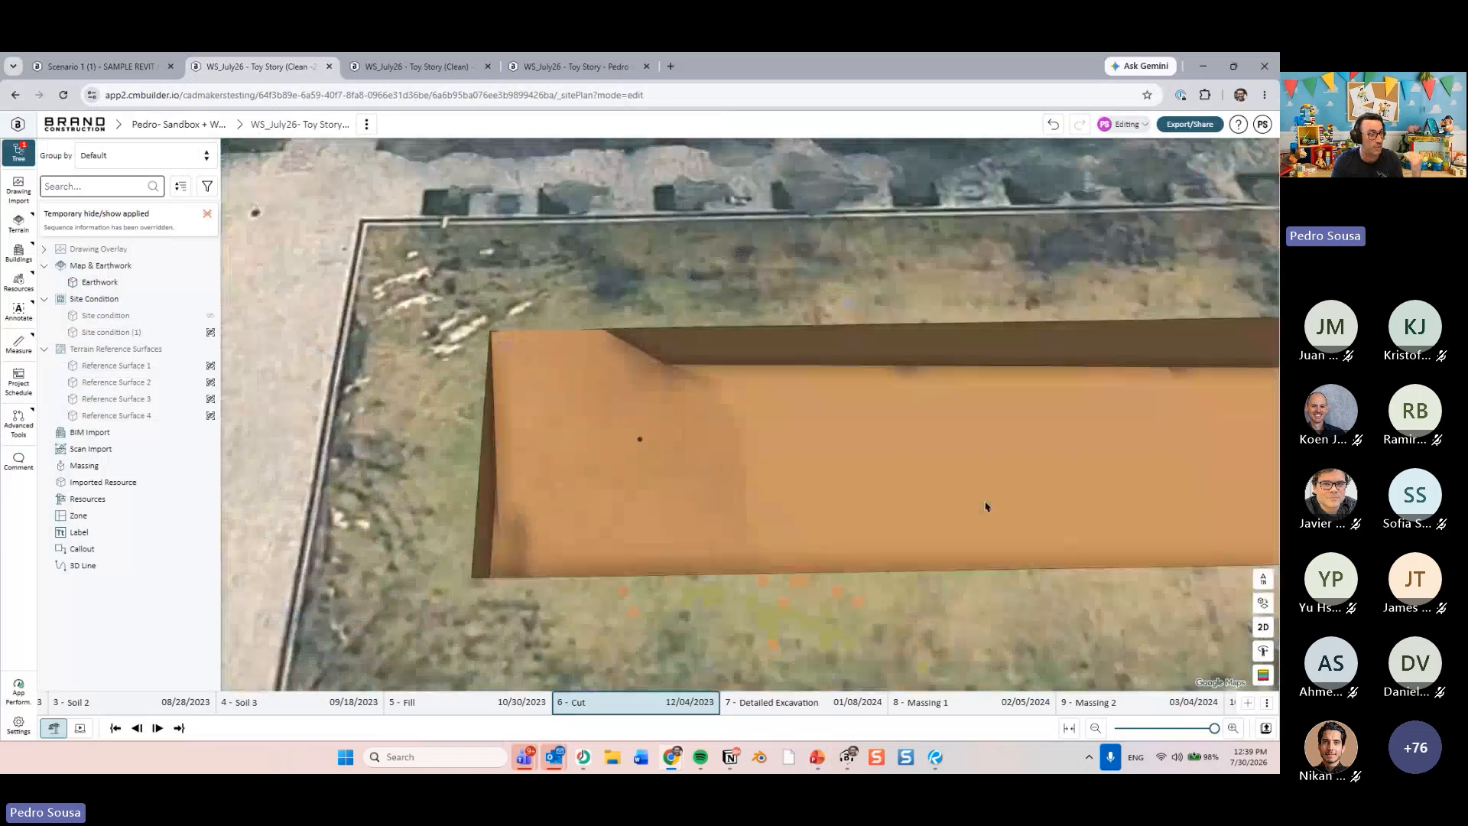
- Go back through the project phases from Cut to Soil 1, keeping the site in a plan view
scroll(994, 459, down, 3)
right_drag(999, 410, 977, 426)
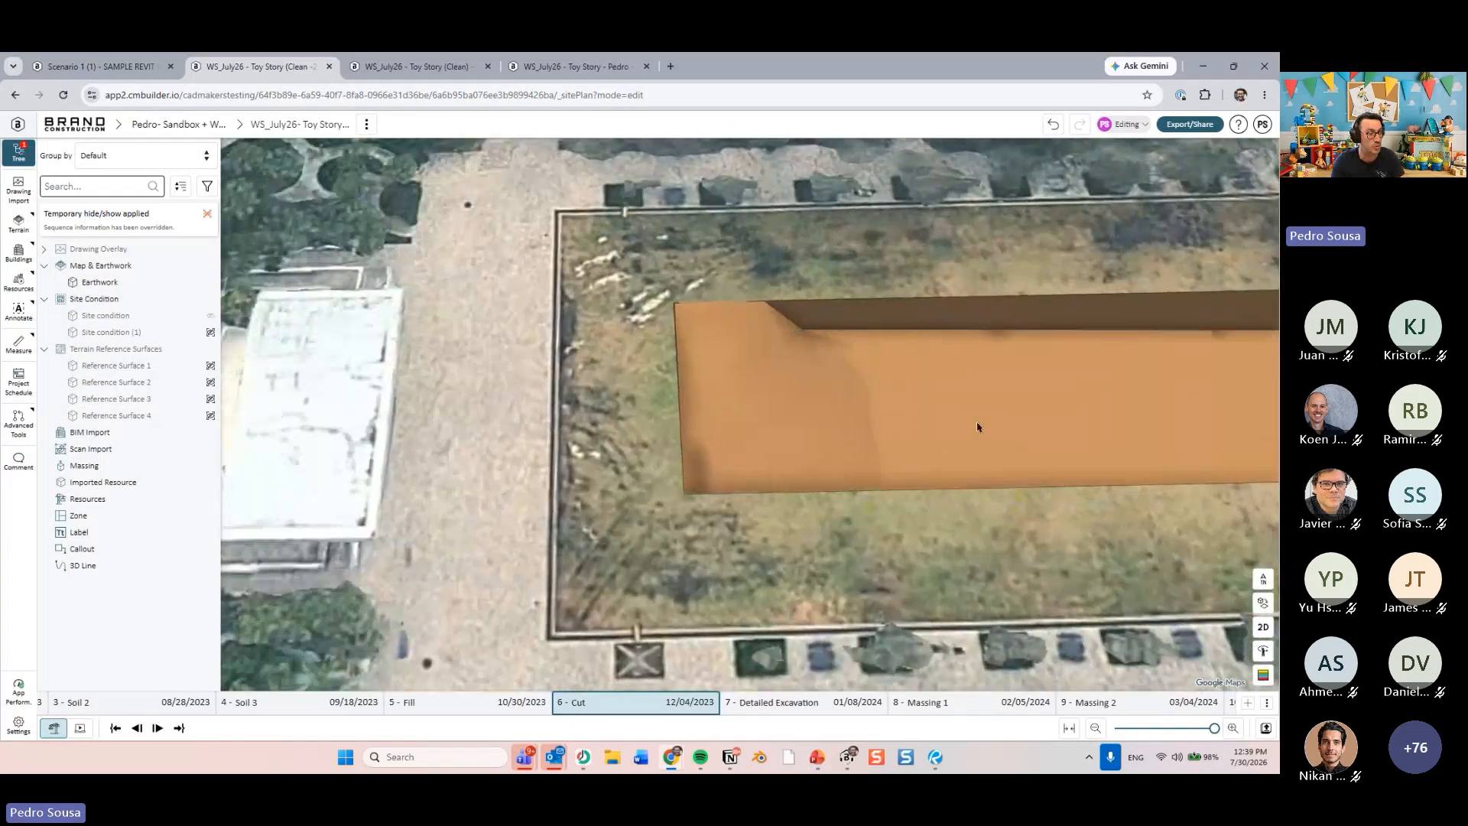
key(Left)
key(Left)
drag(985, 433, 741, 449)
key(Left)
key(Left)
right_drag(740, 449, 733, 487)
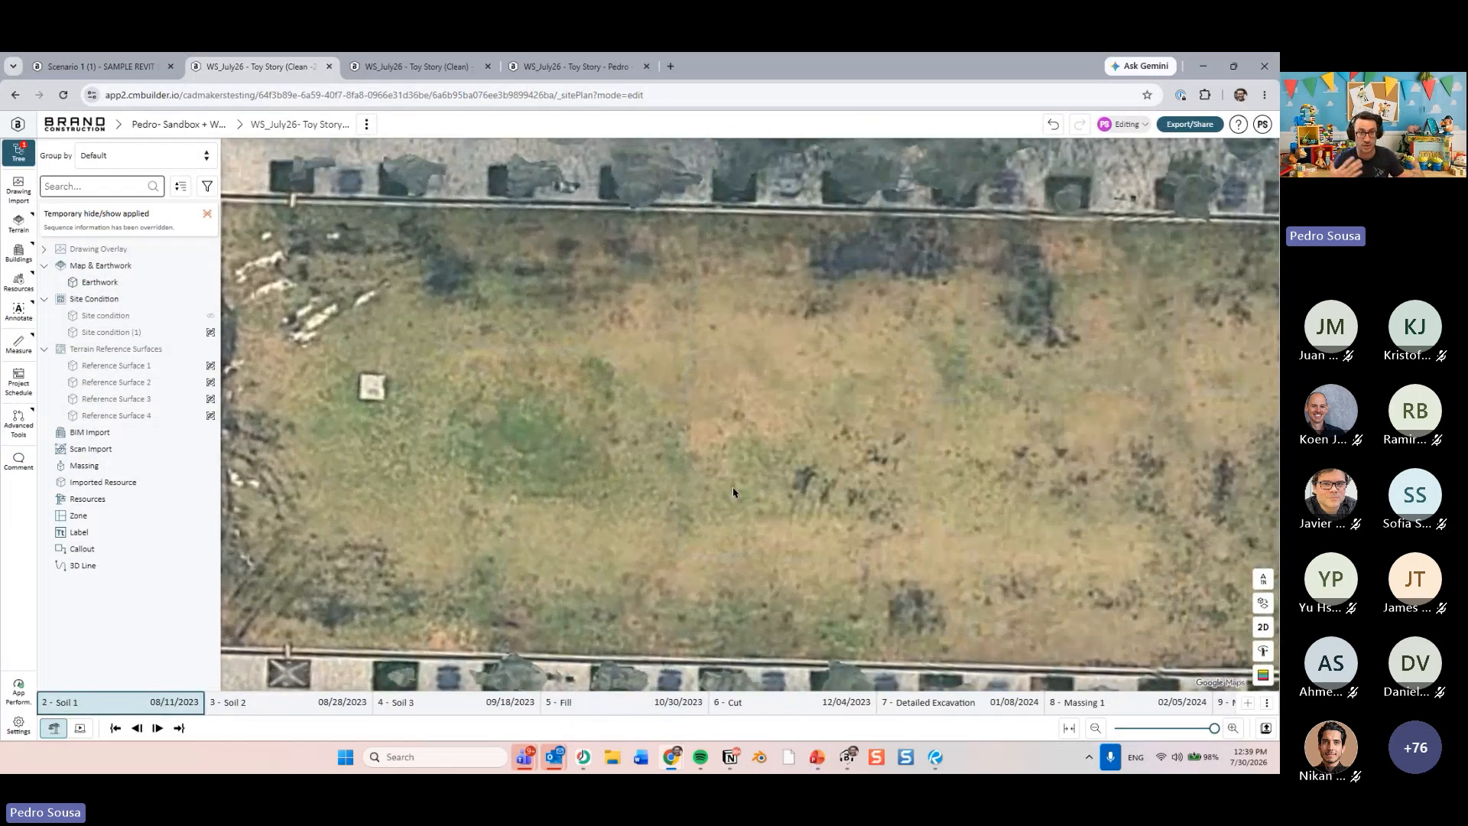
- Start a point-based terrain reference surface for the Soil 1 phase in plan view and place its first point at about X -7.64, Y 4.36 m
scroll(732, 489, down, 1)
key(2)
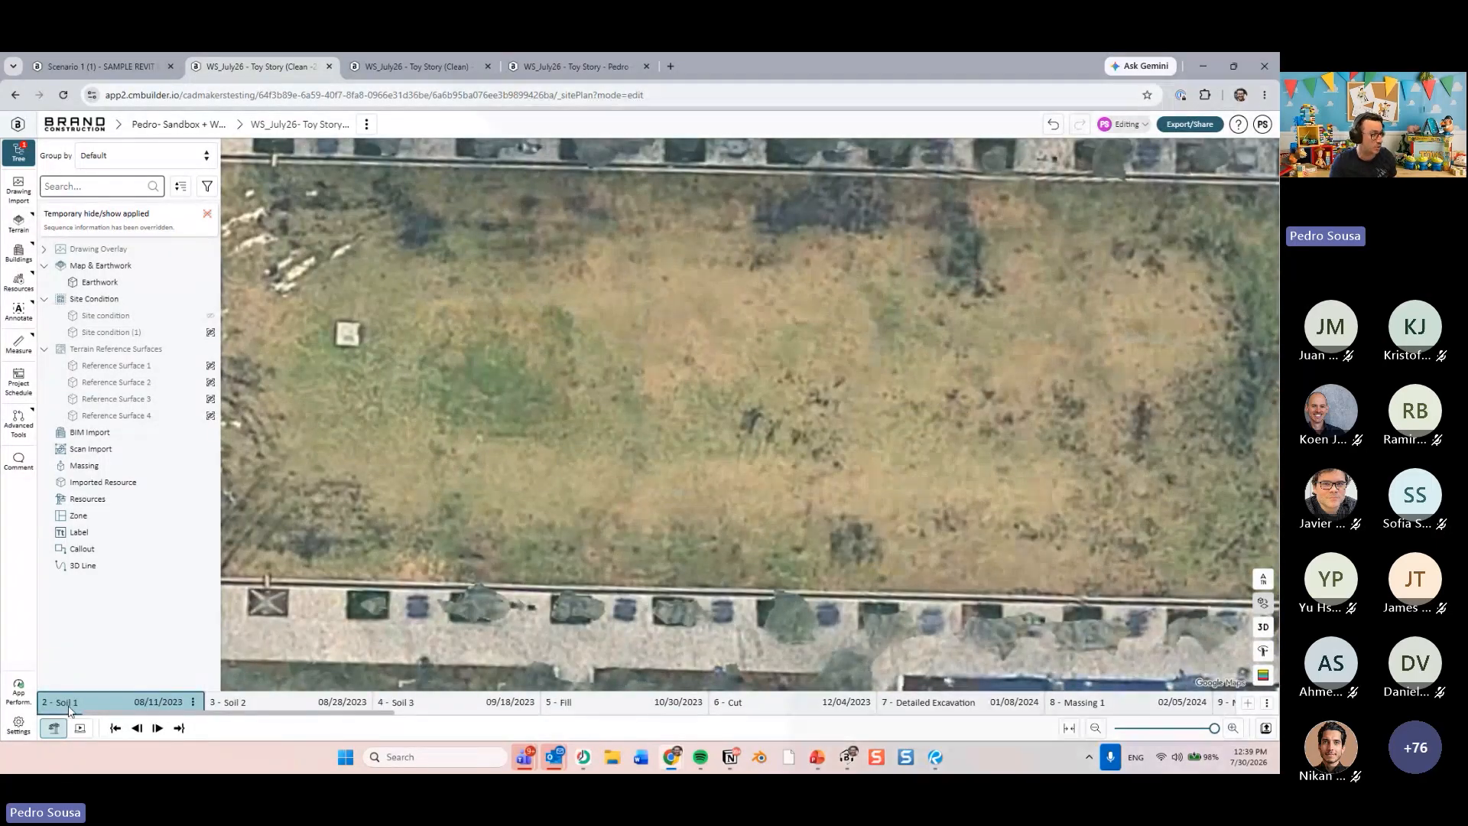
key(ctrl)
key(ctrl)
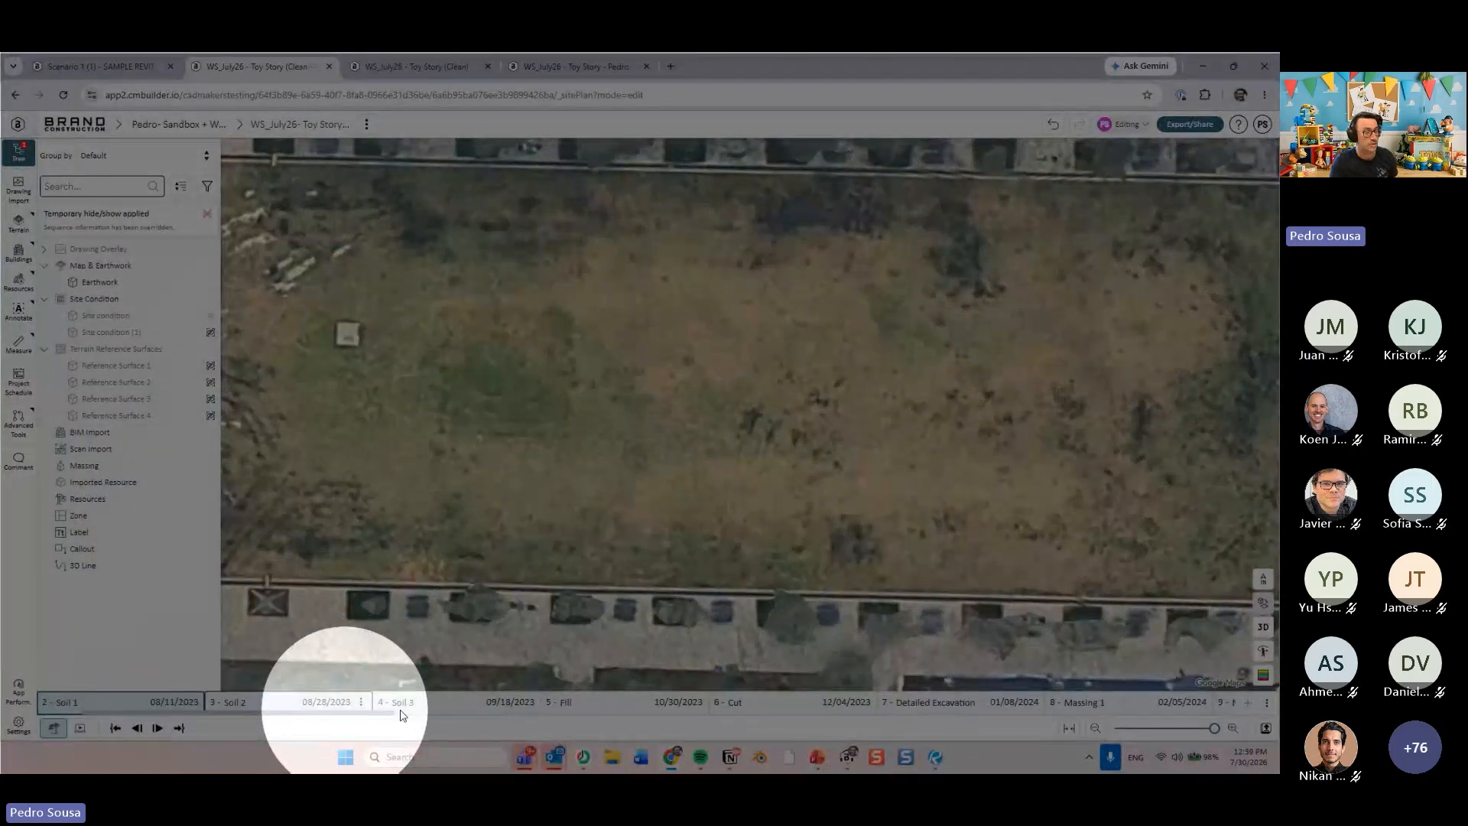
drag(711, 290, 607, 336)
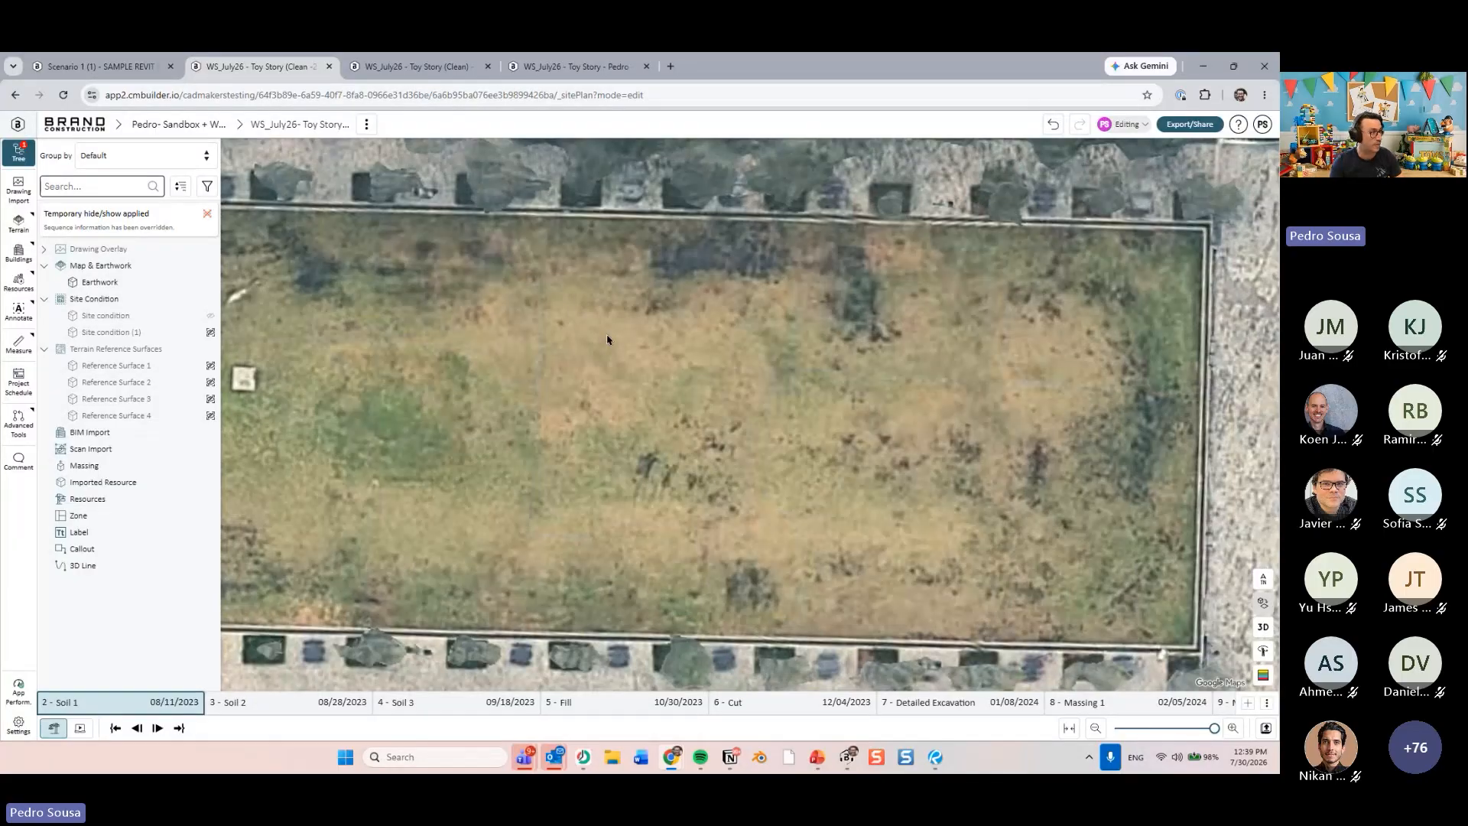
mouse_move(607, 336)
right_down()
mouse_move(623, 345)
mouse_move(609, 349)
right_up()
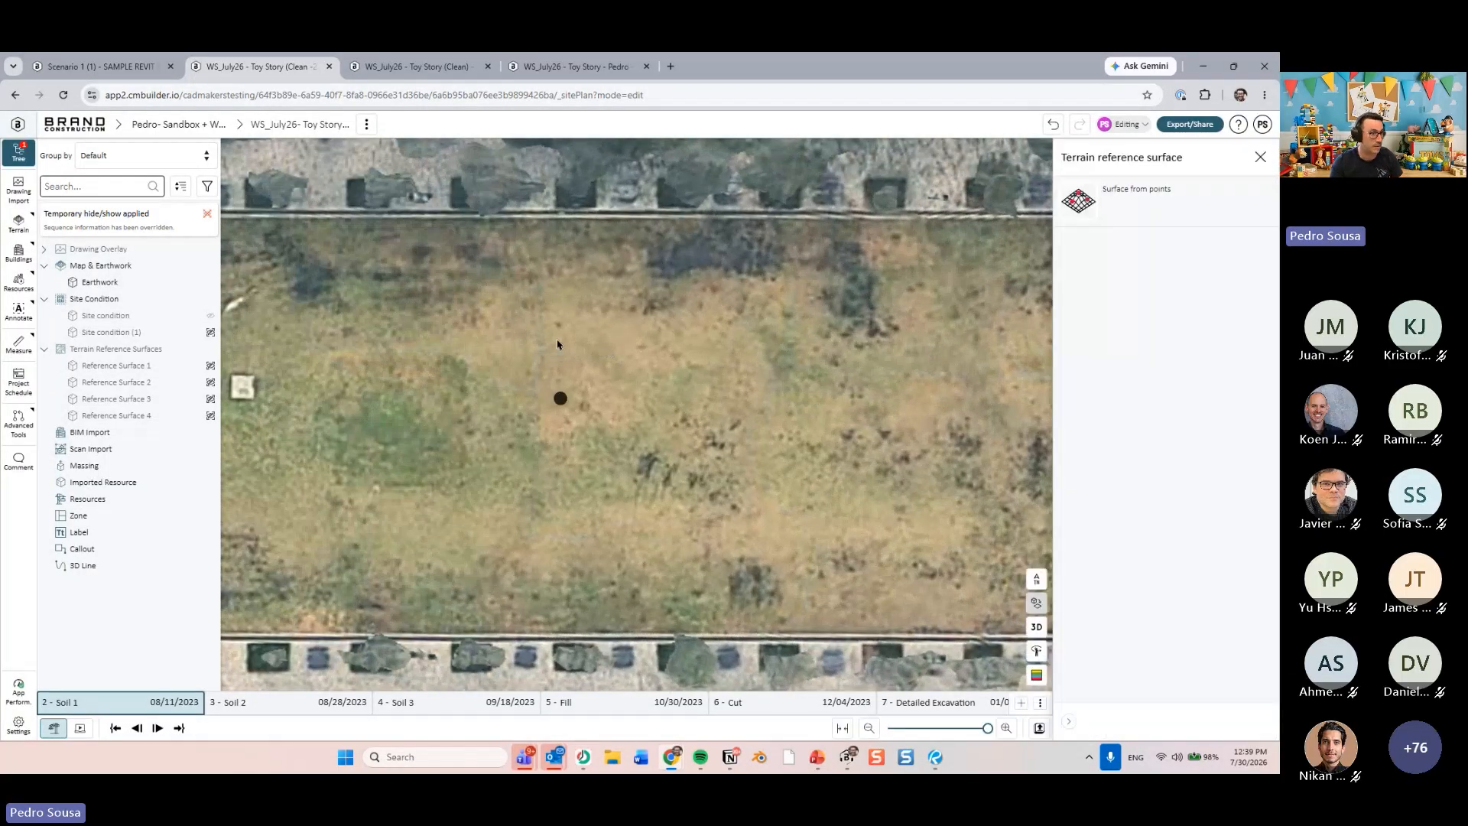
click(1112, 203)
click(459, 338)
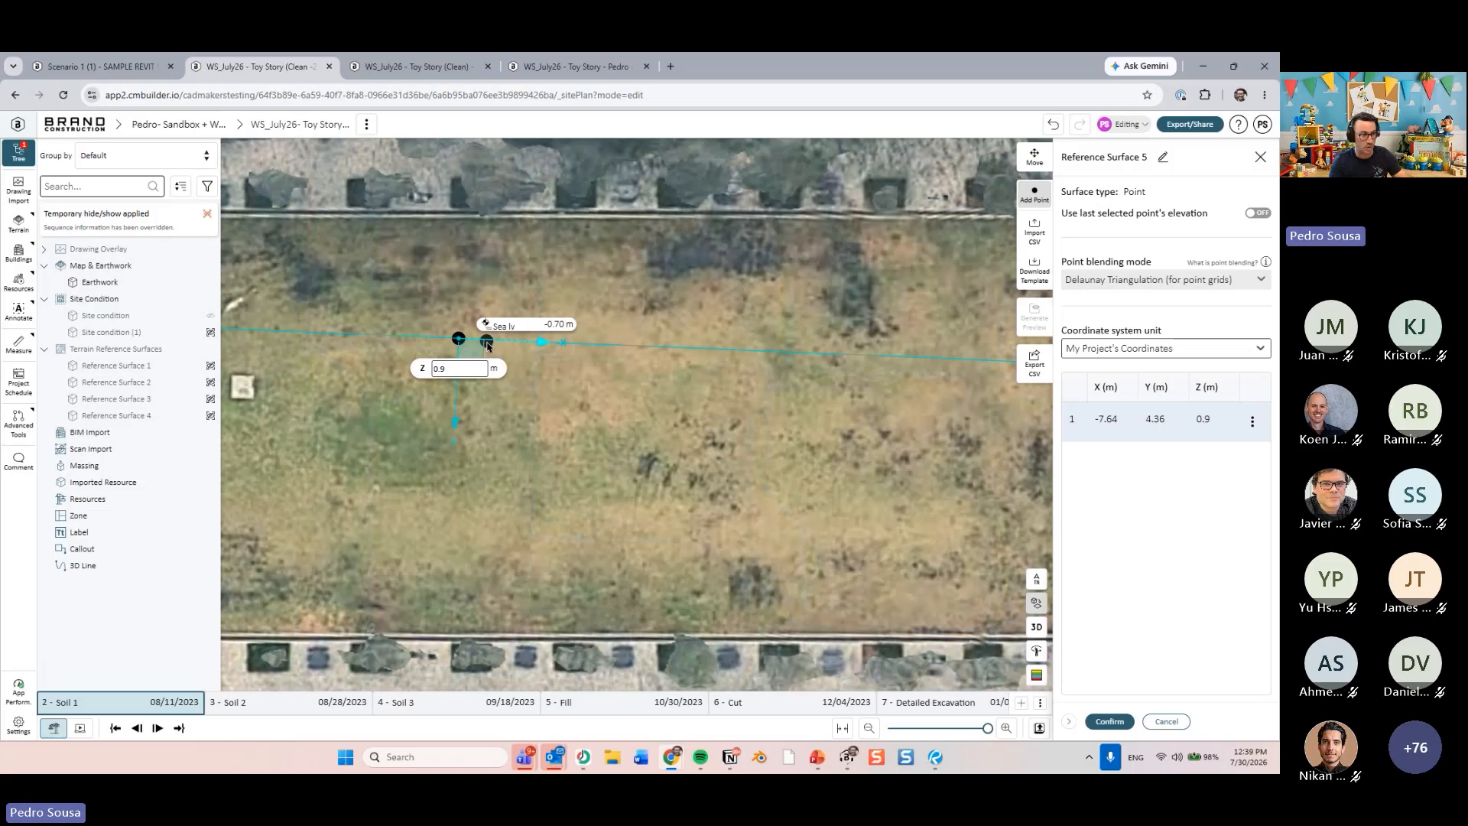
- Switch to Revu, review the borehole log PDF's layer depths and soil descriptions, and return to the site model
click(935, 759)
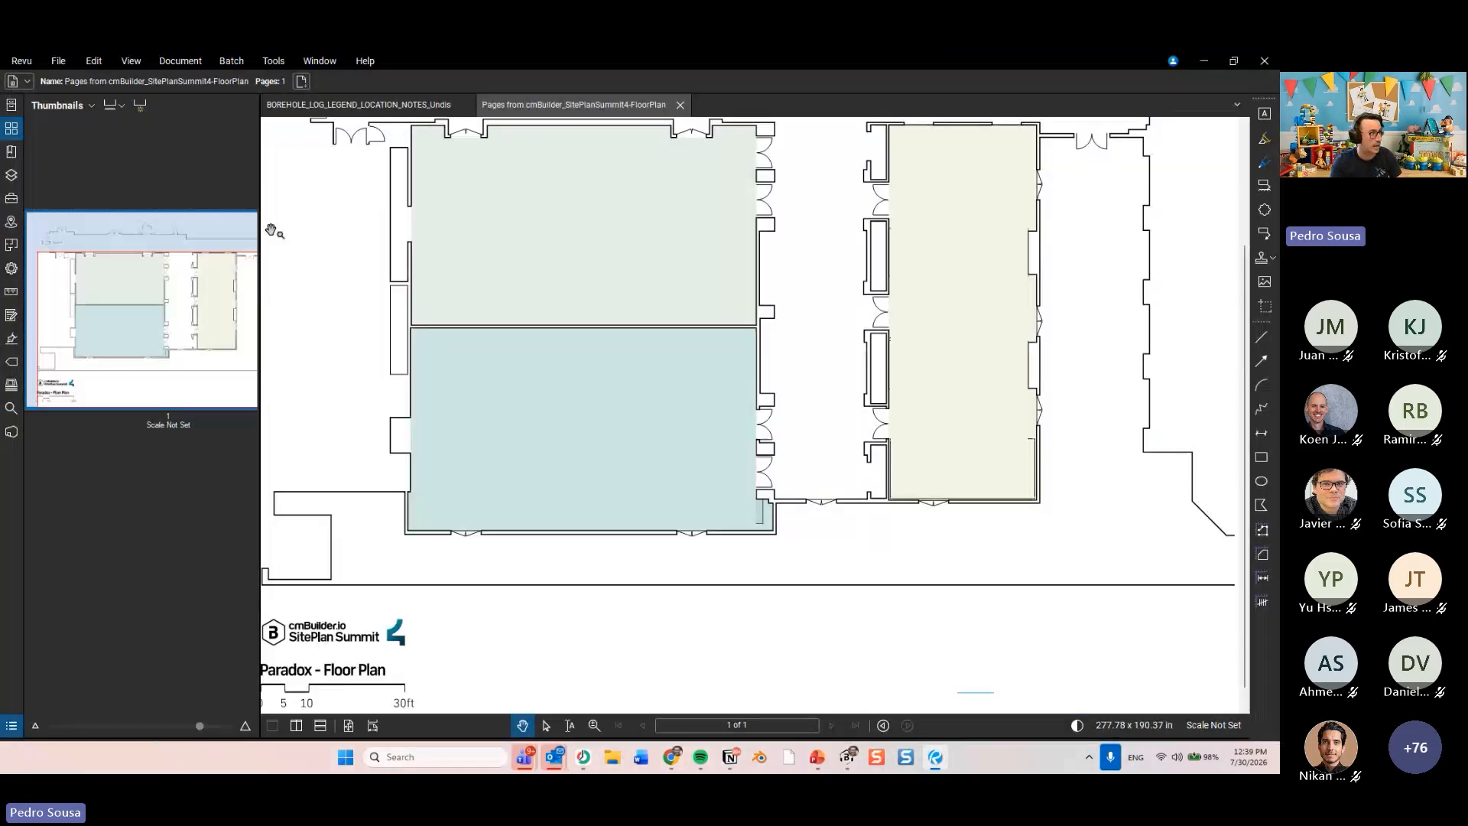
click(358, 106)
scroll(776, 390, down, 10)
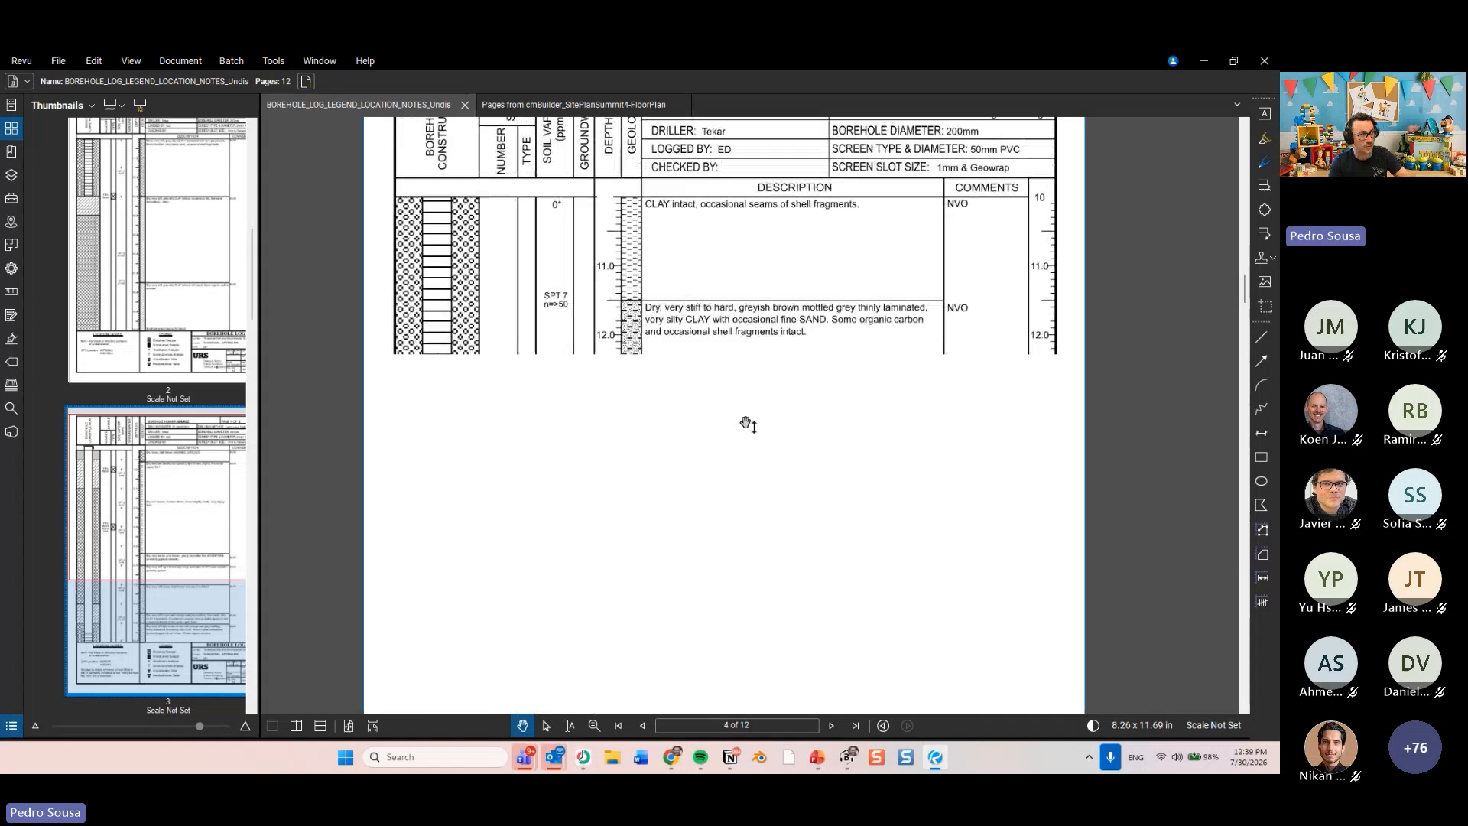
scroll(742, 432, down, 15)
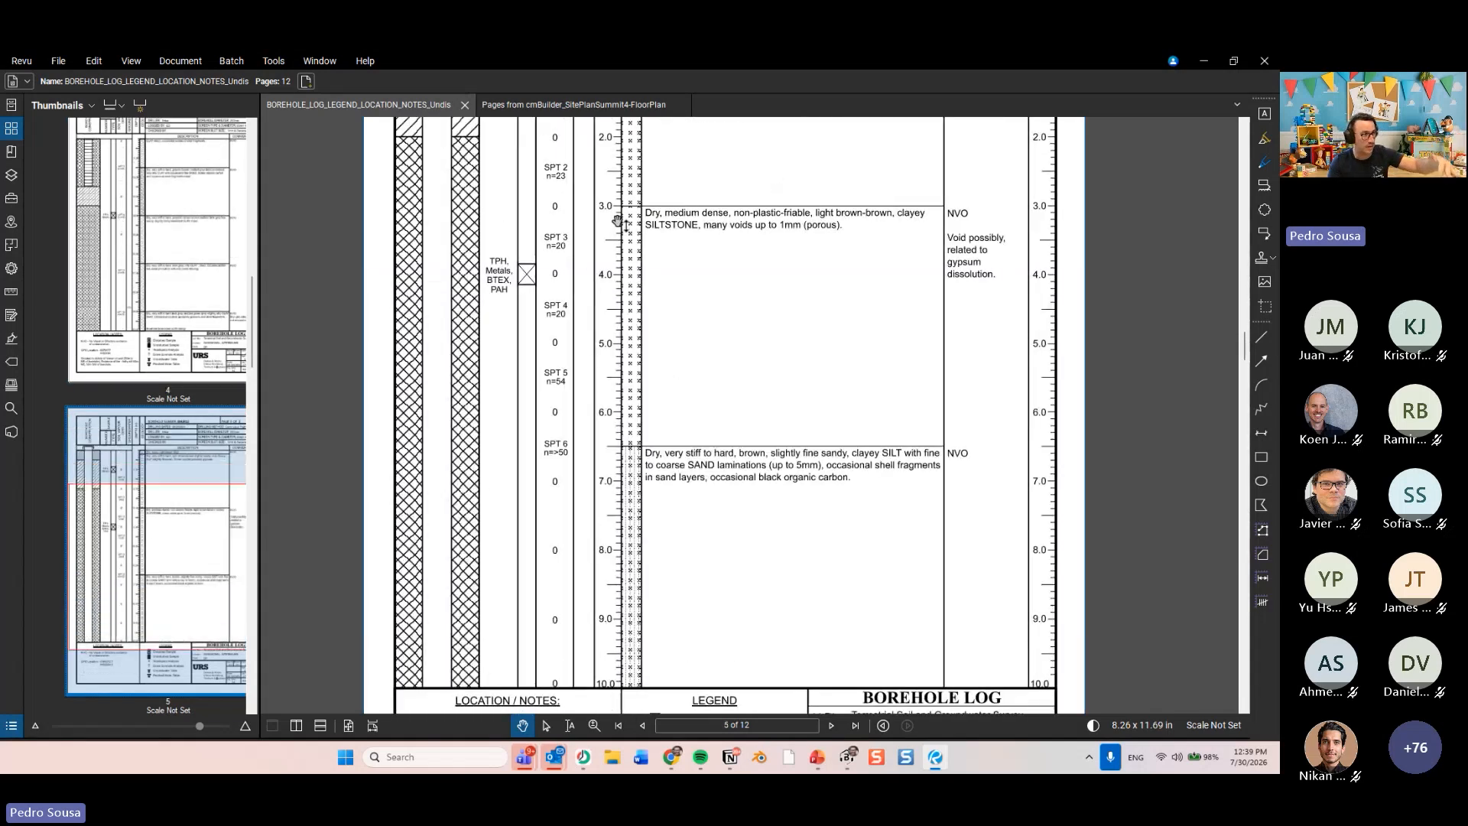
scroll(548, 339, down, 15)
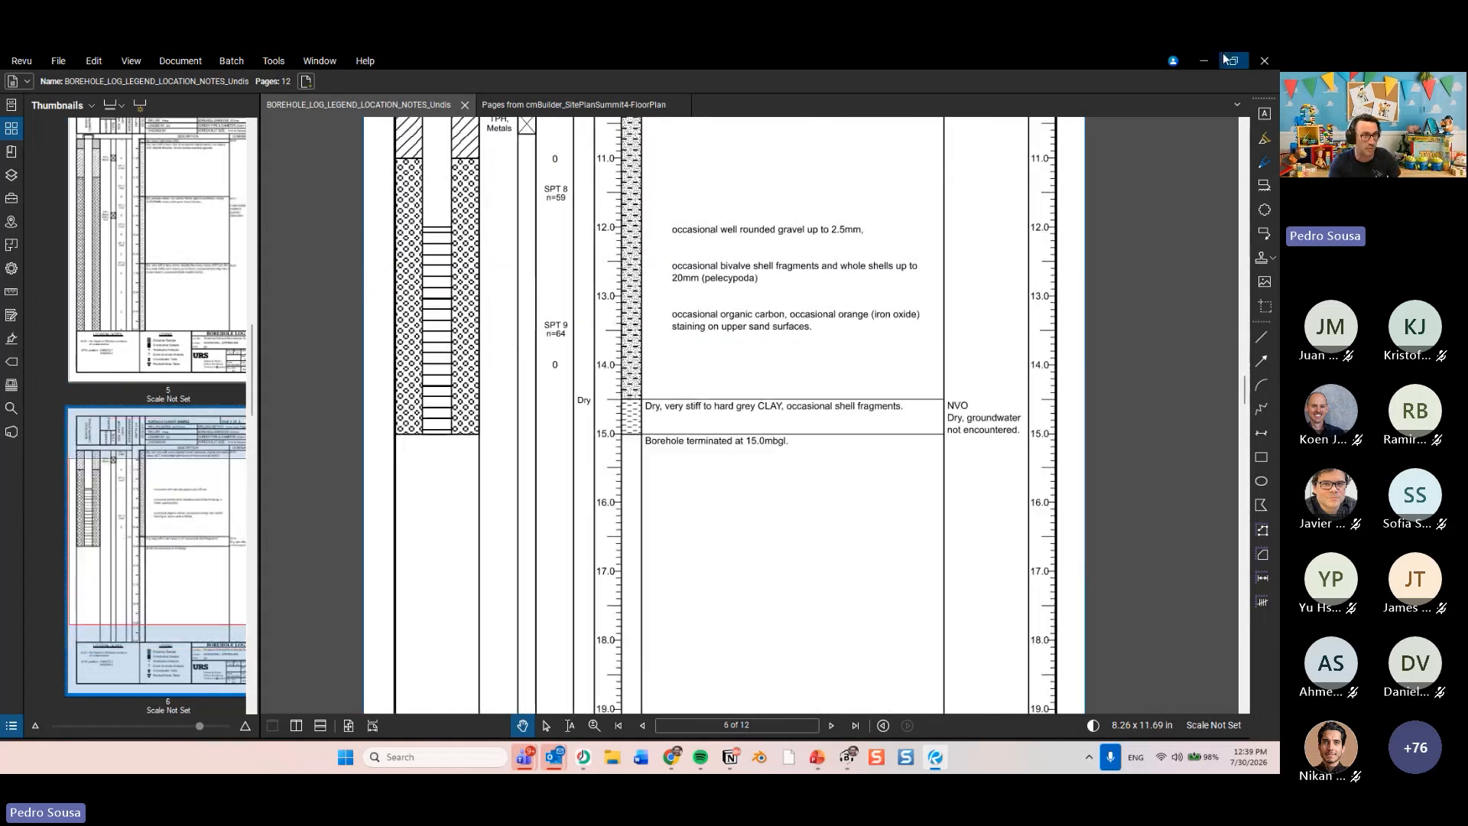
click(1203, 61)
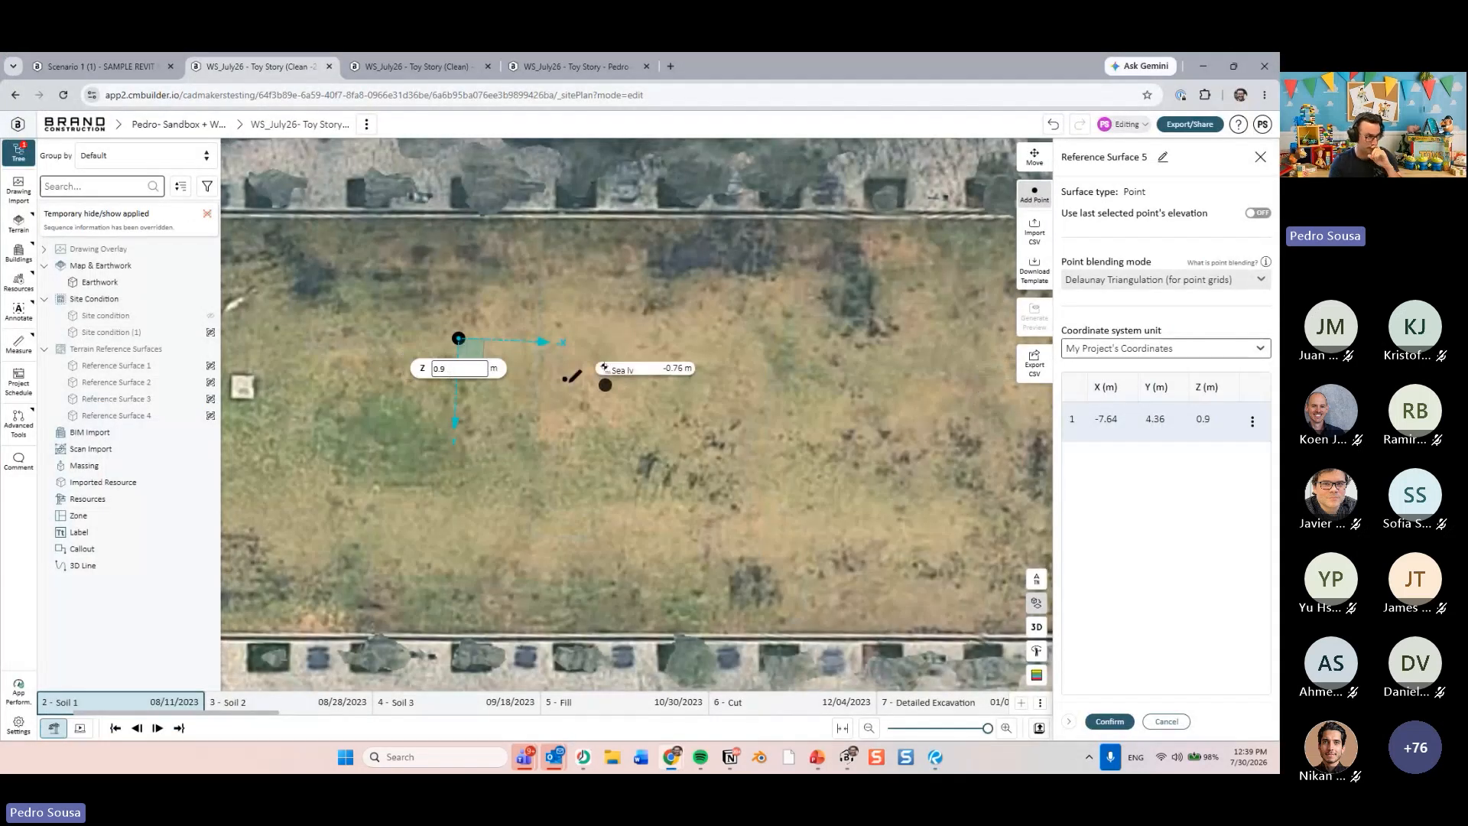
- Set the first point's elevation to -2.00 m and add a second point at about X -7.52, Y -7.39 m with elevation -2.5 m
double_click(472, 369)
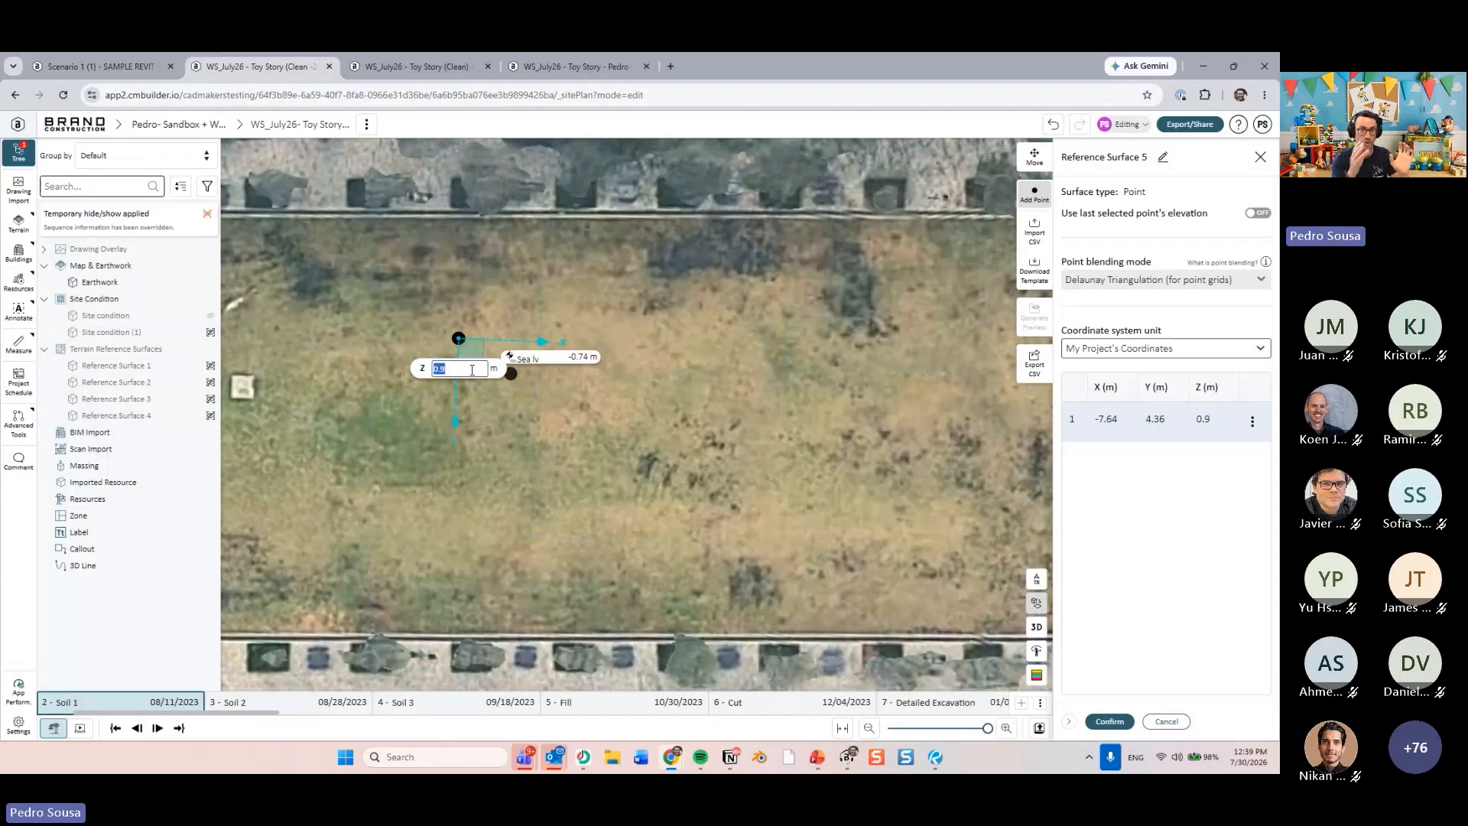
text(-)
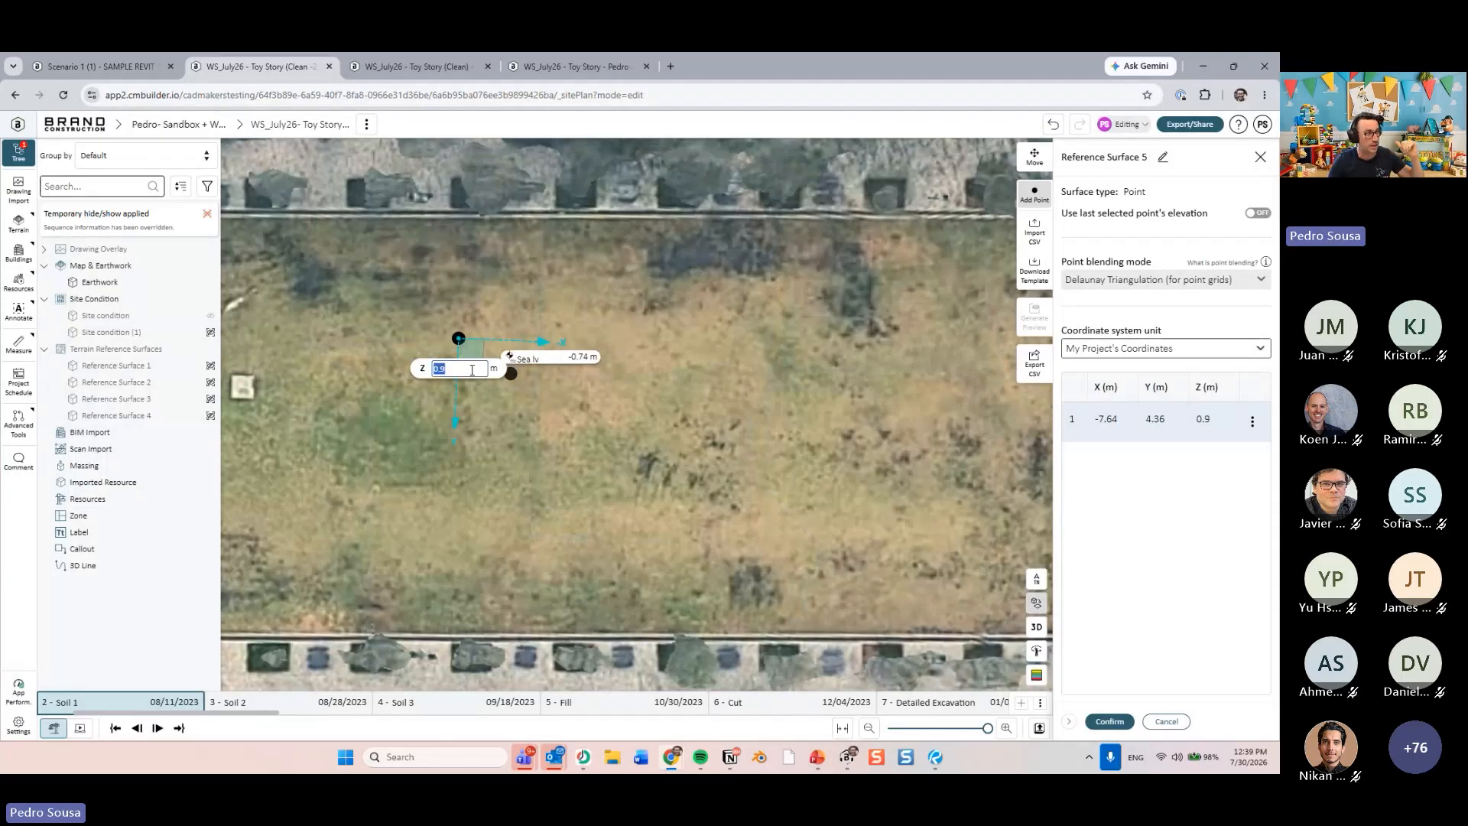
text(2.00)
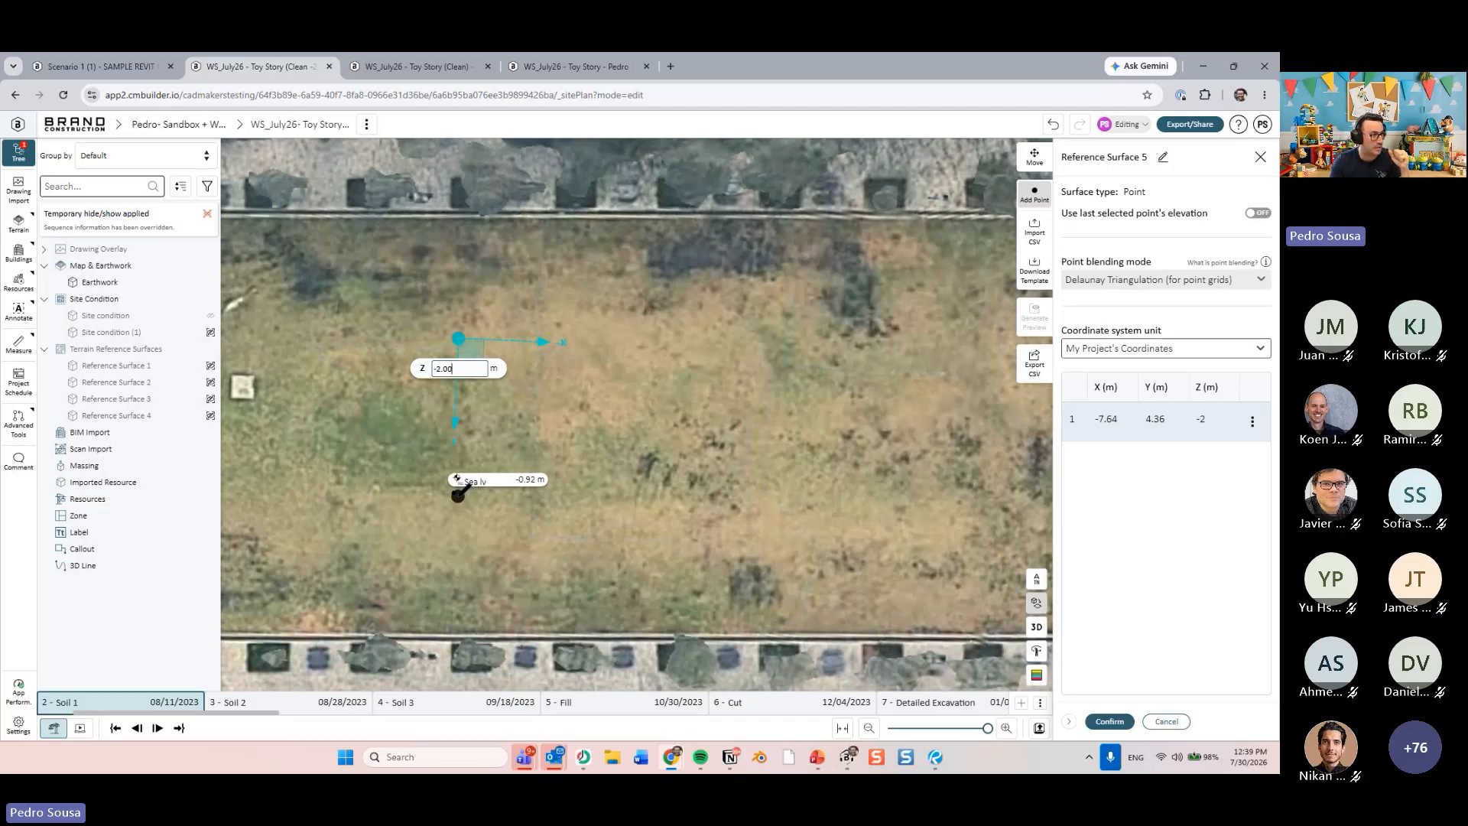
click(460, 495)
double_click(462, 526)
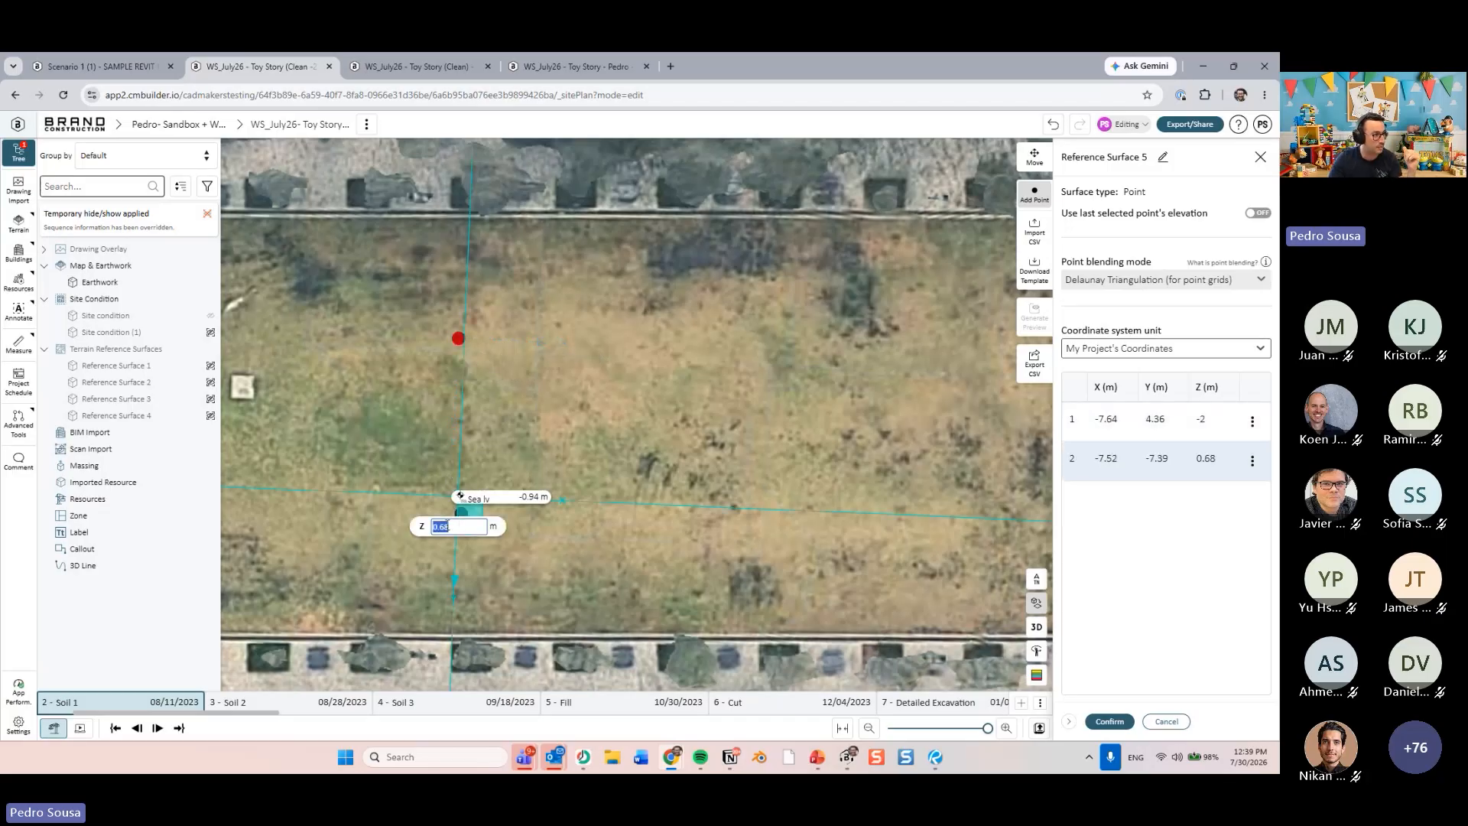
text(-2.5)
key(Return)
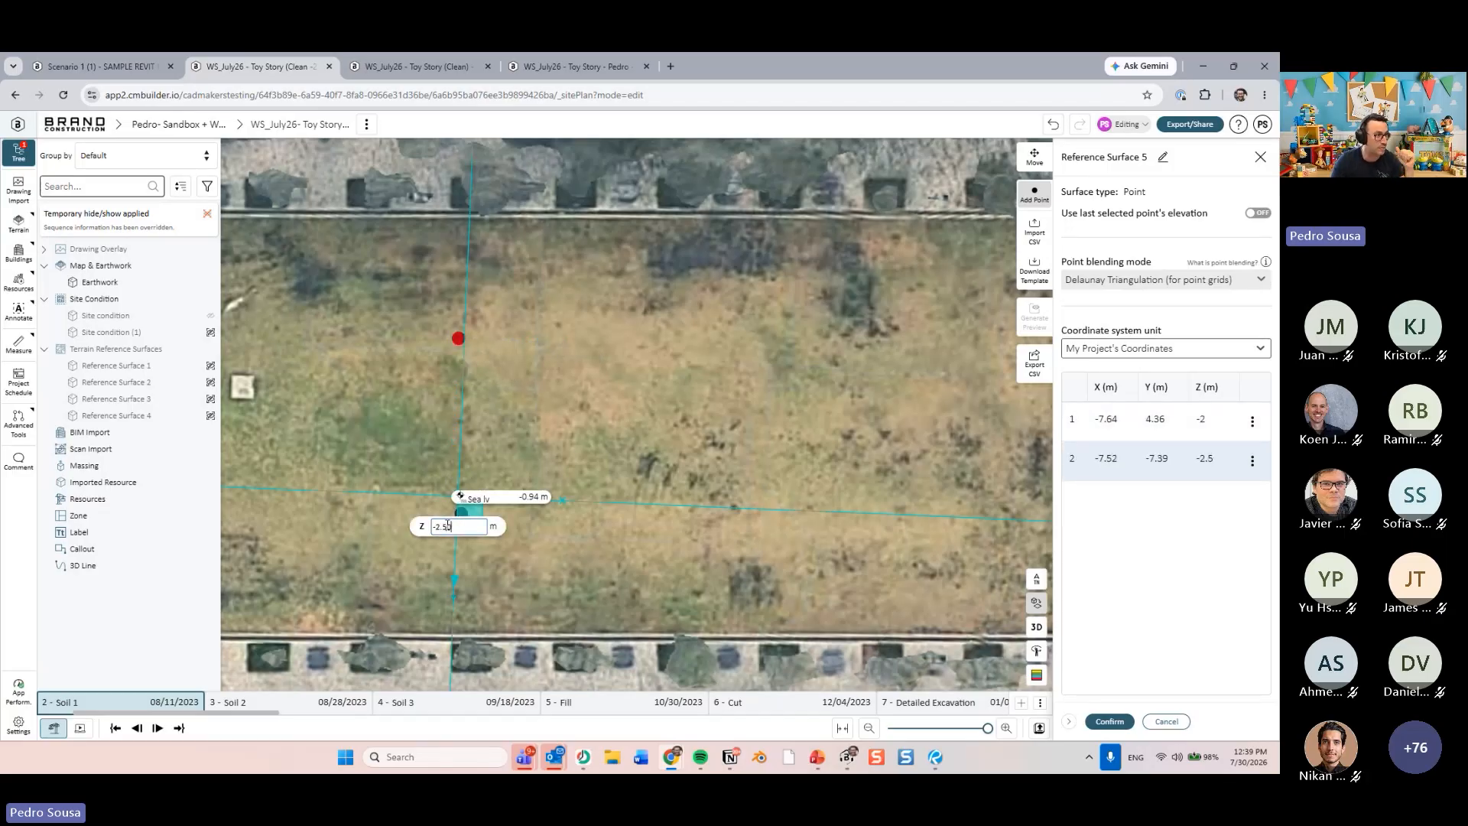
- Add a third point at about X 21.57, Y 4.82 with elevation -2.7 m and a fourth at about X 22.34, Y -7.72 with elevation -3.00 m
click(854, 337)
double_click(860, 371)
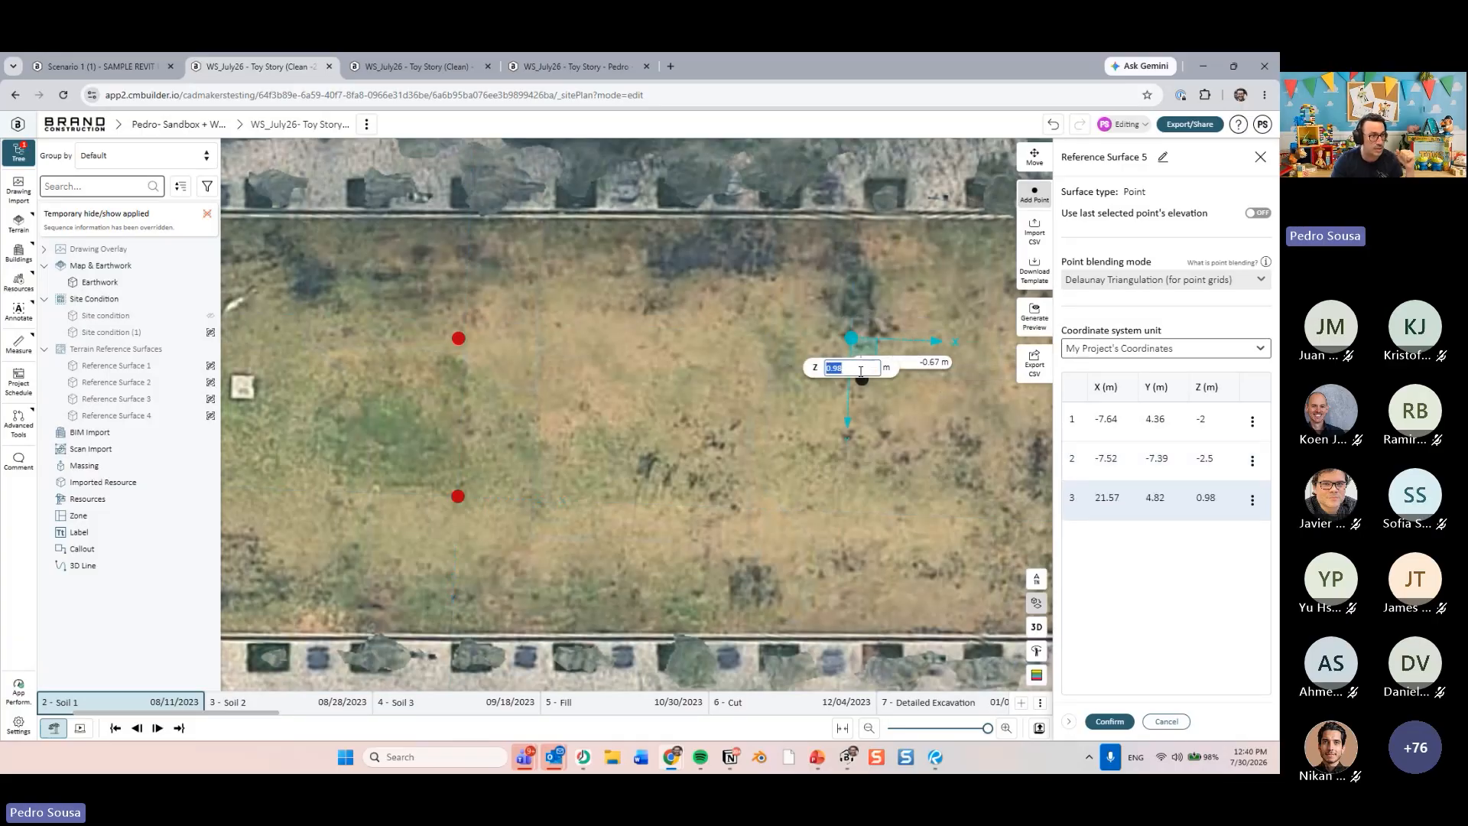
text(-2.7)
key(Return)
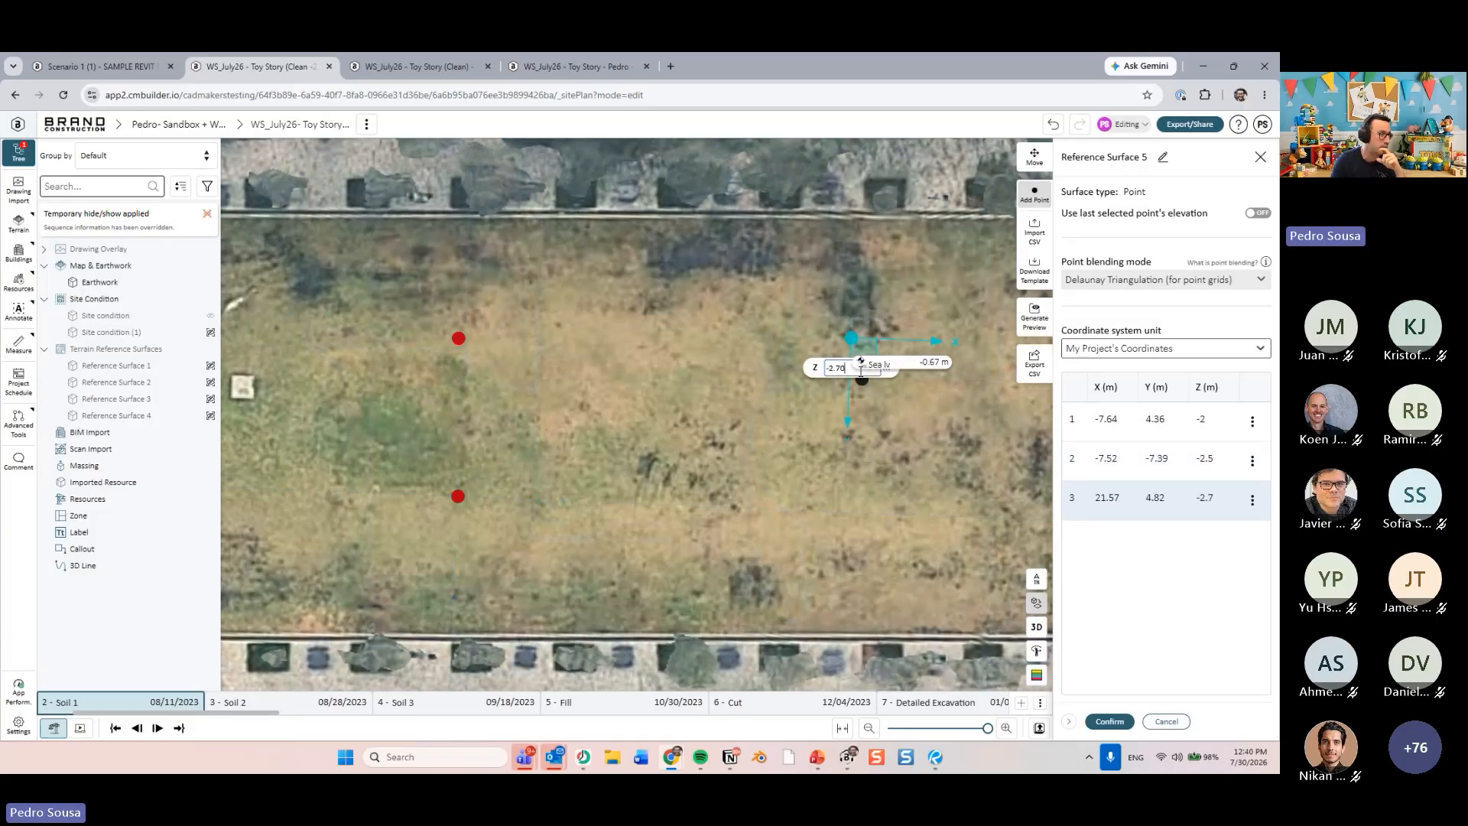
click(859, 506)
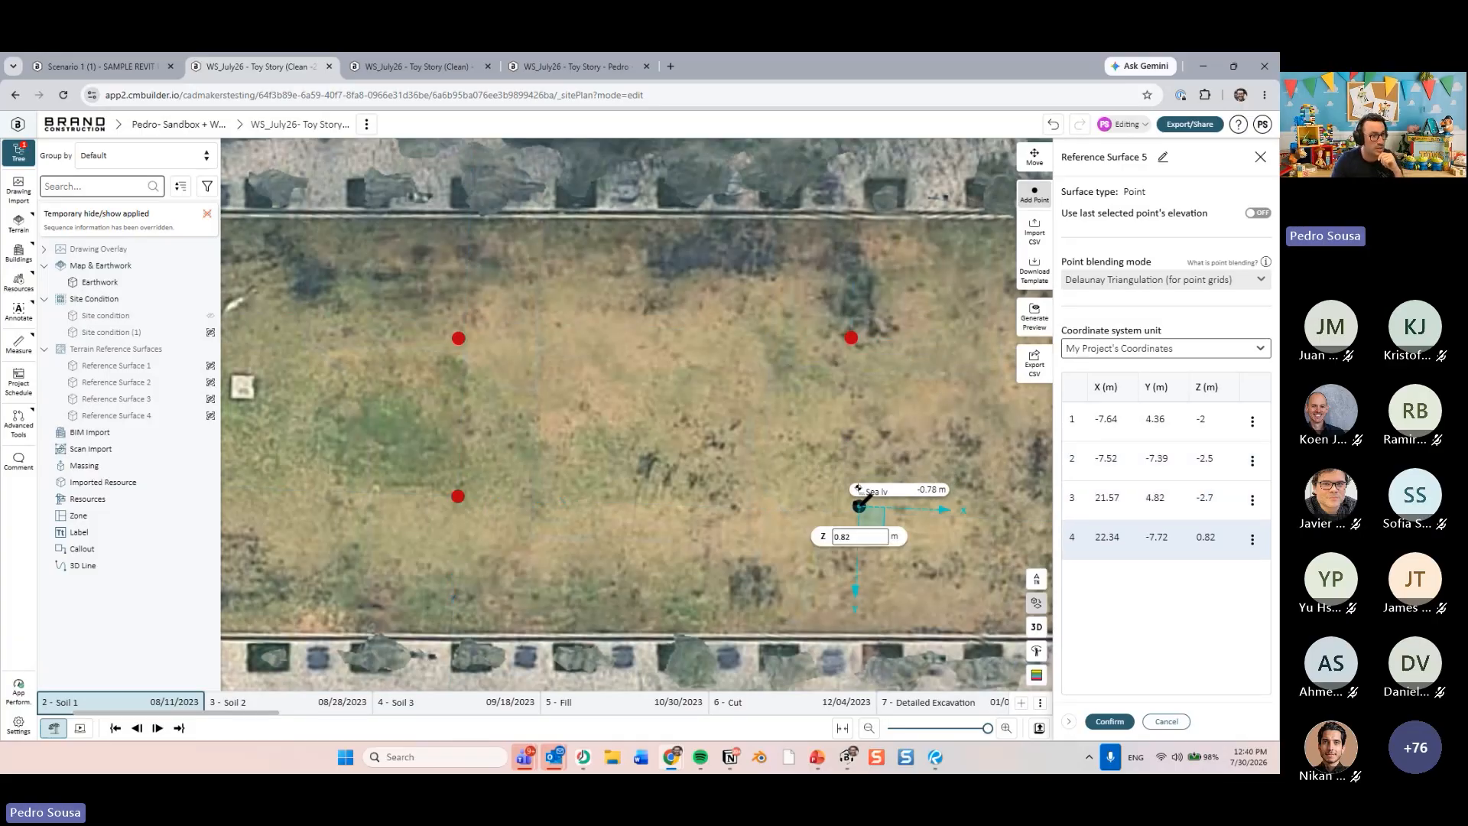
double_click(864, 537)
text(-3.00)
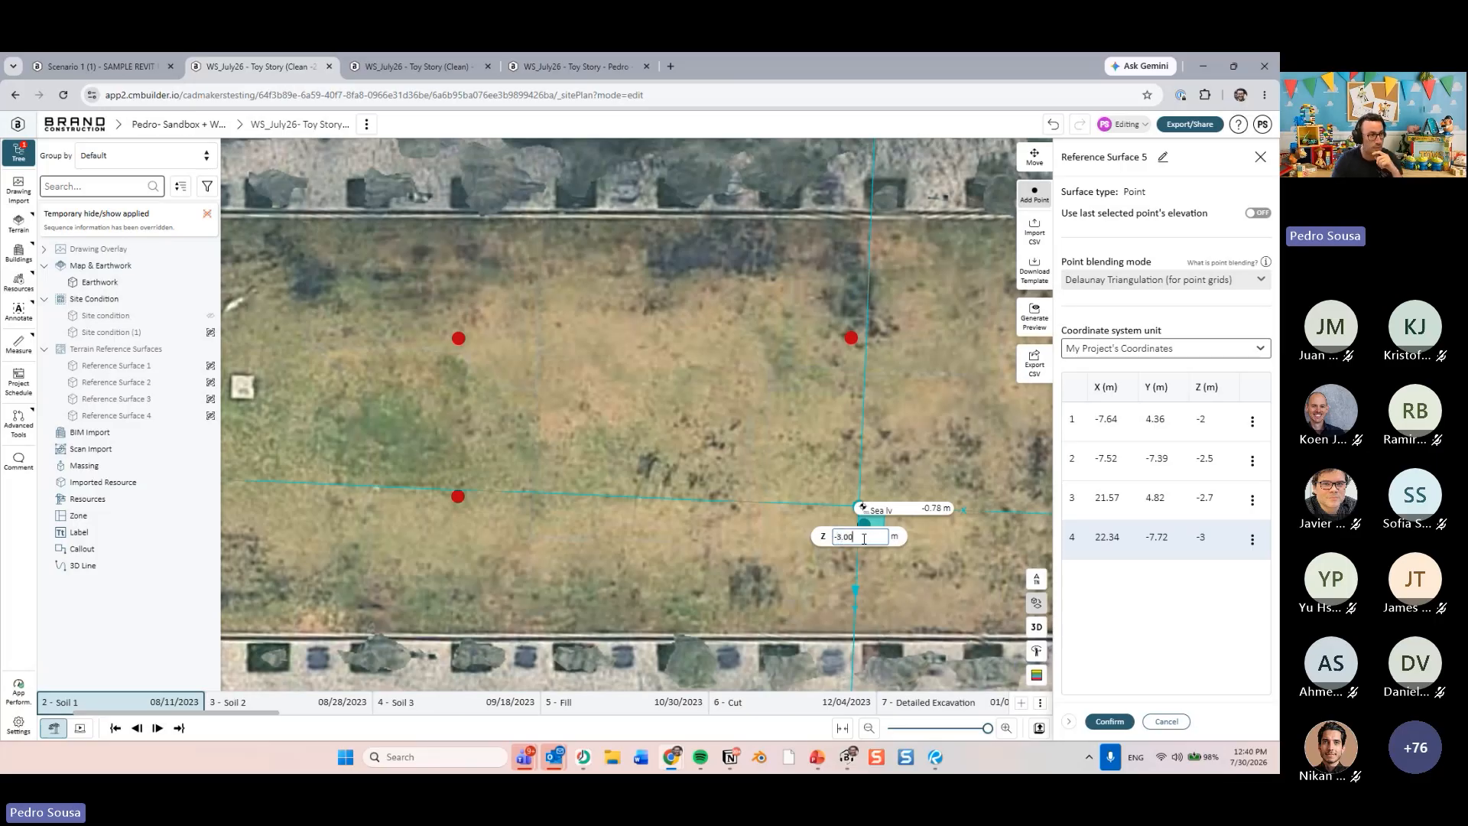
- Rename the new reference surface as Soil 1 and finish creating it
click(1164, 159)
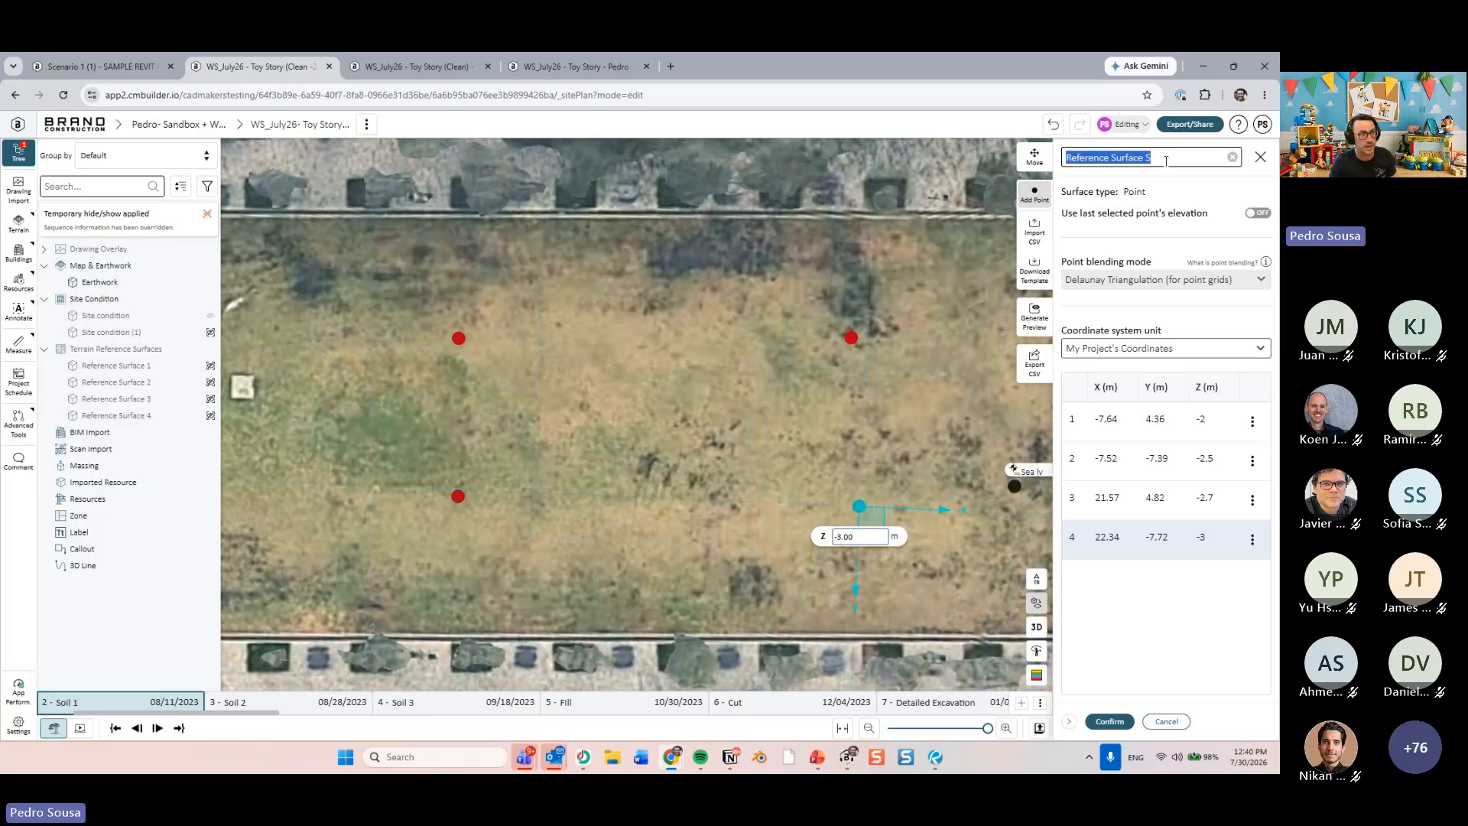
text(sOIL)
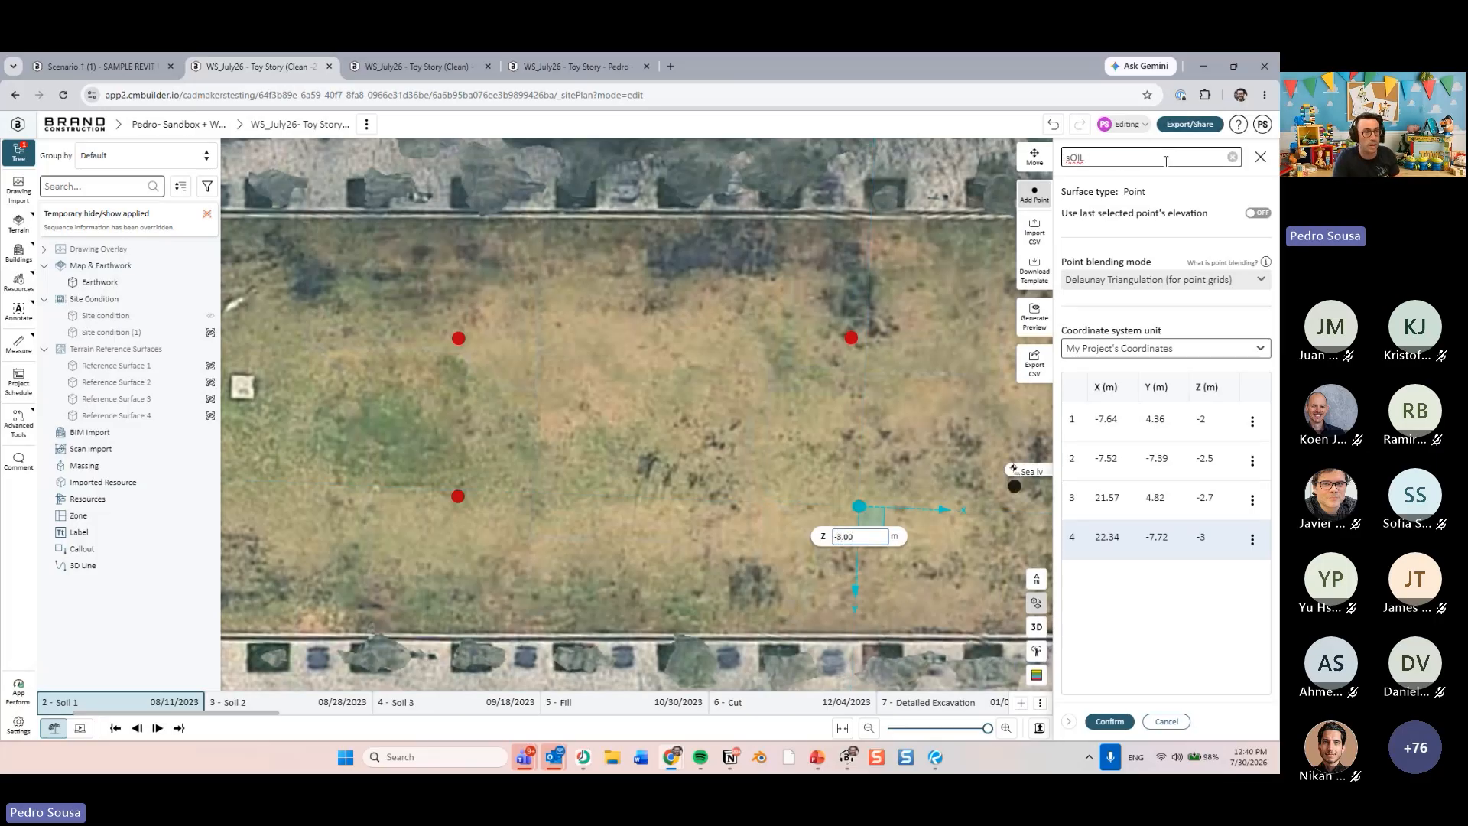
text( 1)
key(ctrl+a)
text(Soil 1)
key(Return)
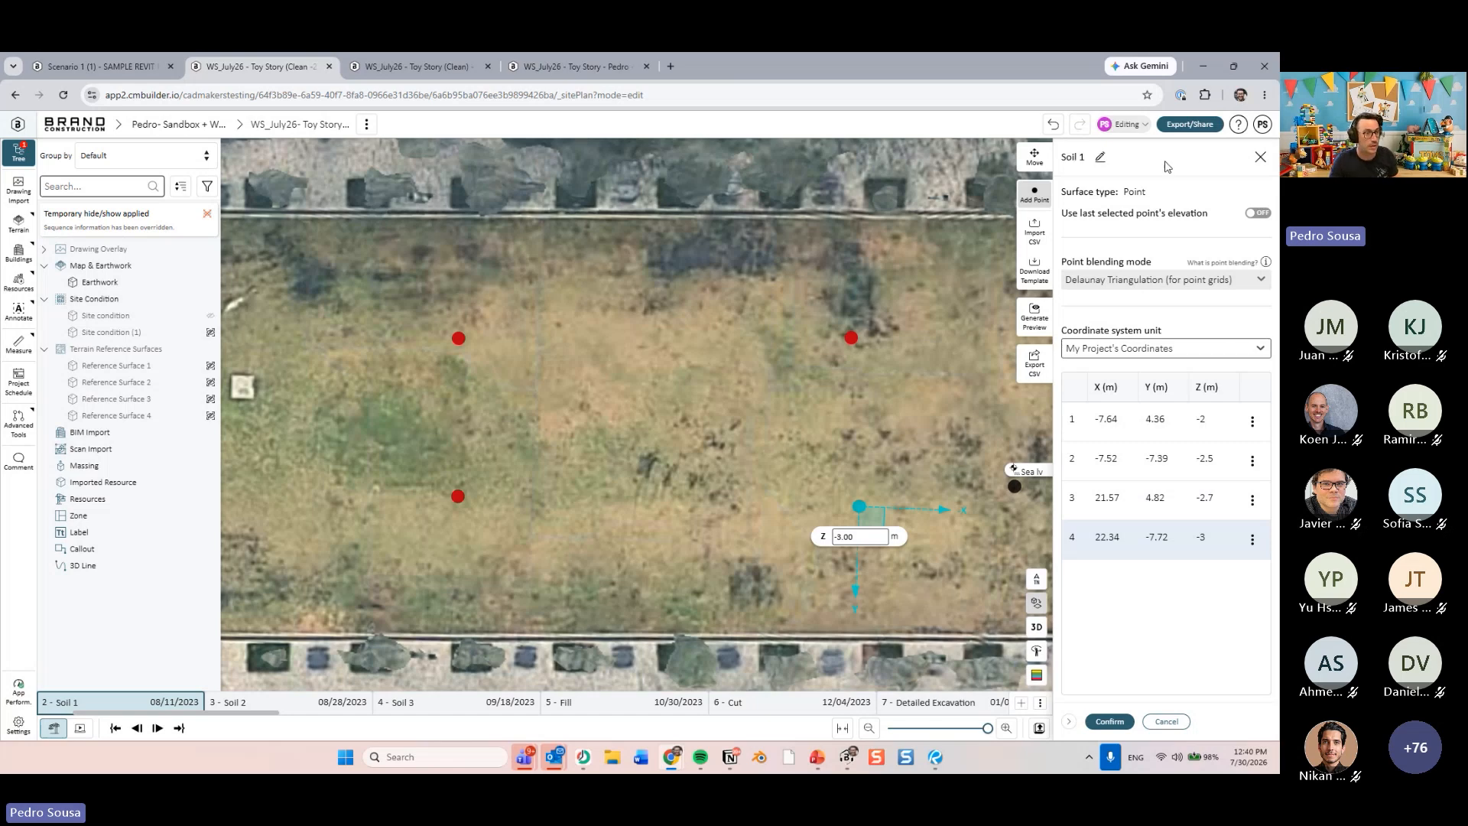
click(1110, 721)
- Reopen the Soil 1 surface in a 3D view, export its points as a CSV file, and finish editing it
click(153, 433)
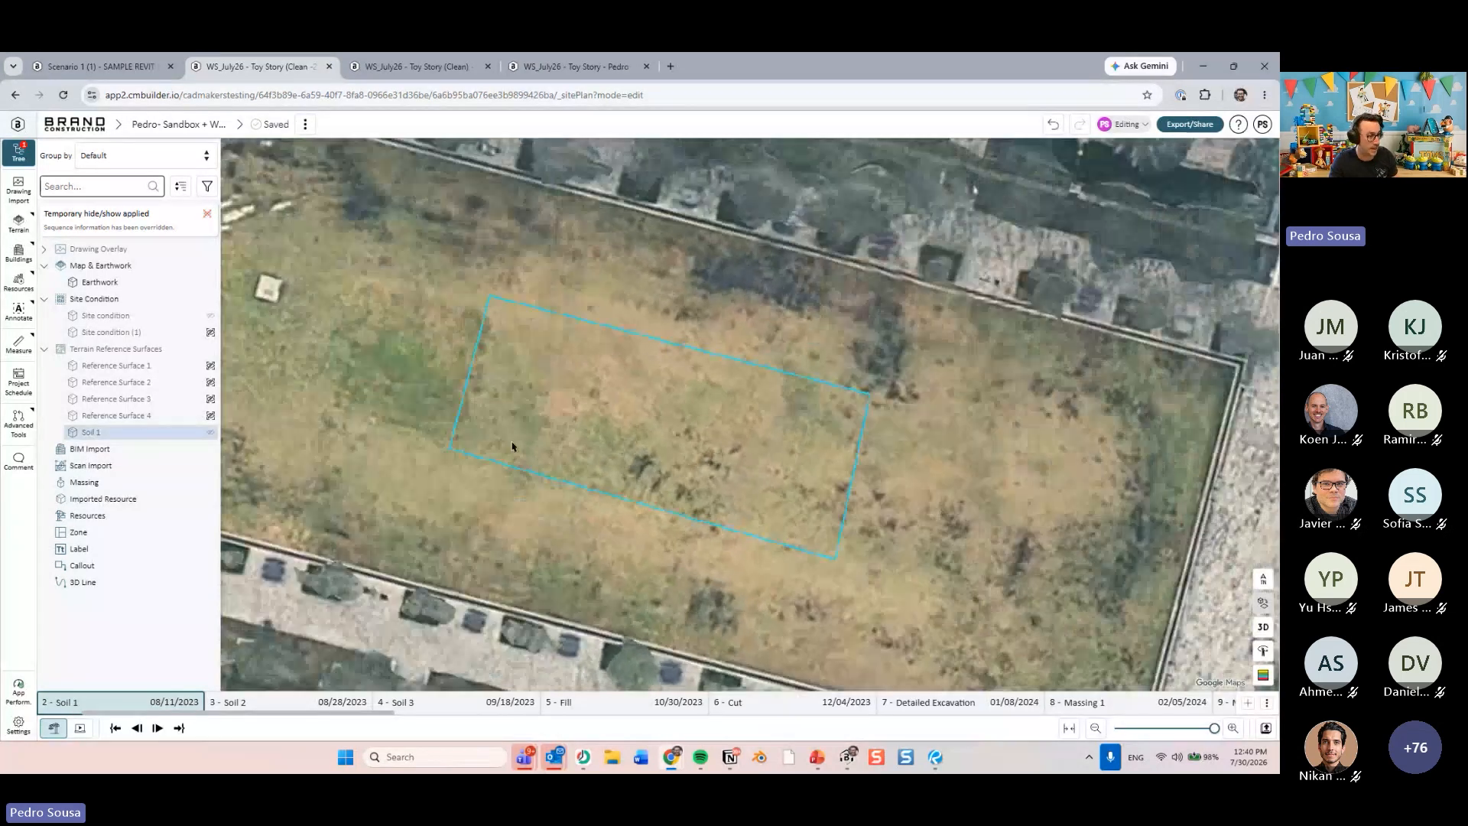
middle_drag(512, 443, 611, 410)
click(611, 410)
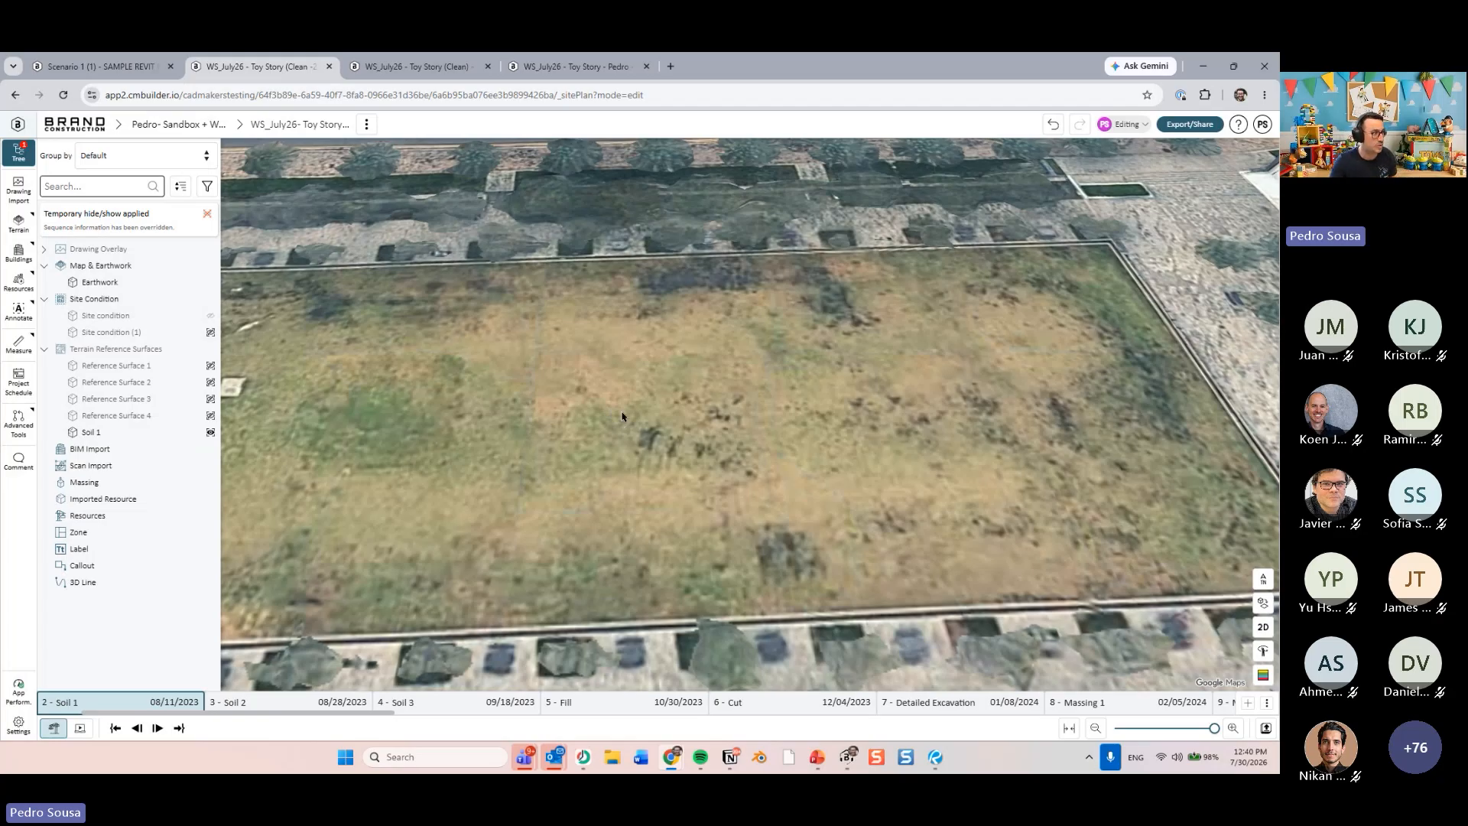
click(184, 434)
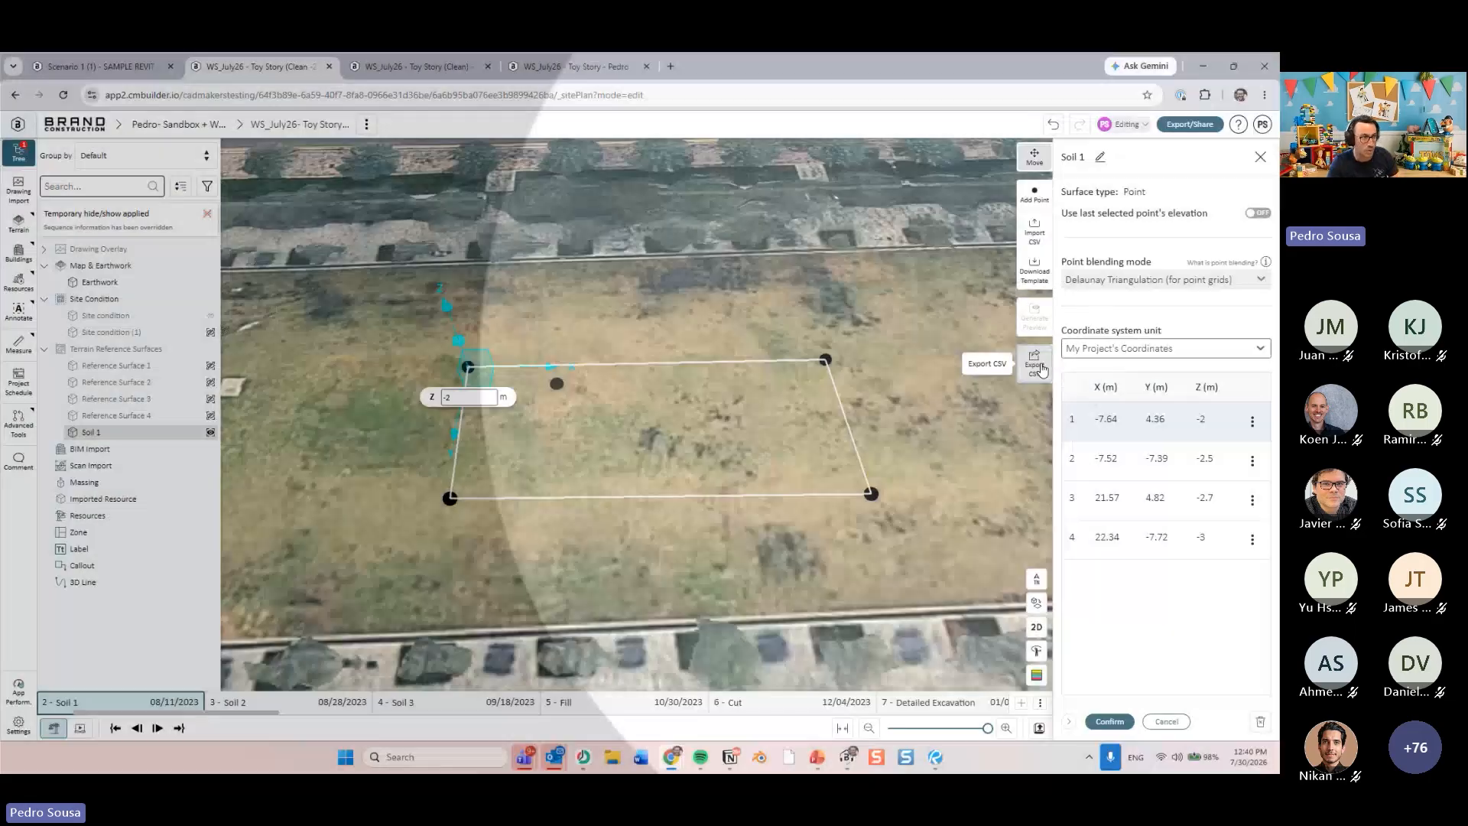
click(1042, 370)
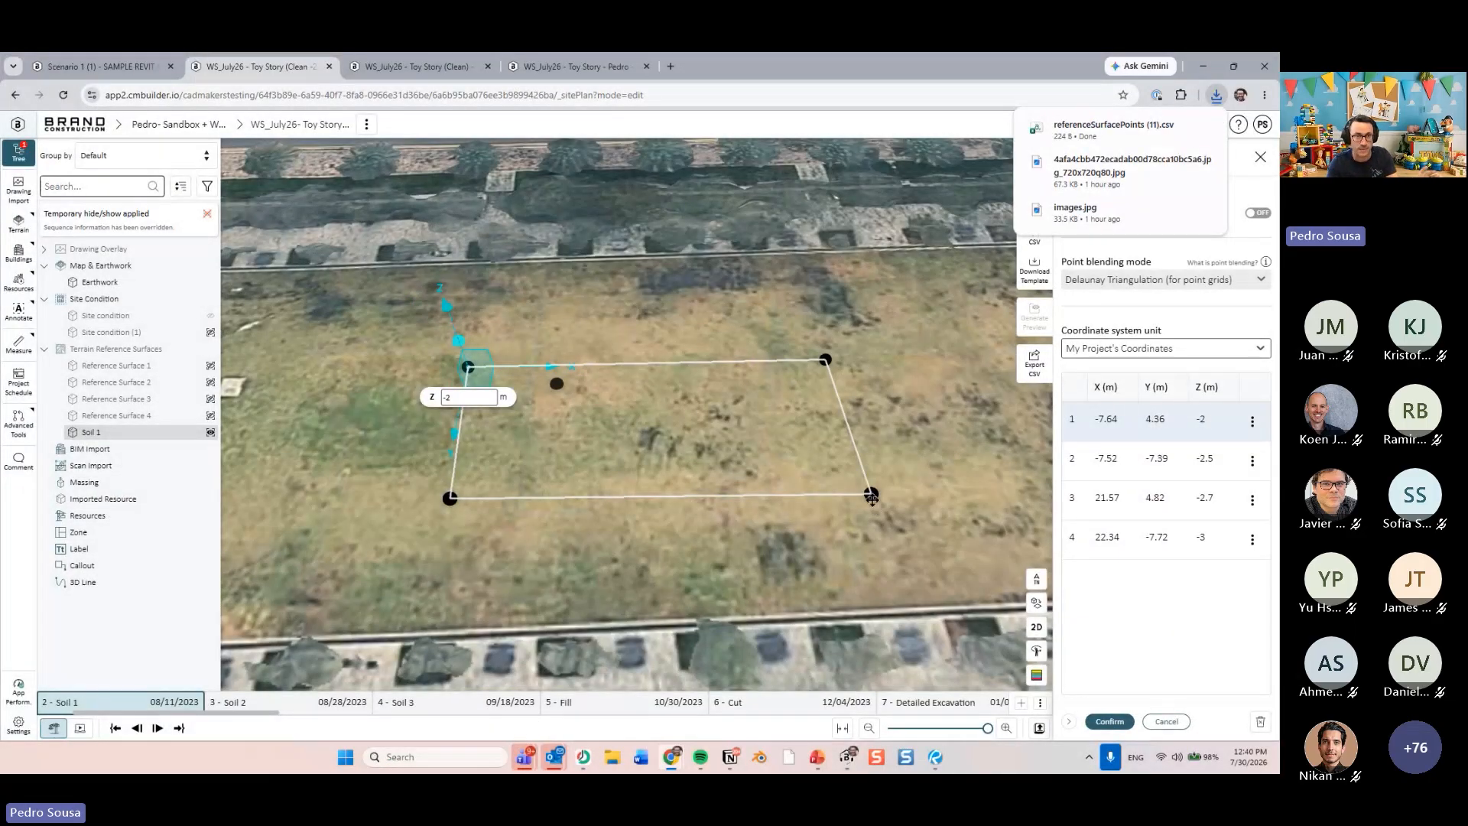
click(1124, 723)
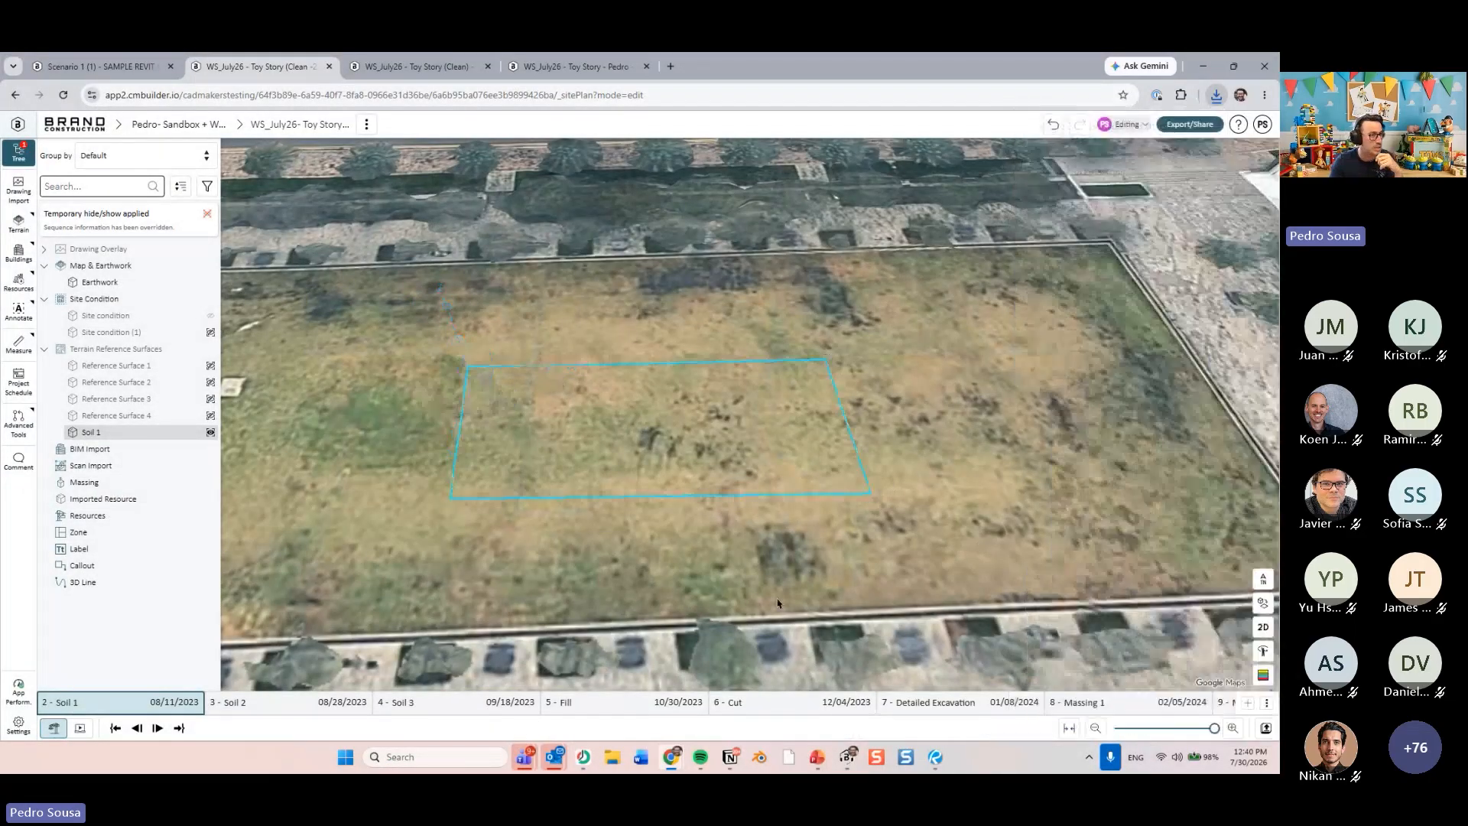
- Create another surface from points by importing referenceSurfacePoints (11).csv using My Project's Coordinates
click(179, 433)
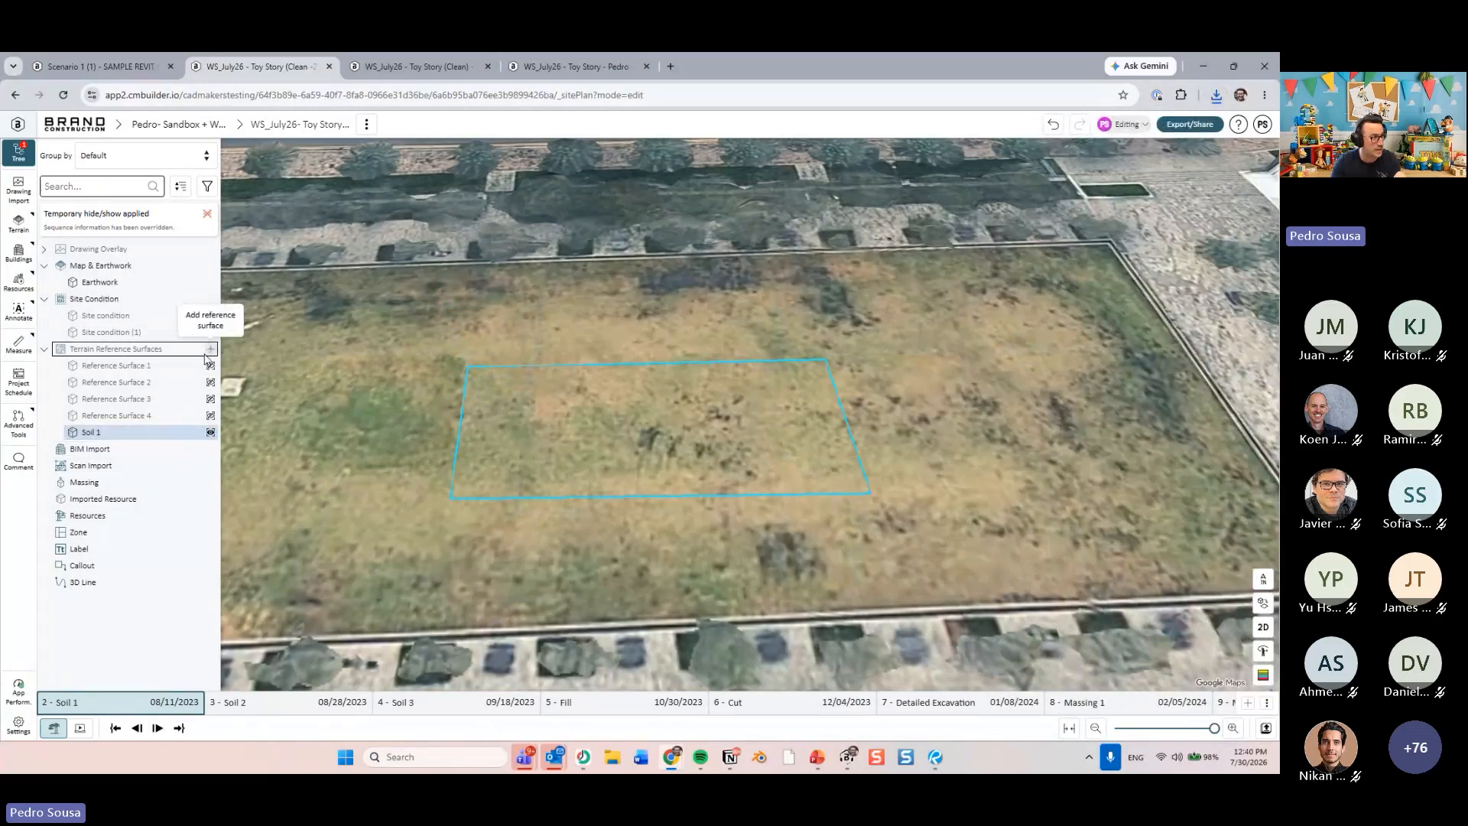
click(210, 349)
click(1139, 191)
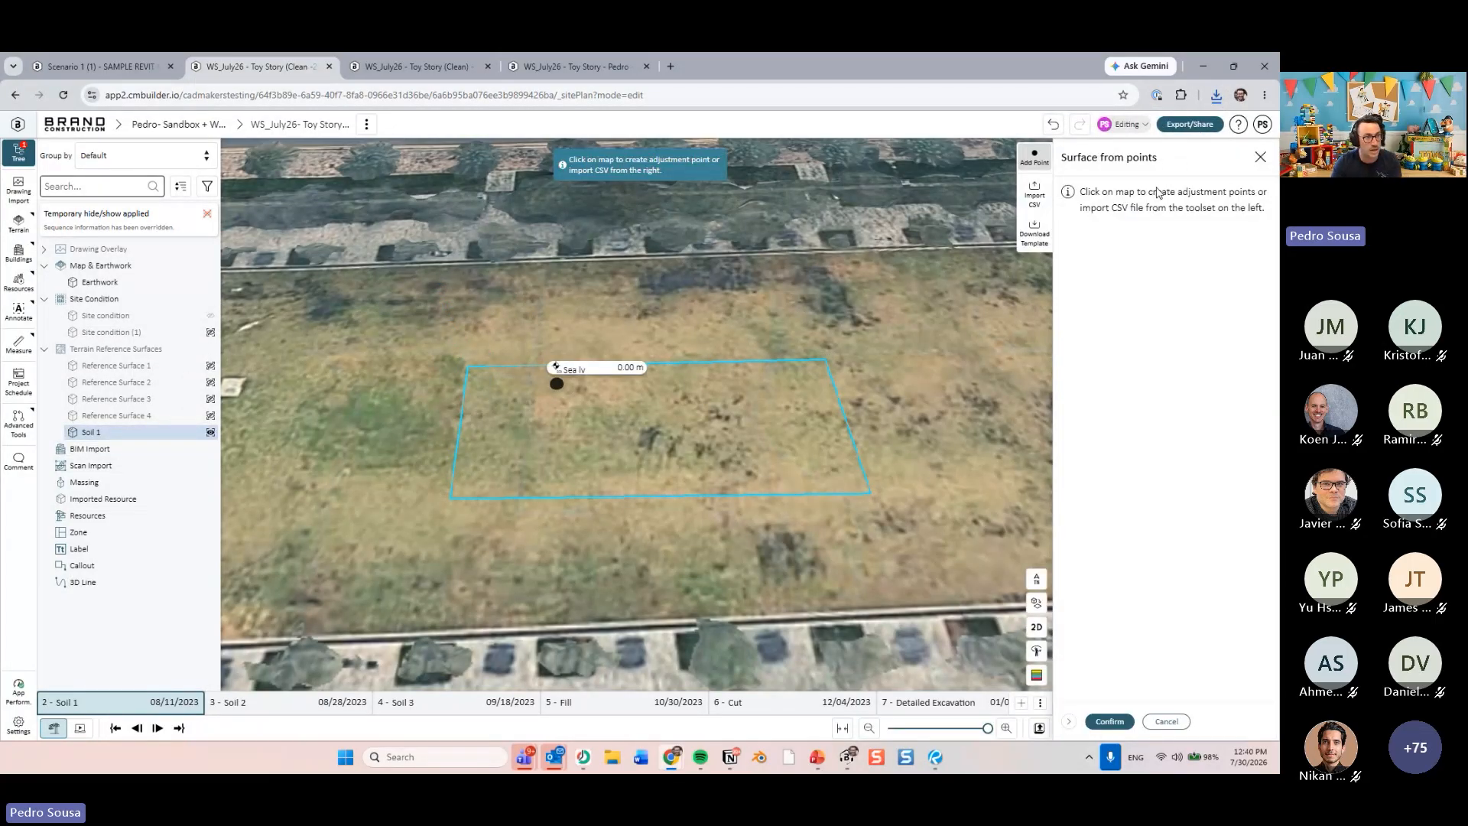
click(1033, 196)
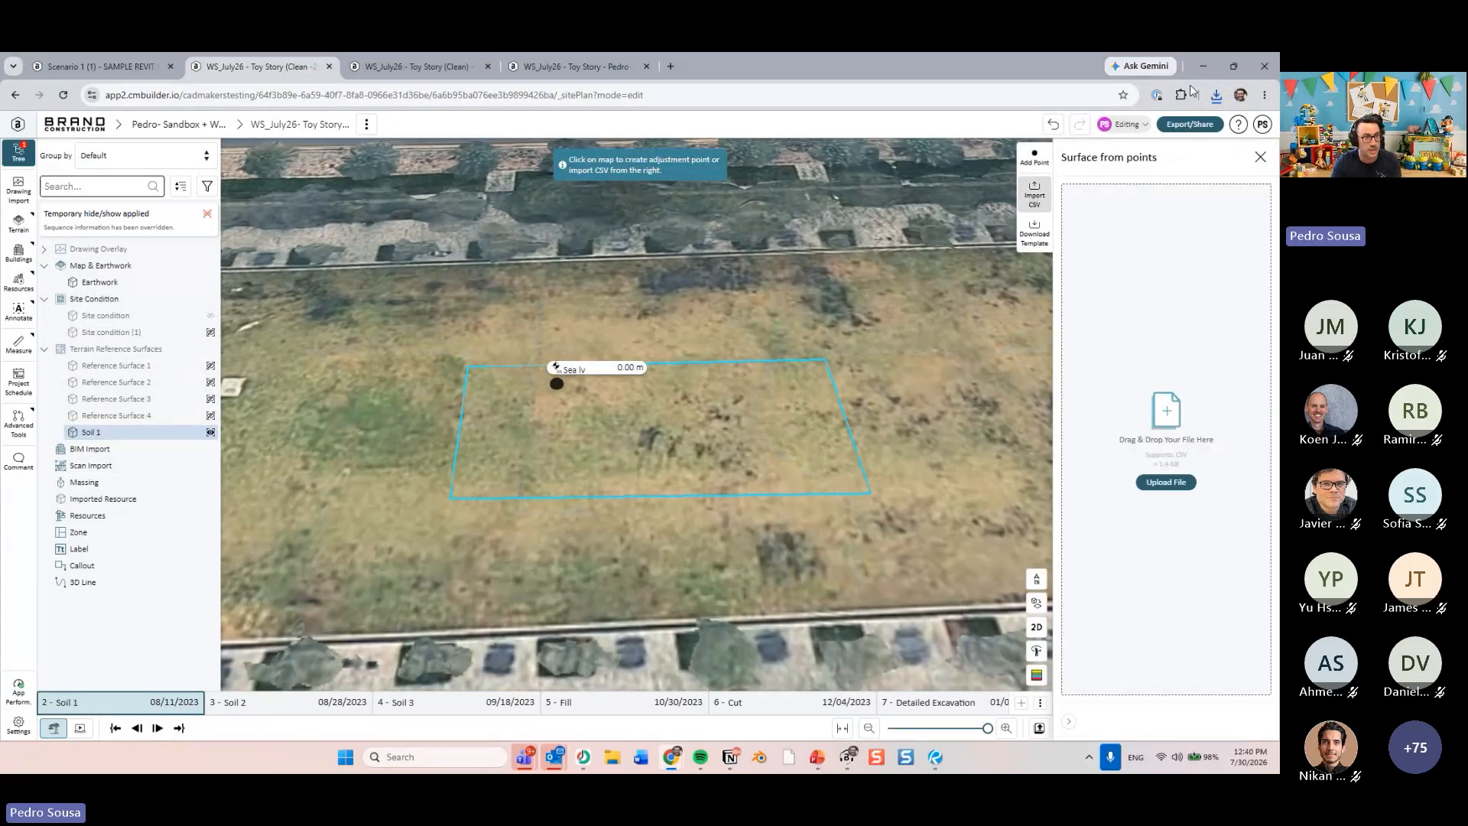
click(1216, 98)
drag(1107, 156, 1169, 530)
right_drag(841, 528, 833, 566)
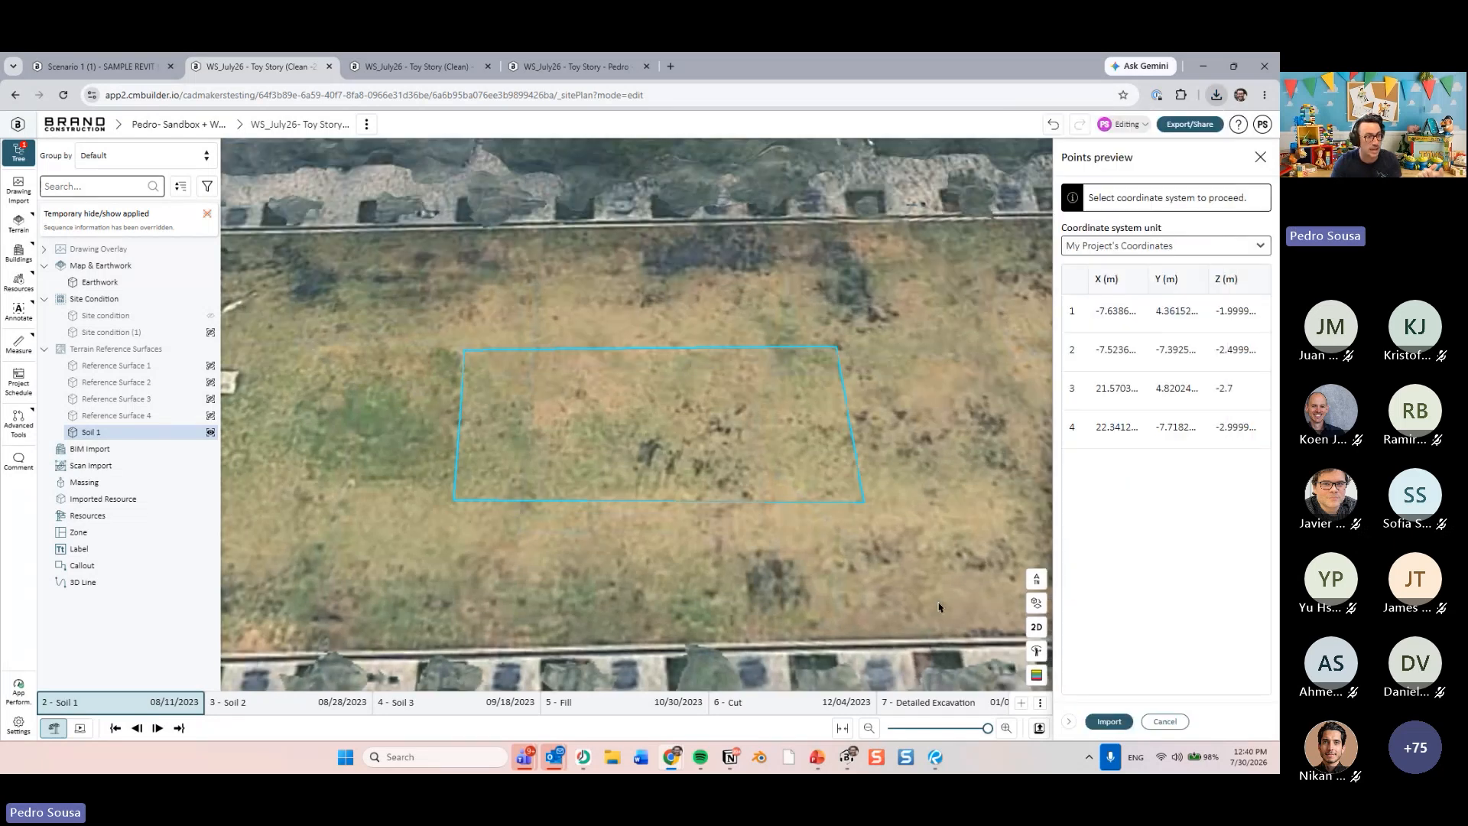
click(1110, 722)
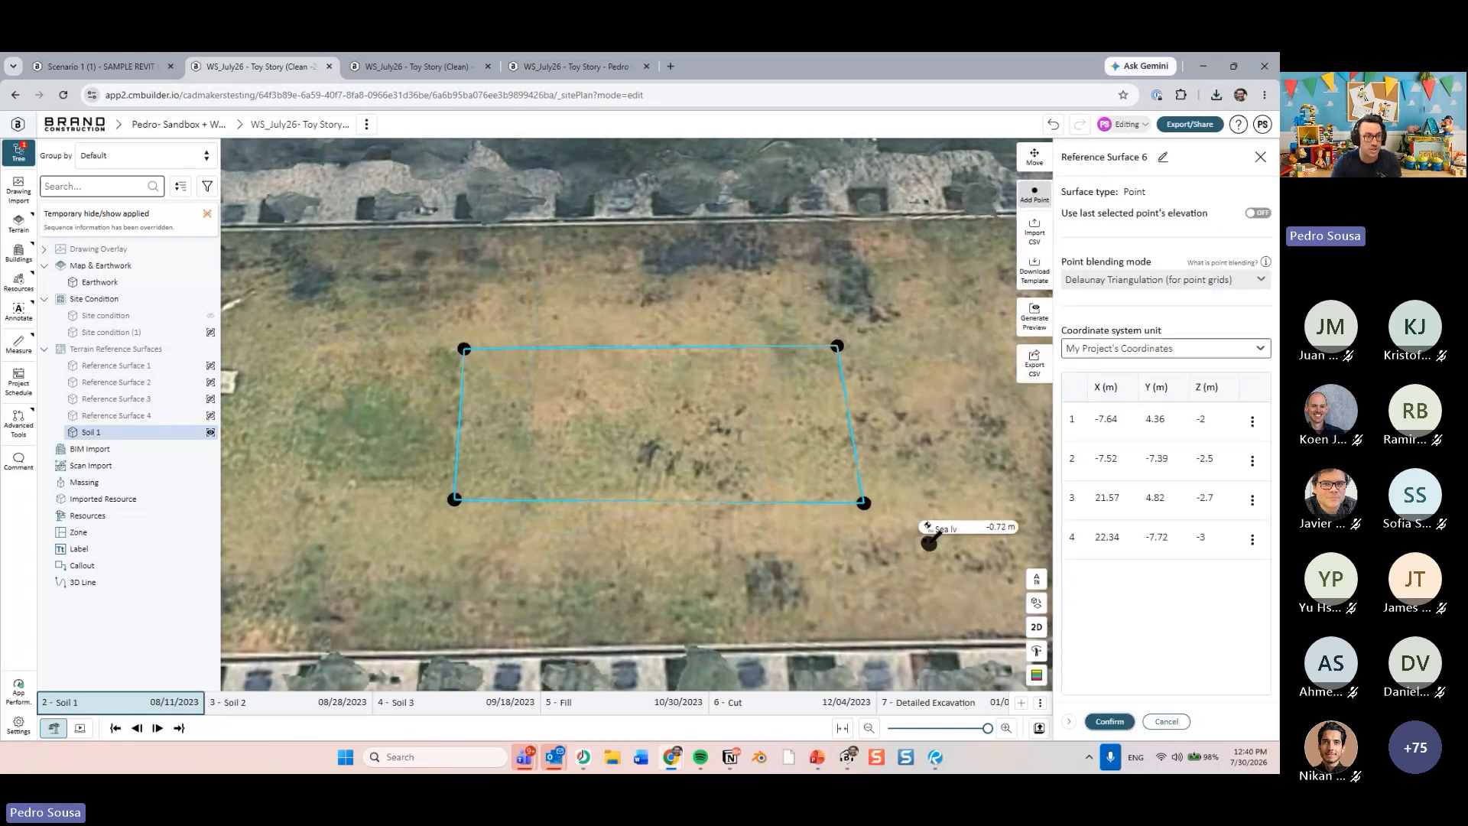
- Set the imported surface's elevations to -4 m for point 1 and -3.5 m for point 2
click(1222, 419)
click(1222, 419)
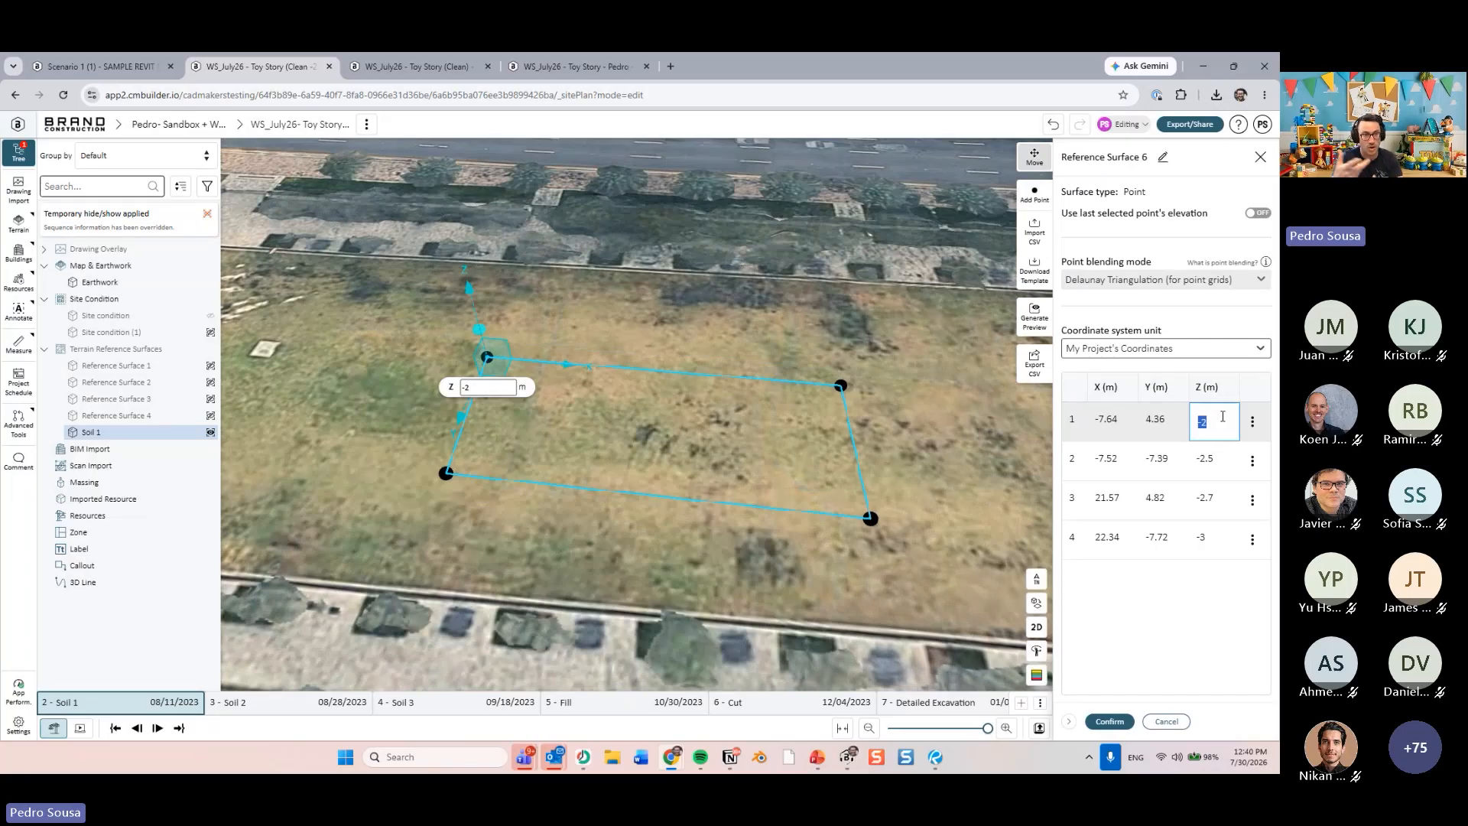
text(-4)
key(Return)
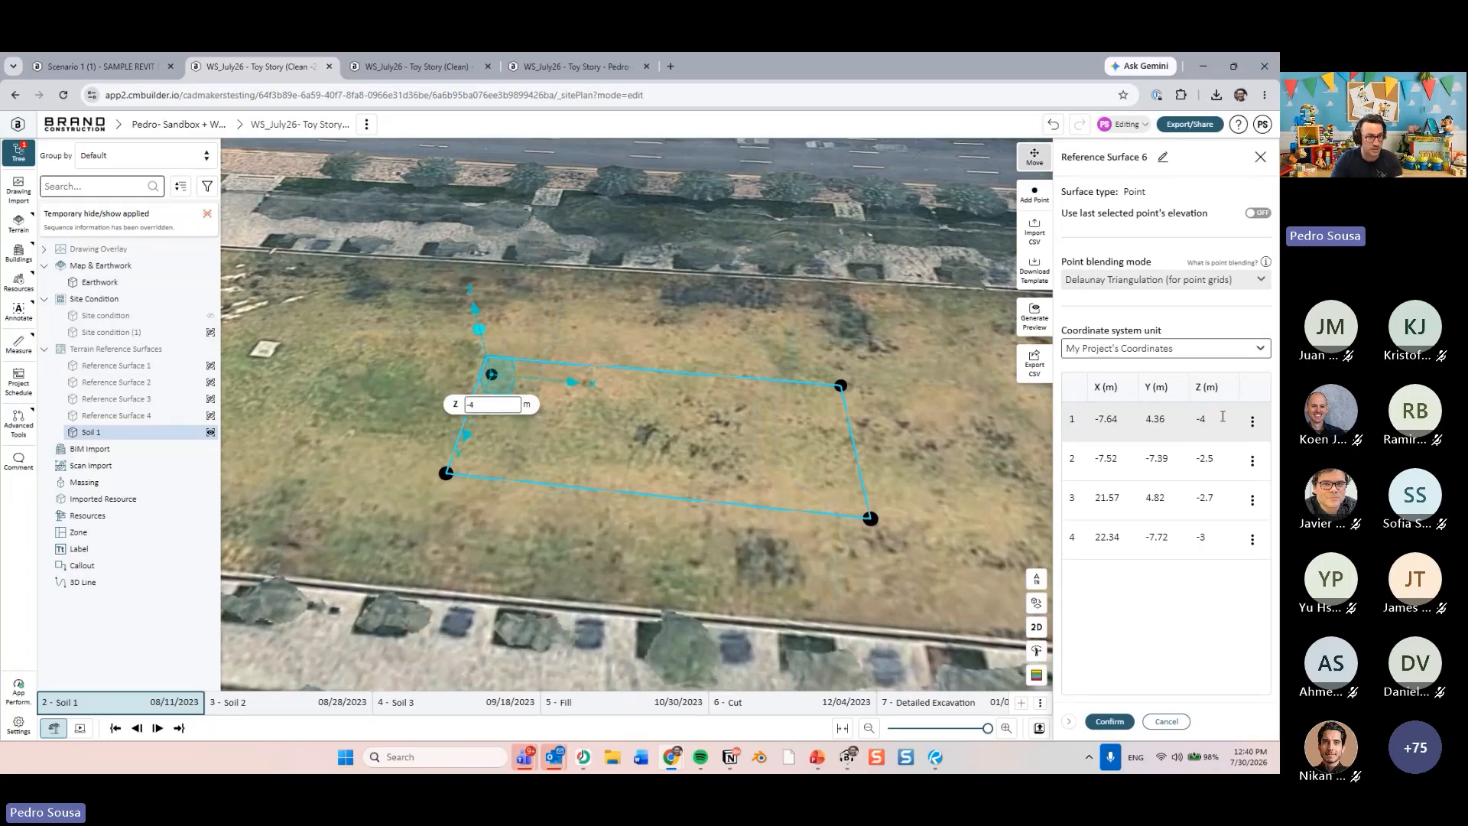
double_click(1216, 462)
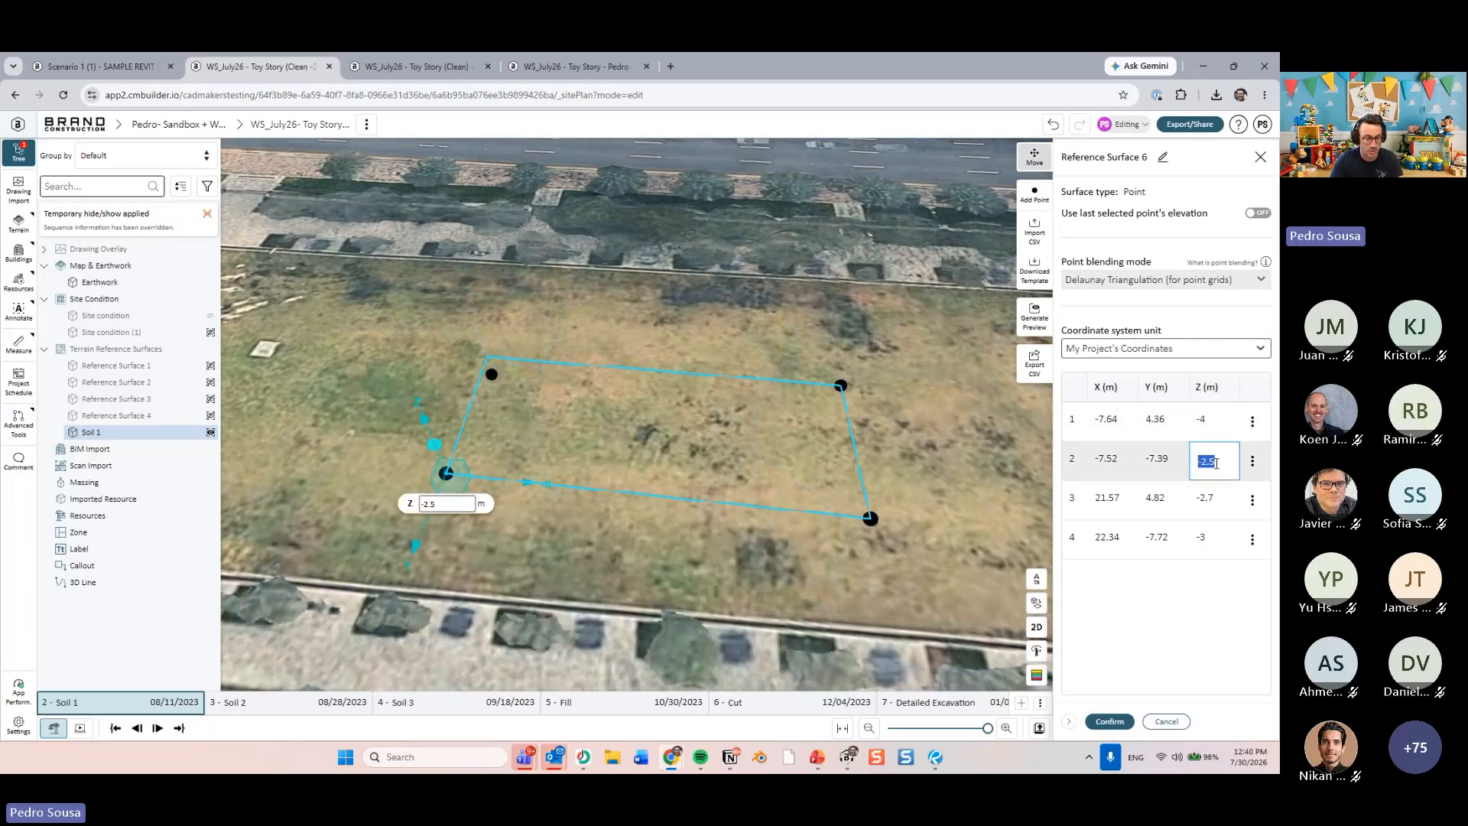
key(BackSpace)
text(-3.5)
key(Return)
- Set the elevation of point 3 to -3.5 m and point 4 to -4 m, and confirm the surface
double_click(1218, 498)
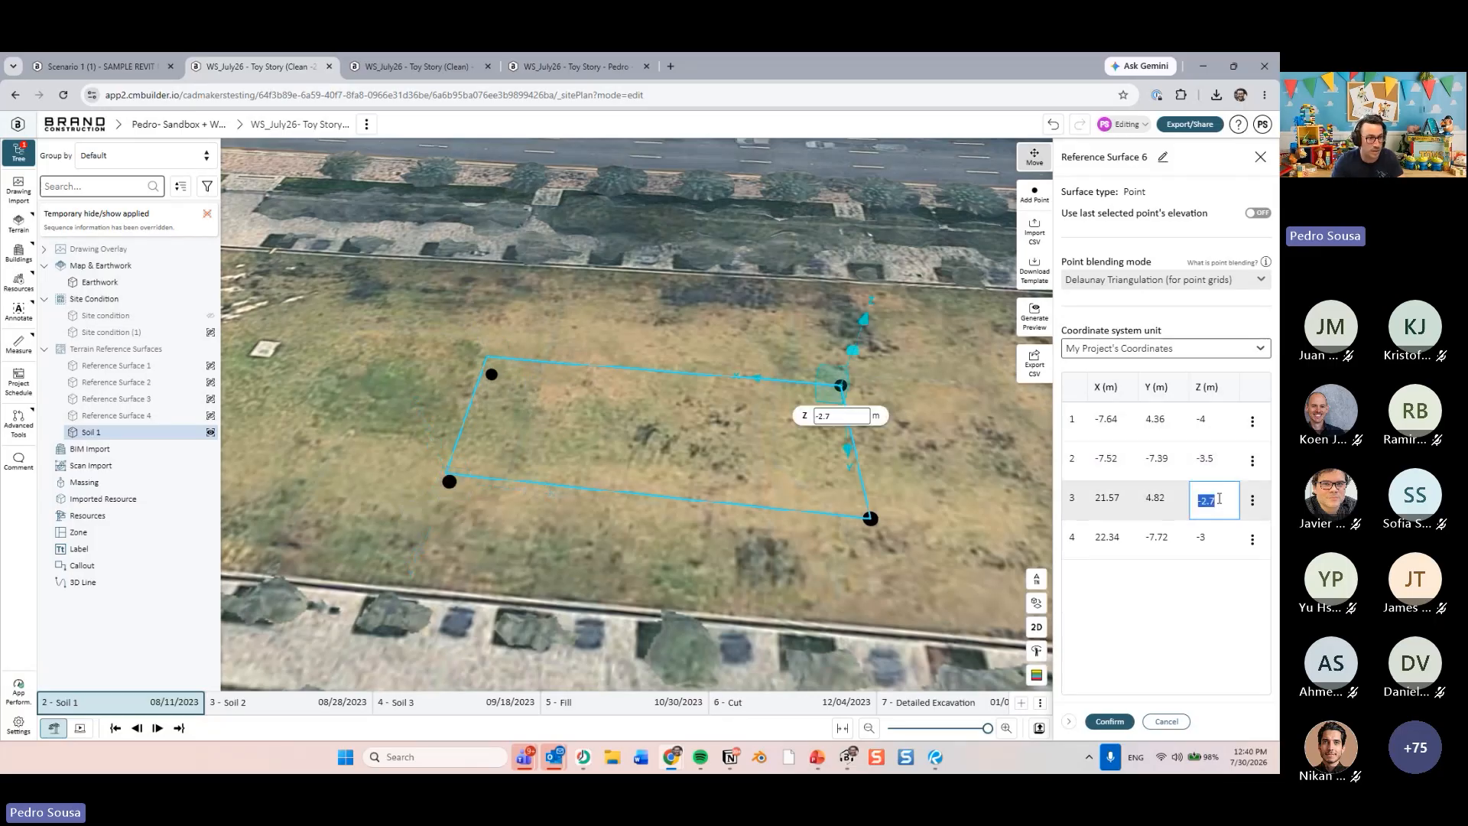
key(BackSpace)
text(-3.5)
key(Return)
double_click(1205, 536)
key(BackSpace)
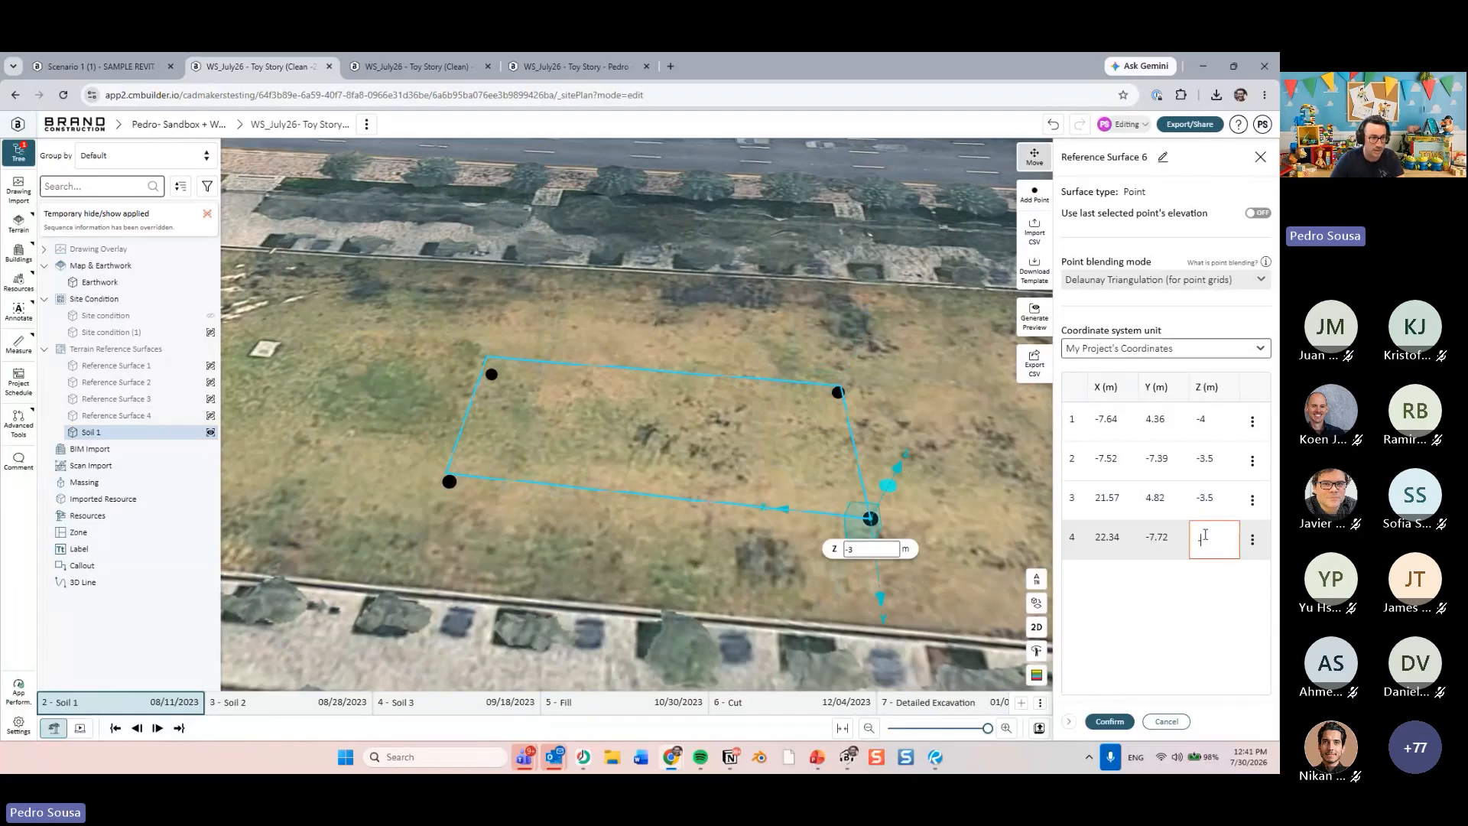
text(-44)
key(Return)
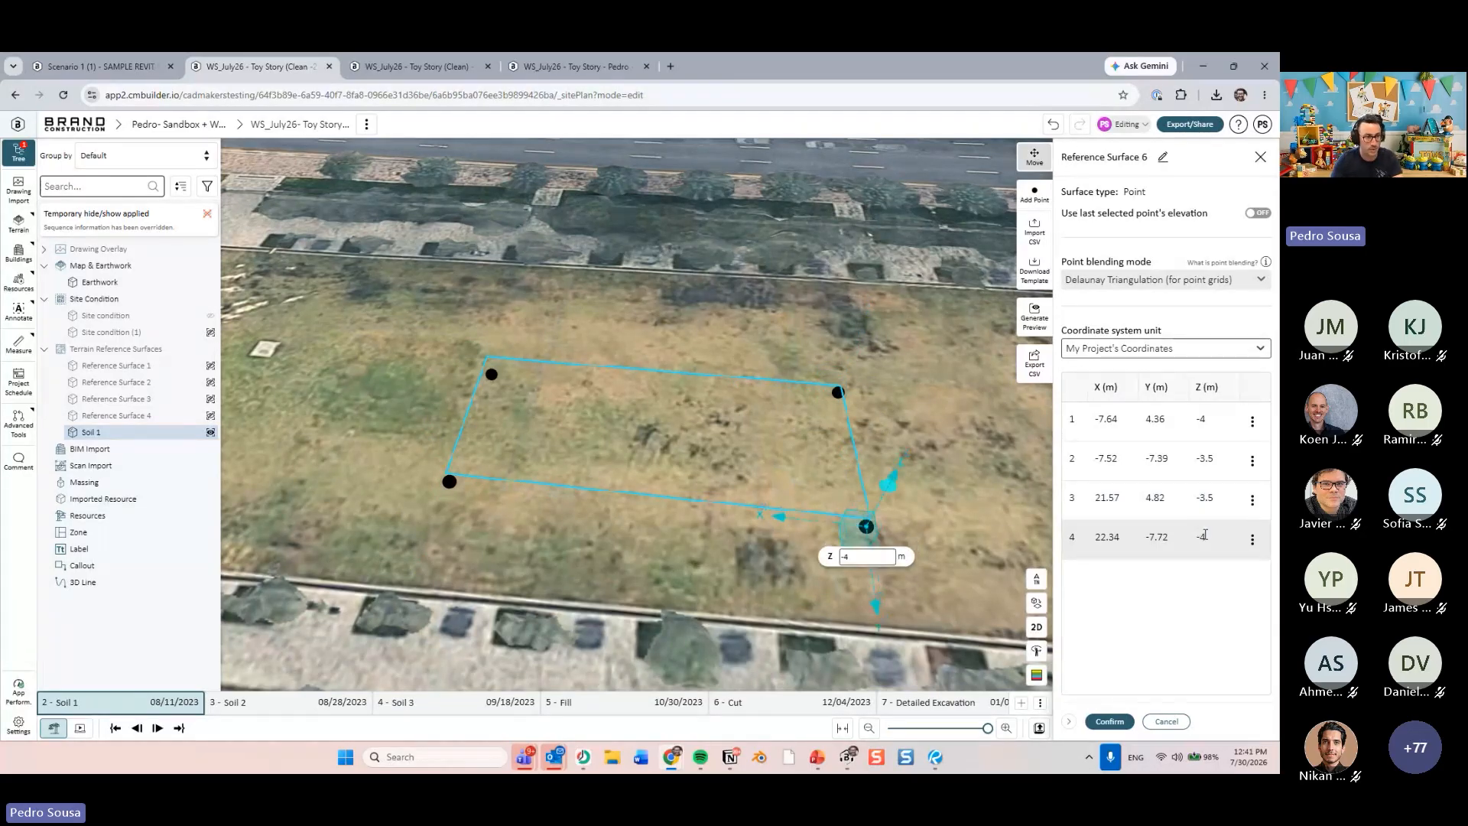
click(1109, 721)
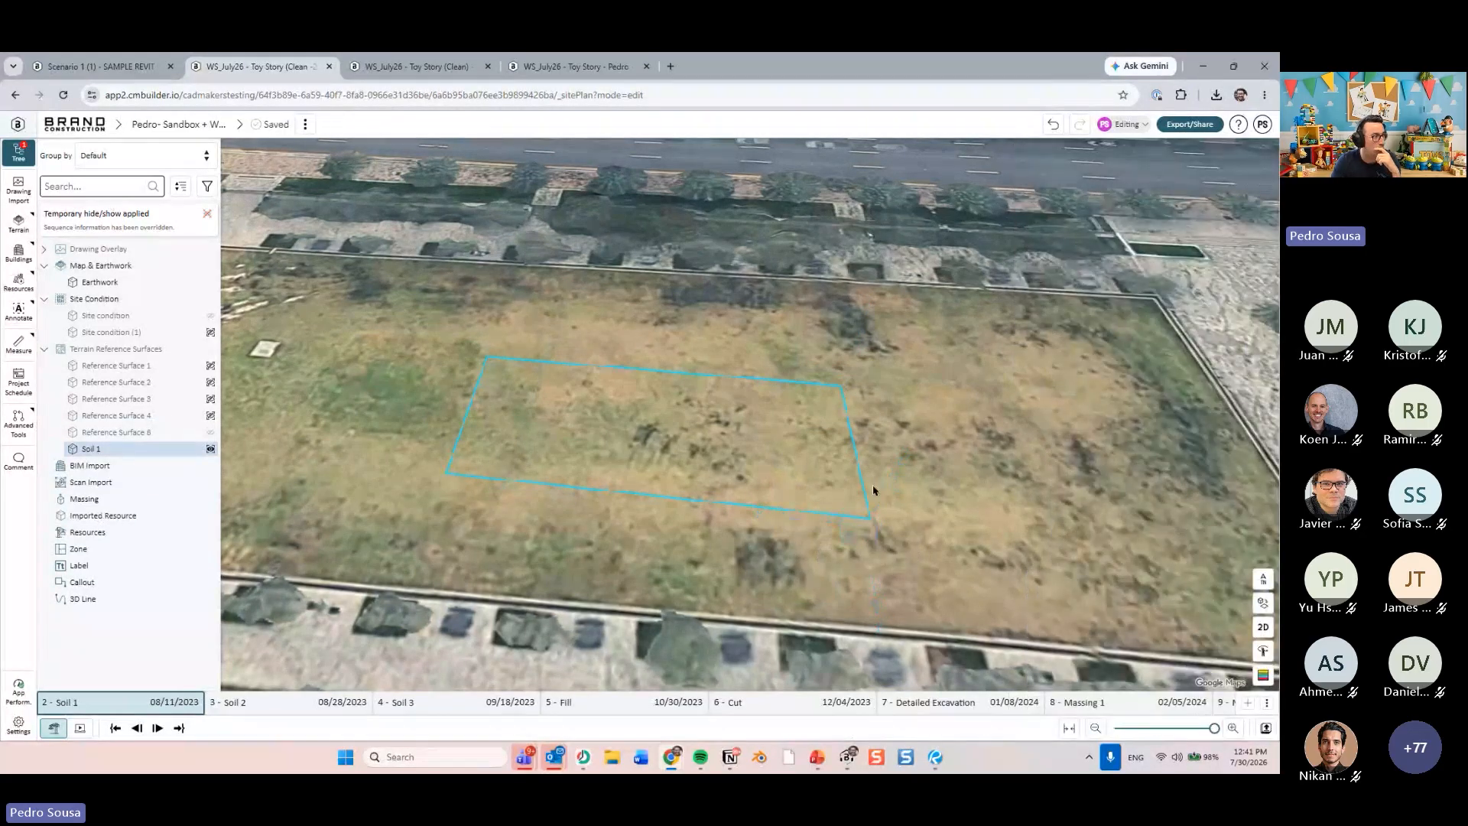
- Reopen the new reference surface for editing, rename it as Soil 2, and confirm
click(183, 432)
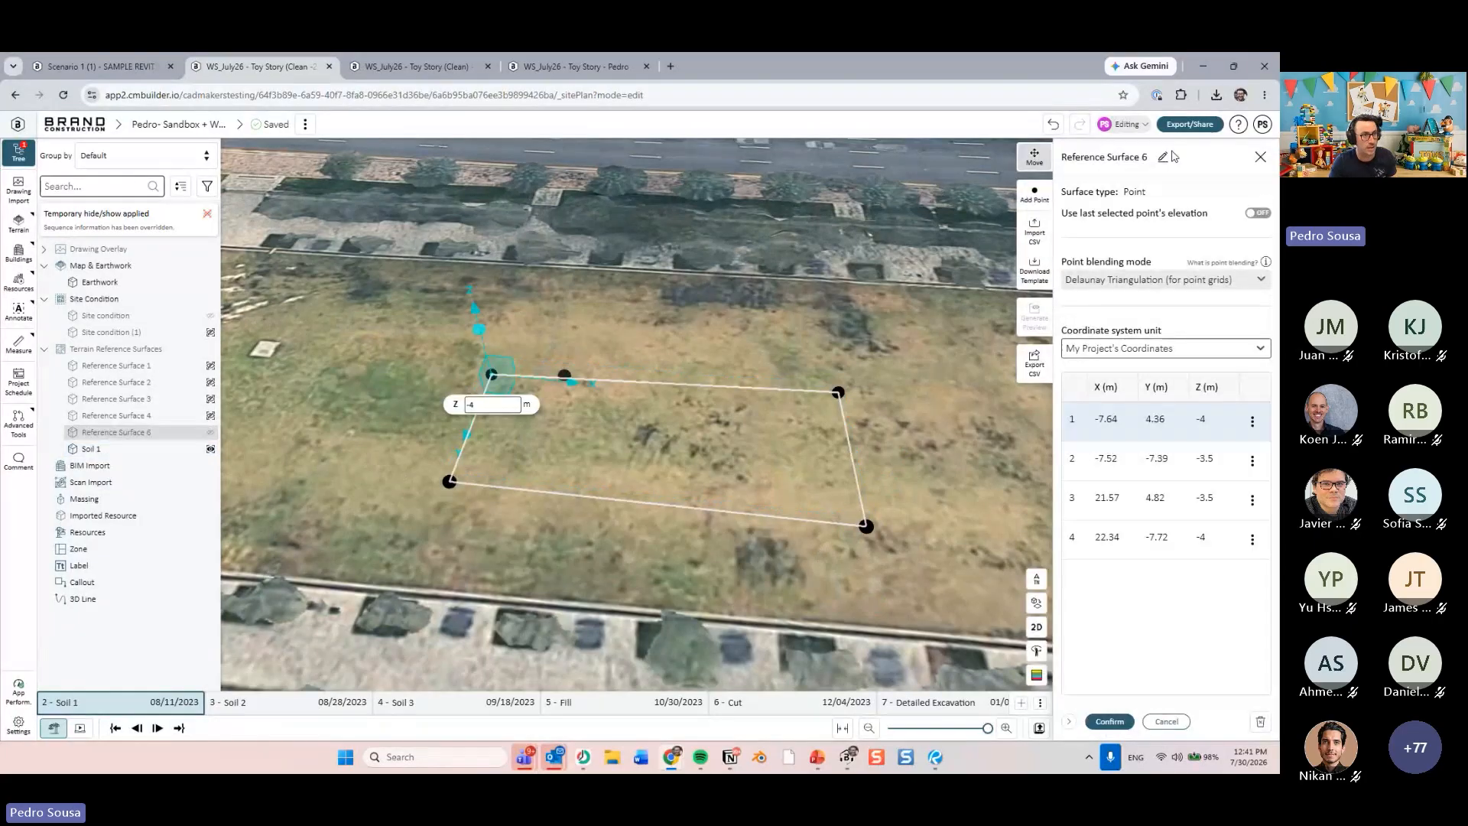
click(1170, 157)
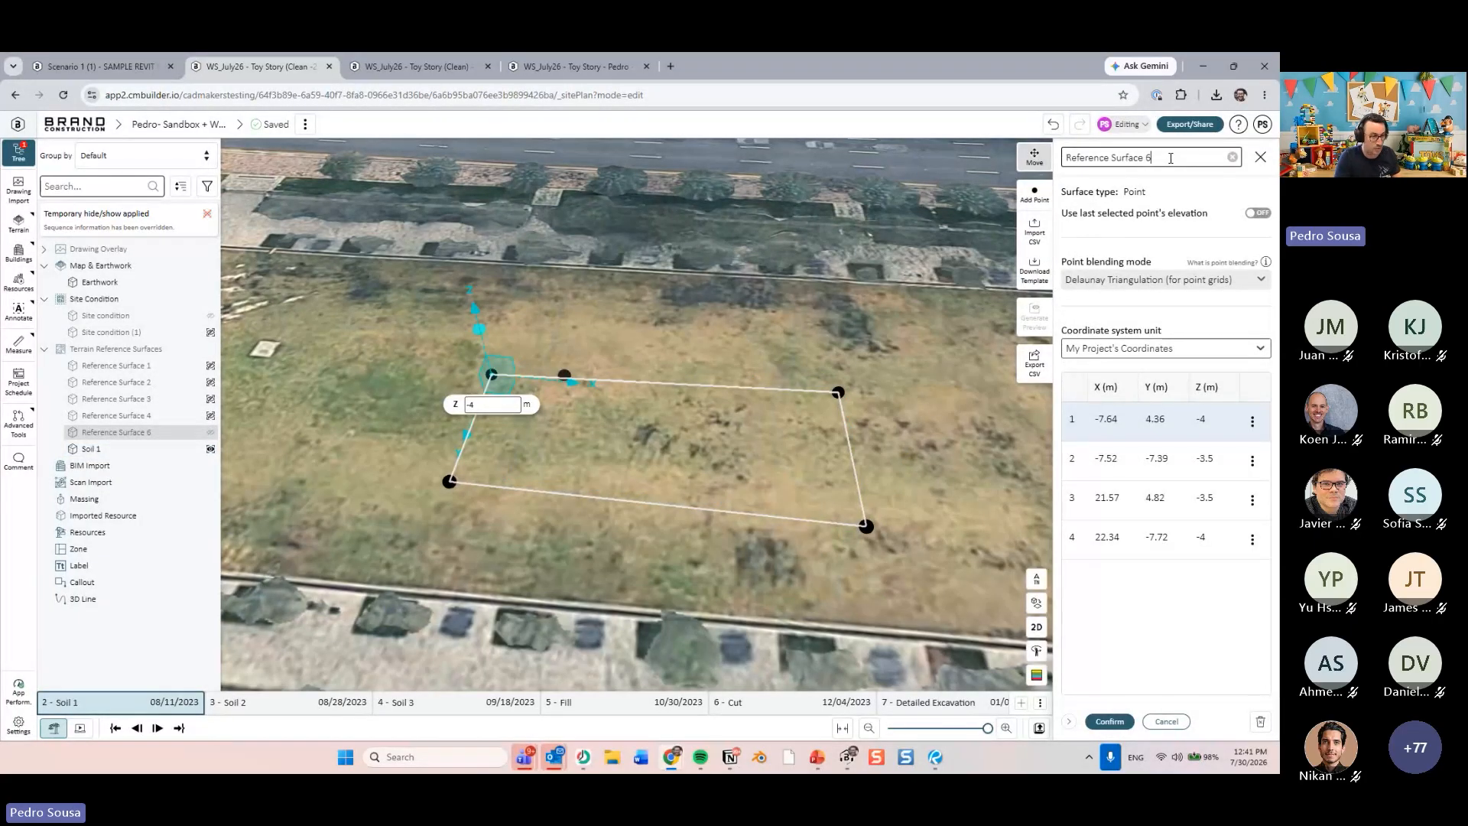
click(1110, 721)
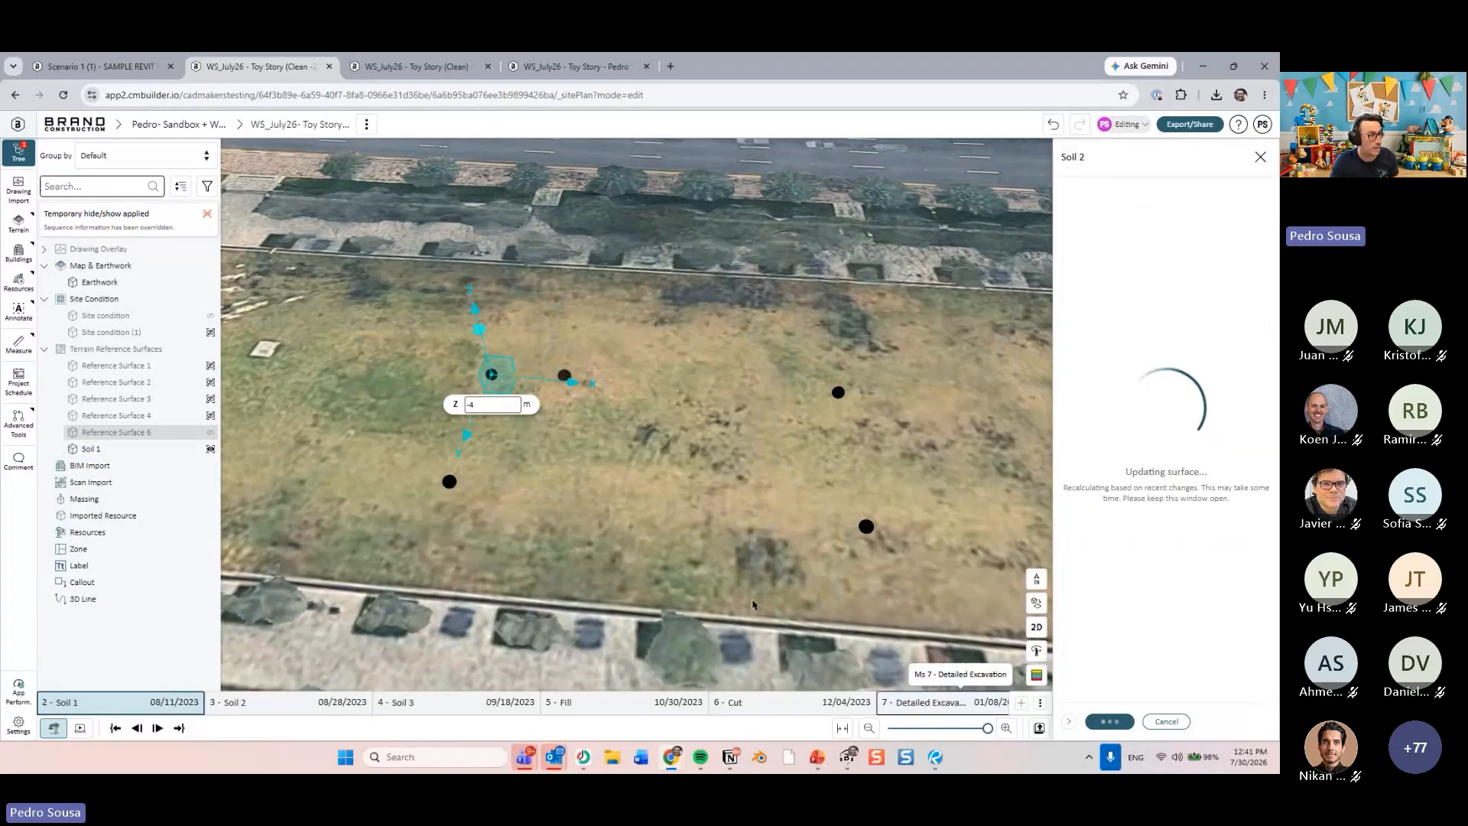
- Create another terrain reference surface from points by importing referenceSurfacePoints (11).csv from the recent downloads
click(210, 350)
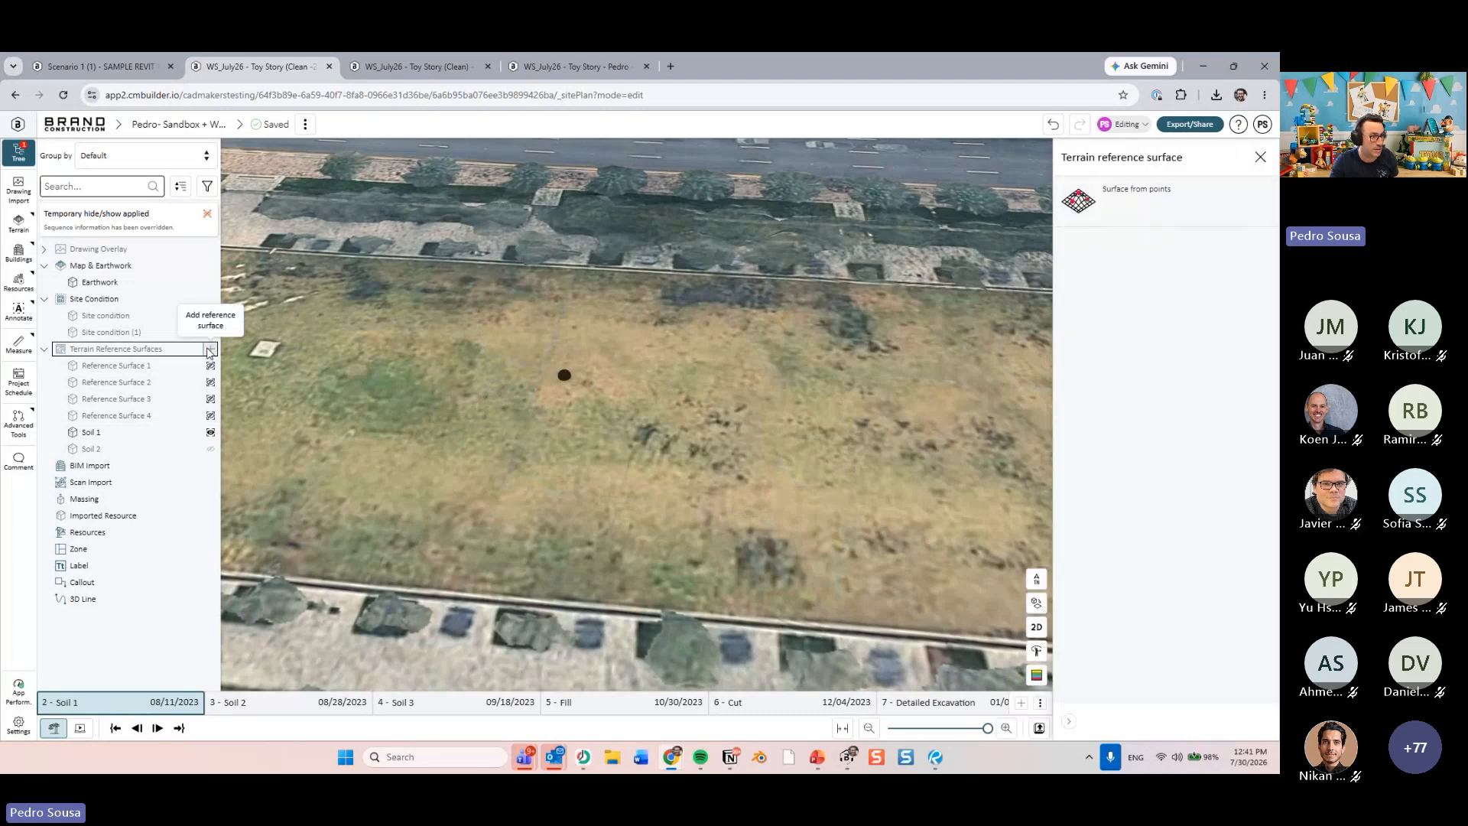
click(1102, 205)
click(1034, 195)
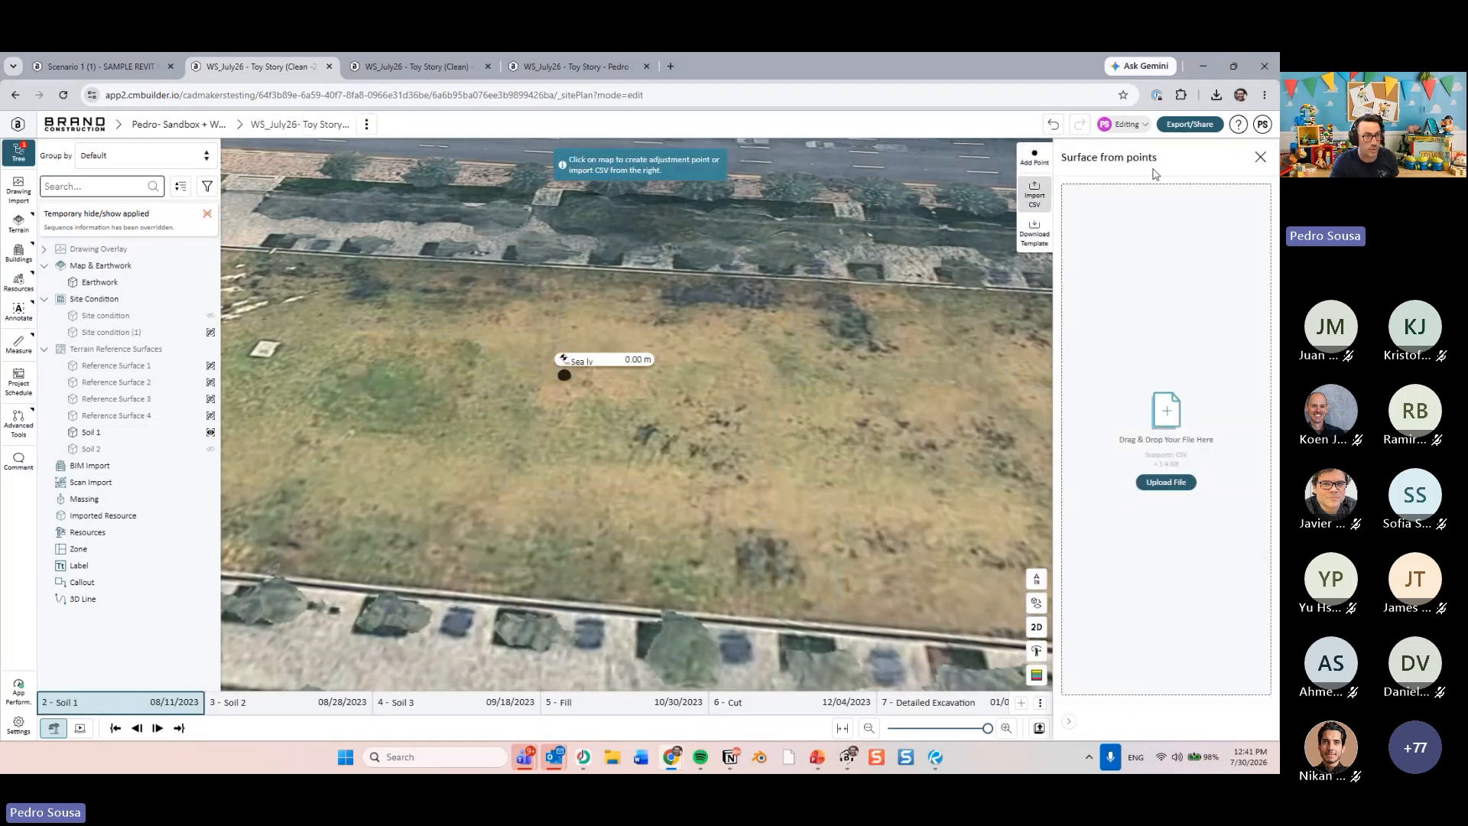
click(1216, 94)
drag(1116, 155, 1165, 592)
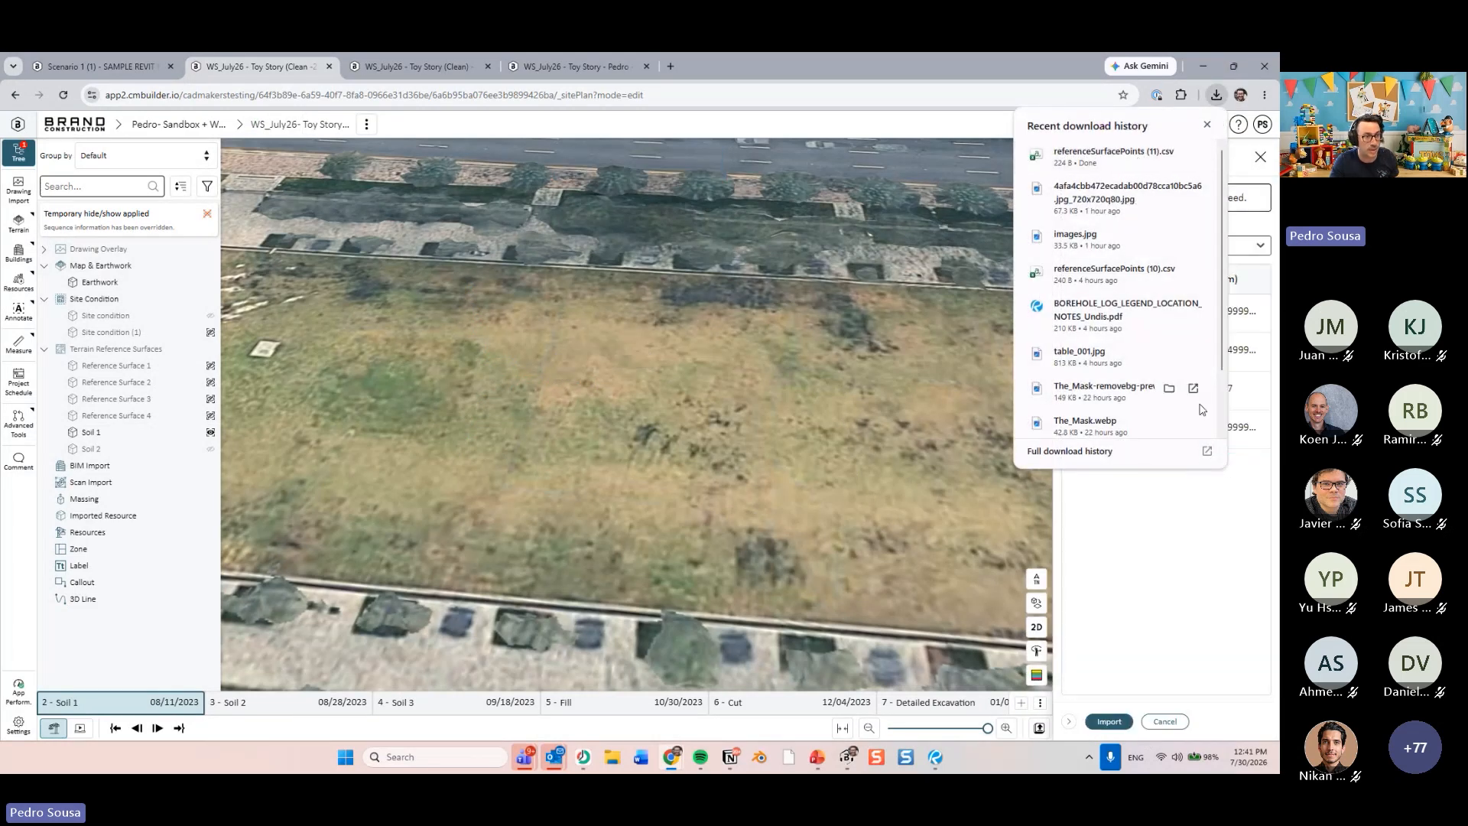
click(1109, 721)
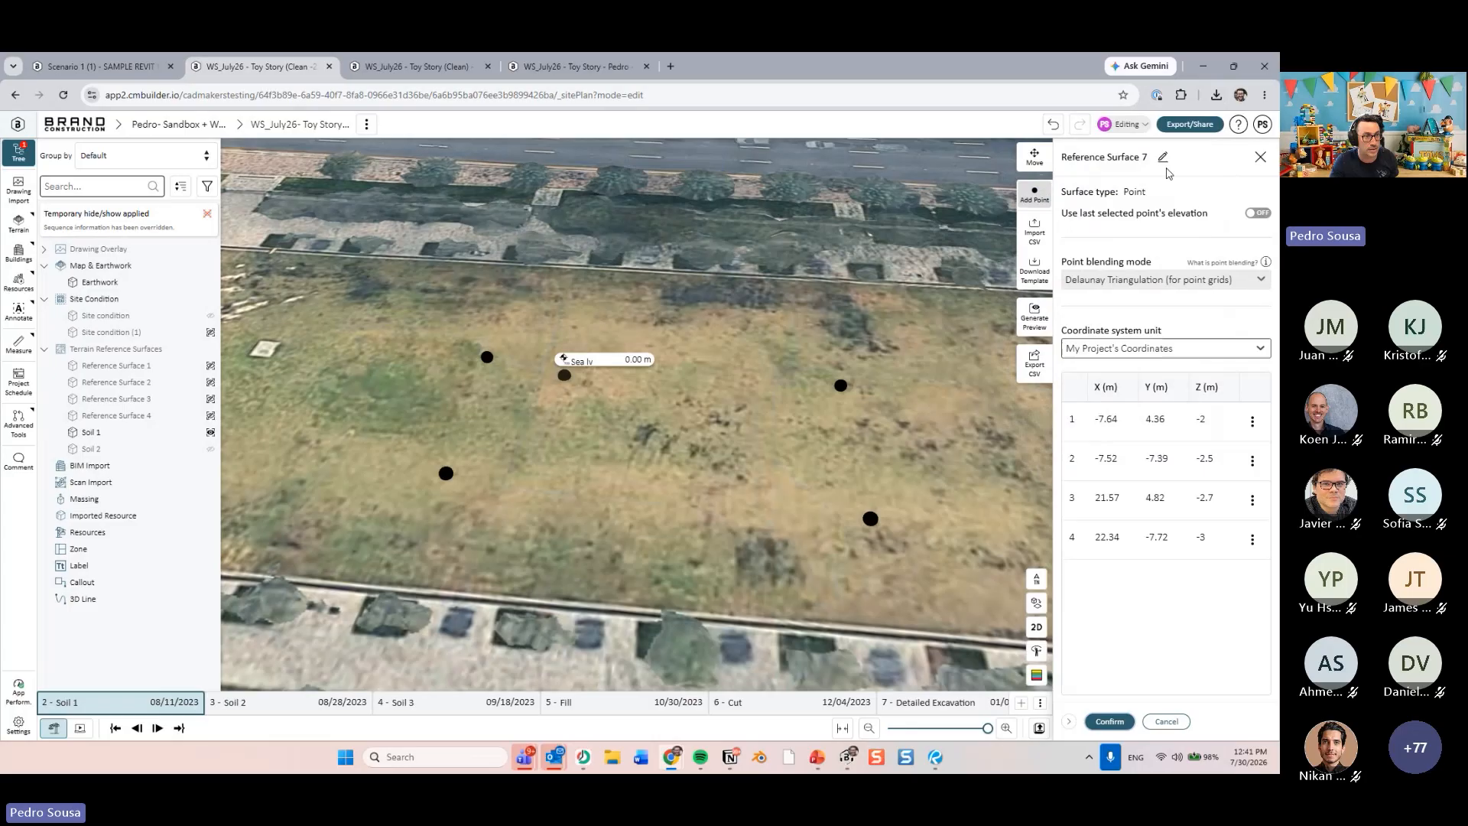
- Rename the newly imported reference surface as soil 3
click(1165, 159)
key(ctrl+a)
text(s)
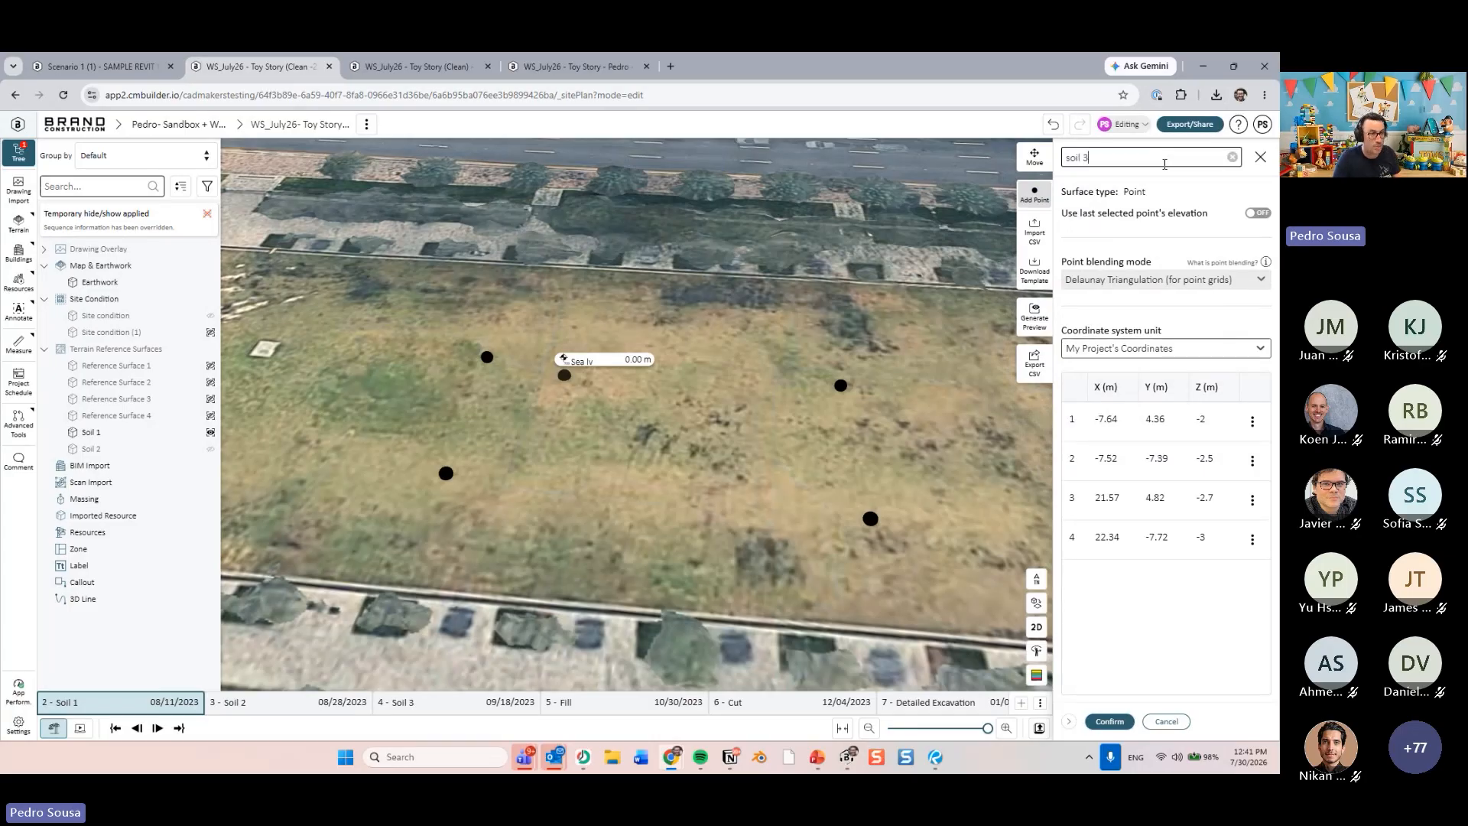
- Set the elevations of points 1, 2 and 3 to -6 m and point 4 to -7 m, and confirm the soil 3 surface
click(1211, 418)
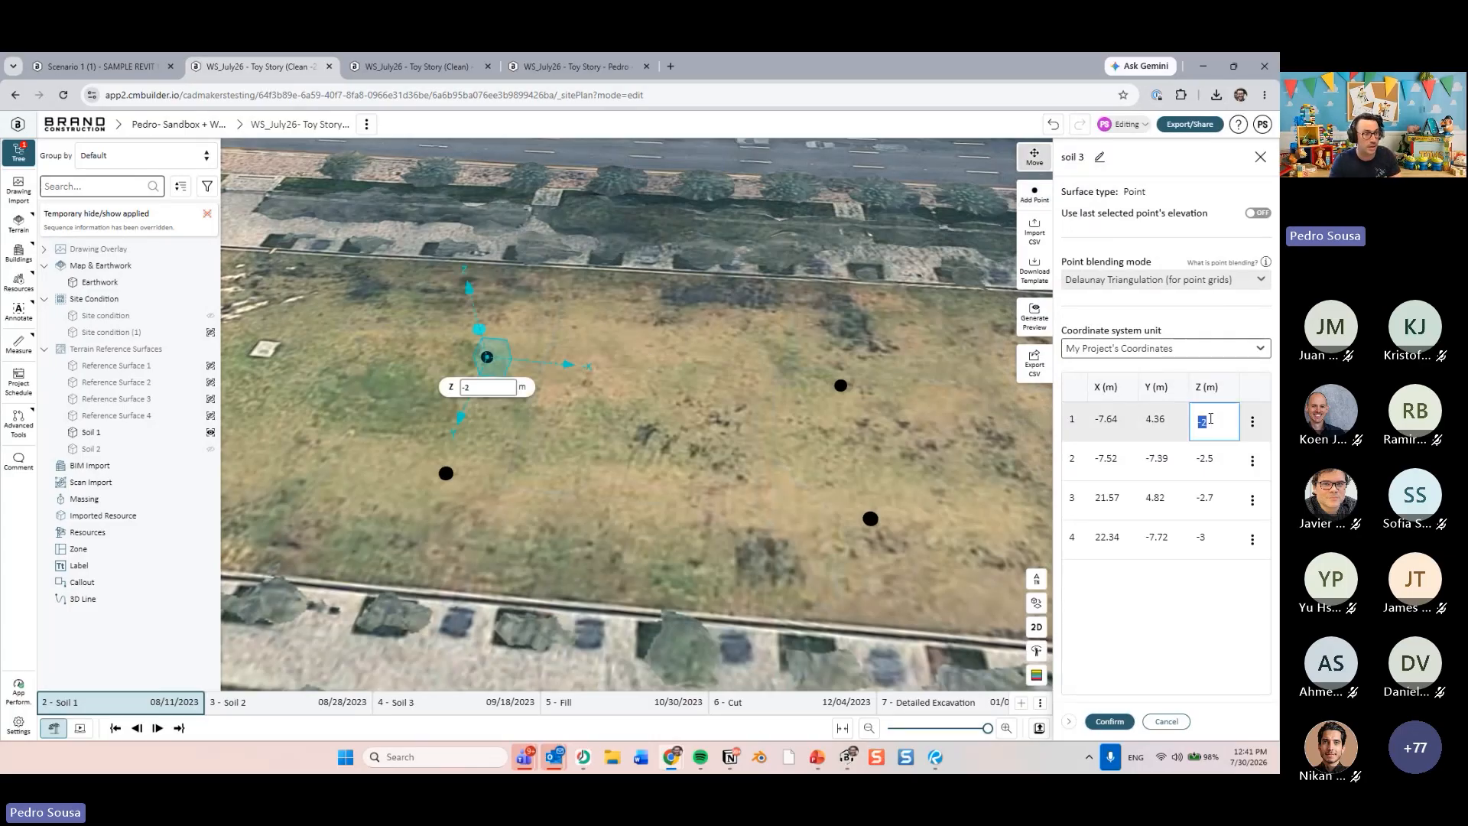
text(-6)
key(Return)
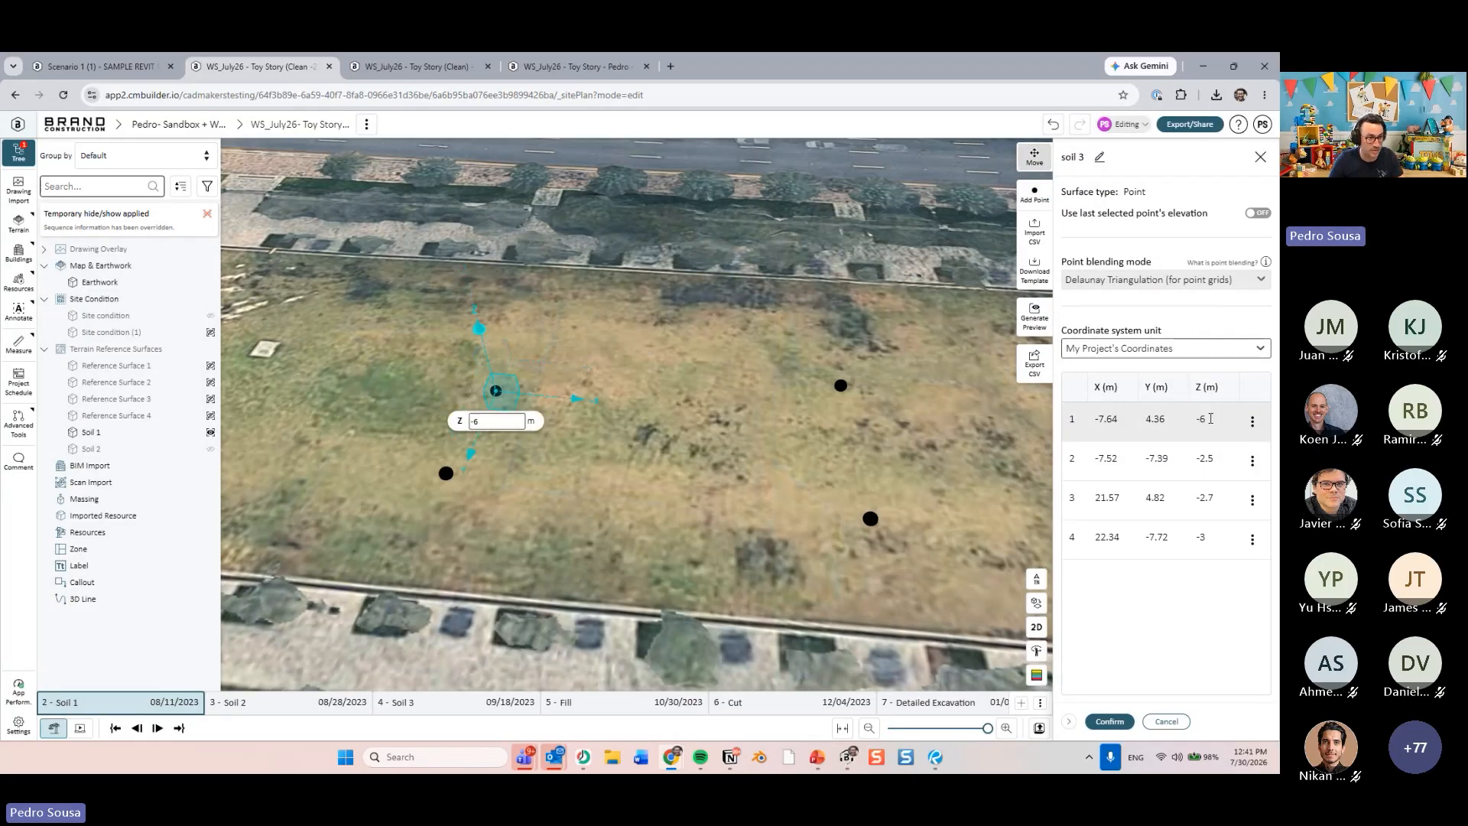
click(1219, 455)
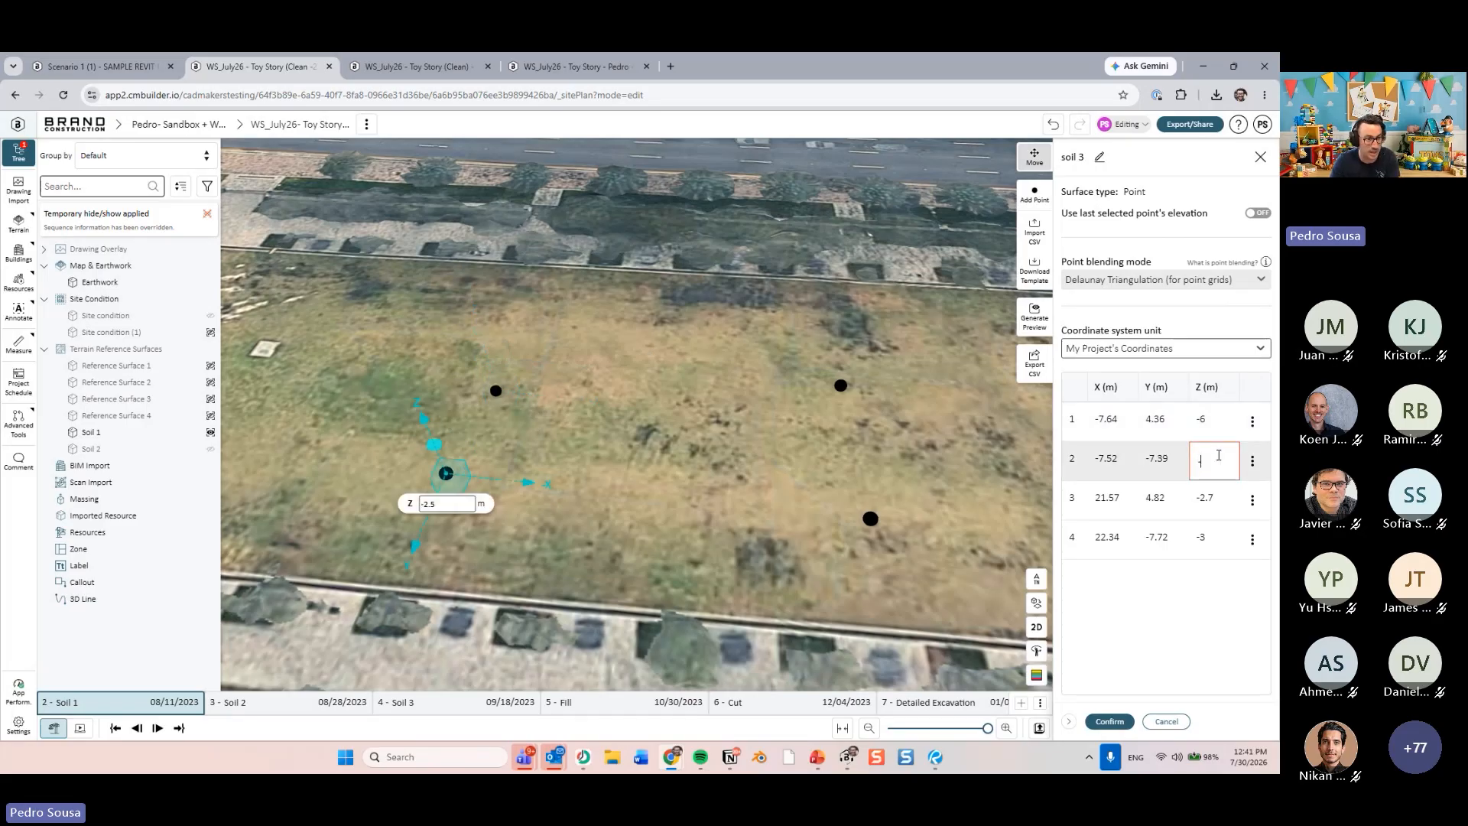
text(-9)
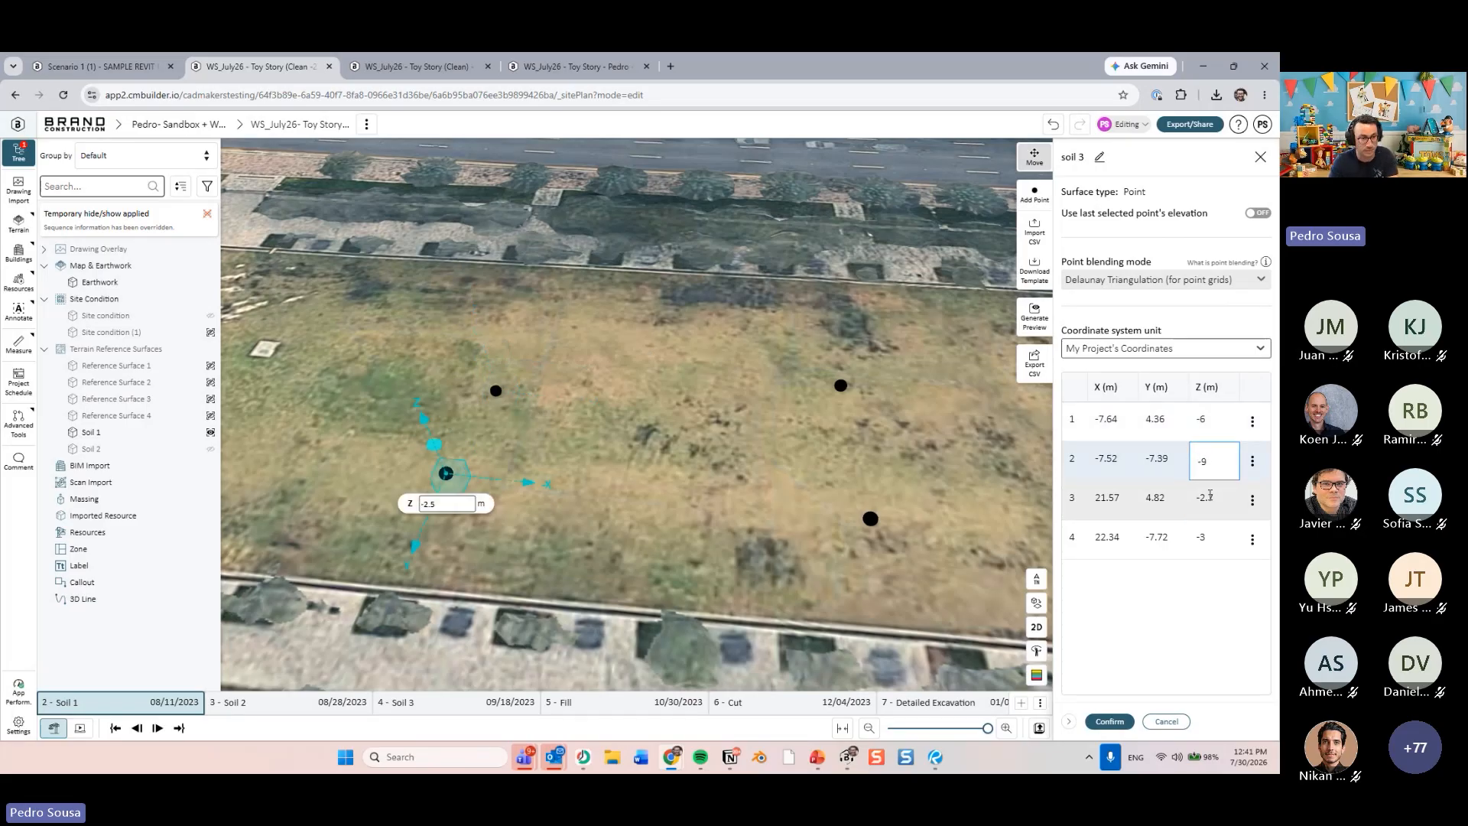
key(BackSpace)
text(6)
click(1211, 495)
text(-6)
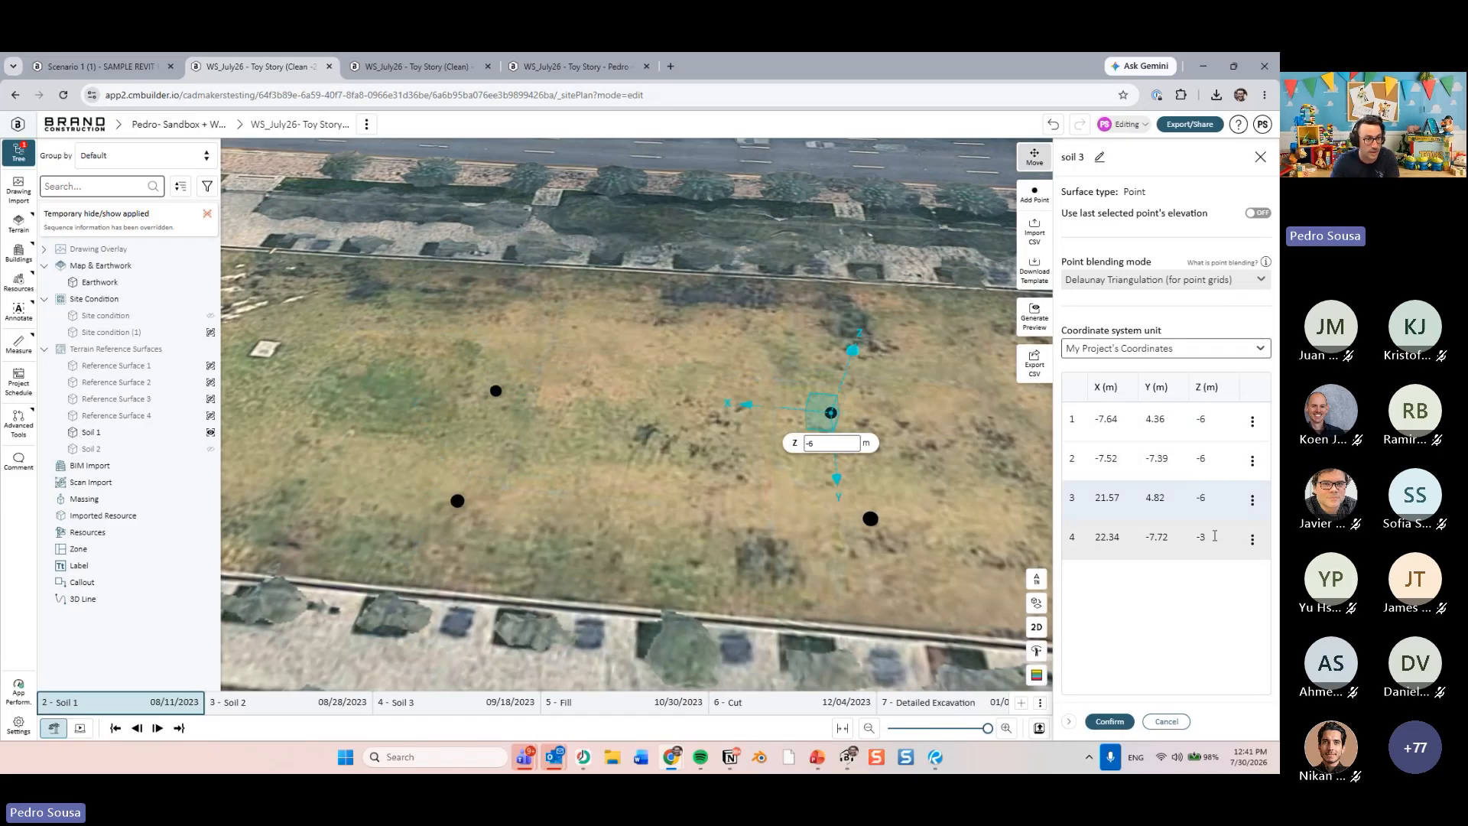
click(1213, 537)
text(-7)
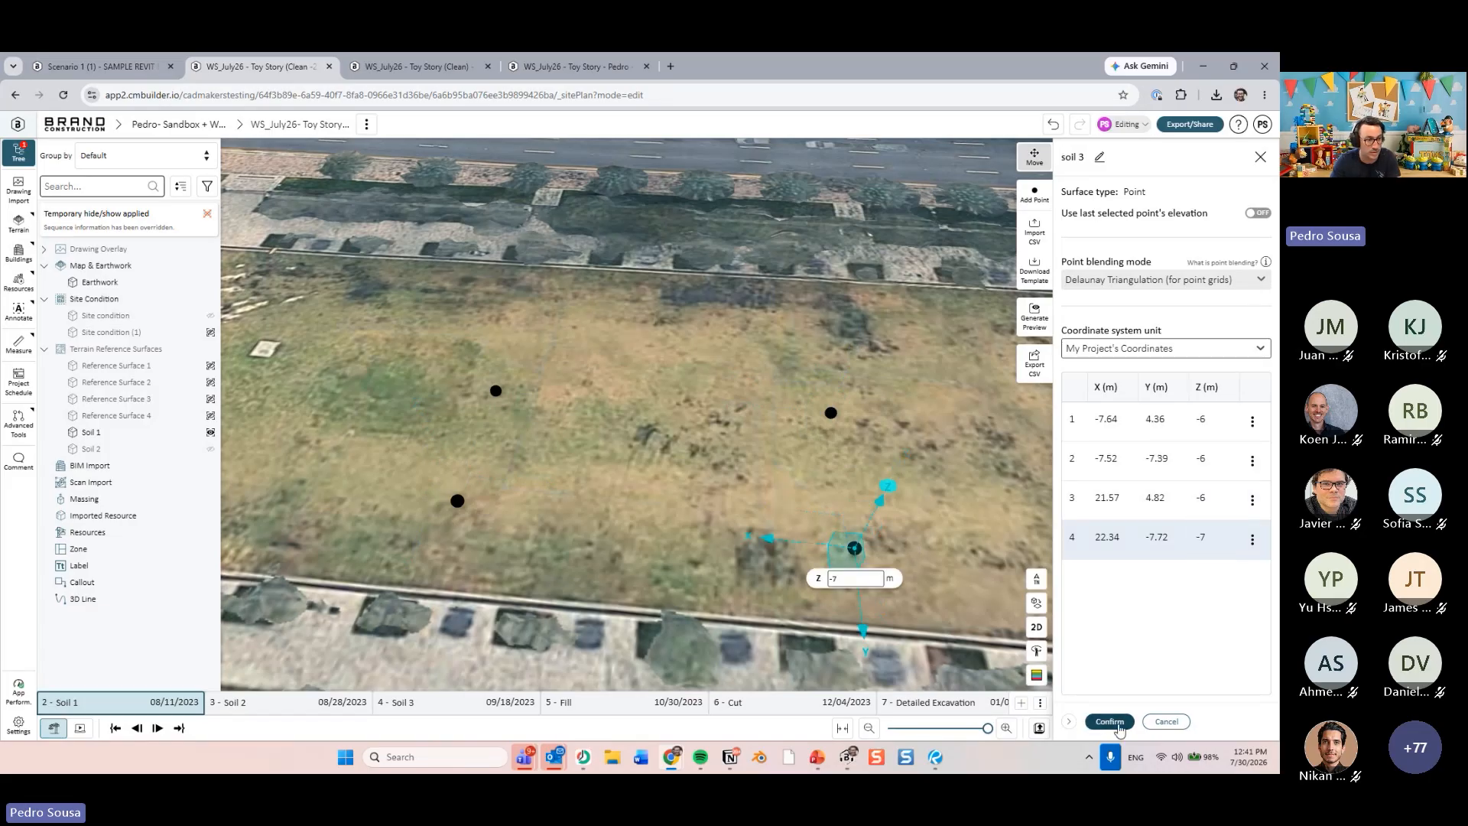
click(1110, 721)
- Temporarily show the Soil 2 and soil 3 reference surfaces in the model and clear the selection
click(158, 451)
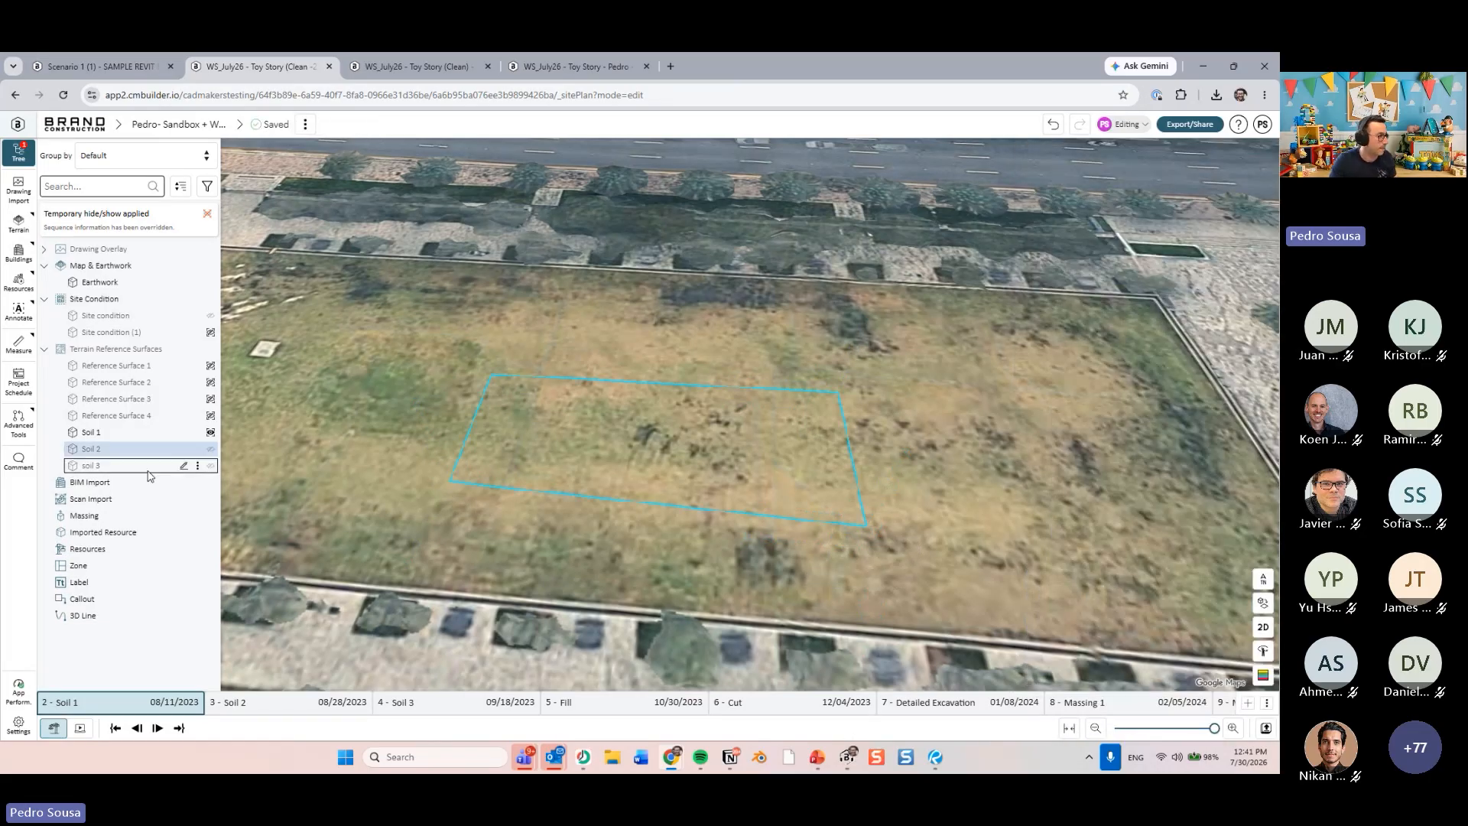
ctrl+click(150, 467)
middle_drag(494, 525, 581, 589)
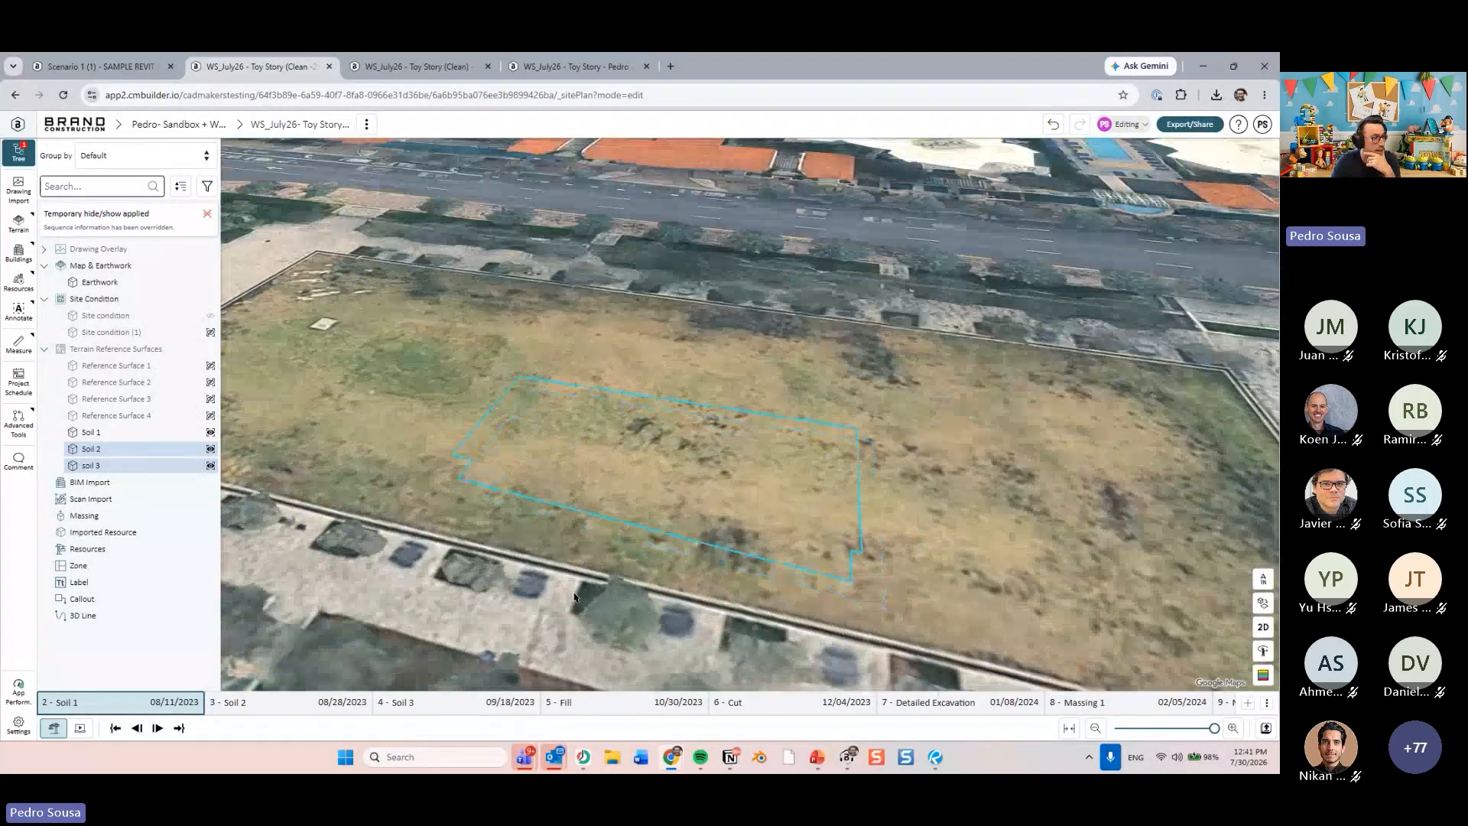
click(585, 536)
middle_drag(535, 337, 603, 351)
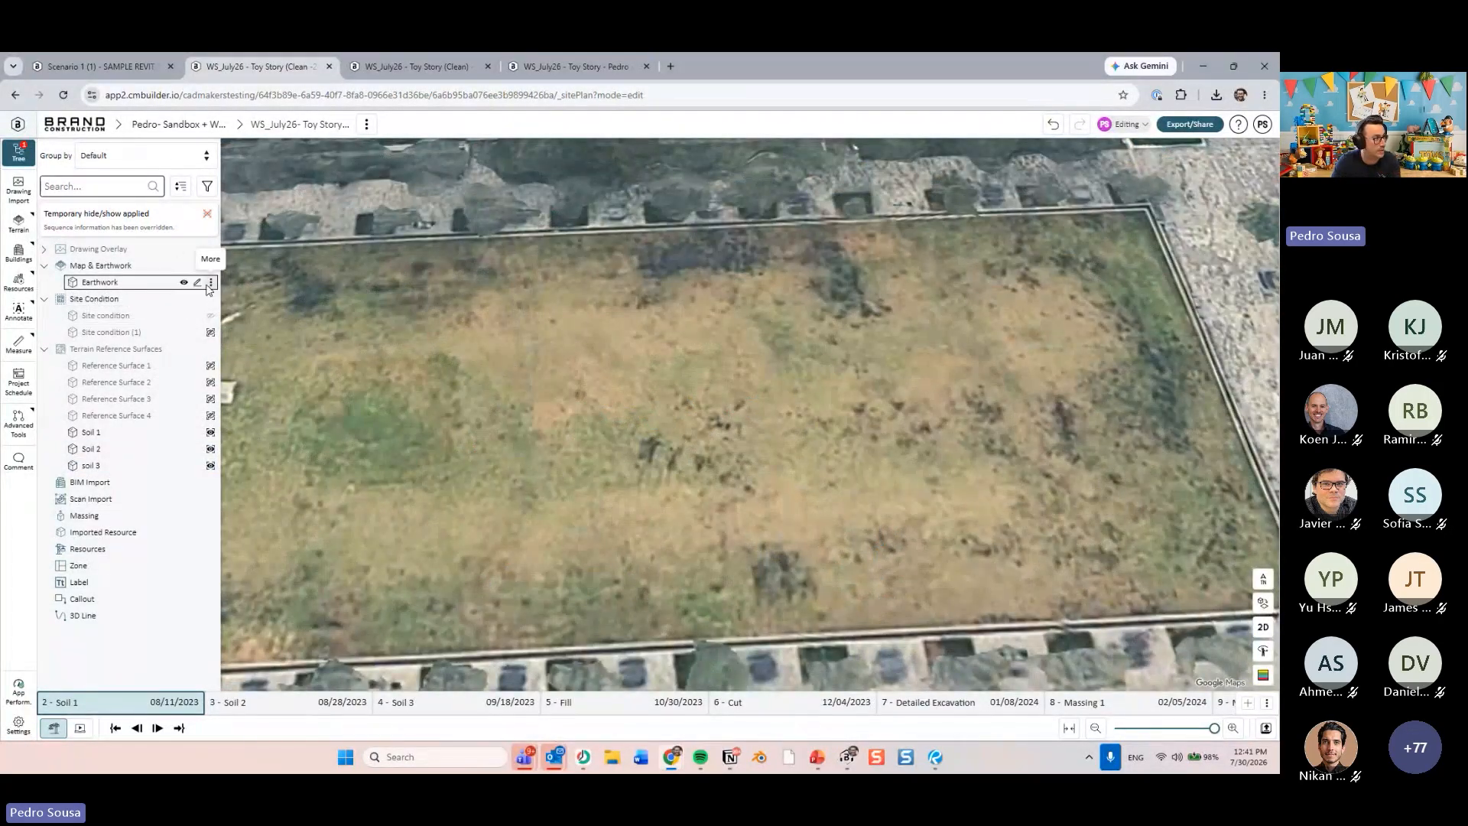
- Add a Cut operation at the Soil 1 milestone, sketching its boundary by projecting the outline of the soil reference surface
click(202, 282)
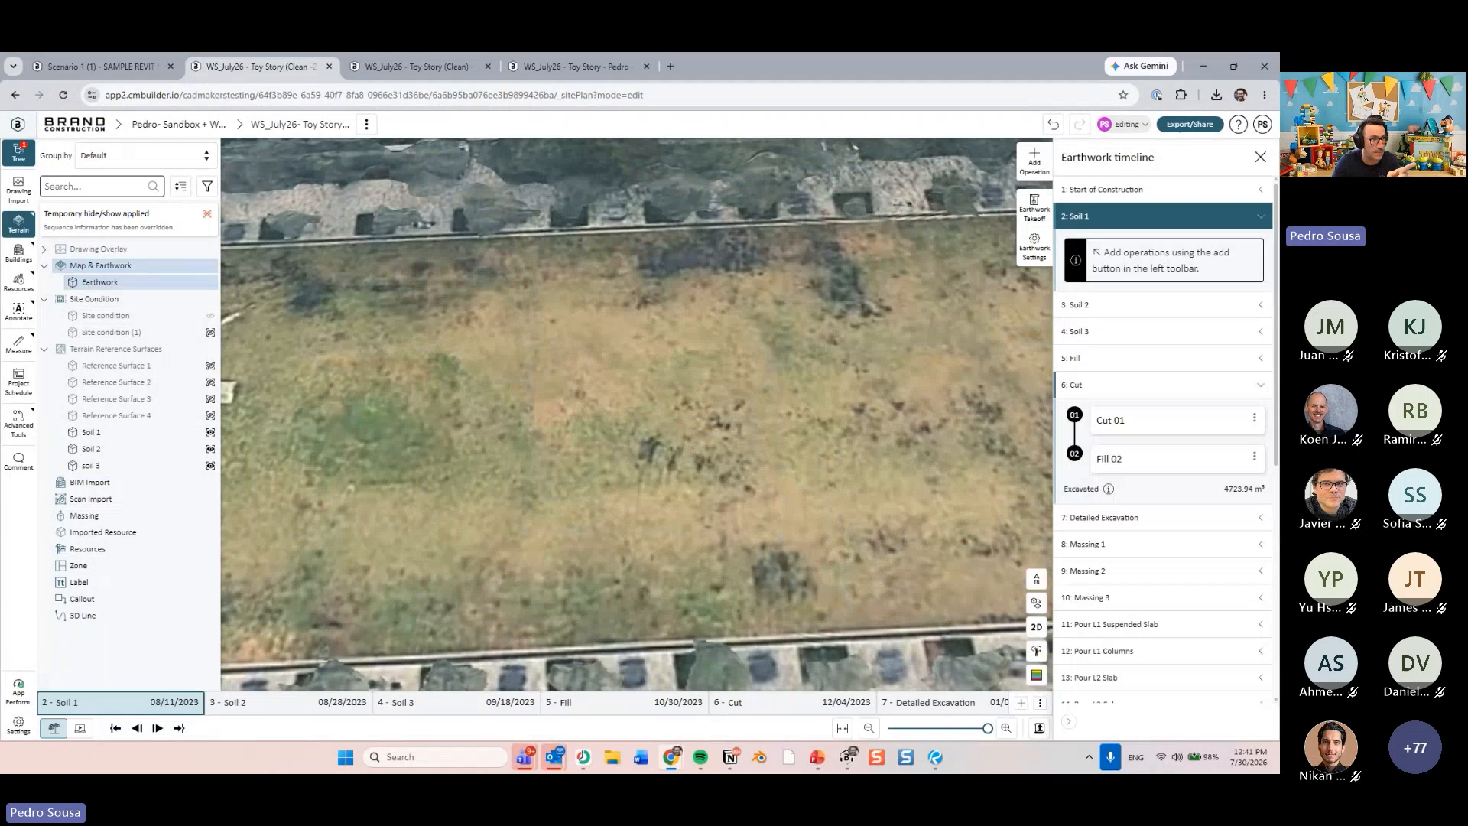
click(1034, 158)
click(1111, 203)
click(683, 505)
middle_drag(682, 504, 609, 361)
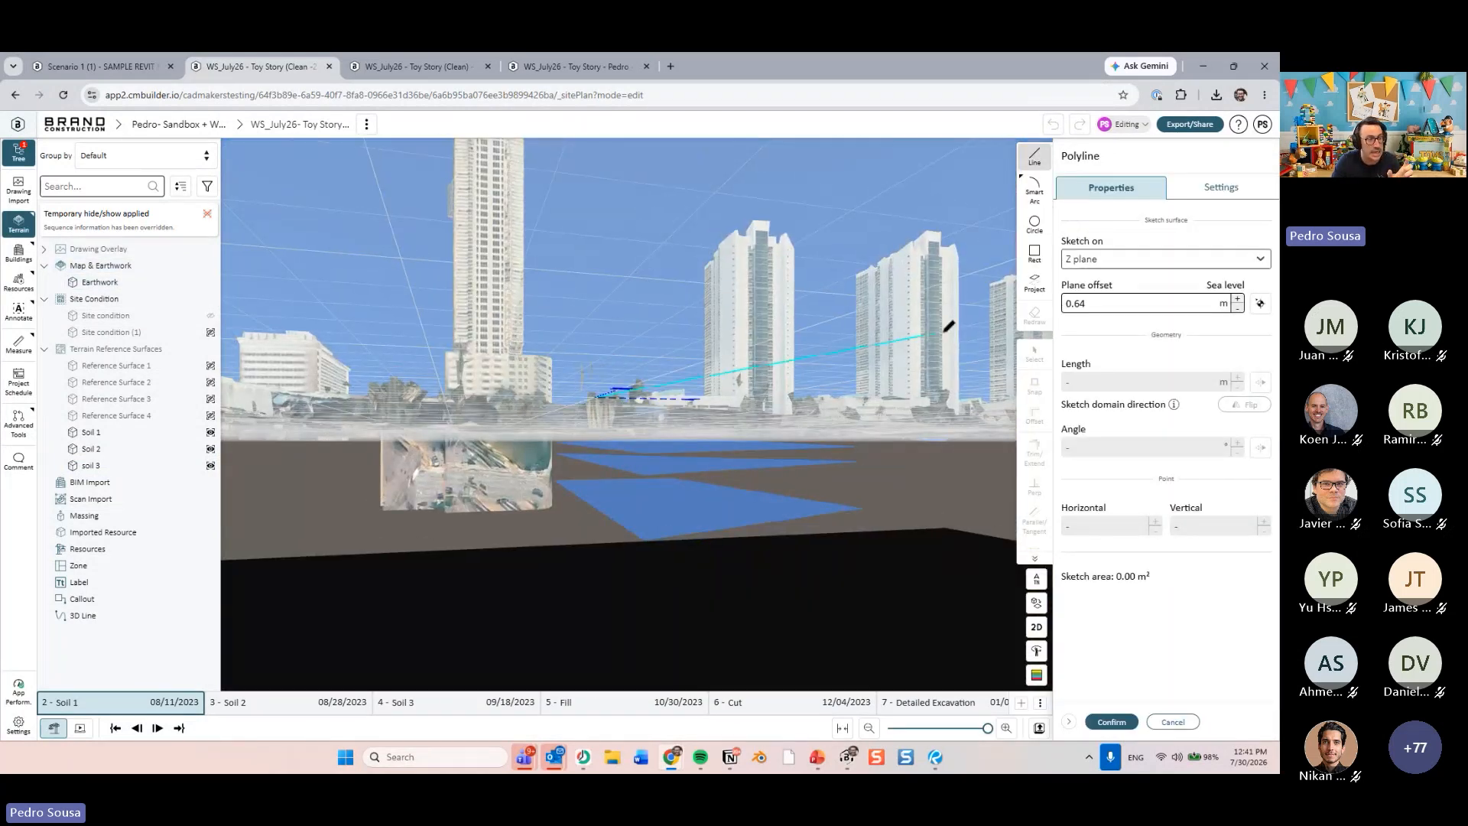
click(1035, 283)
click(715, 453)
click(1112, 721)
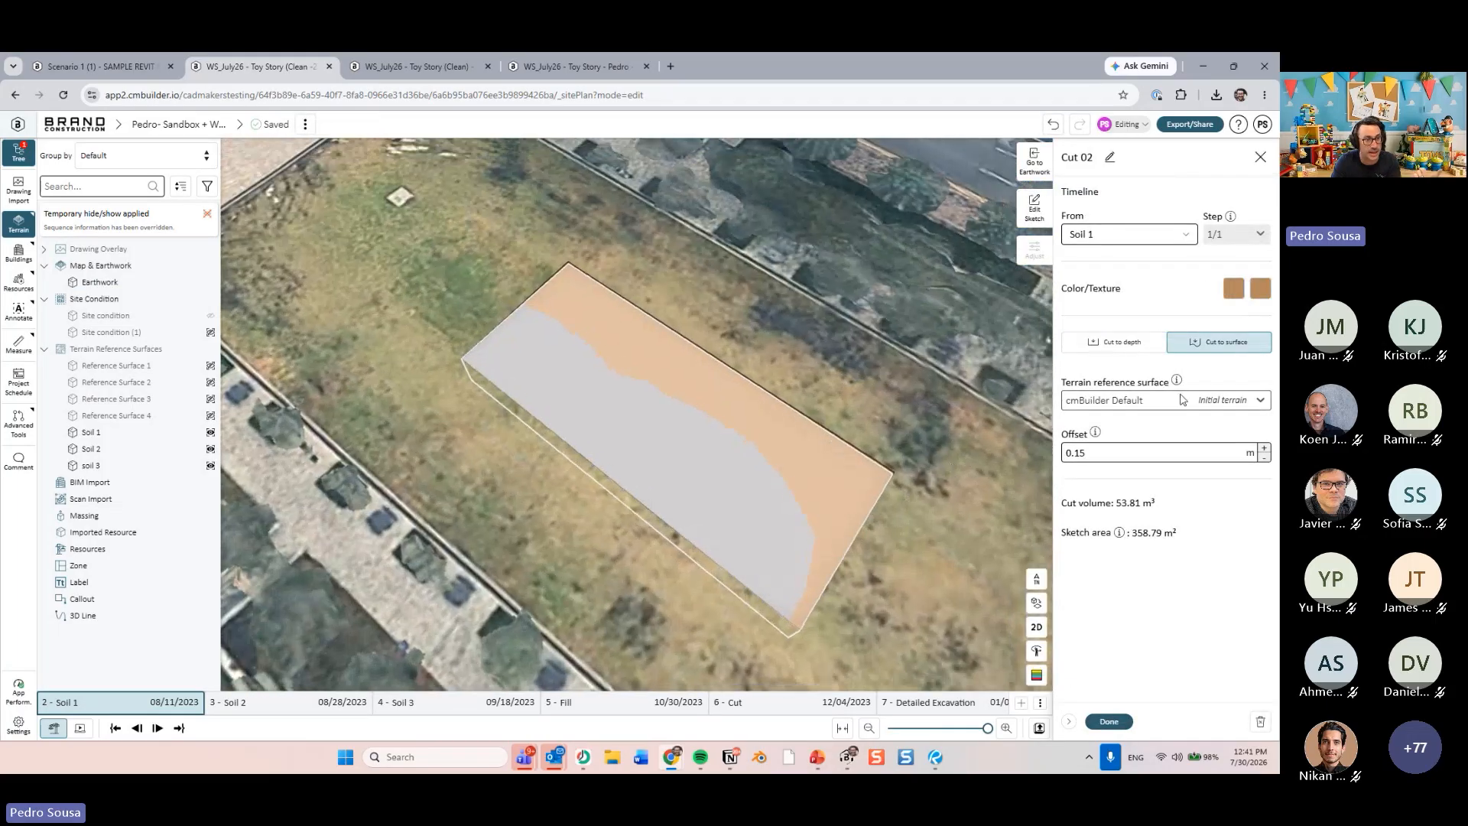
- Make the cut follow the Soil 1 terrain reference surface with an offset of 0.00 m
click(1183, 400)
click(1101, 565)
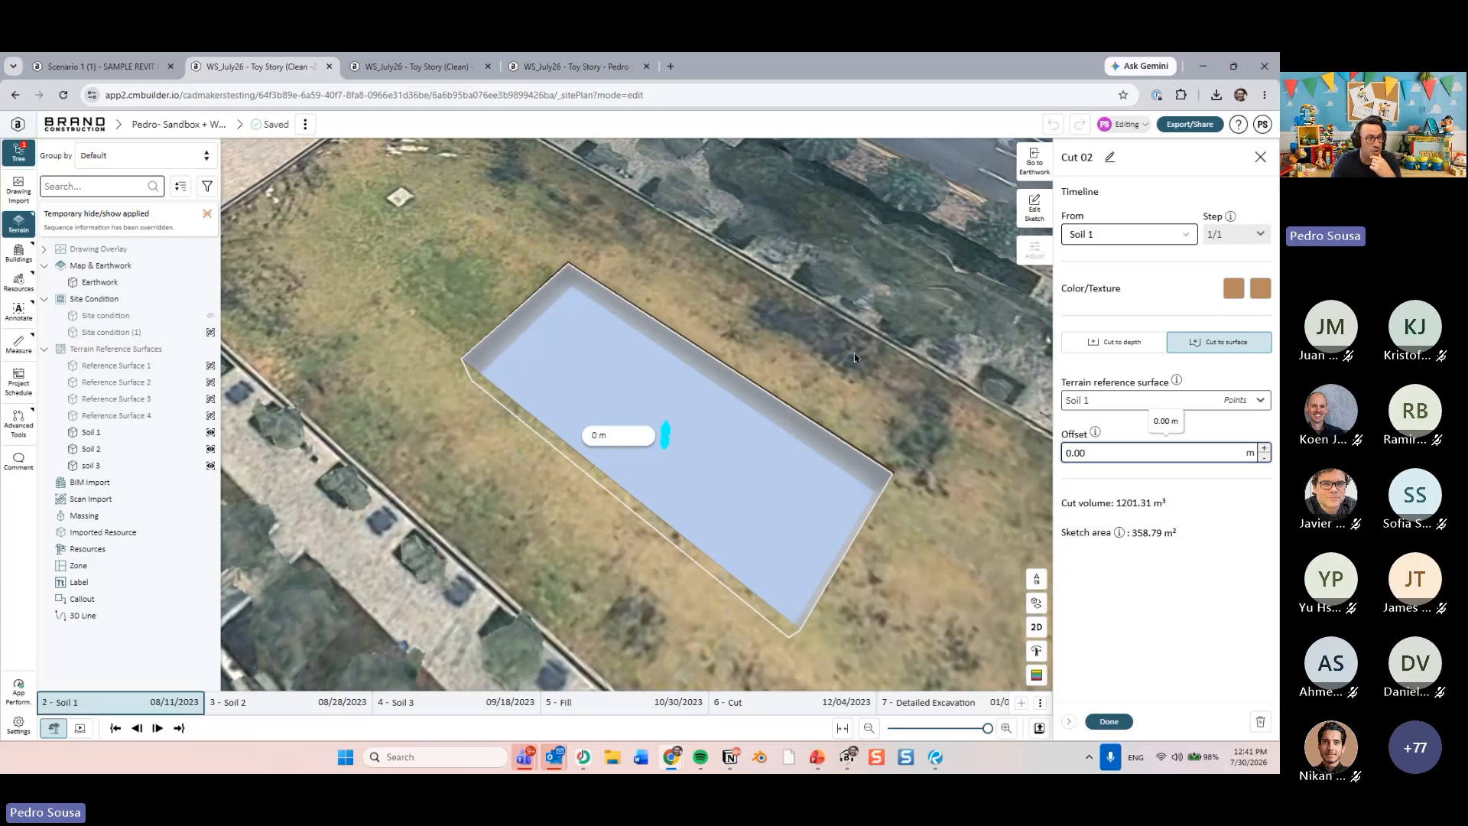
drag(855, 357, 795, 337)
scroll(851, 415, up, 3)
drag(852, 415, 862, 393)
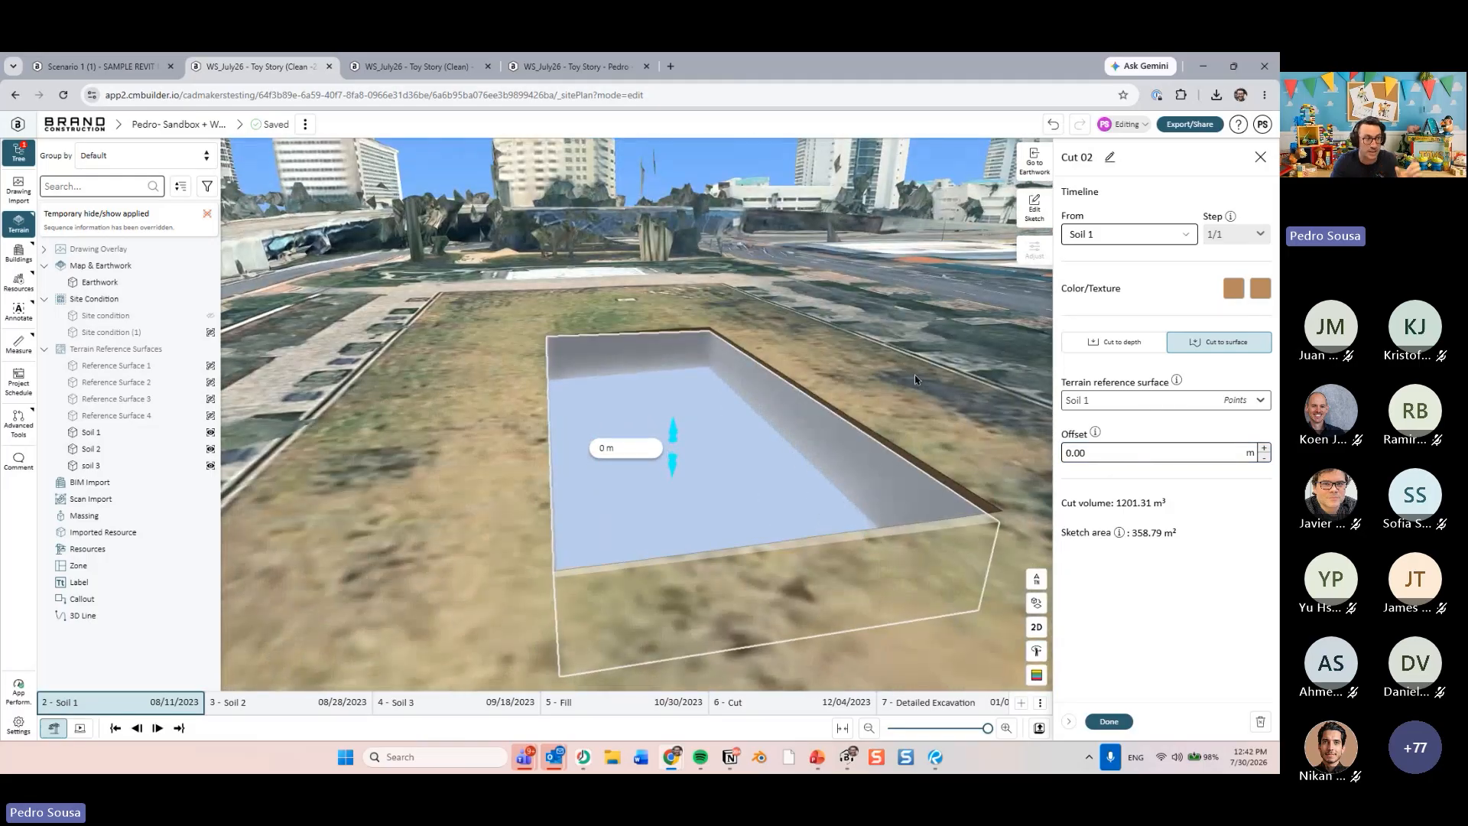
- Colour the sides of the cut green from the standard library and finish the operation
click(1233, 288)
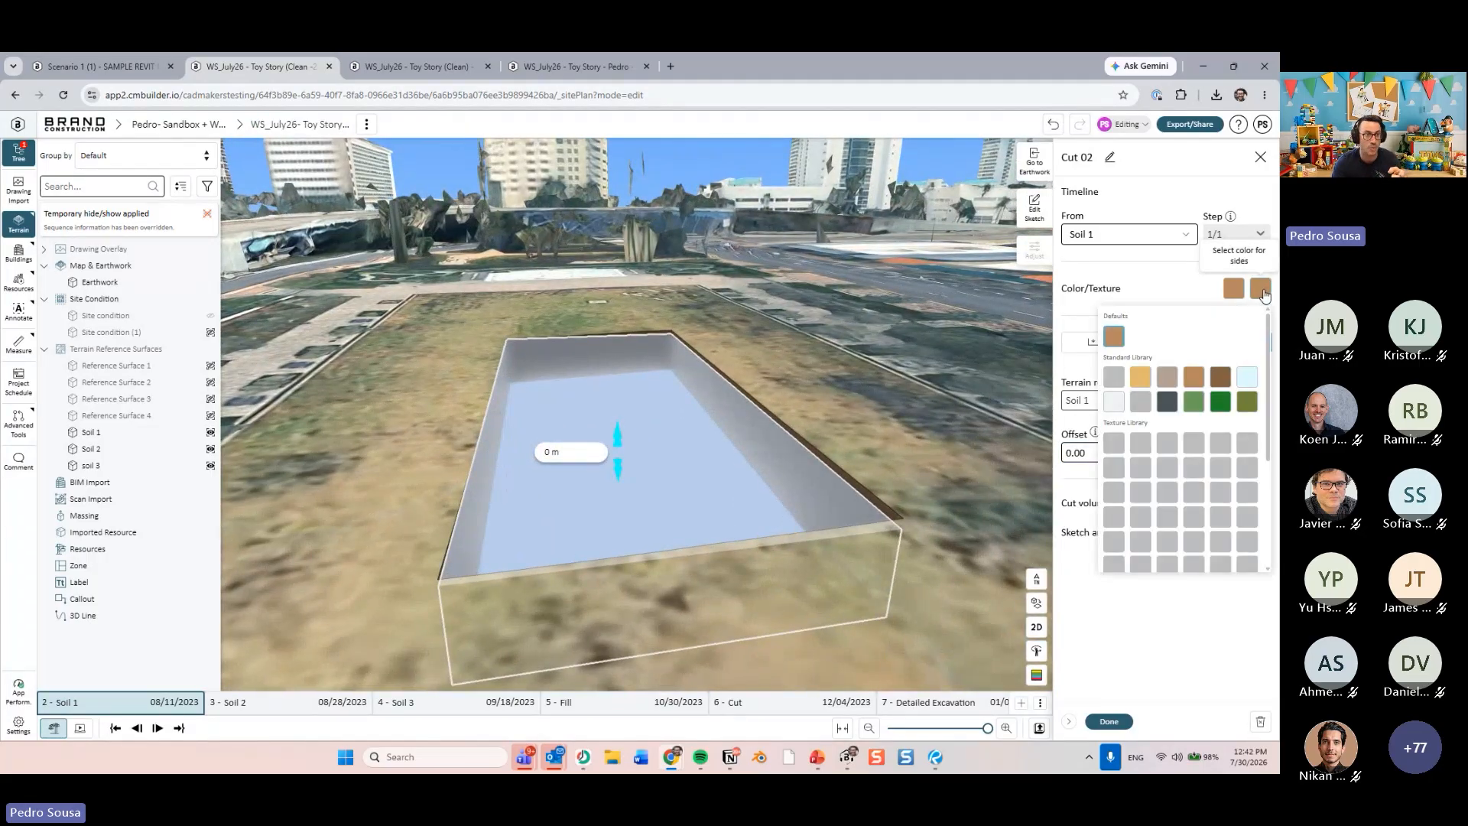
click(1194, 402)
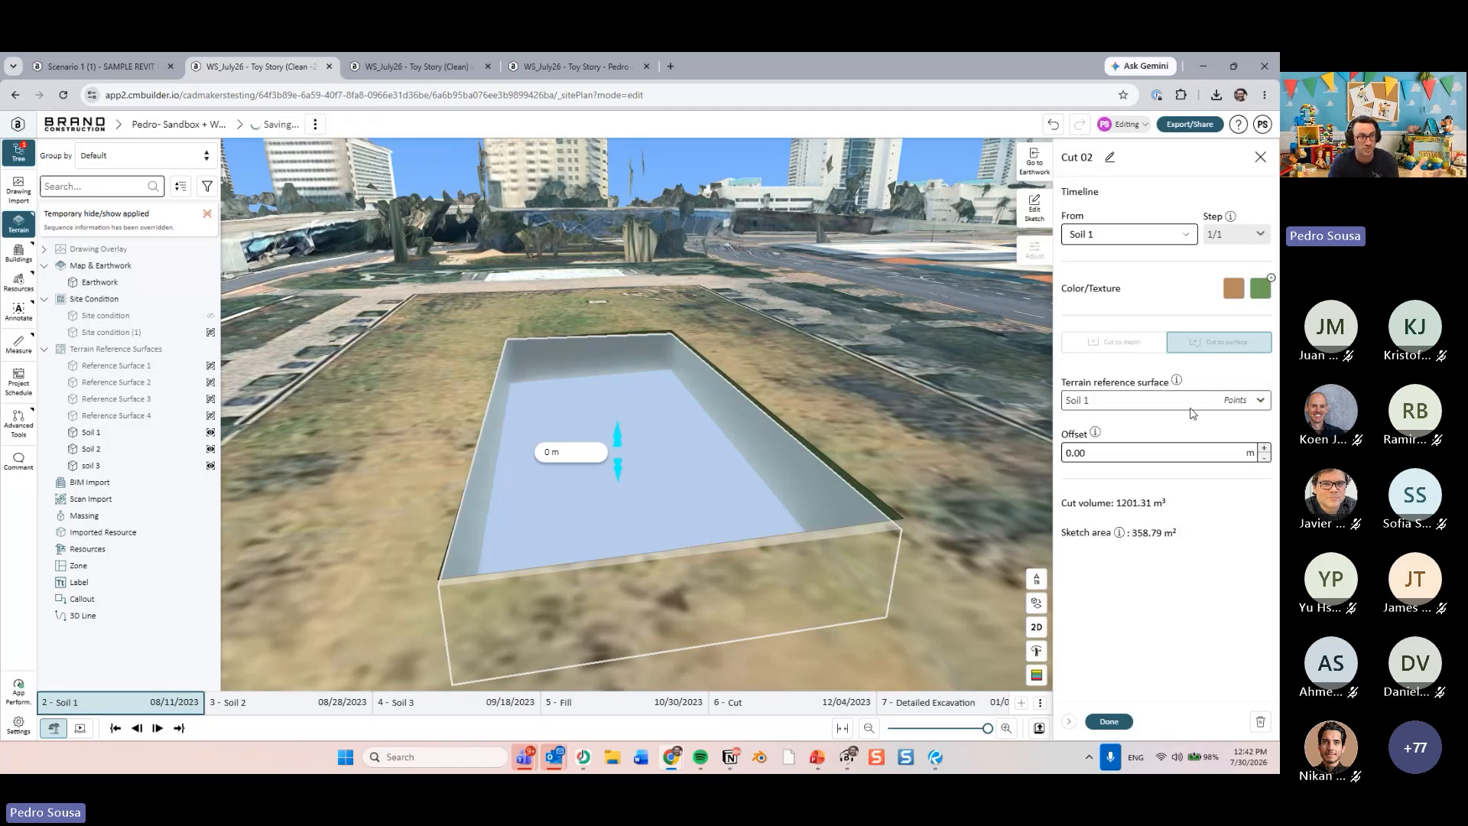
click(1109, 721)
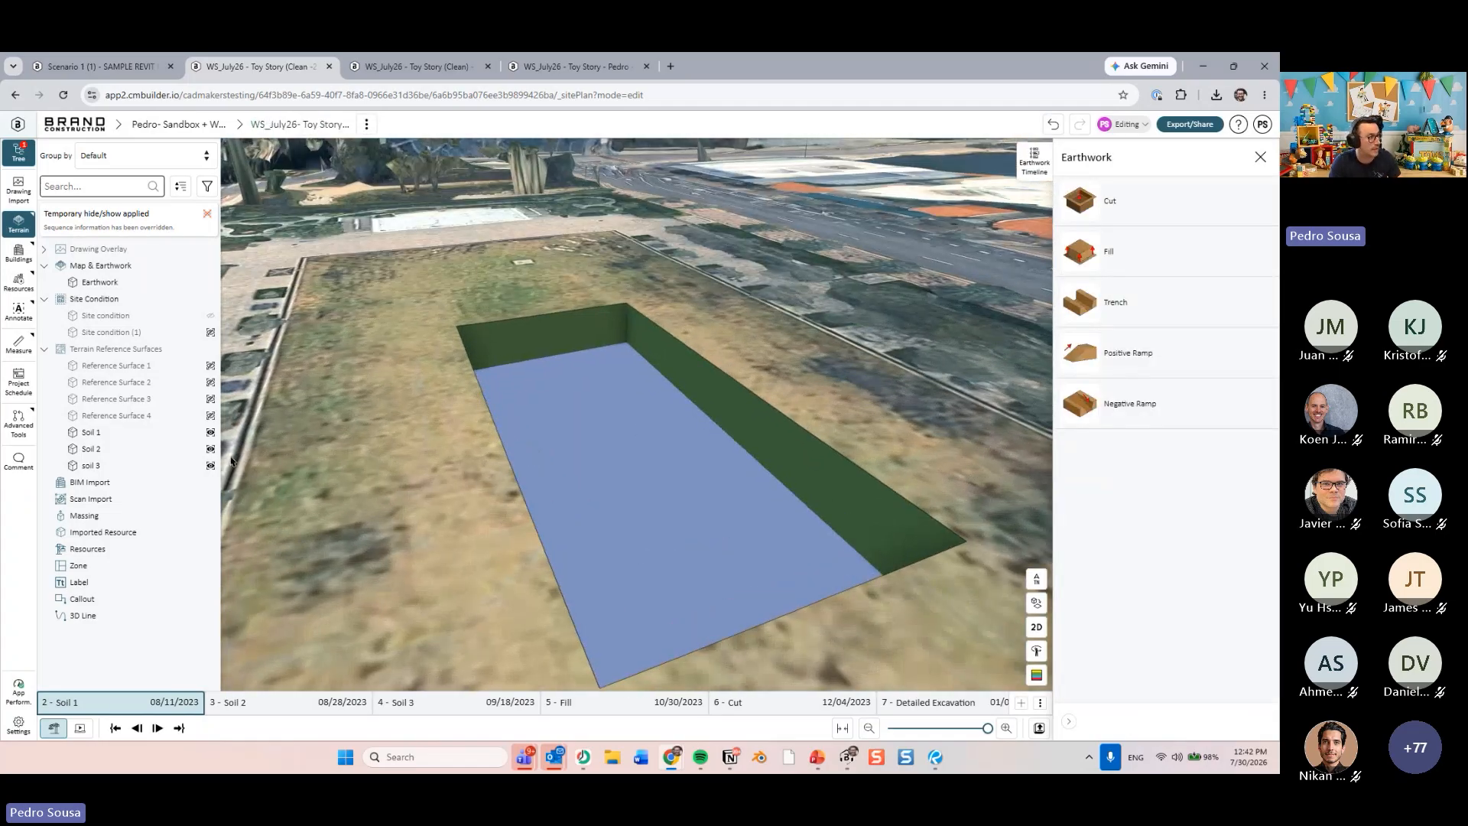
- Temporarily hide the Soil 1, Soil 2 and soil 3 reference surfaces and clear the selection
click(153, 432)
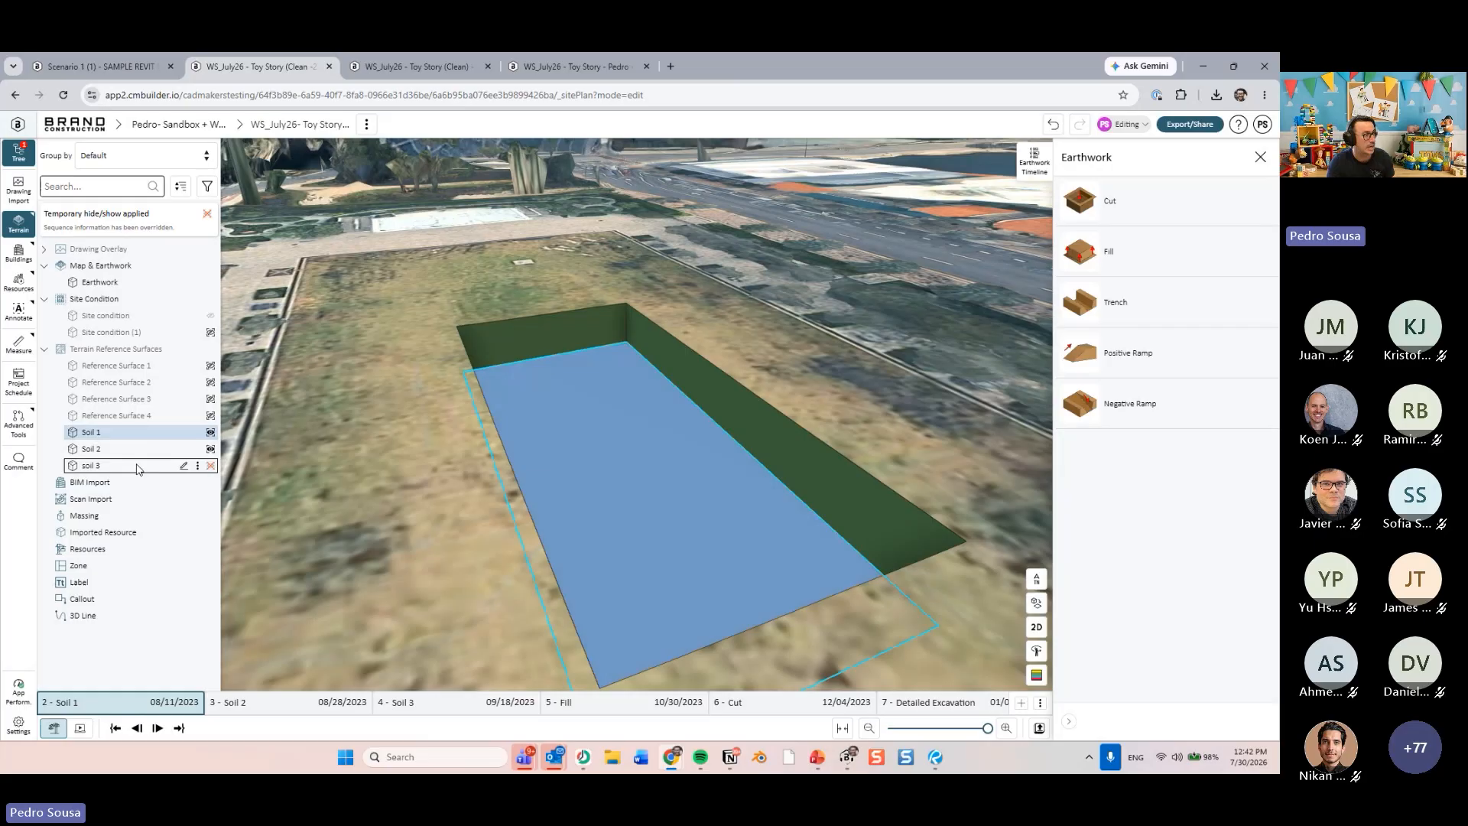
shift+click(138, 466)
key(h)
key(Escape)
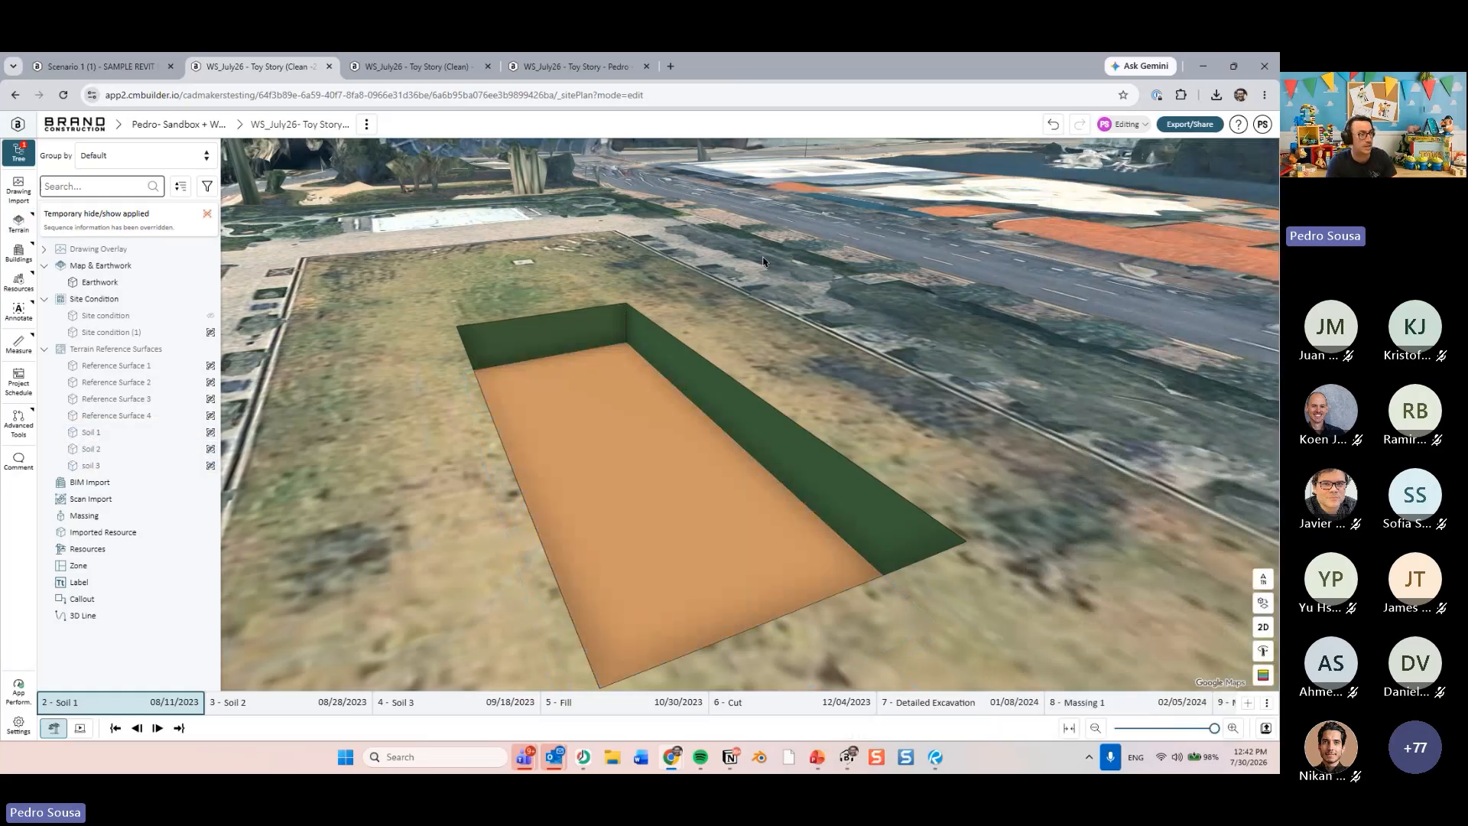
- Duplicate Cut 02 in the earthwork timeline and move the copy to the Soil 2 milestone
middle_drag(639, 439, 692, 257)
key(Right)
right_click(582, 422)
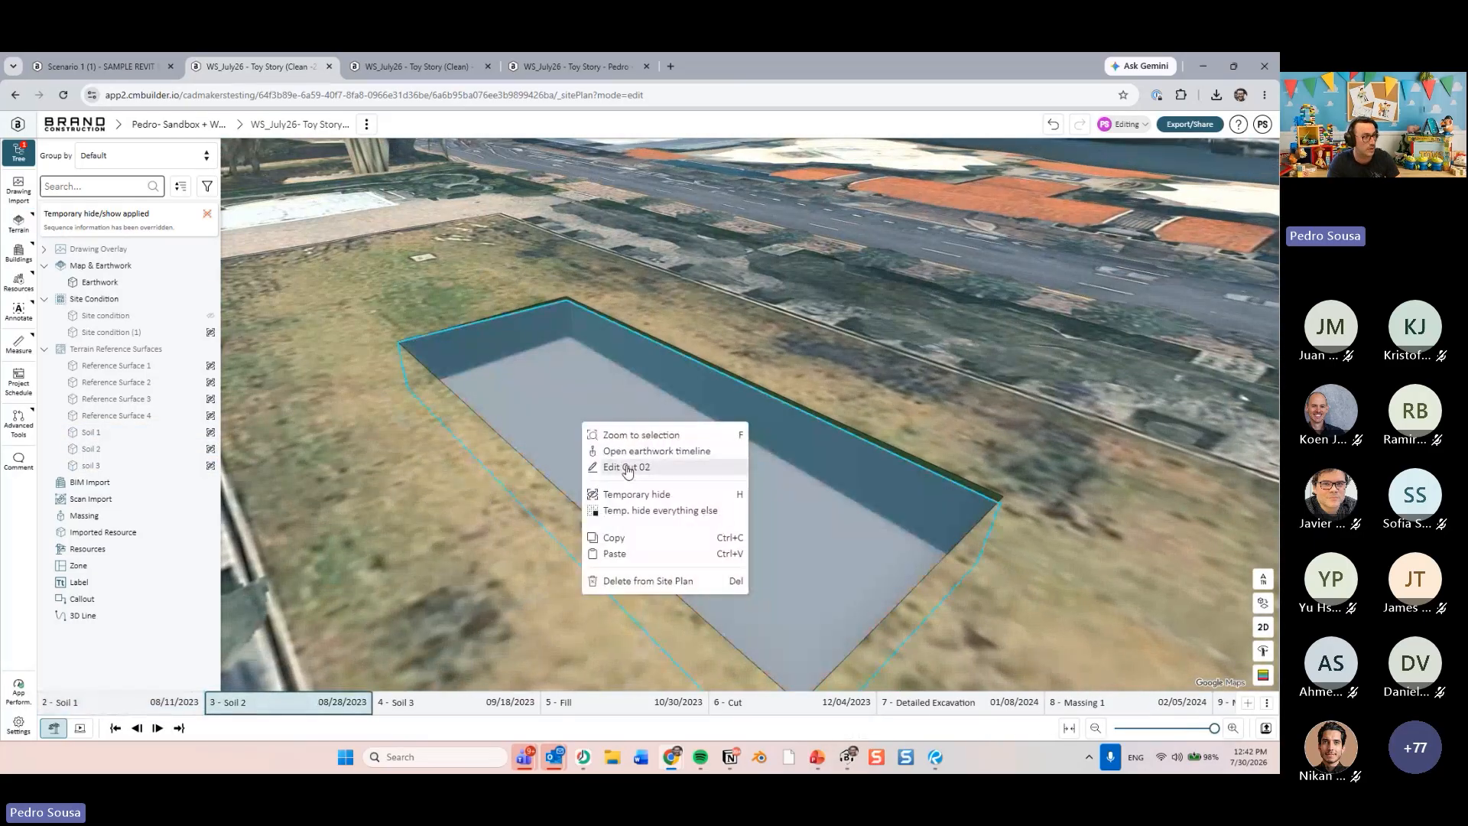
click(628, 468)
click(1034, 162)
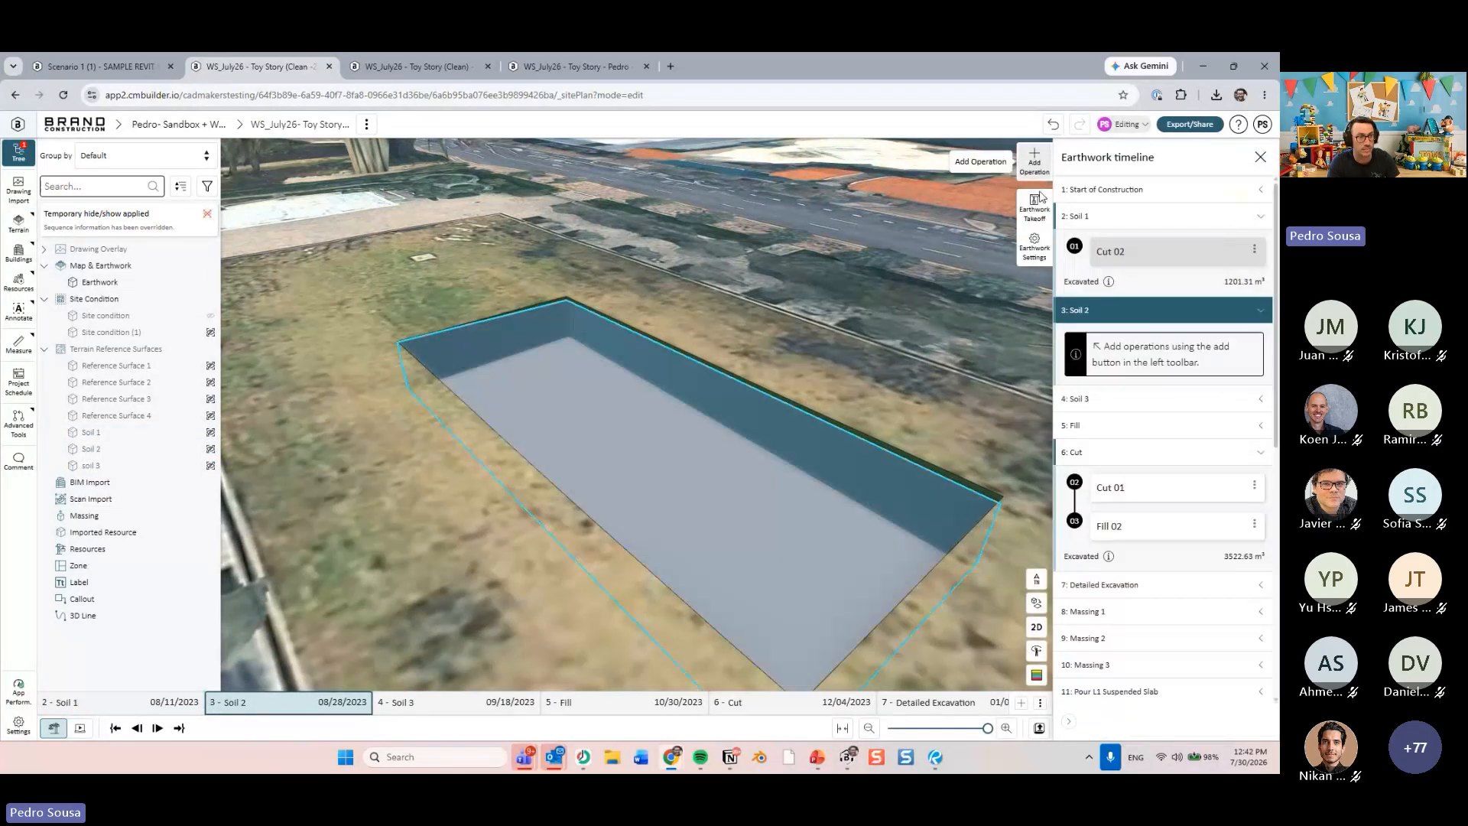
click(1254, 250)
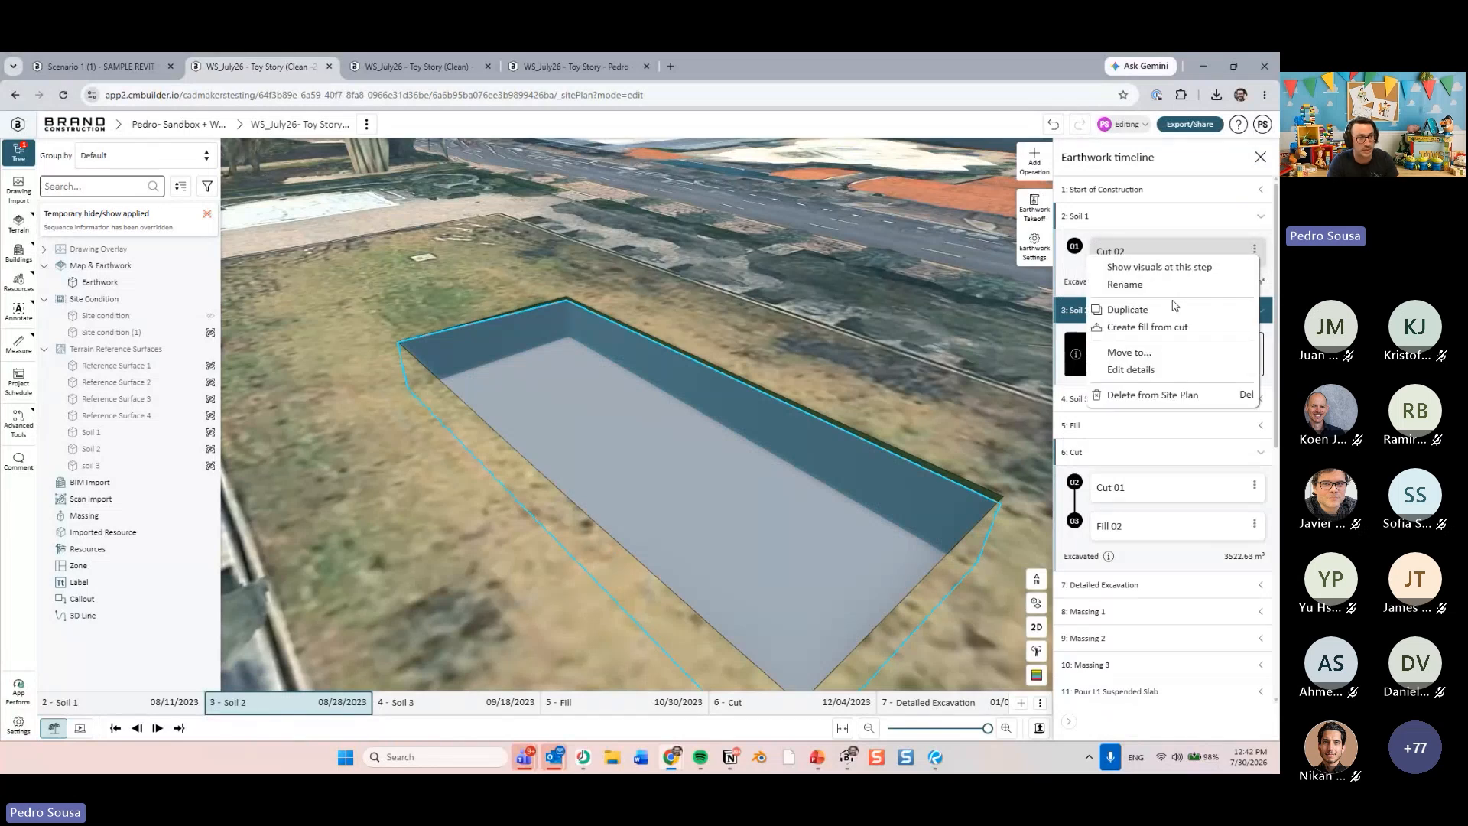
click(1147, 309)
drag(1143, 291, 1144, 381)
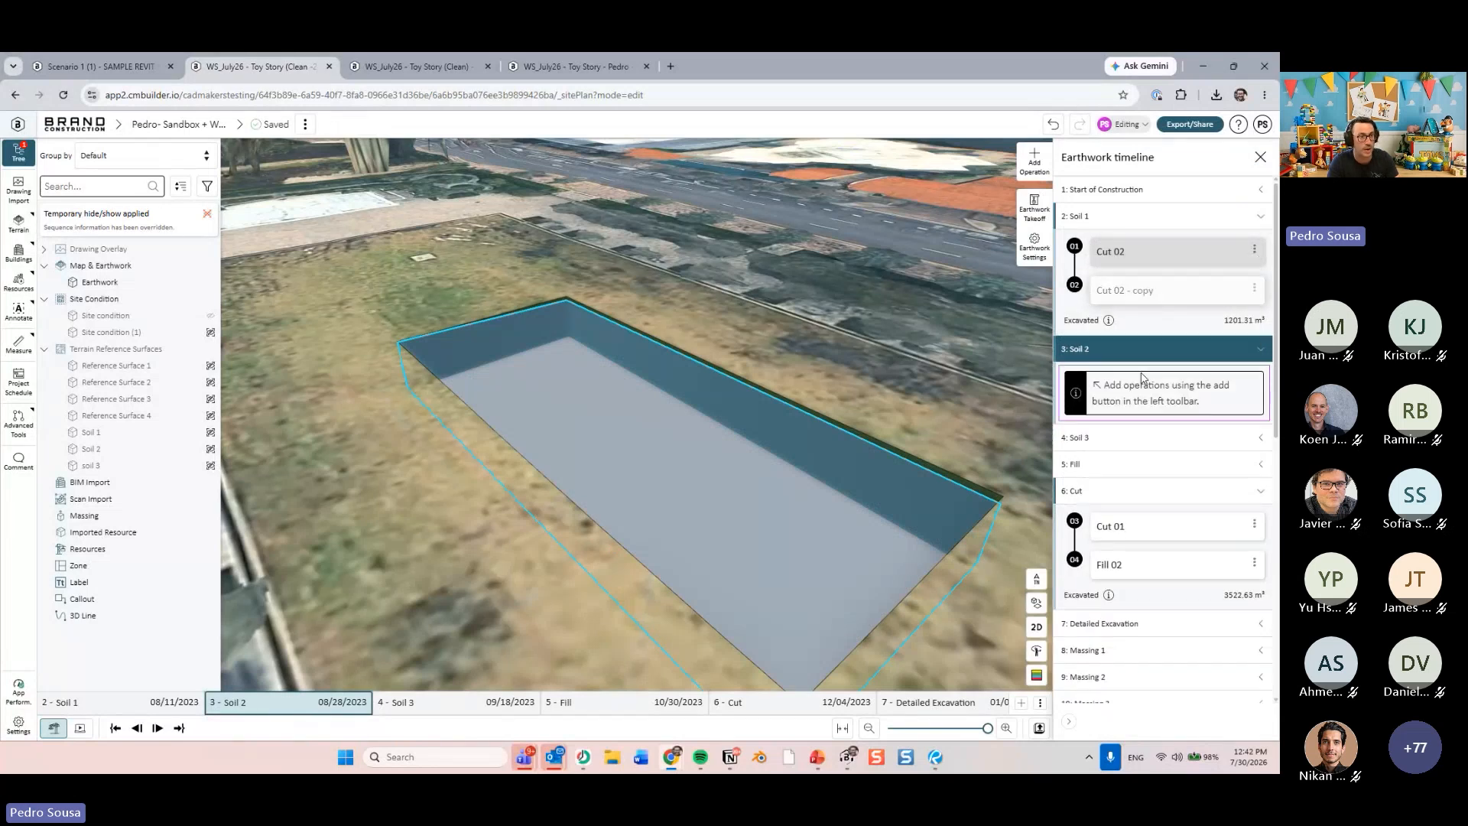
- Make the copied cut follow the Soil 2 terrain reference surface and colour its sides dark grey
double_click(1144, 344)
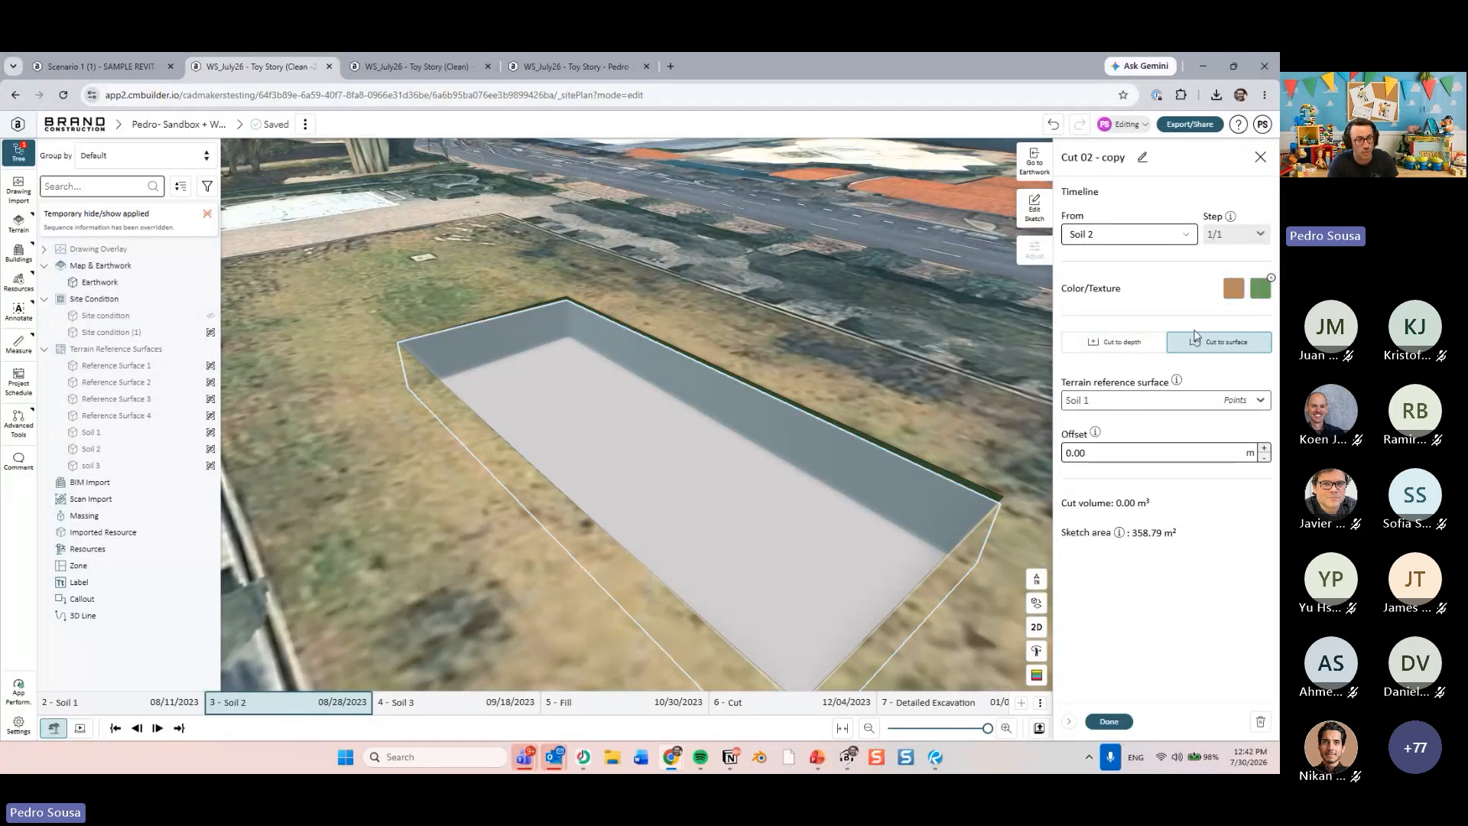
click(1181, 406)
click(1119, 590)
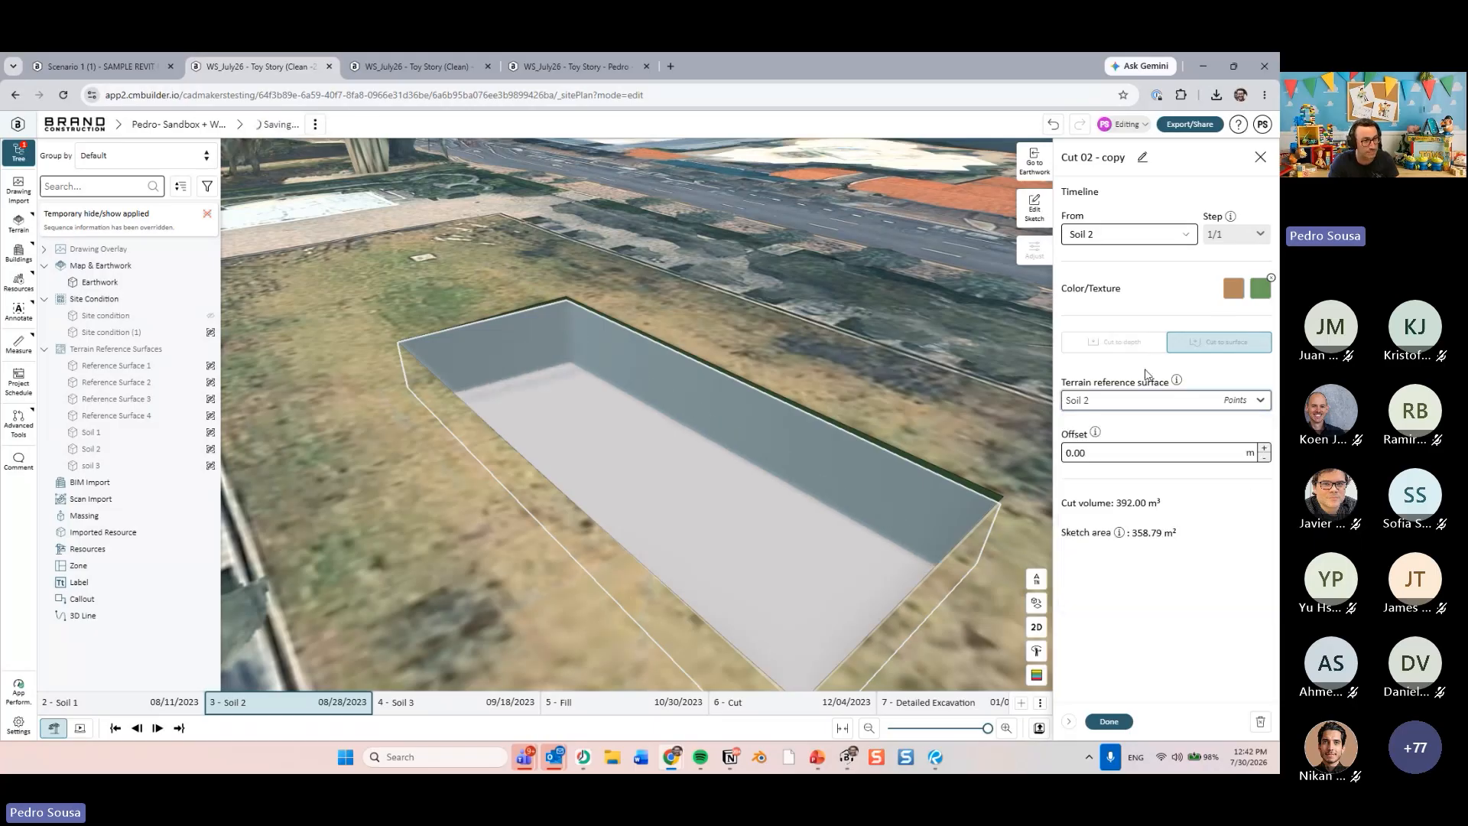
click(1261, 289)
click(1171, 407)
middle_drag(910, 310, 789, 297)
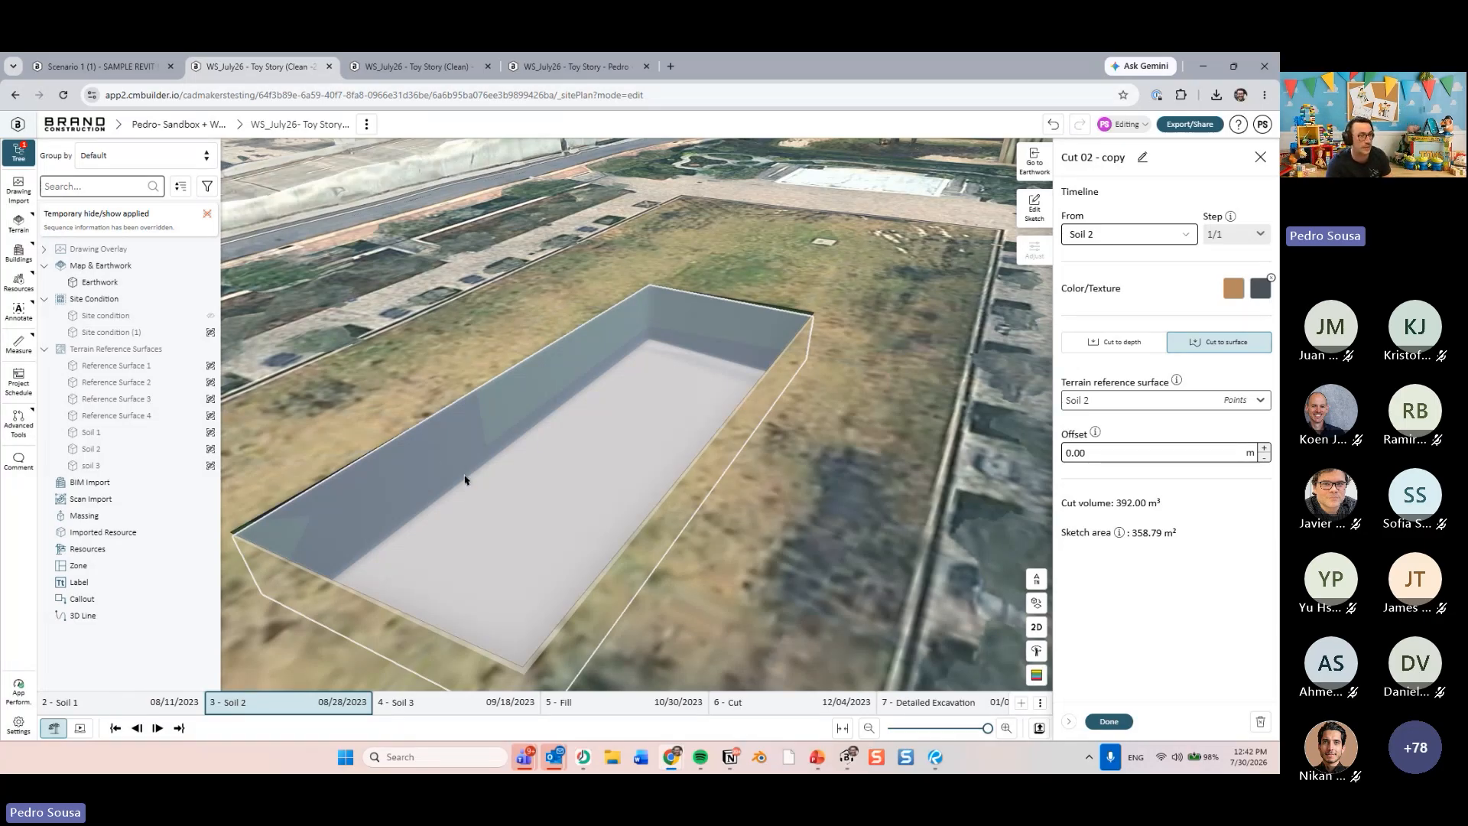
click(1109, 721)
- Offset the Soil 2 cut's sketch boundary slightly inward without keeping the original line, and finish the operation
drag(791, 603, 610, 496)
scroll(705, 443, up, 3)
drag(704, 443, 1009, 482)
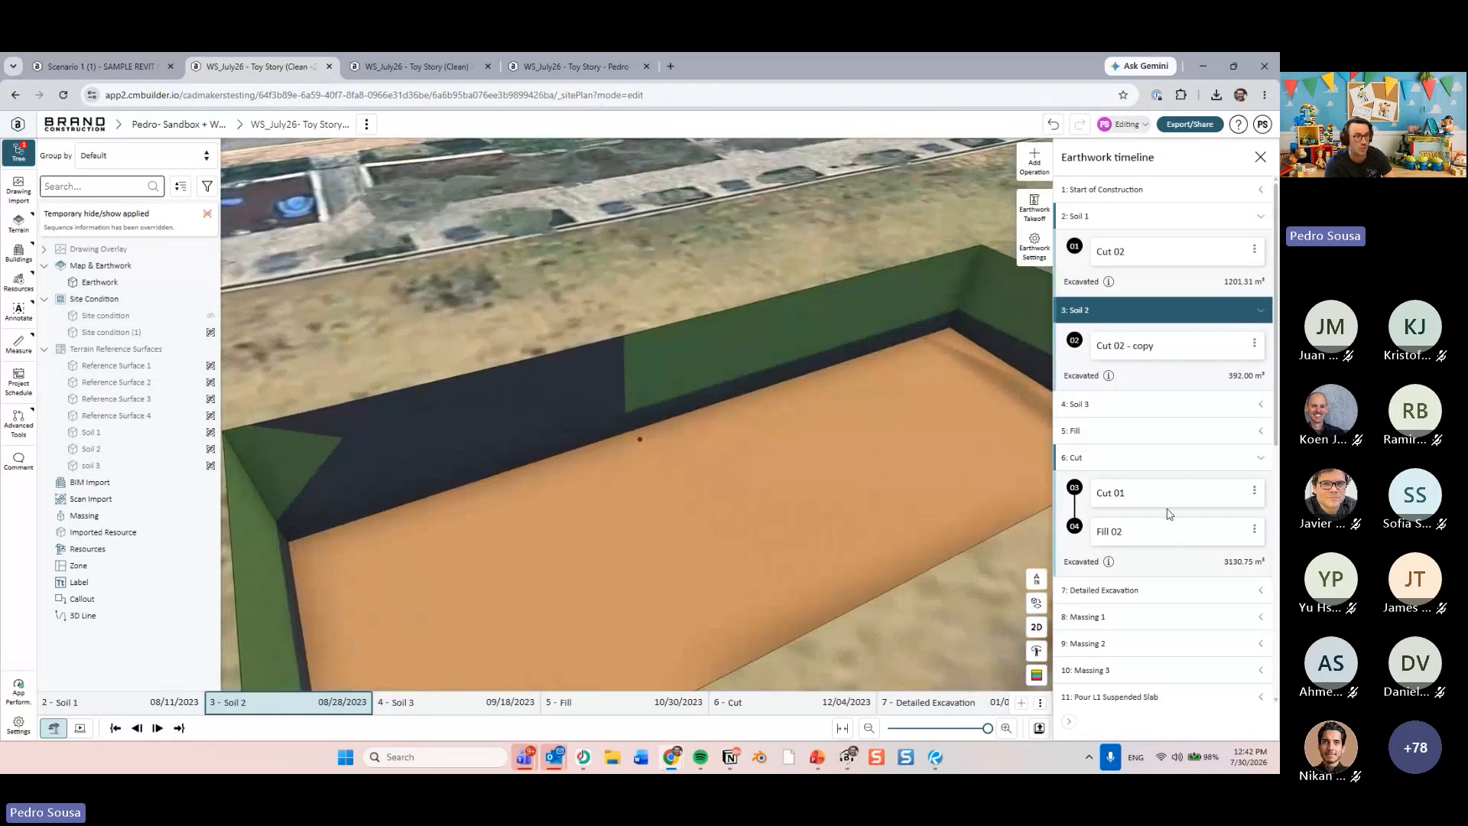
click(1173, 346)
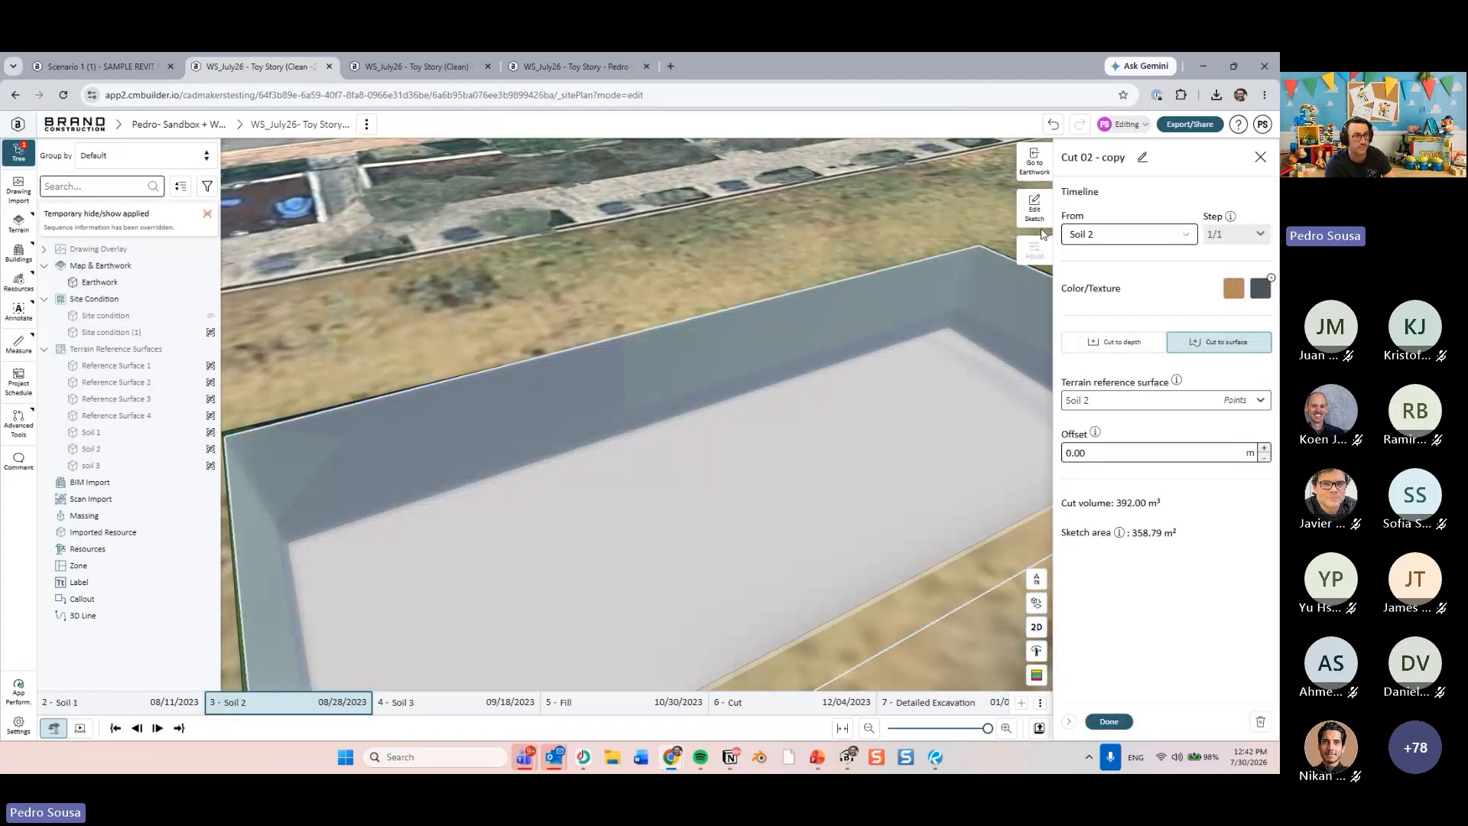
click(1034, 217)
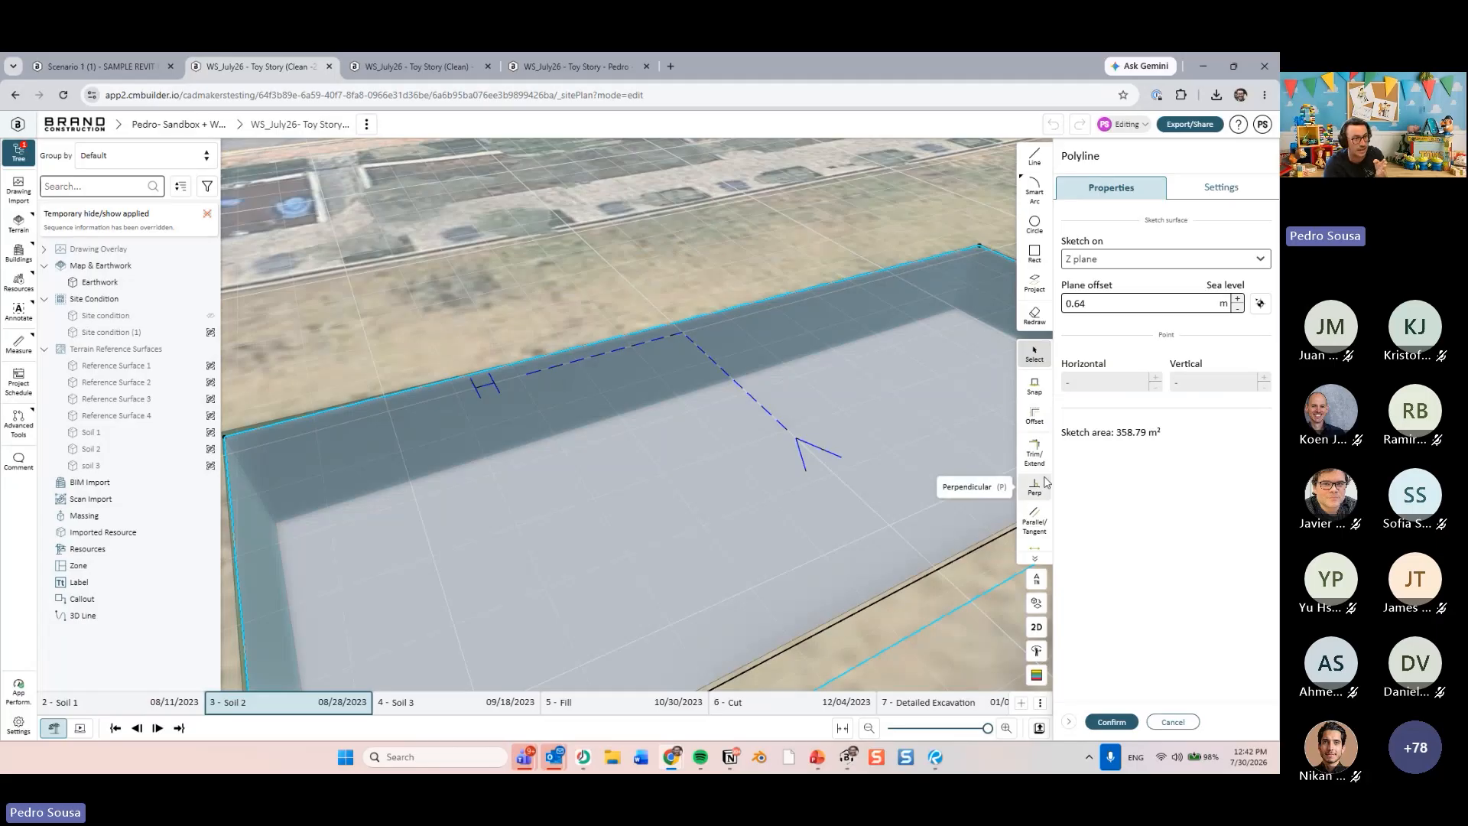
click(1035, 416)
drag(635, 510, 812, 490)
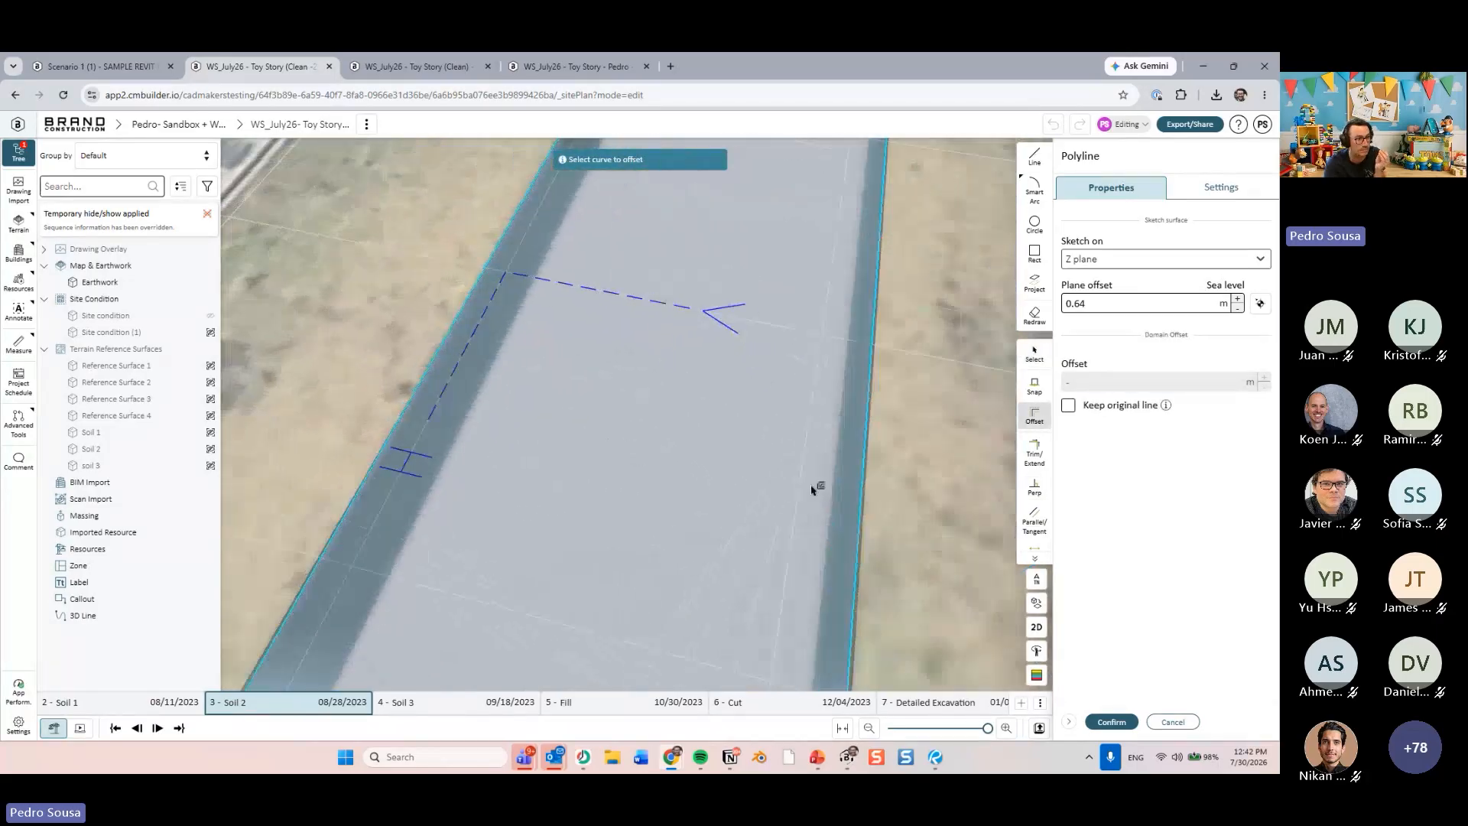
click(865, 487)
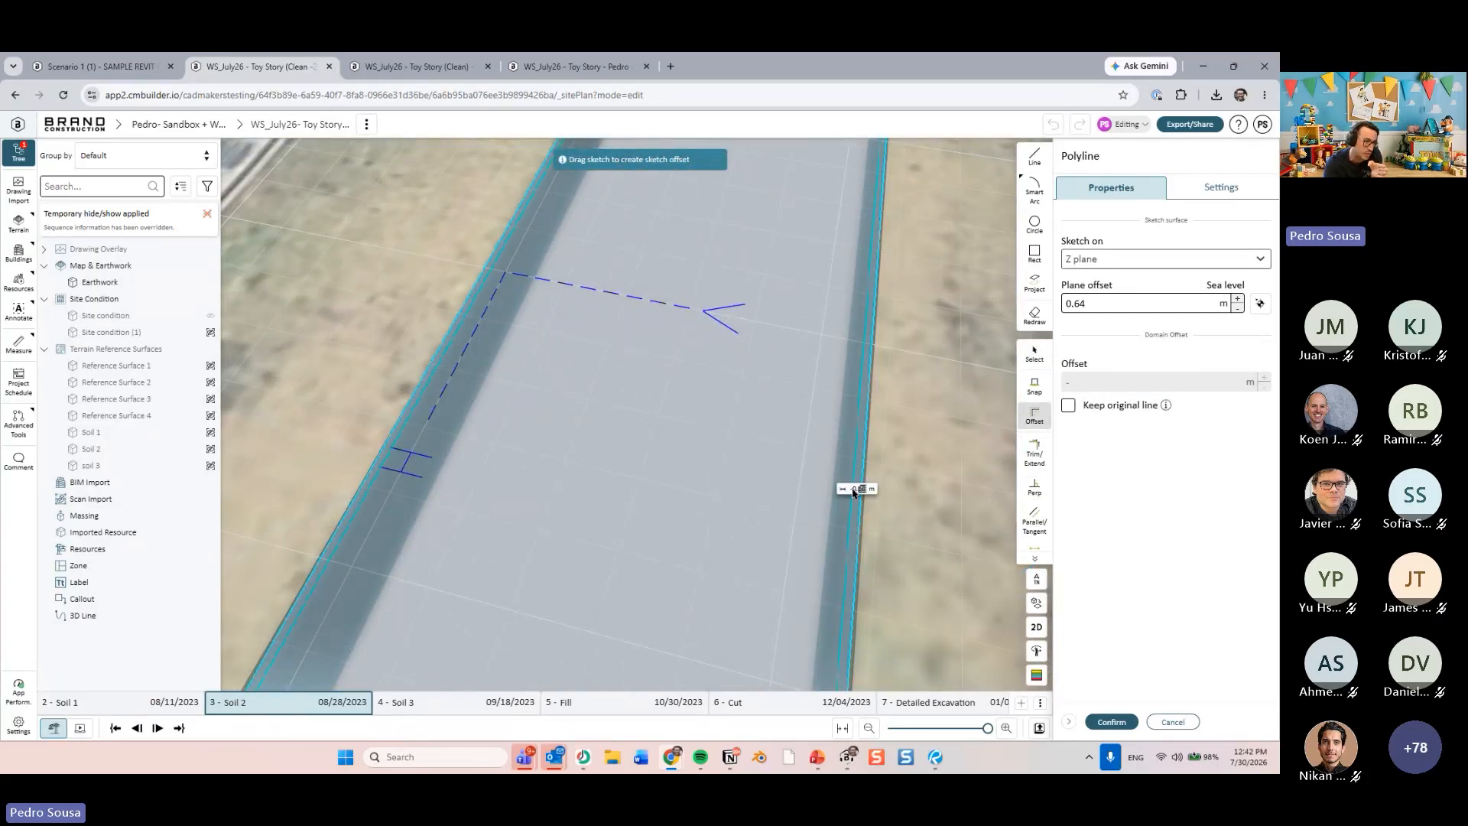
click(1112, 386)
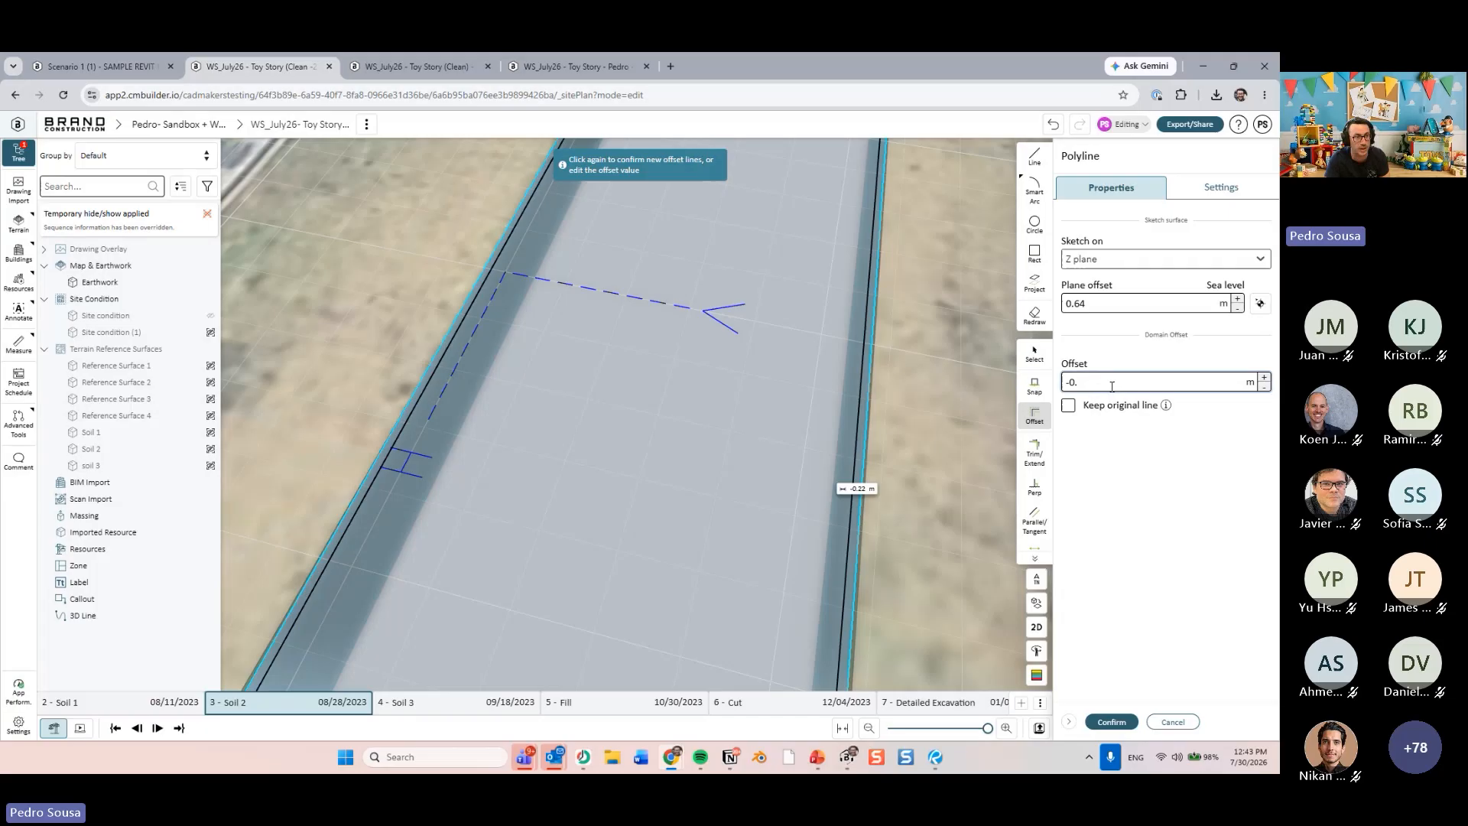
key(Return)
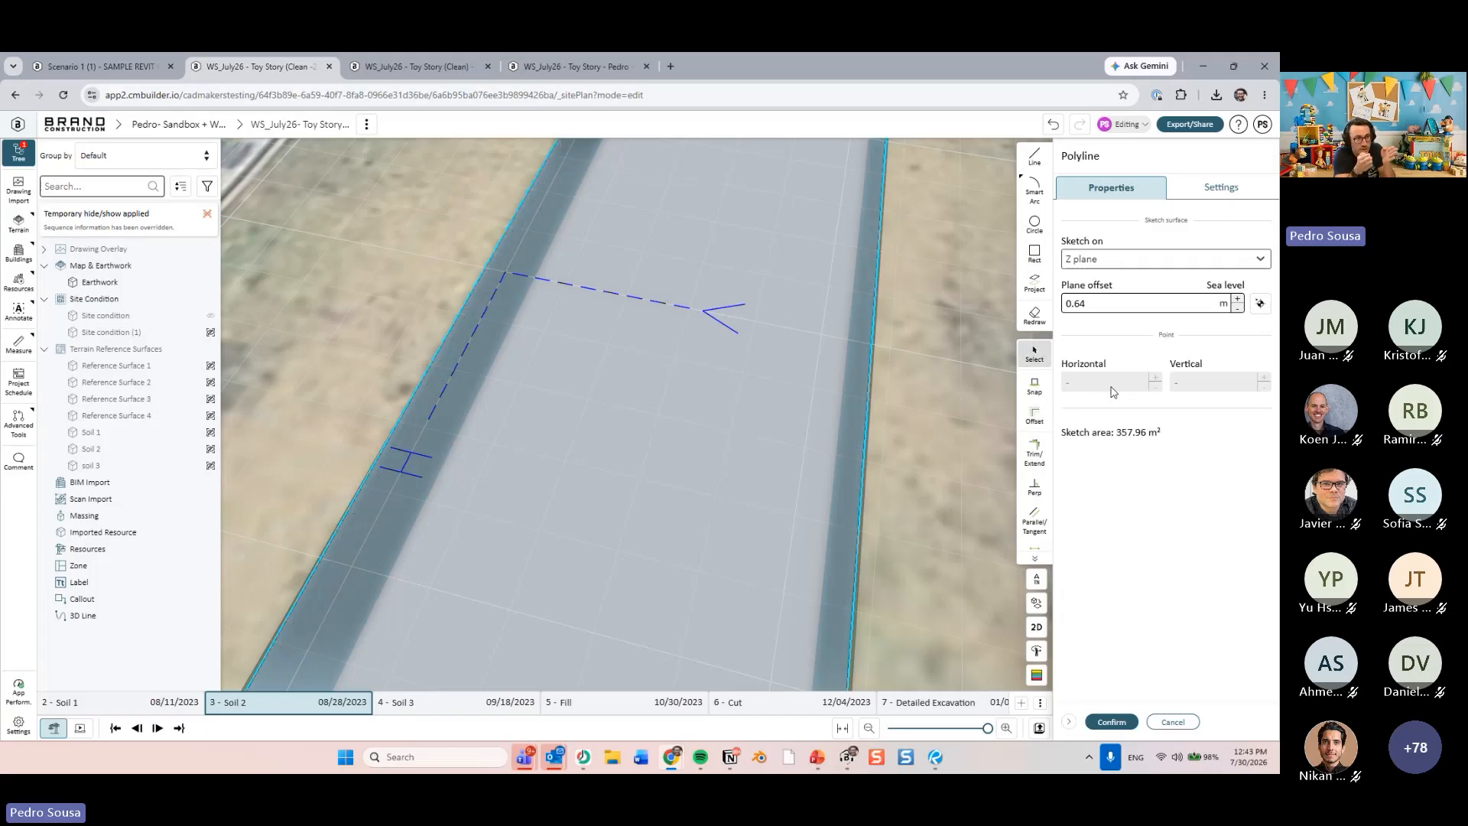
click(1112, 720)
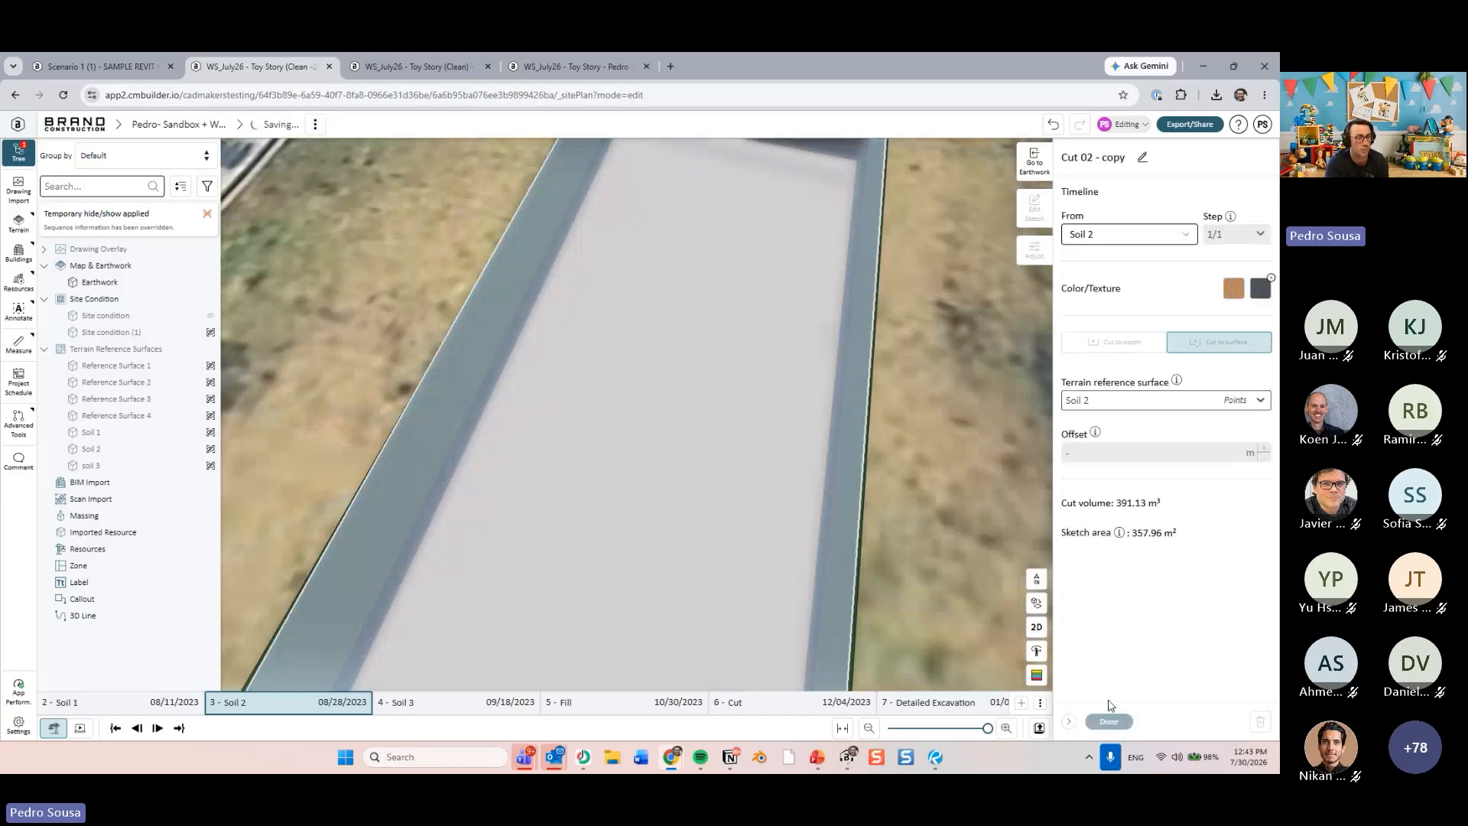
click(1110, 722)
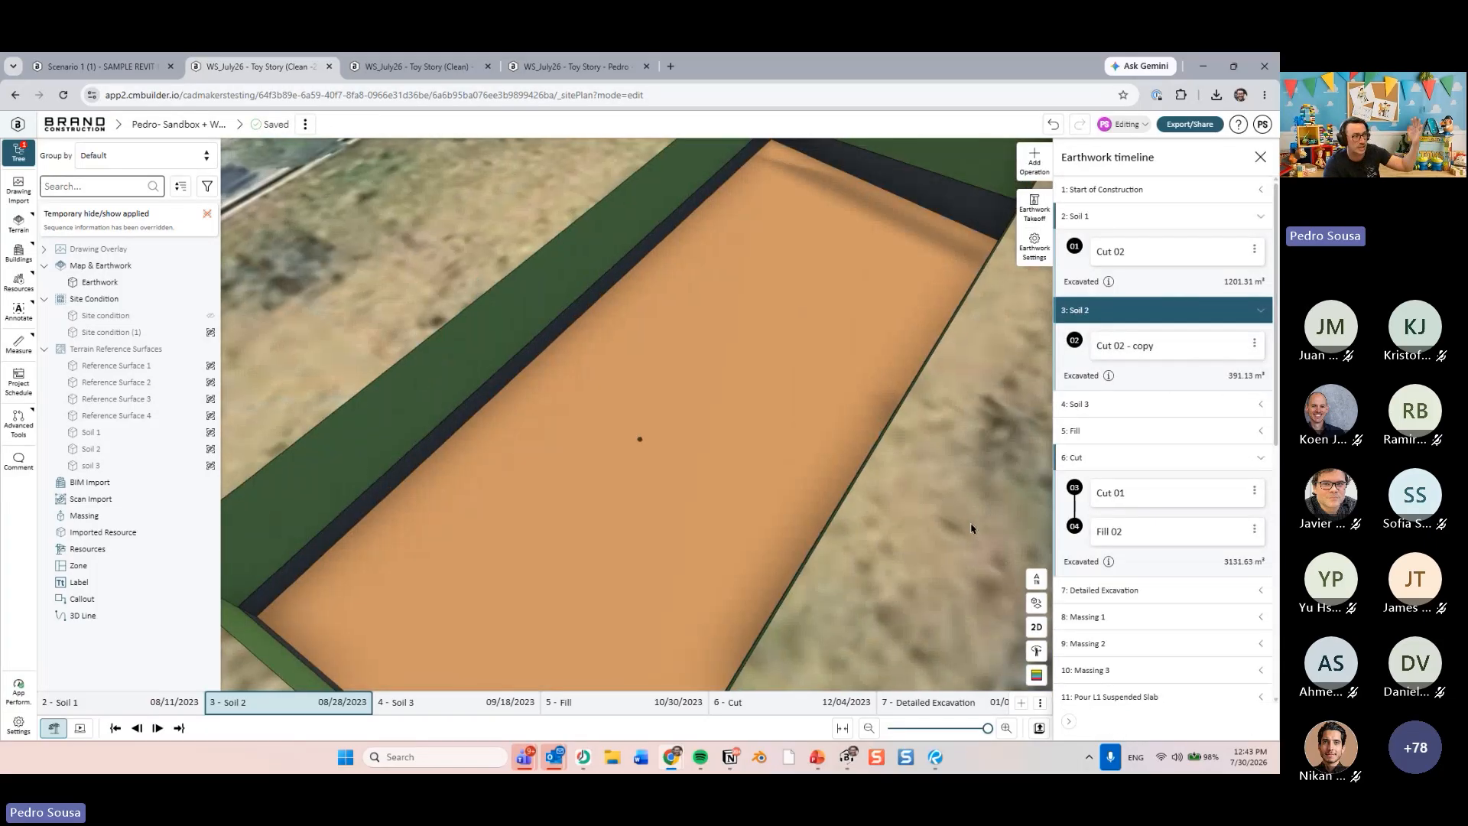
- Duplicate the Soil 2 cut in the earthwork timeline and move the copy to the Soil 3 milestone
drag(663, 448, 931, 395)
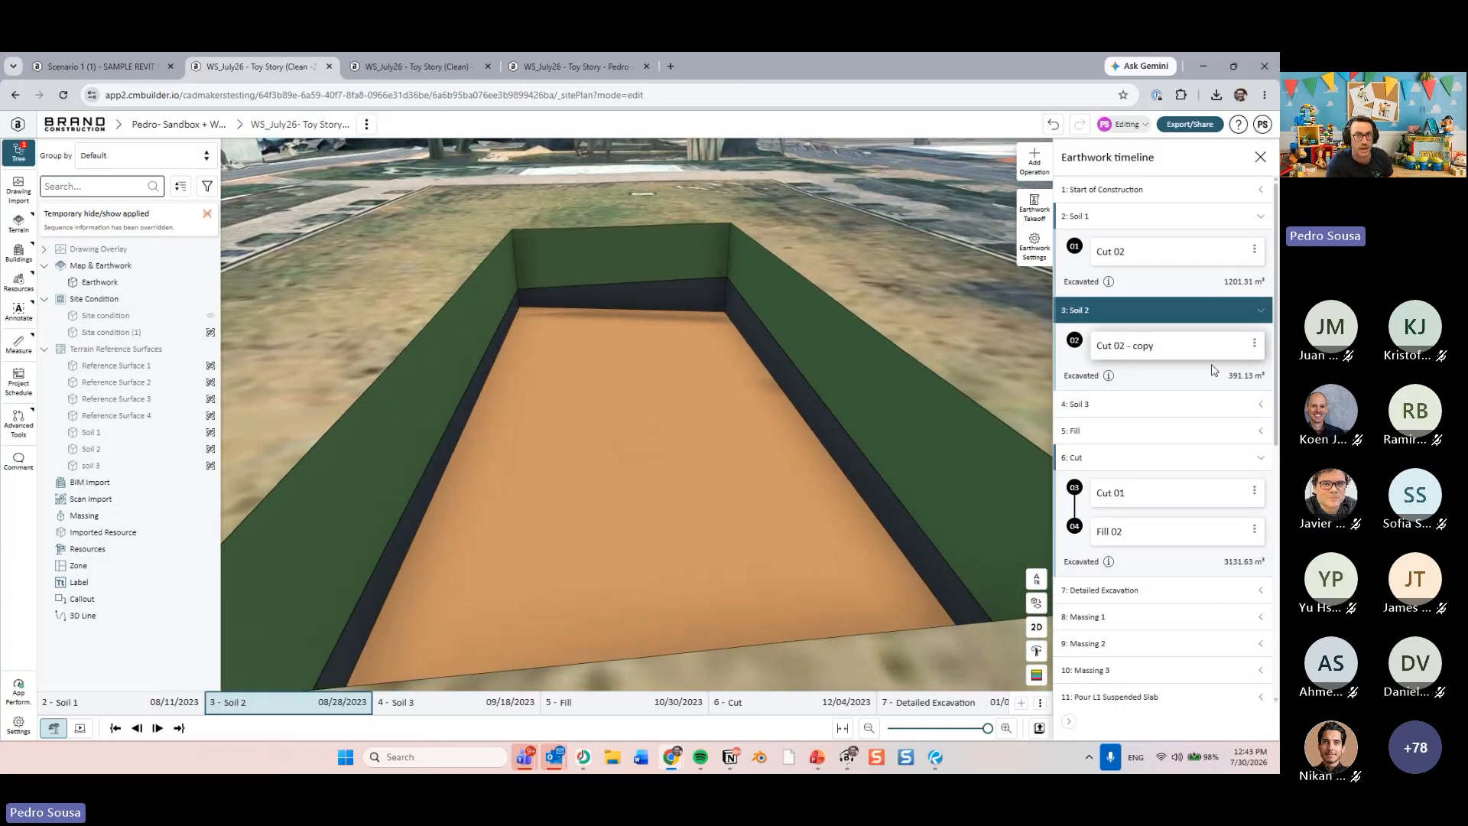
click(1192, 403)
click(1254, 343)
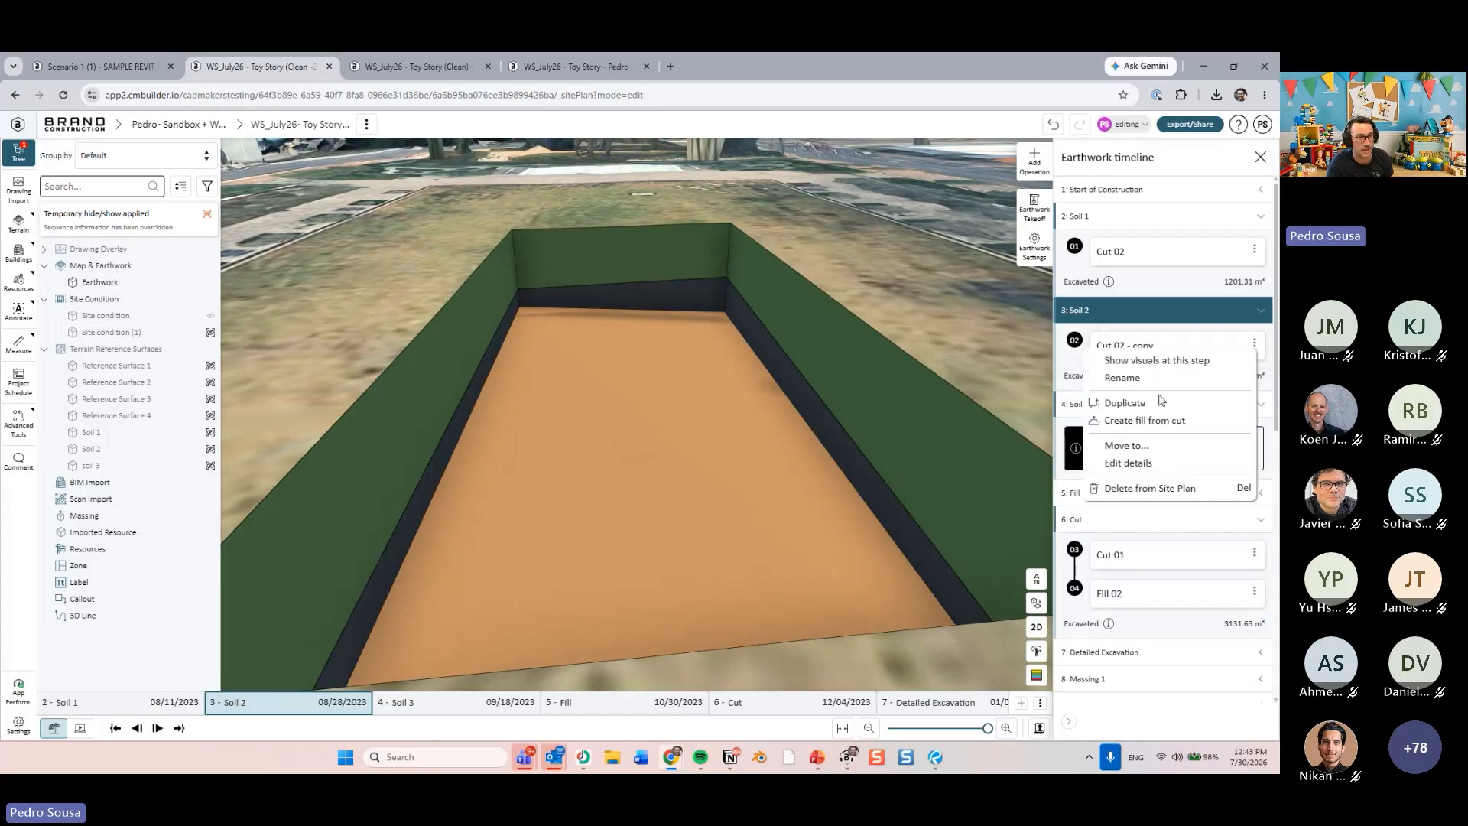
click(1158, 411)
drag(1147, 398, 1178, 471)
- Offset the Soil 3 cut's sketch boundary slightly inward and confirm the sketch
click(1187, 442)
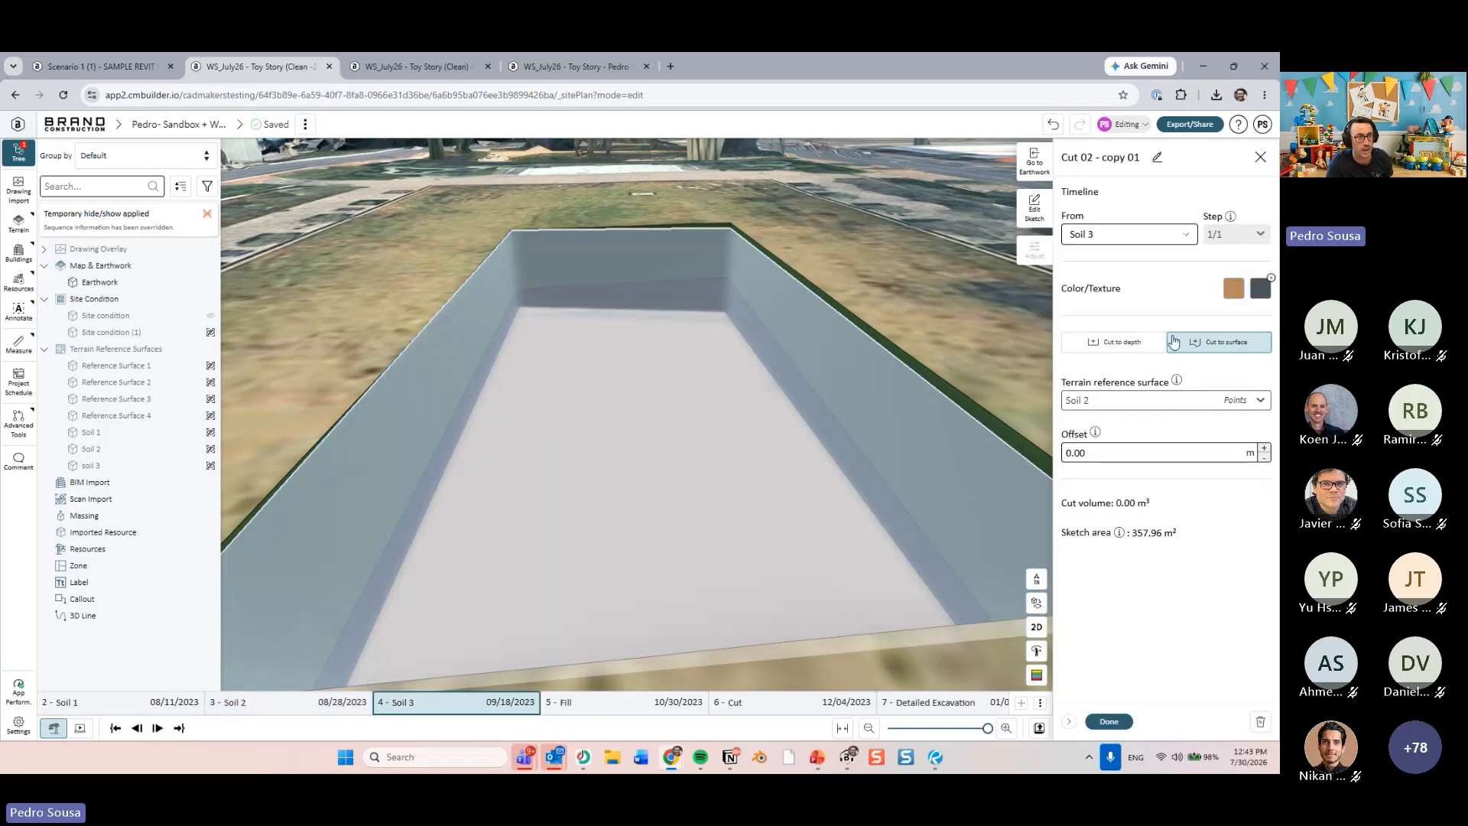
click(1034, 222)
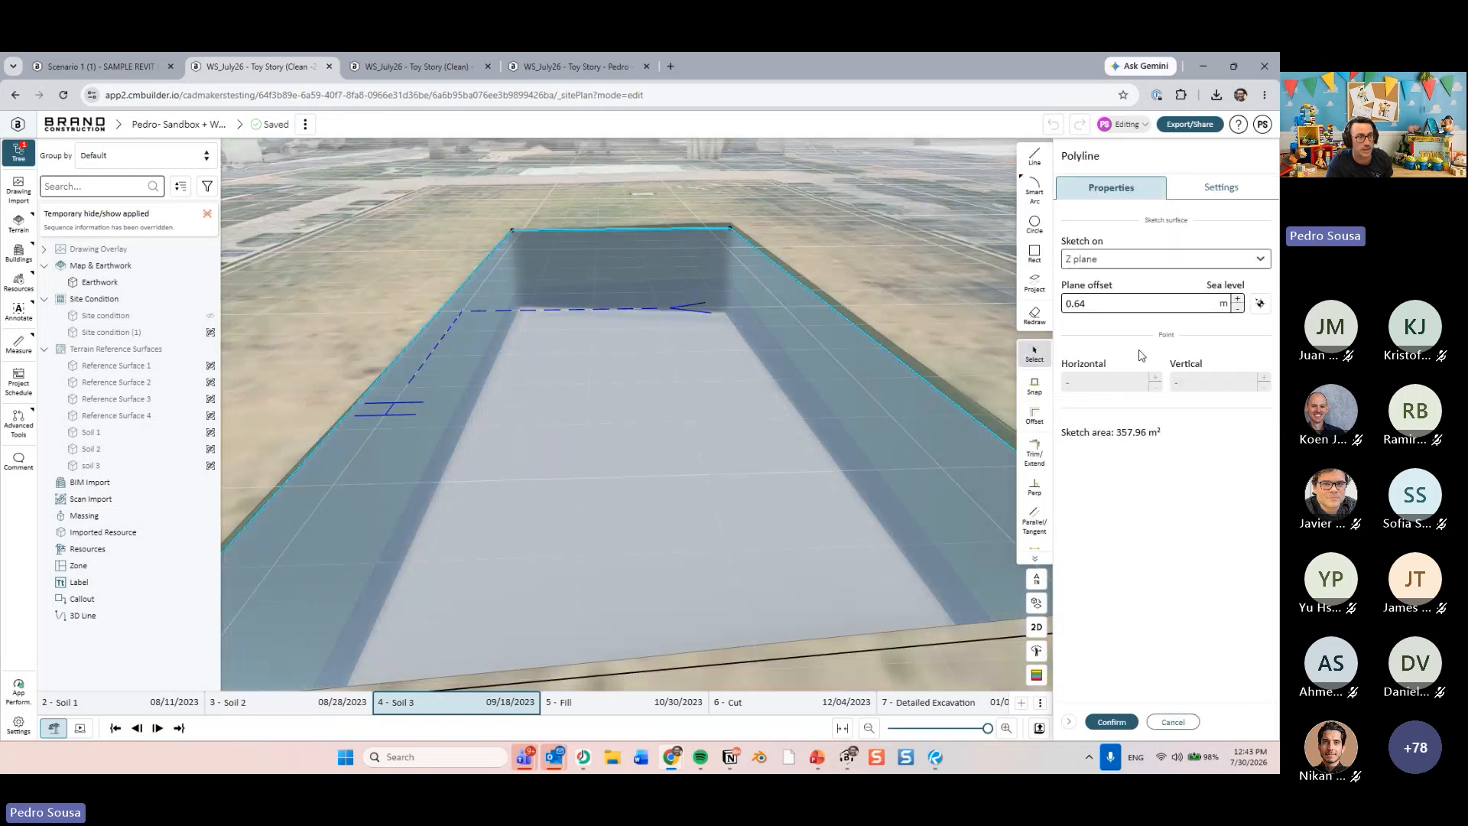
click(1035, 415)
click(968, 415)
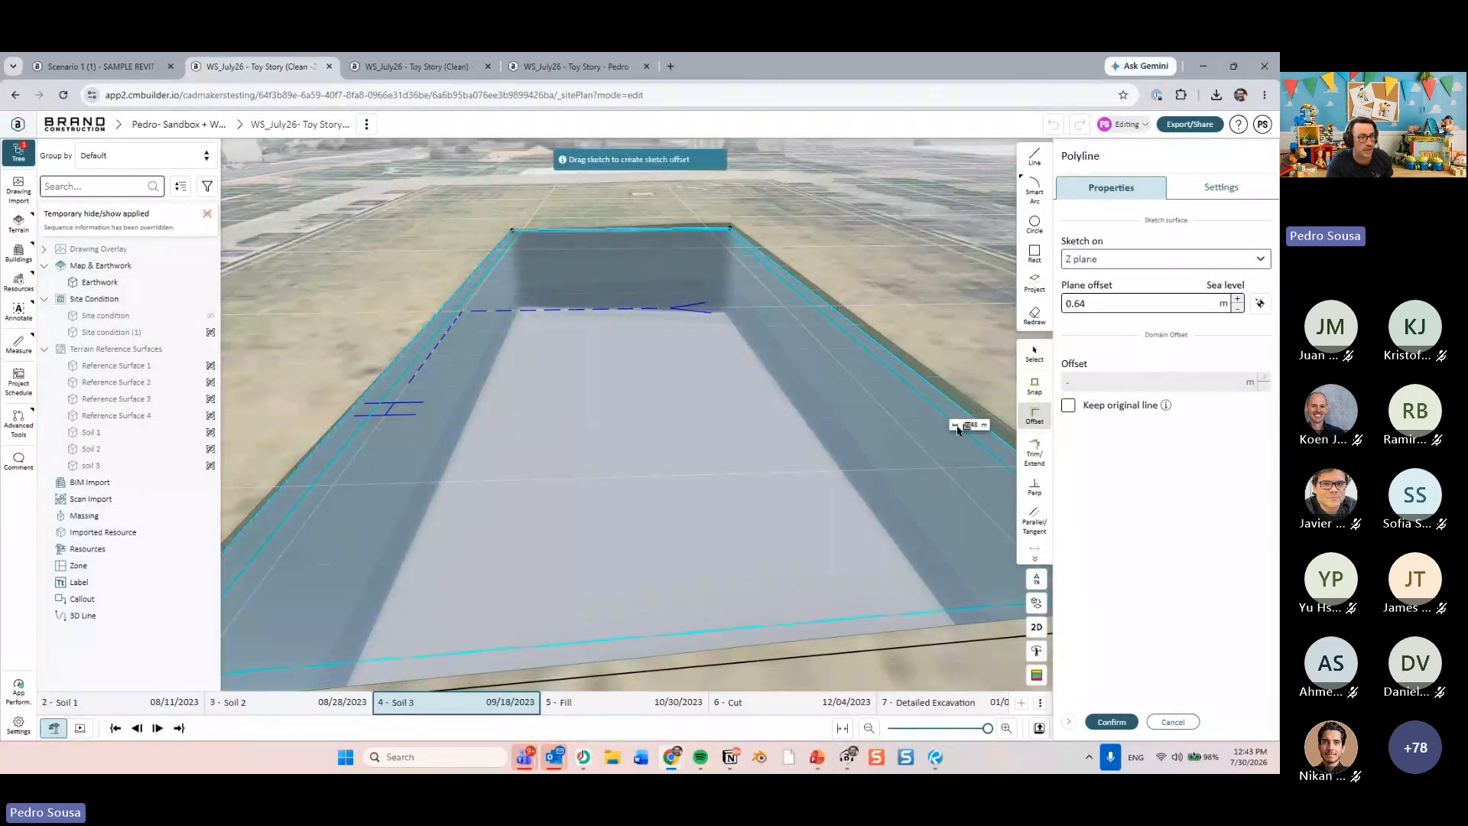
click(1097, 383)
text(=)
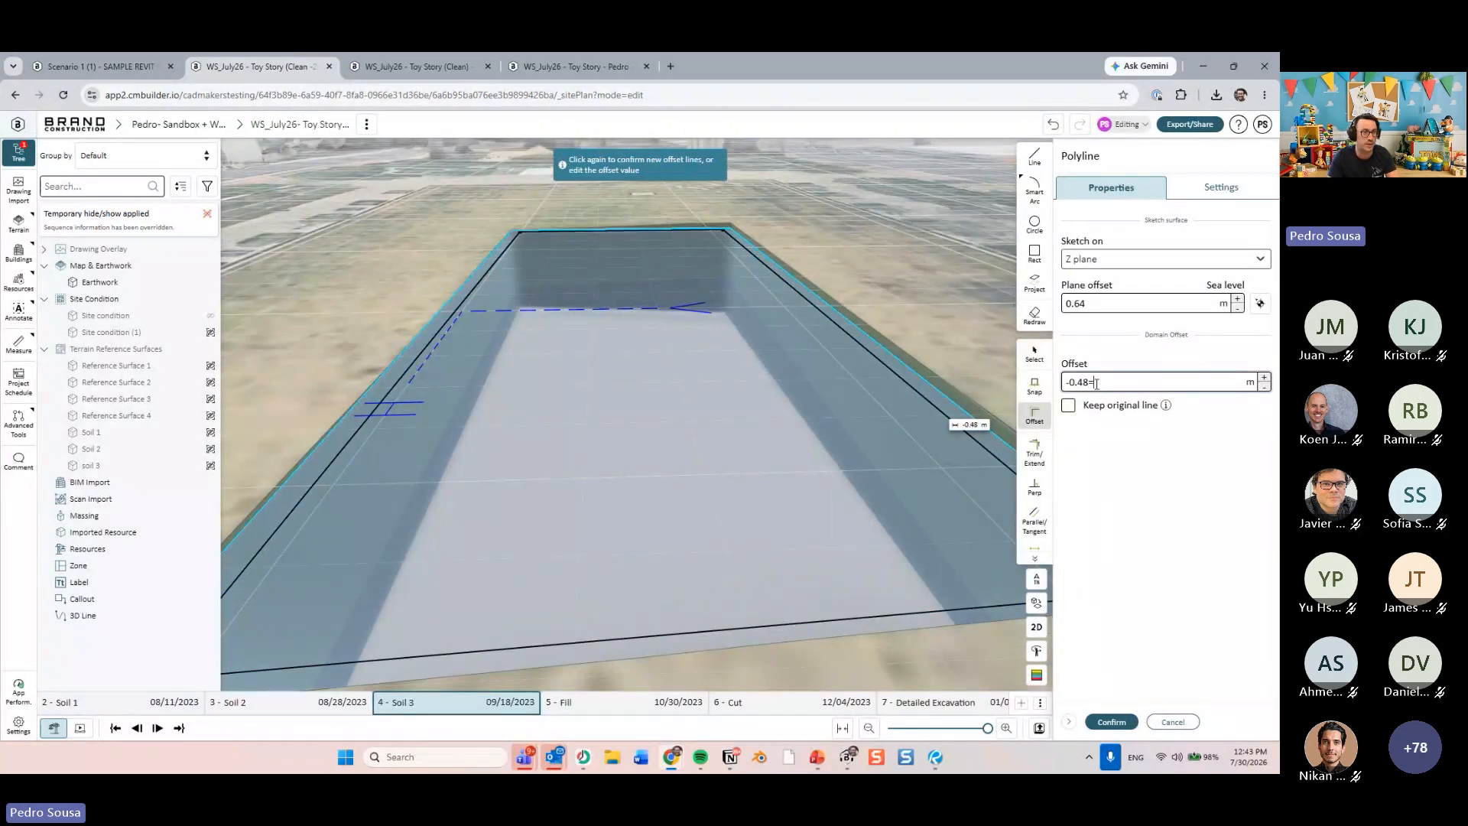
key(Escape)
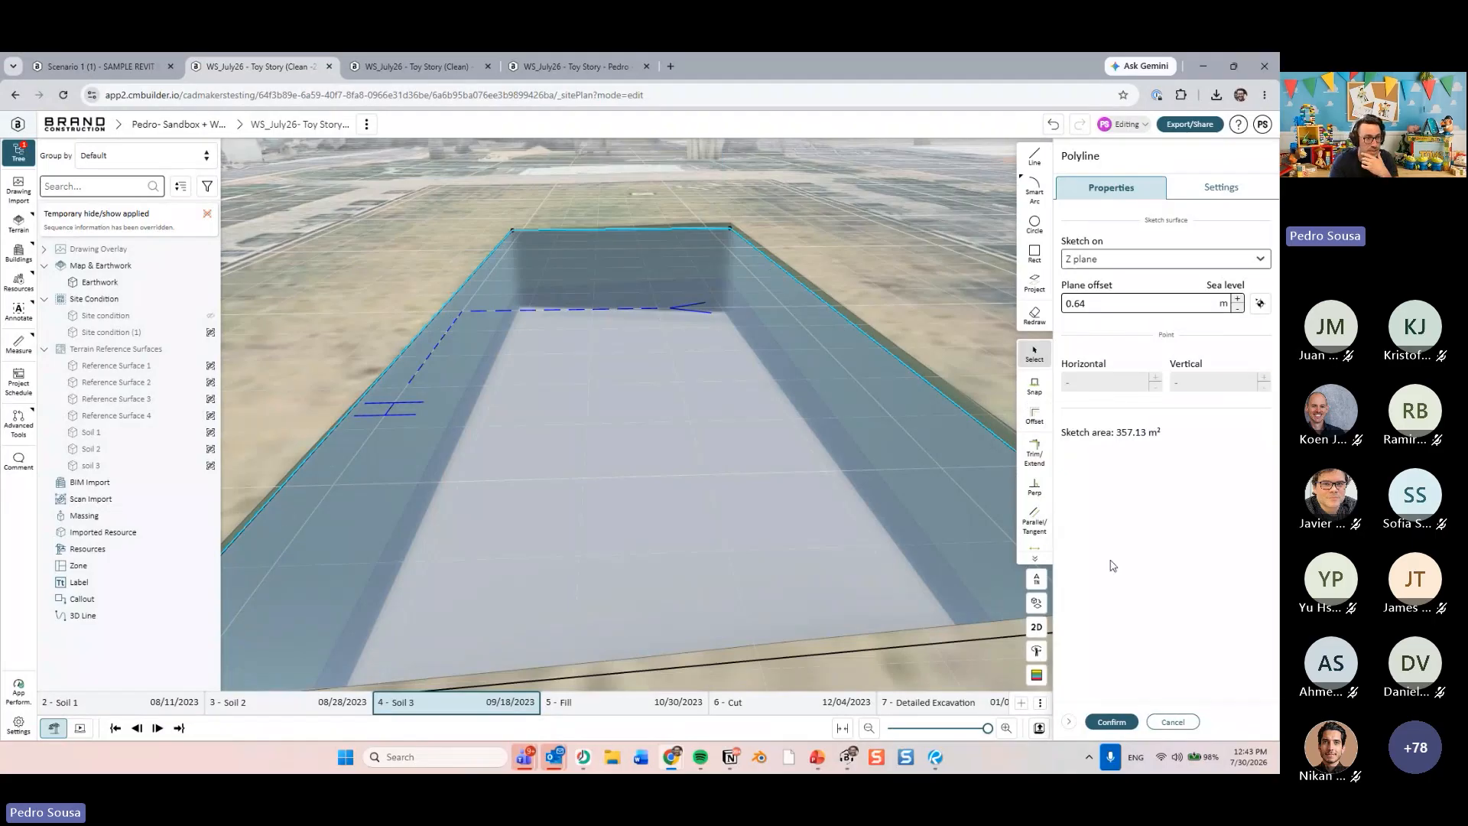
click(1127, 722)
- Make the Soil 3 cut follow the soil 3 terrain reference surface and colour its sides very light grey
click(1220, 402)
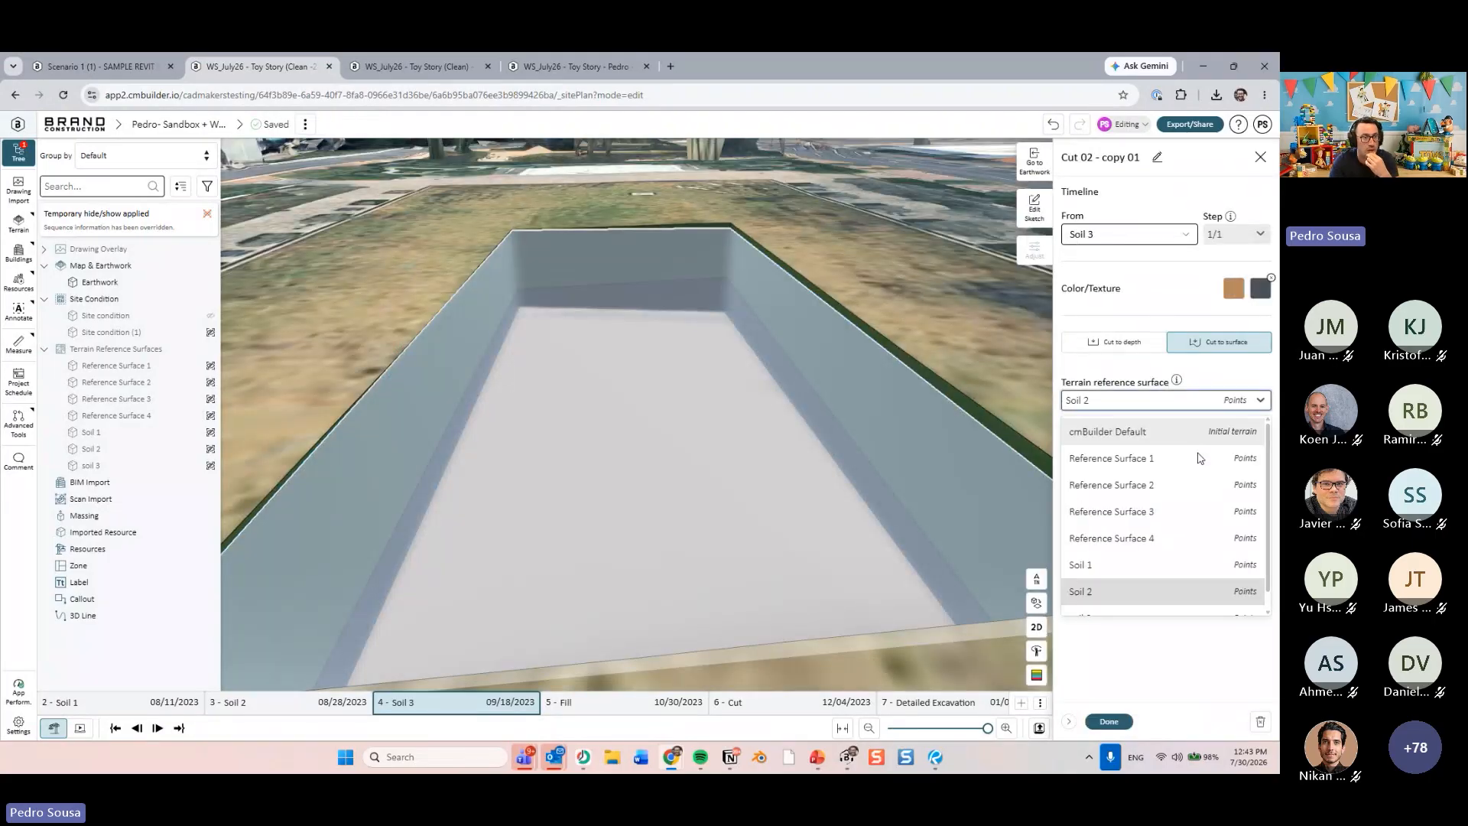
scroll(1128, 598, down, 1)
click(1129, 600)
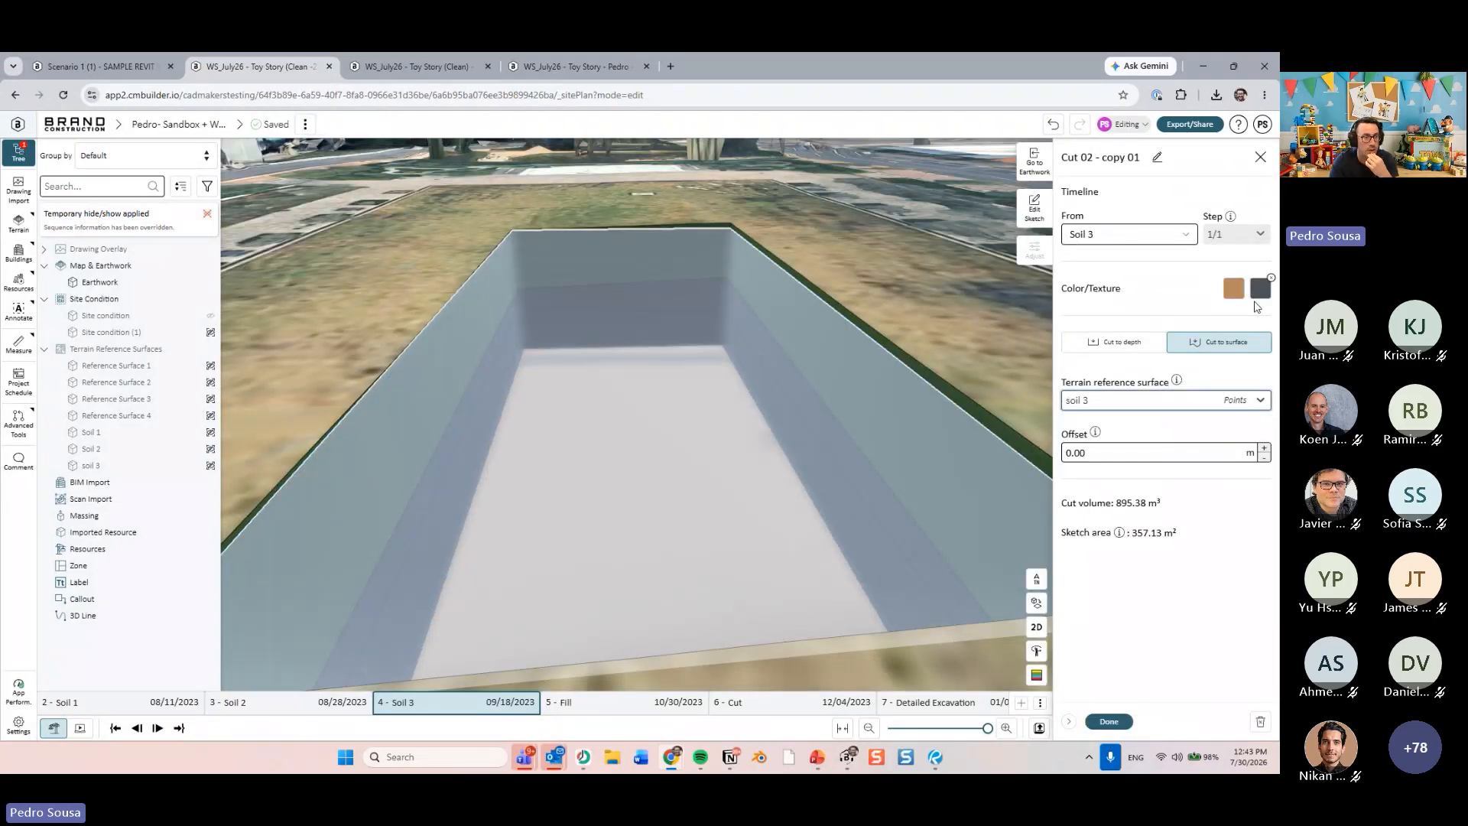
click(1260, 289)
click(1127, 408)
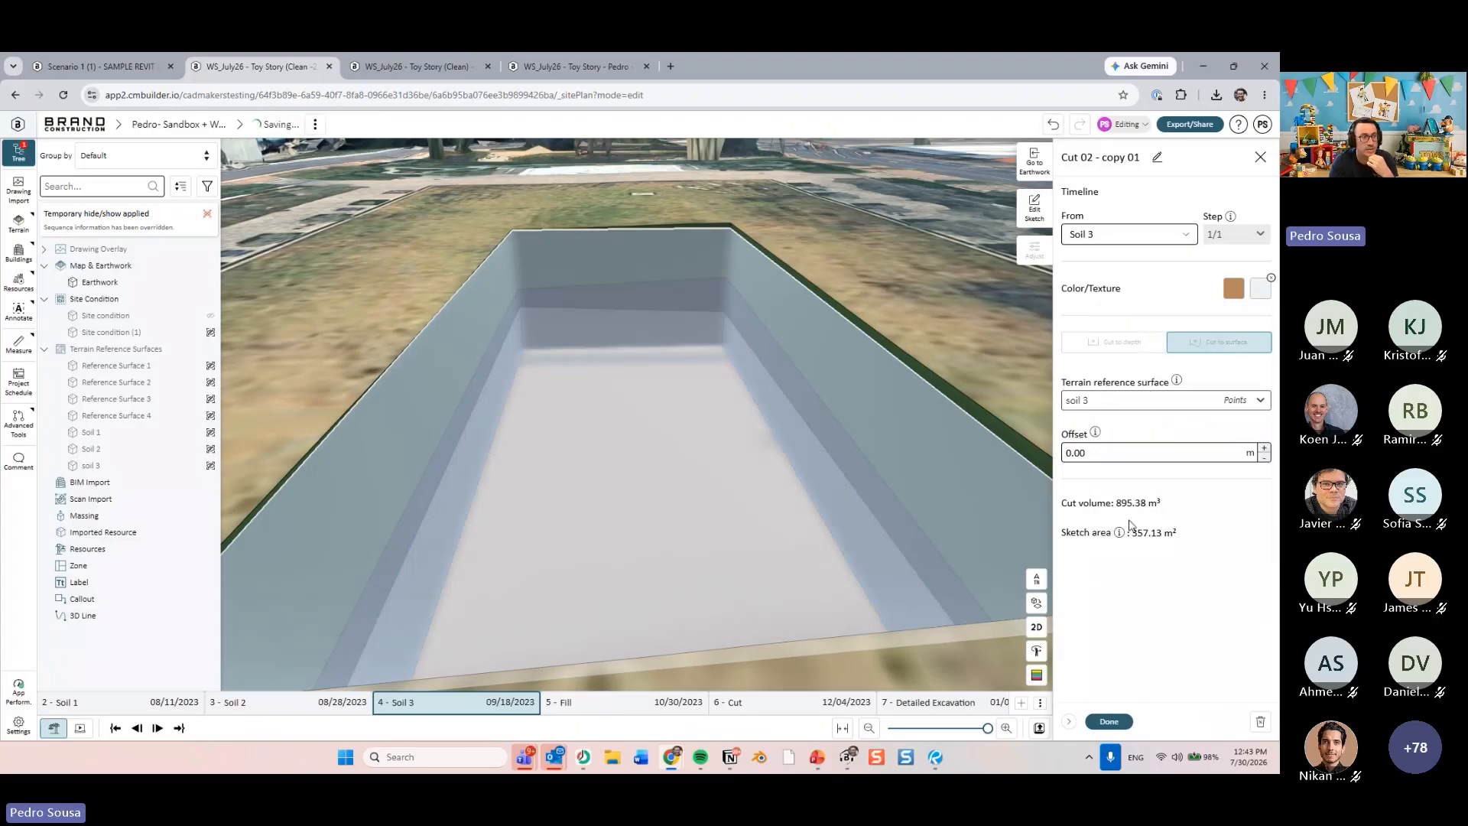
click(1109, 721)
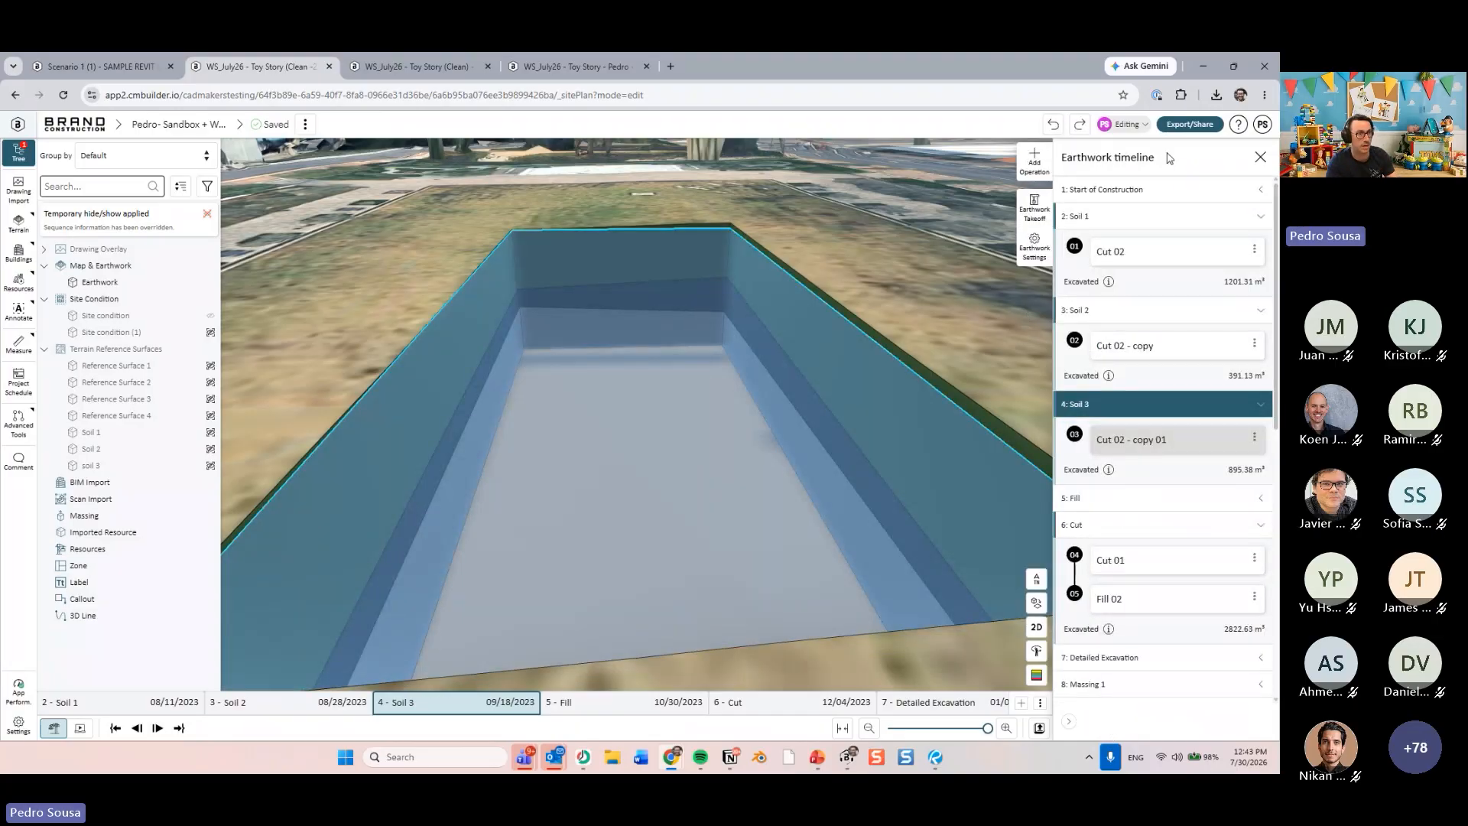
click(1260, 157)
drag(965, 270, 876, 312)
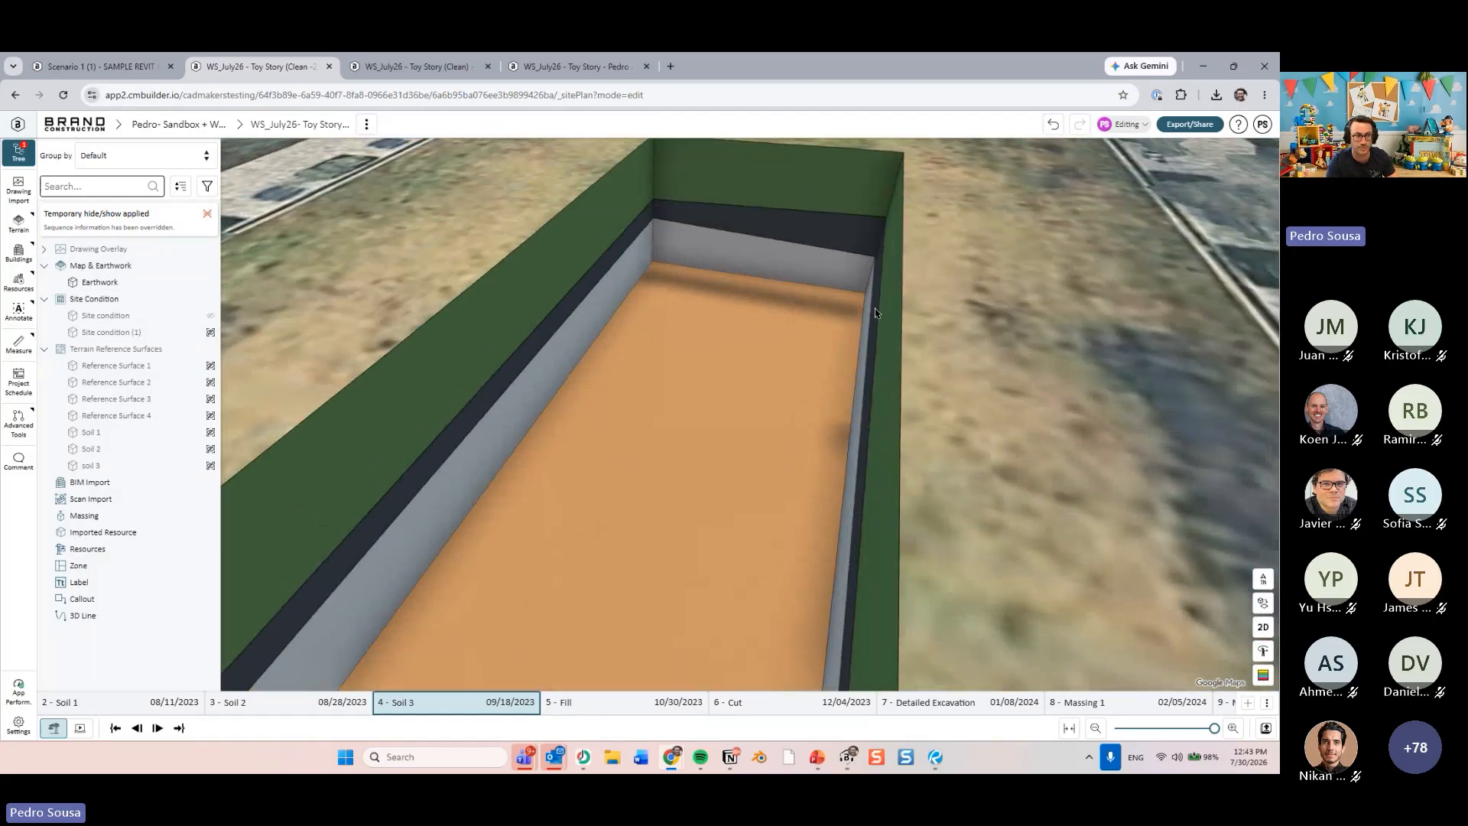
- Switch to the PowerPoint presentation, view the Water Level Reference use case slide, and return to the site plan
click(816, 757)
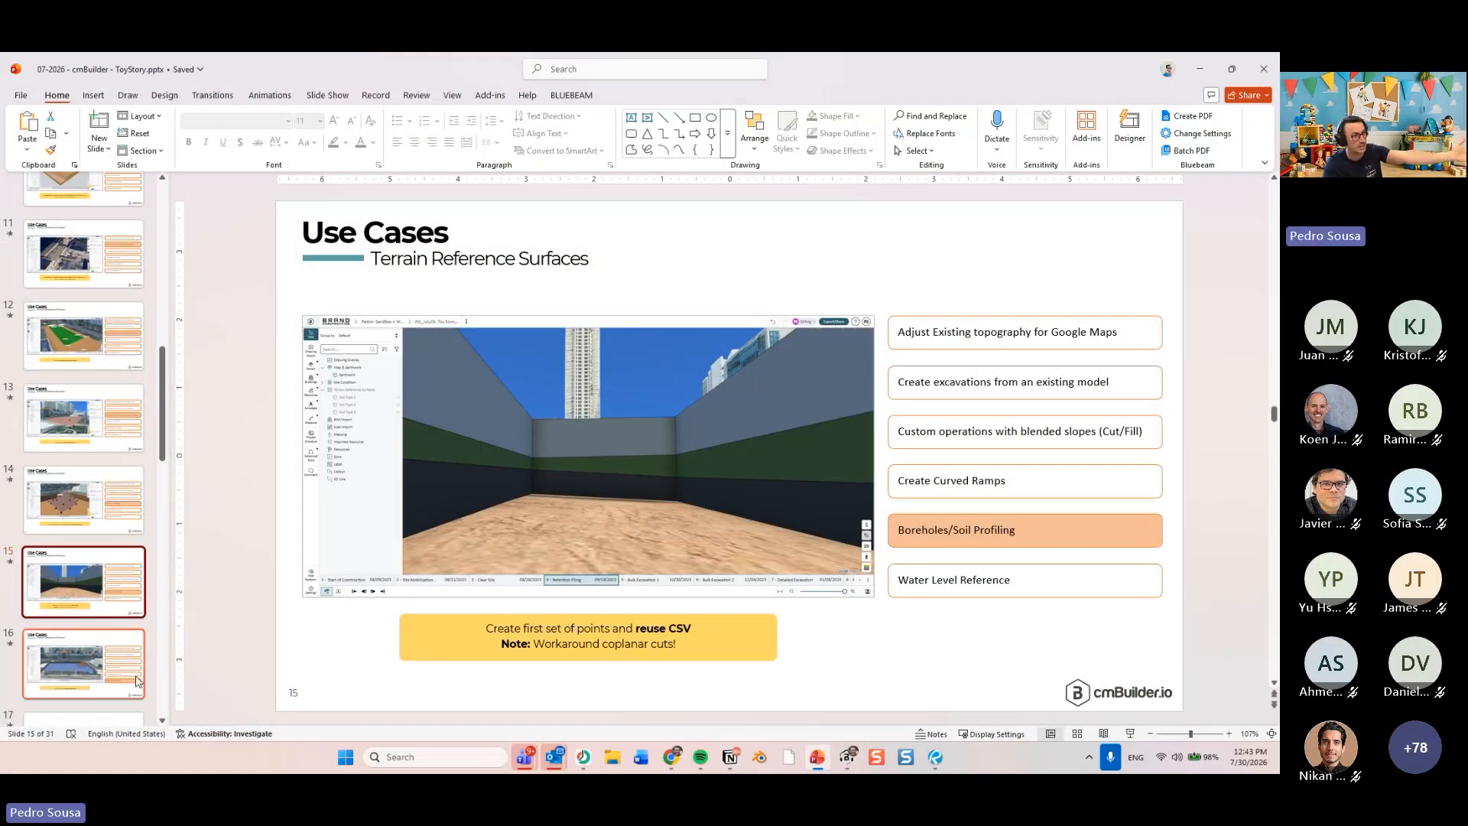
key(Page_Down)
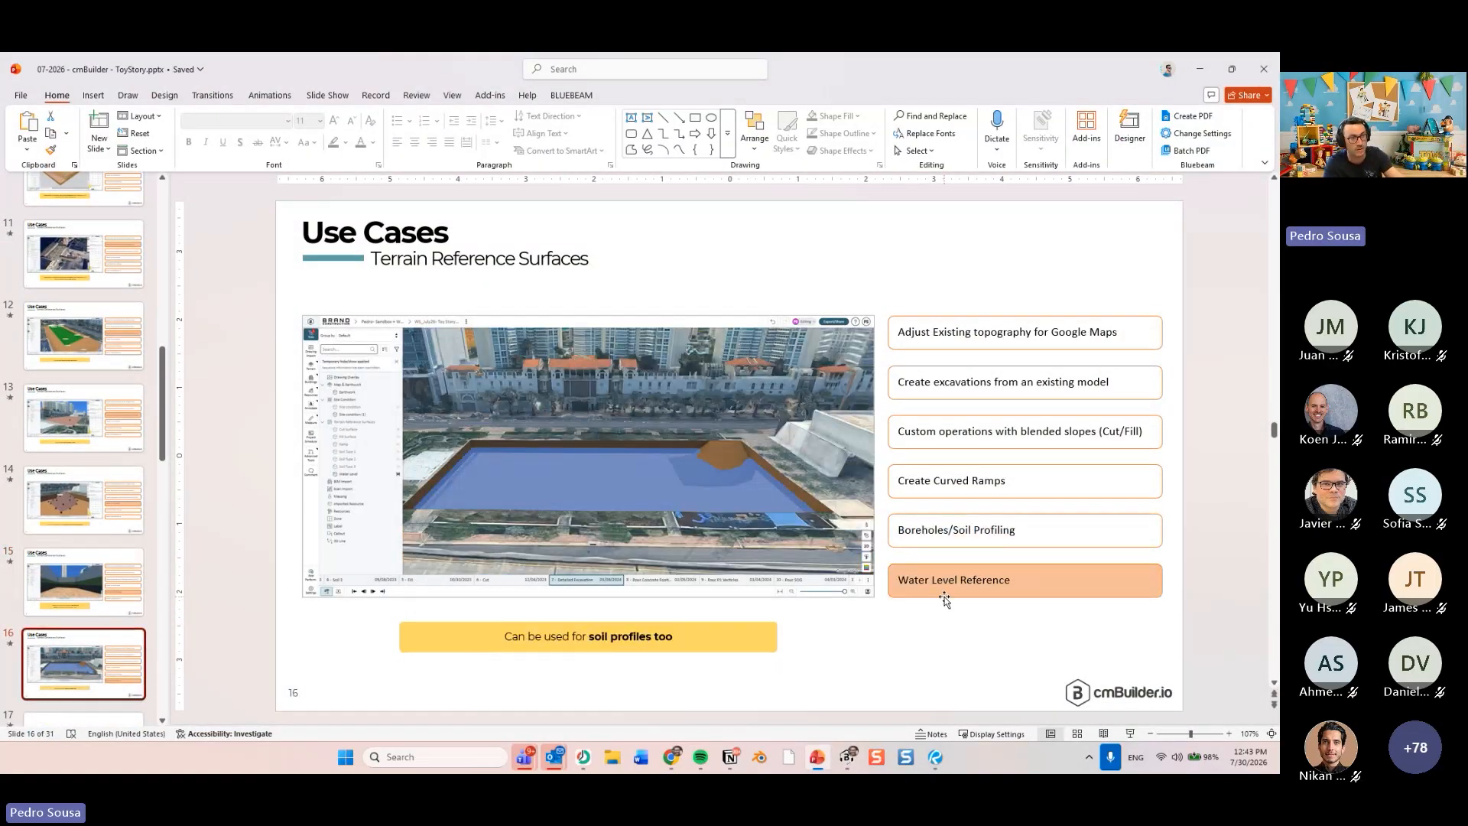
click(1200, 68)
- Temporarily show the Soil 2 reference surface in the excavation to examine it as a water level reference
middle_drag(664, 322, 639, 324)
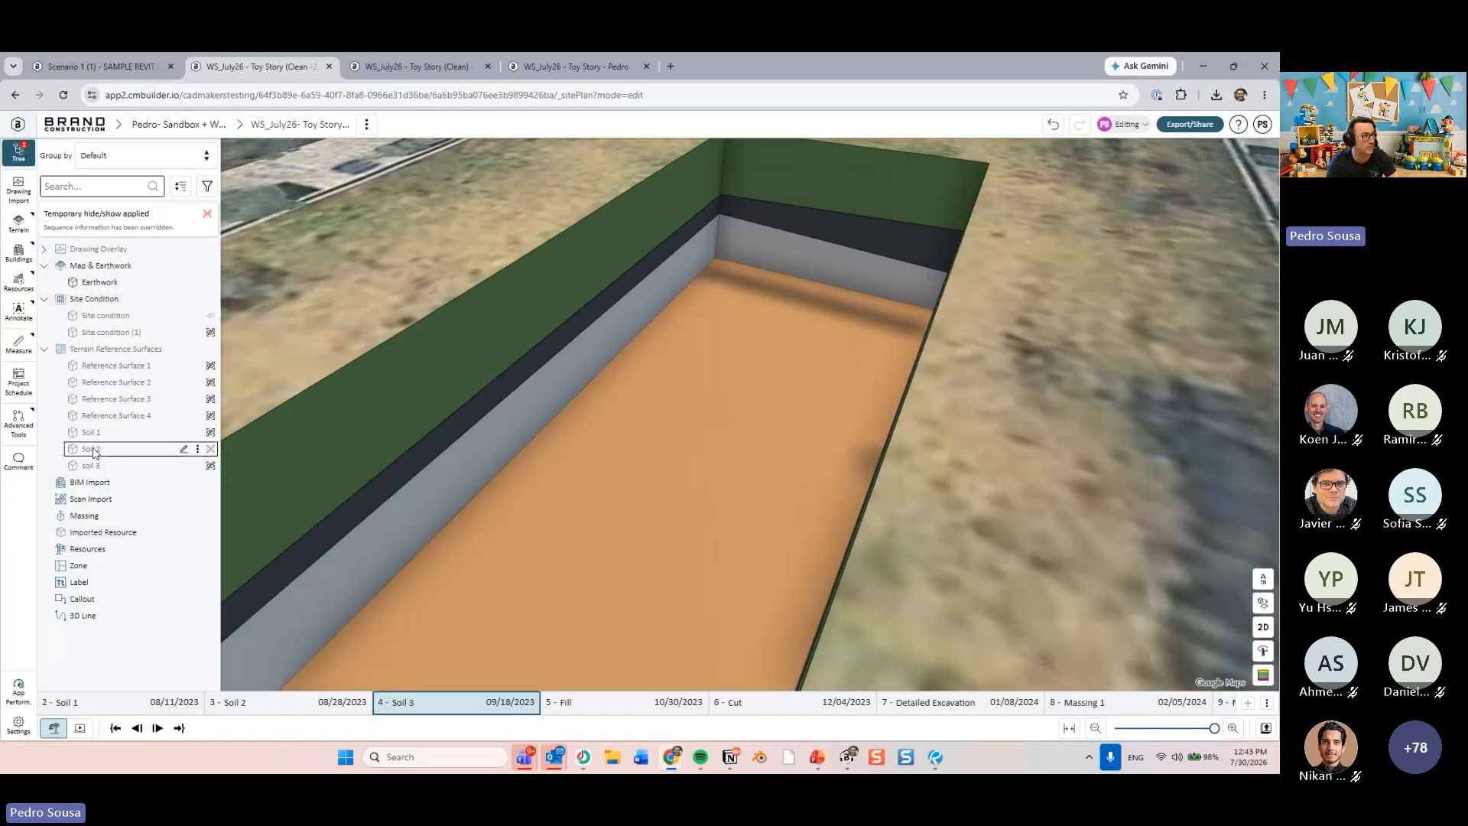
click(95, 456)
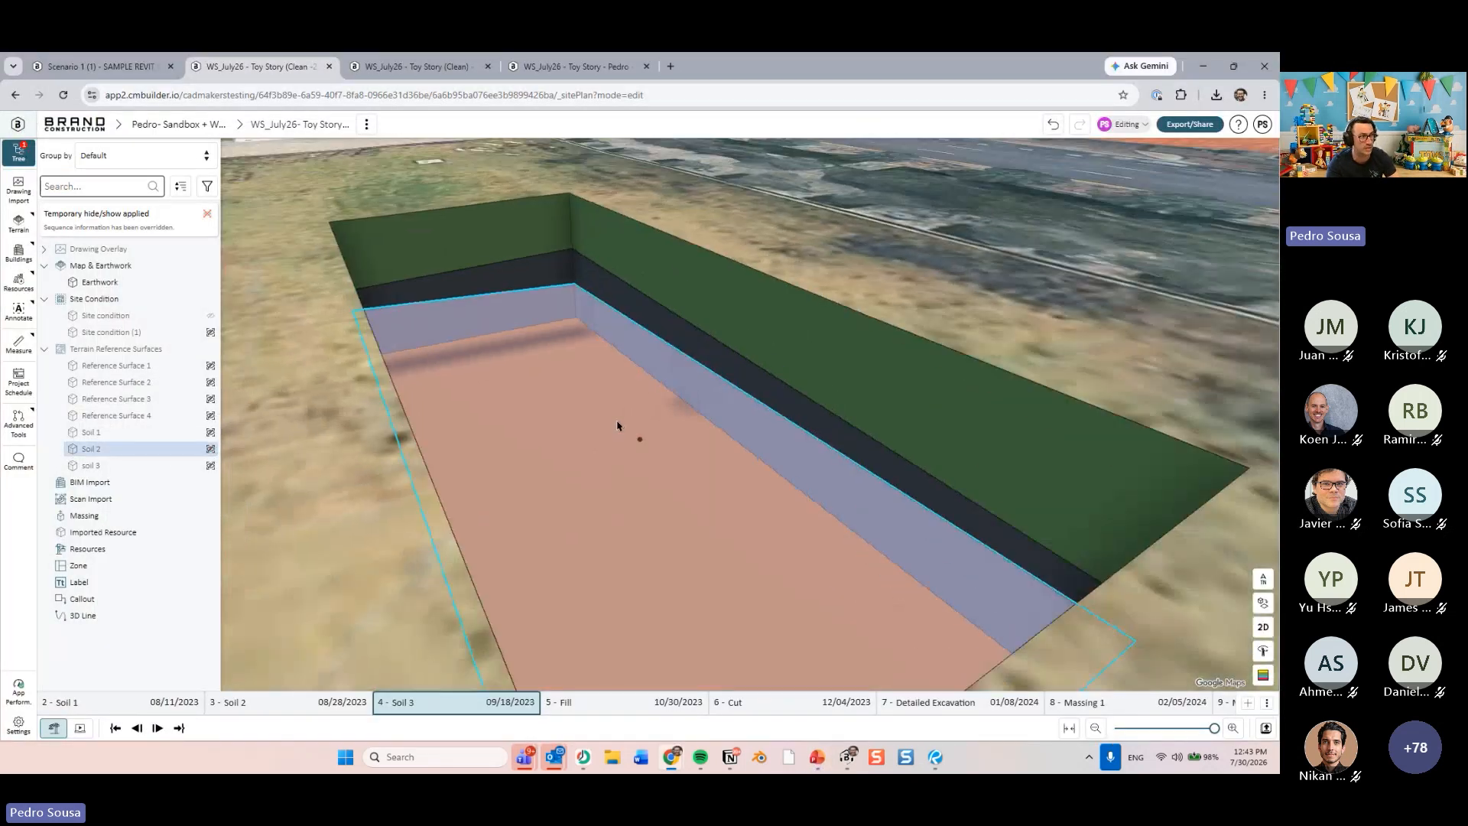
middle_drag(618, 426, 629, 429)
key(h)
click(935, 252)
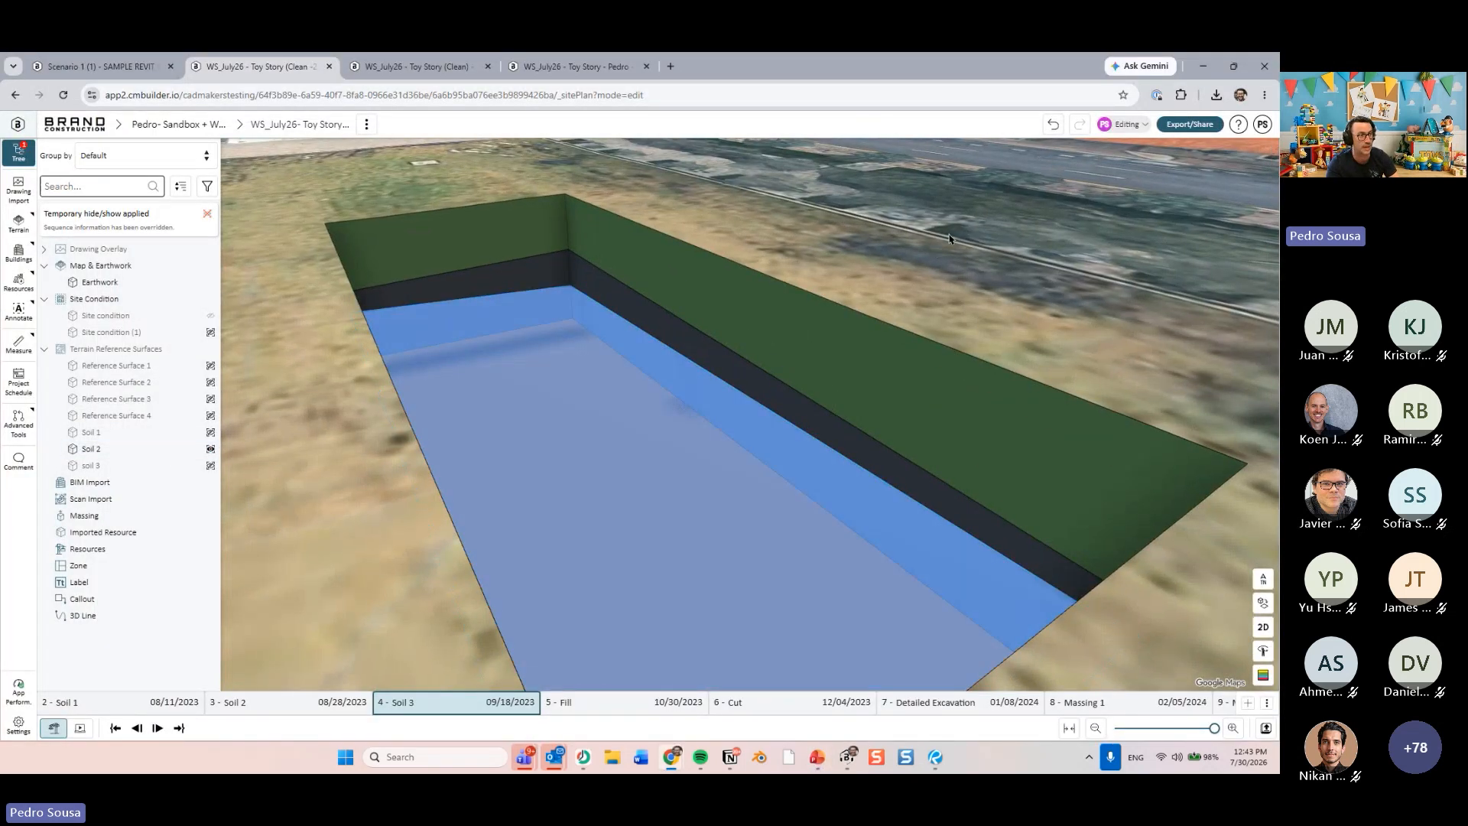
middle_drag(949, 239, 757, 270)
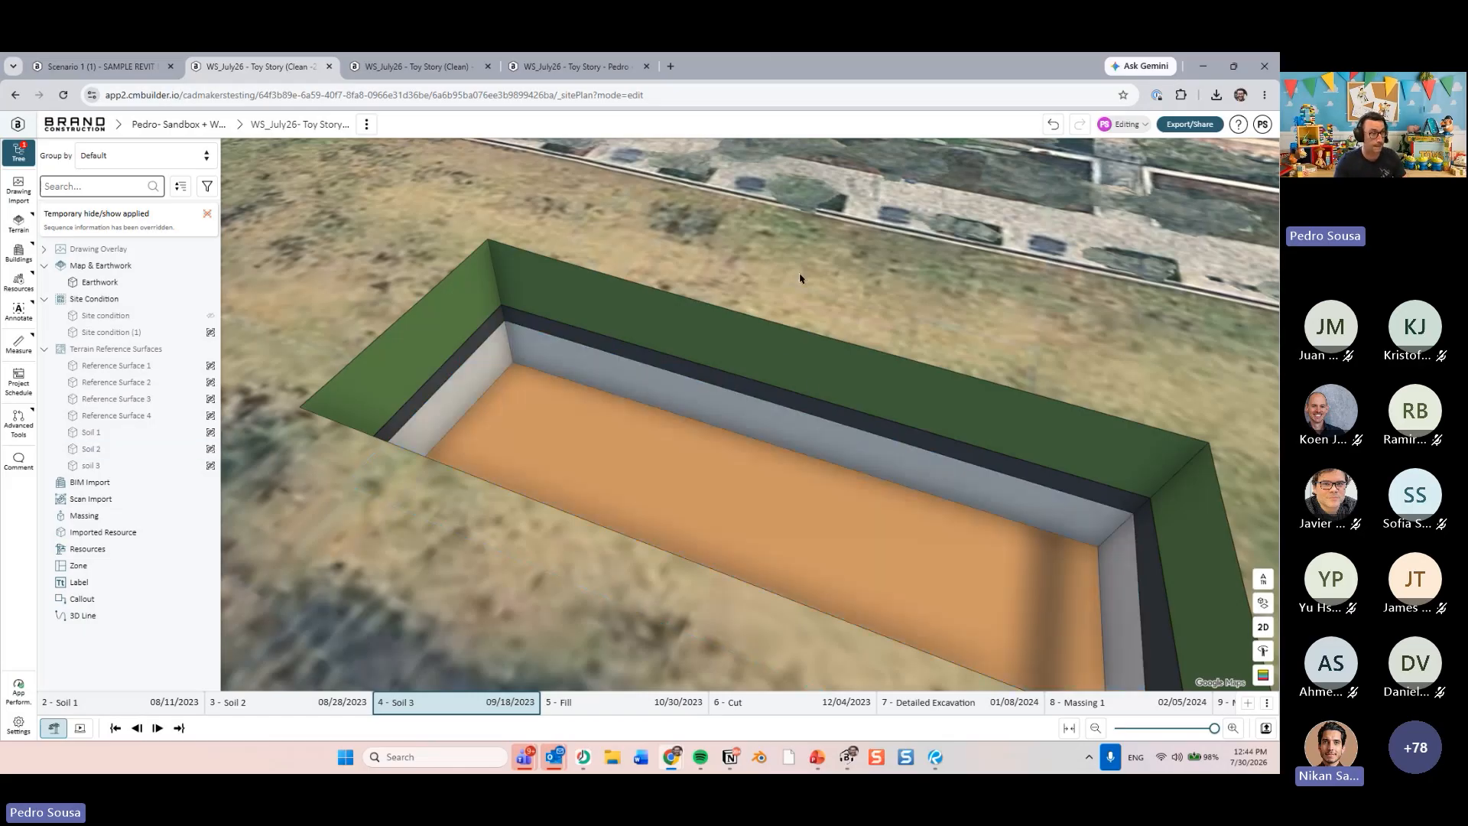
middle_drag(800, 279, 770, 341)
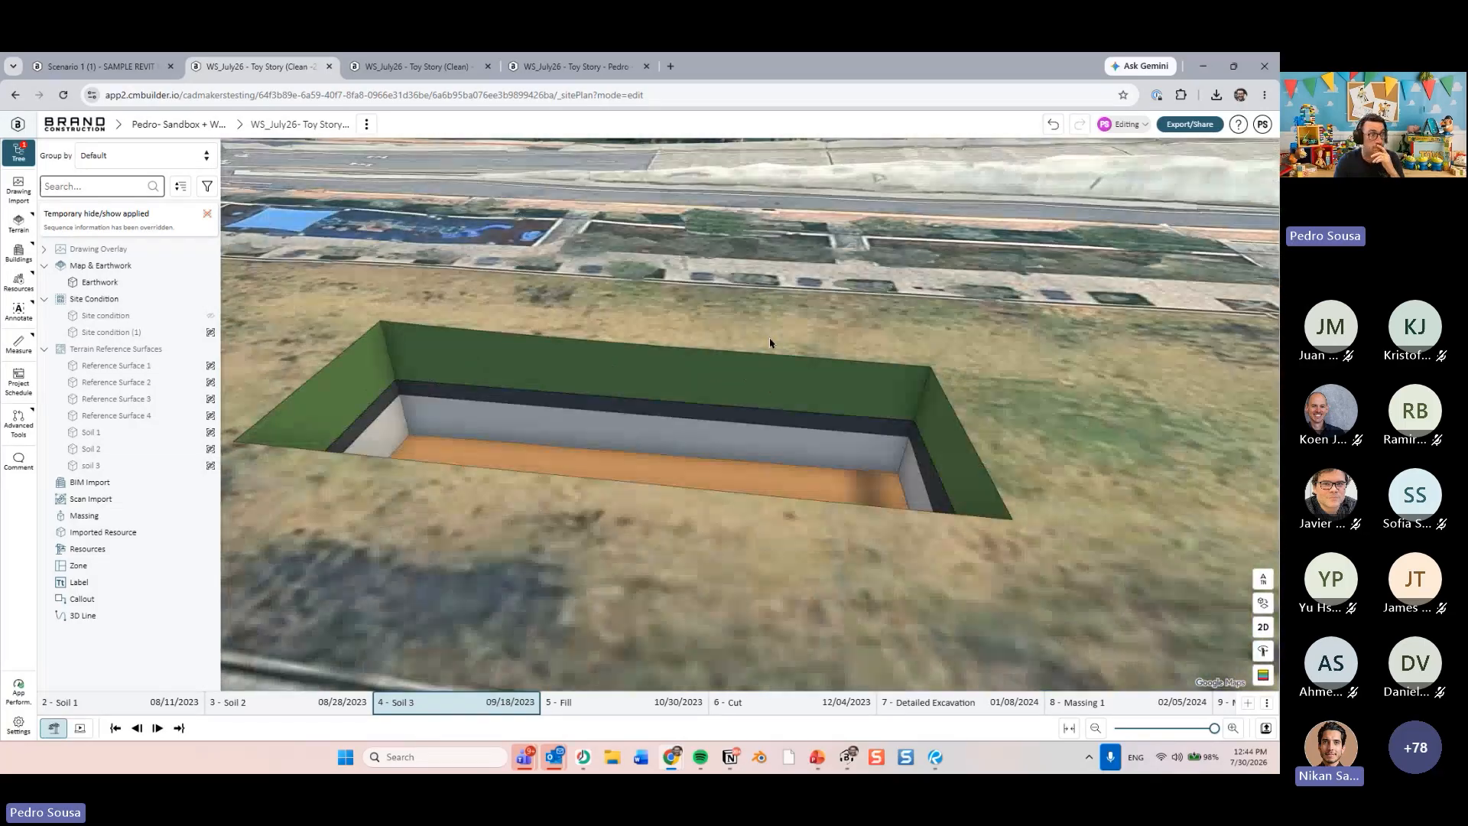
- Examine the colour-coded soil layers on the excavation's sides from several viewpoints
middle_drag(616, 343, 557, 335)
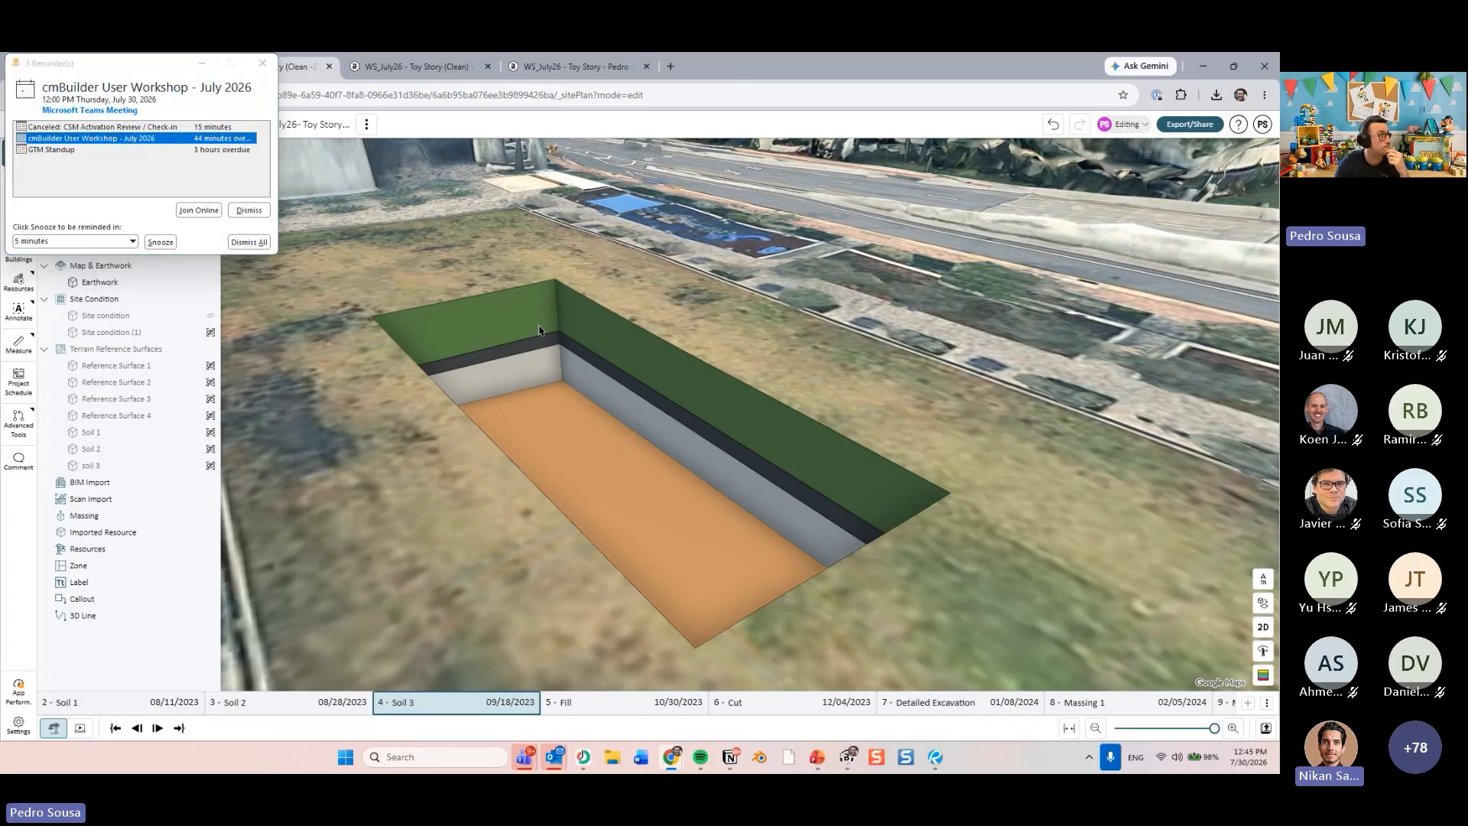
drag(105, 68, 1, 64)
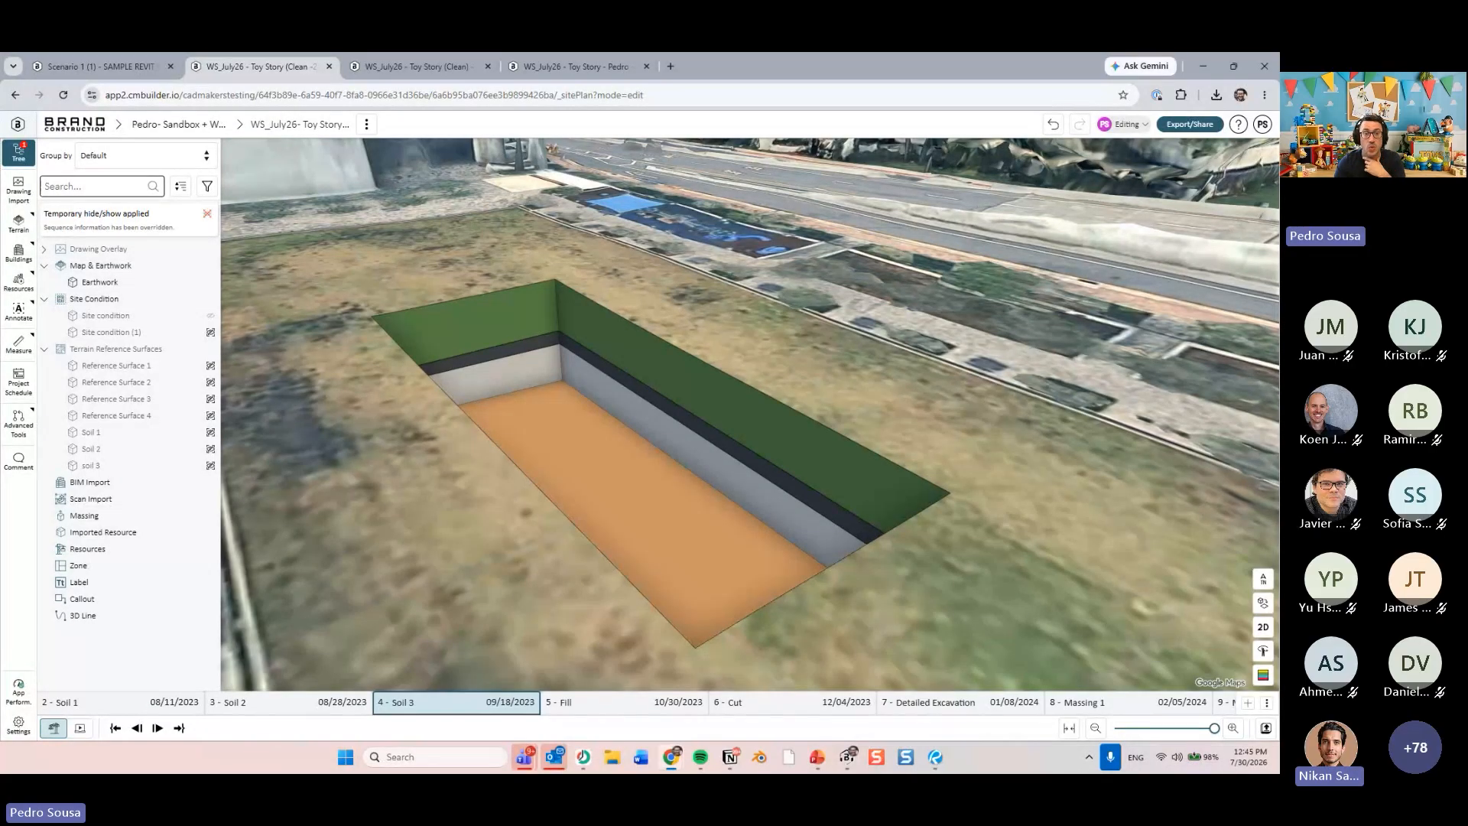
scroll(623, 405, down, 3)
drag(639, 439, 810, 313)
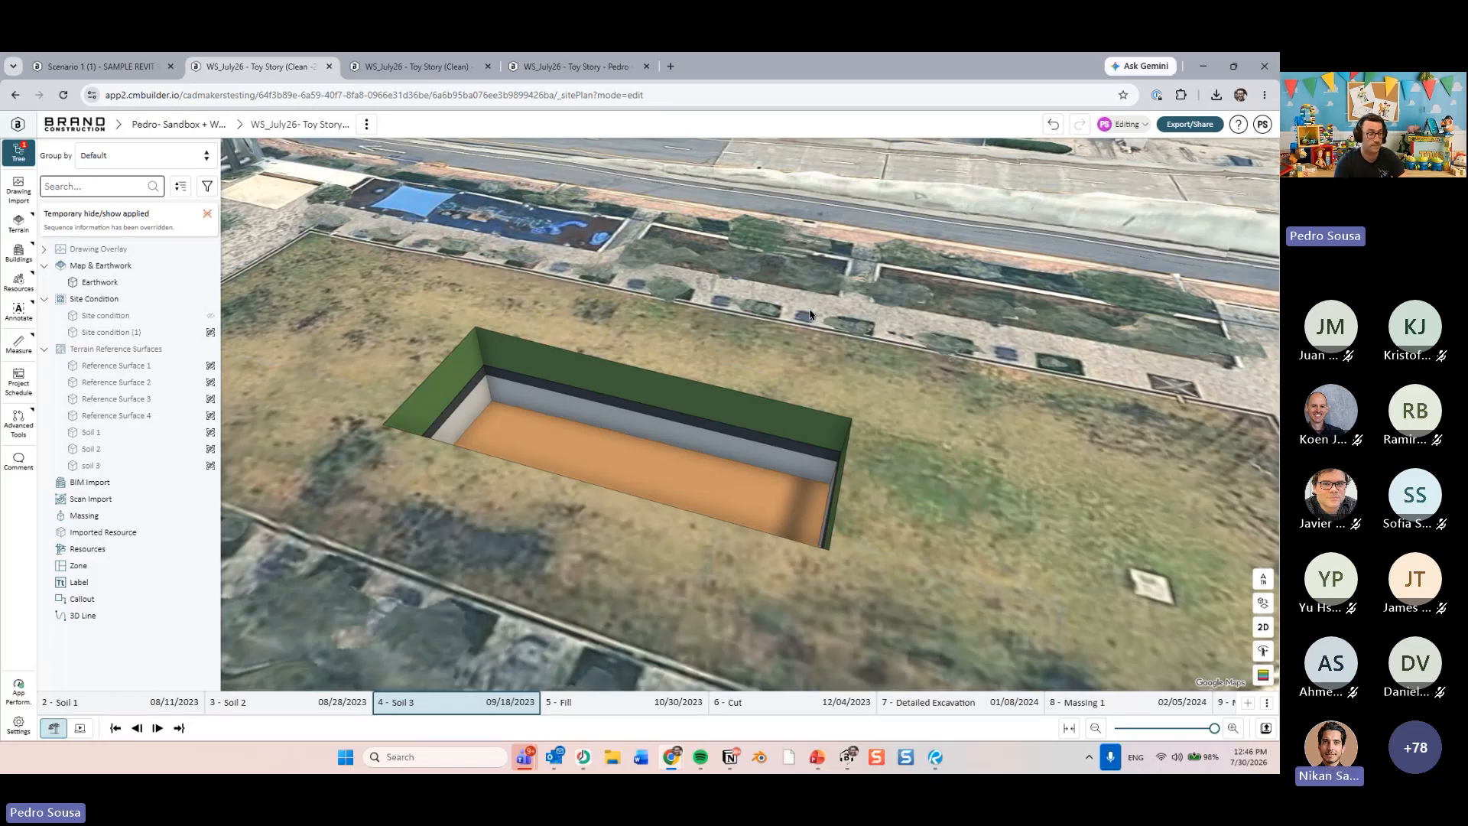
drag(702, 343, 646, 344)
drag(725, 432, 815, 590)
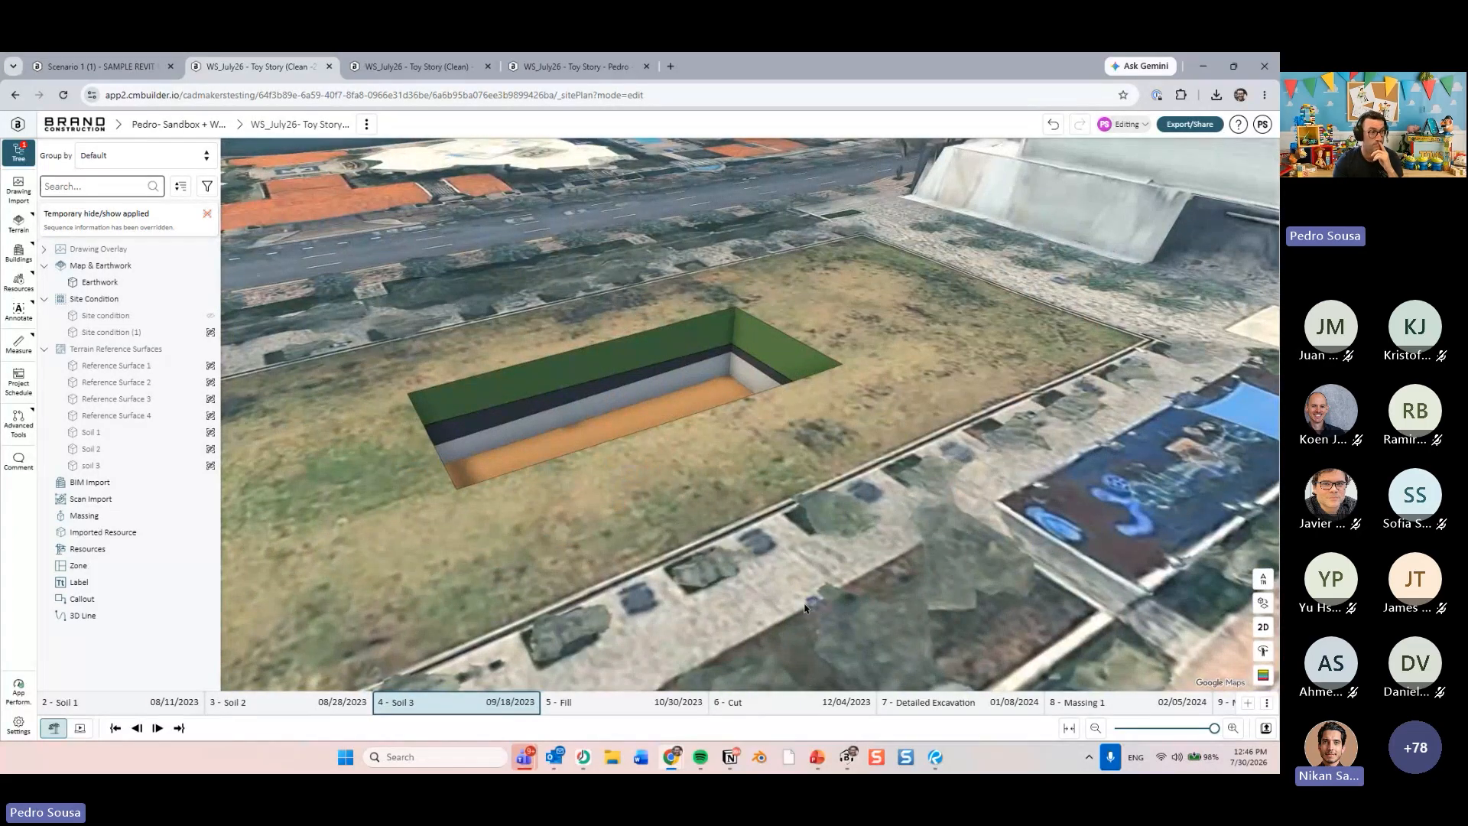
drag(832, 547, 780, 552)
- Switch to the PowerPoint presentation and look through the slides following the Water Level Reference use case
mouse_move(817, 757)
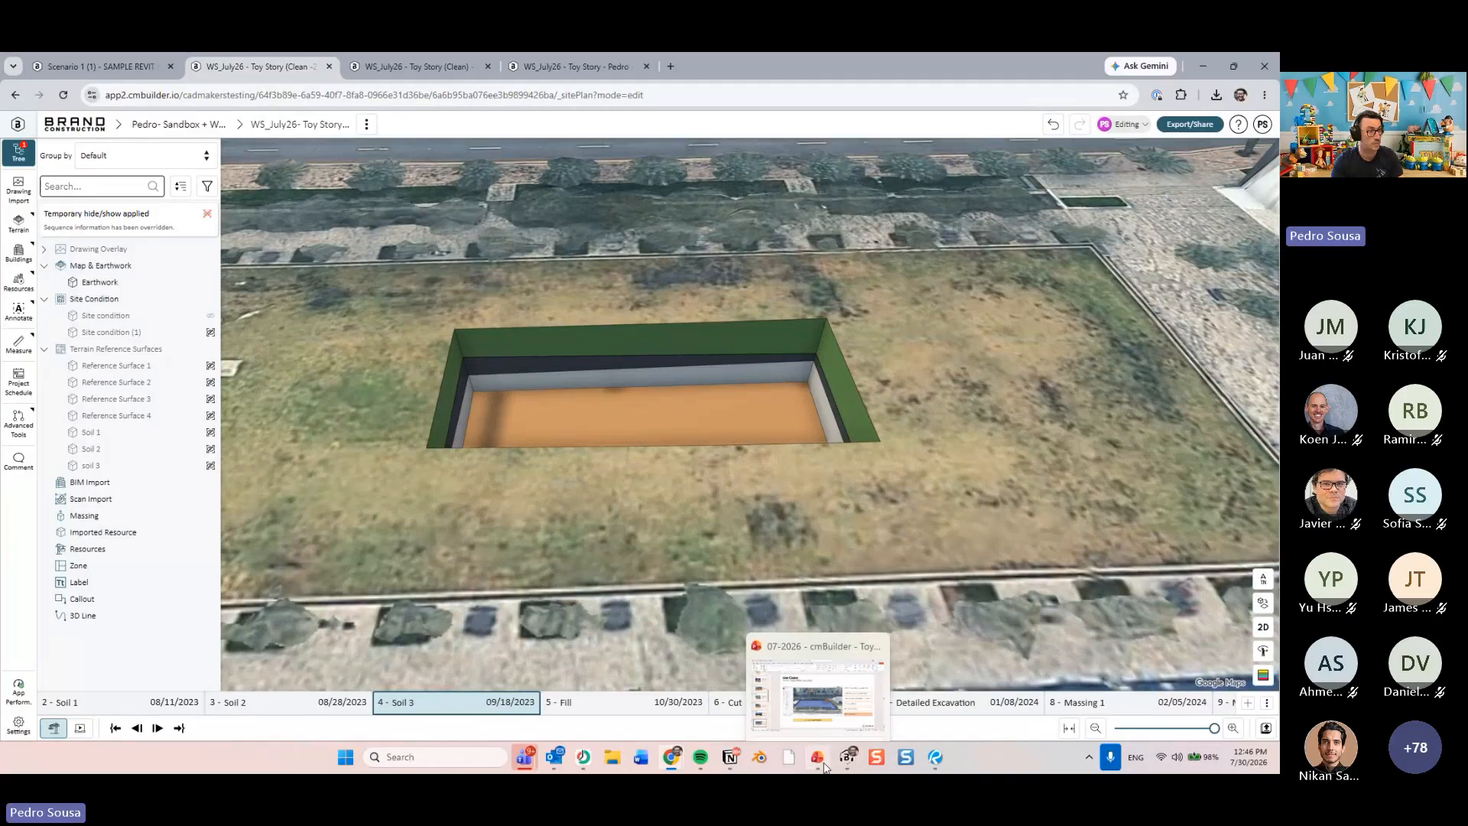
click(843, 685)
scroll(106, 470, down, 3)
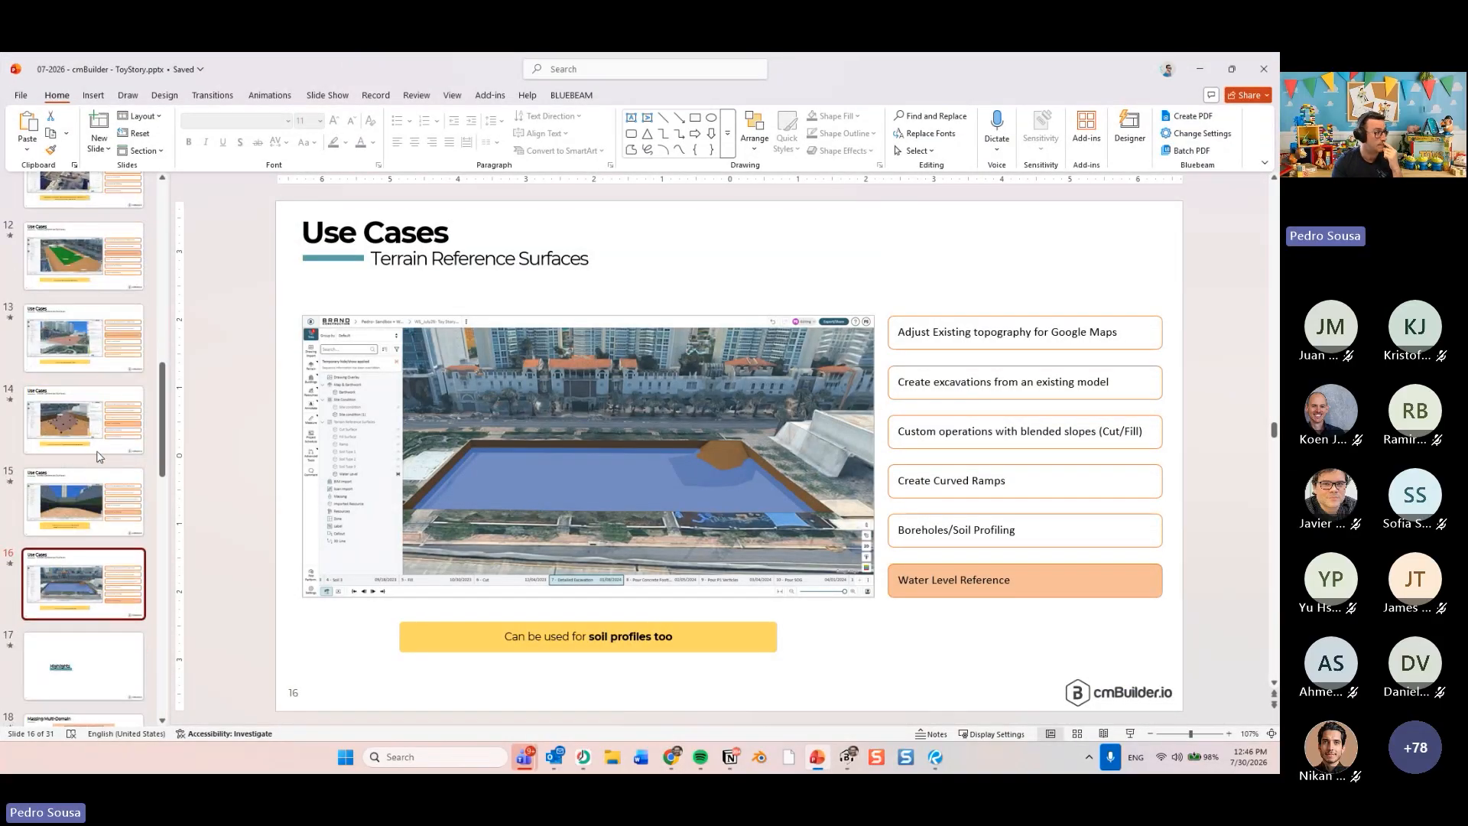
scroll(139, 504, down, 4)
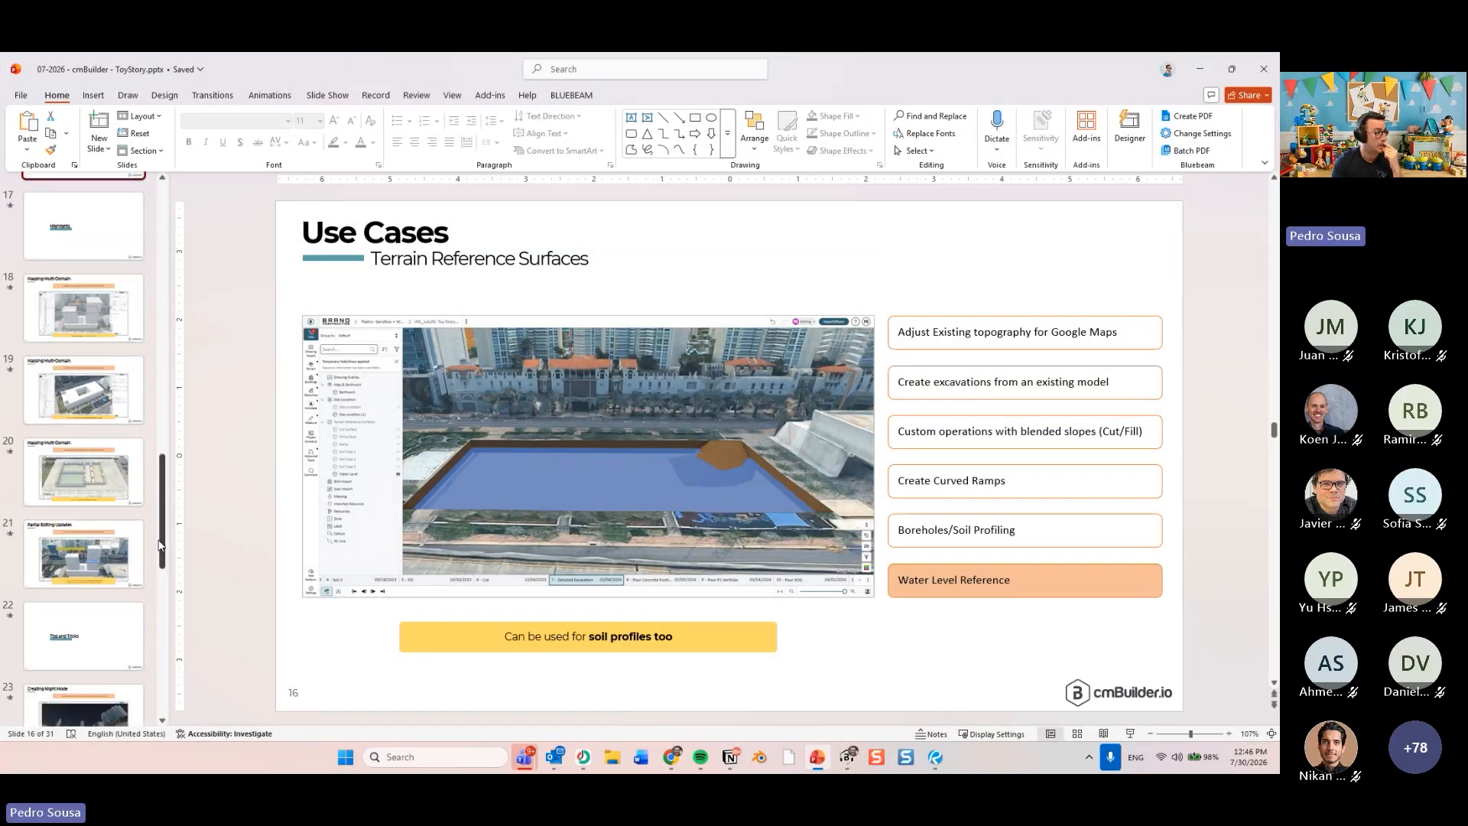
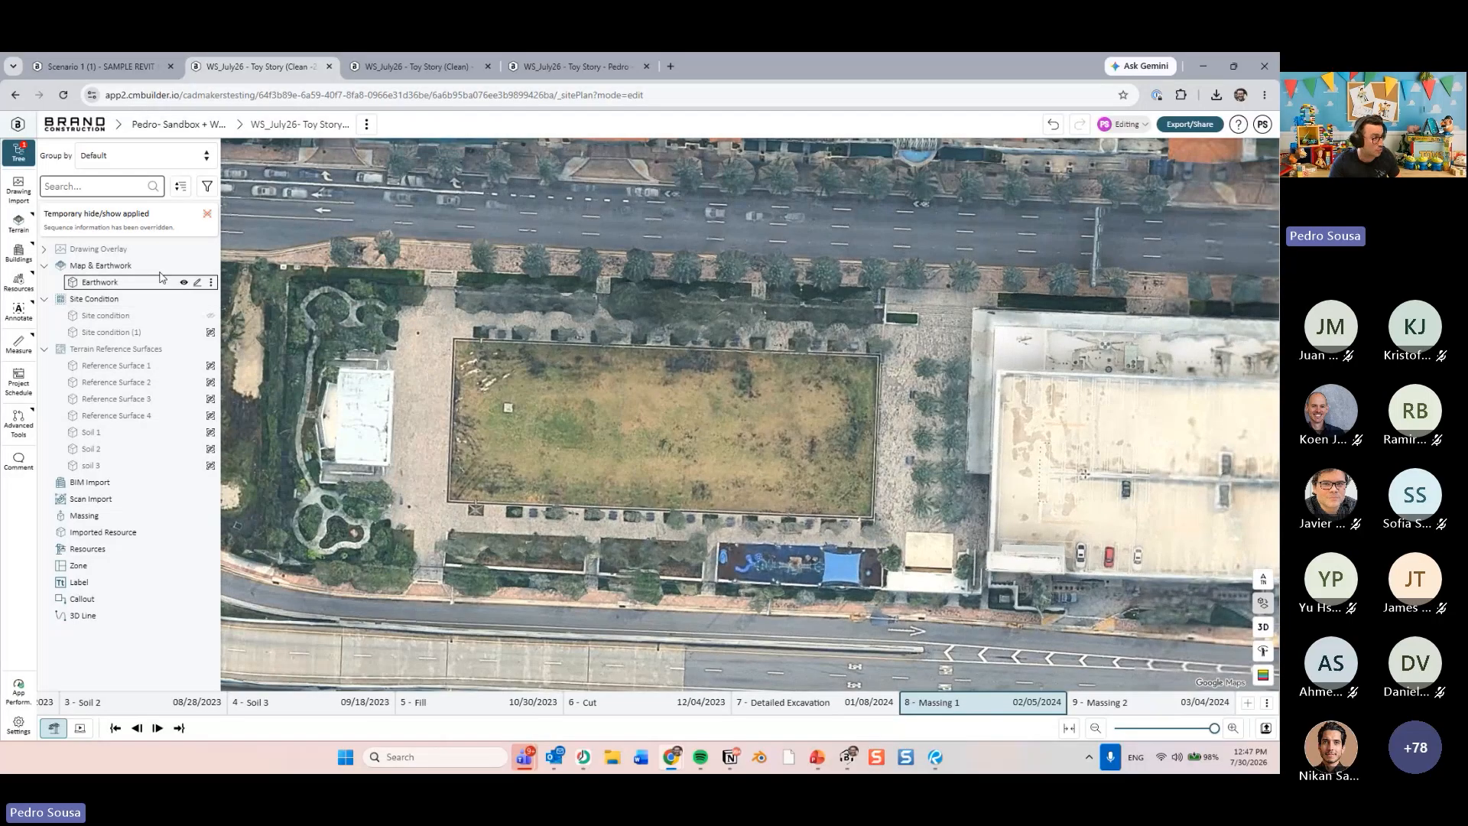
- Add a massing in the 8 - Massing 1 milestone and sketch a four-sided outline of about 1397 m² on the grass lot
click(209, 516)
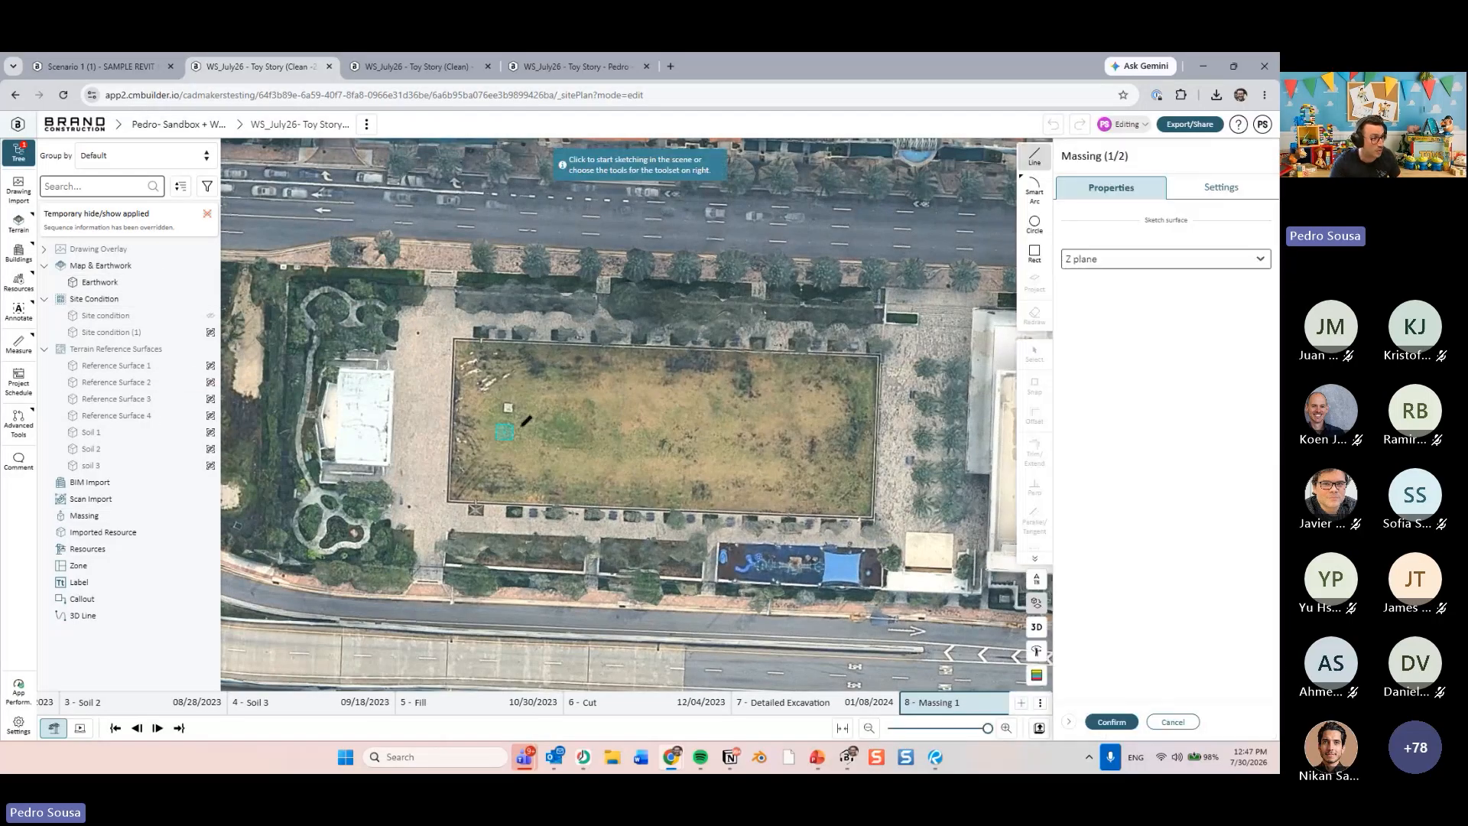
click(519, 374)
click(512, 492)
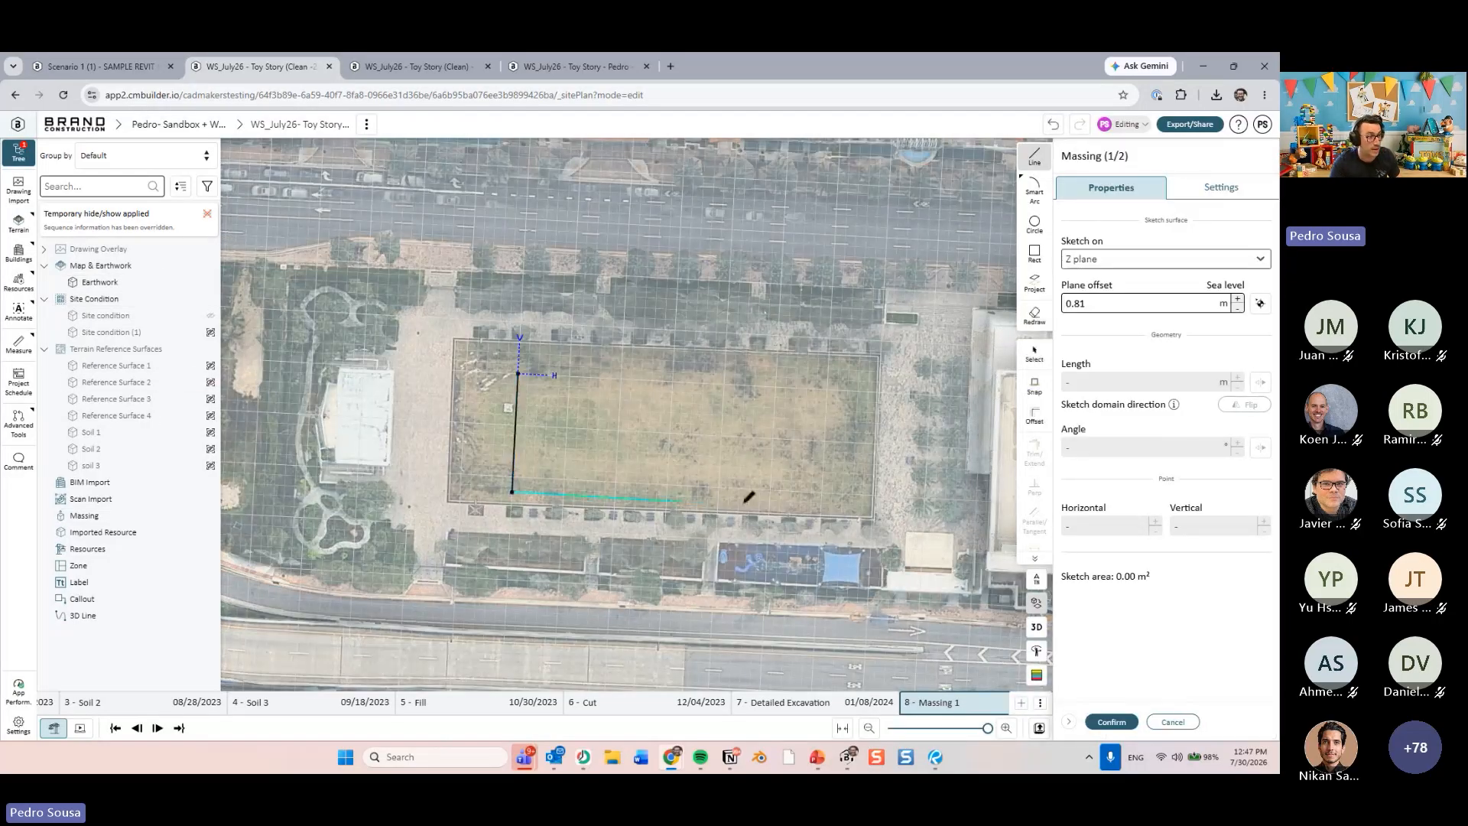
click(826, 502)
click(832, 384)
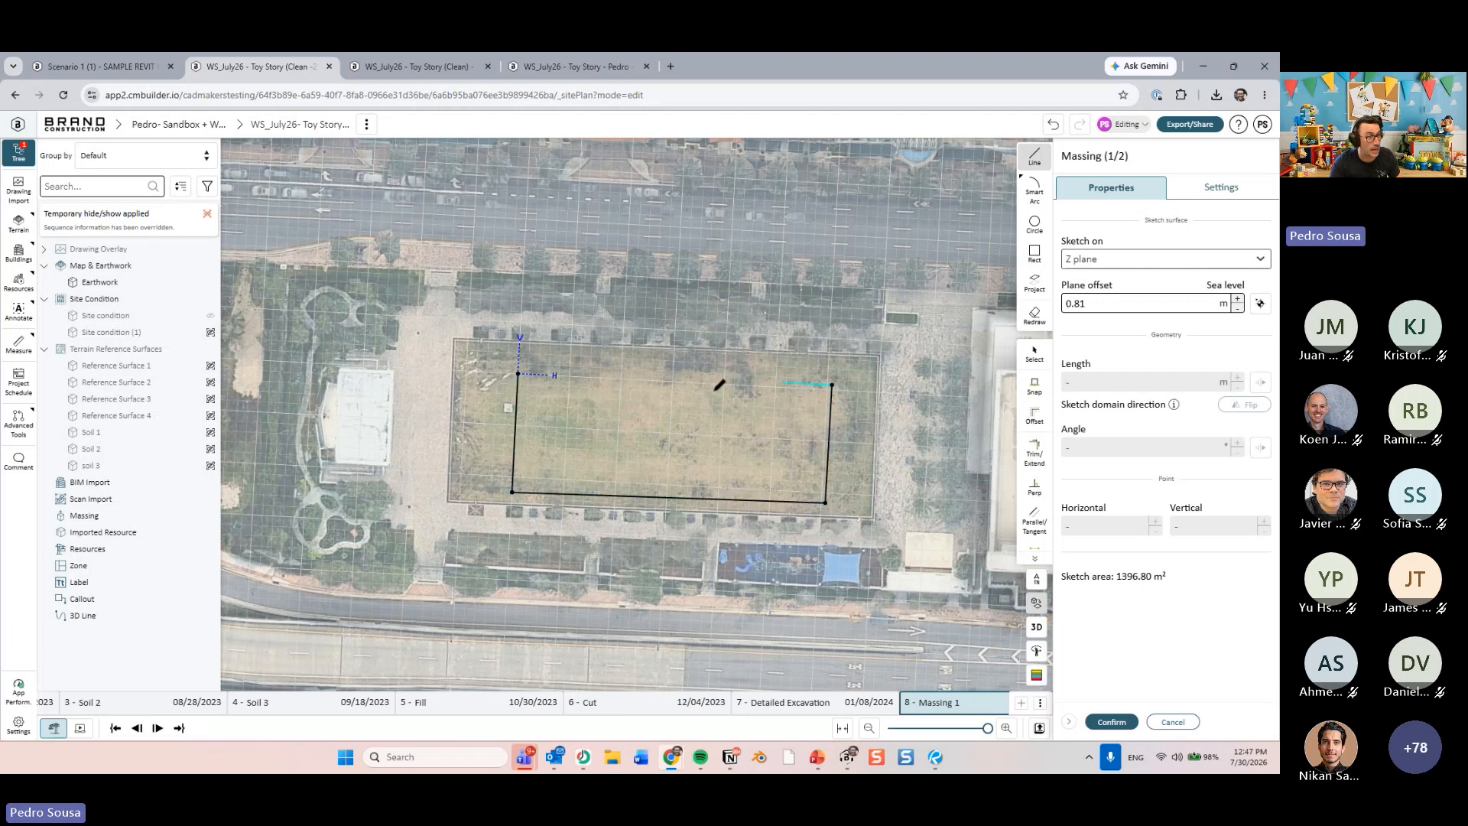
click(518, 372)
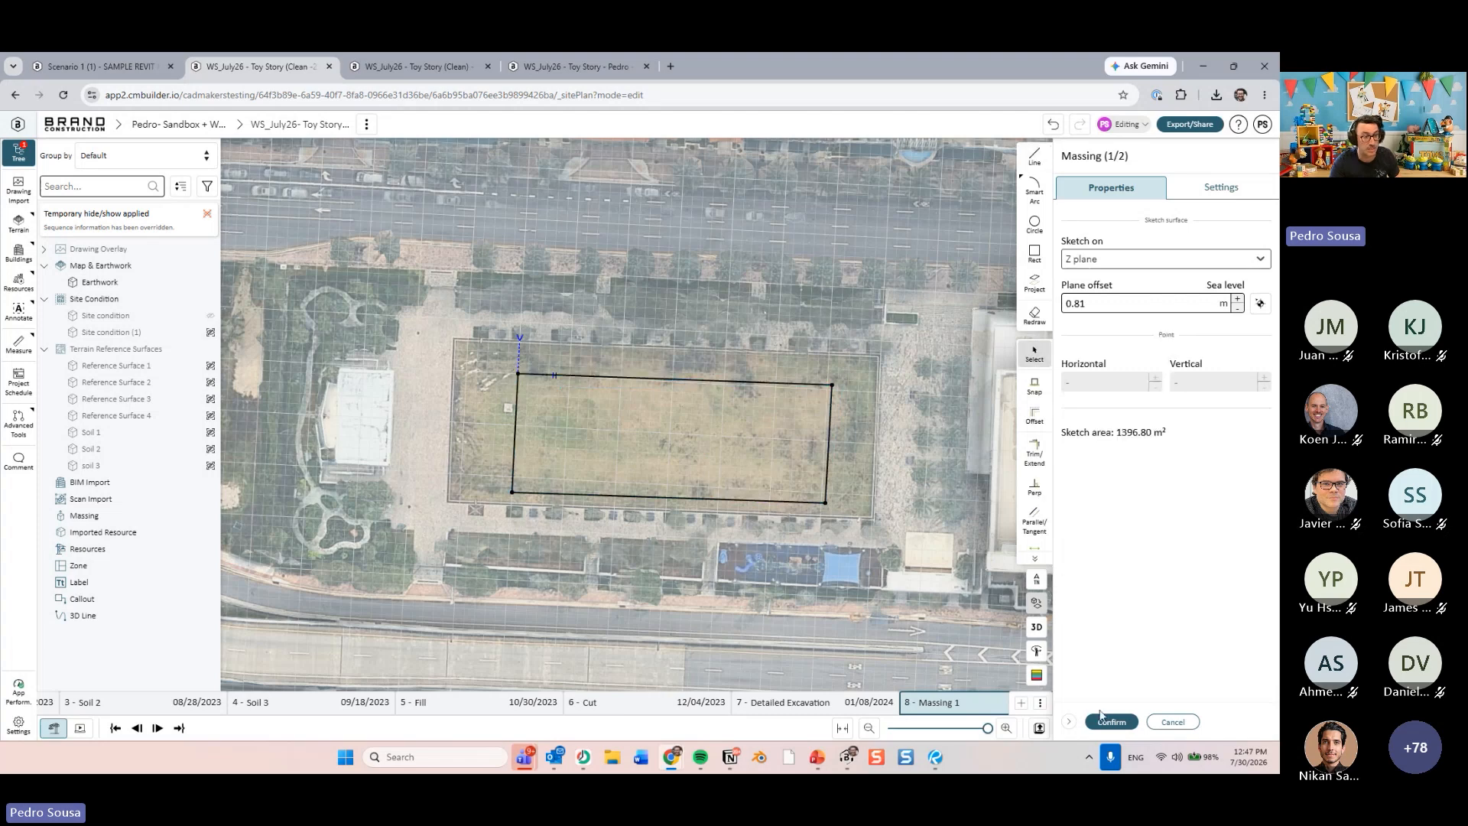
click(1118, 722)
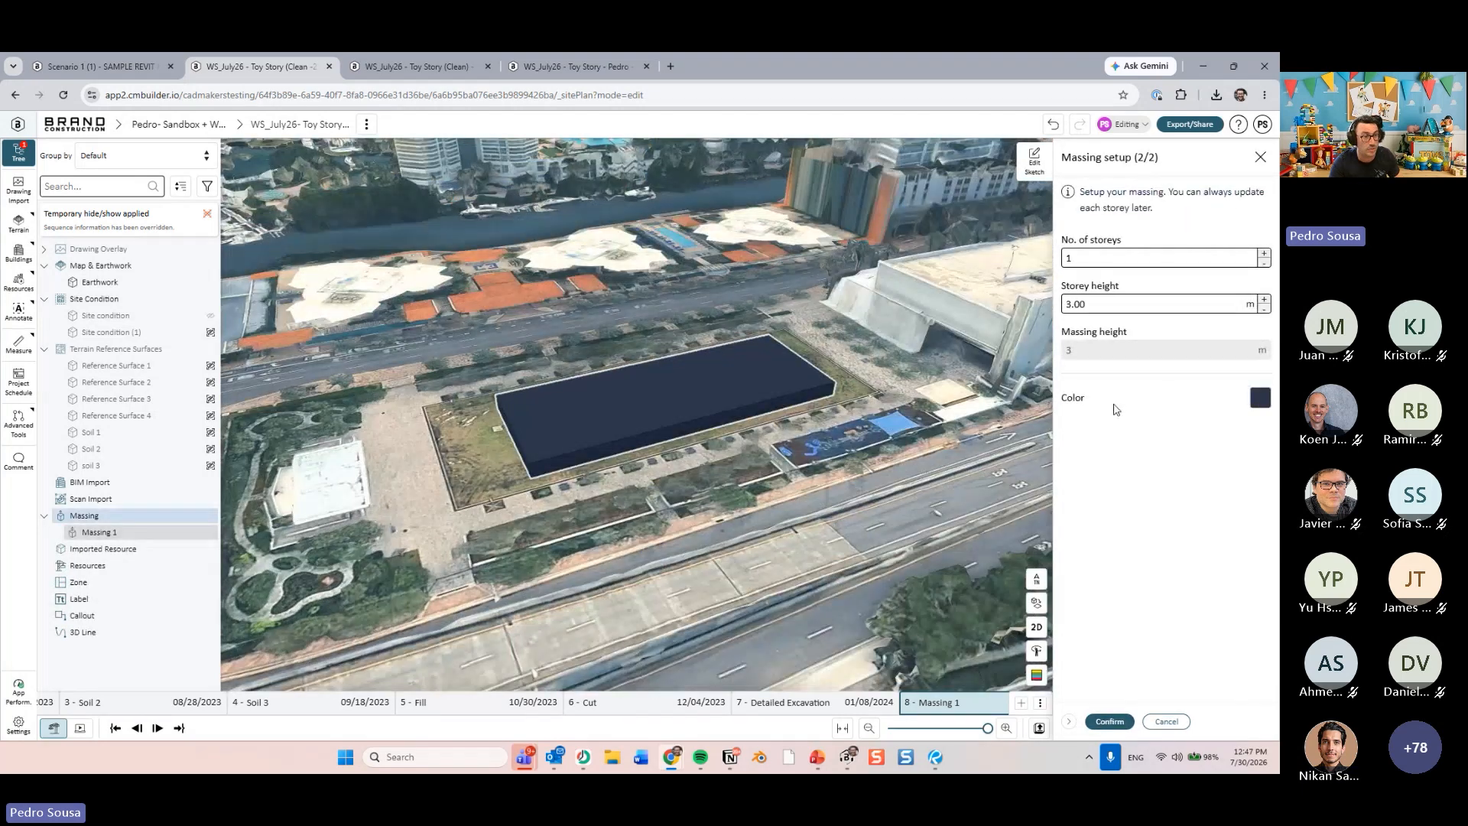
- Colour the massing white, set it to 20 storeys, and confirm the setup
click(1260, 398)
click(1115, 456)
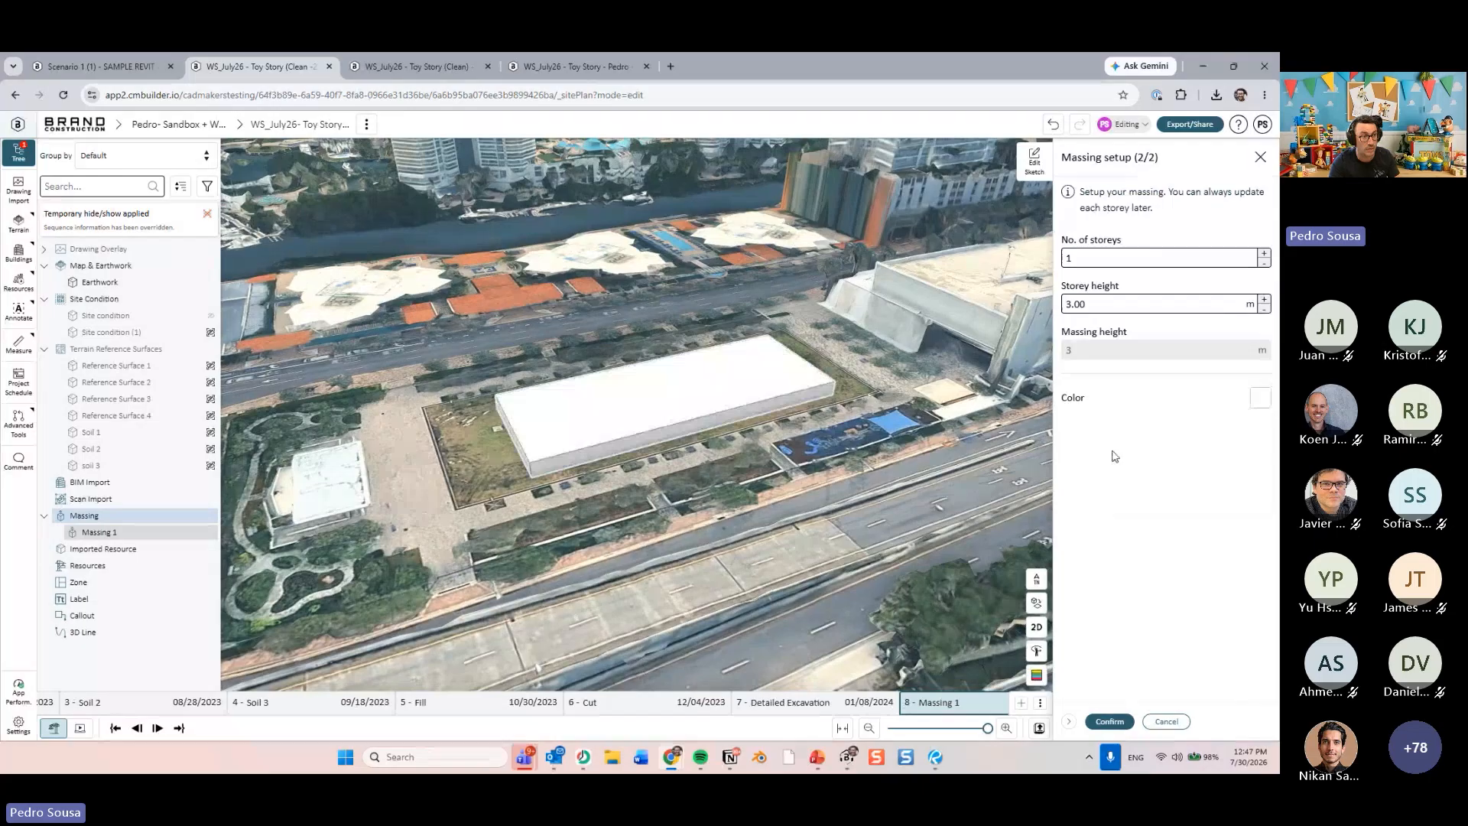
click(1112, 254)
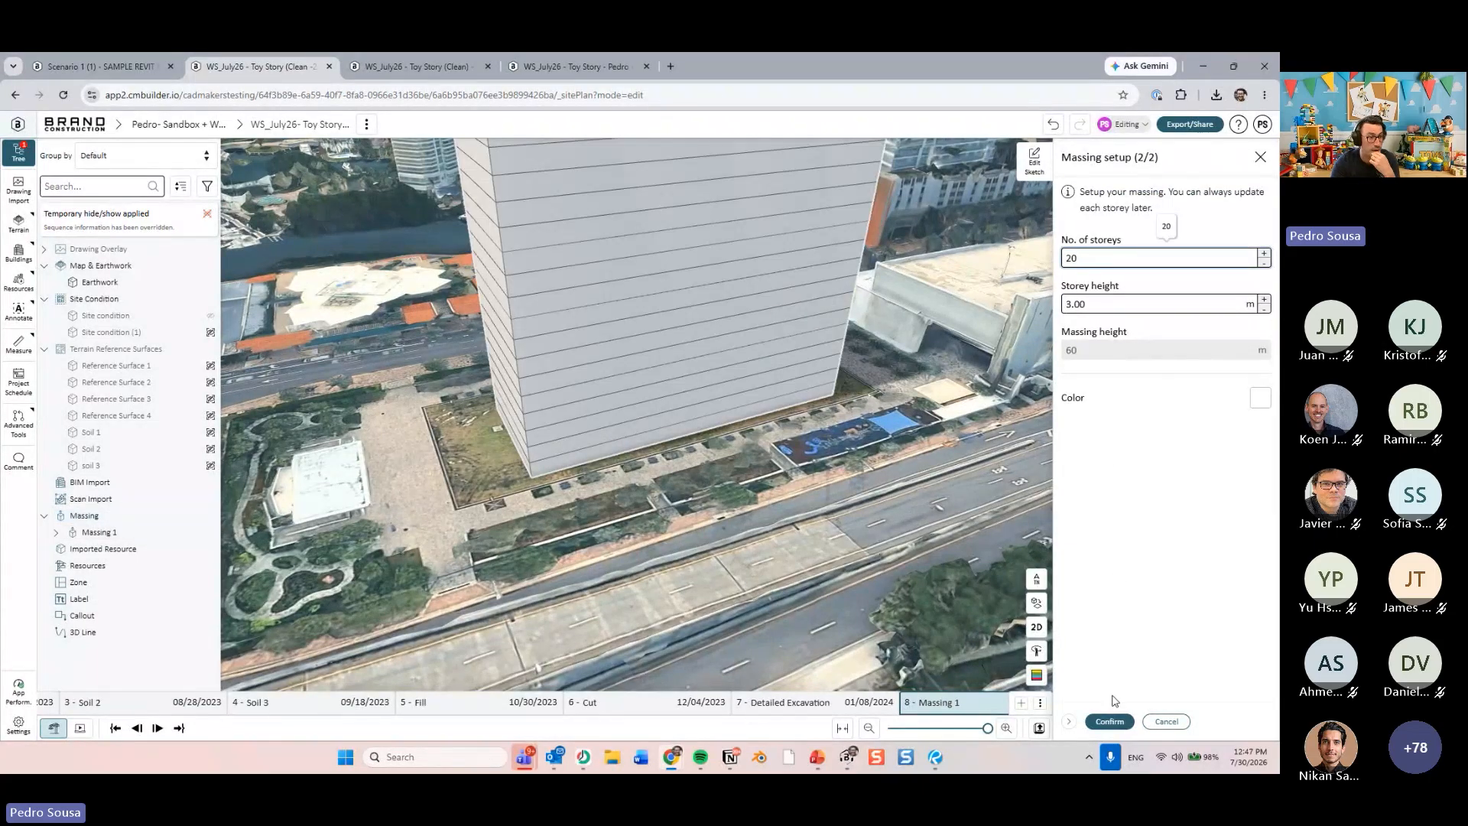
click(1110, 721)
- Select storeys L6 to L20 of the massing and open their shared sketch for editing
drag(772, 470, 736, 351)
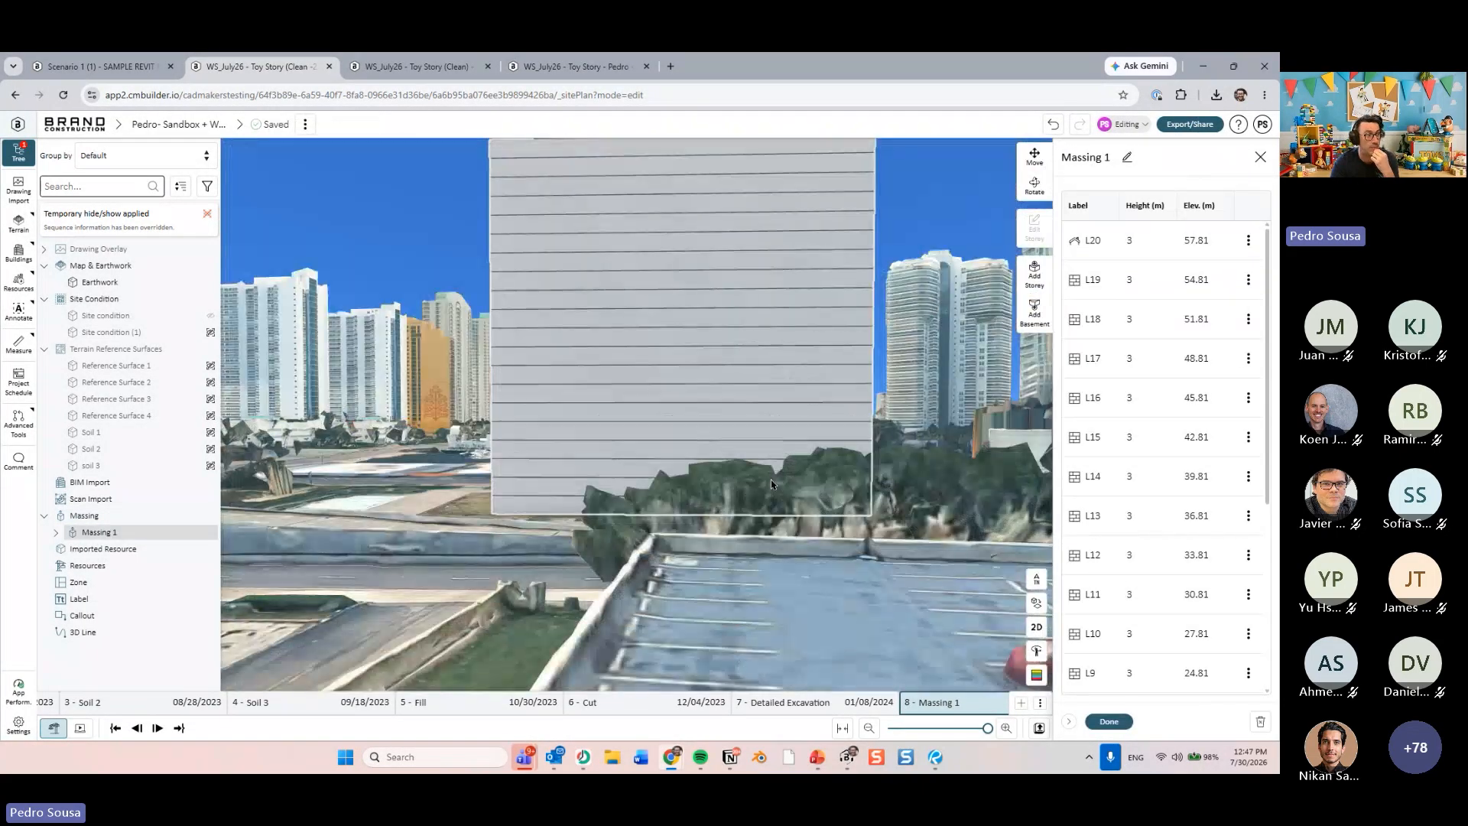
right_drag(775, 468, 777, 525)
drag(777, 525, 812, 536)
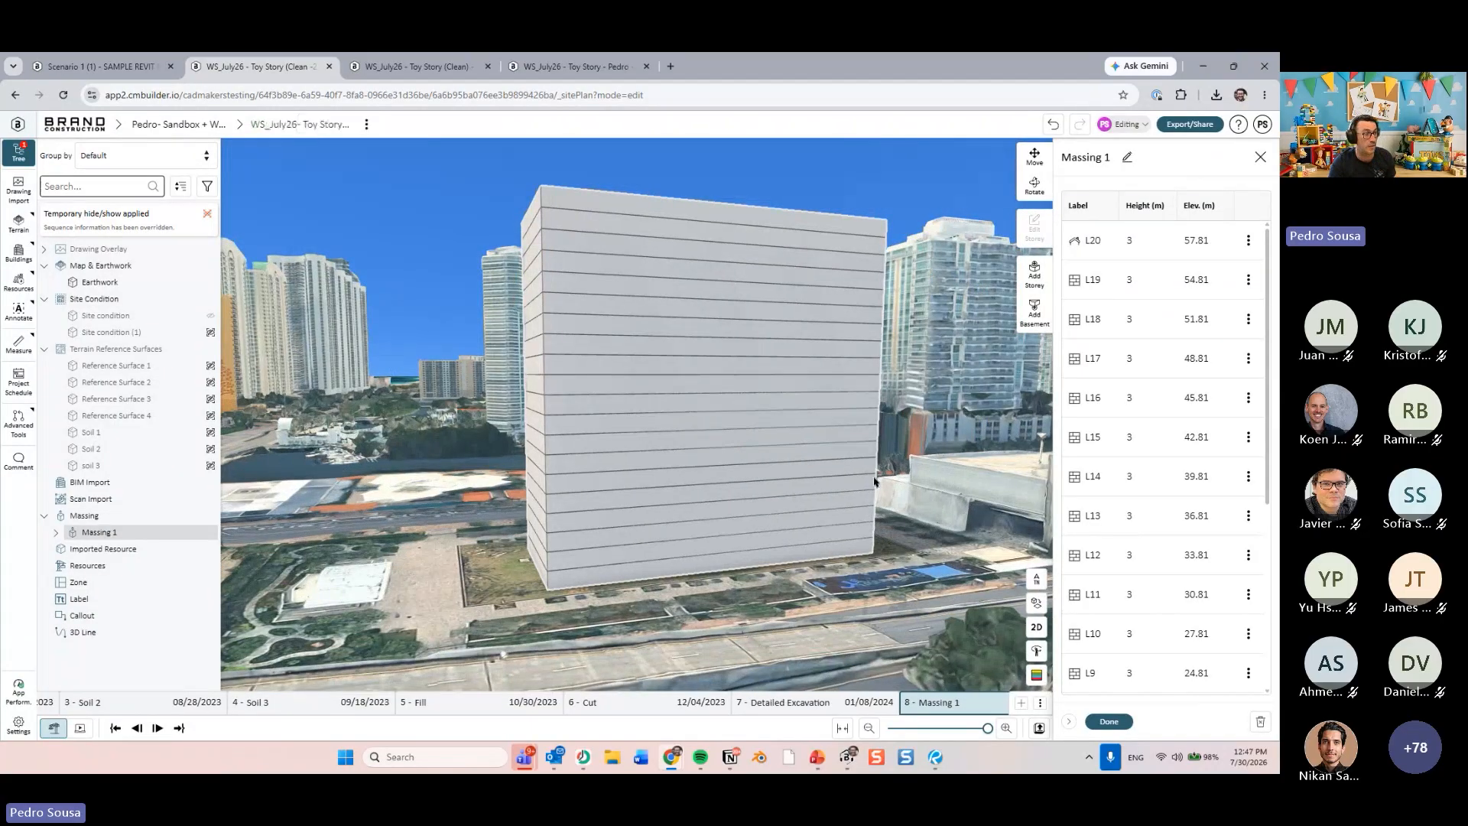
click(585, 484)
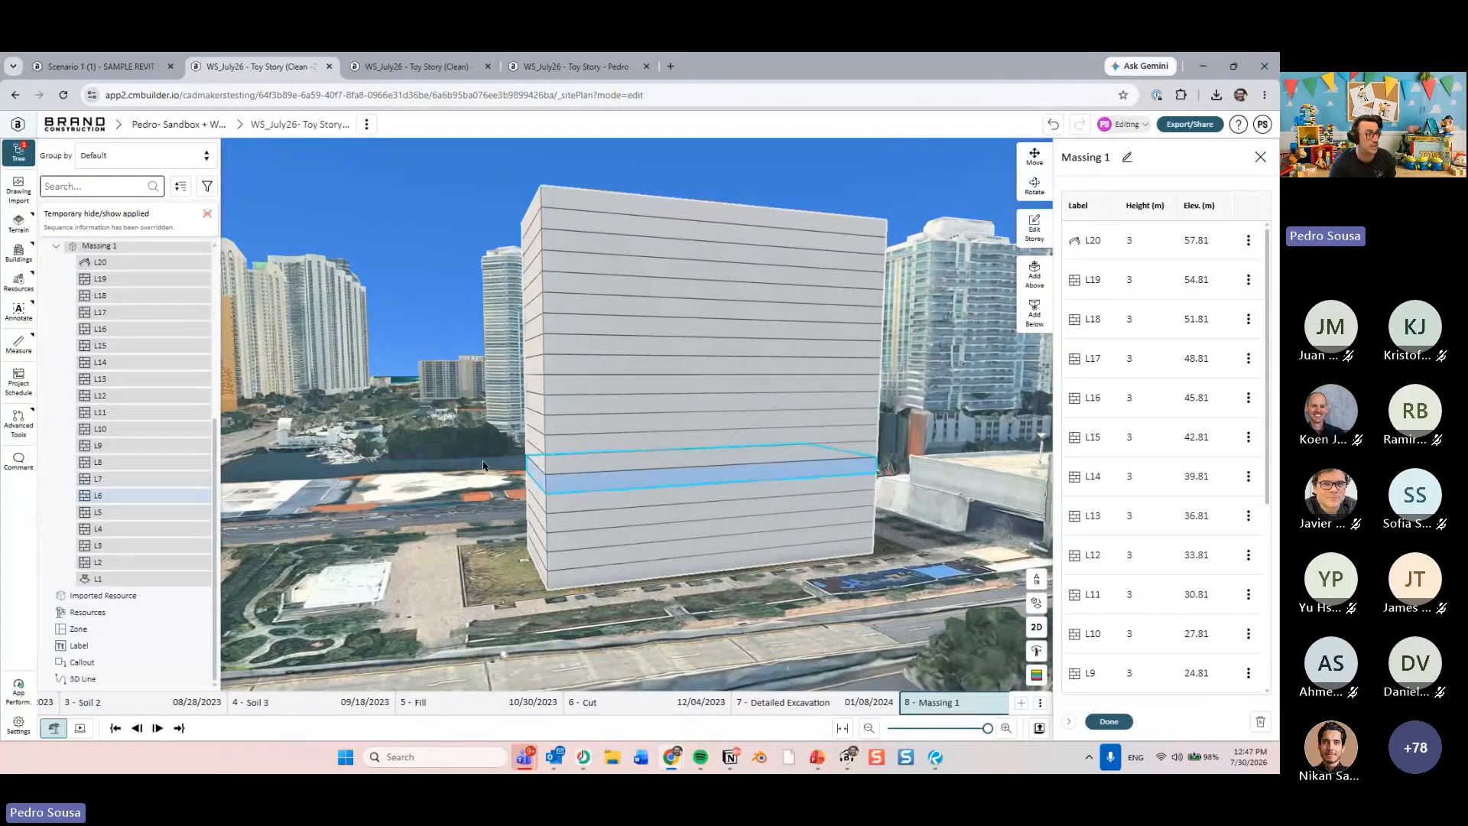
shift+click(541, 190)
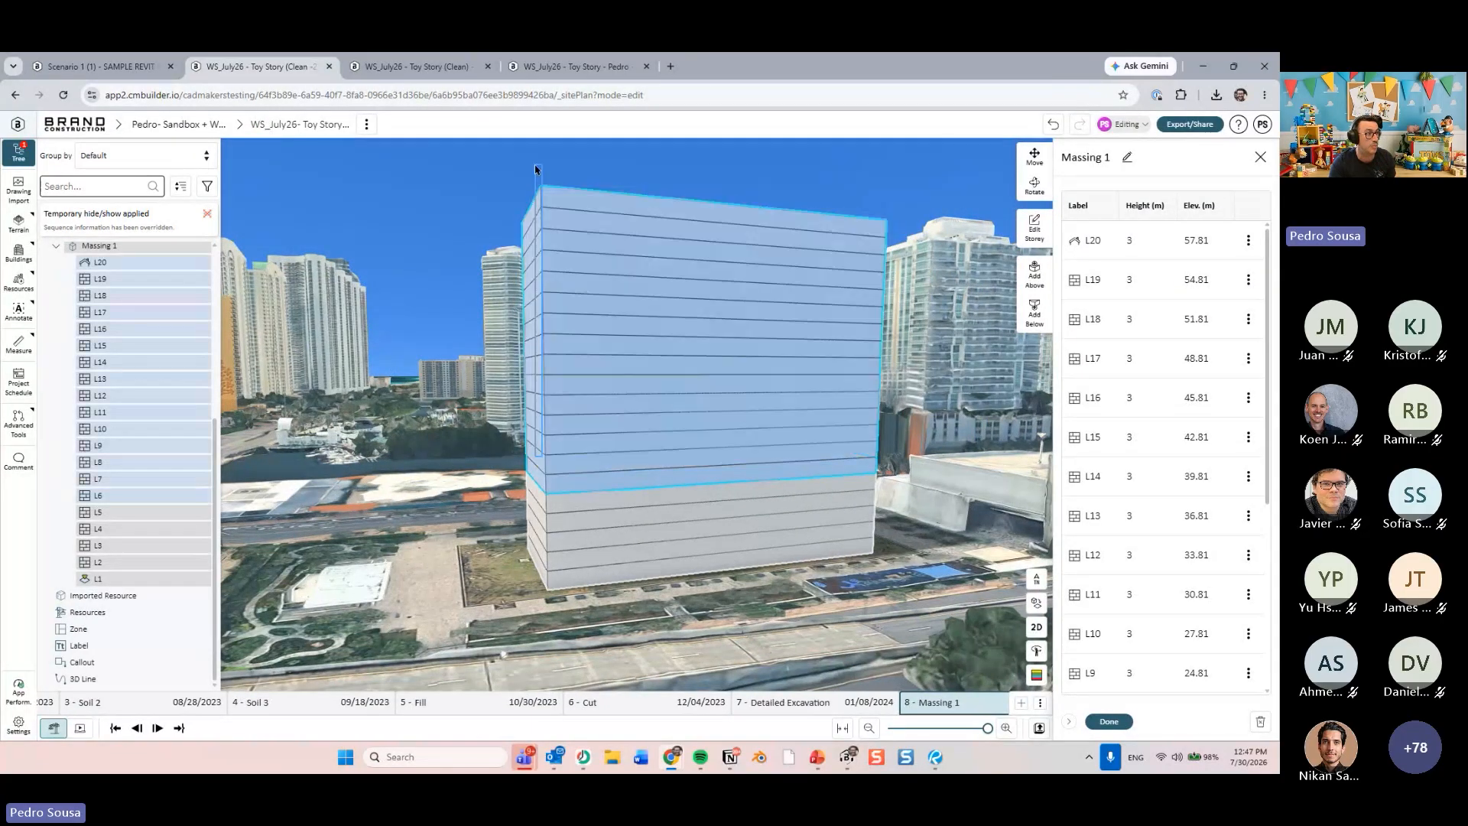
right_click(605, 309)
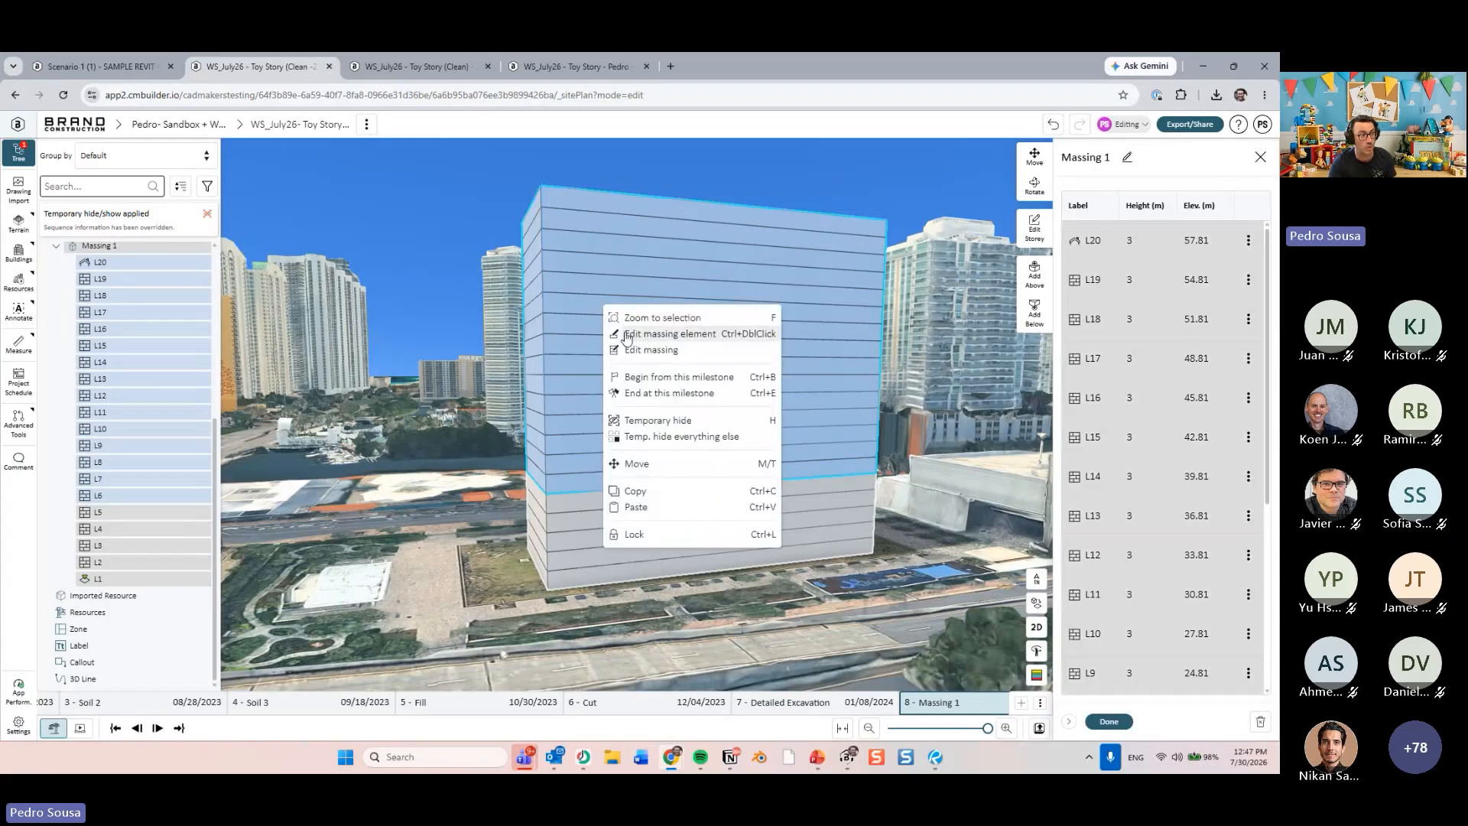
click(625, 334)
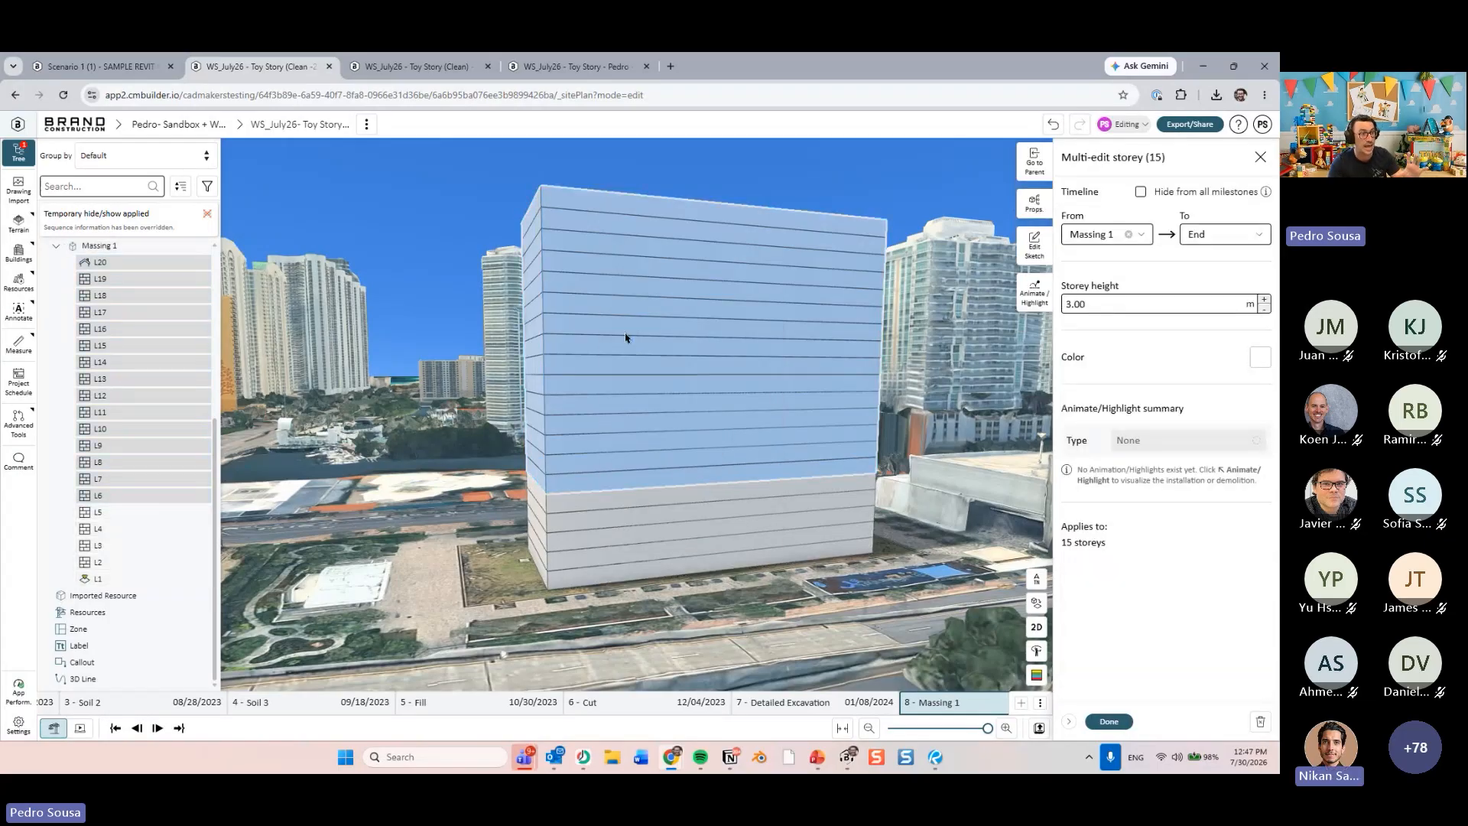
key(ctrl)
key(ctrl)
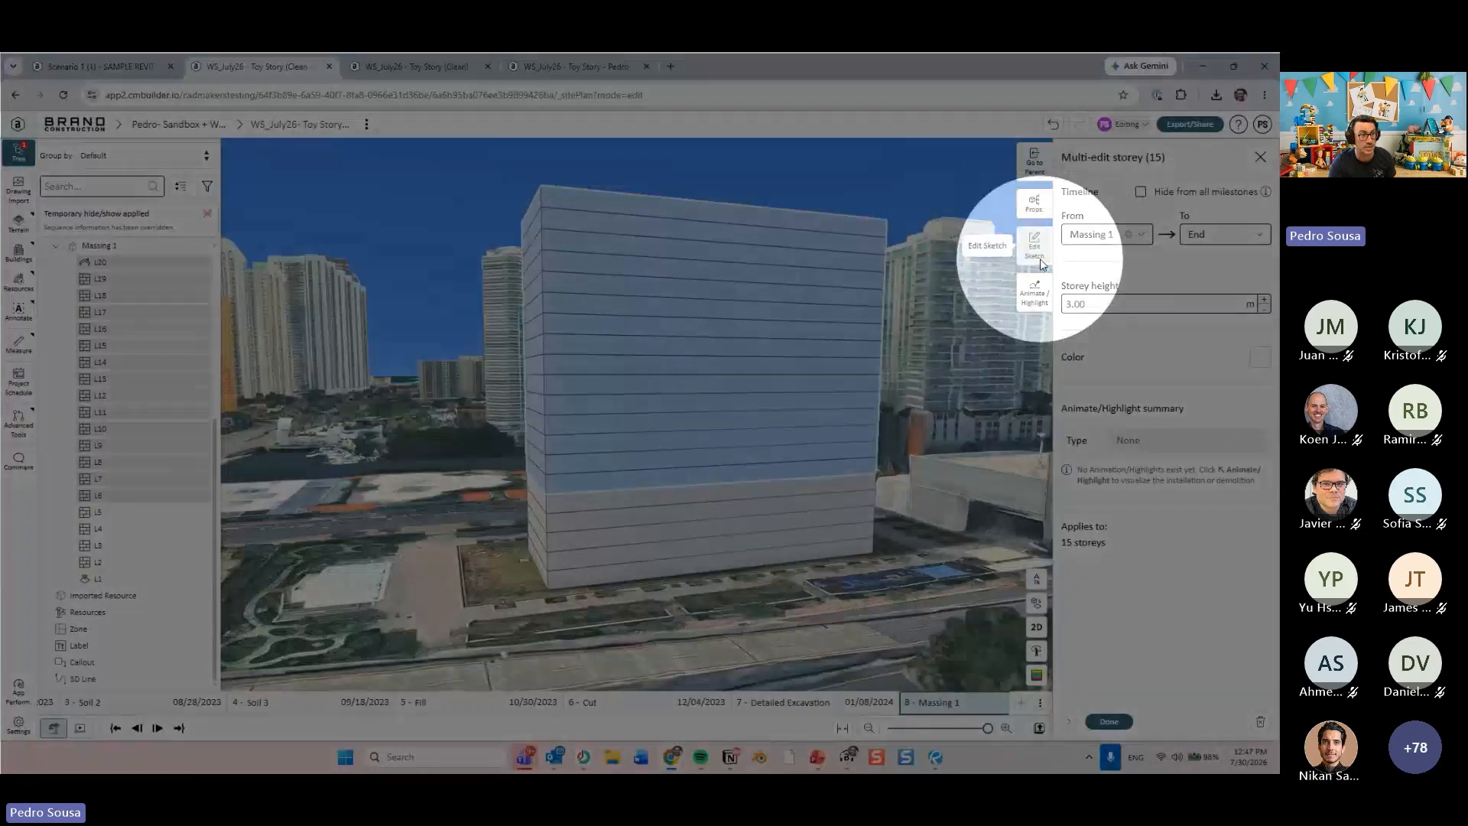
click(1040, 258)
click(1117, 722)
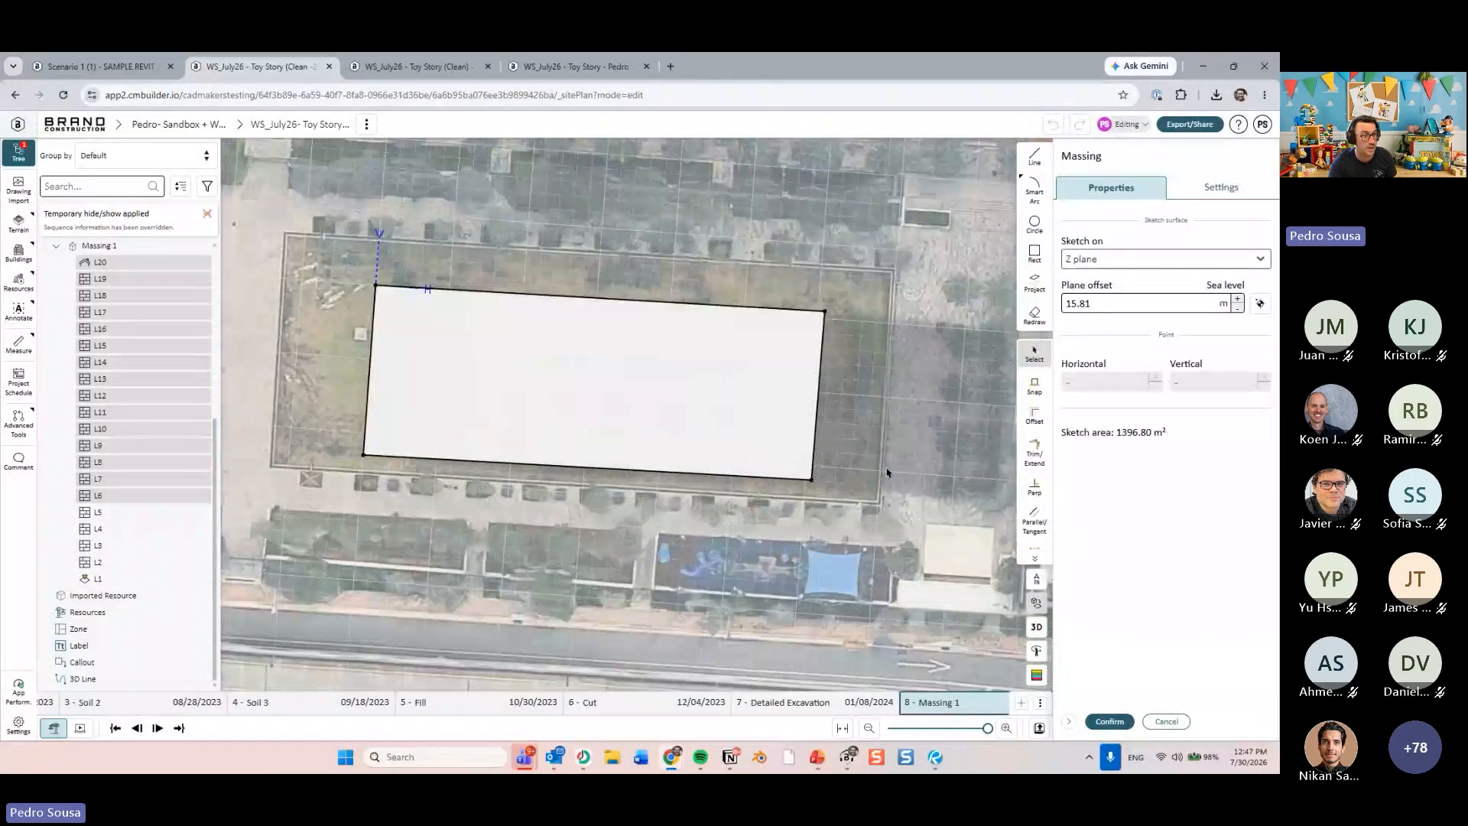
- Offset the outline about 2.23 m inward, keeping the original line, and shorten the copy into a tower footprint at the outline's right-hand end
click(1034, 415)
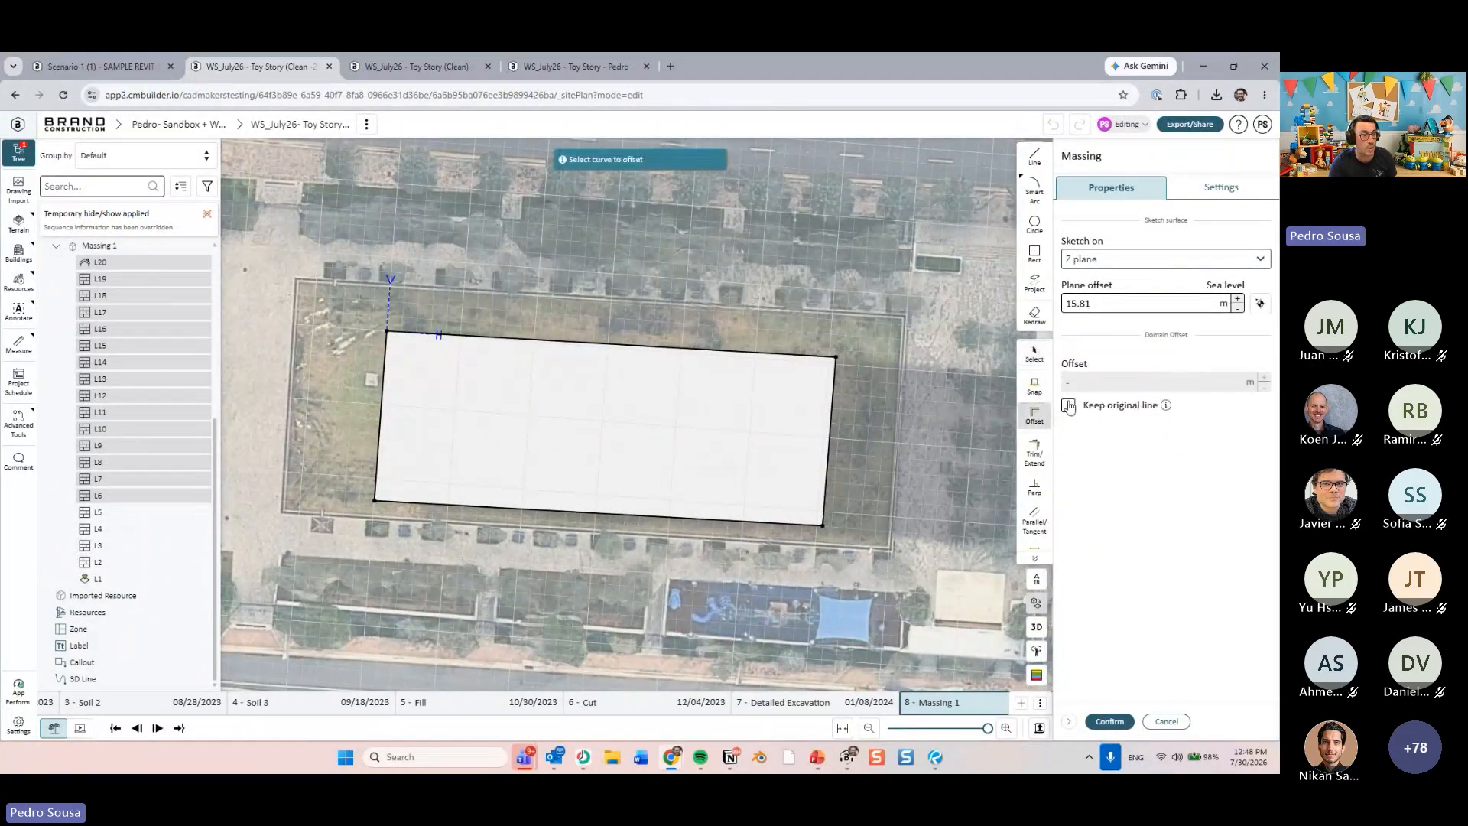
click(1068, 406)
drag(826, 485, 810, 490)
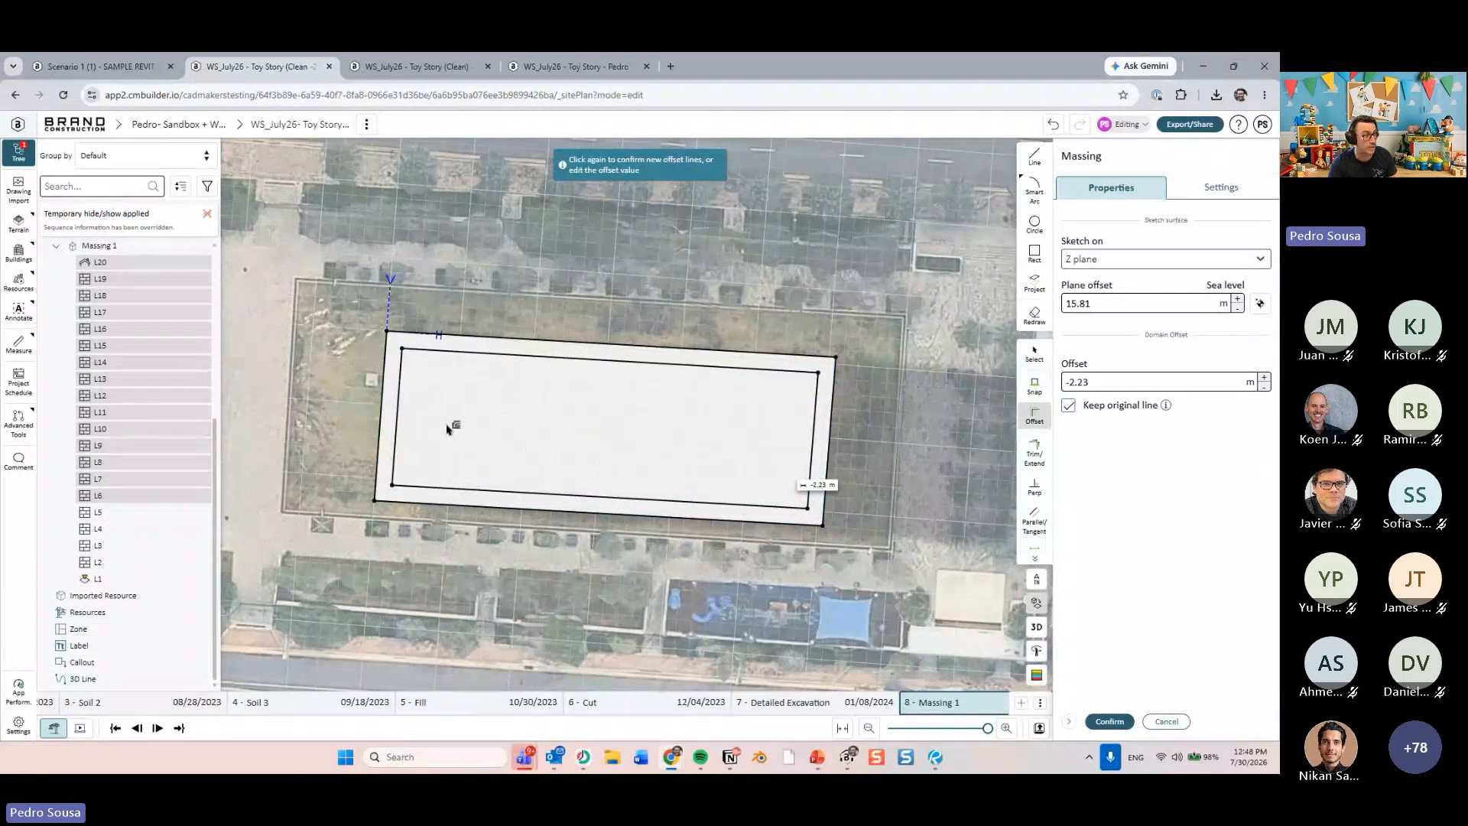
click(448, 428)
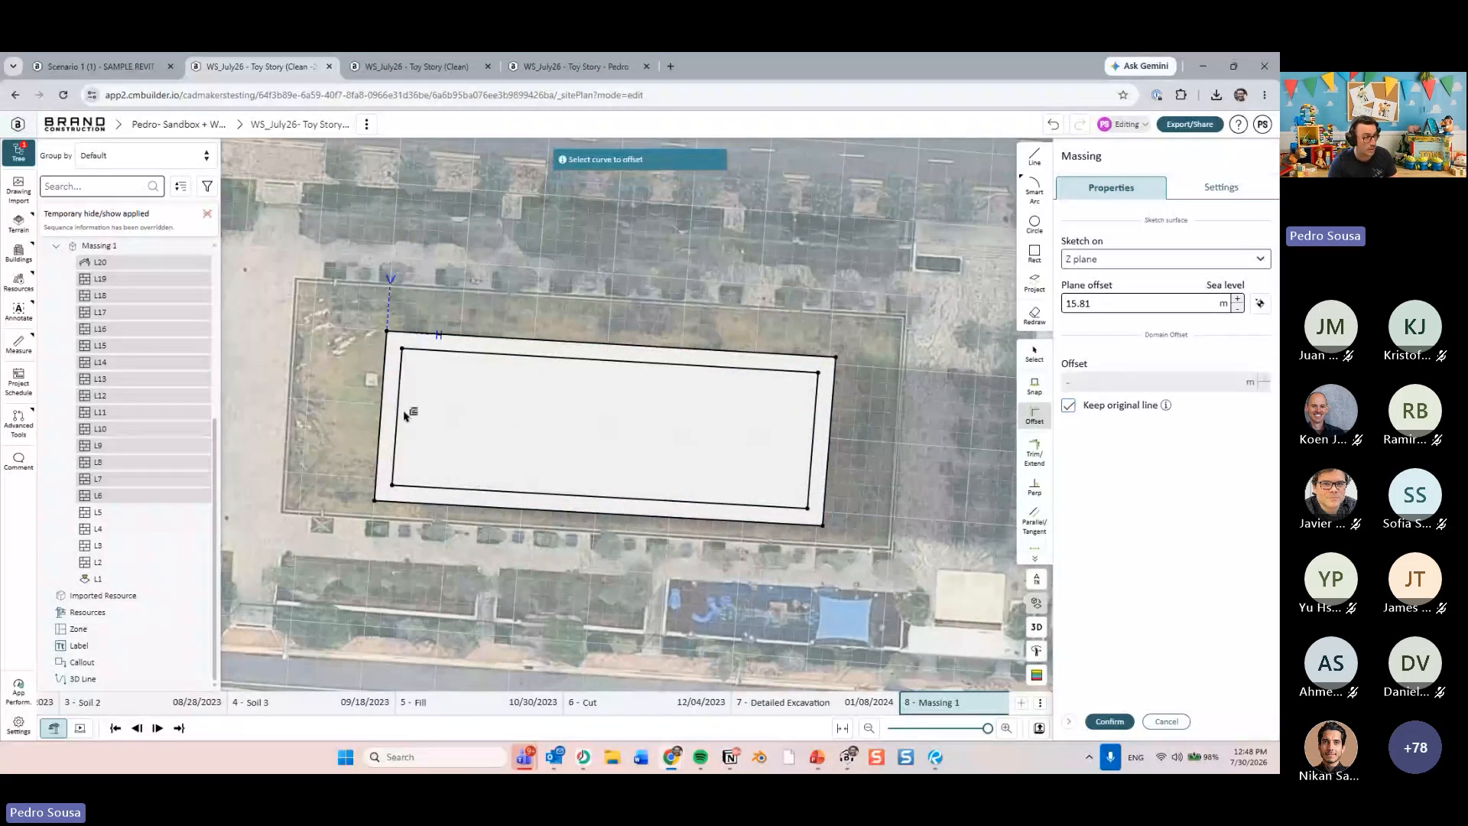
key(Escape)
drag(398, 409, 685, 457)
- Offset the original outline about 4.65 m inward and shorten this copy into a second tower footprint at the opposite end
click(1035, 415)
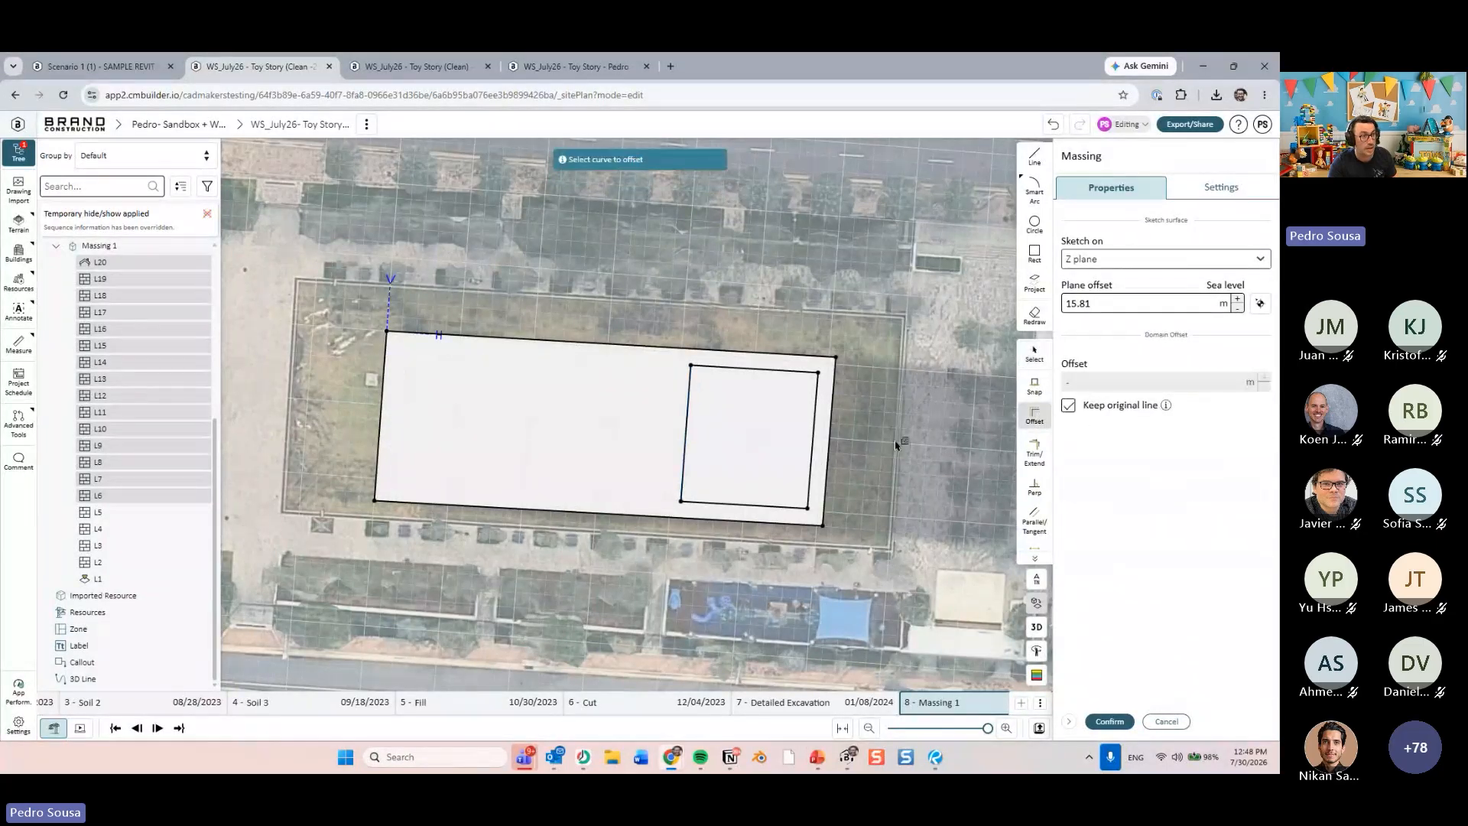
click(829, 436)
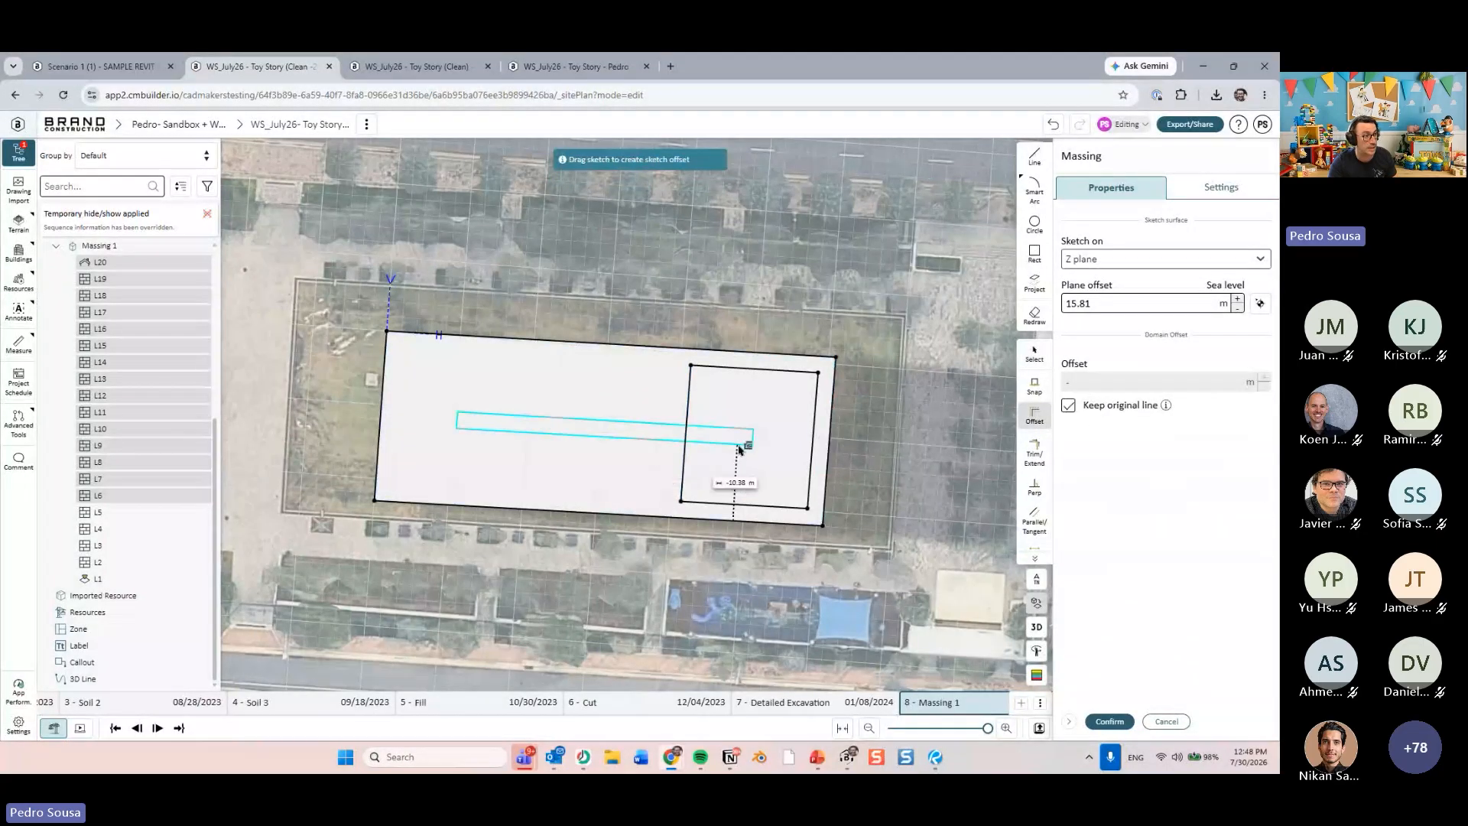
click(780, 495)
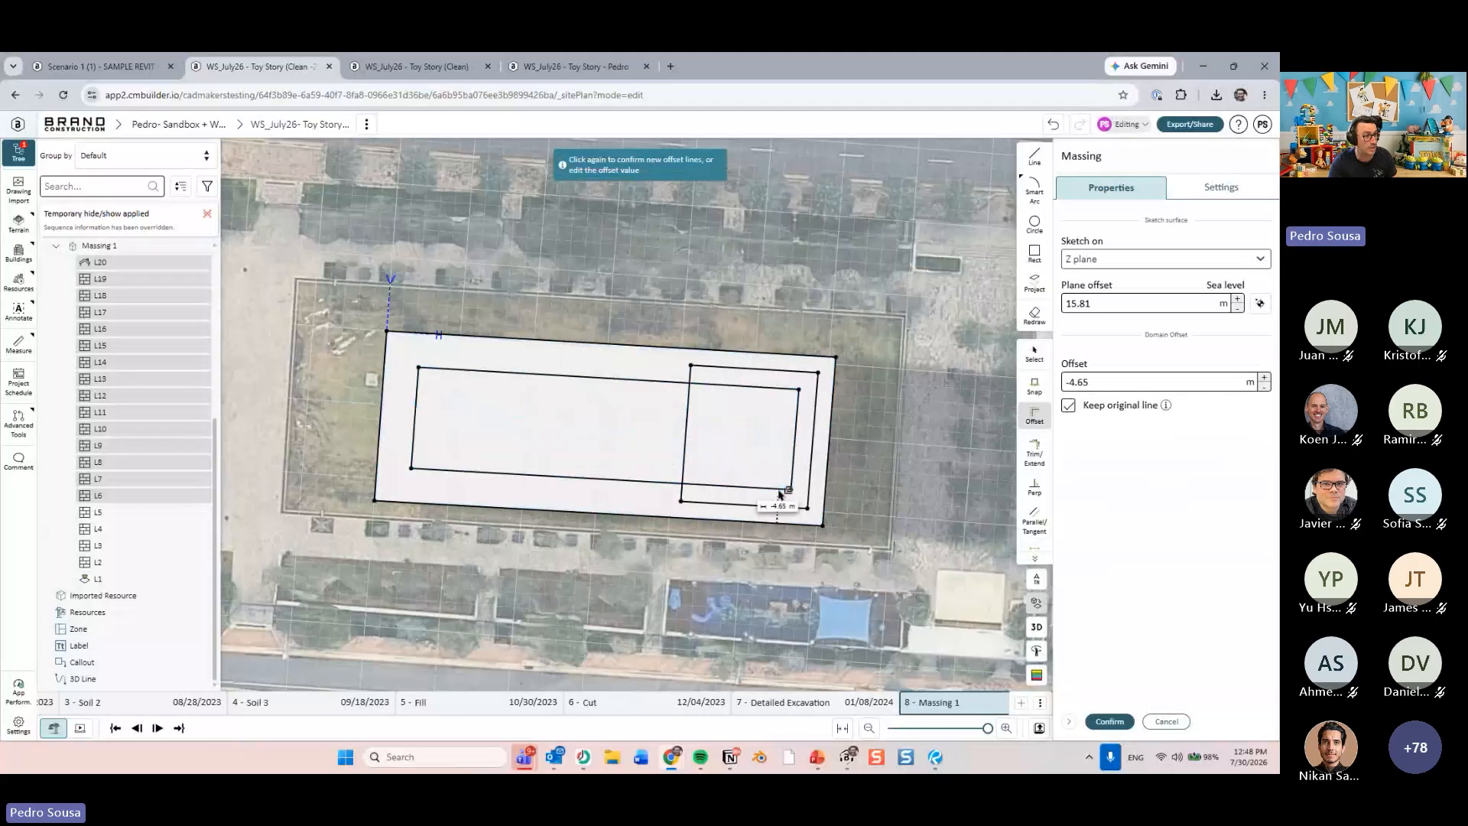
key(Escape)
key(Escape)
click(604, 464)
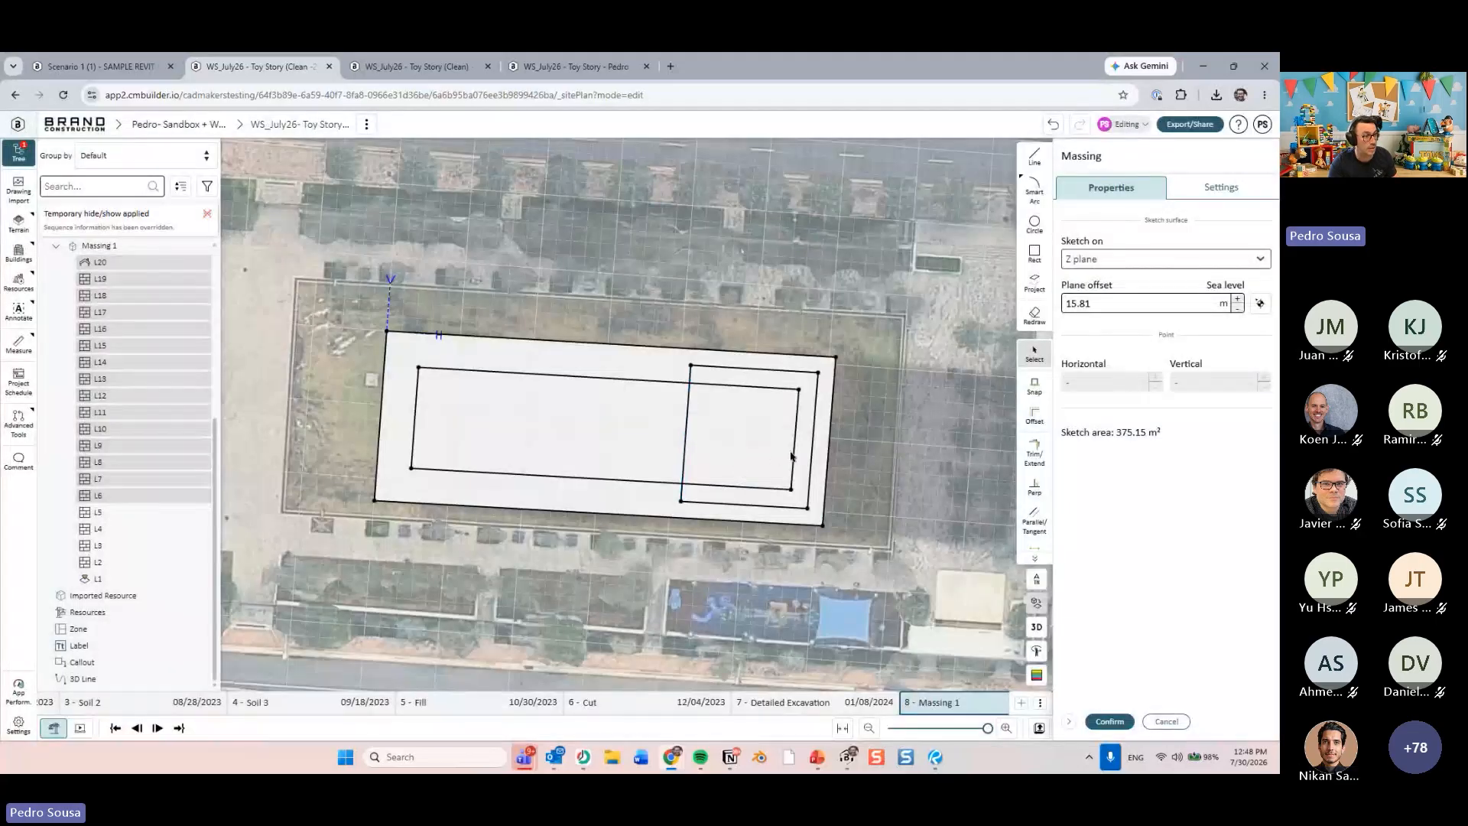
drag(787, 452, 554, 446)
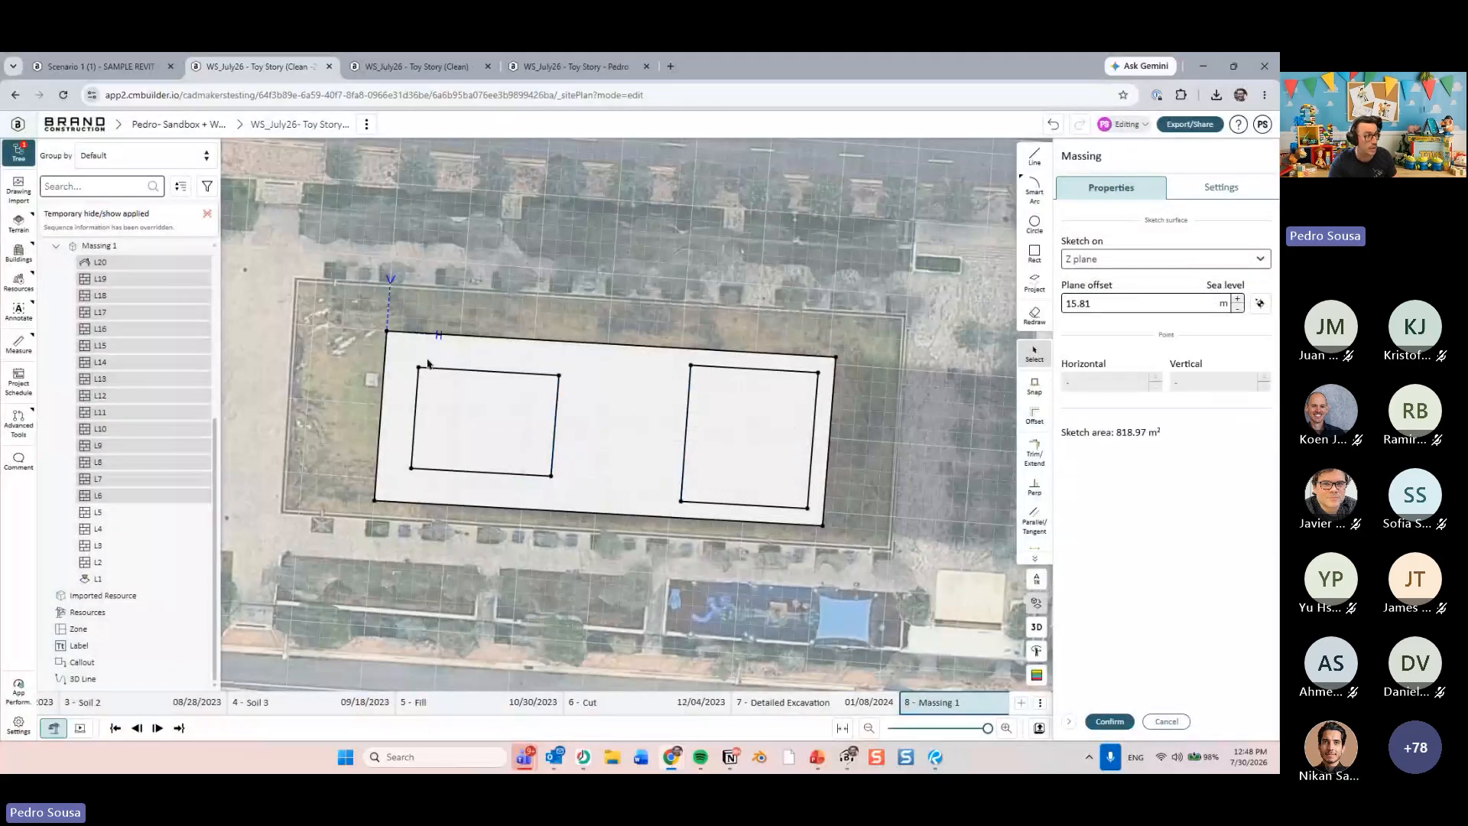
- Delete the original outer outline from the sketch, confirm the two-tower footprint for the selected storeys, and leave the storey edit
click(625, 516)
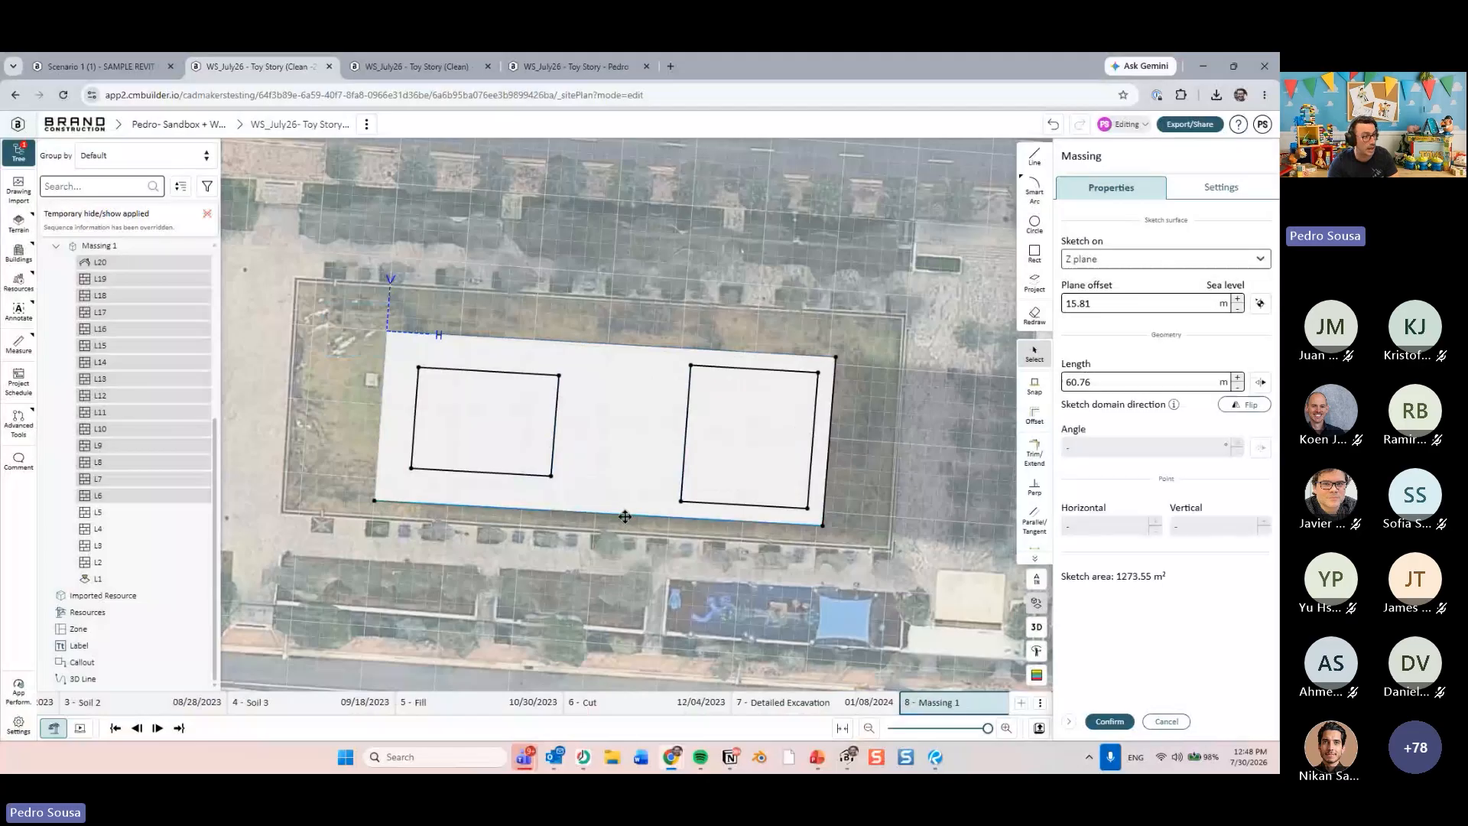
key(Delete)
click(828, 478)
key(Delete)
click(1103, 721)
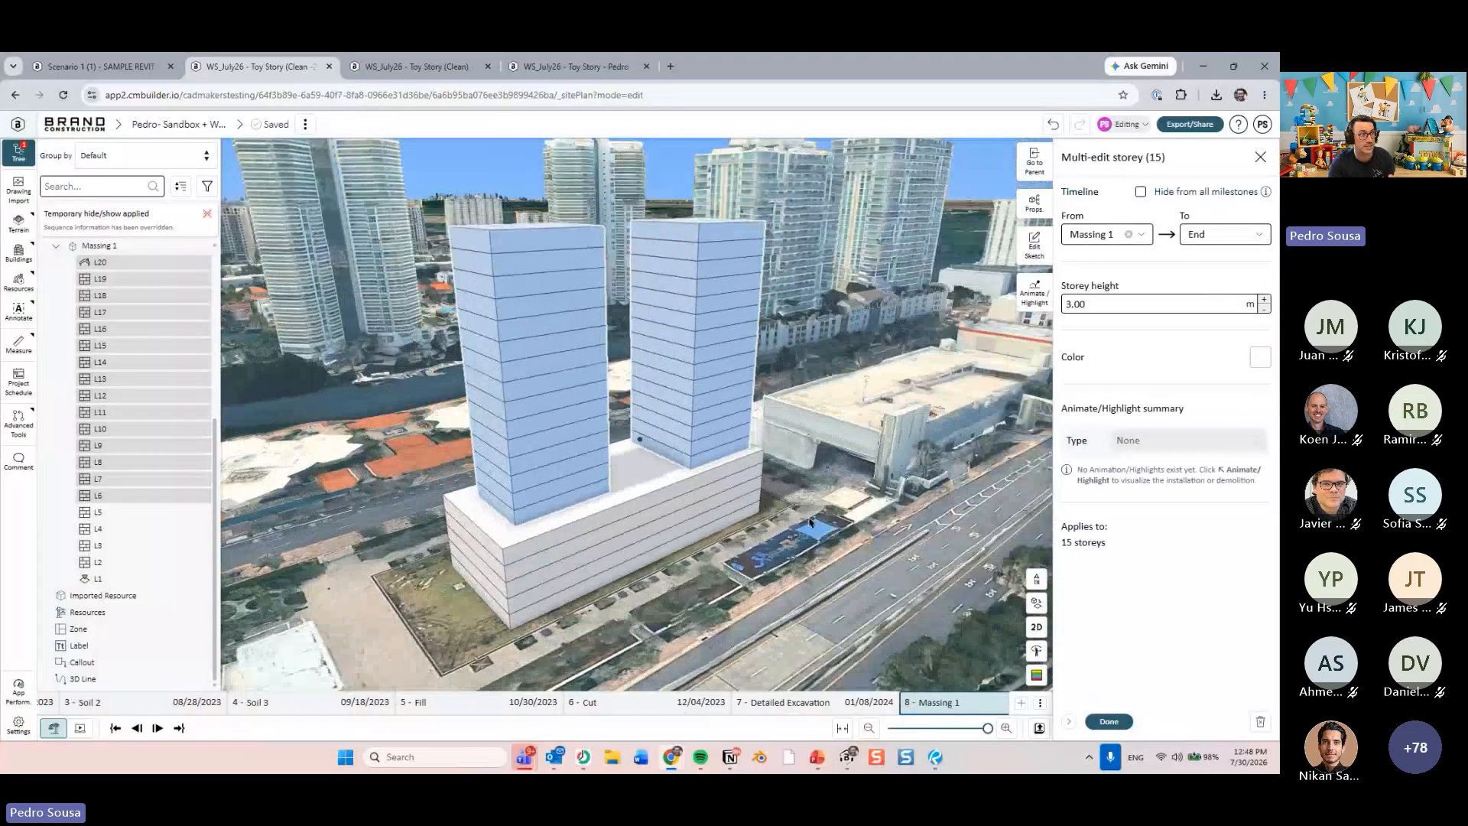
drag(832, 559, 800, 584)
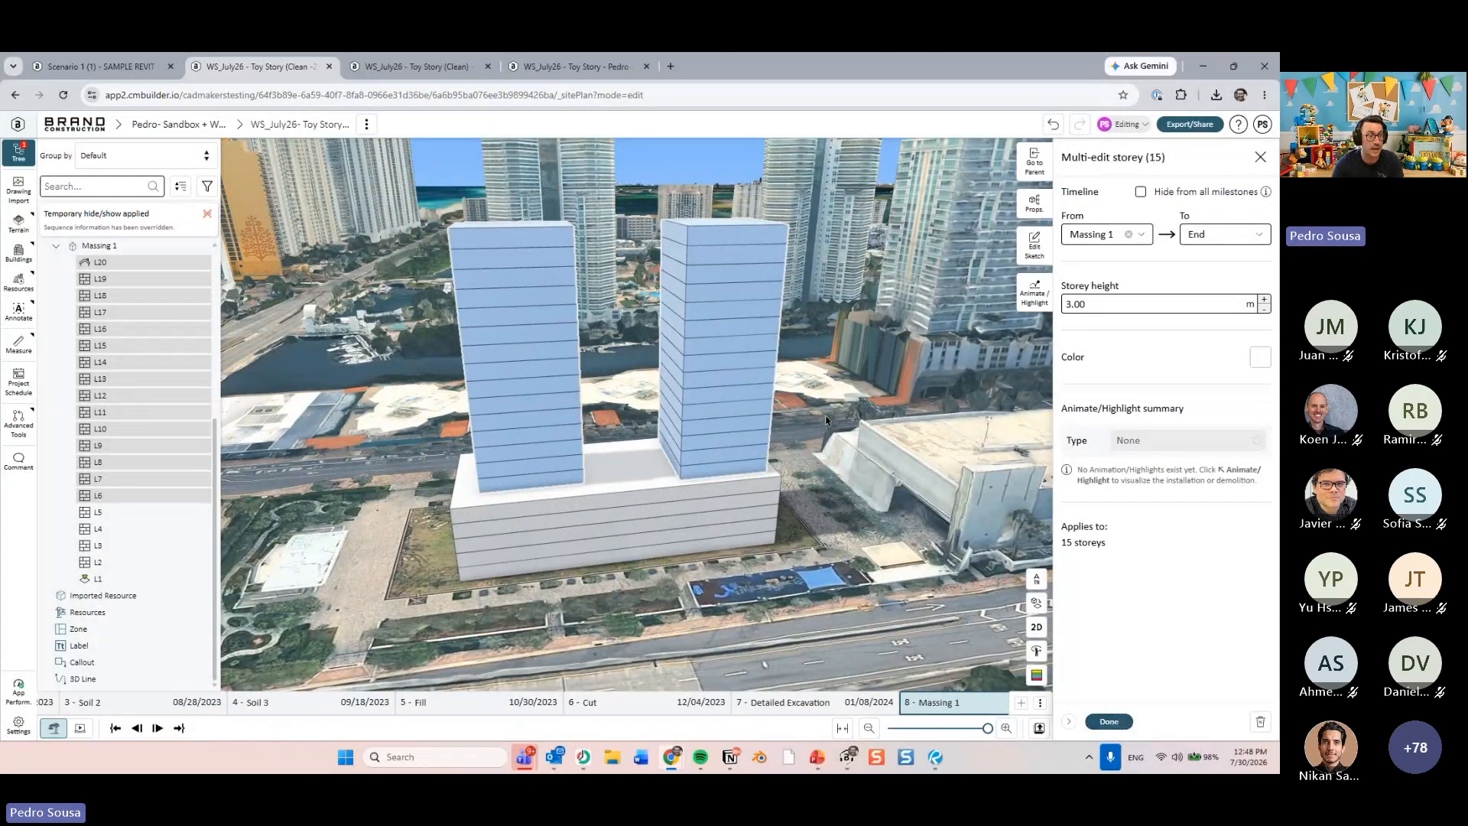
click(799, 629)
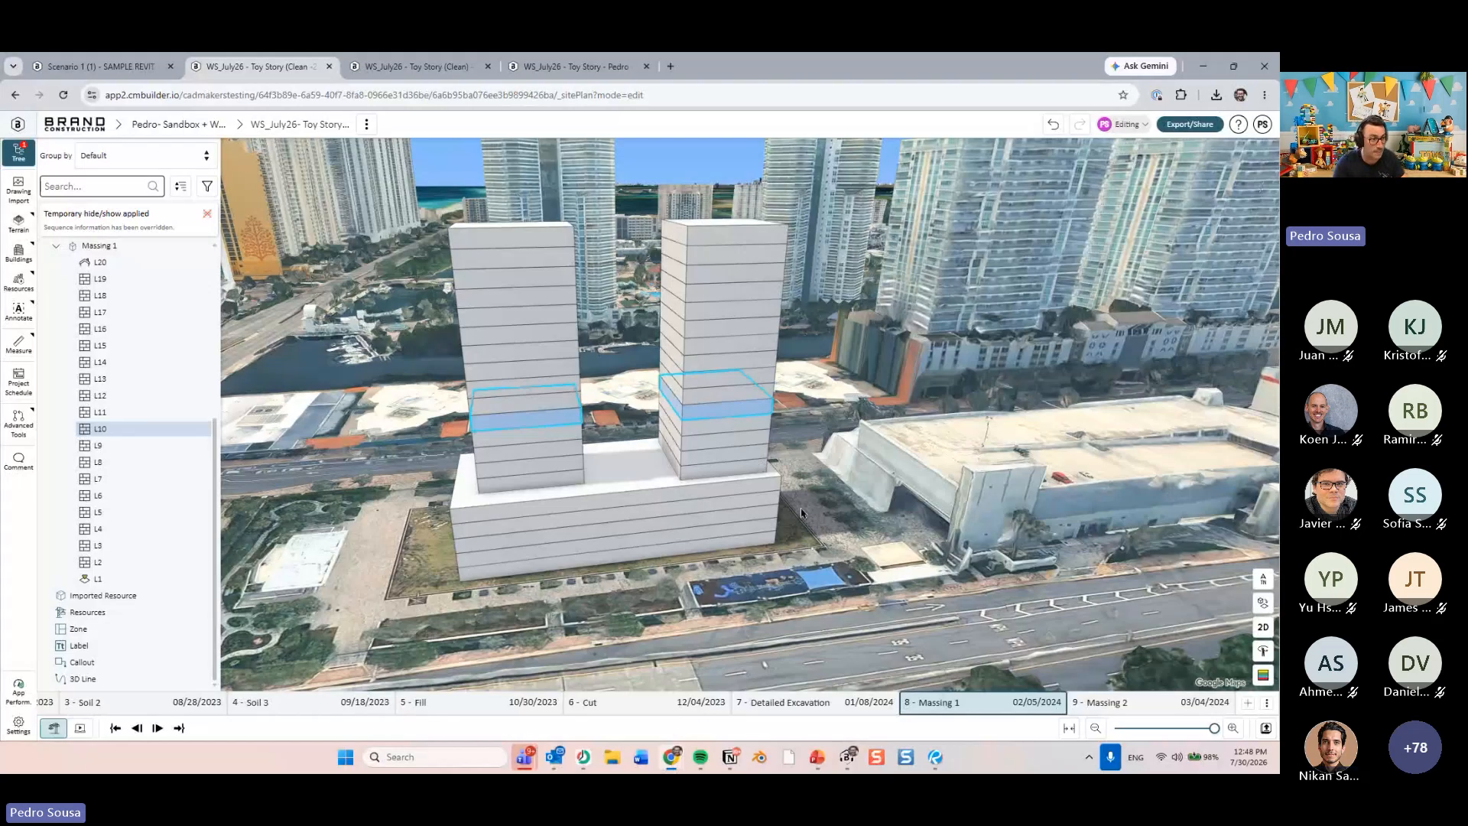
- Switch to the PowerPoint deck, show slide 19 on openings for courtyards, stairs and elevator cores, and return to cmBuilder
drag(681, 398, 650, 468)
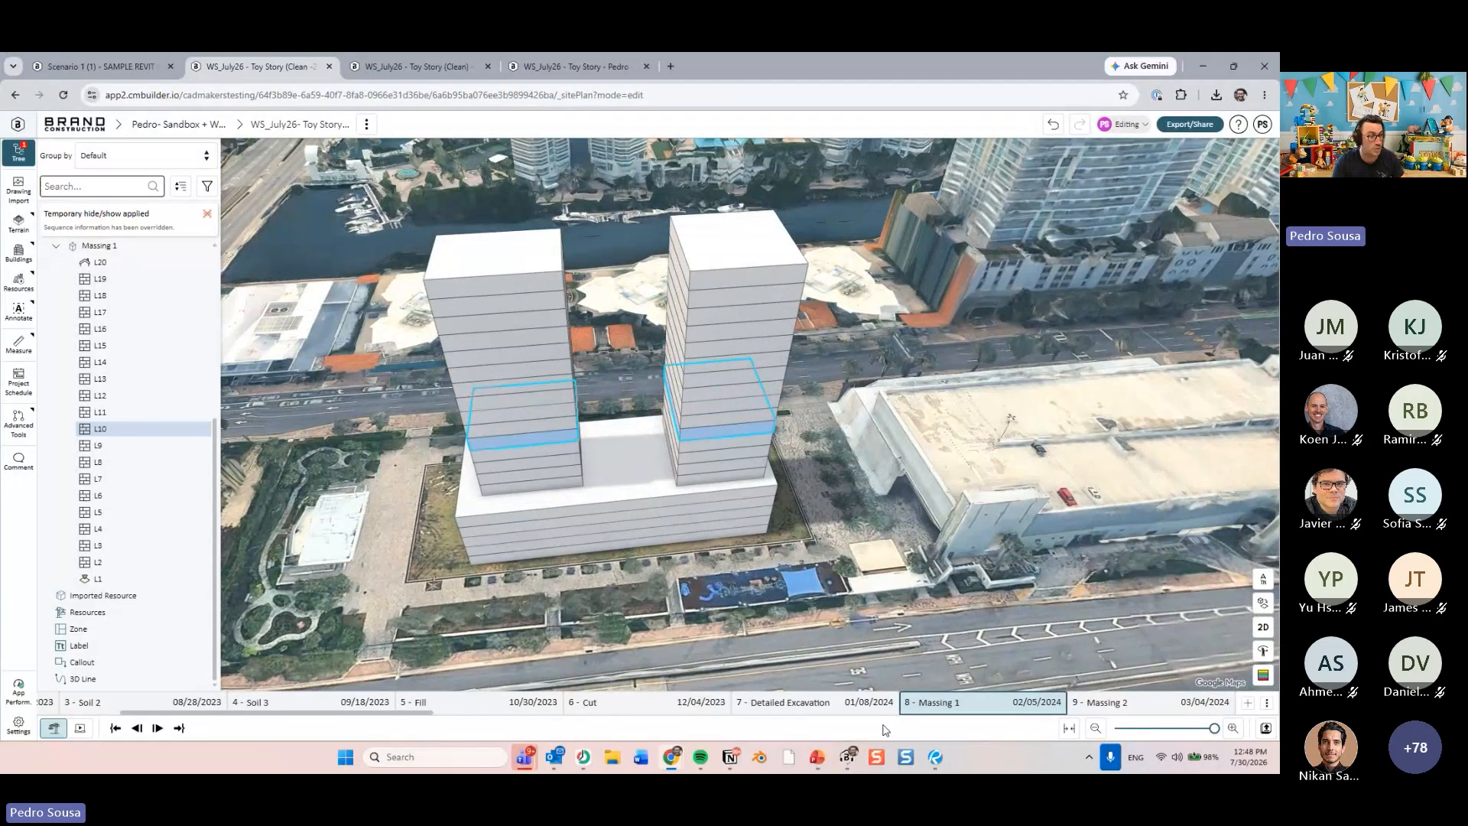
click(820, 759)
key(Down)
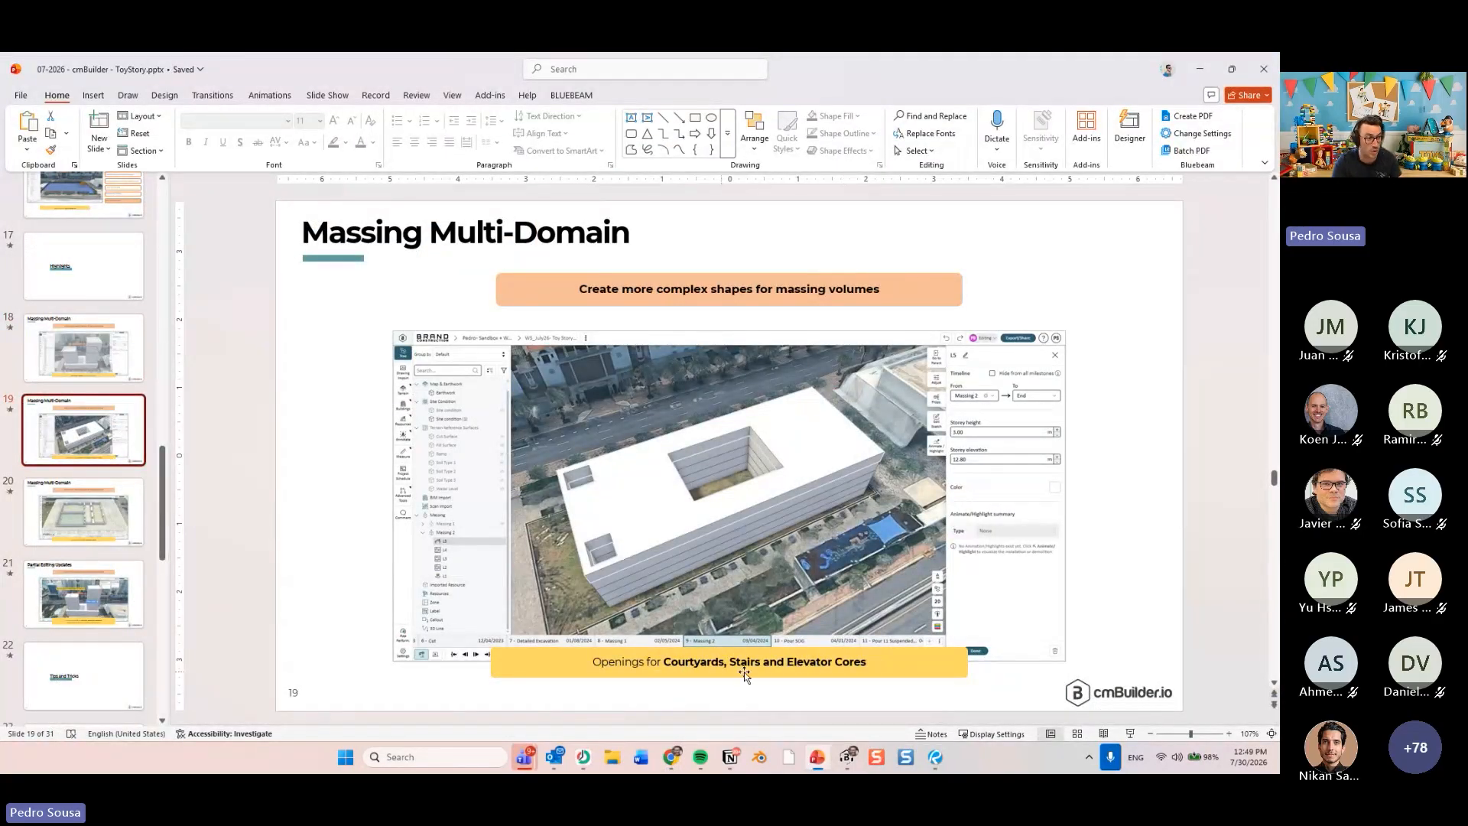
click(1201, 77)
- Select podium storeys L1 to L5 of the massing and open their shared sketch for editing
drag(863, 333, 856, 409)
shift+drag(639, 435, 593, 629)
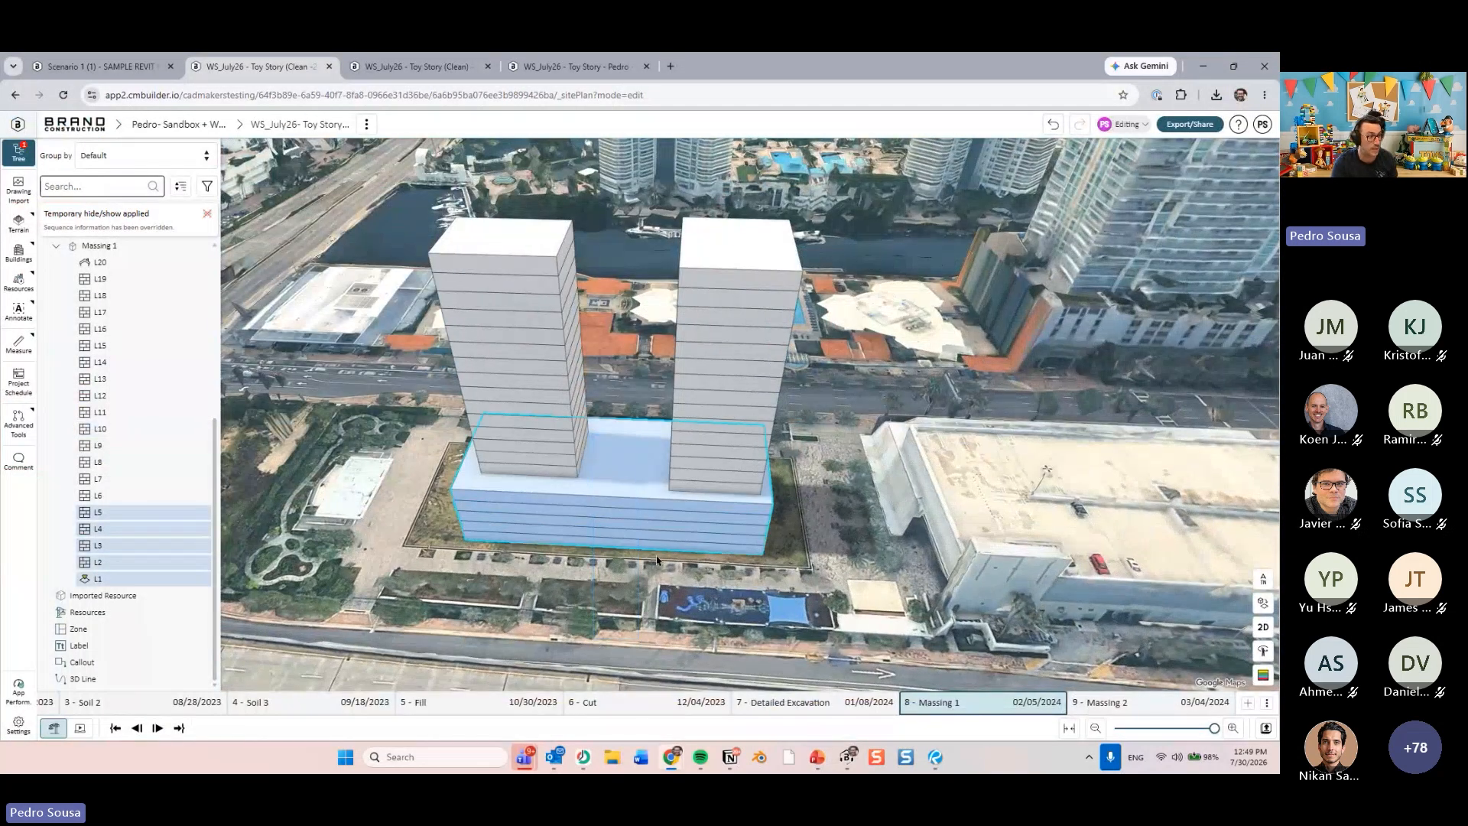
right_click(637, 464)
click(691, 490)
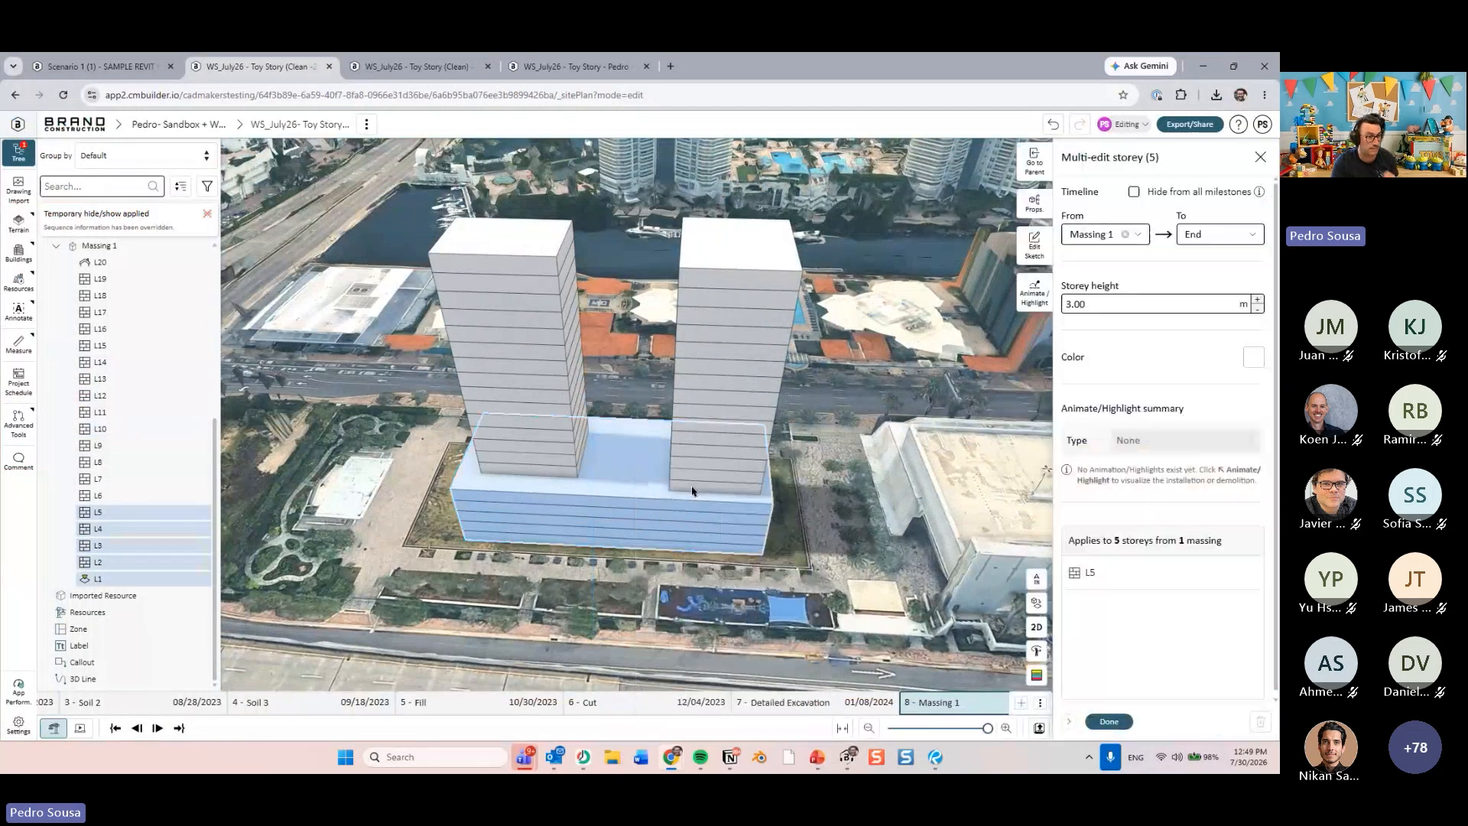
click(1035, 246)
click(1108, 721)
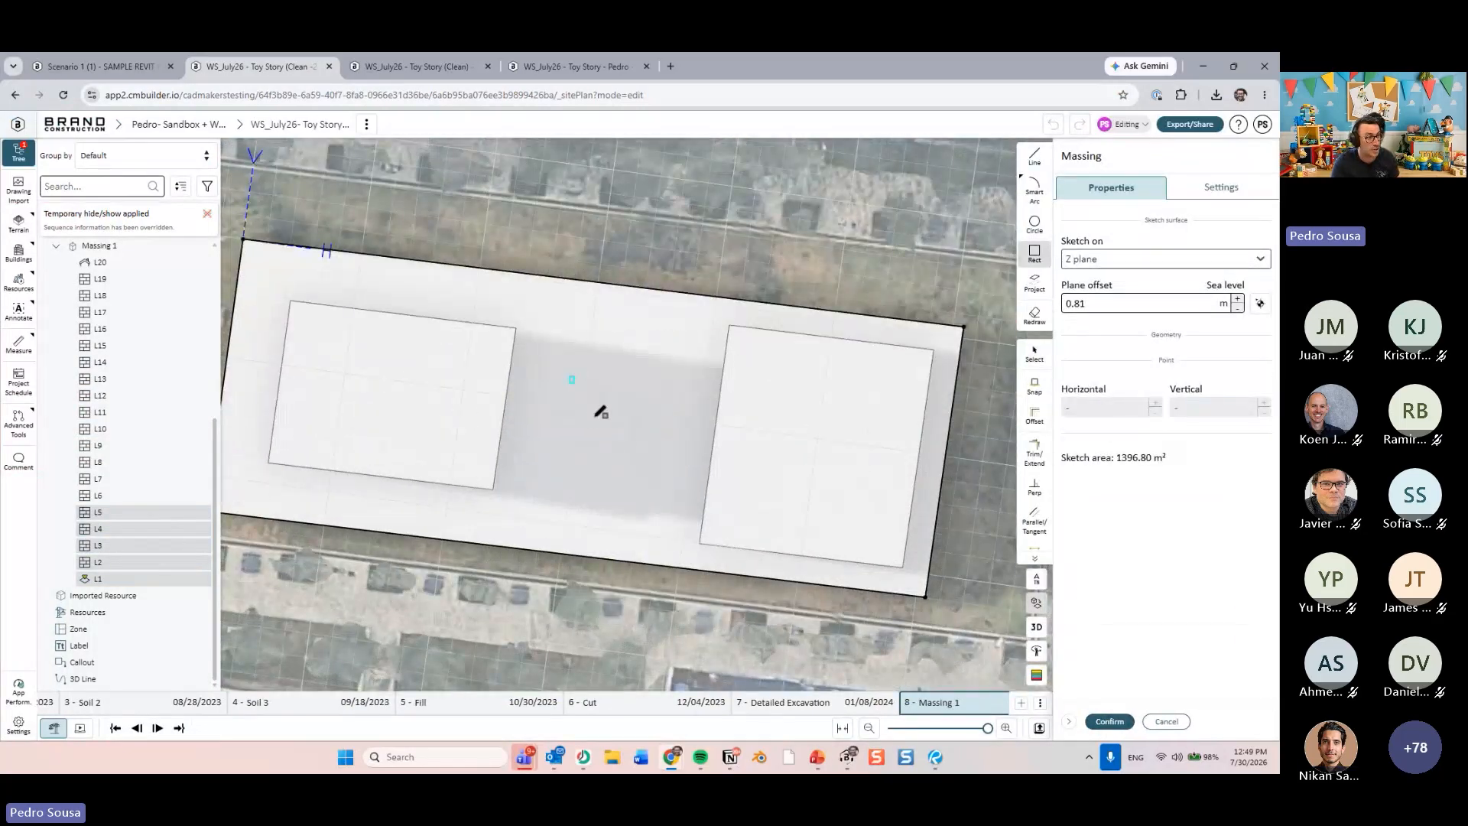
- Draw a roughly square courtyard opening between the two towers in the podium sketch and confirm it for L1 to L5
click(656, 490)
scroll(640, 439, down, 3)
mouse_move(640, 439)
middle_down()
mouse_move(655, 374)
mouse_move(671, 391)
mouse_move(727, 377)
middle_up()
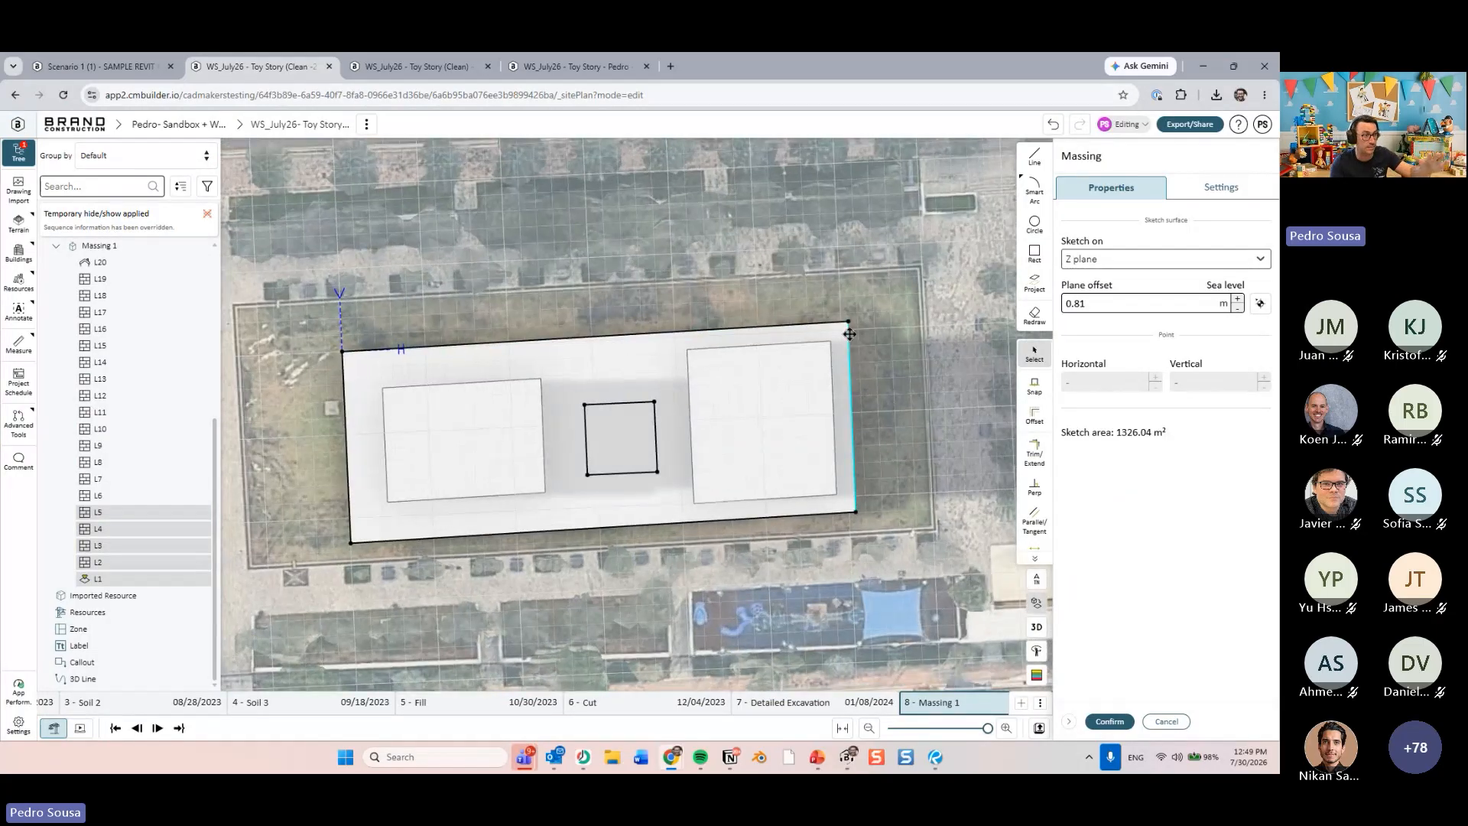
click(1109, 721)
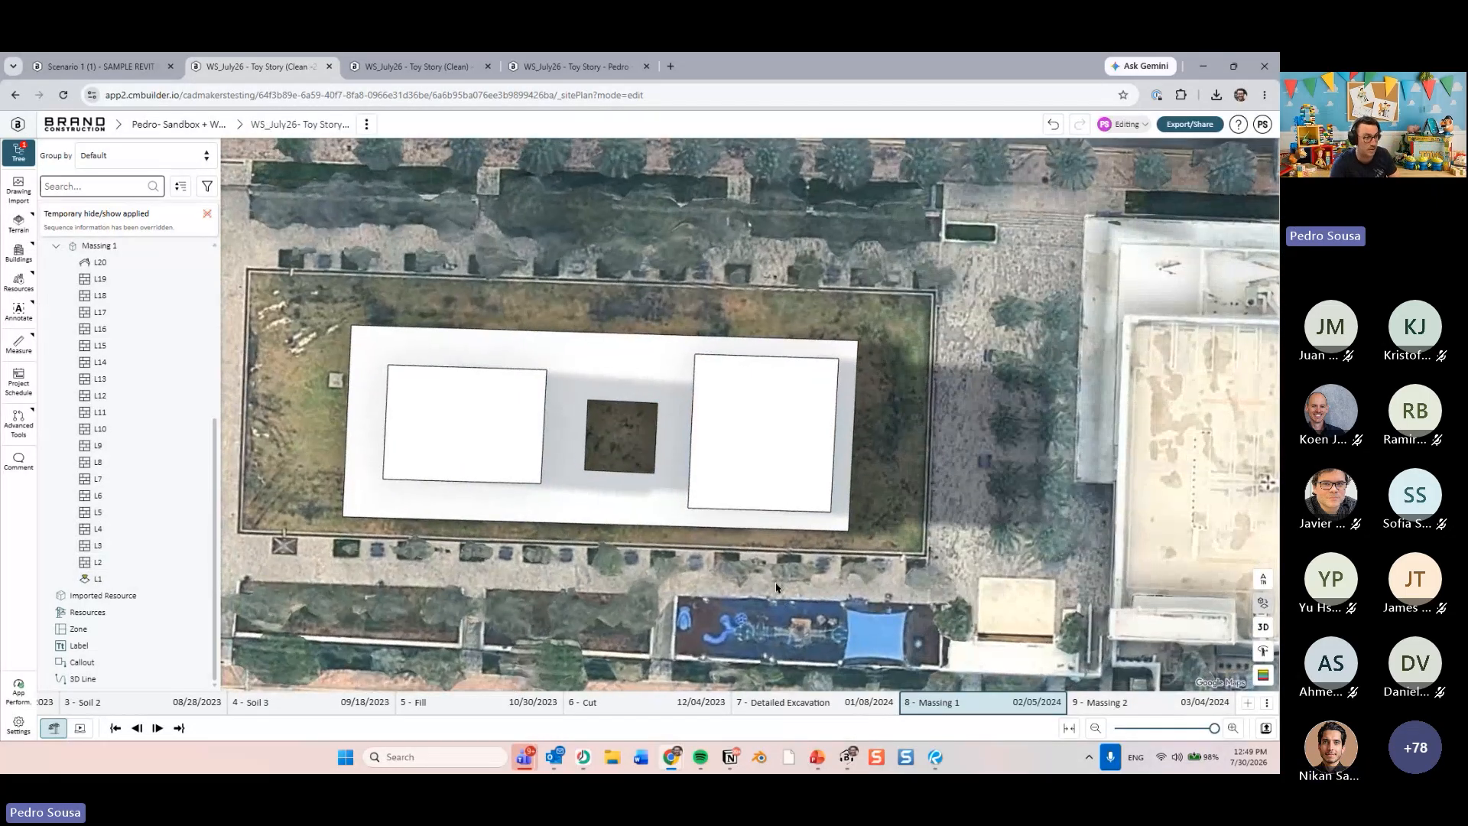
- Select tower storeys L6 to L20 and open their shared sketch for editing, using L6 as the reference storey
right_drag(775, 587, 616, 550)
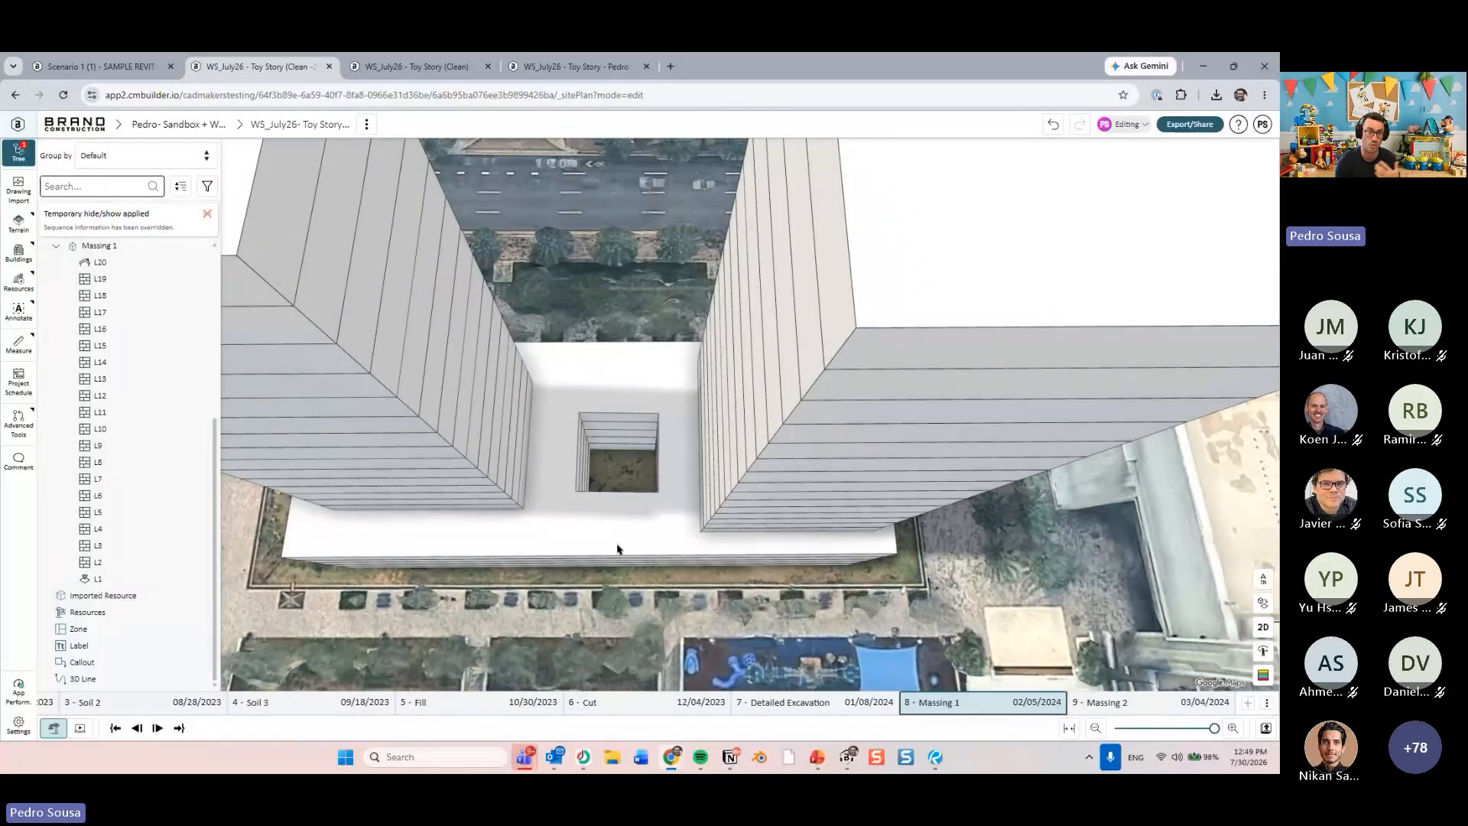
right_drag(617, 549, 574, 462)
click(574, 462)
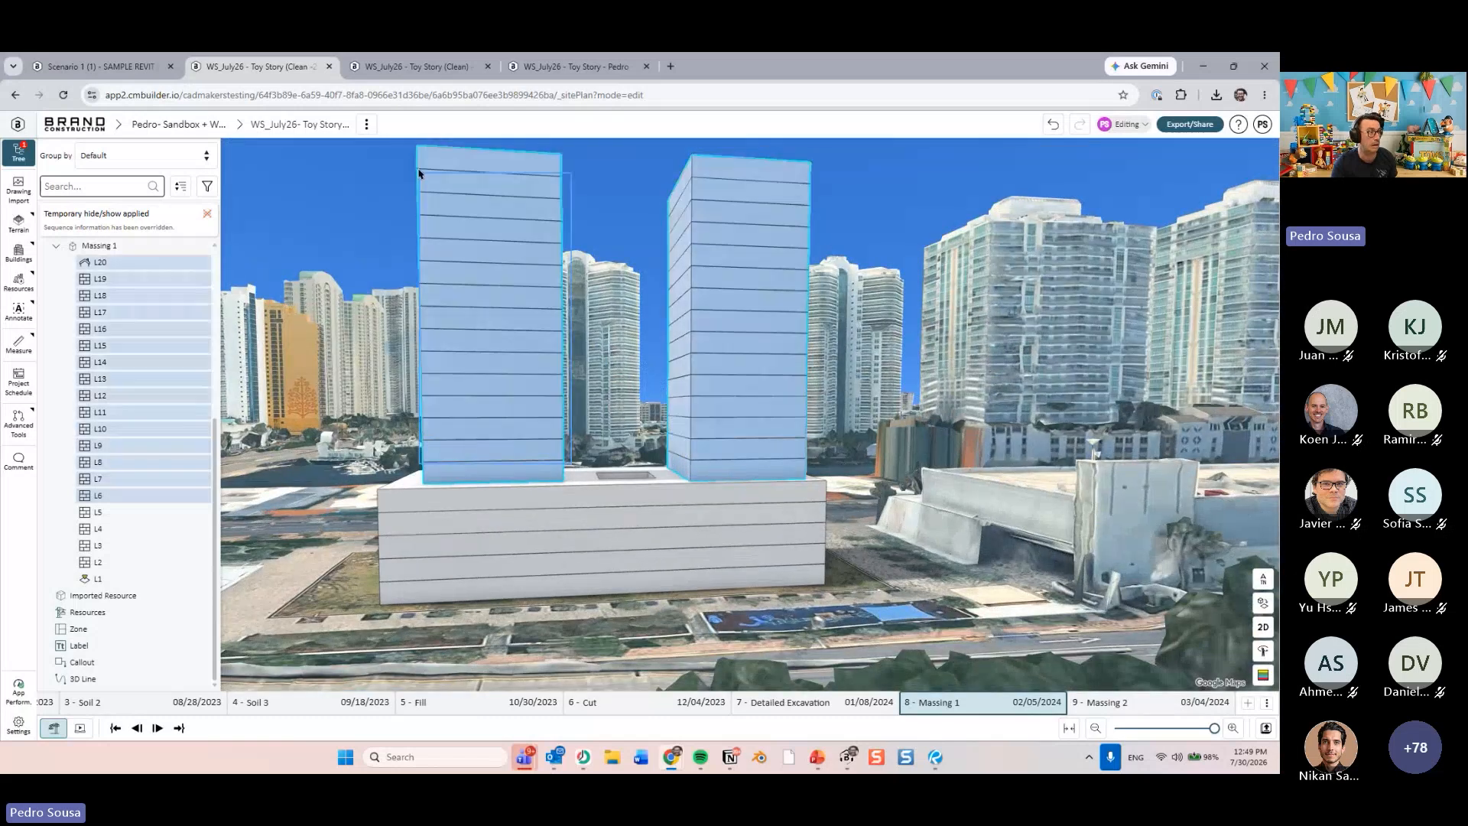
right_click(437, 199)
click(483, 232)
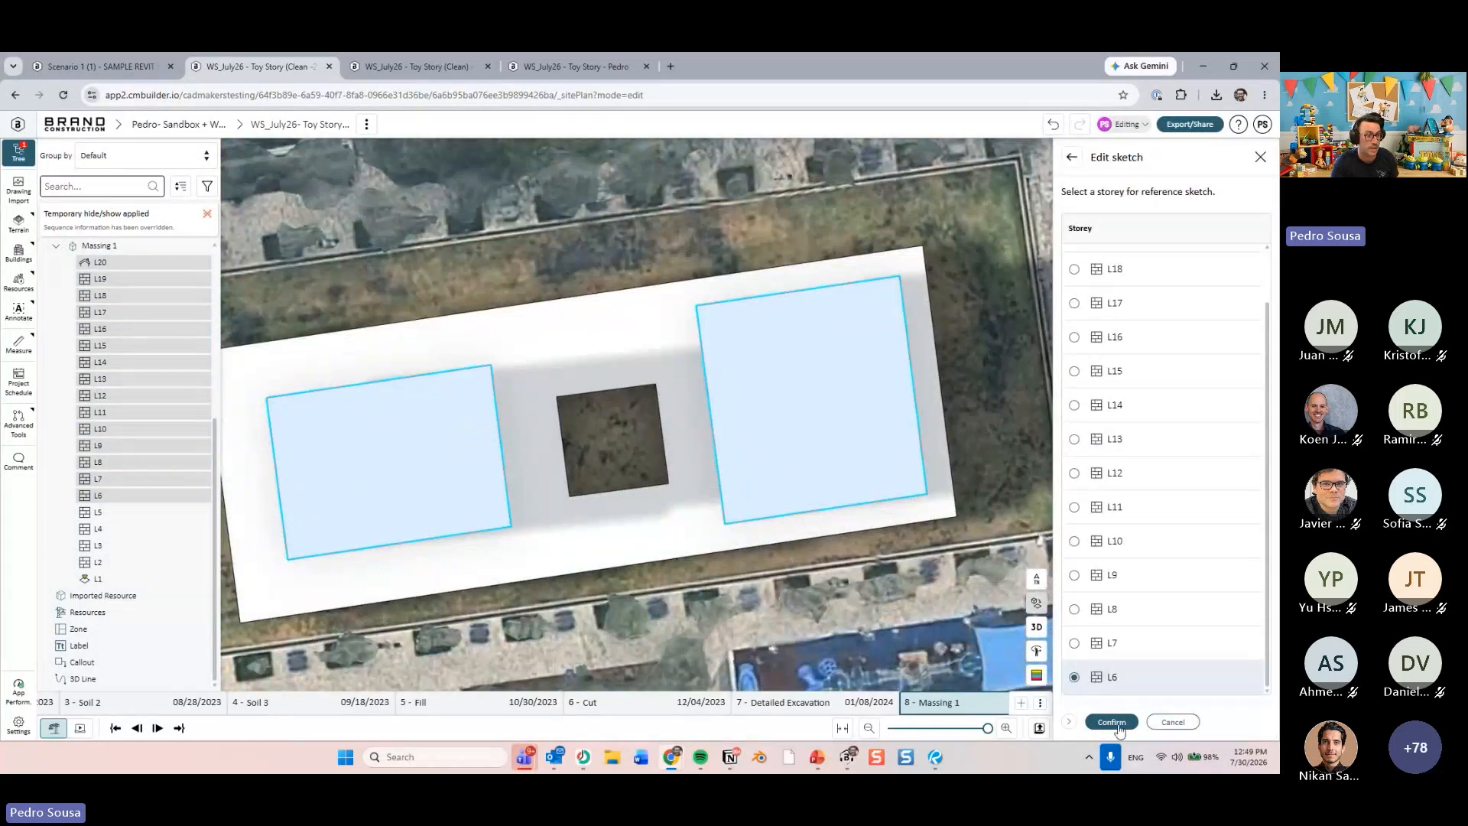
click(1114, 722)
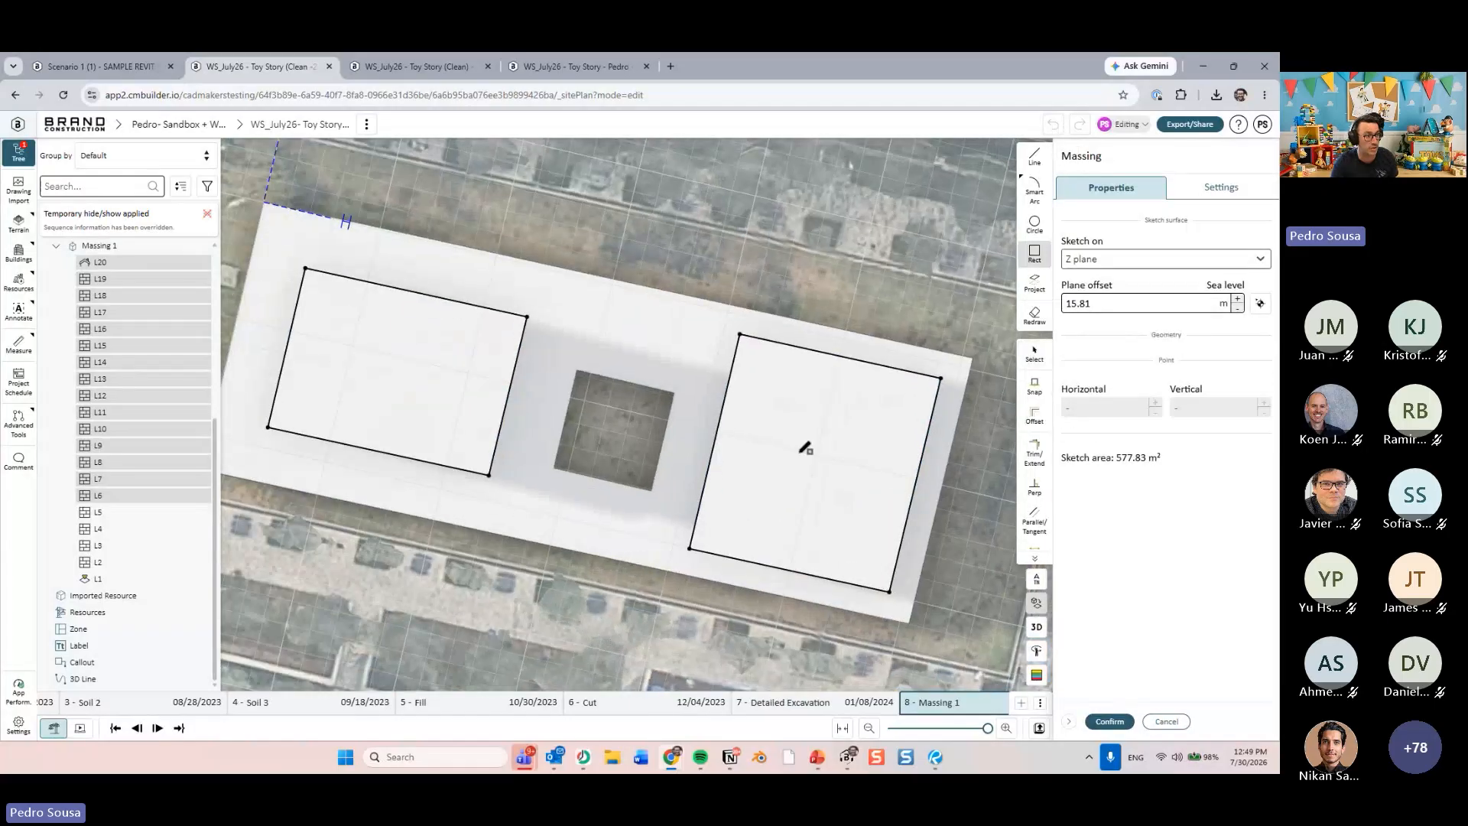
- Draw a small rectangular core opening near the middle of each tower footprint and confirm the sketch for L6 to L20
click(729, 391)
click(756, 449)
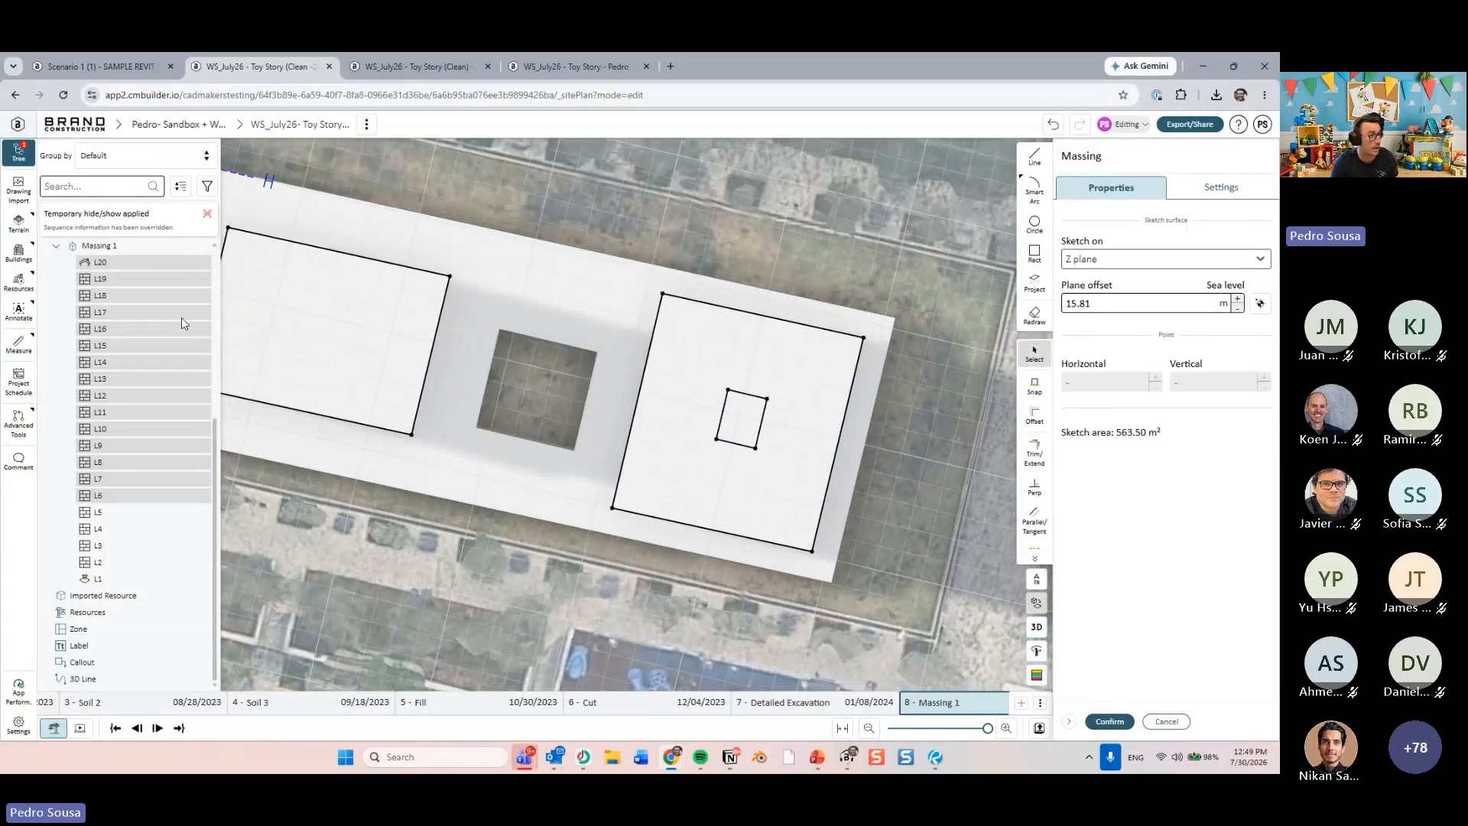
click(296, 311)
click(335, 362)
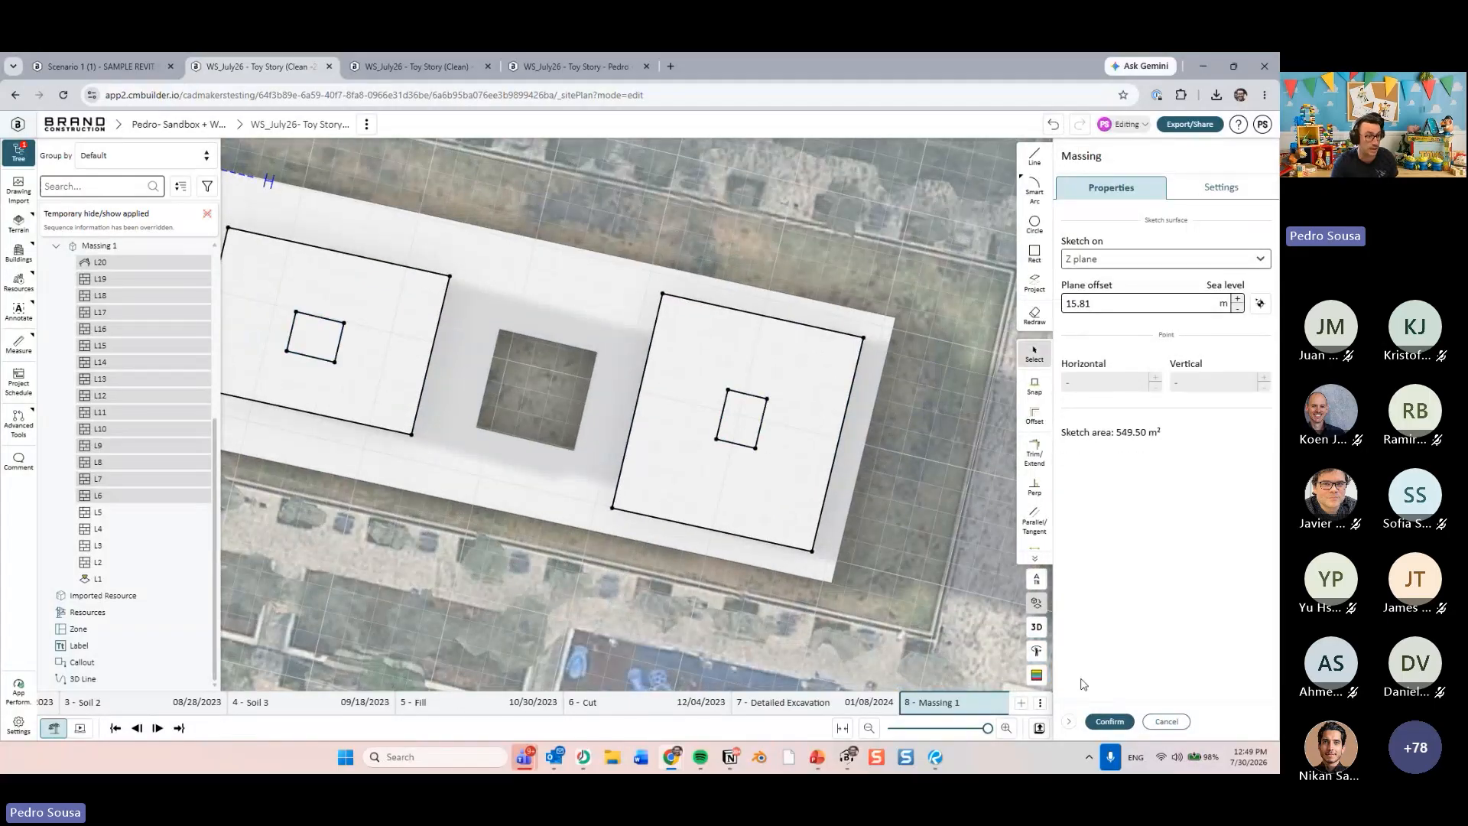
click(1109, 721)
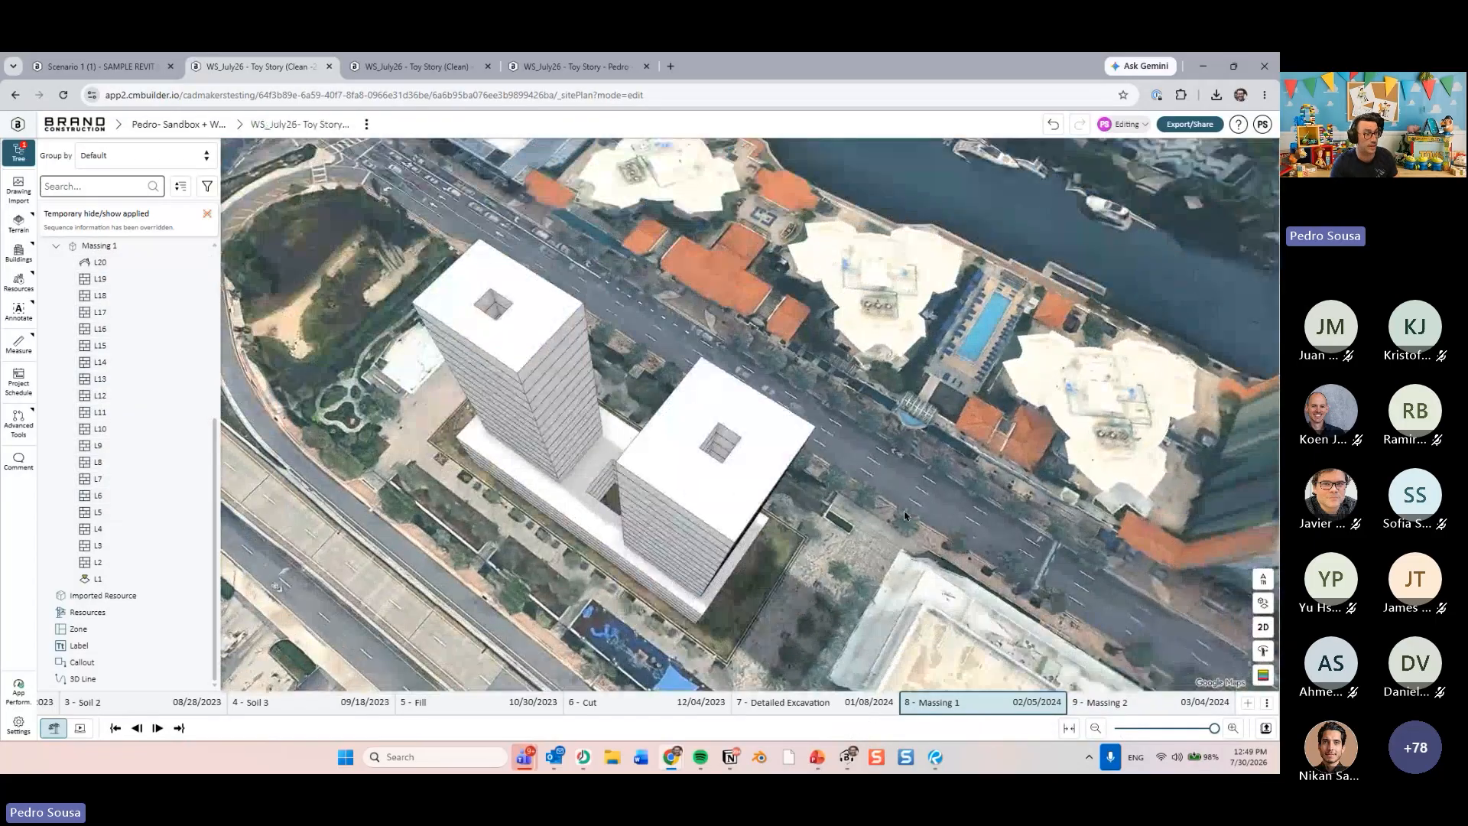
right_drag(640, 439, 986, 479)
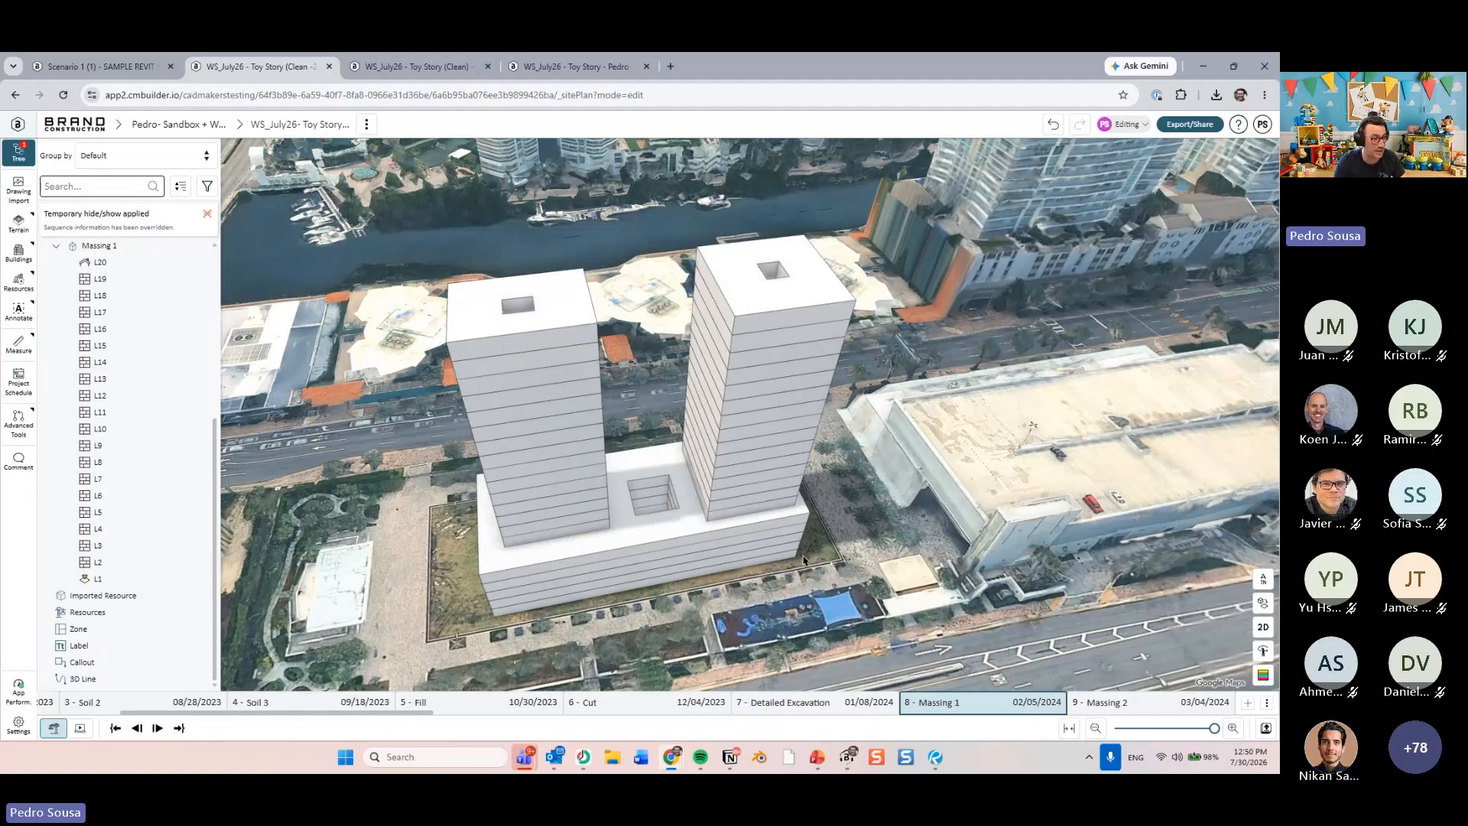
- Switch to the PowerPoint deck, show slide 20 on quickly creating floor plans and walls, and return to cmBuilder
key(alt+Tab)
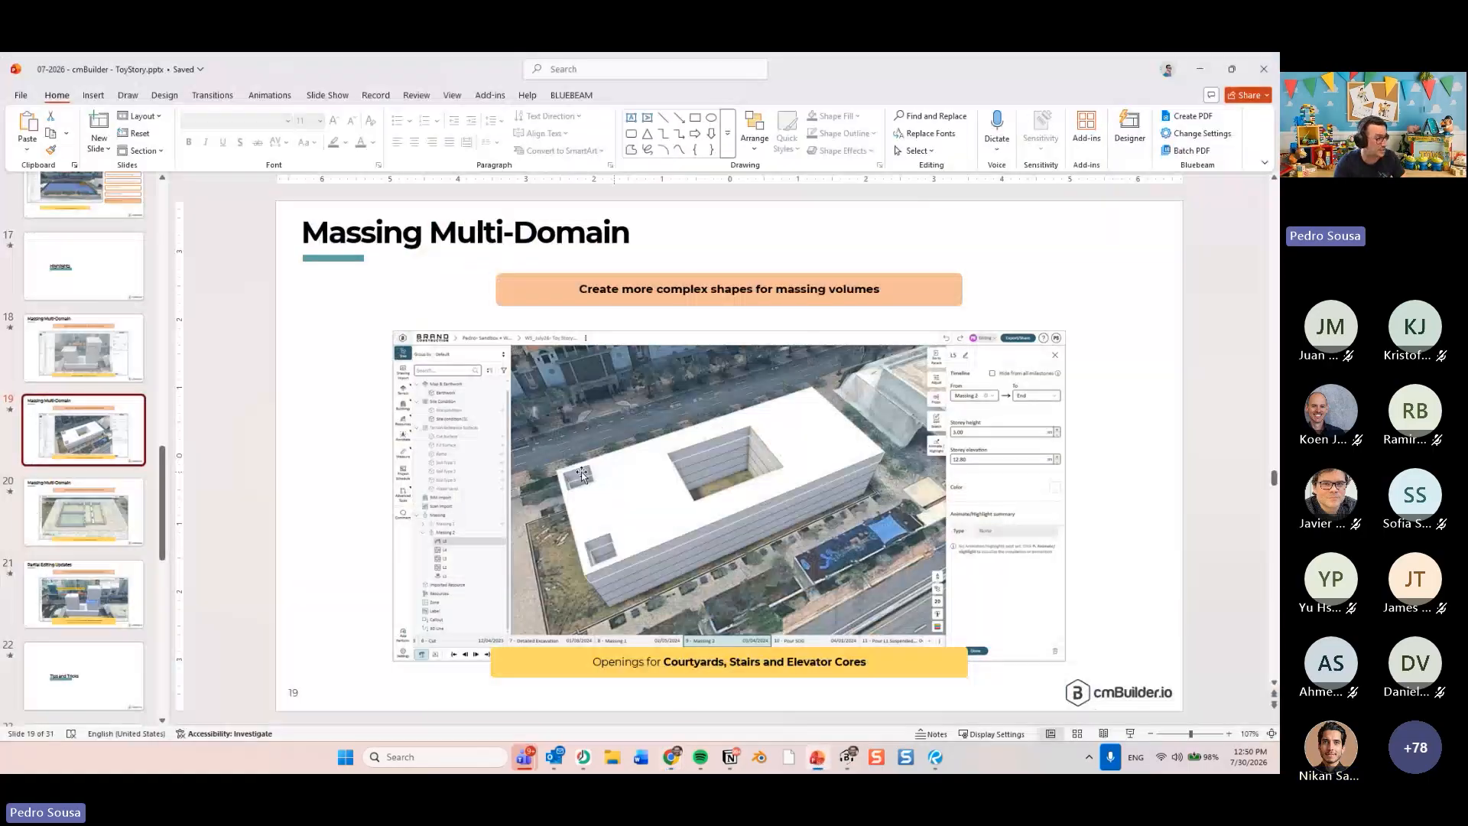
click(73, 535)
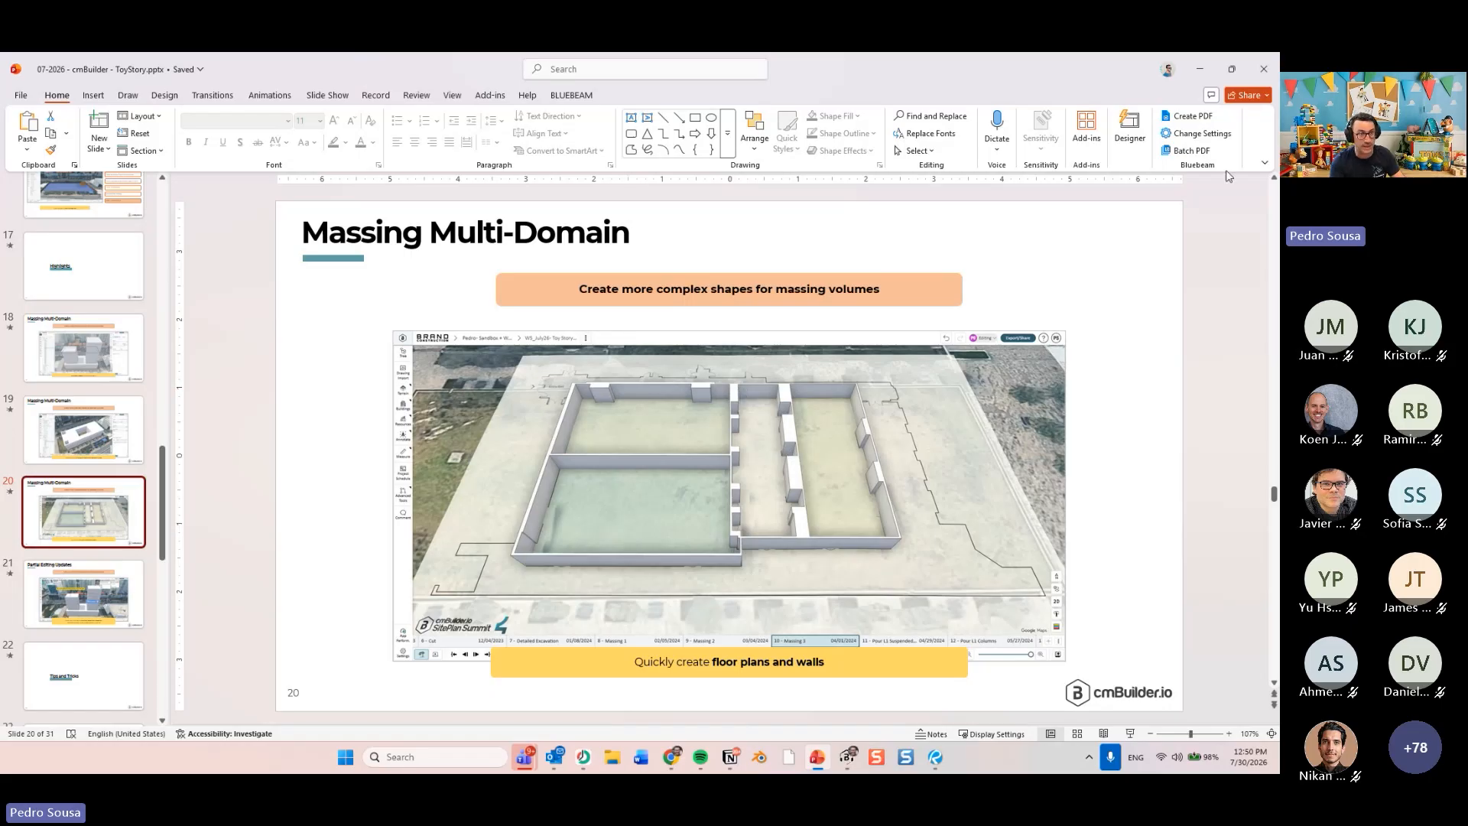
key(alt+Tab)
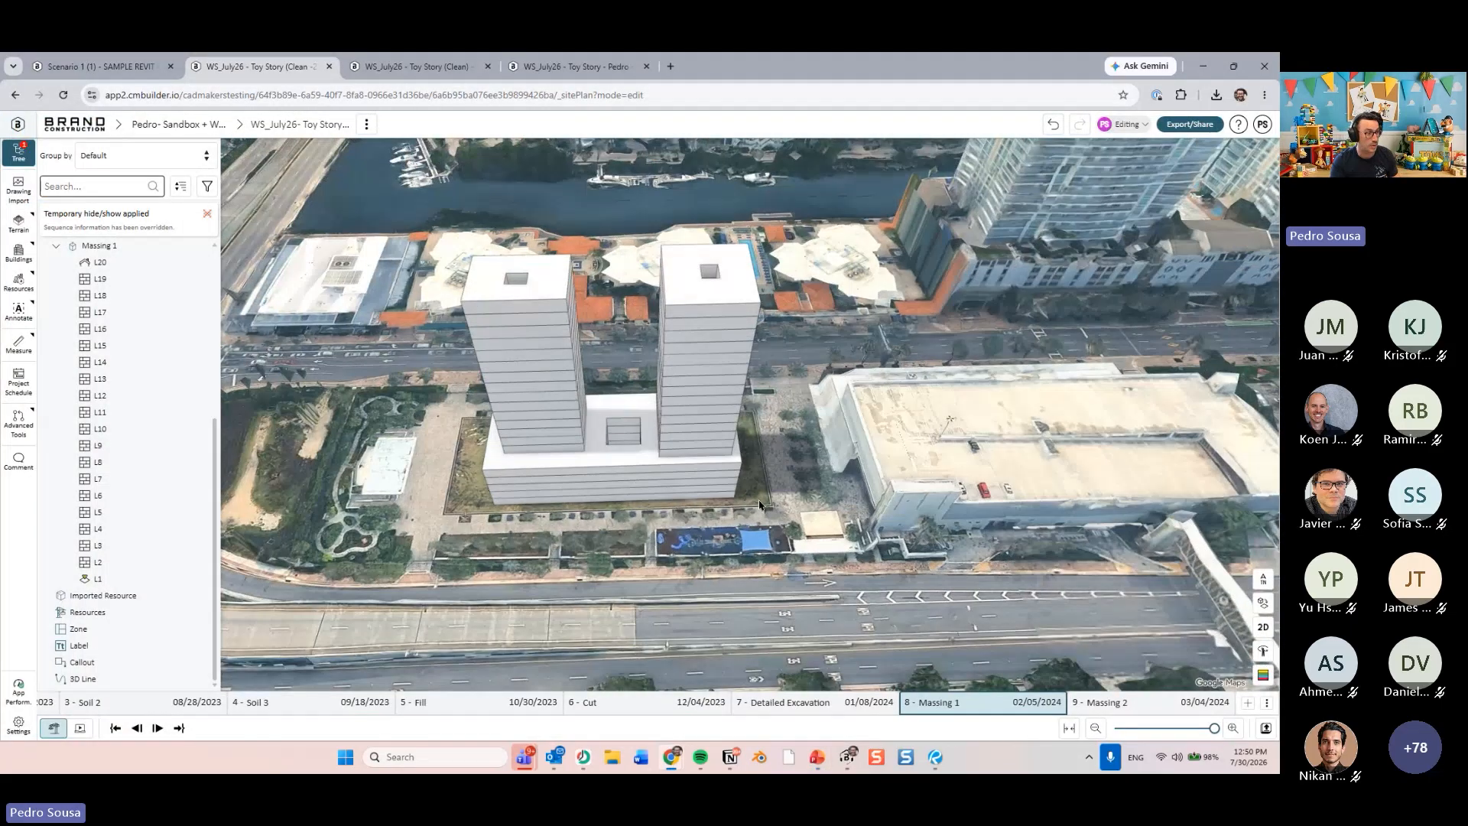
- Hide the whole two-tower Massing 1 and advance the timeline from 8 - Massing 1 to milestone 11
click(585, 337)
key(h)
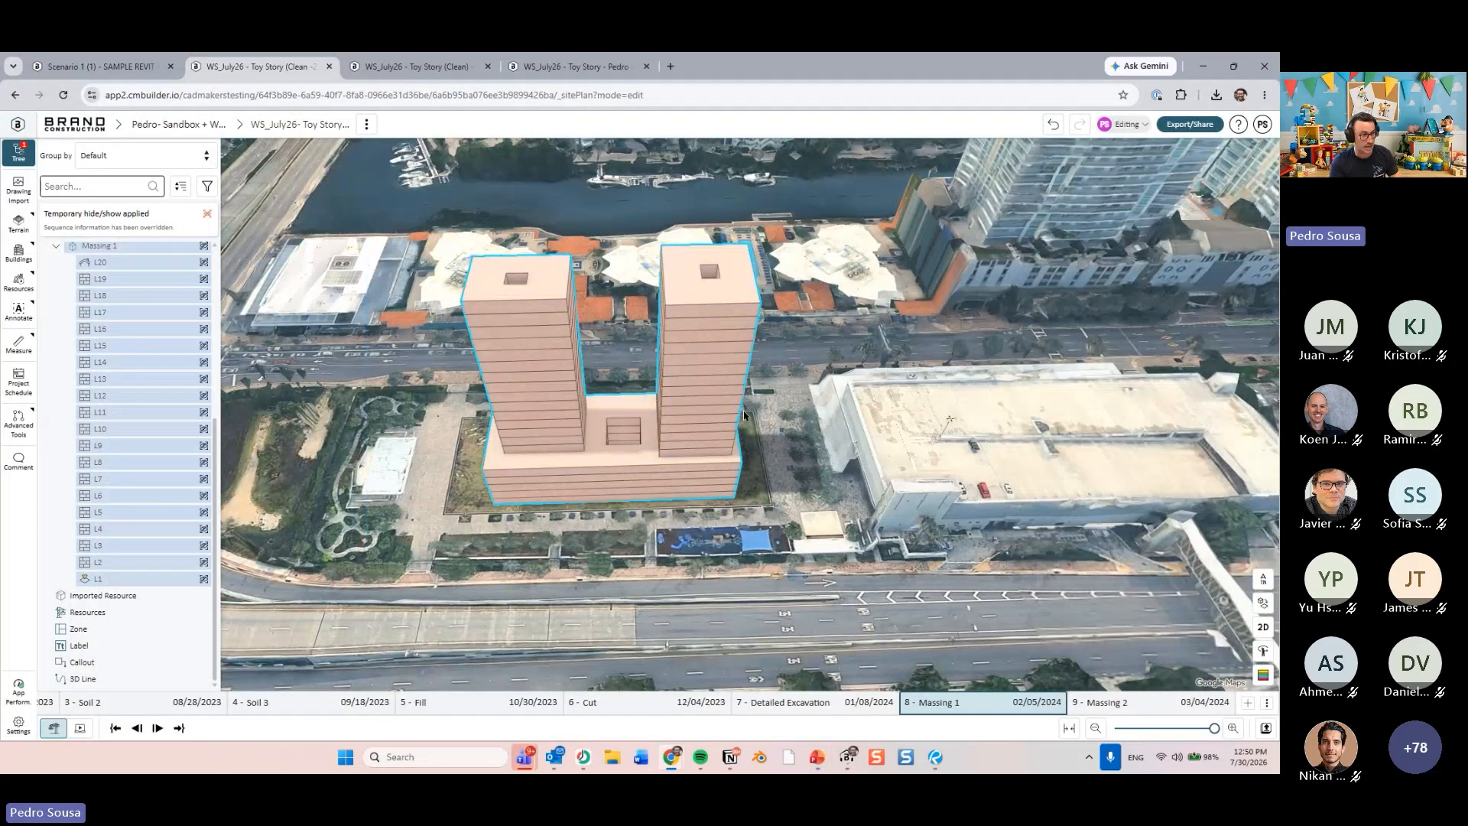
click(728, 548)
key(Right)
key(Right)
key(Right)
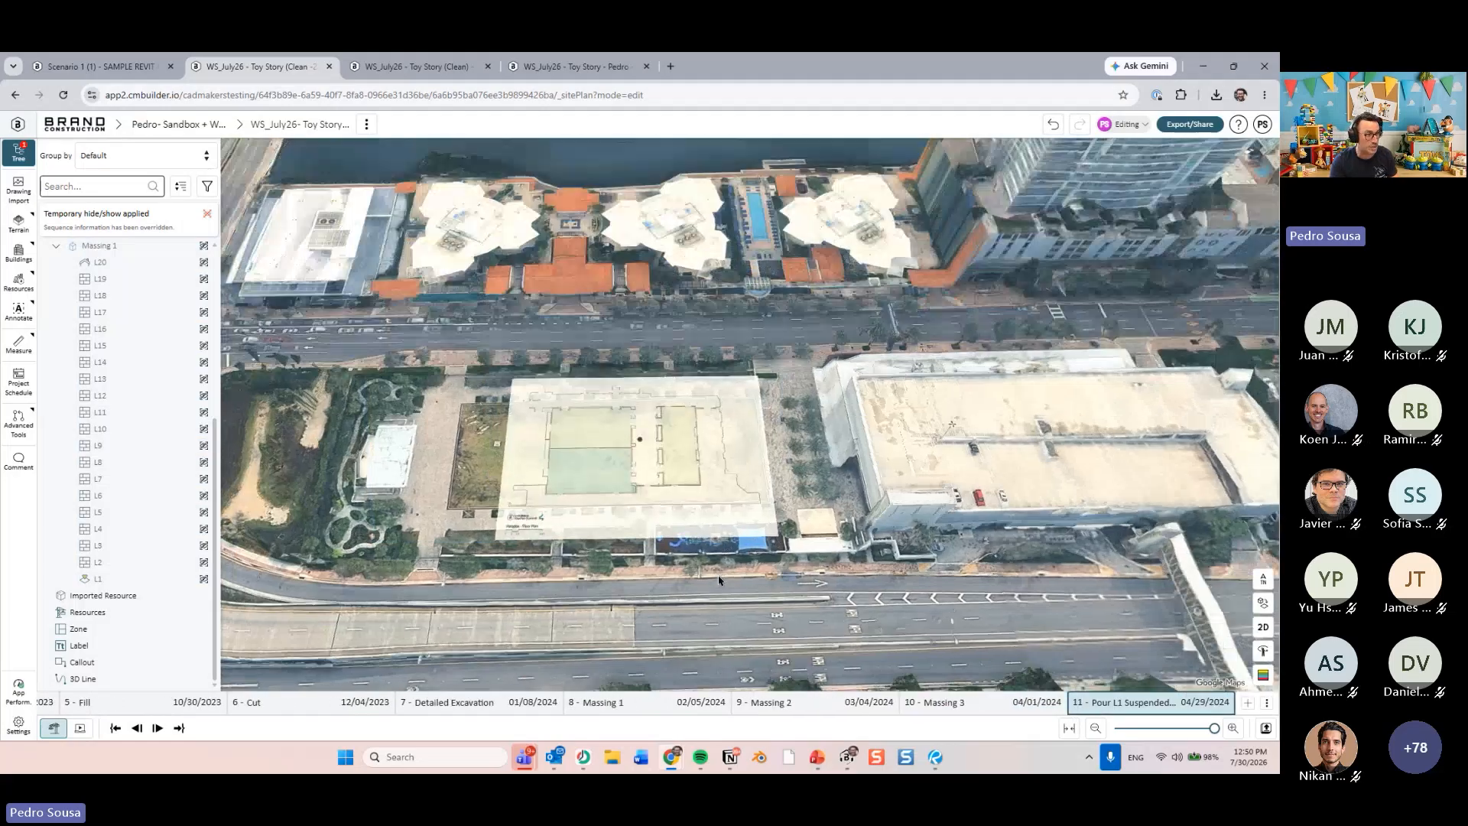
- Set the scene to the 2D top-down view over the floor plan overlay and step back to the 10 - Massing 3 milestone
scroll(719, 549, up, 4)
key(2)
right_drag(778, 166, 739, 367)
right_drag(706, 321, 701, 488)
scroll(691, 455, down, 2)
key(Left)
right_drag(669, 413, 661, 476)
scroll(661, 476, down, 3)
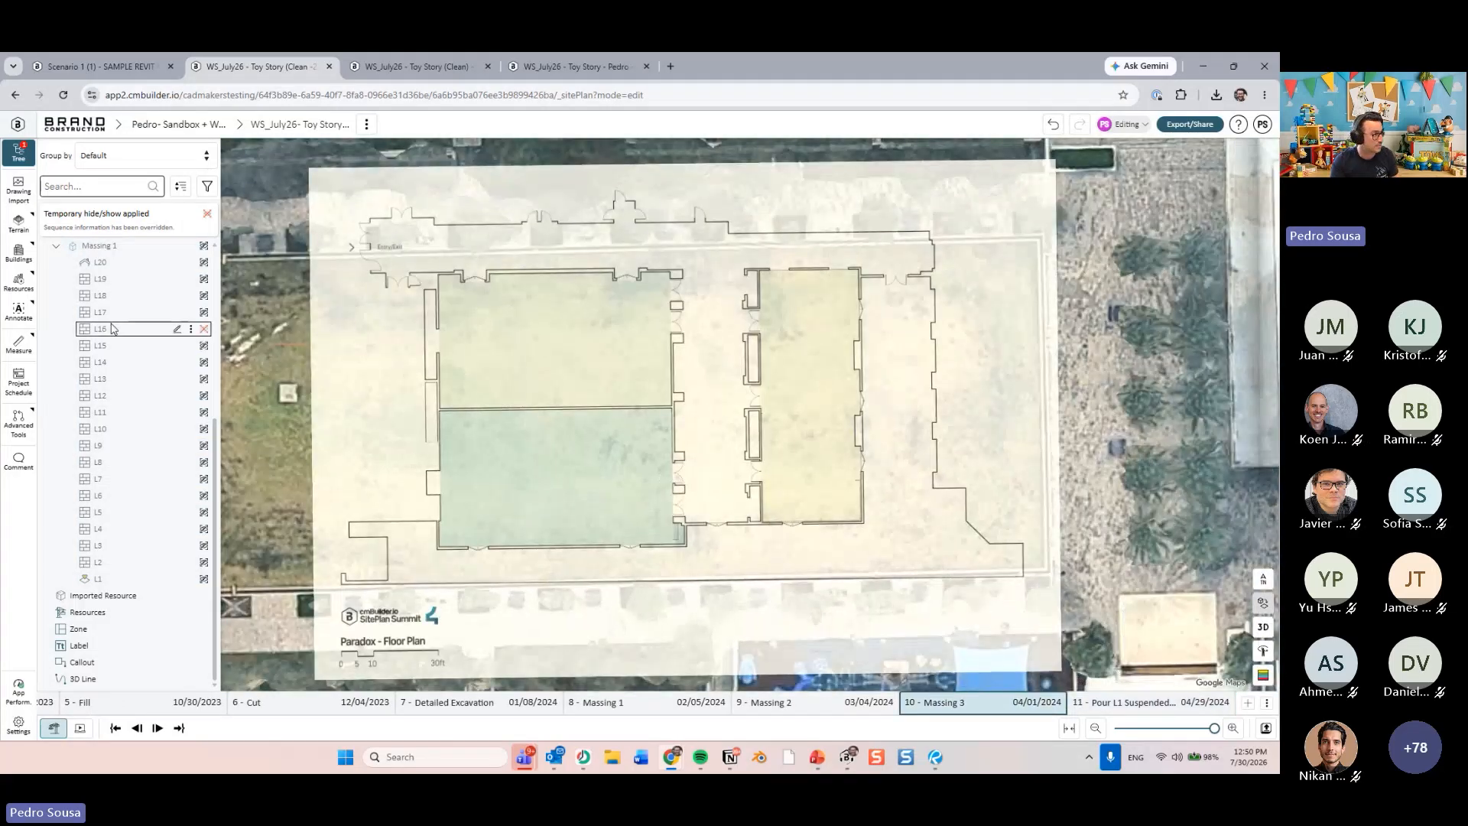
- Start a new massing on the Z plane and place its sketch origin at the upper-left outer wall corner of the floor plan
click(20, 253)
click(138, 335)
scroll(436, 317, up, 3)
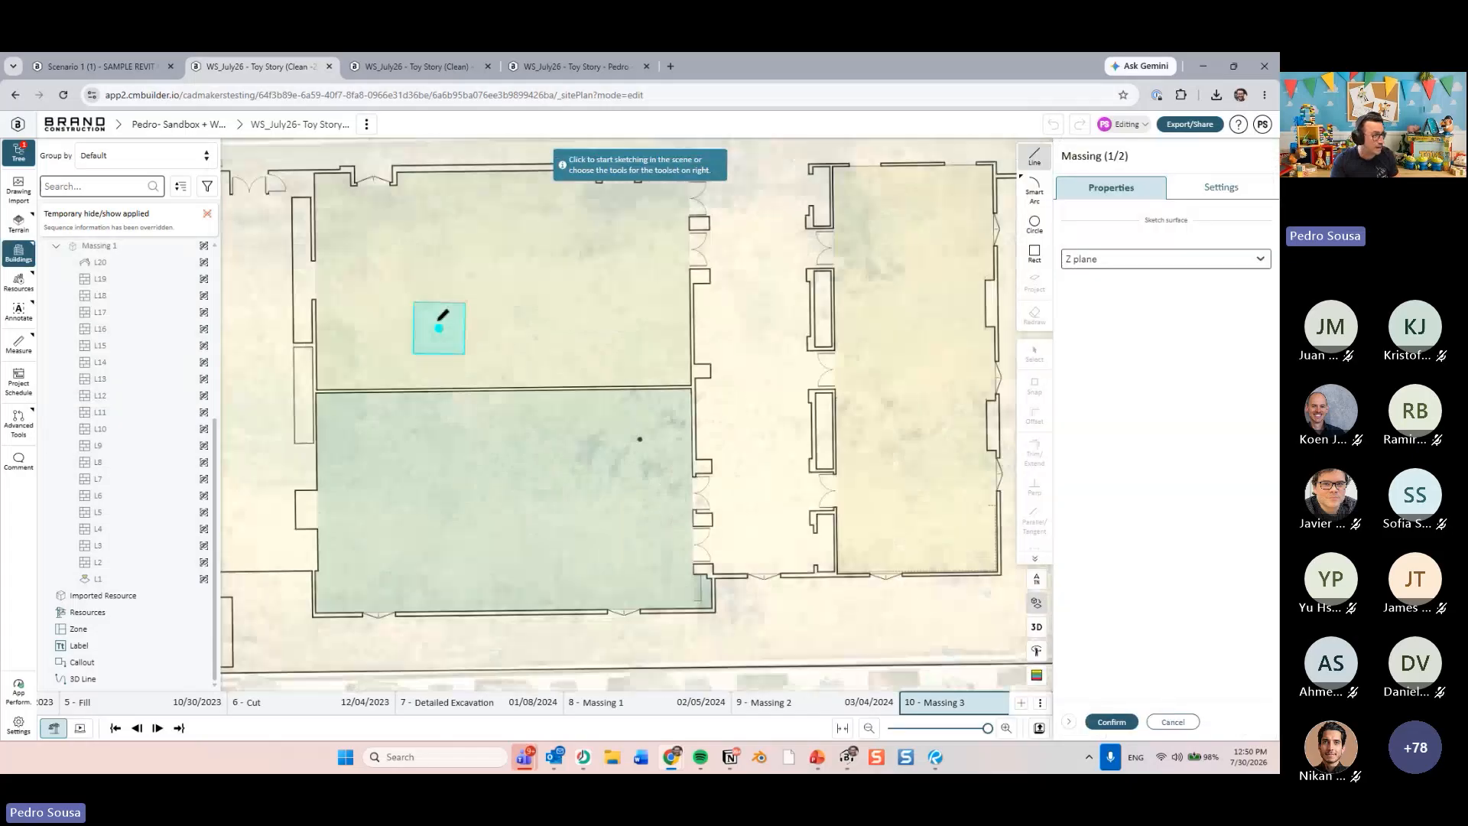
click(329, 185)
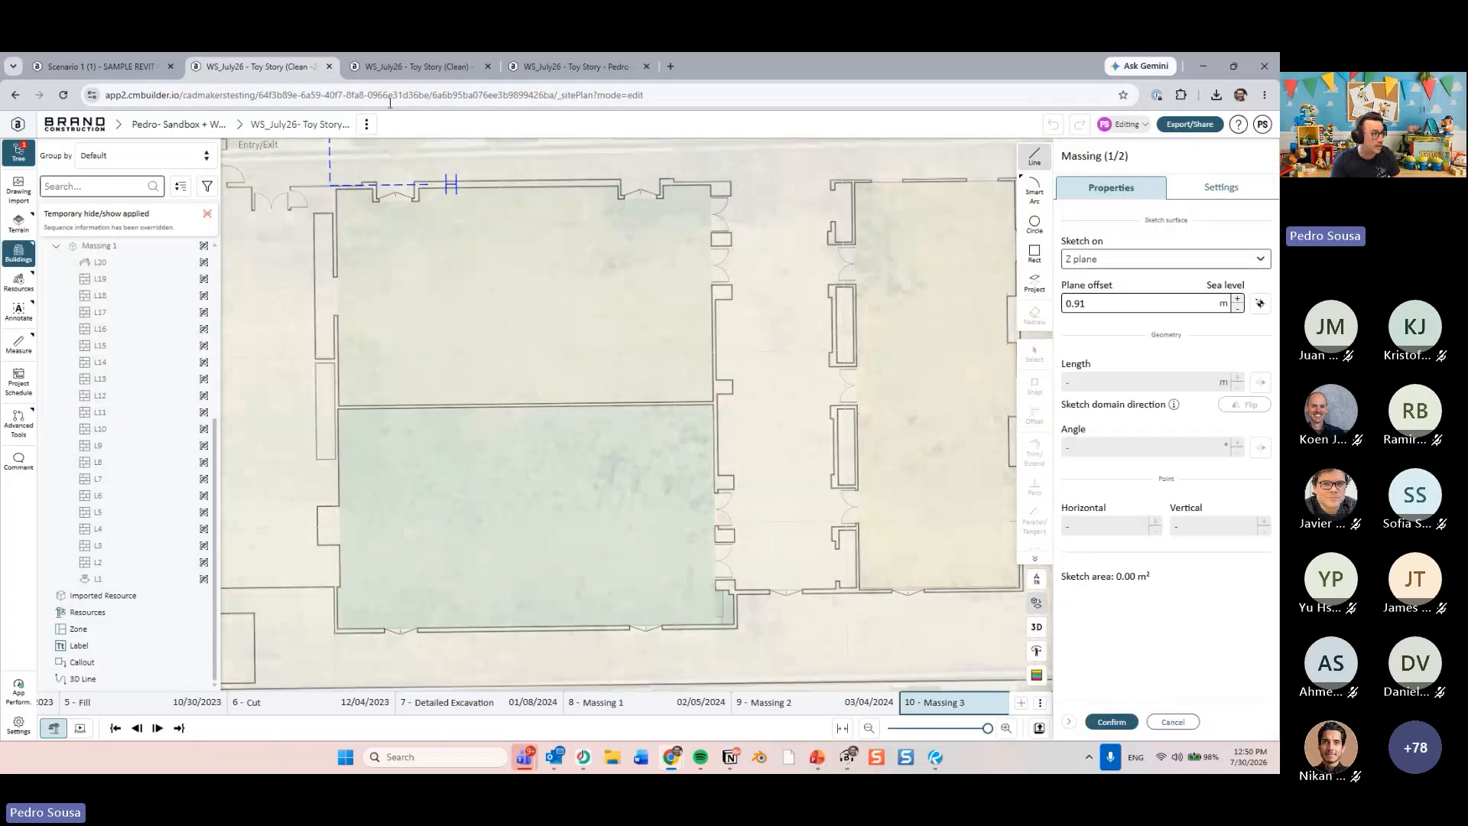
- Switch to the next Toy Story (Clean) project tab, hide Massing 3 to examine the floor plan beneath, and show it again
click(400, 67)
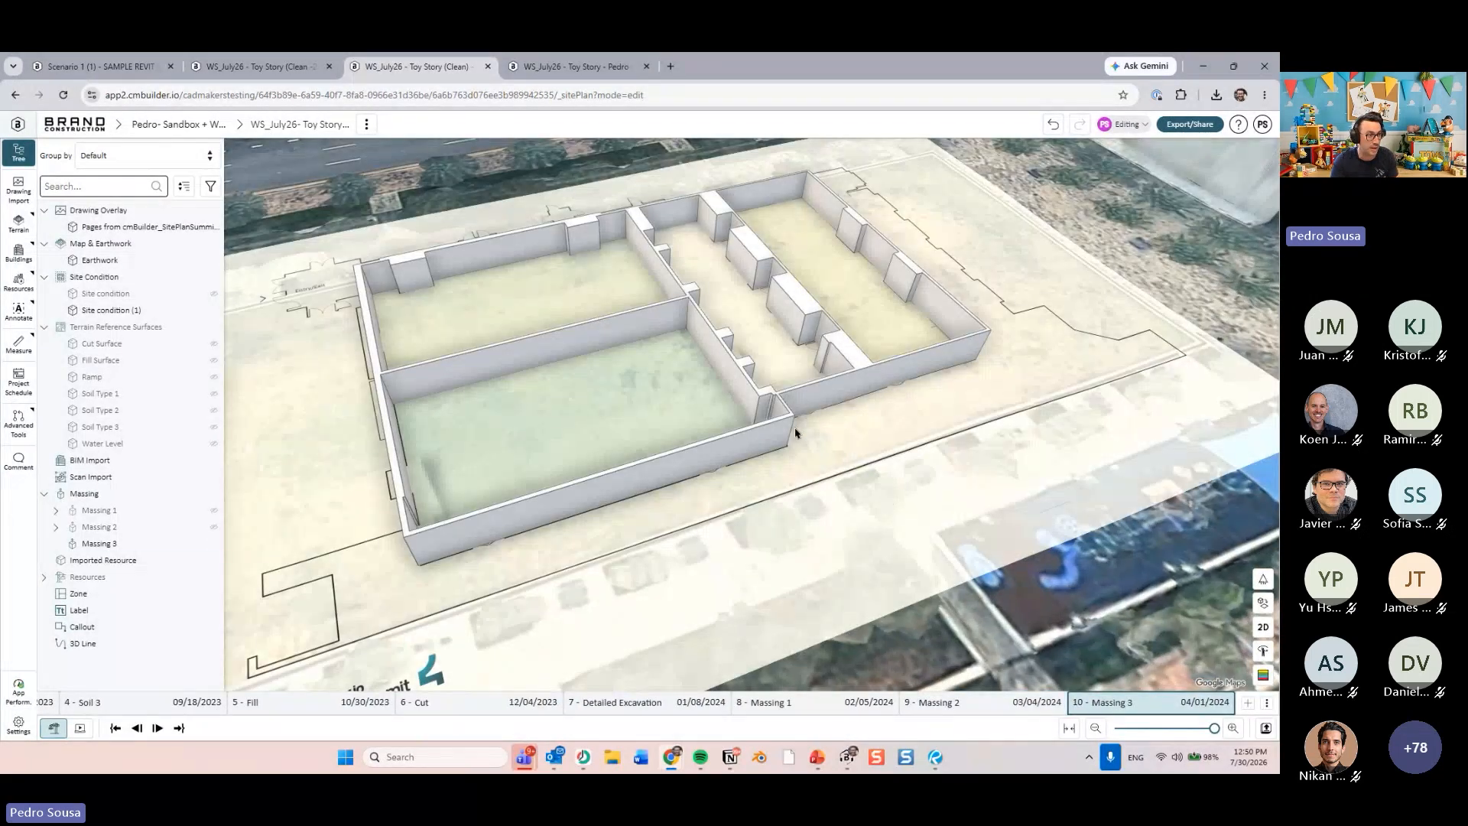
click(793, 432)
key(h)
middle_drag(907, 435, 897, 437)
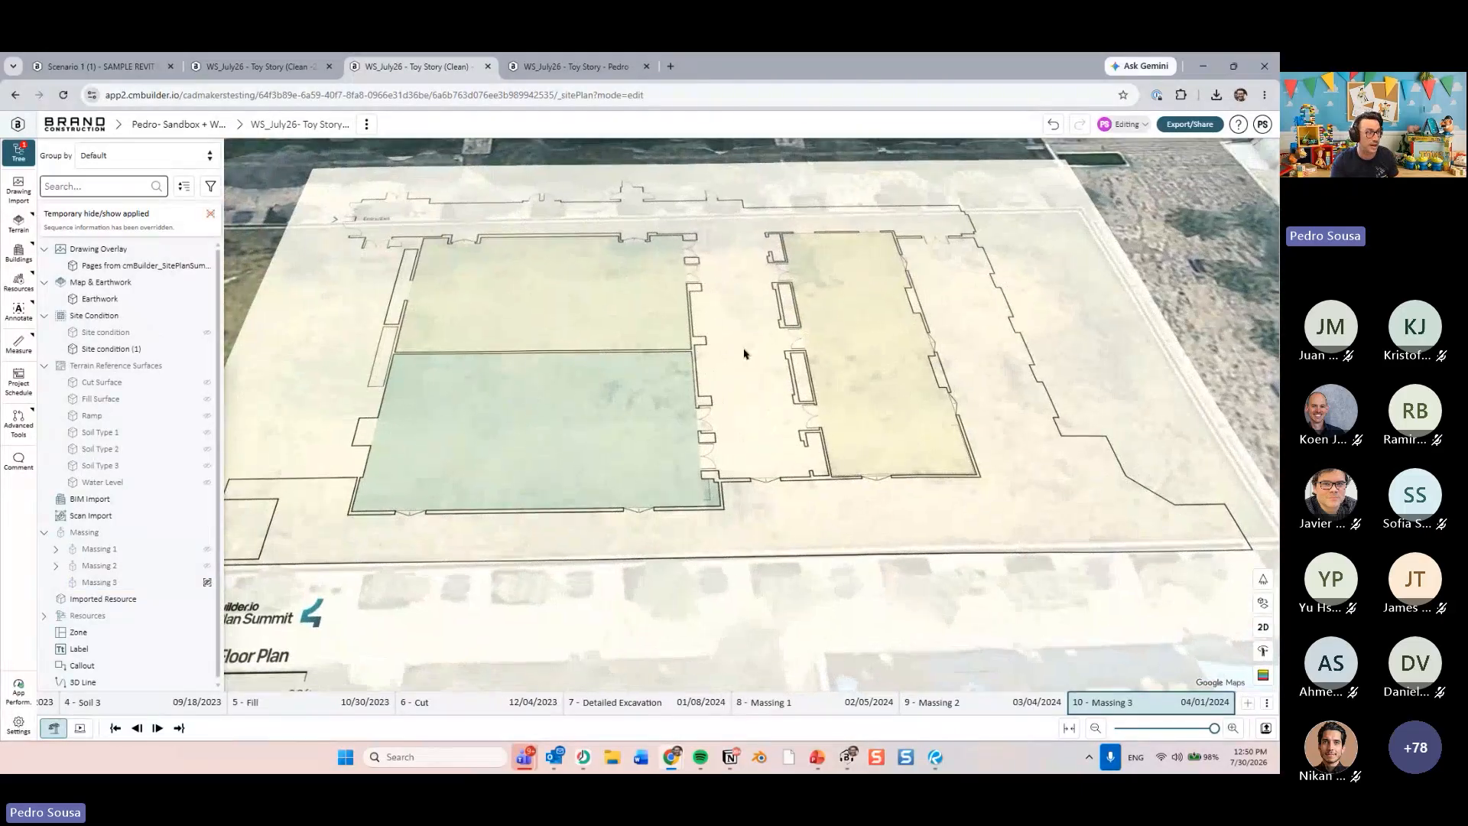
middle_drag(693, 436, 645, 446)
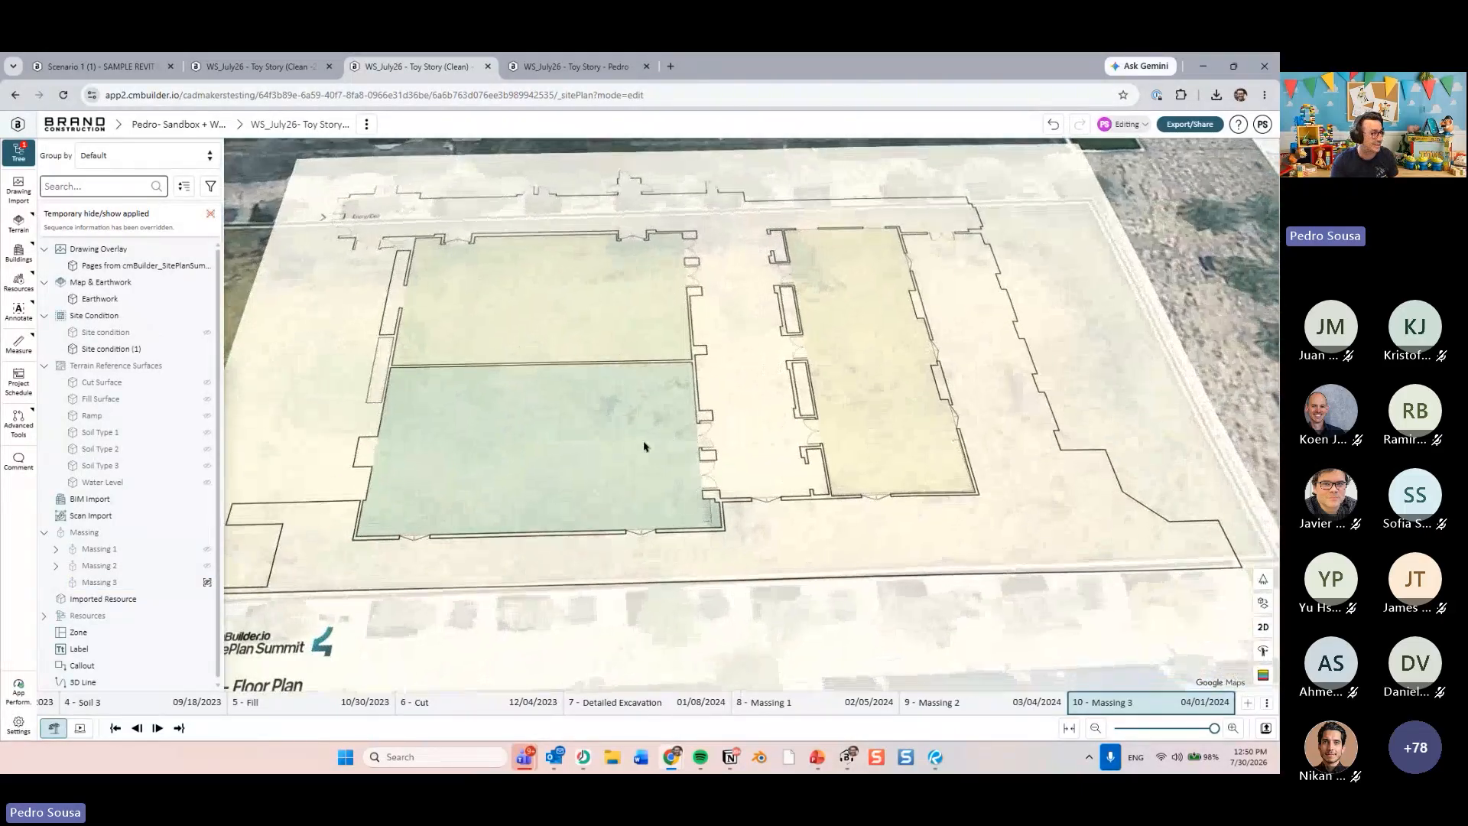
click(208, 583)
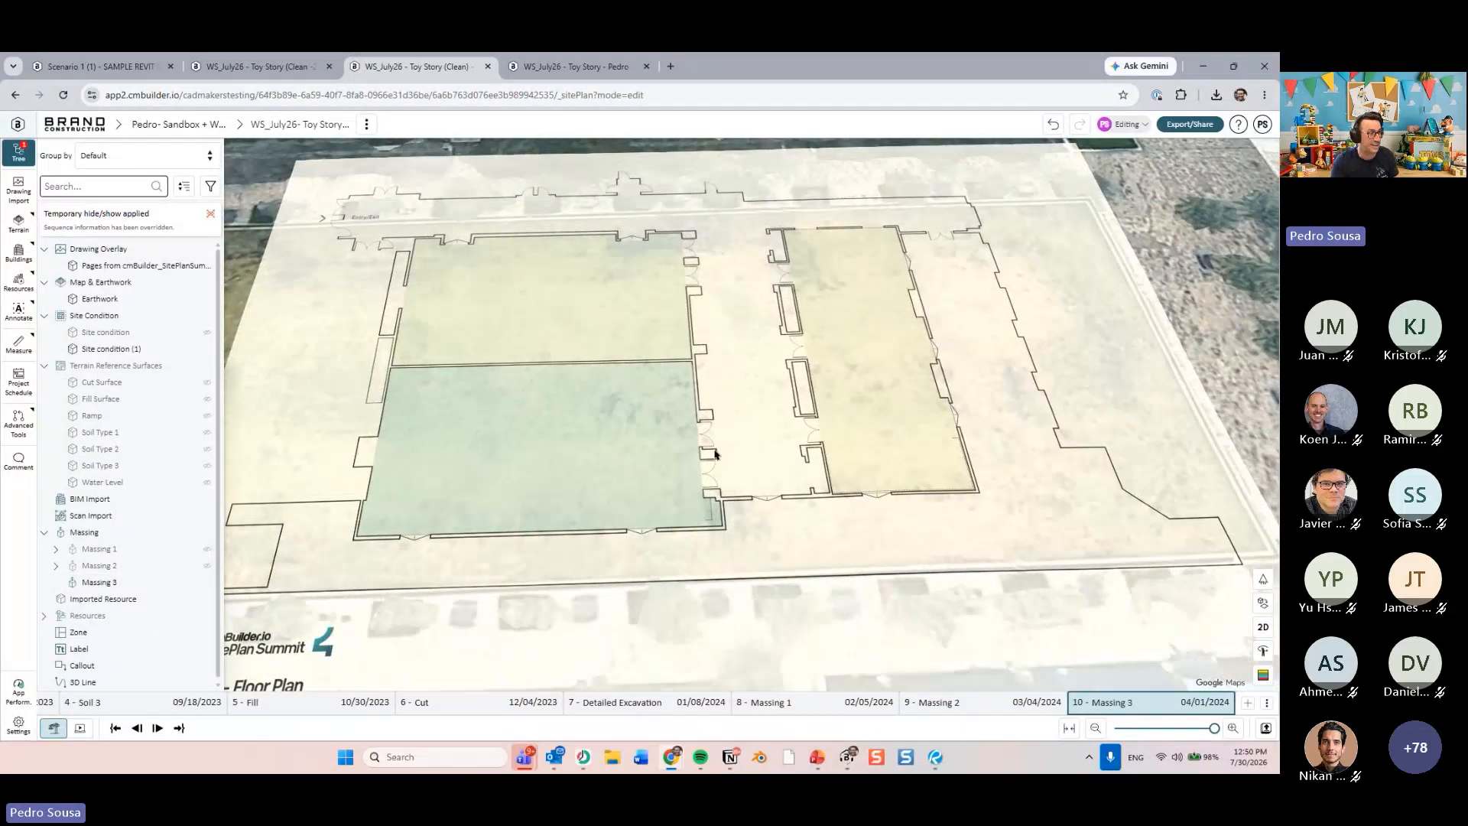
- Open the L1 sketch of Massing 3 for editing and turn off the display of the previous massing
click(139, 585)
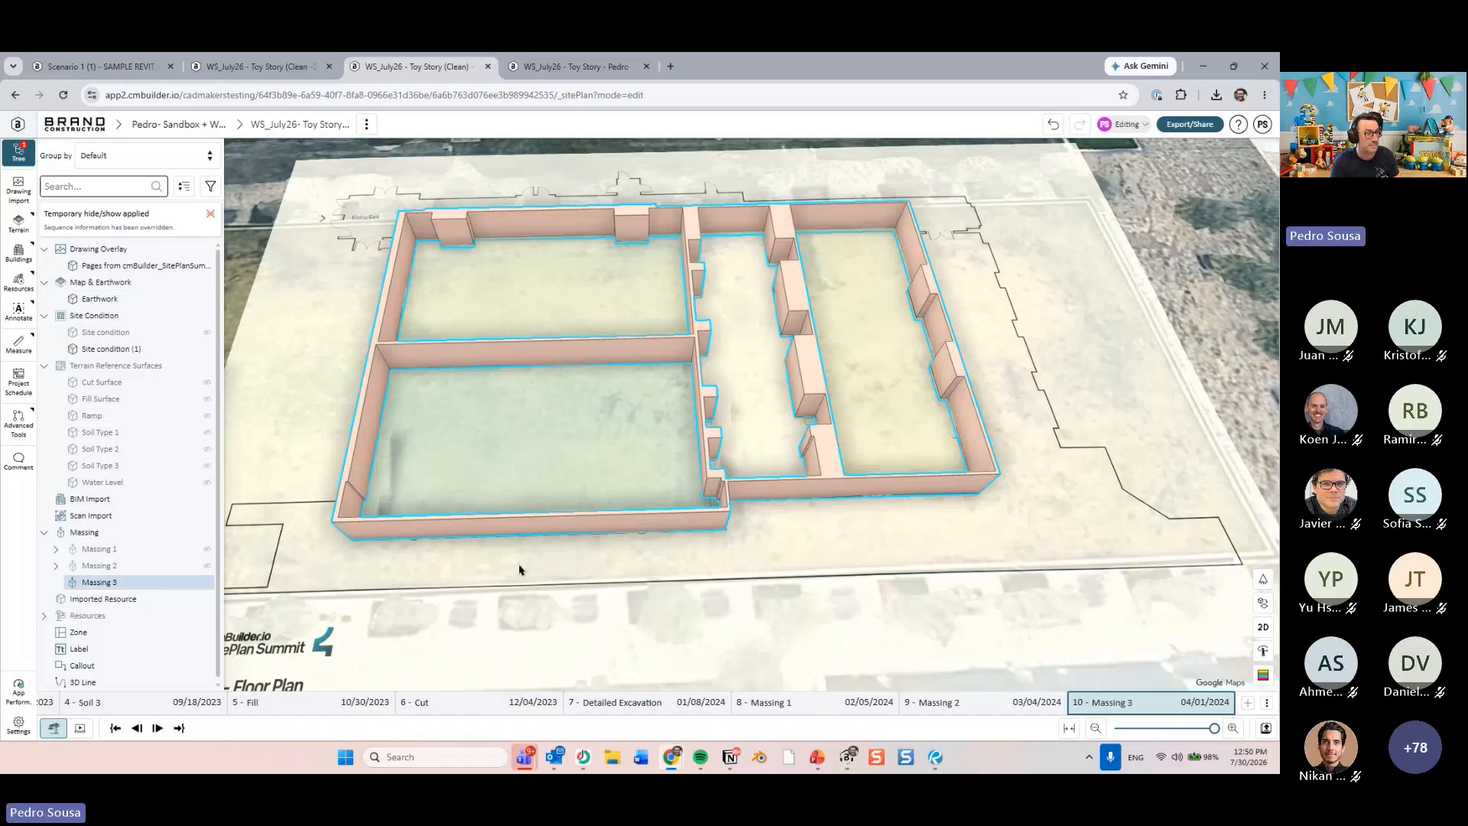
click(750, 462)
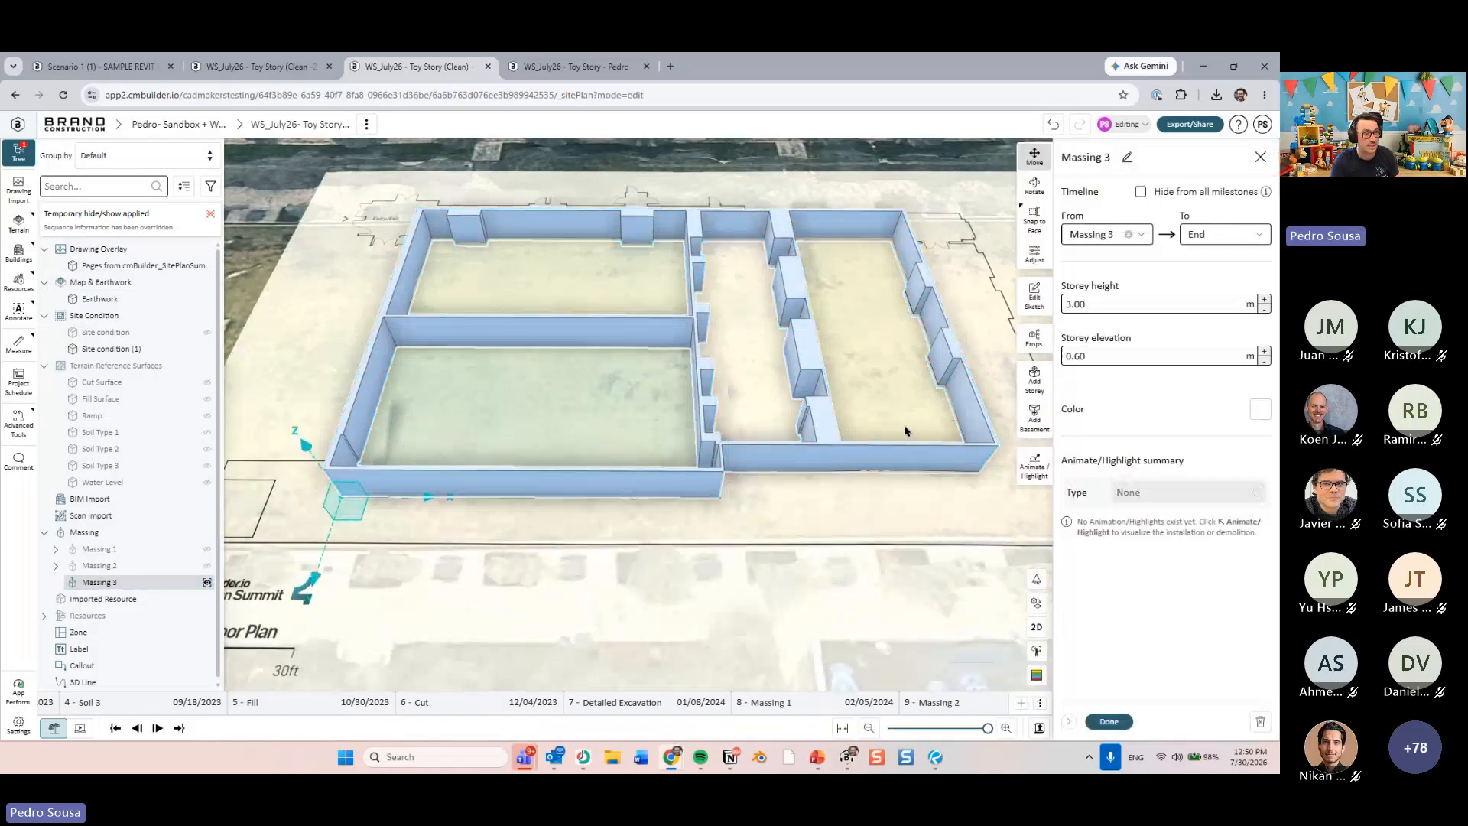
click(1035, 296)
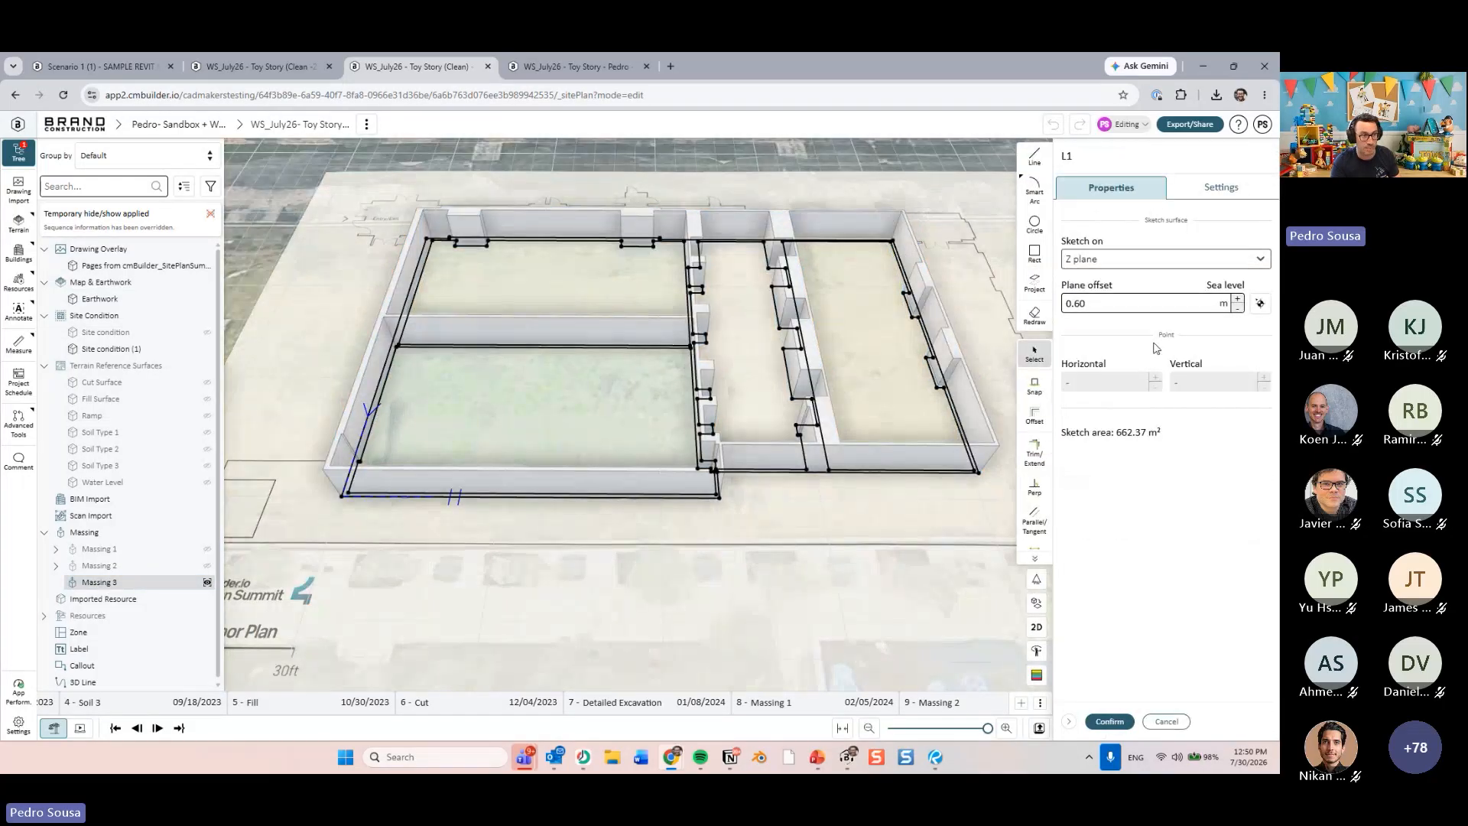
click(1221, 187)
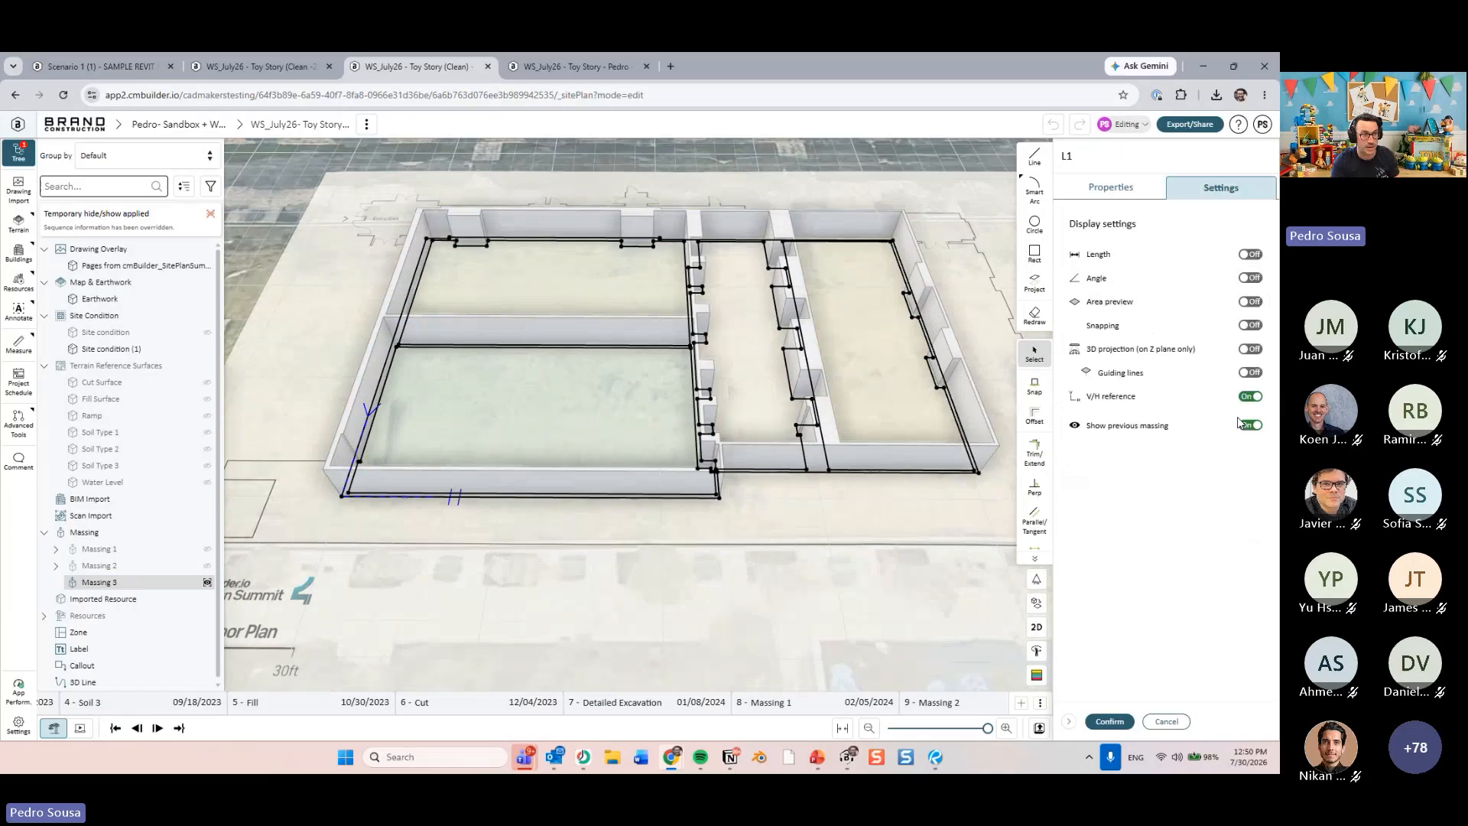
click(1252, 426)
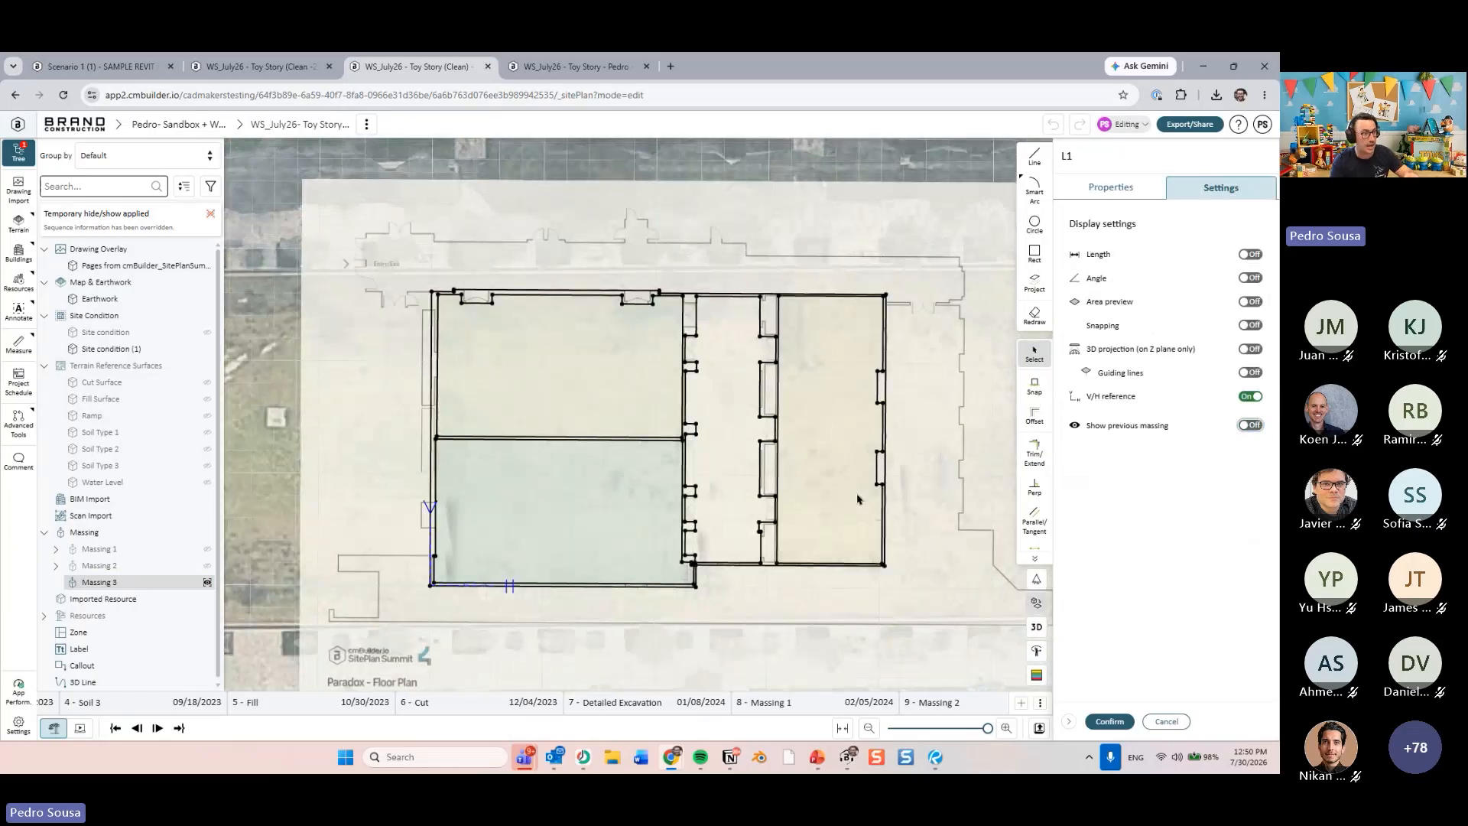
- Examine how the L1 wall sketch lines trace the floor plan overlay around the rooms, columns and door openings
scroll(973, 482, up, 5)
scroll(650, 428, up, 2)
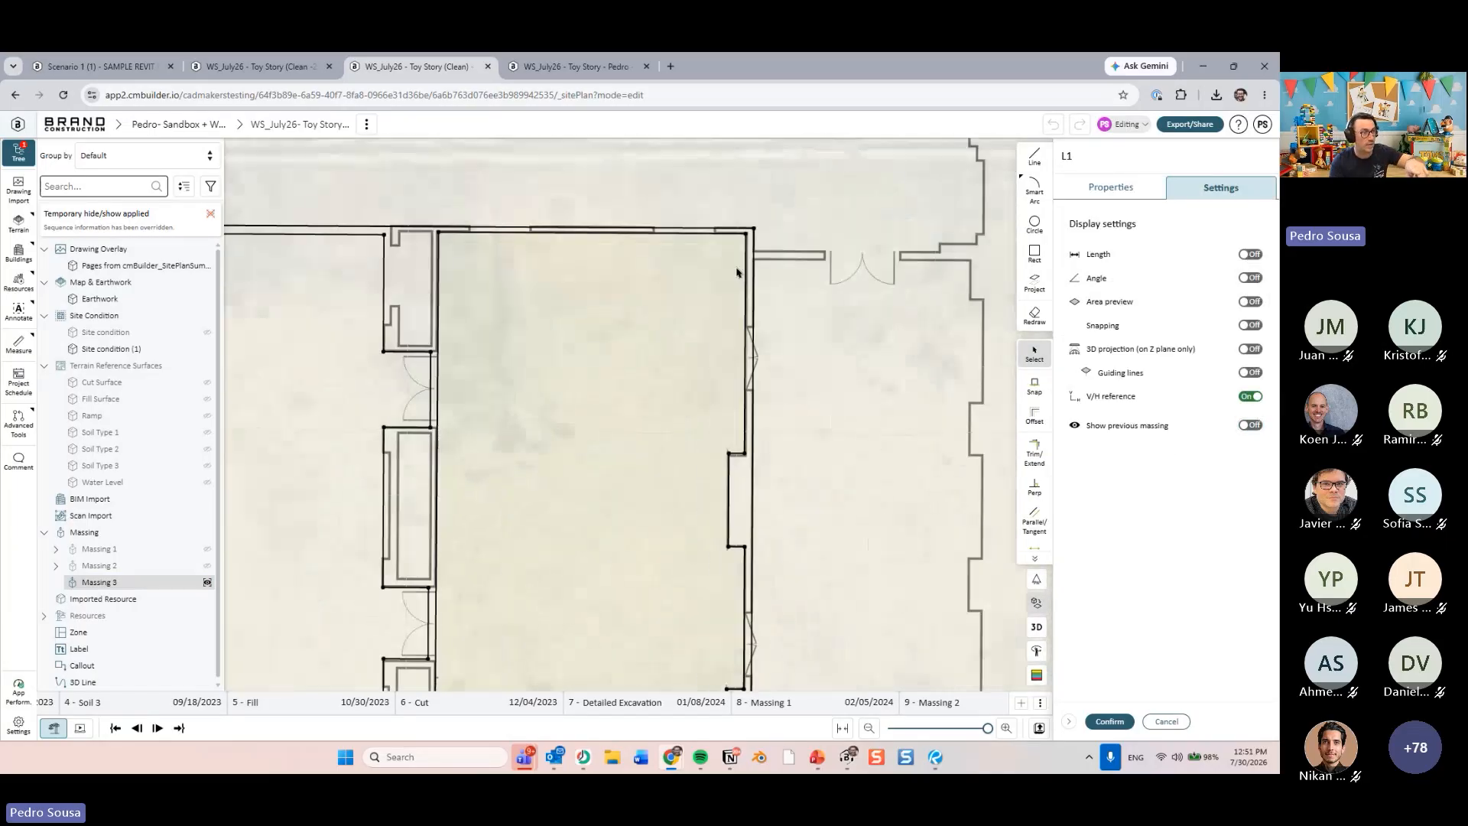
click(438, 296)
scroll(583, 403, down, 1)
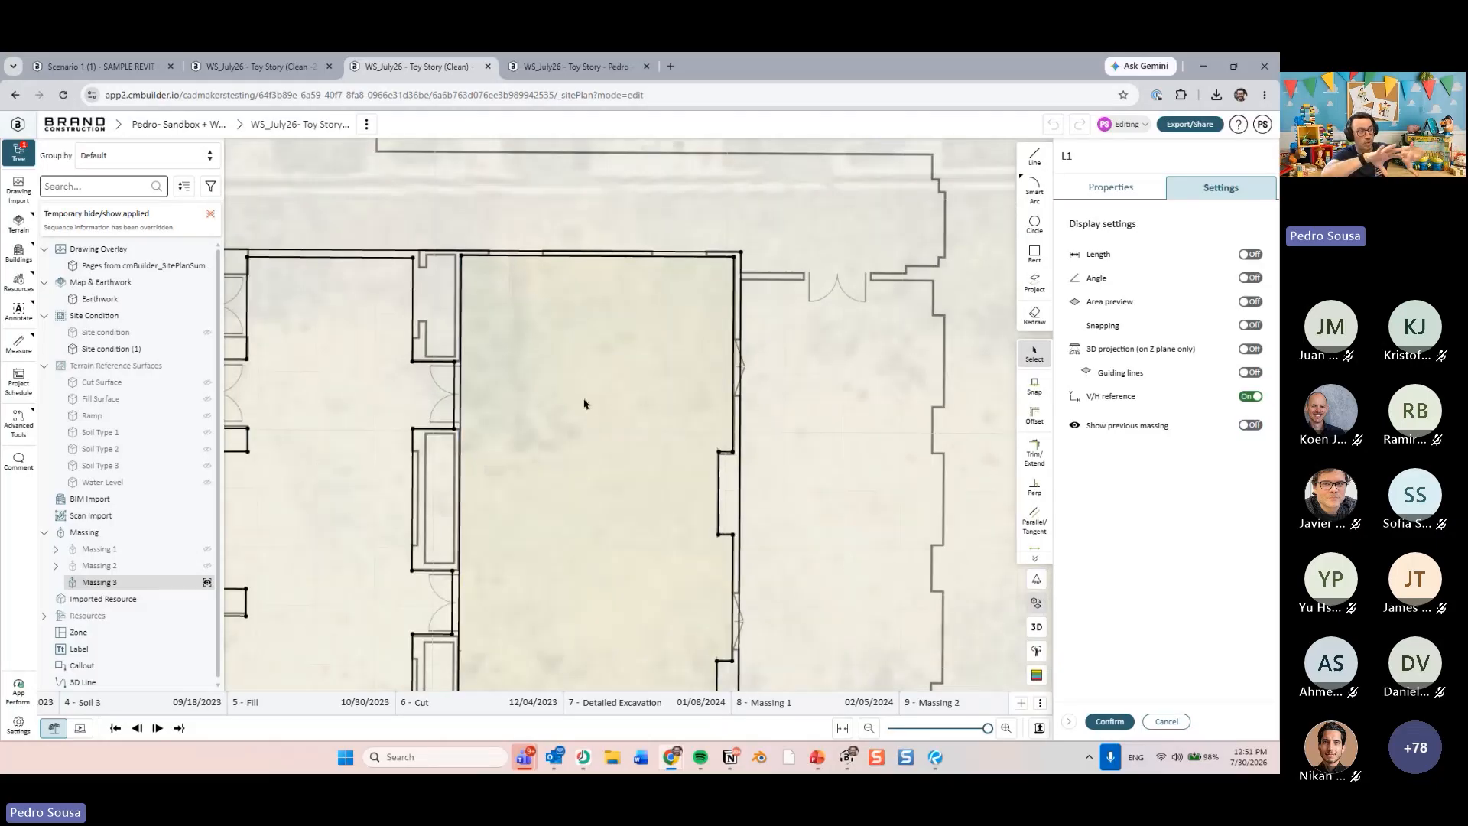
scroll(585, 403, down, 3)
middle_drag(589, 403, 765, 383)
middle_drag(532, 419, 648, 416)
mouse_move(451, 401)
middle_down()
mouse_move(632, 433)
mouse_move(538, 372)
middle_up()
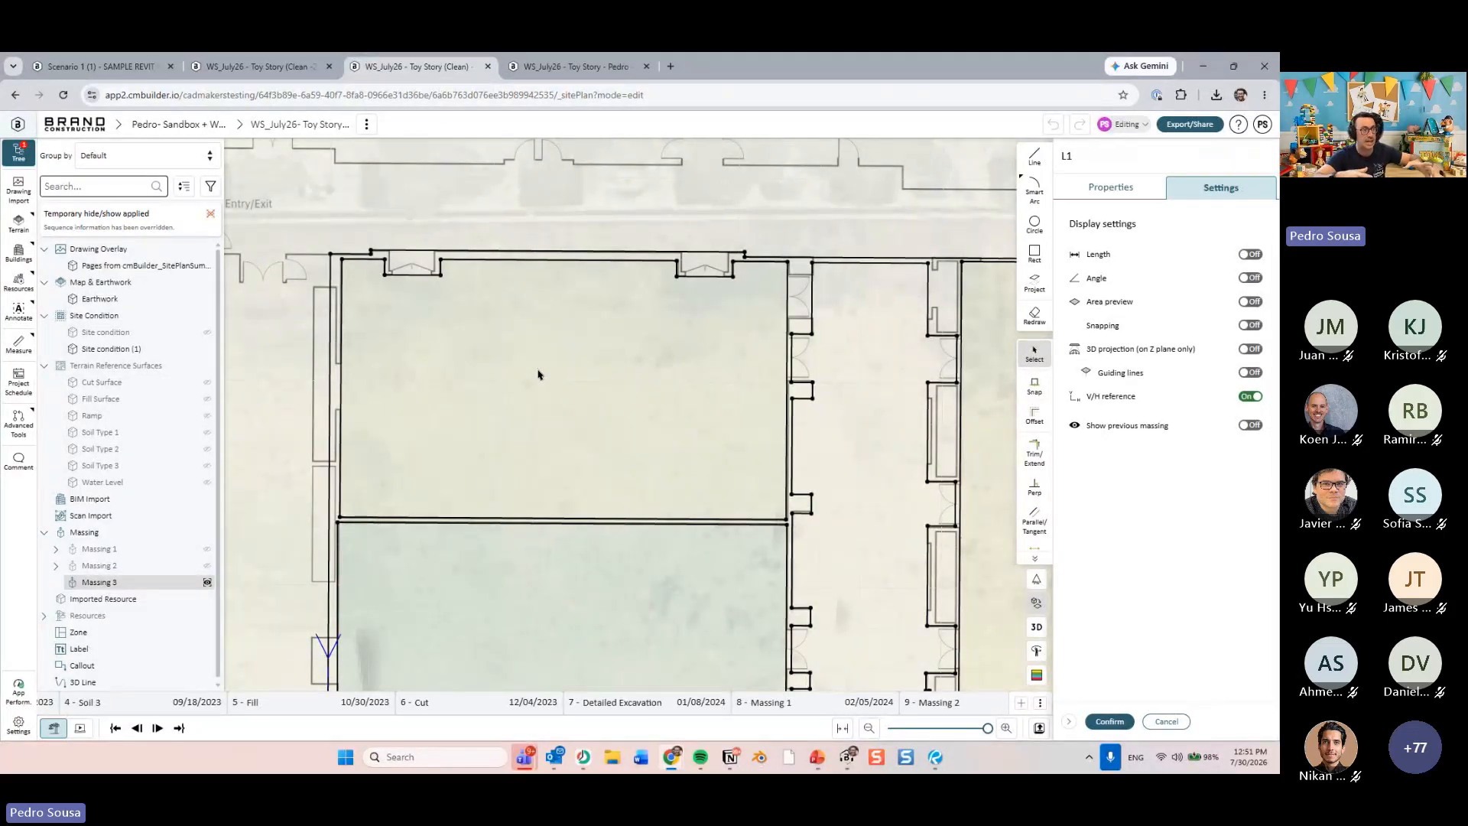
- Finish the L1 sketch and add two more storeys on top of Massing 3
click(1110, 722)
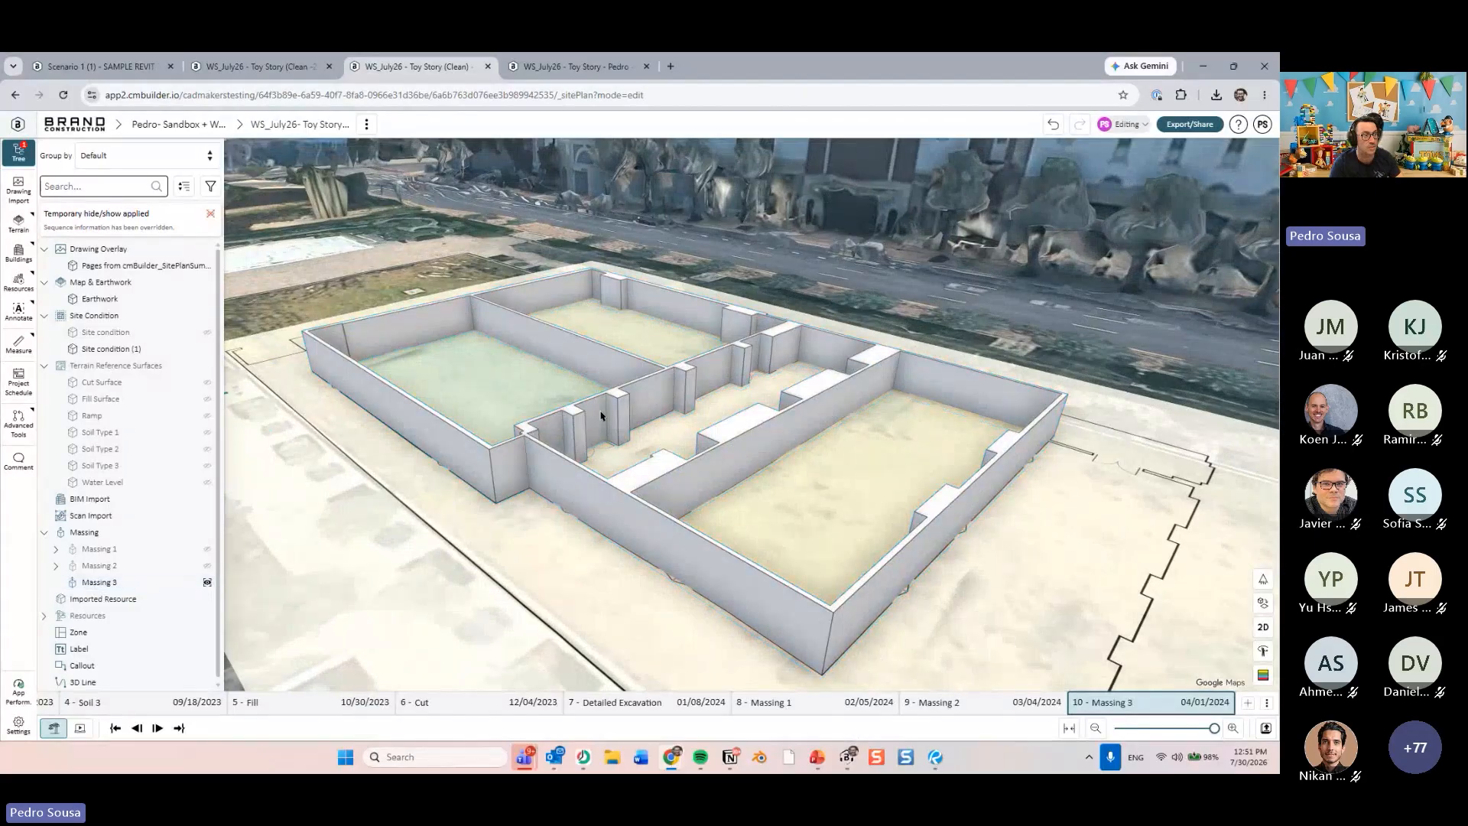
click(611, 428)
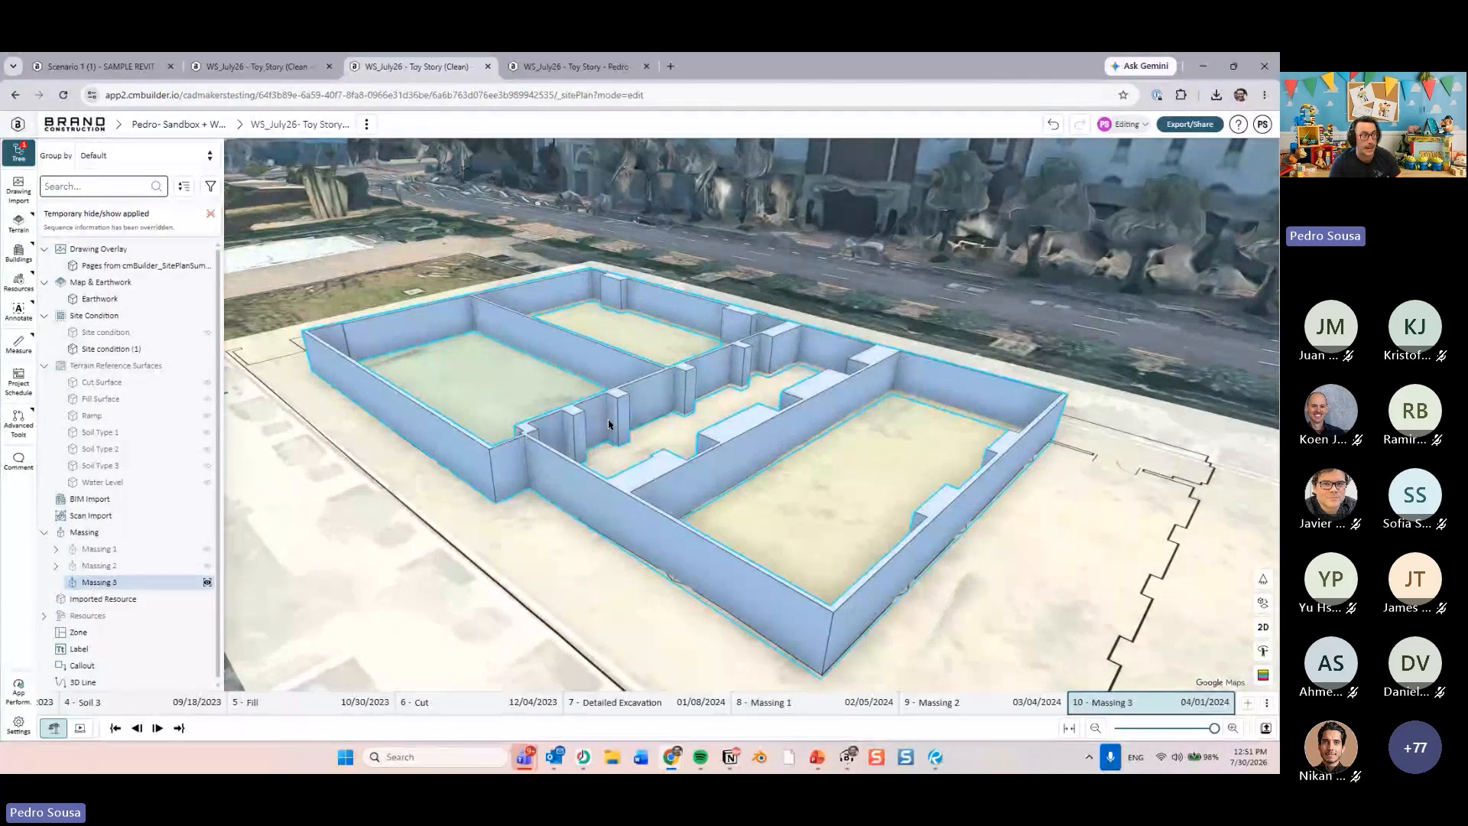
click(608, 419)
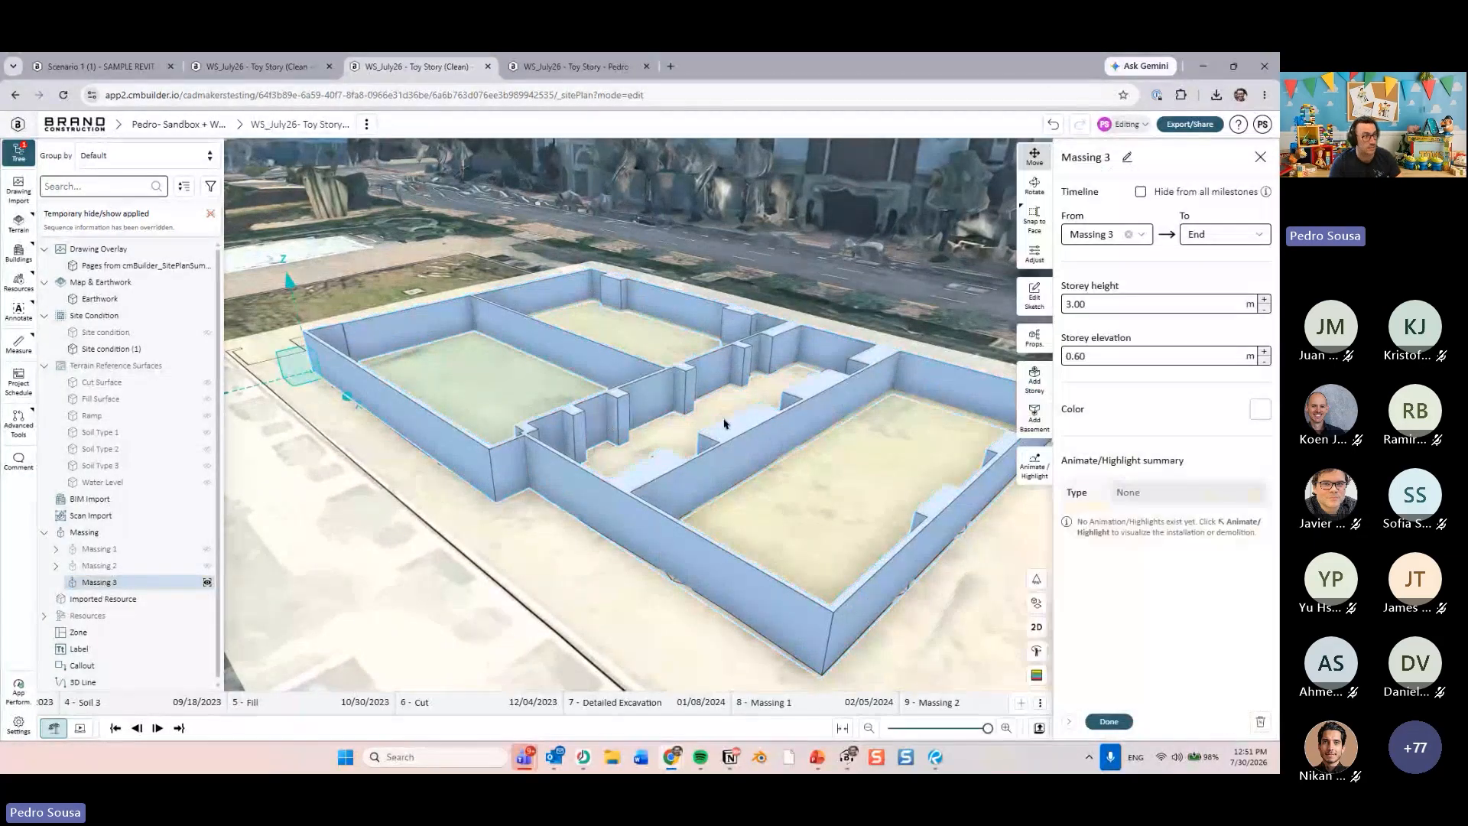
click(1031, 382)
key(Escape)
drag(1025, 379, 801, 445)
key(Escape)
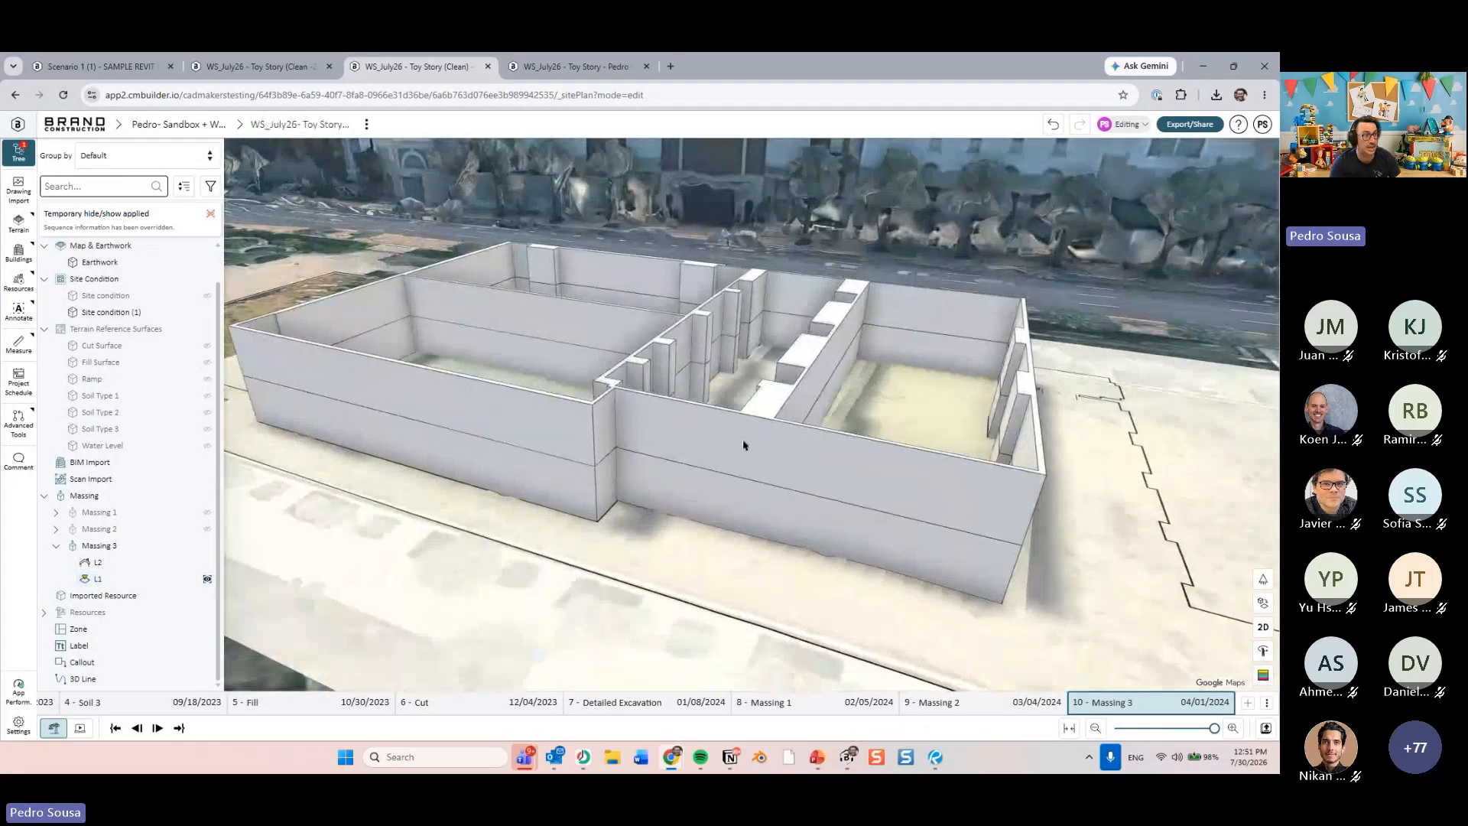
click(802, 445)
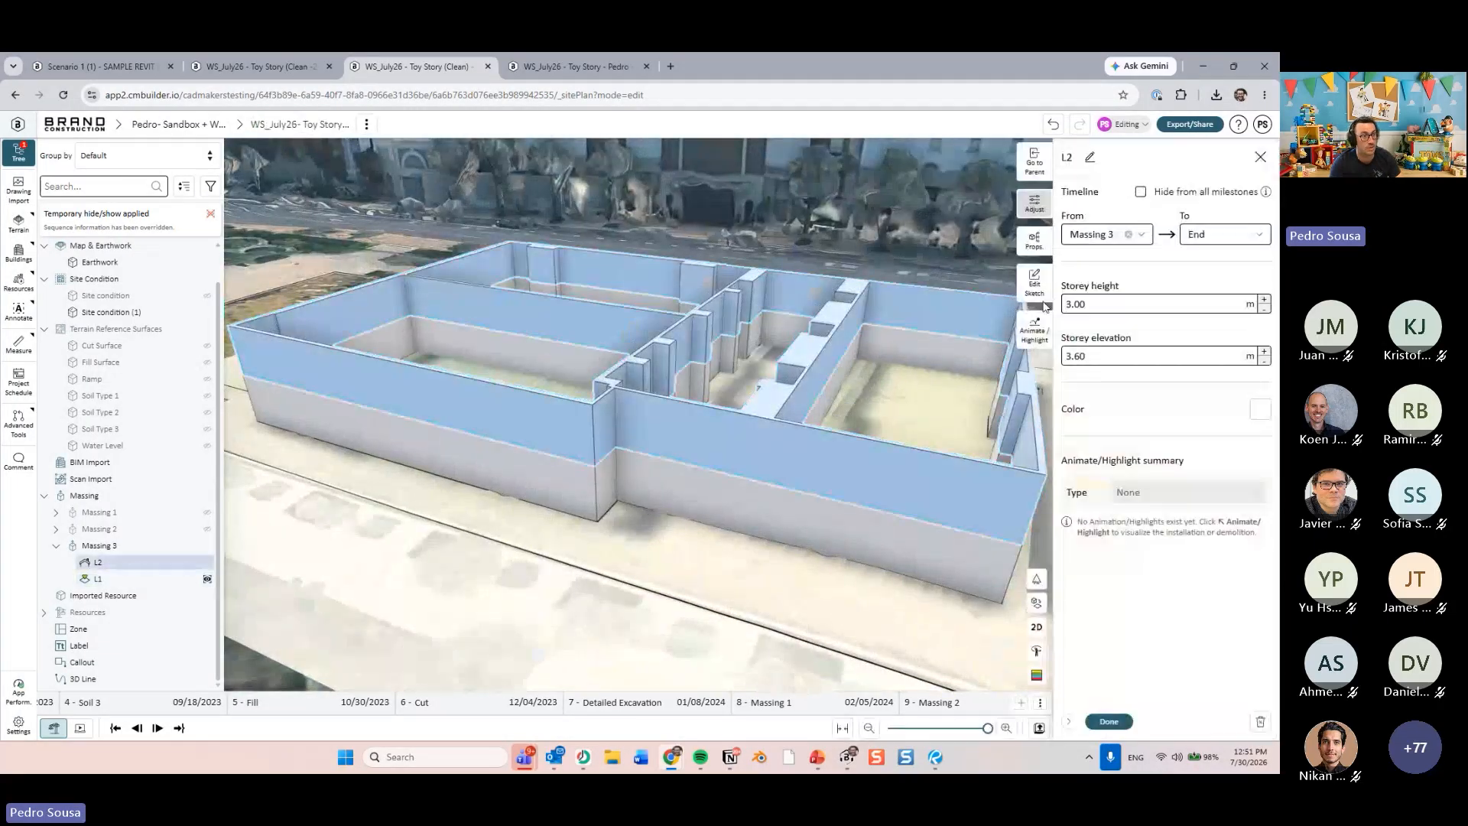
click(1035, 162)
click(1035, 274)
key(Escape)
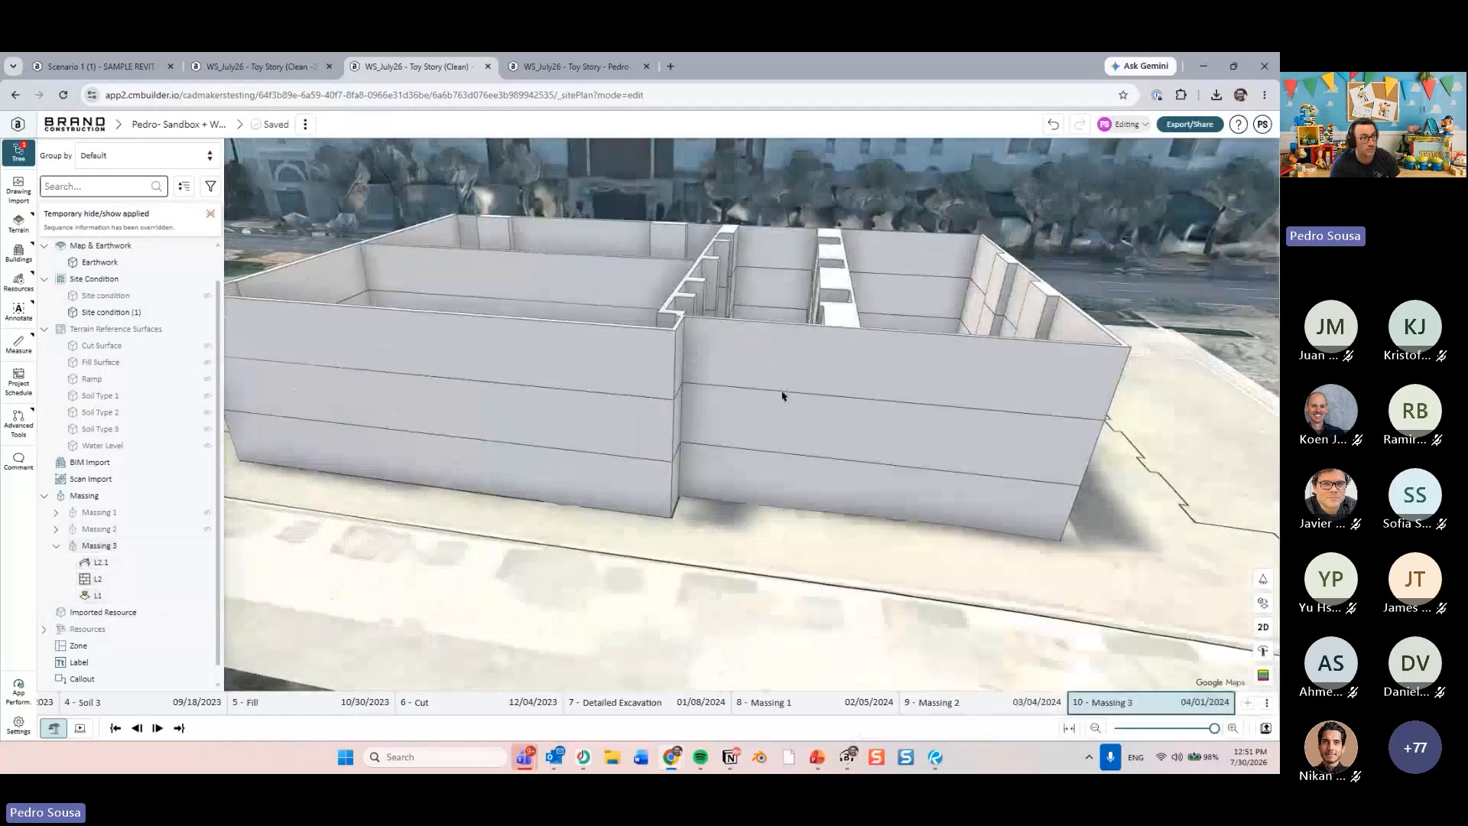
- Open the L2 sketch of Massing 3, clear its wall lines for redrawing, and turn on the display of the previous massing
click(771, 404)
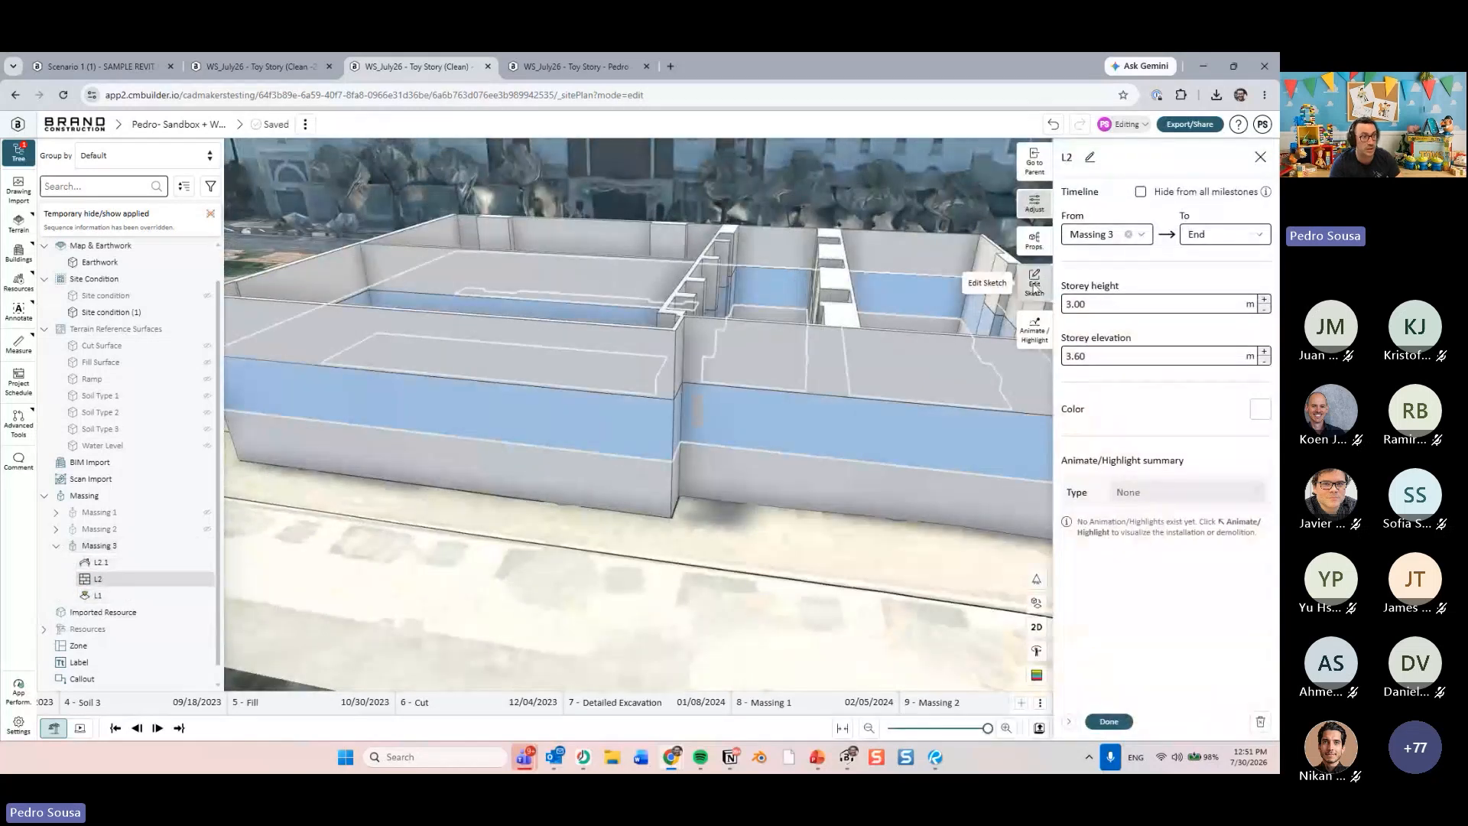
click(1034, 283)
middle_drag(786, 427, 782, 497)
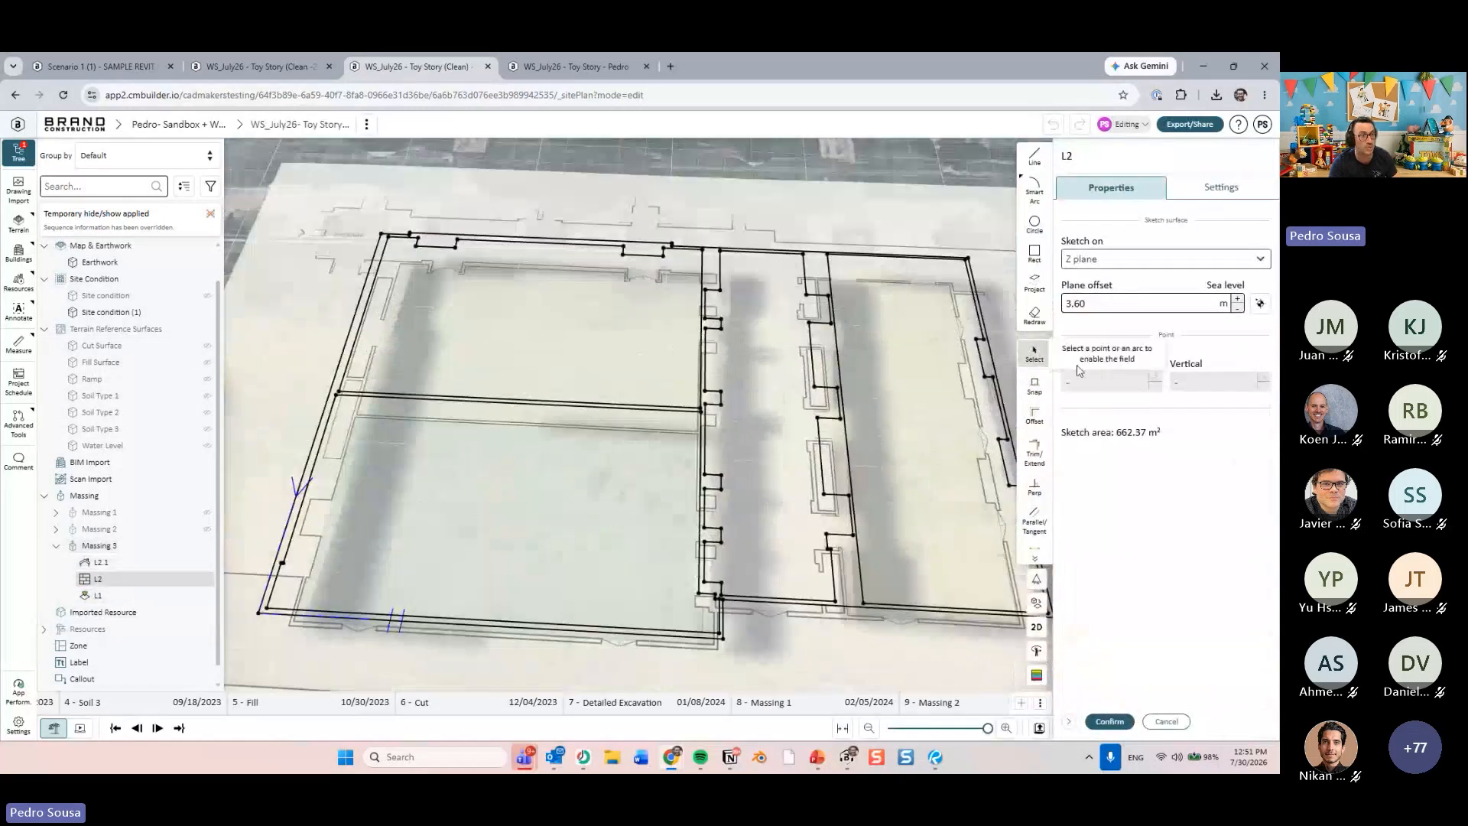
click(1034, 315)
click(1197, 193)
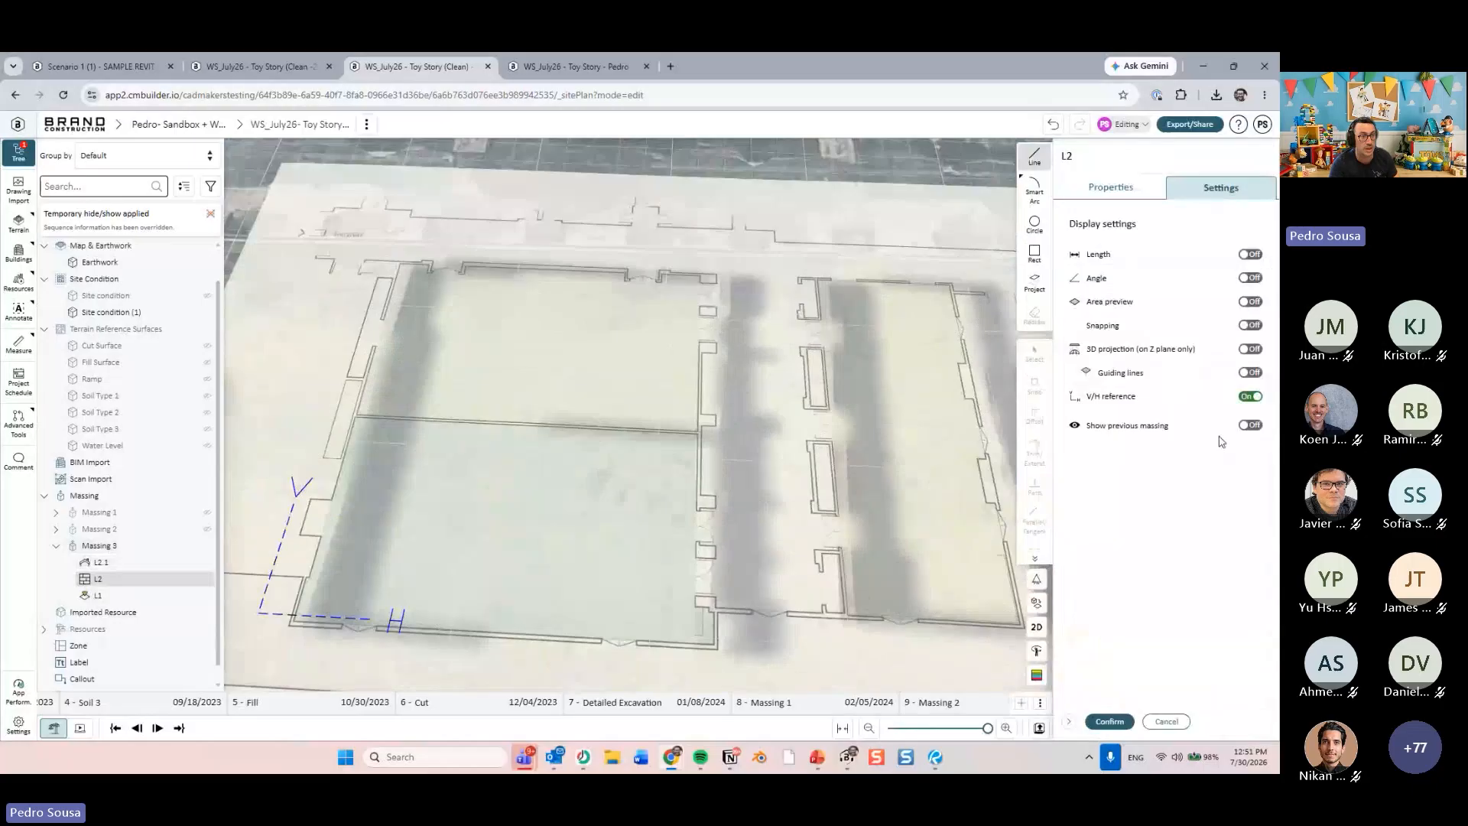
click(1251, 425)
- Start the new L2 outline at the protruding jog corner and trace the outer walls through the classroom wing's two far corners
middle_drag(796, 501, 651, 415)
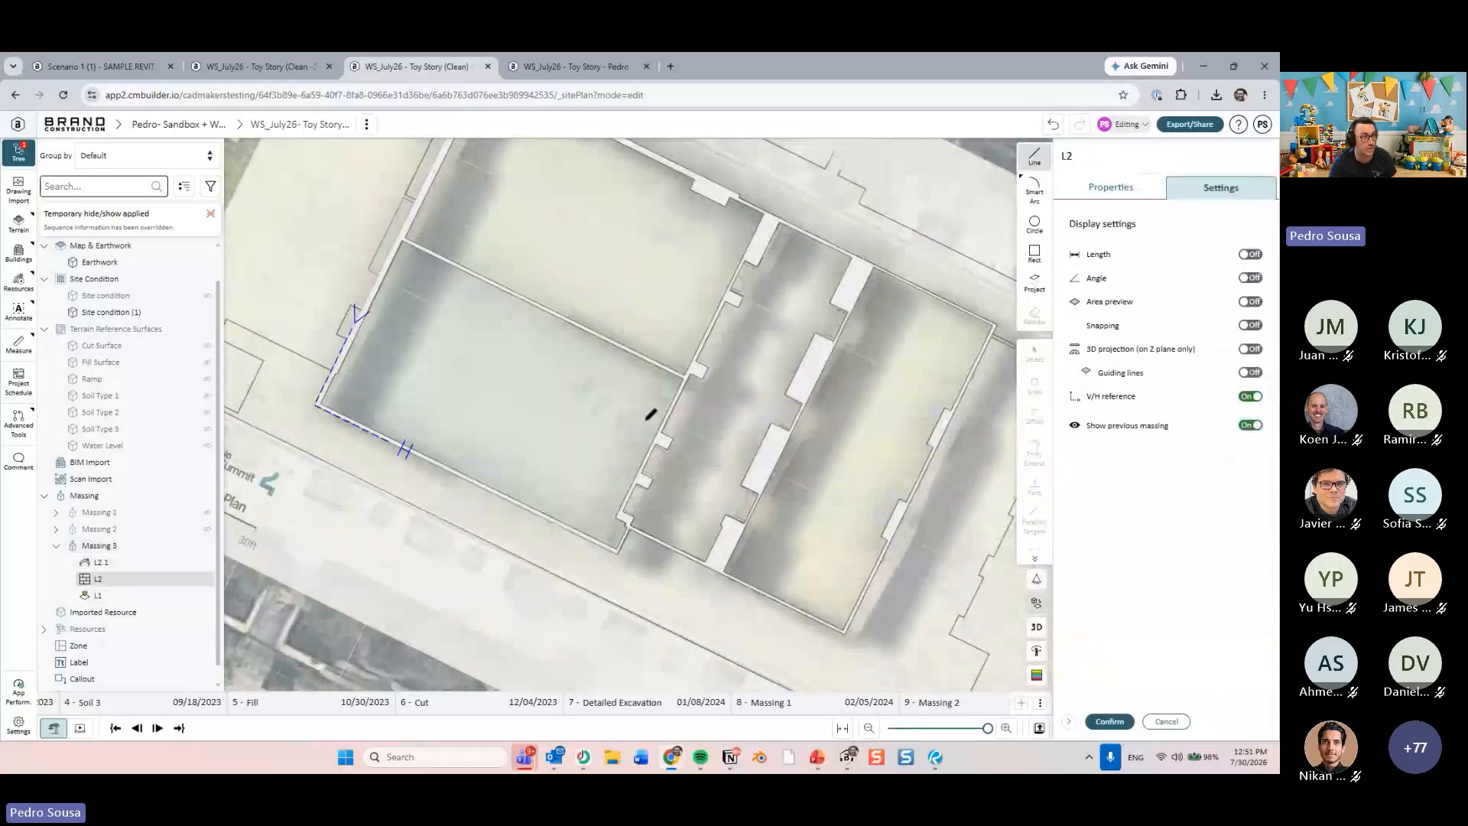
scroll(622, 541, up, 5)
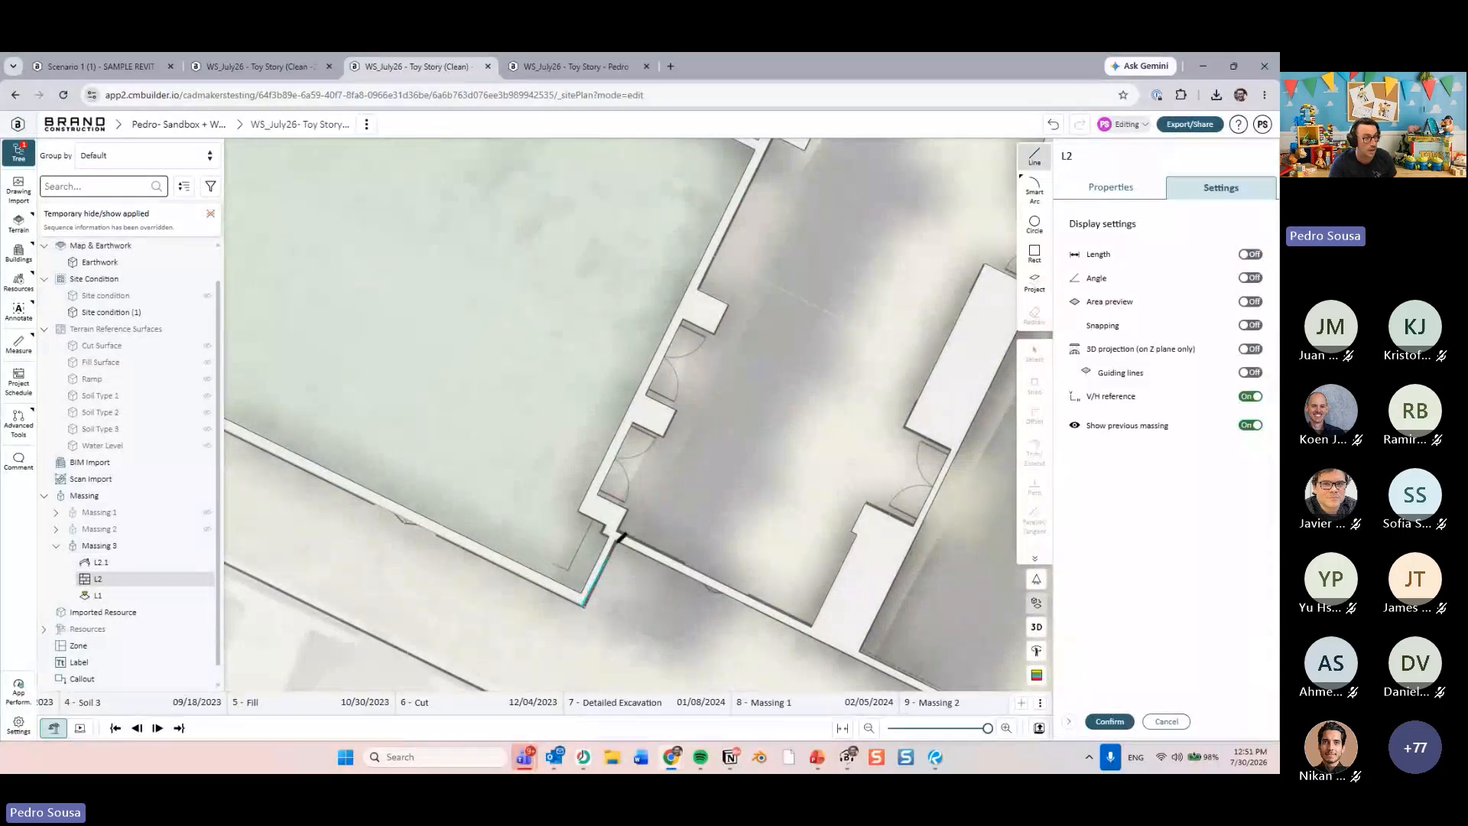
click(616, 542)
middle_drag(617, 542, 452, 400)
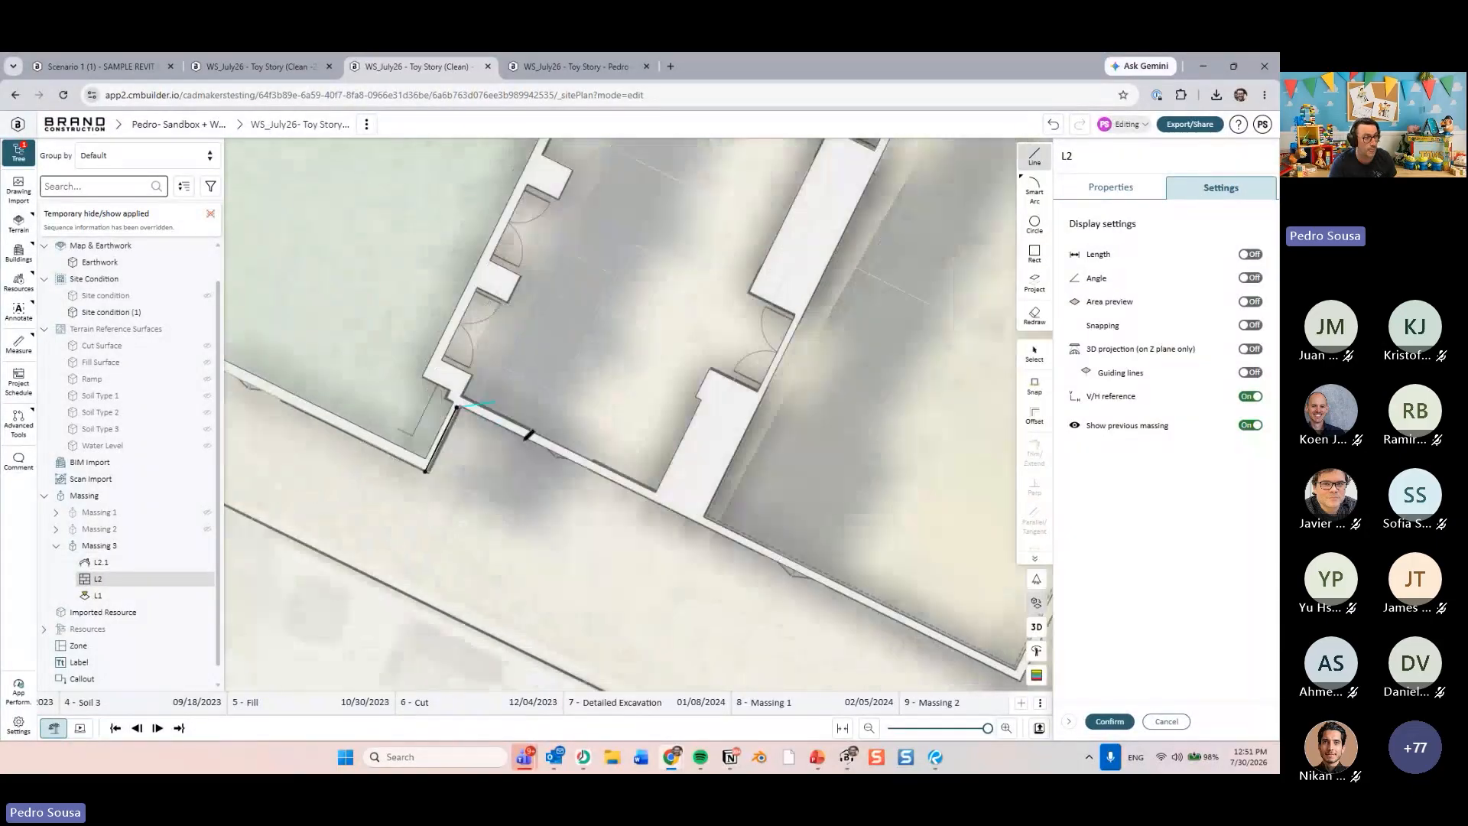
scroll(529, 433, down, 3)
middle_drag(688, 528, 599, 510)
click(786, 570)
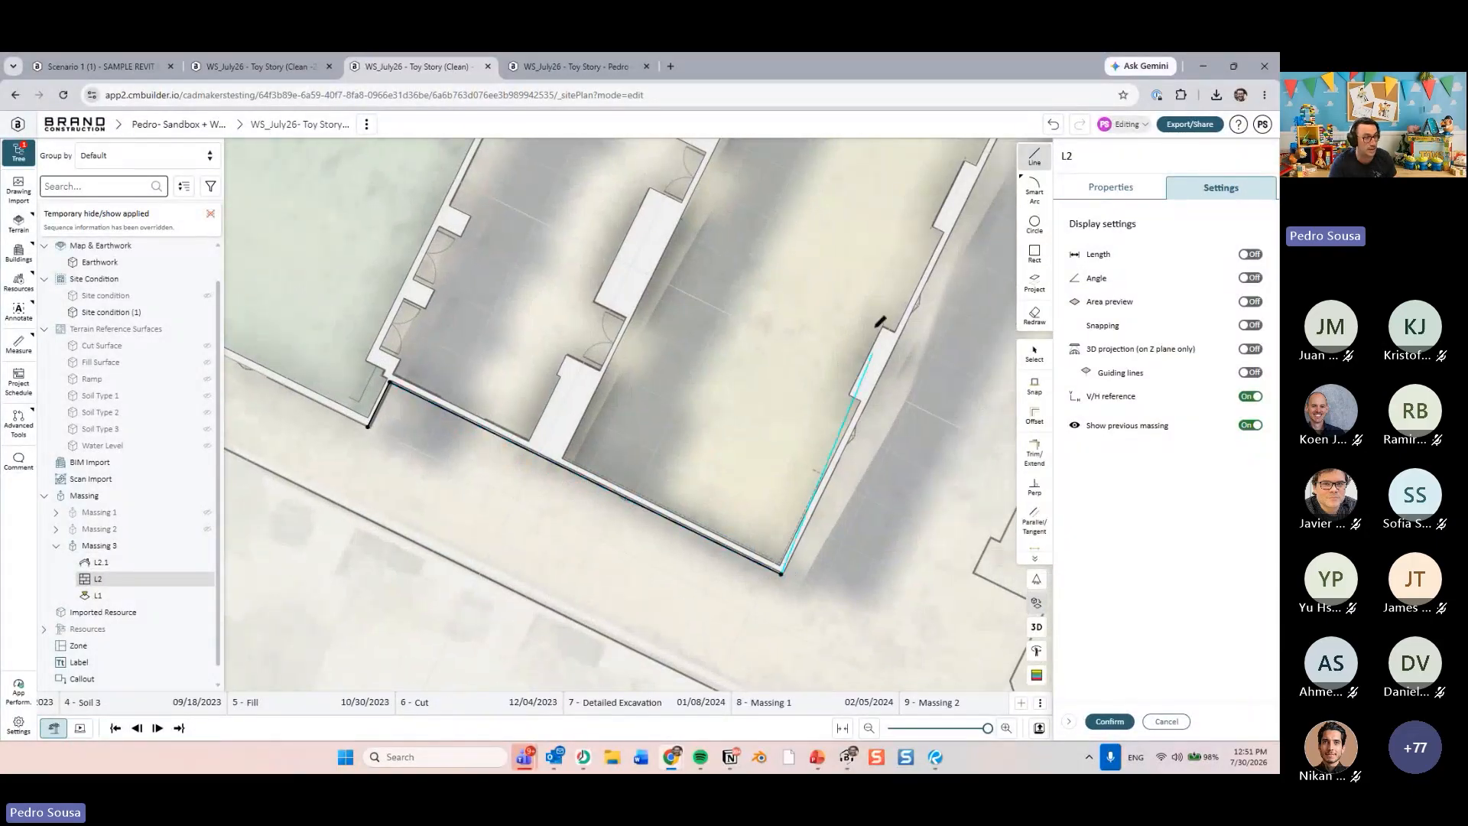
middle_drag(687, 595, 617, 678)
click(805, 357)
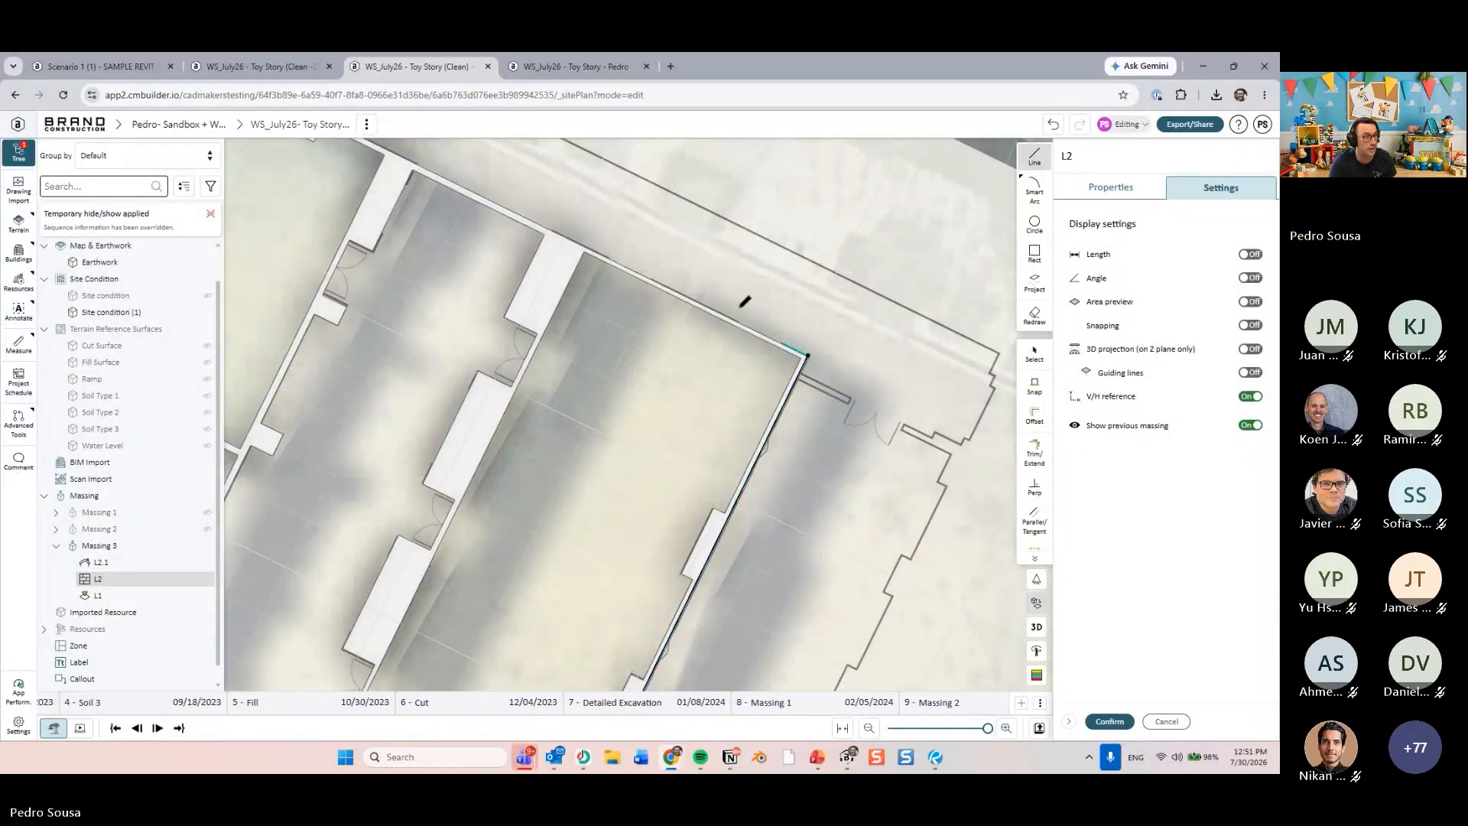
- Continue the L2 outline through the remaining two outer building corners, close it at the jog corner, and confirm the sketch
middle_drag(459, 206, 745, 396)
middle_drag(533, 268, 668, 397)
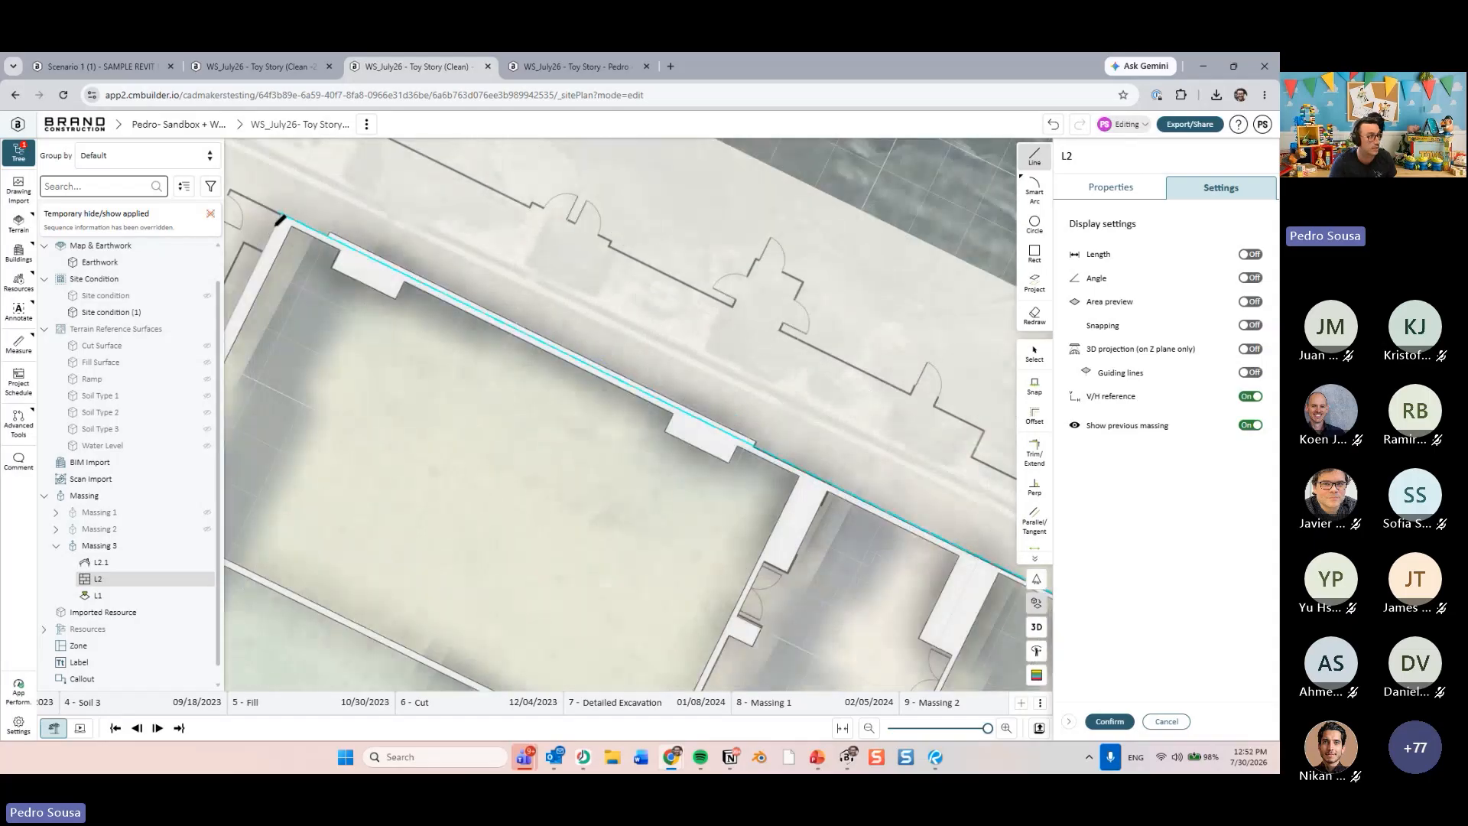
click(279, 221)
middle_drag(256, 497, 523, 241)
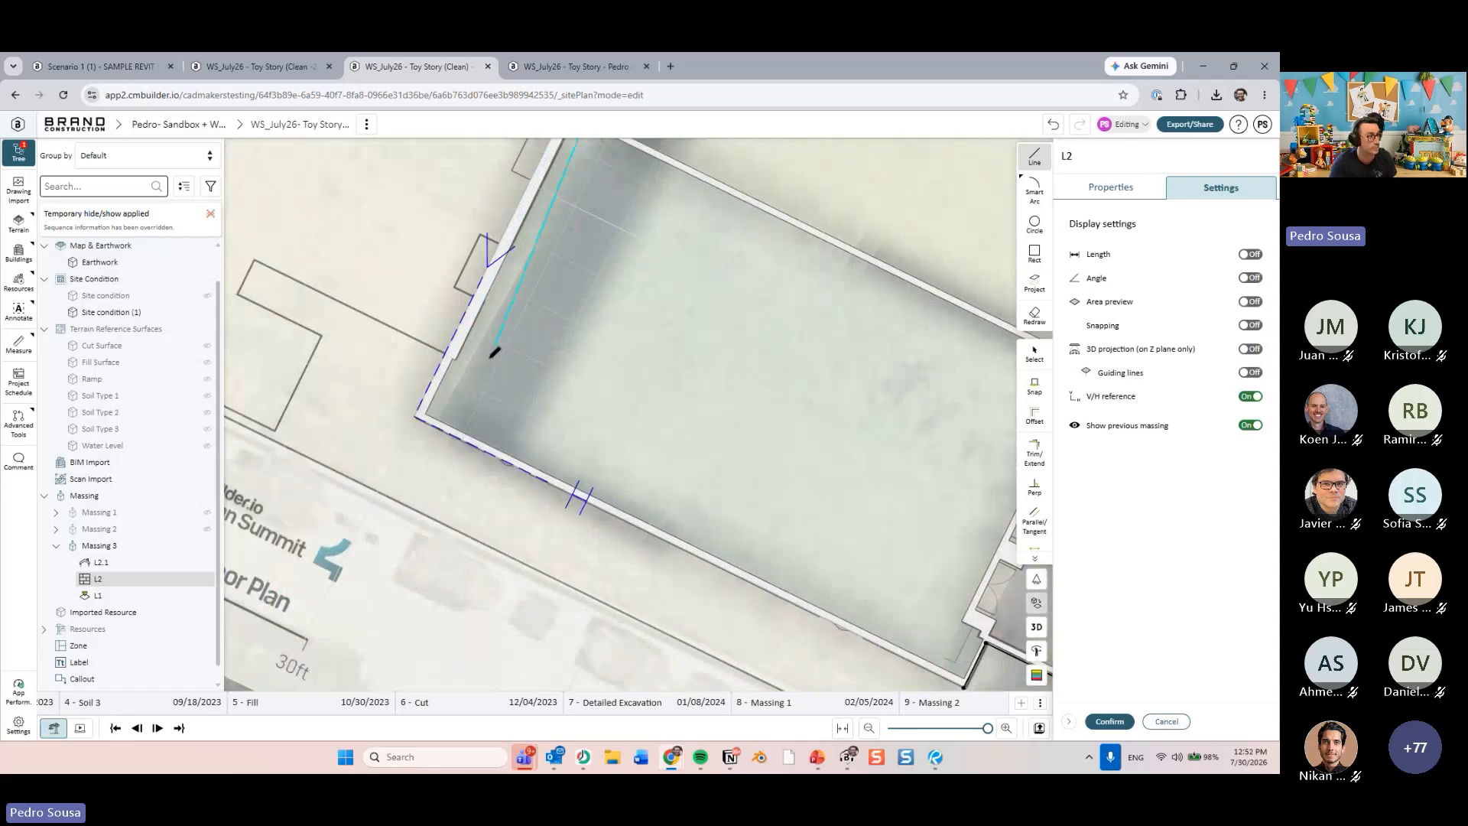
click(425, 413)
middle_drag(941, 638, 708, 455)
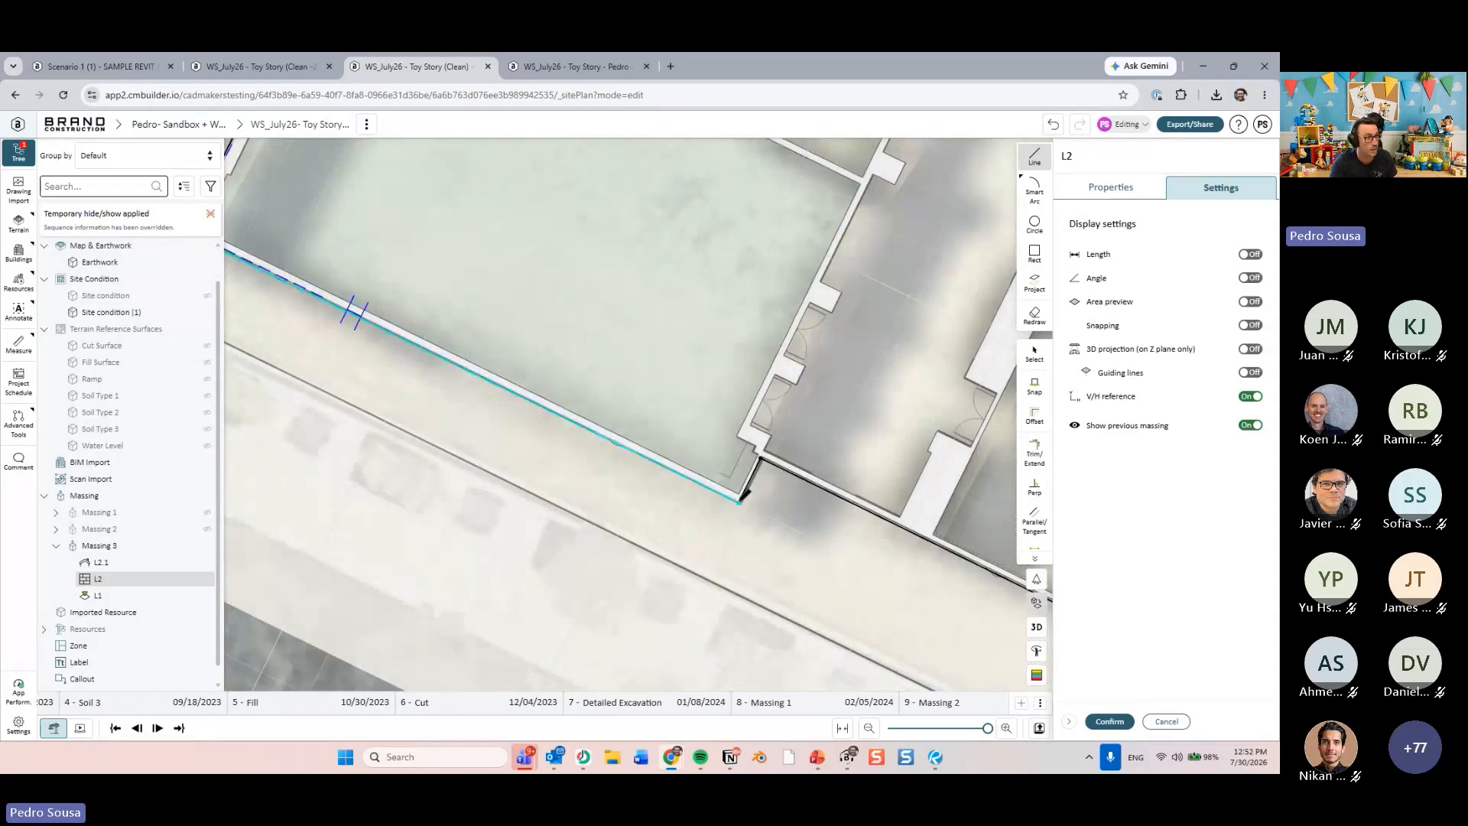
click(739, 502)
click(1110, 722)
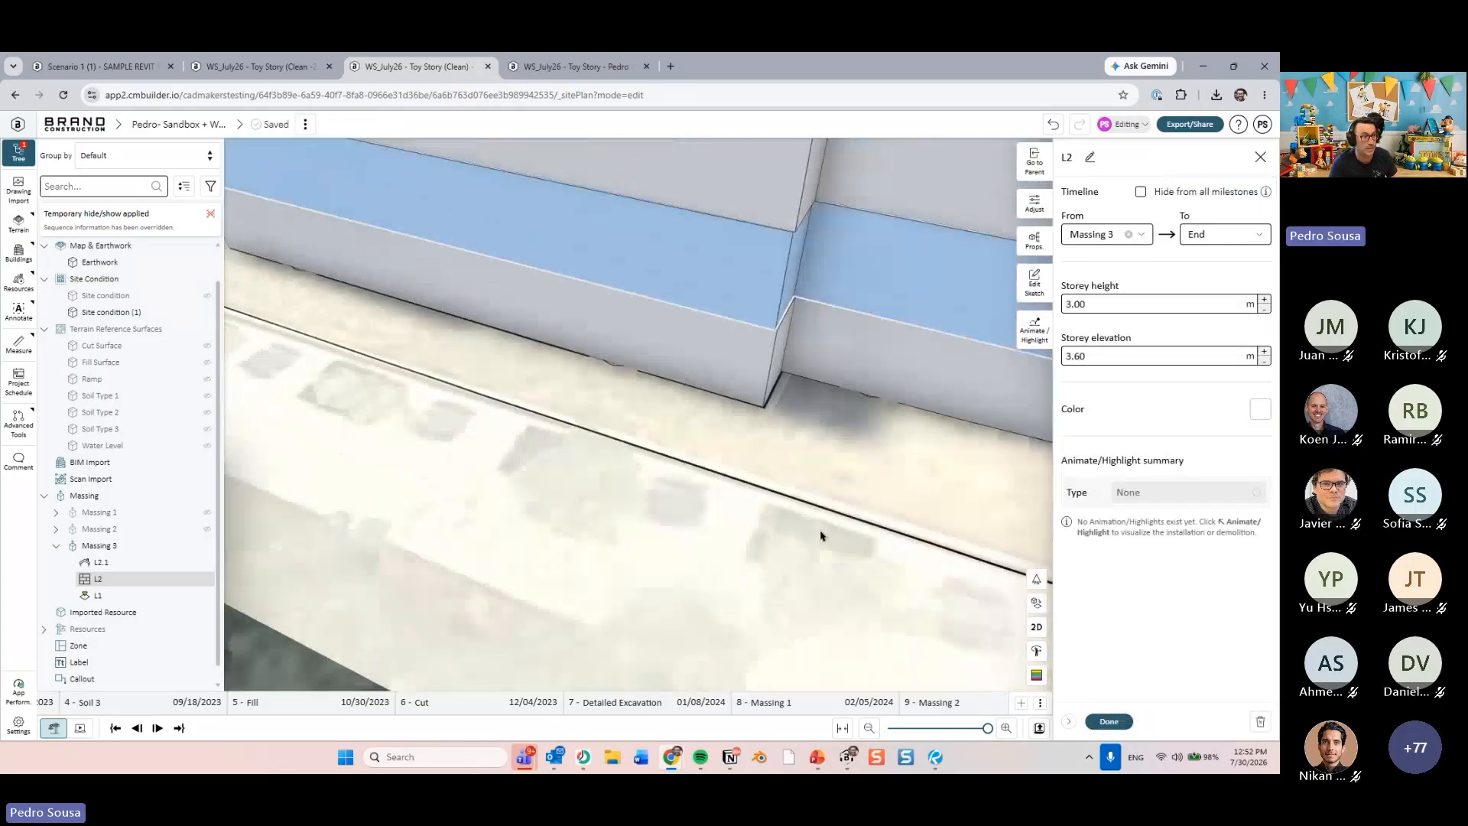
- Set the L2 storey height to 0.10 m so it acts as a thin floor slab
click(1139, 304)
text(0.1)
key(Return)
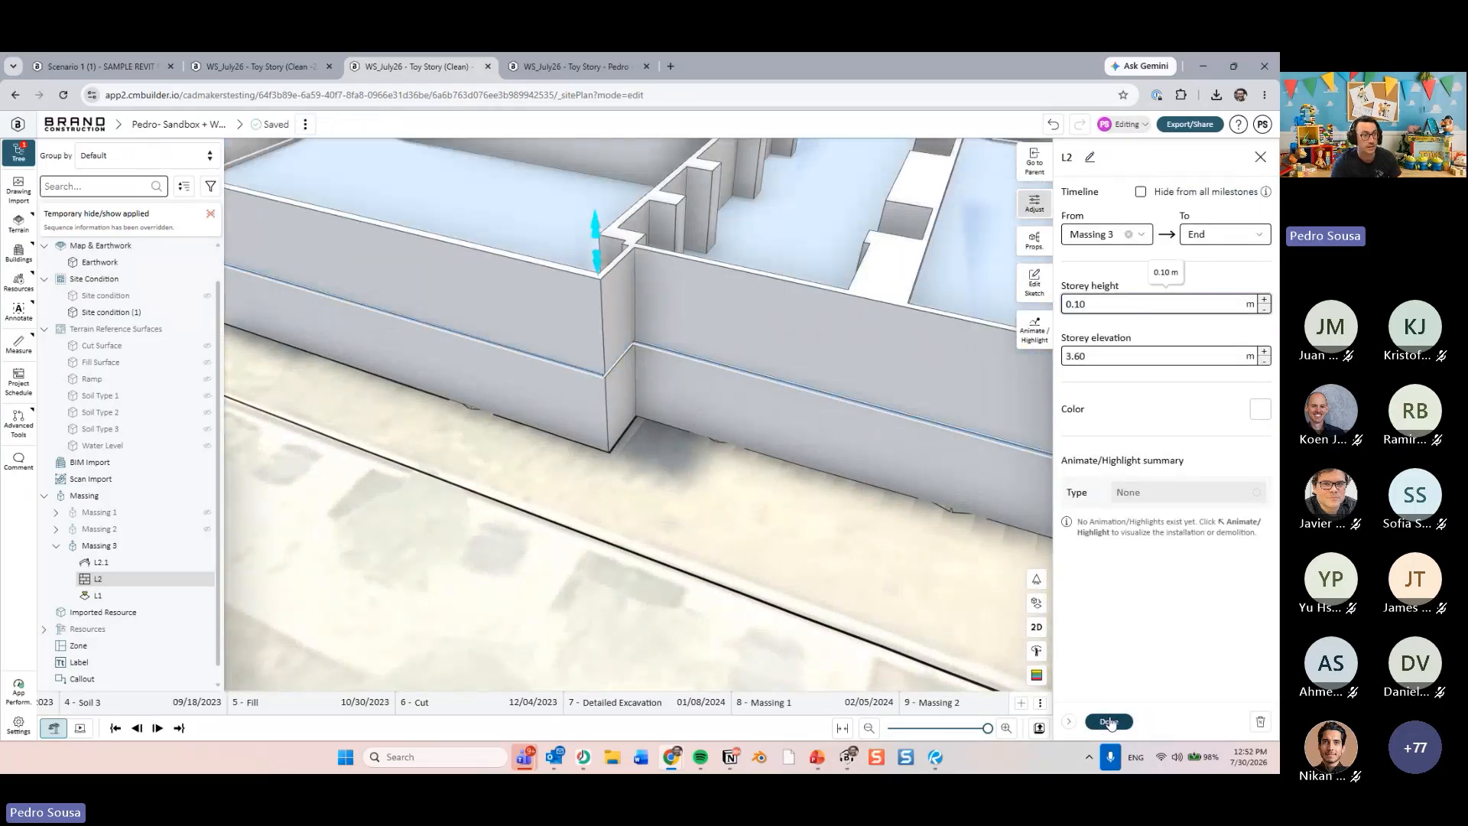
click(1110, 721)
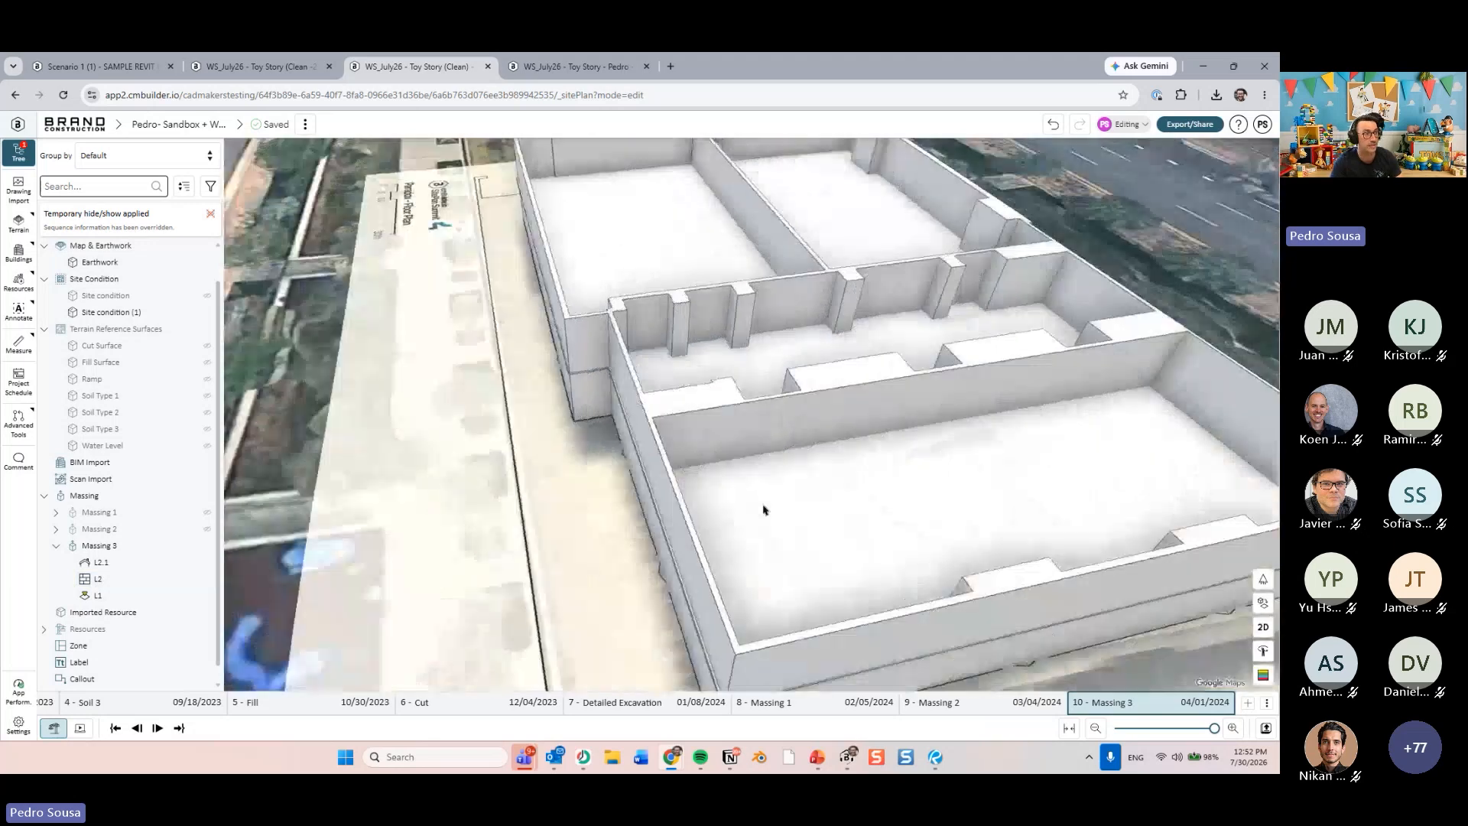
- Inspect the L2 slab between the wall storeys and toggle its temporary visibility
middle_drag(763, 510, 813, 459)
scroll(829, 449, up, 3)
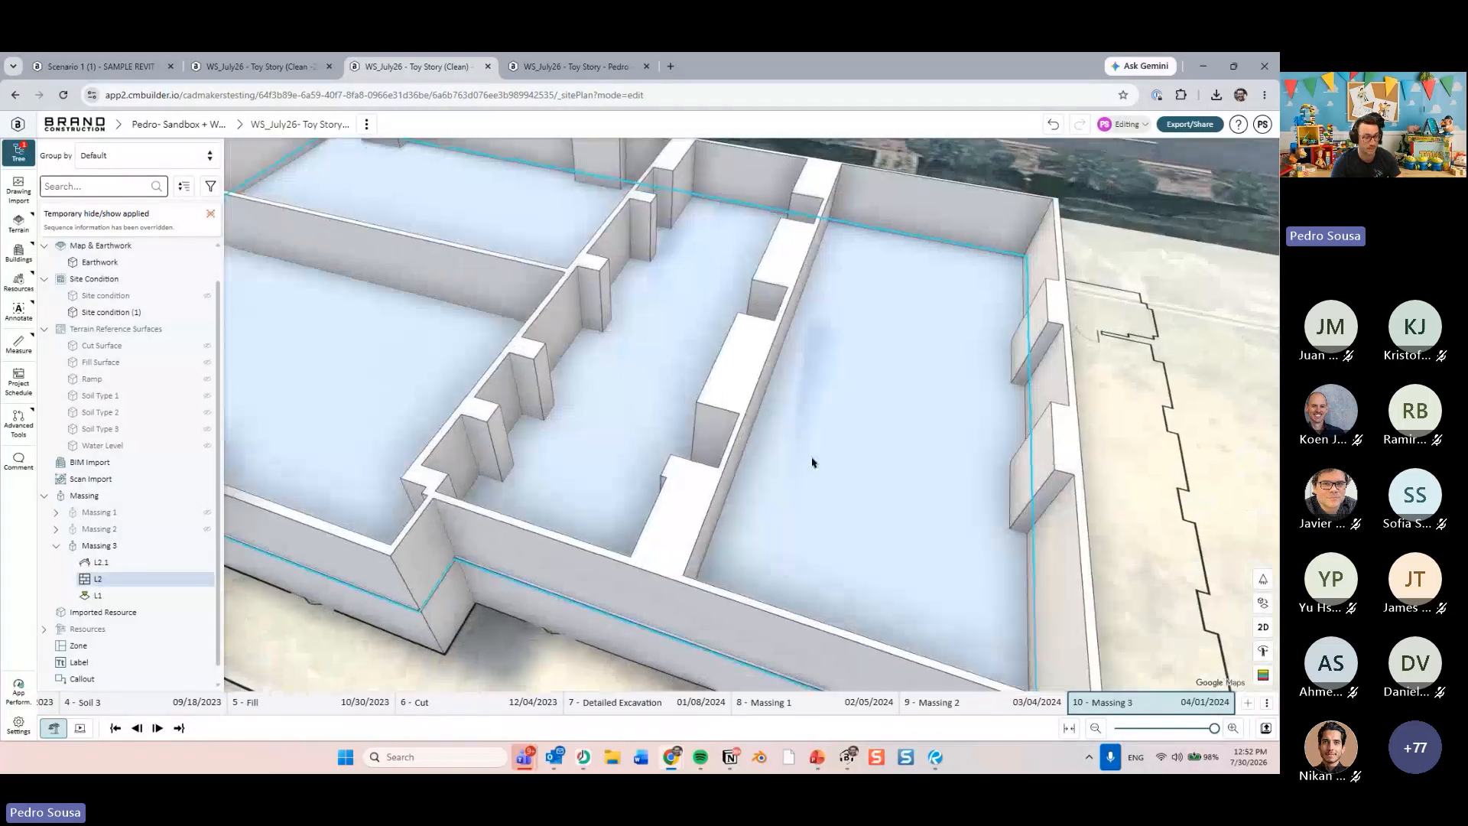
scroll(788, 467, down, 4)
click(208, 579)
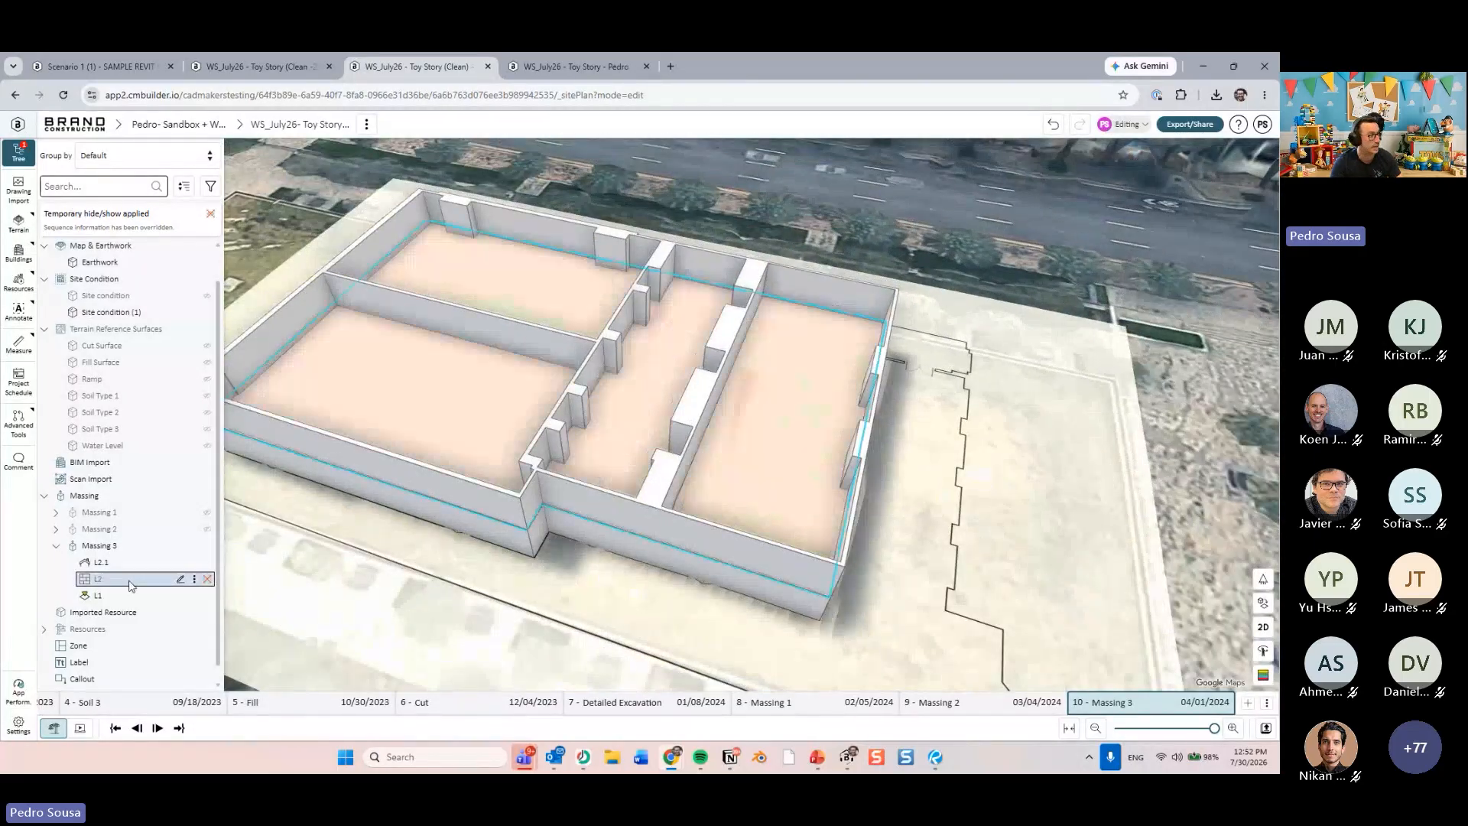
- Try the L2 slab's color at 0.31 and 0.63 opacity, and return the opacity to 1
click(685, 386)
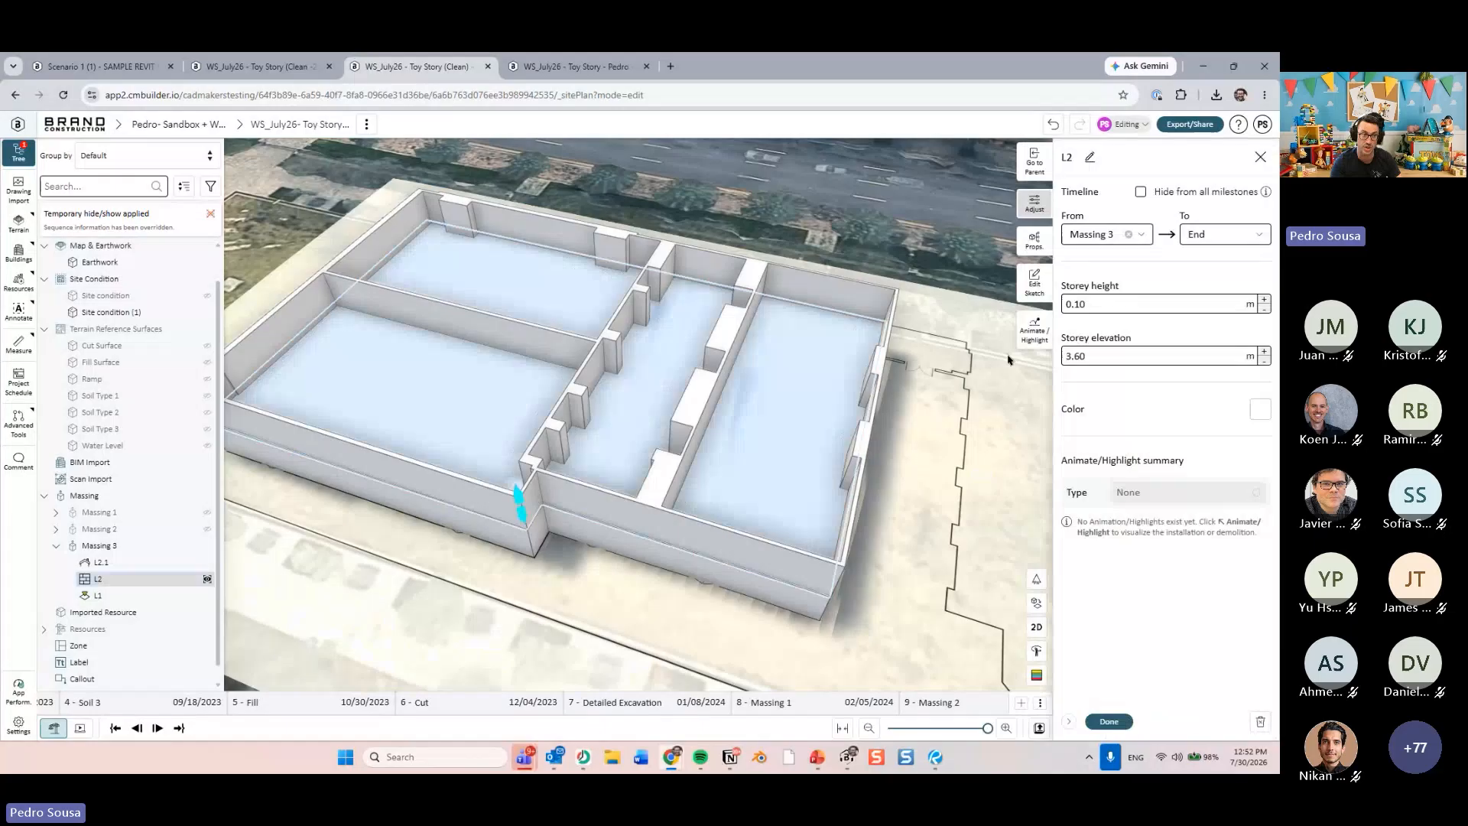
click(1257, 413)
click(1170, 496)
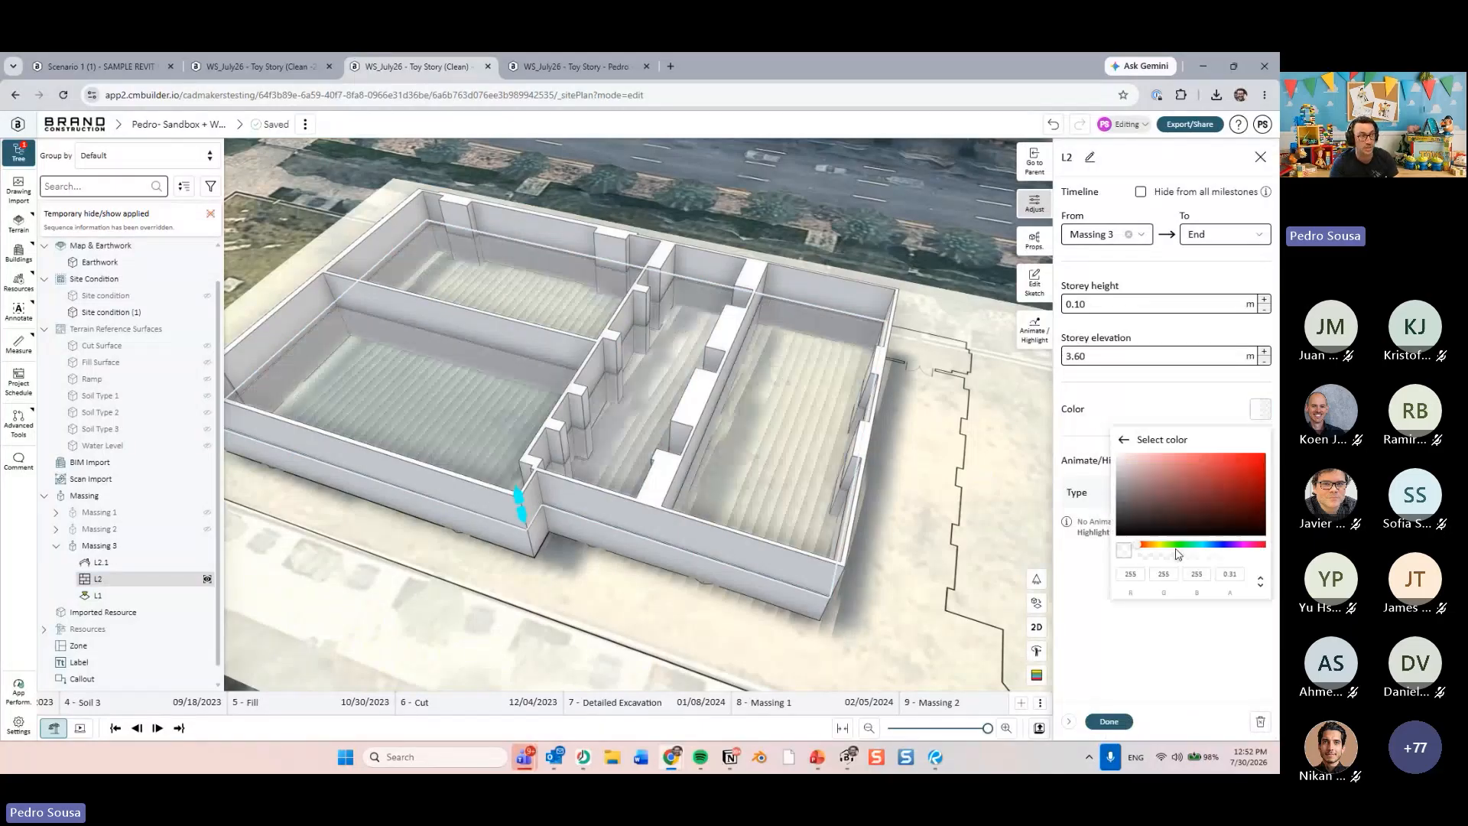
click(1219, 556)
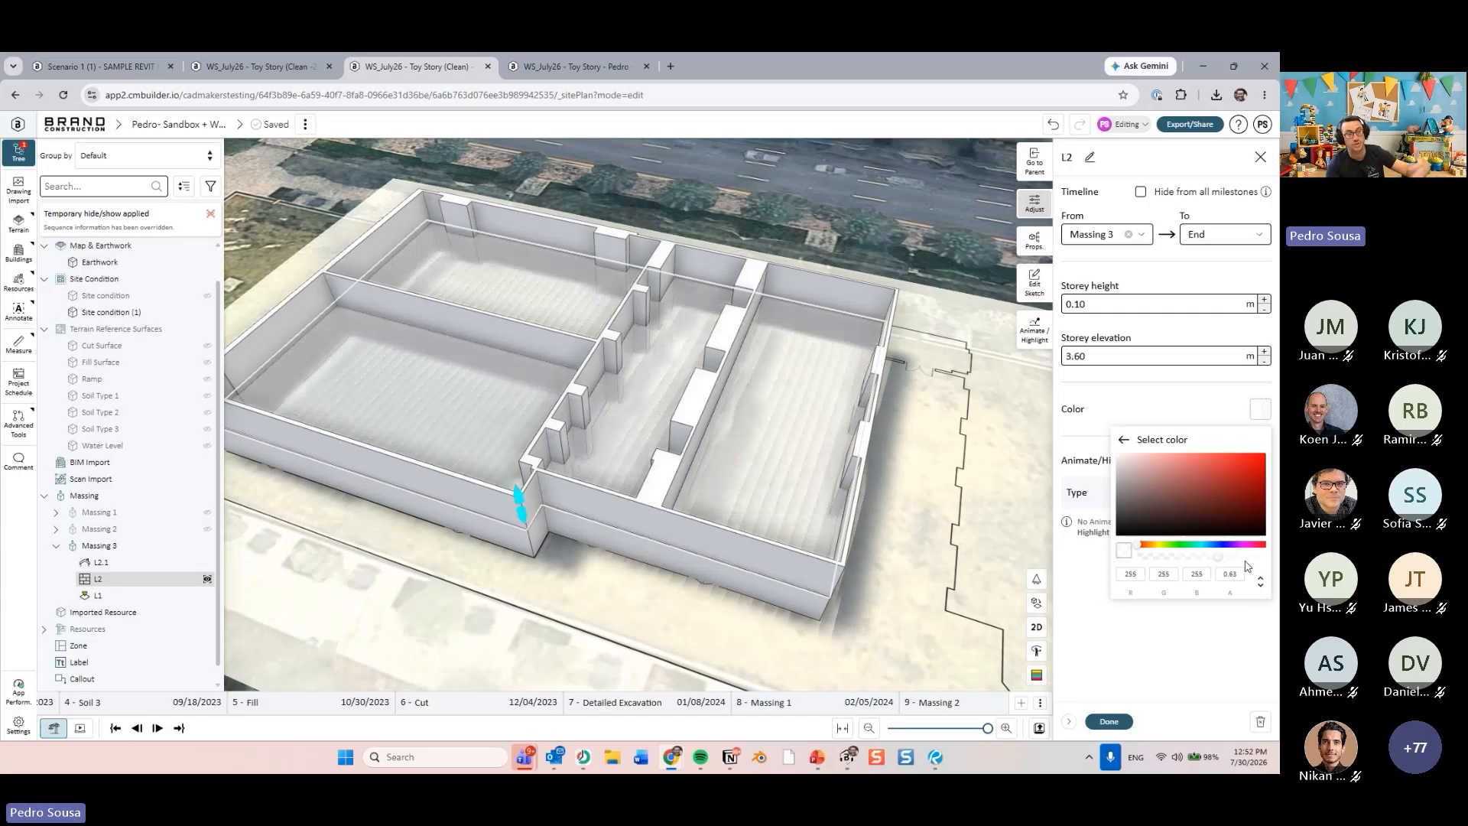
click(1266, 558)
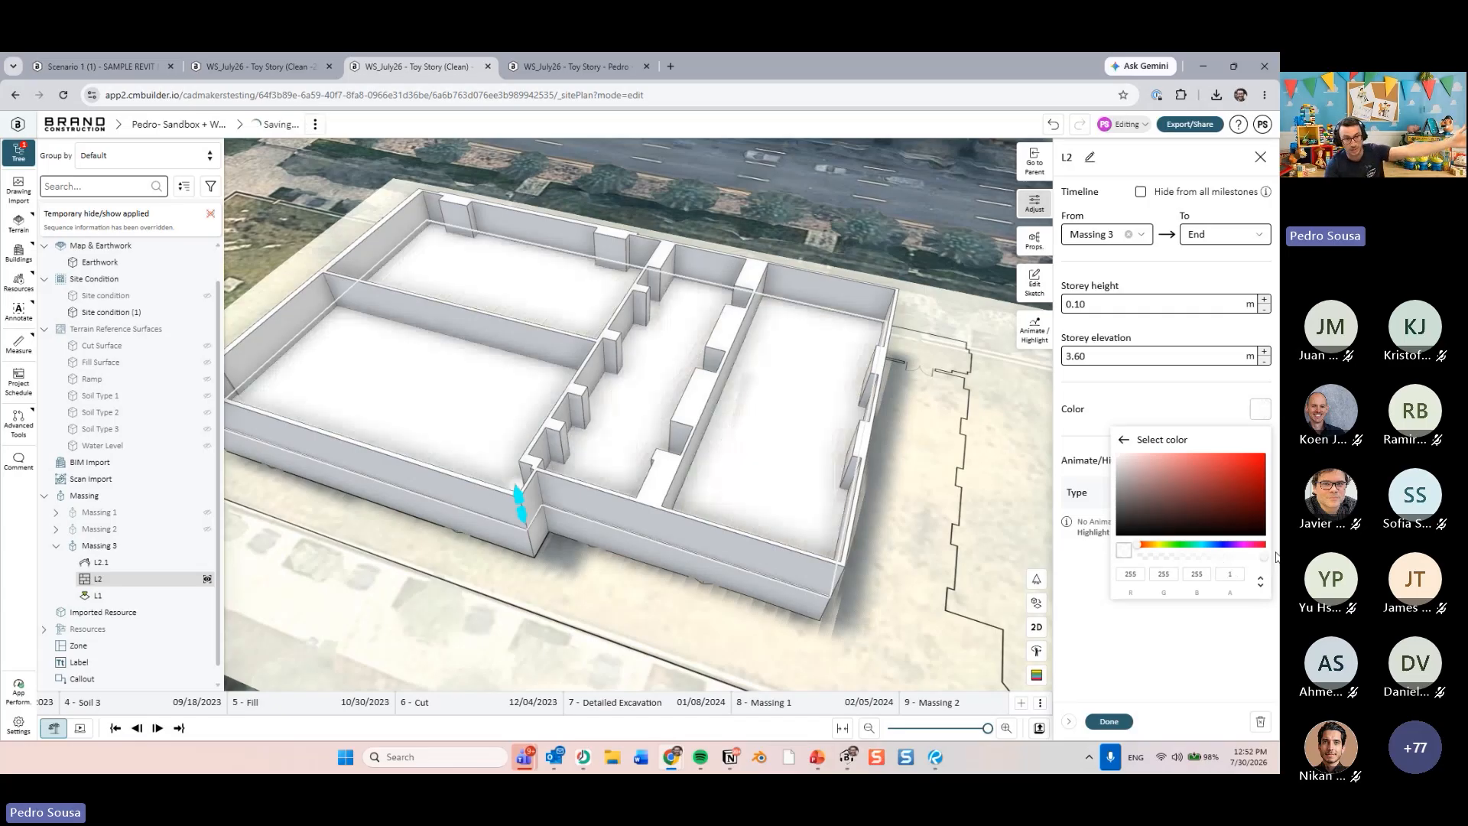
click(1127, 722)
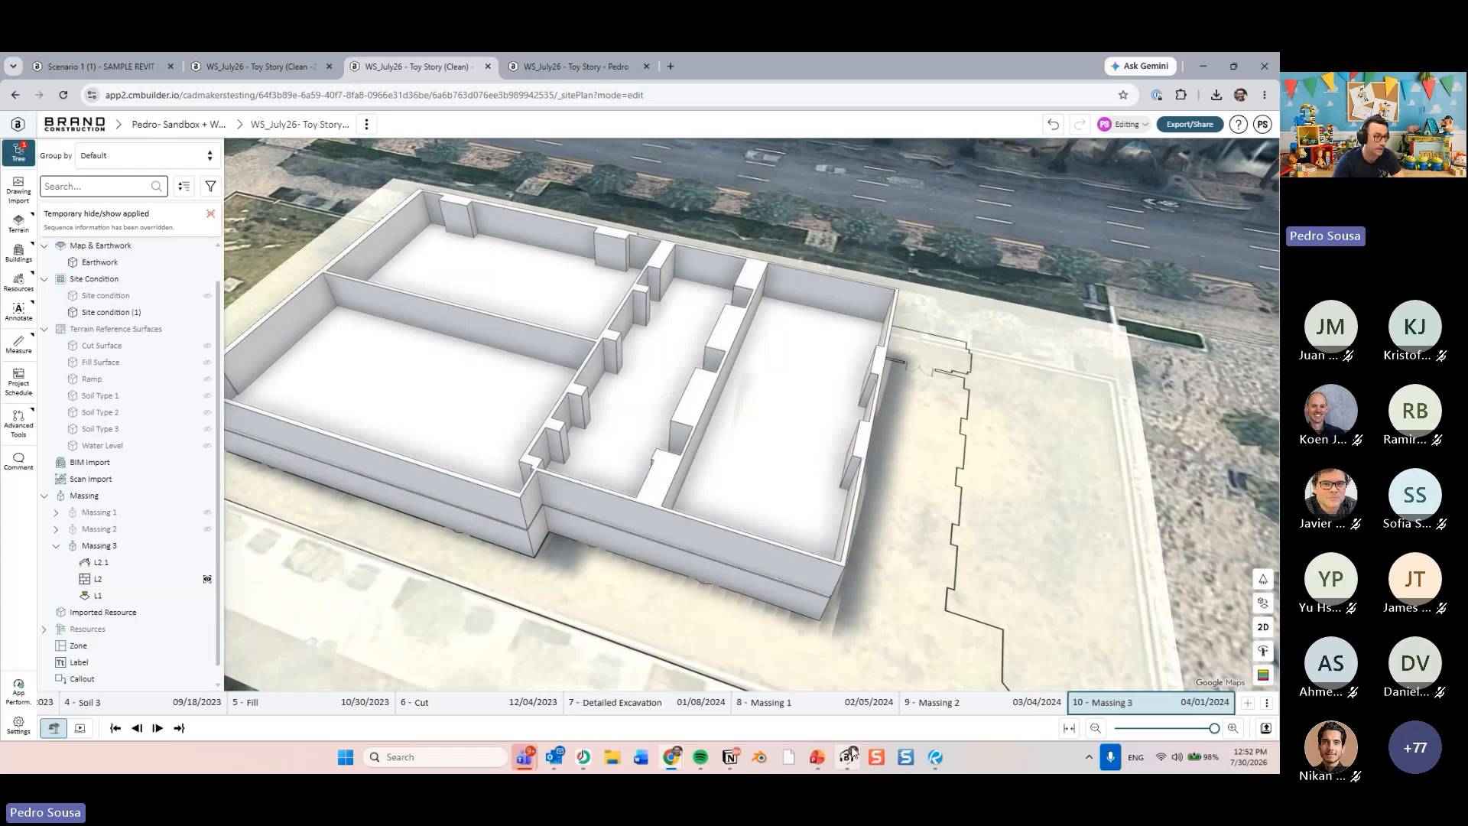
- Switch to the PowerPoint presentation and show slide 21, Partial Editing Updates
click(817, 757)
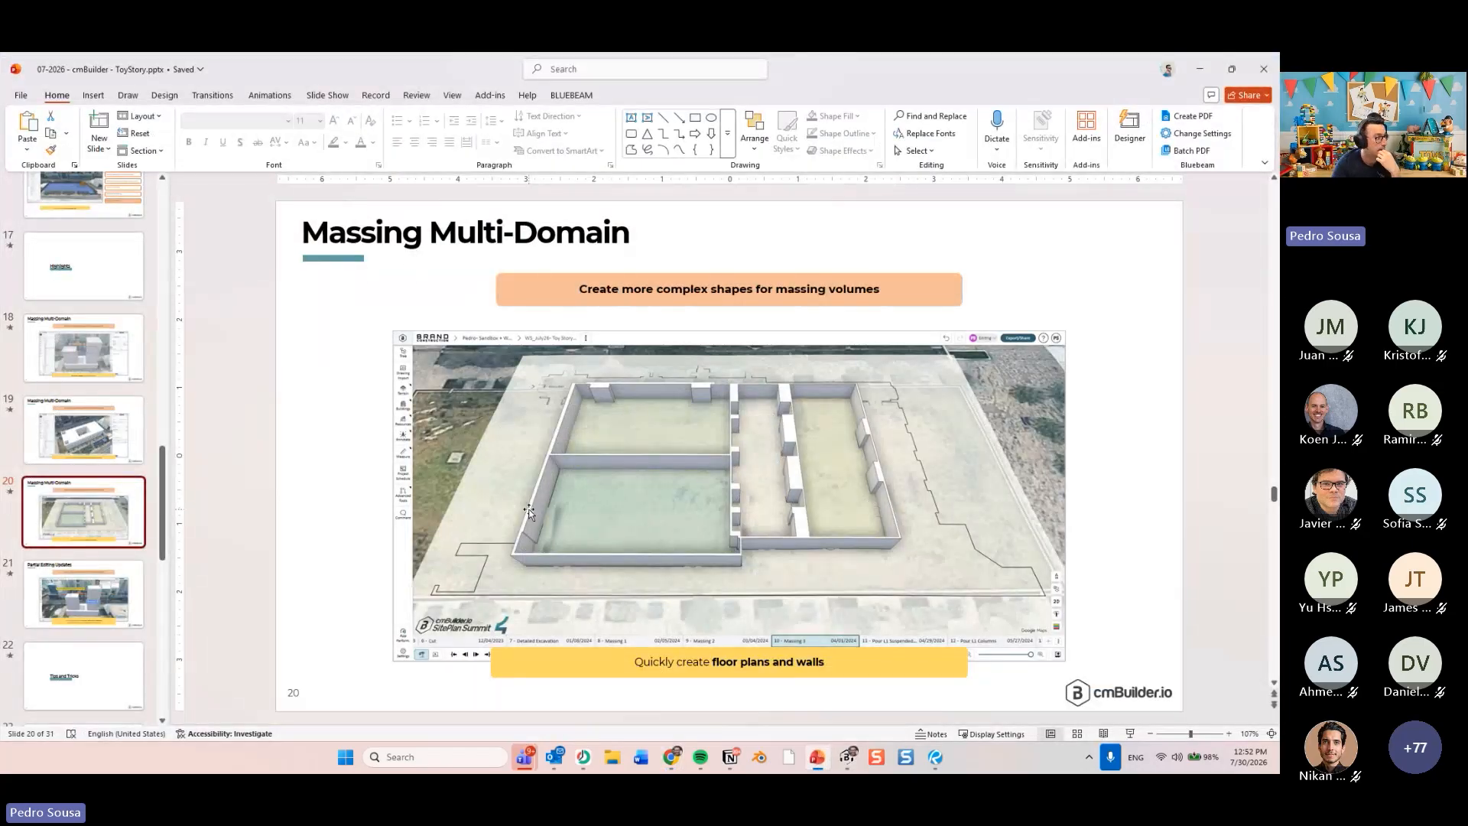
click(118, 590)
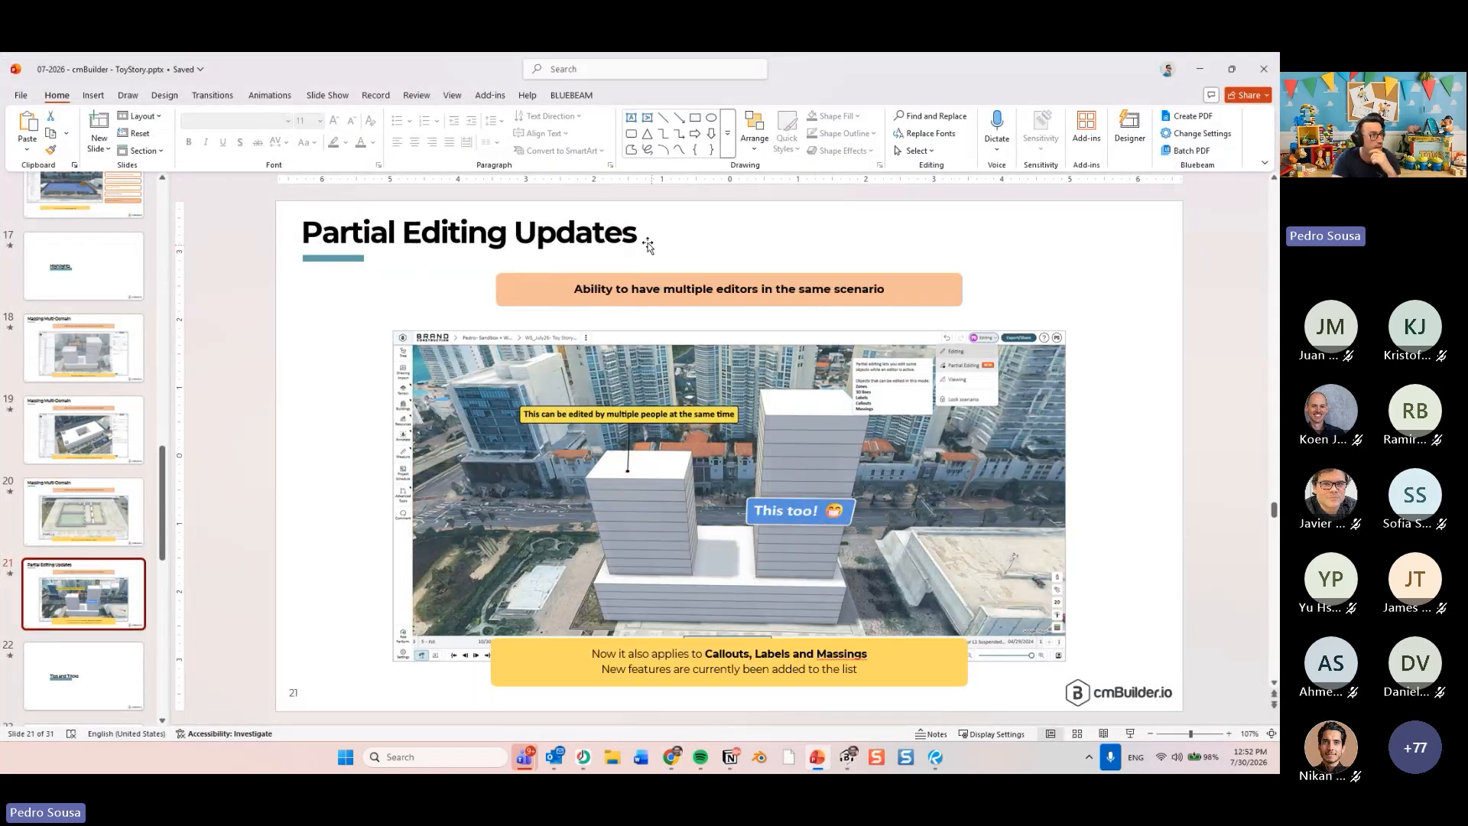
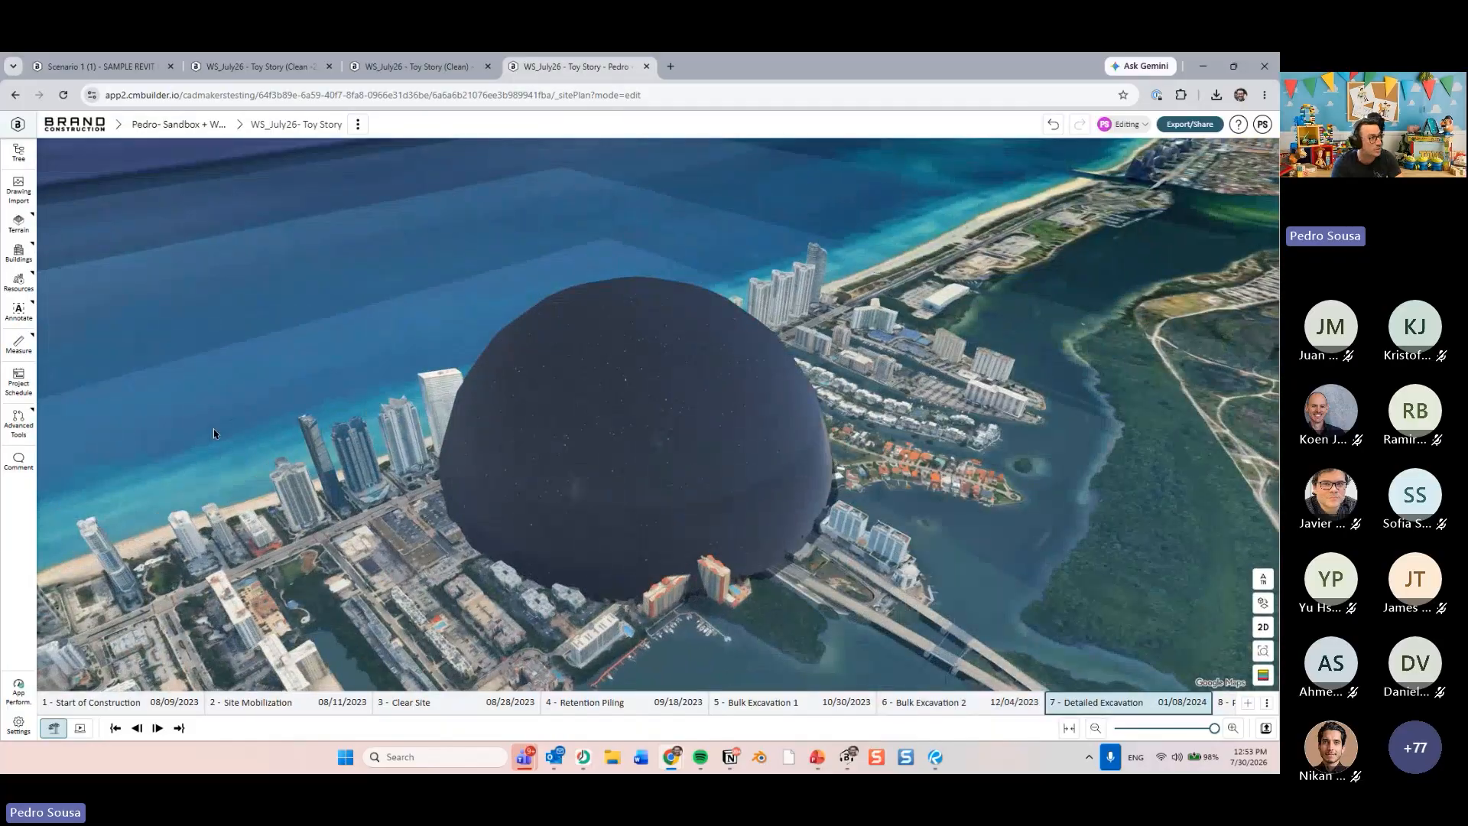
- Search the resource library for "night" in the Toy Story project containing the dark dome over the city
click(19, 281)
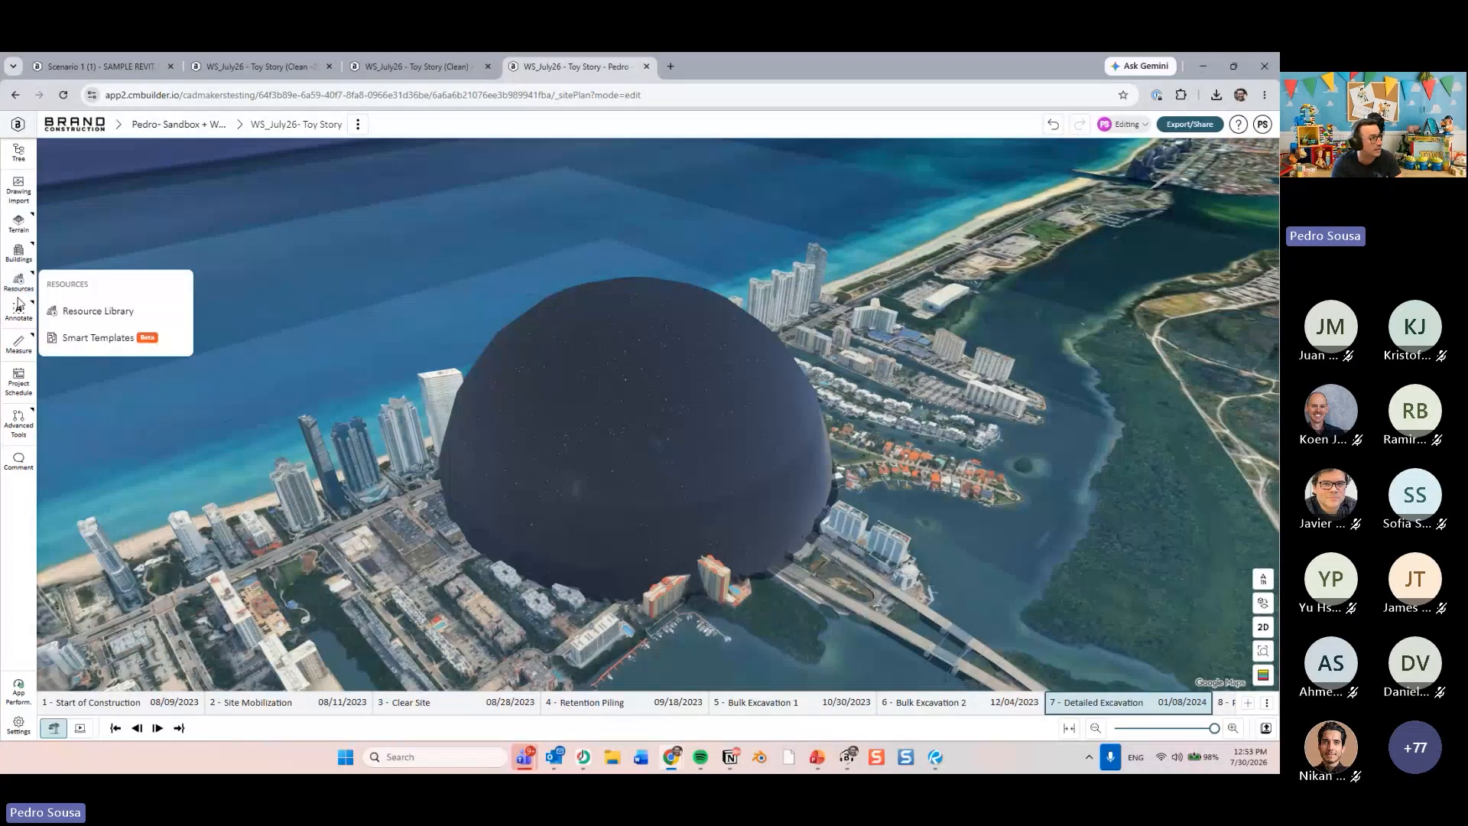
click(70, 313)
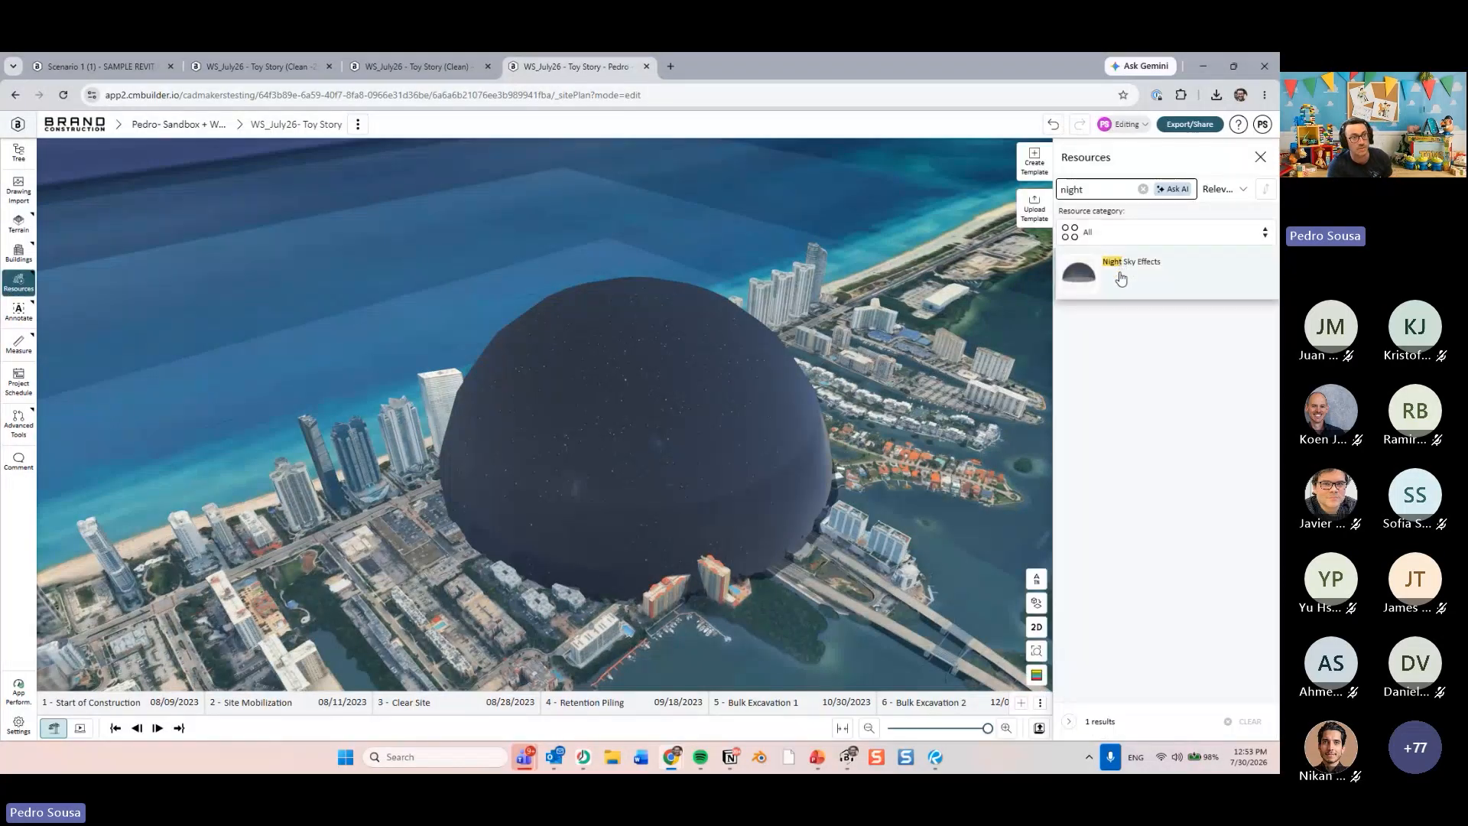
key(ctrl)
key(ctrl)
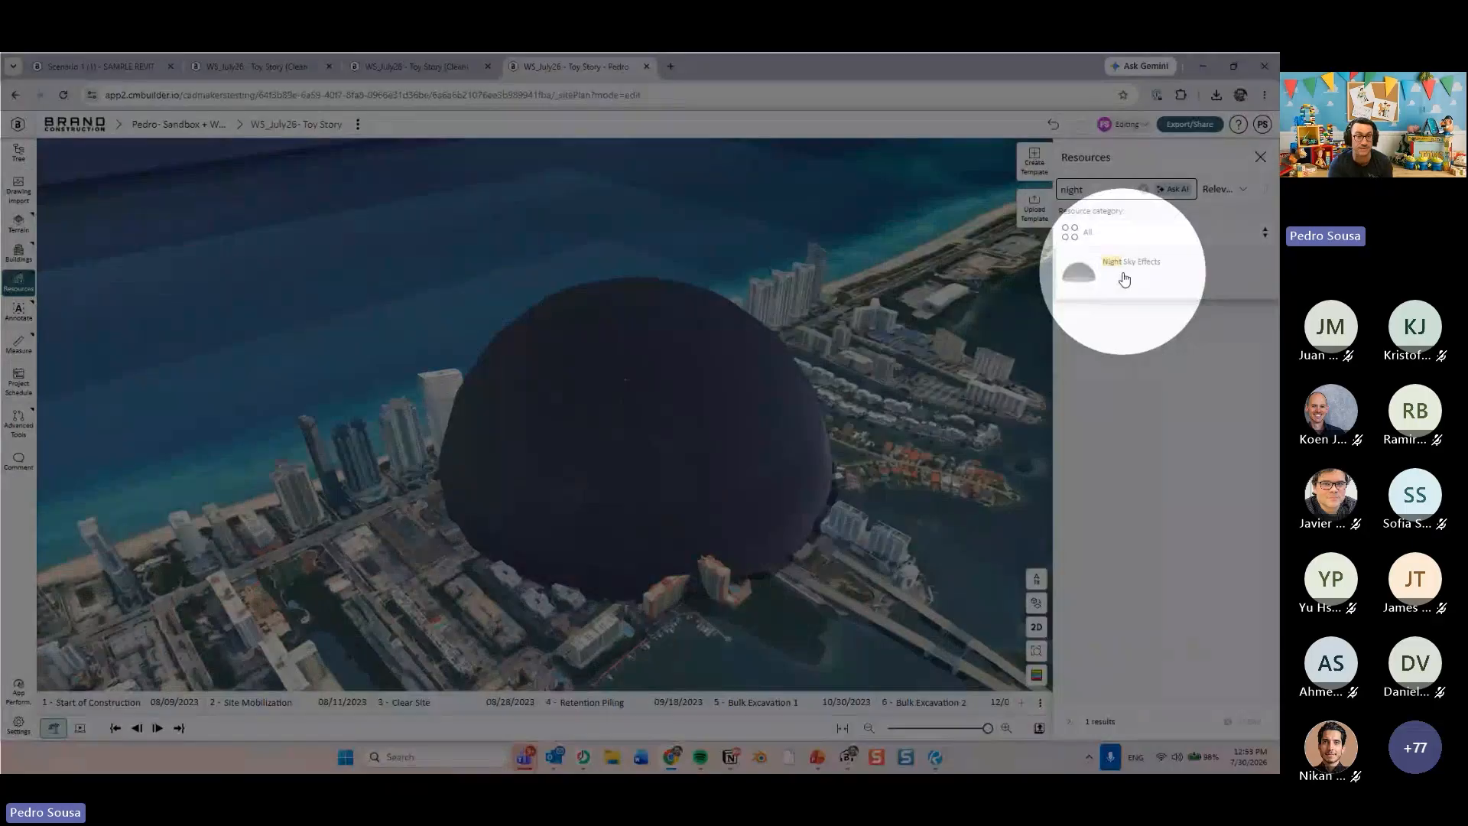
key(Escape)
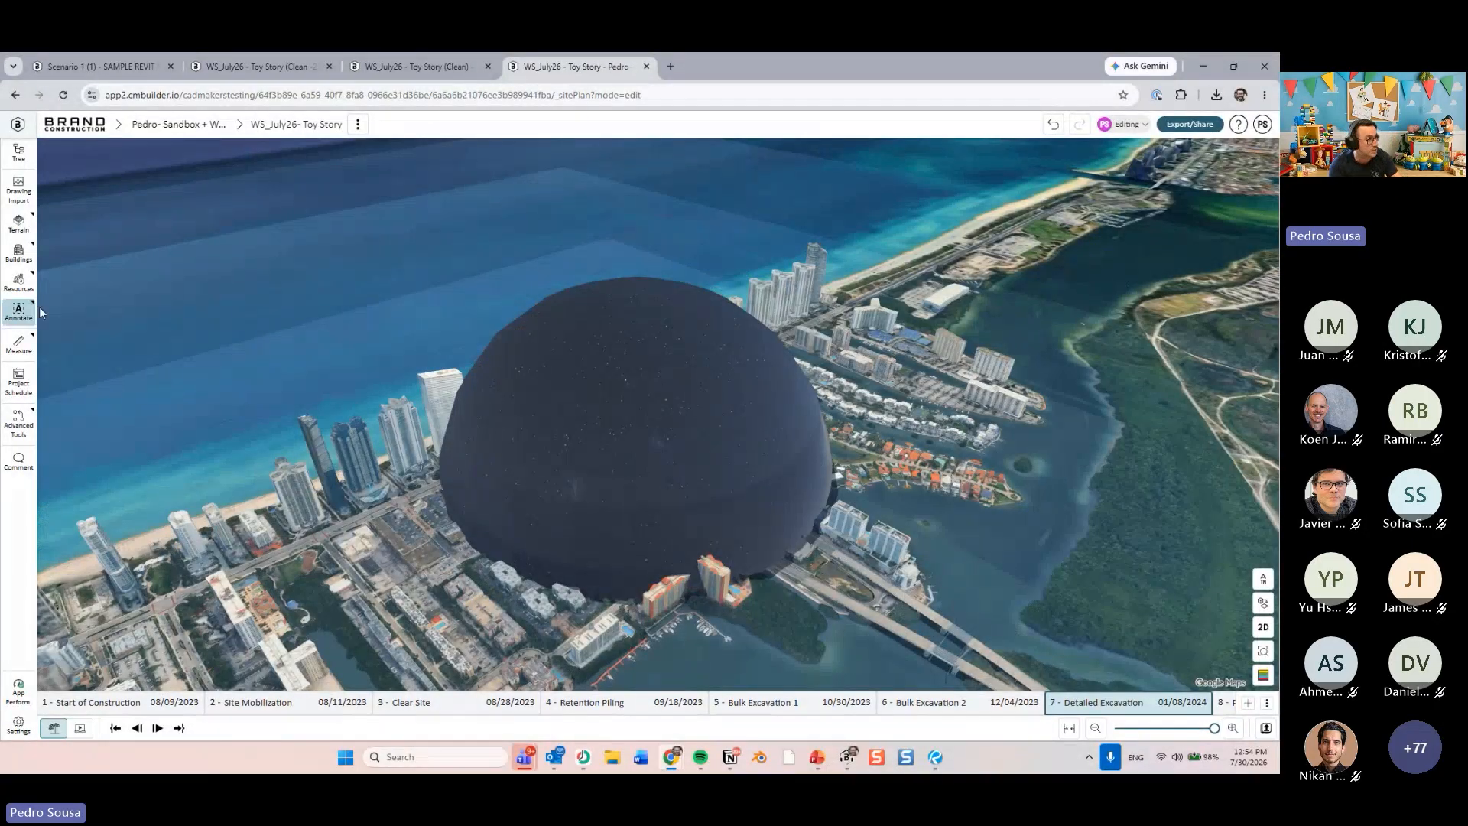
click(18, 281)
click(70, 306)
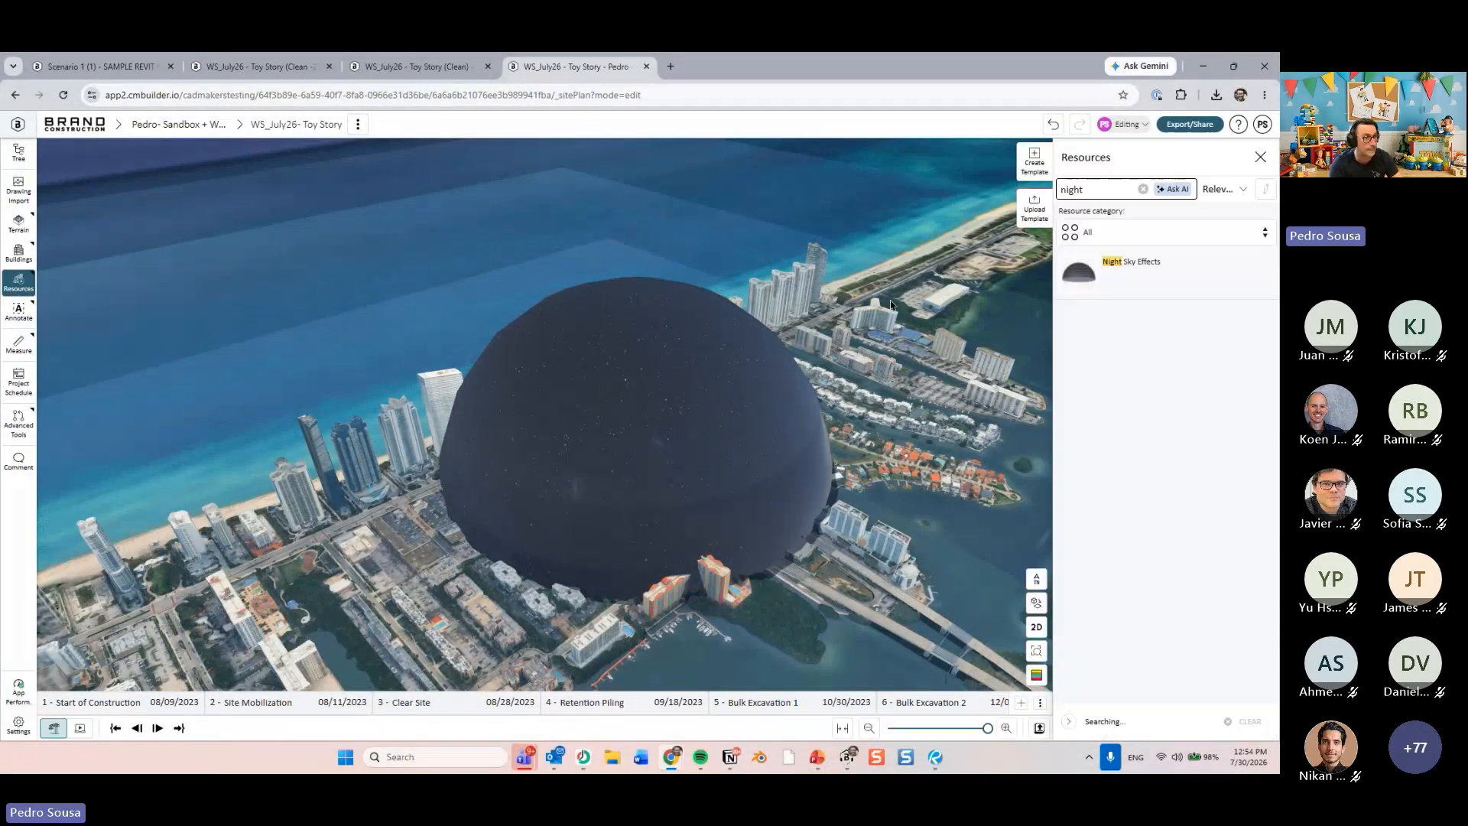
- Place a second Night Sky Effects dome over the city beside the existing one, and delete it
click(1120, 273)
scroll(627, 436, down, 4)
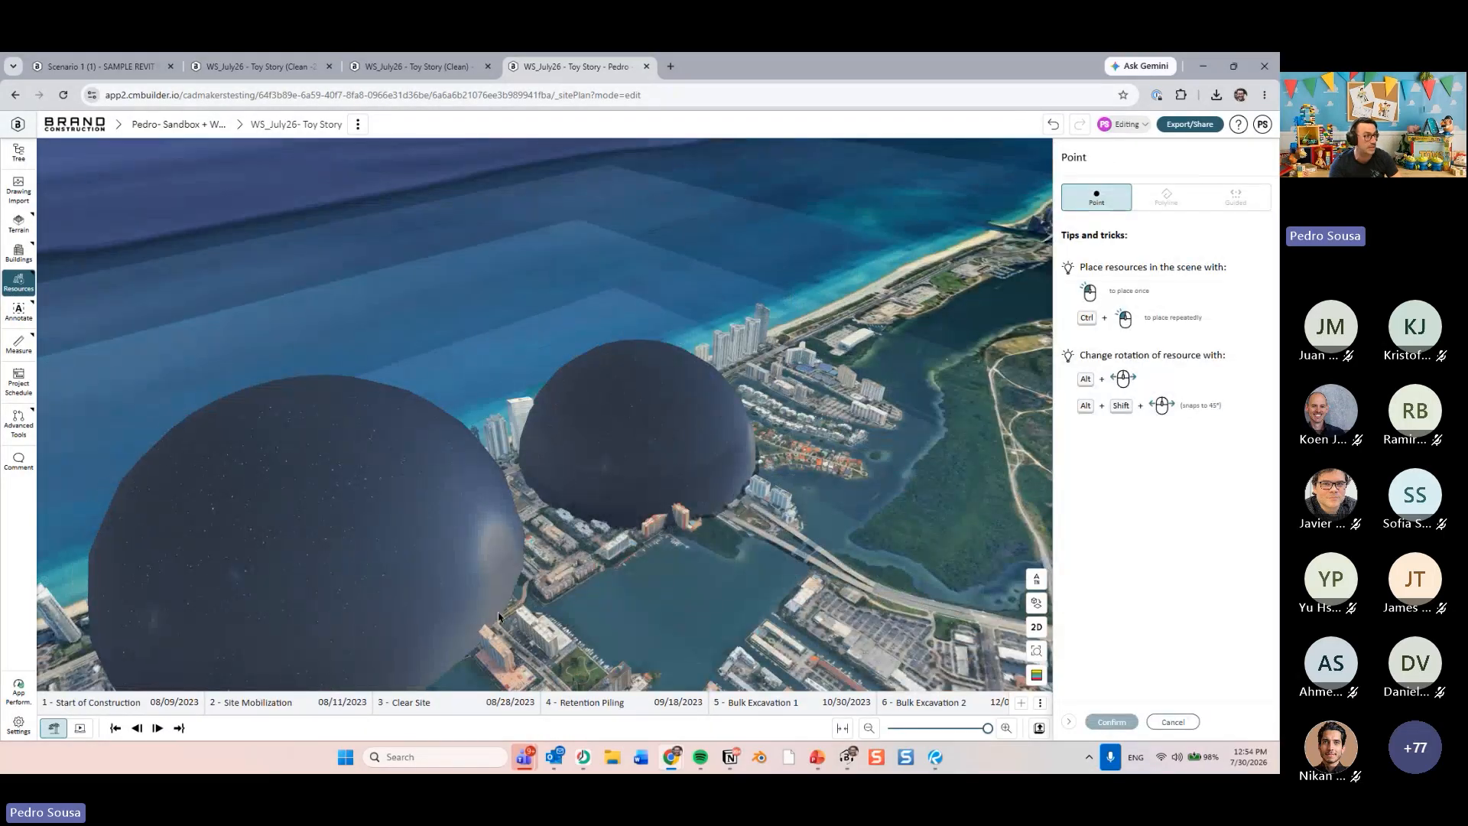
click(303, 603)
drag(302, 603, 458, 464)
drag(367, 482, 461, 490)
click(1109, 722)
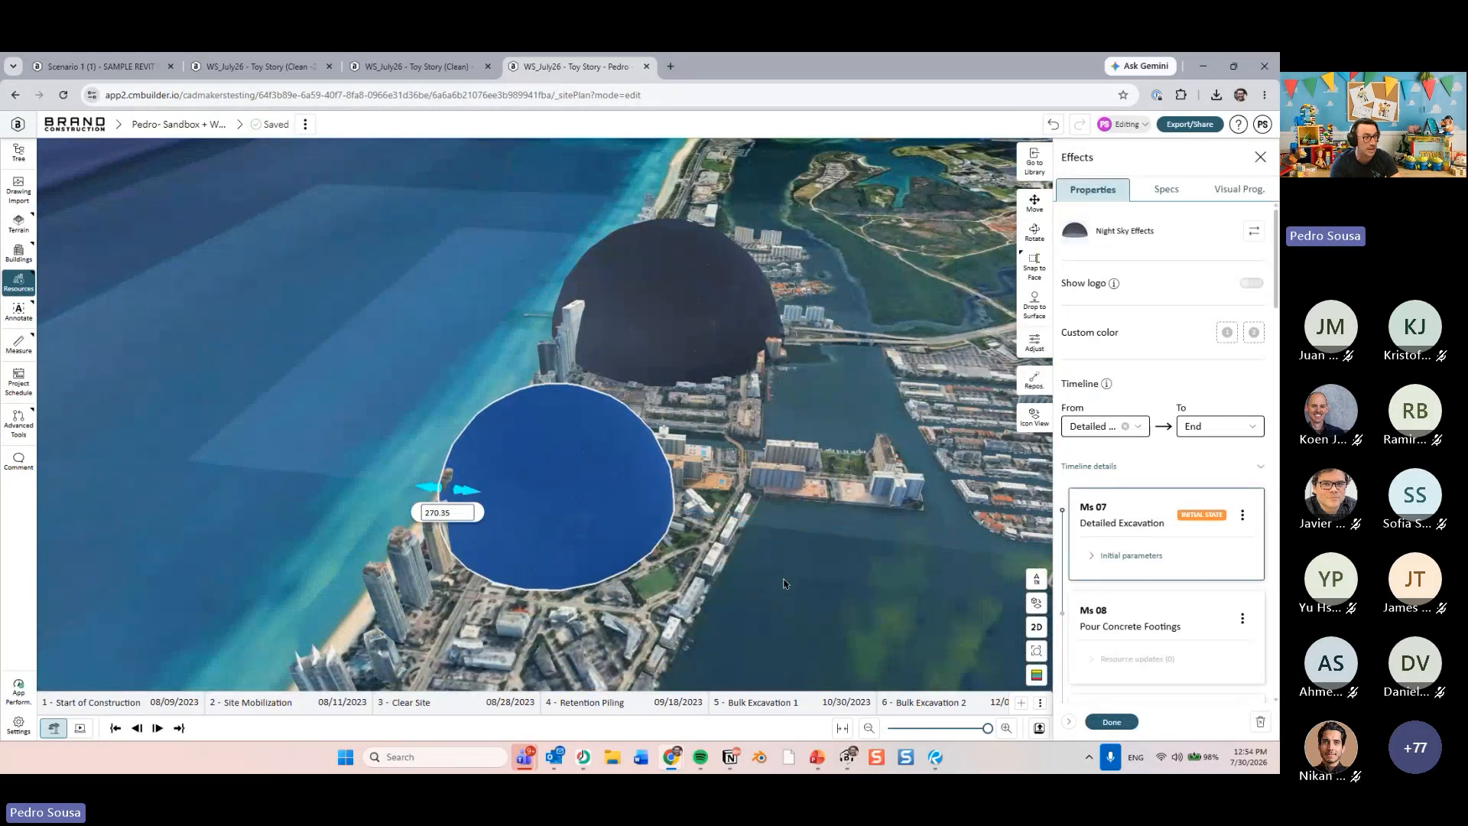
key(Delete)
key(Return)
- Examine the construction site inside the night dome, comparing the Bulk Excavation 2 and Detailed Excavation milestones
drag(606, 402, 568, 528)
scroll(568, 546, up, 3)
scroll(566, 546, up, 5)
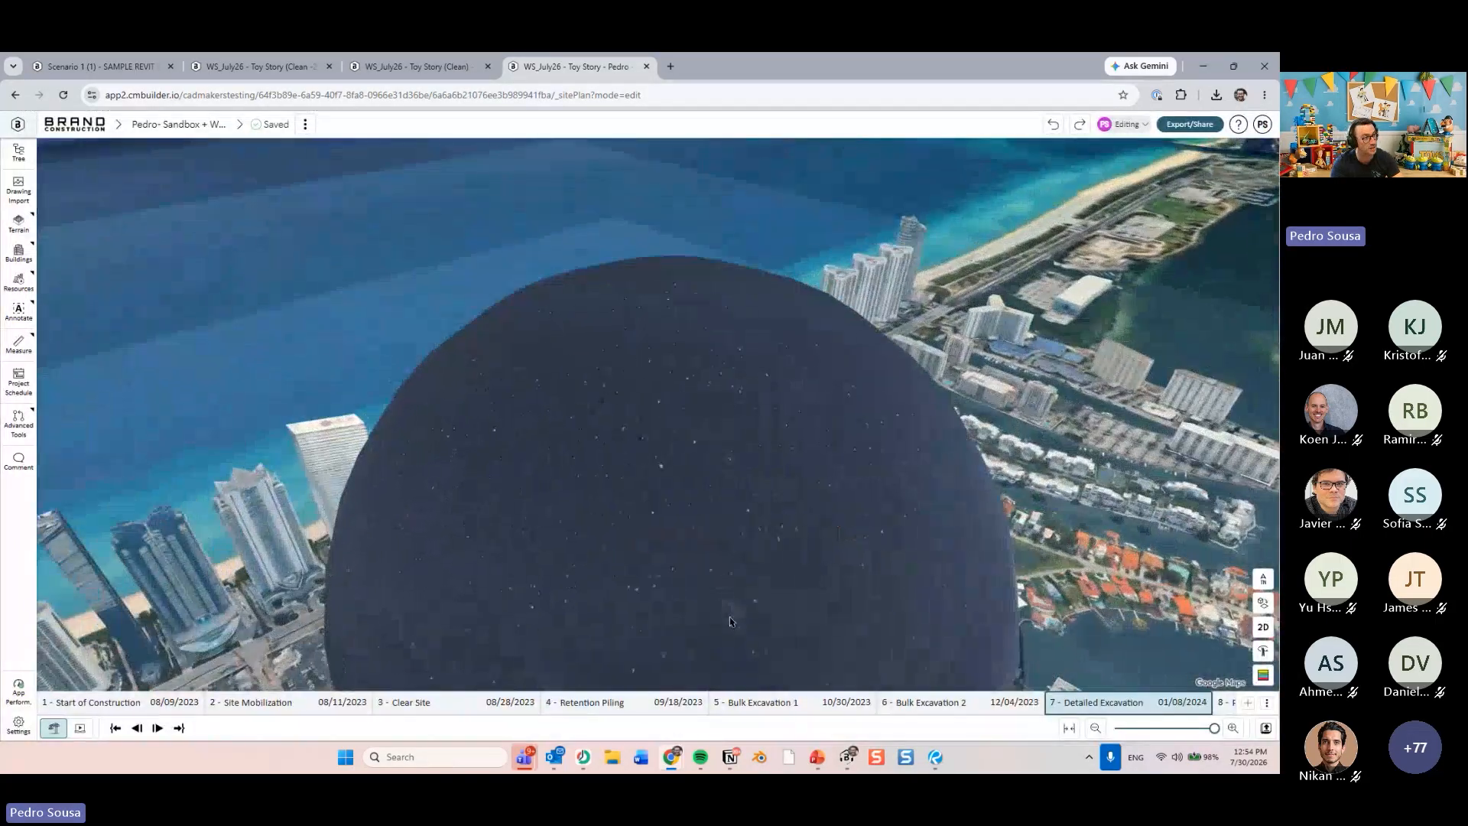
scroll(712, 534, up, 3)
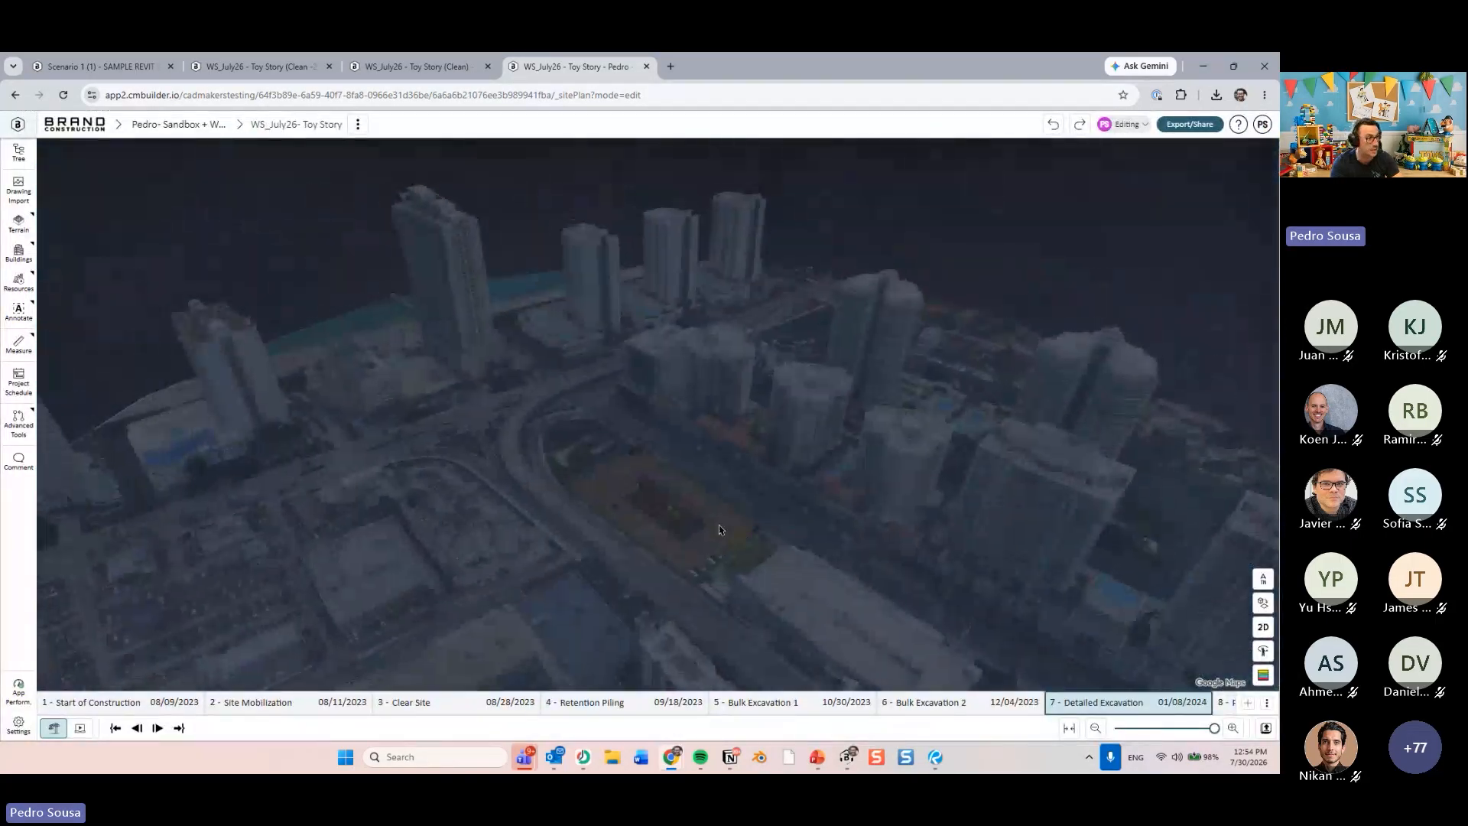
mouse_move(719, 524)
mouse_down()
mouse_move(635, 497)
mouse_move(1009, 657)
mouse_move(876, 614)
mouse_move(734, 593)
mouse_move(688, 564)
mouse_move(671, 601)
mouse_move(705, 507)
mouse_up()
scroll(877, 614, up, 3)
key(Left)
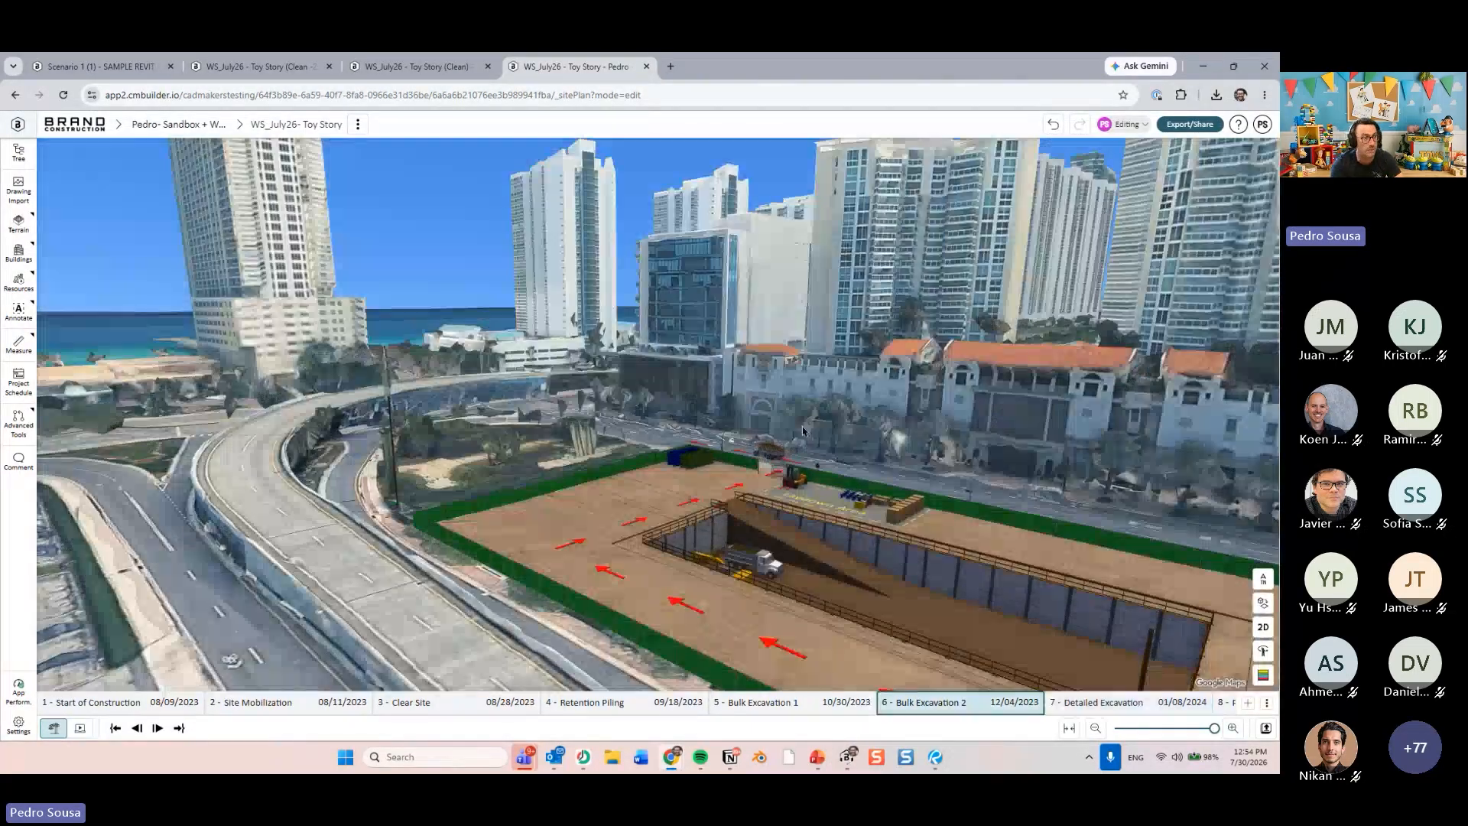
drag(803, 452, 738, 419)
key(Right)
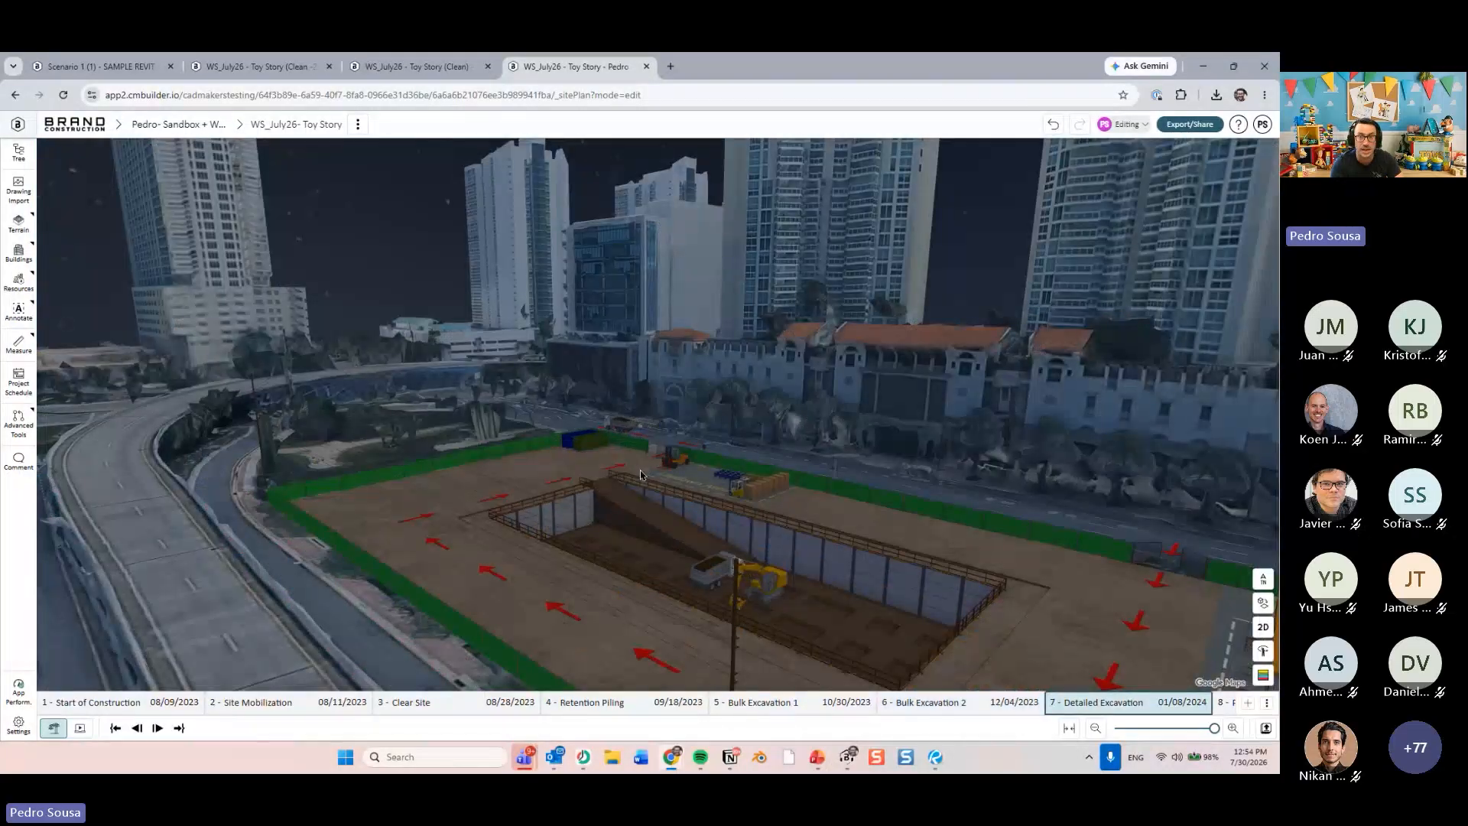
drag(634, 424, 670, 387)
scroll(678, 386, down, 2)
scroll(718, 468, up, 2)
drag(681, 501, 660, 532)
- Turn off Ground shadow in the graphics settings, inspect the excavation site, and turn Ground shadow back on
click(18, 724)
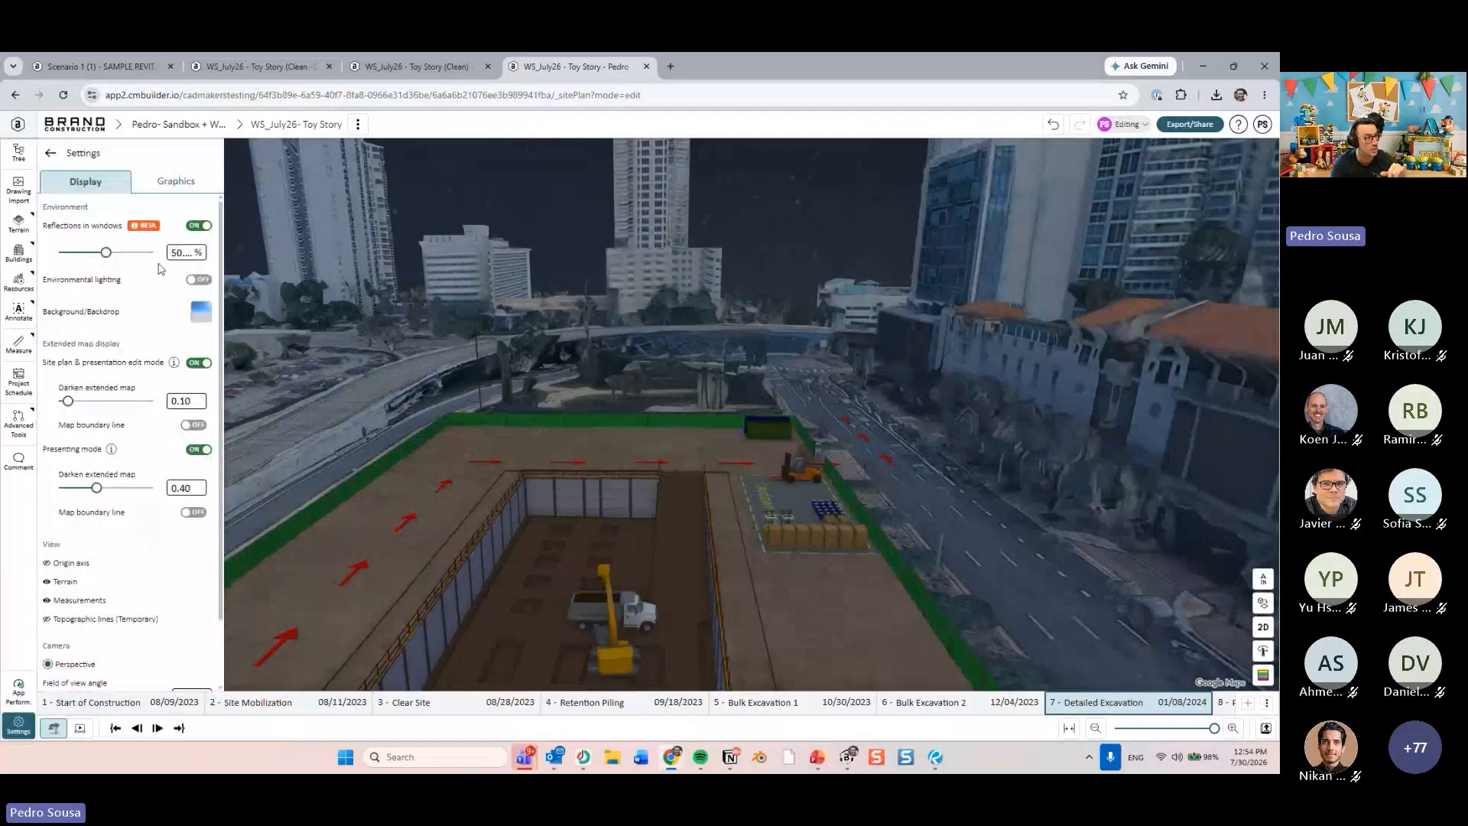
click(177, 183)
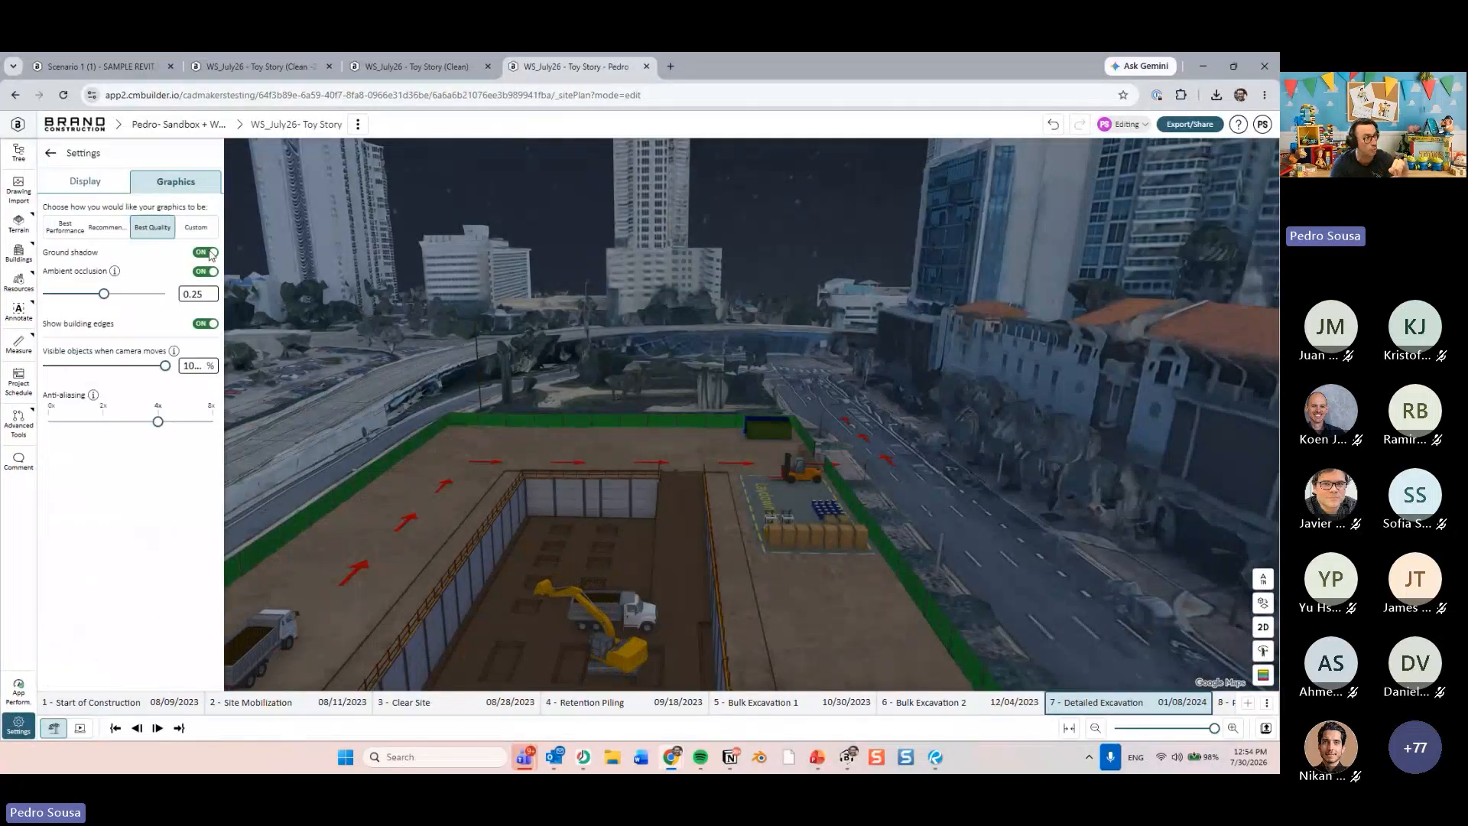
click(207, 253)
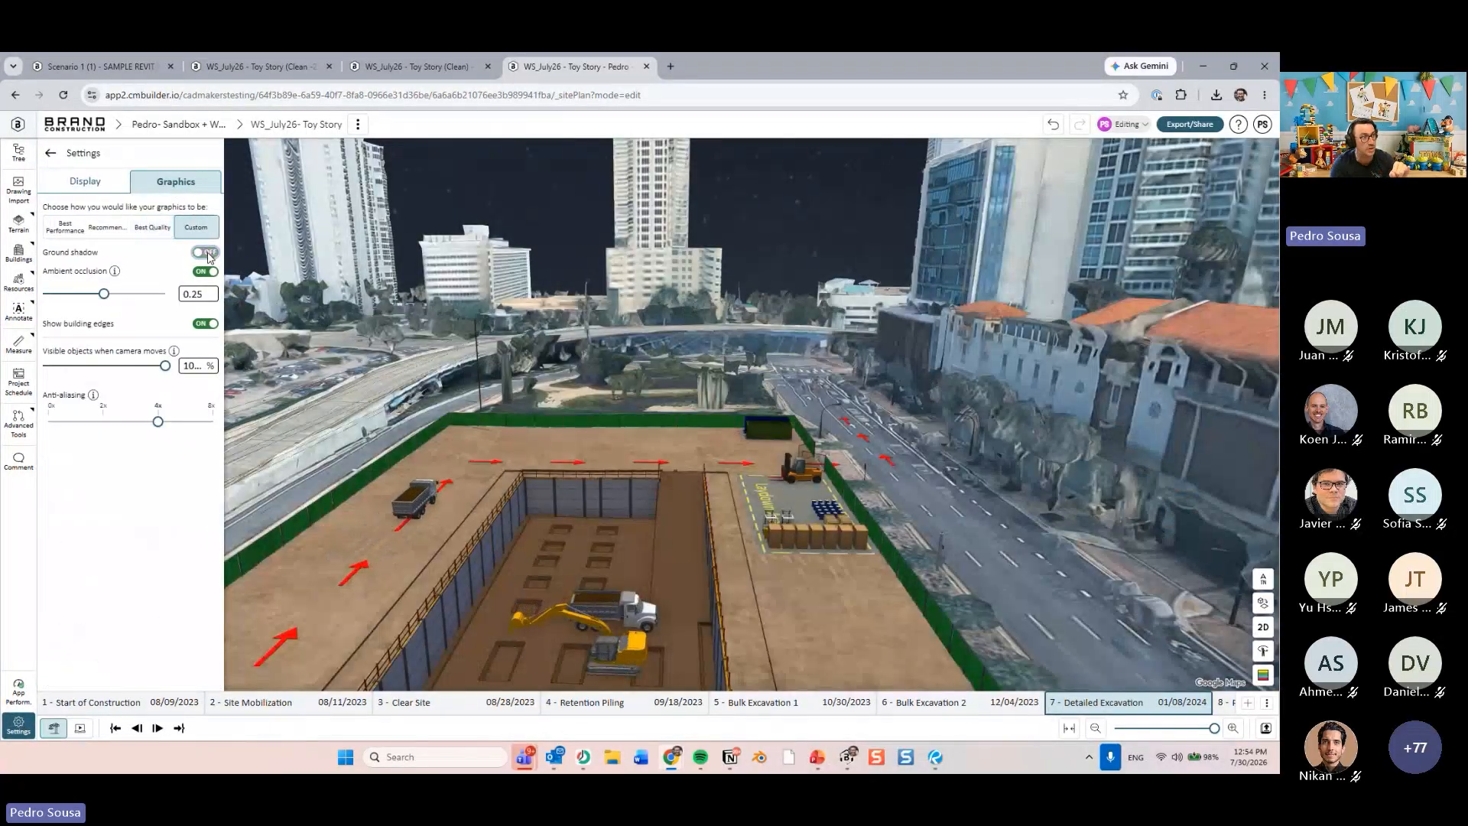
scroll(945, 273, down, 3)
drag(738, 539, 293, 391)
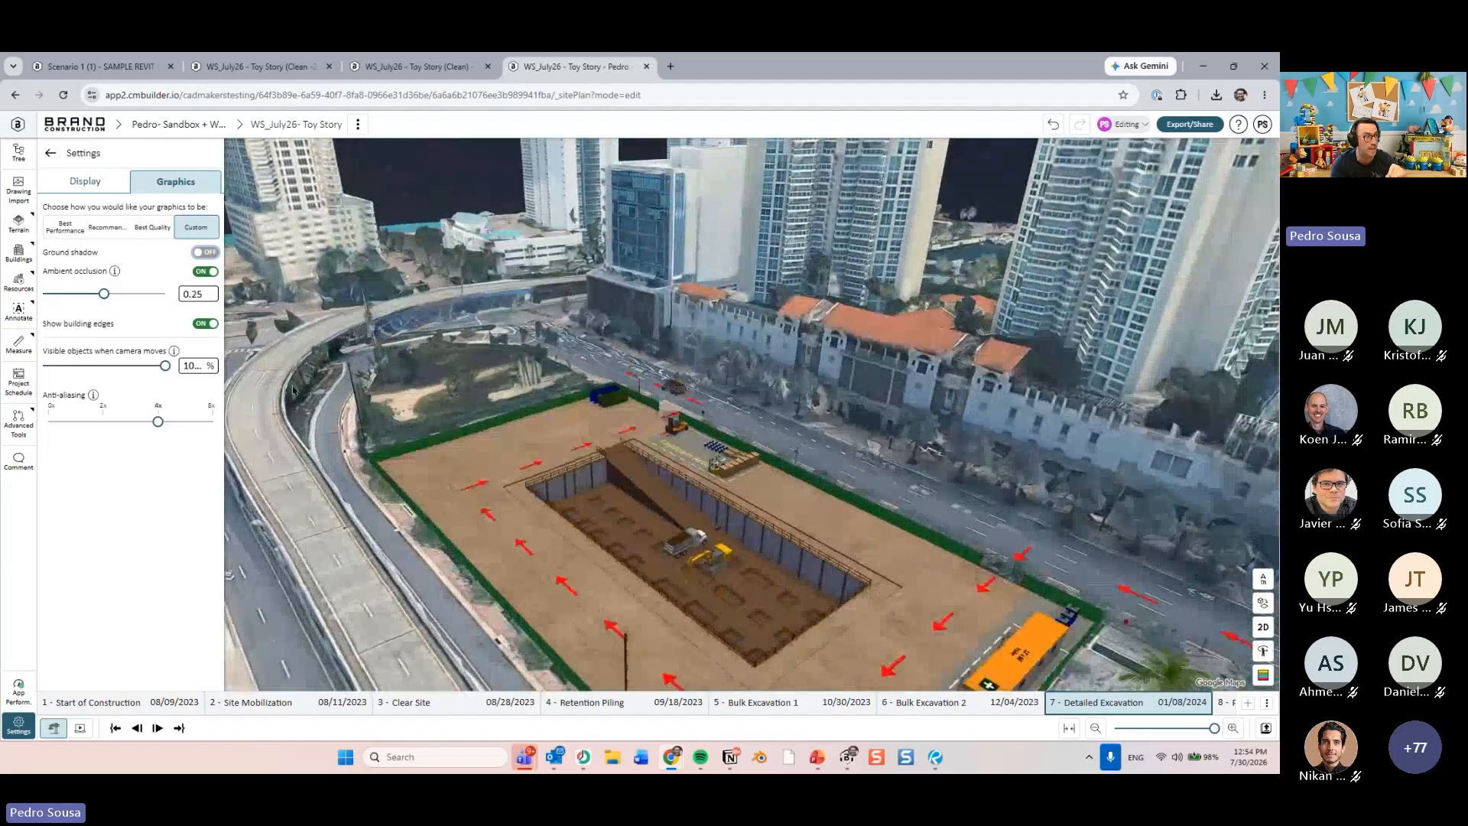
click(206, 253)
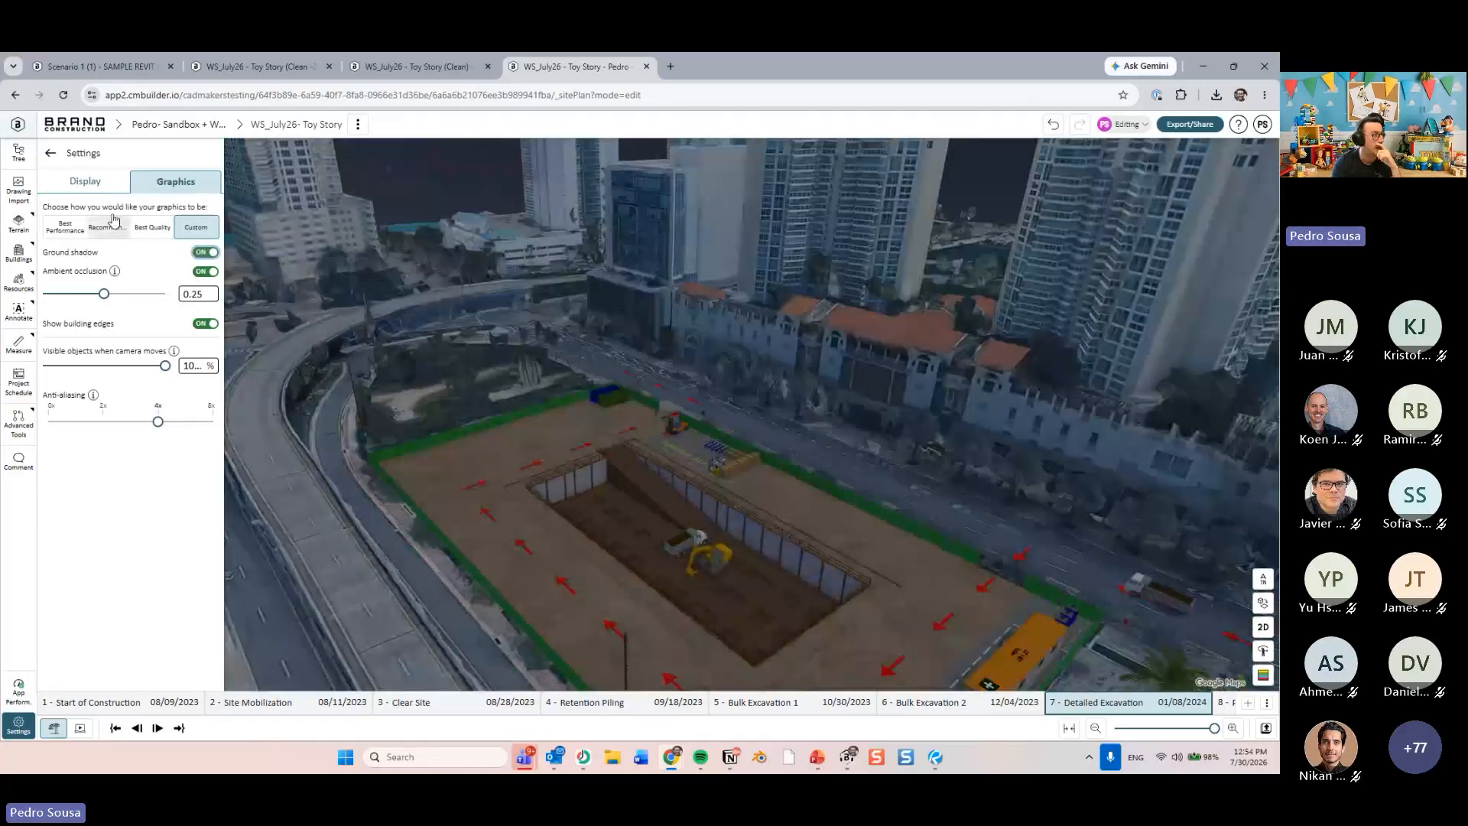
- Try the Bright Grey, Caribbean Mist, Tropical Blue and Desert Sand environmental lighting modes, and turn environmental lighting off
click(108, 184)
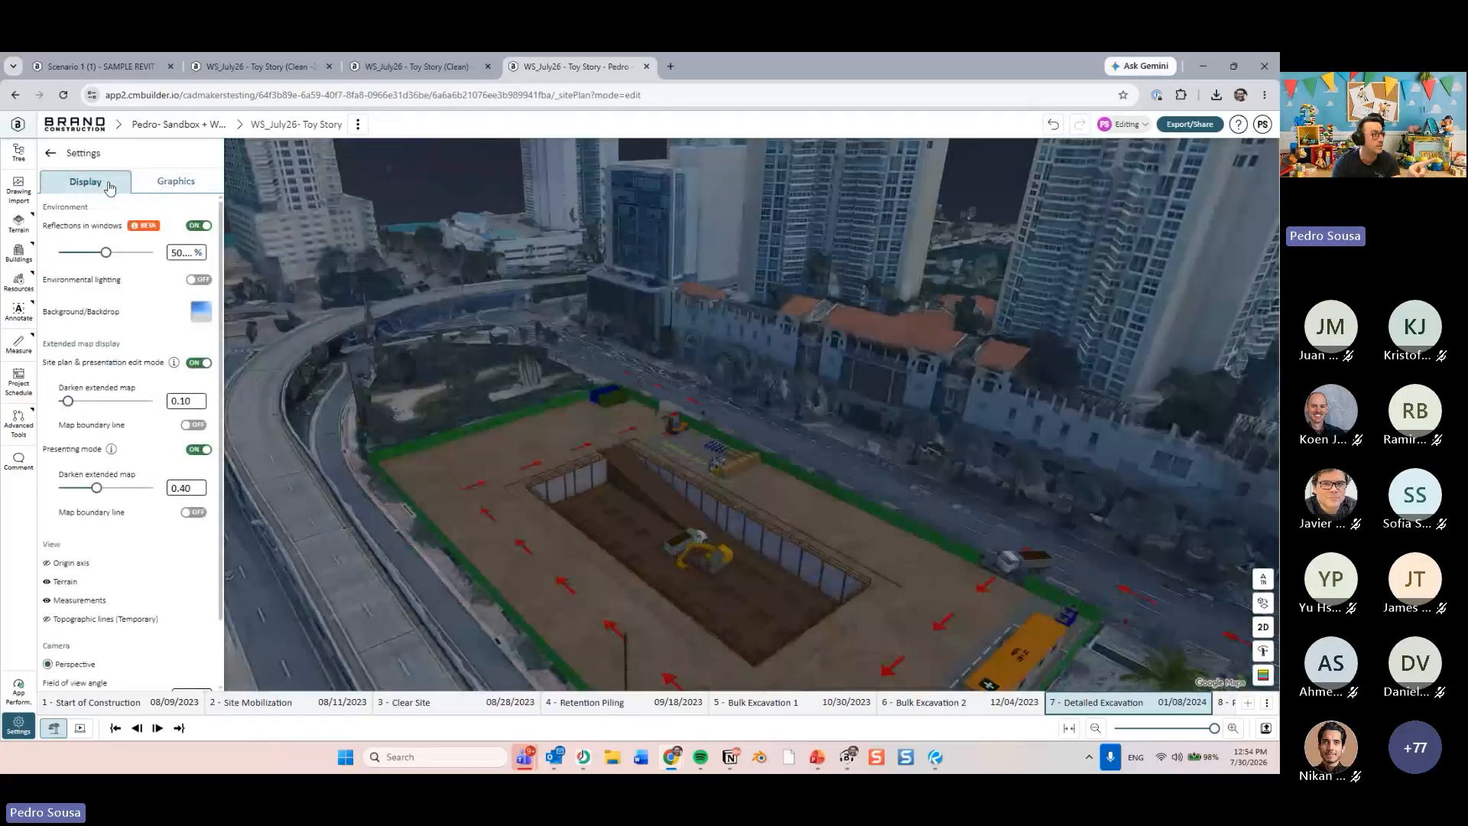
click(199, 279)
click(138, 360)
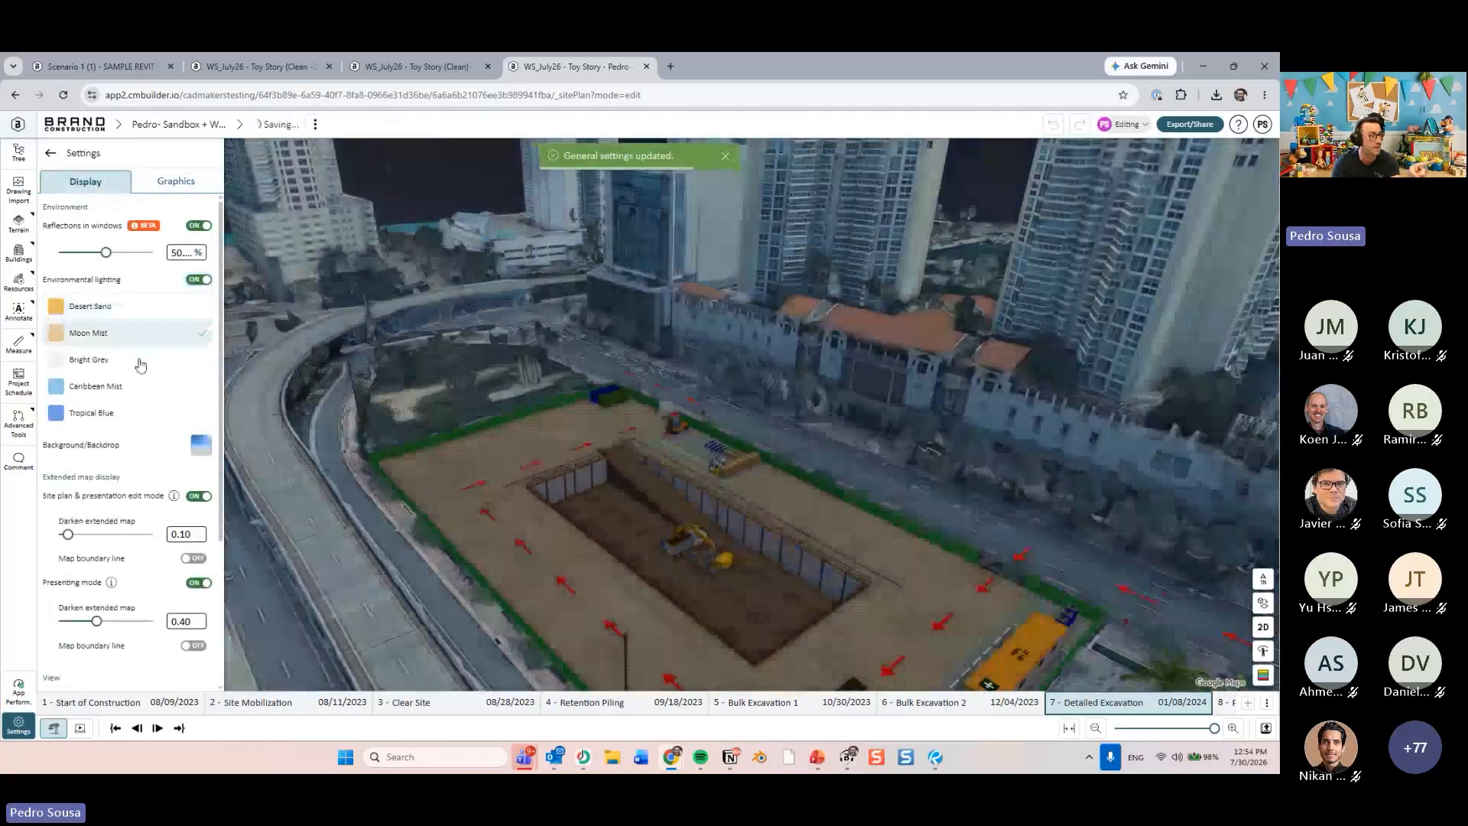
click(125, 390)
click(122, 411)
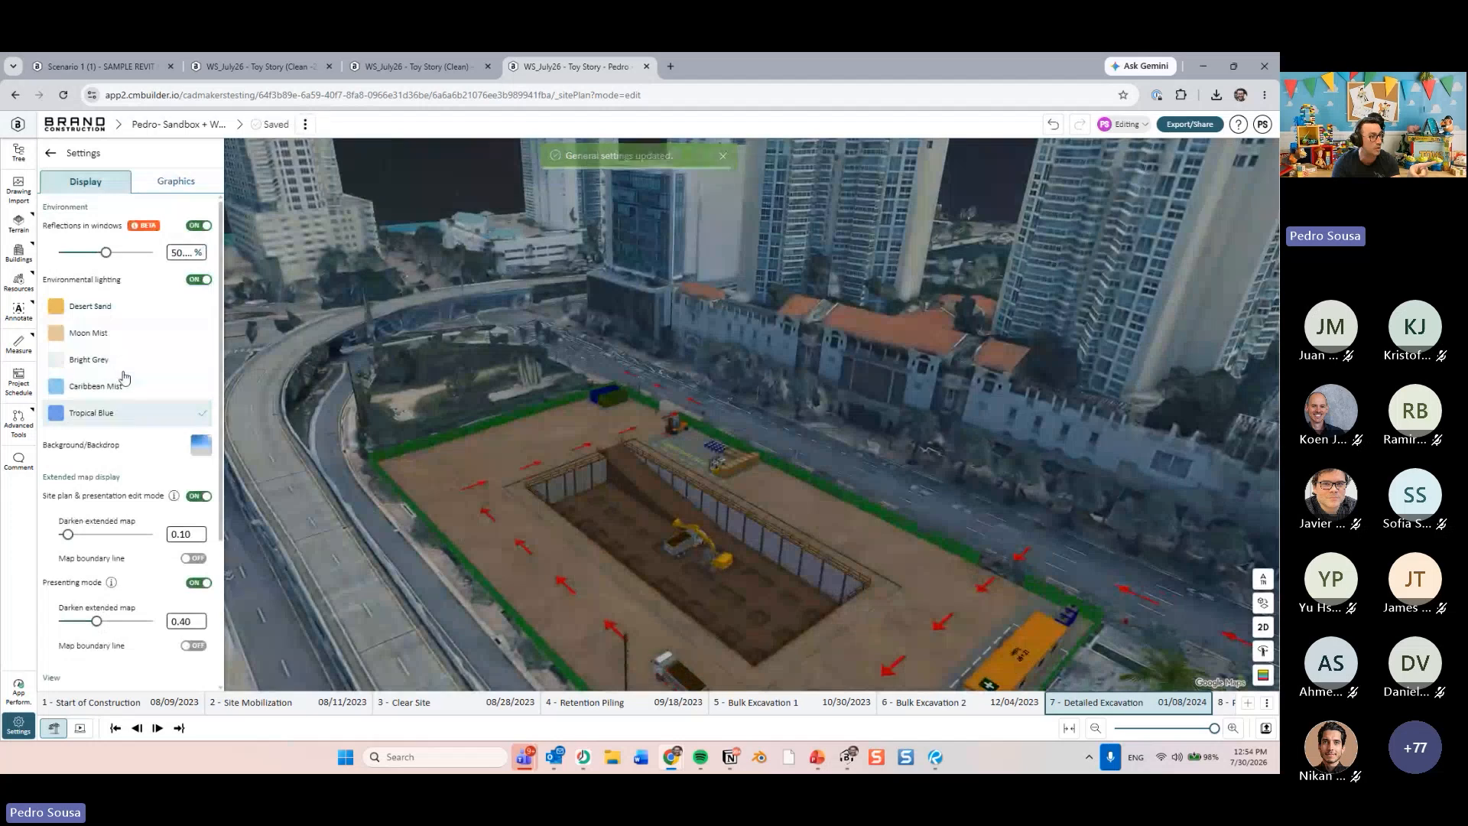
click(128, 308)
click(199, 279)
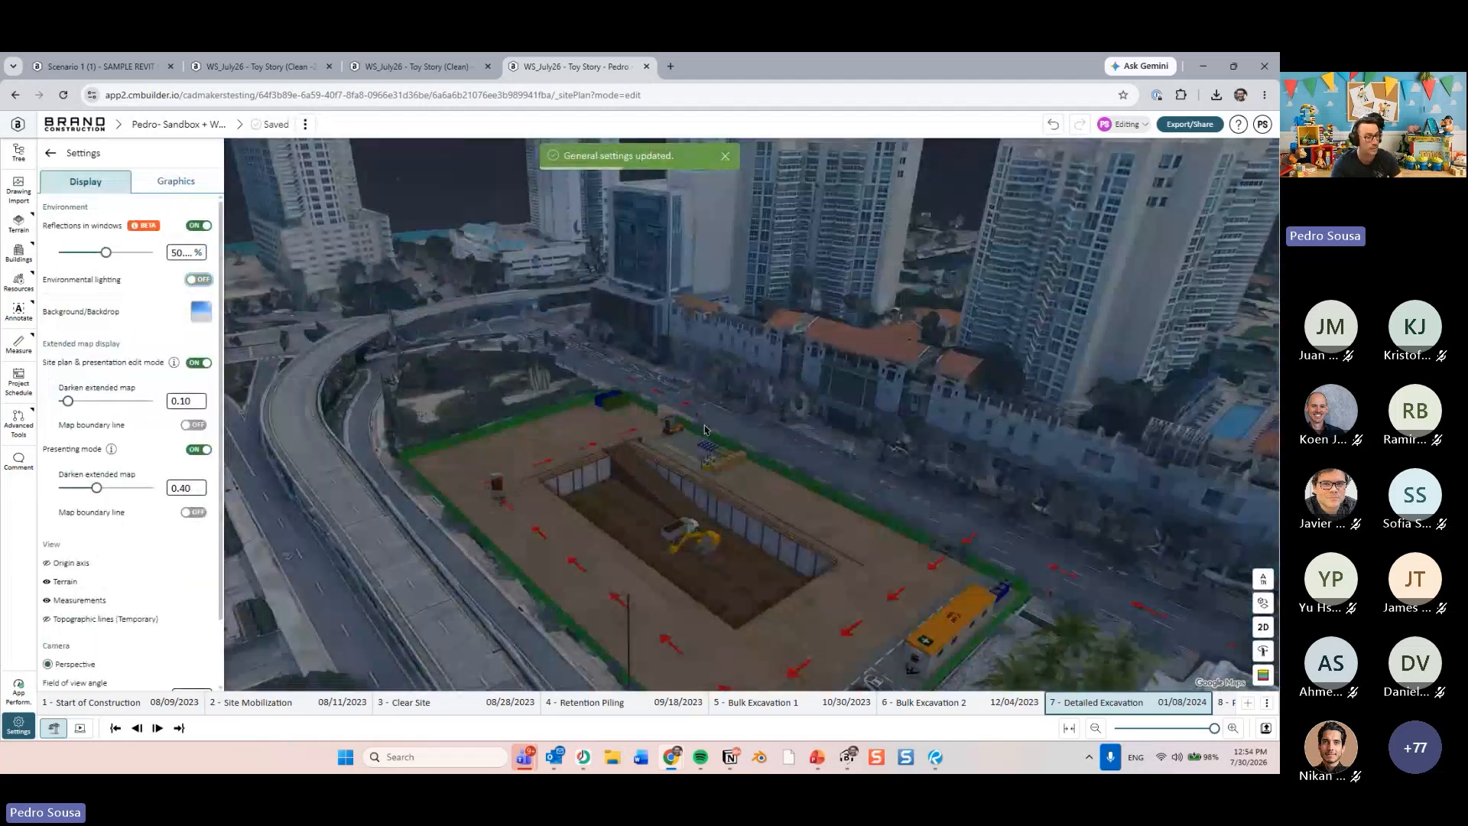
- Switch to the PowerPoint presentation and show slide 24, Façade Walls and Buildings
click(817, 757)
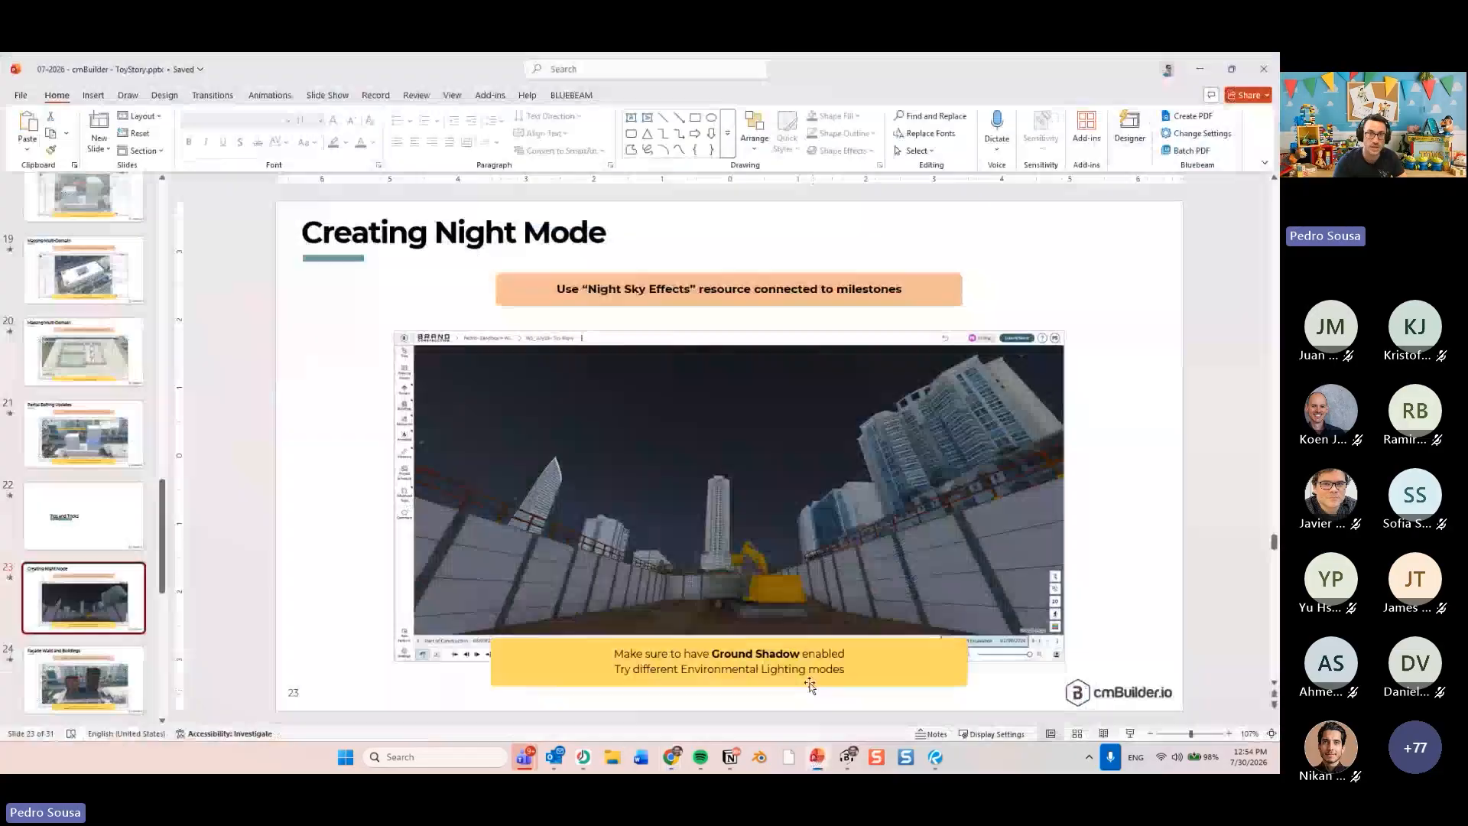
click(89, 676)
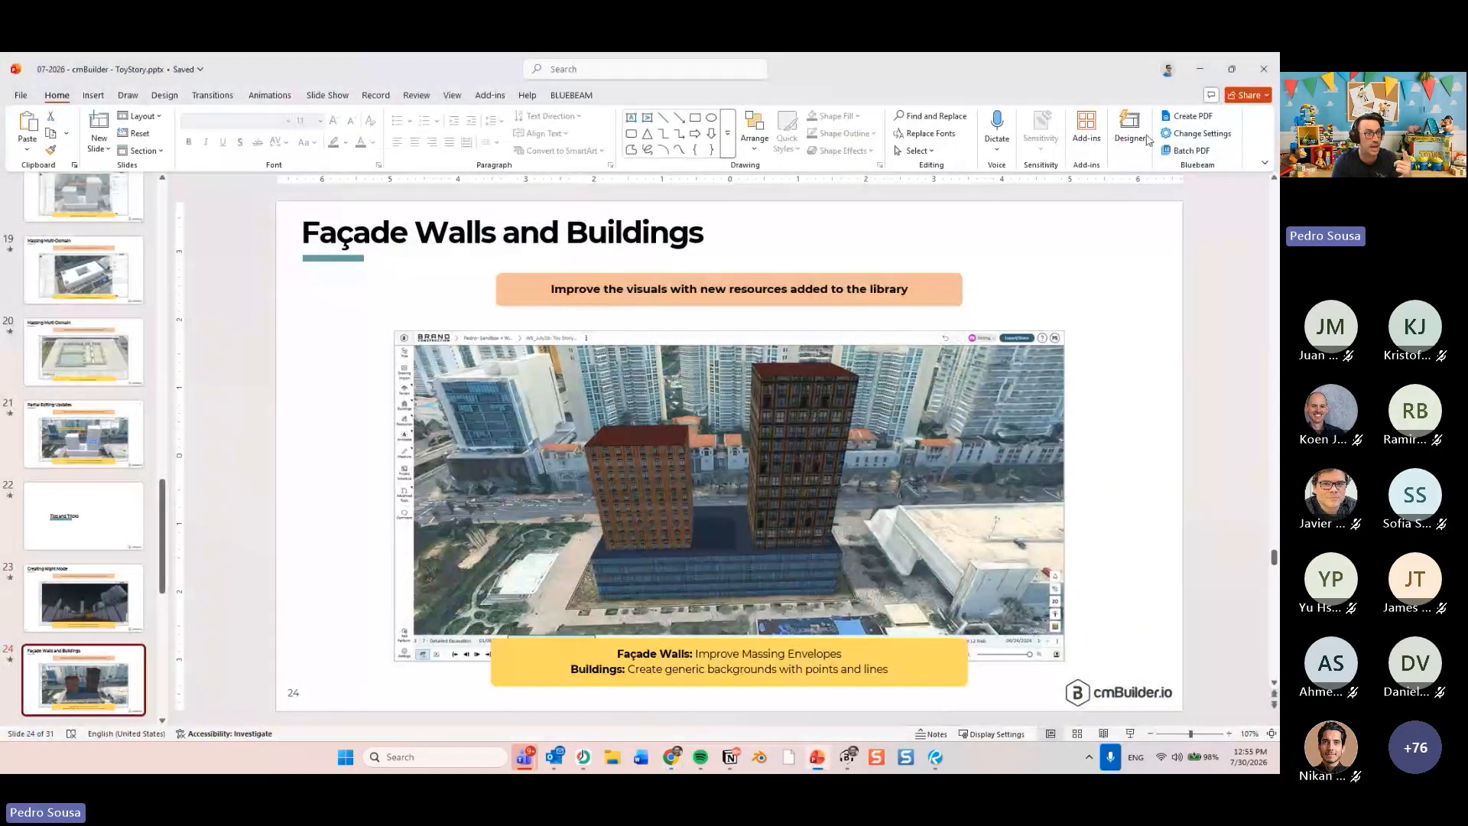
click(1200, 69)
- Switch to the Toy Story (Clean) project, show the Massing 1 milestone, and open the properties of the shorter tower's façade wall
middle_drag(618, 433, 592, 457)
scroll(592, 457, down, 8)
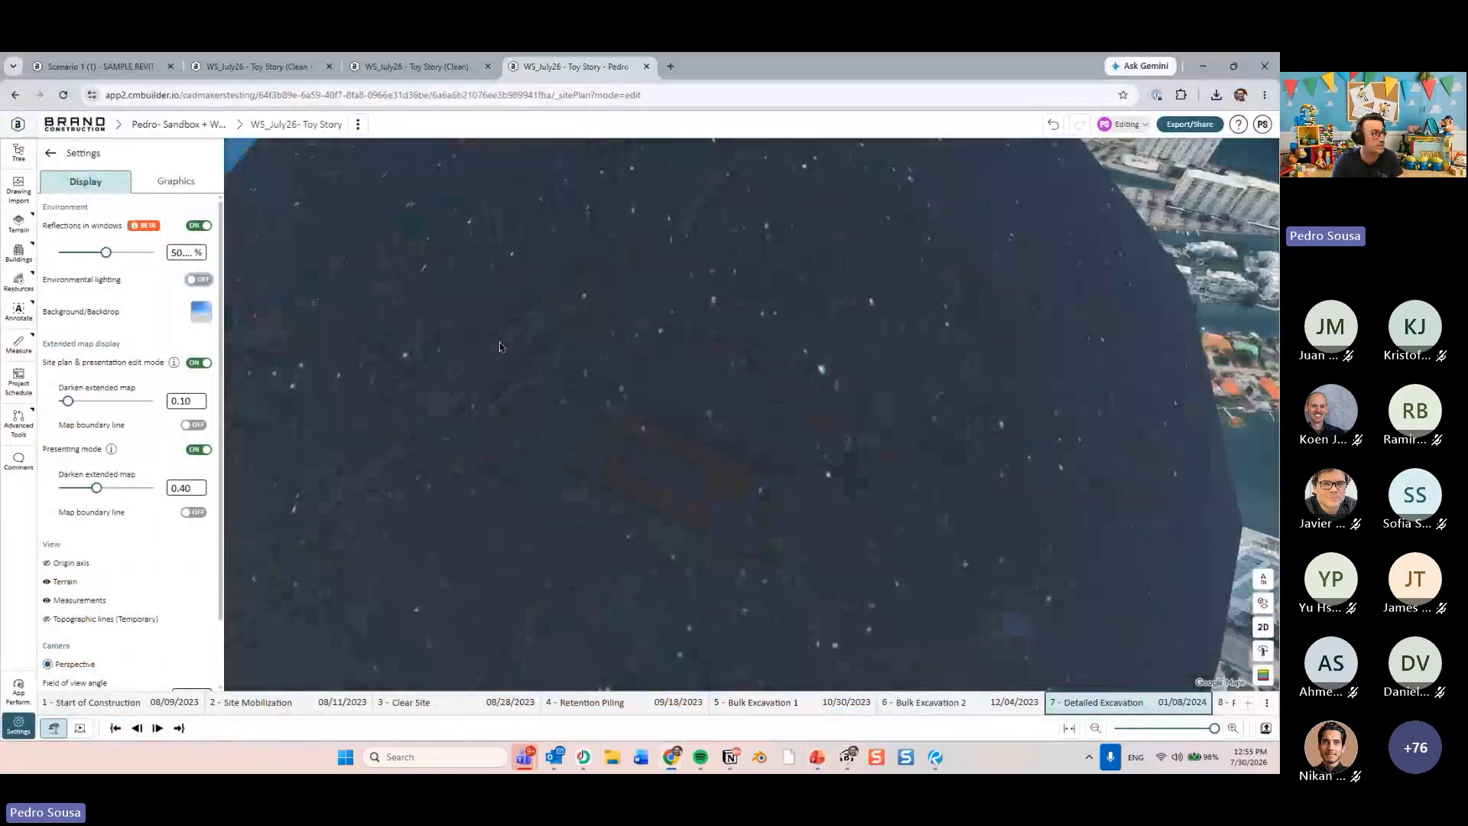
click(440, 67)
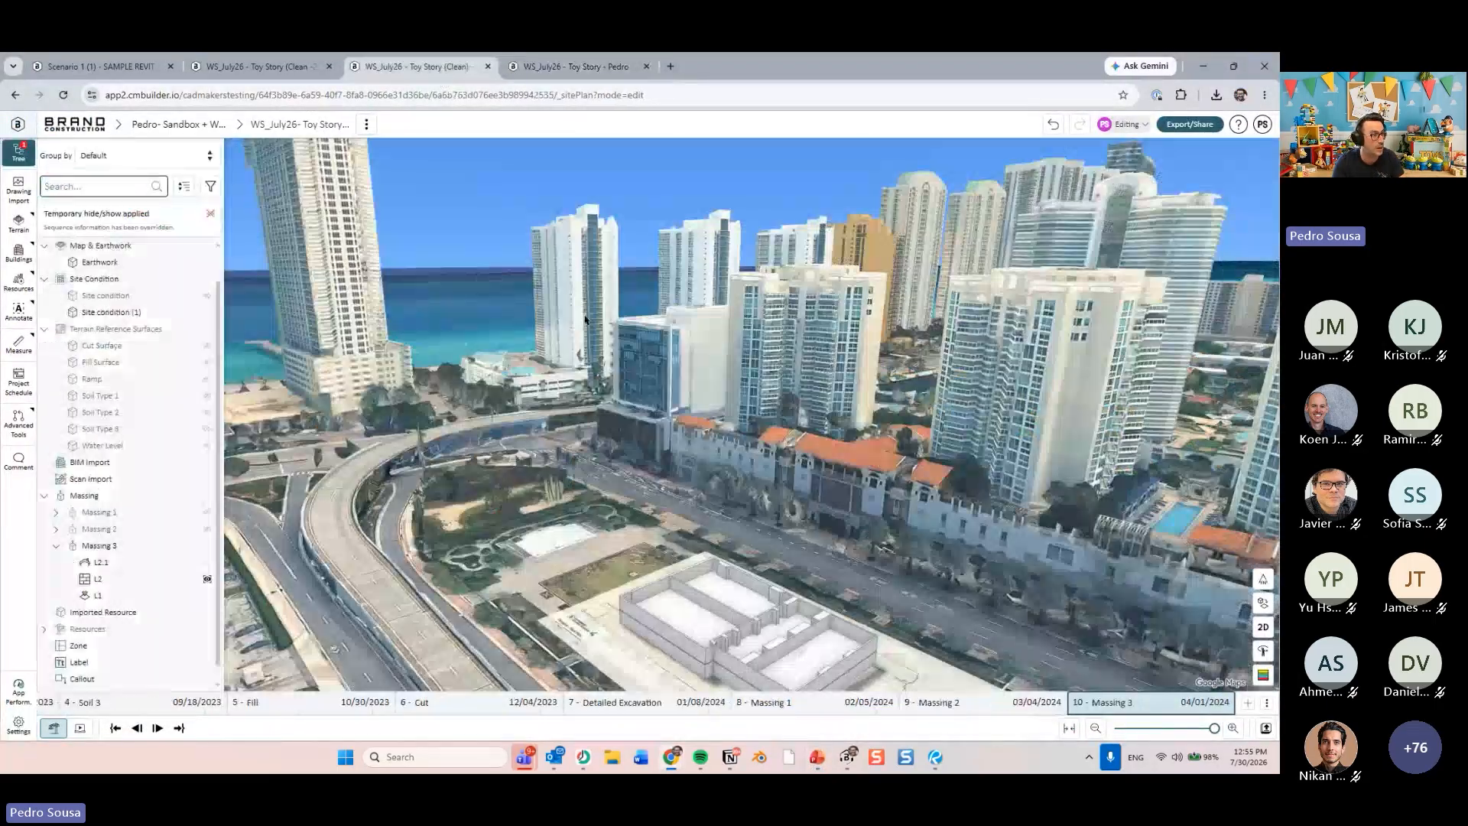
key(Left)
key(Left)
middle_drag(752, 508, 539, 489)
click(528, 383)
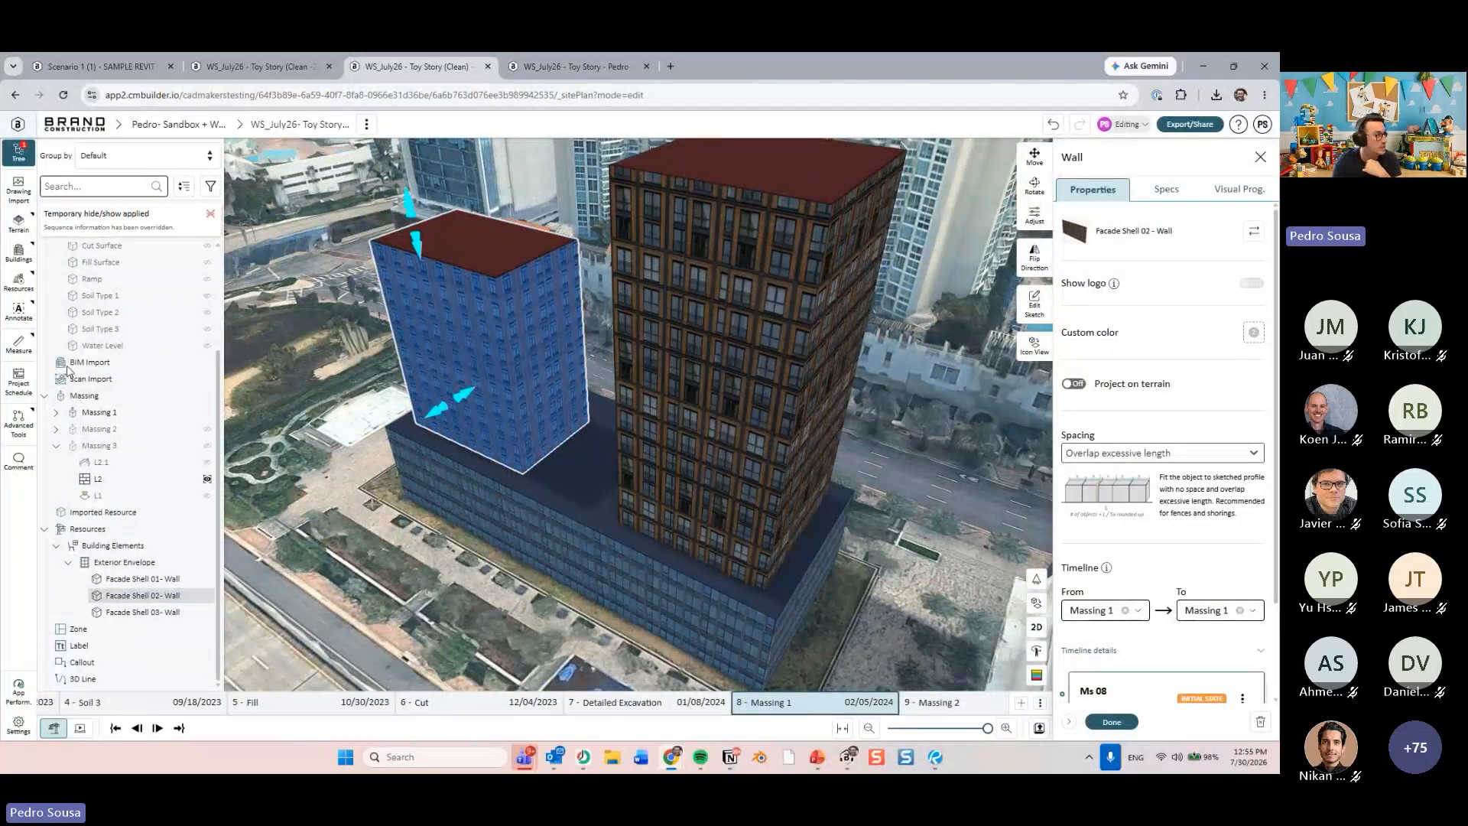
- Browse the façade shell walls under Exterior Envelope in the Building Elements resource category
click(16, 280)
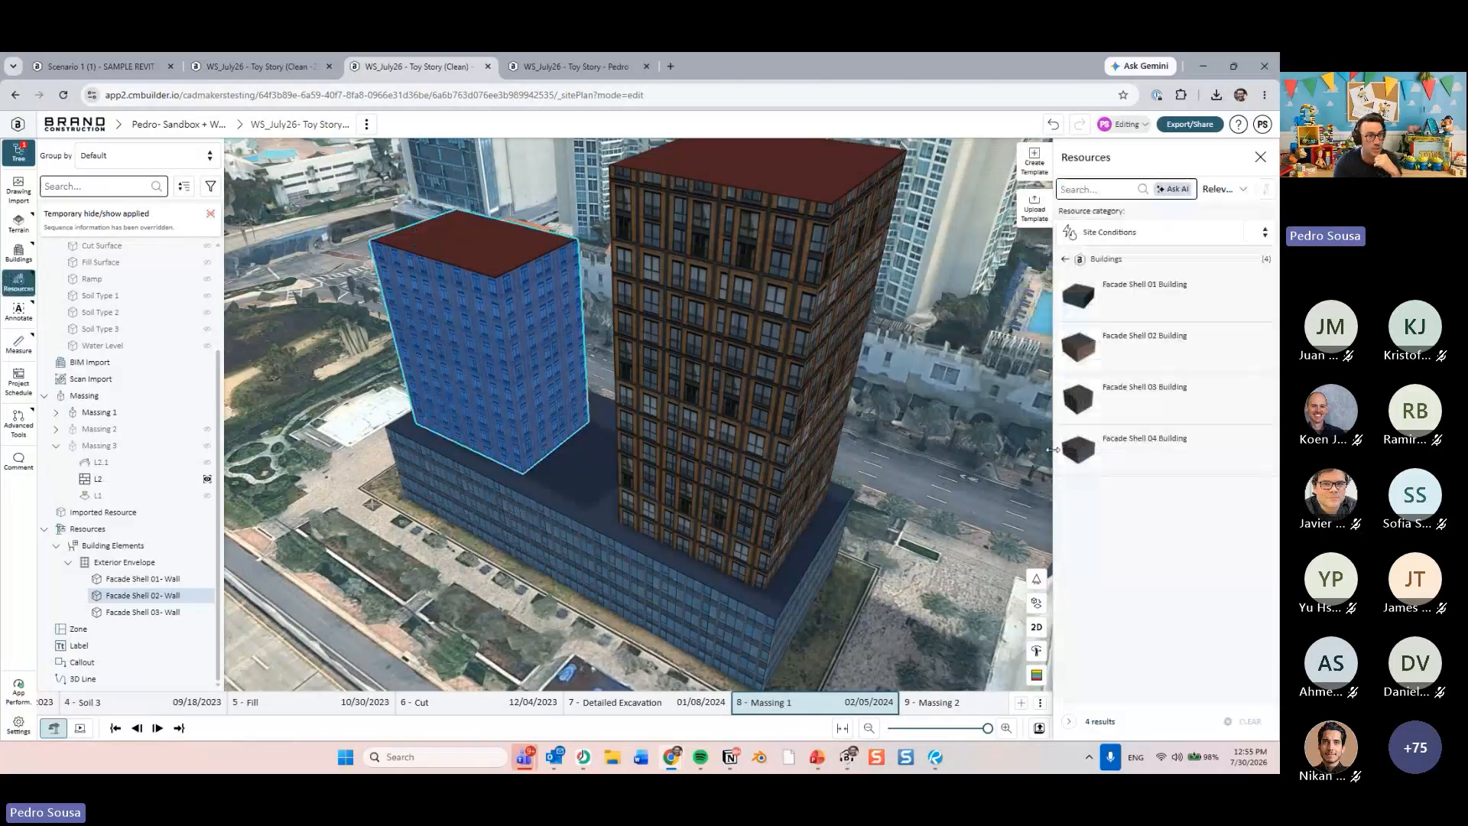
click(1106, 234)
click(1106, 283)
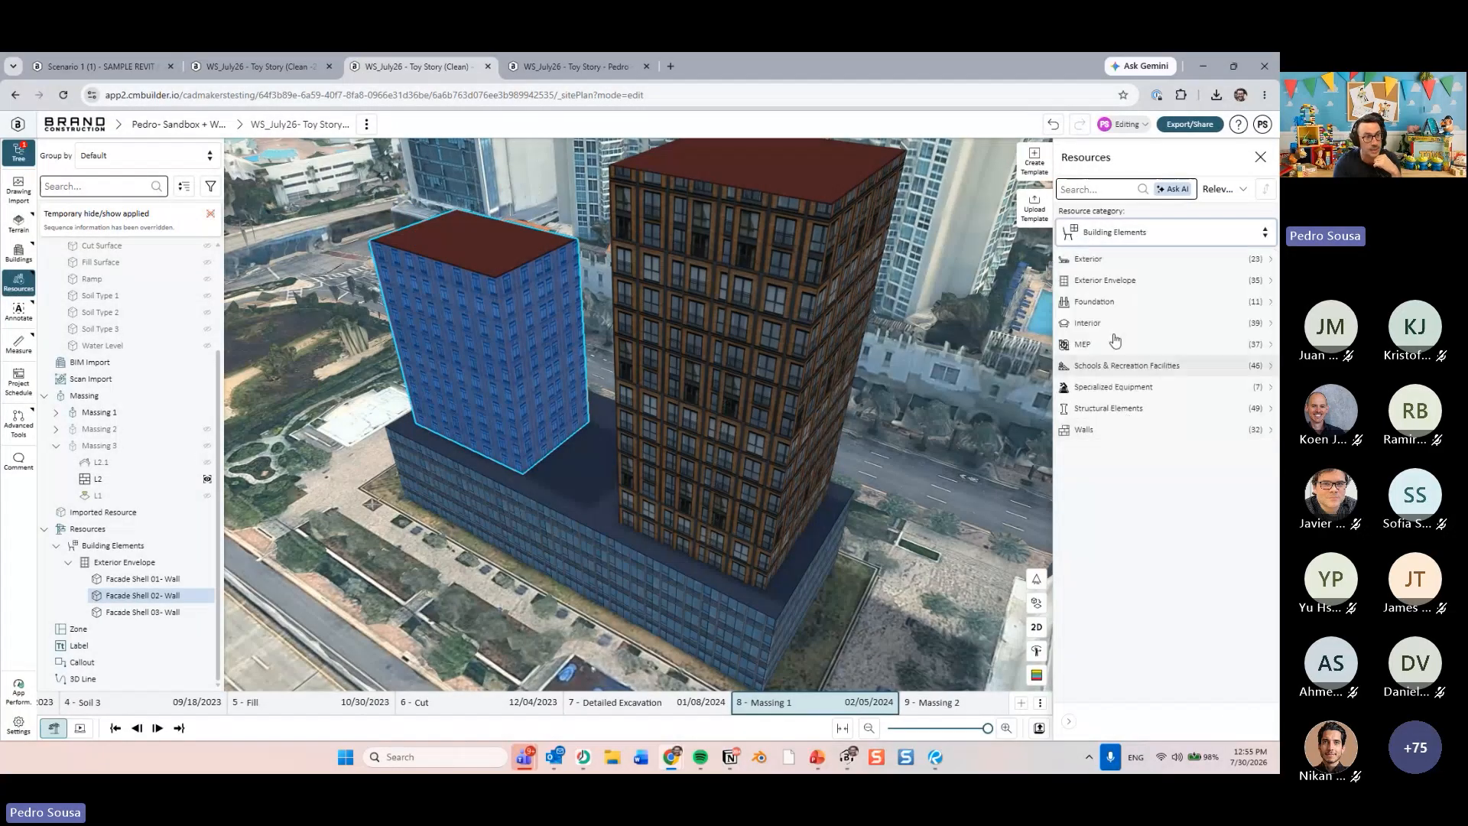
click(1106, 281)
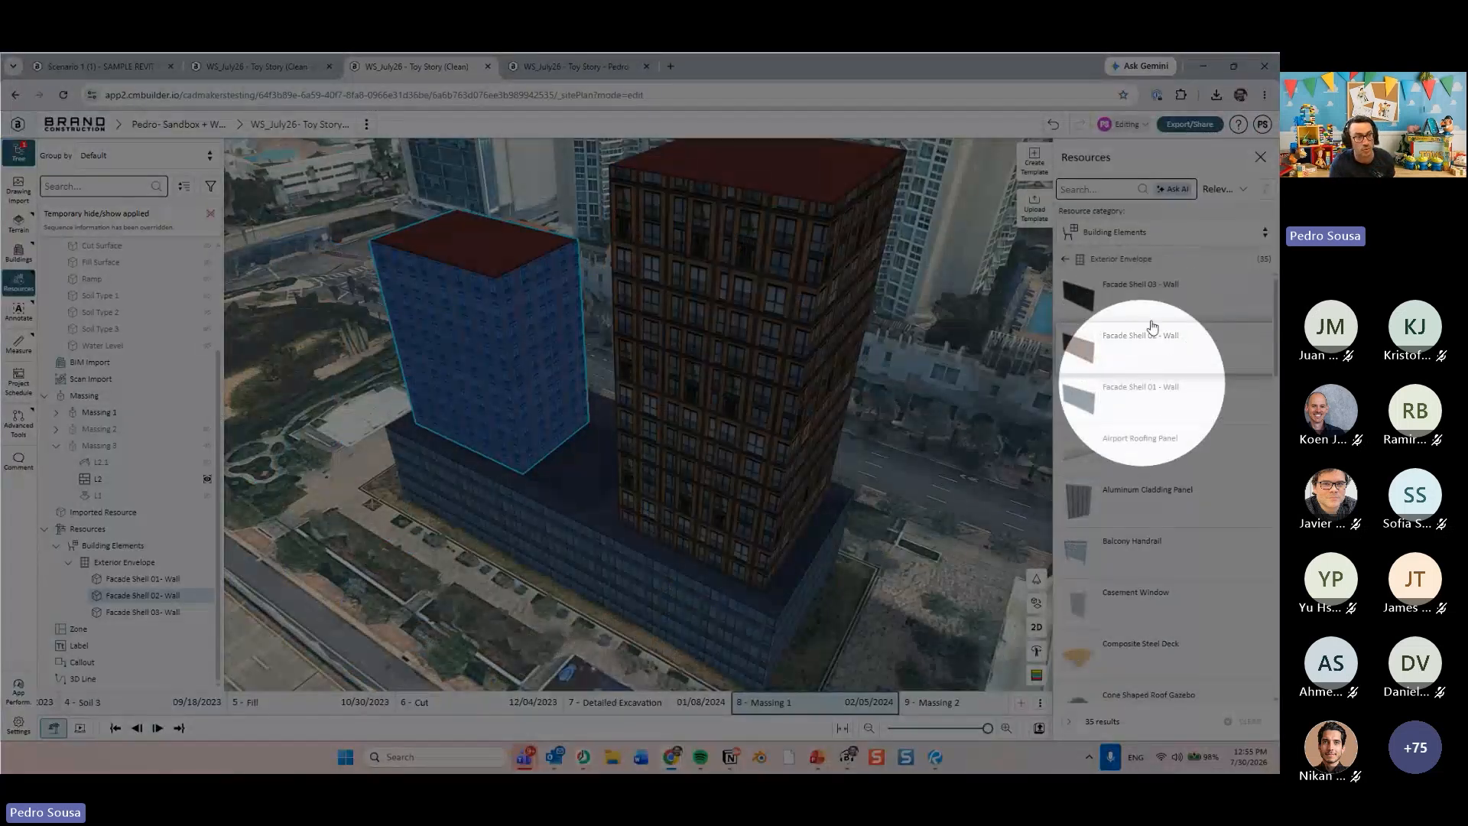
scroll(1132, 382, down, 8)
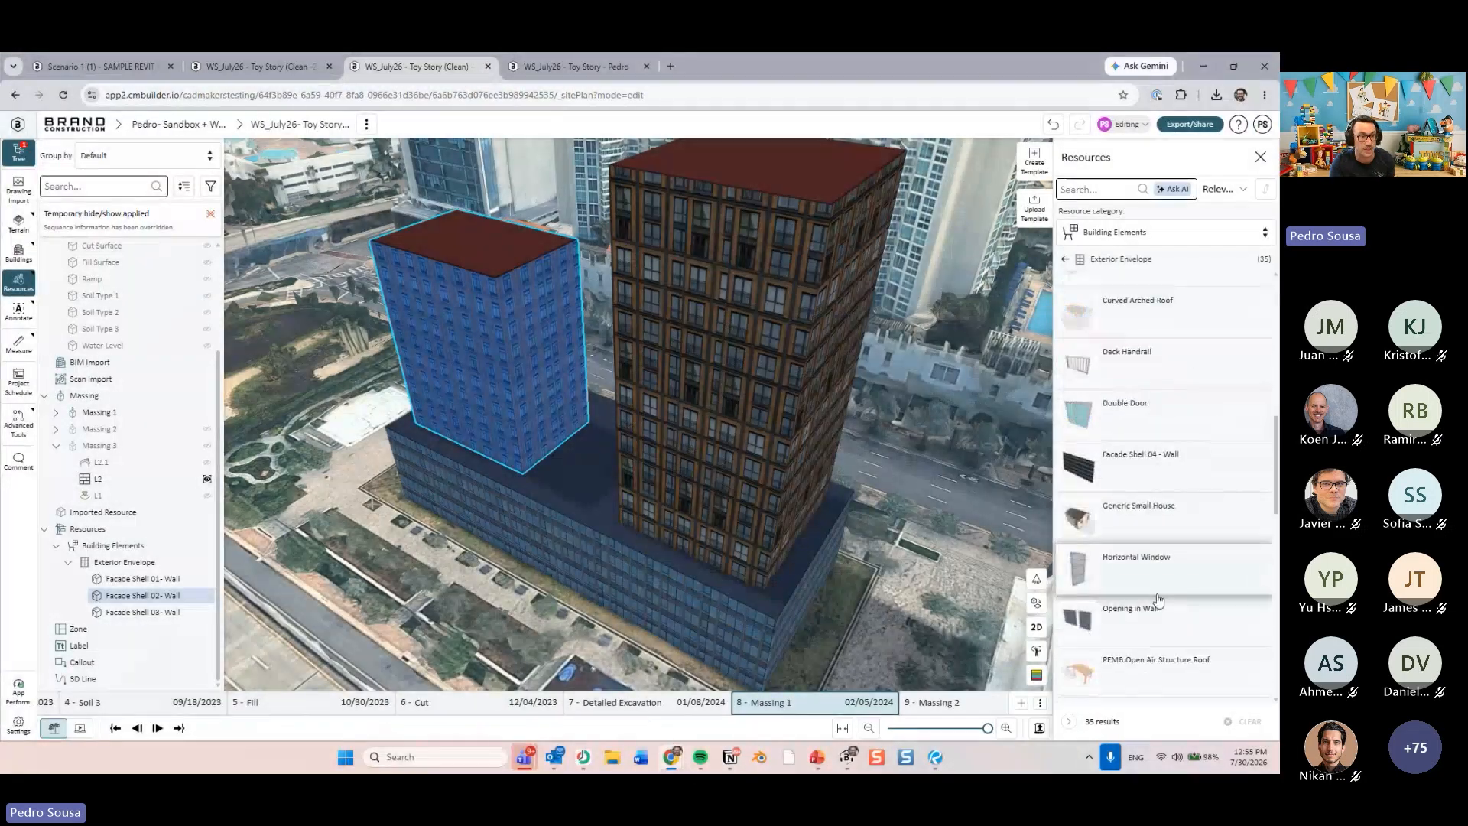
scroll(589, 451, up, 4)
- Open the sketch of the shorter tower's Facade Shell 02 wall to examine its outline, and exit without changes
middle_drag(589, 459, 728, 455)
click(642, 428)
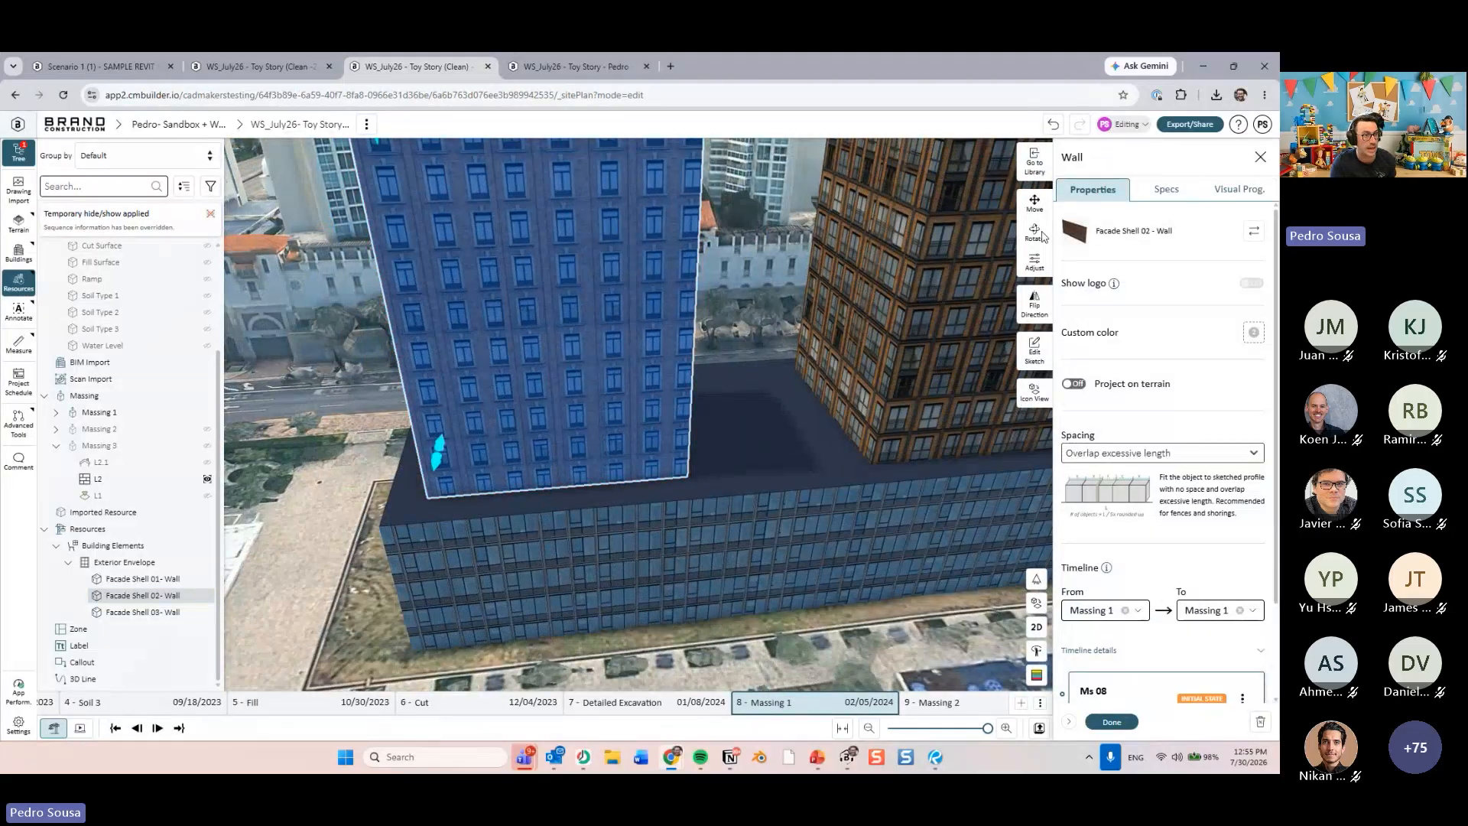
click(1035, 352)
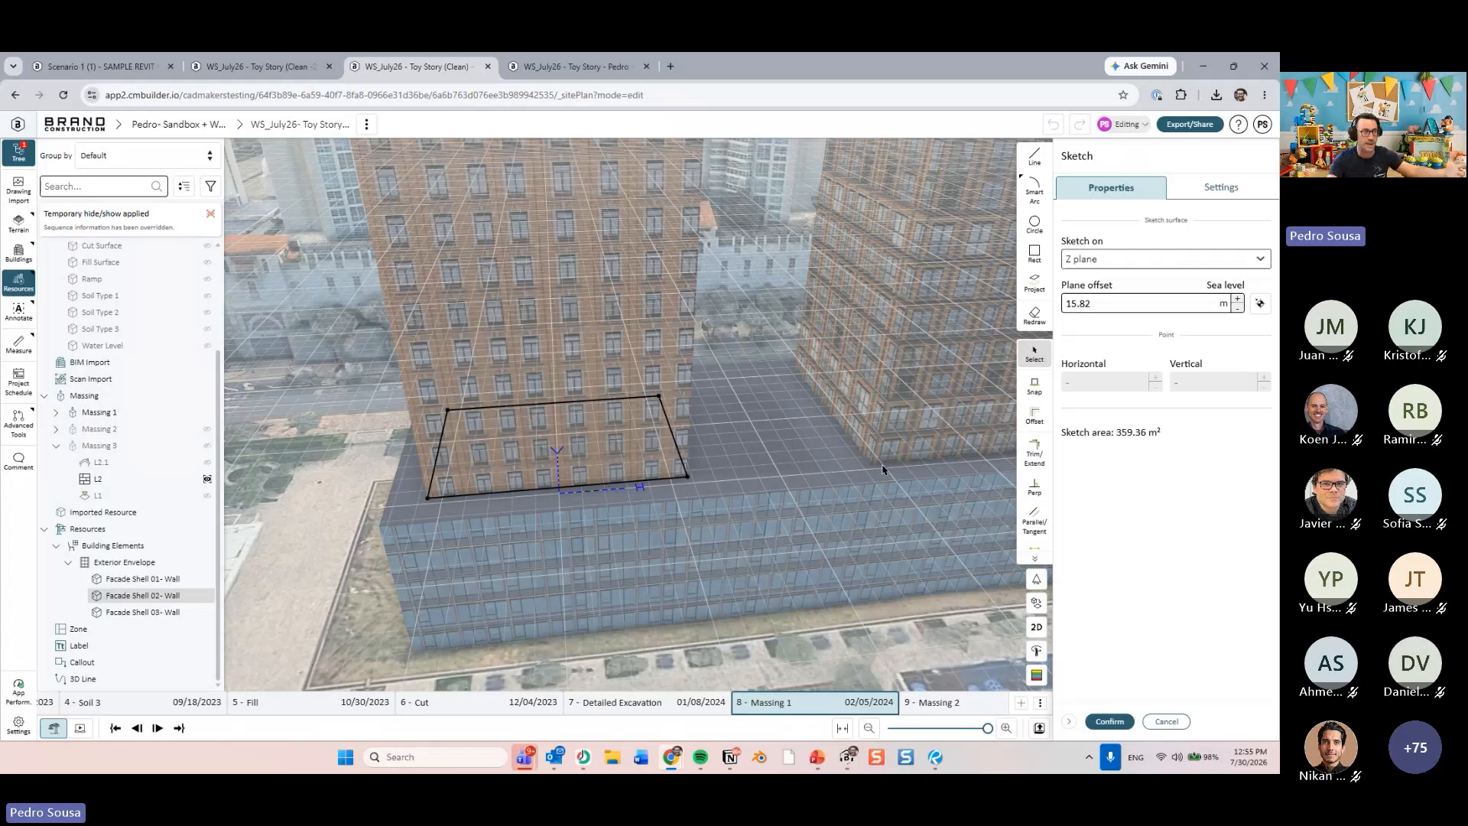
key(Escape)
key(Escape)
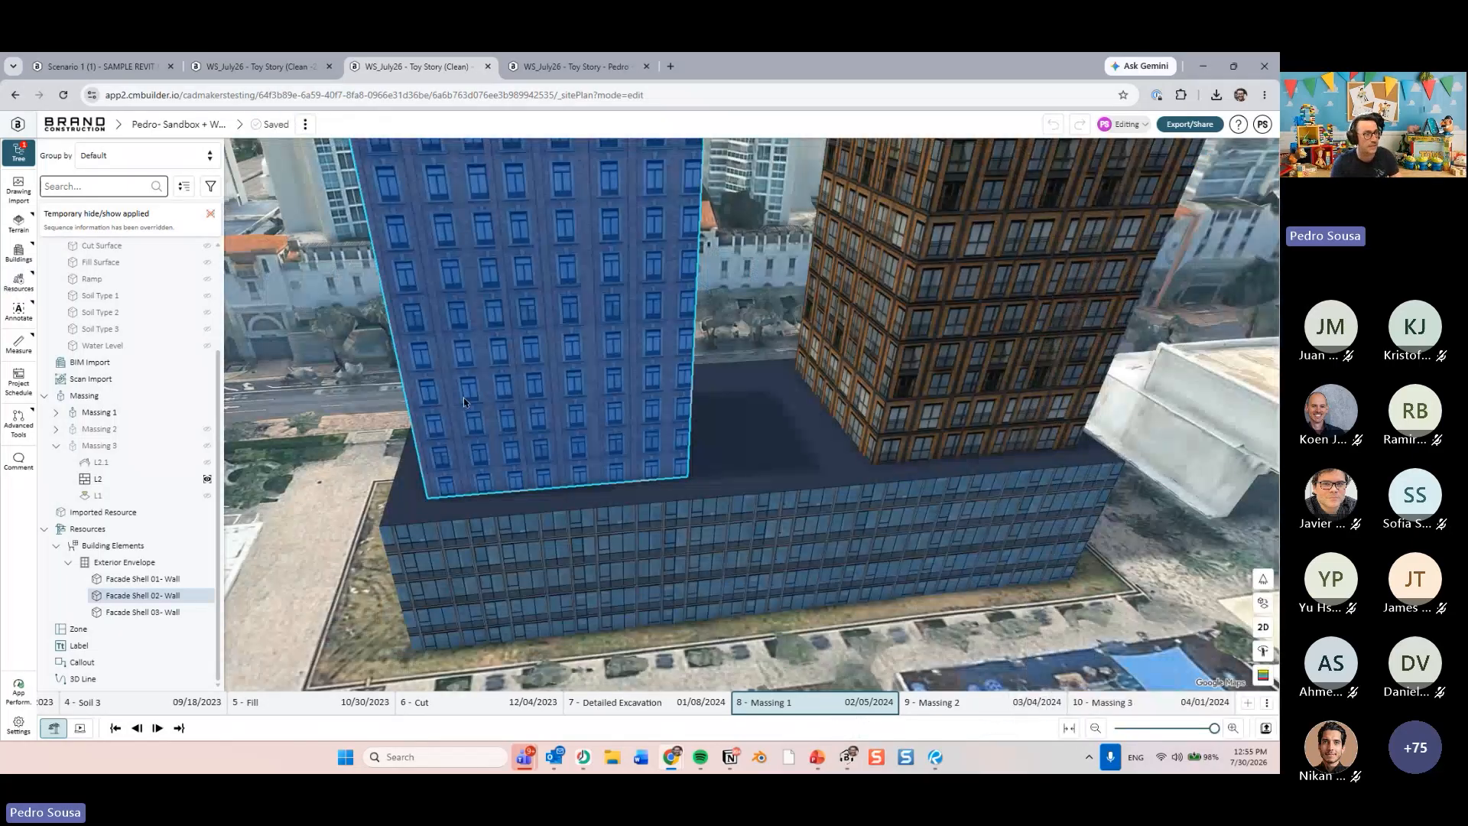
- Adjust the height of the shorter tower's Facade Shell 02 wall to 29.895 m
click(513, 391)
scroll(514, 387, down, 4)
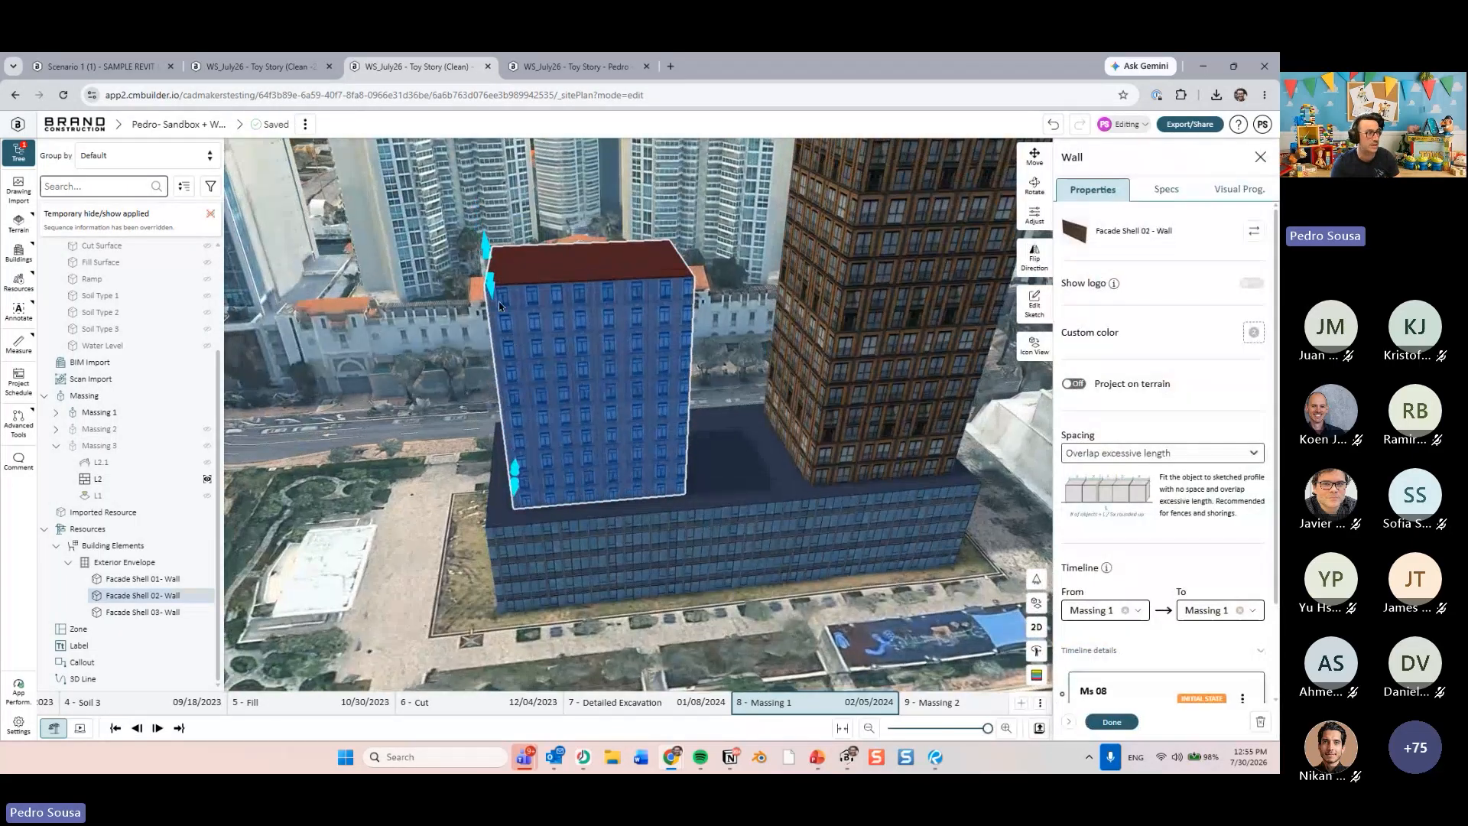
mouse_move(493, 290)
mouse_down()
mouse_move(511, 354)
mouse_move(499, 294)
mouse_up()
click(499, 293)
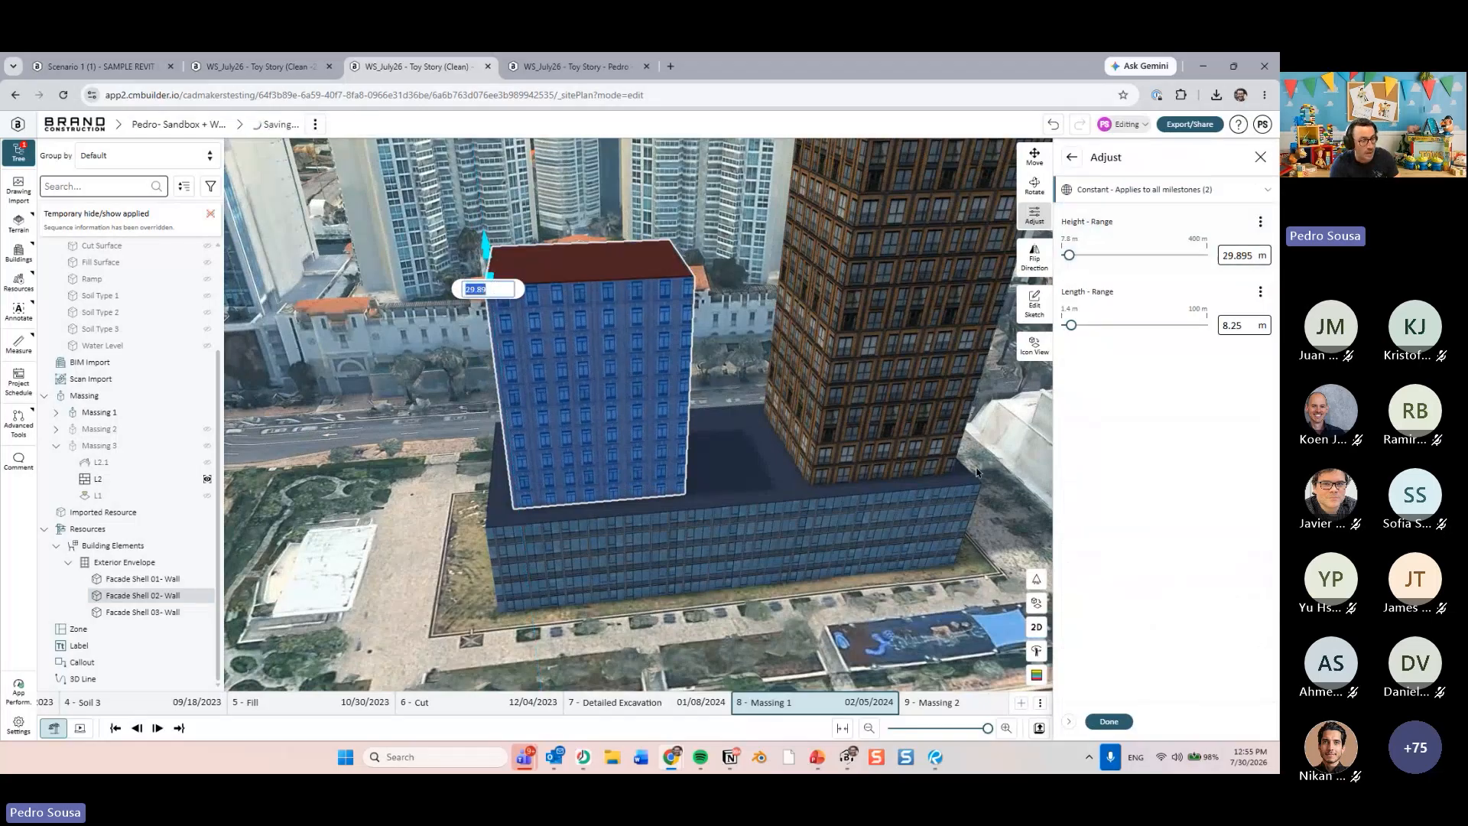
click(1102, 723)
- Close the wall adjustment, look over both towers, and browse the Buildings resources under Site Conditions
click(907, 633)
right_drag(907, 632, 796, 597)
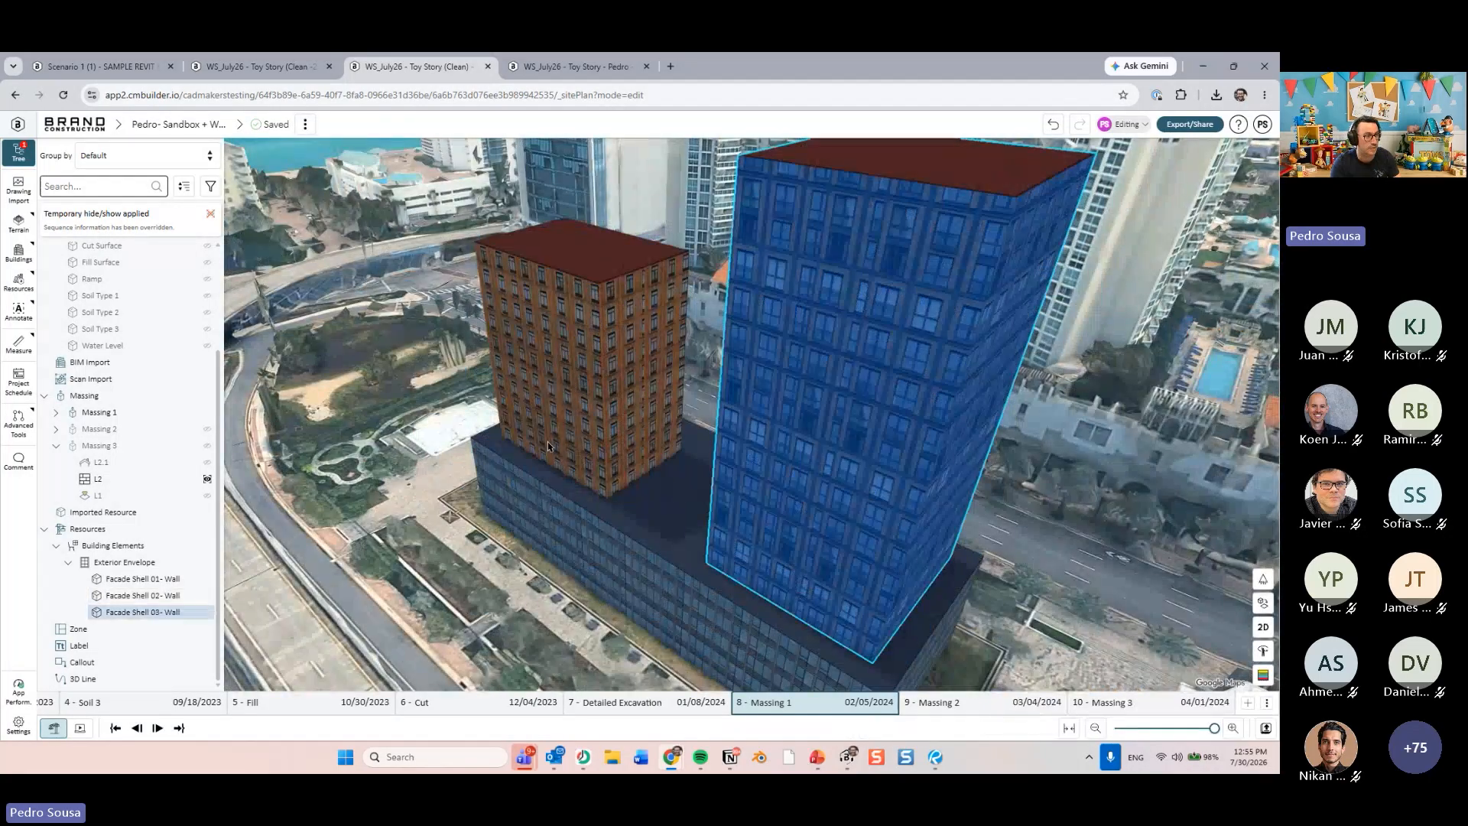
right_drag(548, 442, 657, 521)
scroll(593, 620, down, 5)
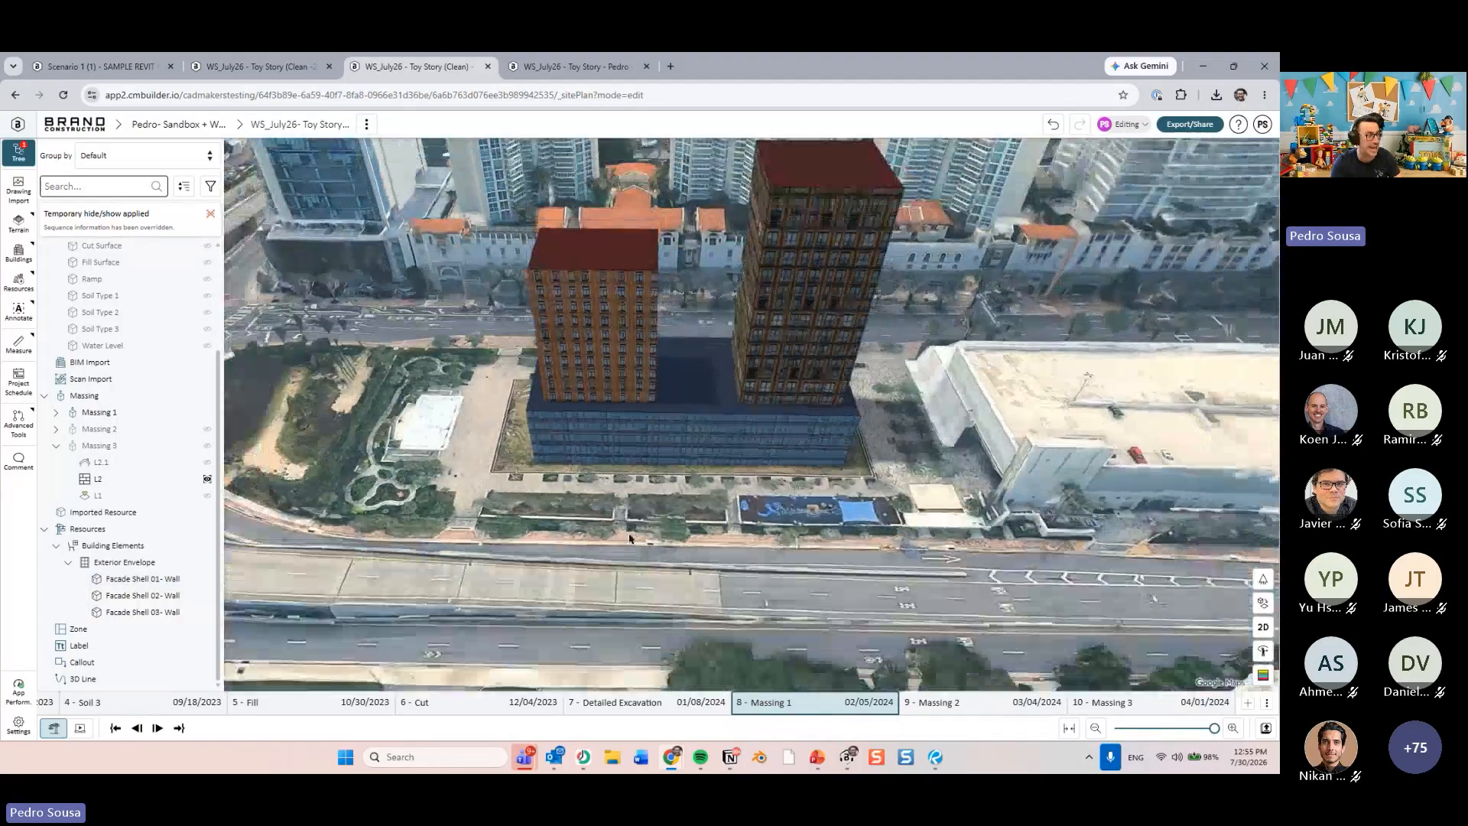
scroll(657, 521, down, 2)
middle_drag(657, 524, 602, 530)
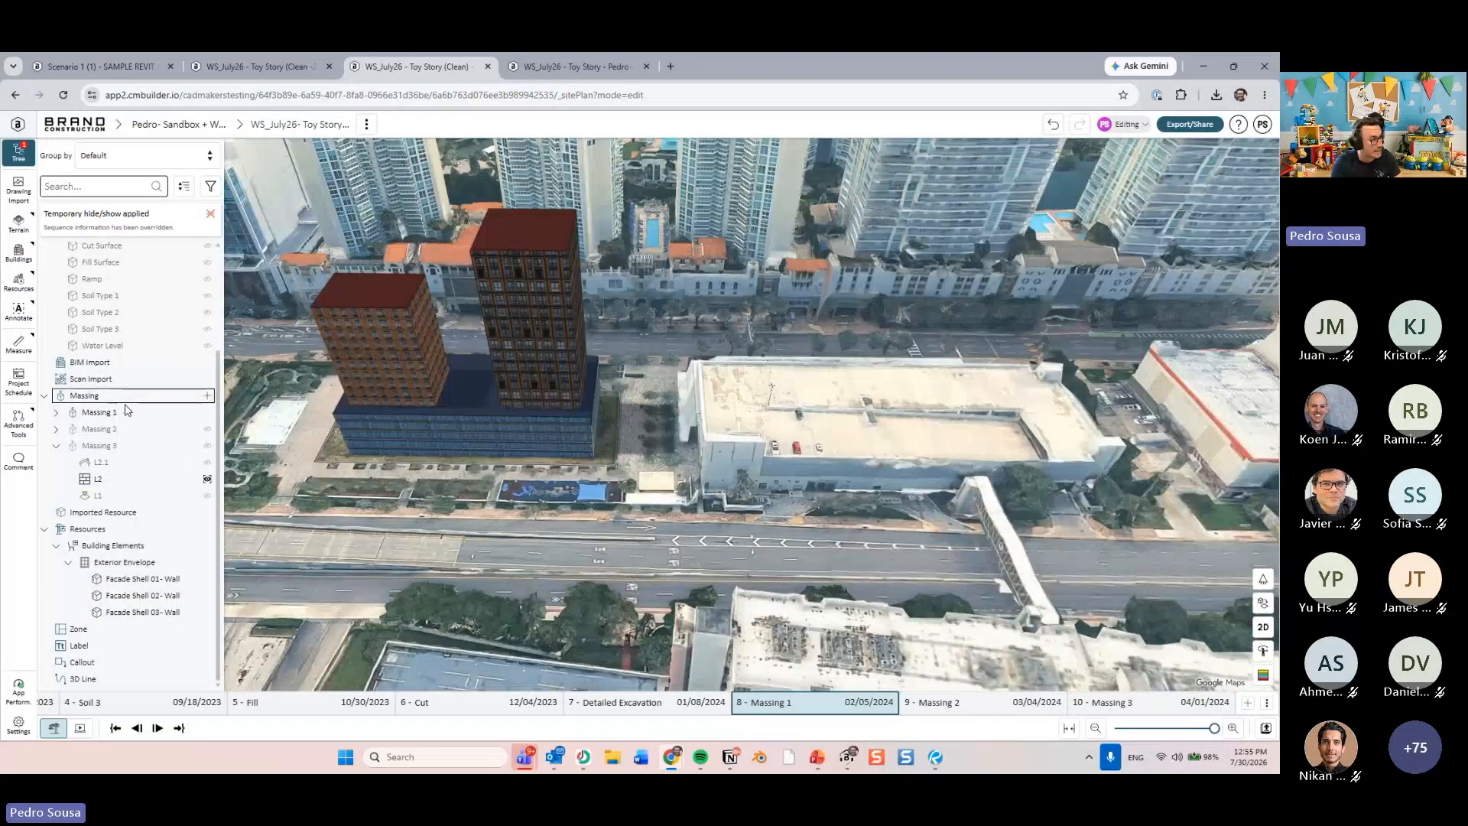
click(207, 528)
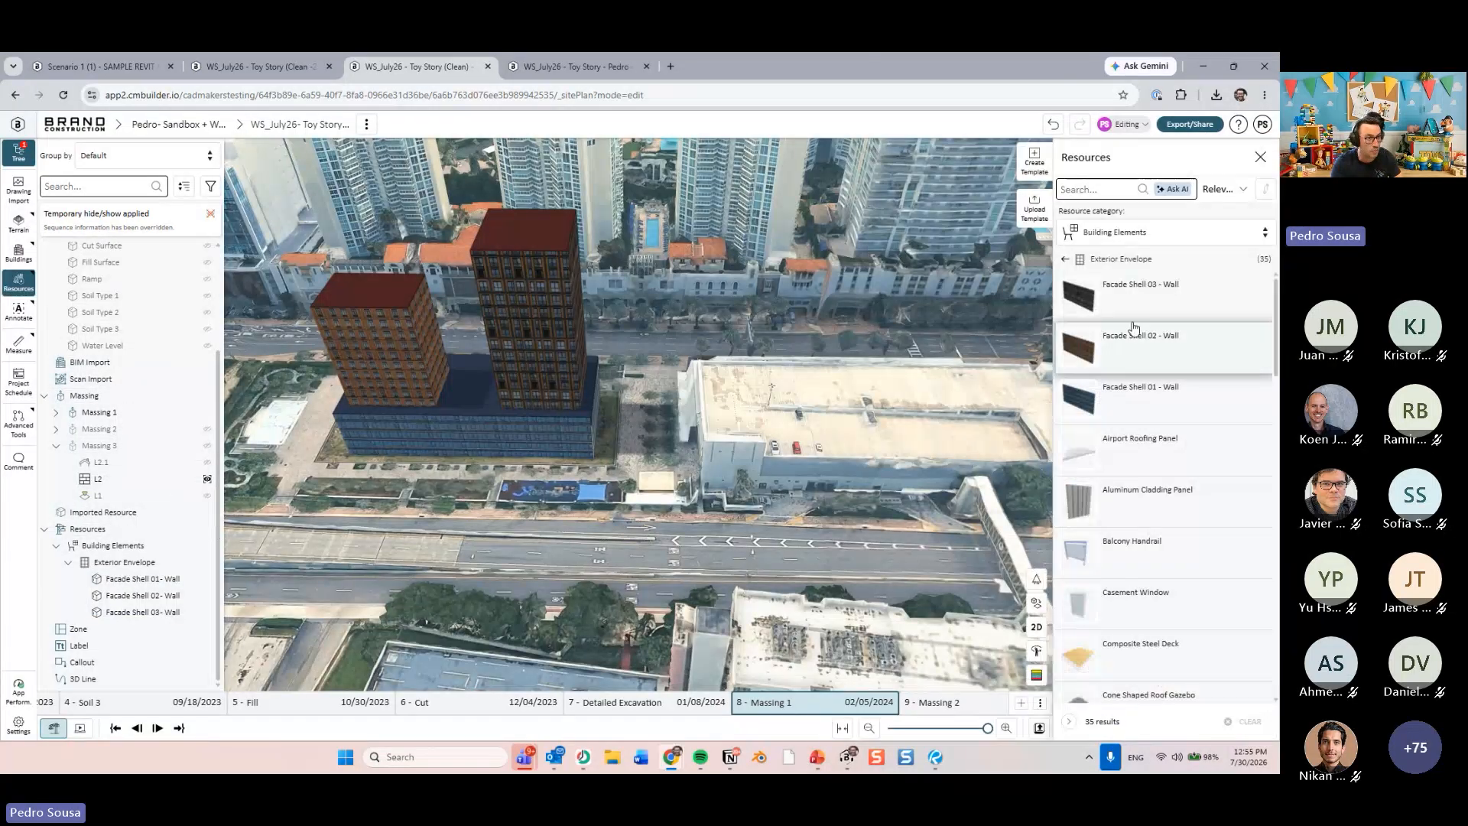
click(1099, 237)
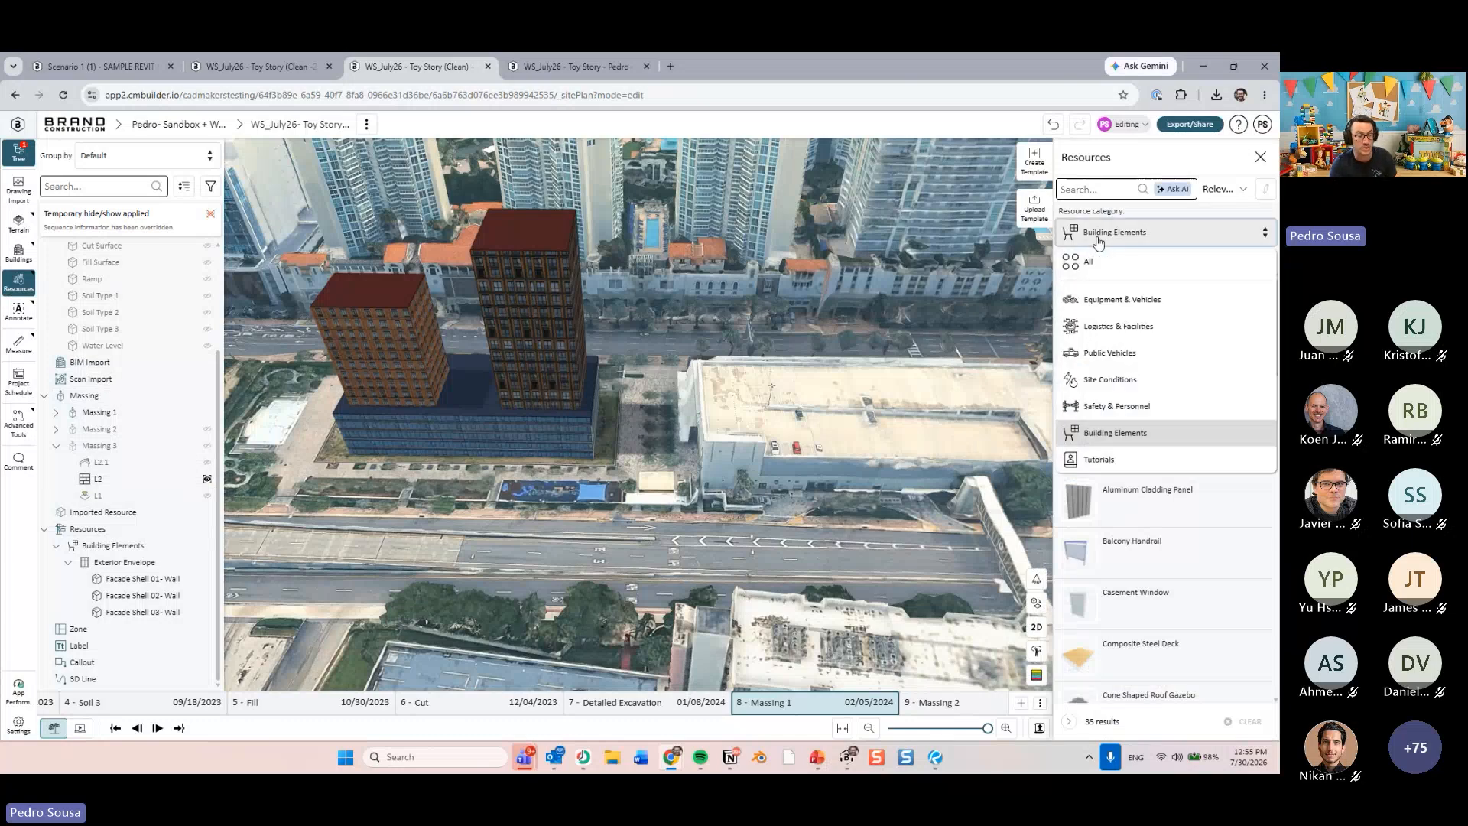
click(1101, 381)
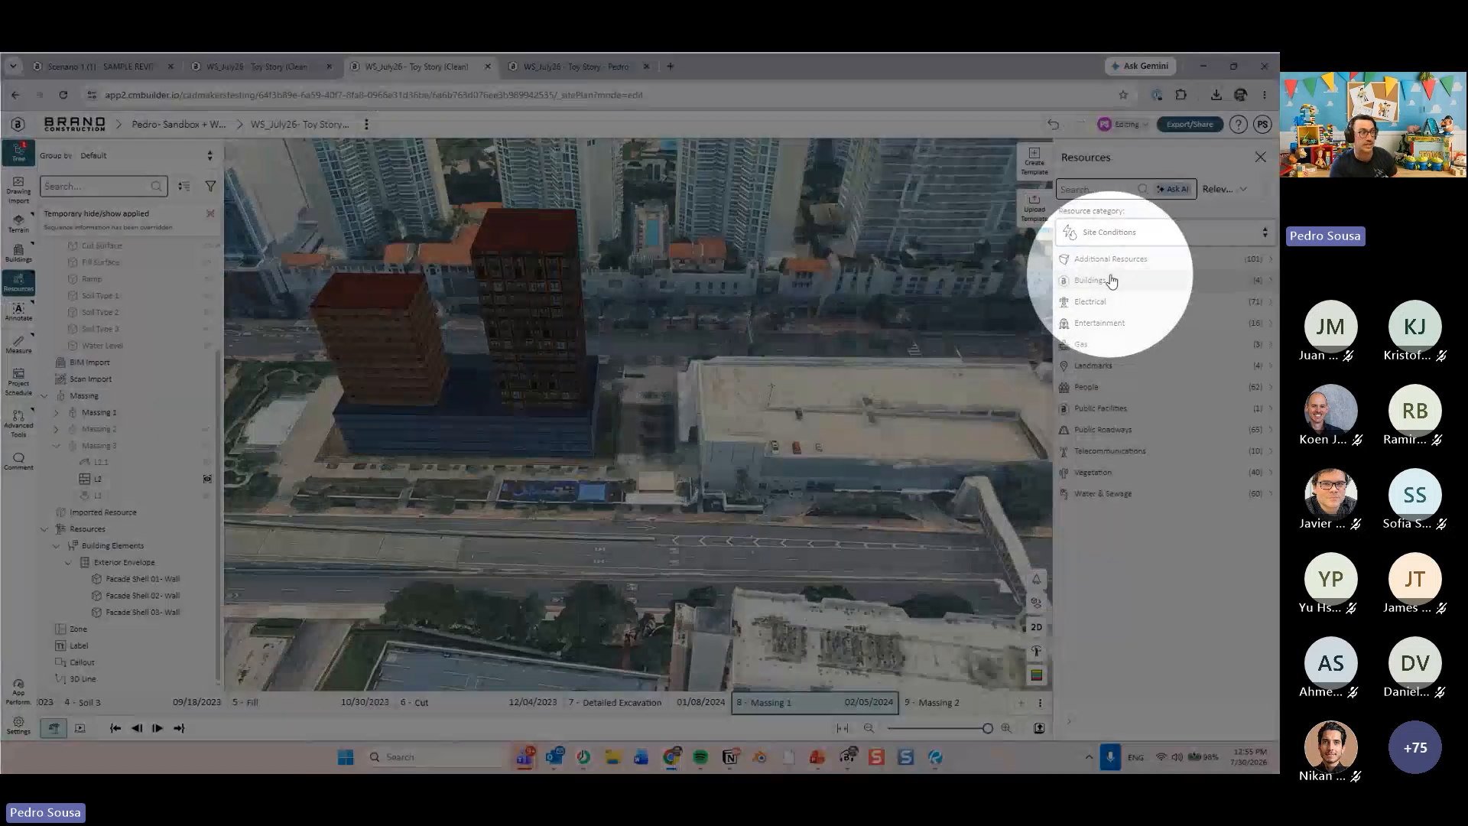
click(1111, 279)
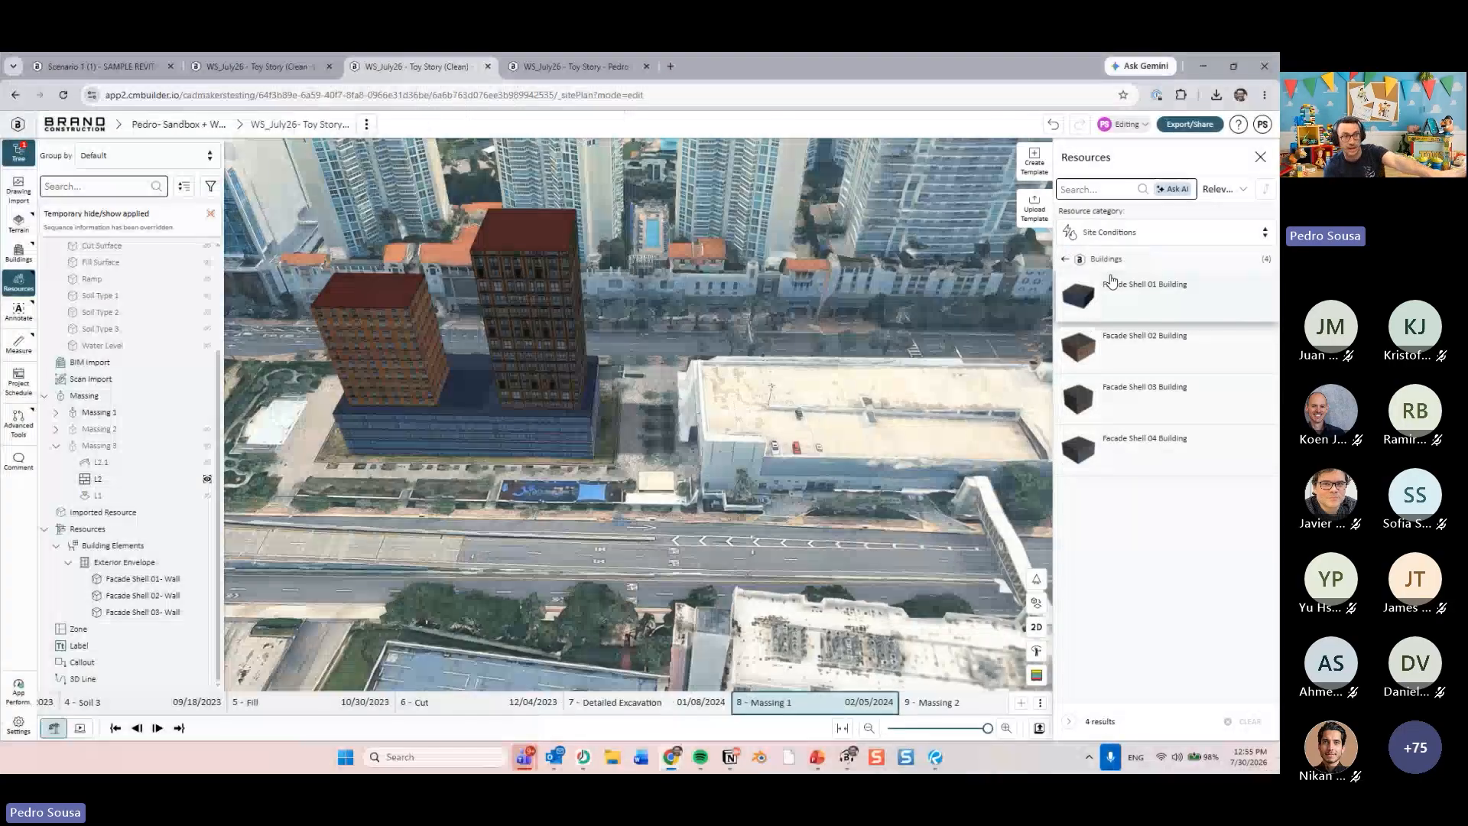
- Place Facade Shell 02 Building along a single-line polyline on the Z plane, spanning the blocks across the road from the towers
click(1138, 346)
scroll(948, 451, down, 3)
middle_drag(918, 467, 532, 501)
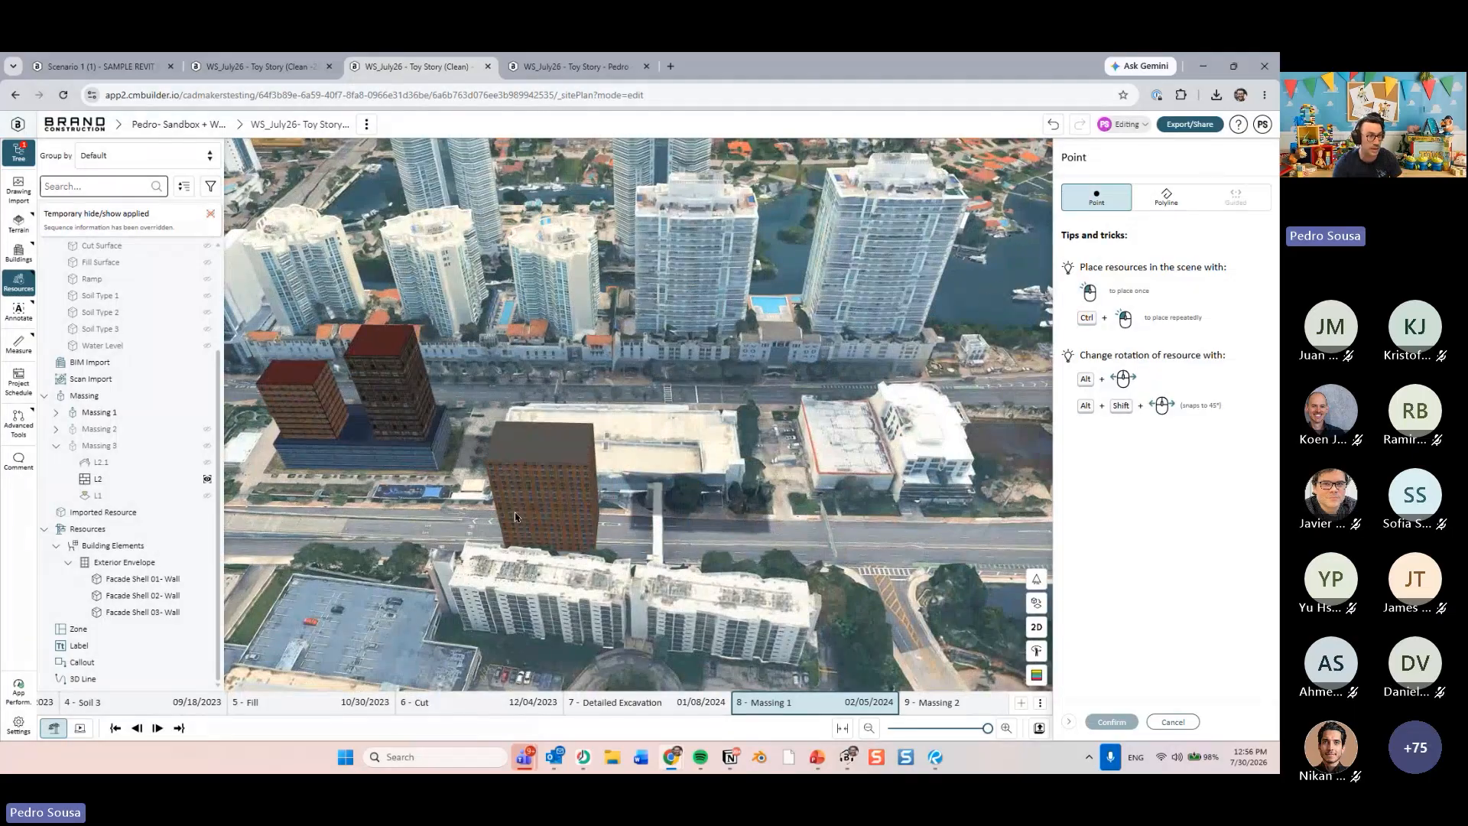
click(515, 512)
scroll(677, 432, down, 4)
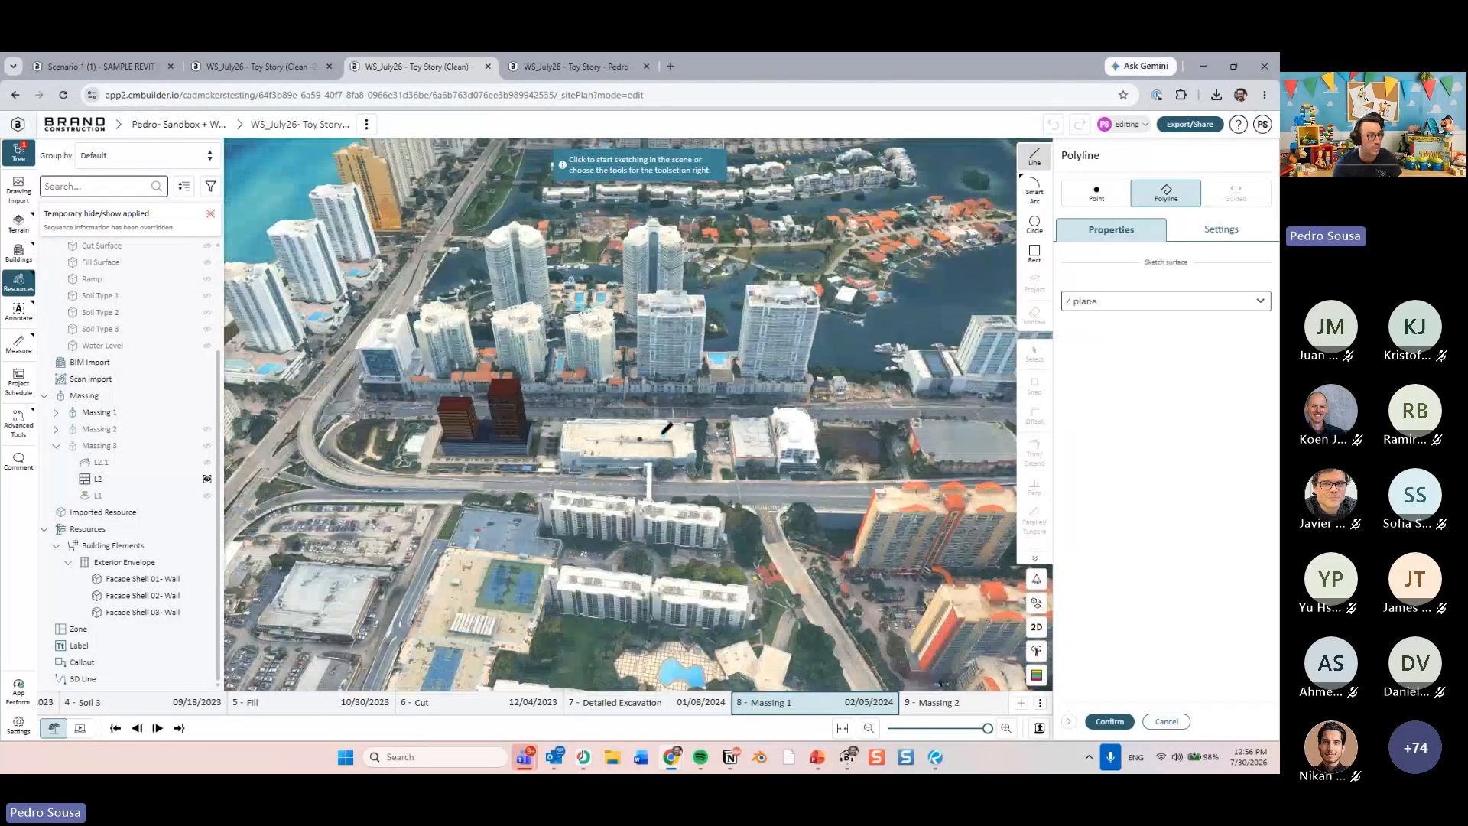
mouse_move(697, 359)
middle_down()
mouse_move(703, 416)
mouse_move(624, 499)
middle_up()
scroll(628, 493, up, 3)
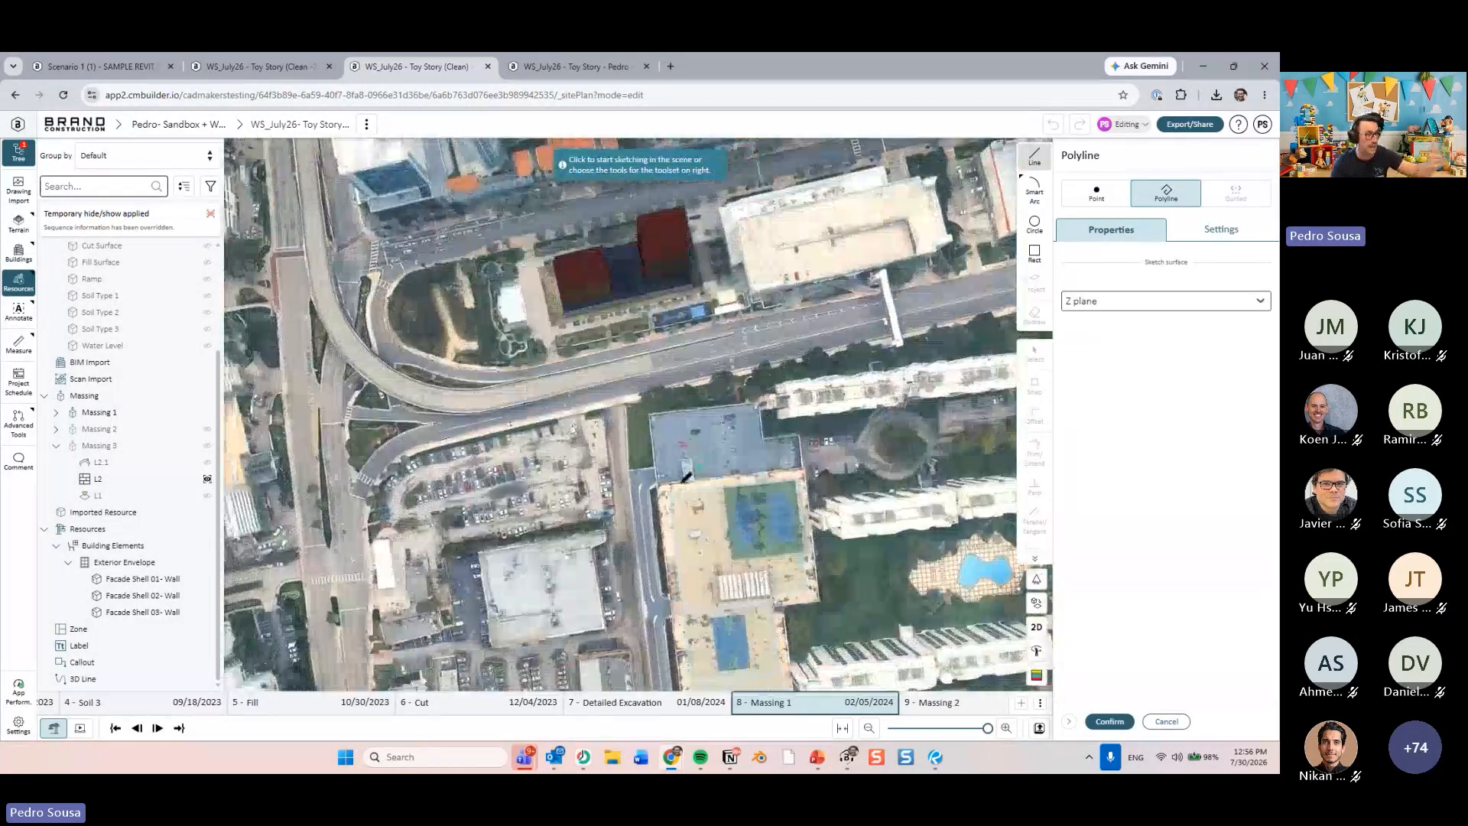
right_drag(664, 492, 571, 469)
click(358, 487)
click(952, 418)
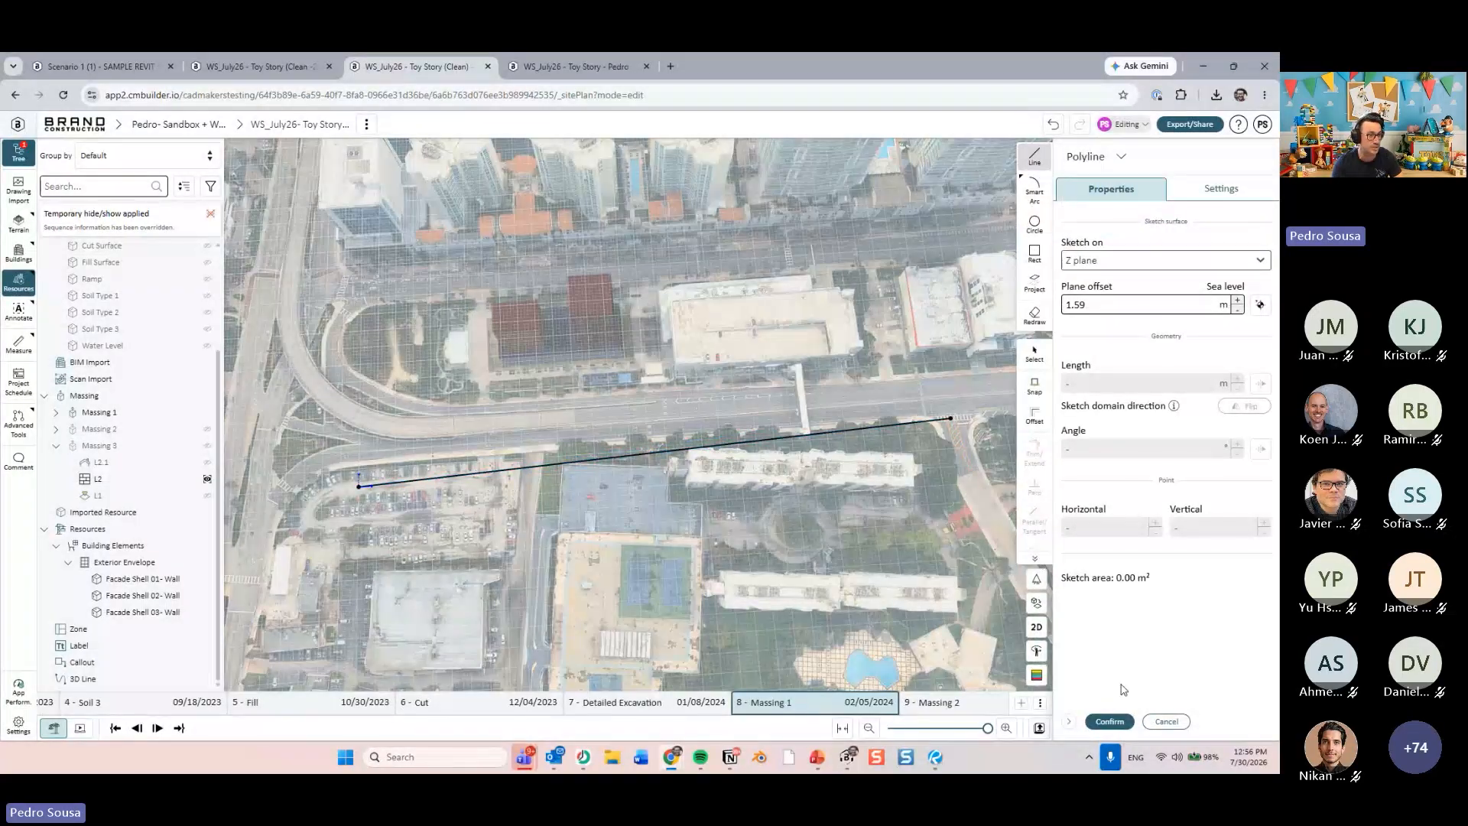
click(1110, 721)
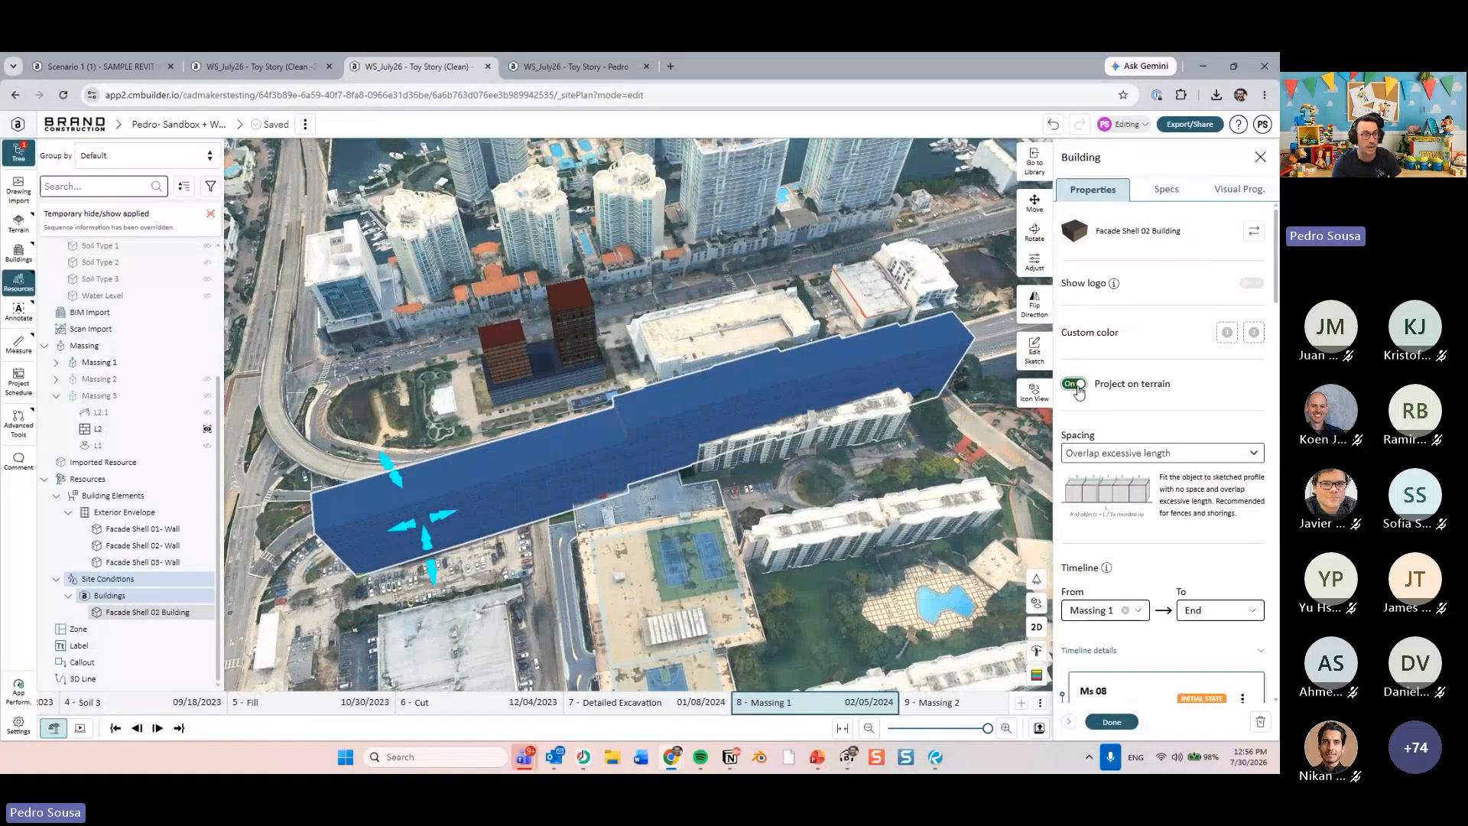
- Turn off terrain projection for the Facade Shell 02 Building and apply custom spacing of 60 m between buildings
click(1074, 384)
click(1162, 453)
click(1118, 538)
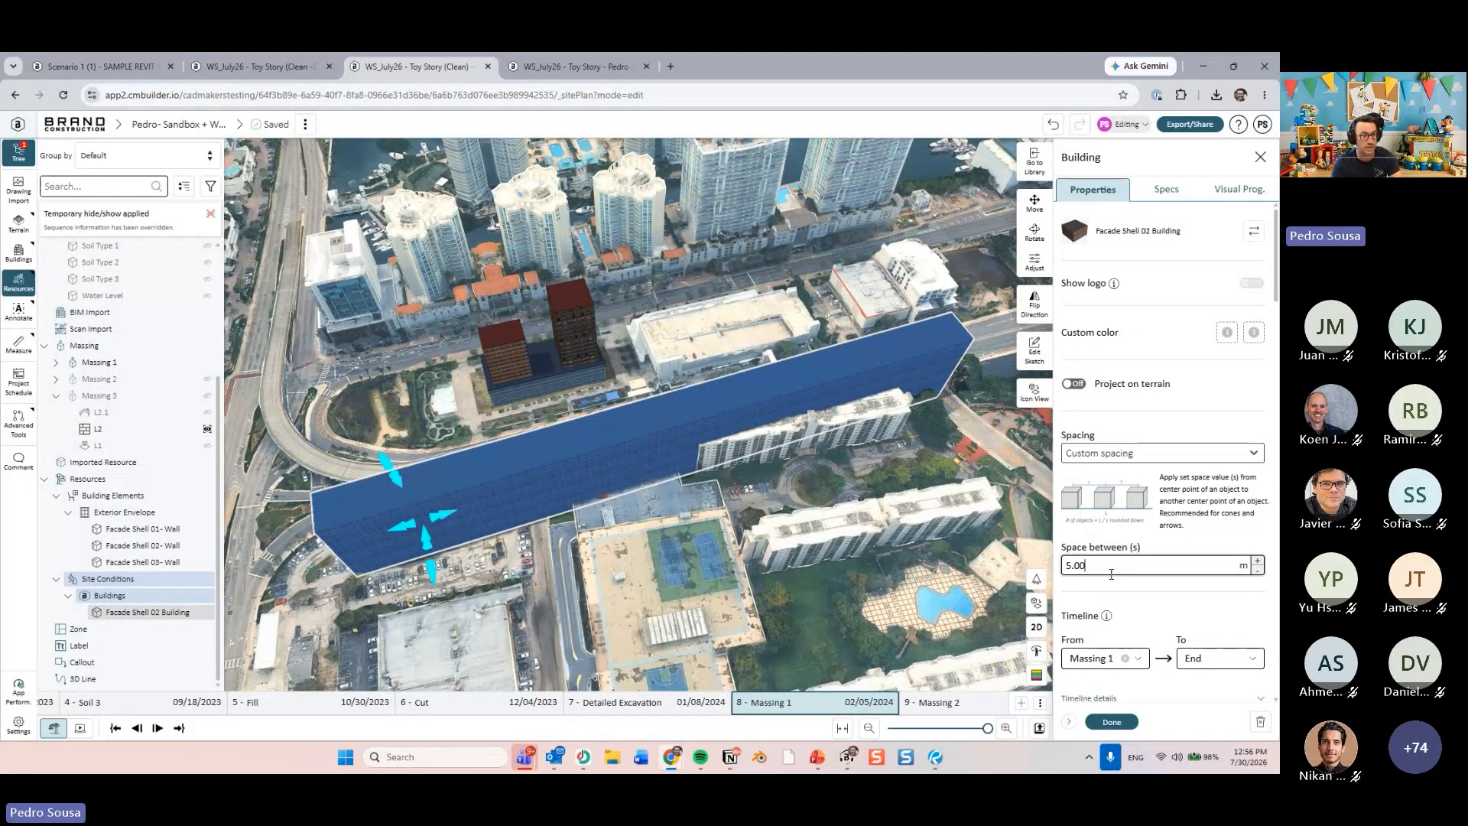
text(60)
key(Return)
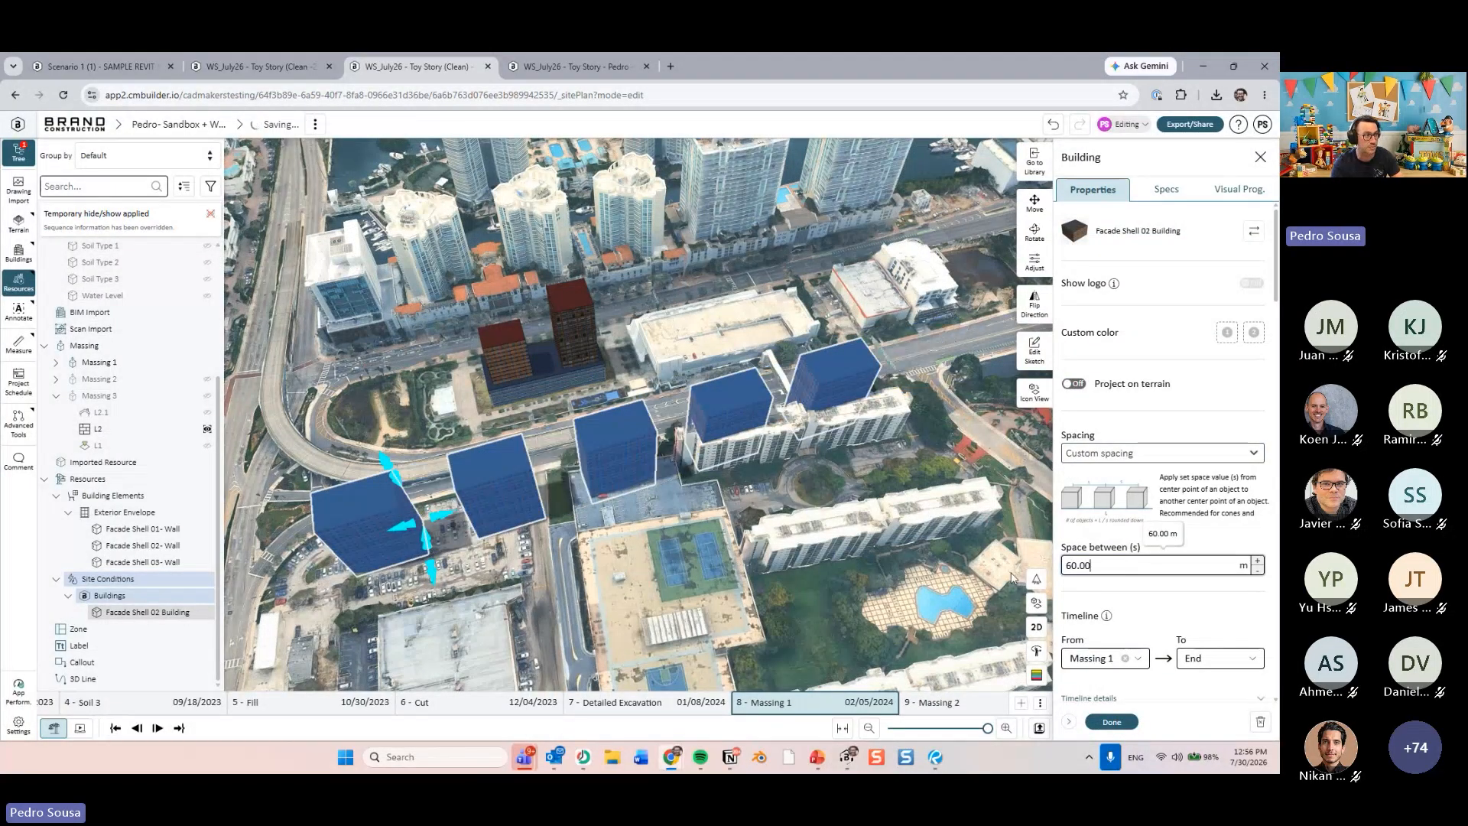
middle_drag(839, 532, 579, 499)
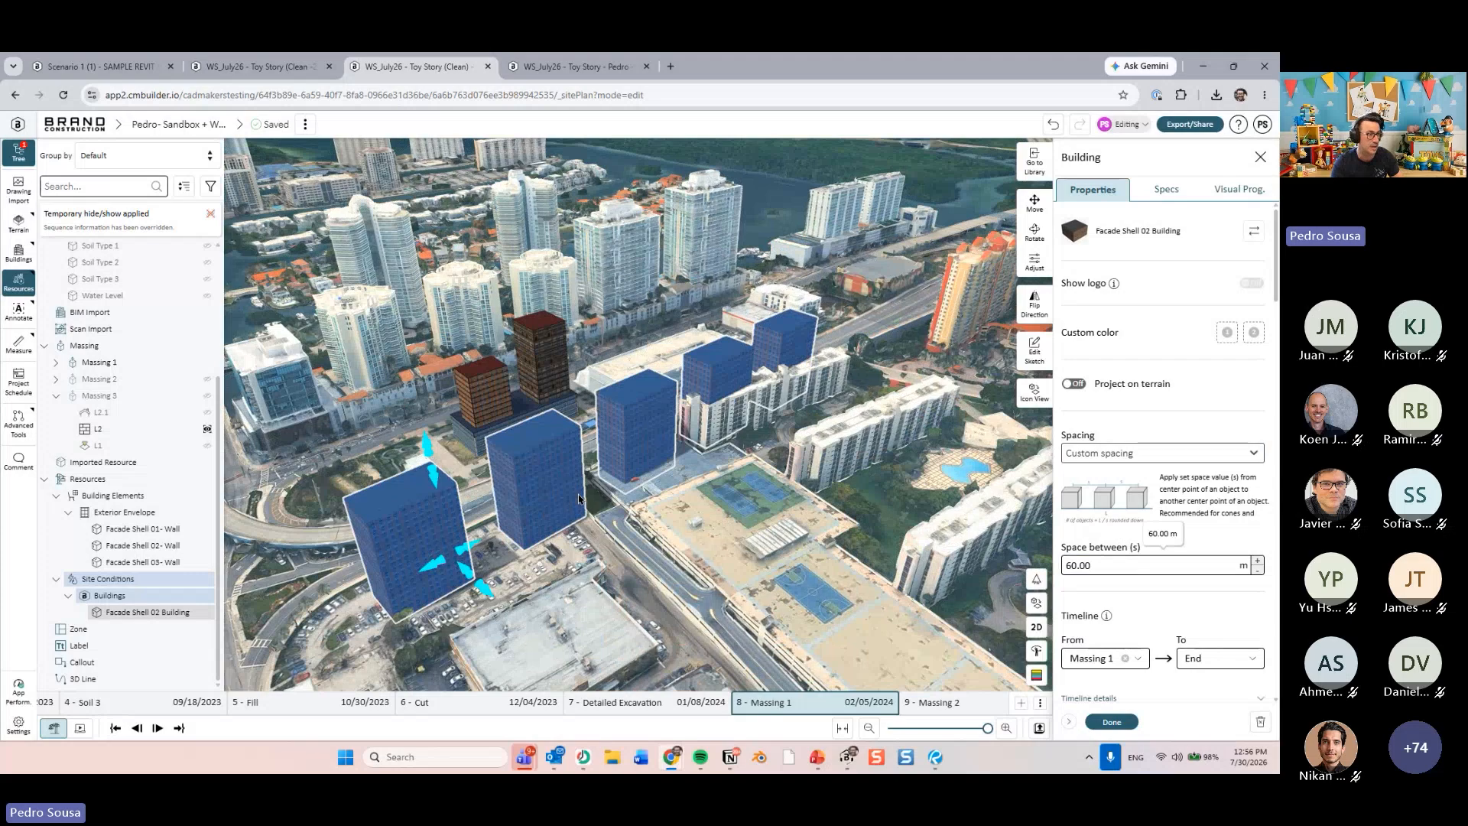
- Adjust the height of the Facade Shell 02 Building row so its blocks become tall towers
click(1034, 262)
drag(1093, 255, 1154, 255)
click(1108, 721)
click(1111, 722)
- Delete the Facade Shell 02 Building row from the scenario
middle_drag(643, 489, 780, 489)
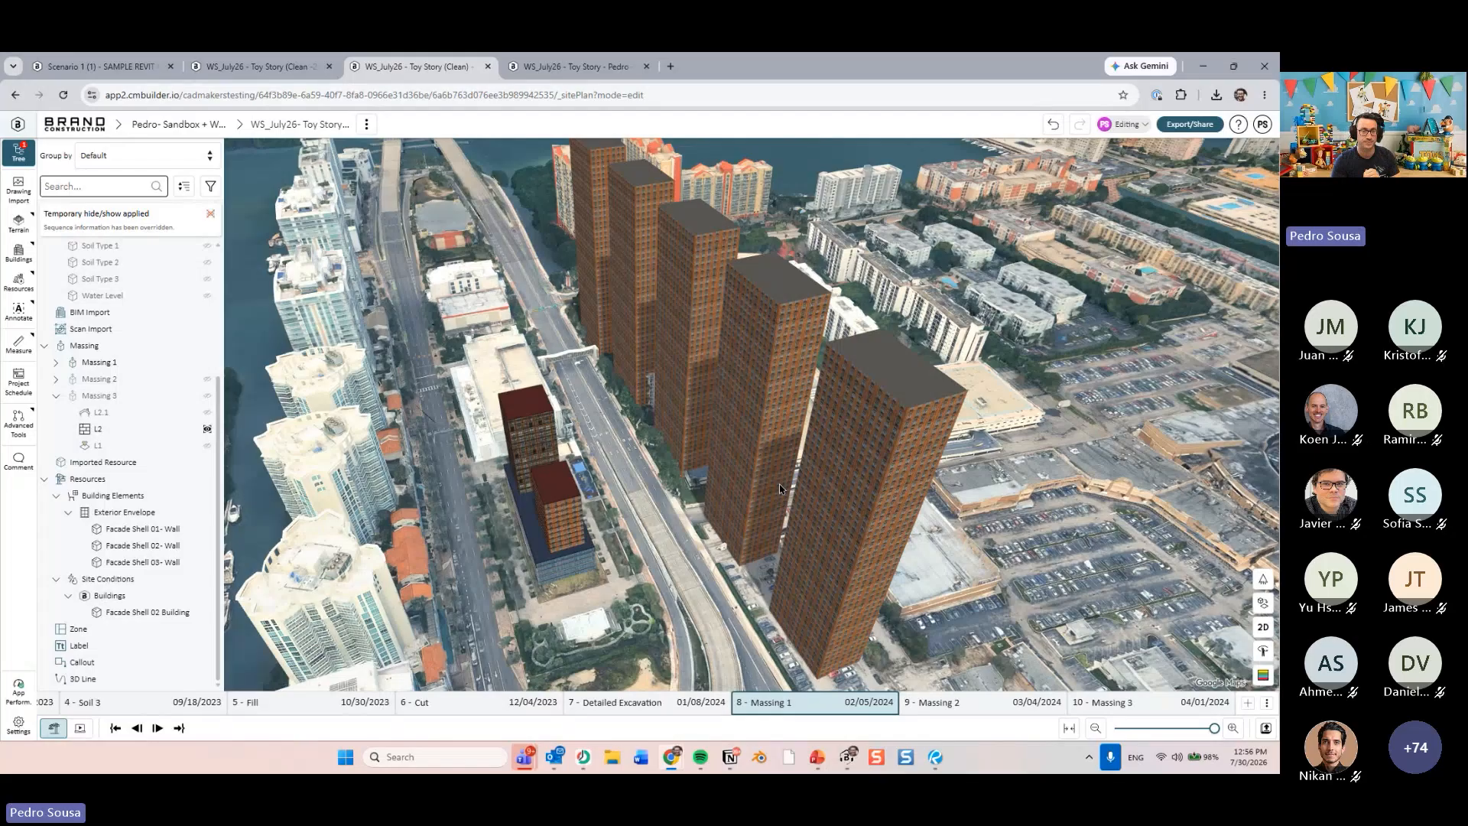
click(885, 426)
key(Delete)
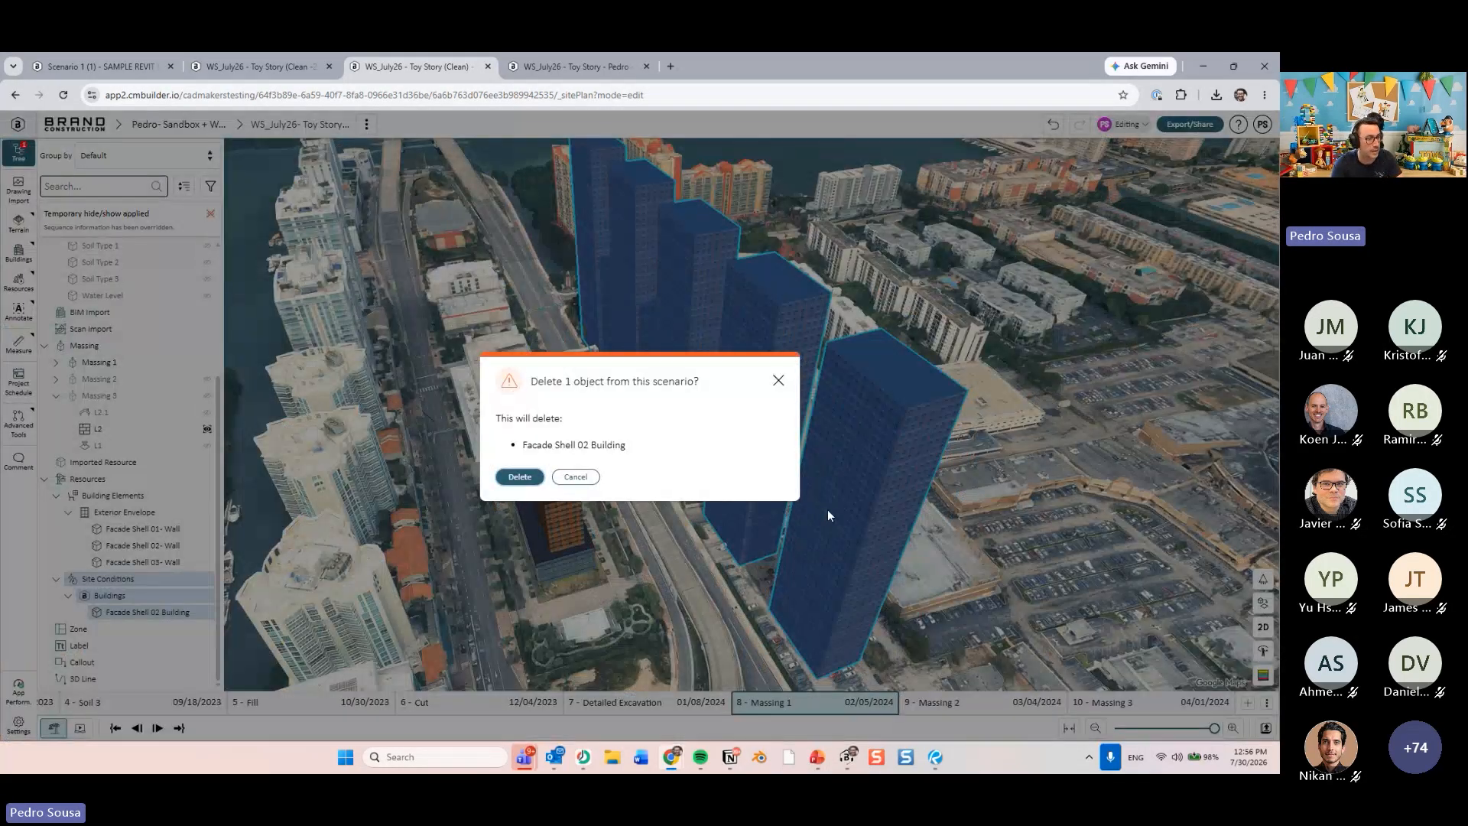
- Switch to the PowerPoint presentation, view the Units as Inputs slide, and return to cmBuilder in Chrome
key(alt+Tab)
scroll(140, 543, down, 2)
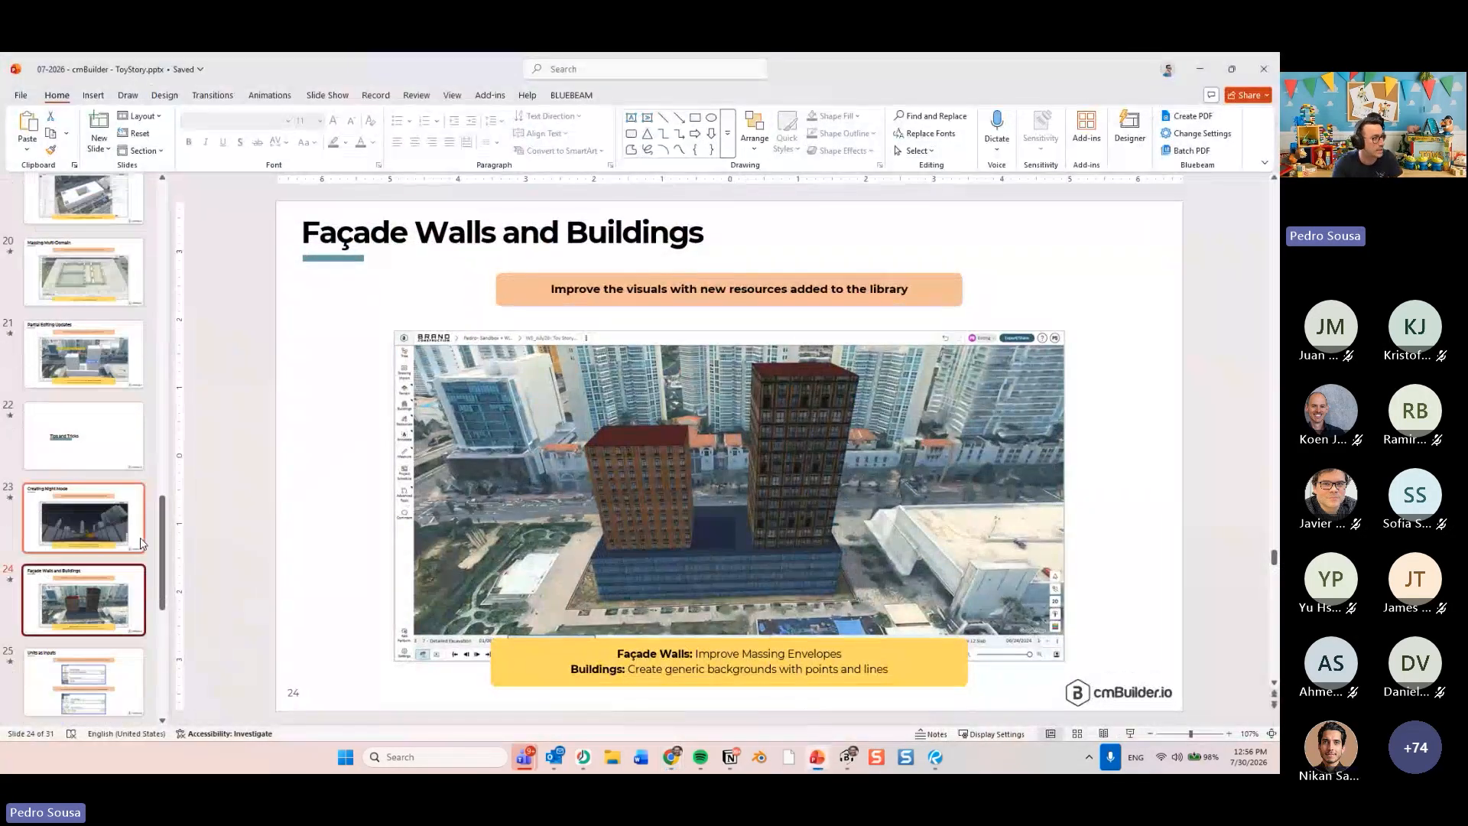
scroll(141, 543, down, 1)
click(85, 602)
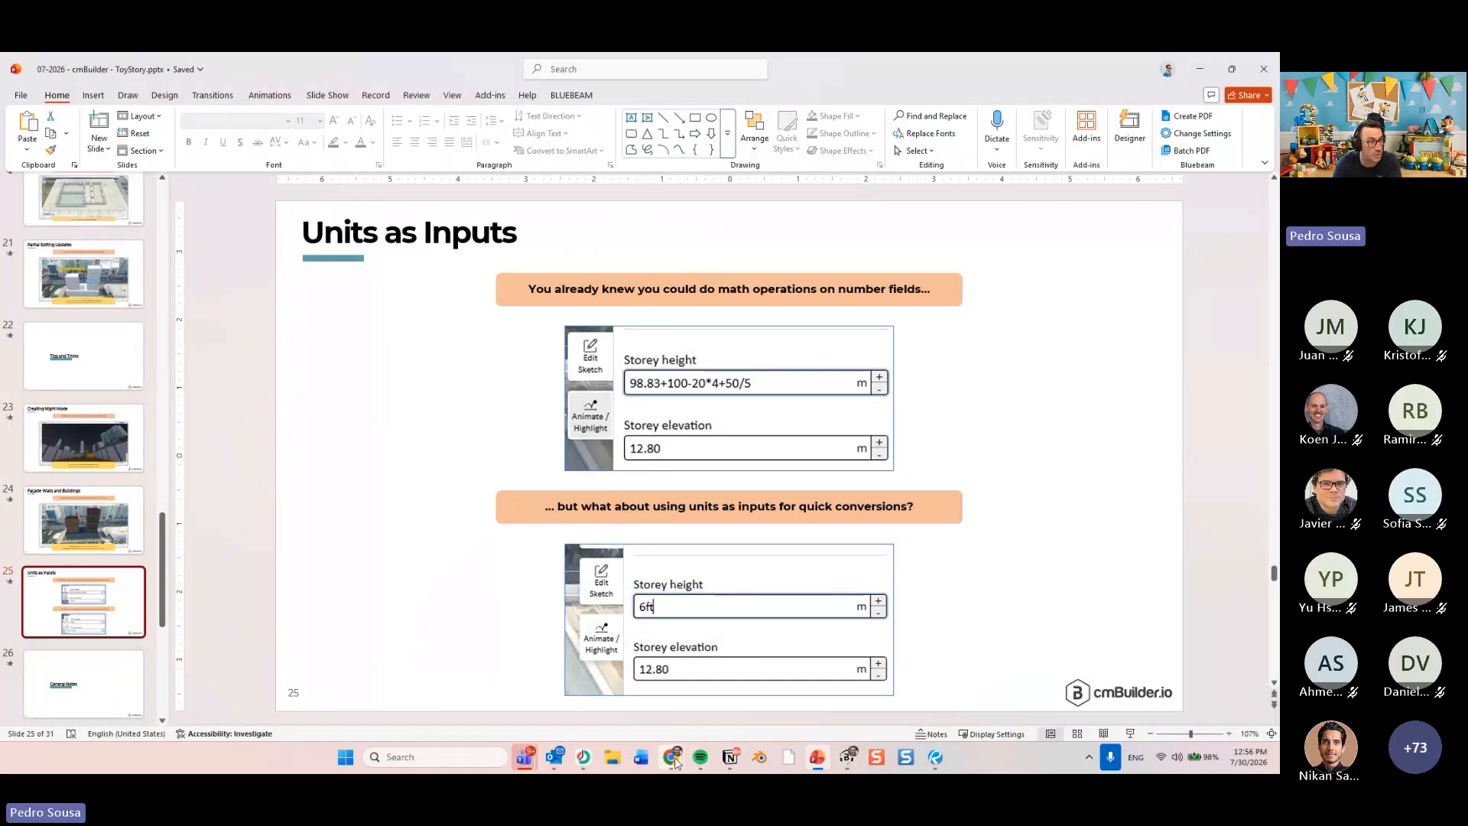
mouse_move(676, 761)
click(668, 664)
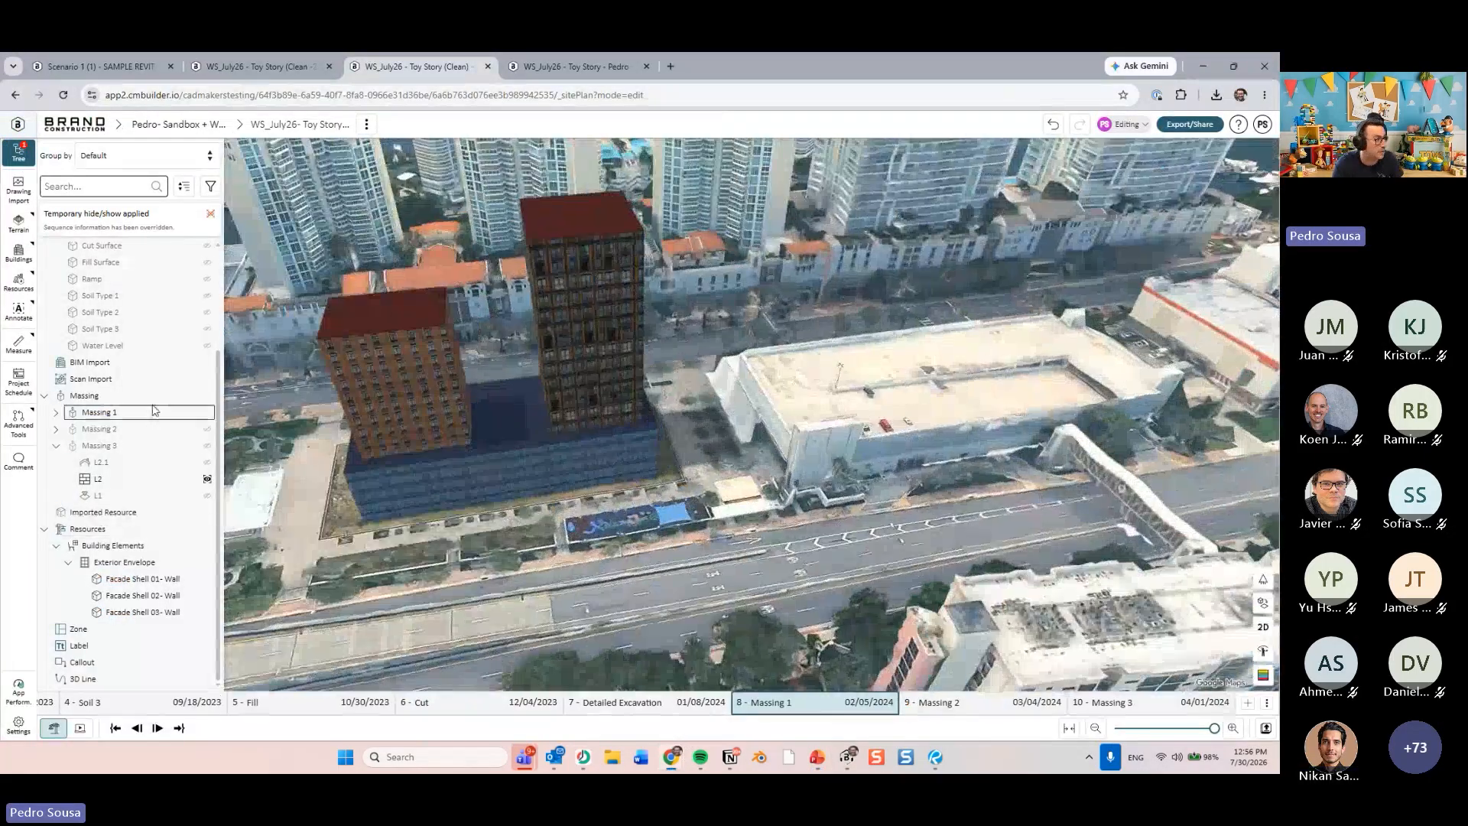
- Create a massing with a four-sided footprint on the road beside the large white building, with a storey height of 3 m
click(206, 395)
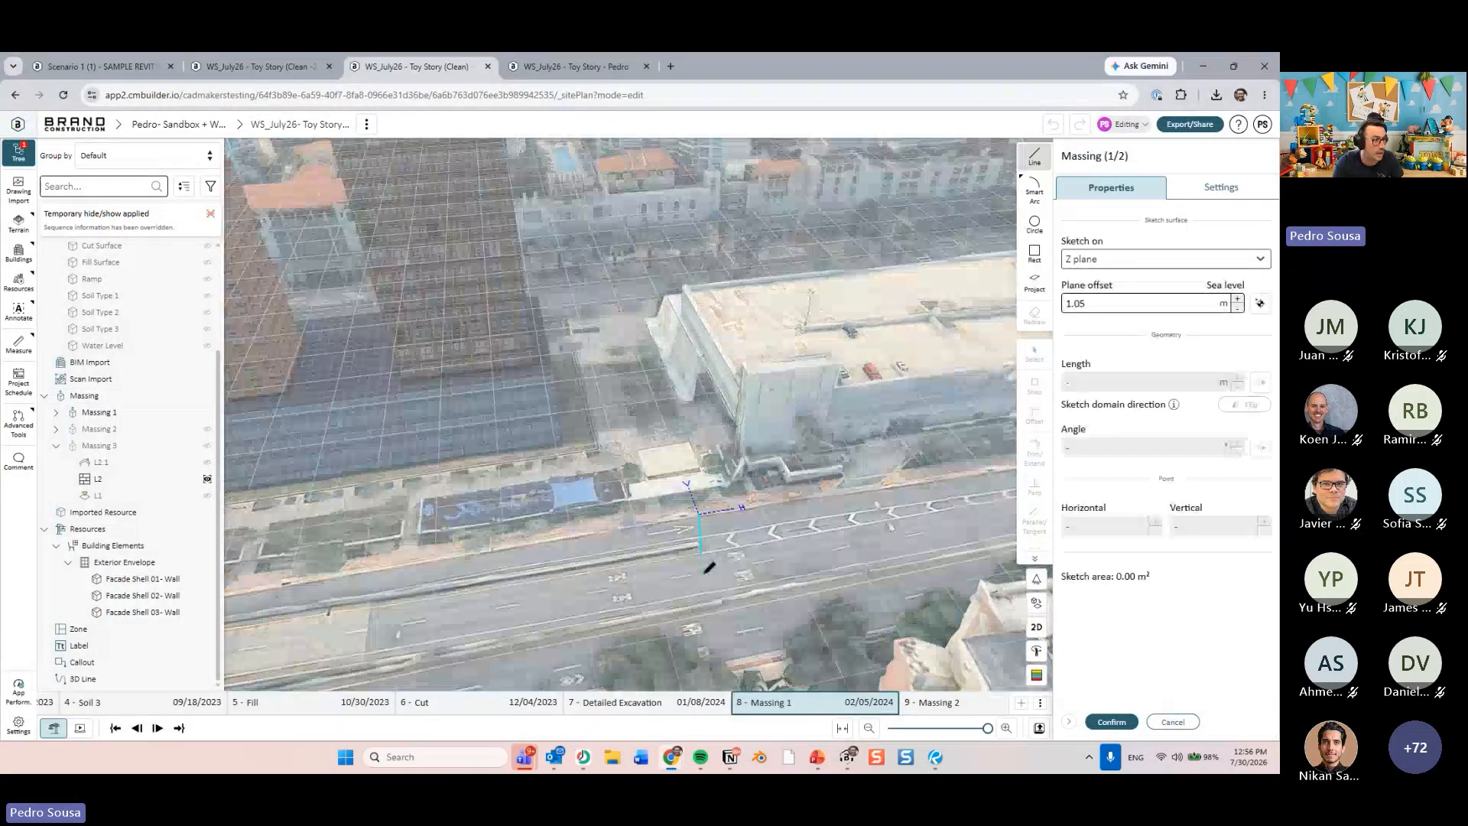
click(702, 572)
click(865, 545)
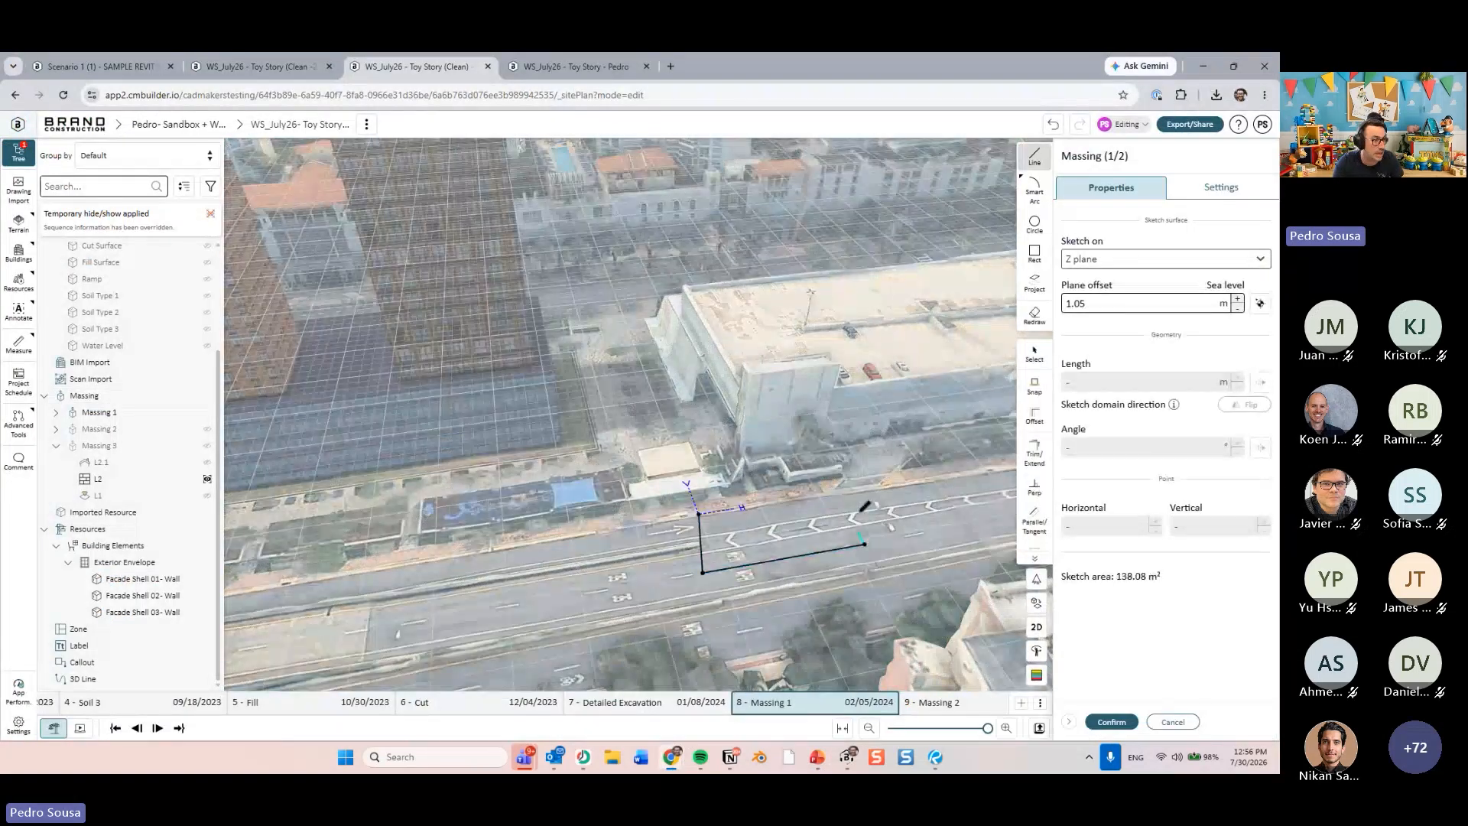
click(701, 513)
click(1112, 721)
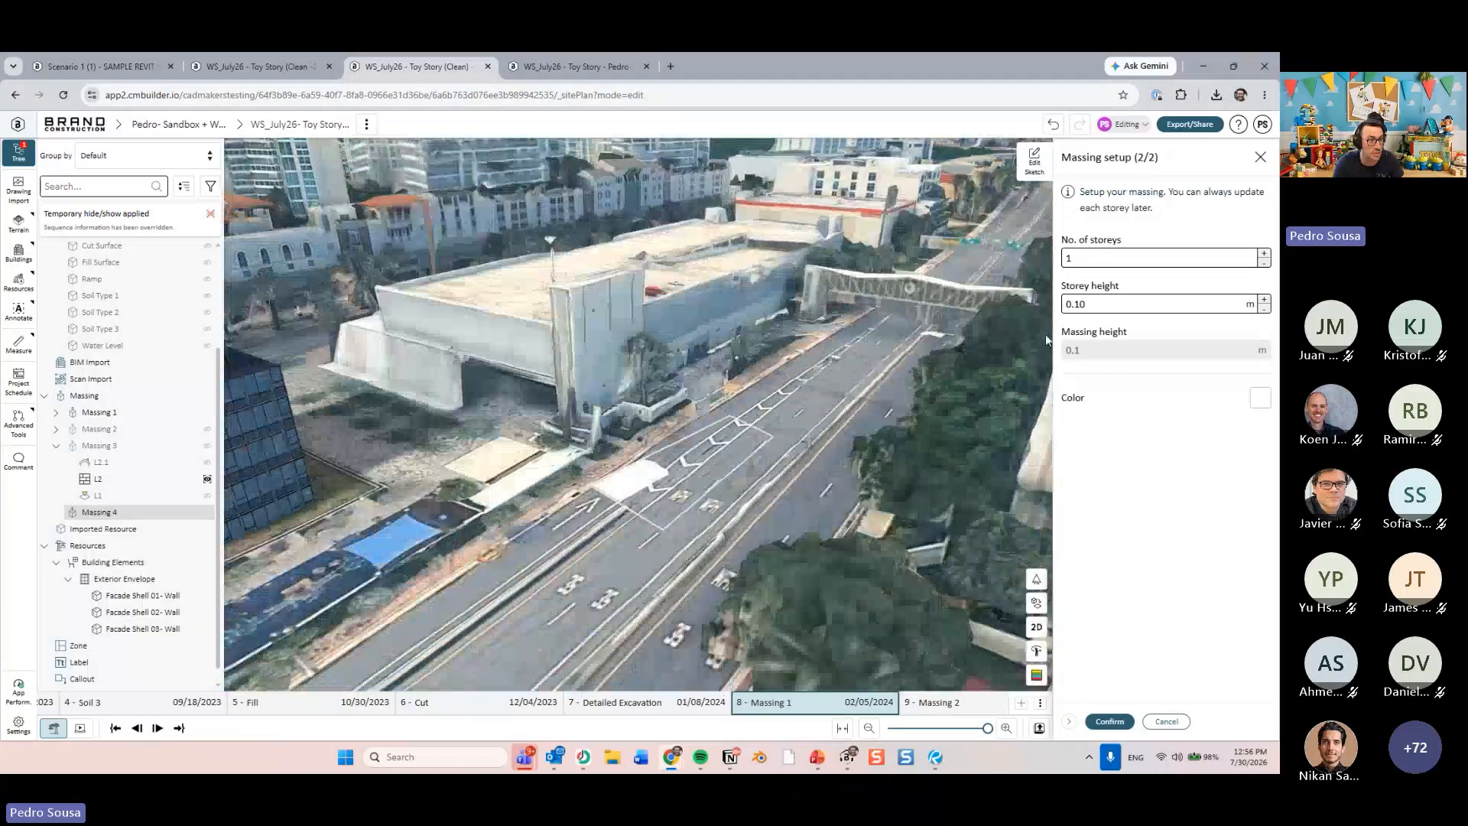
click(1107, 302)
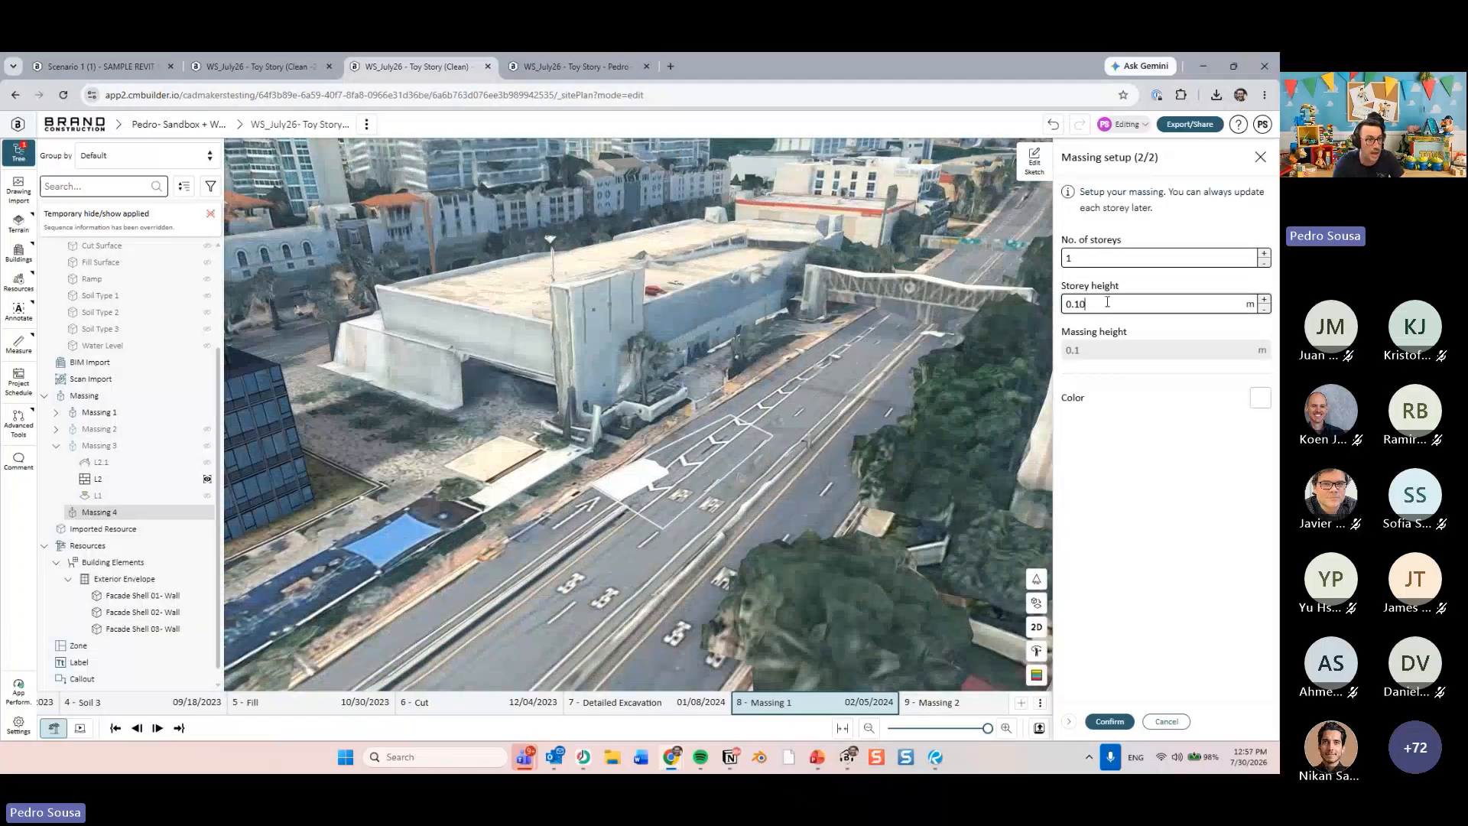
text(3.)
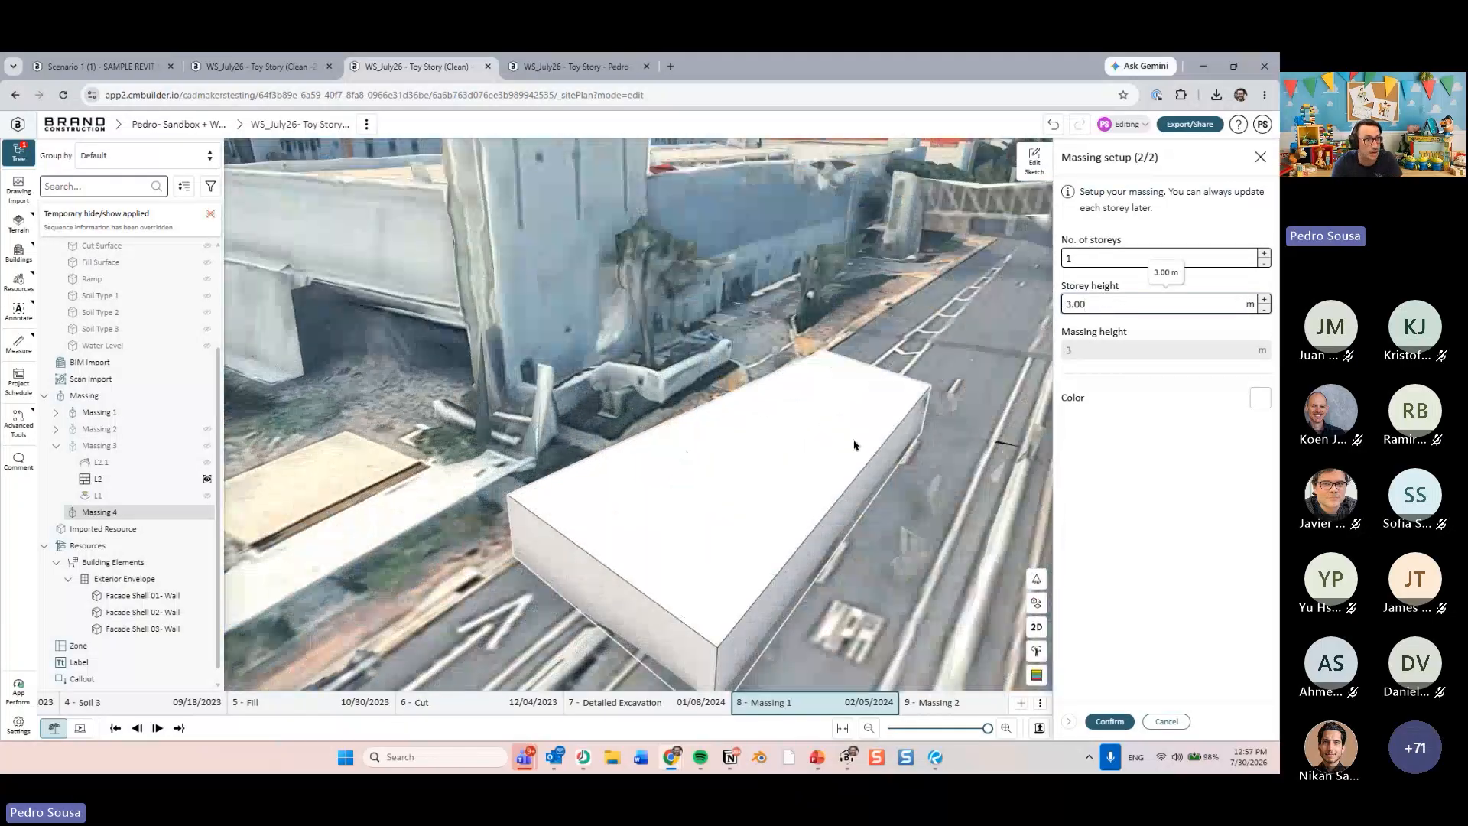
click(1170, 308)
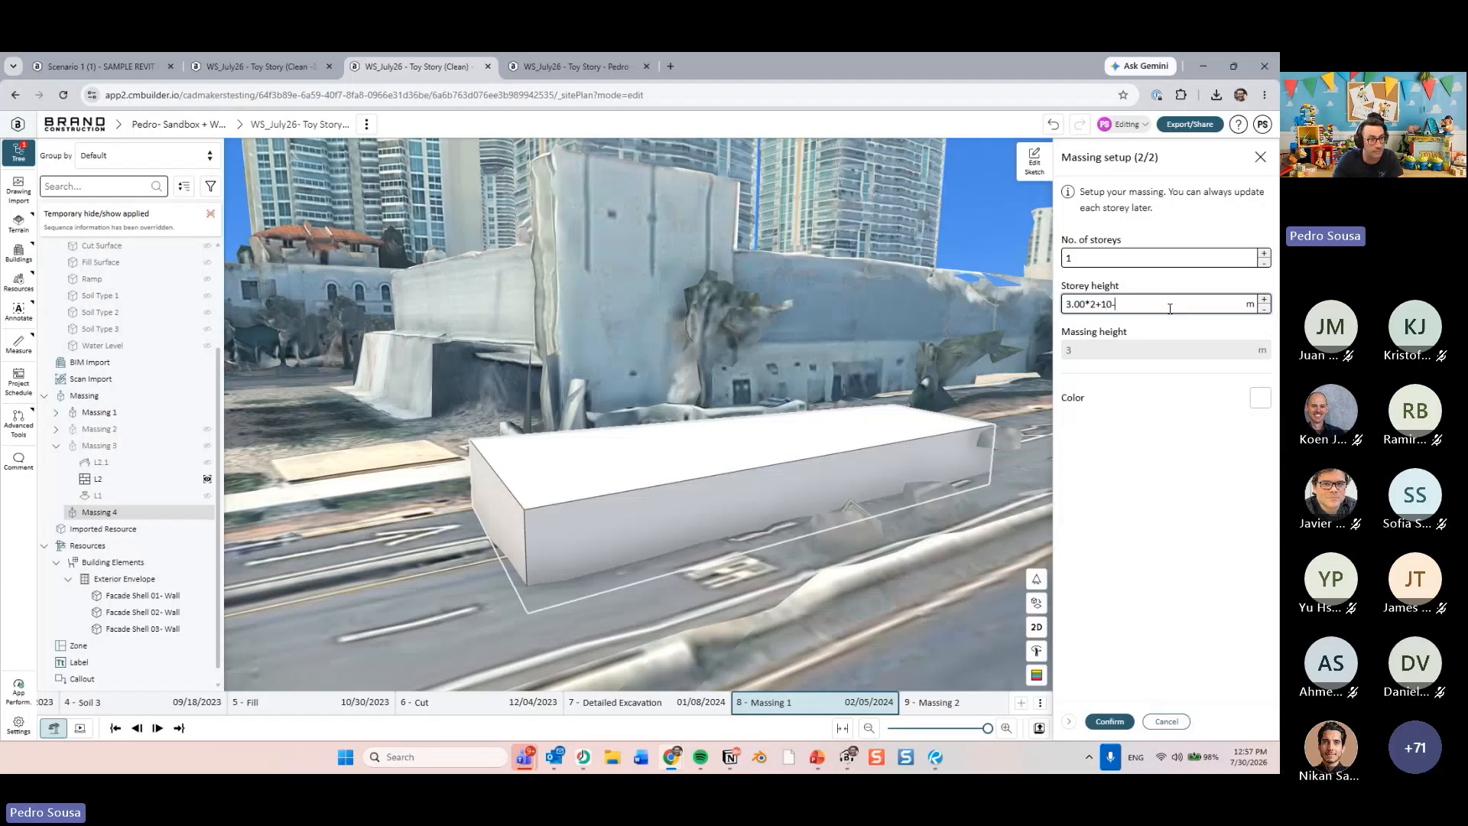
key(BackSpace)
key(BackSpace)
key(BackSpace)
key(BackSpace)
key(BackSpace)
key(BackSpace)
key(BackSpace)
key(BackSpace)
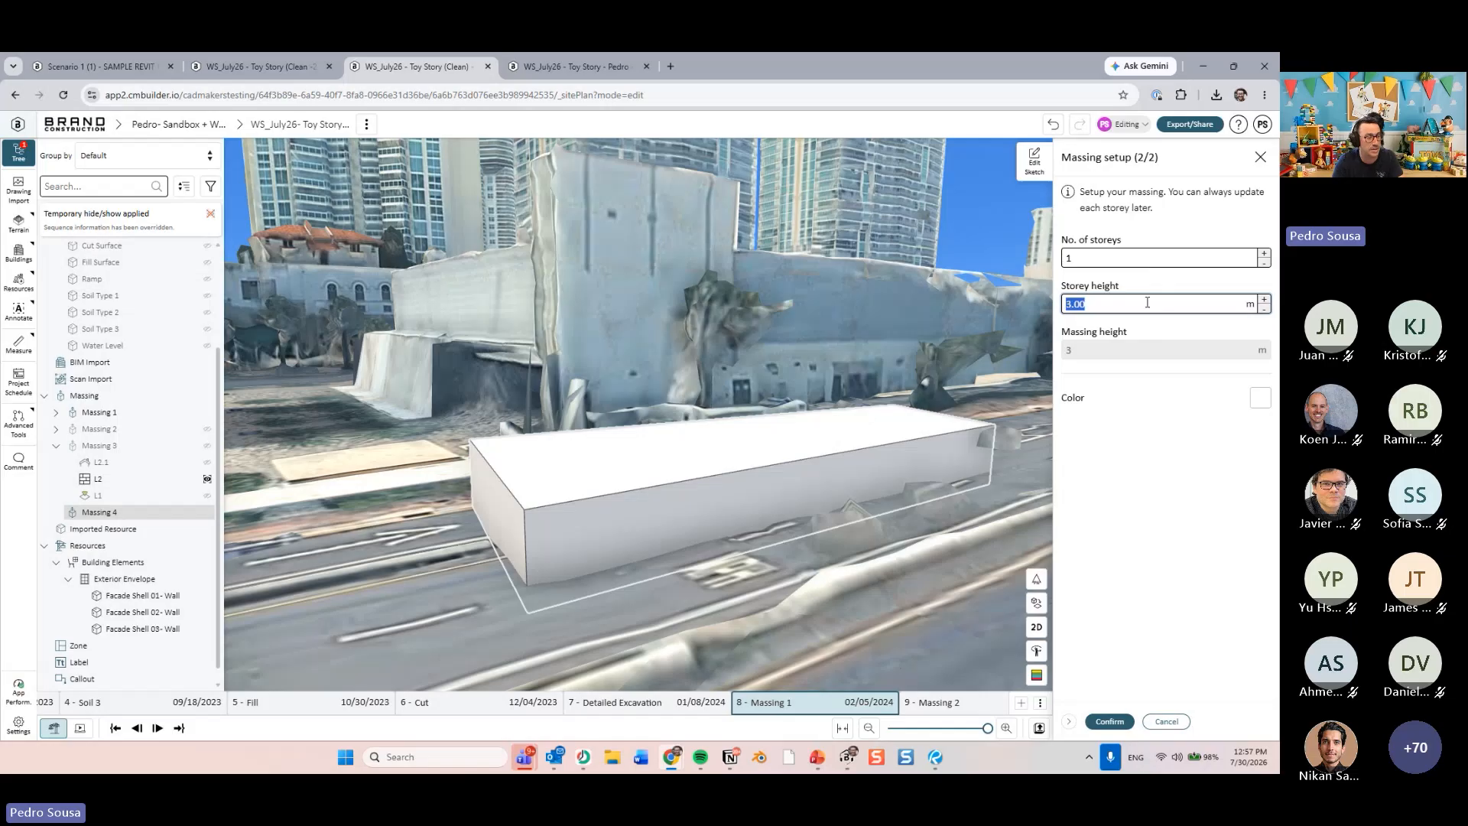
- Set the new massing's storey height using the math expression 3*5+10
text(3*)
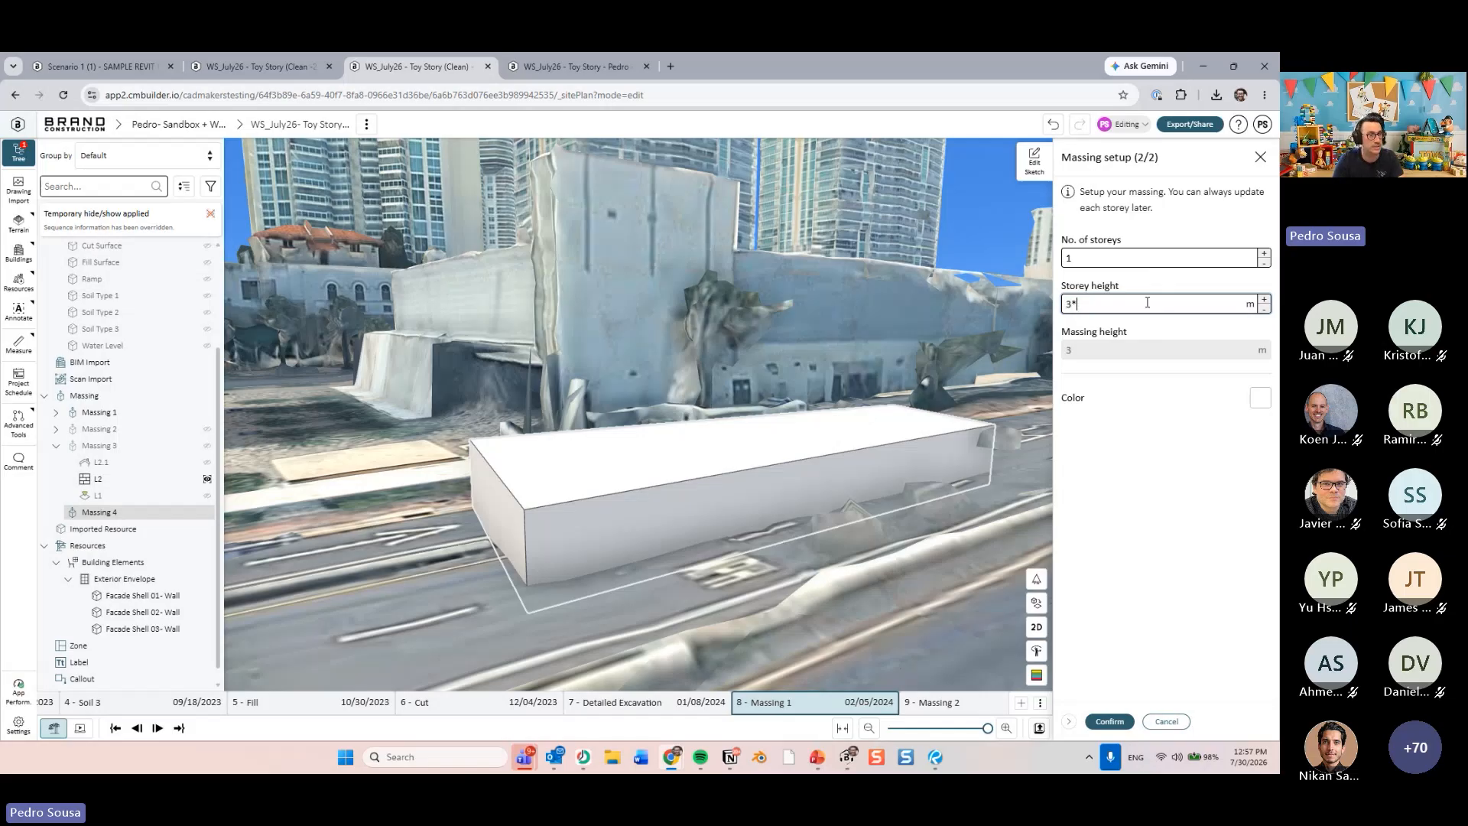
text(5+10)
key(Return)
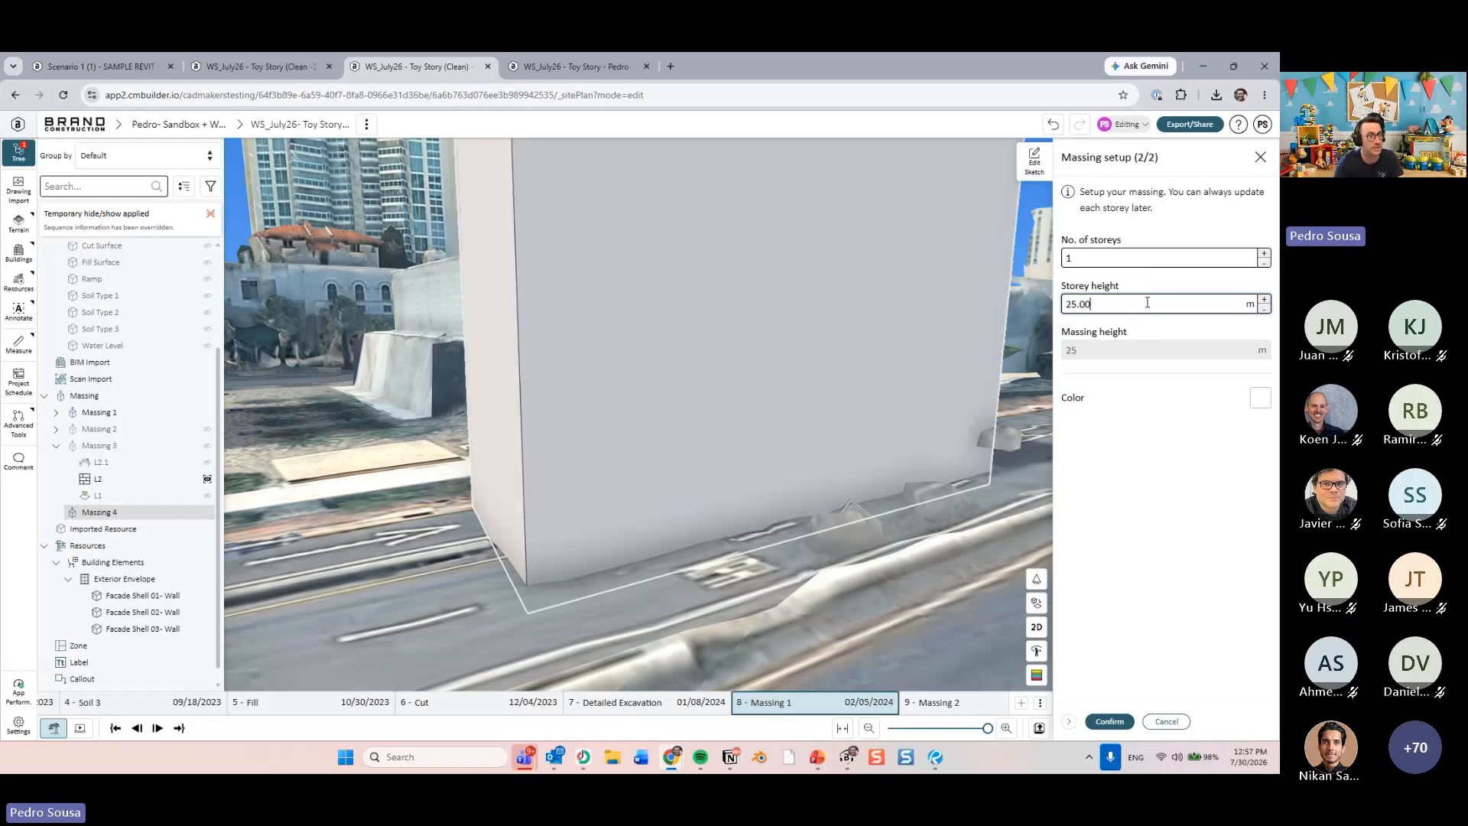
scroll(748, 419, down, 5)
drag(761, 403, 744, 375)
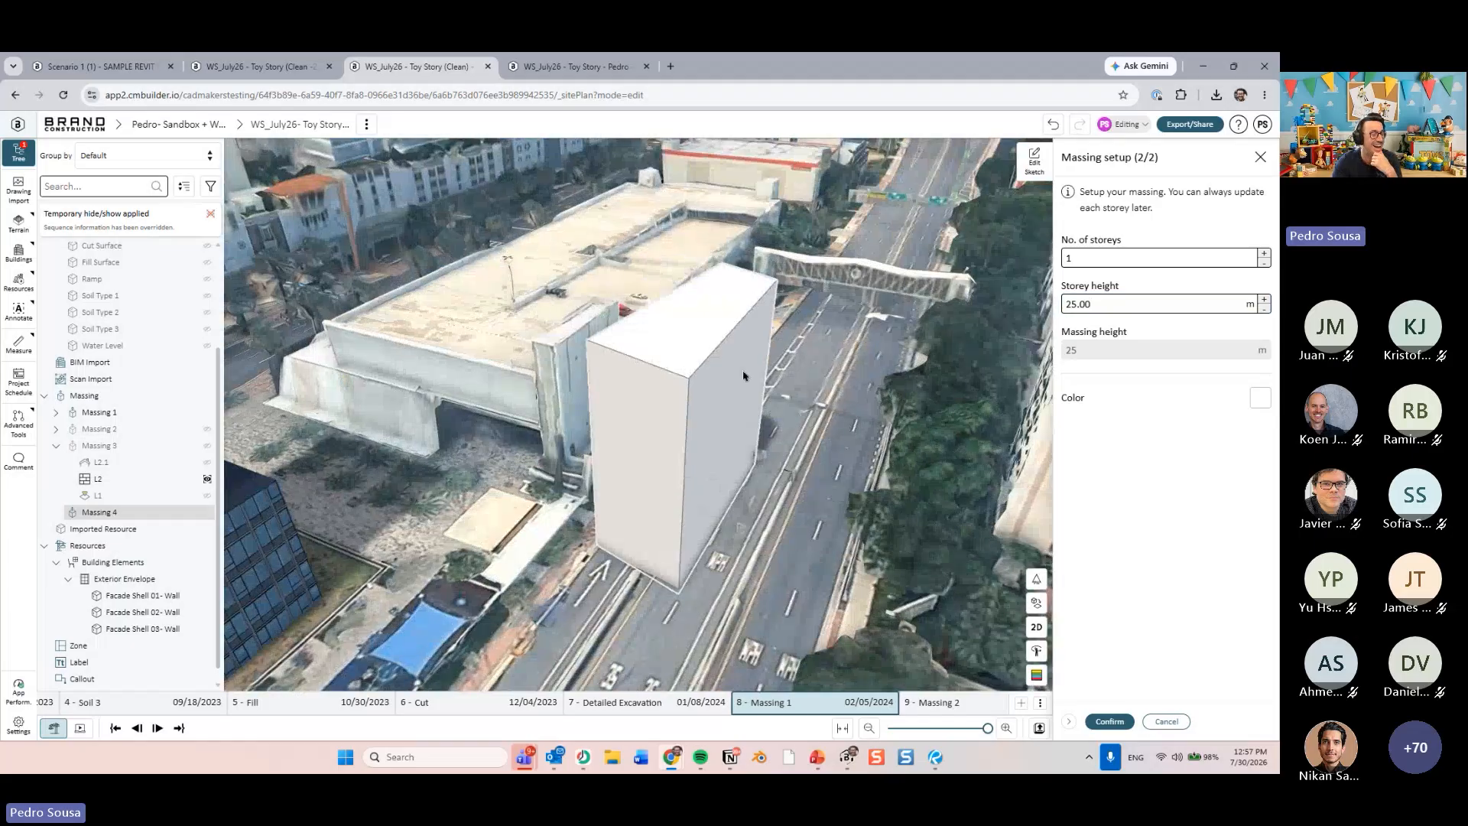
- Set the new massing's storey height by entering the value in feet as 10ft
click(1103, 302)
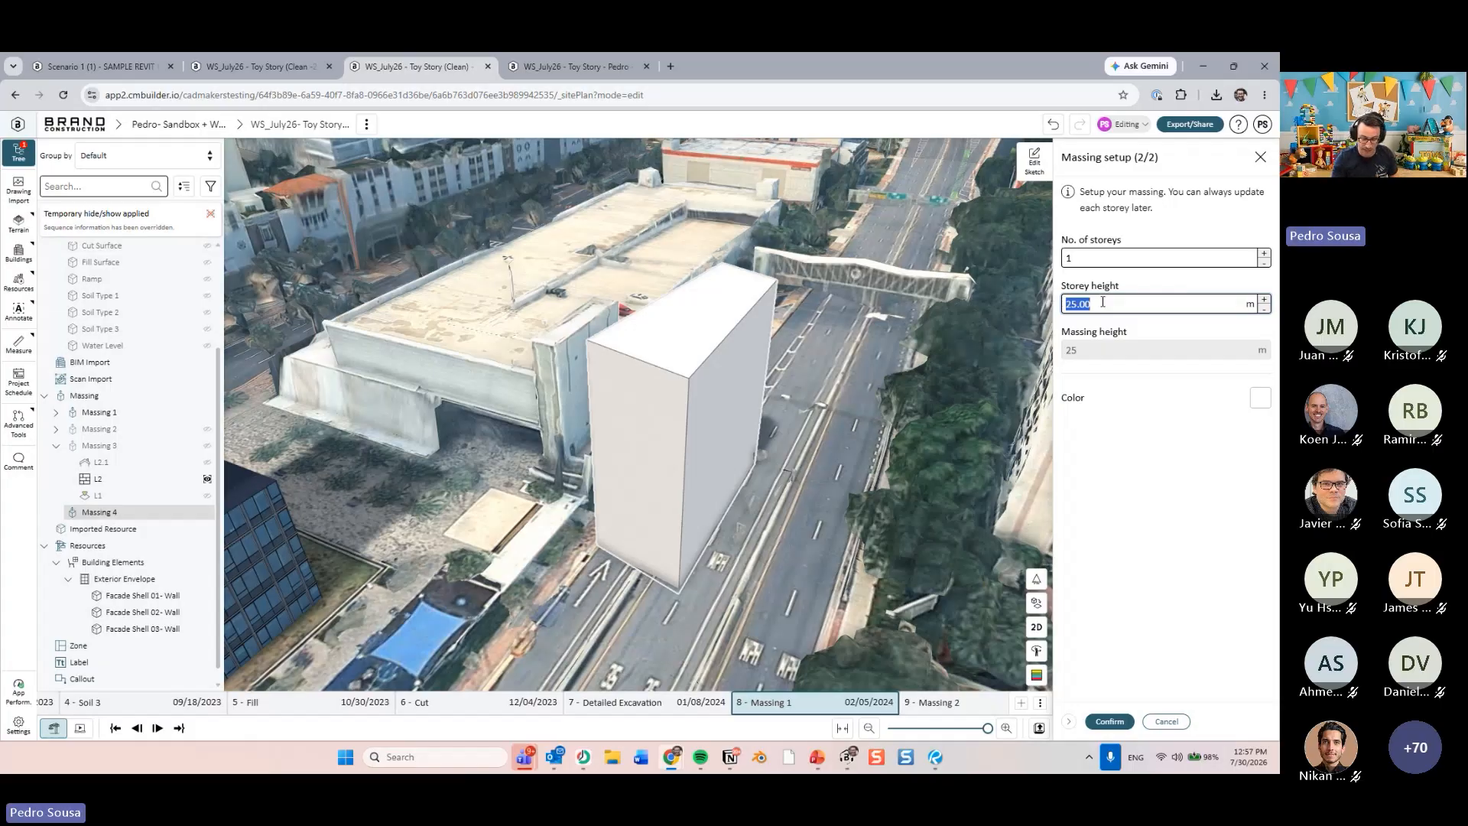
text(10ft)
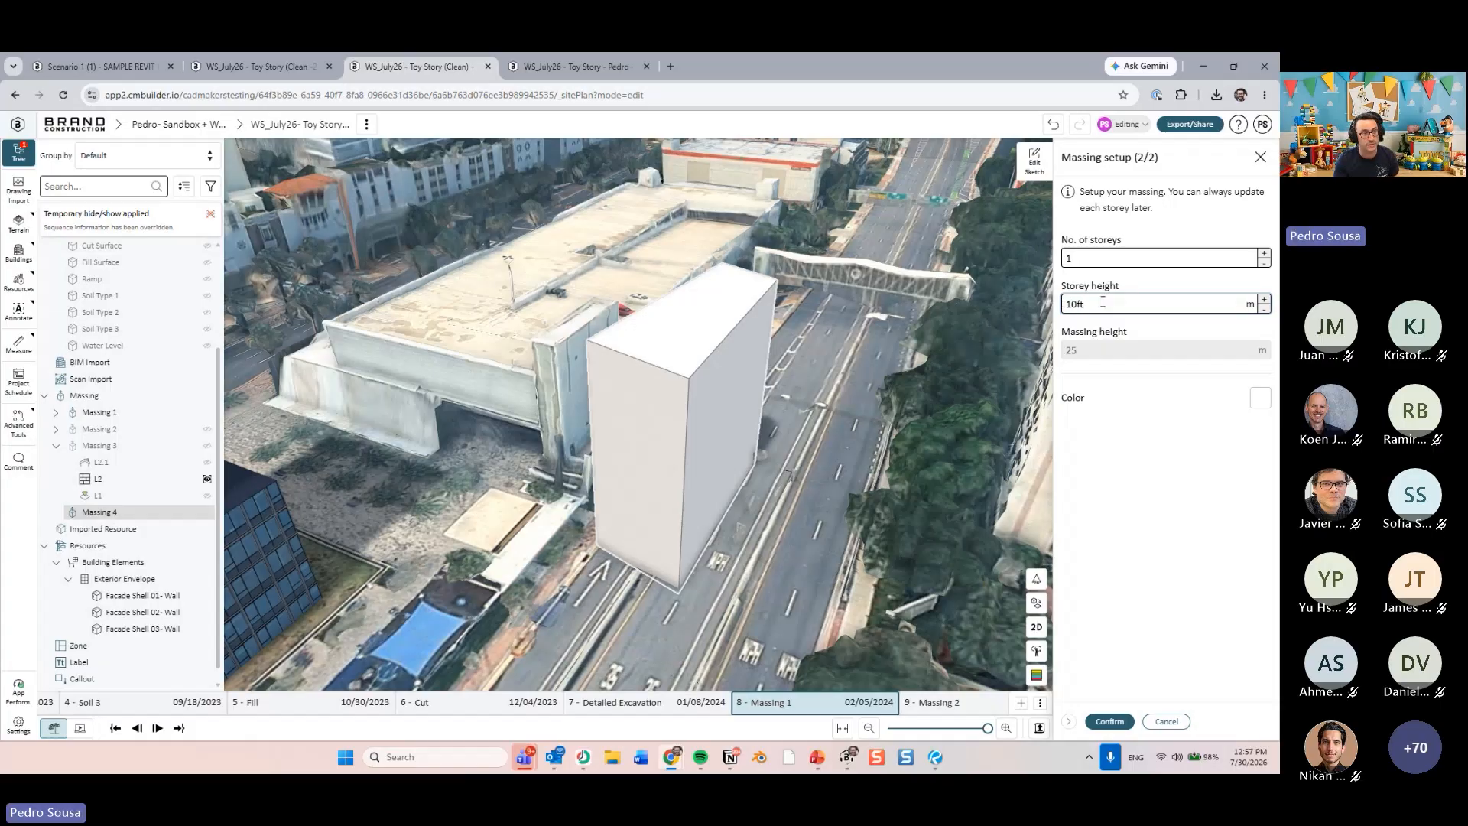
key(Return)
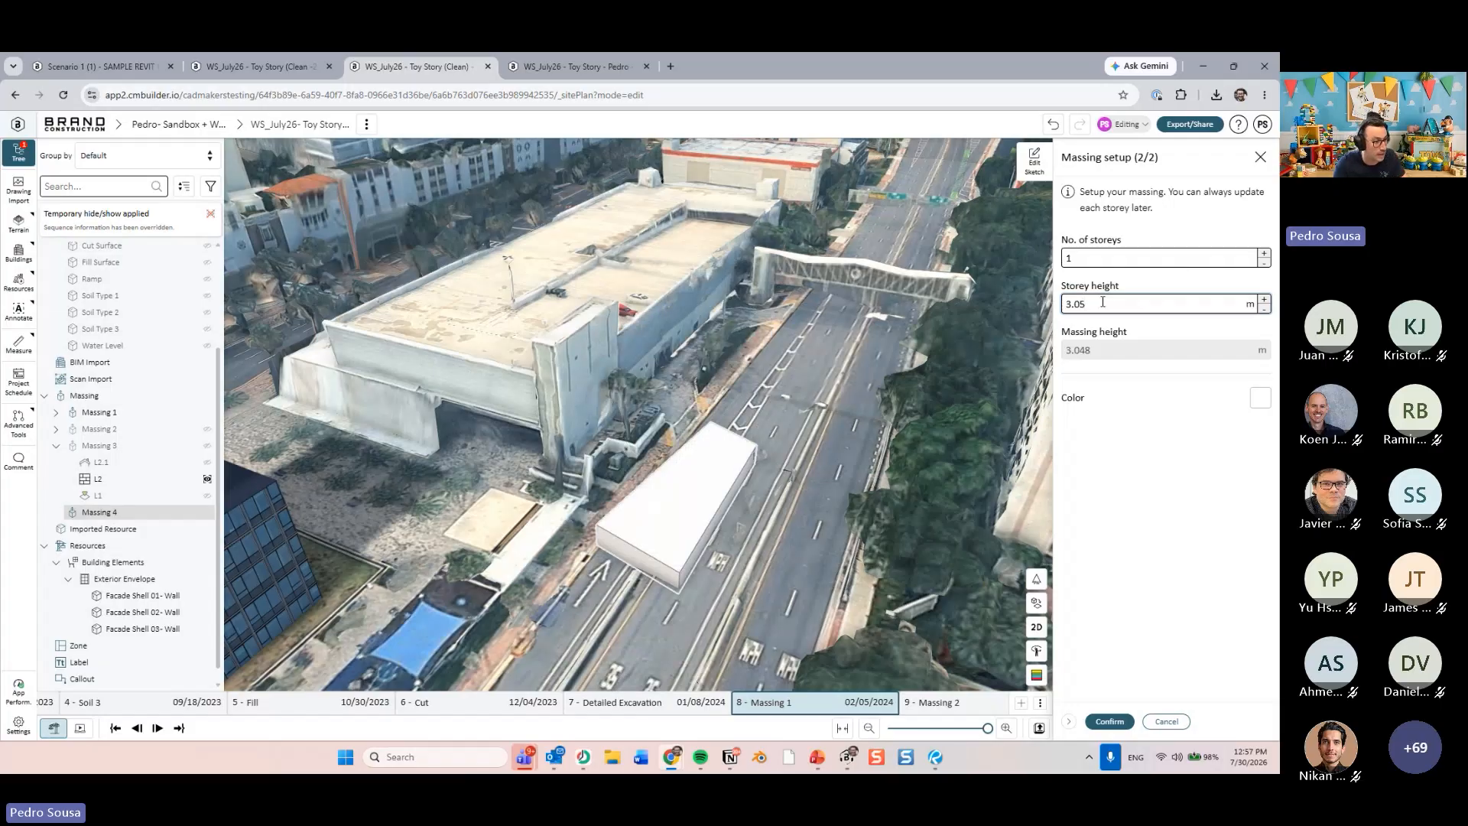
- Switch to the PowerPoint presentation and go through the General Notes slide and the two Site Plan Summit 4 slides that follow
click(824, 760)
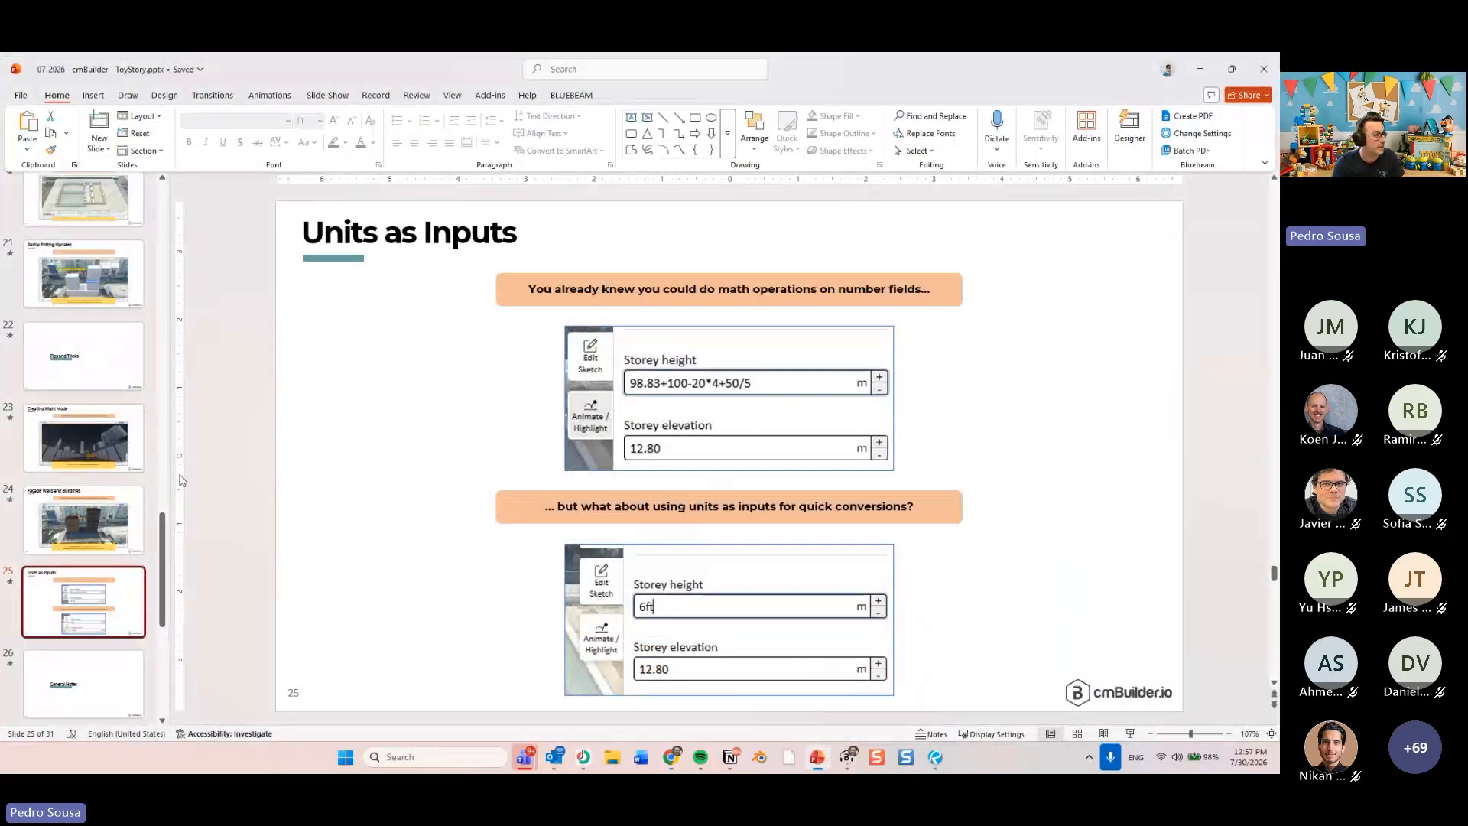
scroll(142, 589, down, 3)
click(119, 545)
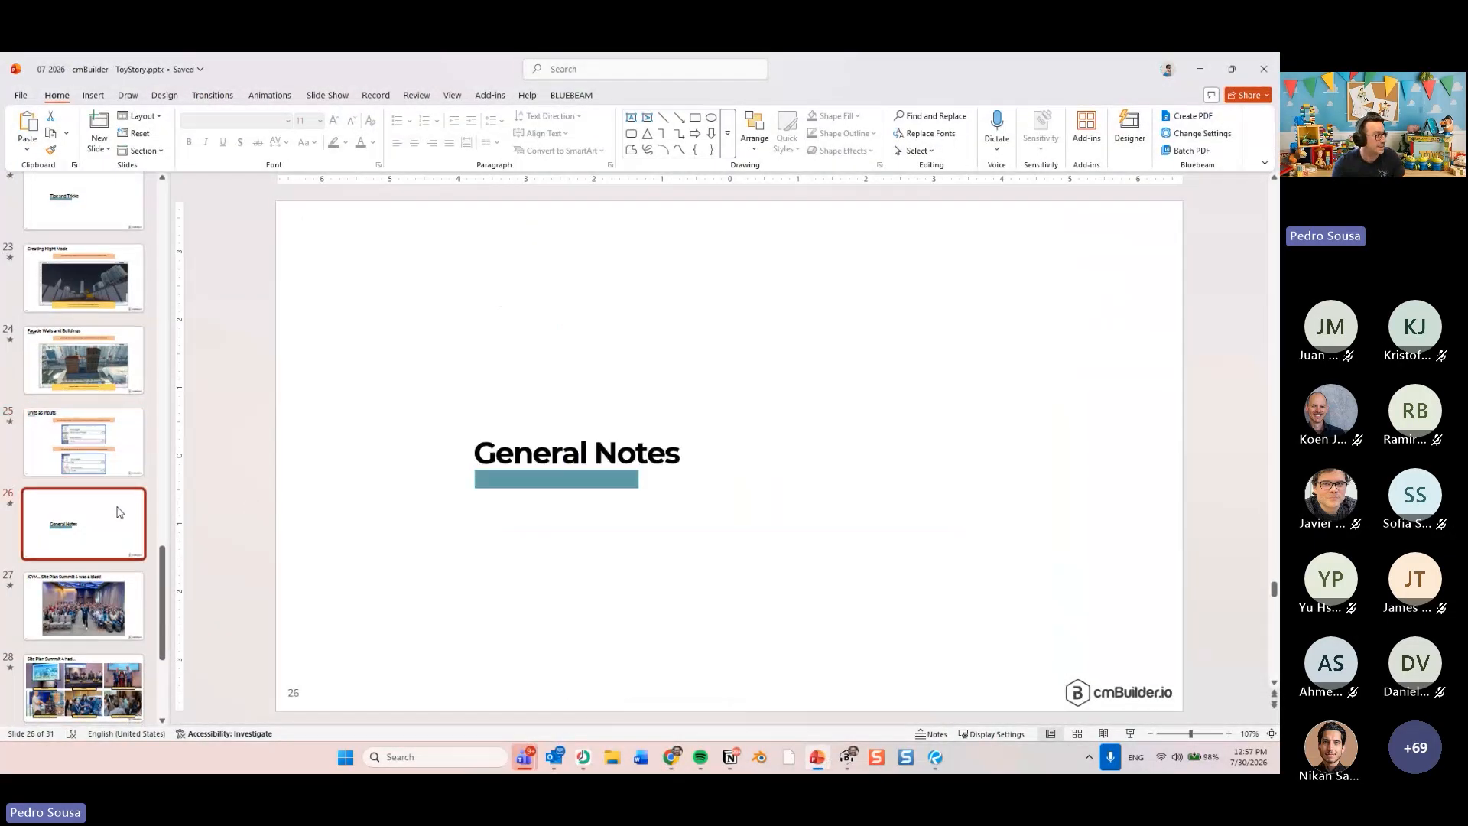
click(104, 607)
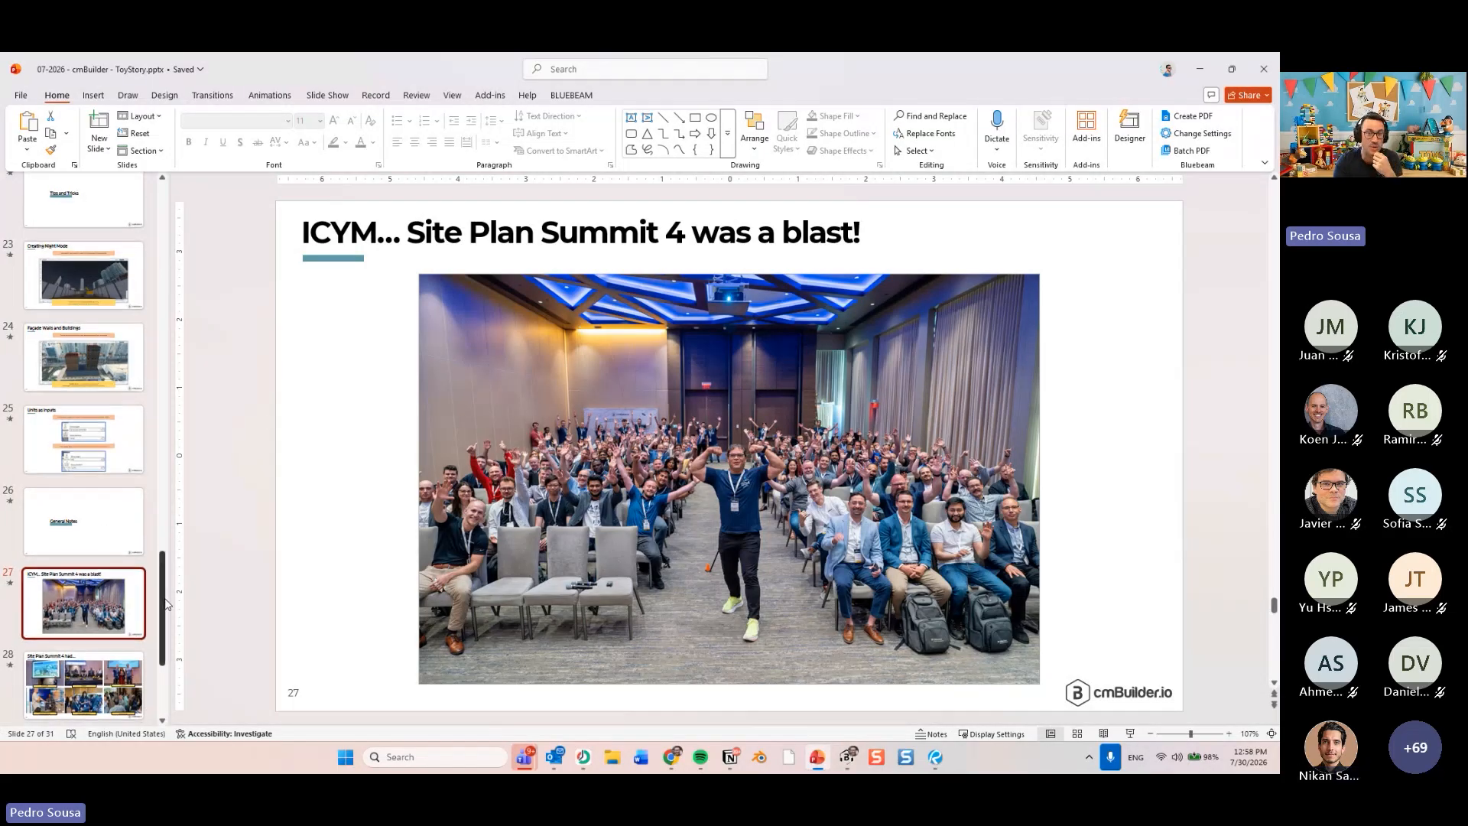
scroll(166, 612, down, 1)
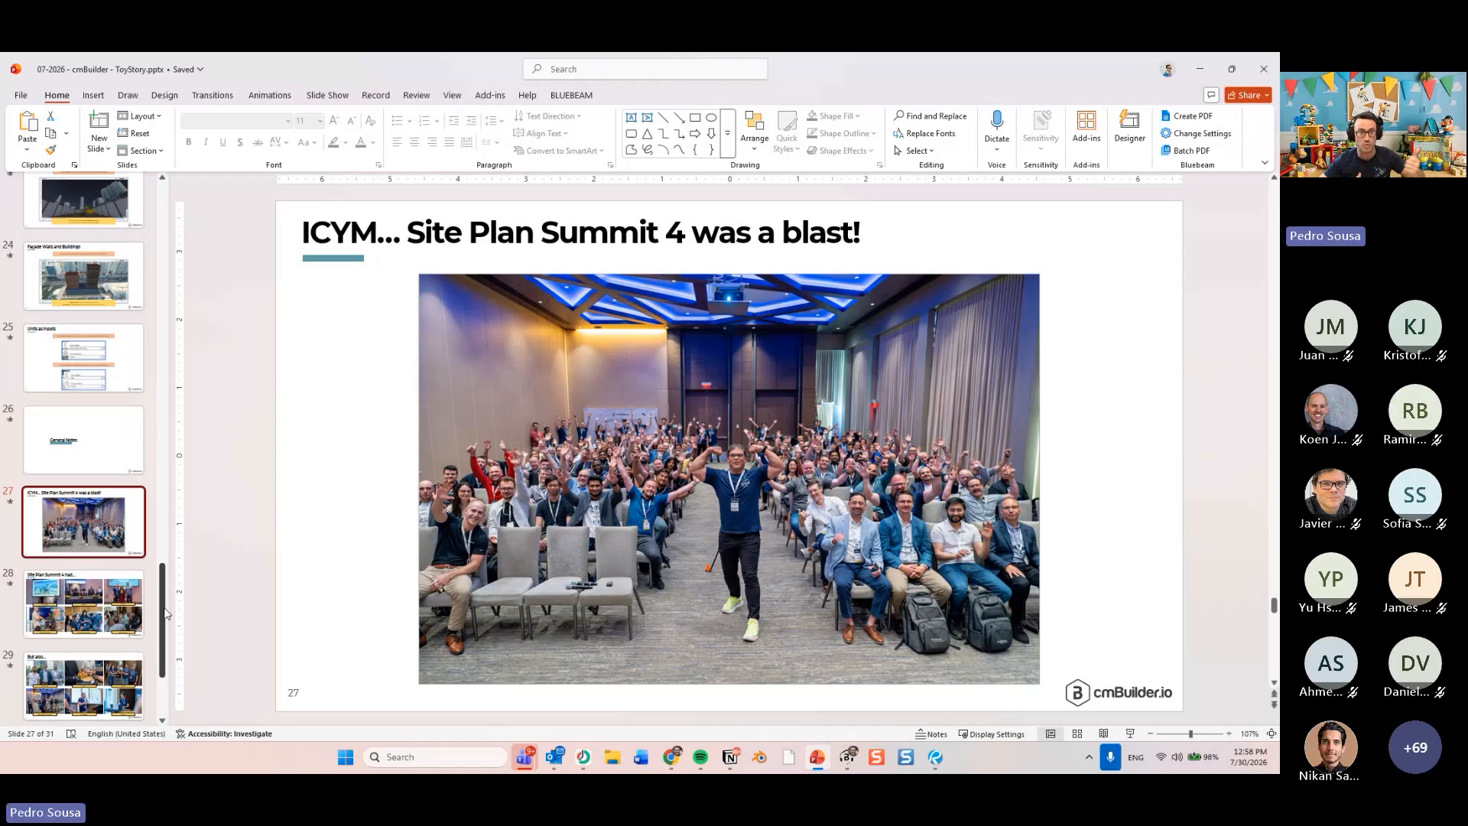
click(115, 597)
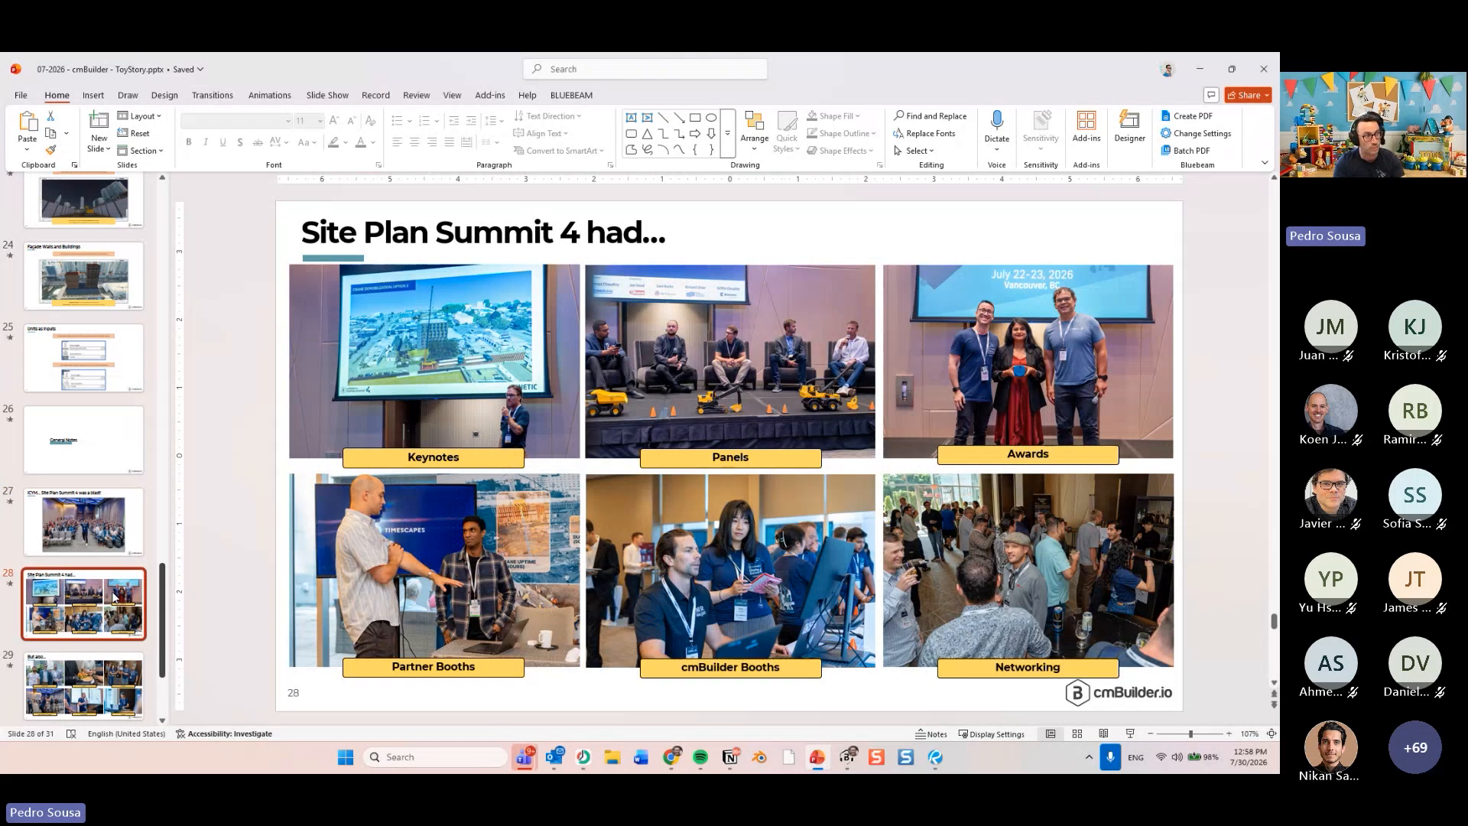